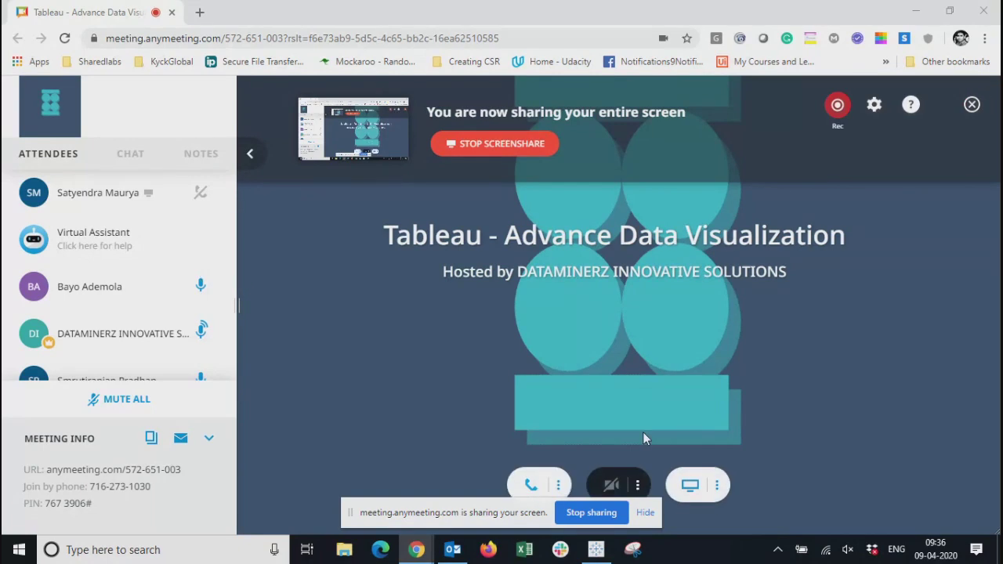
# Switch to Tableau and display the City worksheet of the 08042020 workbook
pyautogui.click(596, 550)
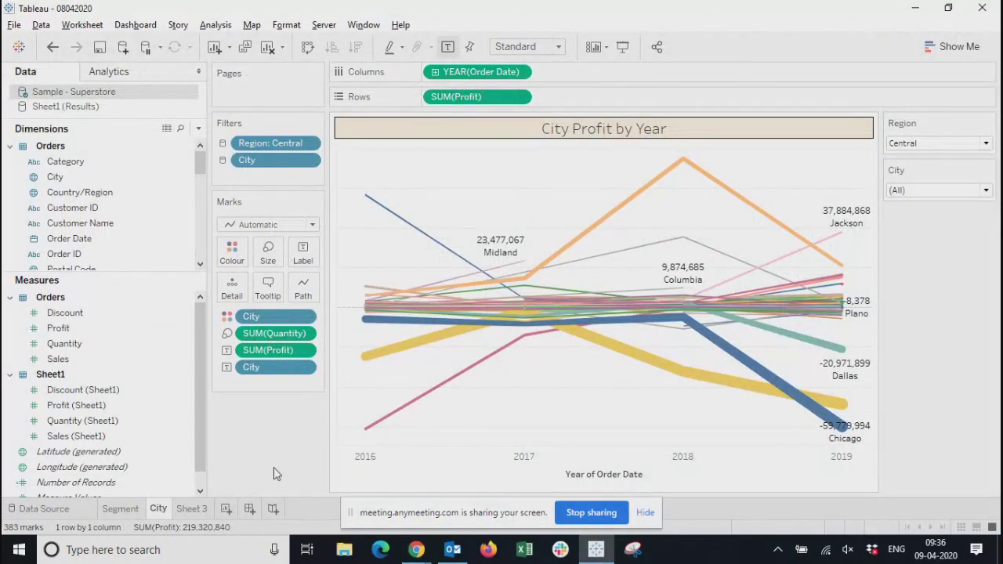
pyautogui.click(127, 511)
pyautogui.click(158, 509)
# For the Sheet1 (Results) data source, unlink City and Order Date and link Category as the blending field
pyautogui.click(66, 108)
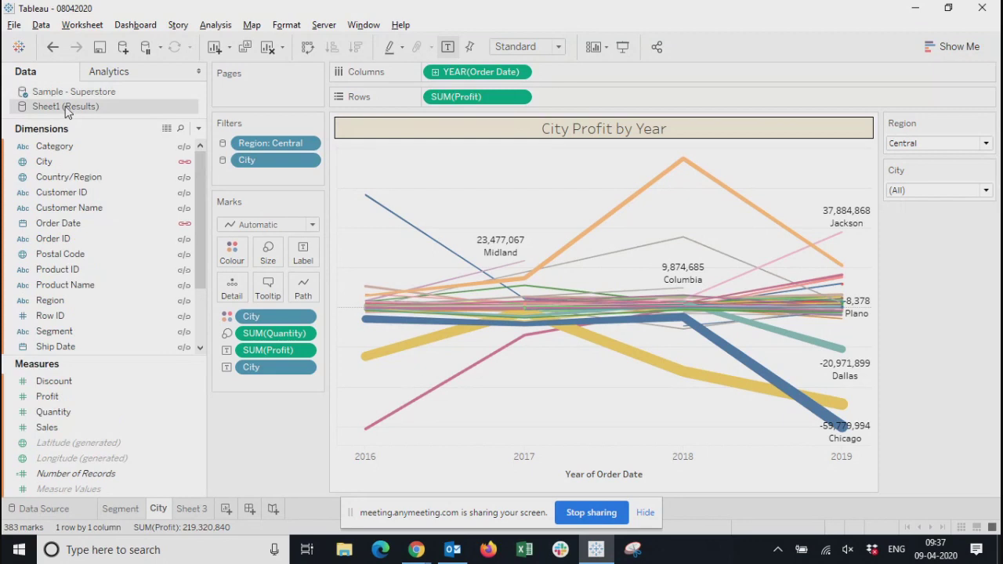
pyautogui.click(68, 92)
pyautogui.click(68, 109)
pyautogui.moveTo(203, 185); pyautogui.dragTo(197, 131)
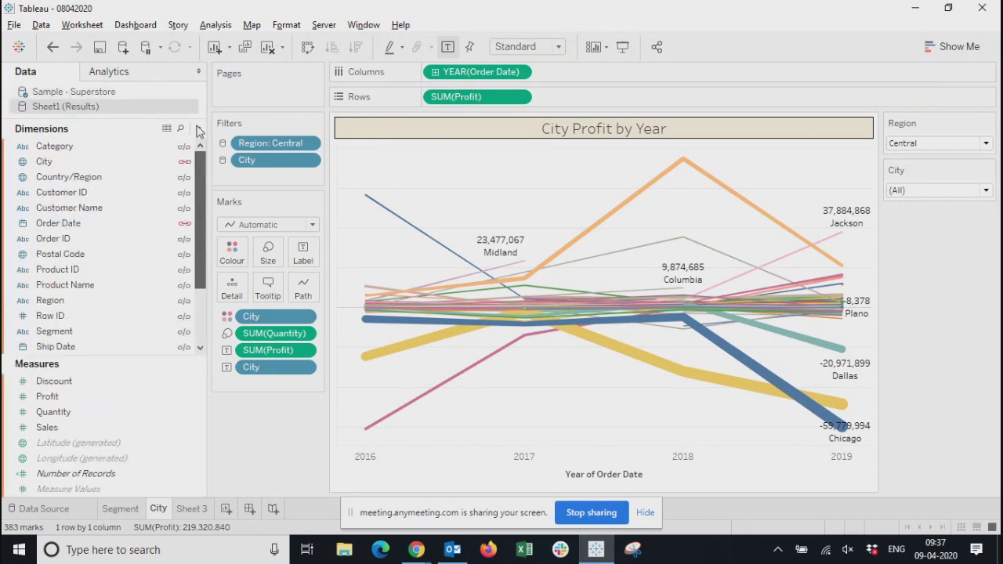
pyautogui.click(185, 164)
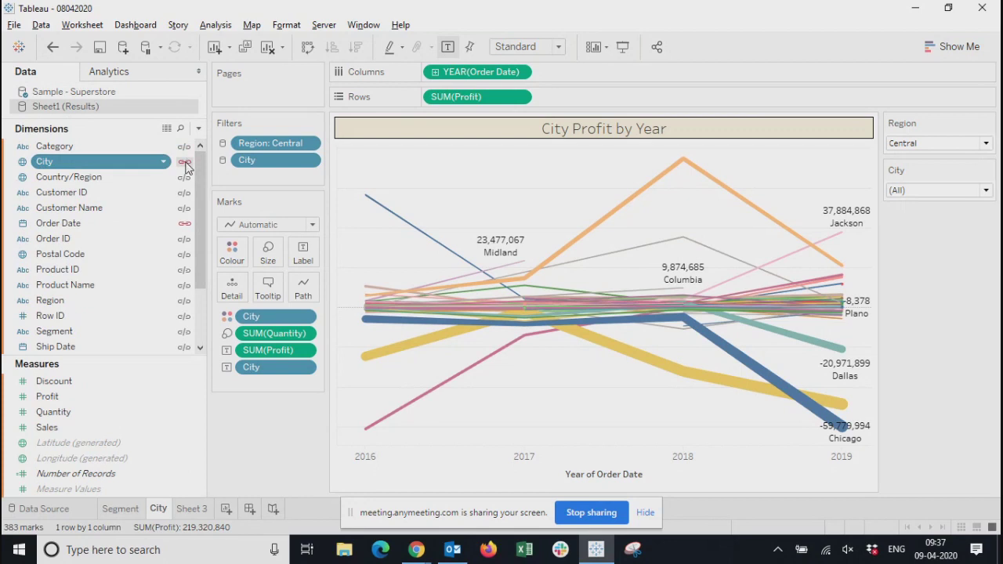
pyautogui.click(183, 225)
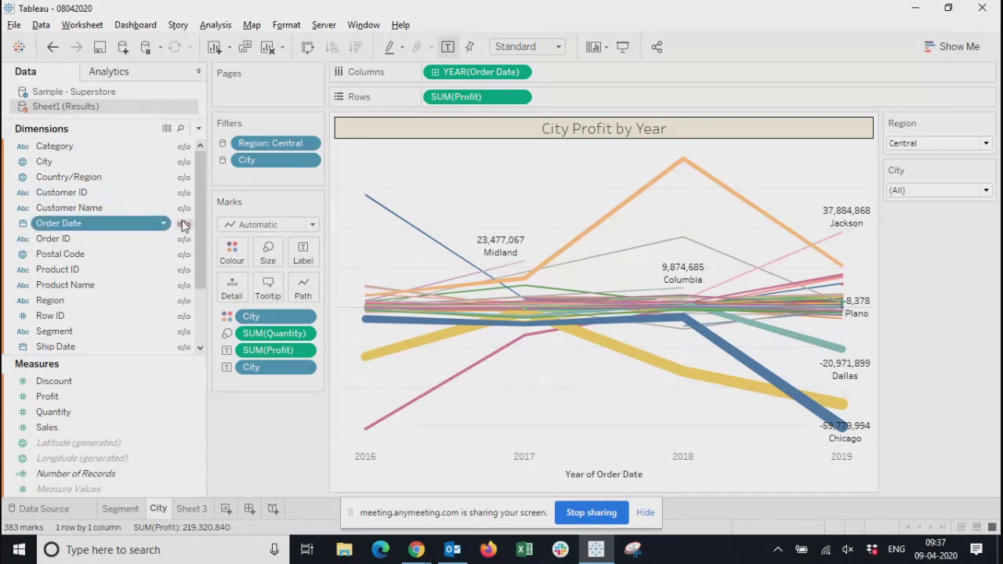
pyautogui.click(183, 146)
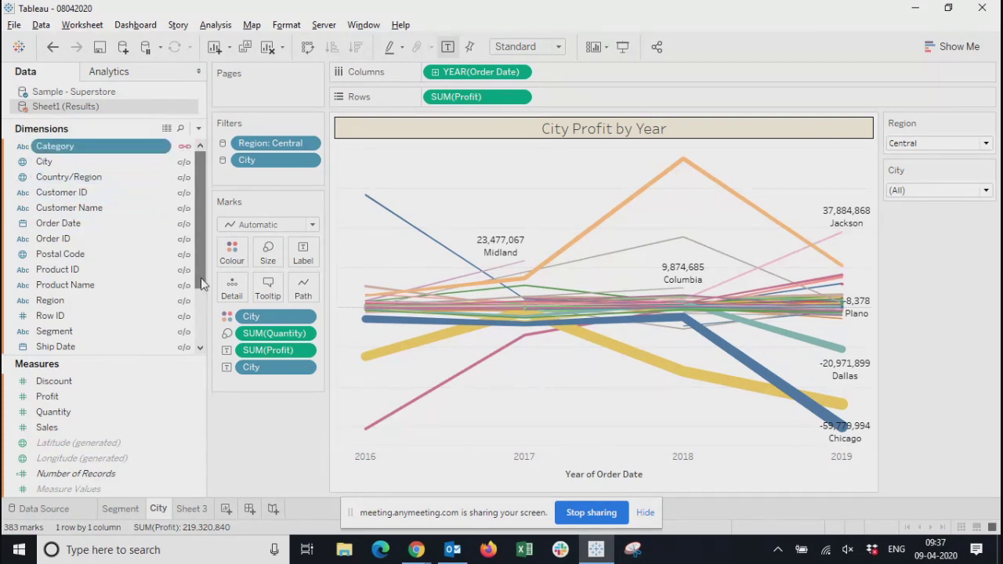
# Clear Sheet 3 by removing the distinct City count from the marks and the City and Region filters
pyautogui.click(201, 511)
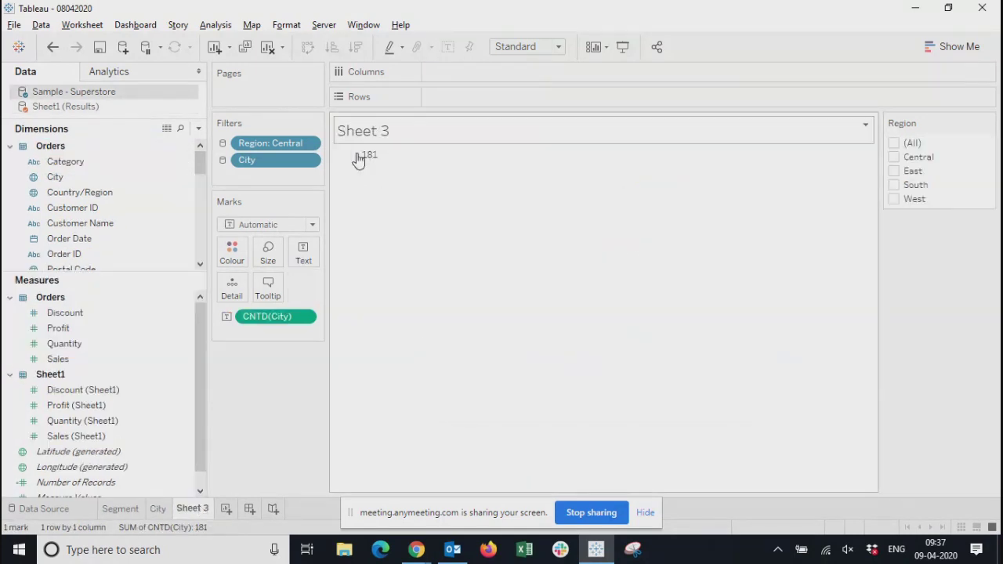
pyautogui.click(305, 318)
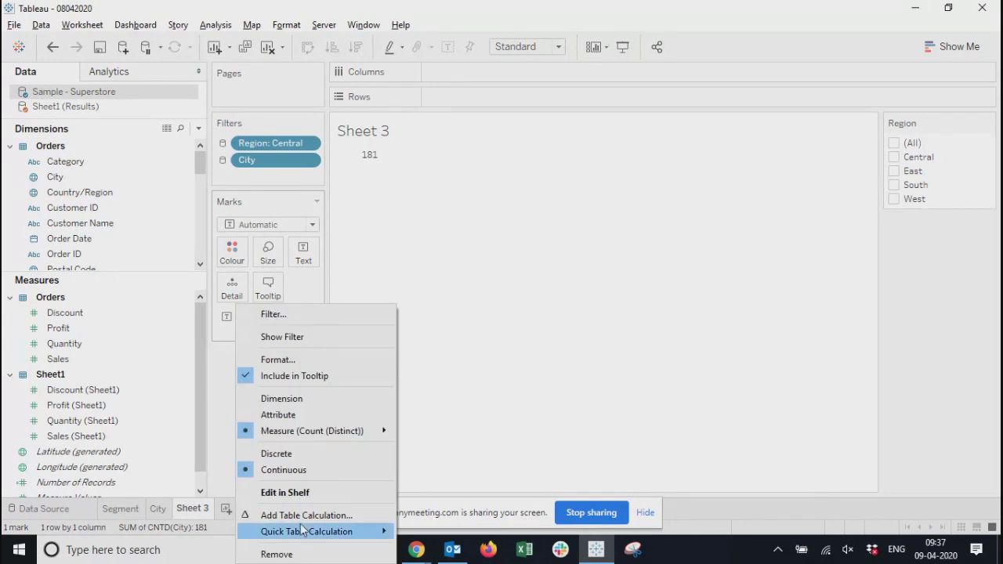
pyautogui.click(280, 552)
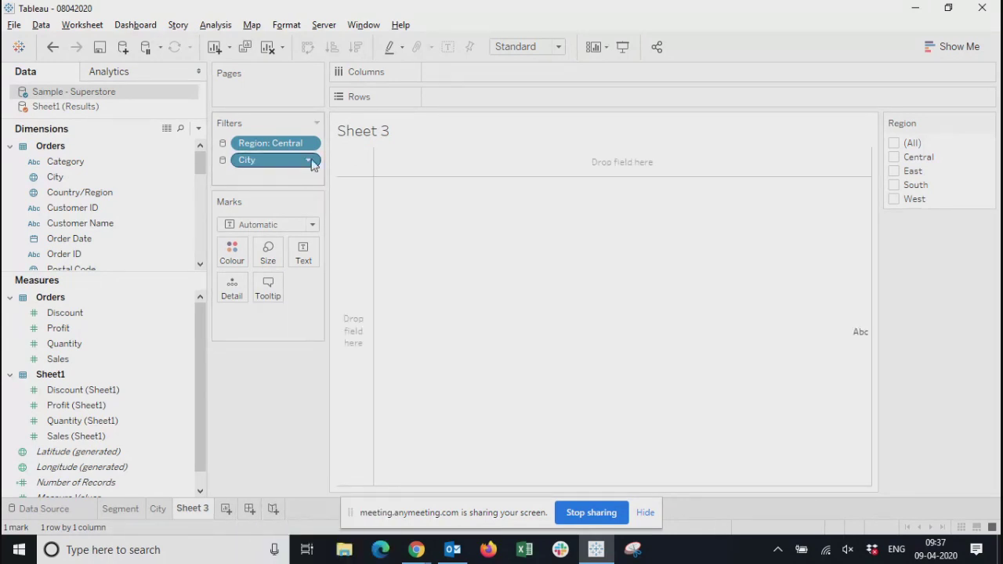
pyautogui.click(311, 160)
pyautogui.click(262, 352)
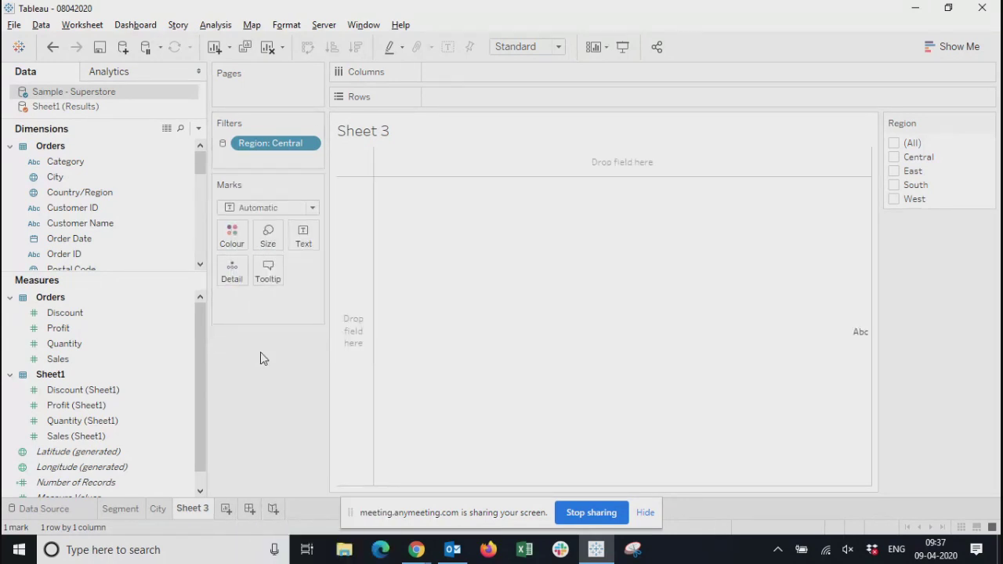
pyautogui.click(310, 144)
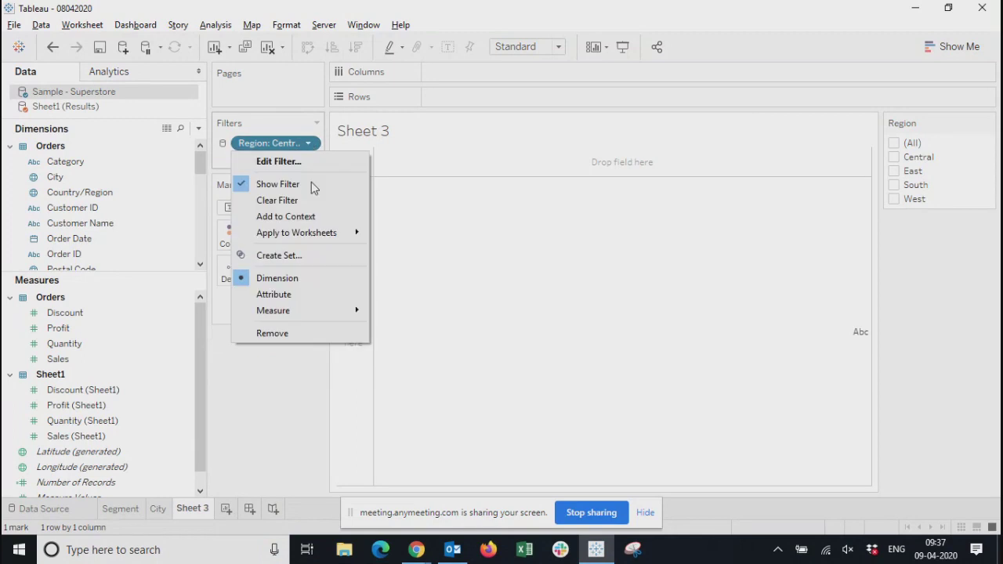
pyautogui.click(273, 335)
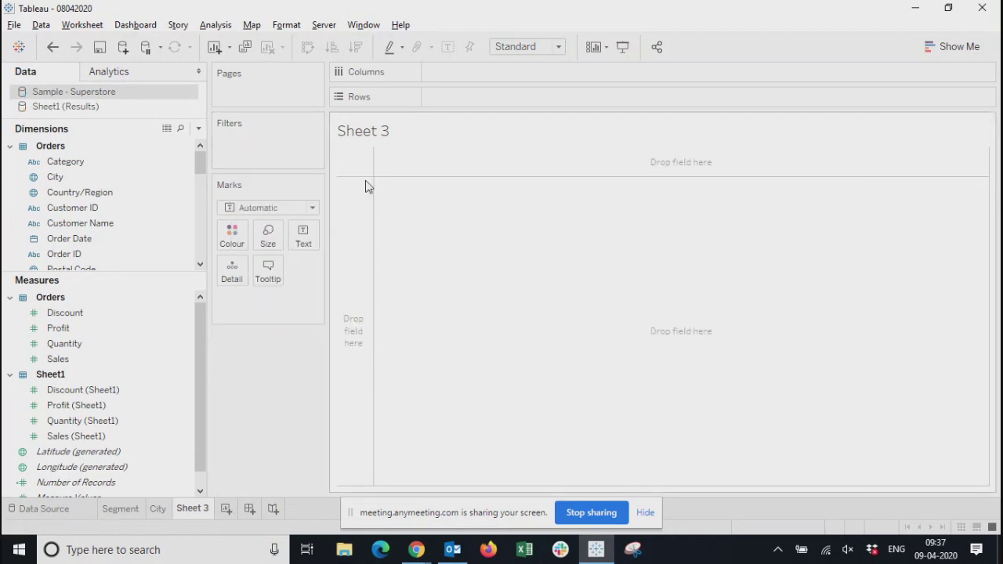
# Place Country/Region from the Sheet1 (Results) data source on Rows in Sheet 3
pyautogui.click(83, 106)
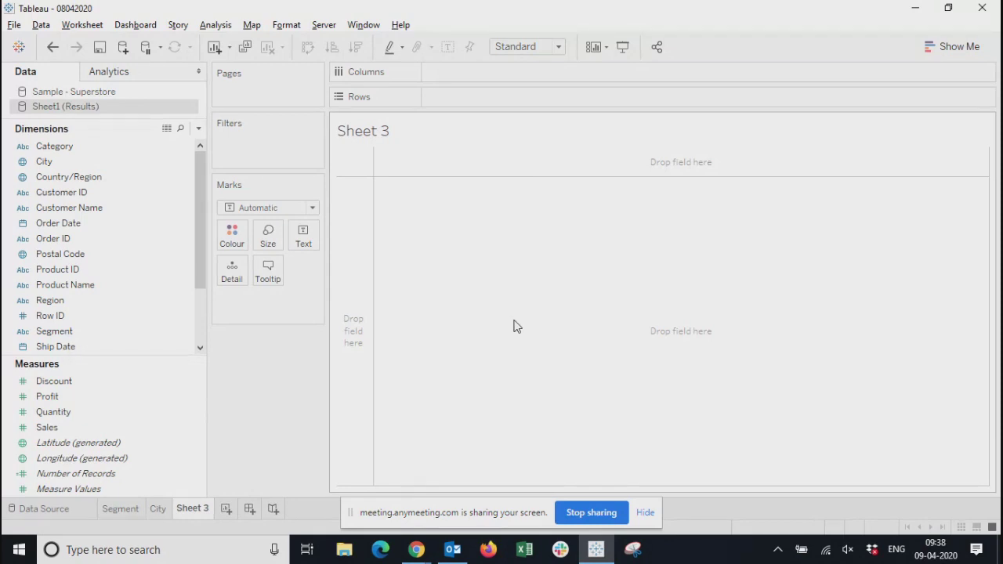
pyautogui.click(79, 92)
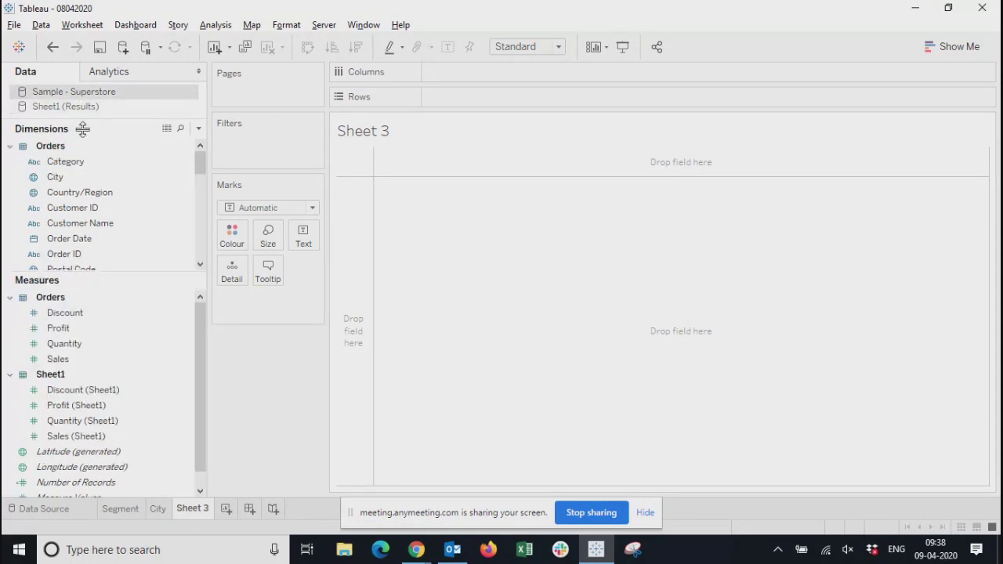
pyautogui.click(83, 107)
pyautogui.click(81, 93)
pyautogui.click(75, 108)
pyautogui.click(47, 225)
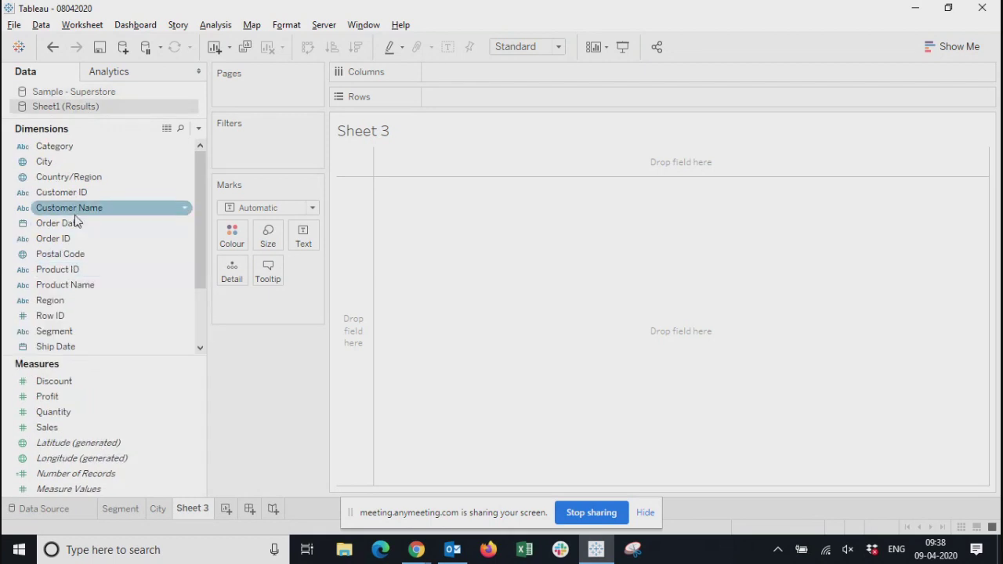
pyautogui.moveTo(85, 176); pyautogui.dragTo(488, 102)
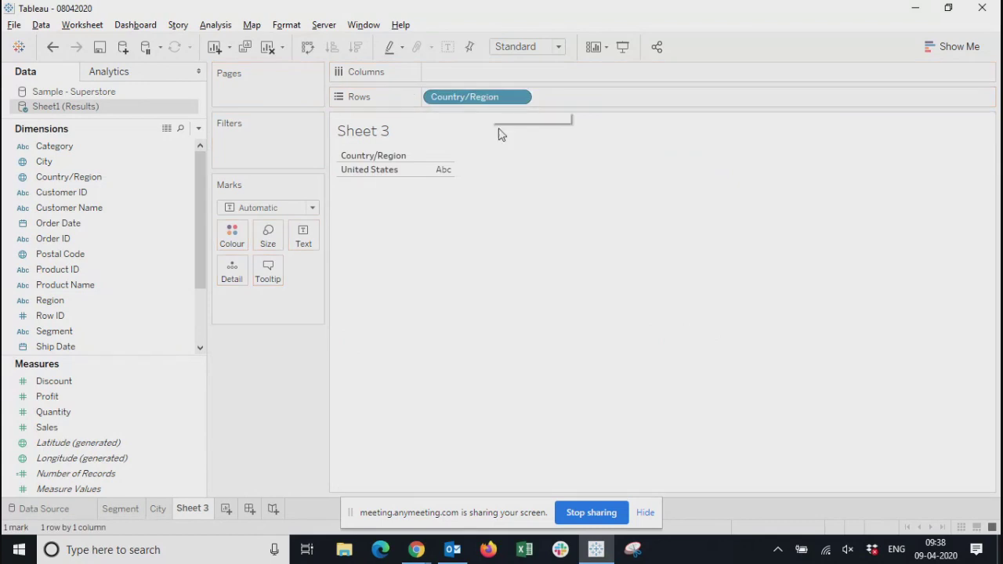
# Add Profit from the Sample - Superstore data source as the text mark beside Country/Region
pyautogui.click(49, 105)
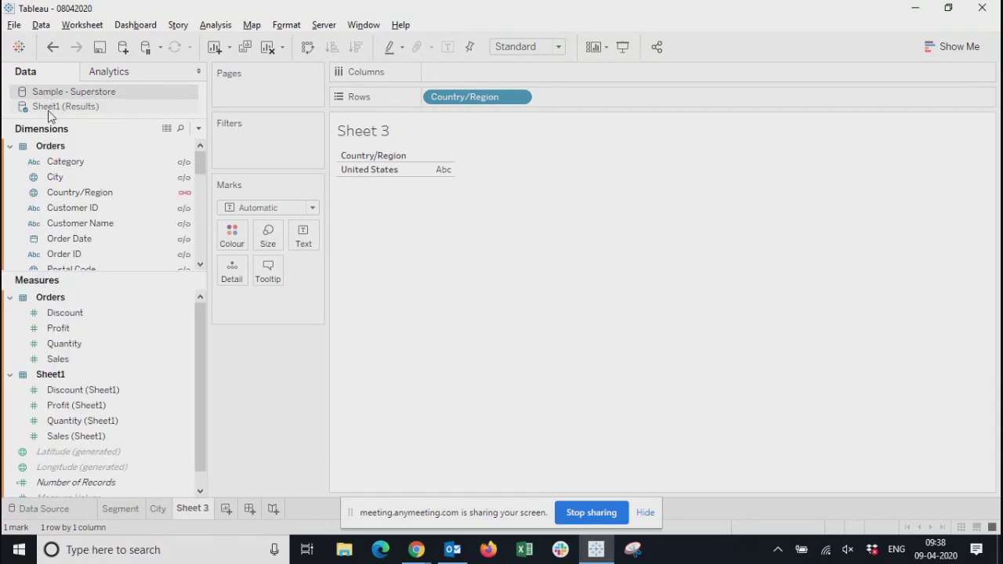
pyautogui.click(48, 92)
pyautogui.click(49, 108)
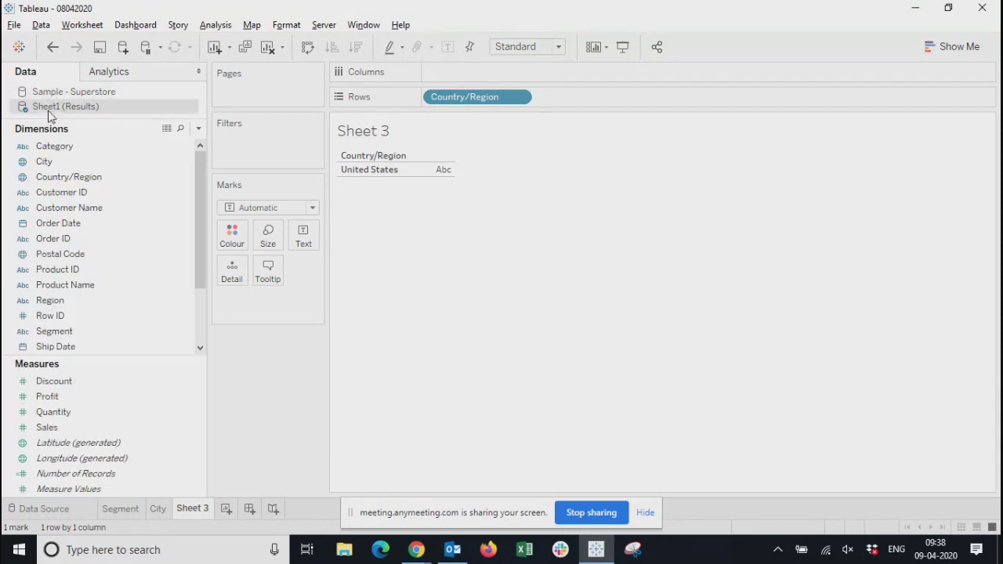
pyautogui.click(55, 93)
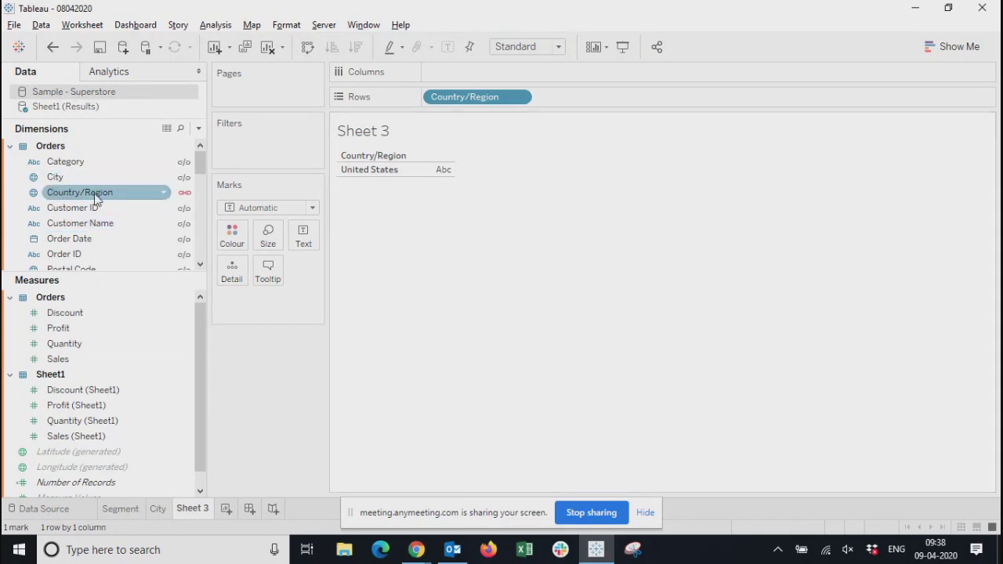
pyautogui.click(82, 110)
pyautogui.click(75, 94)
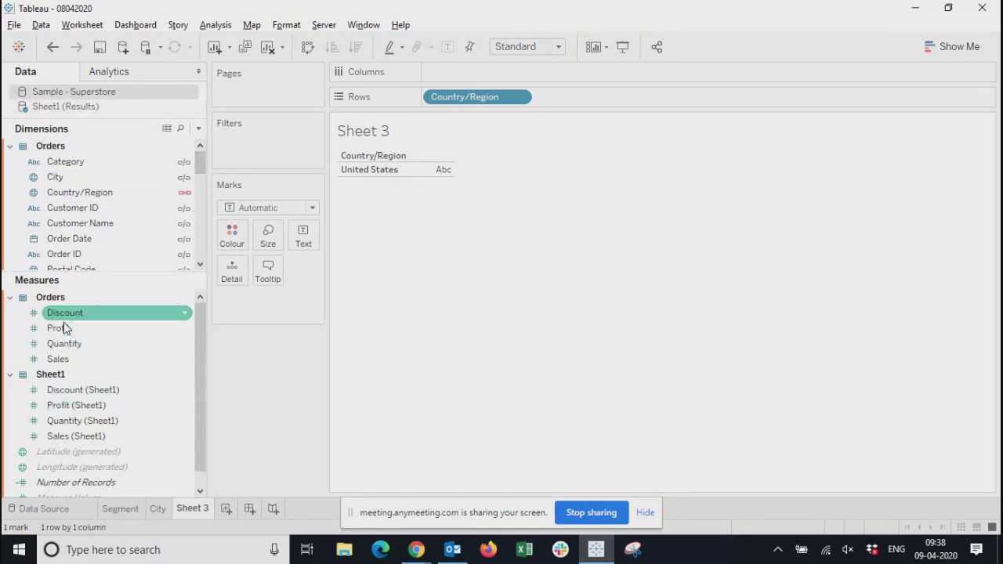
pyautogui.moveTo(83, 336); pyautogui.dragTo(301, 235)
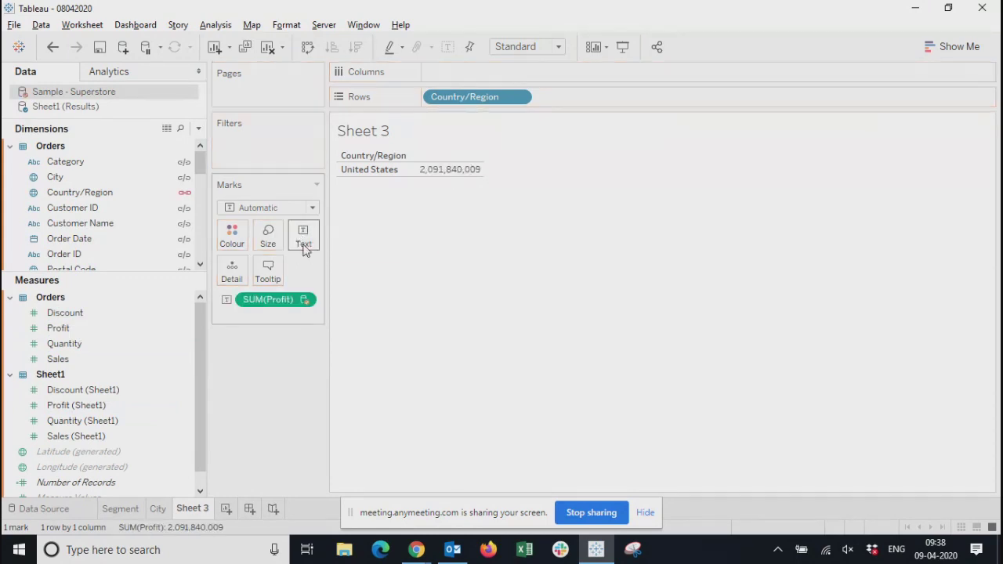
# Add Customer Name from the Sample - Superstore data source to Rows after Country/Region
pyautogui.moveTo(467, 174)
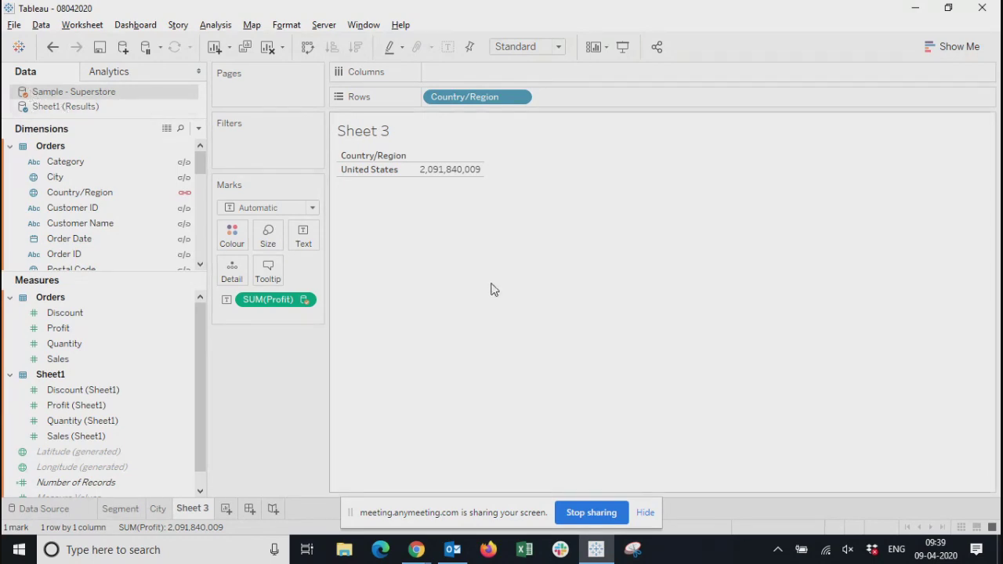
pyautogui.click(74, 225)
pyautogui.moveTo(73, 225); pyautogui.dragTo(569, 108)
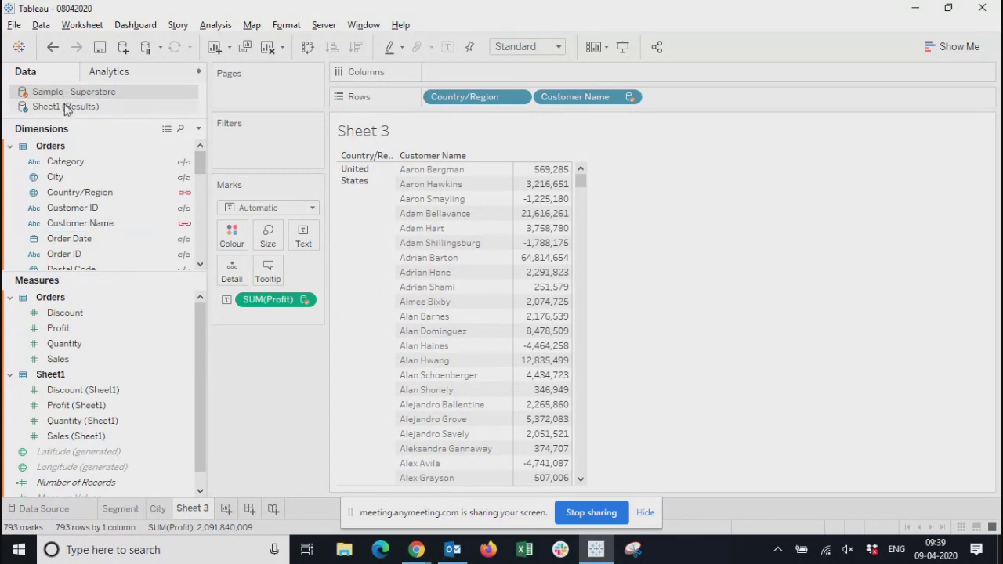
pyautogui.moveTo(577, 183)
pyautogui.mouseDown()
pyautogui.moveTo(572, 331)
pyautogui.moveTo(580, 182)
pyautogui.mouseUp()
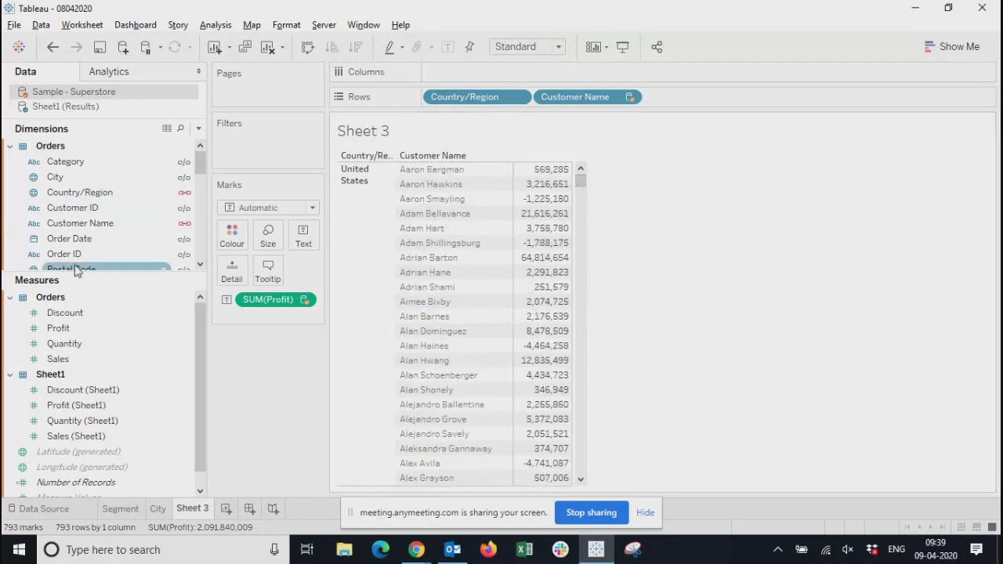
pyautogui.click(74, 223)
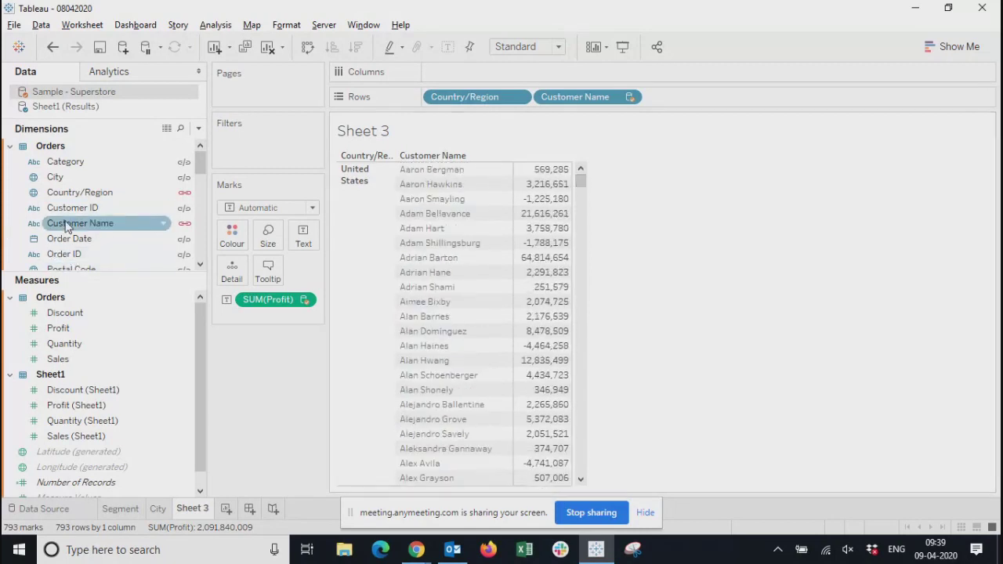
# Place Segment from the Sheet1 (Results) data source on Columns to split the profit values
pyautogui.click(82, 107)
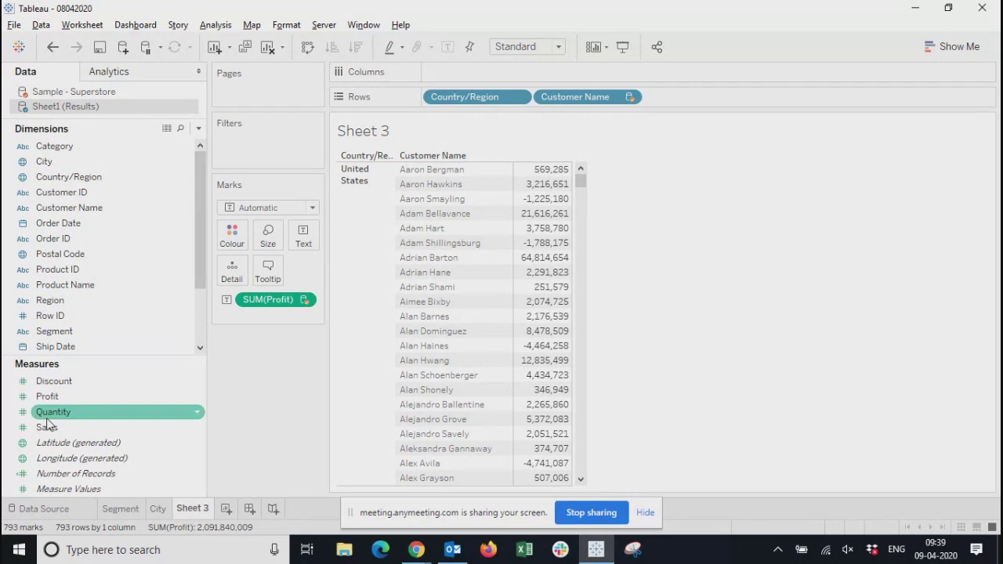
pyautogui.moveTo(48, 335); pyautogui.dragTo(529, 79)
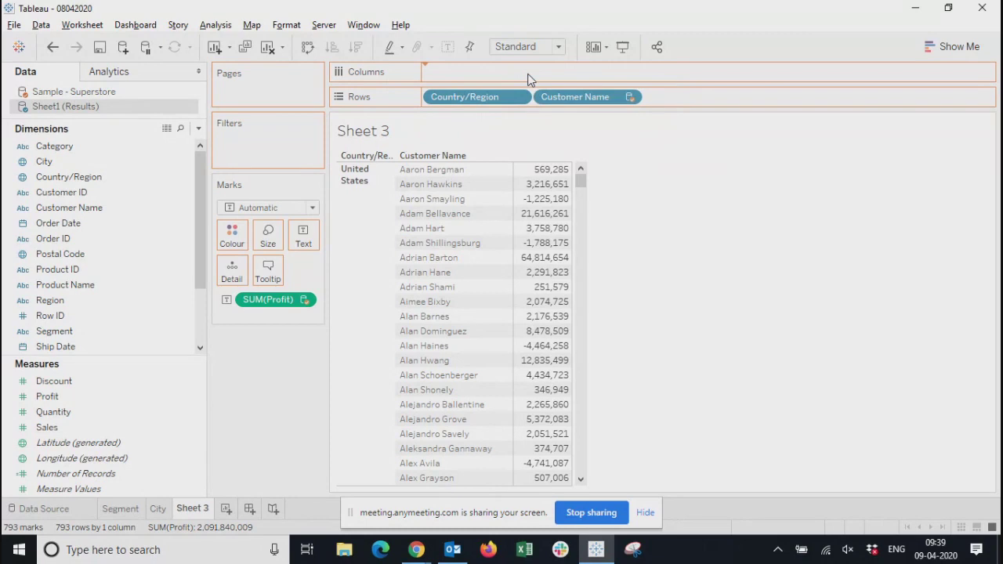
pyautogui.moveTo(530, 78); pyautogui.dragTo(529, 79)
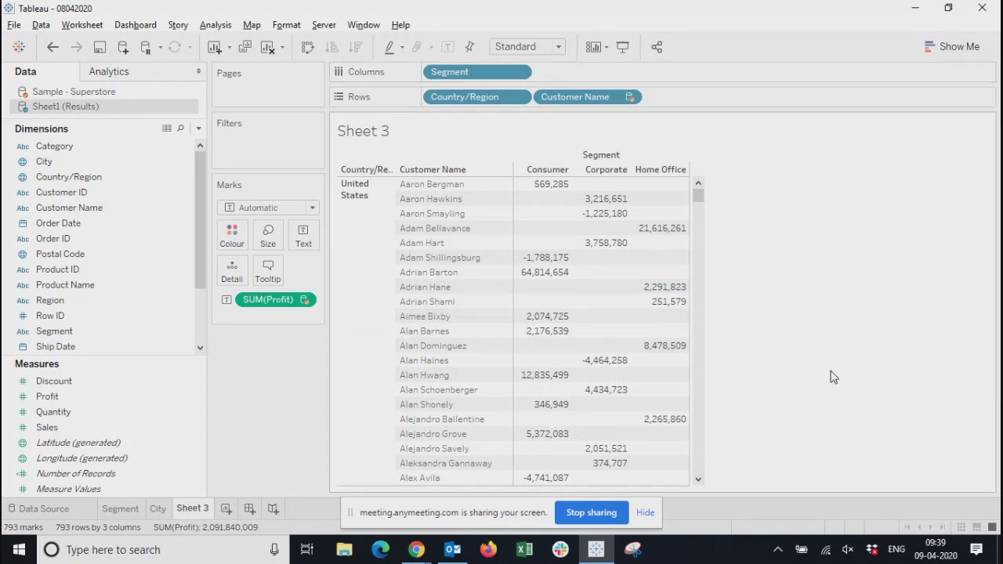
# Add Product Name from the Sheet1 (Results) data source to Rows after Customer Name
pyautogui.moveTo(695, 196)
pyautogui.mouseDown()
pyautogui.moveTo(696, 345)
pyautogui.moveTo(696, 197)
pyautogui.mouseUp()
pyautogui.moveTo(697, 196)
pyautogui.mouseDown()
pyautogui.moveTo(714, 312)
pyautogui.moveTo(697, 480)
pyautogui.moveTo(686, 213)
pyautogui.moveTo(702, 179)
pyautogui.mouseUp()
pyautogui.moveTo(697, 195)
pyautogui.mouseDown()
pyautogui.moveTo(722, 350)
pyautogui.moveTo(698, 188)
pyautogui.mouseUp()
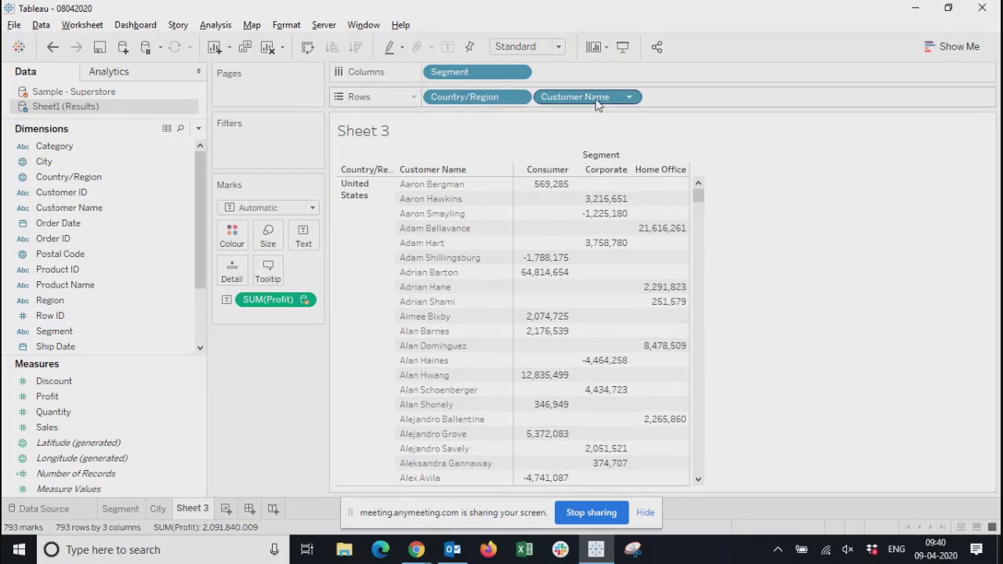
pyautogui.moveTo(698, 195)
pyautogui.mouseDown()
pyautogui.moveTo(708, 238)
pyautogui.moveTo(699, 465)
pyautogui.moveTo(700, 193)
pyautogui.mouseUp()
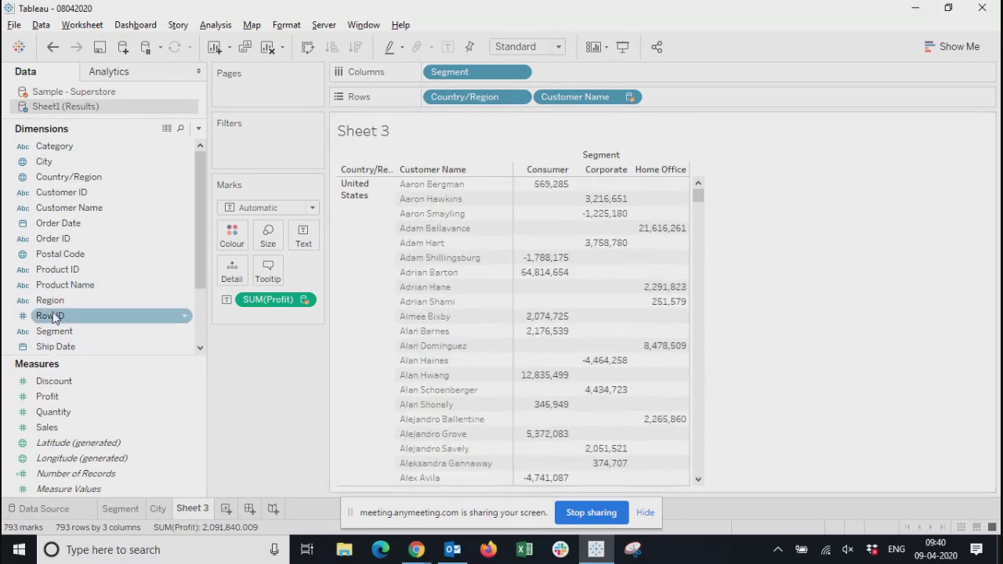
pyautogui.moveTo(65, 290); pyautogui.dragTo(680, 98)
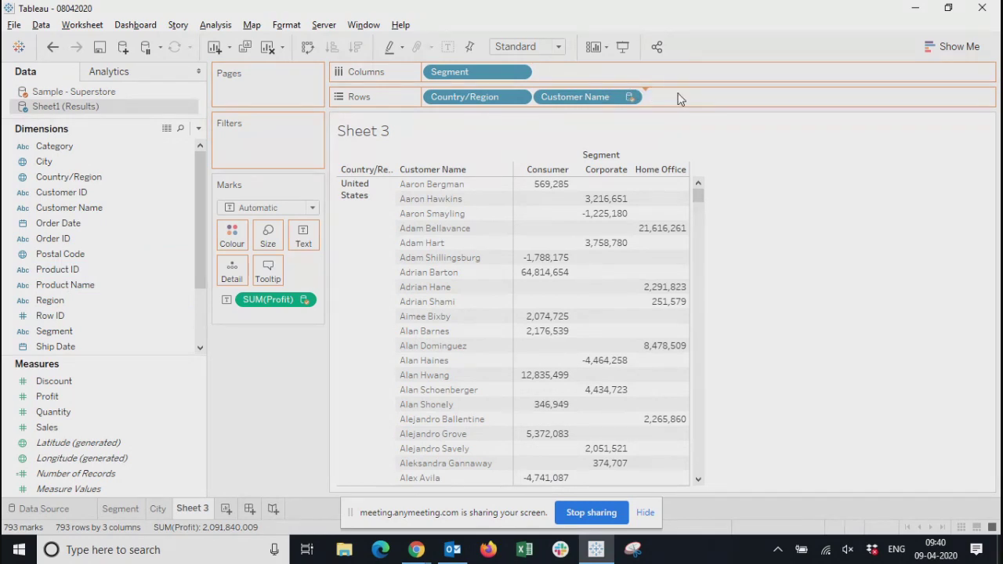
pyautogui.moveTo(681, 99); pyautogui.dragTo(680, 98)
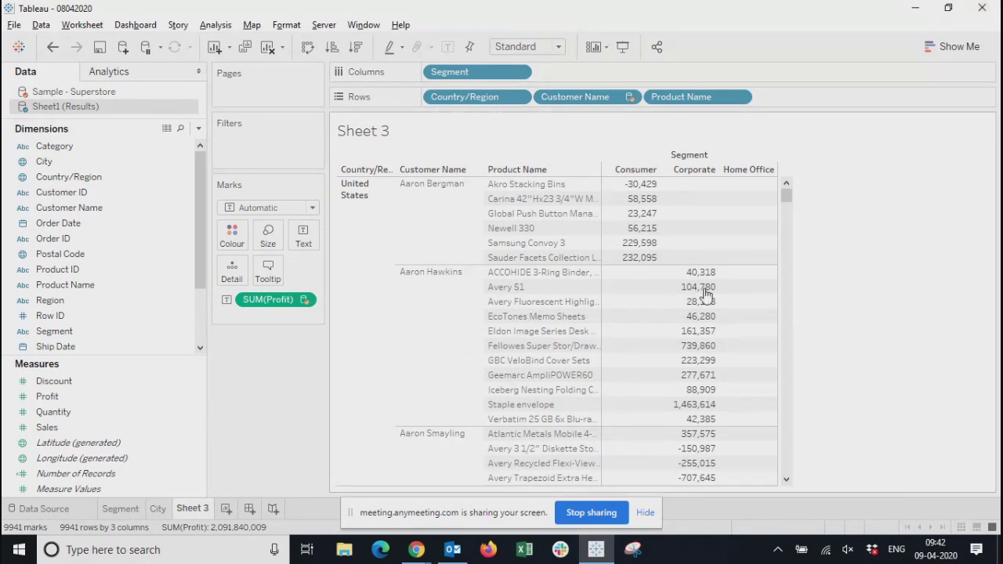
# Examine the profit values by customer and product across the segments further down the blended table
pyautogui.moveTo(792, 200)
pyautogui.mouseDown()
pyautogui.moveTo(791, 405)
pyautogui.moveTo(792, 197)
pyautogui.mouseUp()
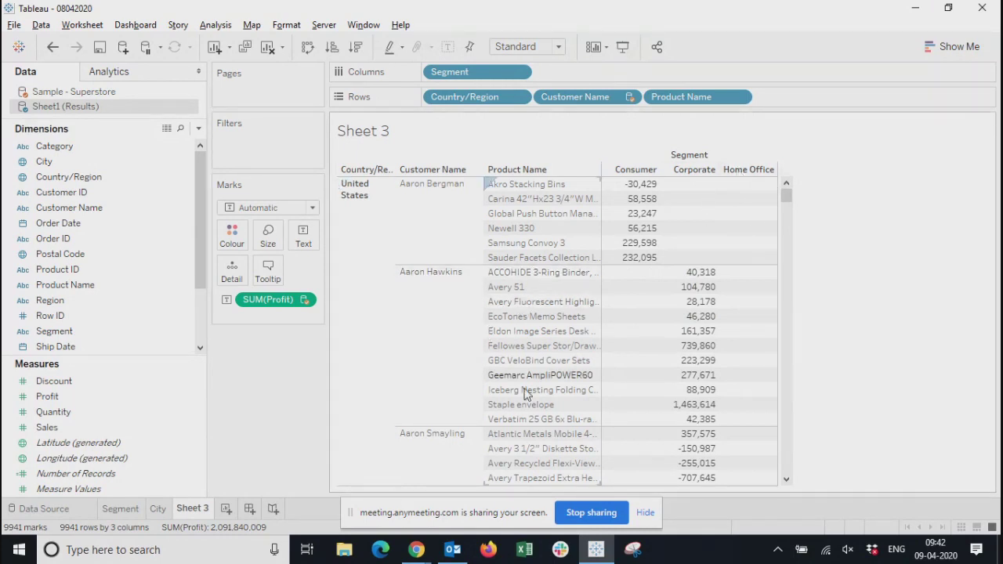
pyautogui.moveTo(787, 202); pyautogui.dragTo(799, 372)
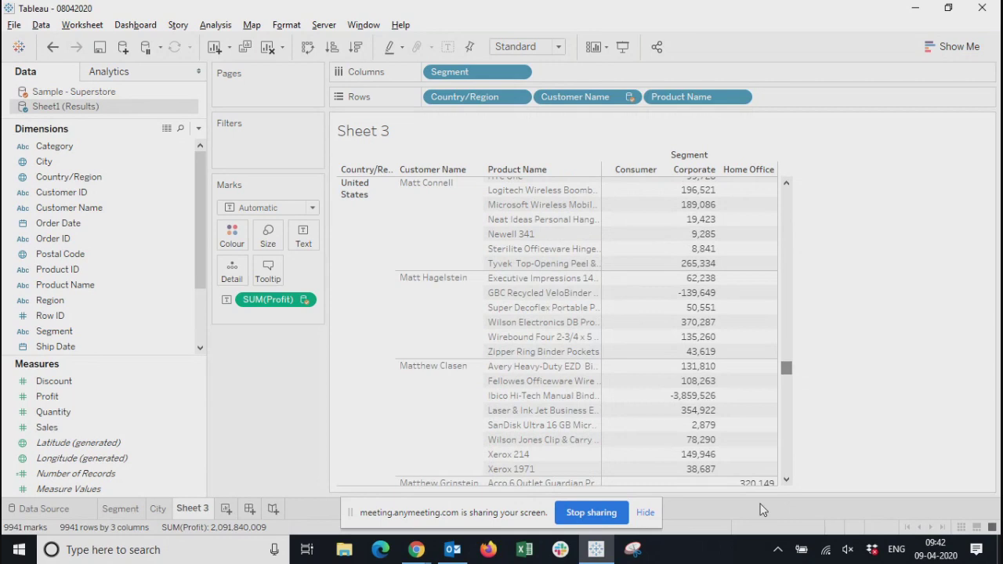
pyautogui.click(787, 480)
pyautogui.moveTo(787, 481); pyautogui.dragTo(787, 481)
pyautogui.moveTo(788, 374); pyautogui.dragTo(788, 421)
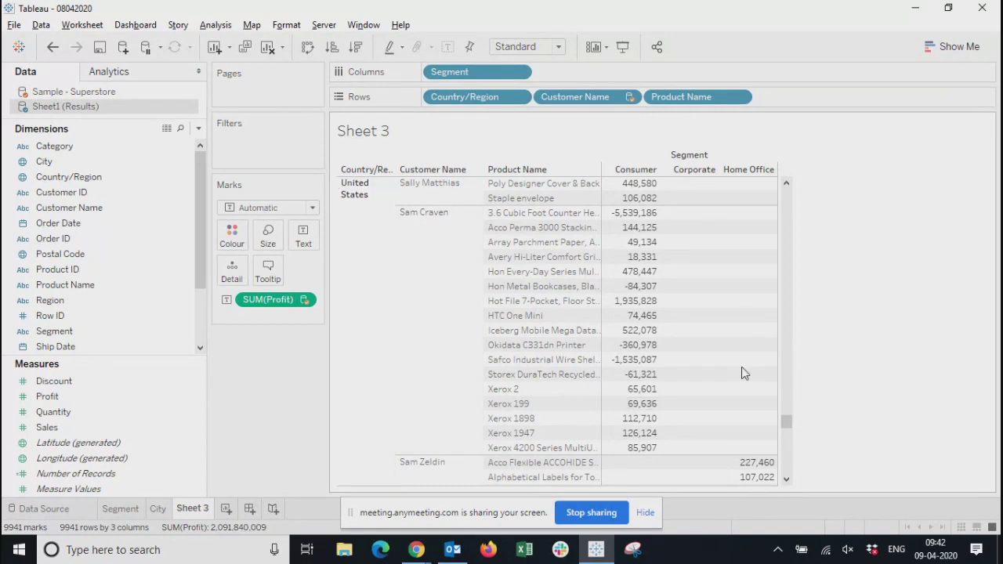
# Review further customers and products in the blended profit table and return to its first rows
pyautogui.scroll(-5, 745, 374)
pyautogui.scroll(-5, 745, 379)
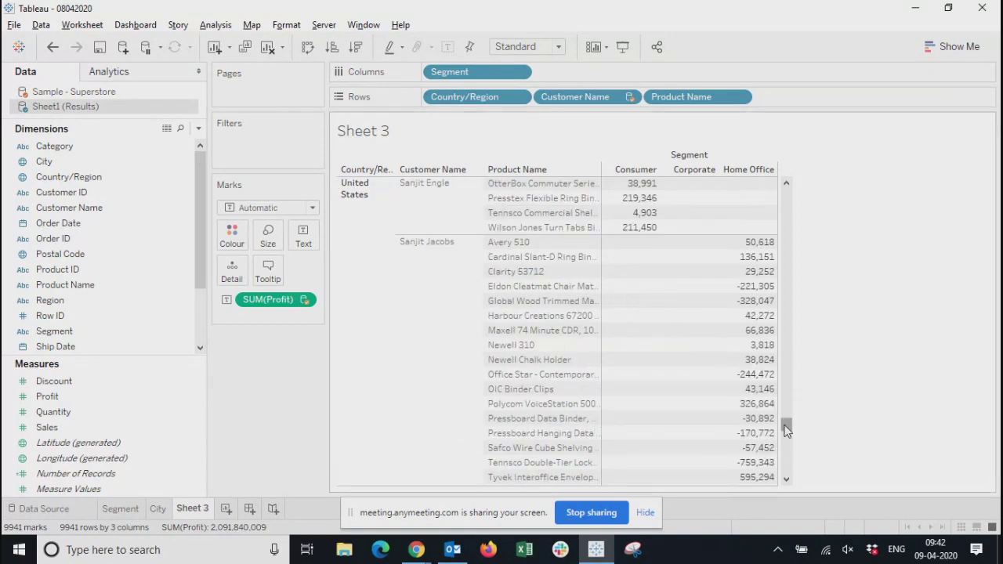
pyautogui.moveTo(787, 435); pyautogui.dragTo(829, 170)
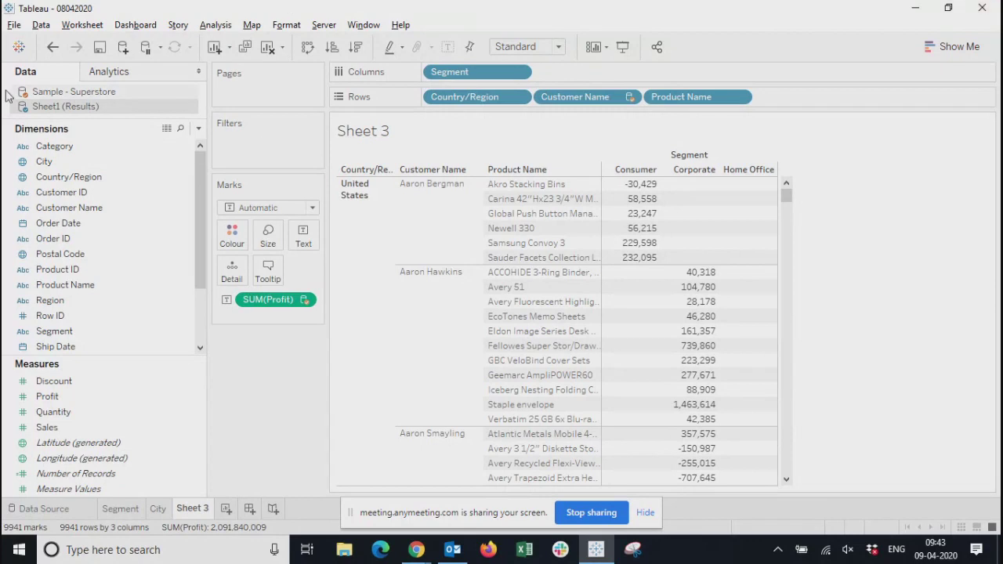
# View the Segment and City worksheets to compare their data sources with Sheet 3
pyautogui.click(19, 47)
pyautogui.rightClick(60, 96)
pyautogui.click(109, 108)
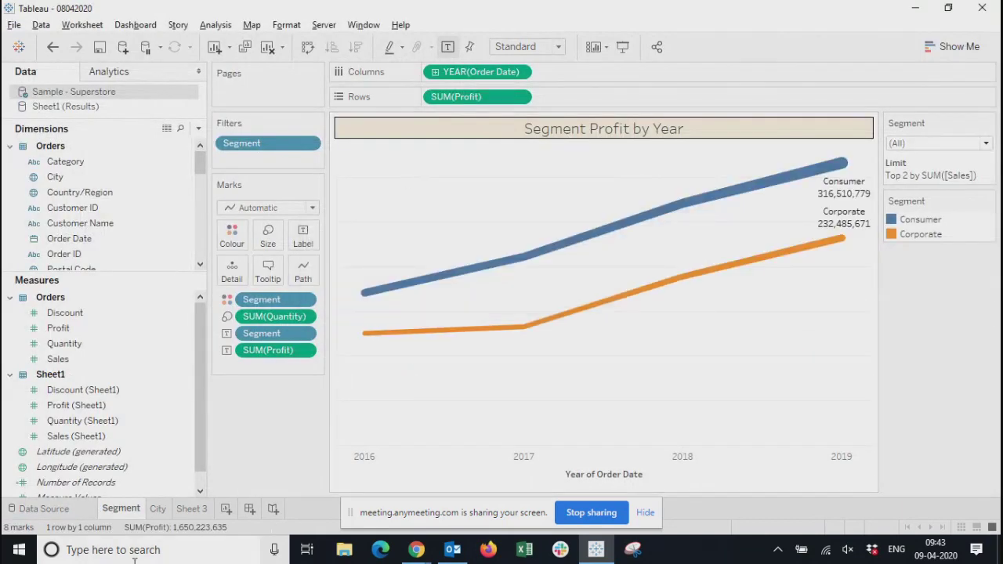
pyautogui.click(158, 509)
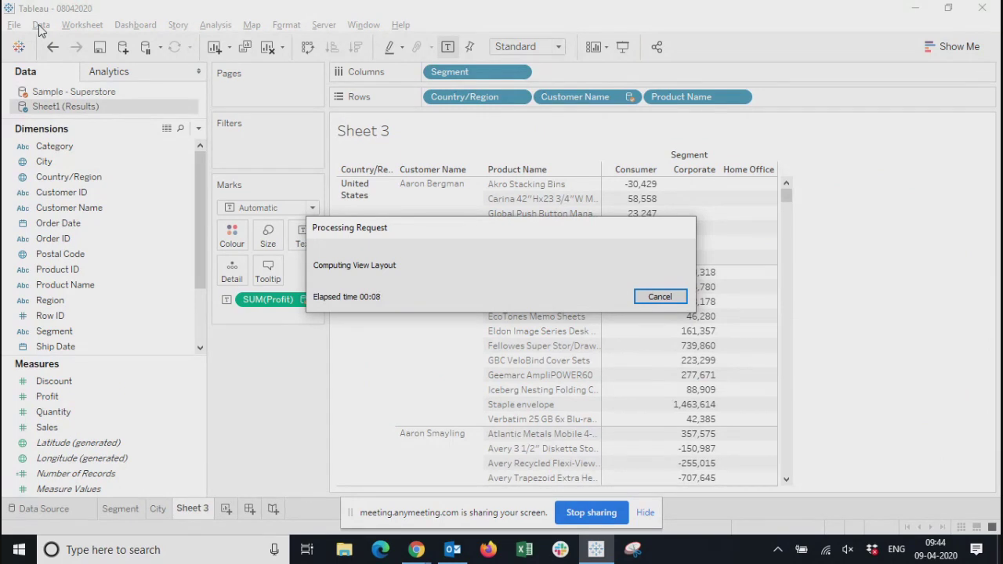
# Cancel the running view layout computation and remove Product Name from Rows in Sheet 3
pyautogui.moveTo(488, 226); pyautogui.dragTo(511, 242)
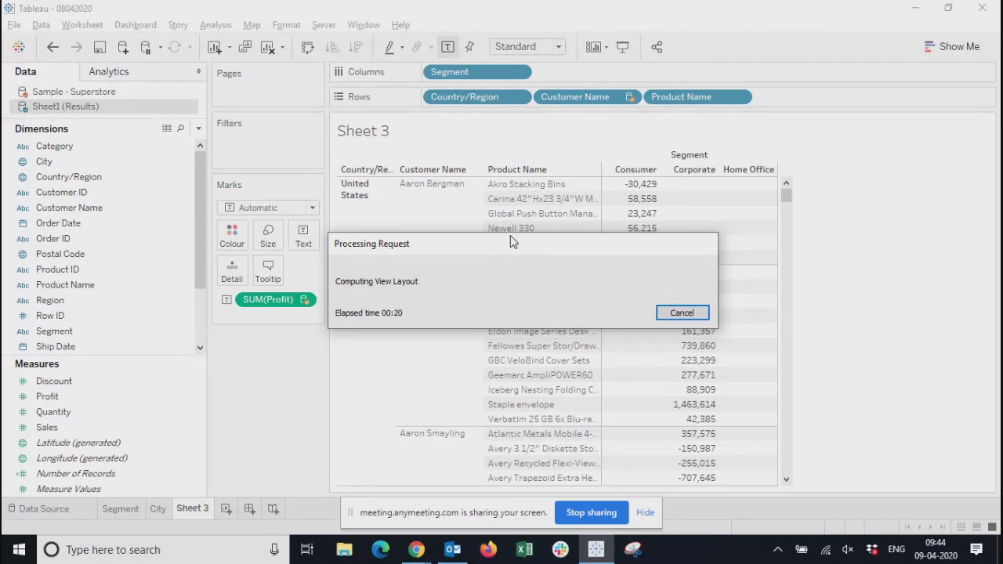
pyautogui.click(681, 313)
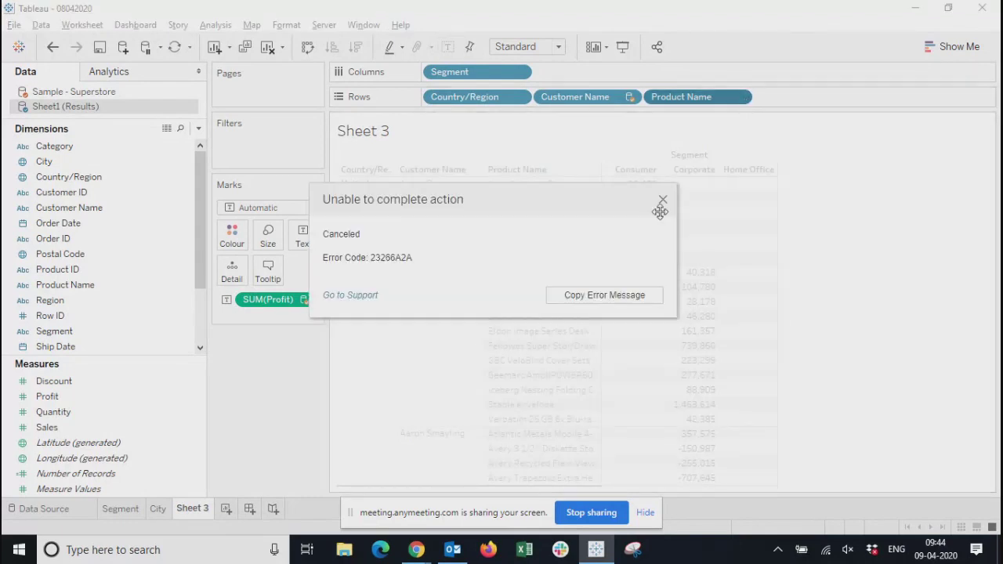
pyautogui.click(663, 202)
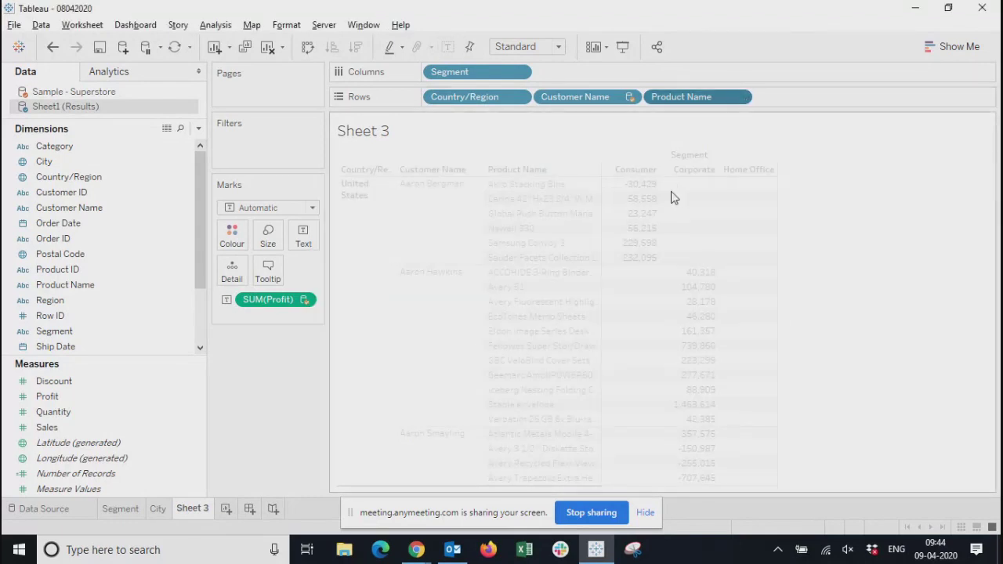
pyautogui.click(739, 97)
pyautogui.click(686, 351)
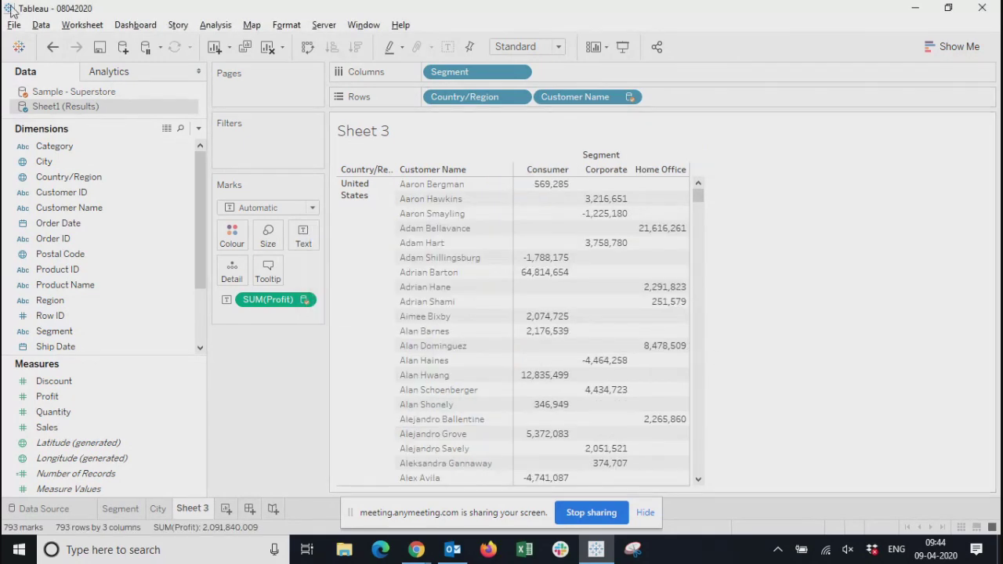
# Inspect the automatic field relationships between primary source Sheet1 (Results) and secondary source Sample - Superstore
pyautogui.click(40, 24)
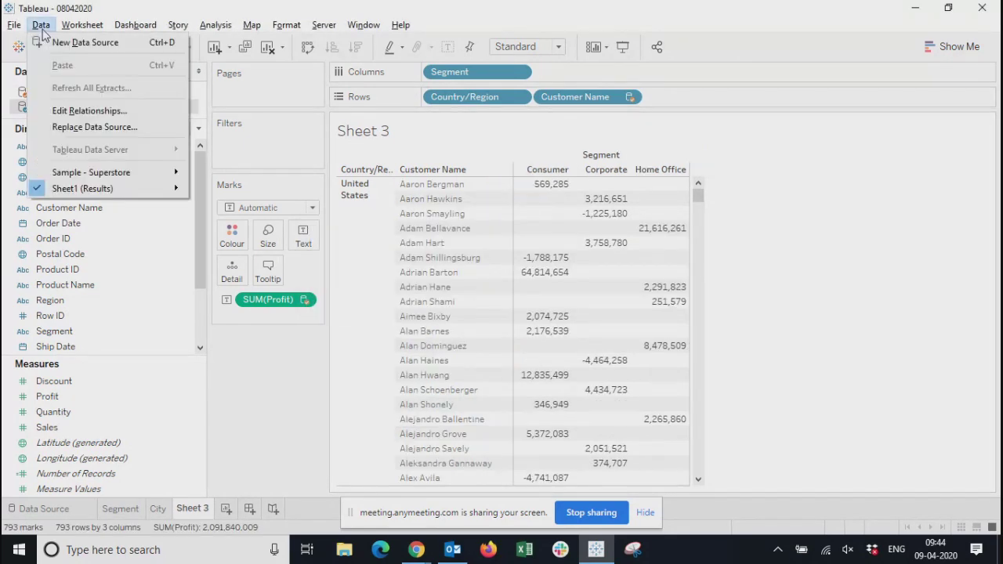
pyautogui.click(75, 109)
pyautogui.moveTo(546, 133); pyautogui.dragTo(463, 107)
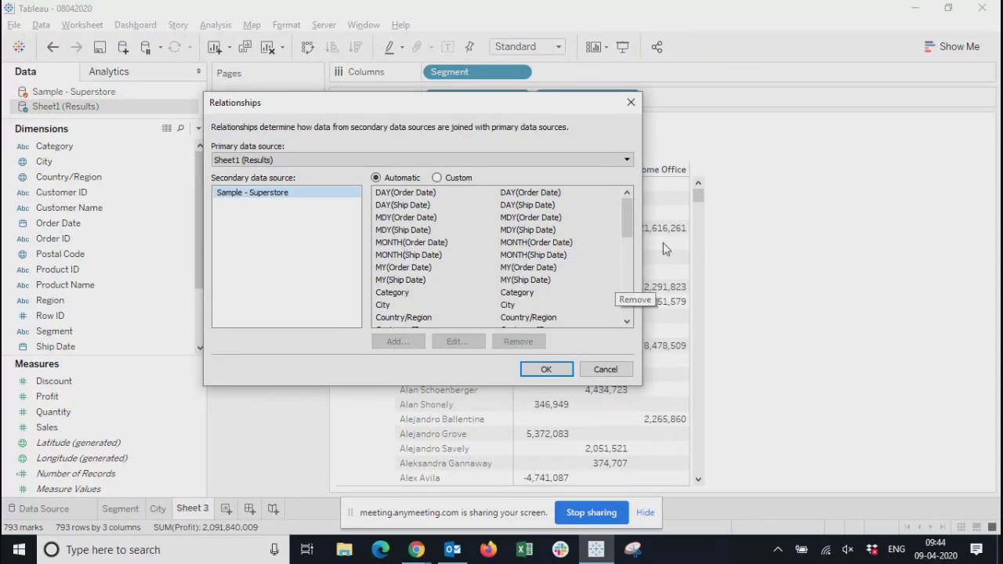
pyautogui.moveTo(628, 218)
pyautogui.mouseDown()
pyautogui.moveTo(628, 308)
pyautogui.moveTo(624, 214)
pyautogui.mouseUp()
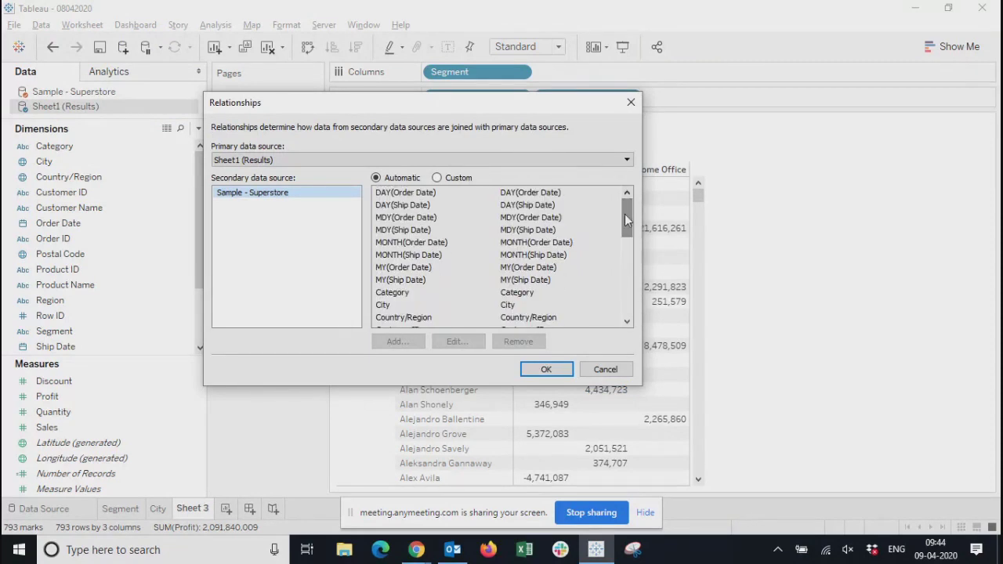
pyautogui.click(546, 370)
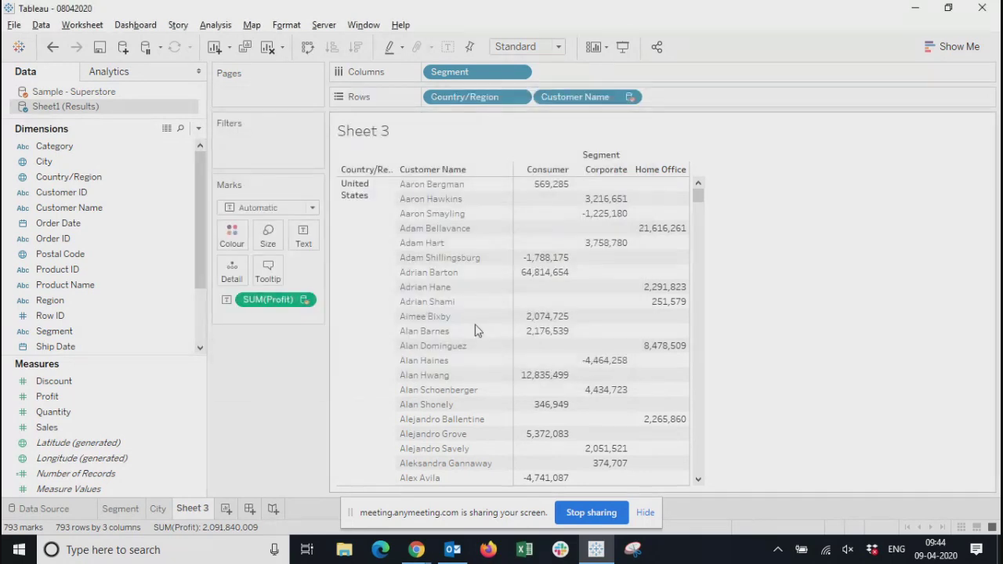
# On the Segment worksheet, break and restore the blending link on Order Date in the Sheet1 (Results) data source
pyautogui.click(60, 514)
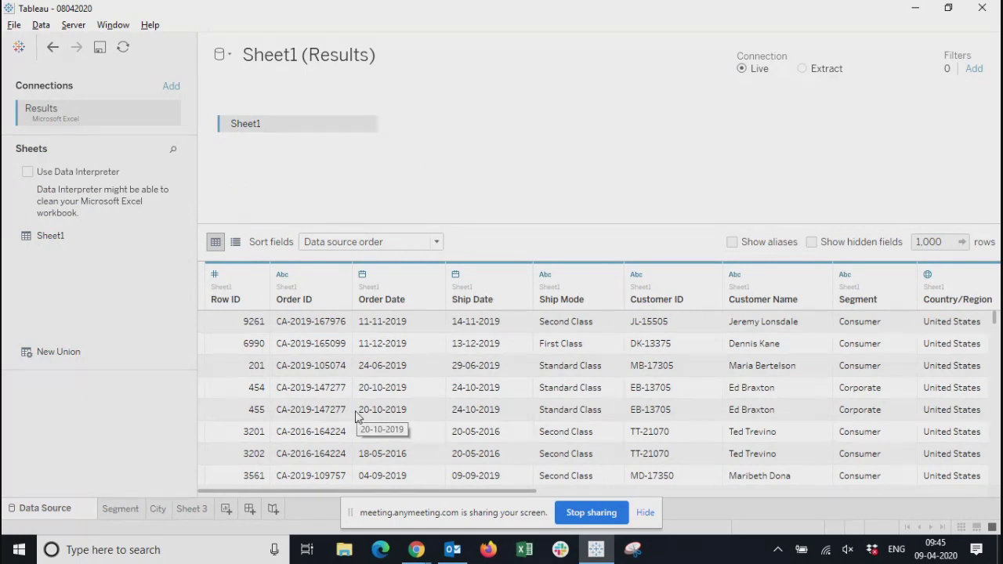
pyautogui.click(121, 510)
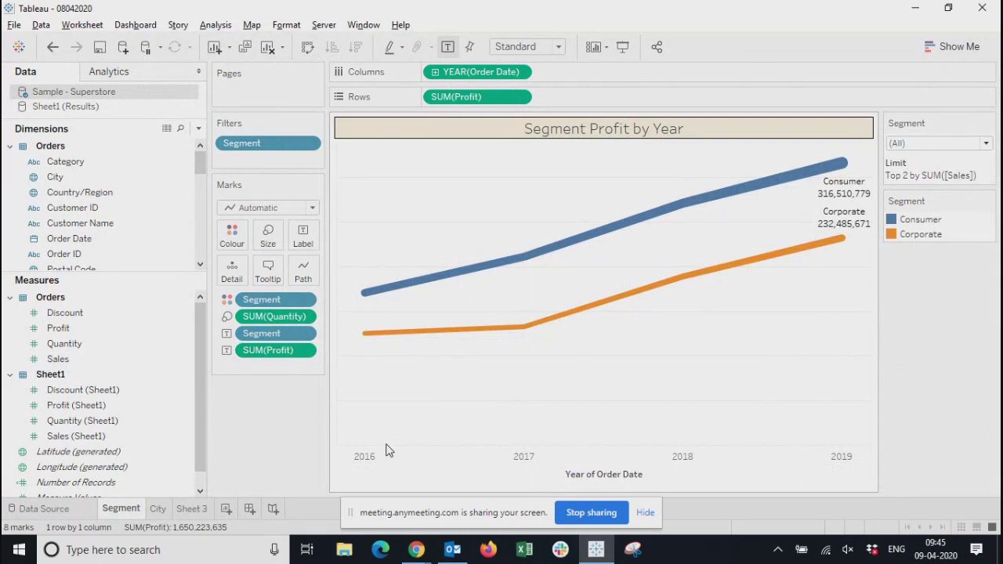
pyautogui.click(96, 105)
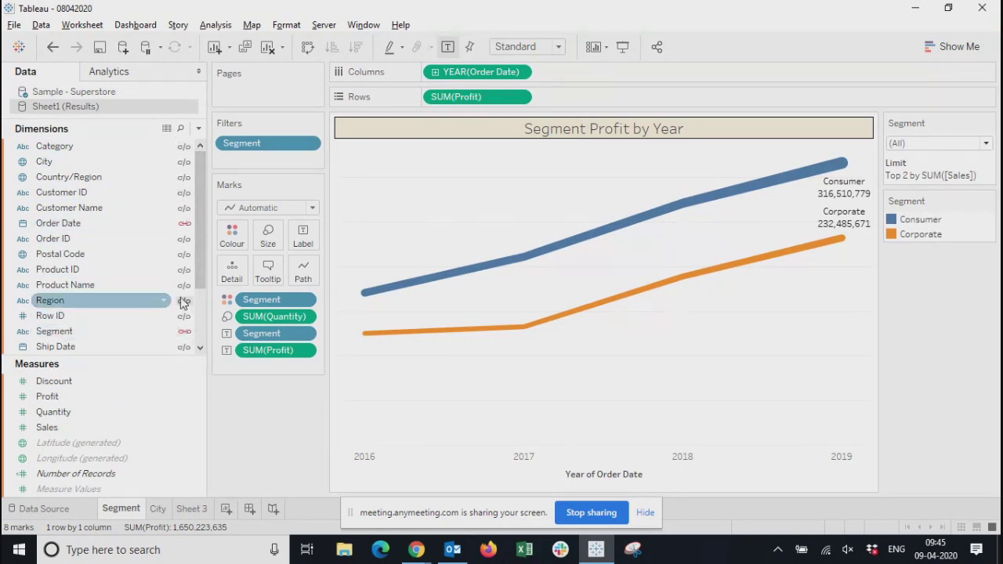
pyautogui.click(185, 225)
pyautogui.click(184, 224)
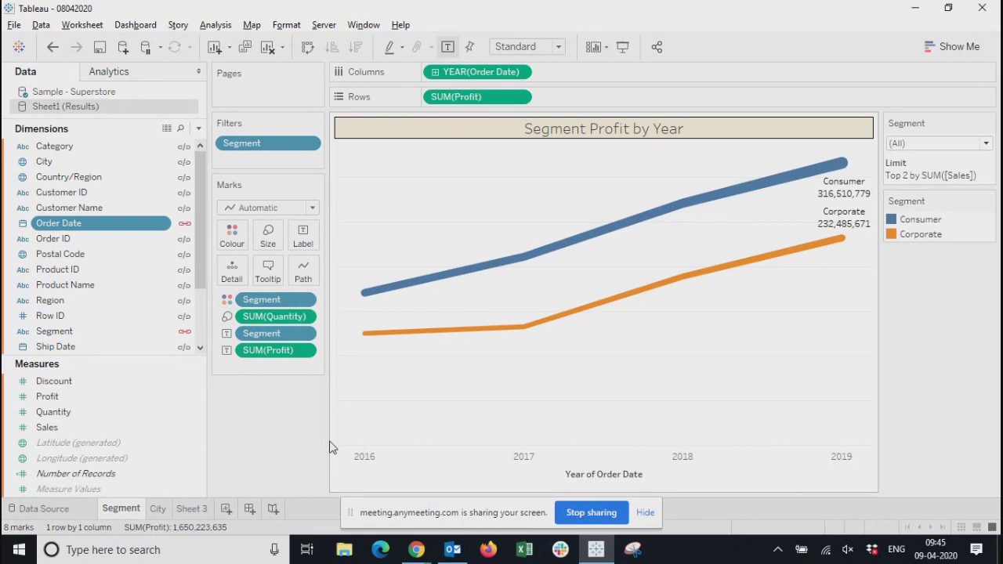
# Review the Sheet1 (Results) data source and the Segment and City worksheets, ending on Sheet 3
pyautogui.click(57, 508)
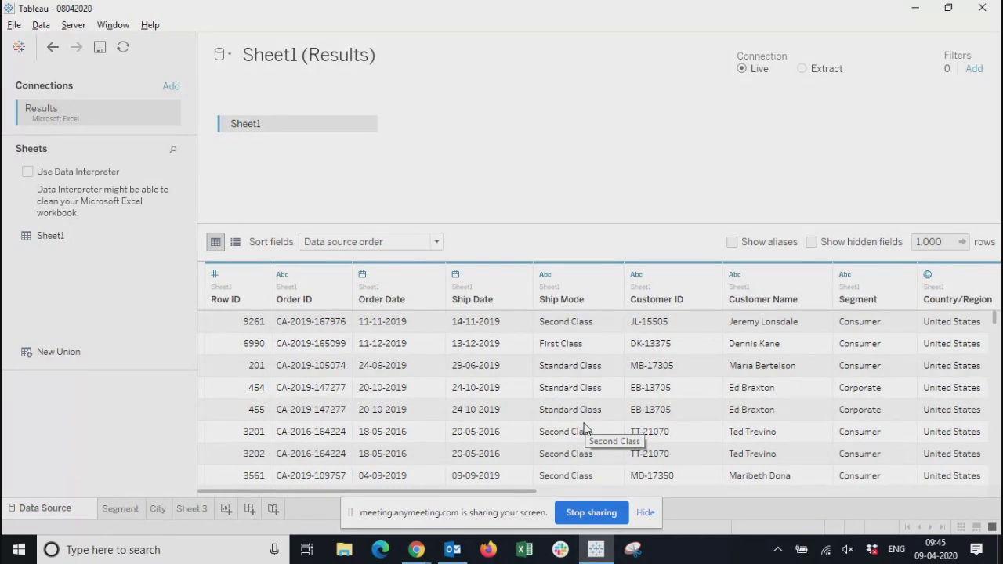
pyautogui.click(131, 510)
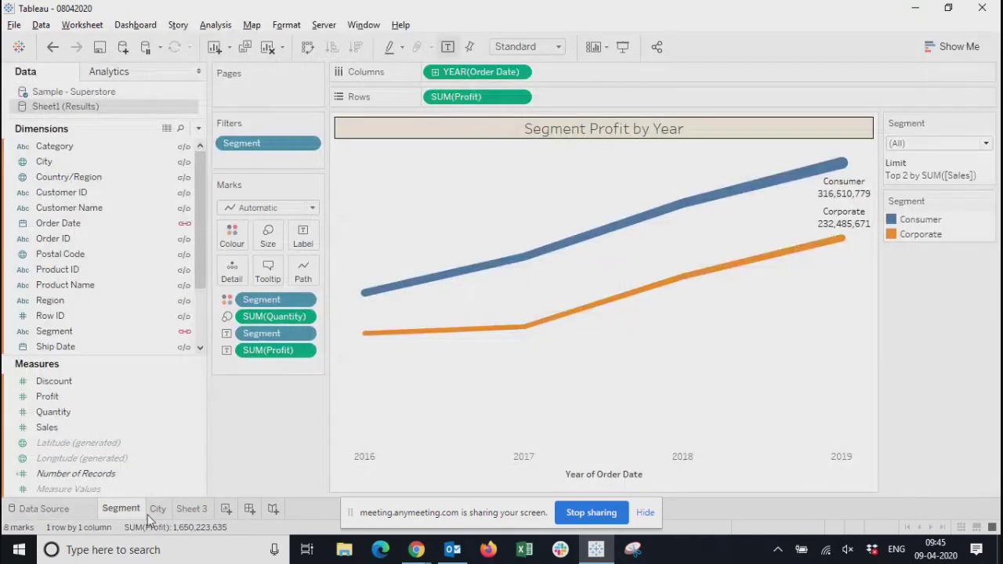
pyautogui.click(157, 510)
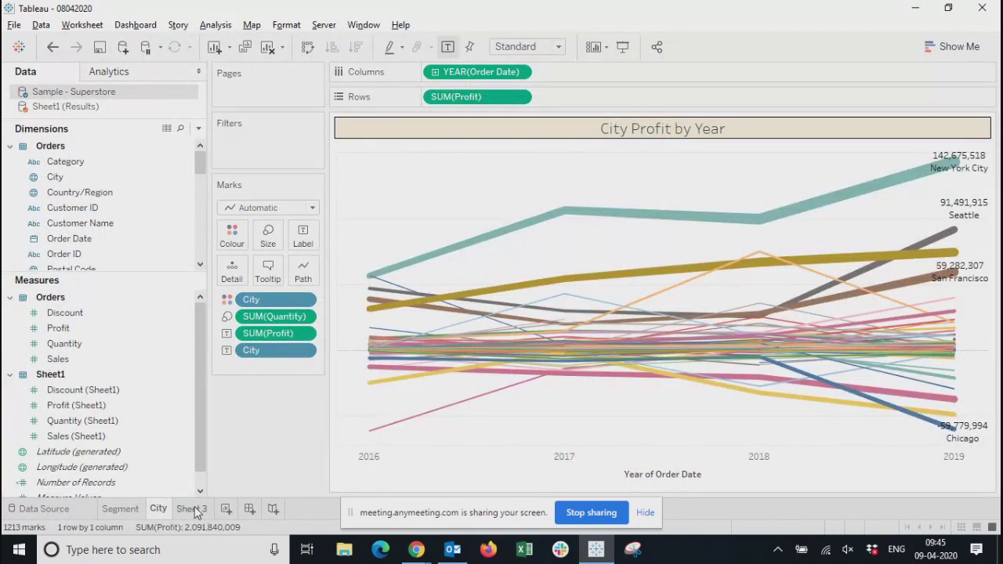
pyautogui.click(193, 510)
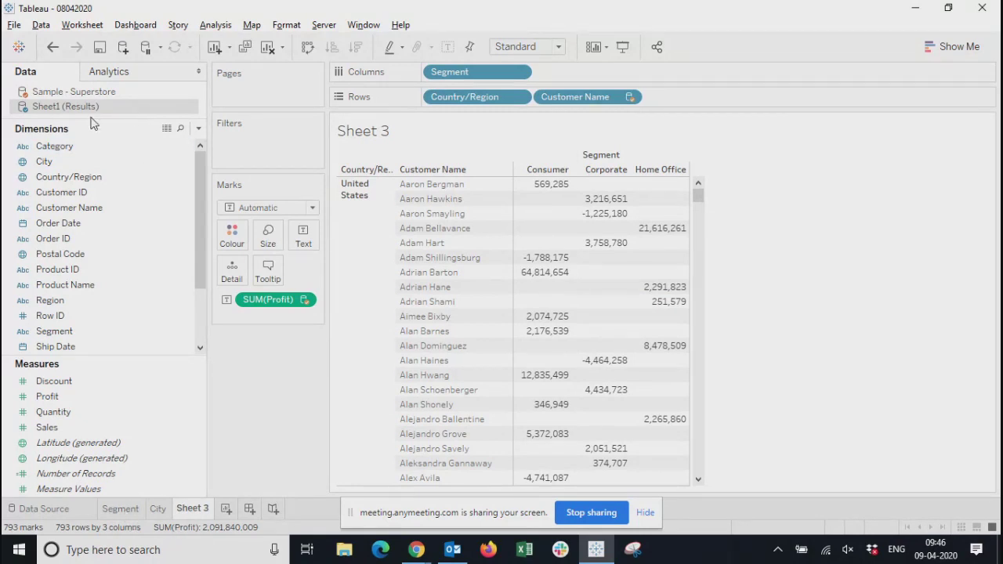
# Examine which Sample - Superstore fields are linked for blending in Sheet 3
pyautogui.click(82, 94)
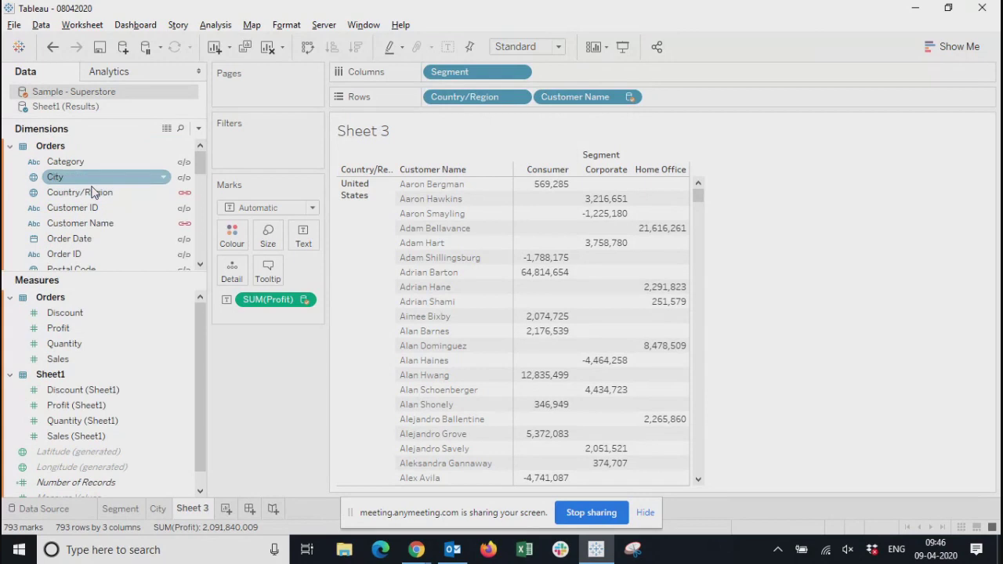
pyautogui.moveTo(203, 163)
pyautogui.mouseDown()
pyautogui.moveTo(204, 231)
pyautogui.moveTo(204, 215)
pyautogui.moveTo(215, 215)
pyautogui.moveTo(214, 154)
pyautogui.mouseUp()
pyautogui.click(121, 177)
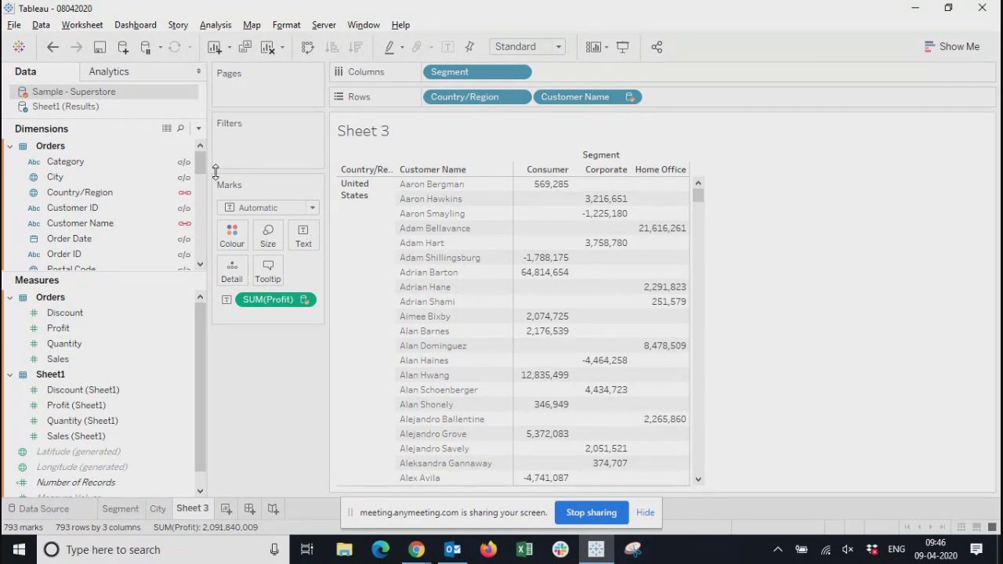
# Switch the relationships between Sheet1 (Results) and Sample - Superstore from automatic to custom
pyautogui.click(41, 25)
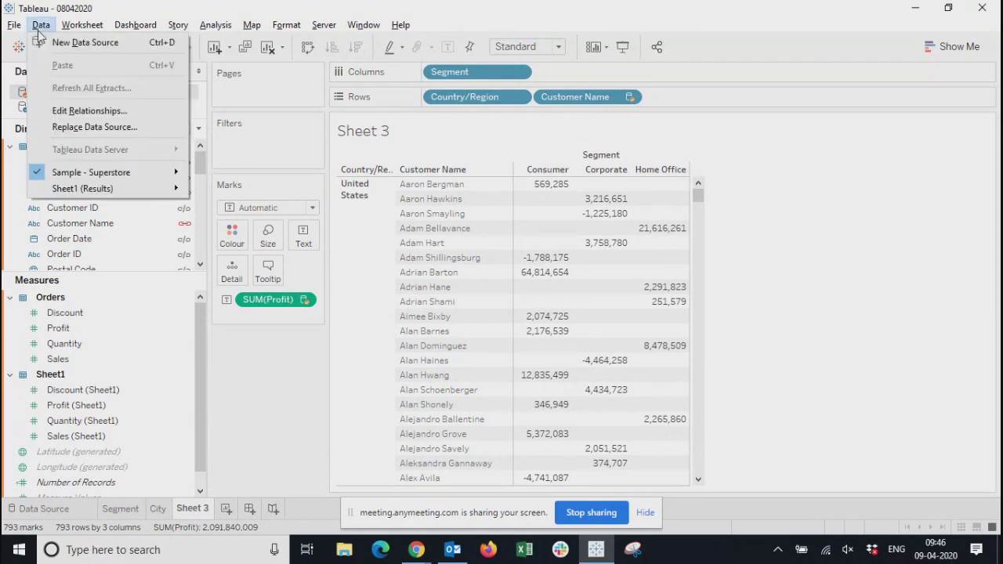
pyautogui.click(84, 112)
pyautogui.scroll(-4, 522, 261)
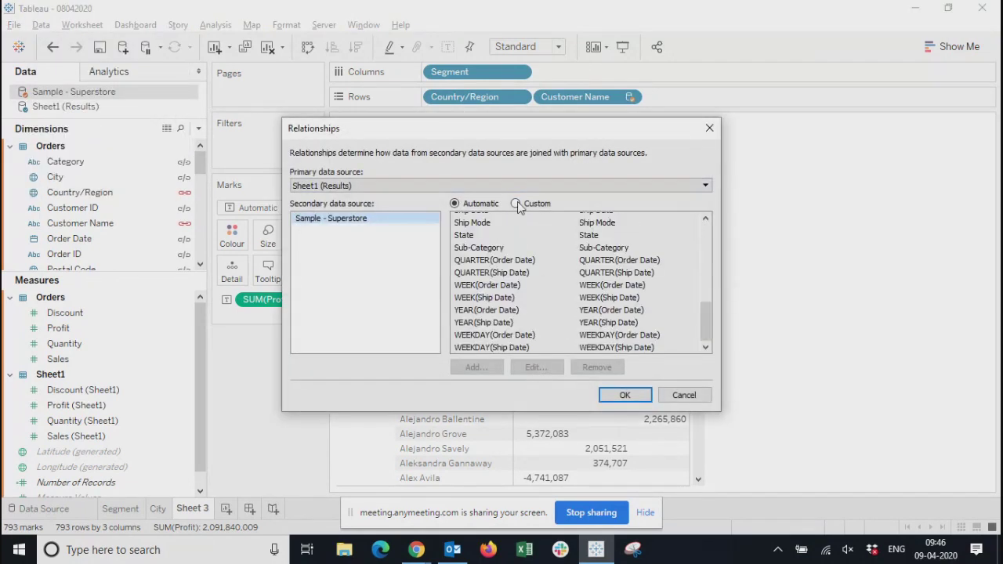
pyautogui.click(516, 203)
# Examine the paired fields in the custom relationship list, from the date parts to Product ID
pyautogui.moveTo(533, 244); pyautogui.dragTo(605, 305)
pyautogui.scroll(-4, 604, 305)
pyautogui.scroll(7, 604, 307)
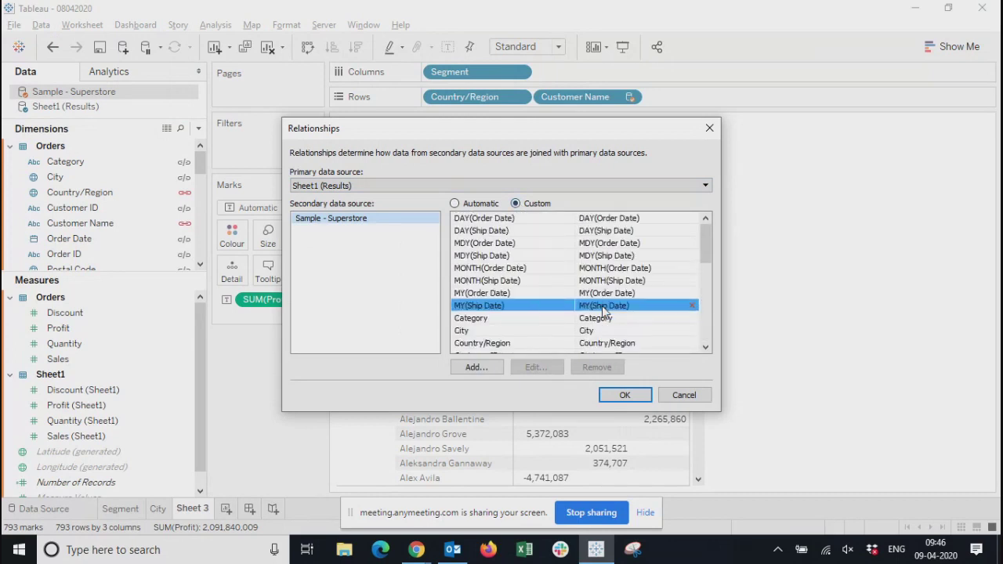
pyautogui.scroll(-1, 604, 312)
pyautogui.scroll(1, 530, 310)
pyautogui.click(578, 292)
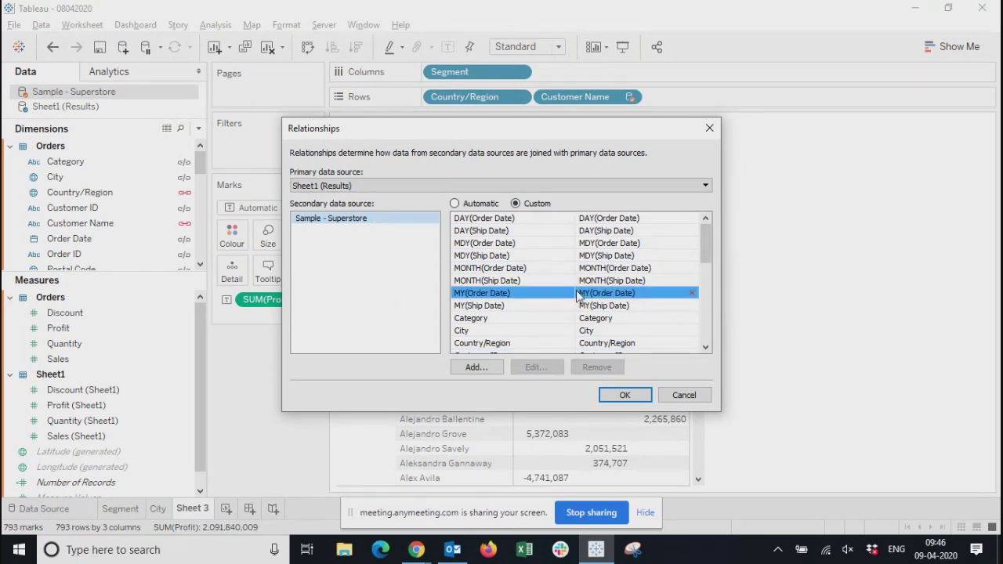
pyautogui.scroll(-5, 592, 291)
pyautogui.click(592, 286)
pyautogui.scroll(8, 591, 290)
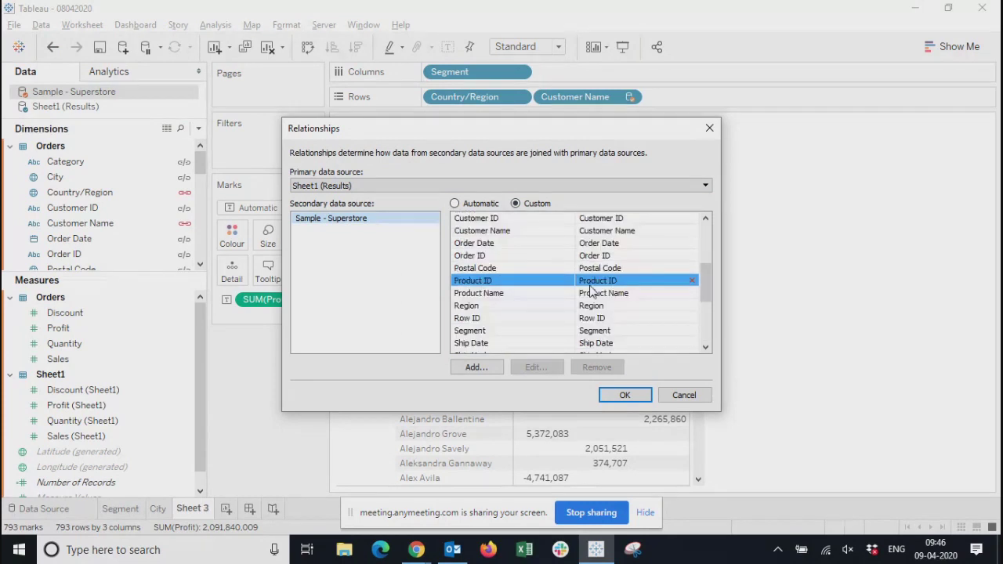
pyautogui.moveTo(560, 130); pyautogui.dragTo(543, 131)
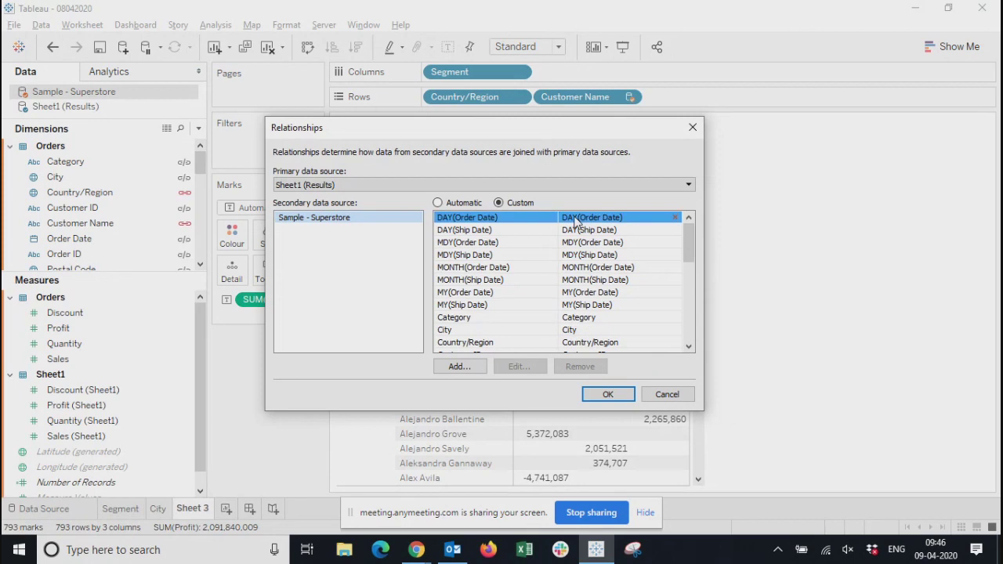
# Remove the Category pair from the custom relationships, apply the change and acknowledge its effect on the City worksheet
pyautogui.moveTo(693, 236); pyautogui.dragTo(691, 254)
pyautogui.click(480, 257)
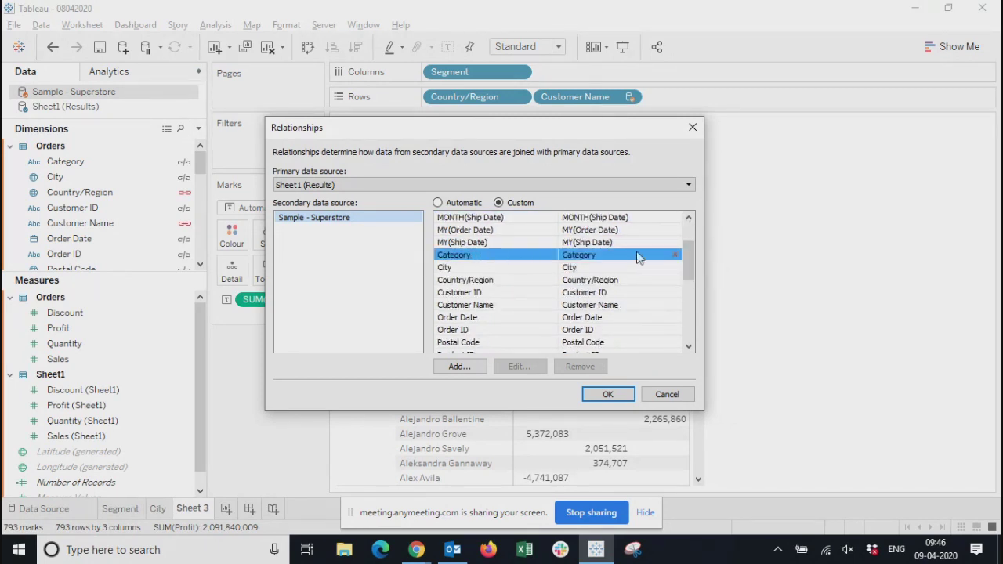
pyautogui.click(675, 257)
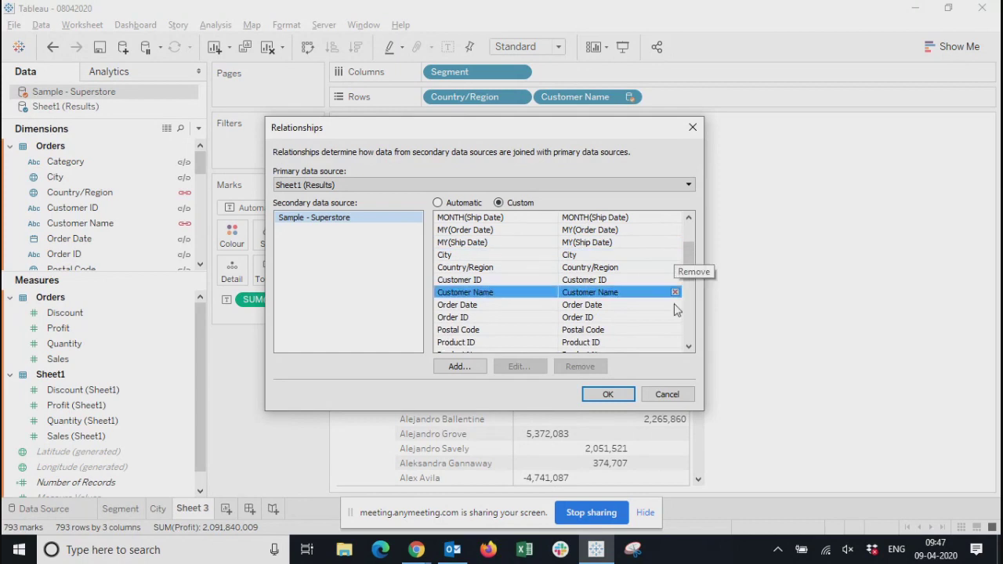
pyautogui.click(604, 394)
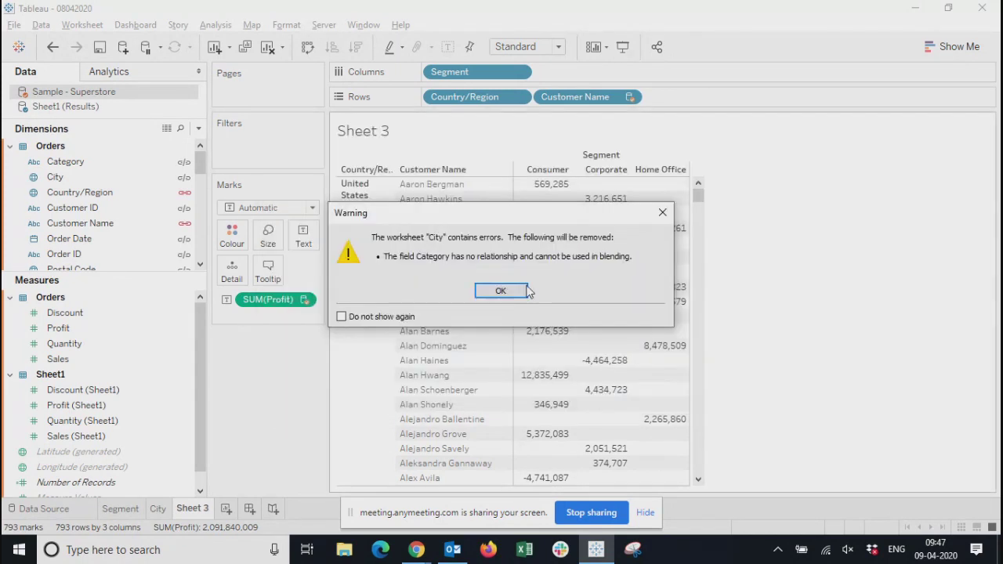
pyautogui.click(500, 294)
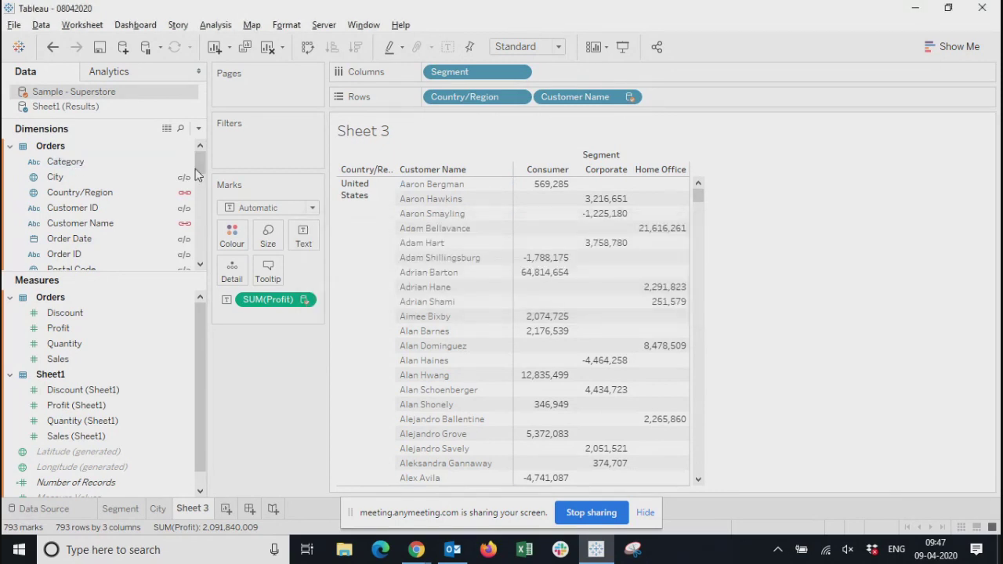
# Recheck the custom relationship list for Sample - Superstore and close it without changes
pyautogui.click(37, 26)
pyautogui.click(88, 112)
pyautogui.click(507, 302)
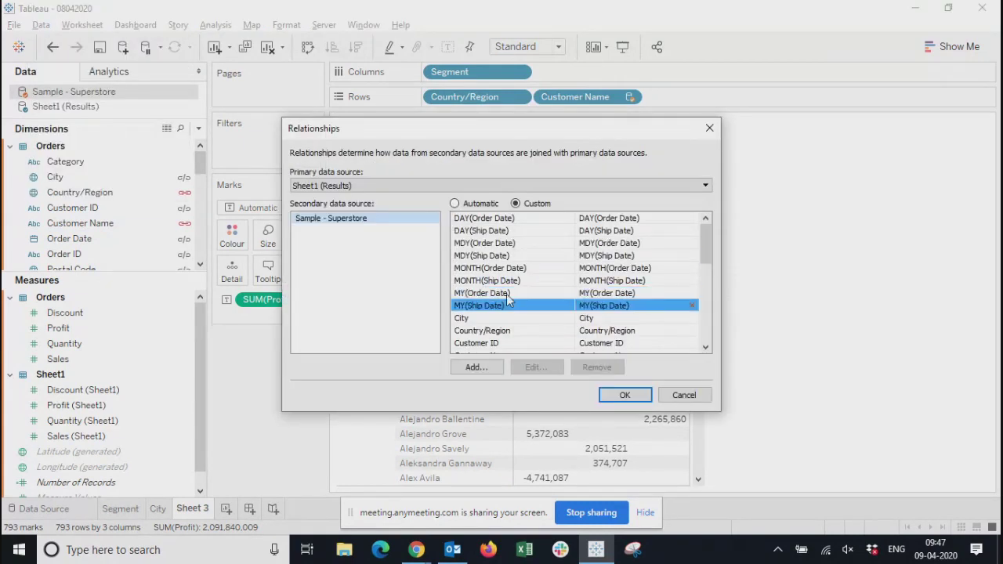
pyautogui.click(710, 129)
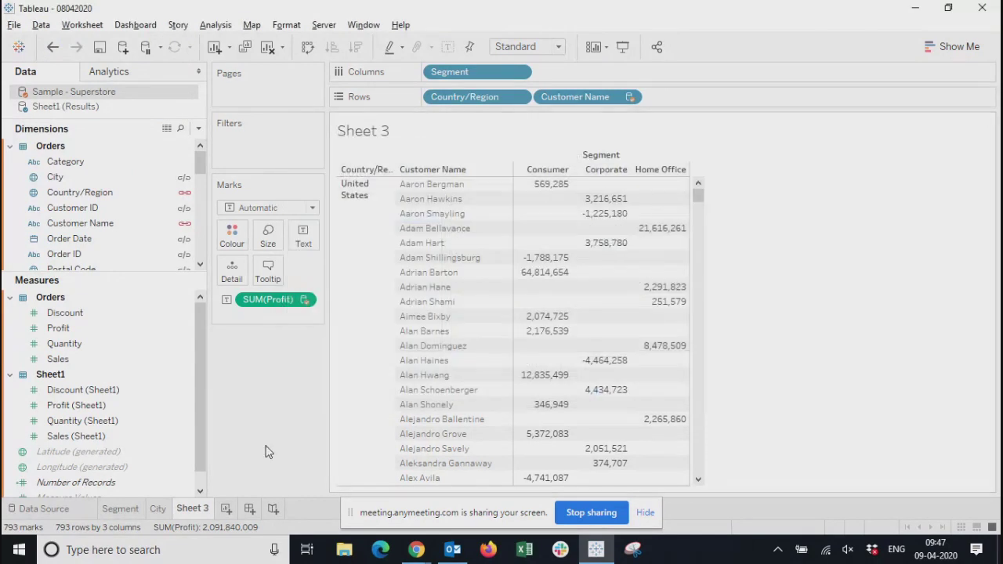
# Rename the Sheet 3 worksheet as CorssTable and add a new blank worksheet
pyautogui.doubleClick(190, 508)
pyautogui.write('CorssTable')
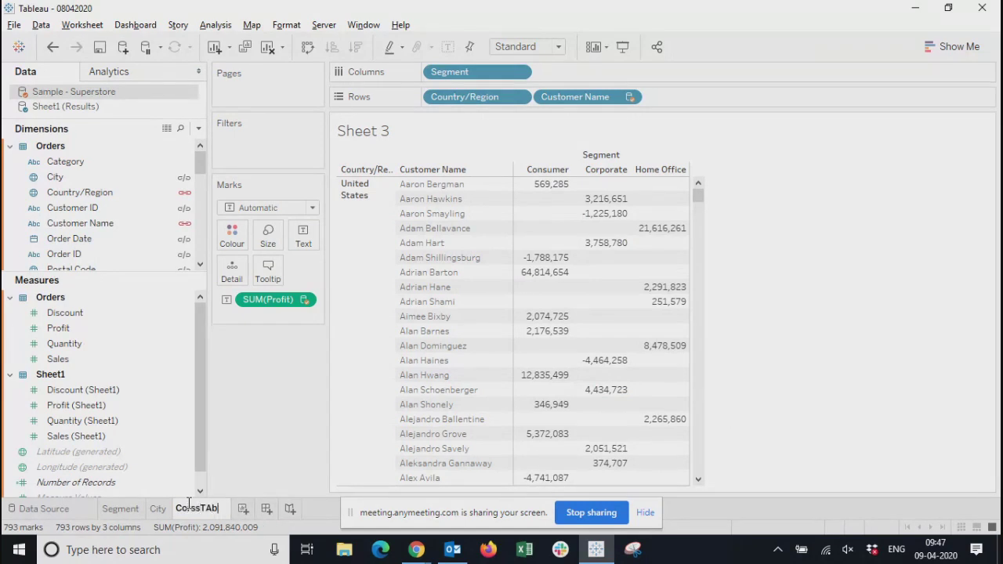
pyautogui.press('Return')
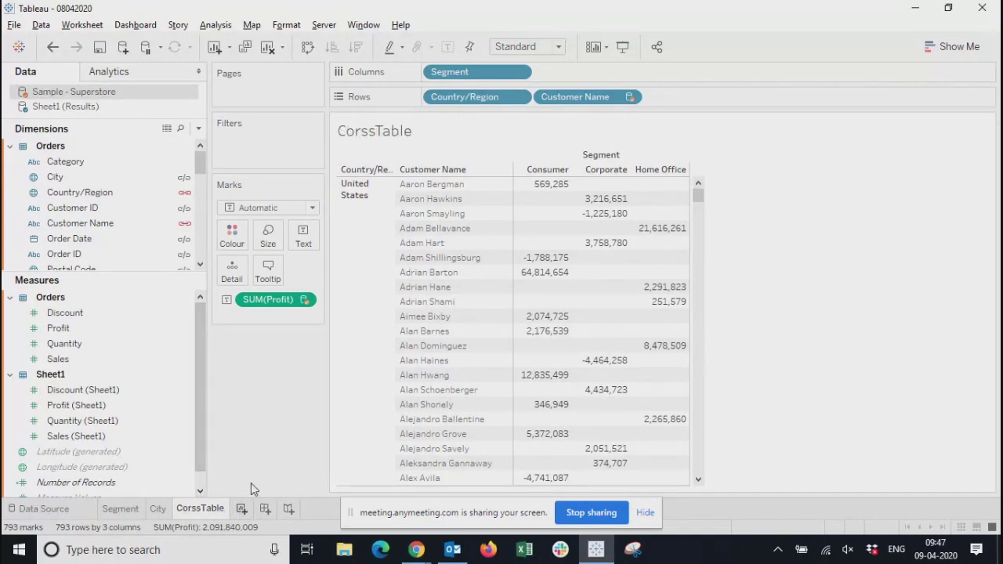
pyautogui.click(242, 509)
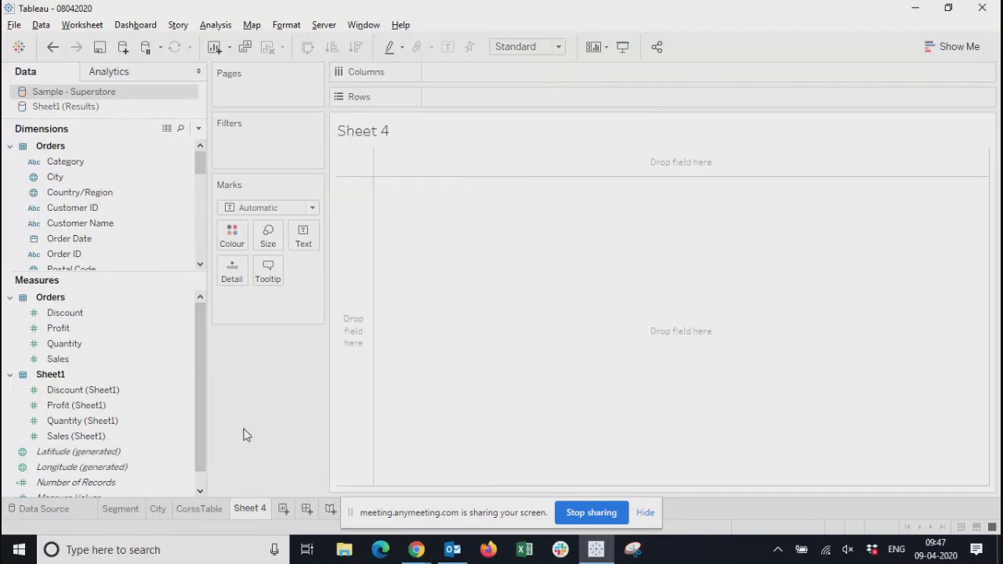
# Look over the suggested chart types and the City worksheet's profit-by-year line chart
pyautogui.click(975, 46)
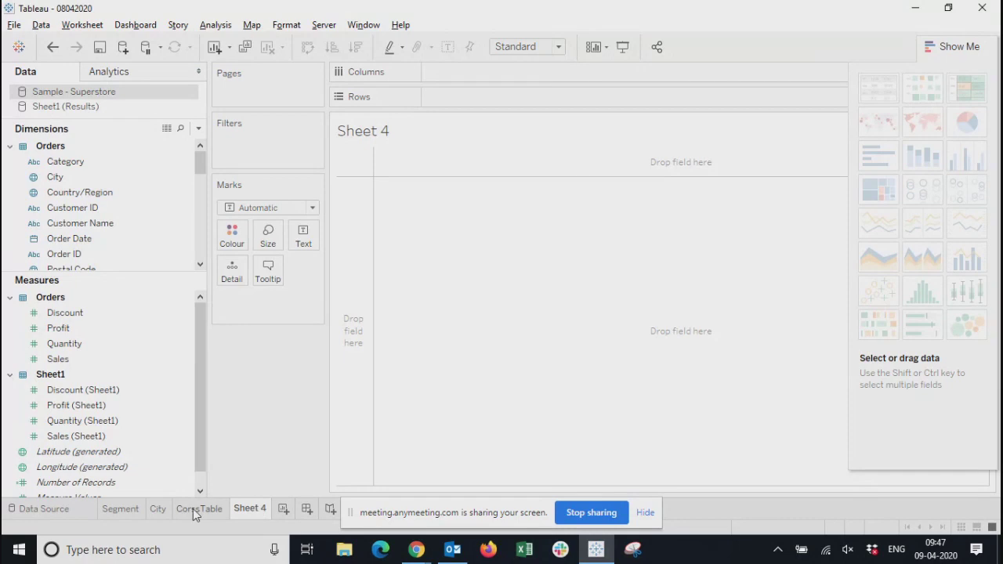
pyautogui.click(182, 508)
pyautogui.click(153, 513)
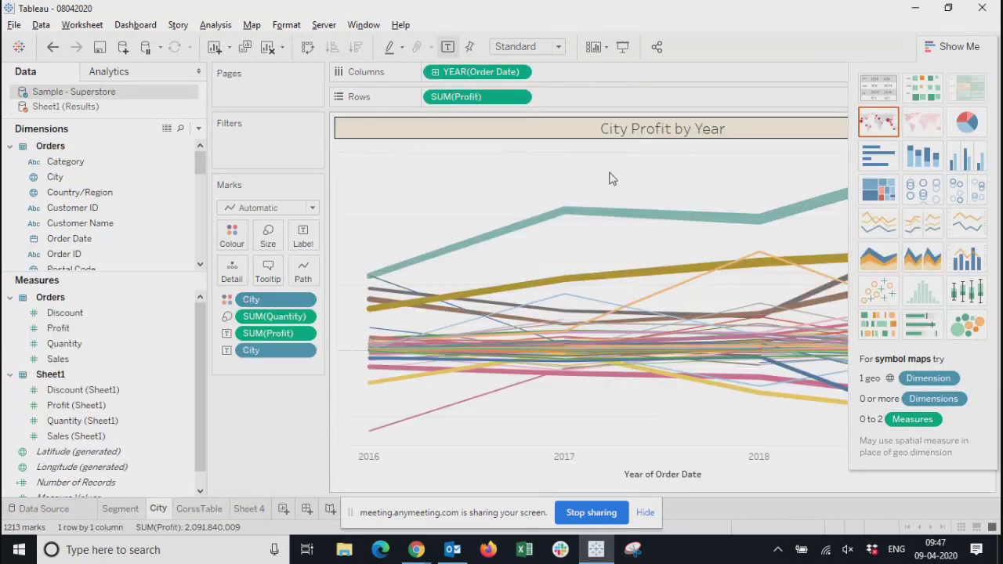
pyautogui.click(946, 46)
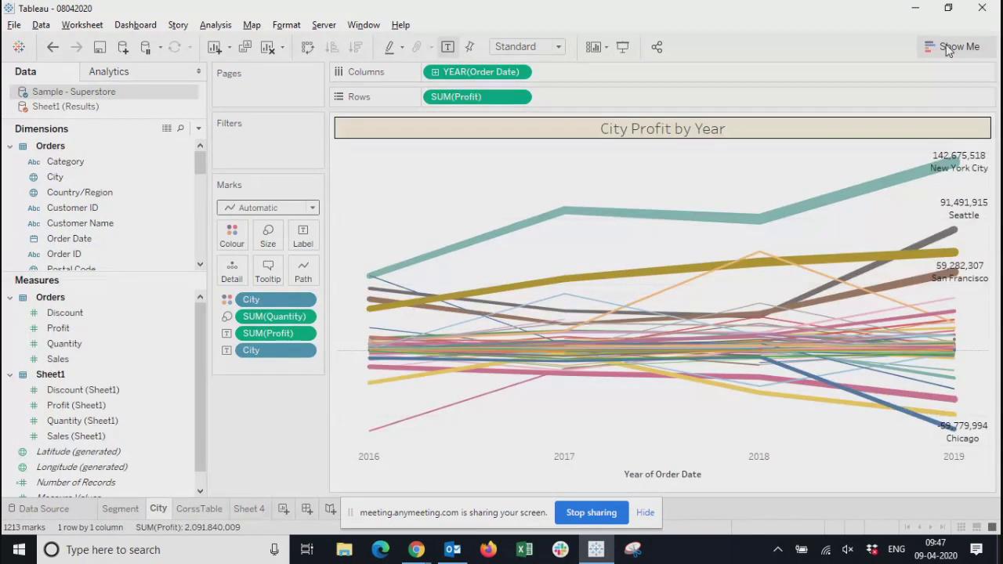
pyautogui.moveTo(772, 272)
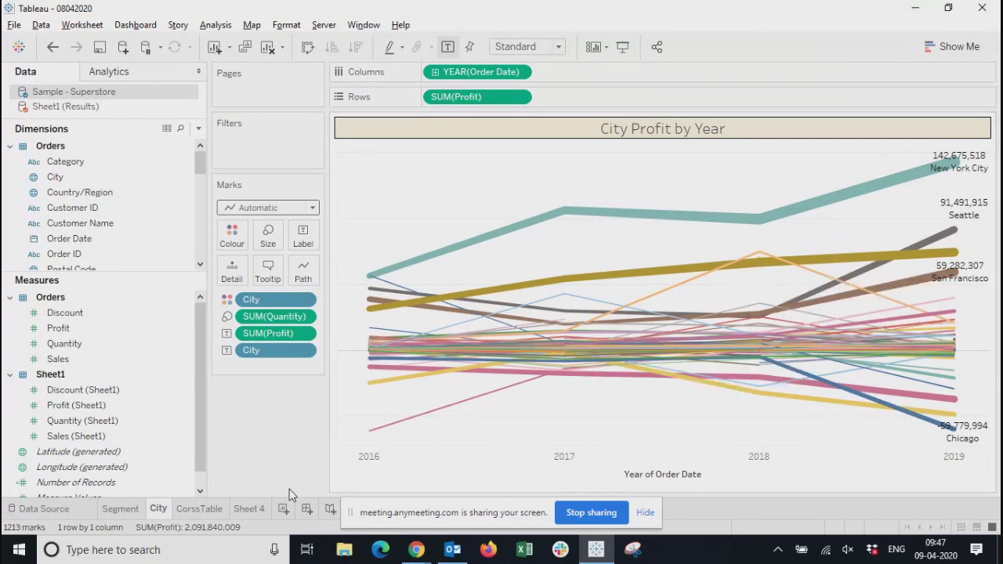
# On Sheet 4, place Category and Sub-Category from Sheet1 (Results) as nested row fields
pyautogui.click(249, 511)
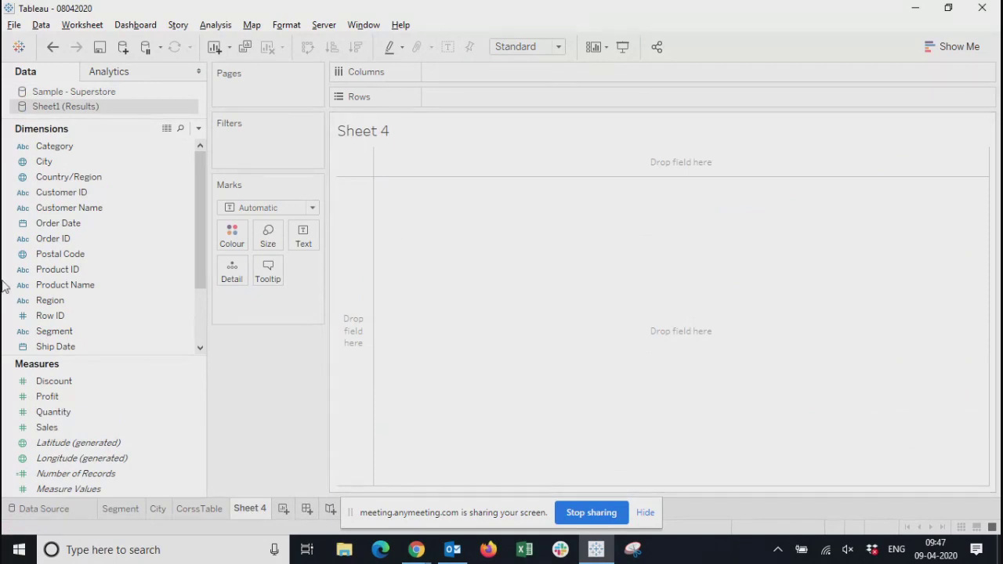
pyautogui.scroll(-3, 90, 235)
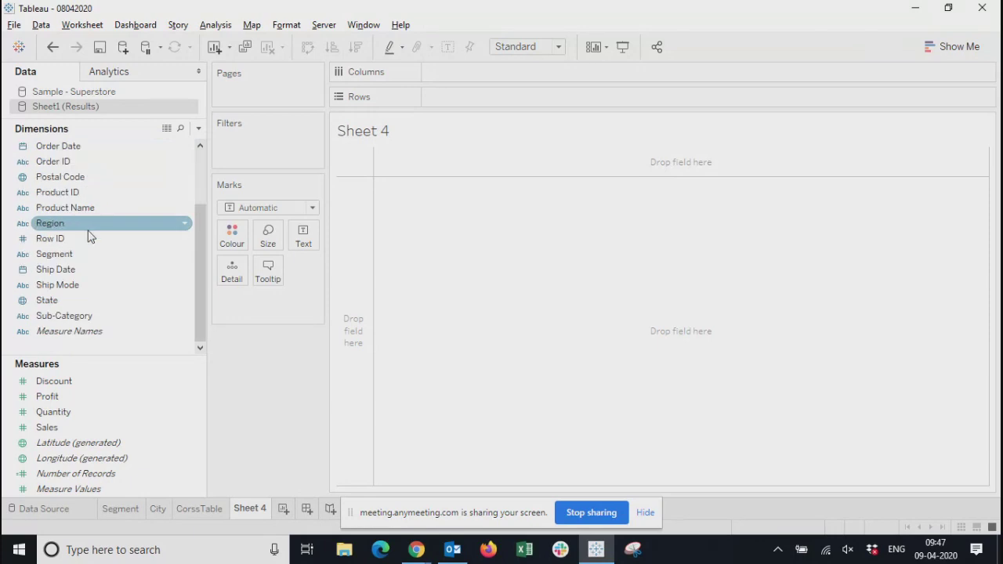
pyautogui.scroll(3, 90, 236)
pyautogui.moveTo(47, 148); pyautogui.dragTo(452, 97)
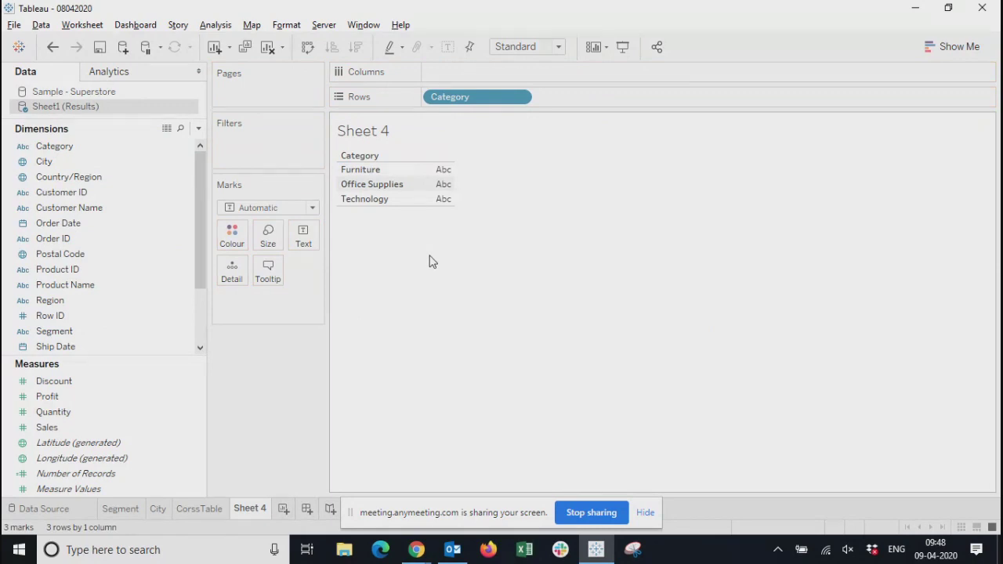
pyautogui.moveTo(200, 241); pyautogui.dragTo(200, 251)
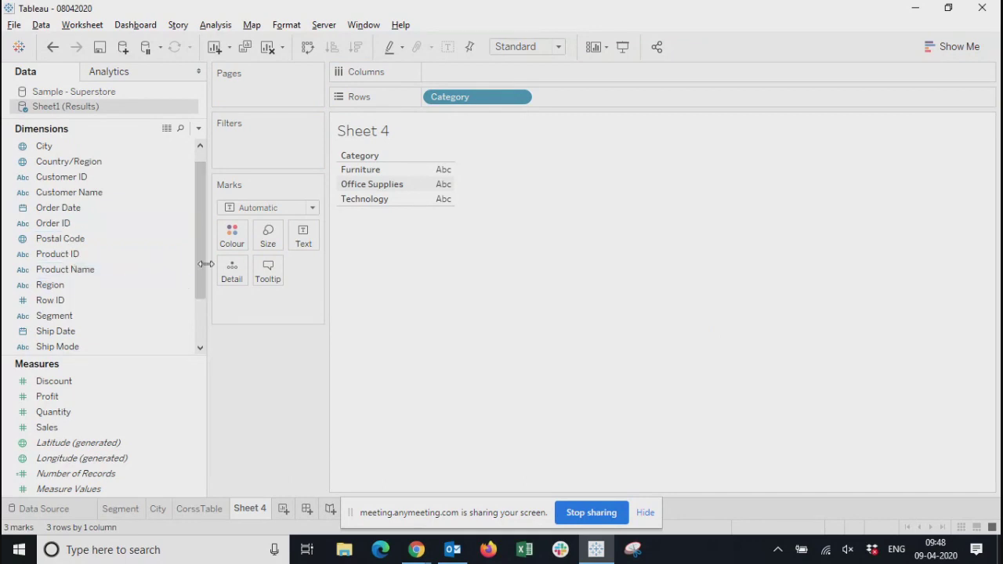
pyautogui.moveTo(199, 264); pyautogui.dragTo(196, 308)
pyautogui.moveTo(43, 316); pyautogui.dragTo(574, 102)
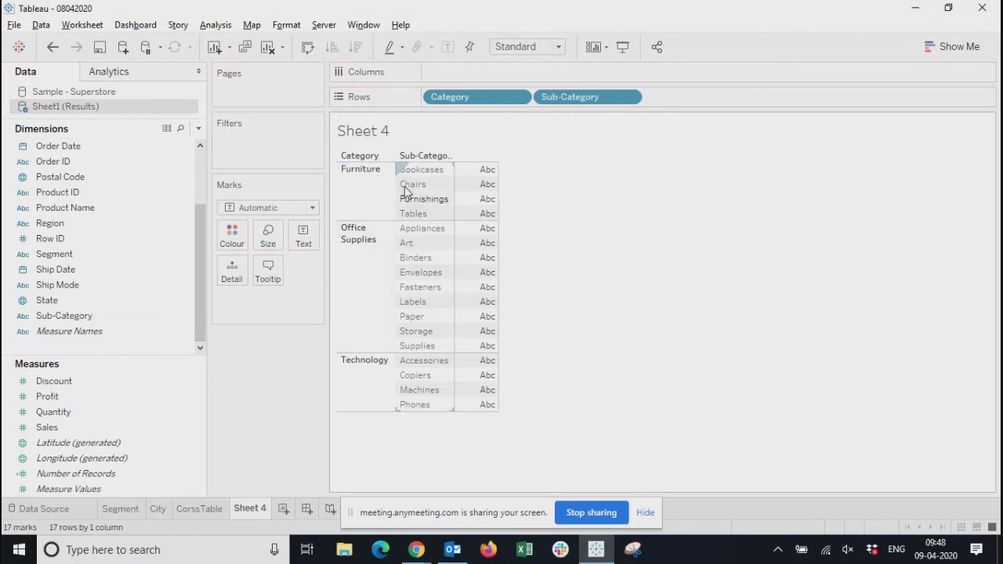
# Add Sales, Profit and Quantity from Sheet1 (Results) as value columns in the Category and Sub-Category table
pyautogui.moveTo(63, 443); pyautogui.dragTo(480, 251)
pyautogui.click(49, 413)
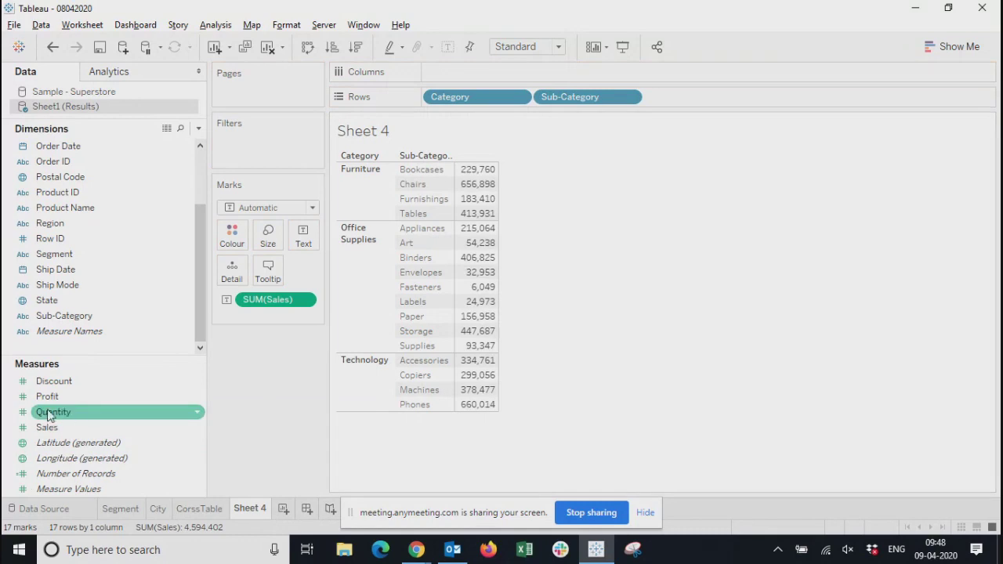
pyautogui.moveTo(45, 396); pyautogui.dragTo(468, 288)
pyautogui.click(55, 413)
pyautogui.click(49, 428)
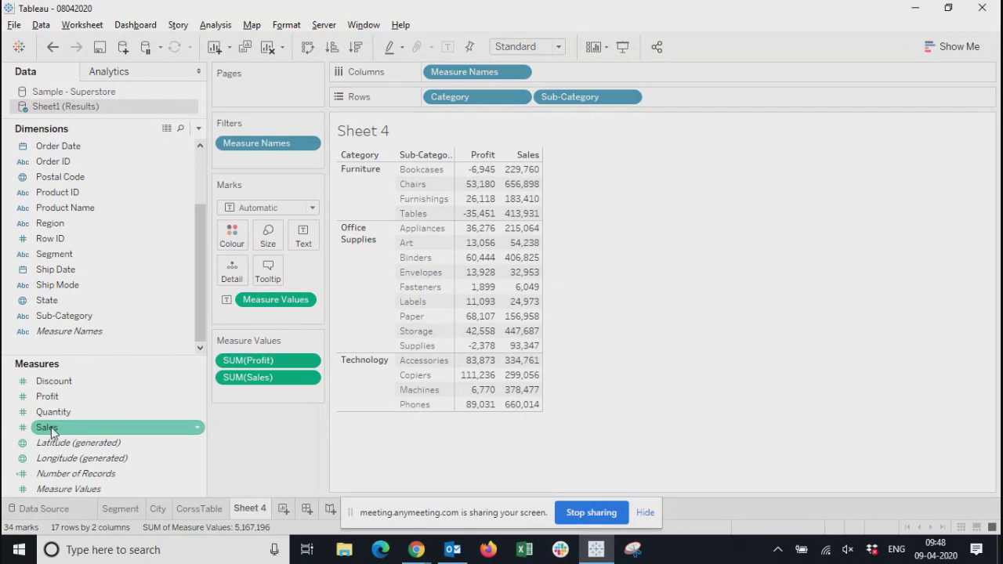
pyautogui.click(49, 381)
pyautogui.click(50, 414)
pyautogui.moveTo(49, 419); pyautogui.dragTo(511, 307)
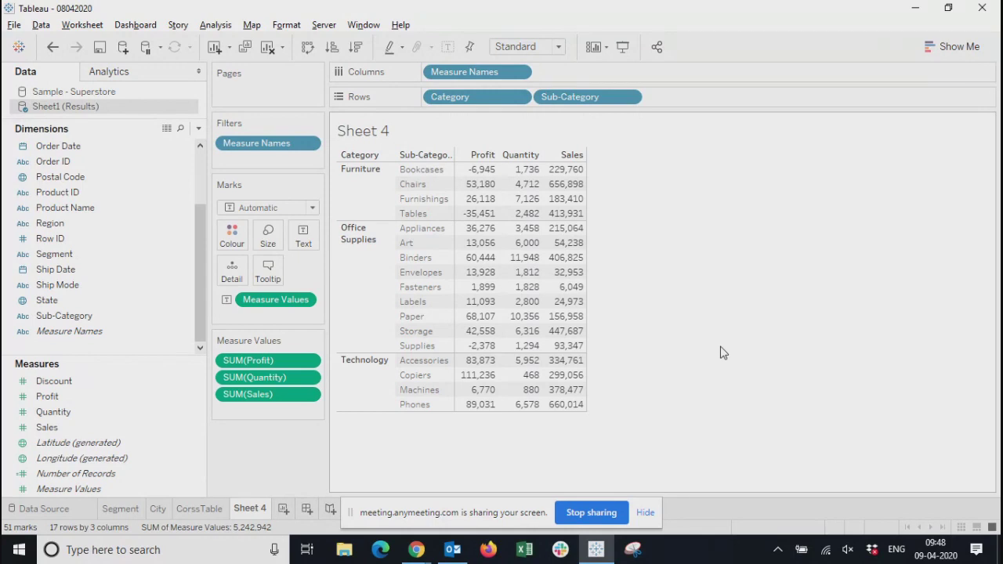
# Format the Profit values in the table as Currency (Standard)
pyautogui.moveTo(578, 198)
pyautogui.click(310, 362)
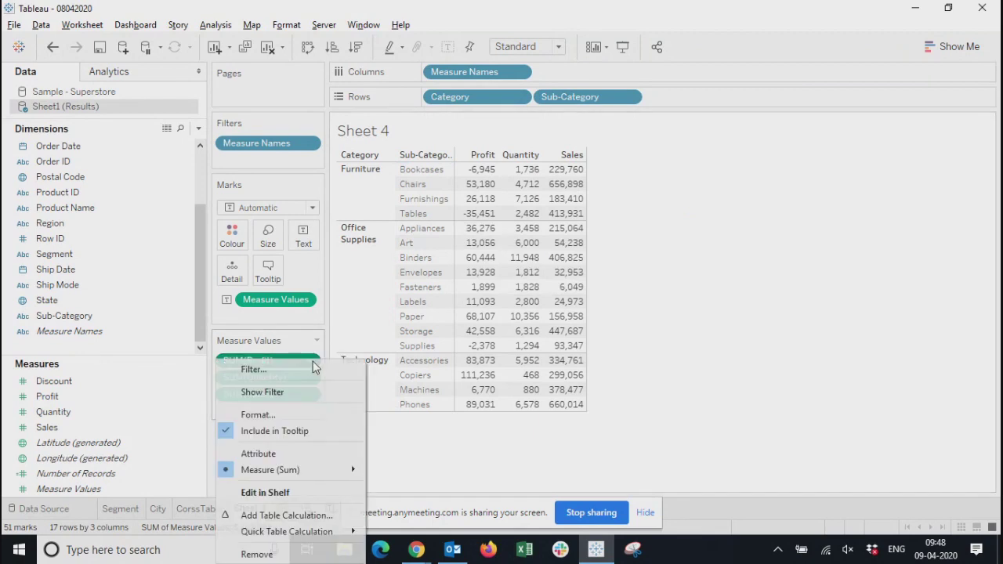
pyautogui.click(175, 363)
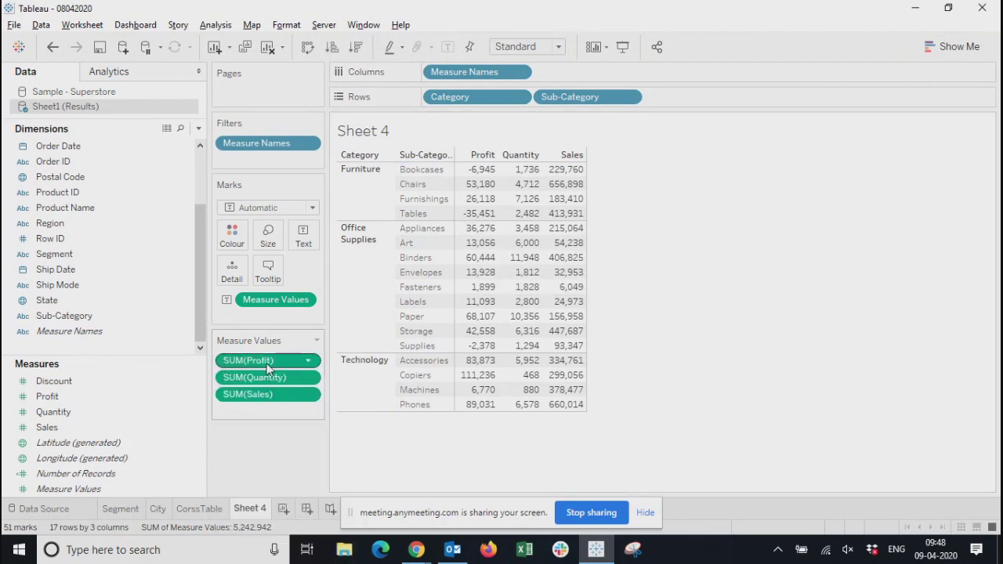
pyautogui.click(308, 361)
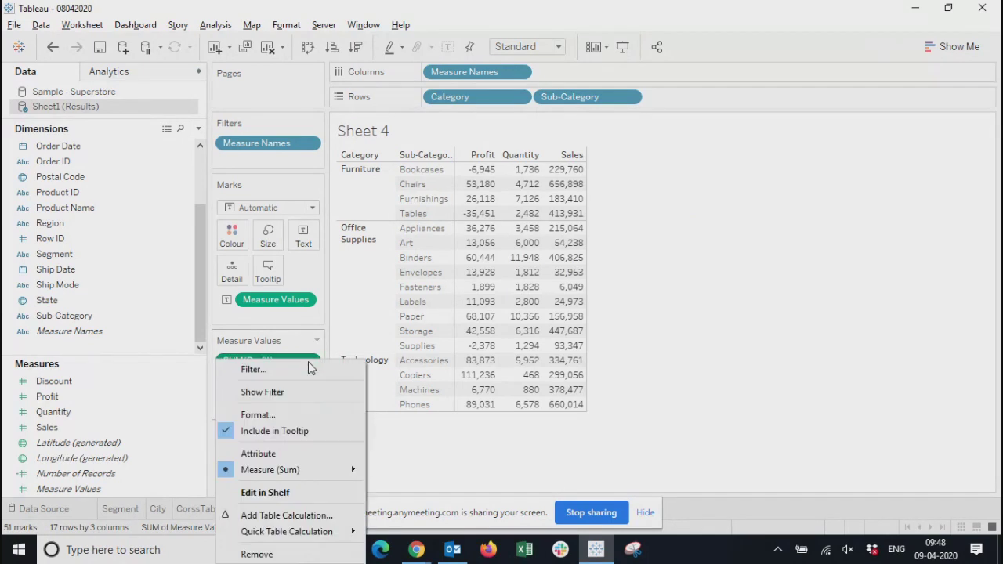
pyautogui.click(257, 414)
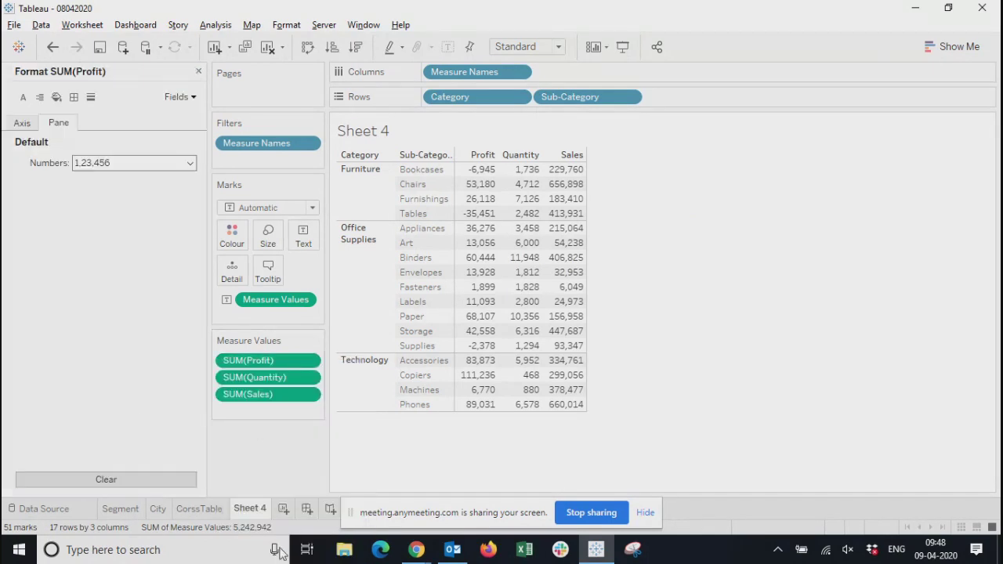
pyautogui.click(96, 164)
pyautogui.click(89, 218)
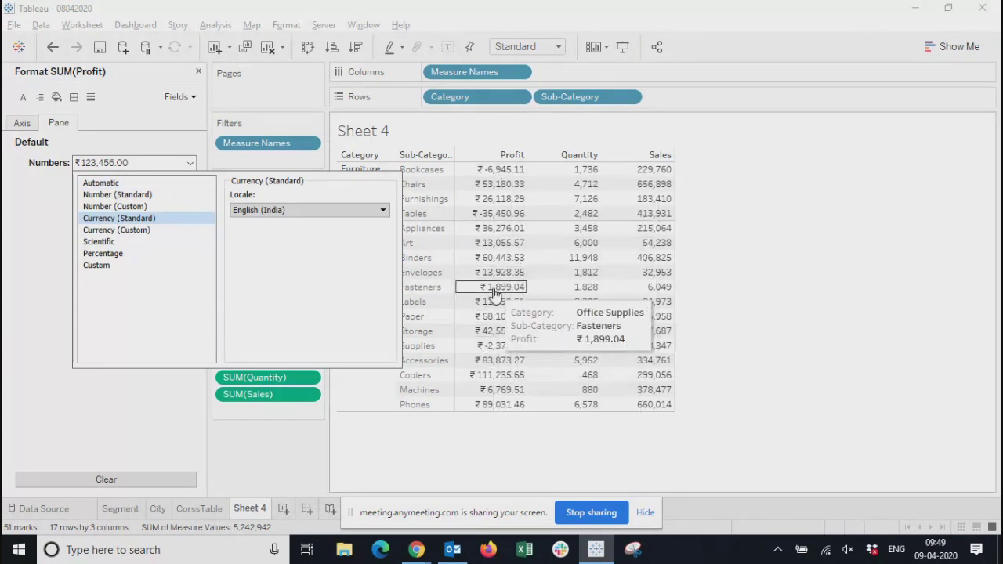
# Set the locale of the Profit currency format to English (United States)
pyautogui.click(308, 211)
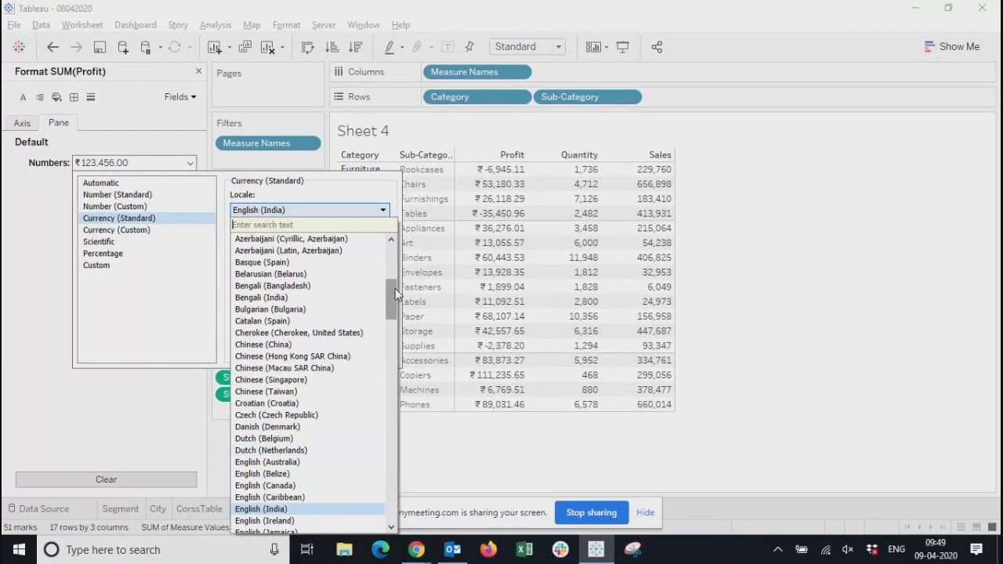
pyautogui.moveTo(395, 288); pyautogui.dragTo(392, 496)
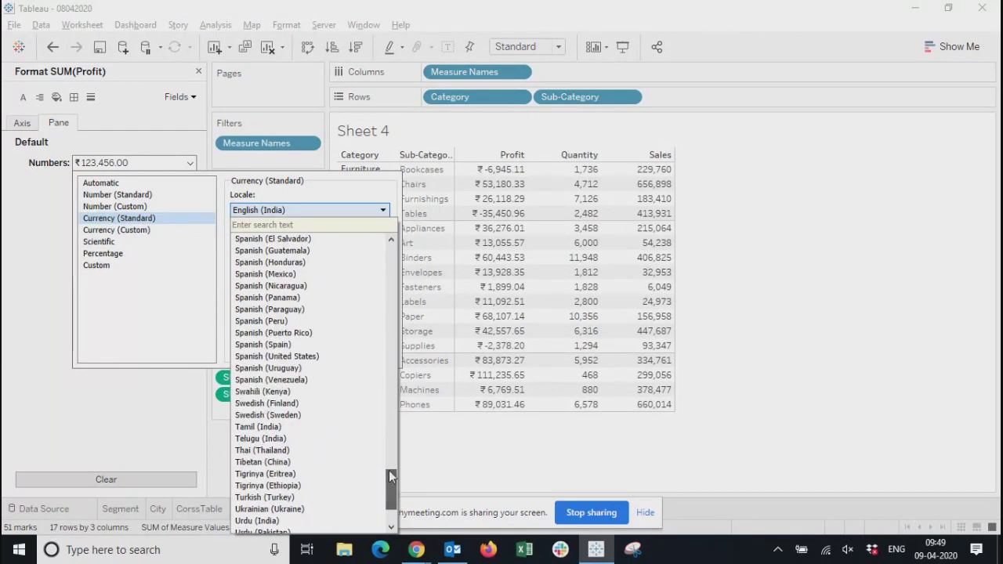
pyautogui.click(301, 224)
pyautogui.write('u')
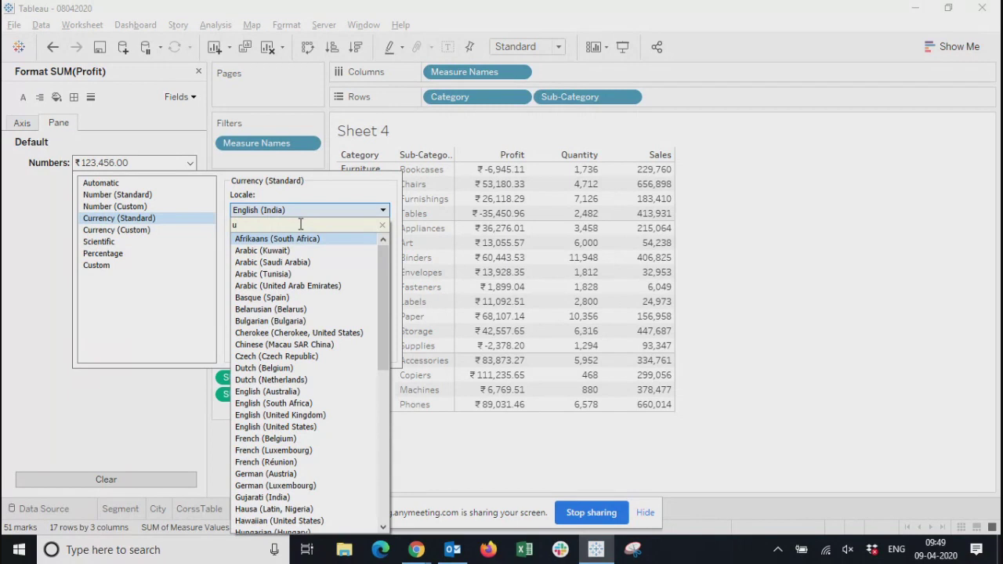
pyautogui.click(282, 427)
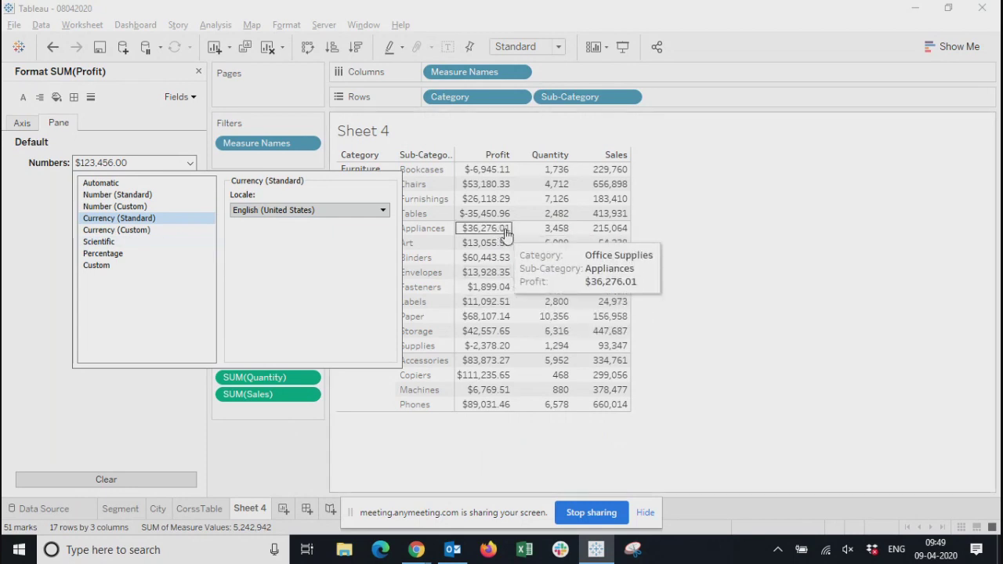
# Switch the Profit number format to Currency (Custom) with 0 decimal places and close the formatting options
pyautogui.click(137, 232)
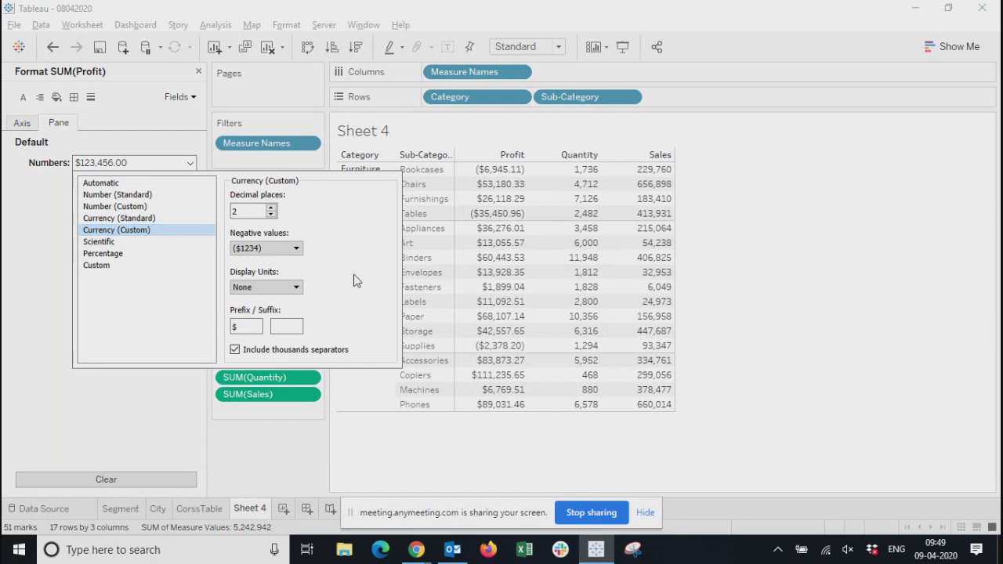
pyautogui.click(270, 215)
pyautogui.click(271, 216)
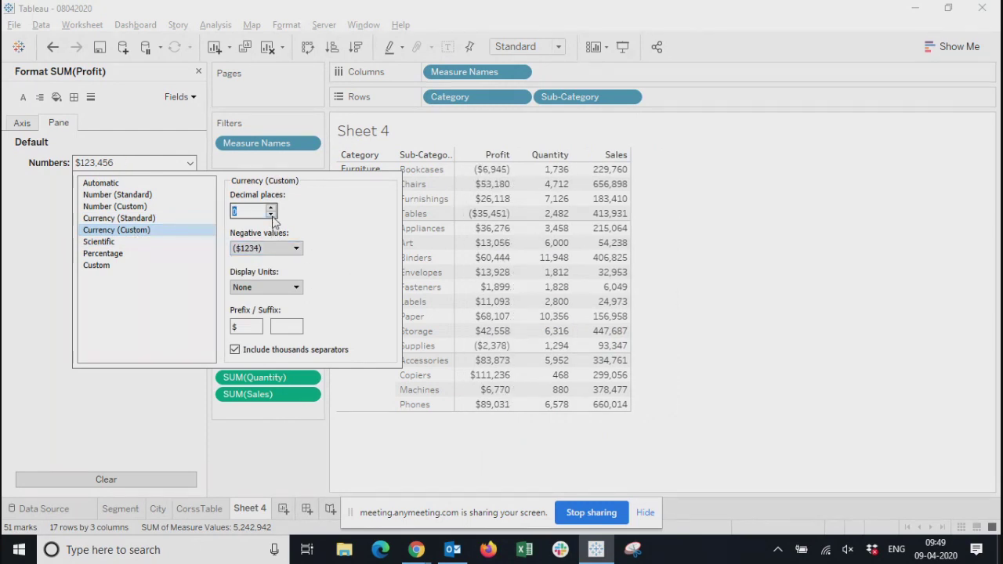
pyautogui.click(264, 461)
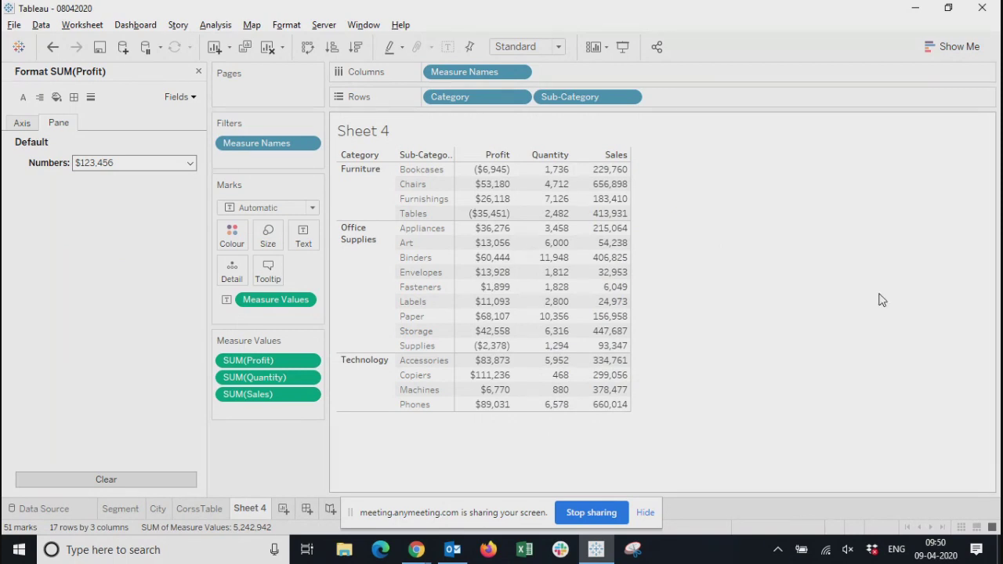
pyautogui.click(198, 71)
# Apply a Percent of Total quick table calculation to the Profit measure in the table
pyautogui.click(51, 398)
pyautogui.click(48, 428)
pyautogui.click(51, 398)
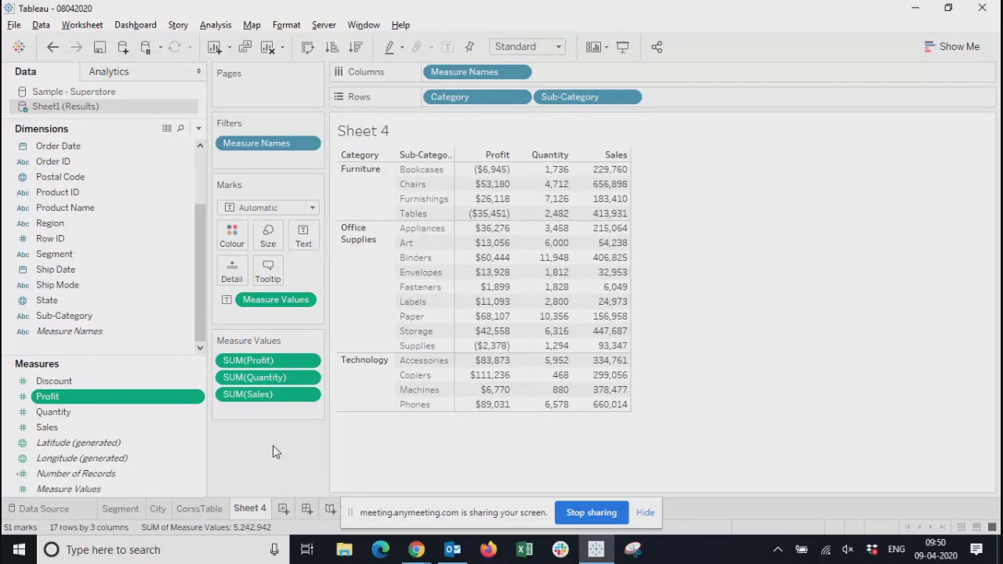
pyautogui.click(310, 363)
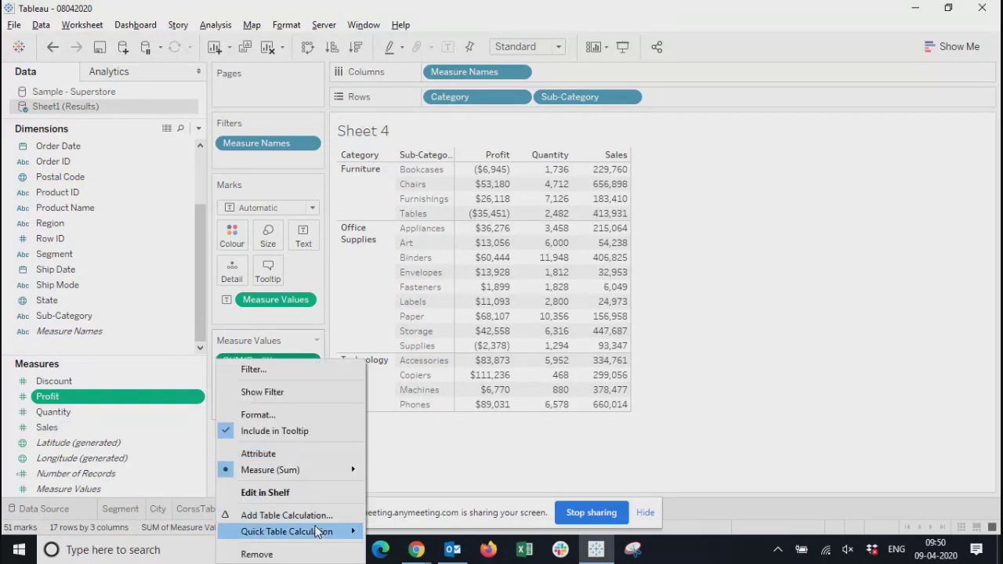
pyautogui.moveTo(316, 533)
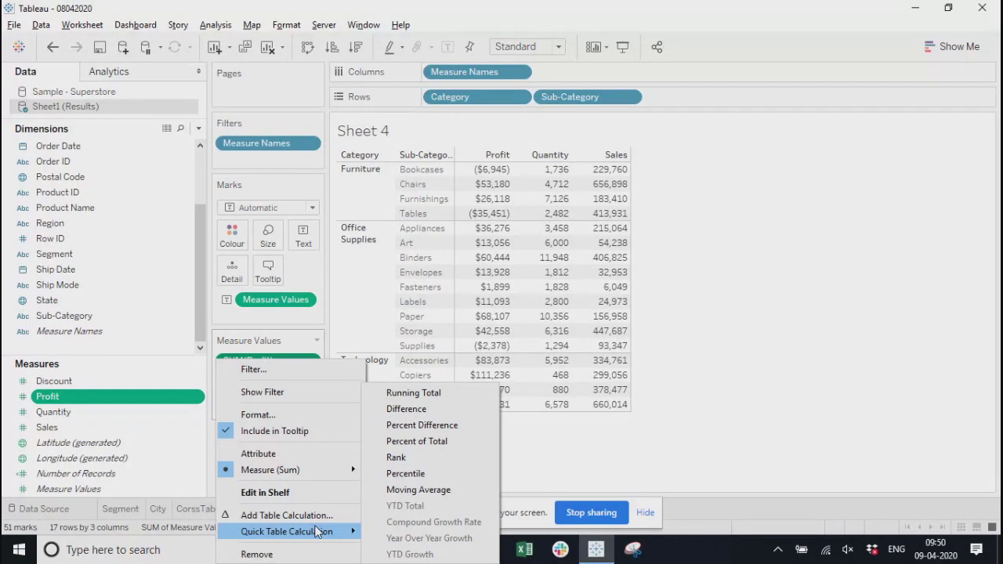
pyautogui.click(405, 439)
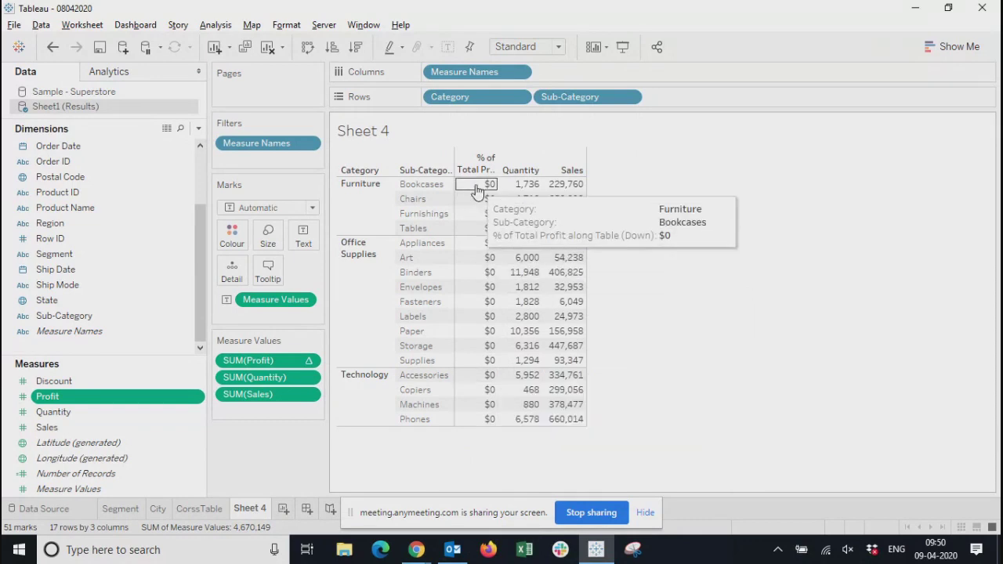
# Edit Profit's table calculation to compute using Table (across), keeping its settings window clear of the table
pyautogui.rightClick(313, 361)
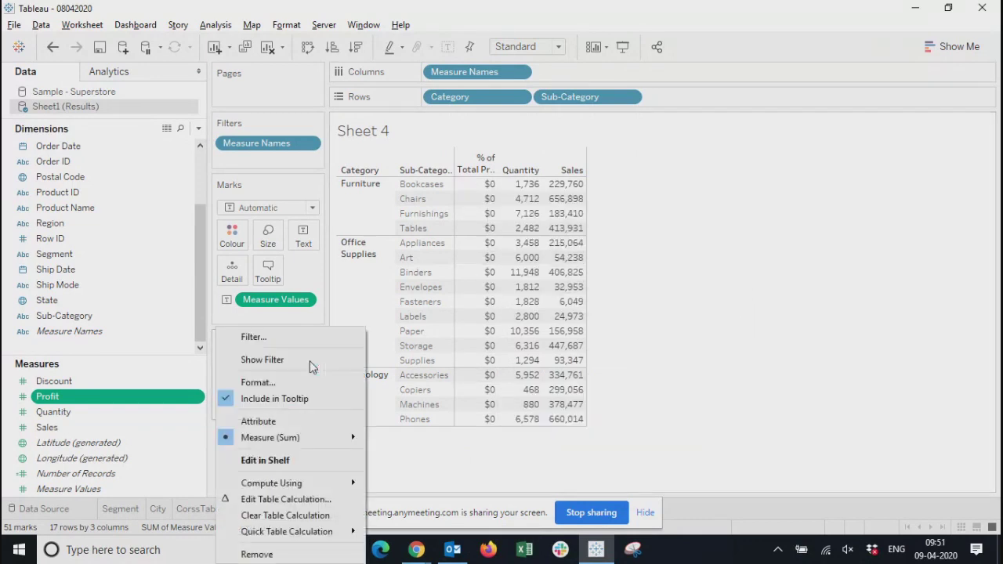
pyautogui.click(319, 502)
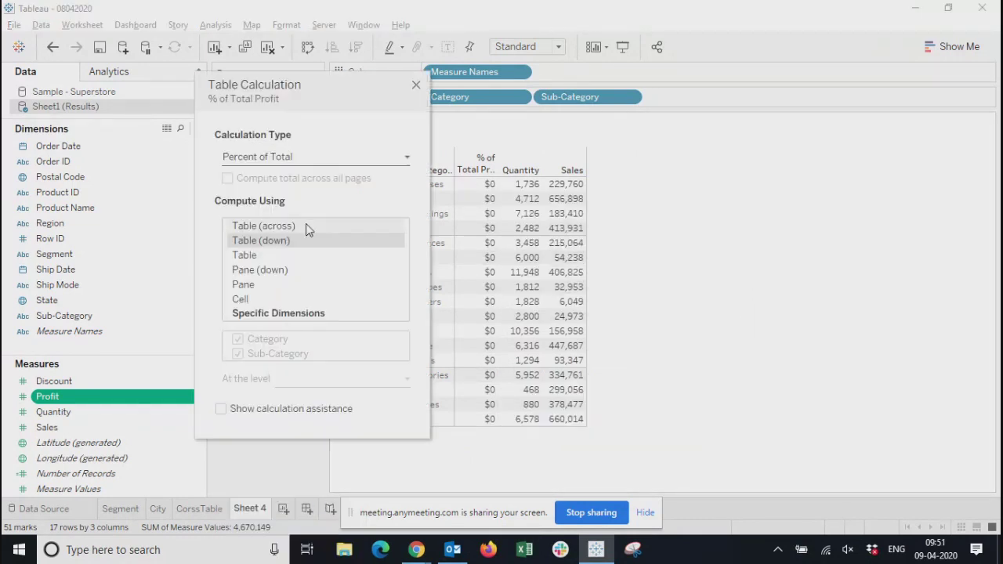
pyautogui.moveTo(298, 88); pyautogui.dragTo(723, 85)
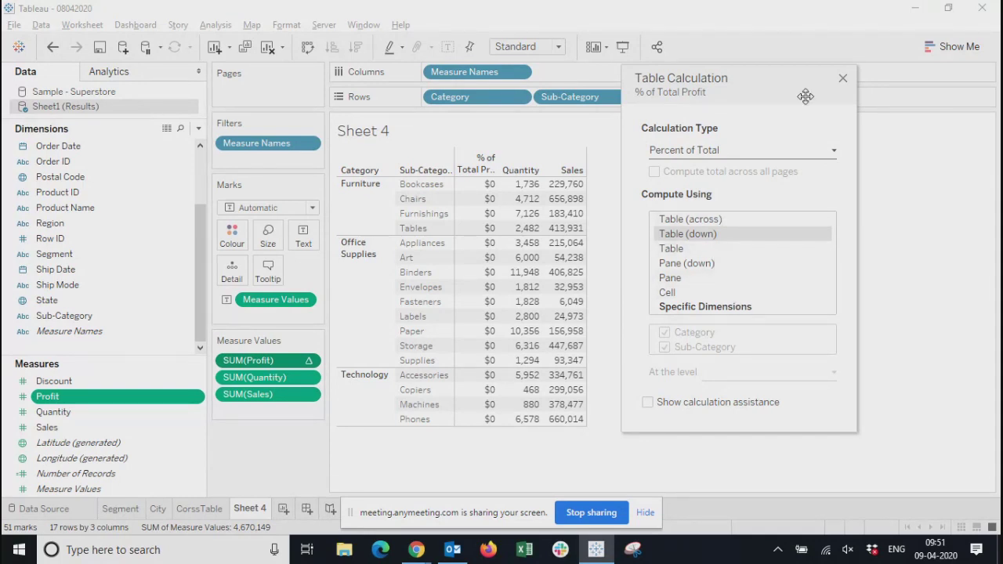
pyautogui.moveTo(766, 78); pyautogui.dragTo(788, 75)
pyautogui.click(725, 219)
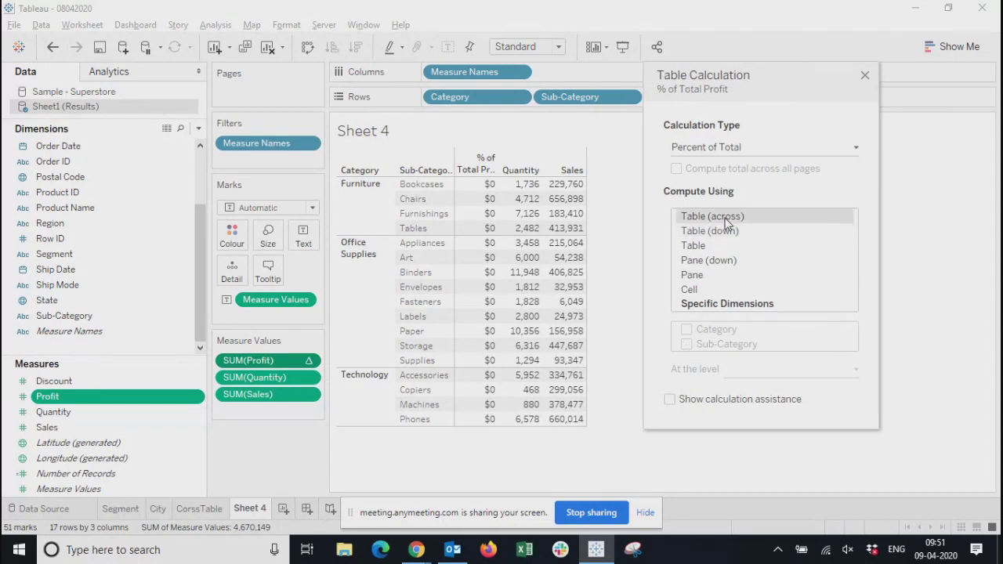
# Set Profit's percent-of-total calculation to compute using Pane (down) after trying Table (down) and Table, and close its settings
pyautogui.click(726, 230)
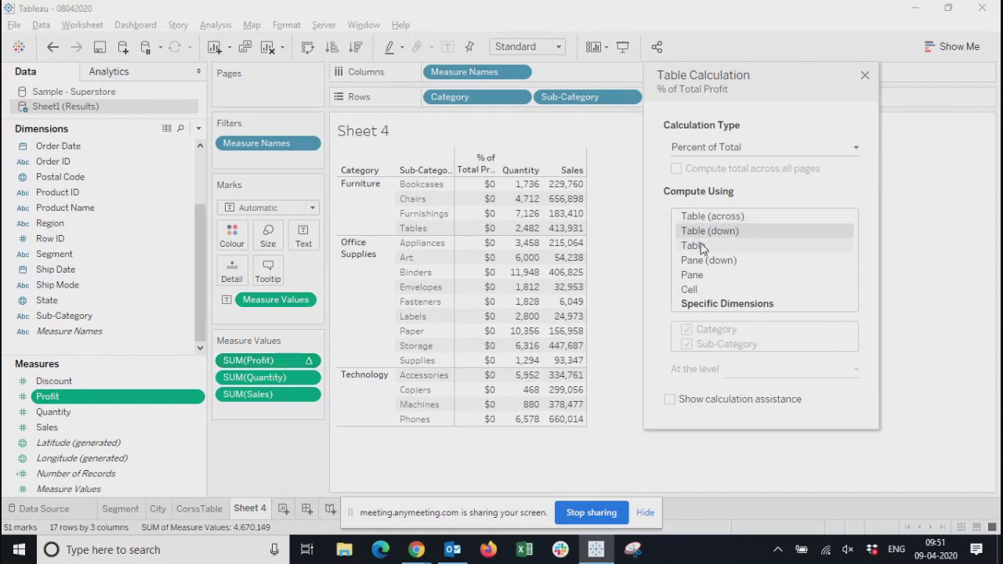
pyautogui.click(701, 247)
pyautogui.click(700, 260)
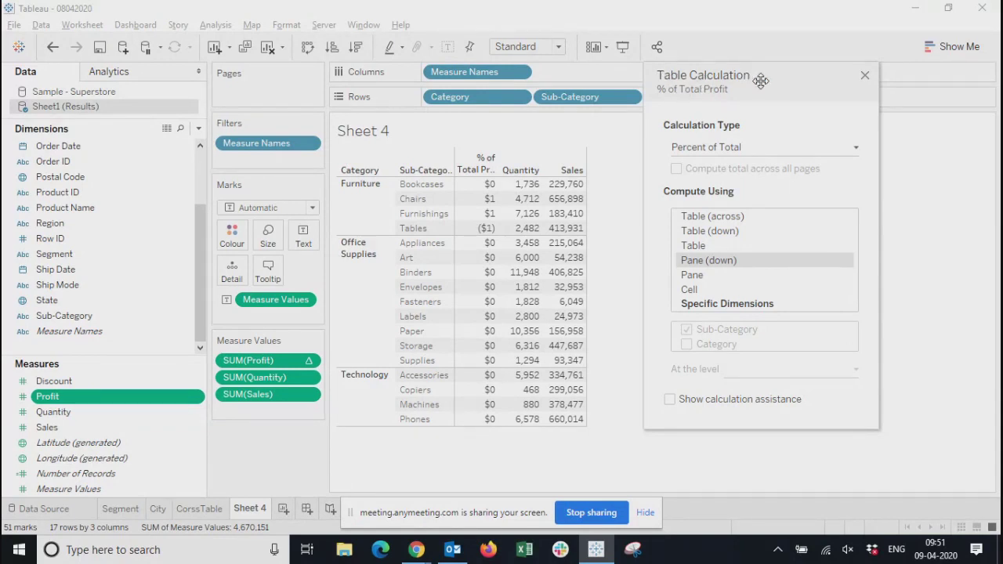
pyautogui.moveTo(761, 81); pyautogui.dragTo(759, 54)
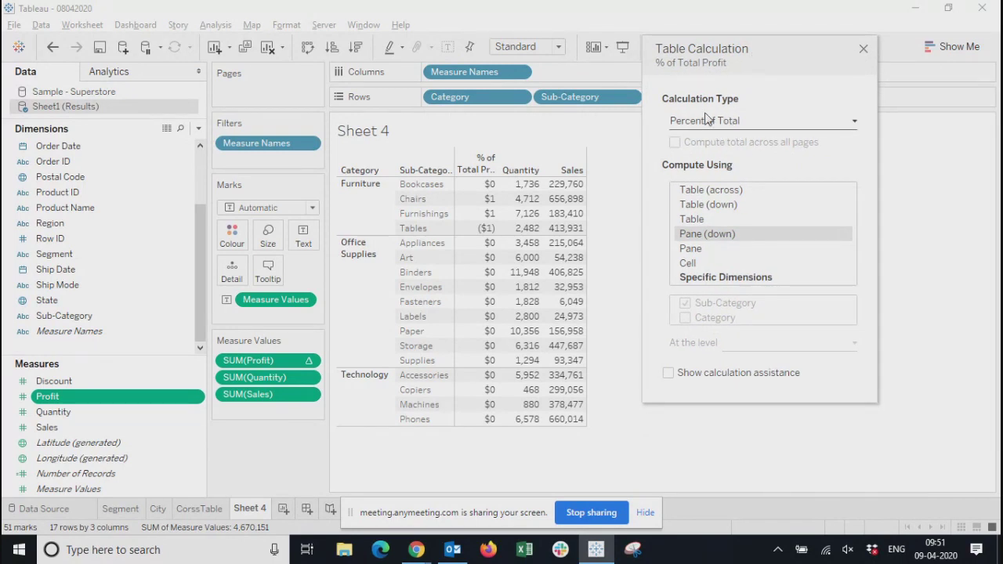
pyautogui.click(863, 51)
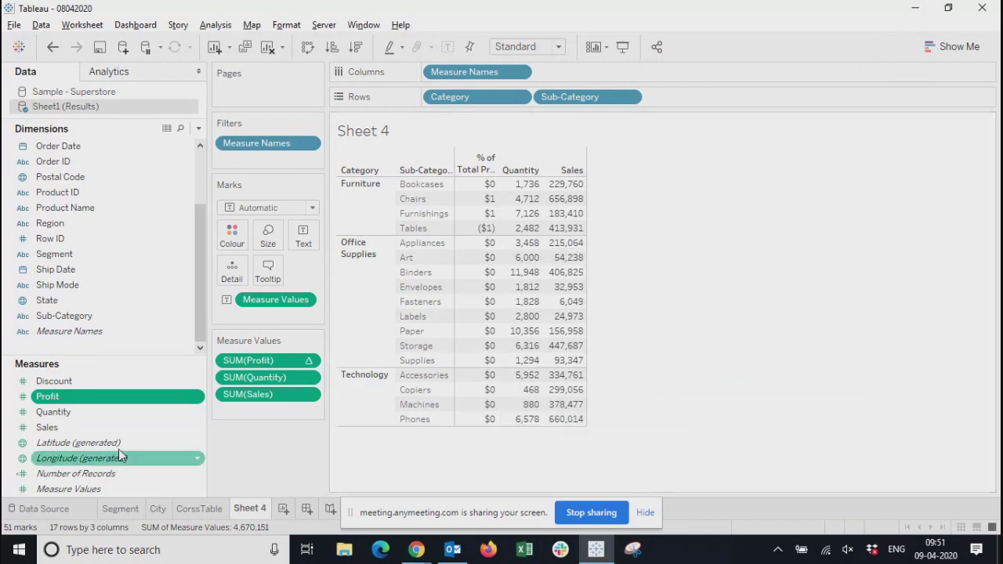
# Reopen the table calculation settings of Profit, keep the window clear of the table, and select the Bookcases percent-of-total mark
pyautogui.click(309, 360)
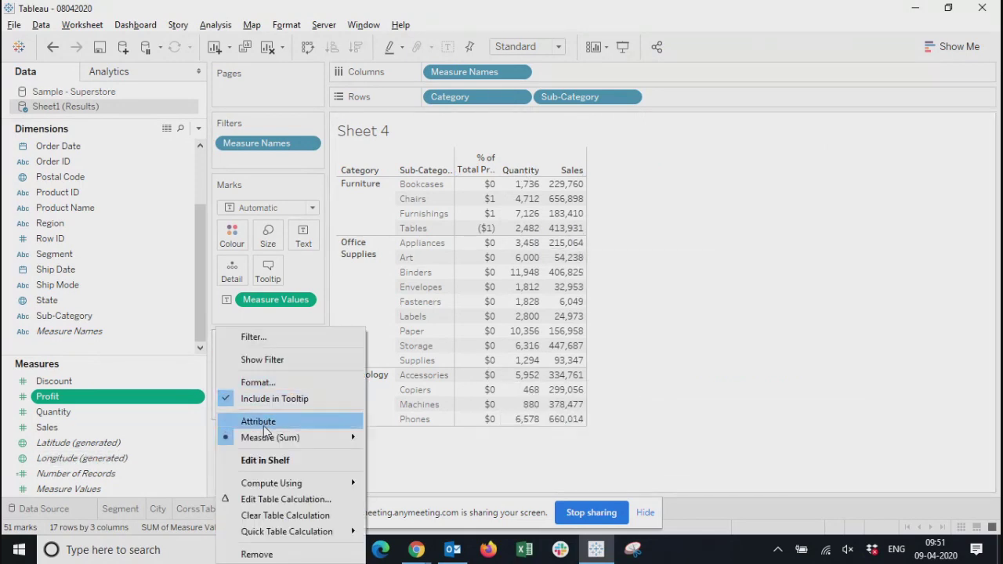
pyautogui.click(284, 504)
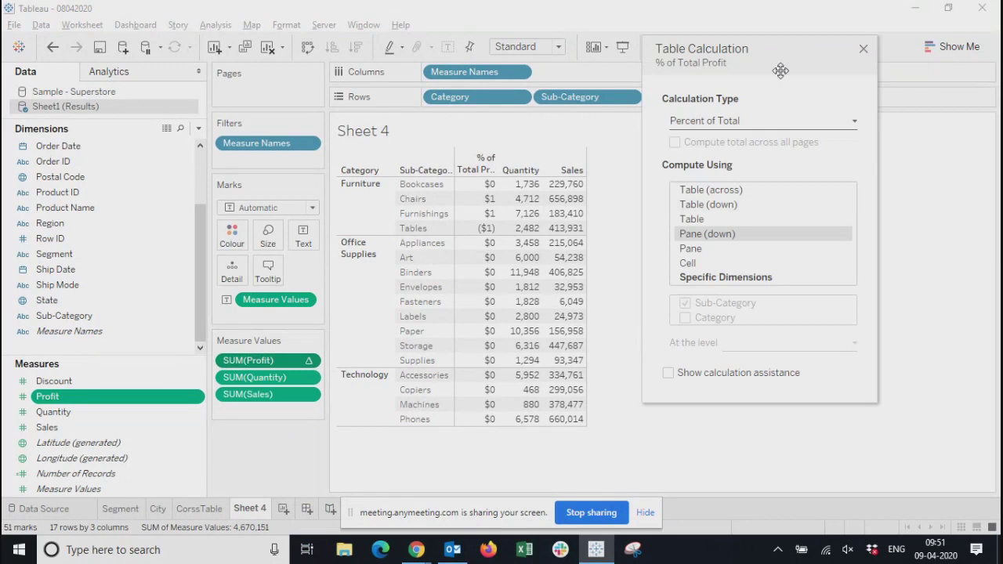
pyautogui.moveTo(774, 49); pyautogui.dragTo(808, 63)
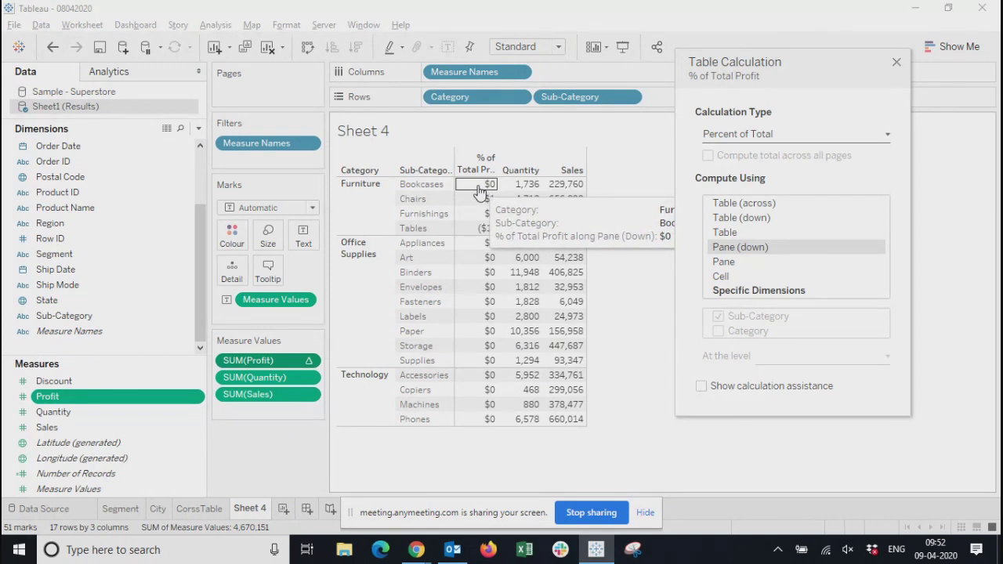
pyautogui.click(471, 190)
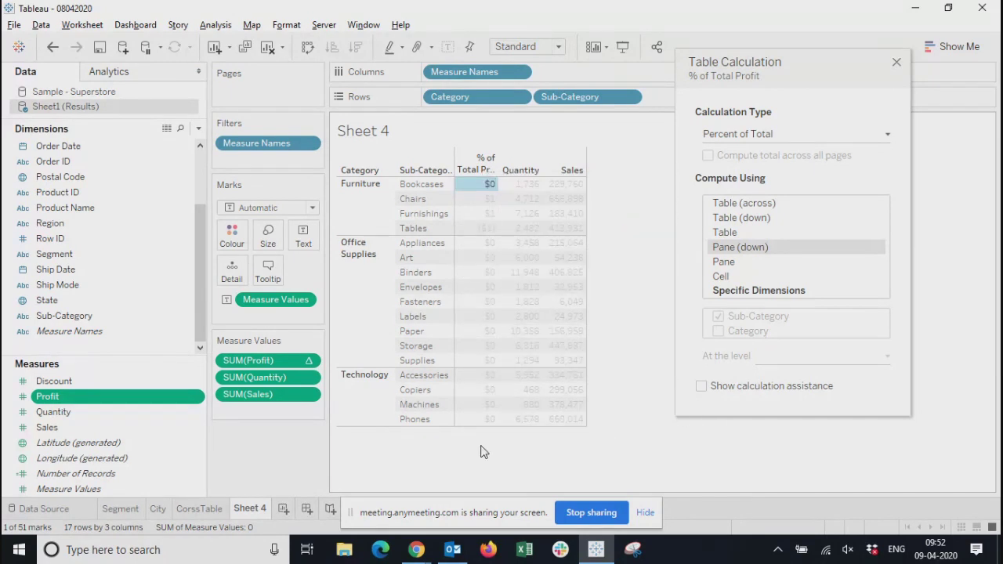
# Switch to Excel, create a blank workbook and select cell I5
pyautogui.click(528, 555)
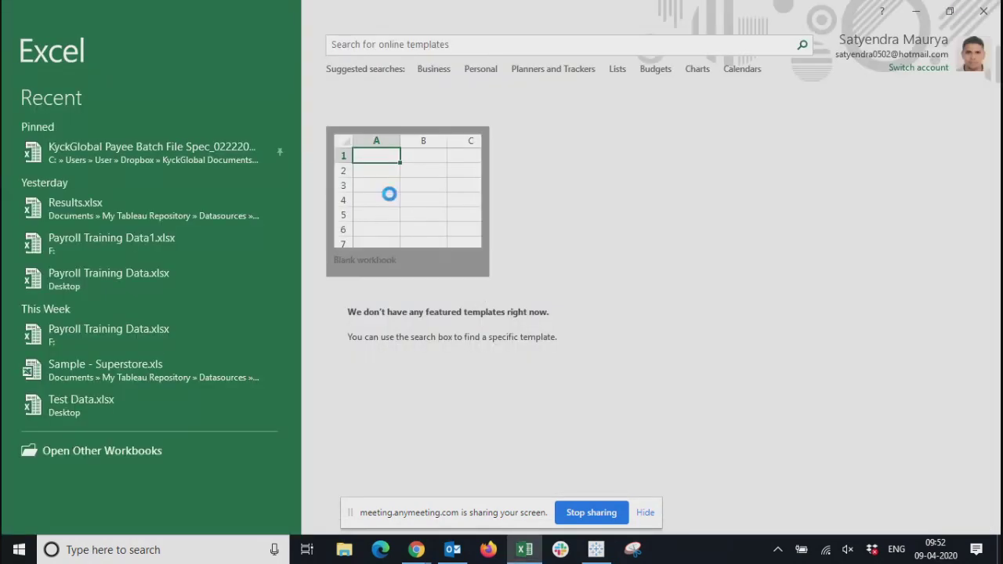
pyautogui.click(390, 193)
pyautogui.click(400, 164)
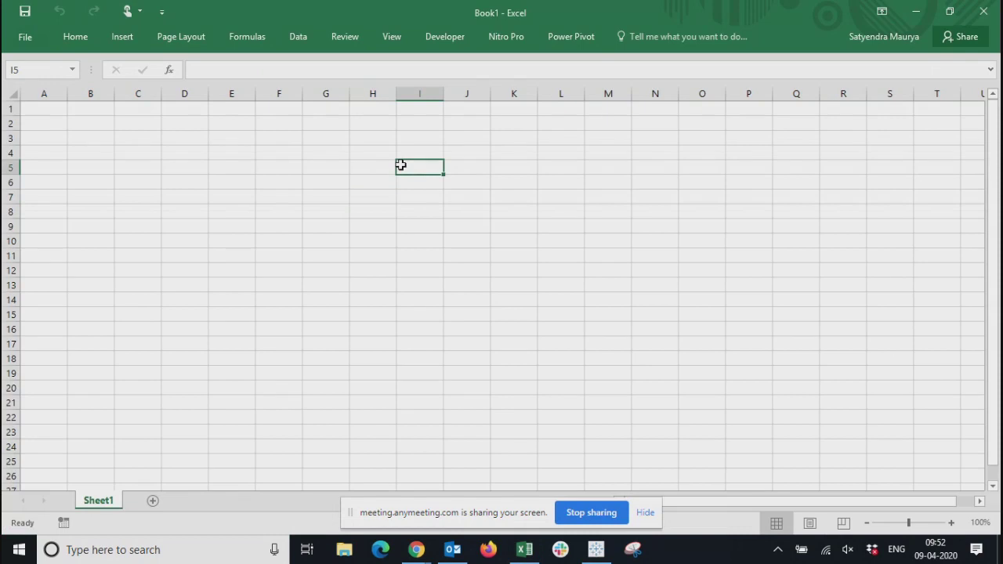
# Enter the heading Items in I5 with the values 20, 35, 65 and 76 in the cells below it
pyautogui.write('I')
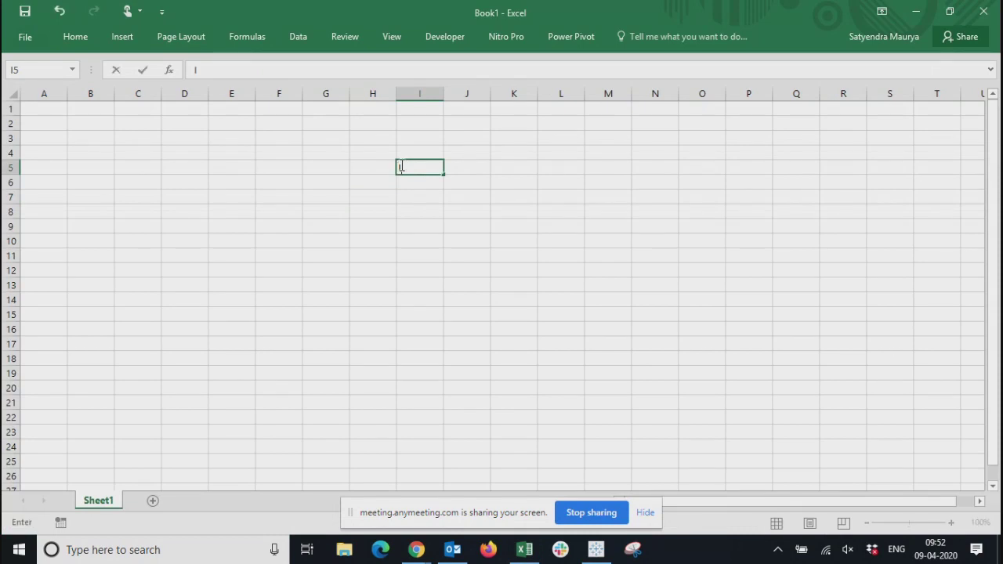
pyautogui.write('tems')
pyautogui.press('Return')
pyautogui.write('20')
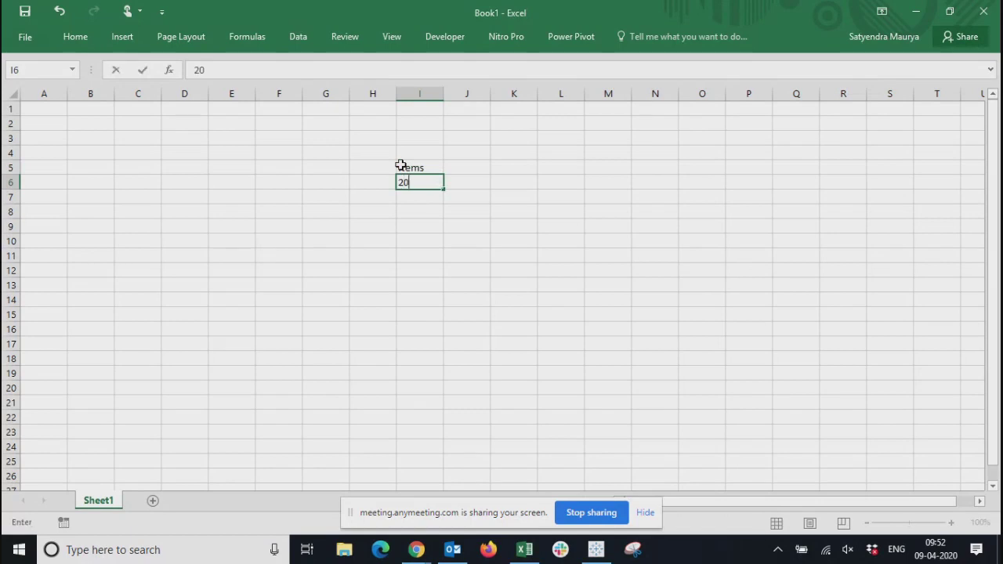
pyautogui.press('Return')
pyautogui.write('35')
pyautogui.press('Return')
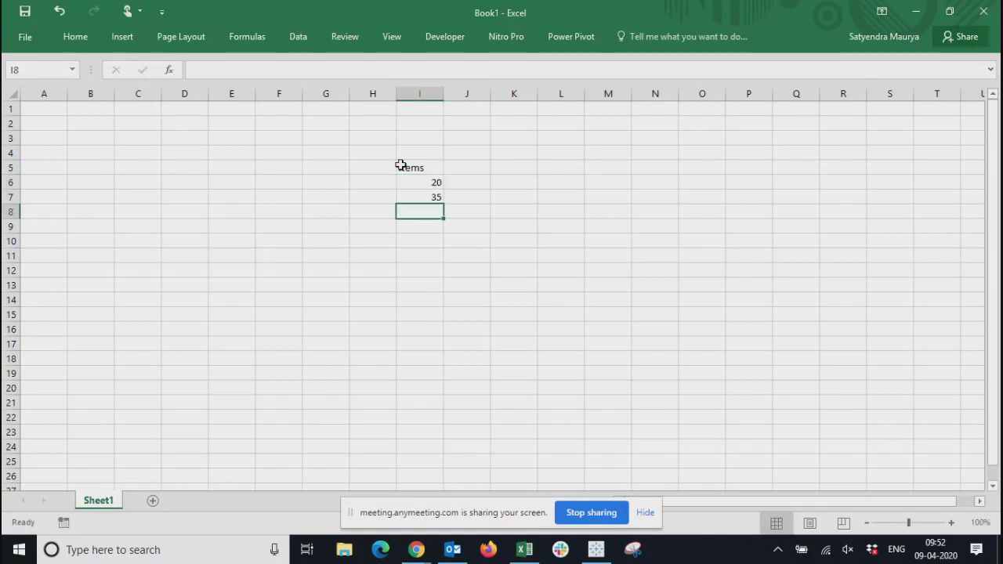
pyautogui.write('65')
pyautogui.press('Return')
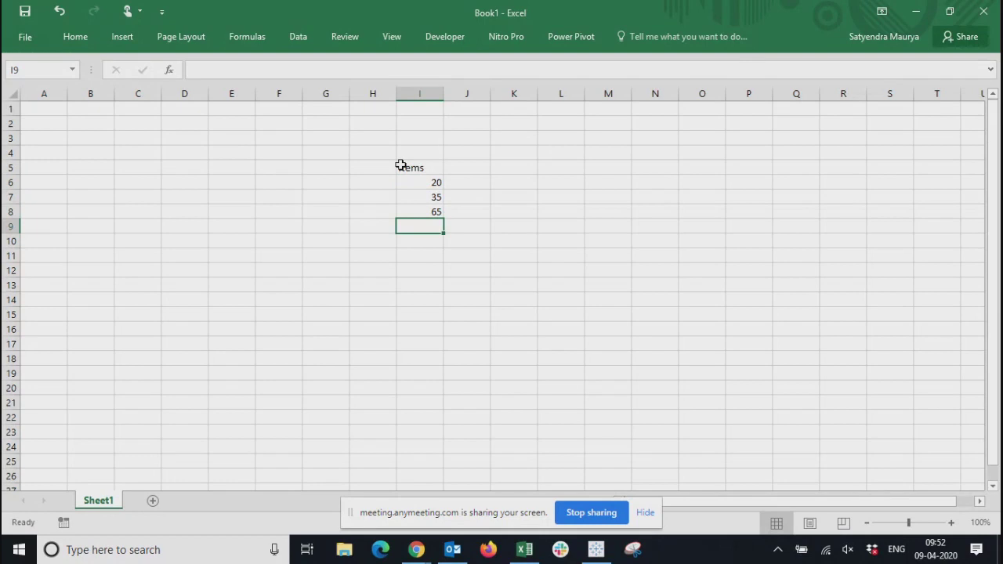
pyautogui.write('76')
pyautogui.press('Return')
pyautogui.press('Right')
pyautogui.press('Left')
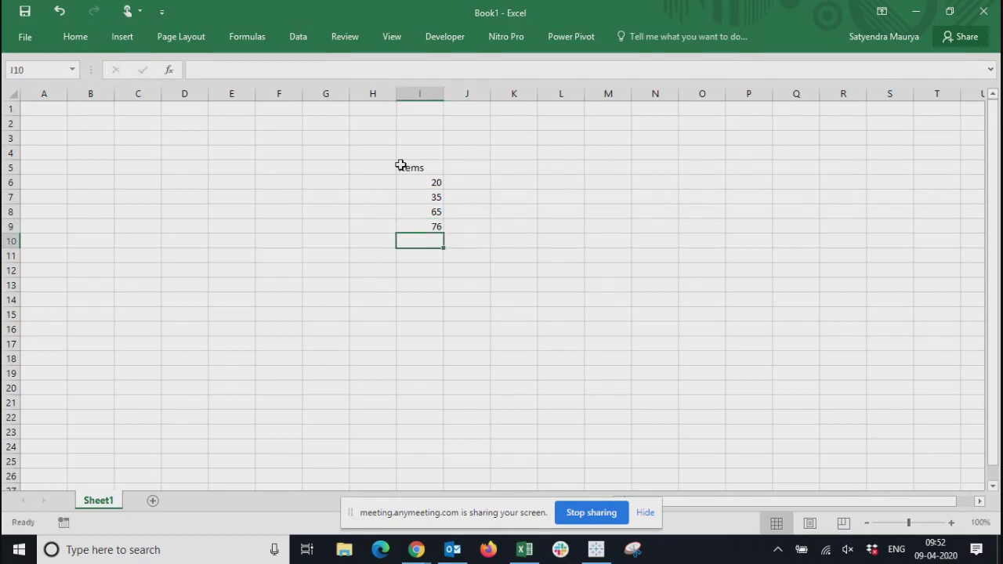
# Total the item values with a sum in I10 and select cell J6 beside the first item
pyautogui.hotkey('alt', '=')
pyautogui.press('Return')
pyautogui.press('Up')
pyautogui.press('Right')
pyautogui.press('Up')
pyautogui.press('Up')
pyautogui.press('Up')
pyautogui.press('Up')
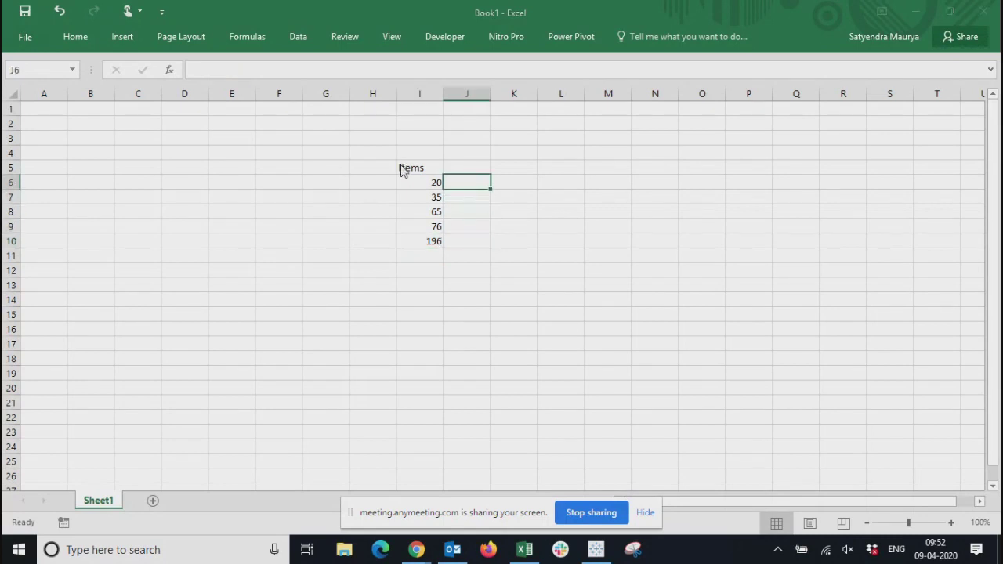
# Switch to Tableau and move the Table Calculation window closer to the table
pyautogui.hotkey('alt', 'Tab')
pyautogui.moveTo(795, 73); pyautogui.dragTo(755, 85)
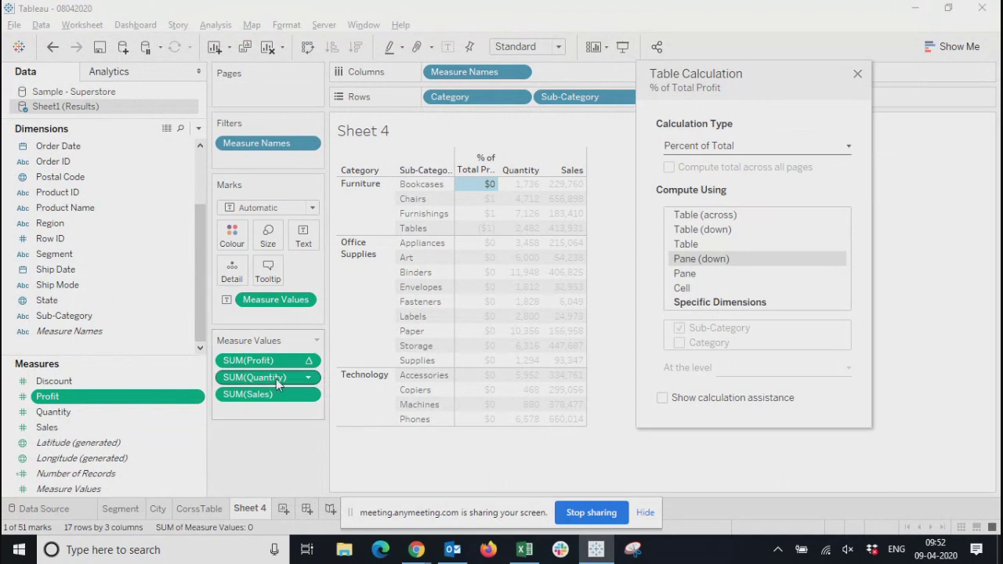
# Switch back to Excel and enter the formula =I6/I10 in J6 to divide the first item by the total
pyautogui.hotkey('alt', 'Tab')
pyautogui.write('=')
pyautogui.press('Left')
pyautogui.write('/')
pyautogui.press('Down')
pyautogui.press('Down')
pyautogui.press('Down')
pyautogui.press('Down')
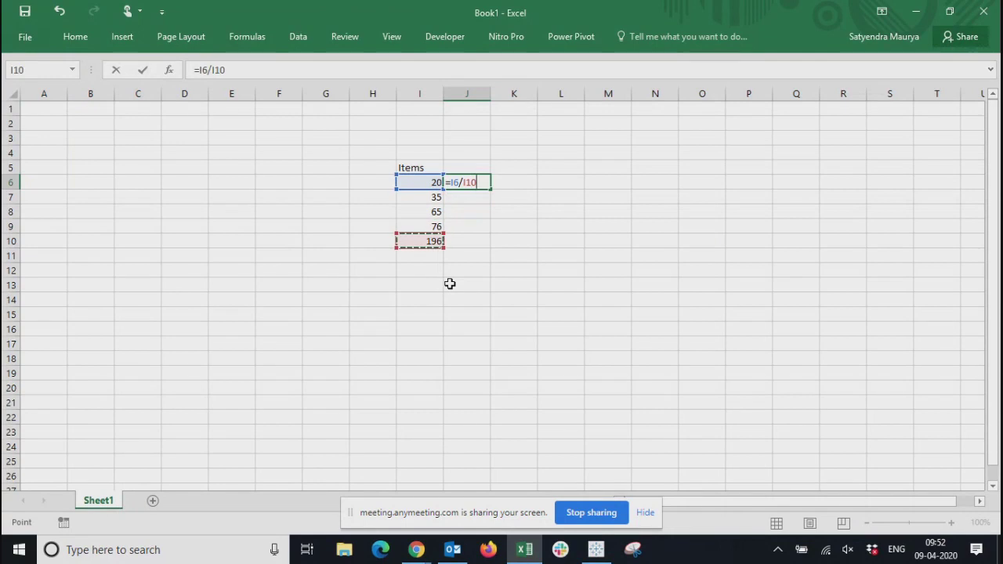
pyautogui.press('Return')
pyautogui.press('Up')
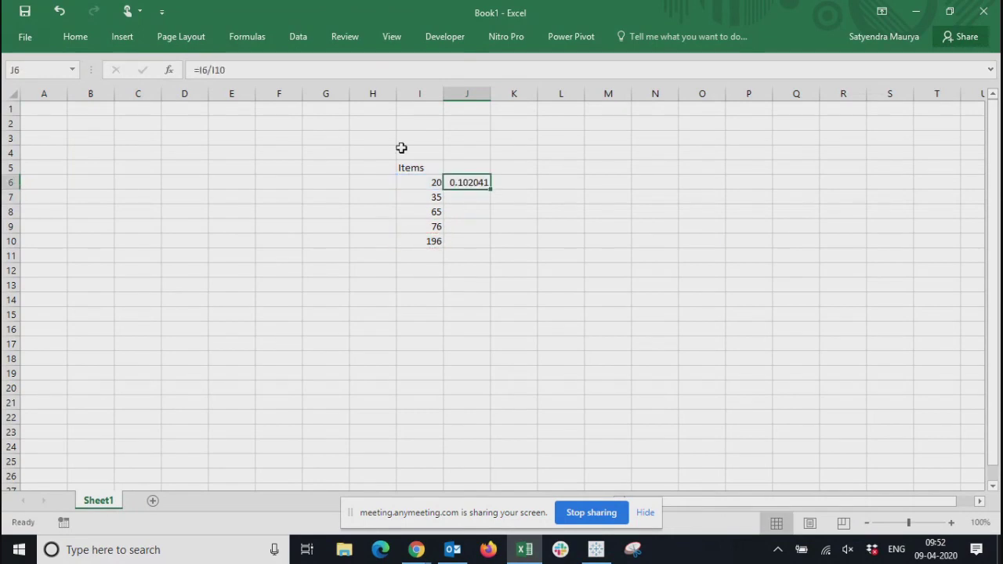
# Change the formula in J6 to =I6*100/I10 so it calculates a percentage
pyautogui.press('F2')
pyautogui.press('BackSpace')
pyautogui.press('BackSpace')
pyautogui.press('BackSpace')
pyautogui.press('BackSpace')
pyautogui.write('*100/')
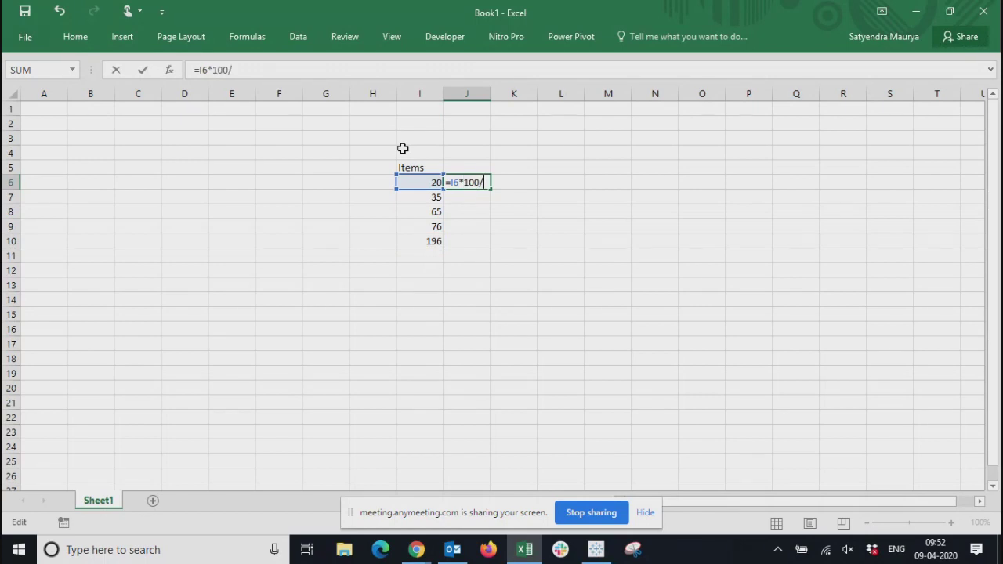
pyautogui.click(419, 240)
pyautogui.press('Return')
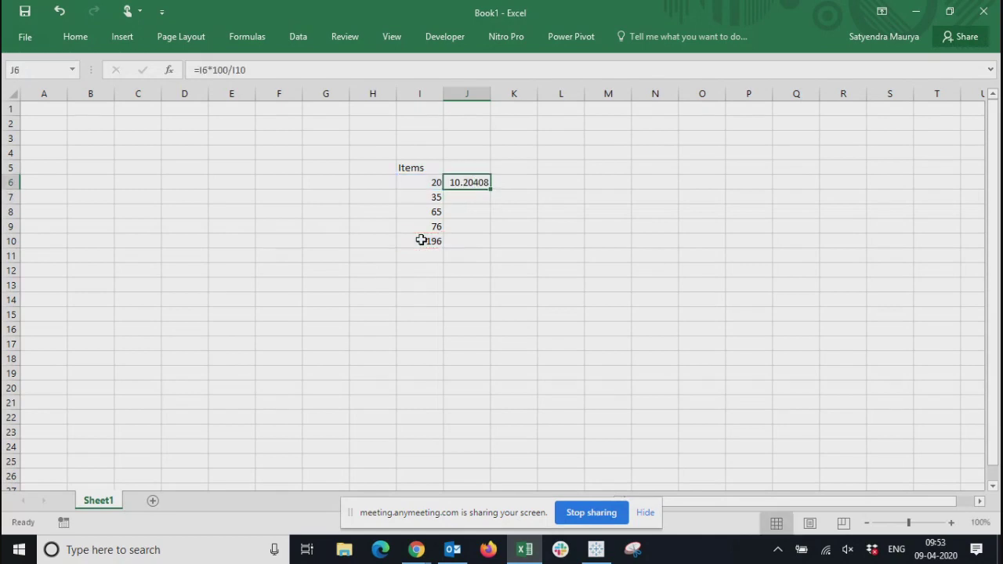
# Make both cell references in J6 absolute, so the formula reads =$I$6*100/$I$10
pyautogui.press('Left')
pyautogui.press('Down')
pyautogui.press('Down')
pyautogui.press('Down')
pyautogui.press('Up')
pyautogui.press('Up')
pyautogui.press('Up')
pyautogui.press('Up')
pyautogui.press('Right')
pyautogui.press('Down')
pyautogui.press('F2')
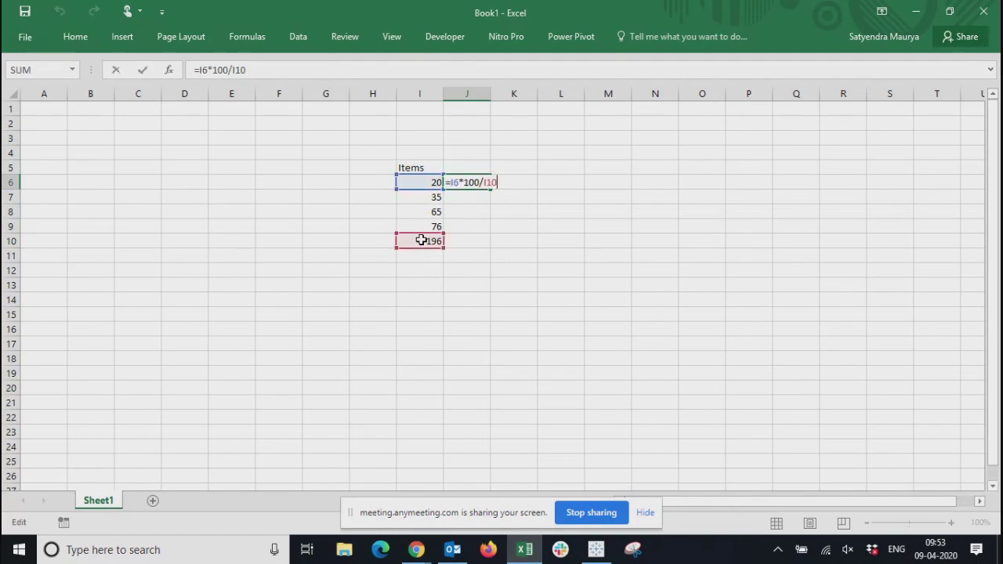
pyautogui.click(456, 182)
pyautogui.press('F4')
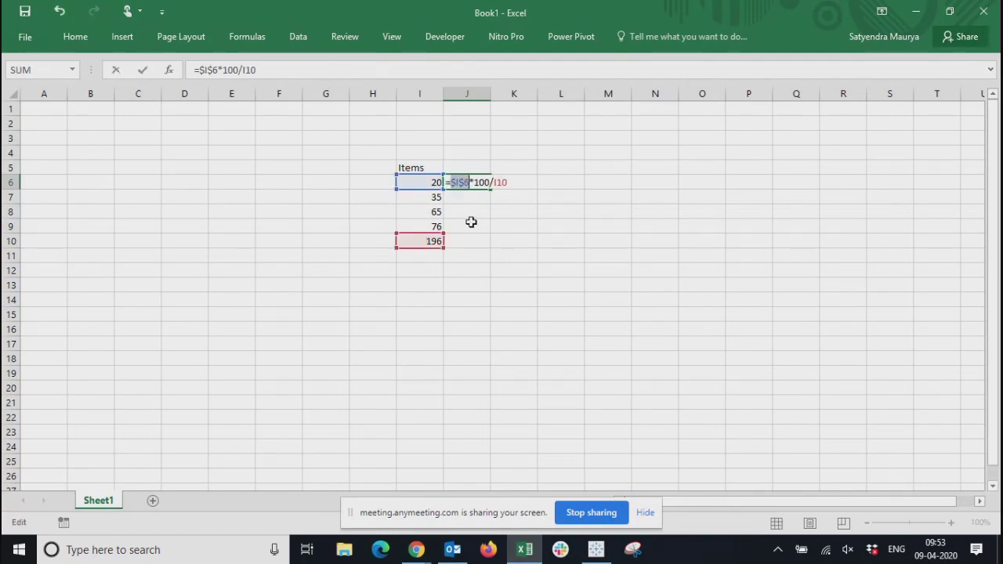
pyautogui.click(497, 182)
pyautogui.press('F4')
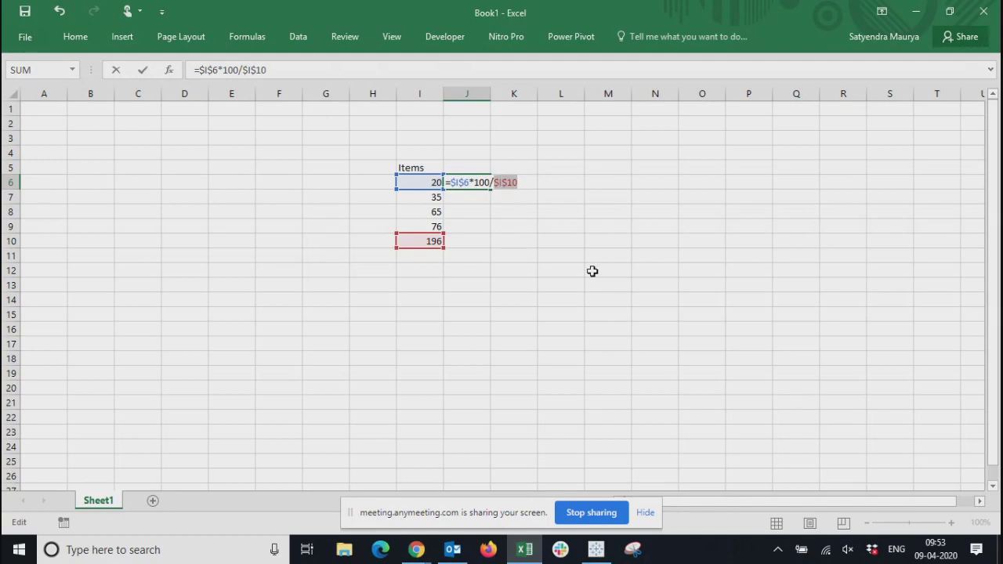
pyautogui.press('Return')
# Fill the fully absolute formula from J6 down through J9
pyautogui.press('Left')
pyautogui.press('Down')
pyautogui.press('Down')
pyautogui.press('Right')
pyautogui.press('Down')
pyautogui.press('Up')
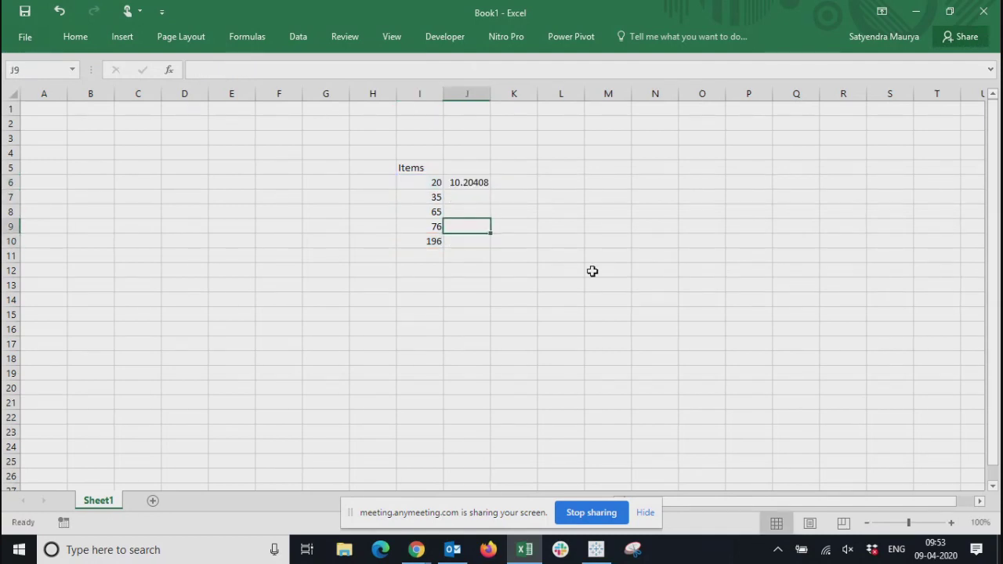
pyautogui.hotkey('shift', 'Up')
pyautogui.hotkey('shift', 'Up')
pyautogui.hotkey('shift', 'Up')
pyautogui.hotkey('ctrl', 'd')
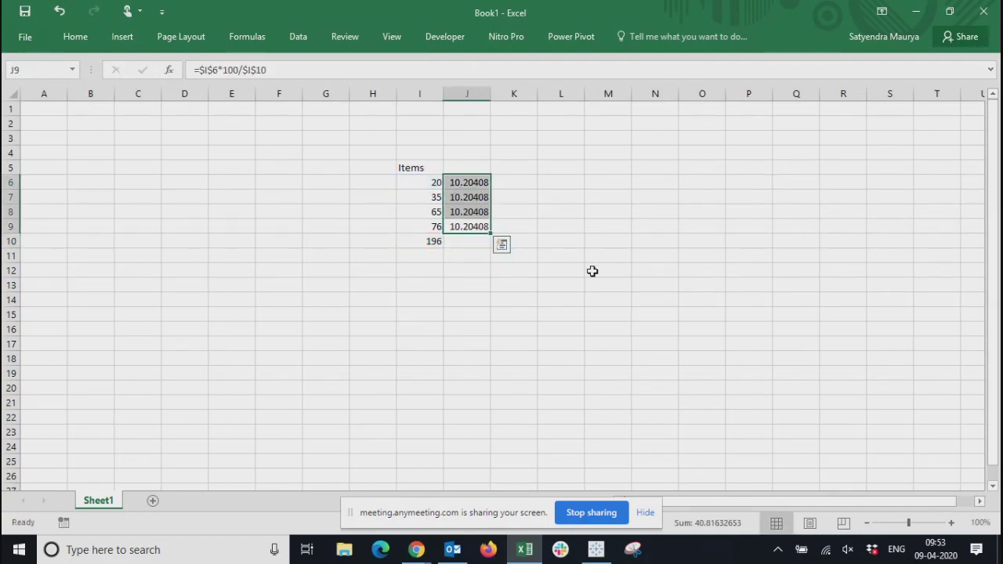
# Make the row of the first reference in J6 relative, so the formula reads =$I6*100/$I$10
pyautogui.hotkey('shift', 'Down')
pyautogui.hotkey('shift', 'Down')
pyautogui.hotkey('shift', 'Down')
pyautogui.press('Up')
pyautogui.press('Up')
pyautogui.press('Up')
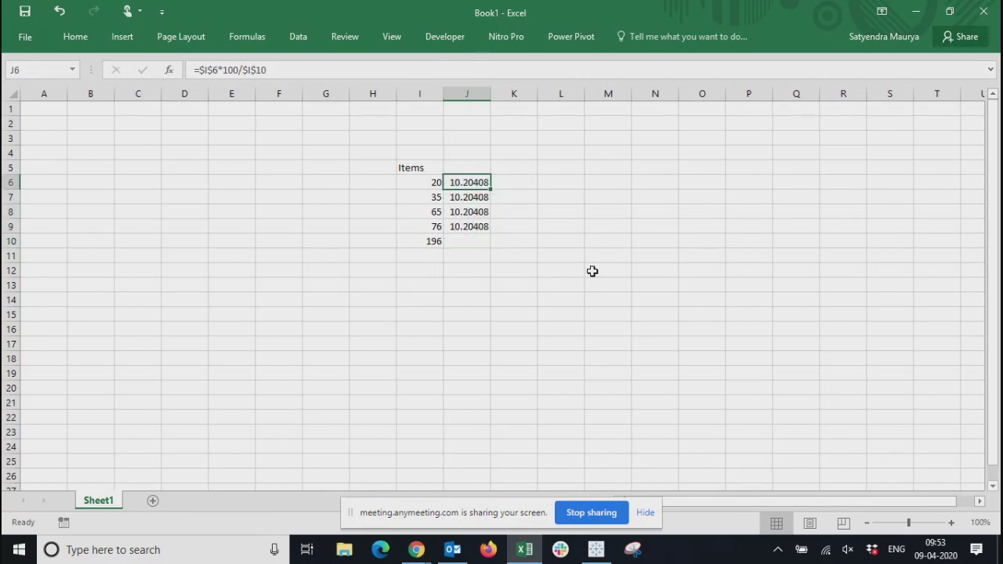
pyautogui.press('F2')
pyautogui.press('Left')
pyautogui.press('Left')
pyautogui.press('Left')
pyautogui.press('Left')
pyautogui.press('Left')
pyautogui.press('Left')
pyautogui.press('Left')
pyautogui.press('Left')
pyautogui.press('Left')
pyautogui.press('Left')
pyautogui.press('Left')
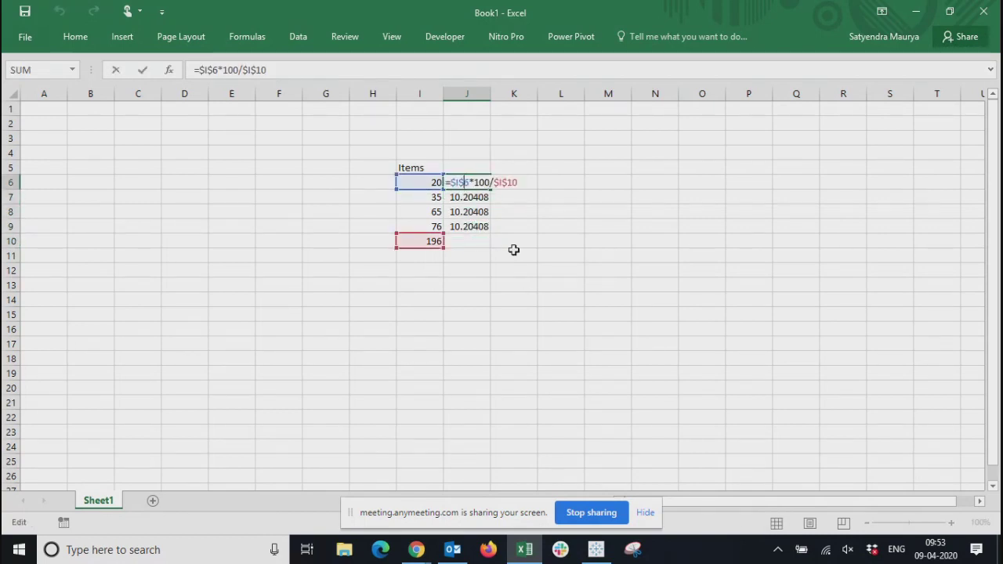
pyautogui.press('Return')
# Fill the corrected percentage formula from J6 down through J9
pyautogui.press('Down')
pyautogui.press('Down')
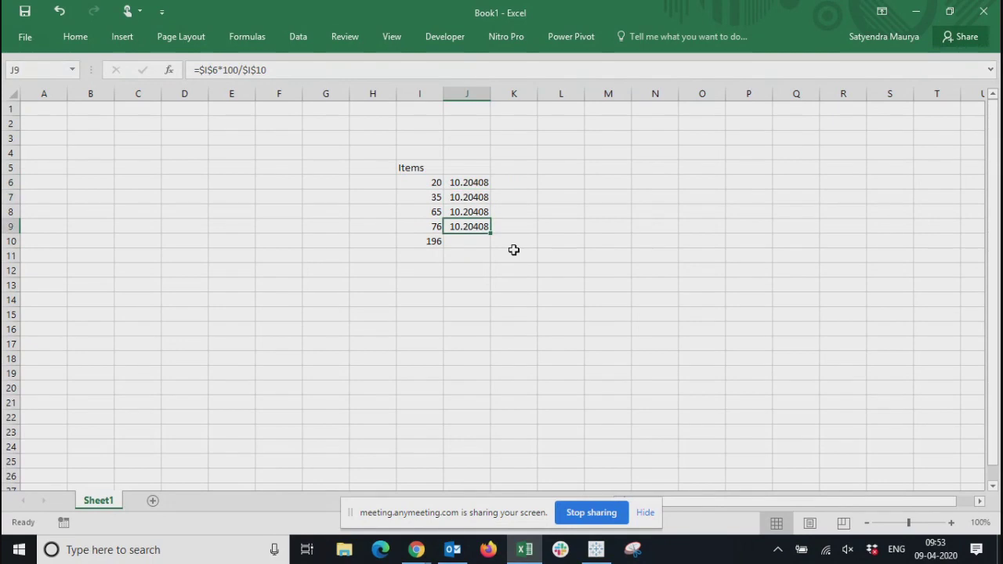
pyautogui.hotkey('shift', 'Up')
pyautogui.hotkey('shift', 'Up')
pyautogui.hotkey('shift', 'Up')
pyautogui.hotkey('ctrl', 'v')
# Select the percentages in J6:J9 to check their sum
pyautogui.press('Down')
pyautogui.press('Up')
pyautogui.hotkey('shift', 'Up')
pyautogui.hotkey('shift', 'Up')
pyautogui.hotkey('shift', 'Up')
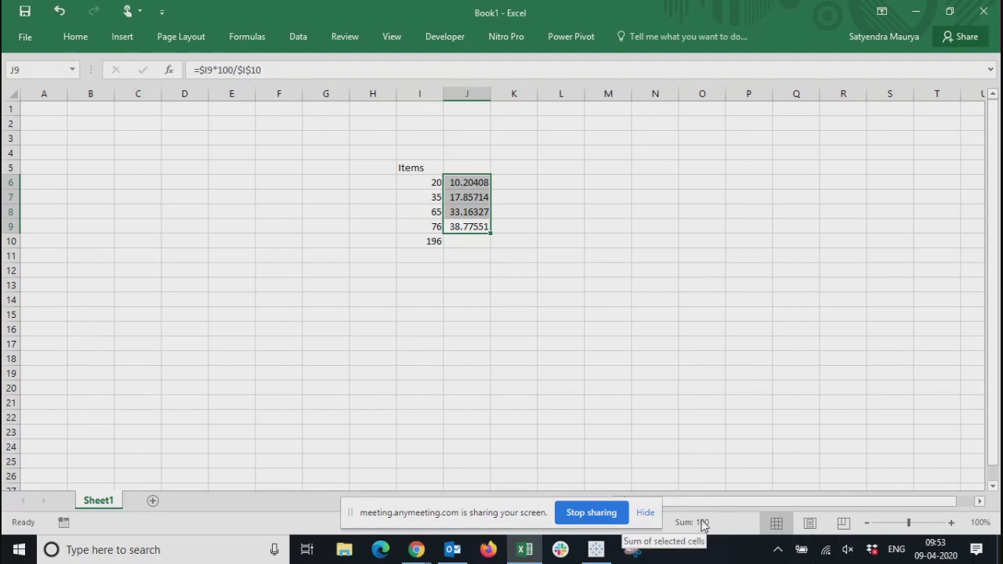
pyautogui.hotkey('ctrl', 'v')
pyautogui.click(471, 285)
pyautogui.moveTo(465, 227); pyautogui.dragTo(459, 184)
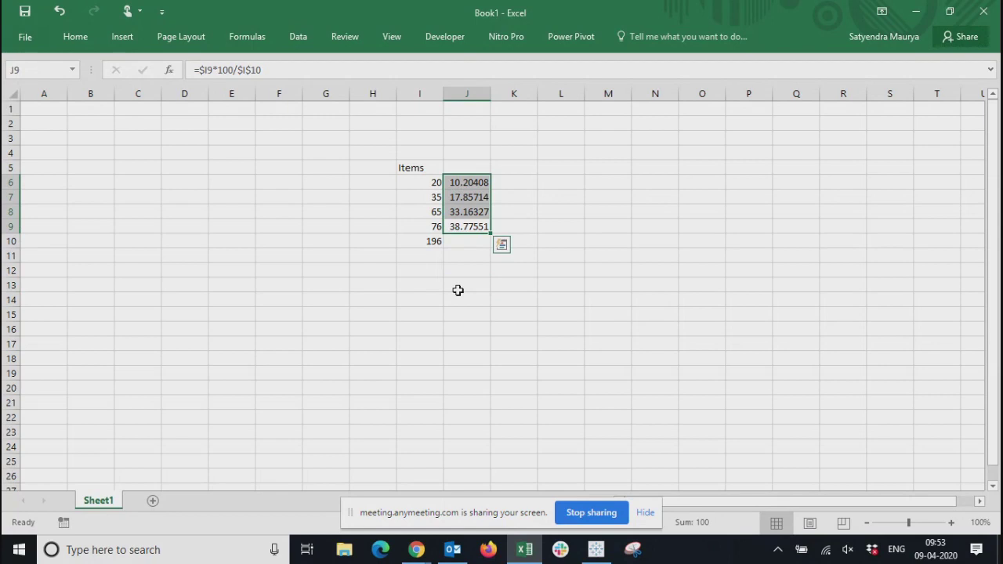
# Compare the first three item values and the total in I10 with their percentage formulas in column J
pyautogui.click(457, 289)
pyautogui.click(435, 182)
pyautogui.click(466, 184)
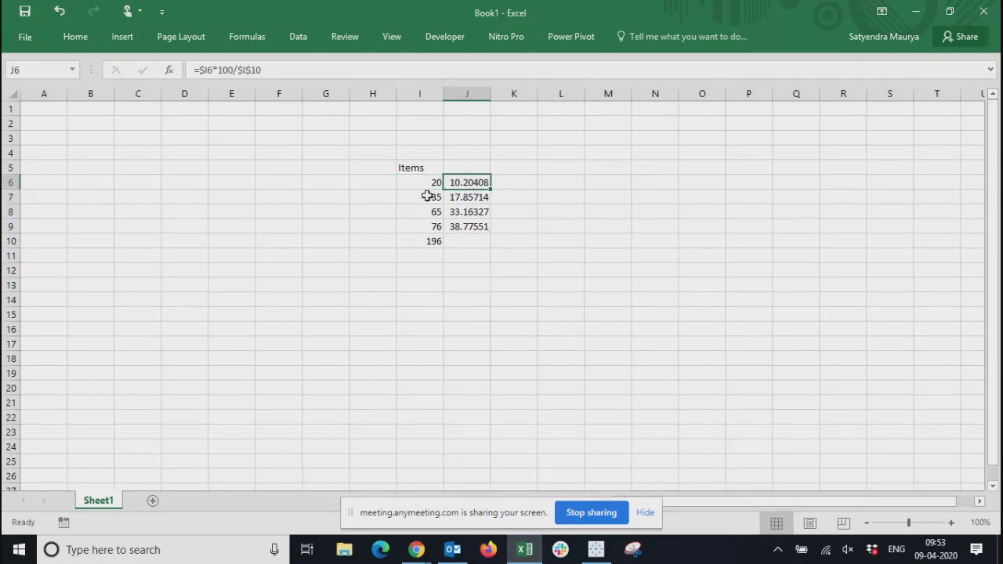
pyautogui.click(427, 245)
pyautogui.click(424, 198)
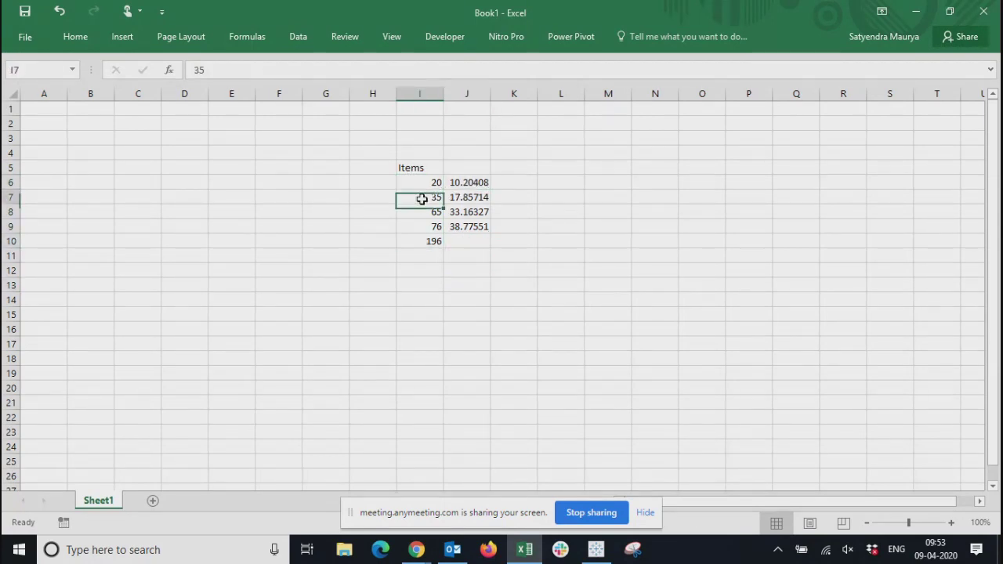
pyautogui.click(464, 199)
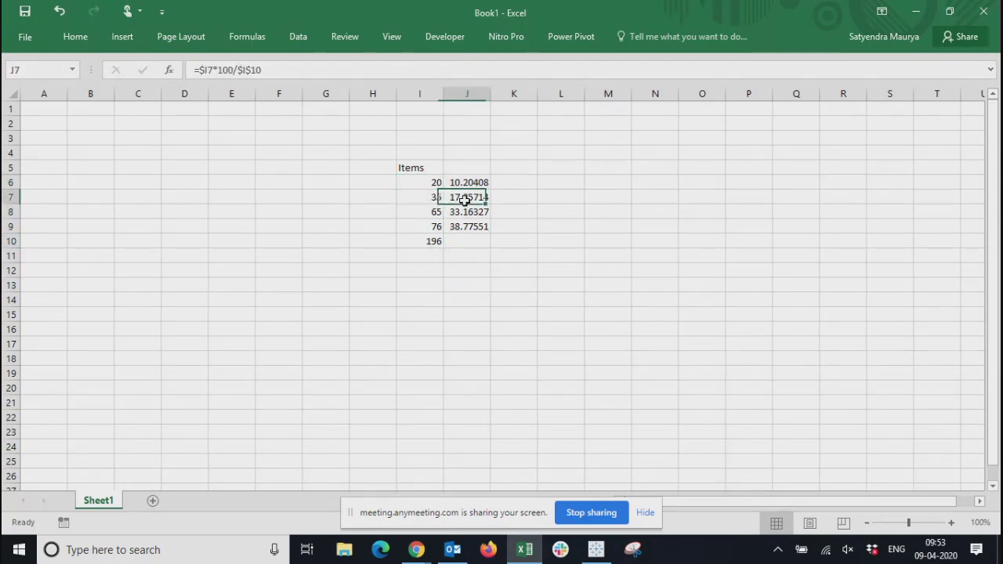
pyautogui.click(424, 241)
pyautogui.click(439, 214)
pyautogui.click(465, 212)
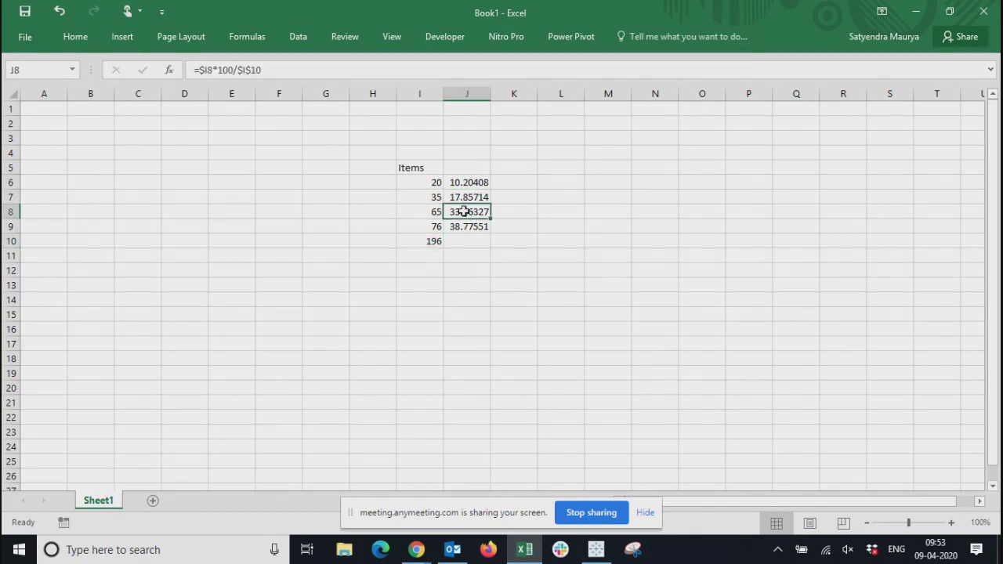
# Compare the last item's percentage formula in J9 with the total in I10, and recheck the sum of J6:J9
pyautogui.click(428, 242)
pyautogui.click(468, 226)
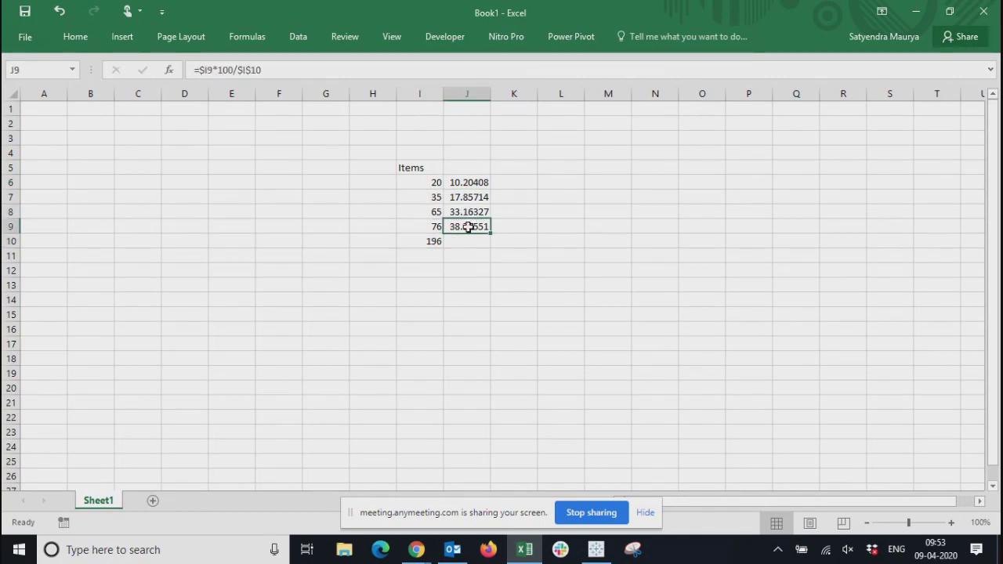
pyautogui.click(425, 240)
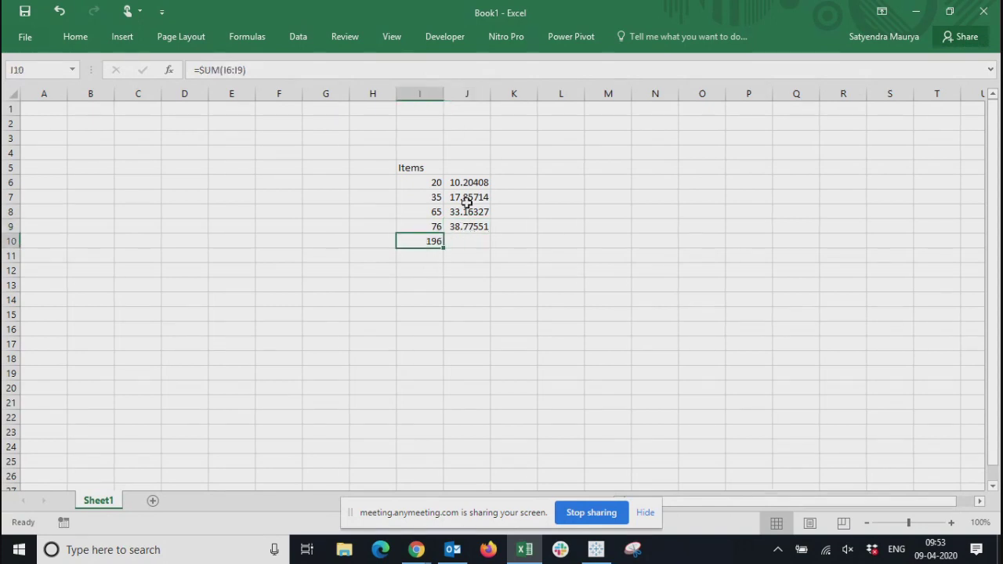
pyautogui.moveTo(468, 188); pyautogui.dragTo(472, 225)
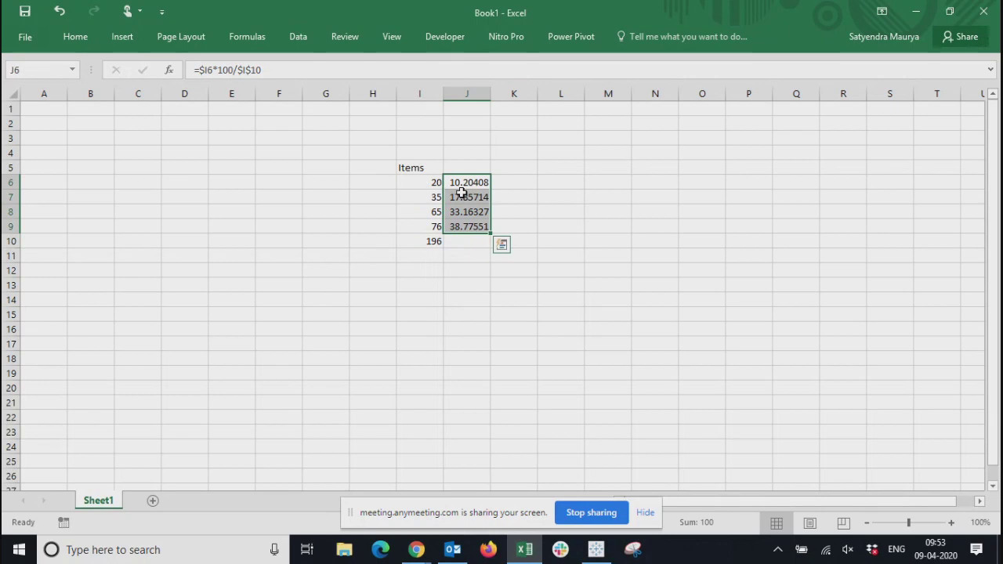
pyautogui.click(486, 276)
pyautogui.click(424, 182)
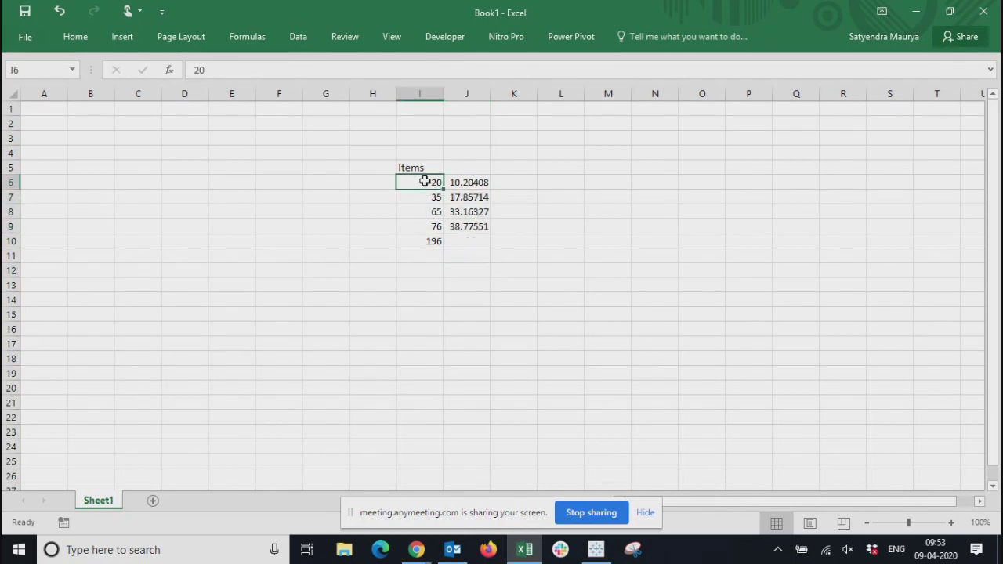
# Switch to Tableau, close the Table Calculation settings and clear the table calculation from SUM(Profit)
pyautogui.hotkey('alt', 'Tab')
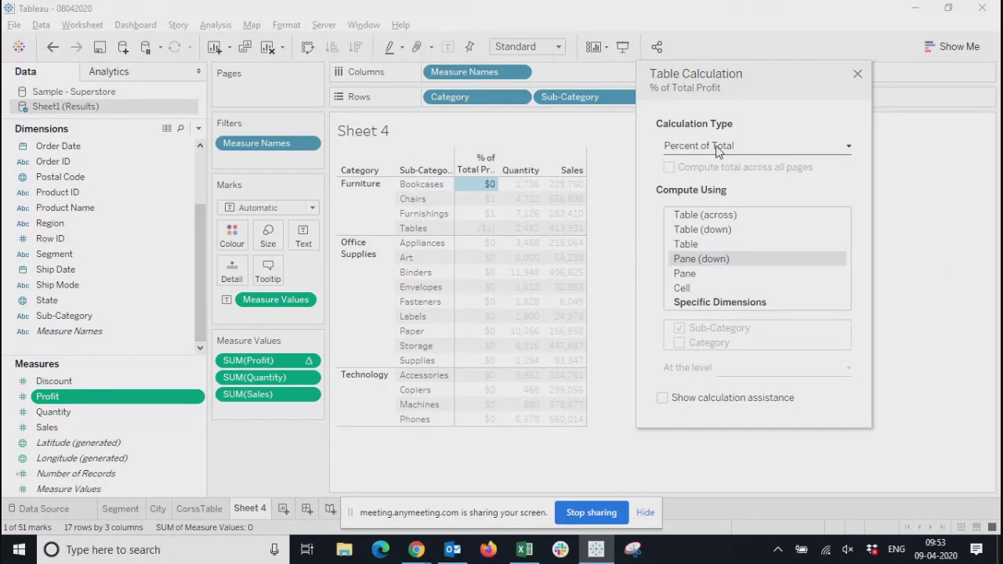
pyautogui.click(857, 76)
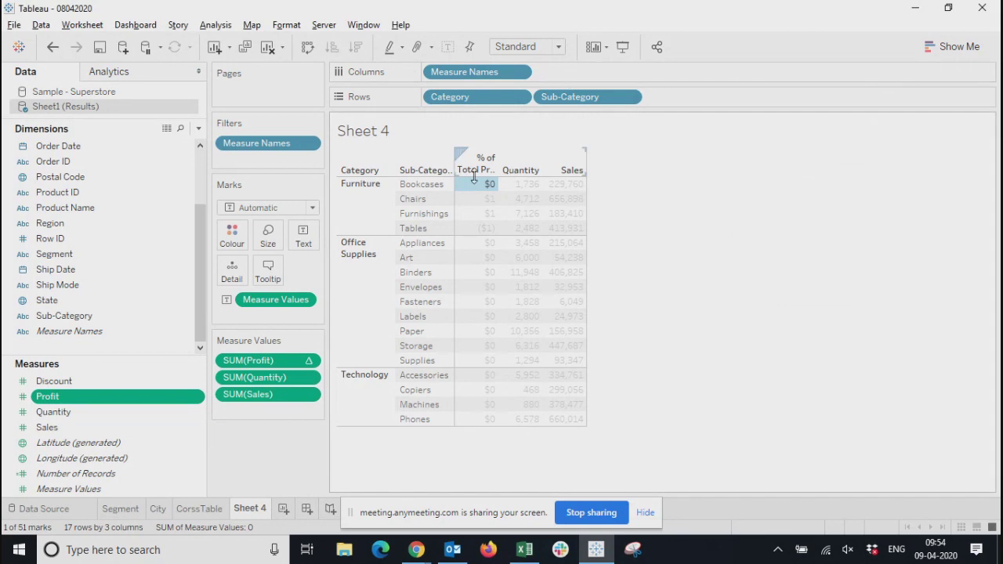
pyautogui.rightClick(307, 361)
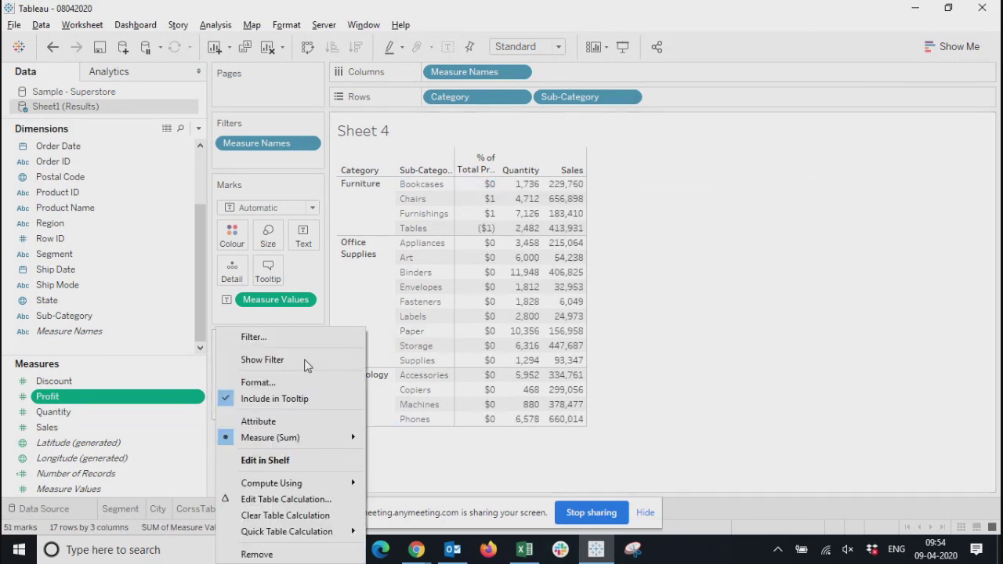
pyautogui.click(274, 515)
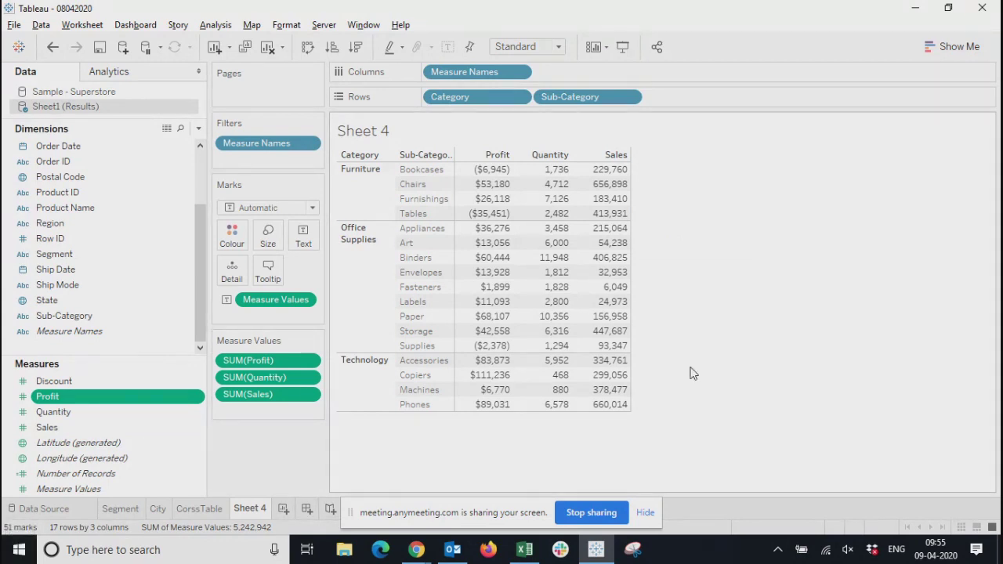
# Start a new calculated field named Profit% in the Sheet1 (Results) data source
pyautogui.click(197, 129)
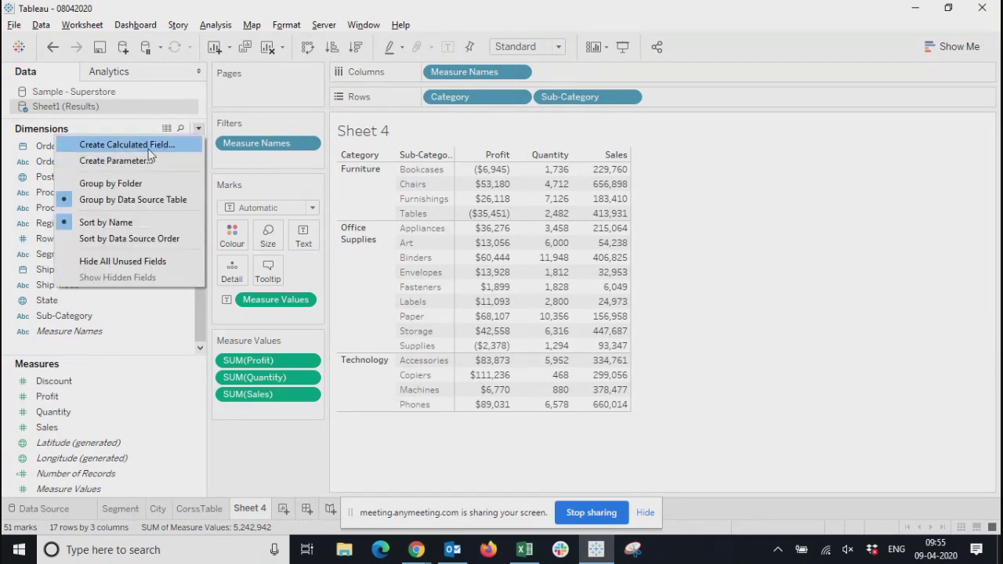
pyautogui.click(147, 147)
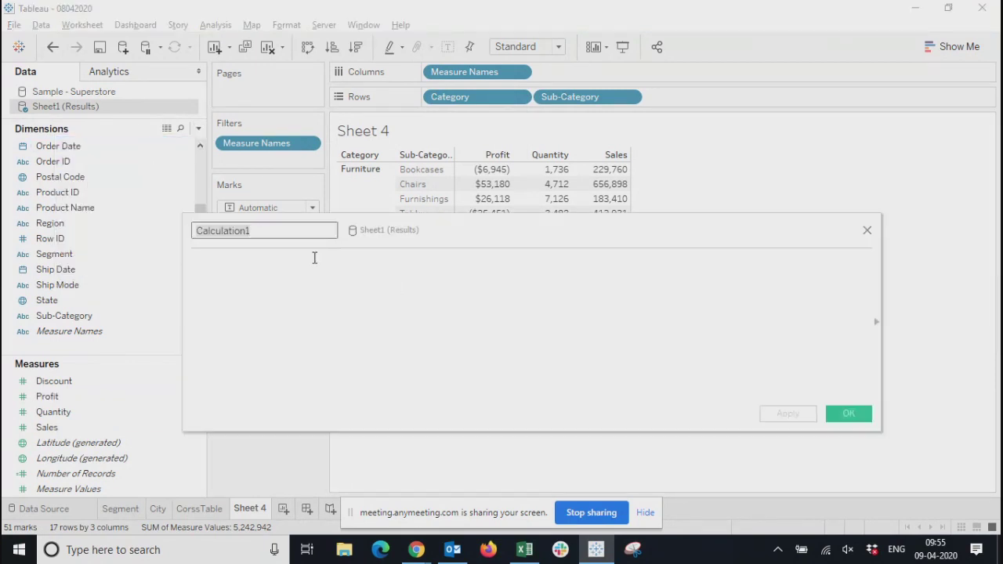
pyautogui.write('Prof')
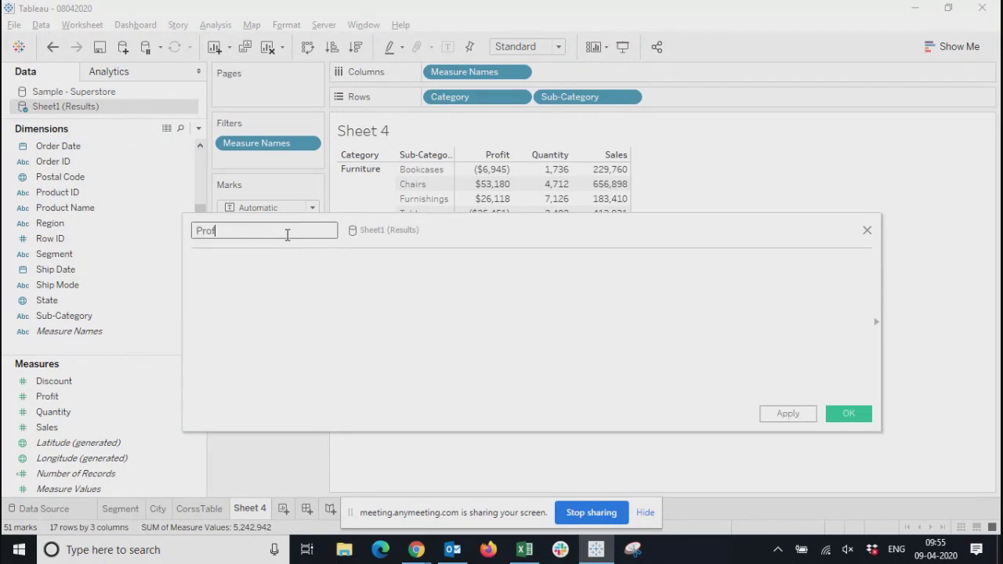
pyautogui.write('it%')
# Define Profit% as [Profit]*100/[Sales], save the field and add it to the cross-table between Profit and Quantity
pyautogui.click(331, 284)
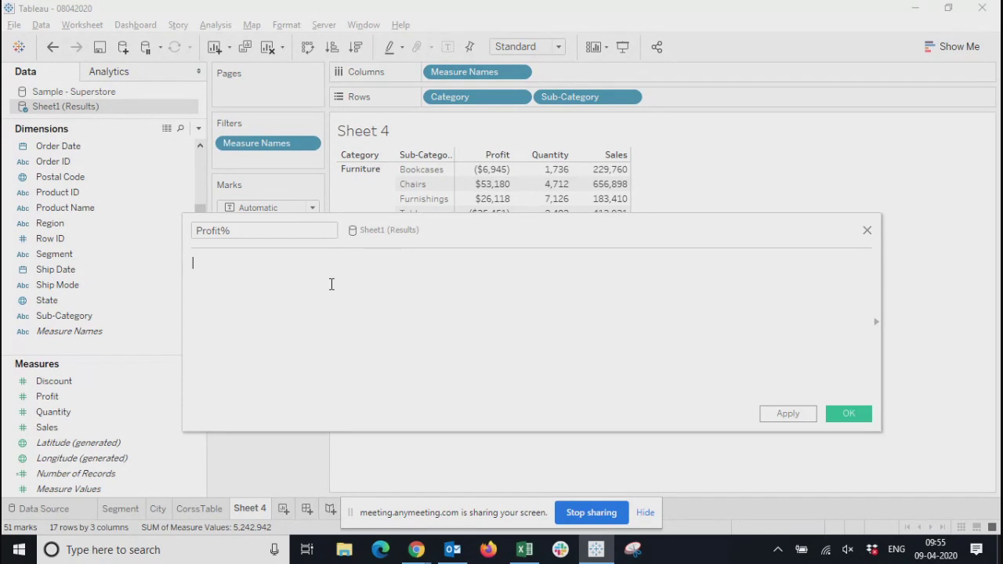
pyautogui.write('pro')
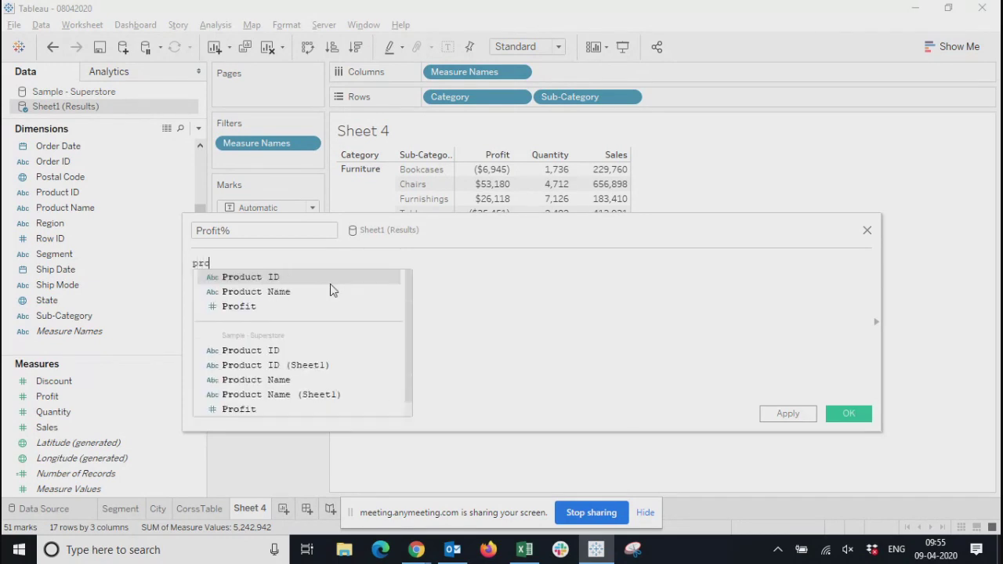
pyautogui.press('Down')
pyautogui.press('Down')
pyautogui.press('Return')
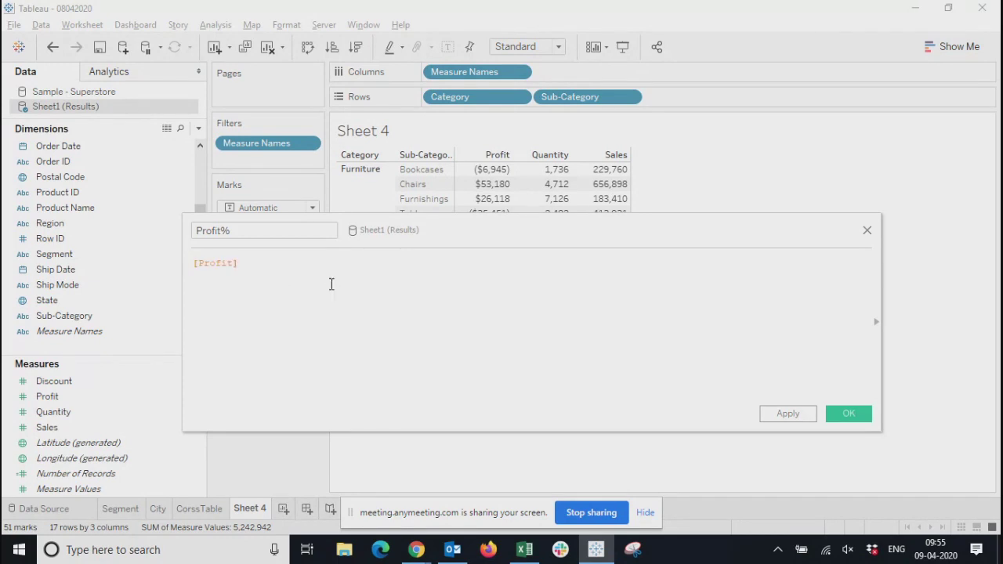
pyautogui.write('*100/sal')
pyautogui.click(332, 284)
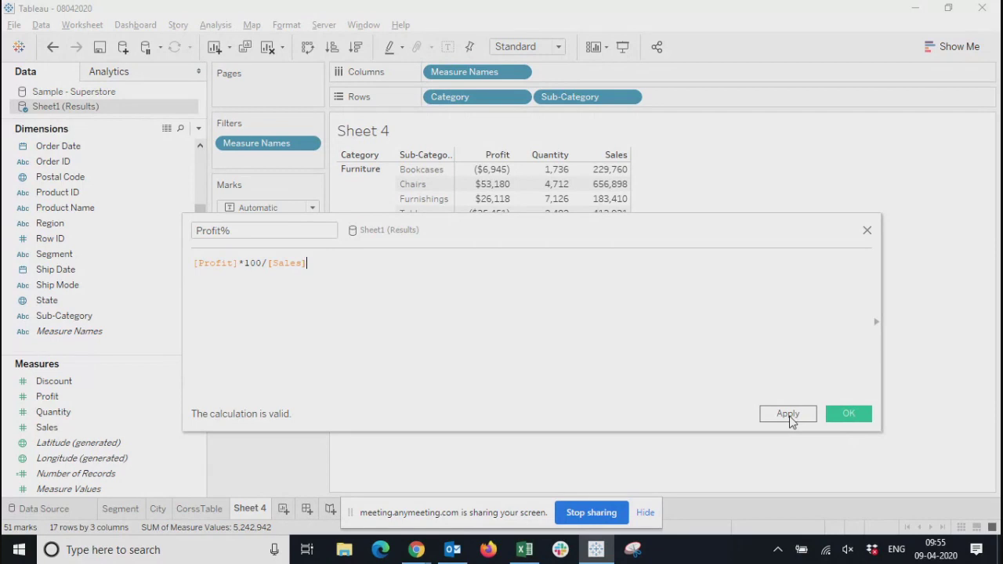
pyautogui.click(838, 419)
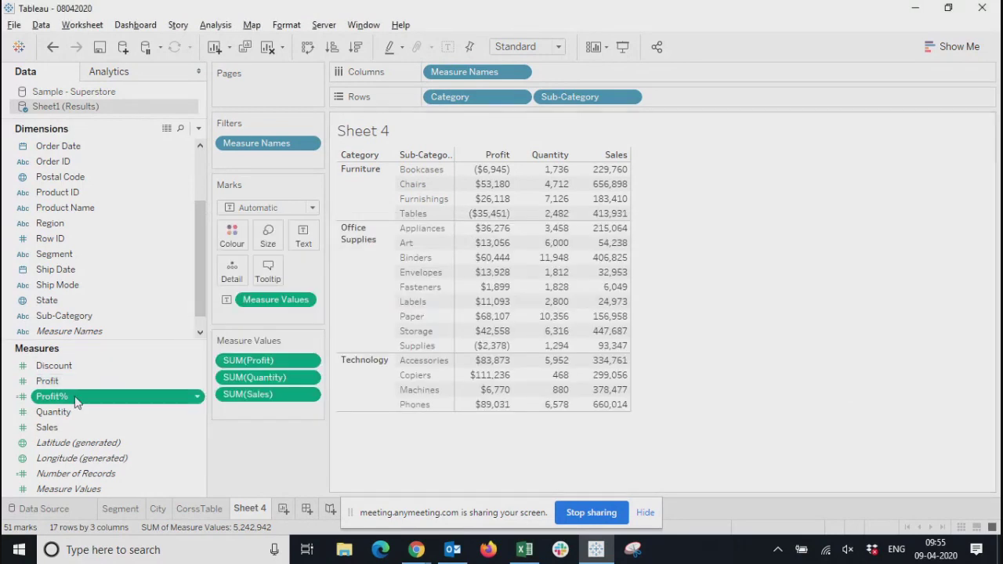
pyautogui.moveTo(76, 402); pyautogui.dragTo(563, 159)
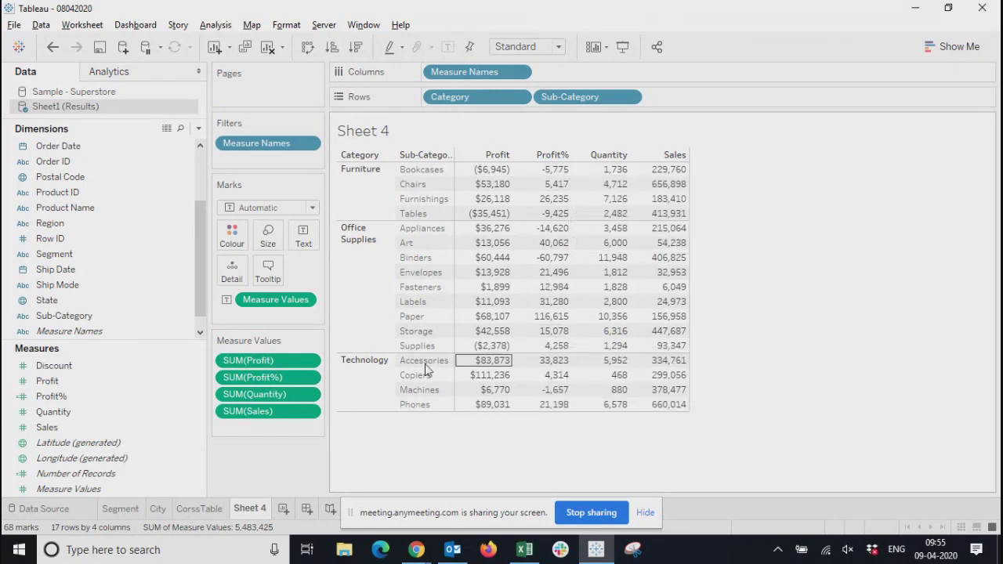
# Format the SUM(Profit%) numbers as Percentage with 2 decimal places
pyautogui.click(314, 377)
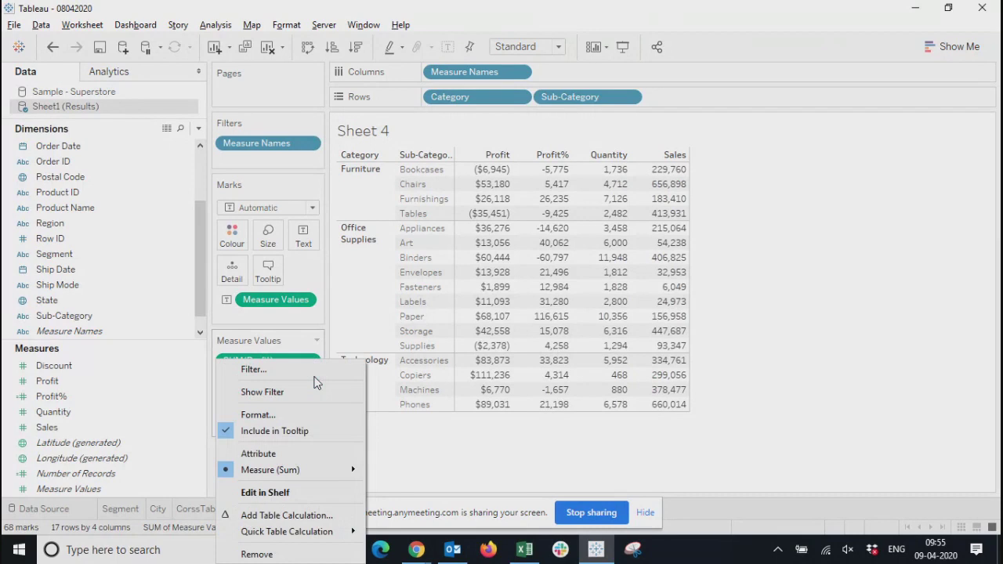
pyautogui.moveTo(303, 473)
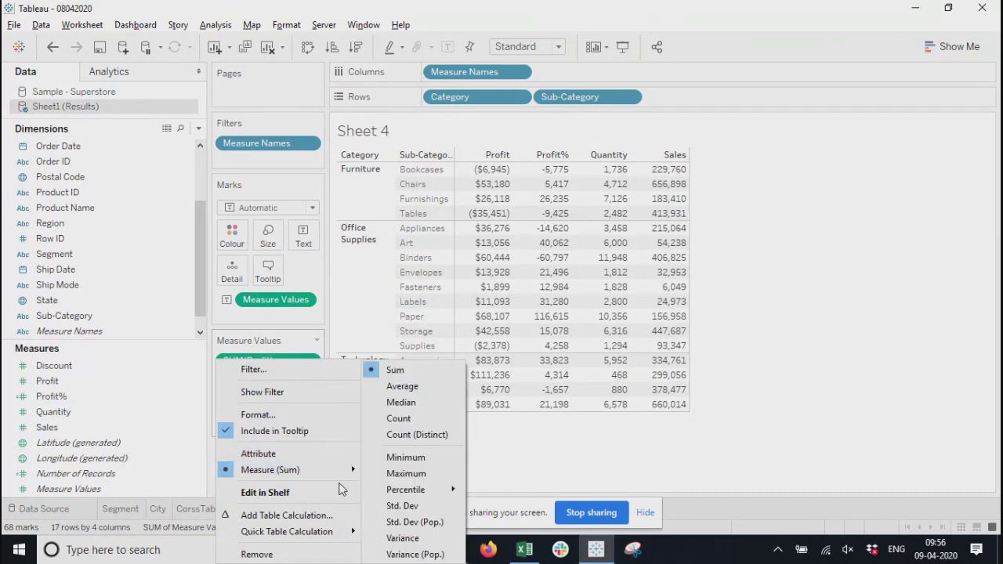
pyautogui.click(263, 417)
pyautogui.click(114, 164)
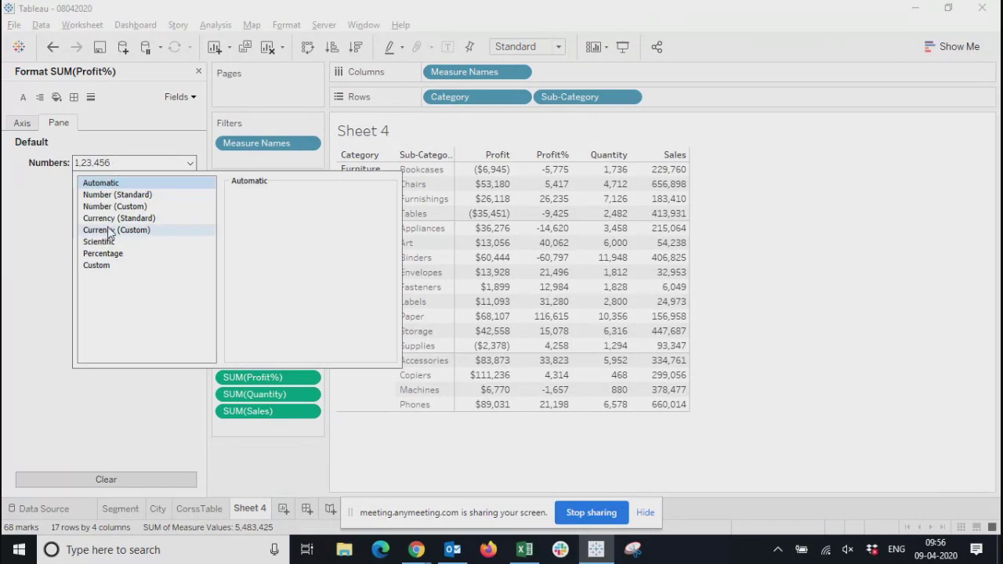
pyautogui.click(105, 254)
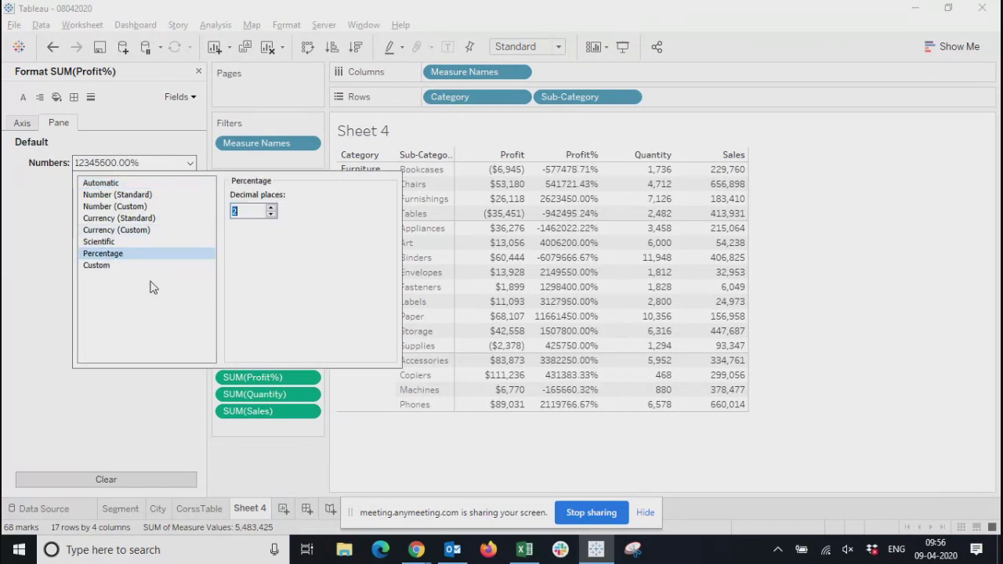
pyautogui.click(268, 216)
pyautogui.click(268, 216)
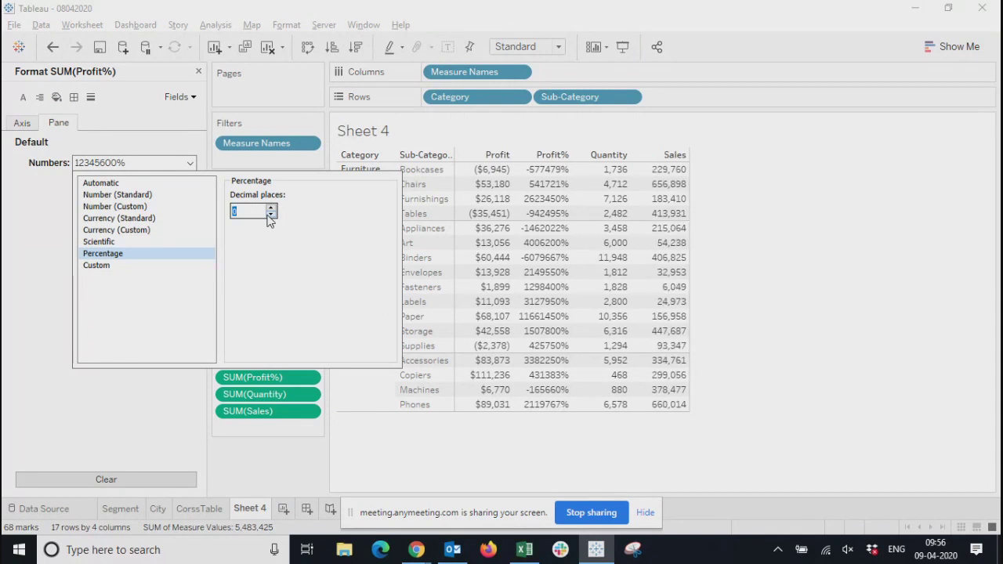
pyautogui.click(271, 212)
pyautogui.click(272, 212)
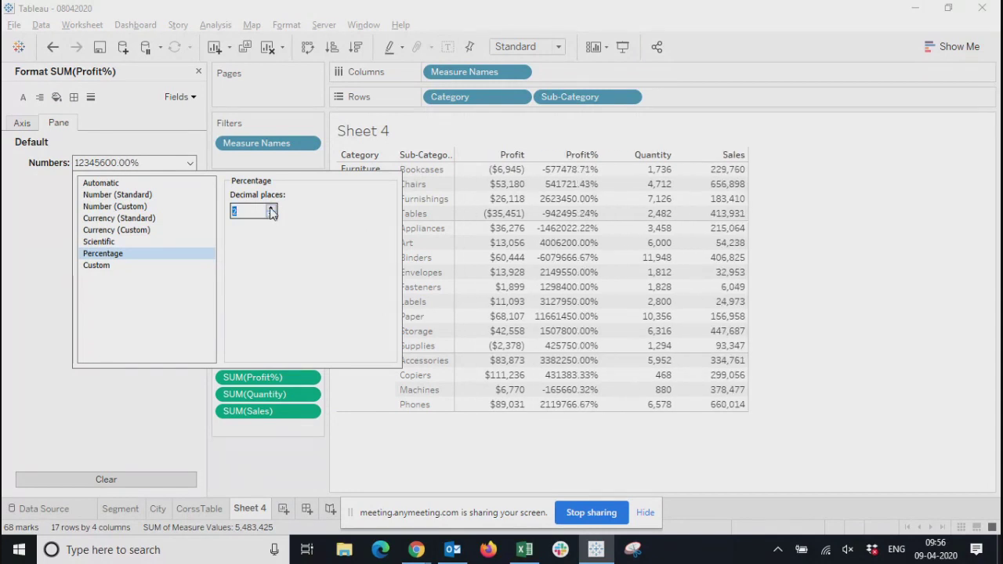
pyautogui.click(589, 410)
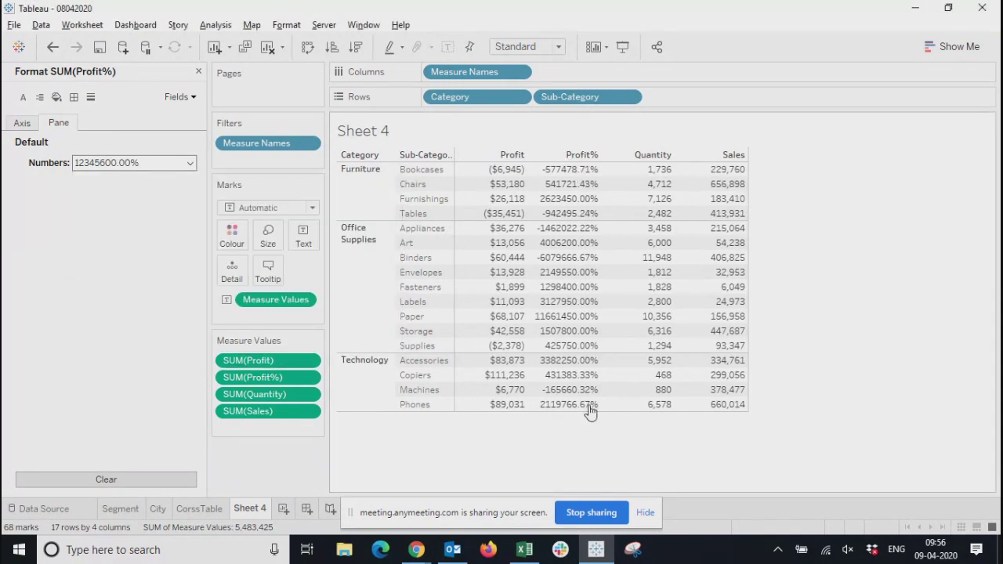
pyautogui.click(199, 71)
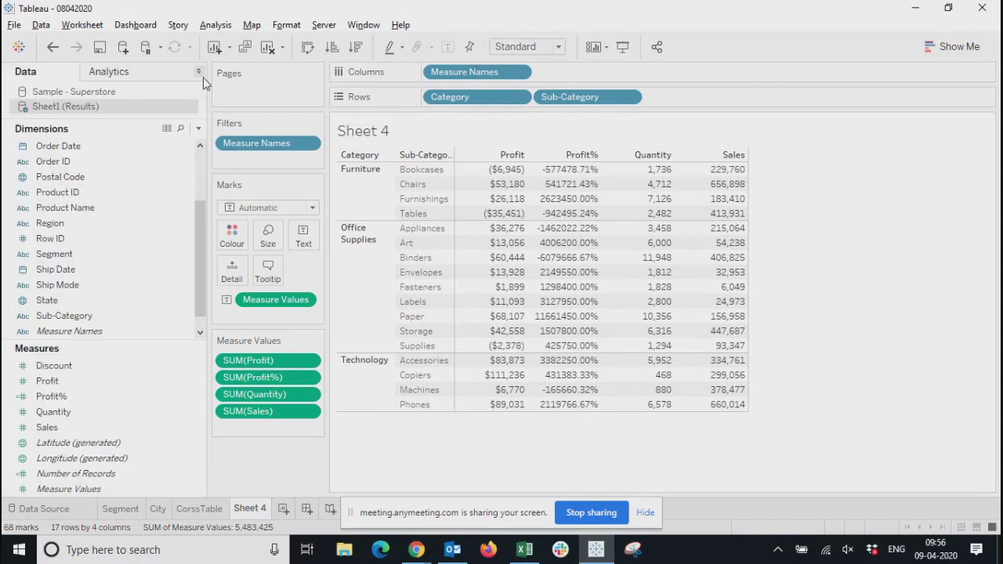
# Edit the Profit% calculated field to remove the multiplication by 100, so the formula reads [Profit]/[Sales]
pyautogui.rightClick(62, 398)
pyautogui.click(101, 131)
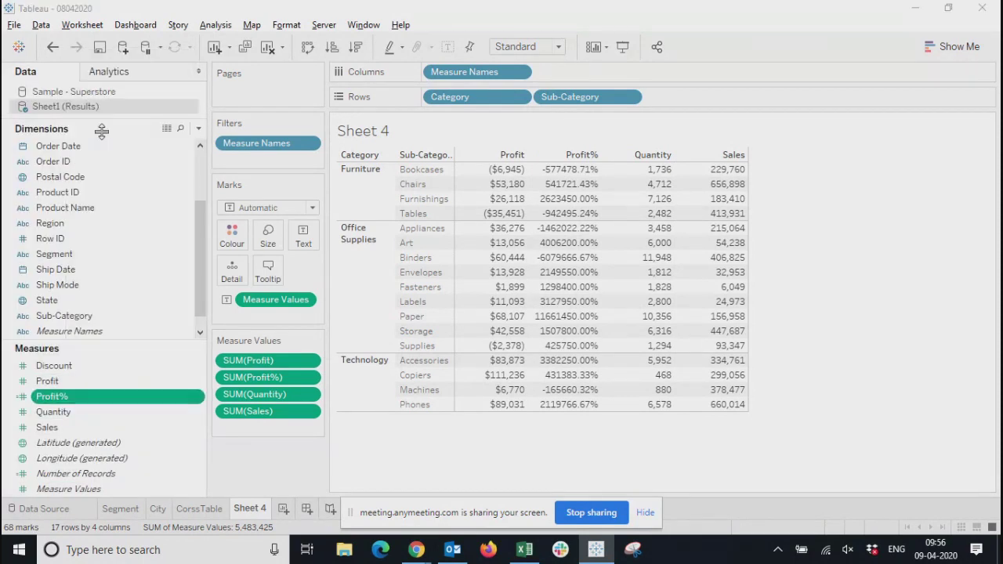
pyautogui.click(266, 263)
pyautogui.press('BackSpace')
pyautogui.press('BackSpace')
pyautogui.press('BackSpace')
pyautogui.press('BackSpace')
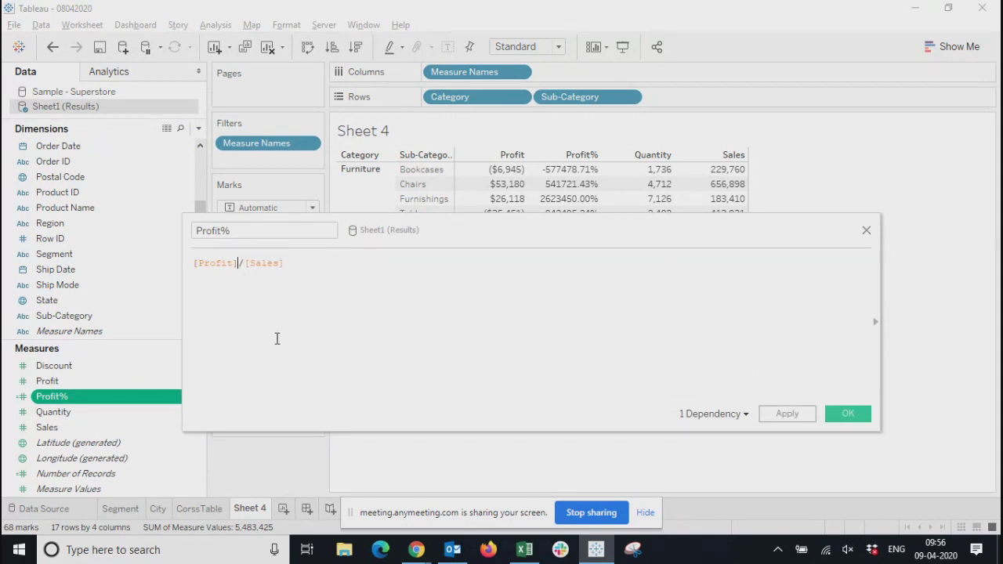
pyautogui.click(841, 413)
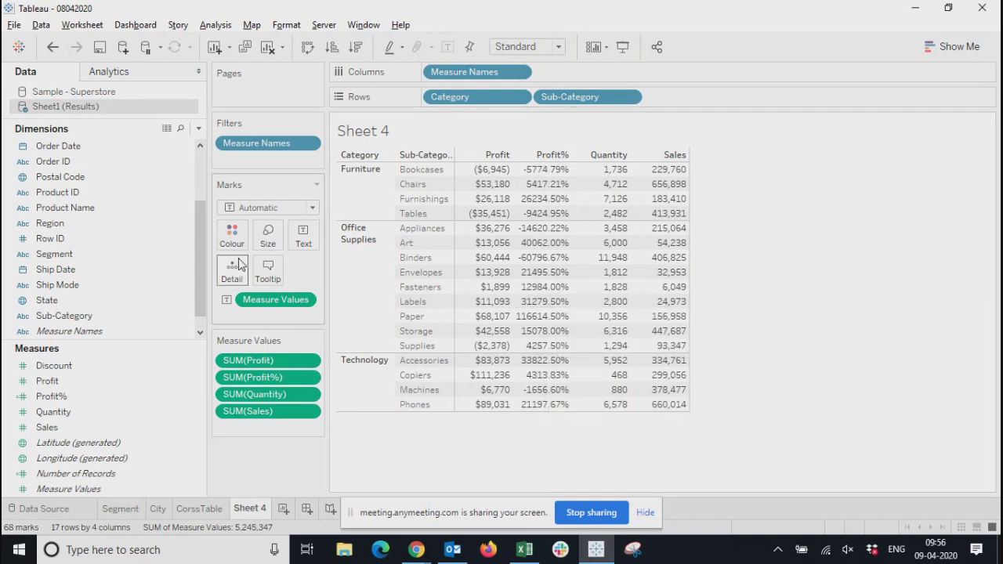
# Reorder the measures so that Sales comes directly after Profit in the cross-table, and inspect the Profit value for Art
pyautogui.moveTo(251, 411); pyautogui.dragTo(246, 374)
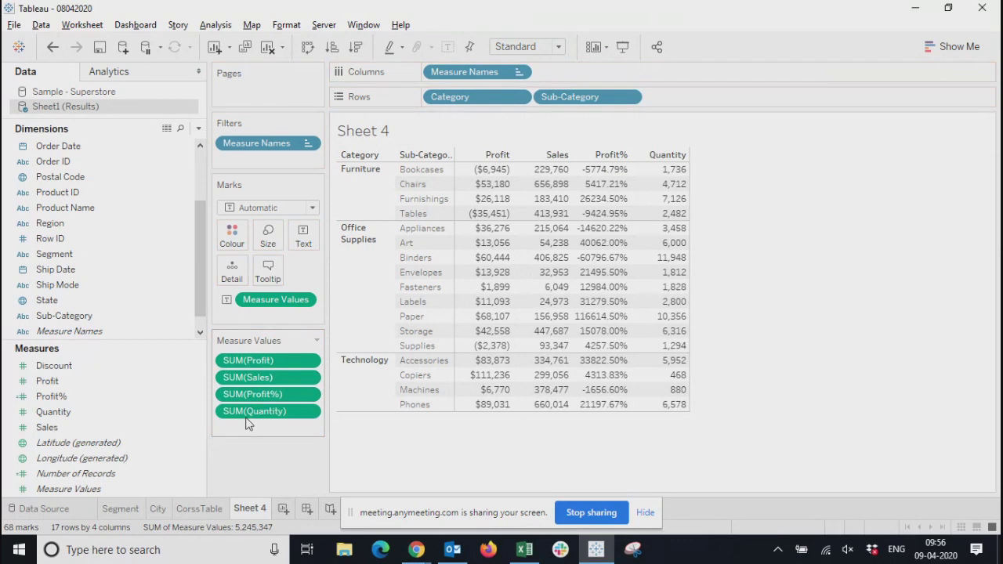
pyautogui.click(494, 243)
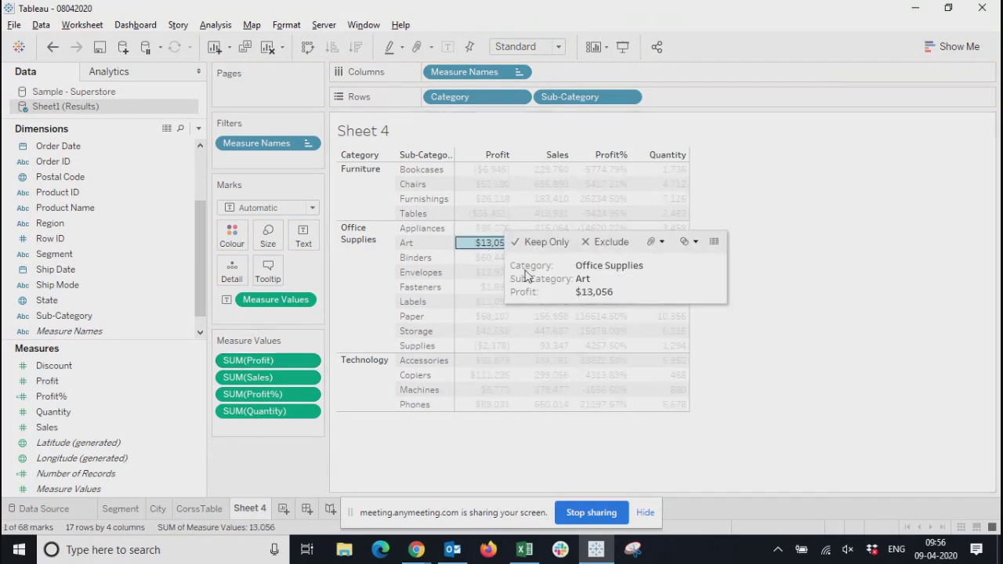
pyautogui.click(526, 473)
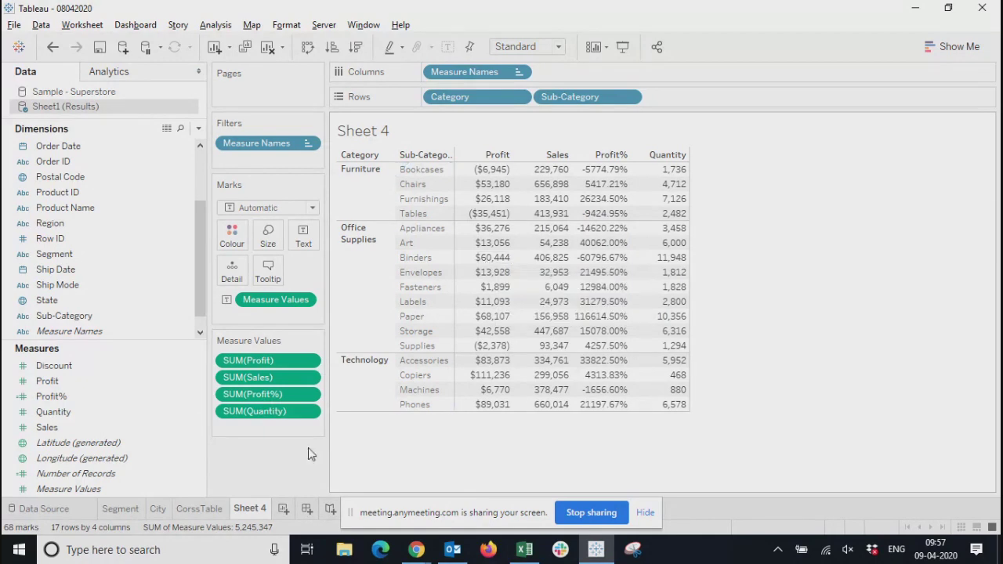
# Reopen the Profit% formula and compare it with the Profit, Sales and Profit% columns in the cross-table
pyautogui.rightClick(184, 401)
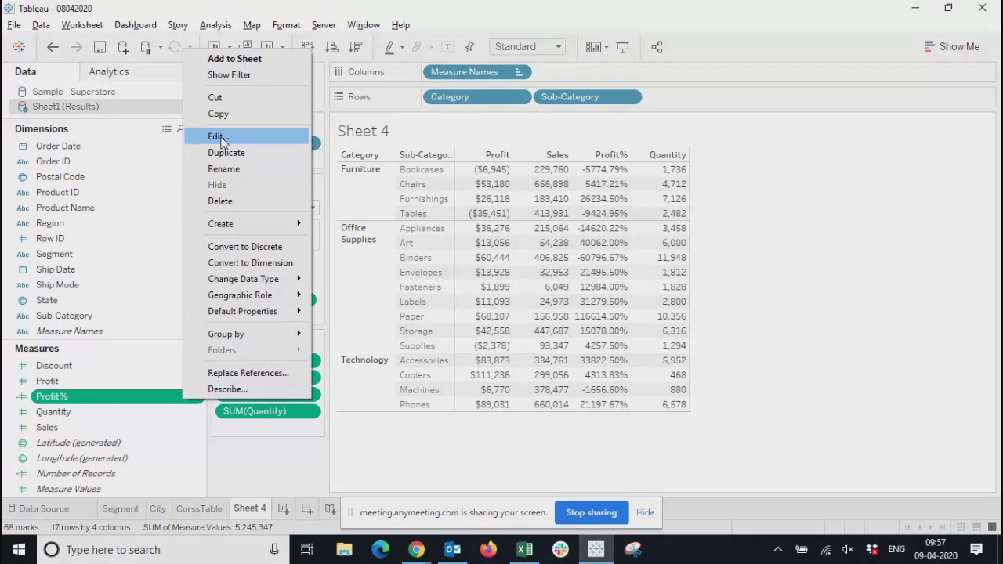
pyautogui.click(221, 137)
pyautogui.moveTo(481, 233); pyautogui.dragTo(642, 281)
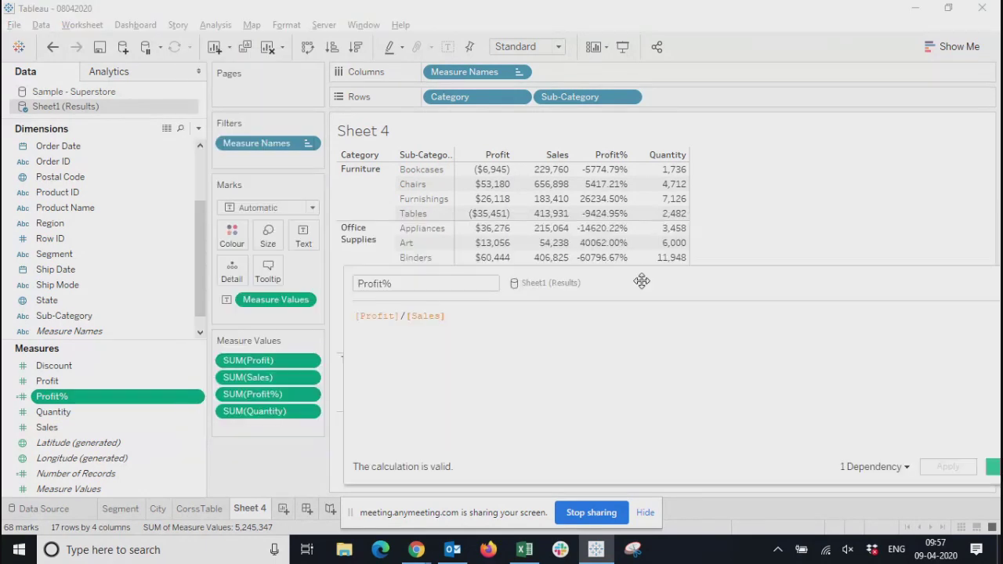
pyautogui.moveTo(785, 287); pyautogui.dragTo(669, 313)
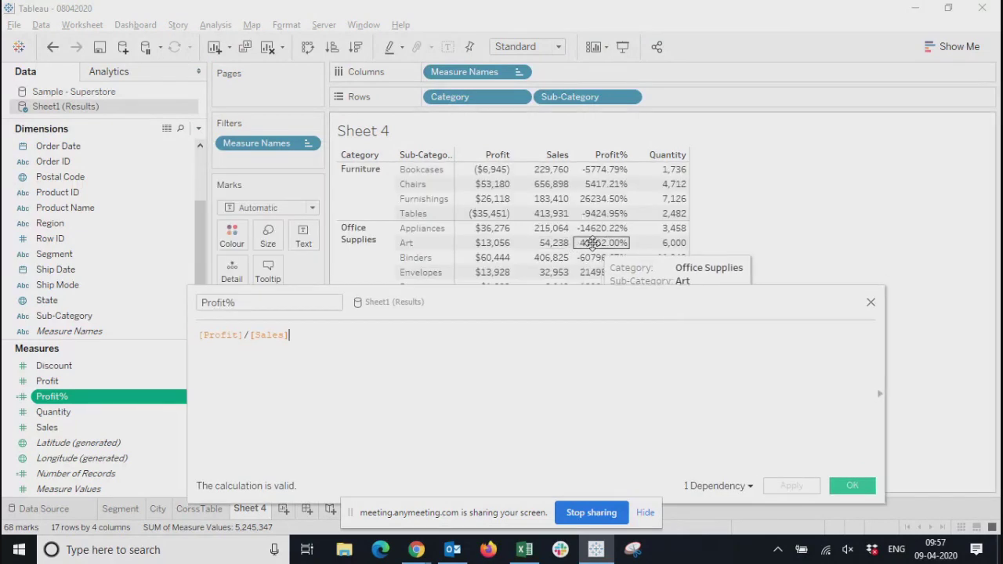
pyautogui.click(867, 306)
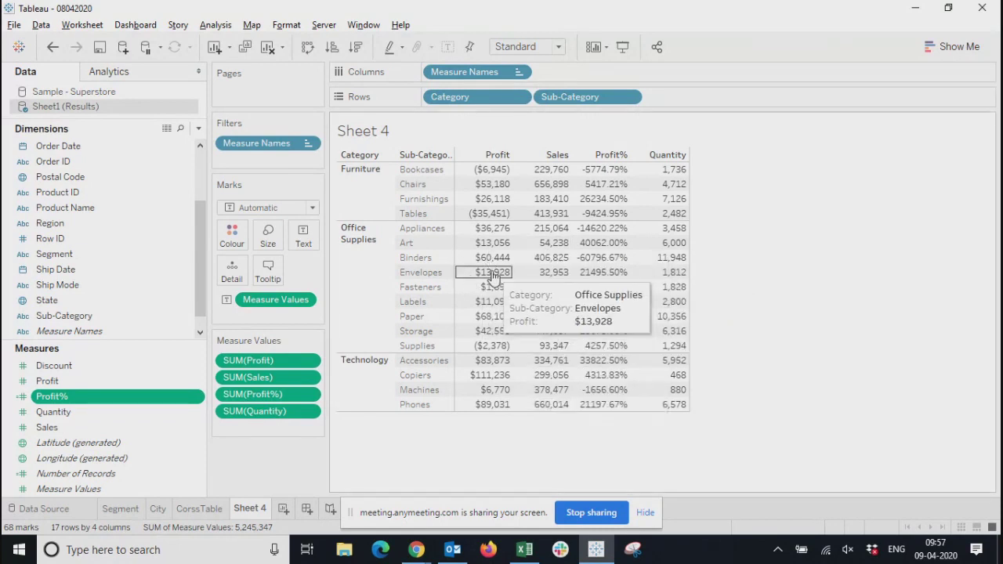
# Check the Profit% calculation once more and close its editor without changing the formula
pyautogui.click(196, 401)
pyautogui.click(241, 133)
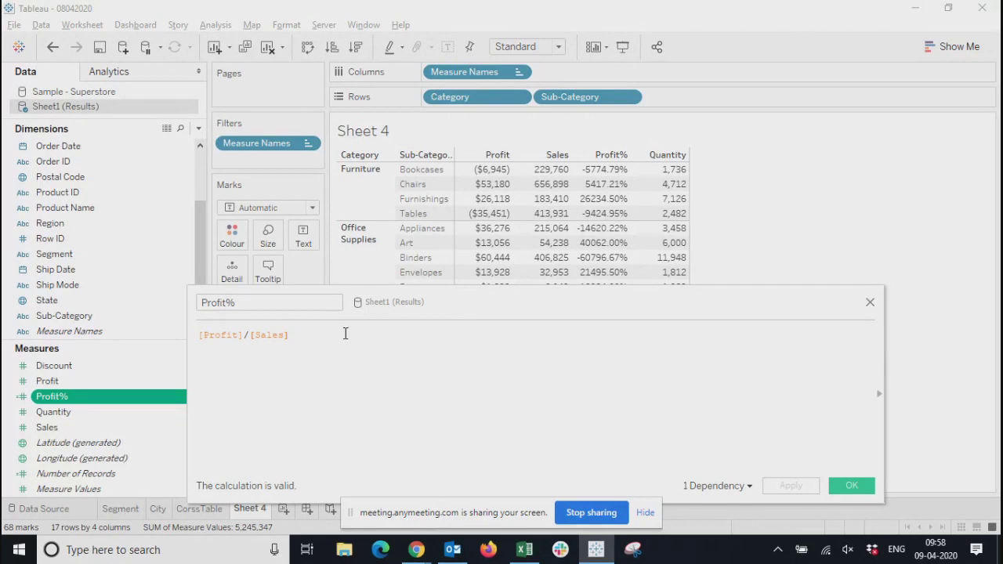
pyautogui.click(870, 302)
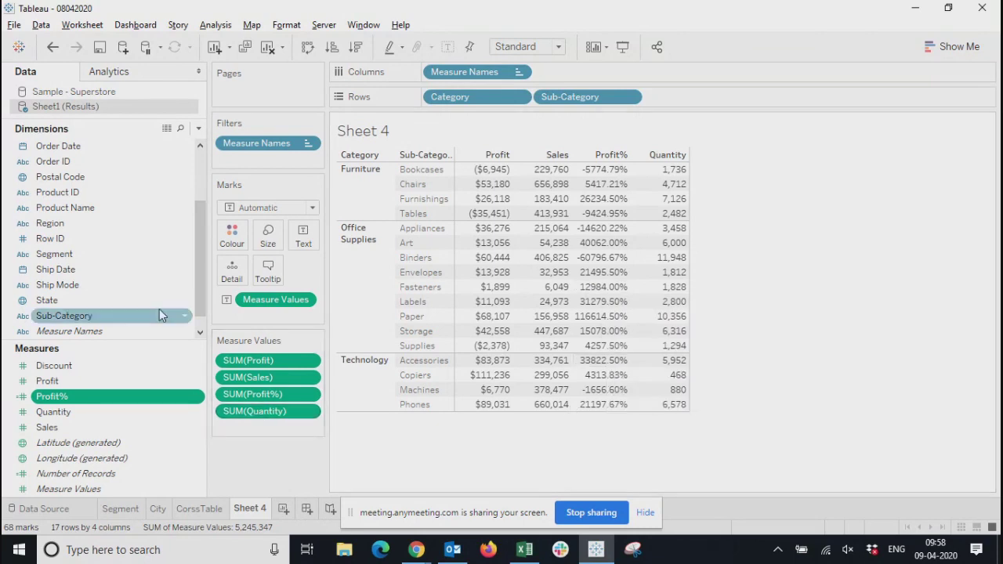
# View the row-level data of Sheet1 (Results) in an enlarged window and examine the Profit% column
pyautogui.click(166, 129)
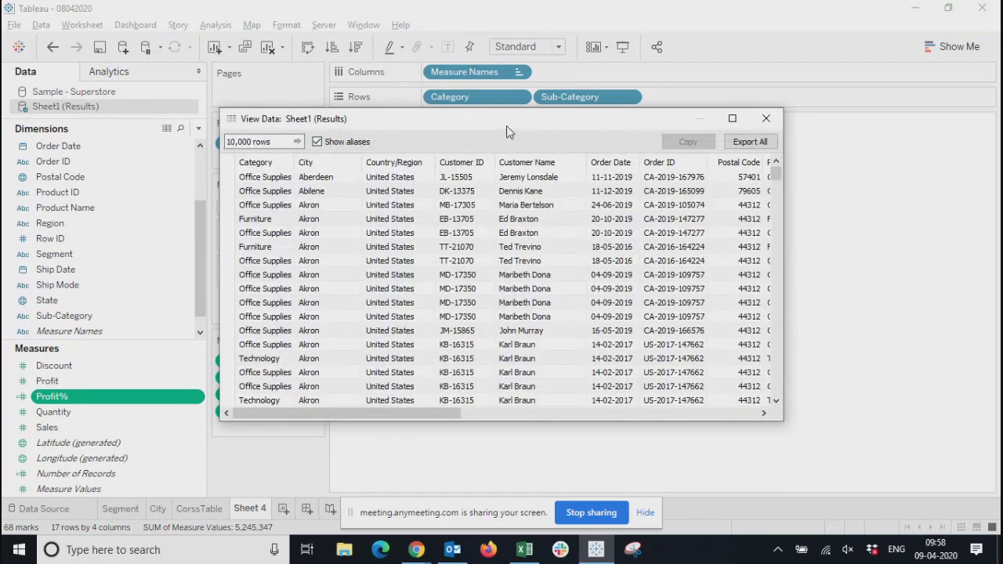
pyautogui.moveTo(506, 126); pyautogui.dragTo(371, 79)
pyautogui.moveTo(648, 374); pyautogui.dragTo(987, 488)
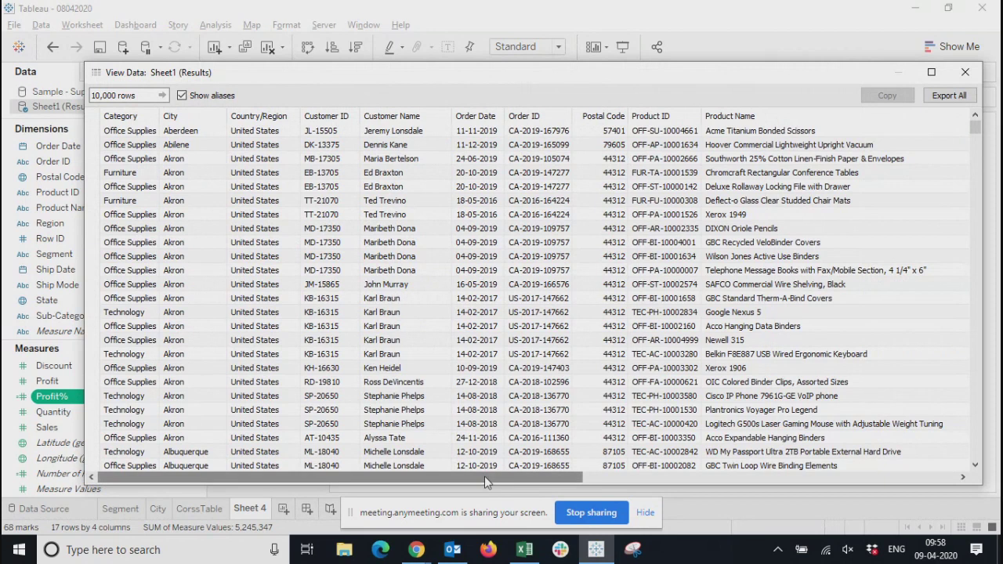
pyautogui.moveTo(484, 476); pyautogui.dragTo(885, 467)
pyautogui.moveTo(868, 130); pyautogui.dragTo(868, 429)
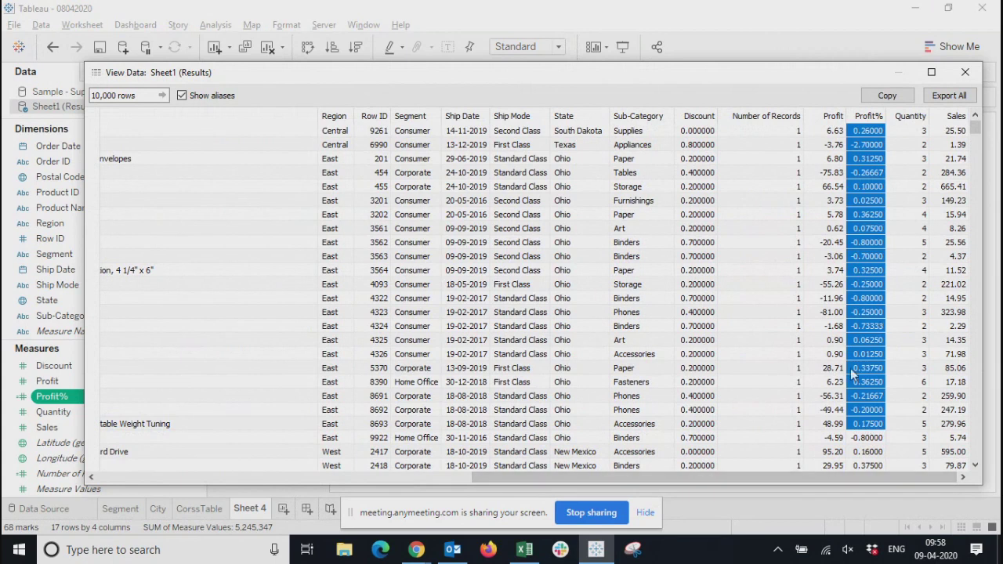
# Sort the records by Sales, place the Sales column between Profit and Profit%, and compare the three values of single rows
pyautogui.click(957, 116)
pyautogui.moveTo(956, 116); pyautogui.dragTo(842, 129)
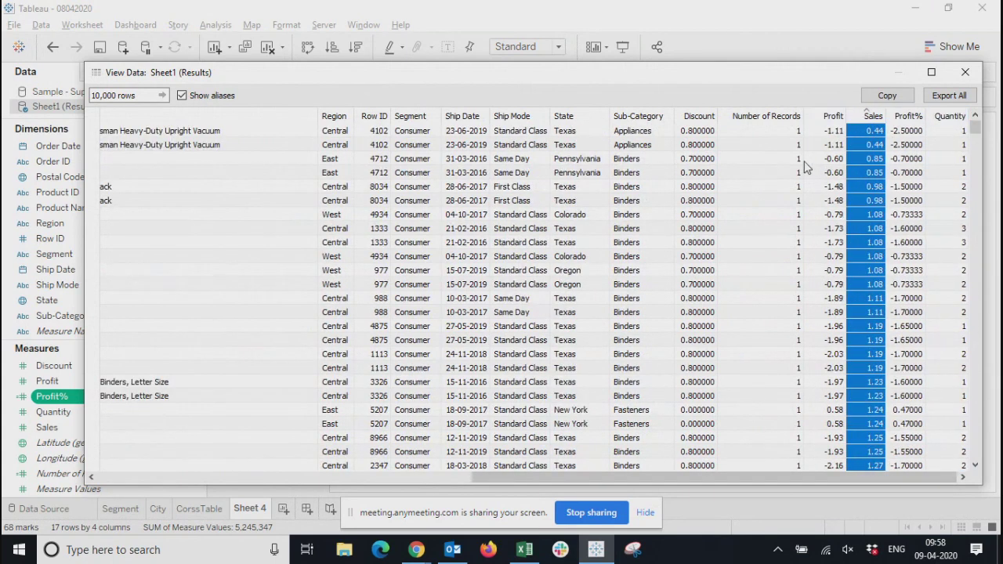
pyautogui.click(840, 130)
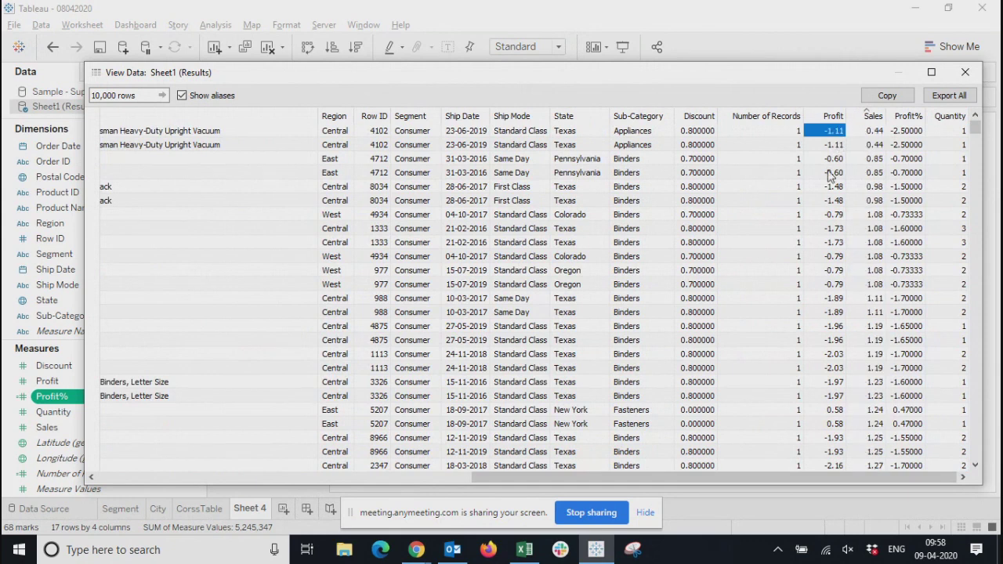
pyautogui.click(834, 186)
pyautogui.click(872, 187)
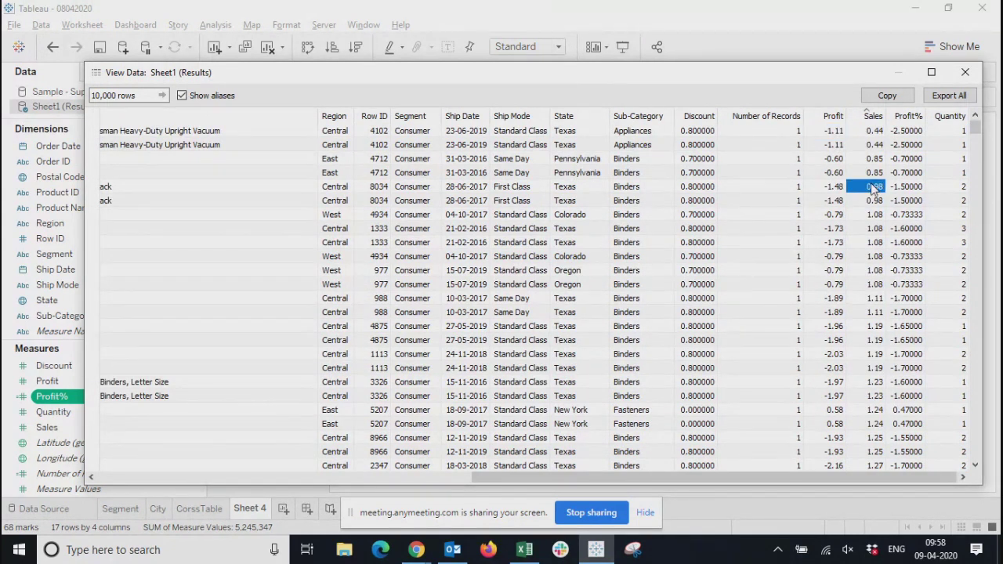
pyautogui.click(901, 189)
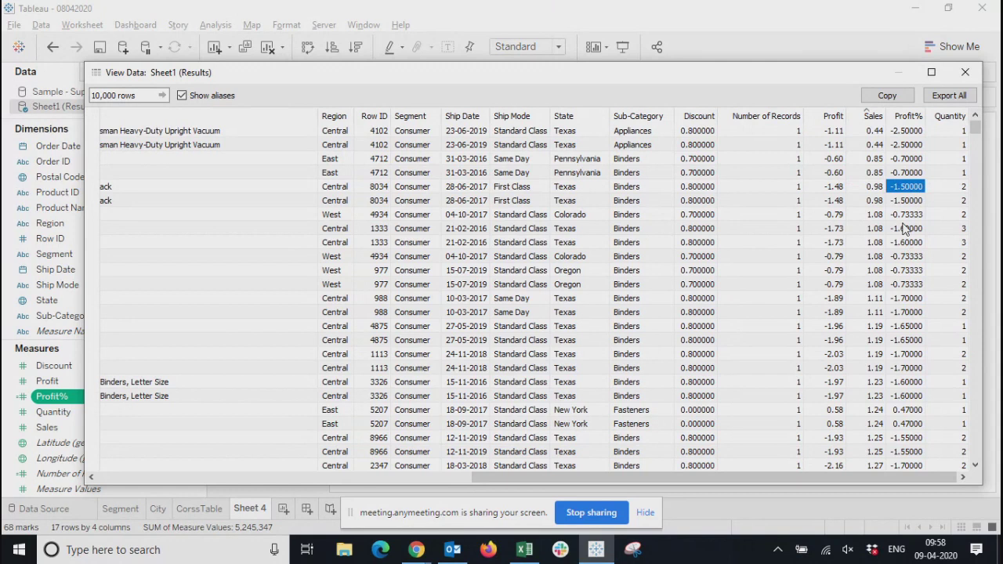
# Compare Profit, Sales and Profit% in individual records further down the data, including the Georgia Paper and Colorado Furnishings rows
pyautogui.moveTo(977, 134); pyautogui.dragTo(977, 236)
pyautogui.click(833, 257)
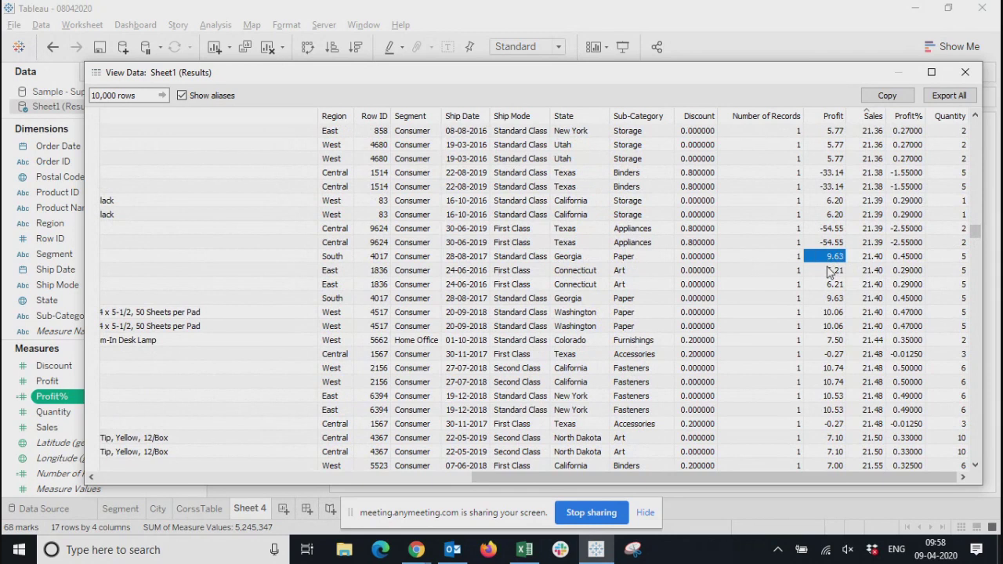
pyautogui.click(872, 261)
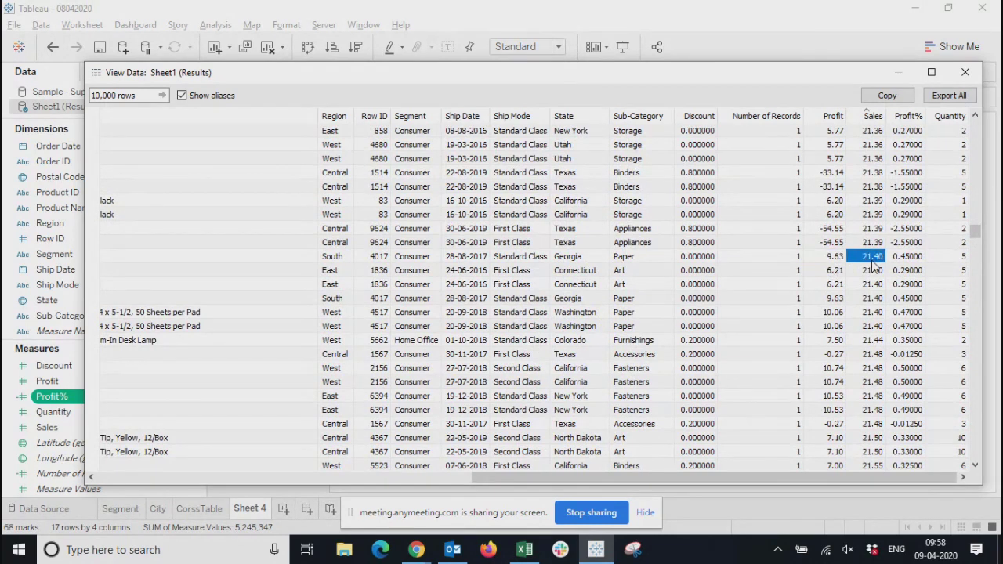
pyautogui.click(909, 262)
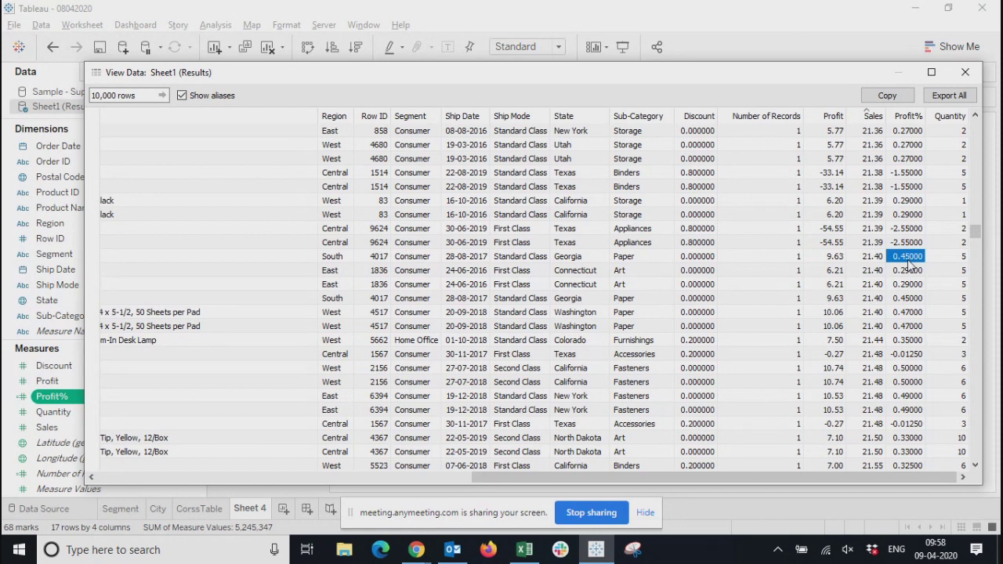
pyautogui.hotkey('shift', 'Left')
pyautogui.hotkey('shift', 'Left')
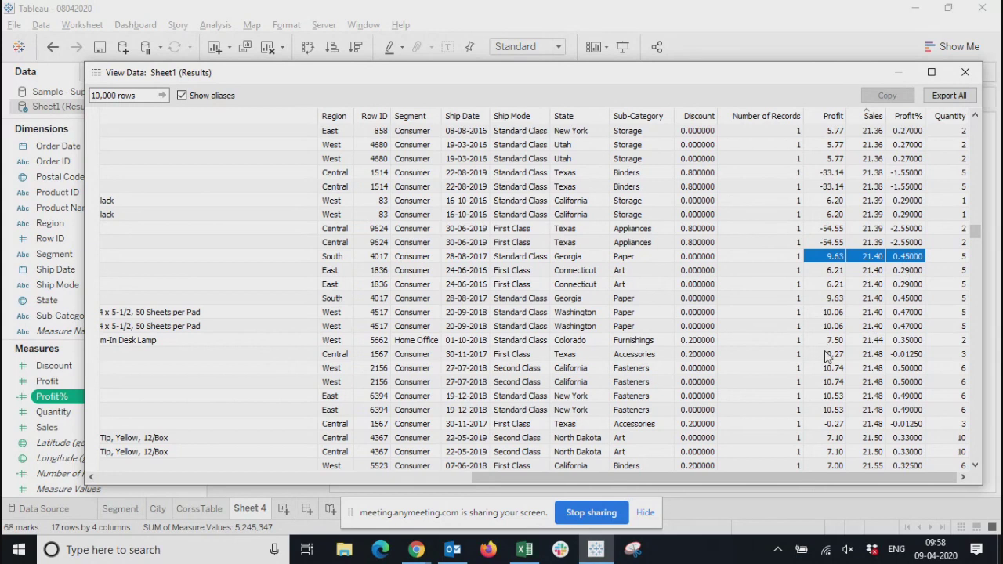
pyautogui.moveTo(831, 345); pyautogui.dragTo(904, 349)
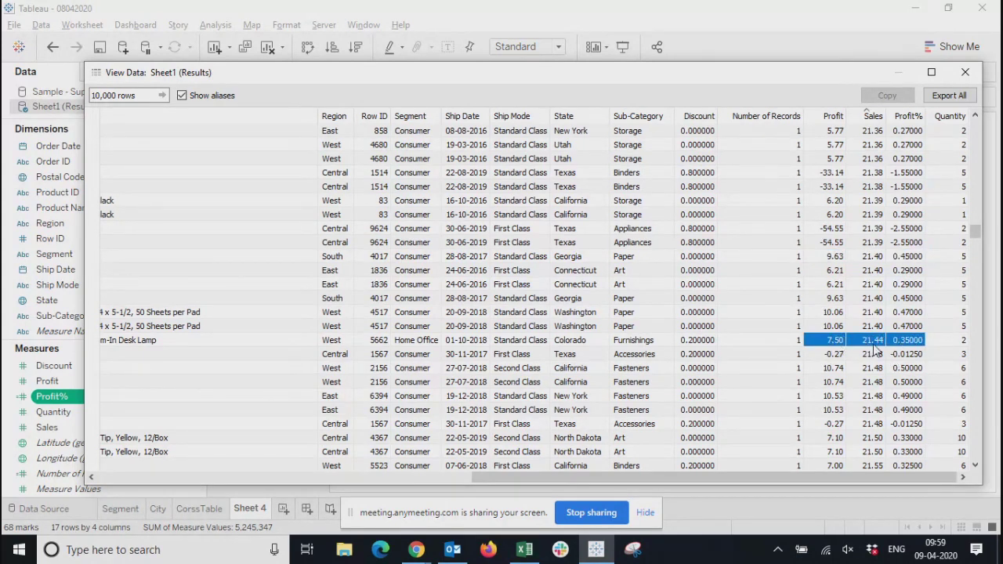
pyautogui.click(908, 349)
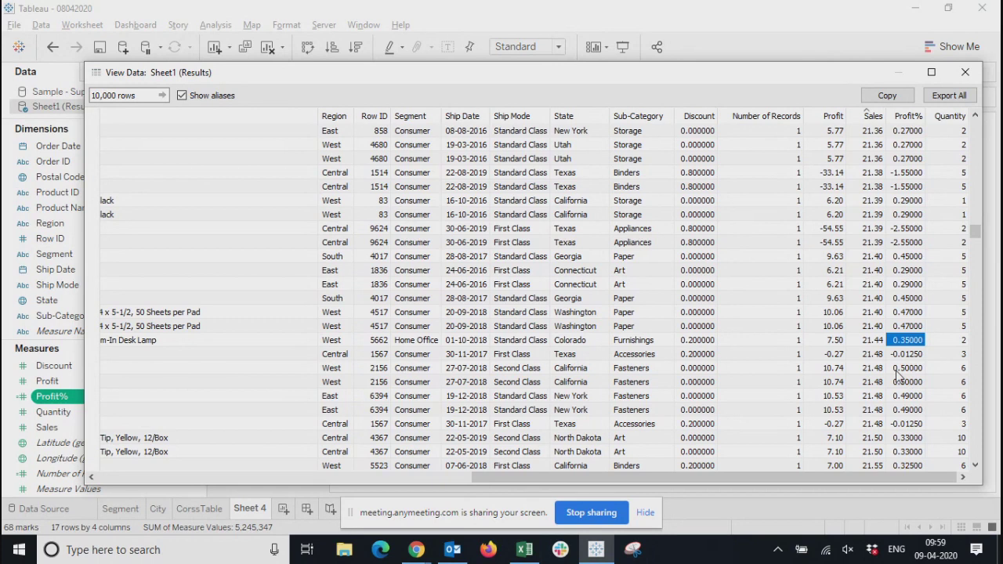
pyautogui.scroll(8, 900, 368)
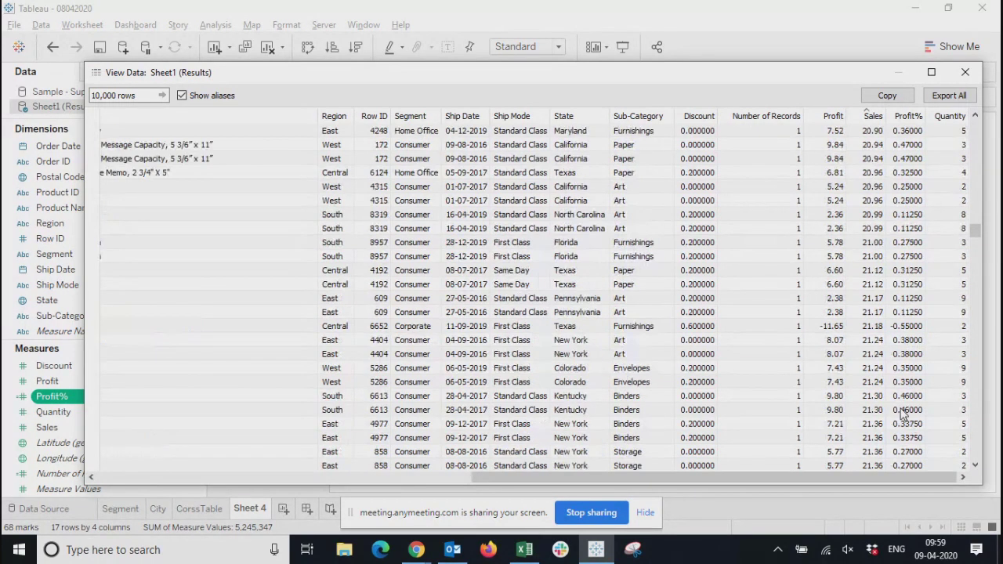
# Sort the records by Profit% and export all rows to the file Sheet1 (Results).csv
pyautogui.click(909, 116)
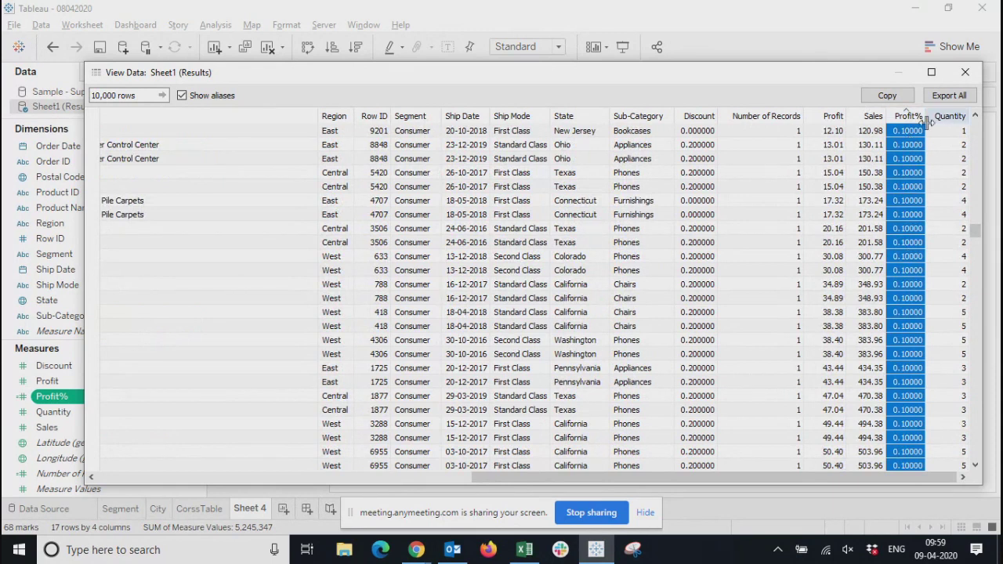
pyautogui.click(948, 95)
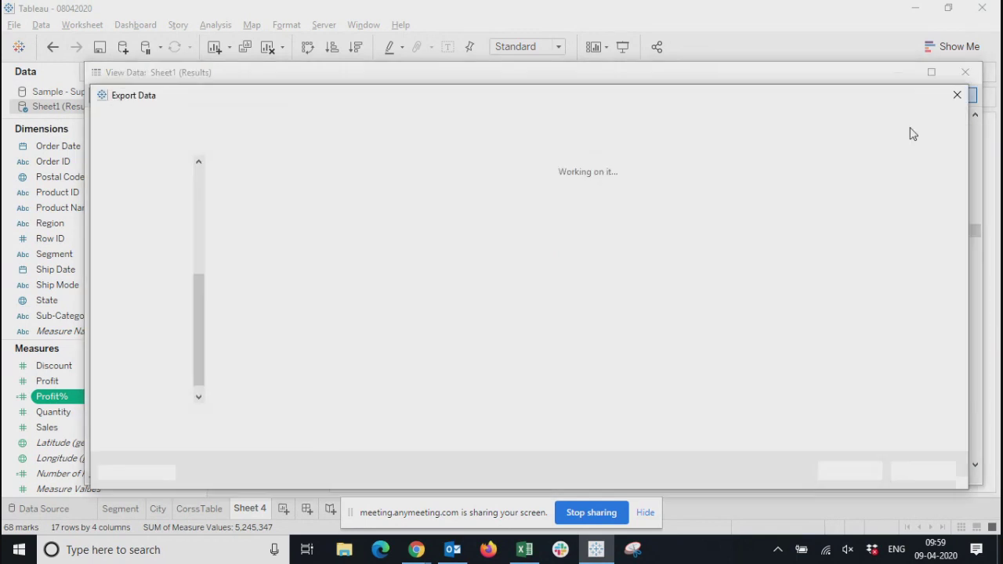
pyautogui.click(850, 471)
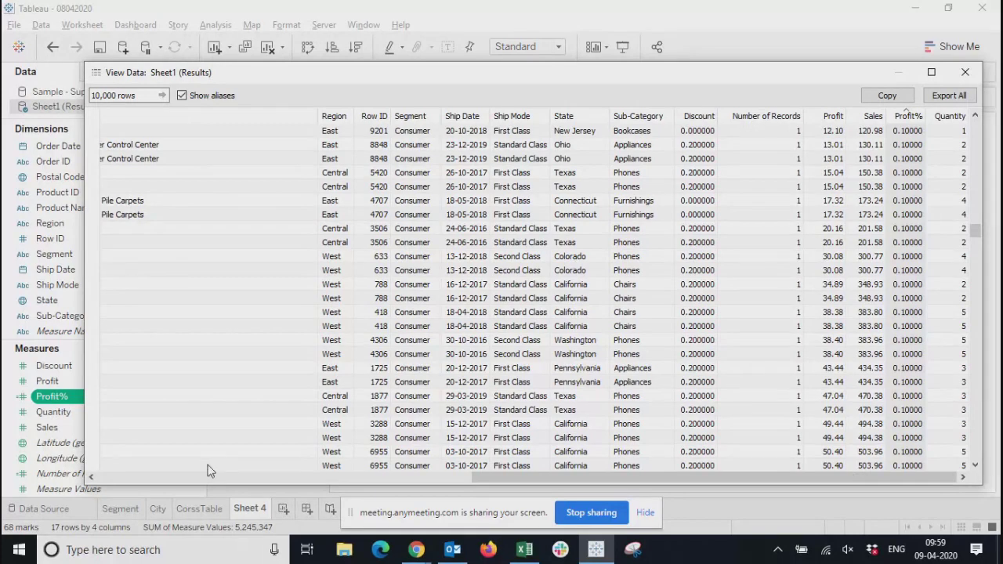
# Switch to File Explorer, list the Desktop folder in Details view sorted by date modified, and open Sheet1 (Results).csv in Excel
pyautogui.click(342, 551)
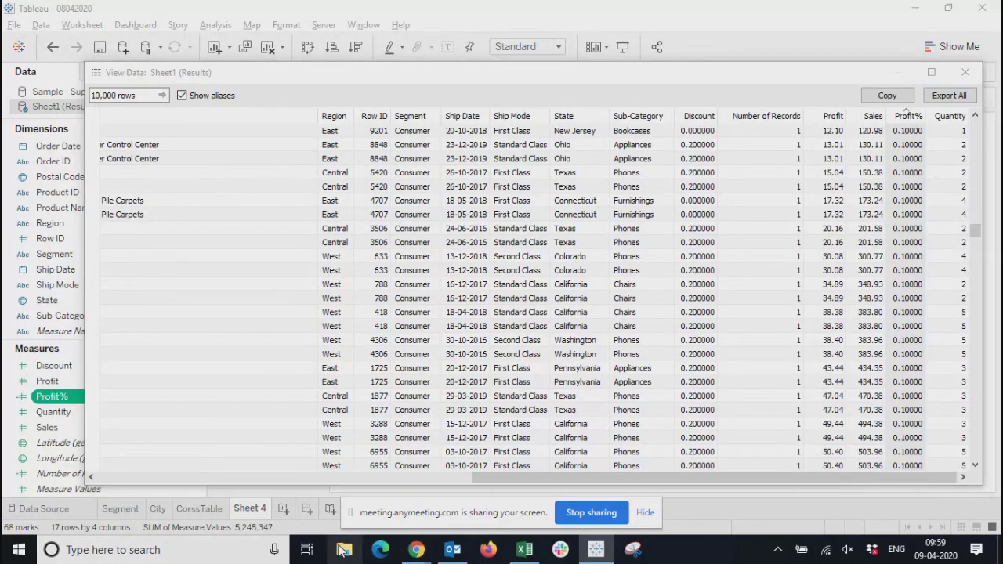
pyautogui.doubleClick(729, 188)
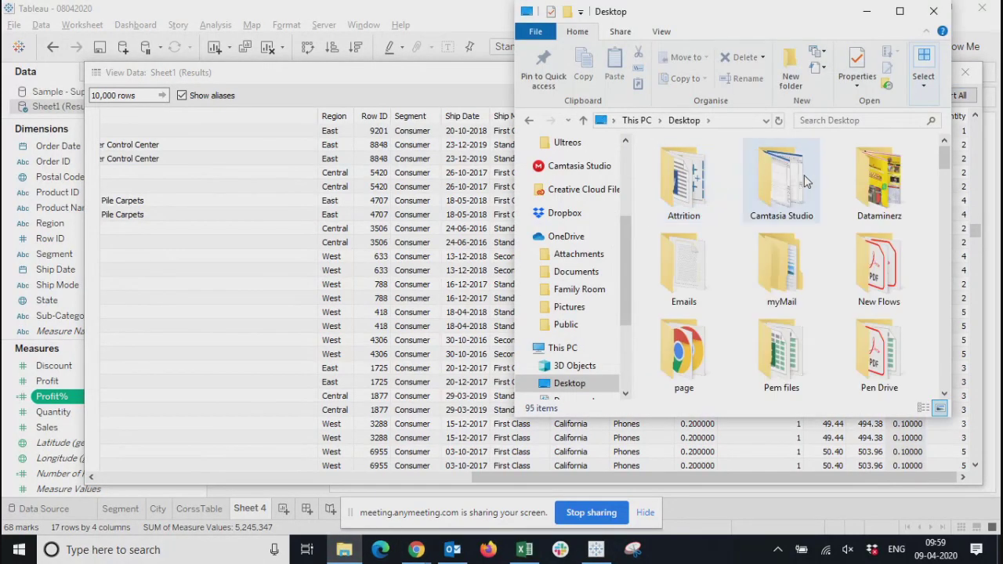
pyautogui.doubleClick(814, 20)
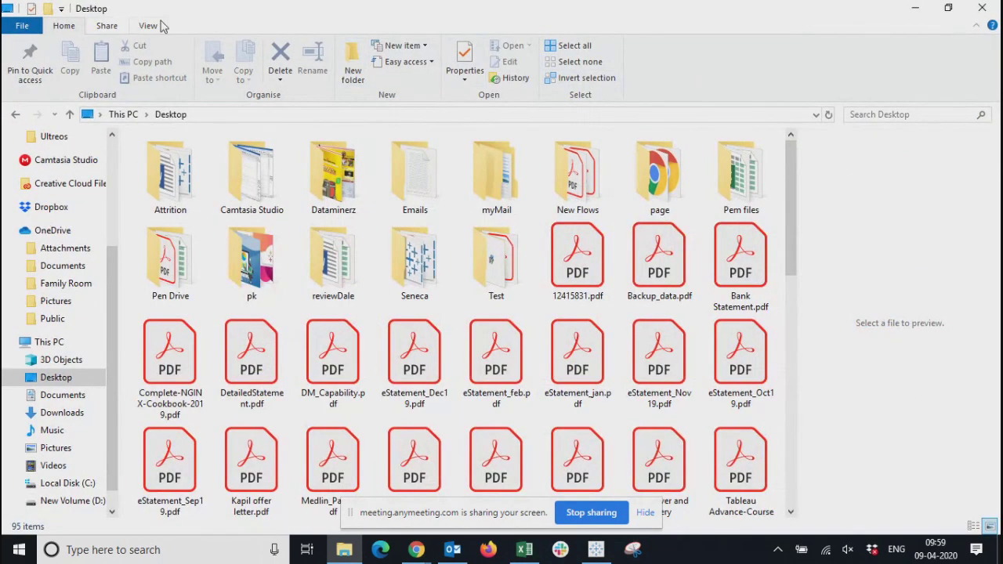
pyautogui.click(143, 26)
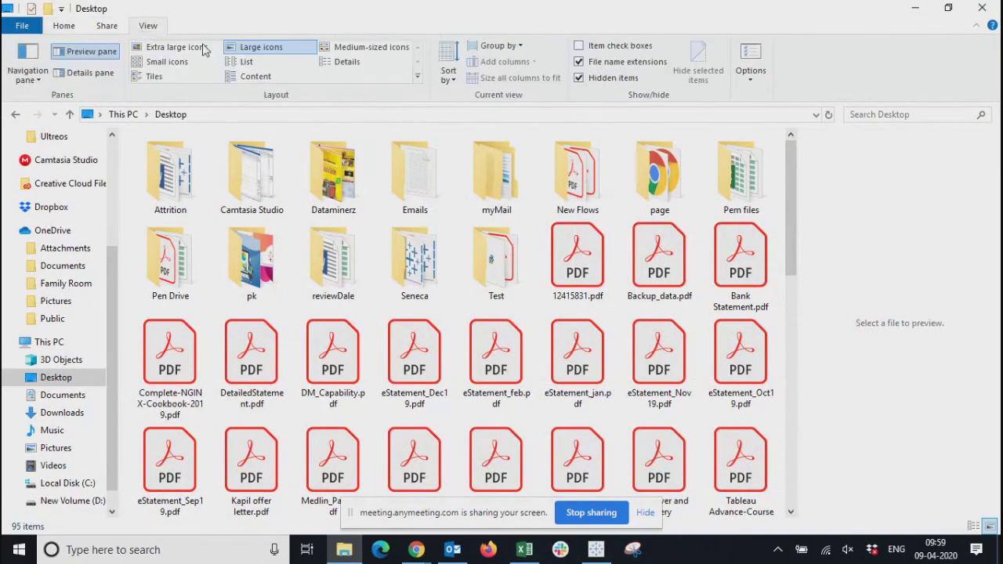
pyautogui.click(348, 63)
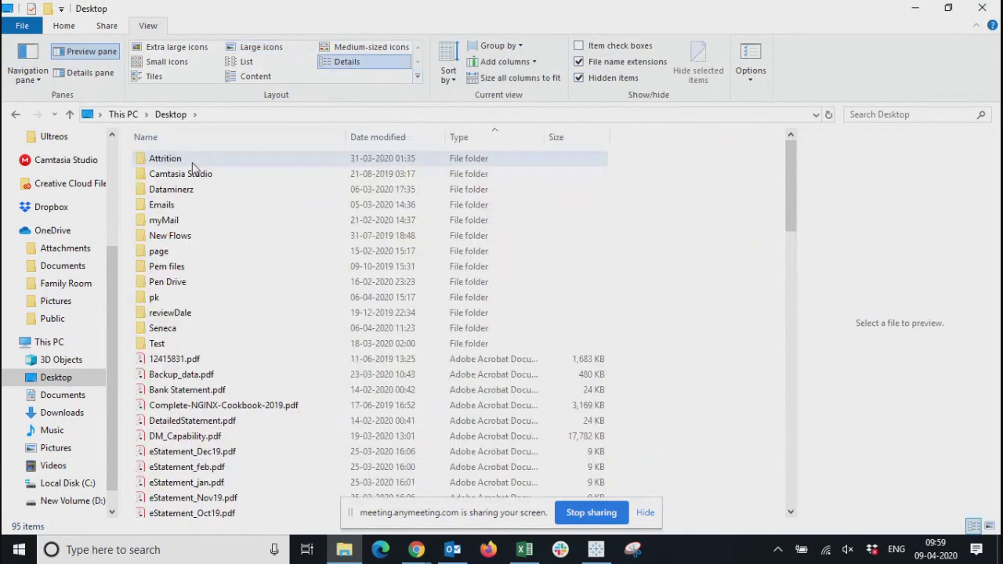
pyautogui.click(457, 139)
pyautogui.click(395, 138)
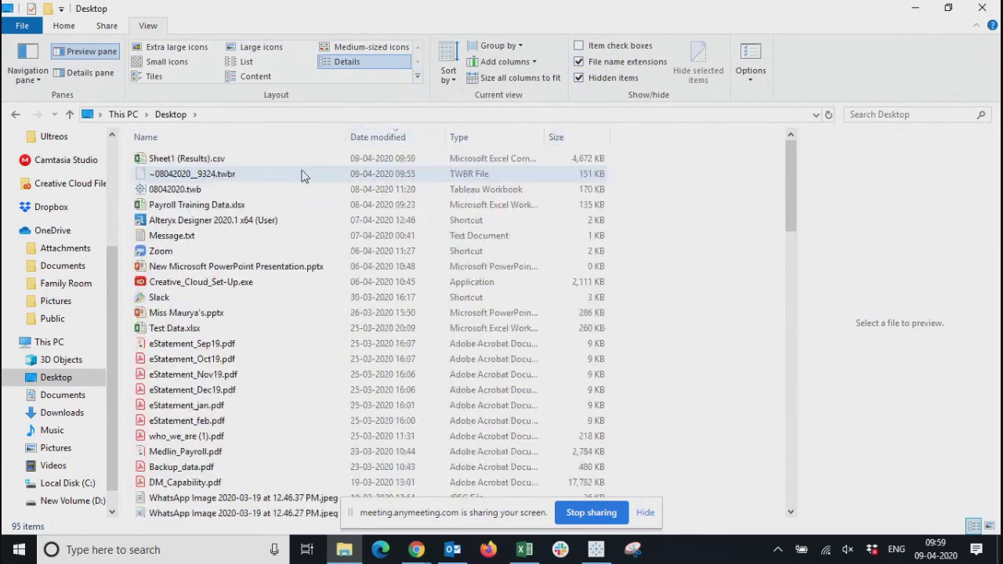
pyautogui.doubleClick(205, 160)
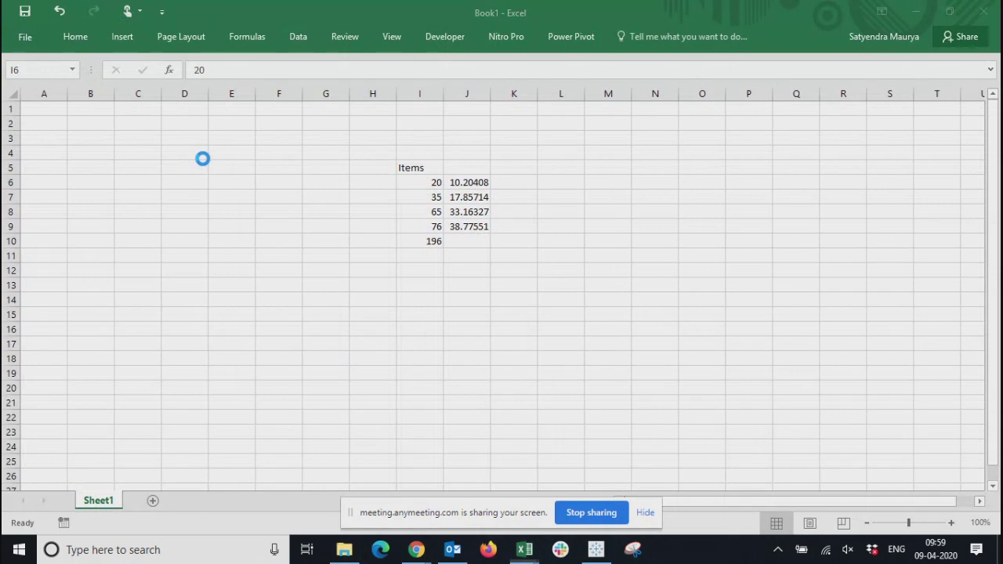
# Fit all column widths to their contents and create a PivotTable from the full data range on a new worksheet
pyautogui.hotkey('ctrl', 'a')
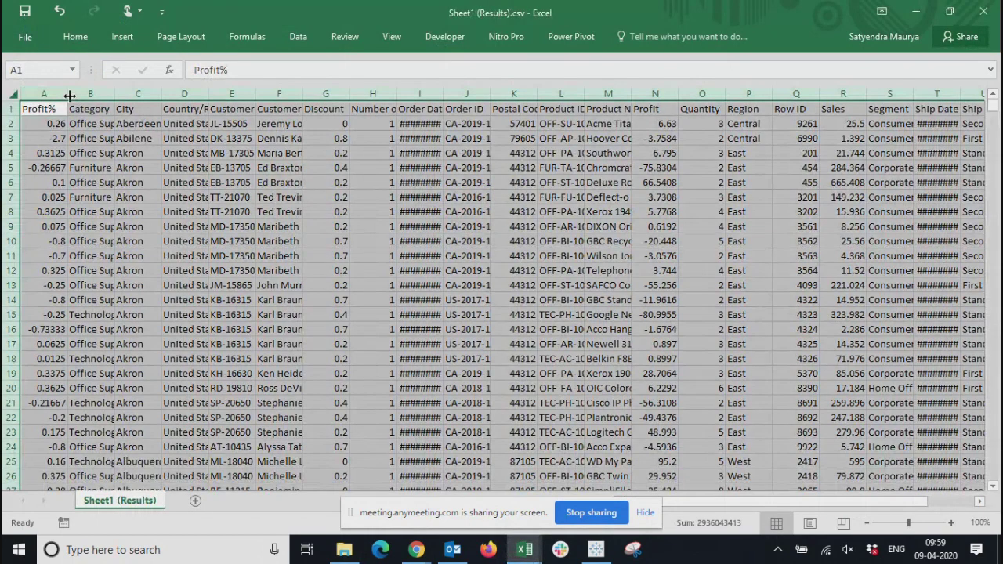
pyautogui.doubleClick(70, 95)
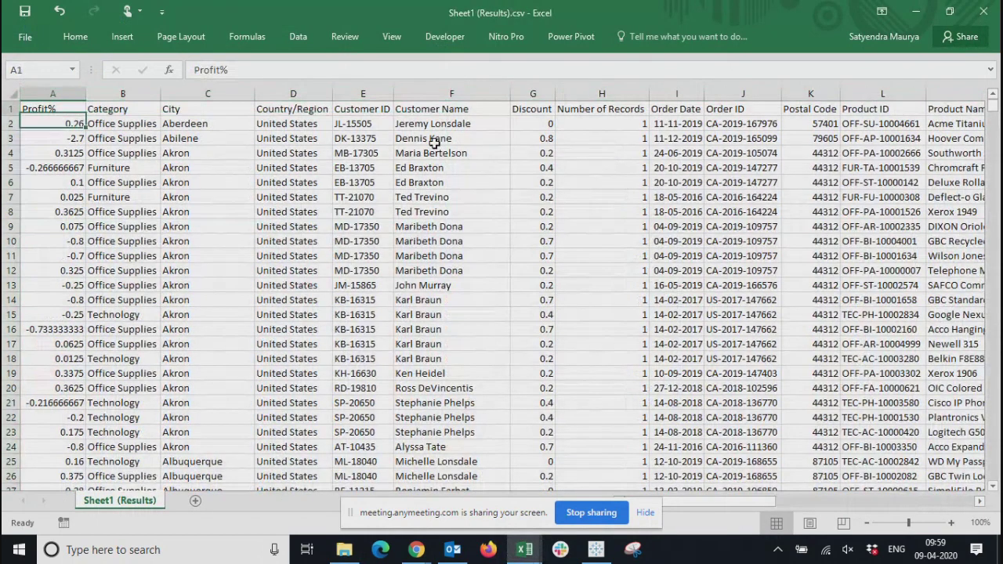
pyautogui.hotkey('ctrl', 'shift', 'Right')
pyautogui.hotkey('ctrl', 'shift', 'Down')
pyautogui.hotkey('alt', 'd')
pyautogui.press('p')
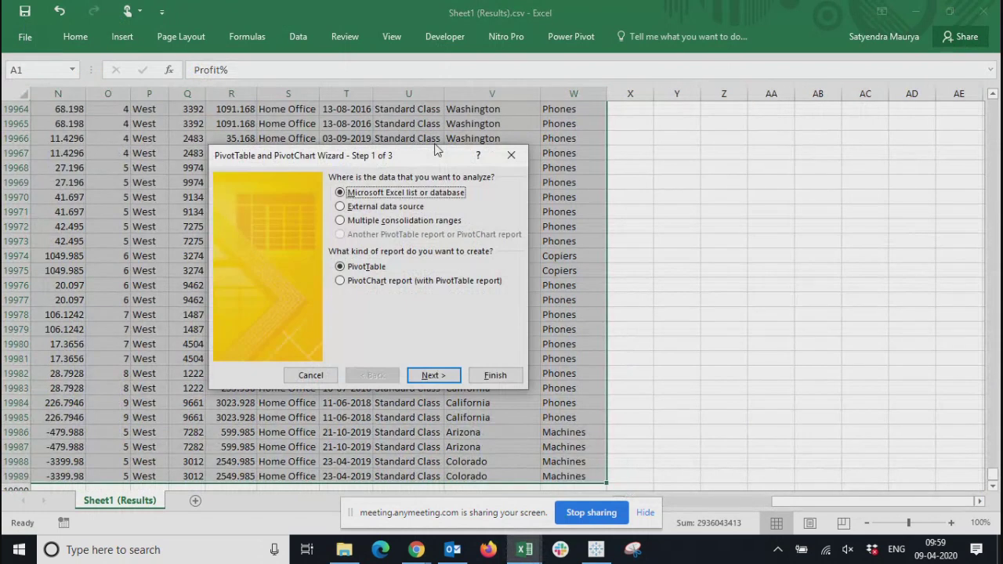
pyautogui.press('Return')
pyautogui.press('Return')
pyautogui.press('Return')
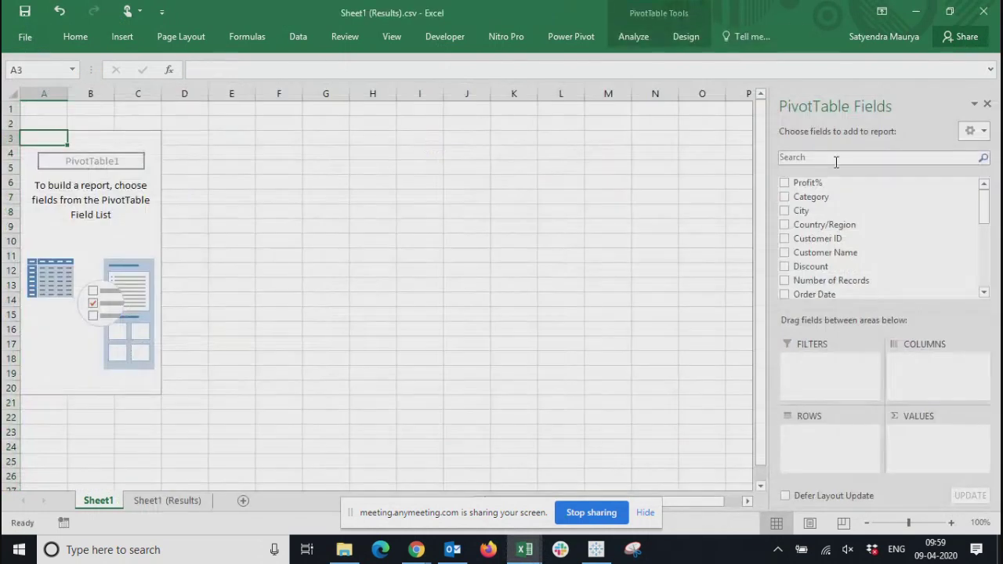
# Add Profit, Sales and Profit% as summed values to the PivotTable
pyautogui.moveTo(987, 221); pyautogui.dragTo(987, 253)
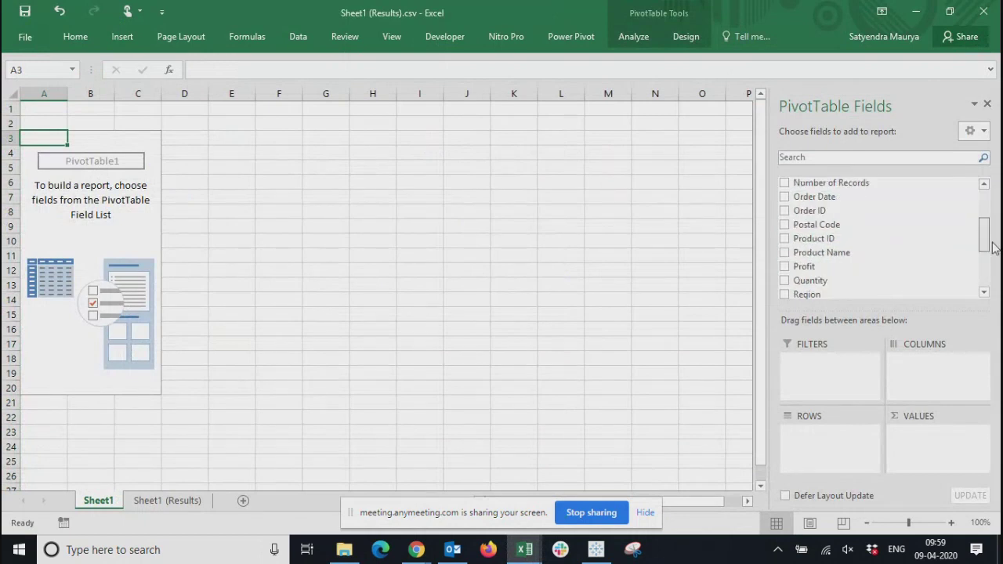
pyautogui.click(785, 264)
pyautogui.moveTo(989, 236); pyautogui.dragTo(990, 250)
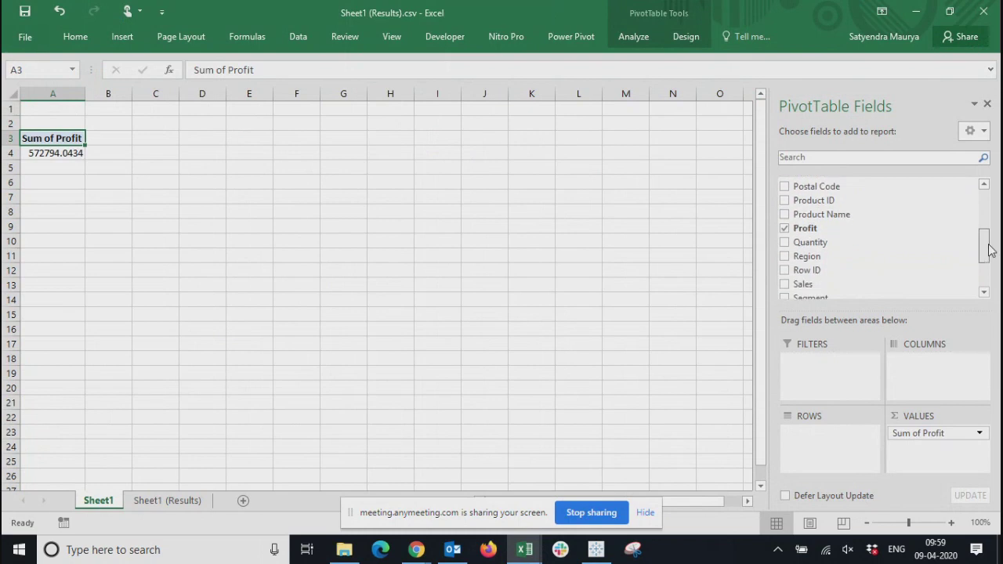
pyautogui.click(784, 284)
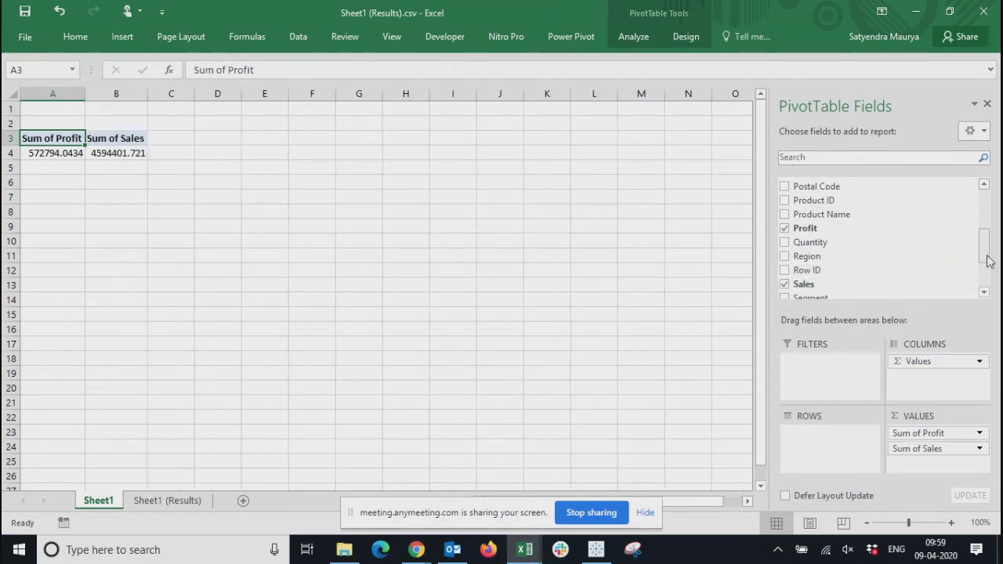
pyautogui.moveTo(986, 247); pyautogui.dragTo(986, 227)
pyautogui.moveTo(986, 221); pyautogui.dragTo(987, 202)
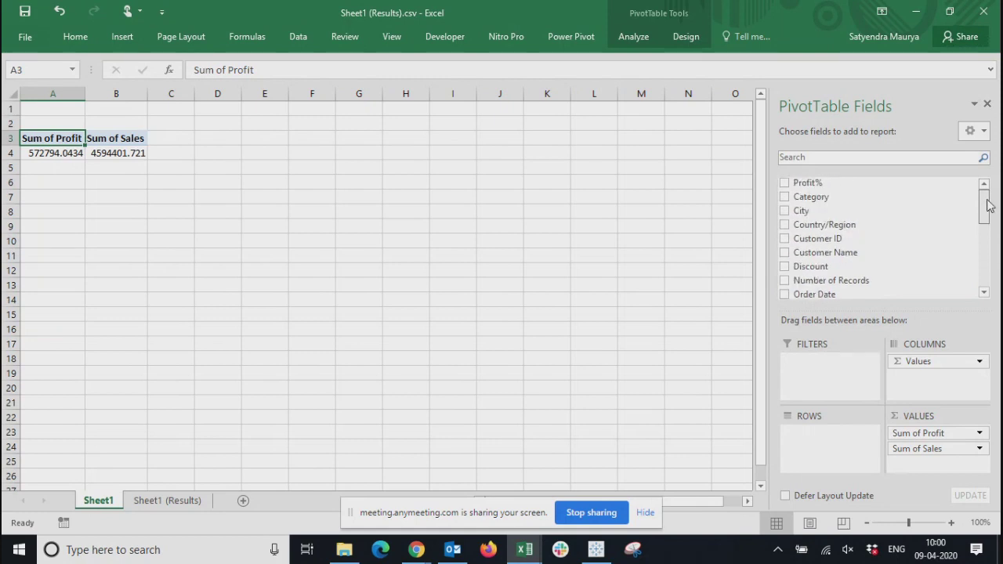
pyautogui.click(785, 184)
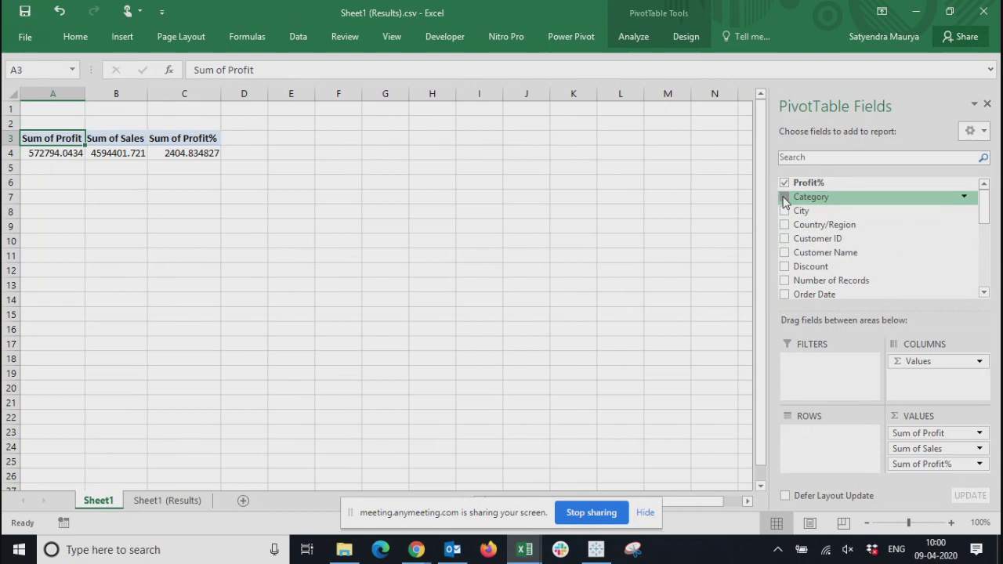
# Add Category and Sub-Category as row fields of the PivotTable and go through its Profit% sums
pyautogui.click(784, 198)
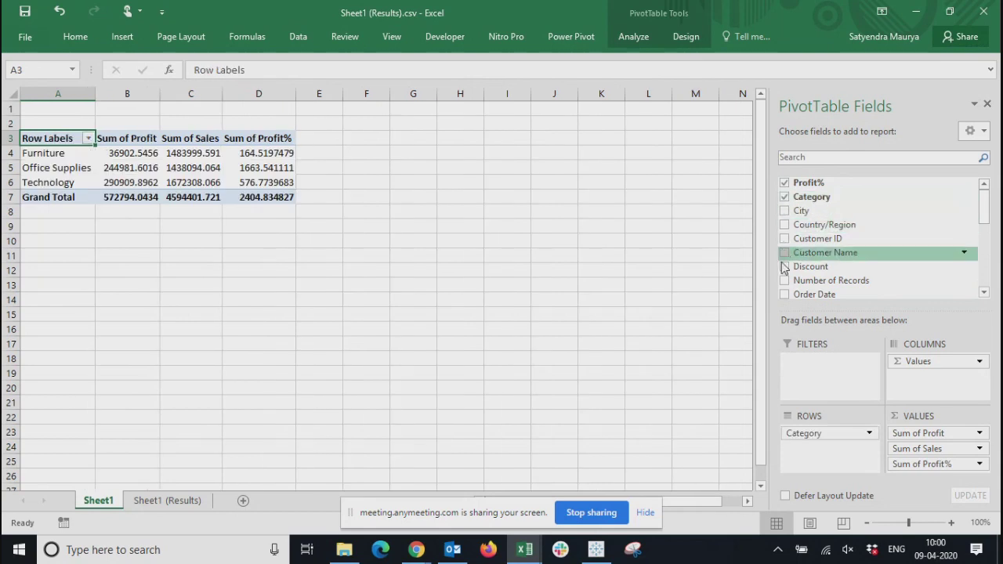
pyautogui.moveTo(989, 208); pyautogui.dragTo(986, 271)
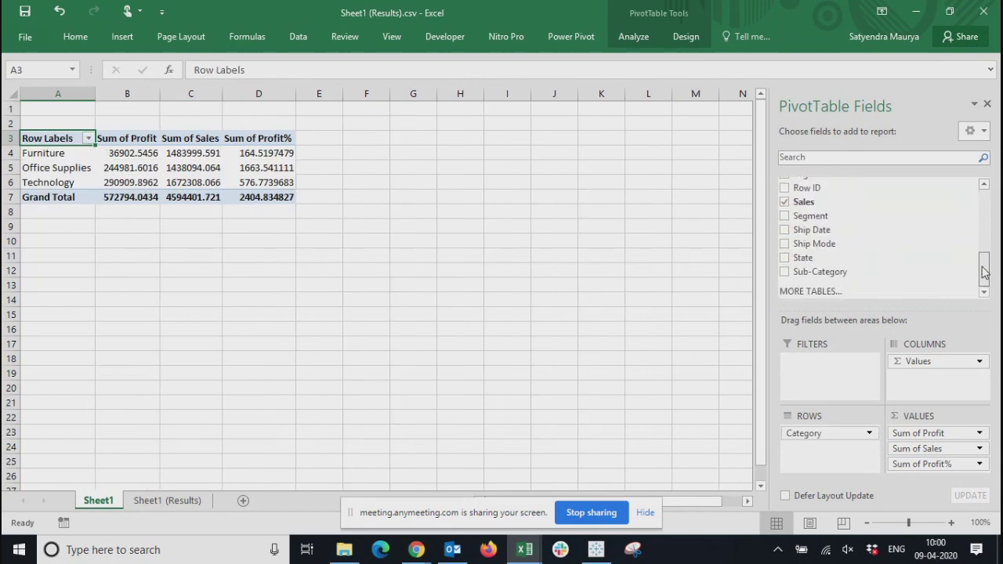
pyautogui.click(785, 271)
pyautogui.click(510, 246)
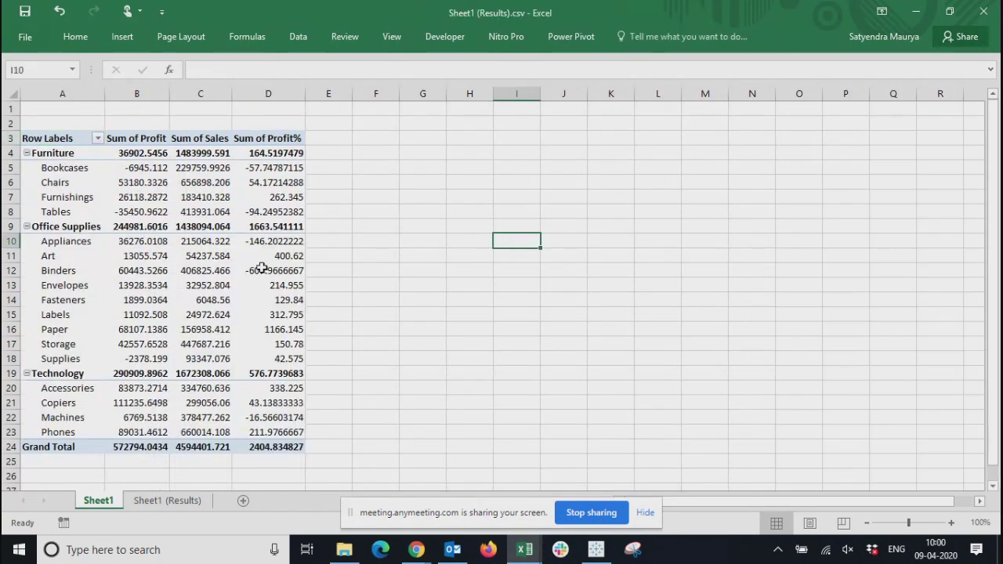
pyautogui.click(269, 166)
pyautogui.press('Down')
pyautogui.press('Down')
pyautogui.press('Down')
pyautogui.press('Down')
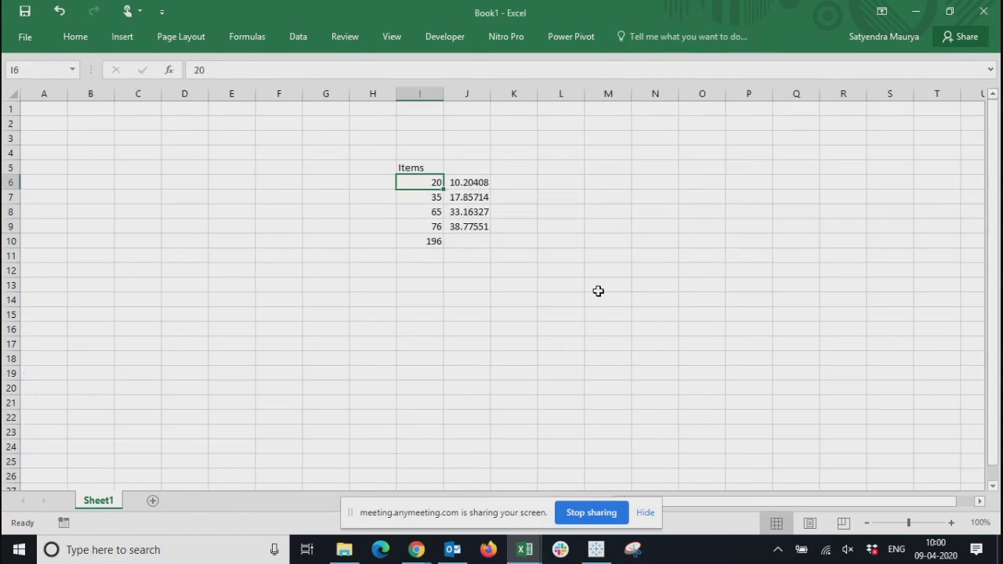
# Switch to Tableau, close the Sheet1 (Results) data view, and compare the crosstab on Sheet 4 with the Excel PivotTable
pyautogui.hotkey('alt', 'Tab')
pyautogui.hotkey('alt', 'Tab')
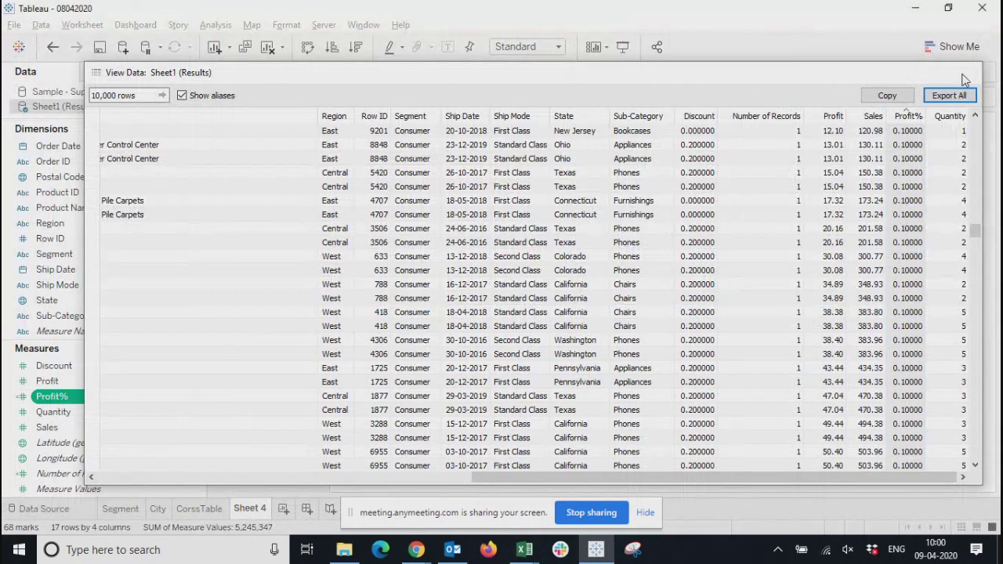
pyautogui.click(966, 73)
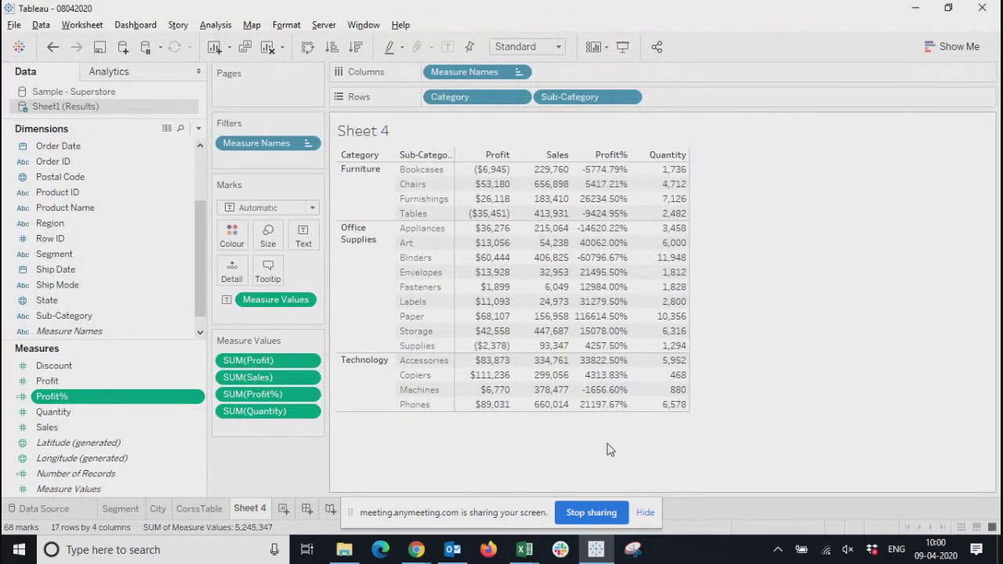
pyautogui.hotkey('alt', 'Tab')
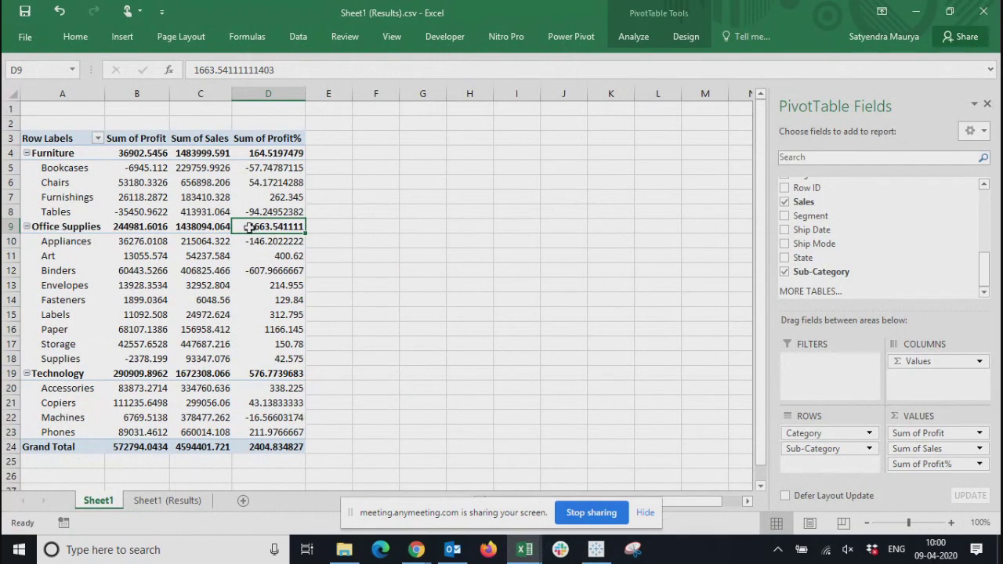
pyautogui.hotkey('alt', 'Tab')
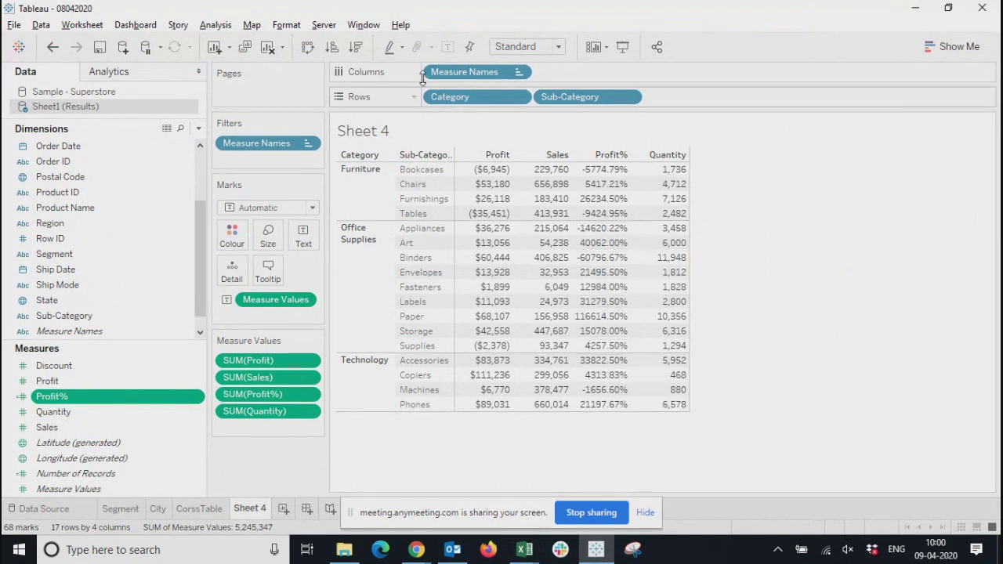
# Show column grand totals and add all subtotals to the Sheet 4 crosstab
pyautogui.click(278, 26)
pyautogui.moveTo(215, 25)
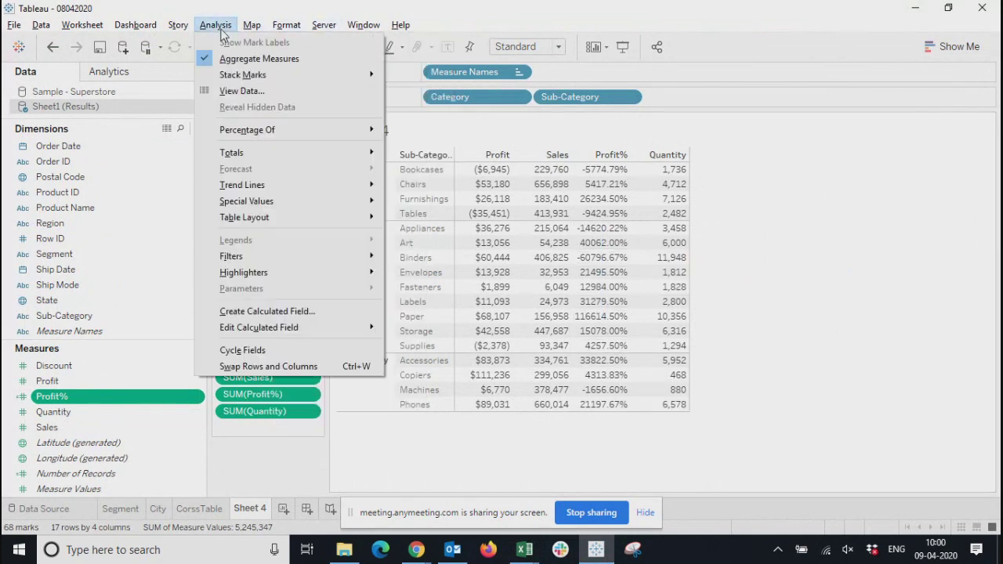
pyautogui.moveTo(251, 153)
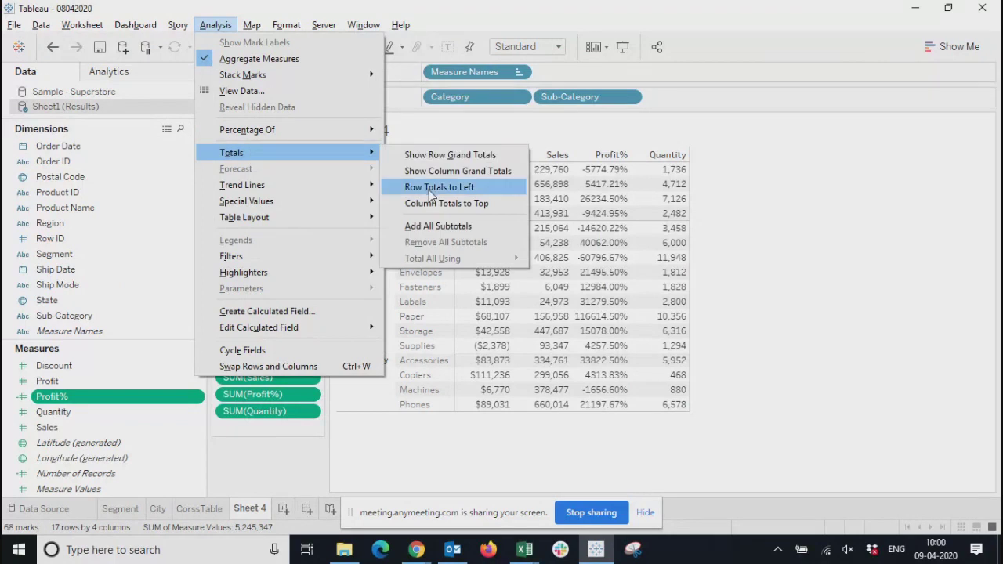
pyautogui.click(439, 170)
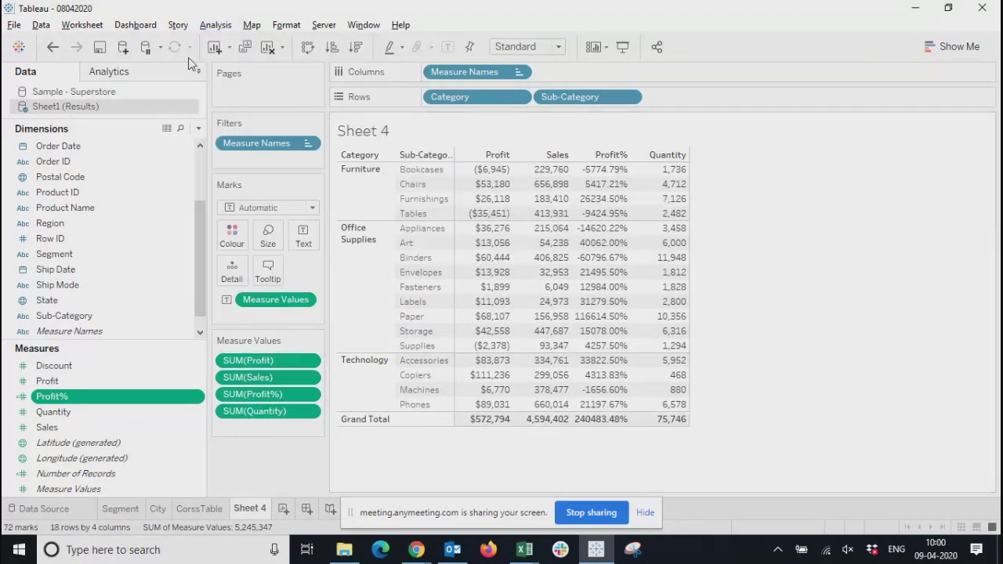
pyautogui.click(213, 26)
pyautogui.moveTo(250, 156)
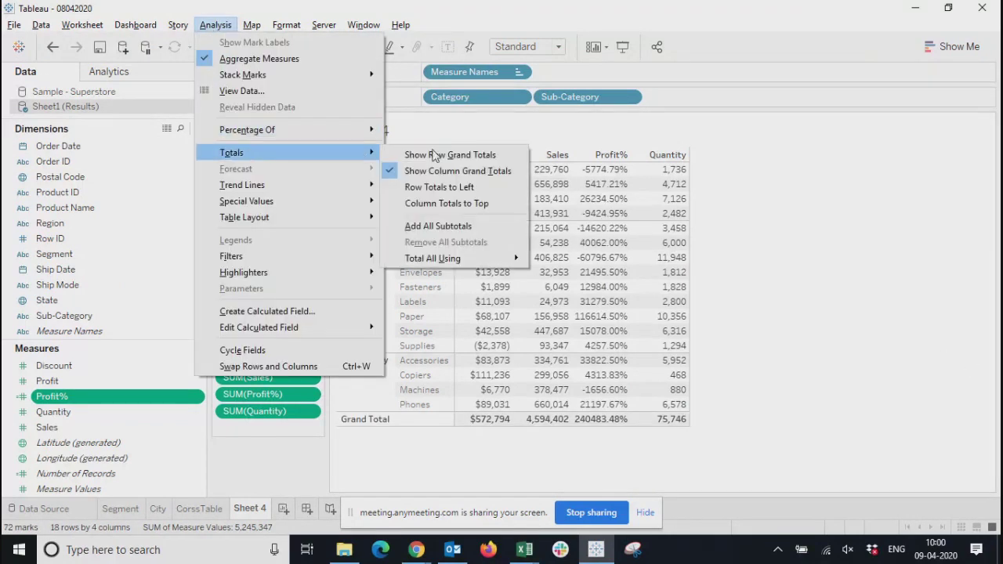
pyautogui.click(439, 226)
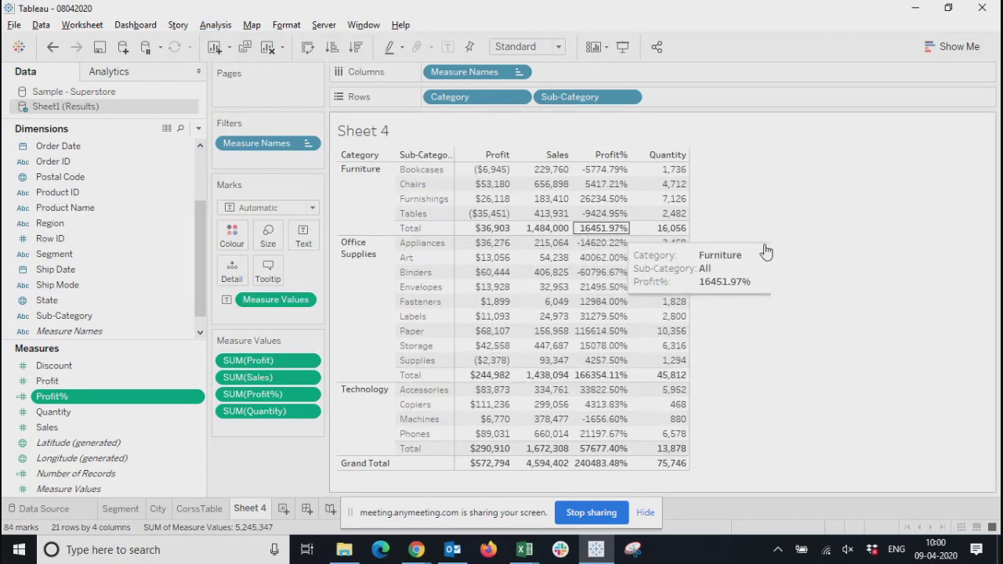
# Compare the Furniture Profit% total in the Excel PivotTable with the Furniture subtotal in Tableau
pyautogui.hotkey('alt', 'Tab')
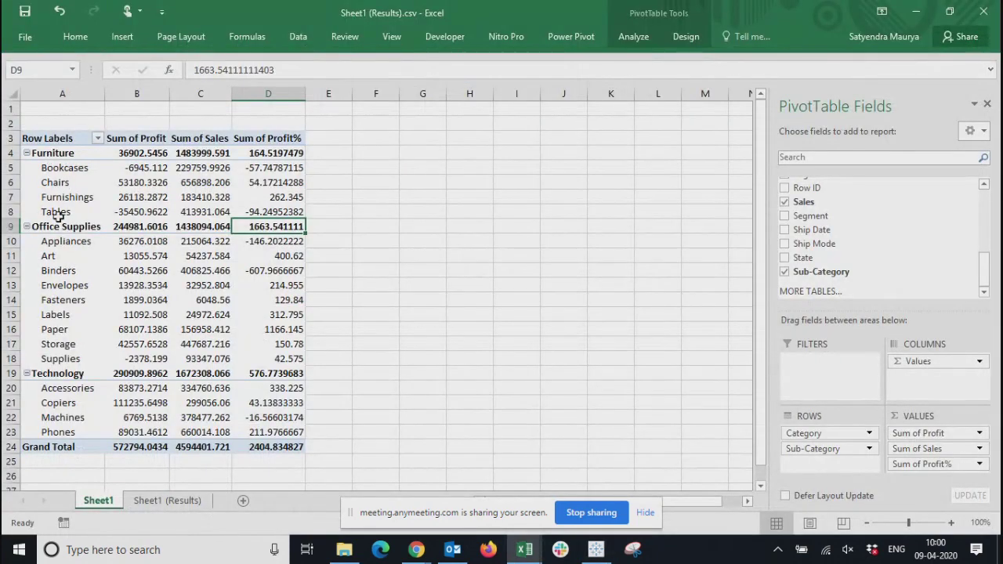
pyautogui.click(261, 156)
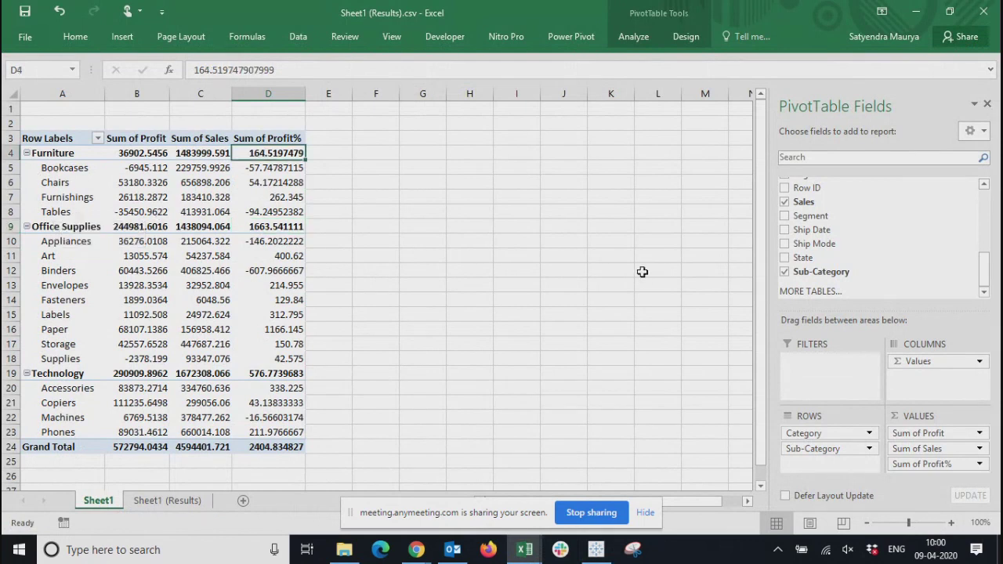
pyautogui.hotkey('alt', 'Tab')
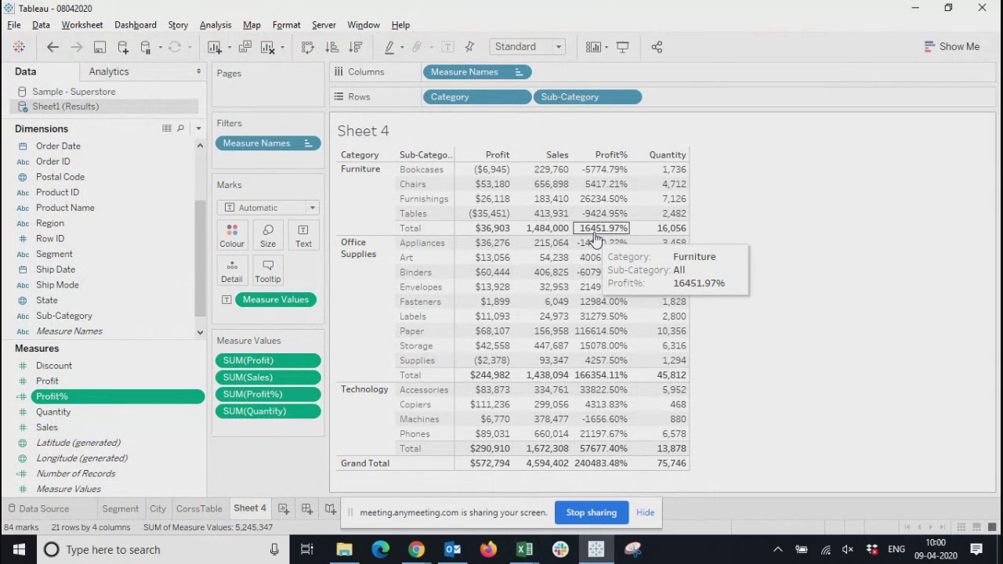
pyautogui.hotkey('alt', 'Tab')
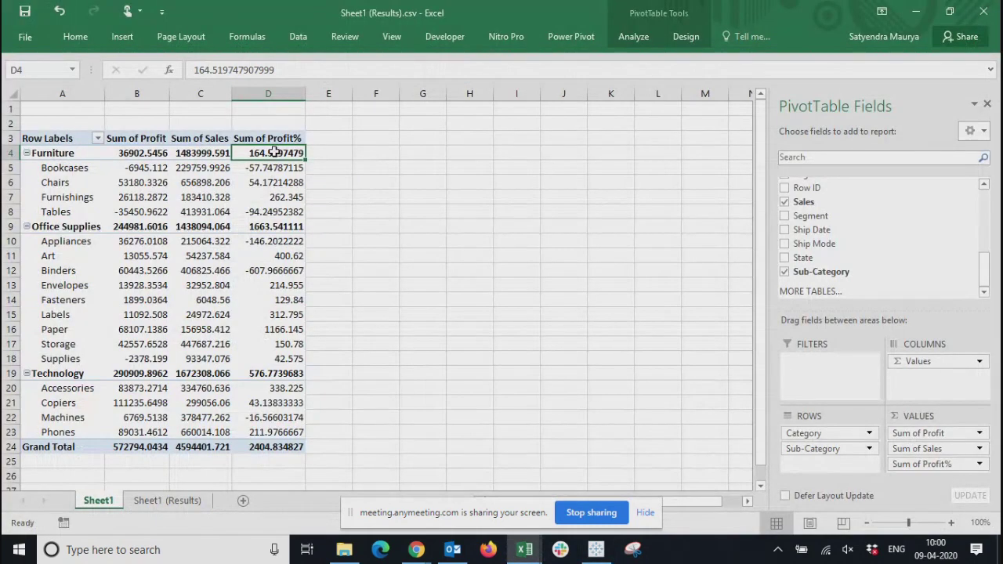
pyautogui.hotkey('alt', 'Tab')
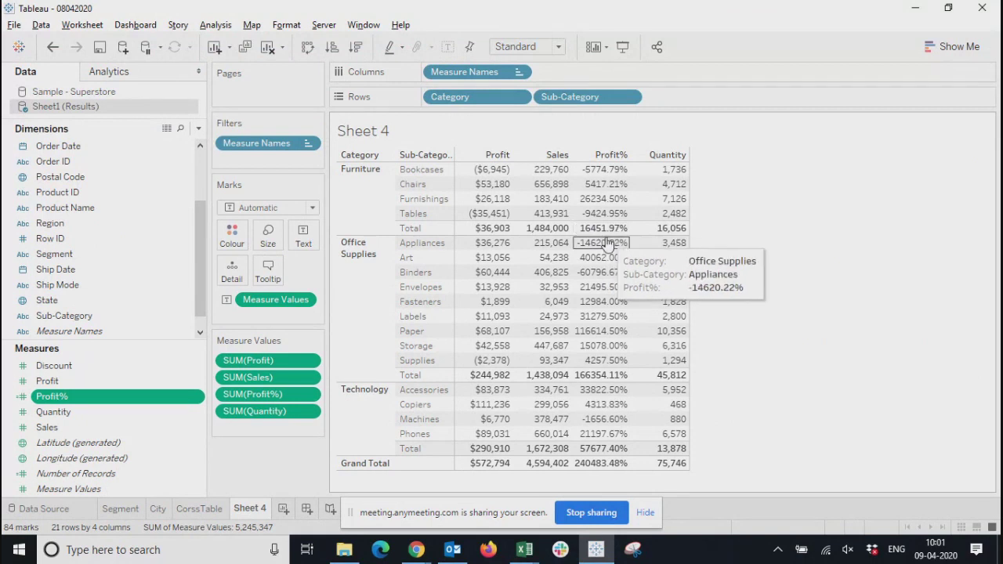
# Compare the Office Supplies Profit% total in the Excel PivotTable with its subtotal in Tableau
pyautogui.hotkey('alt', 'Tab')
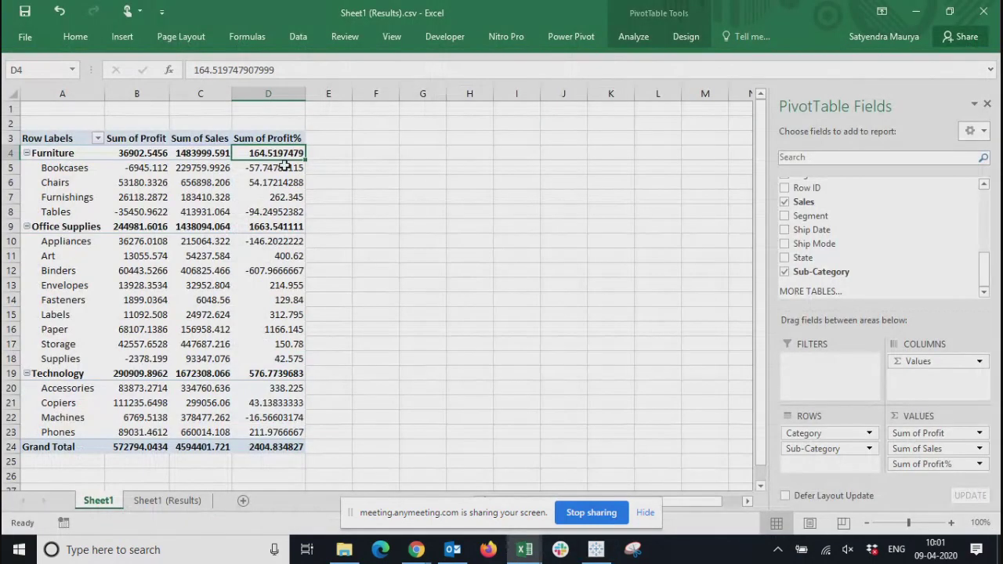
pyautogui.click(263, 229)
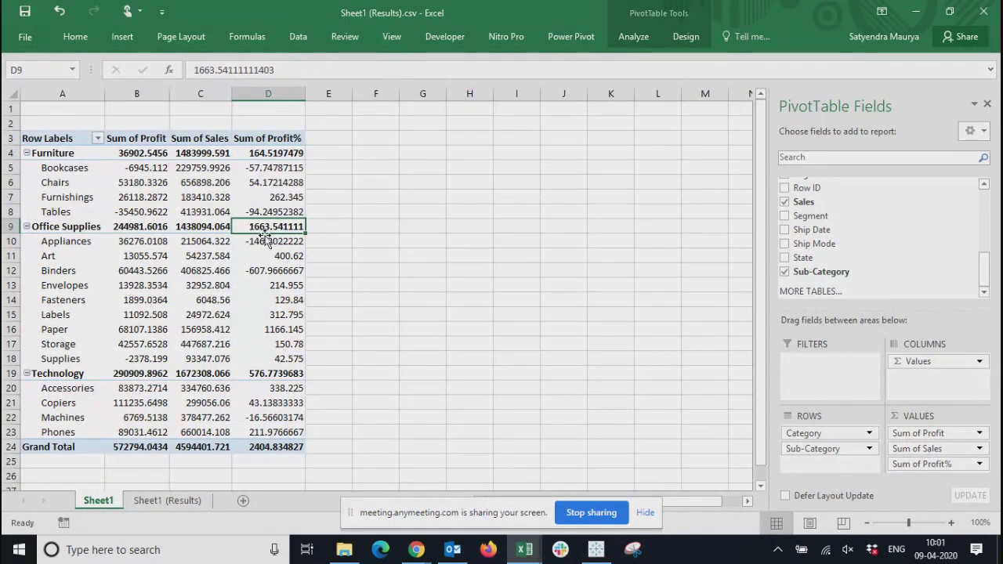
pyautogui.hotkey('alt', 'Tab')
pyautogui.click(600, 375)
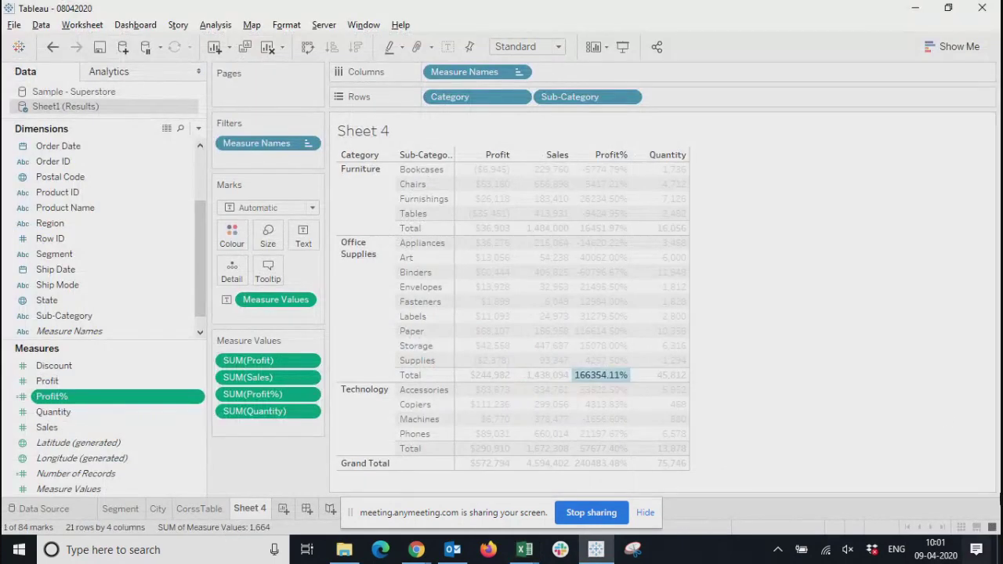
# Compare the Technology Profit% total in the Excel PivotTable with its subtotal in Tableau, and clear the mark selection
pyautogui.hotkey('alt', 'Tab')
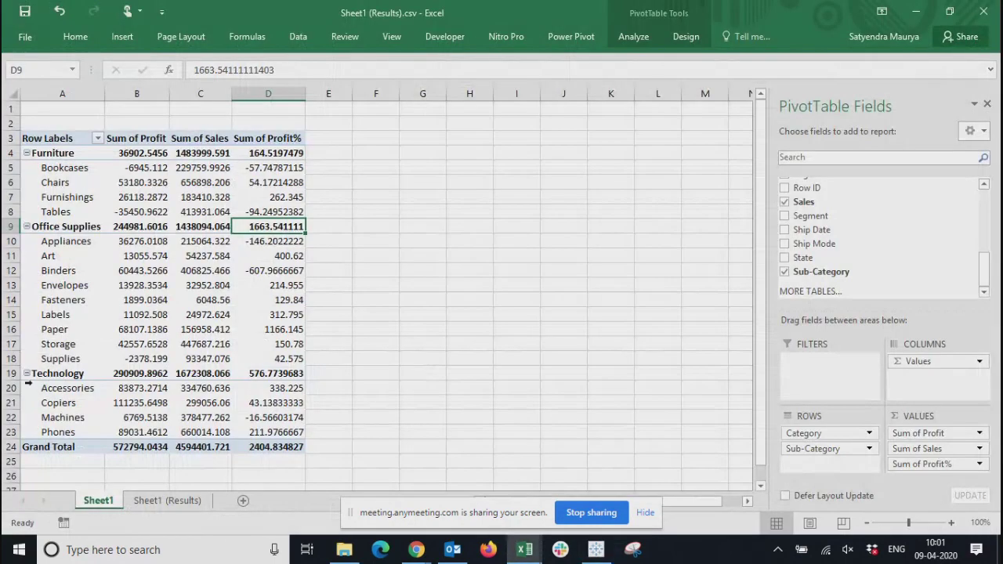
pyautogui.click(271, 375)
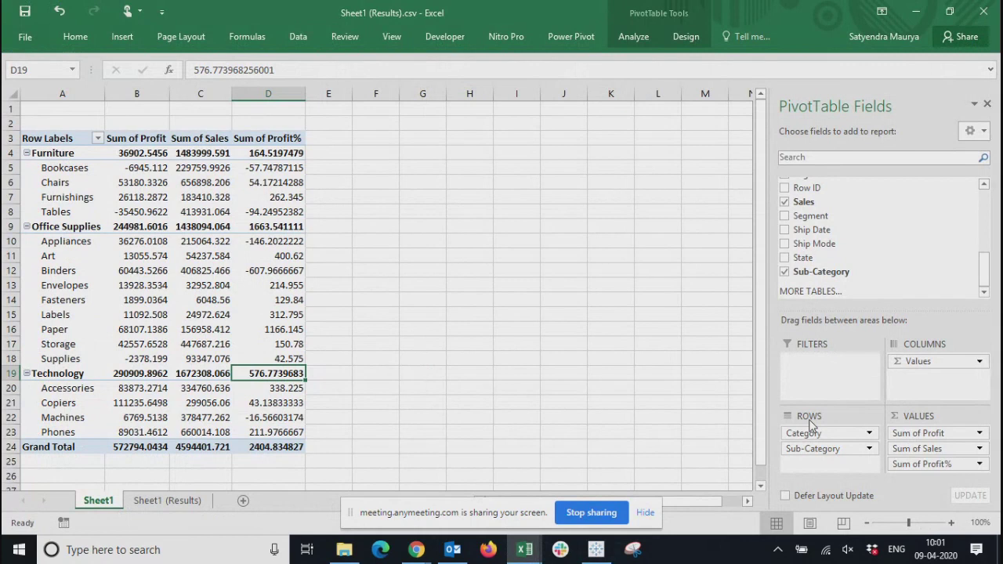
pyautogui.hotkey('alt', 'Tab')
pyautogui.click(603, 449)
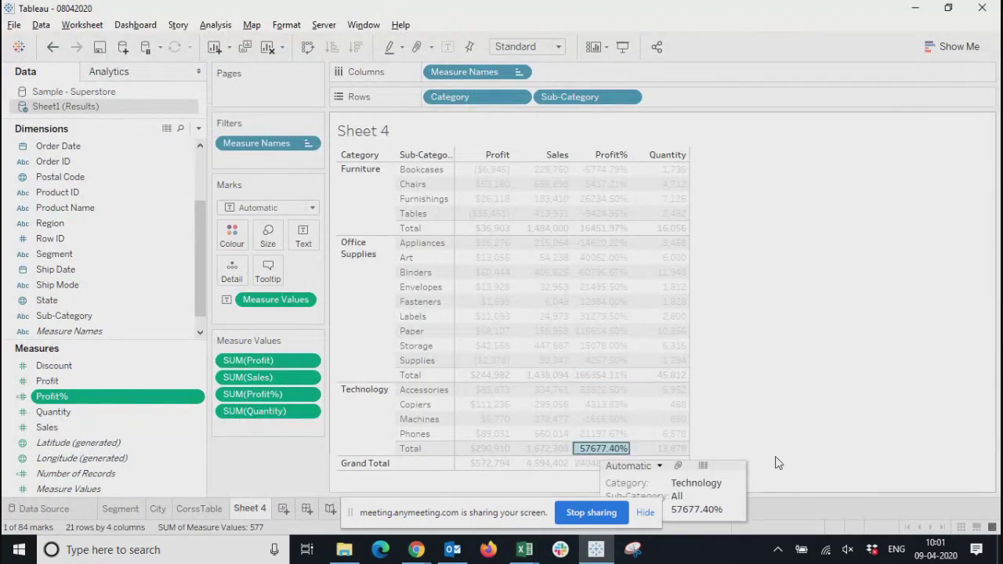
pyautogui.click(886, 394)
# Check the sum of the Office Supplies sub-category Profit% values in Excel cells D10:D18, and return to Tableau
pyautogui.hotkey('alt', 'Tab')
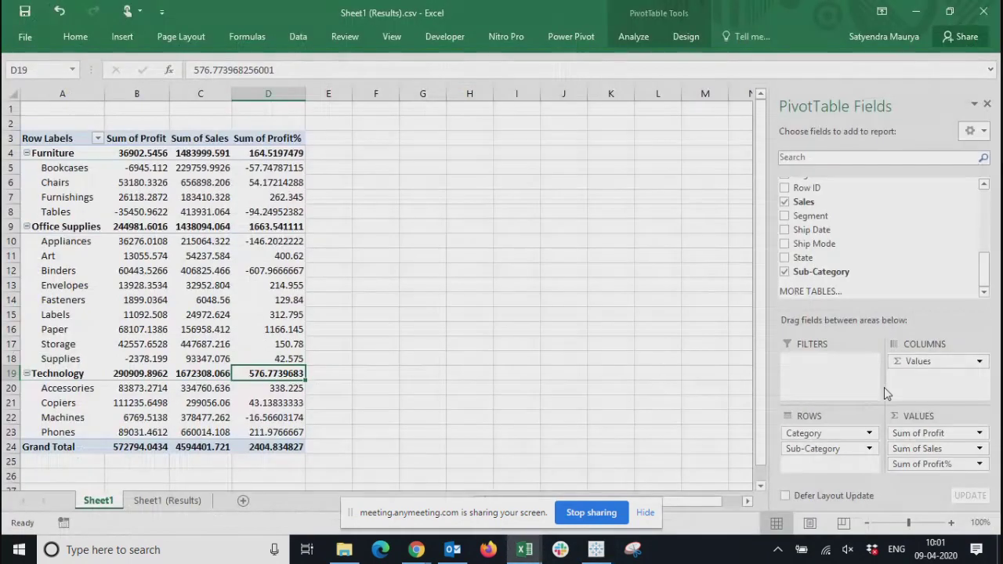
pyautogui.moveTo(264, 244); pyautogui.dragTo(275, 359)
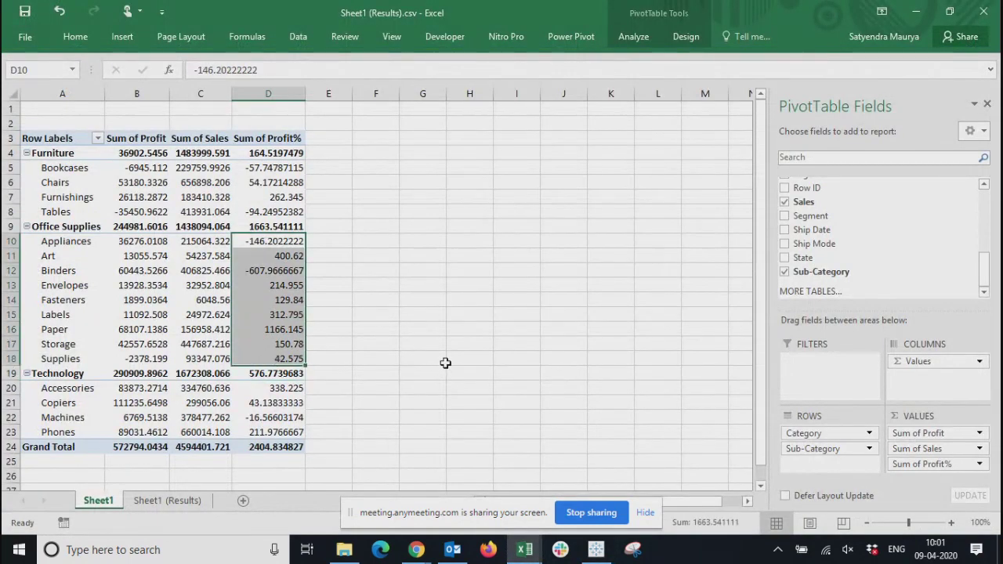
pyautogui.hotkey('alt', 'Tab')
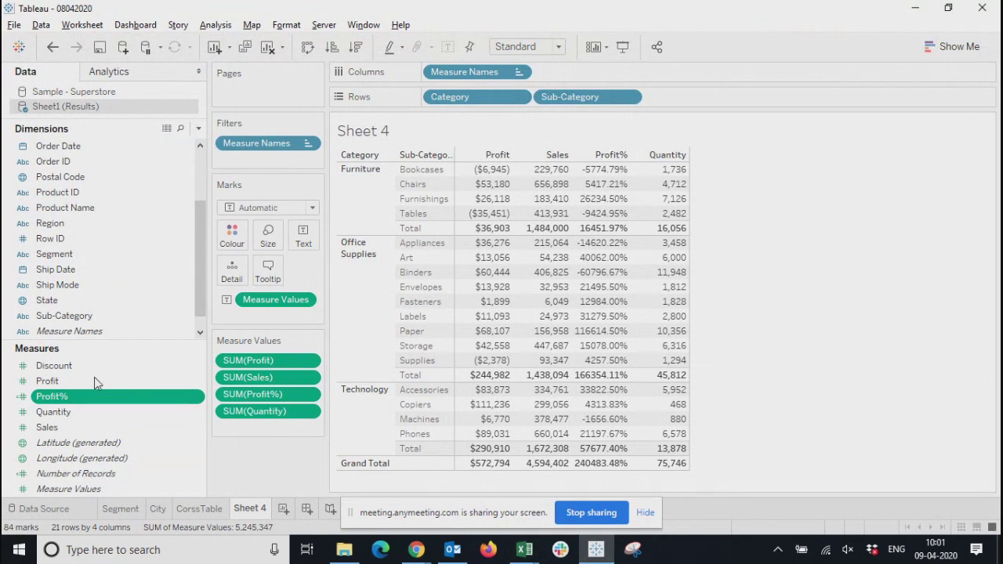
# Edit the Profit% calculated field to sum([Profit])/sum([Sales]) and apply the change
pyautogui.click(196, 401)
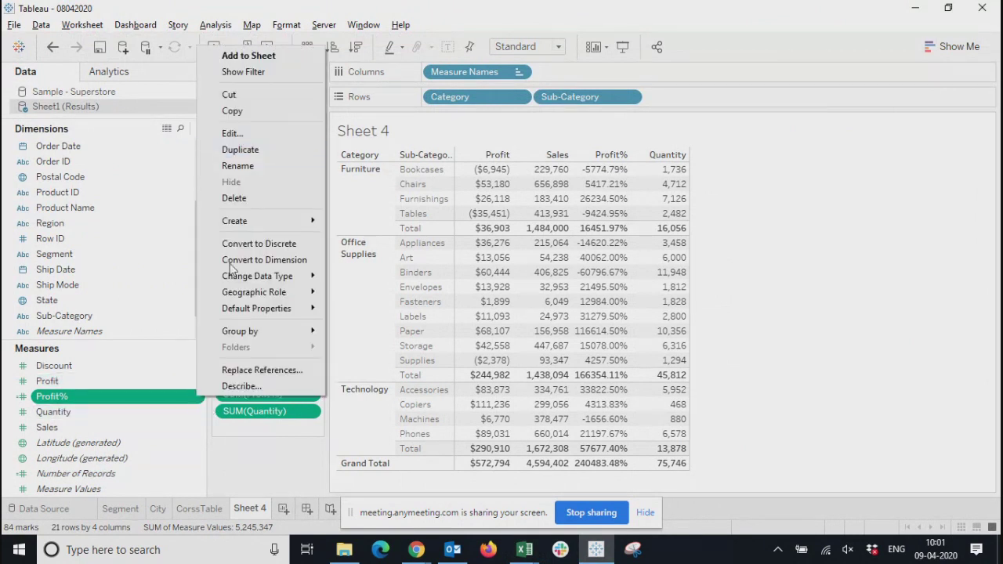
pyautogui.click(235, 132)
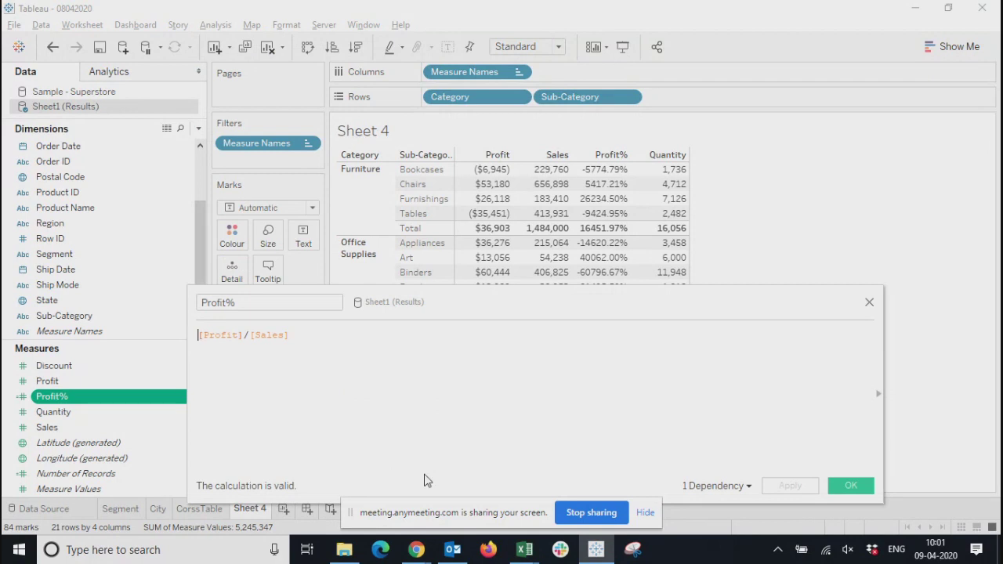
pyautogui.write('sum(')
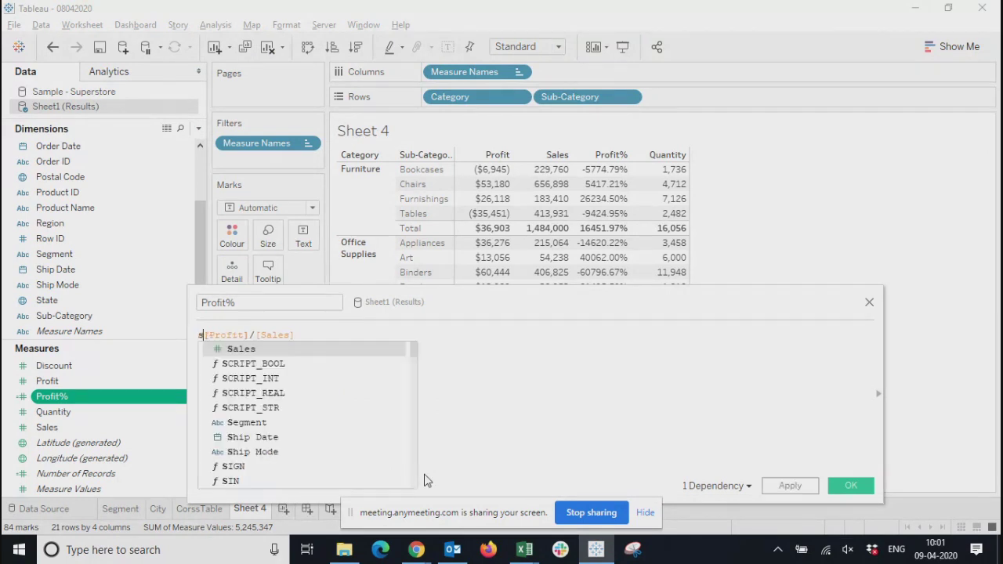
pyautogui.press('Right')
pyautogui.press('Right')
pyautogui.press('Right')
pyautogui.press('Right')
pyautogui.write(')/')
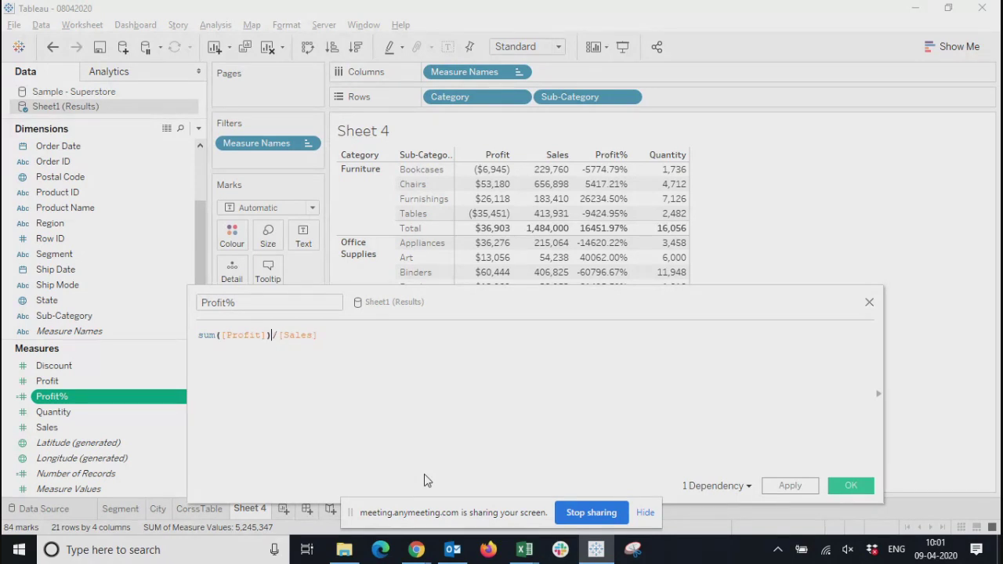
pyautogui.write('sum(')
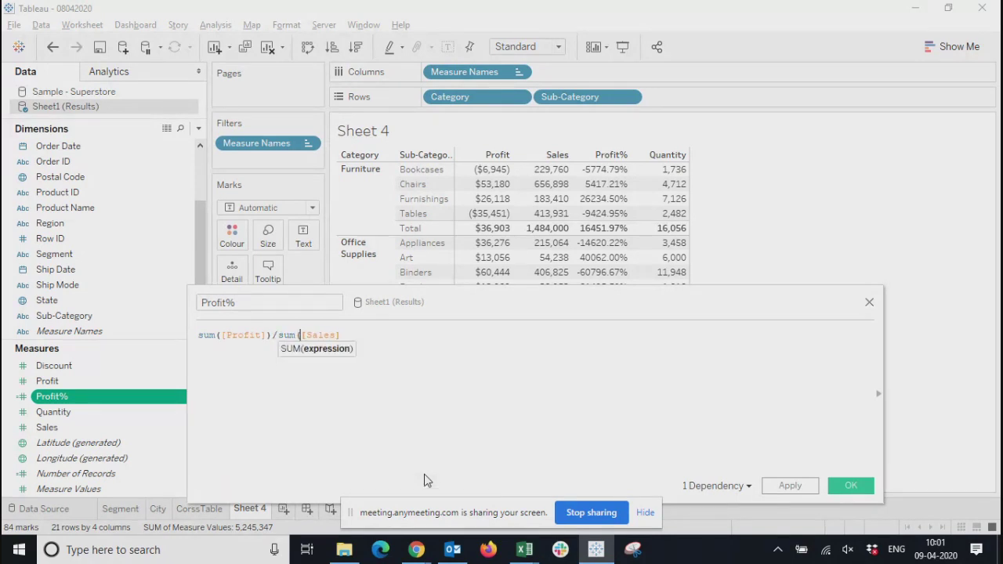
pyautogui.press('Right')
pyautogui.press('Right')
pyautogui.press('Right')
pyautogui.press('Right')
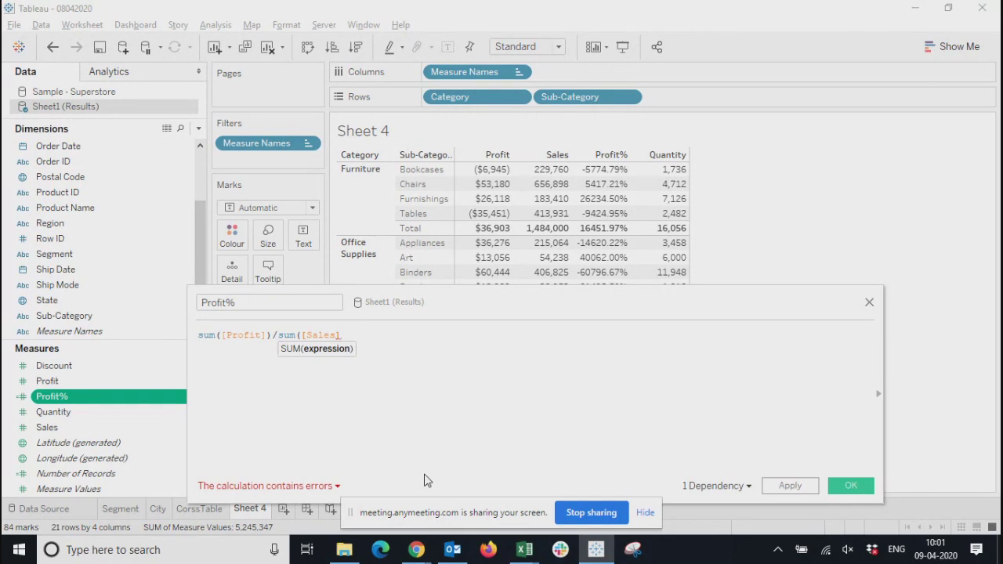
pyautogui.write(')')
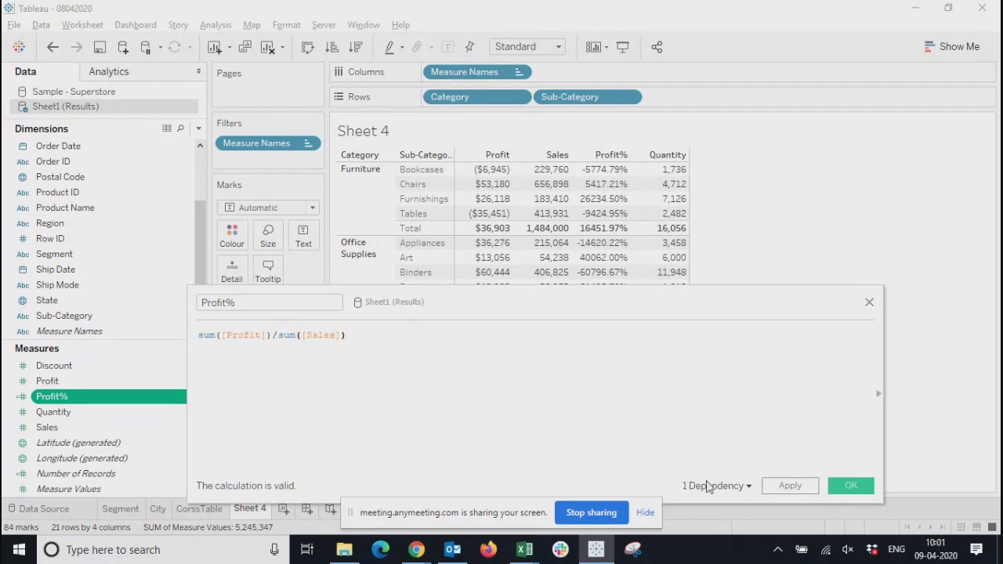
pyautogui.click(790, 486)
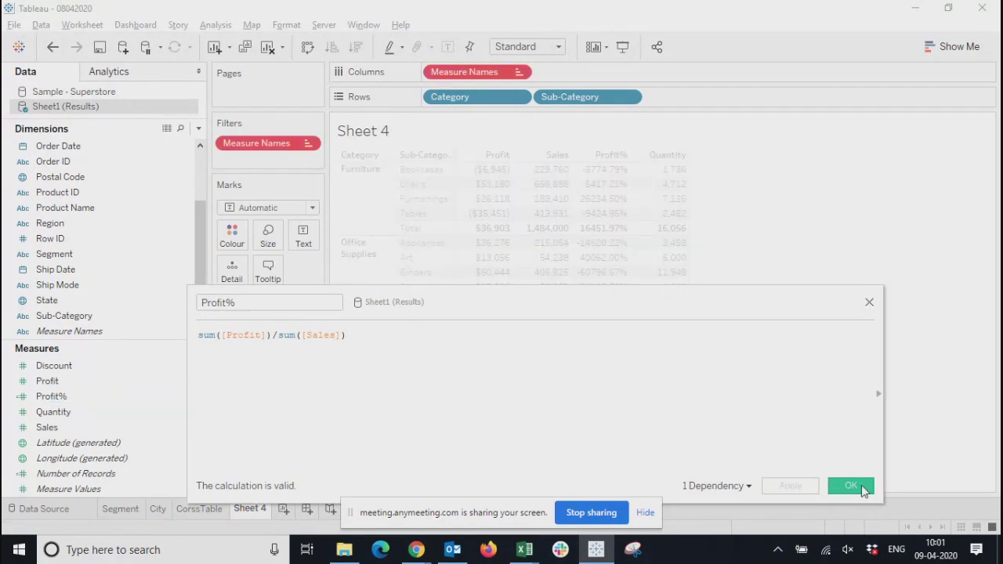
# Confirm the Profit% calculation, remove the invalid SUM(Profit%) from the measure values, and add the Profit% field back to the crosstab
pyautogui.click(862, 486)
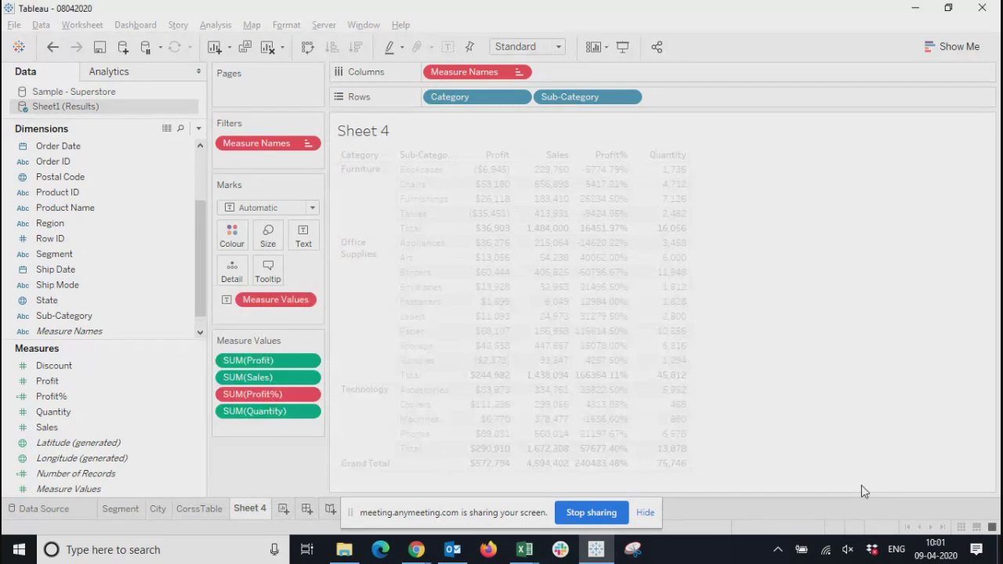
pyautogui.click(308, 395)
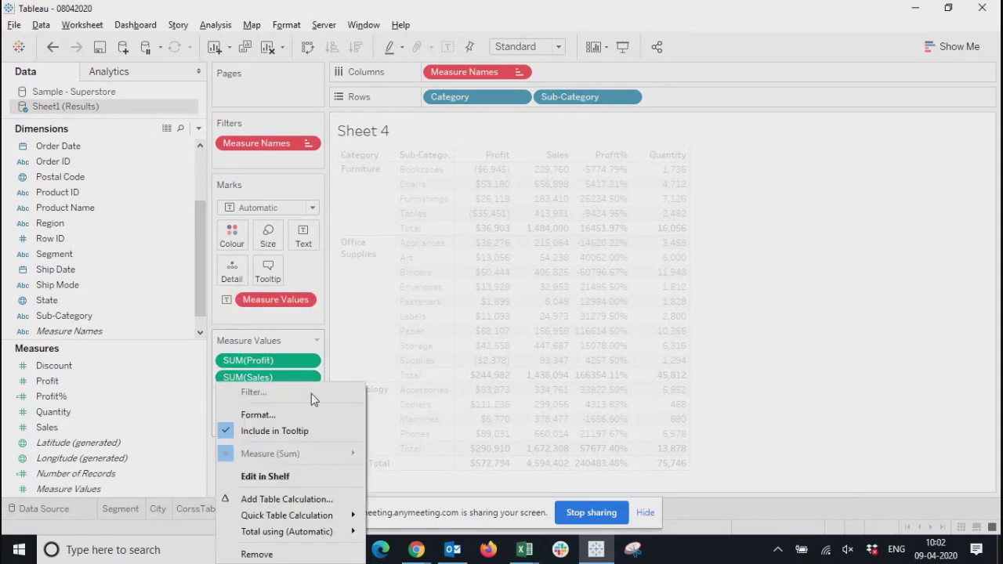
pyautogui.click(277, 558)
pyautogui.moveTo(49, 402); pyautogui.dragTo(549, 207)
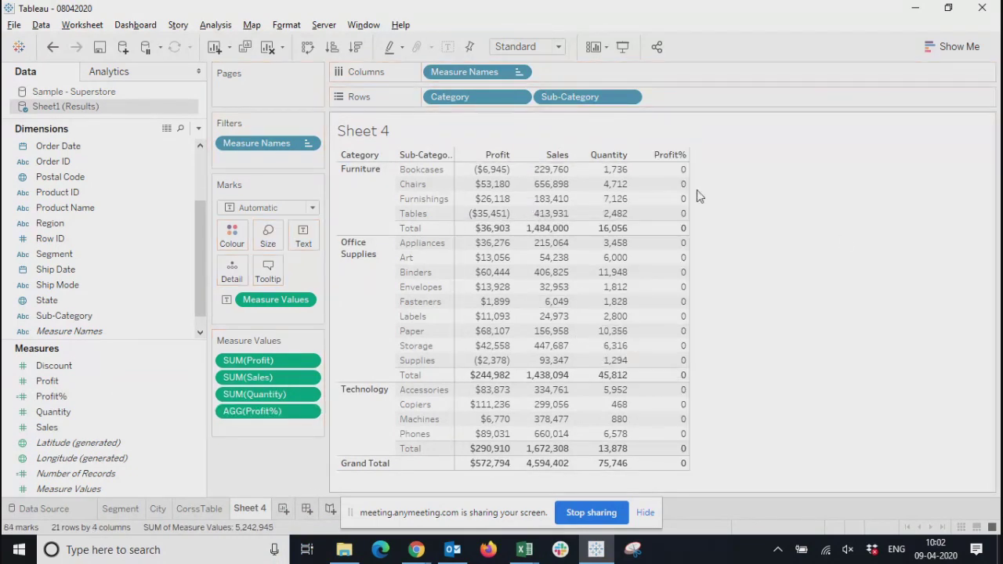
# Try Average aggregation and a percentage format with 0 decimal places on the Profit measure, and undo both changes
pyautogui.click(310, 362)
pyautogui.moveTo(349, 456)
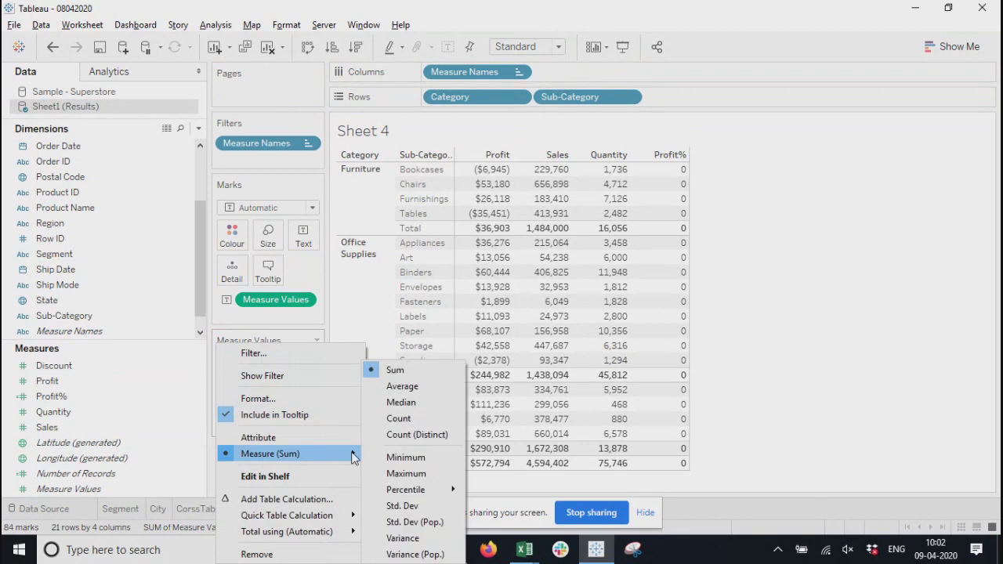
pyautogui.click(403, 386)
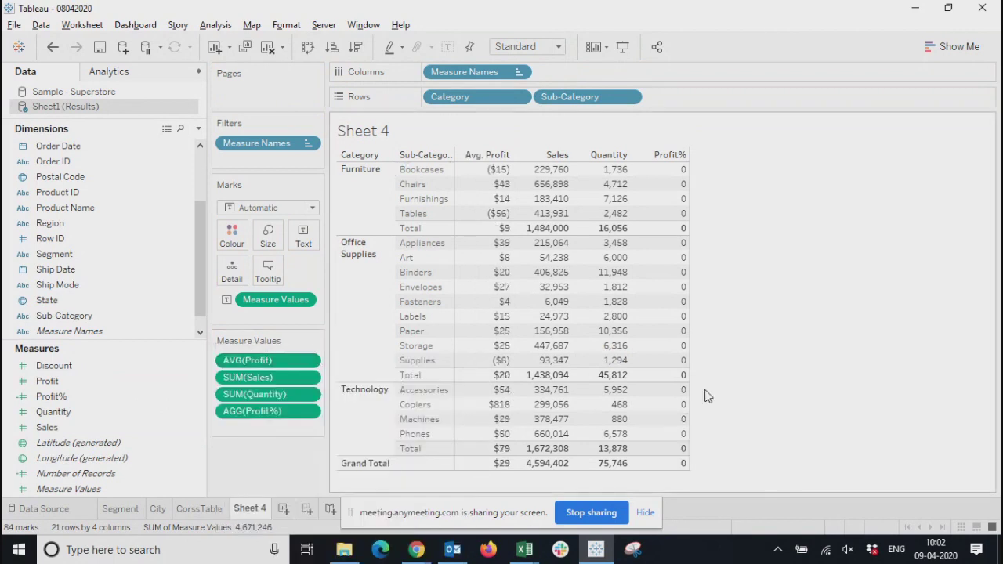
pyautogui.click(311, 360)
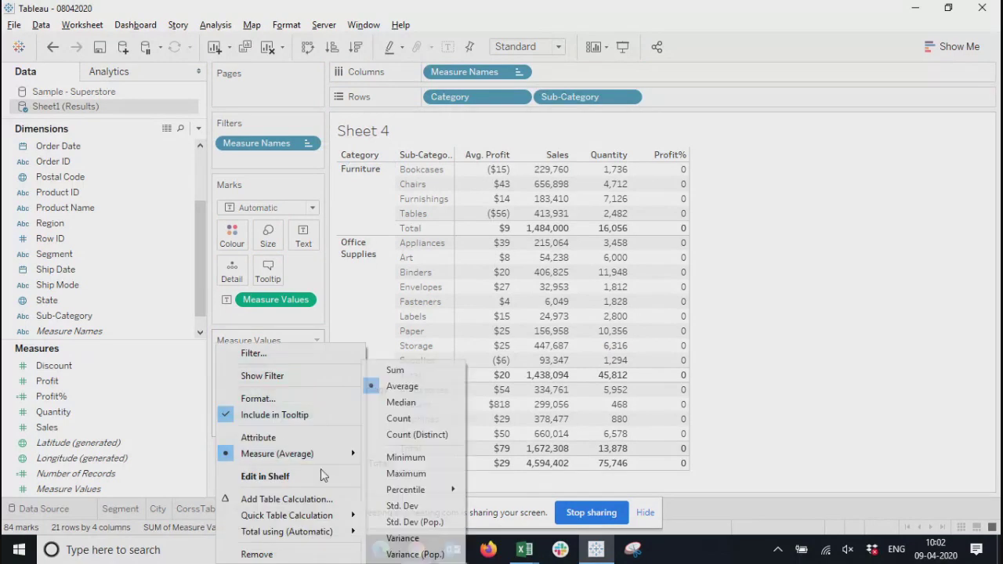
pyautogui.click(258, 399)
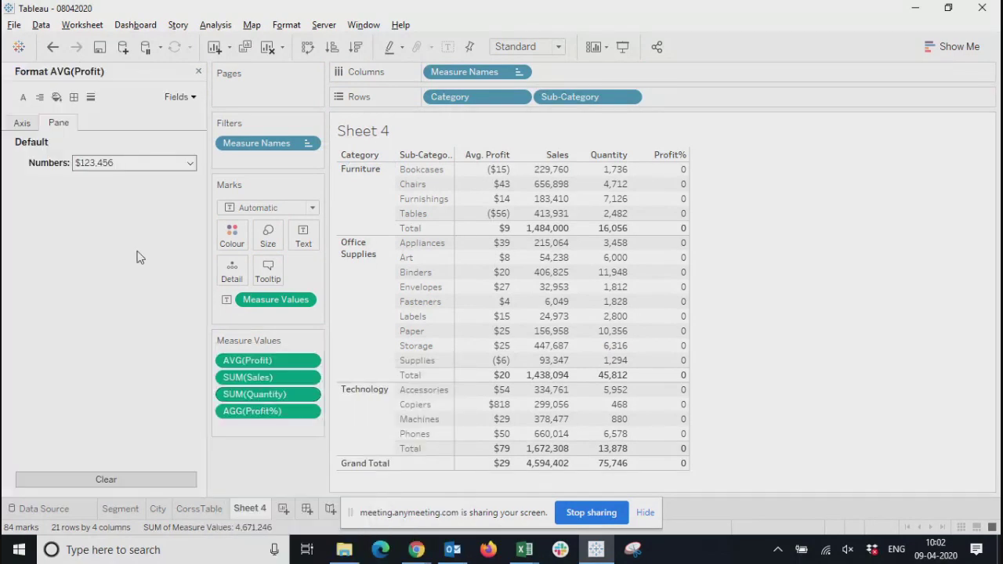
pyautogui.click(132, 163)
pyautogui.click(107, 254)
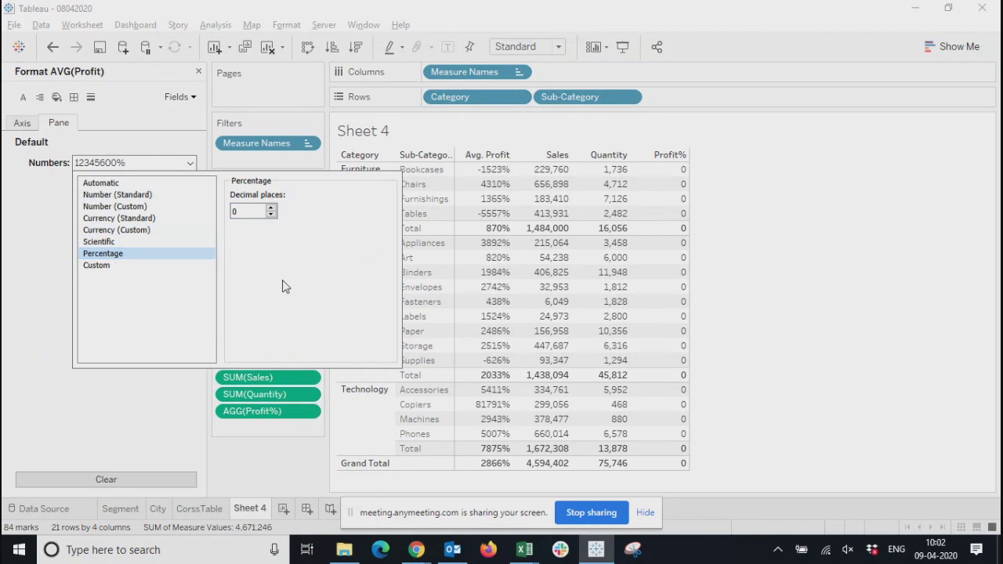
pyautogui.click(615, 346)
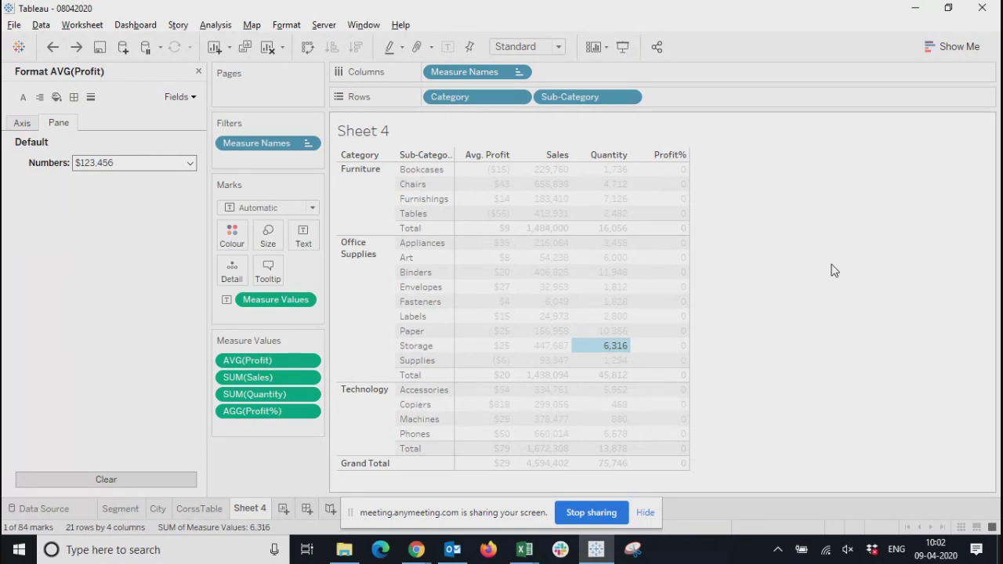
pyautogui.hotkey('ctrl', 'z')
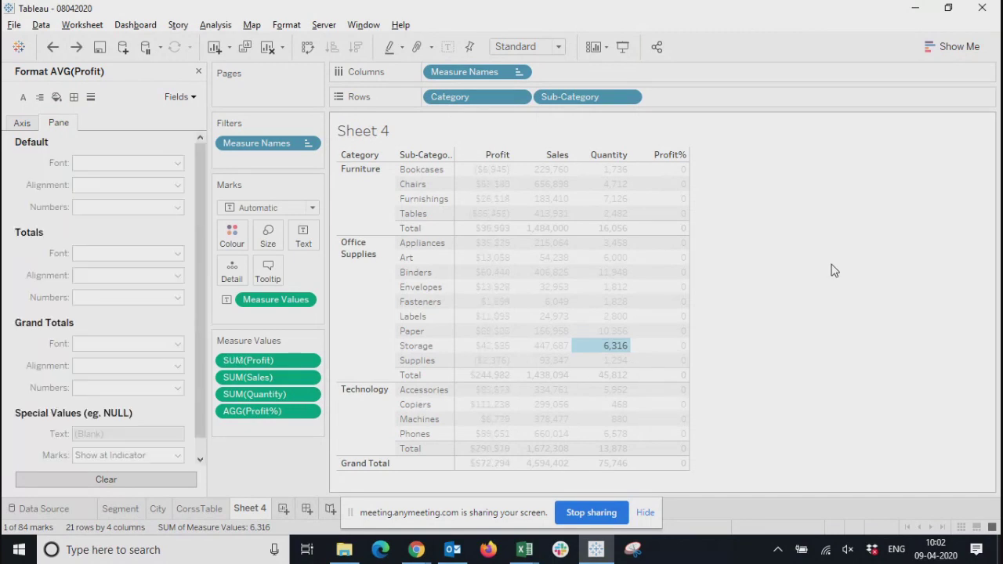
# Format the Profit% values in the crosstab as percentages with two decimal places, and close the formatting options
pyautogui.click(259, 413)
pyautogui.click(98, 164)
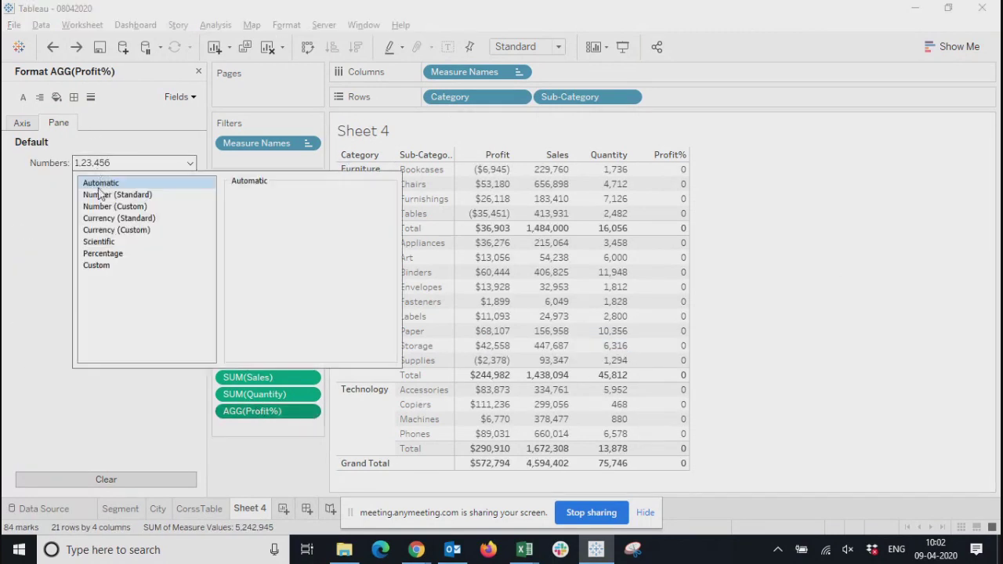
pyautogui.click(103, 253)
pyautogui.click(862, 329)
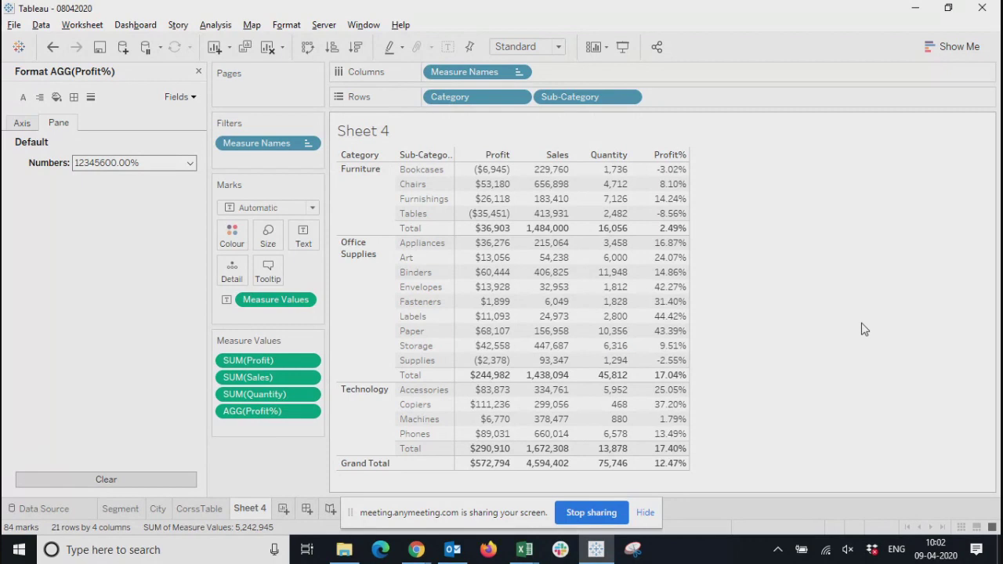
pyautogui.click(198, 71)
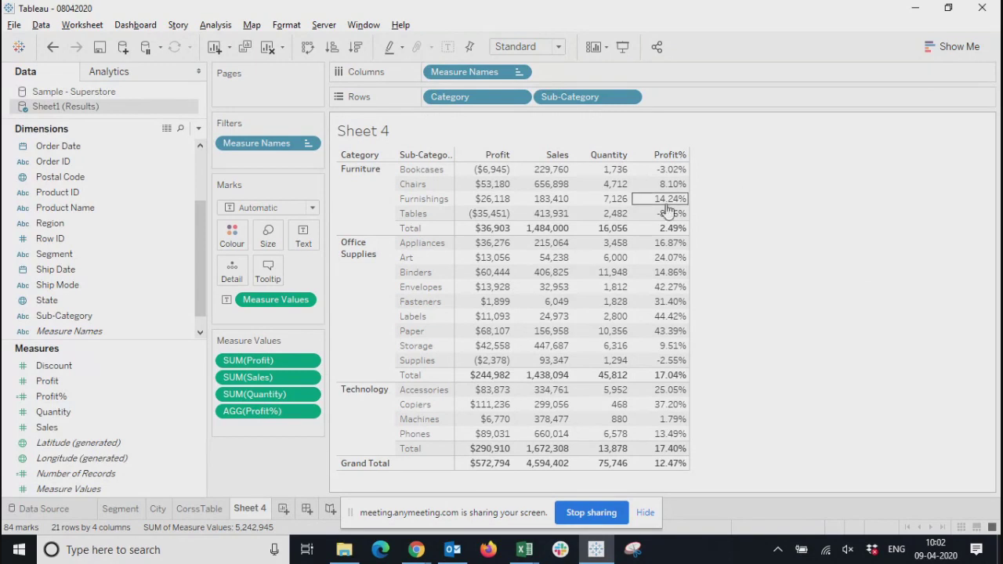
# Check the aggregation options of AGG(Profit%) and review the Profit% calculated field's formula, leaving both unchanged
pyautogui.moveTo(665, 177)
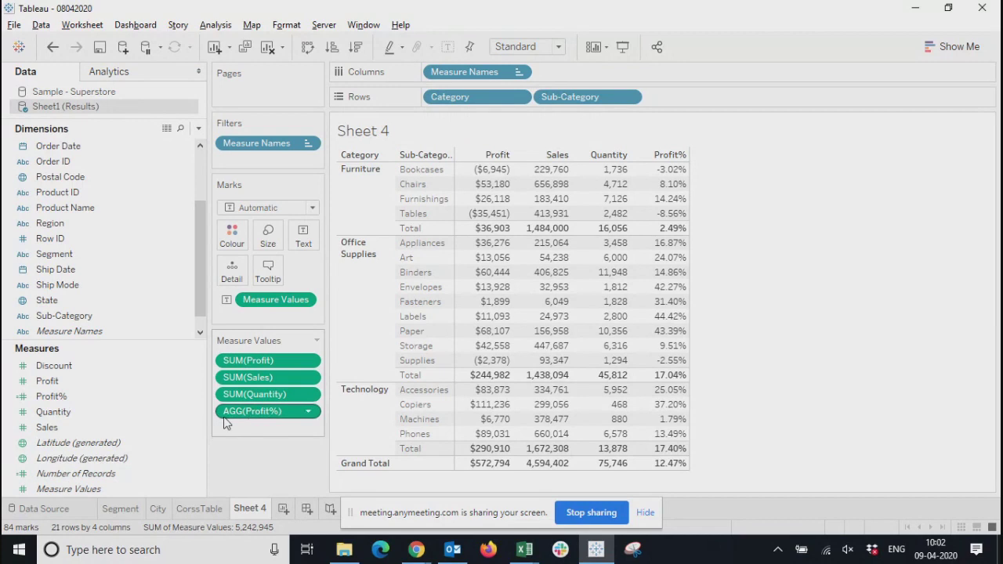
pyautogui.click(309, 412)
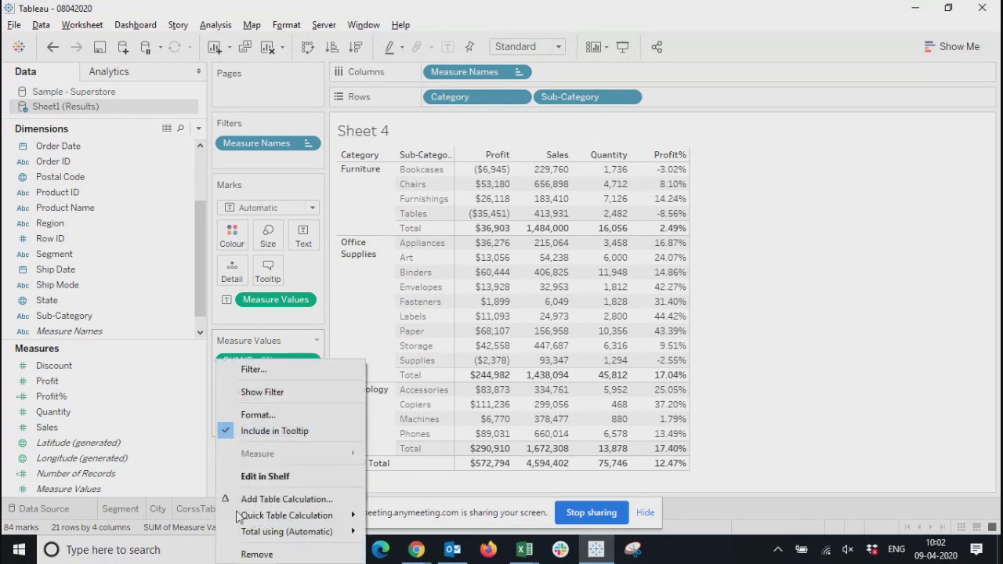
pyautogui.click(790, 362)
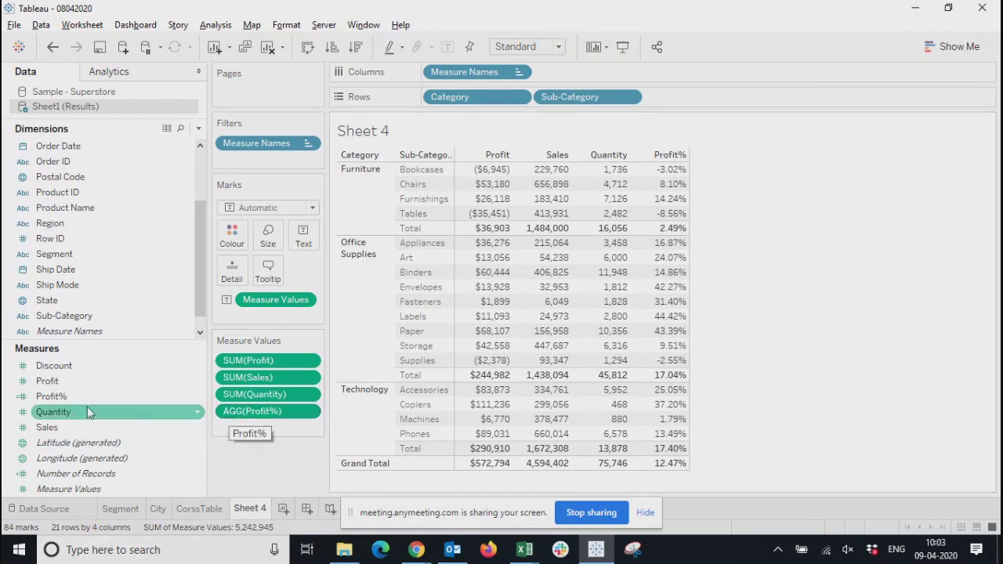
pyautogui.rightClick(65, 396)
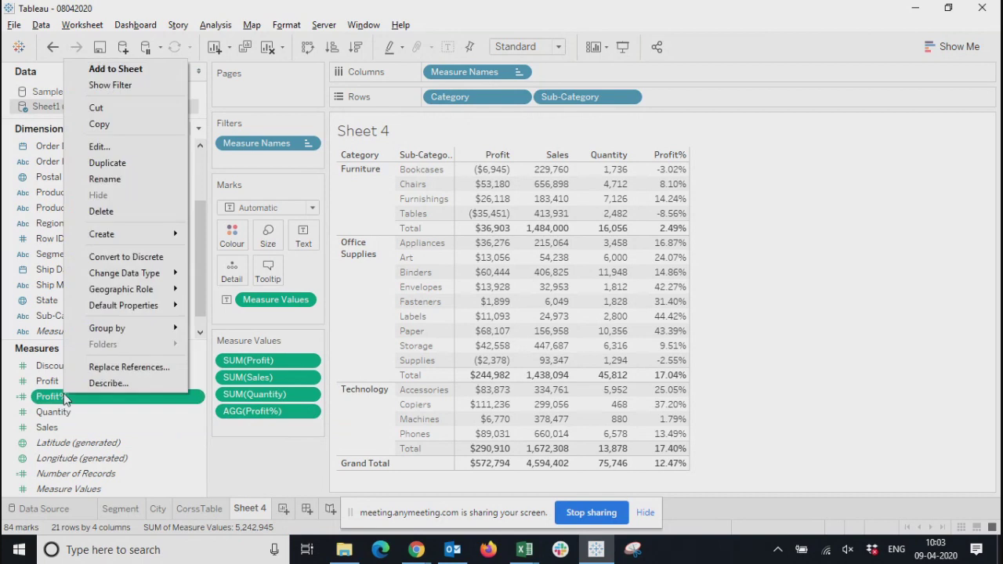
pyautogui.click(100, 146)
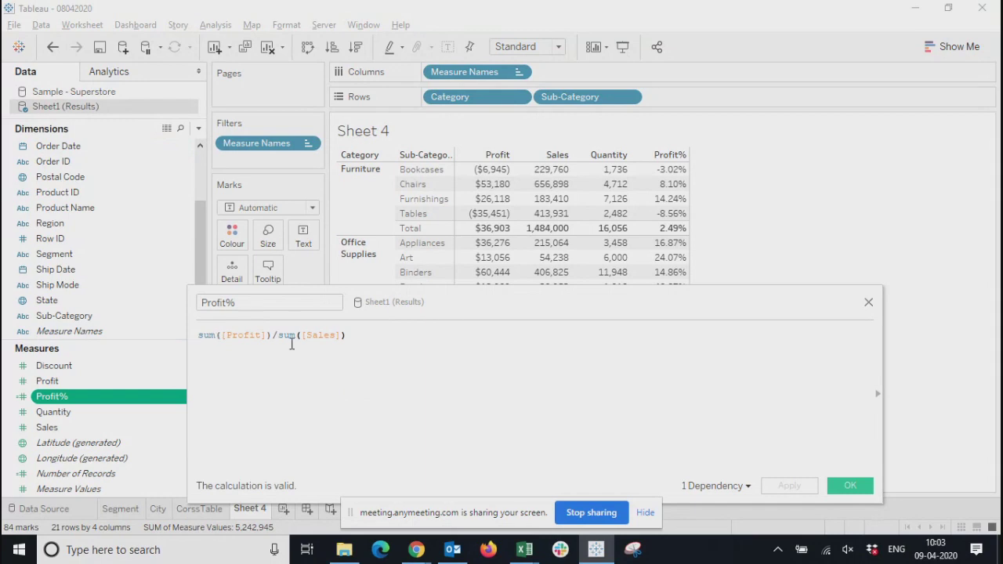
pyautogui.click(869, 303)
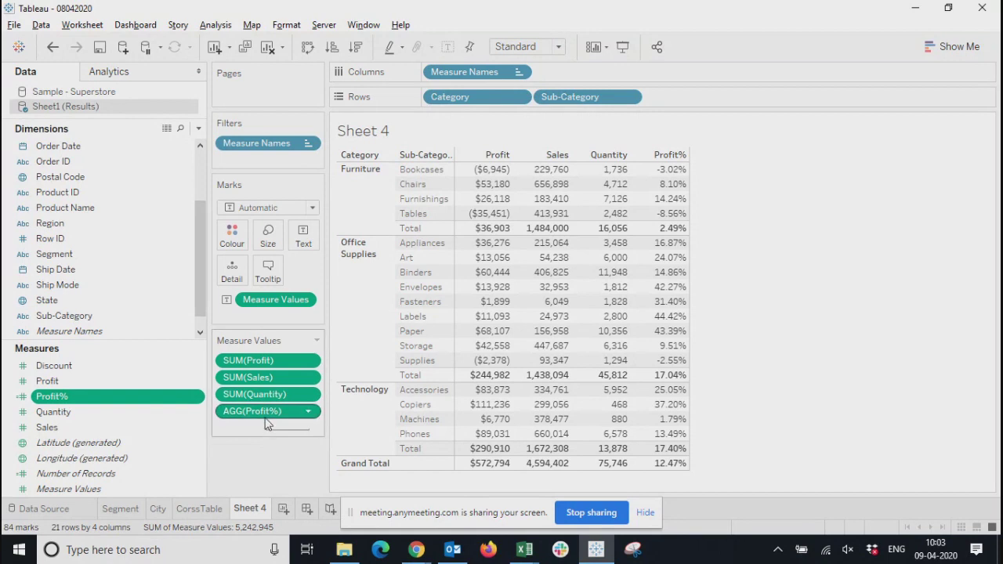
# Colour the crosstab values by Profit%, keeping the field in the measure values as well
pyautogui.moveTo(262, 418); pyautogui.dragTo(234, 242)
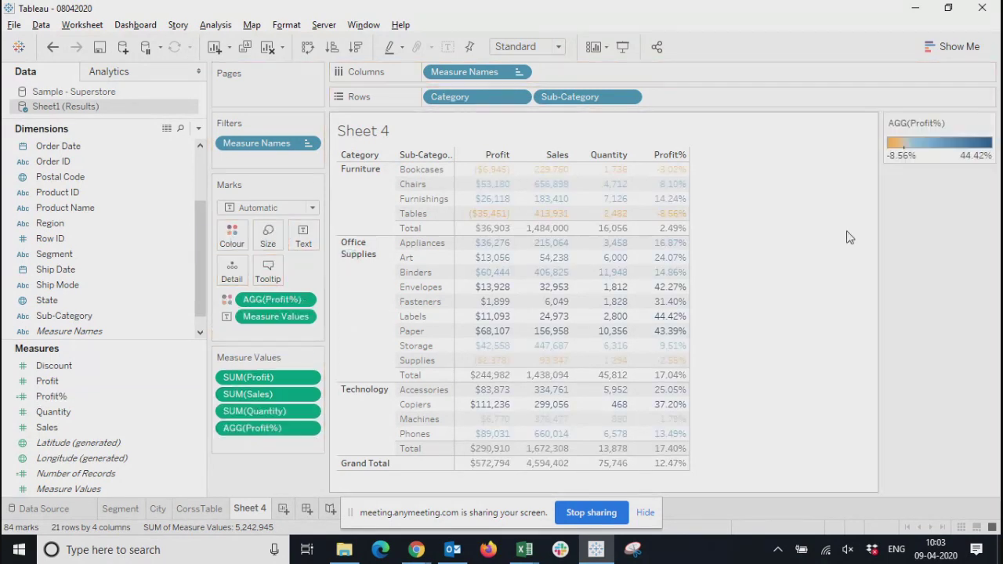
pyautogui.click(969, 49)
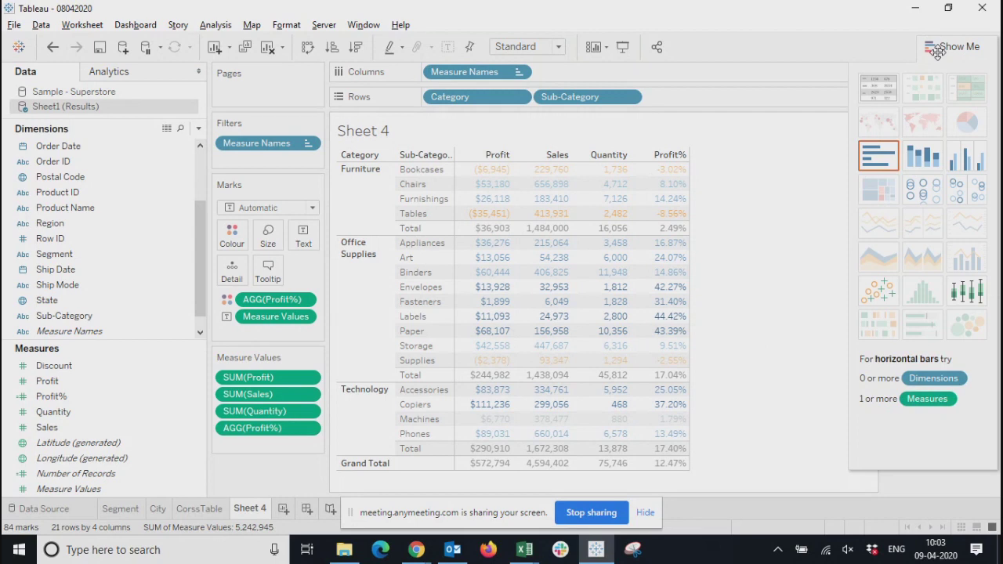
pyautogui.click(949, 45)
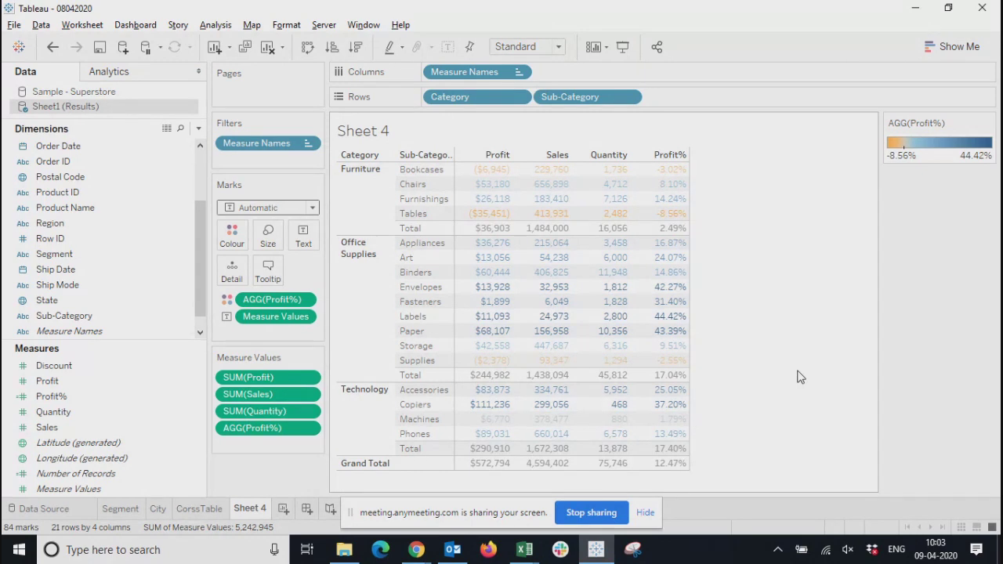
pyautogui.click(228, 300)
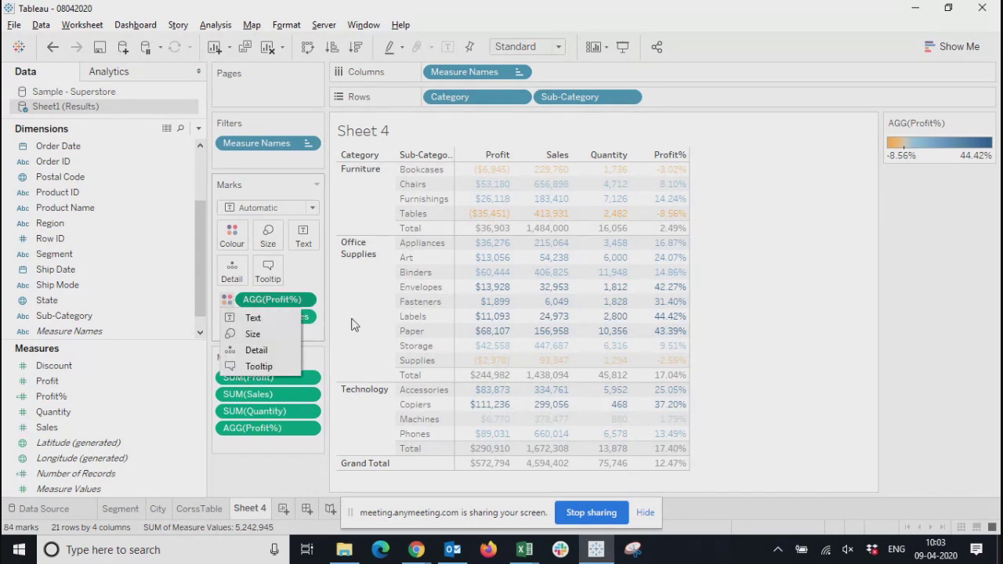
pyautogui.click(271, 469)
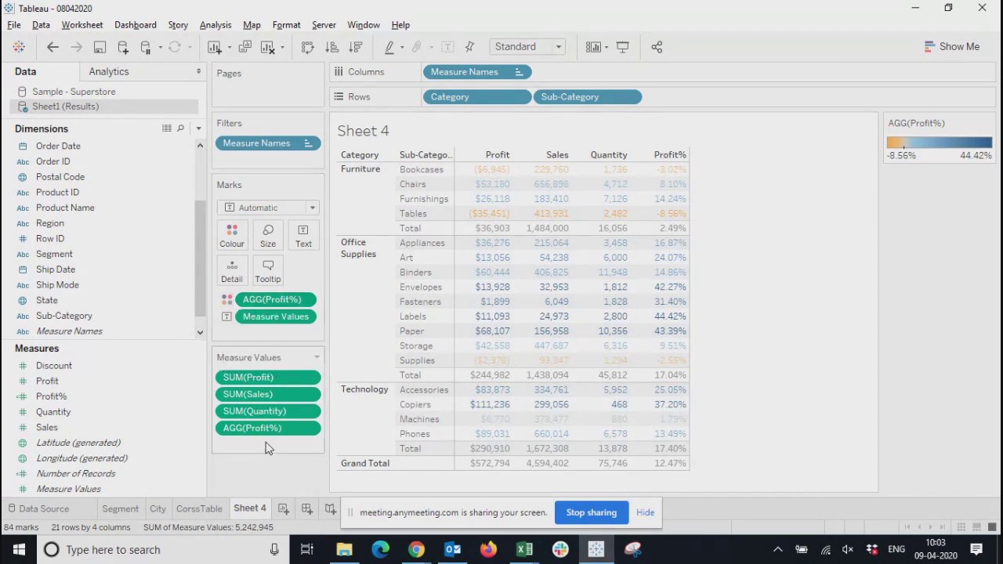
# Change the Profit% colour palette to Red-Green-White Diverging and apply it to the crosstab
pyautogui.click(231, 234)
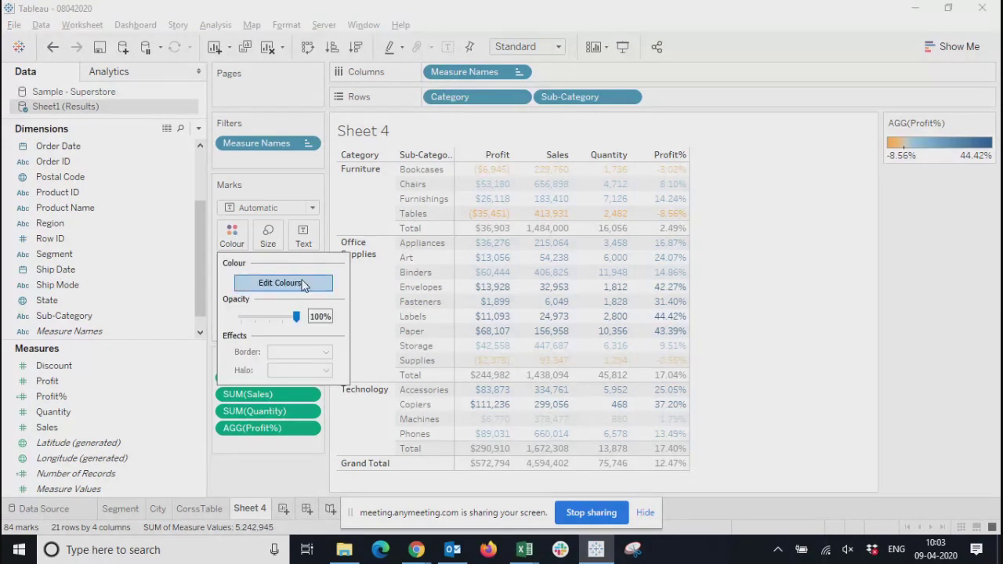
pyautogui.click(303, 284)
pyautogui.moveTo(474, 173); pyautogui.dragTo(185, 159)
pyautogui.click(74, 218)
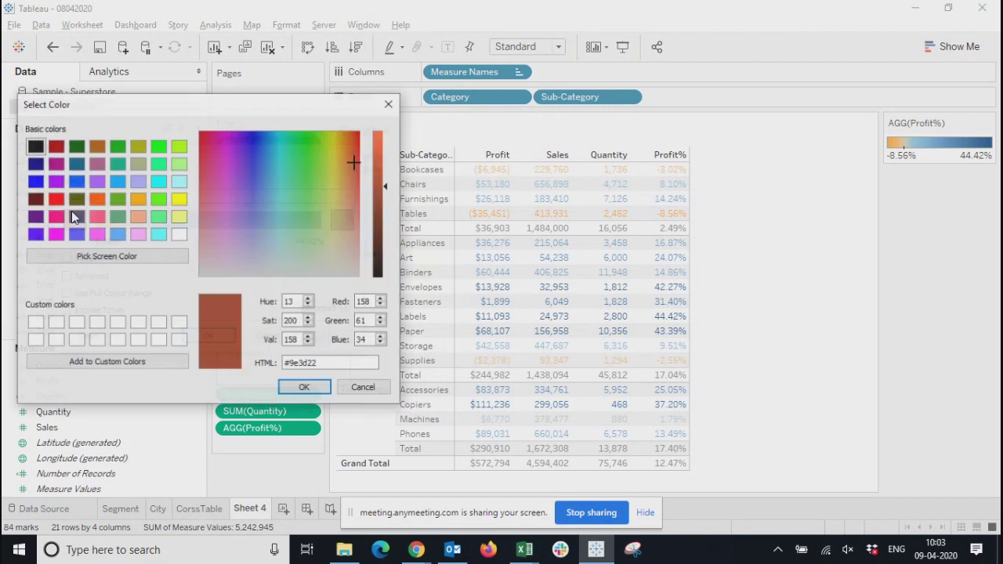
pyautogui.click(384, 112)
pyautogui.click(336, 200)
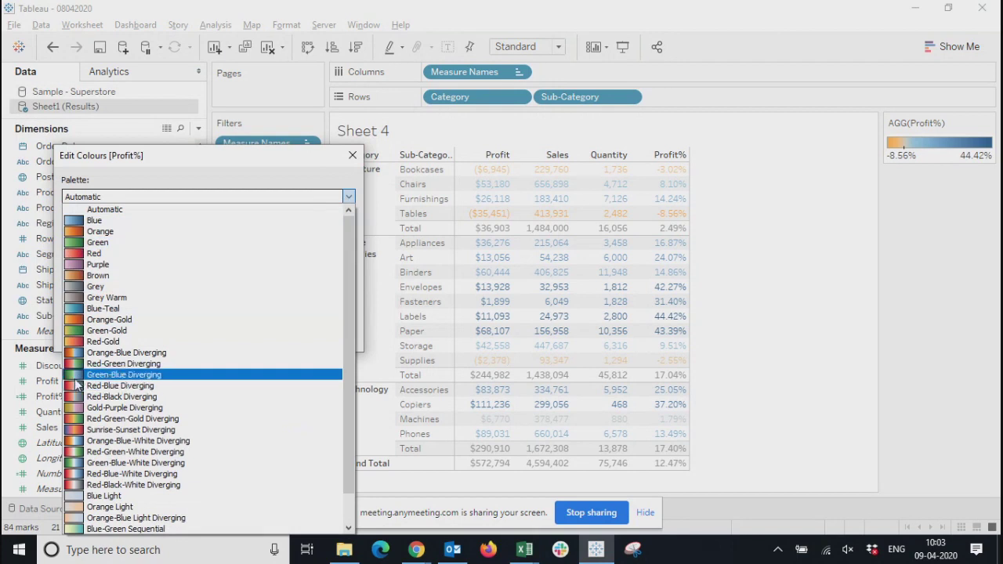
pyautogui.click(82, 452)
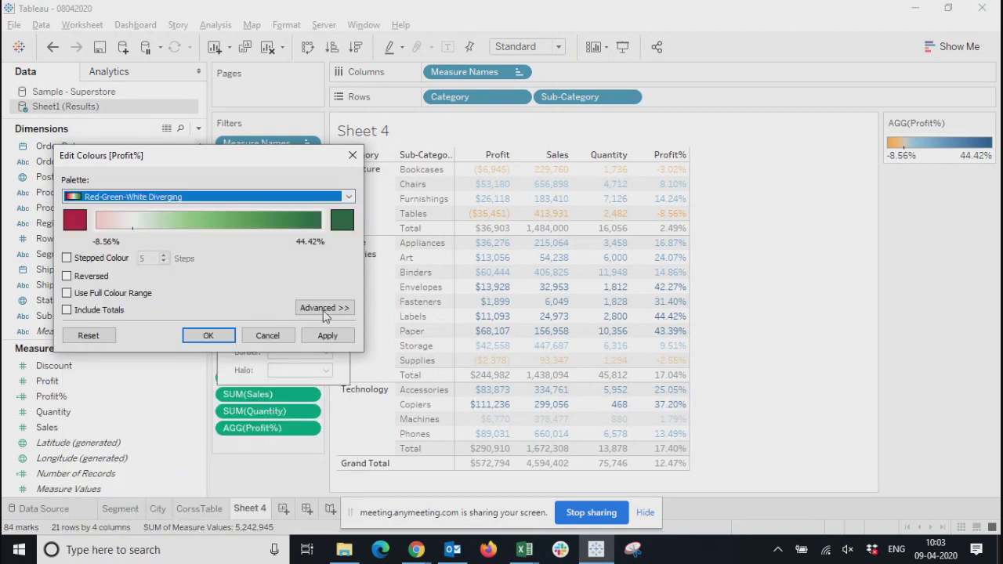
pyautogui.click(323, 337)
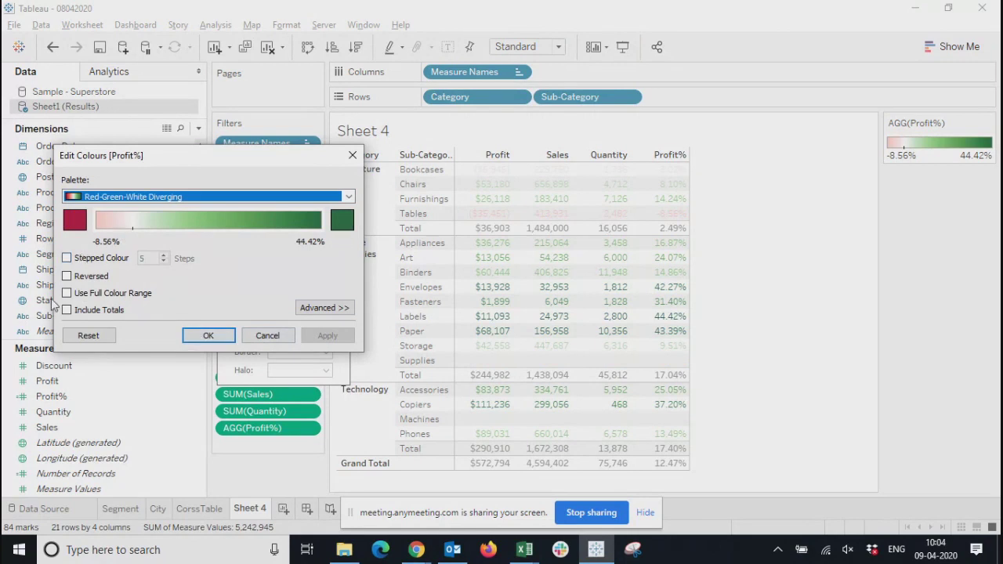
# Enable stepped colour with 5 steps for the Profit% palette and apply it, keeping the palette's red end colour
pyautogui.click(67, 258)
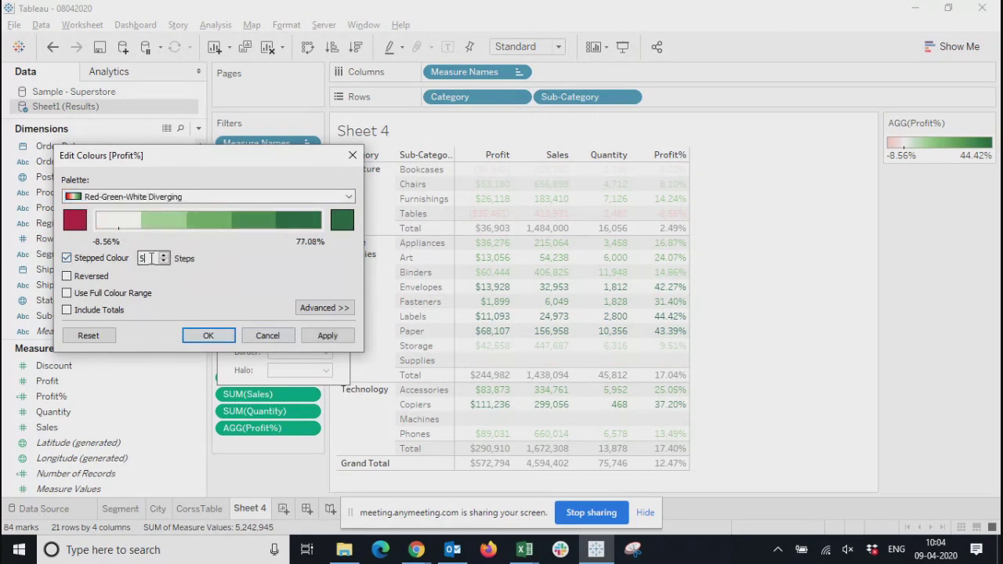
pyautogui.click(328, 336)
pyautogui.click(77, 221)
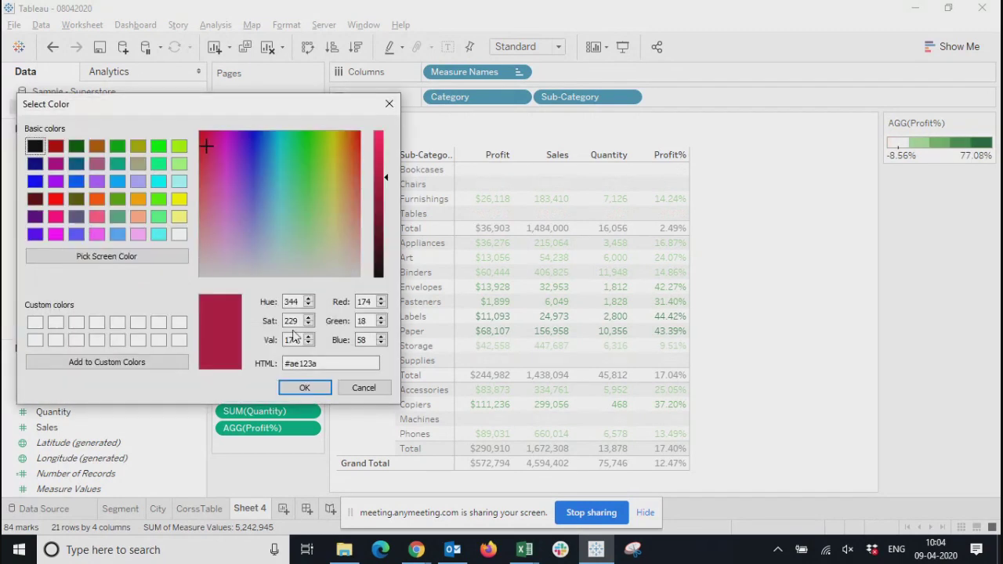
pyautogui.click(387, 103)
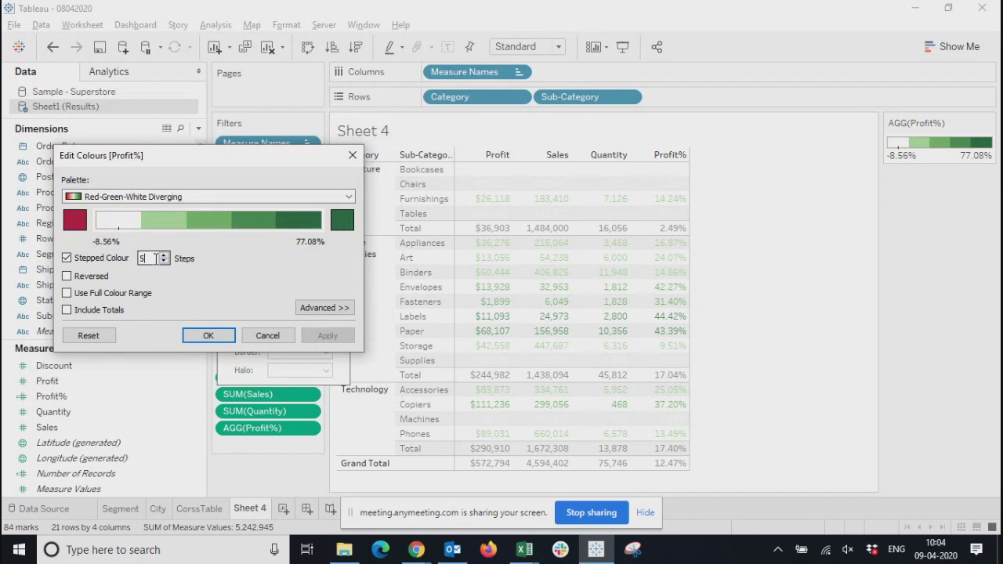
# Raise the stepped colour count of the Profit% palette to 10 and on to 100, applying each value
pyautogui.click(156, 258)
pyautogui.write('10')
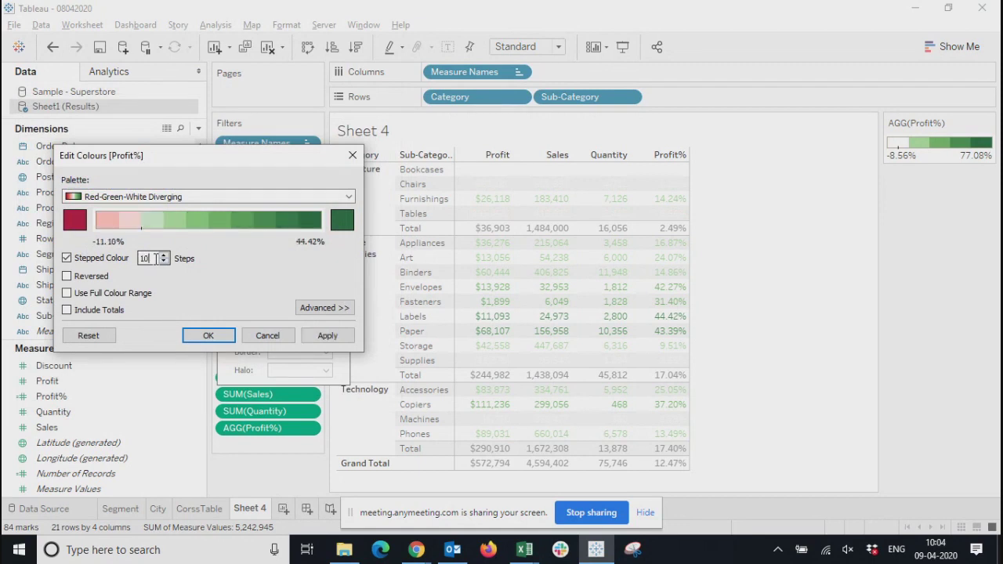
pyautogui.click(328, 336)
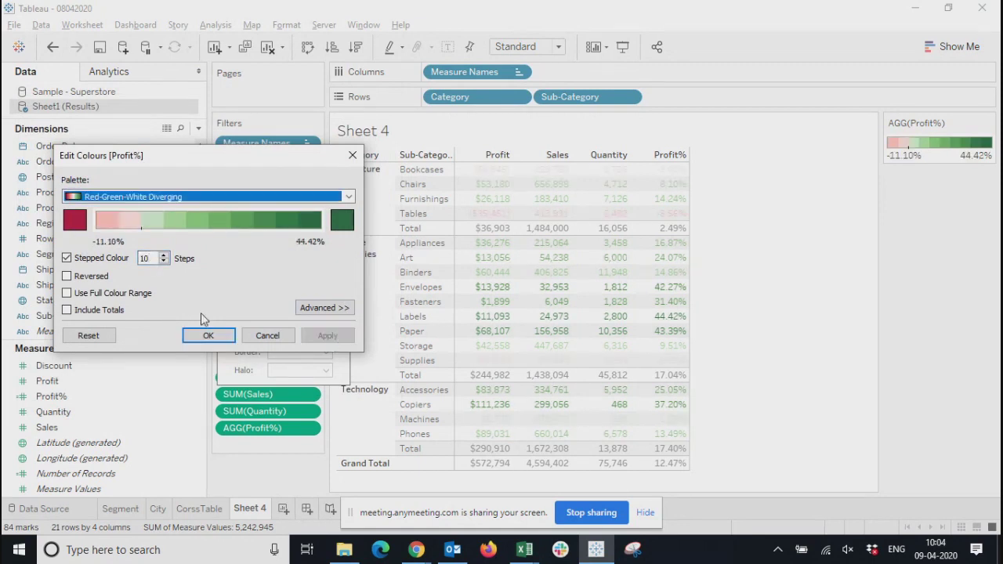
pyautogui.click(157, 262)
pyautogui.write('0')
pyautogui.click(332, 342)
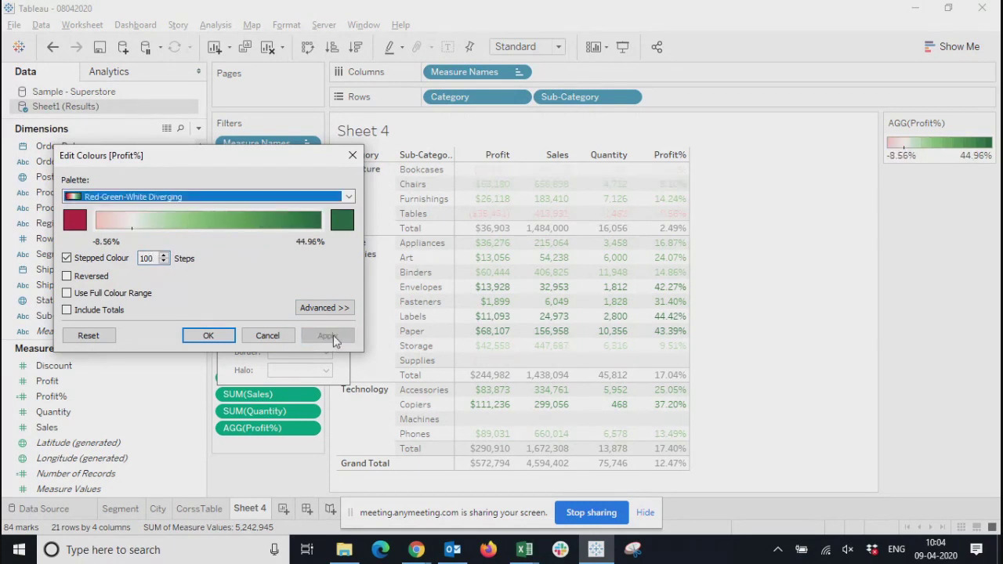
# Accept the edited Profit% colours and reopen the colour settings to review the stepped Red-Green-White Diverging palette
pyautogui.click(208, 335)
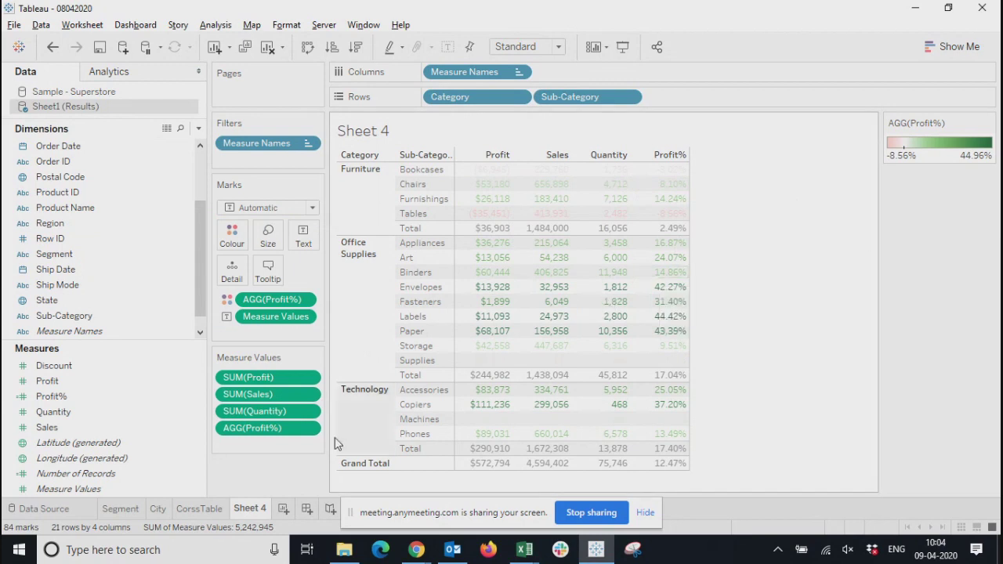
pyautogui.click(230, 242)
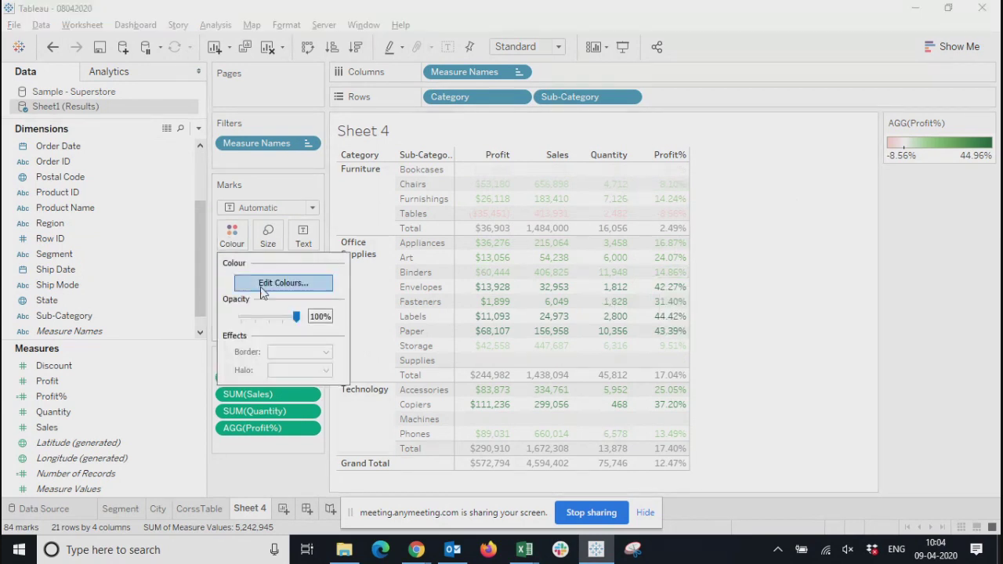
pyautogui.click(281, 282)
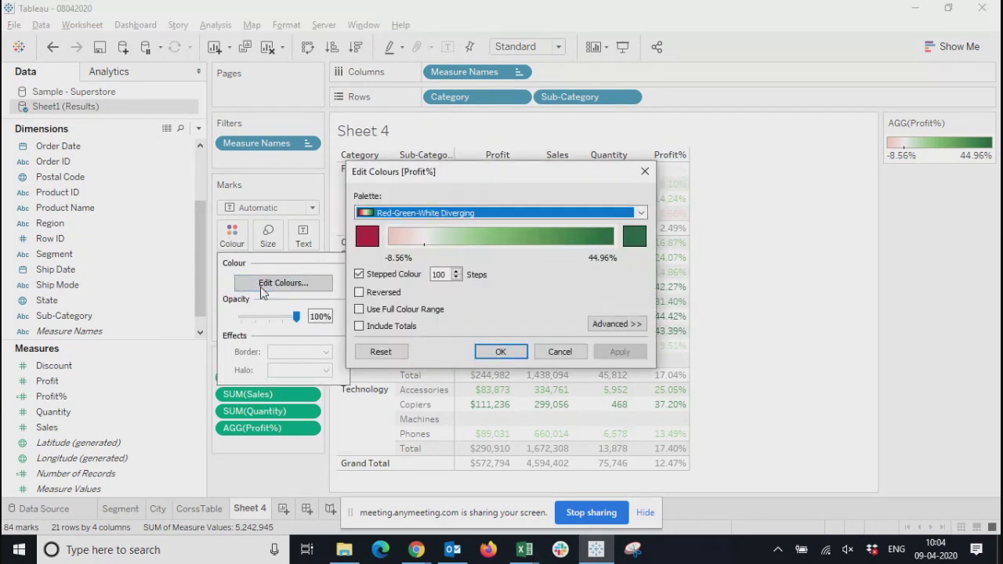
pyautogui.click(646, 171)
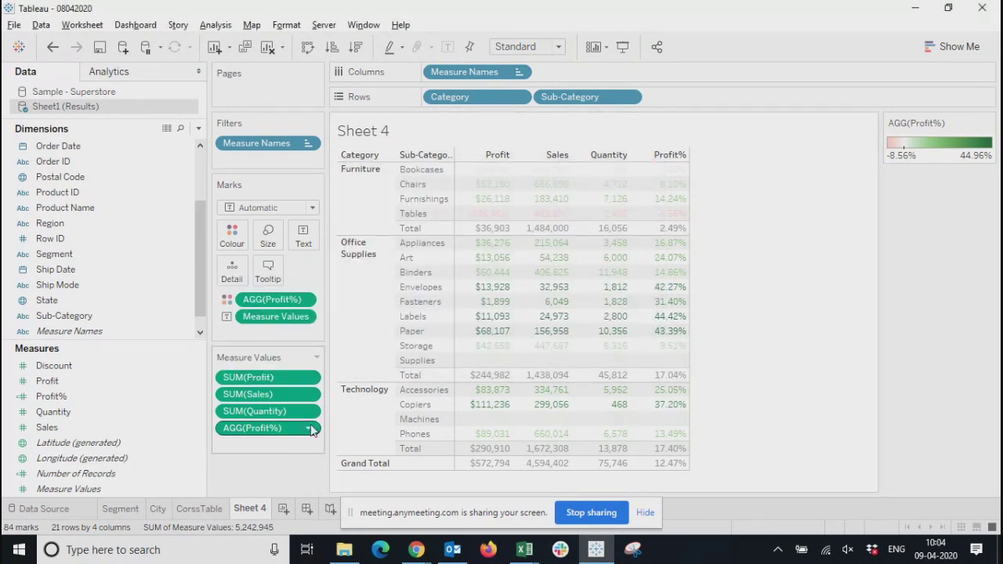
# Examine the formula of the Profit% calculated field without editing it
pyautogui.rightClick(52, 396)
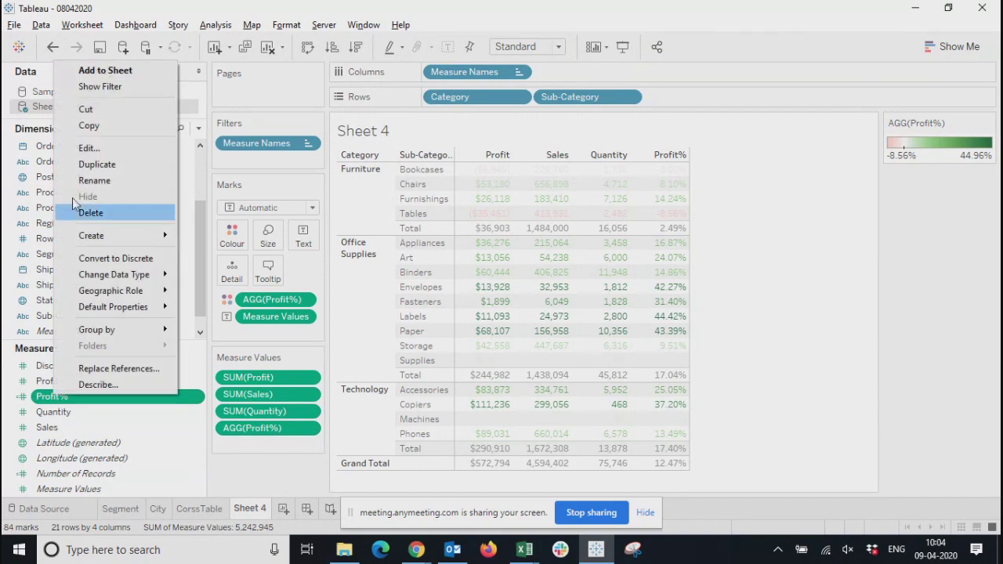
pyautogui.click(102, 151)
pyautogui.moveTo(465, 317); pyautogui.dragTo(549, 214)
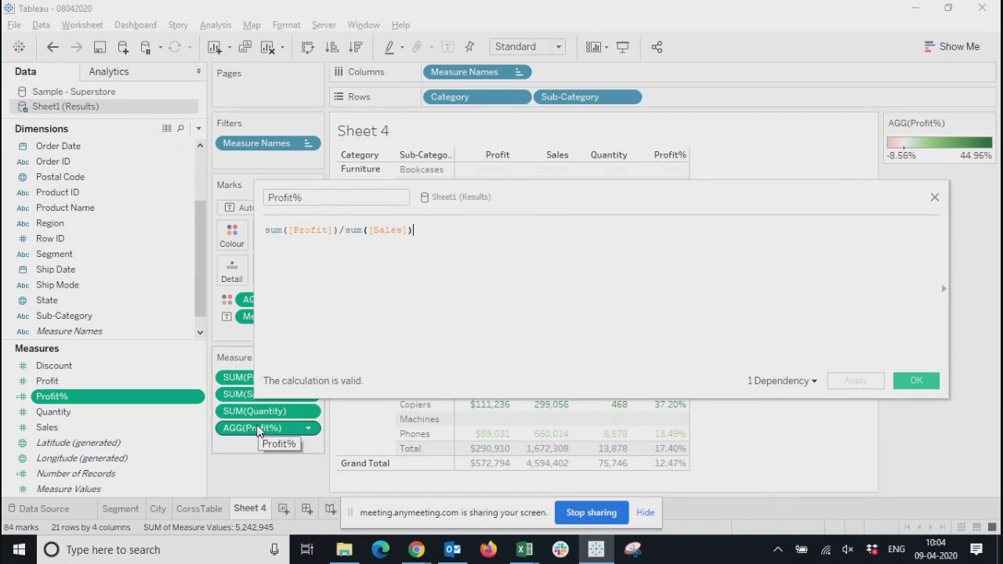
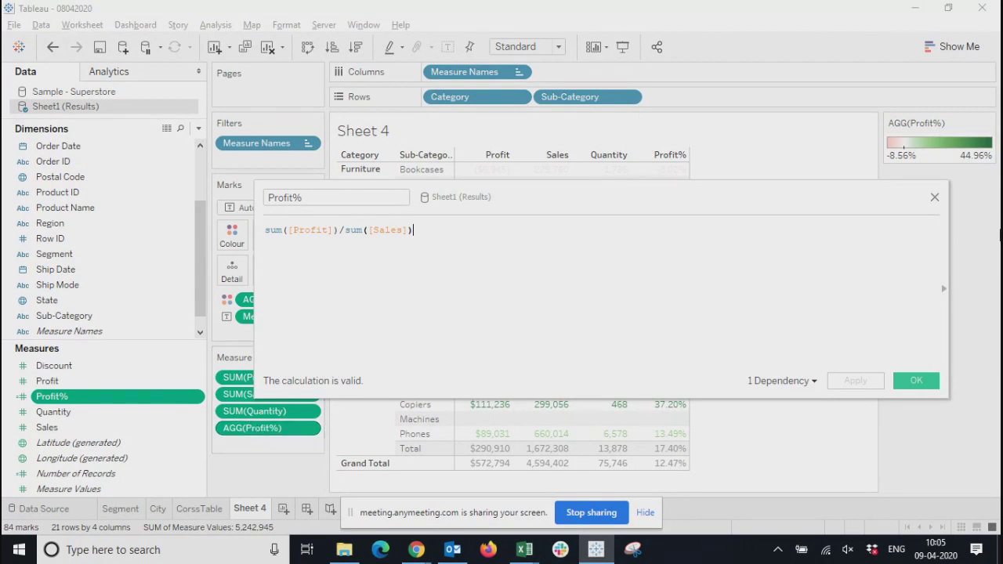
pyautogui.click(935, 197)
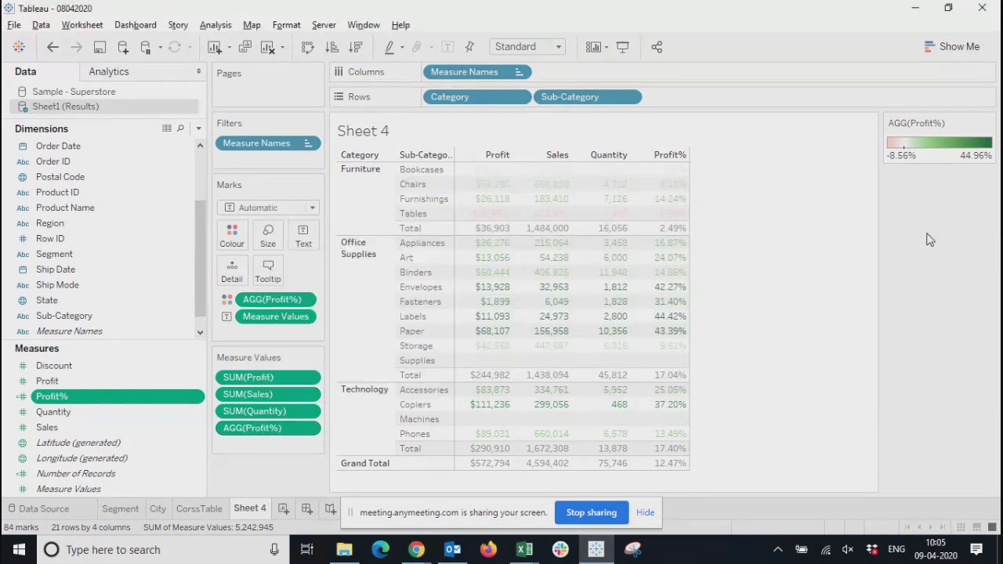
pyautogui.rightClick(95, 396)
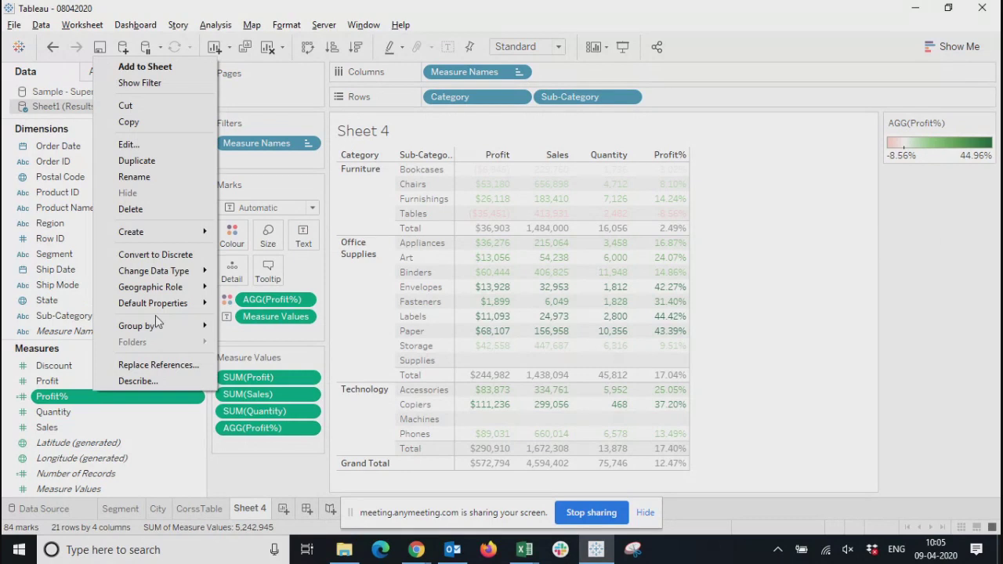
pyautogui.click(149, 145)
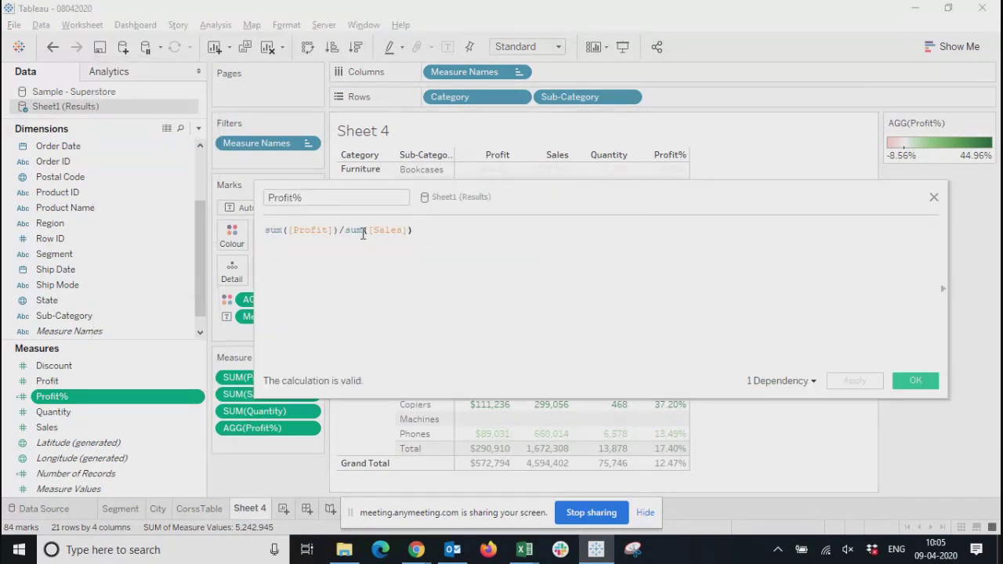
pyautogui.click(934, 197)
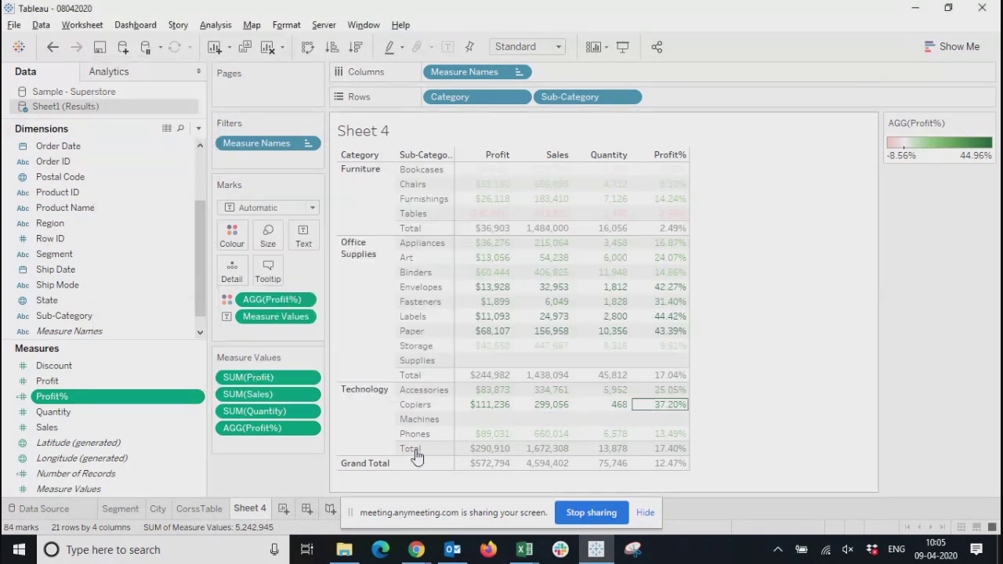
# Remove Profit% from the measure values and add the field back to the crosstab
pyautogui.click(309, 428)
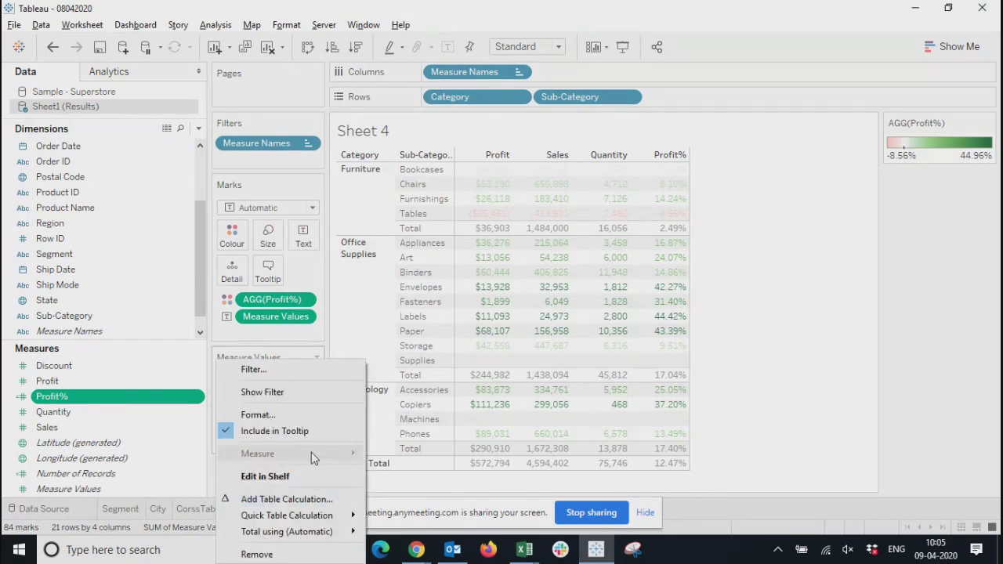
pyautogui.click(787, 398)
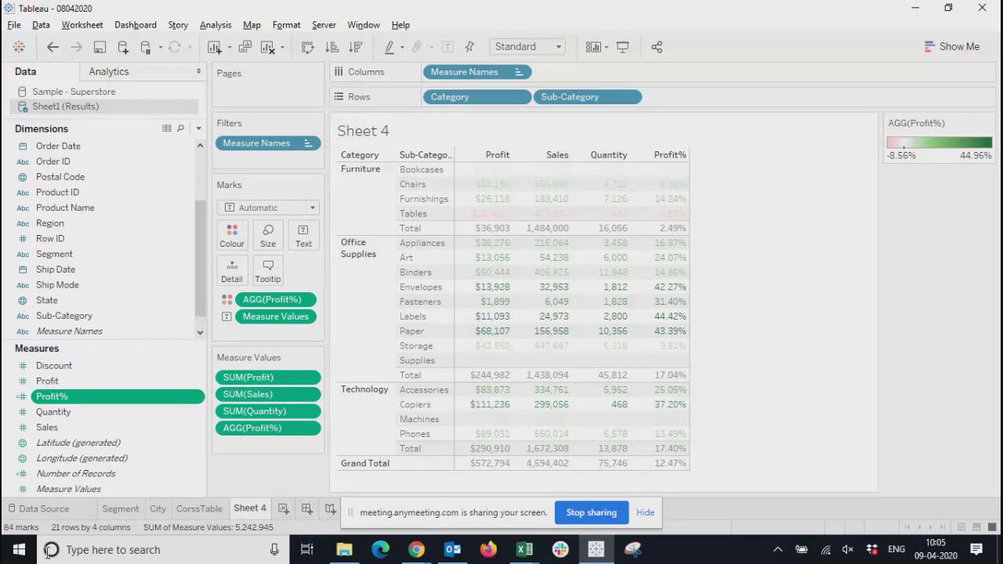
pyautogui.click(308, 428)
pyautogui.click(259, 554)
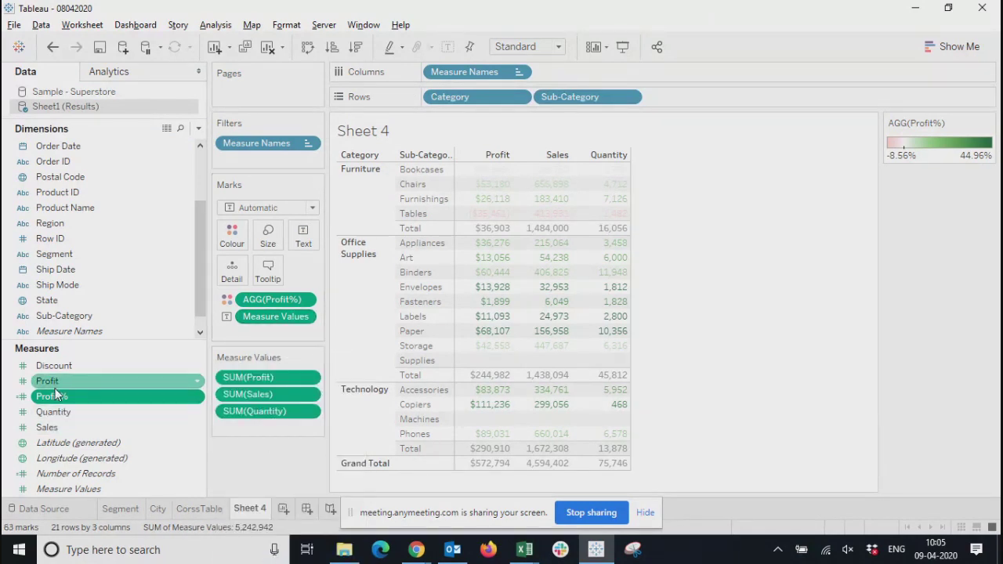
pyautogui.moveTo(56, 398); pyautogui.dragTo(493, 423)
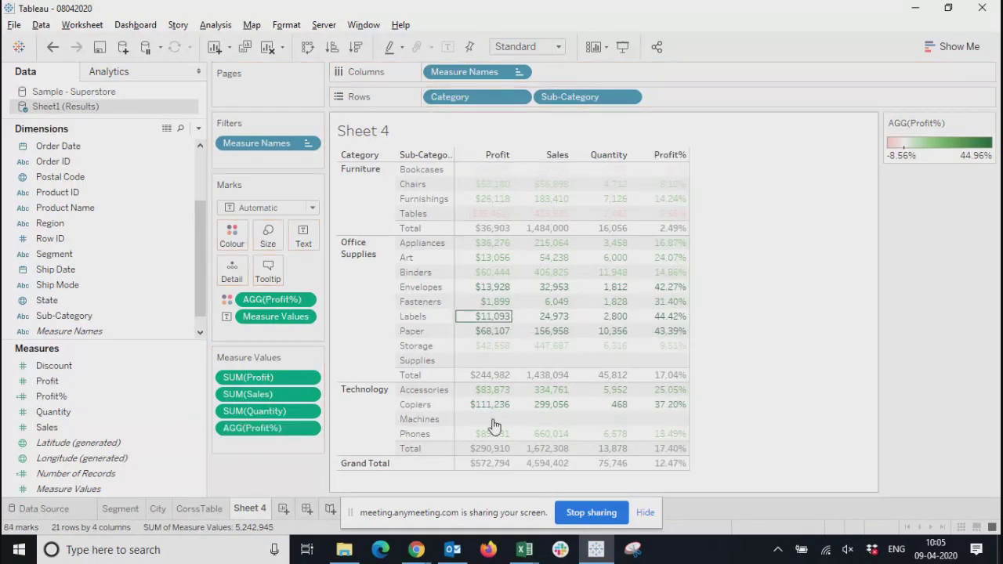
# Check the aggregation options of Profit% in the measure values and compare them with the field's formula
pyautogui.click(309, 429)
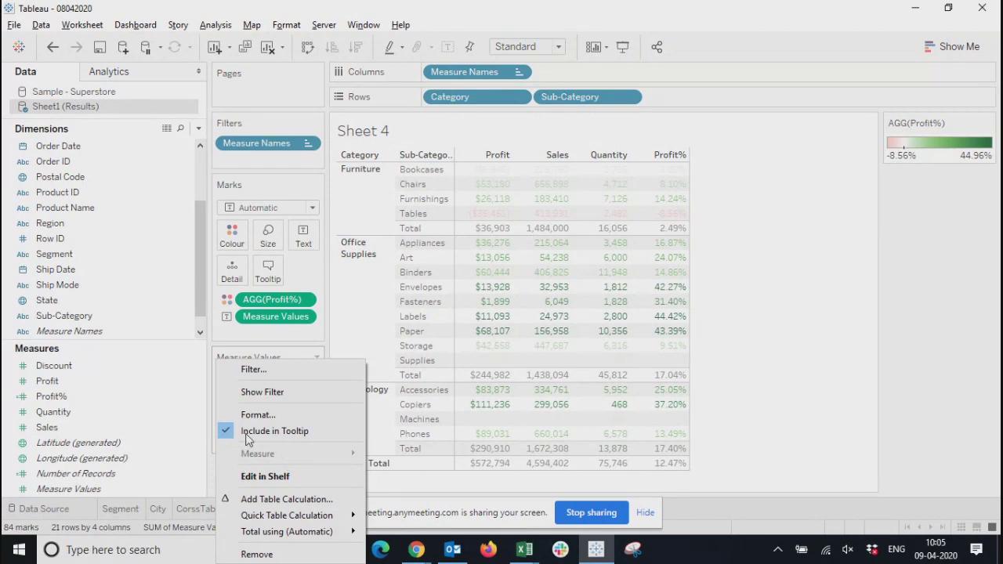
pyautogui.click(68, 399)
pyautogui.click(51, 398)
pyautogui.rightClick(51, 402)
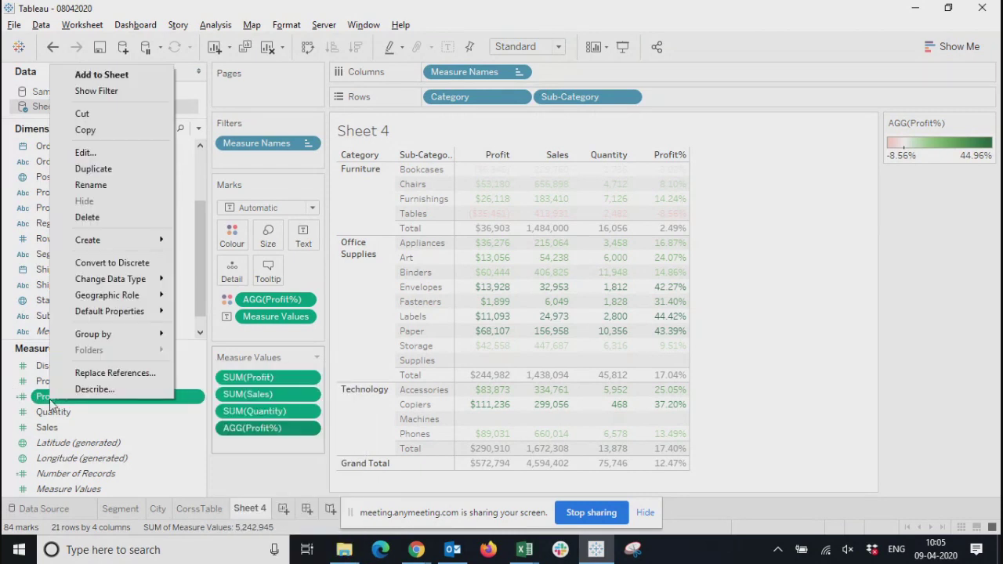
pyautogui.click(84, 153)
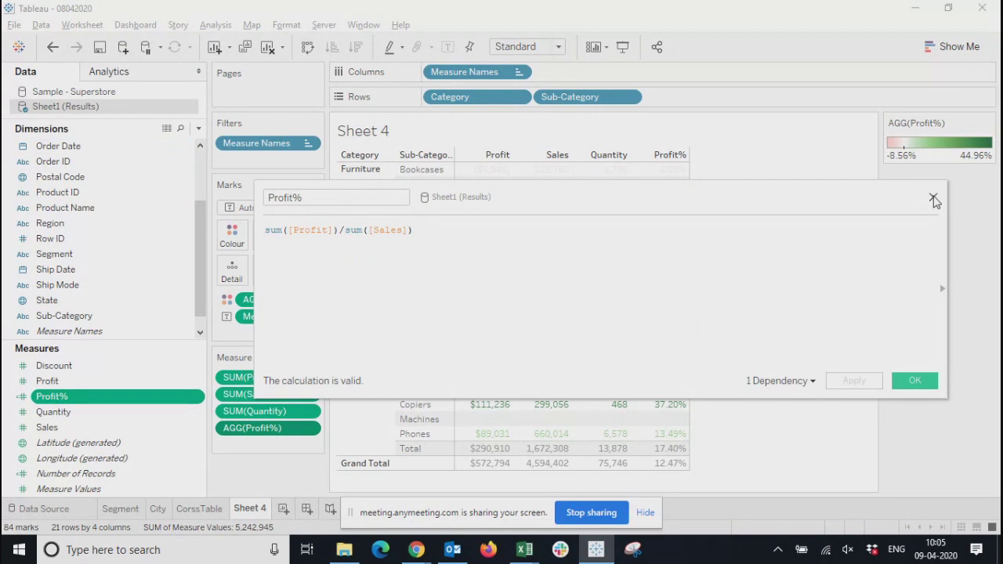
pyautogui.click(933, 197)
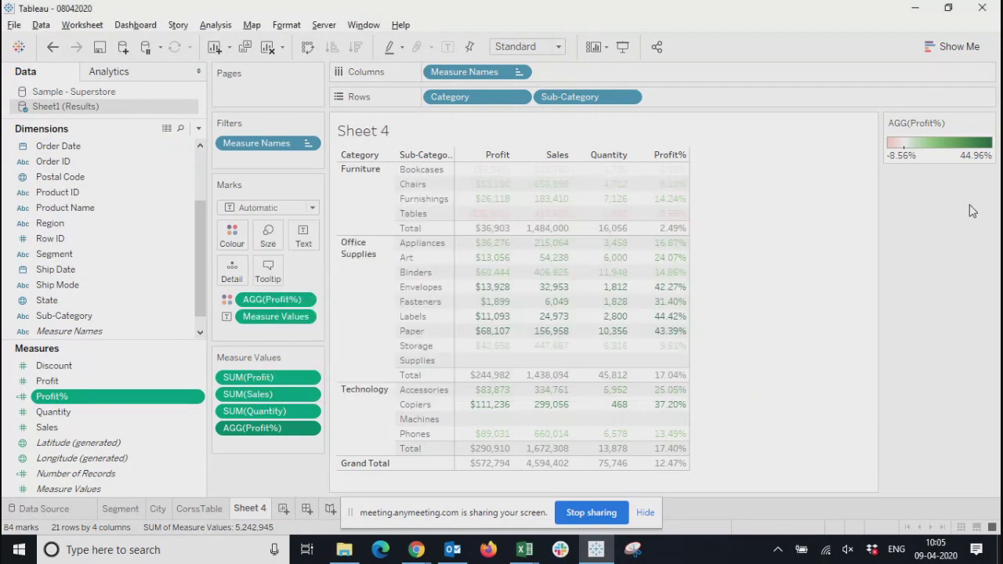
# Duplicate the Profit% field, try the copy in the crosstab, and remove it from the measure values
pyautogui.click(198, 397)
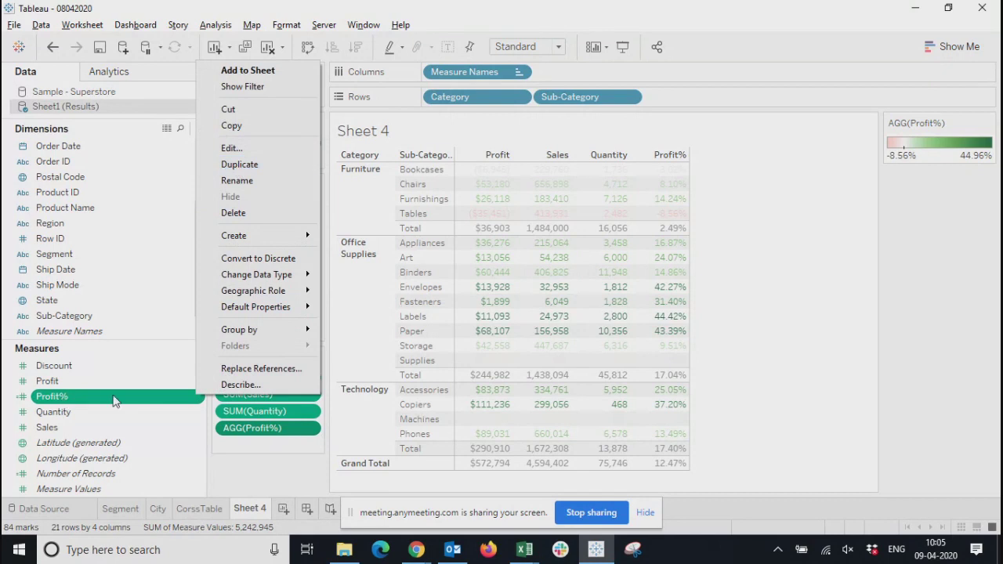
pyautogui.click(243, 164)
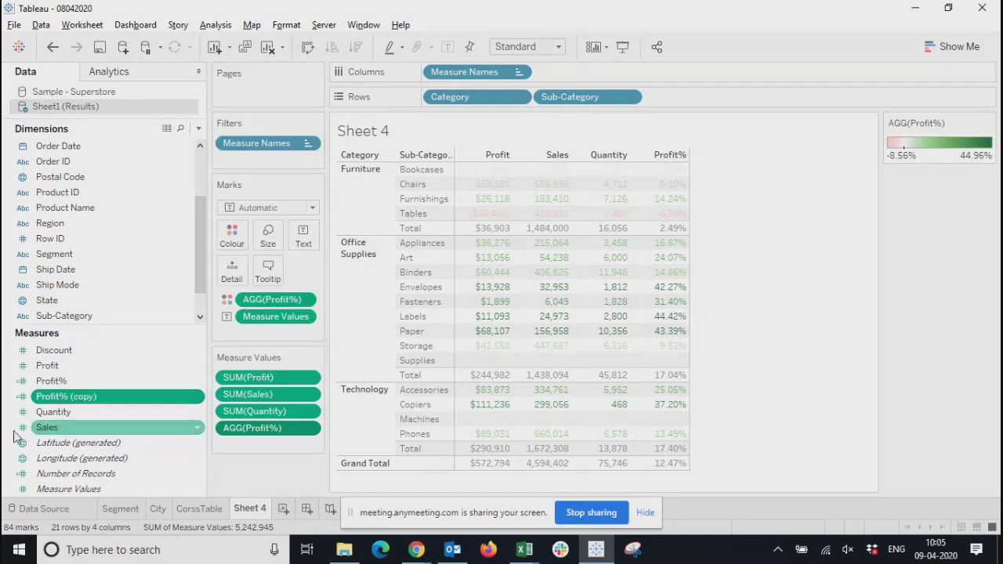
pyautogui.moveTo(67, 398); pyautogui.dragTo(490, 329)
pyautogui.click(308, 445)
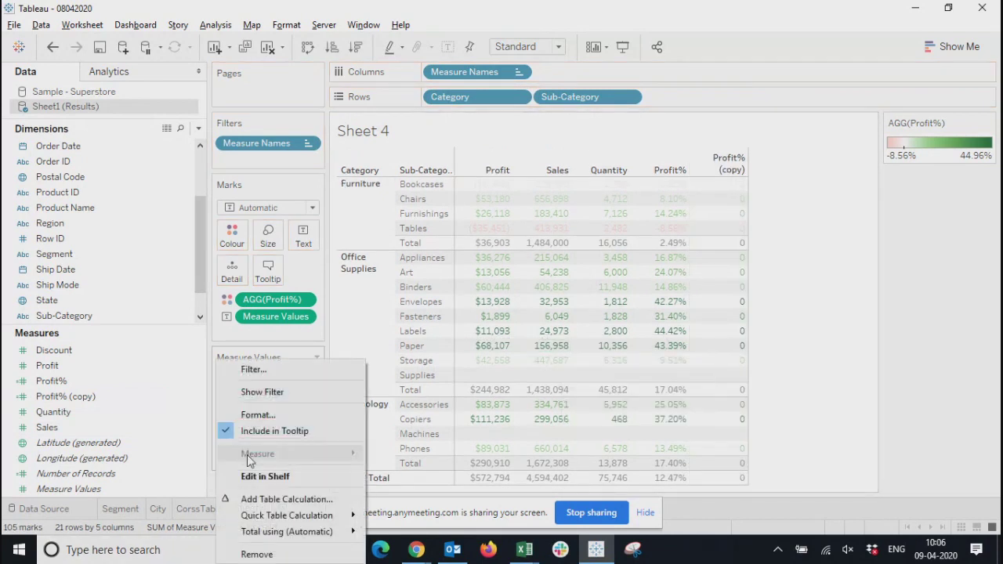
pyautogui.click(253, 552)
# Change the formula of Profit% (copy) to [Profit]/[Sales] by stripping both sum functions, and save the calculation
pyautogui.rightClick(89, 400)
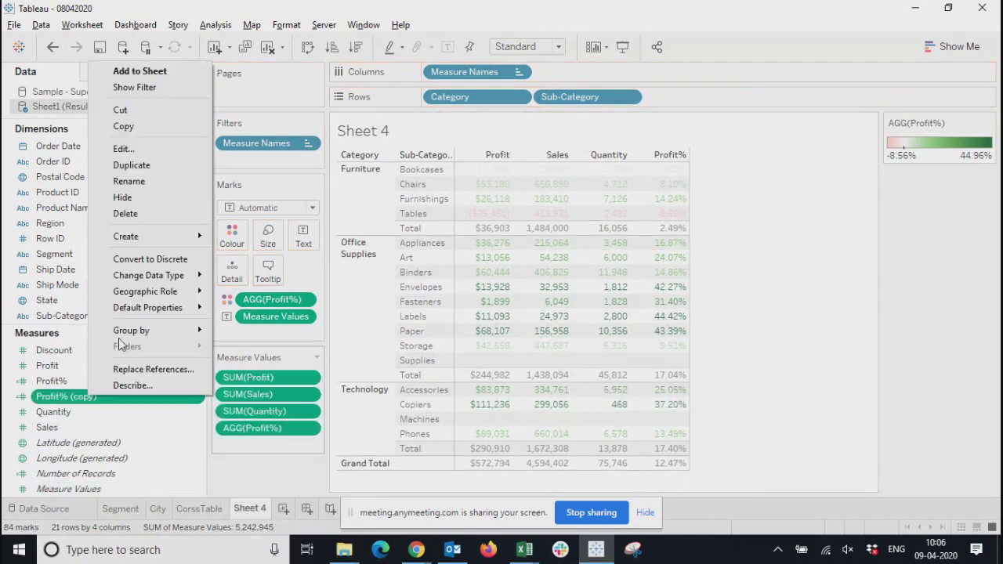
pyautogui.click(117, 147)
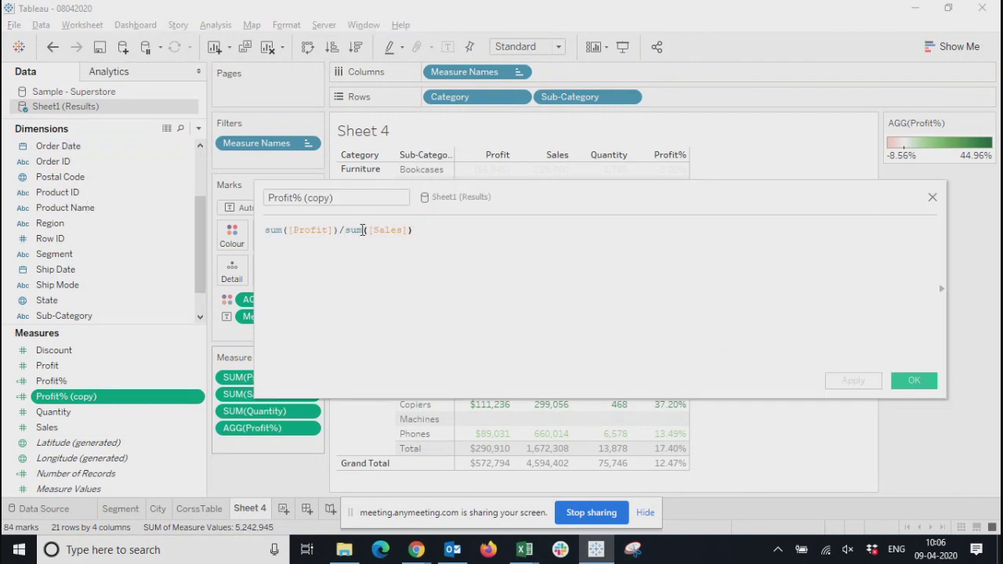
pyautogui.click(412, 230)
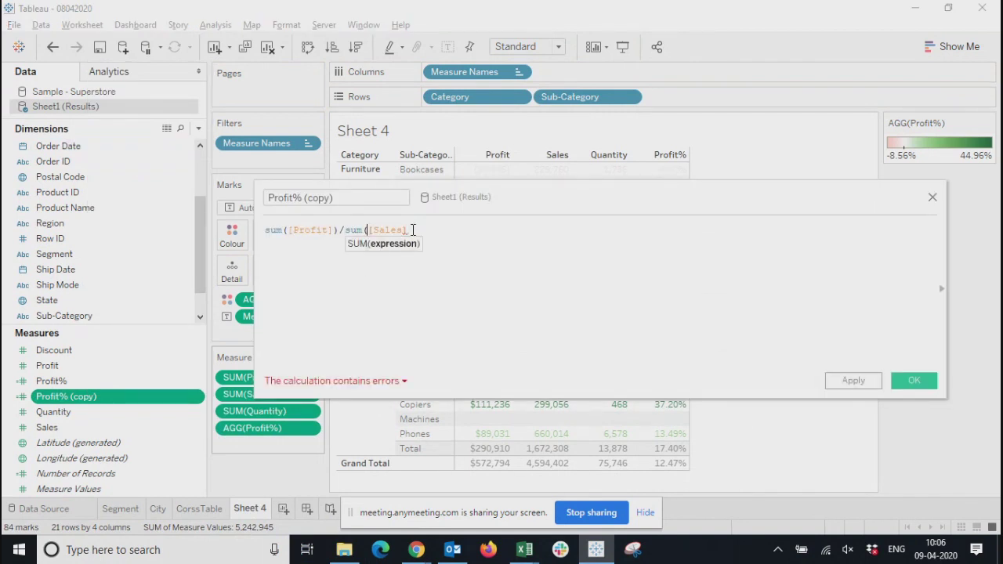
pyautogui.press('BackSpace')
pyautogui.press('BackSpace')
pyautogui.press('BackSpace')
pyautogui.press('BackSpace')
pyautogui.press('Left')
pyautogui.press('Left')
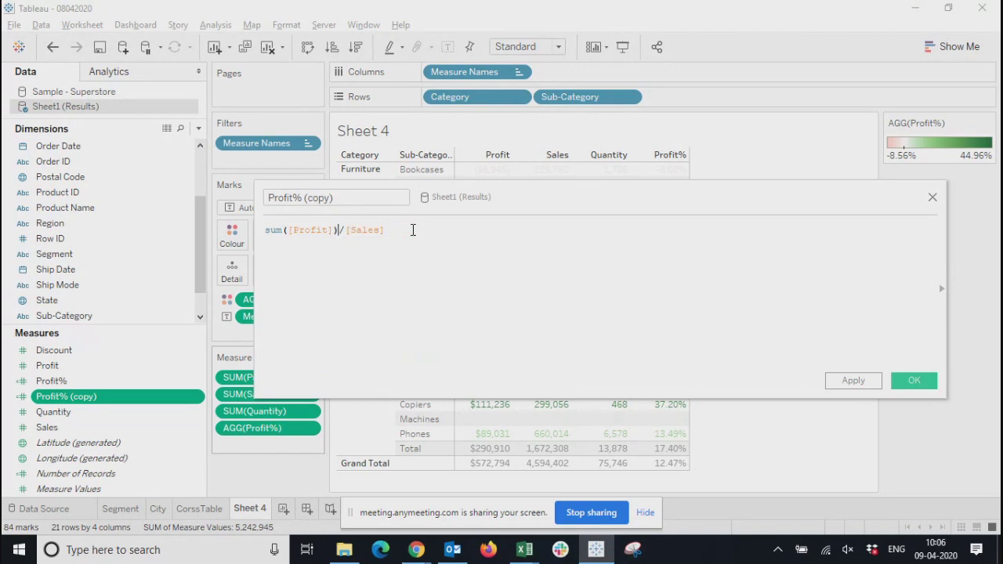
pyautogui.press('Delete')
pyautogui.press('Left')
pyautogui.press('Left')
pyautogui.press('Left')
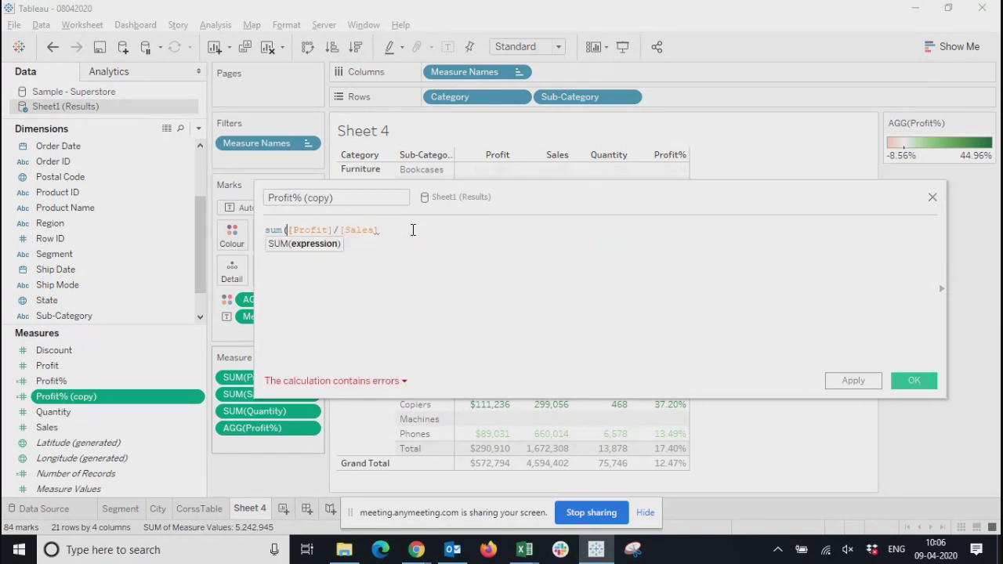
pyautogui.press('BackSpace')
pyautogui.press('BackSpace')
pyautogui.press('BackSpace')
pyautogui.press('BackSpace')
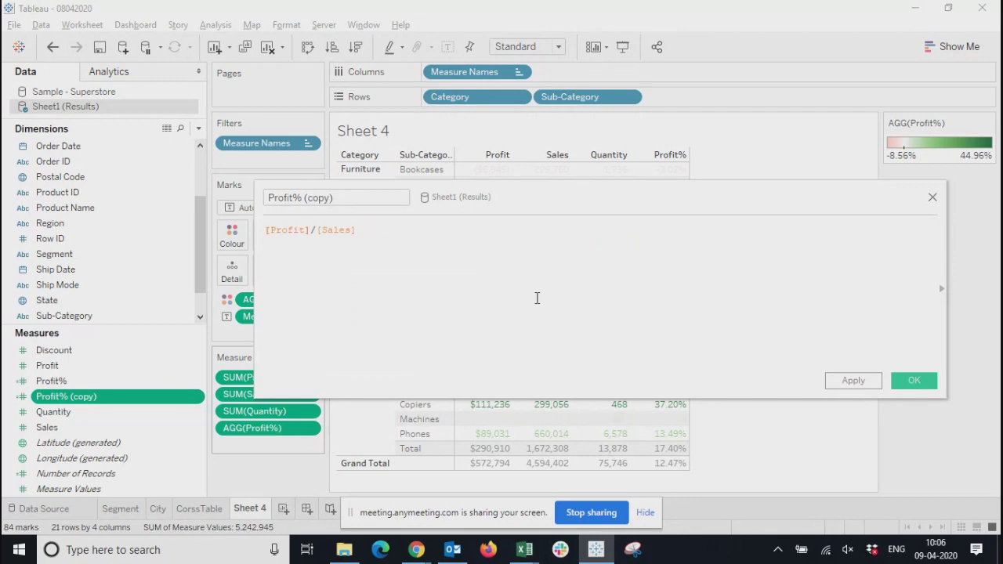
pyautogui.click(854, 384)
pyautogui.click(914, 381)
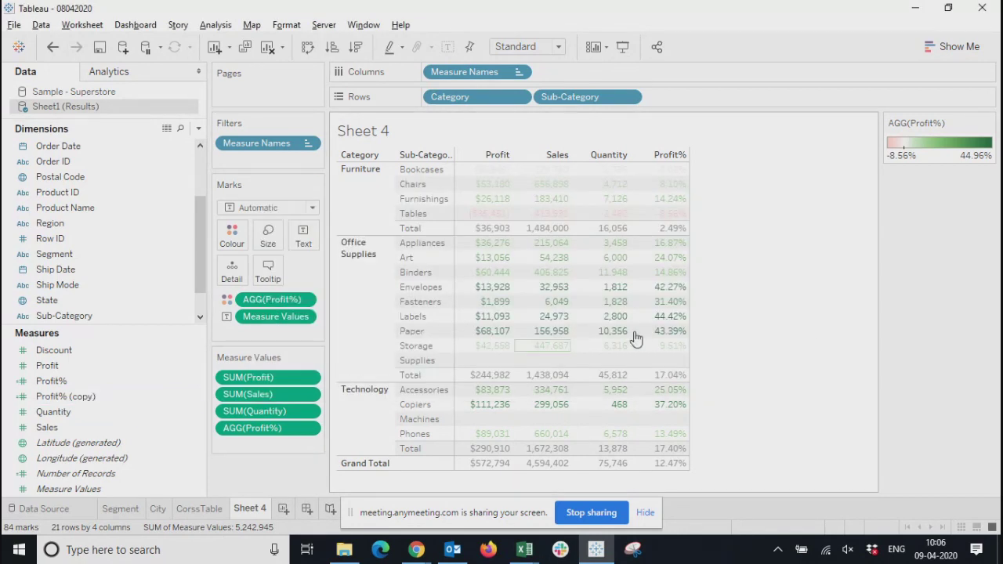
# Inspect the saved formula of the Profit% (copy) field and close it without editing
pyautogui.moveTo(94, 401); pyautogui.dragTo(69, 400)
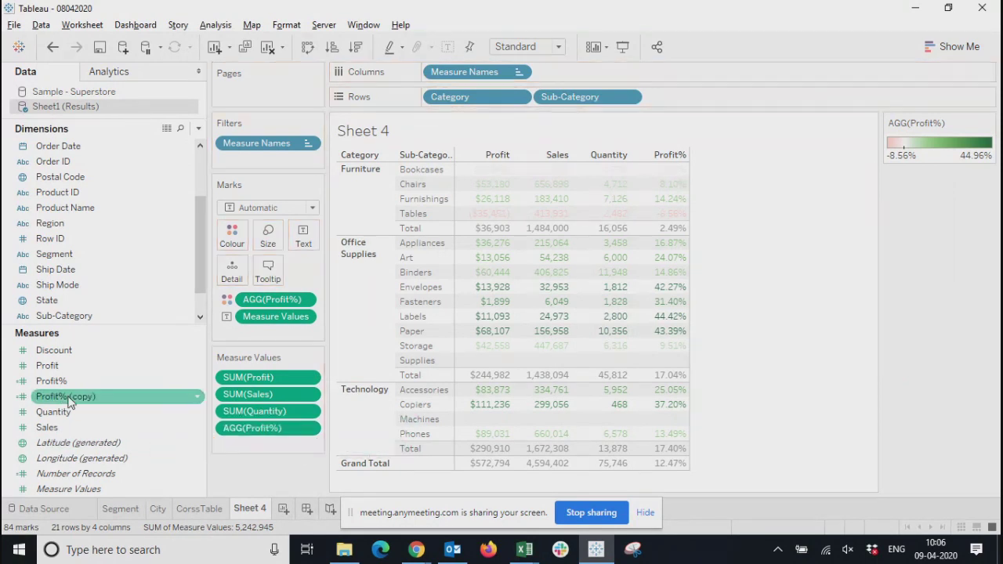
pyautogui.rightClick(69, 401)
pyautogui.click(110, 137)
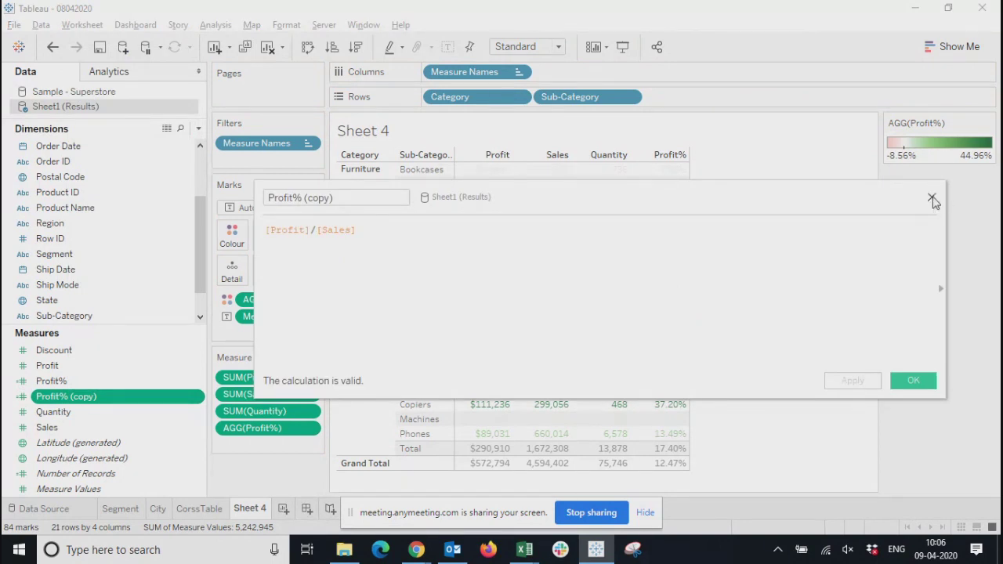
pyautogui.click(932, 198)
# Add Profit% (copy) to the crosstab, compare its values with Profit%, and remove it from the measure values
pyautogui.moveTo(75, 398); pyautogui.dragTo(571, 372)
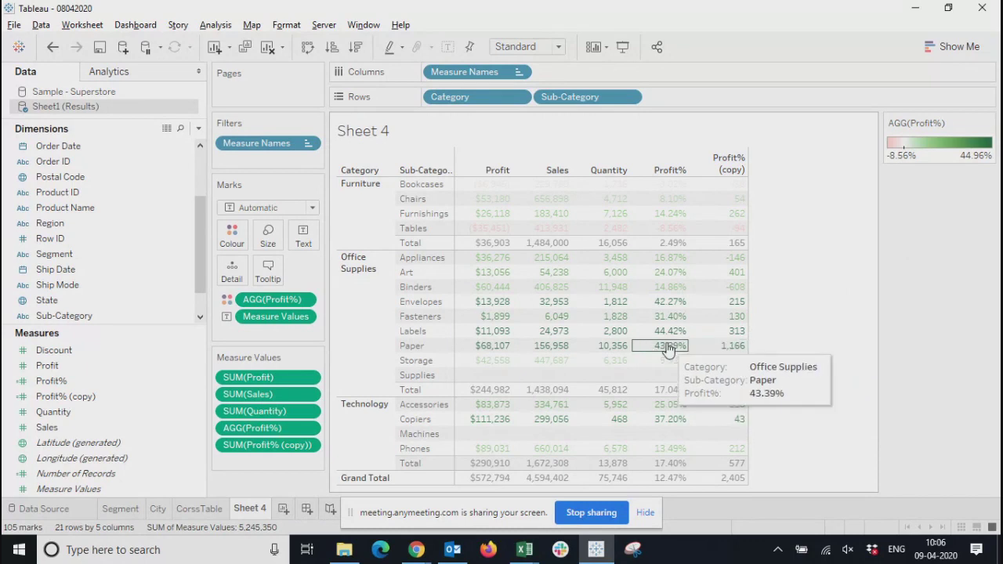
pyautogui.moveTo(733, 258); pyautogui.dragTo(741, 357)
pyautogui.click(822, 311)
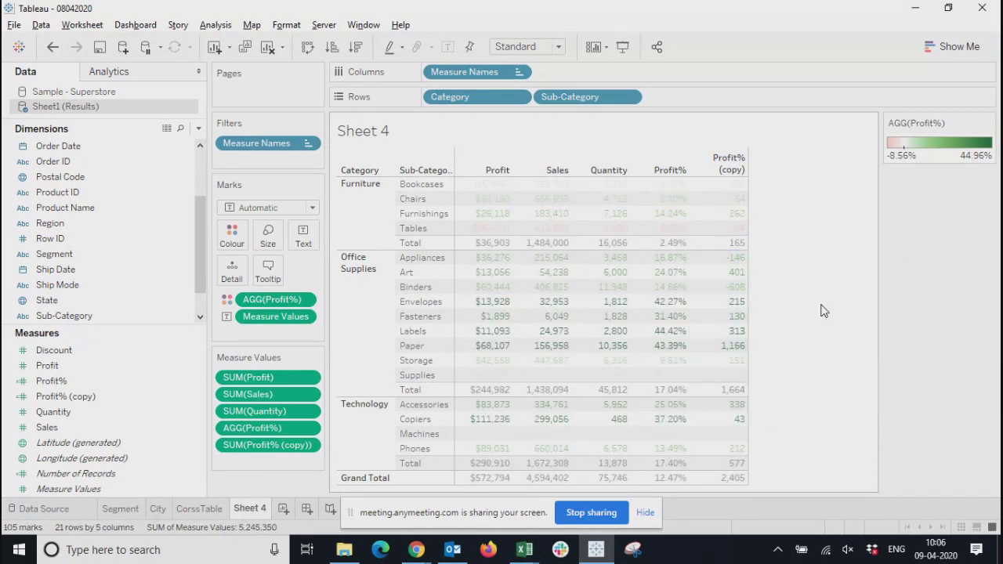
pyautogui.rightClick(310, 444)
pyautogui.click(258, 554)
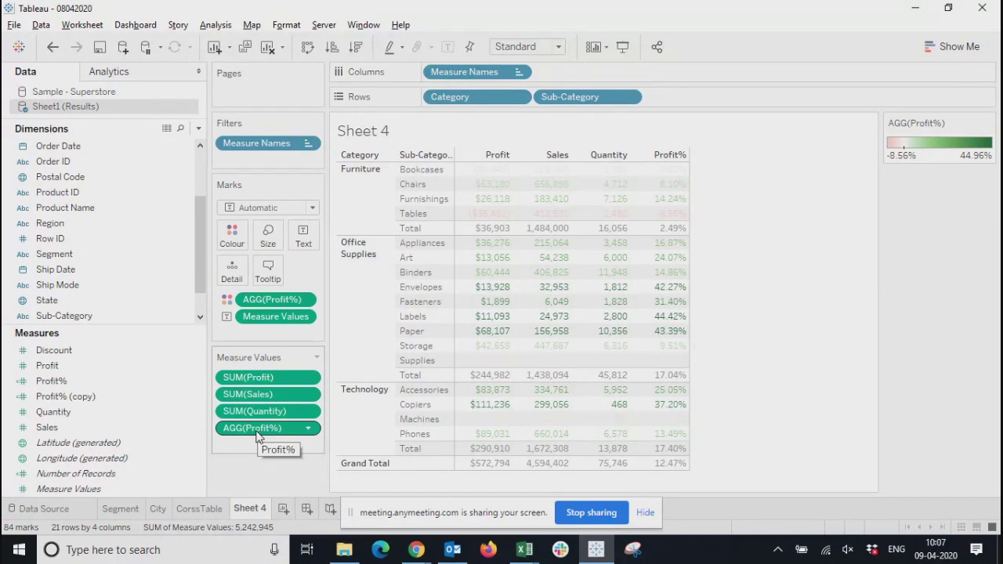
# Review how the original Profit% formula aggregates Profit and Sales separately before dividing
pyautogui.click(86, 382)
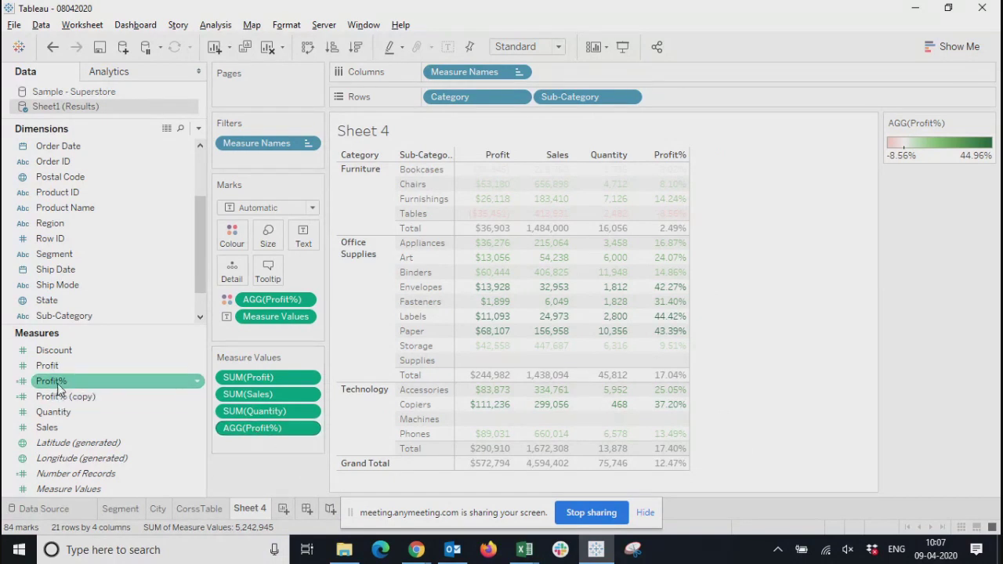
pyautogui.rightClick(59, 388)
pyautogui.click(88, 138)
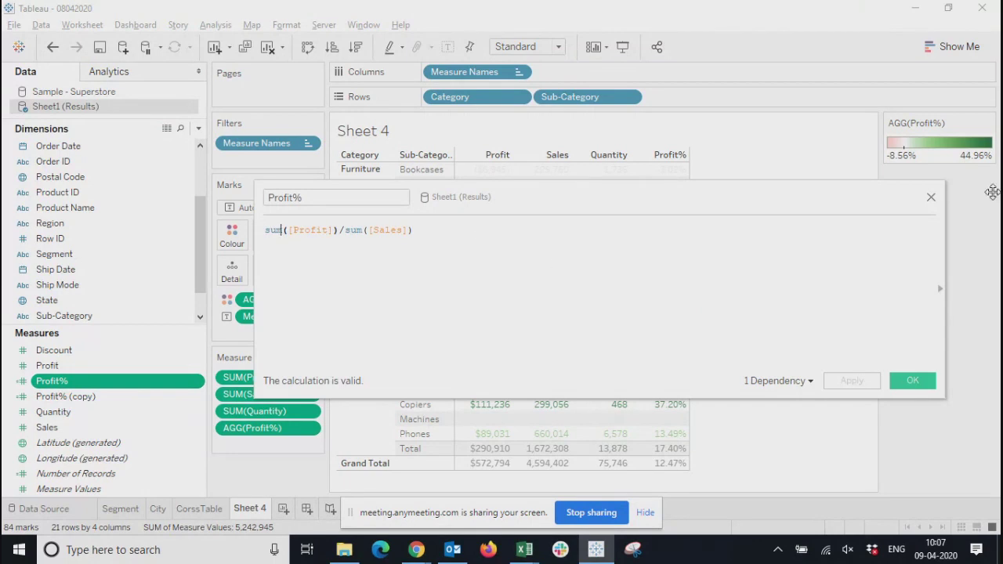
pyautogui.click(931, 197)
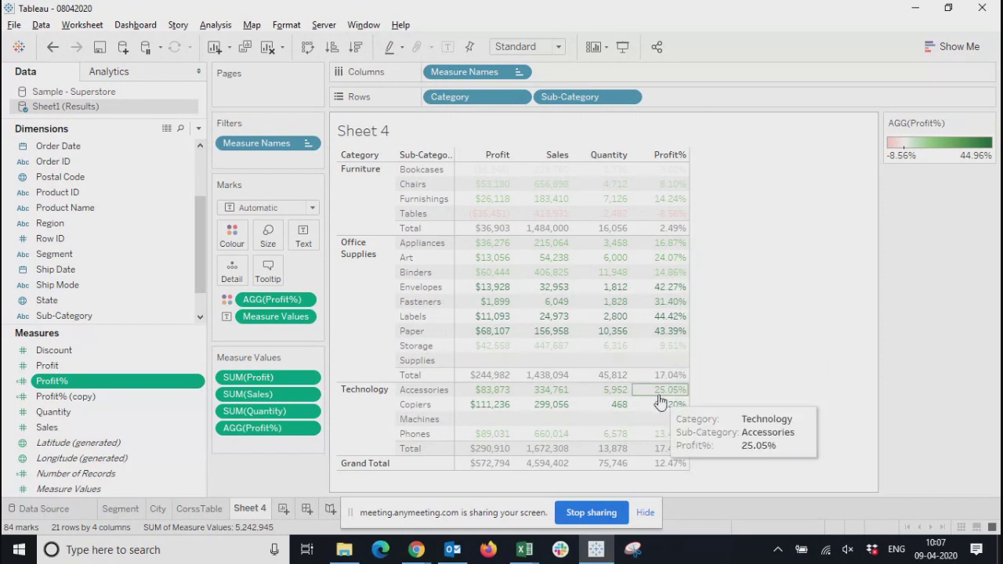
pyautogui.click(943, 49)
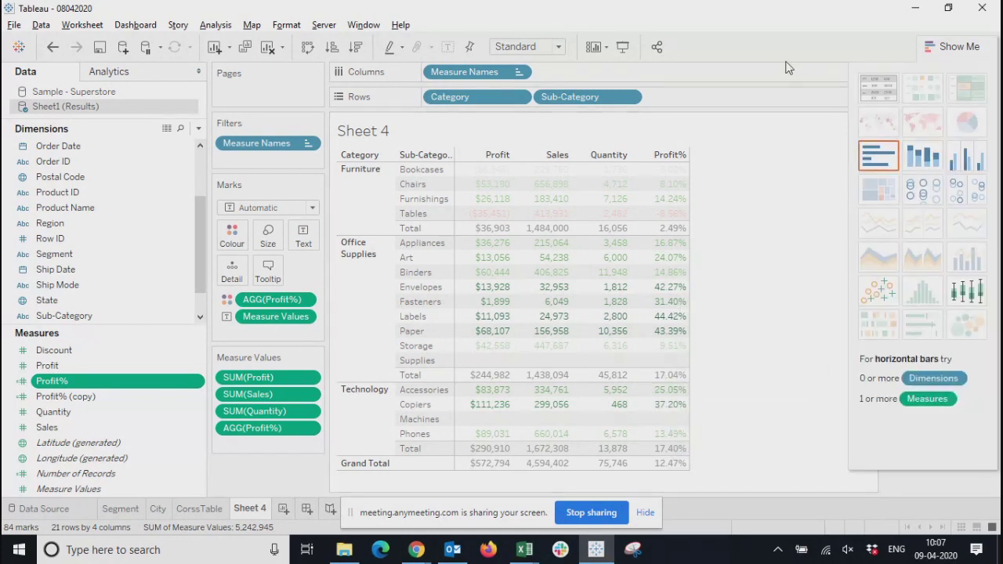
pyautogui.click(938, 47)
# Rename the Sheet 4 worksheet as Profit%
pyautogui.doubleClick(255, 514)
pyautogui.write('Pro')
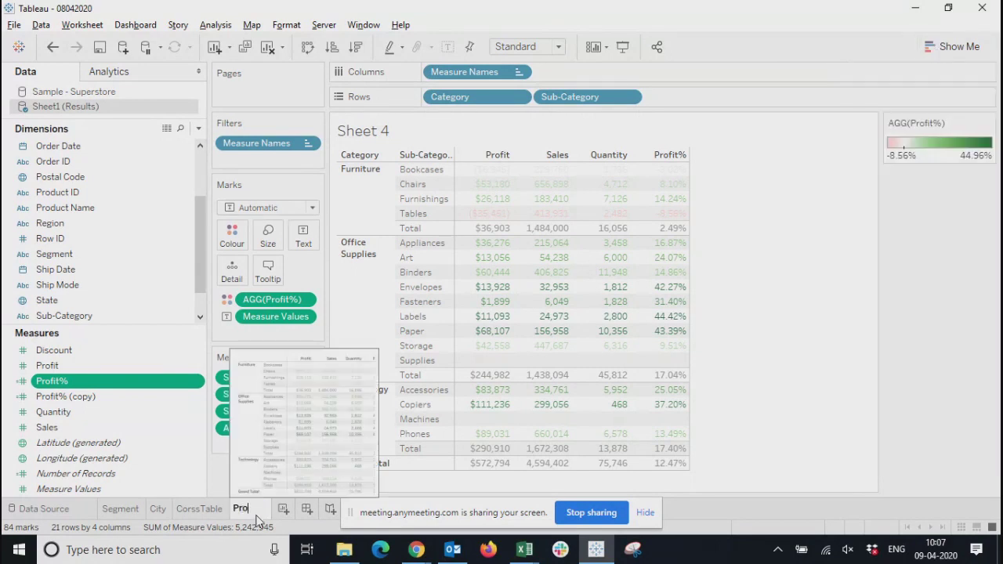
pyautogui.write('fit%')
pyautogui.click(808, 366)
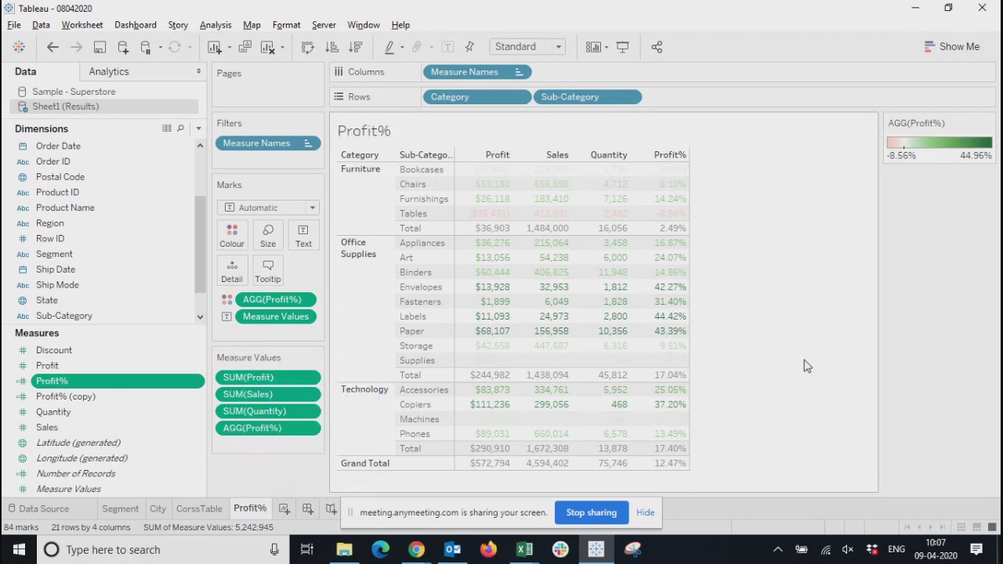
# Colour the table on the Profit% sheet by SUM(Profit) instead of AGG(Profit%)
pyautogui.click(312, 428)
pyautogui.click(296, 296)
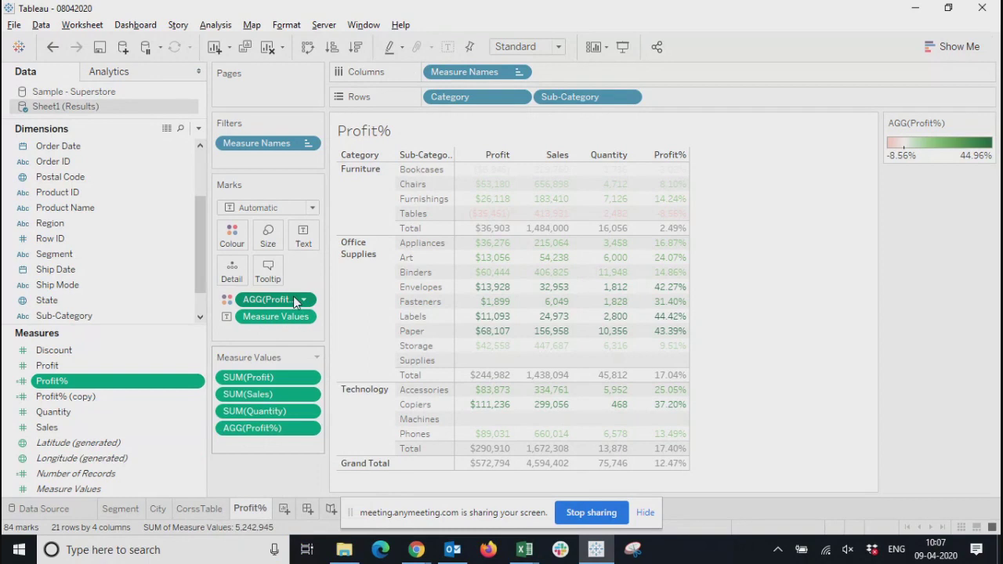
pyautogui.click(305, 298)
pyautogui.click(272, 541)
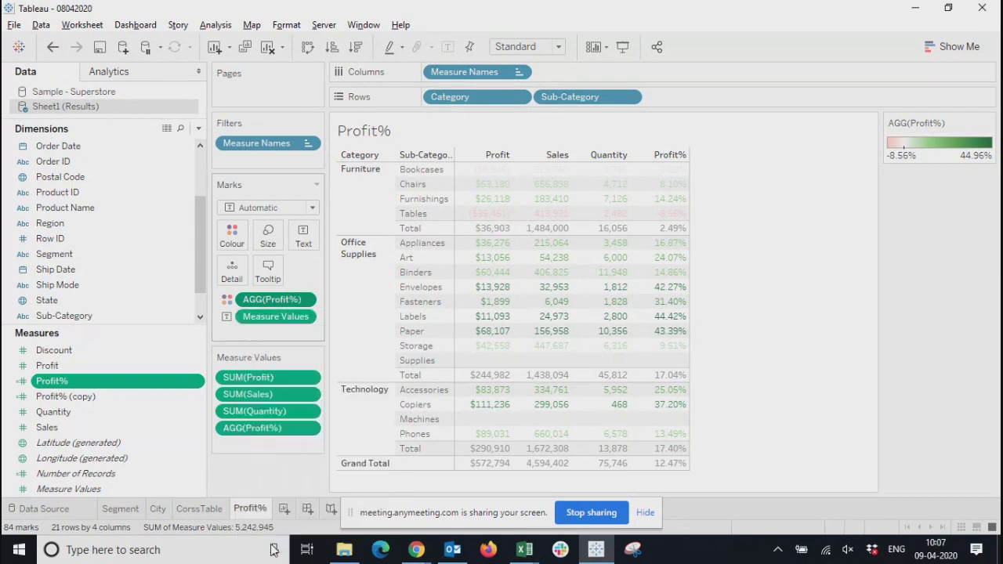
pyautogui.click(50, 367)
pyautogui.moveTo(50, 367); pyautogui.dragTo(232, 235)
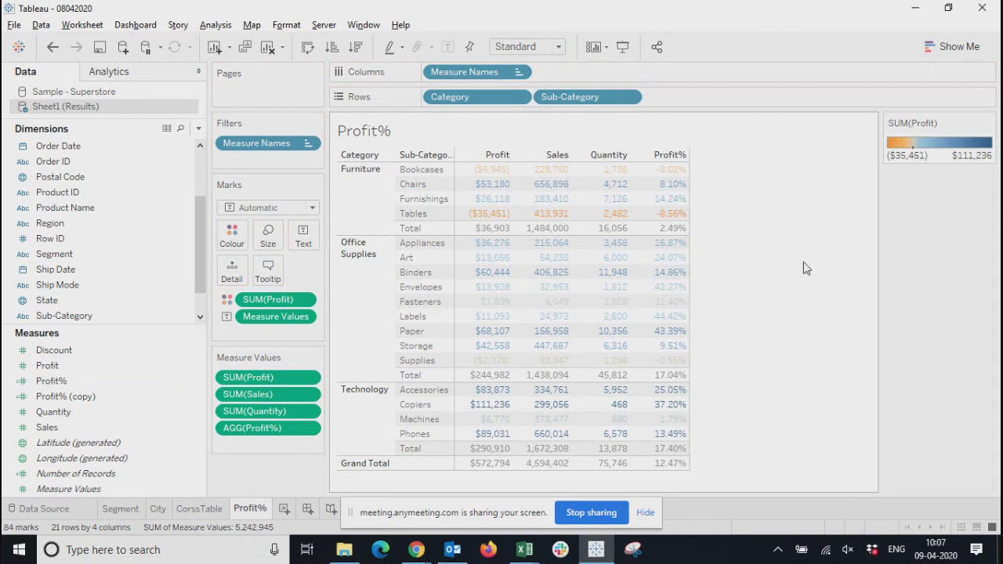
# Duplicate the Profit% worksheet and close the chart suggestions
pyautogui.click(950, 47)
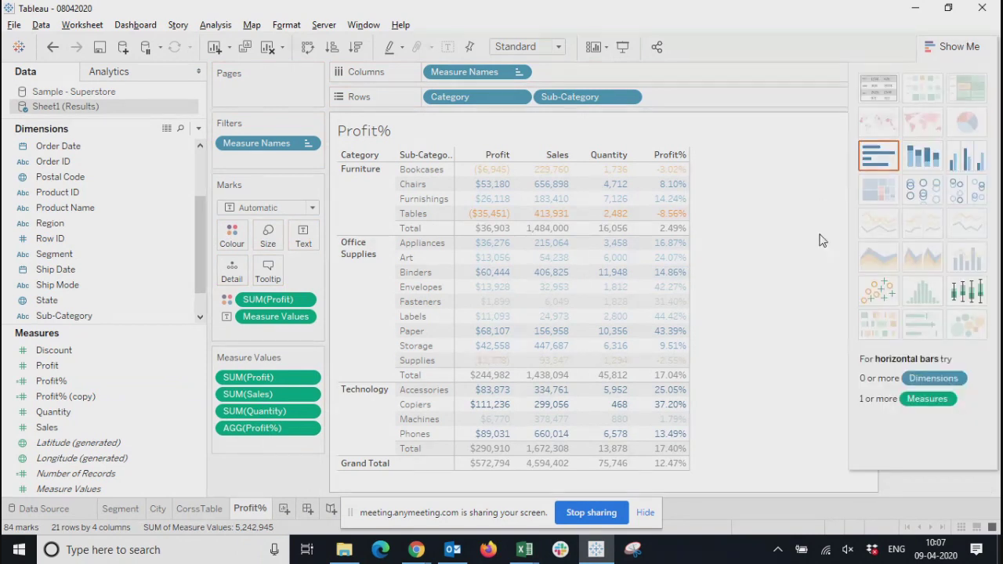
pyautogui.rightClick(261, 511)
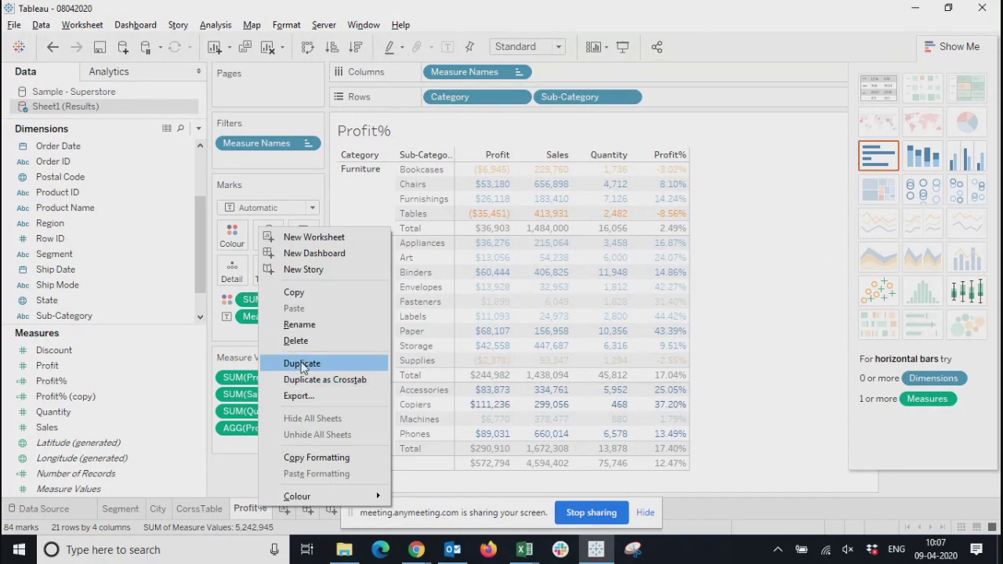
pyautogui.click(302, 364)
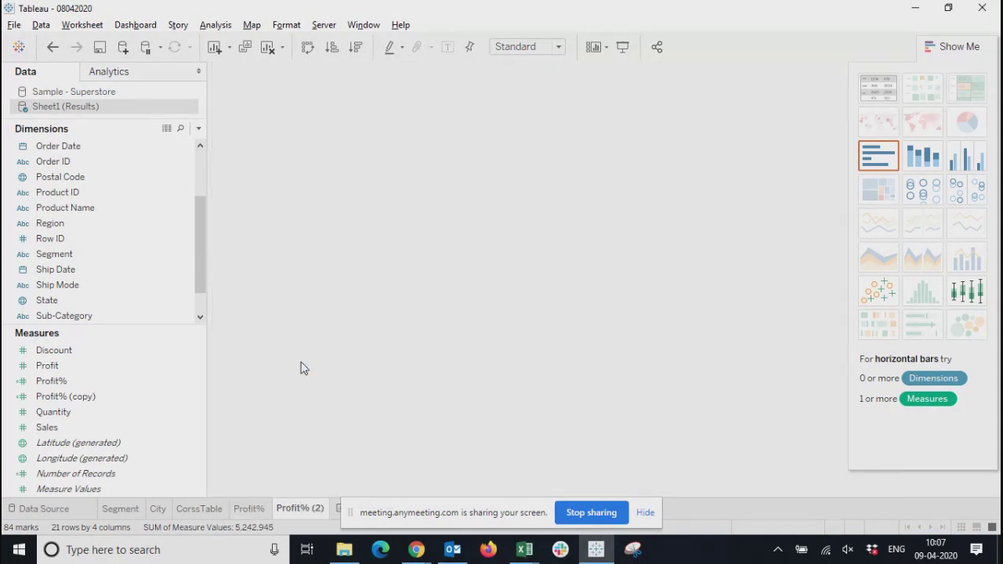
pyautogui.moveTo(411, 512); pyautogui.dragTo(862, 531)
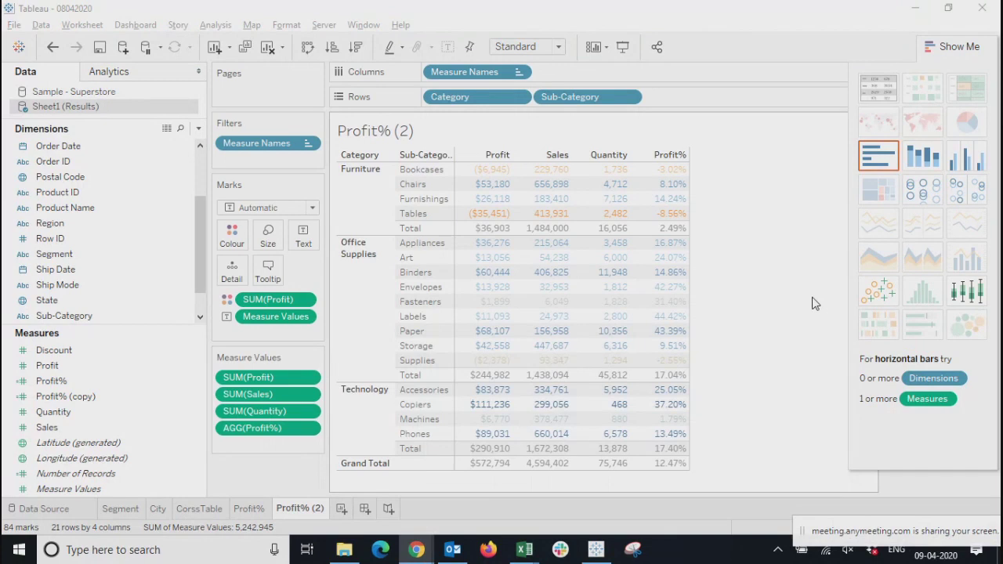
pyautogui.click(953, 47)
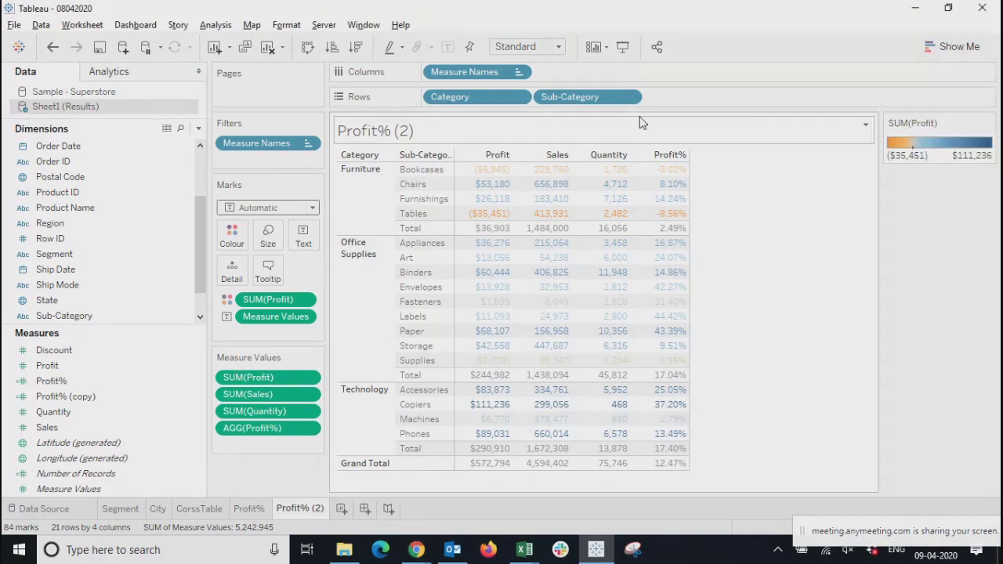
# Remove Quantity and Profit% from the measure values of the duplicated sheet, keeping Profit and Sales
pyautogui.rightClick(309, 397)
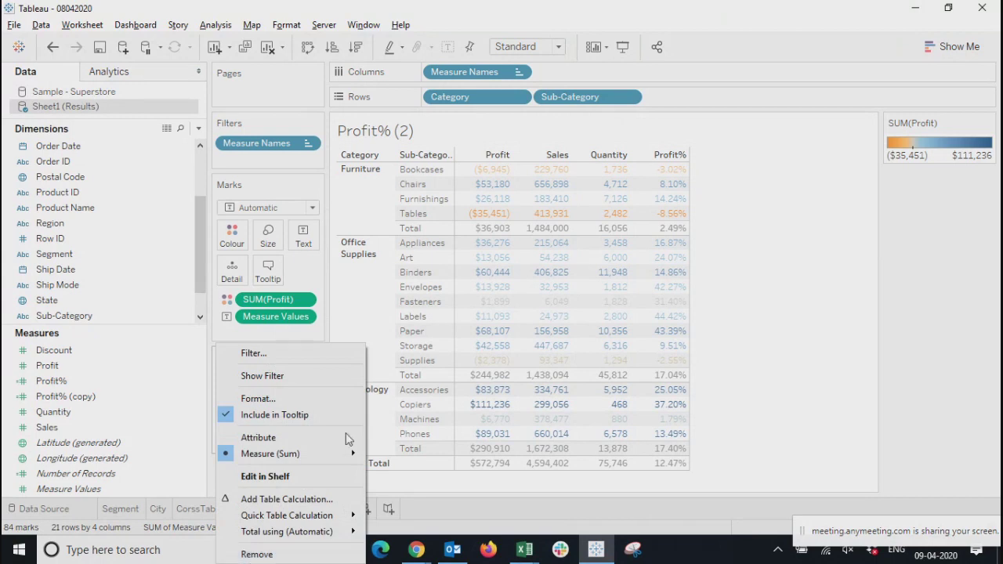
pyautogui.click(800, 404)
pyautogui.rightClick(320, 415)
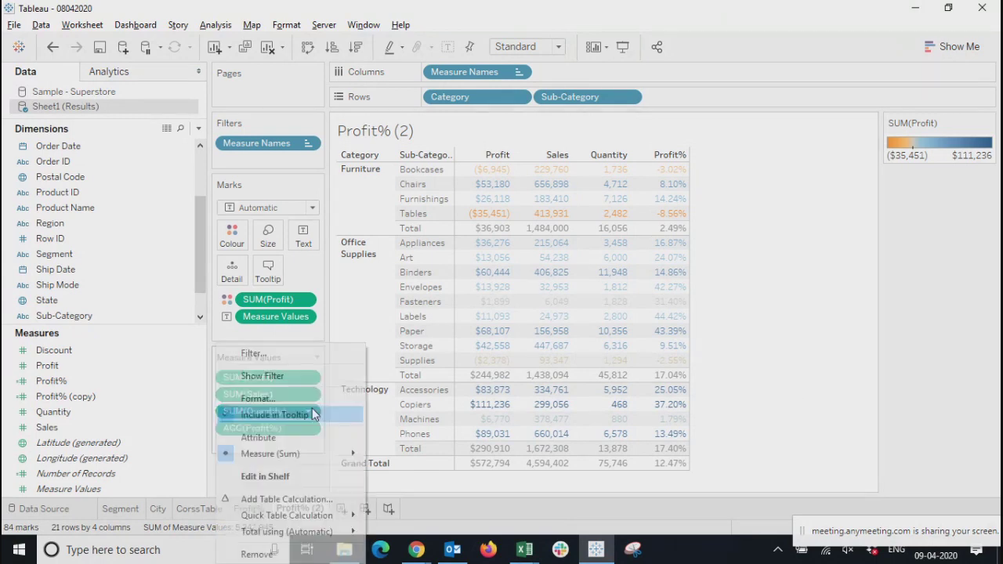
pyautogui.click(235, 551)
pyautogui.rightClick(310, 414)
pyautogui.click(235, 551)
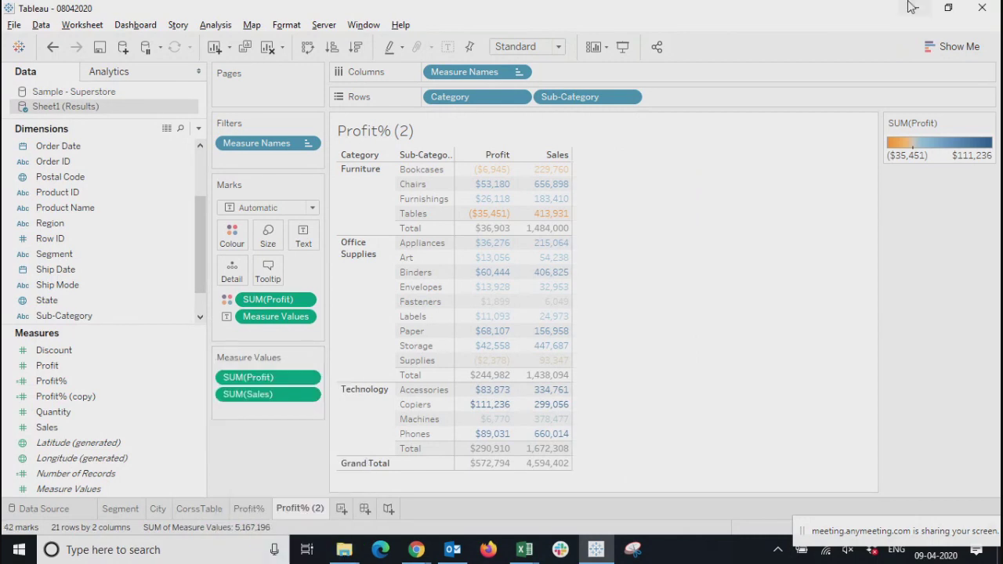
# Convert the Profit and Sales table to a side-by-side bar chart by Category and Sub-Category
pyautogui.click(952, 47)
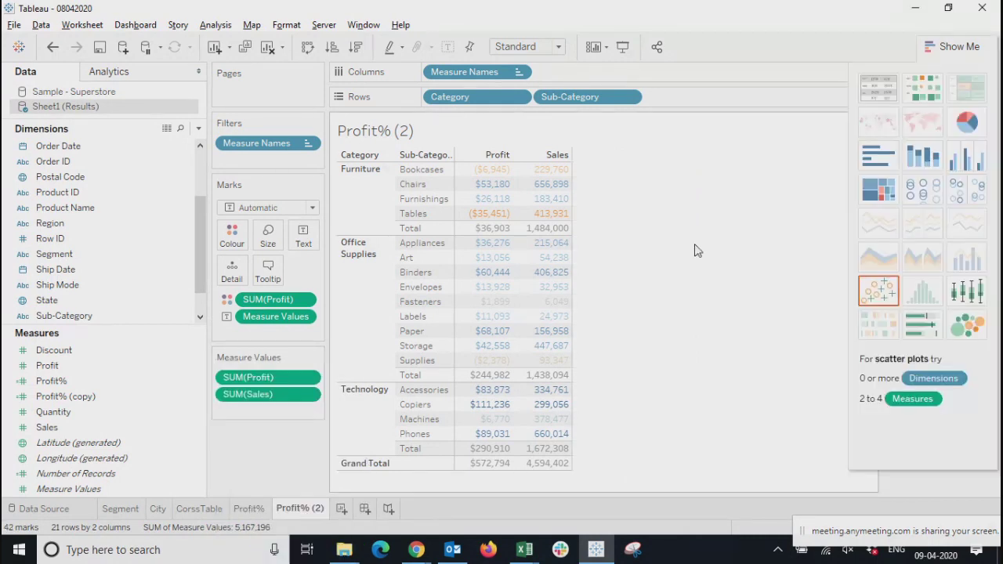
pyautogui.click(958, 153)
pyautogui.click(938, 46)
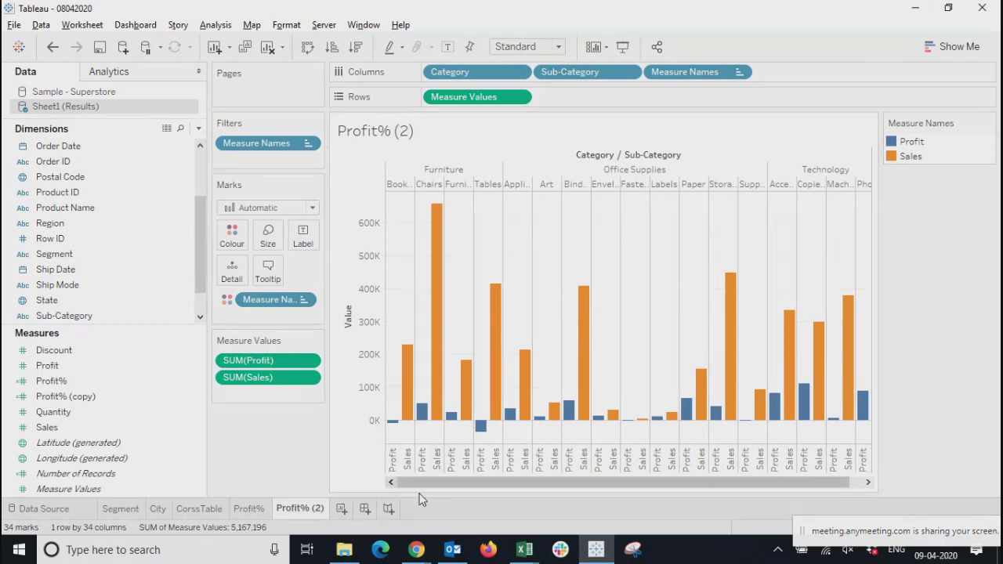
# Highlight the bars of the Furniture, Office Supplies and Technology categories one after another
pyautogui.click(436, 170)
pyautogui.click(595, 171)
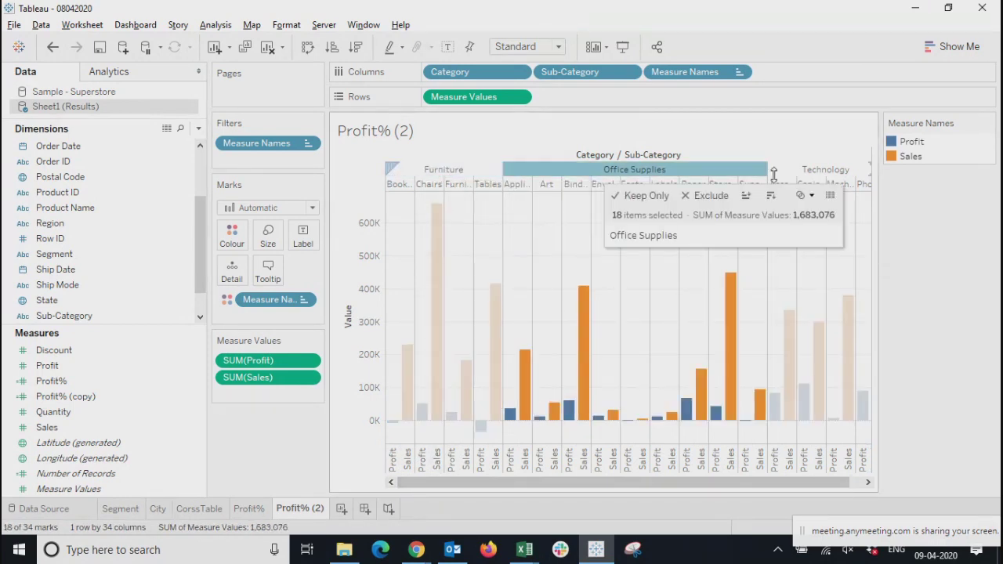
pyautogui.click(823, 171)
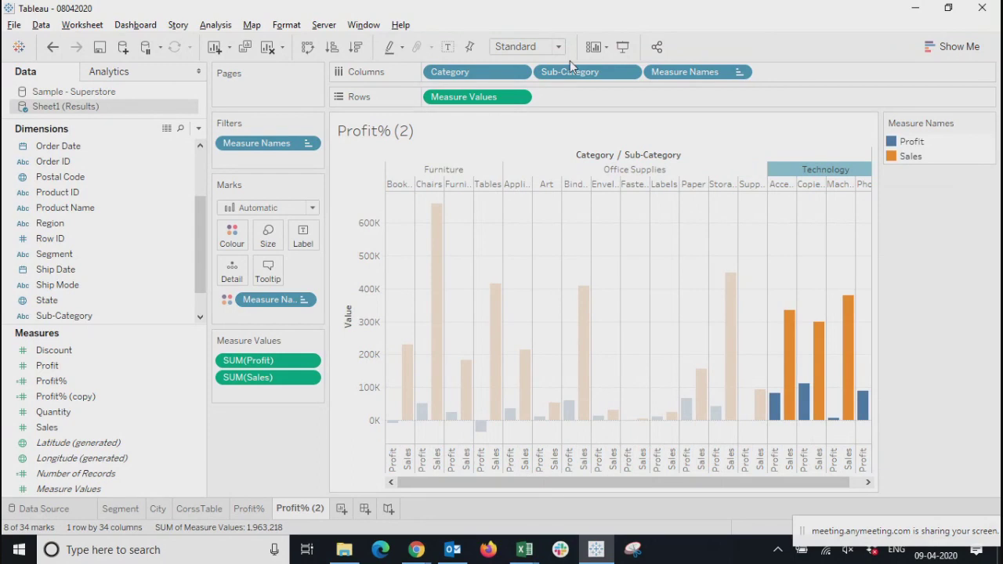
# Swap the chart's rows and columns and swap them back
pyautogui.click(308, 47)
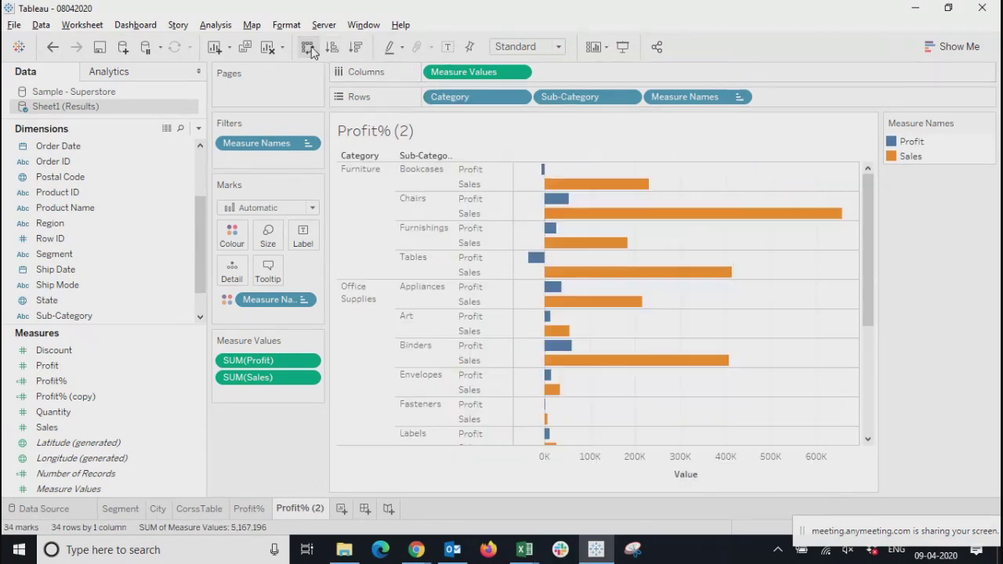
pyautogui.click(309, 48)
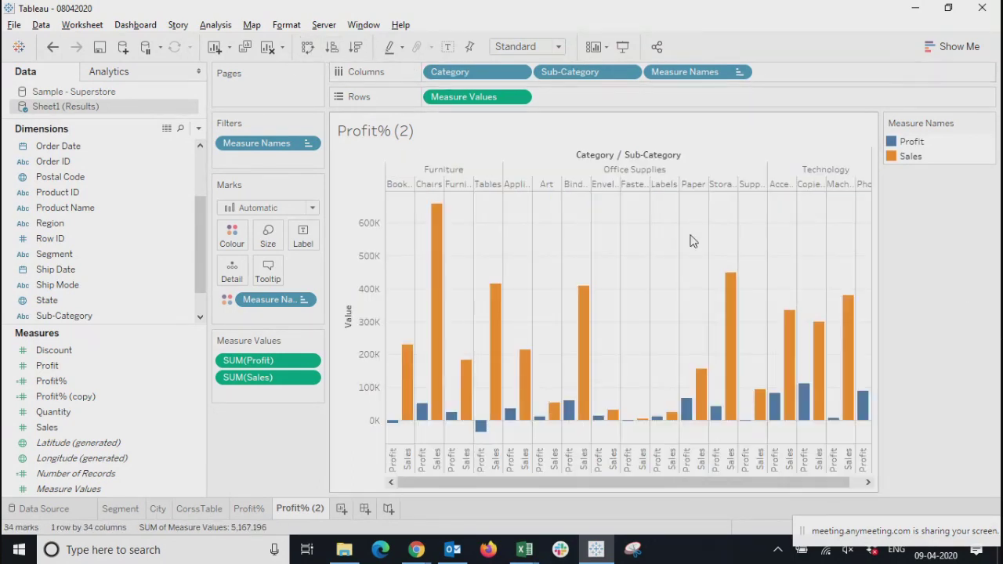
# Remove Measure Values from the rows and Measure Names from the chart's shelves, leaving only Category and Sub-Category
pyautogui.click(519, 97)
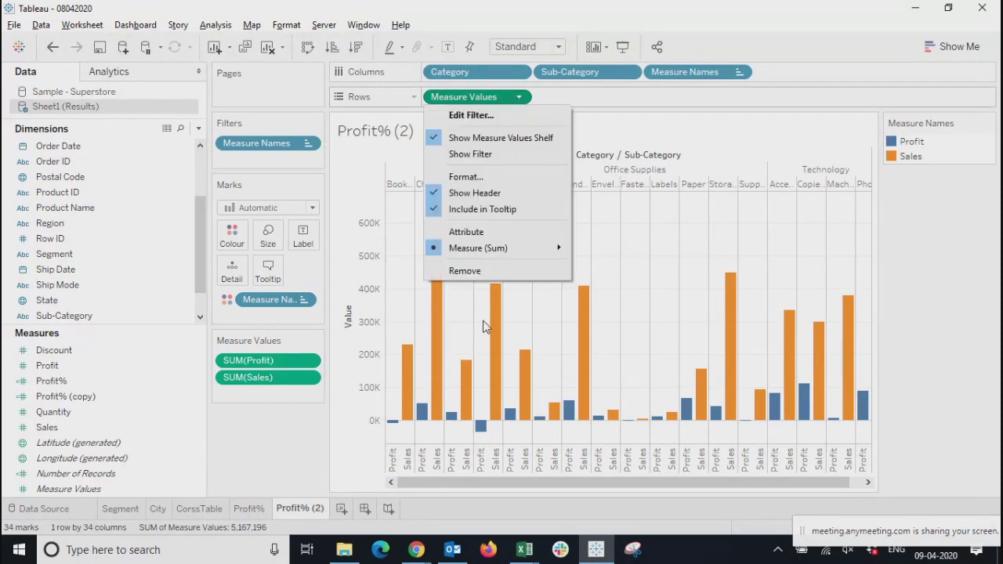
pyautogui.click(463, 271)
pyautogui.moveTo(712, 72); pyautogui.dragTo(537, 107)
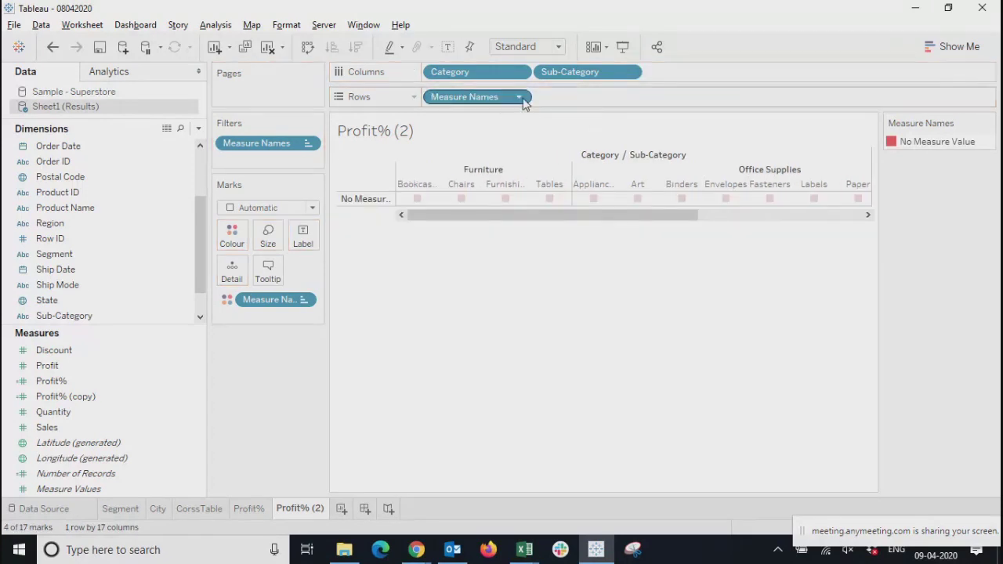
pyautogui.click(519, 97)
pyautogui.click(467, 288)
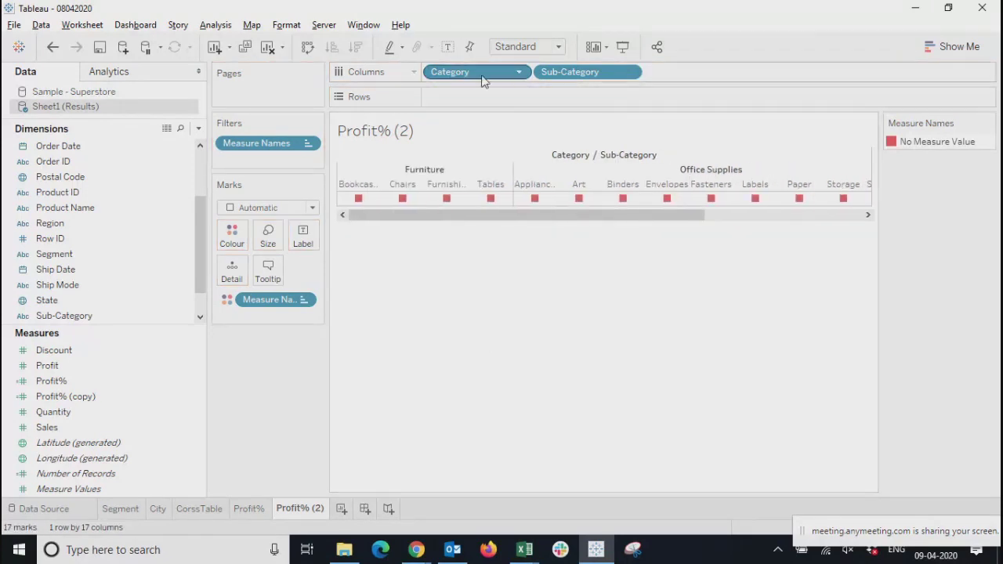
# Place Sub-Category ahead of Category in the columns and remove the Measure Names colouring
pyautogui.moveTo(481, 76); pyautogui.dragTo(604, 75)
pyautogui.moveTo(487, 107); pyautogui.dragTo(635, 74)
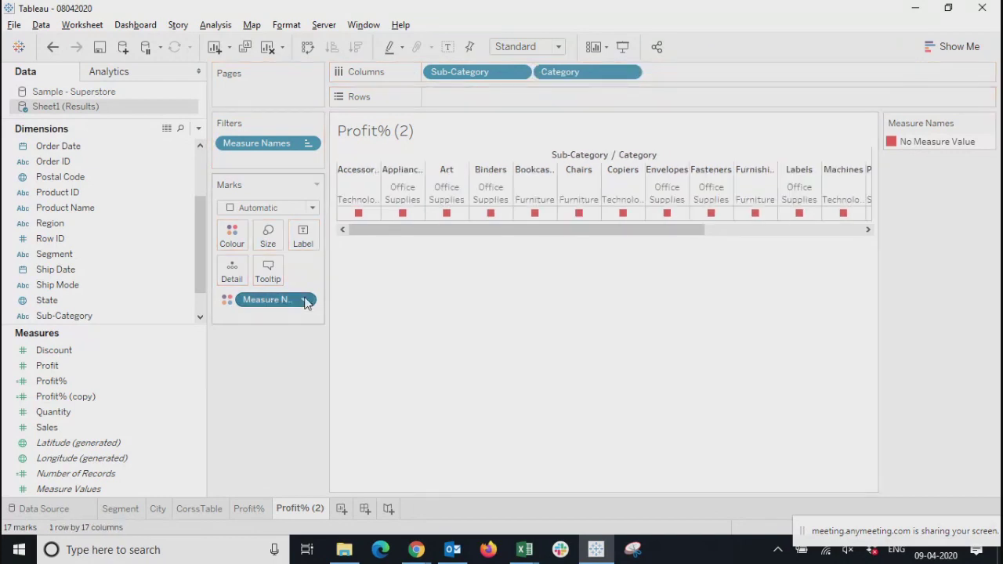
pyautogui.click(303, 299)
pyautogui.click(265, 473)
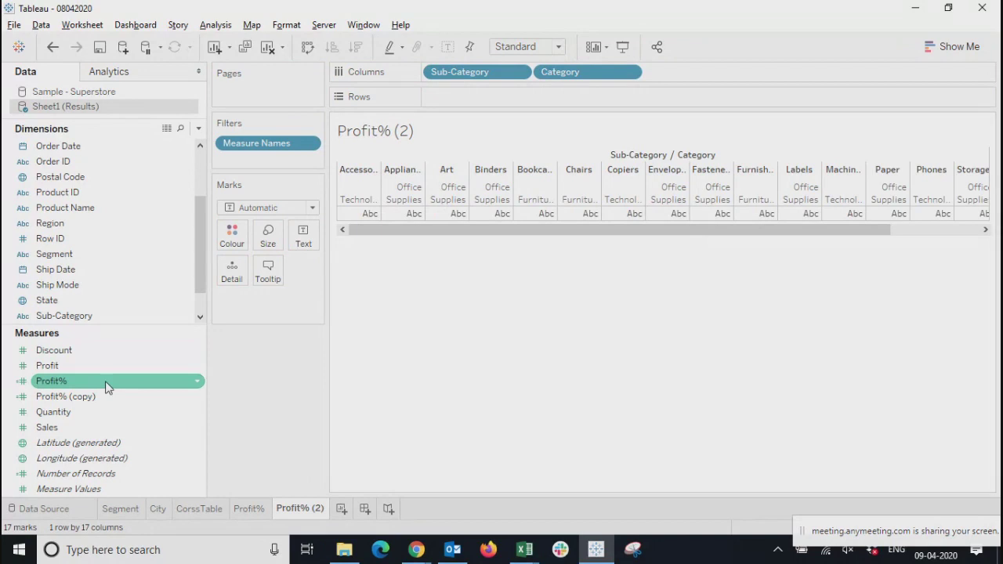
# Add Profit and Sales to the rows as two separate bar charts
pyautogui.moveTo(58, 370); pyautogui.dragTo(486, 102)
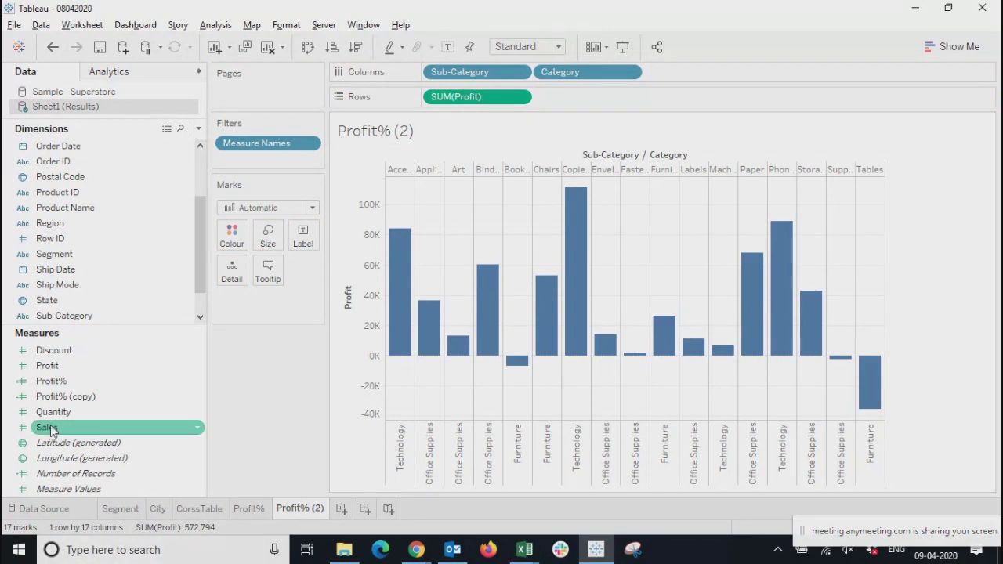
pyautogui.moveTo(50, 430); pyautogui.dragTo(579, 102)
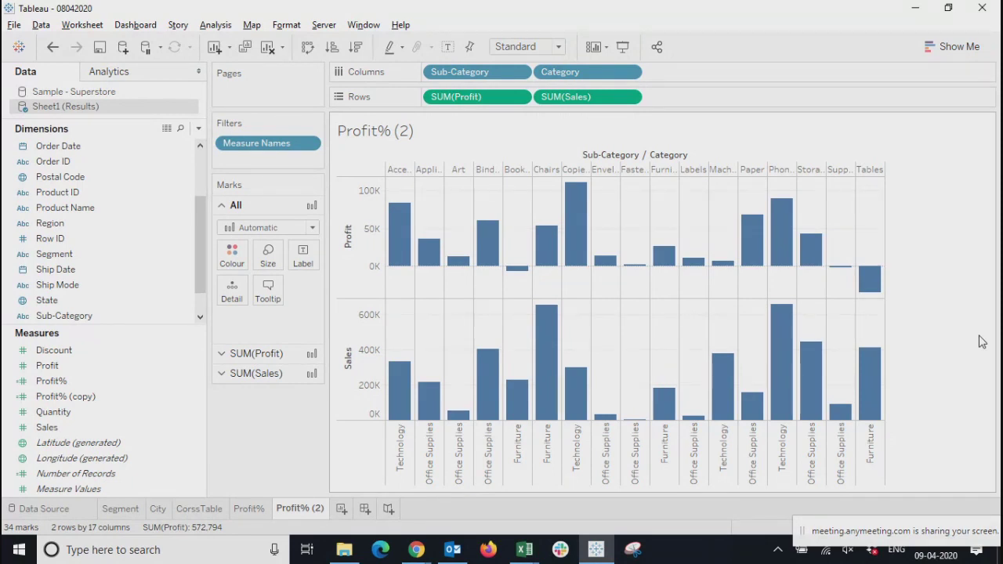
# Clear the sheet and chart Sales and Profit by Category from the Sample - Superstore data source
pyautogui.click(267, 47)
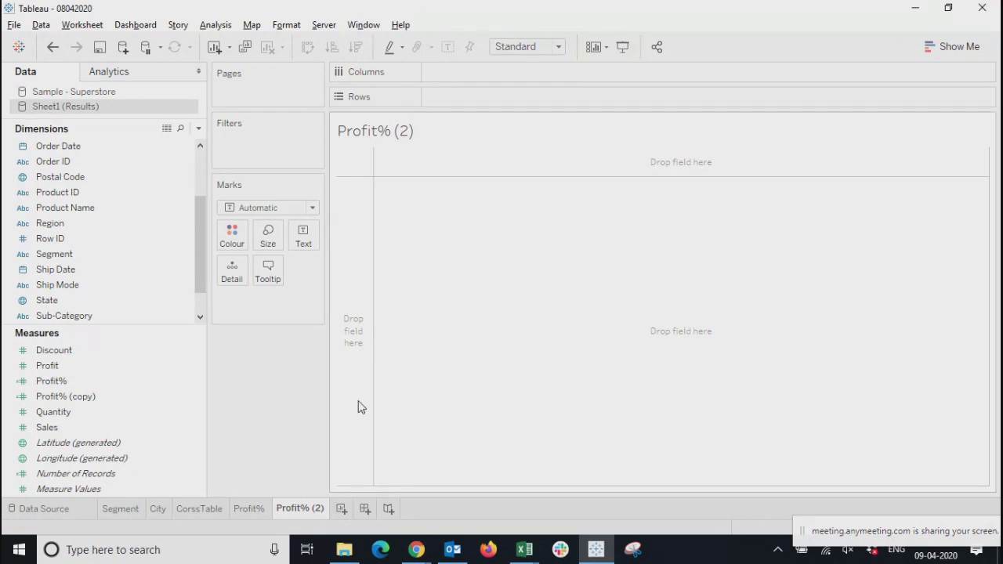
pyautogui.click(71, 92)
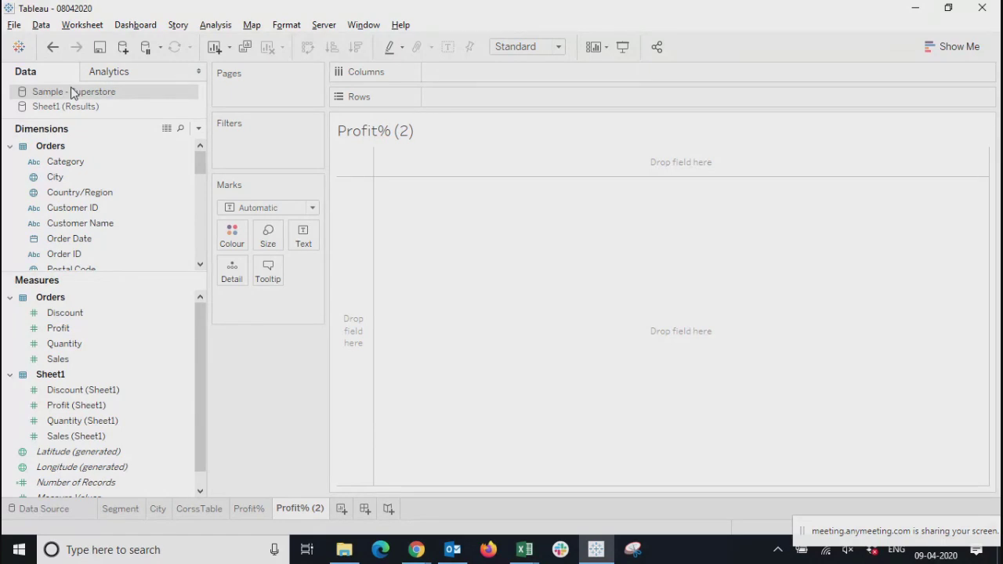
pyautogui.moveTo(58, 359); pyautogui.dragTo(507, 103)
pyautogui.moveTo(58, 327); pyautogui.dragTo(569, 107)
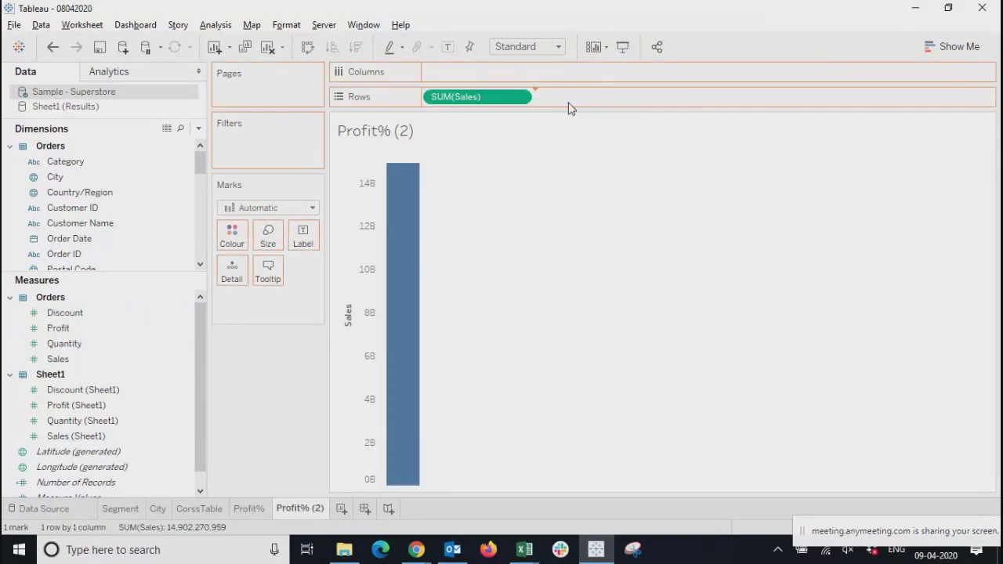
pyautogui.moveTo(75, 164); pyautogui.dragTo(544, 70)
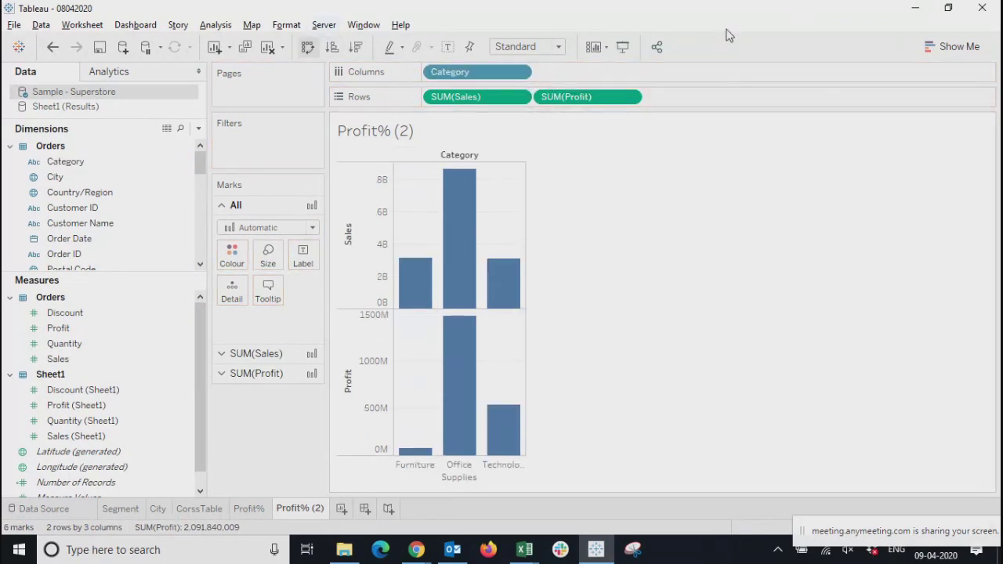
# Convert the Sales and Profit charts to side-by-side bars for each Category
pyautogui.click(947, 47)
pyautogui.click(968, 156)
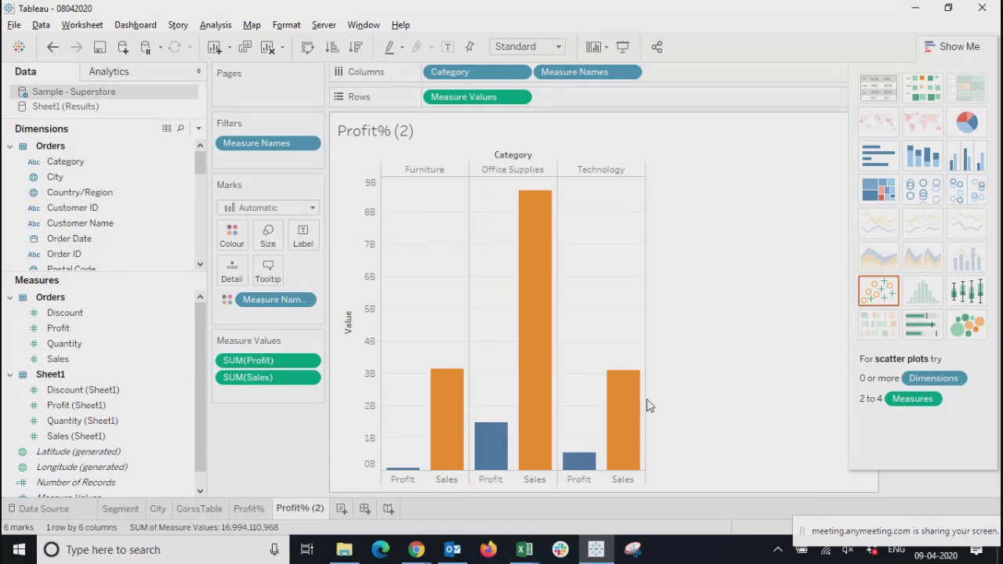
pyautogui.click(964, 40)
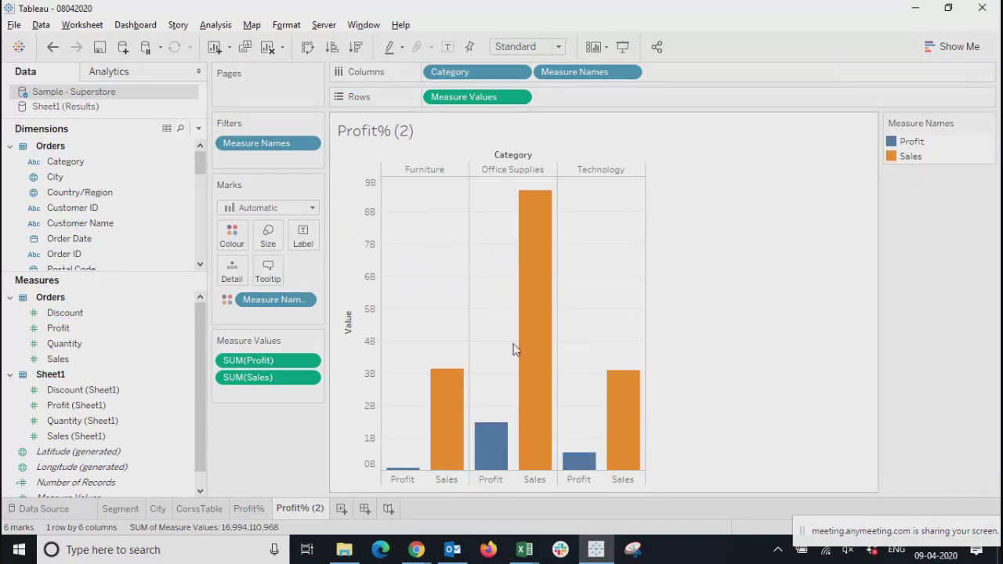
# Remove SUM(Profit) from the measure values so that only Sales is charted by Category
pyautogui.moveTo(453, 443)
pyautogui.moveTo(557, 437)
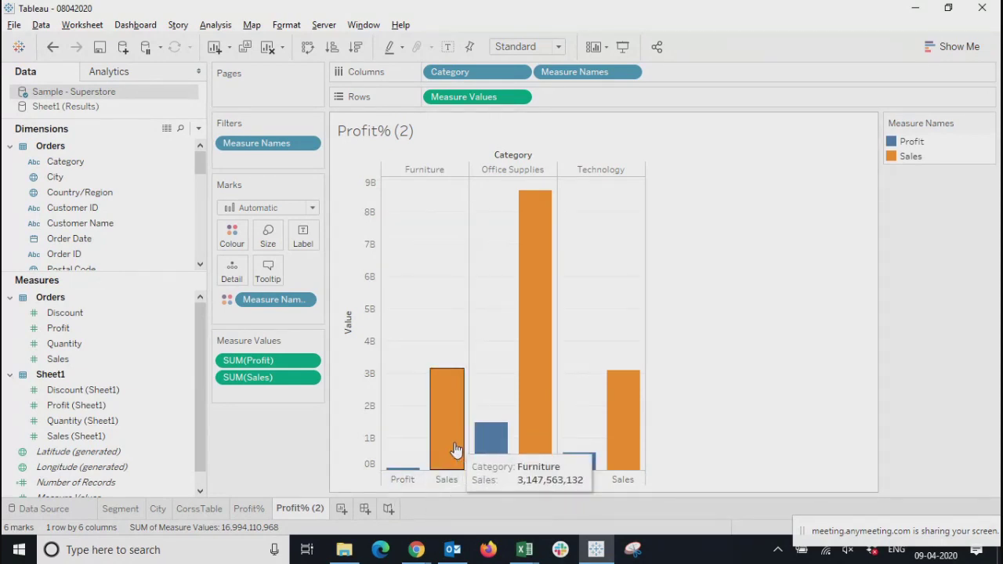
pyautogui.click(308, 362)
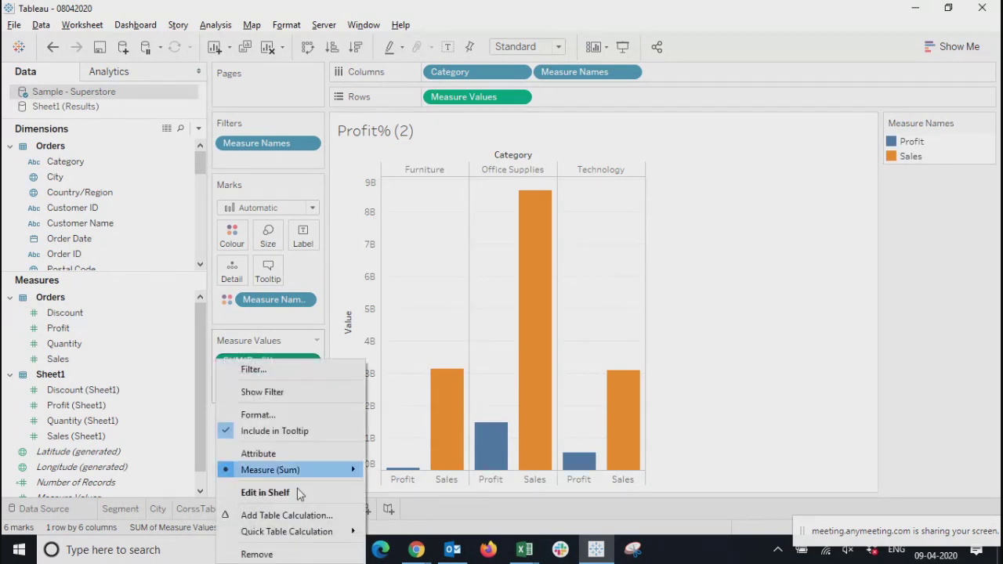
pyautogui.click(265, 554)
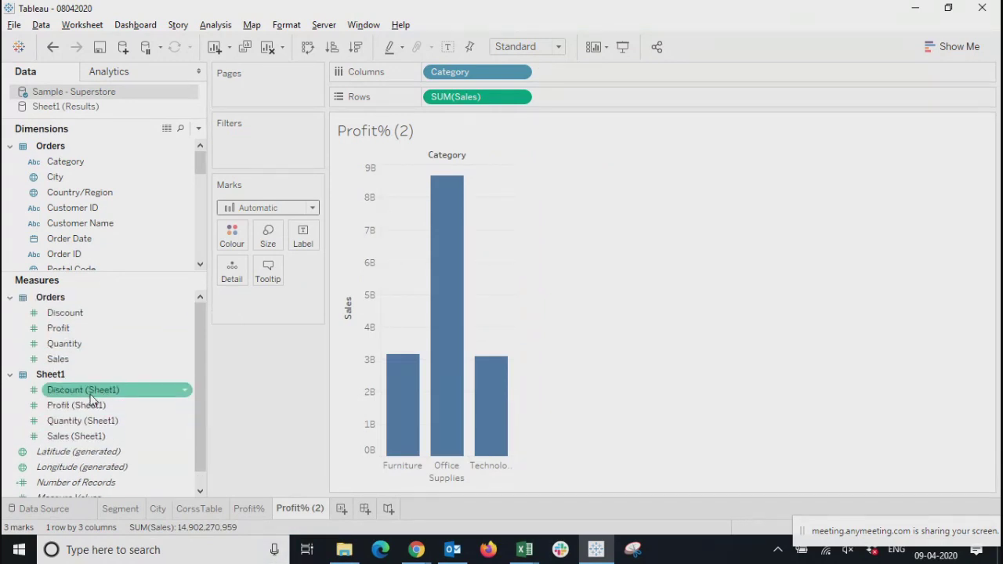
# Look through the Sample - Superstore fields and switch to the Sheet1 (Results) data source
pyautogui.moveTo(201, 172); pyautogui.dragTo(203, 196)
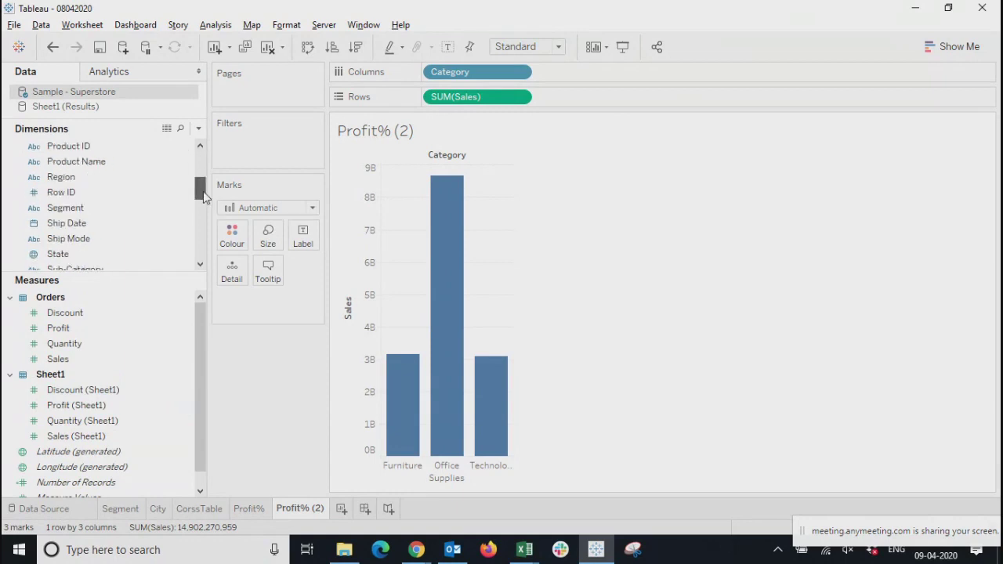
pyautogui.moveTo(202, 328)
pyautogui.mouseDown()
pyautogui.moveTo(199, 412)
pyautogui.moveTo(197, 330)
pyautogui.mouseUp()
pyautogui.click(49, 108)
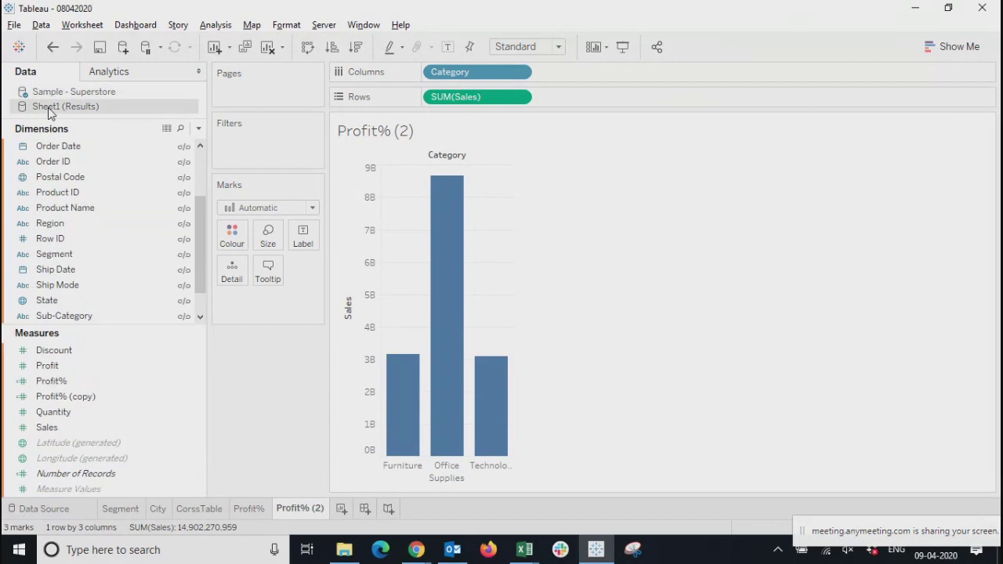
# Clear the worksheet and place Sales and Profit% from the Sheet1 (Results) data source on Rows
pyautogui.click(37, 383)
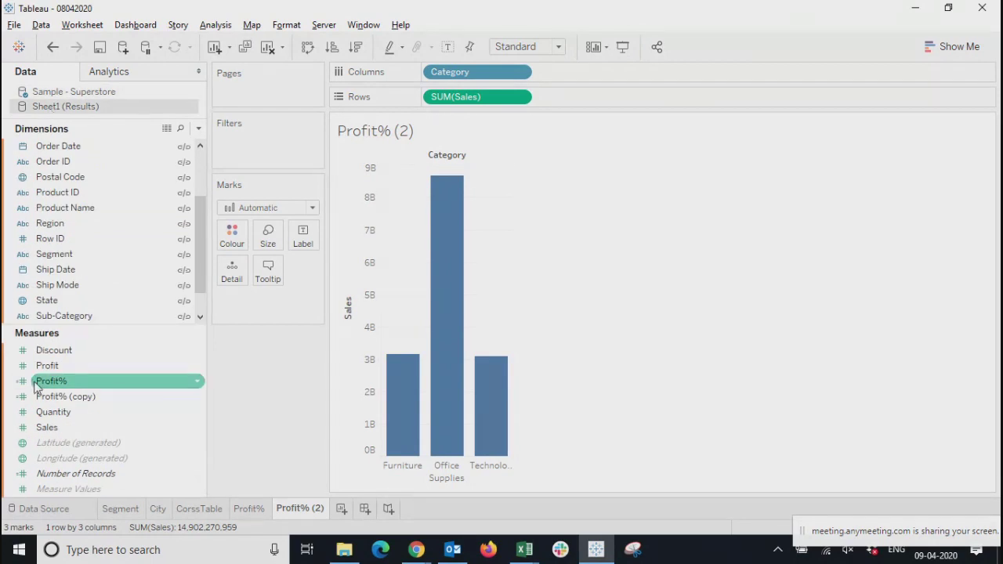
pyautogui.click(264, 484)
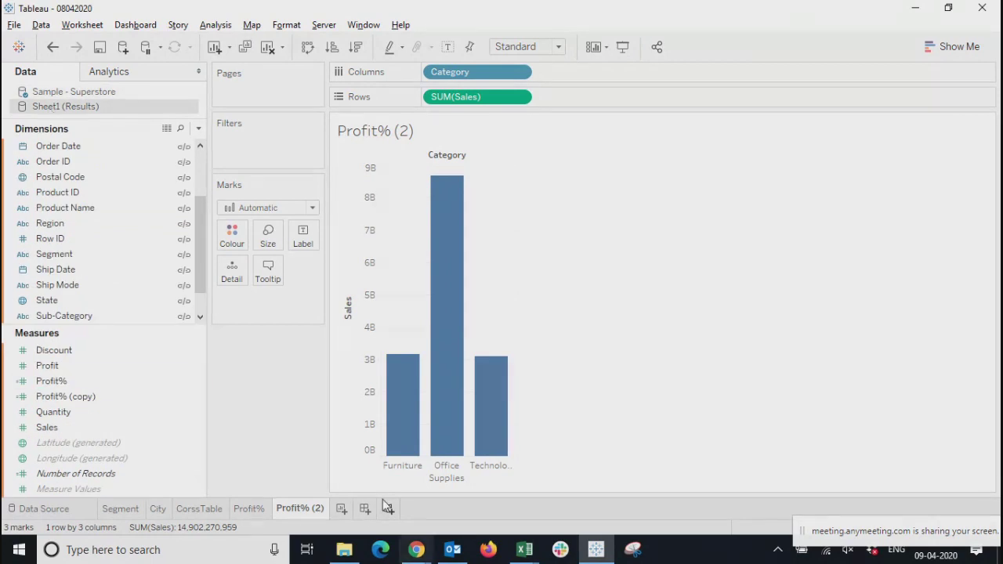
pyautogui.click(269, 50)
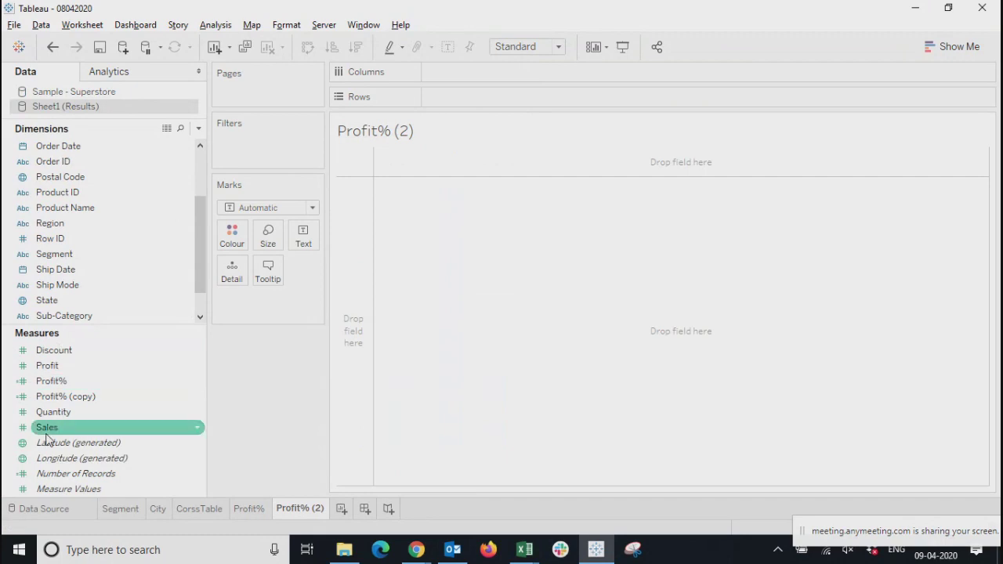
pyautogui.moveTo(47, 437); pyautogui.dragTo(451, 92)
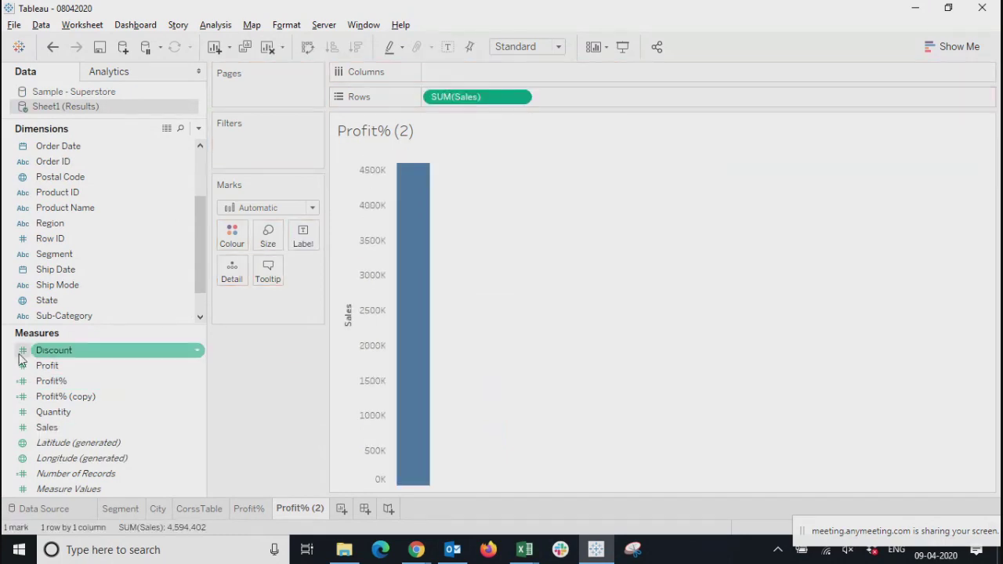
pyautogui.moveTo(57, 390); pyautogui.dragTo(582, 105)
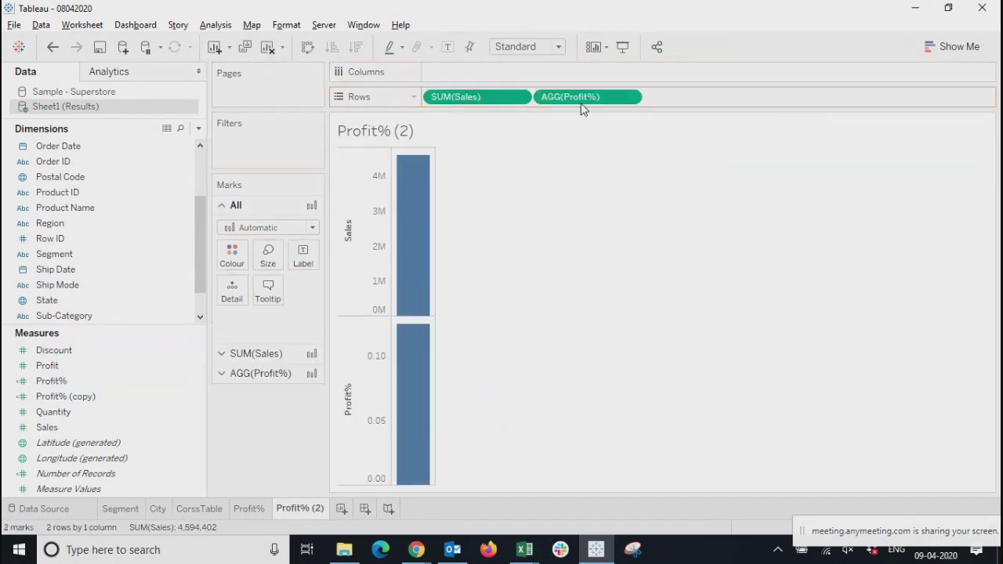
# Show the chart type suggestions and remove SUM(Sales) from Rows so that only Profit% is charted
pyautogui.click(953, 48)
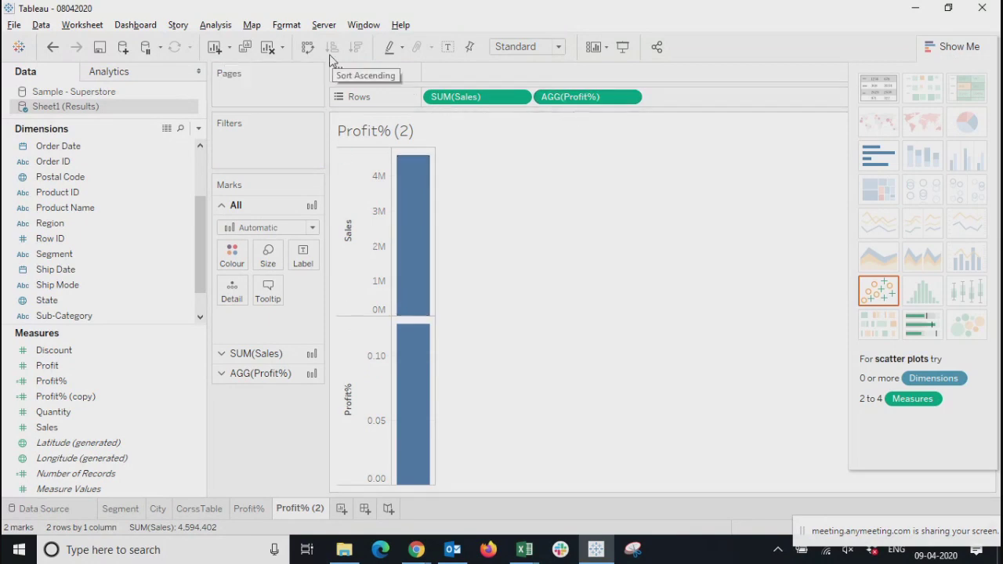
pyautogui.click(518, 97)
pyautogui.click(477, 393)
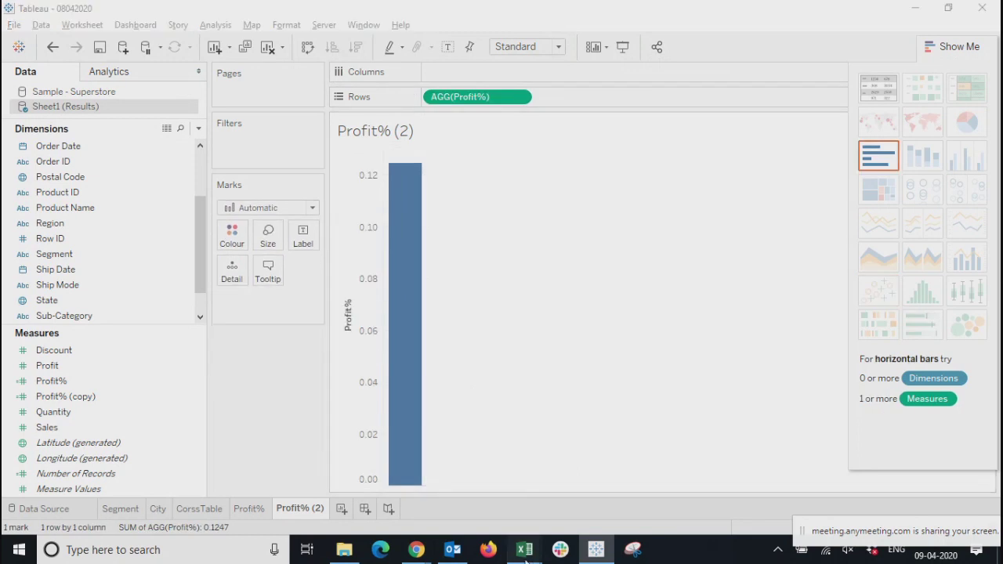
# Switch to the Sheet1 (Results).csv workbook in Excel and view its Sheet1 (Results) data sheet
pyautogui.moveTo(524, 549)
pyautogui.click(603, 480)
pyautogui.click(389, 268)
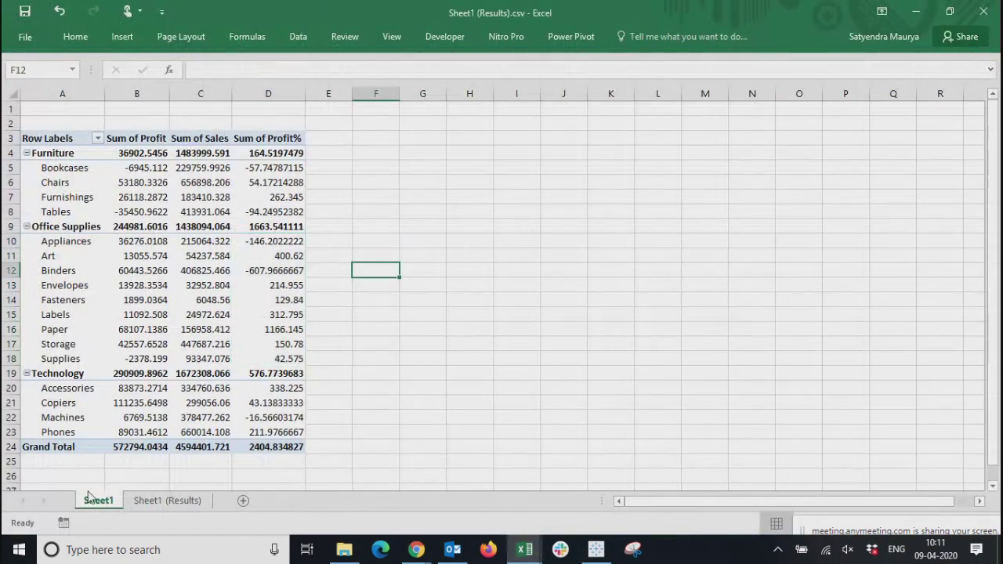
pyautogui.click(155, 501)
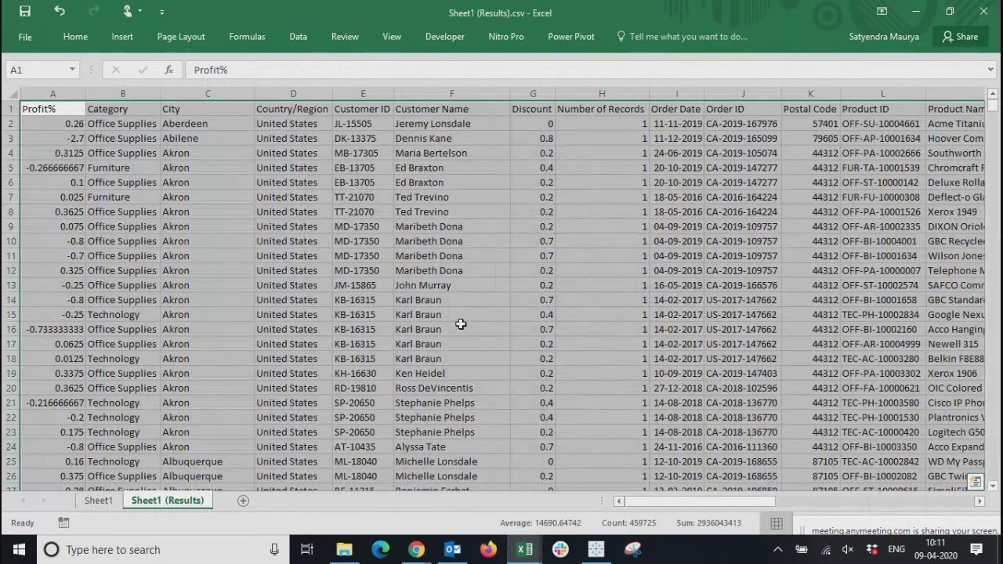
# Create a blank workbook and enter the headers Products, Sales and Profit Percentage in cells E4 to G4
pyautogui.hotkey('ctrl', 'n')
pyautogui.click(237, 152)
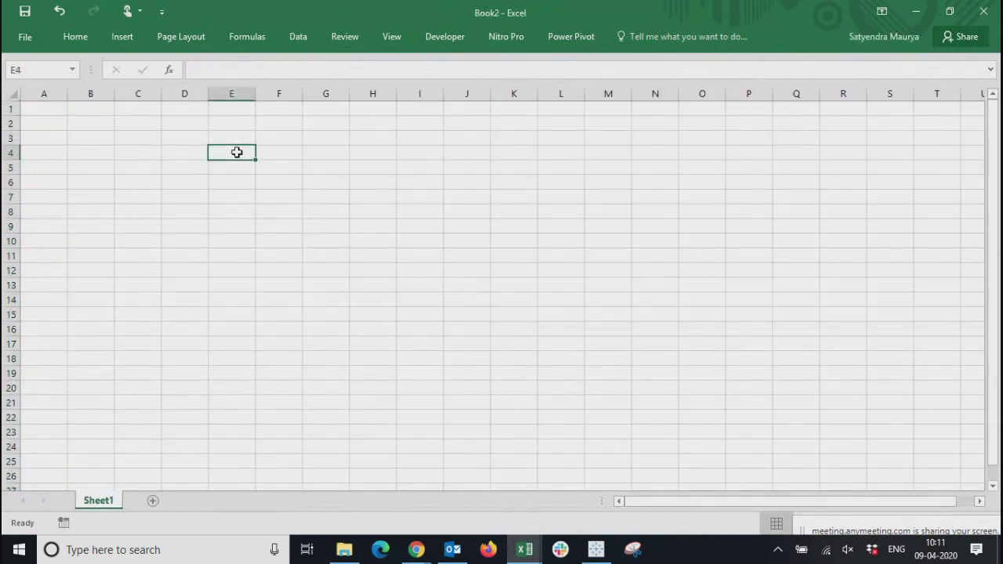
pyautogui.write('Pr')
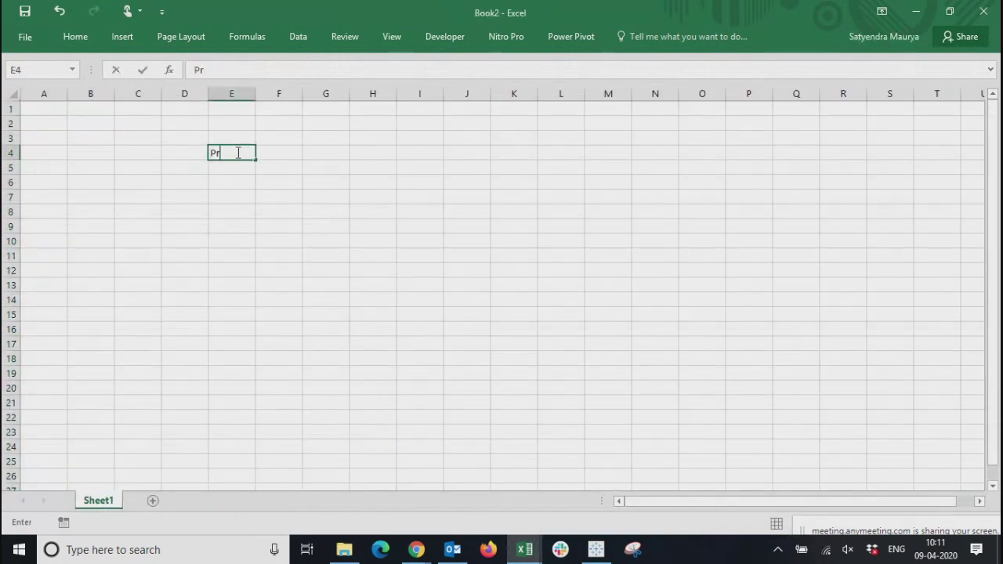
pyautogui.write('oducts')
pyautogui.press('Return')
pyautogui.press('Right')
pyautogui.press('Up')
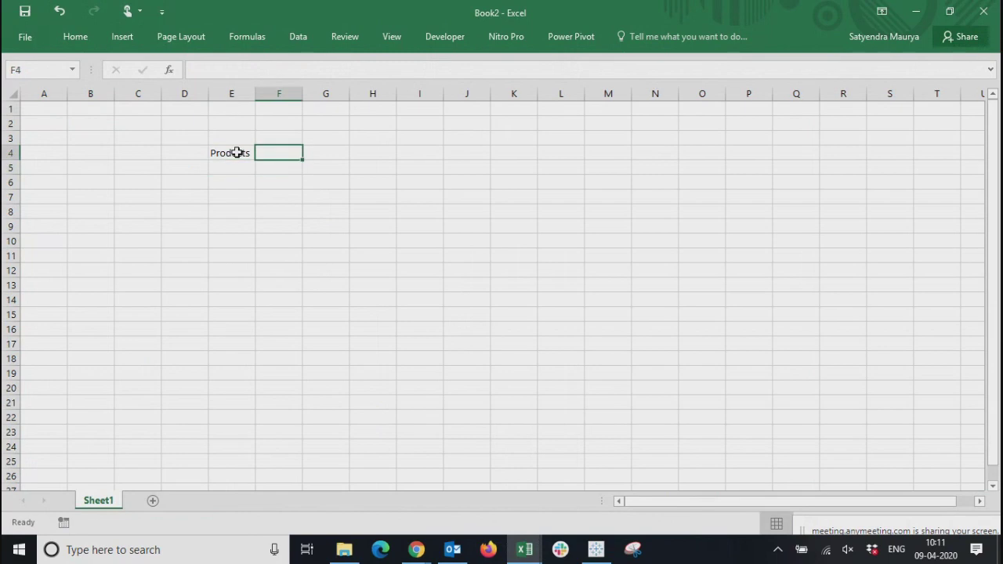
pyautogui.write('Sales')
pyautogui.press('Return')
pyautogui.press('Right')
pyautogui.press('Up')
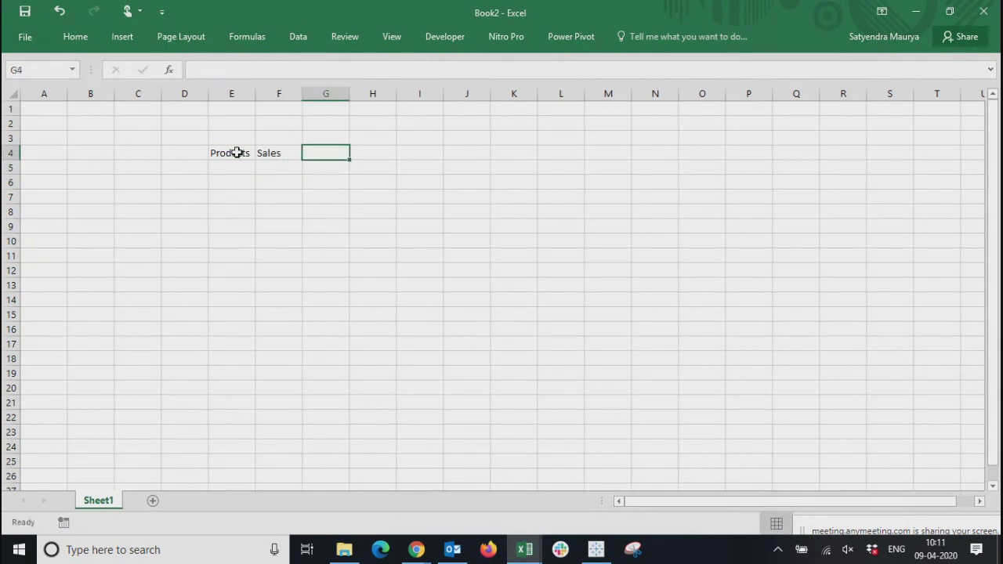
pyautogui.write('Profit Percentage')
pyautogui.press('Return')
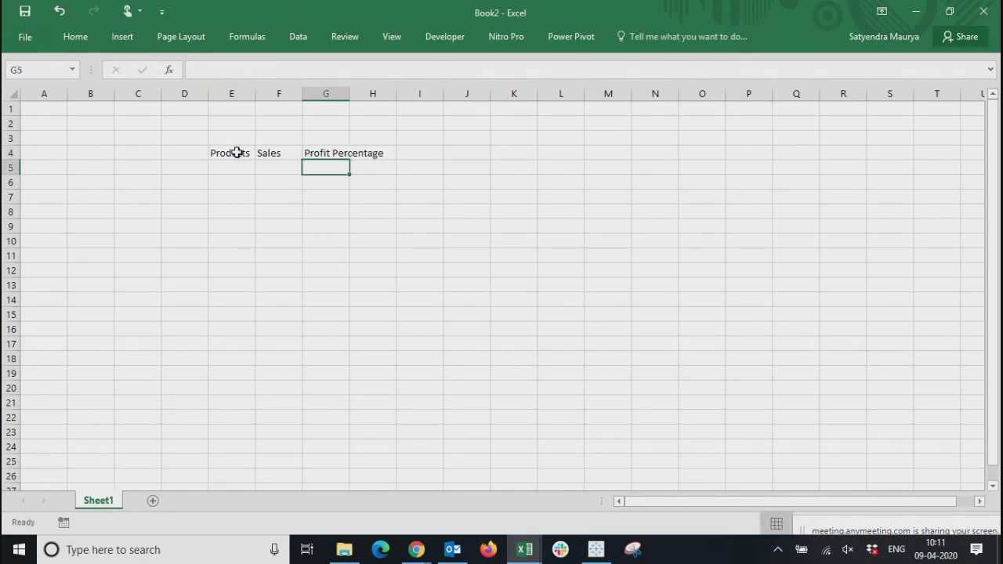
# Enter Product1 in E5 and fill the series down to Product8 in E12
pyautogui.press('Left')
pyautogui.press('Left')
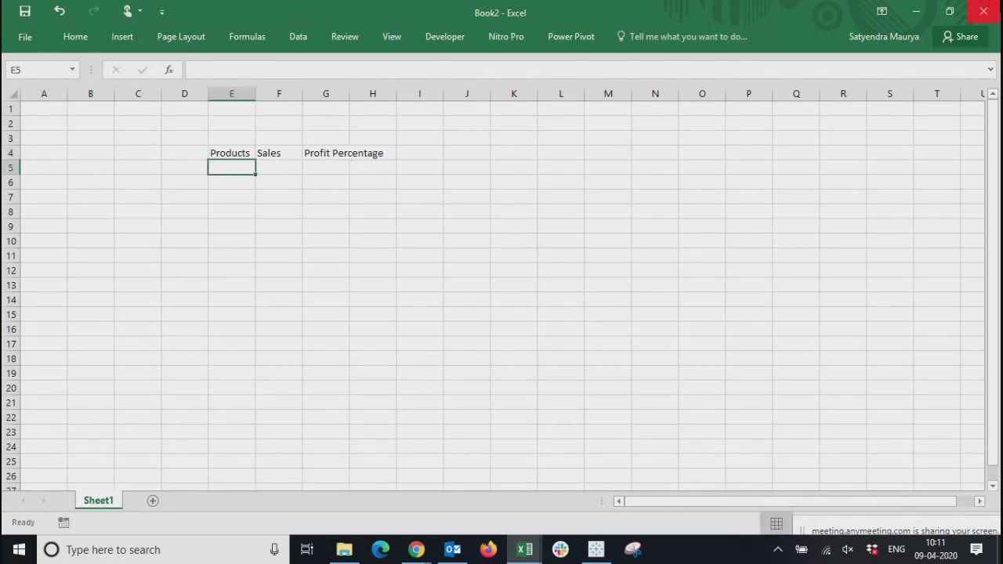
pyautogui.write('Procus')
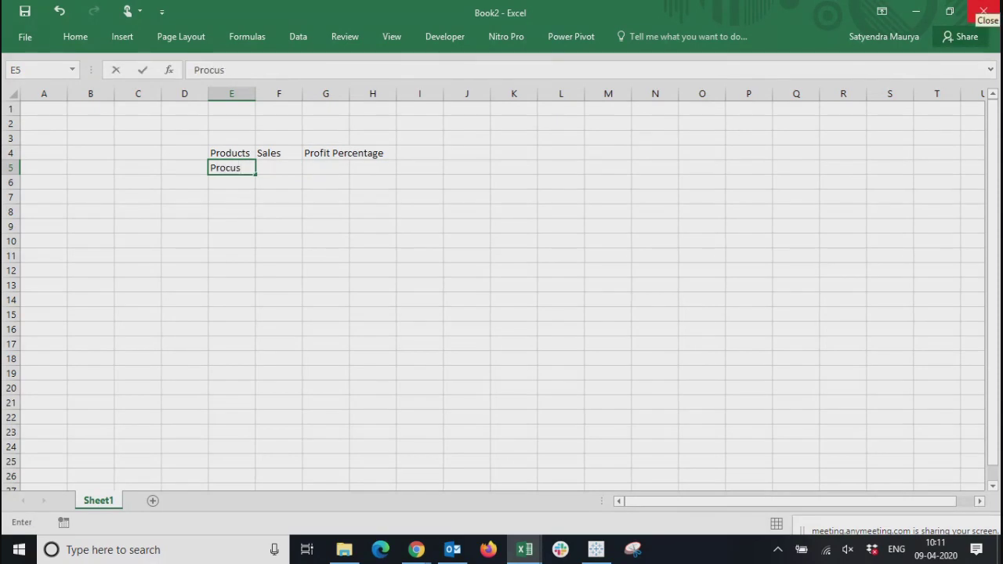
pyautogui.write('ducts1')
pyautogui.press('Return')
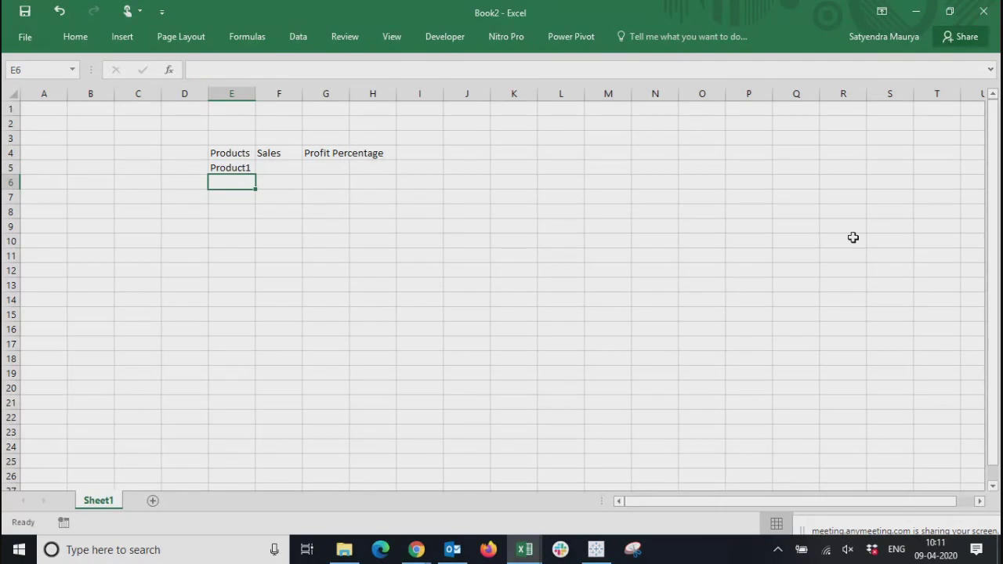
pyautogui.click(228, 168)
pyautogui.moveTo(256, 174); pyautogui.dragTo(248, 284)
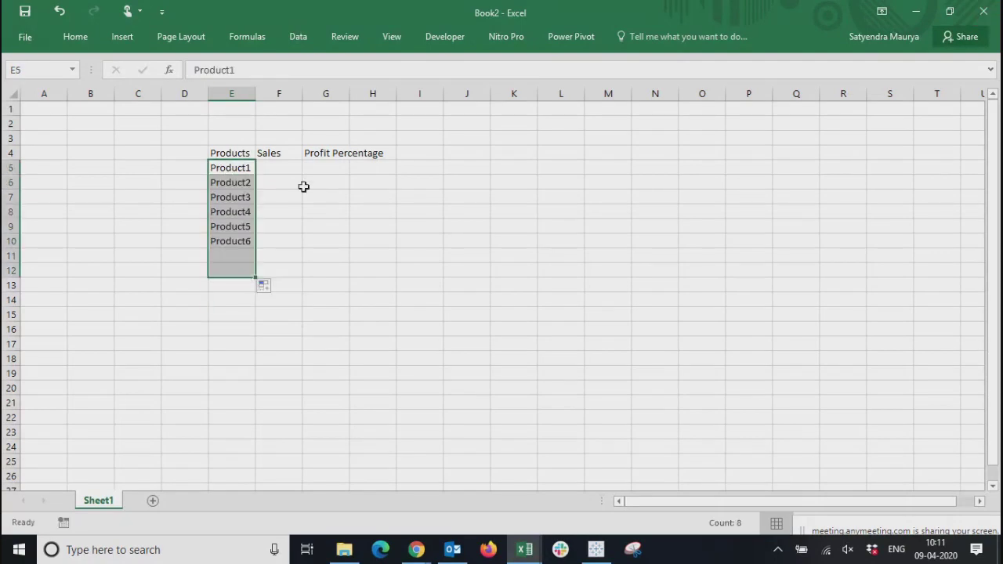
# Enter the sales values 424, 453, 232 and 234 for Product1 to Product4 in F5:F8
pyautogui.click(267, 171)
pyautogui.write('424')
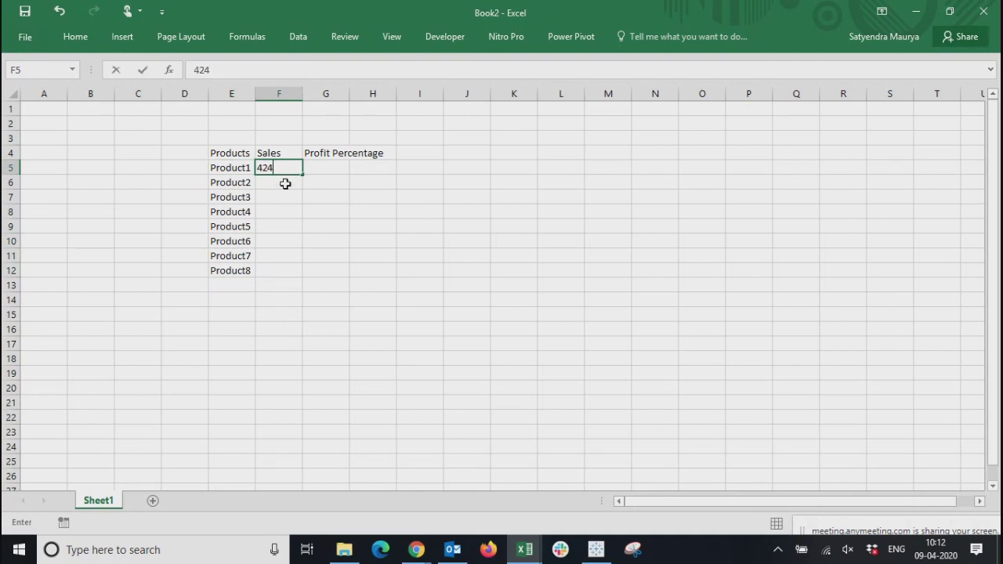
pyautogui.press('Return')
pyautogui.write('453')
pyautogui.click(272, 205)
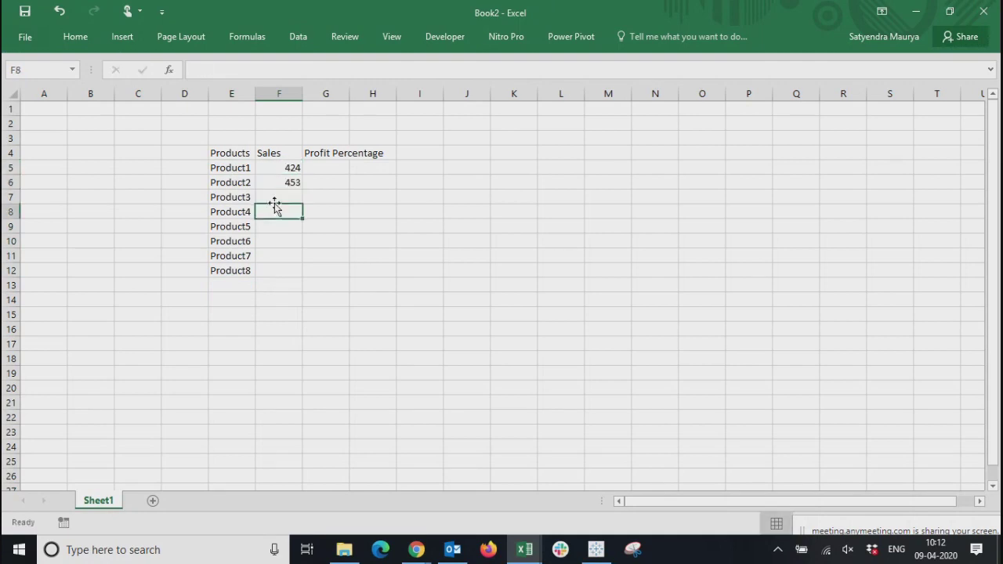
pyautogui.write('3675')
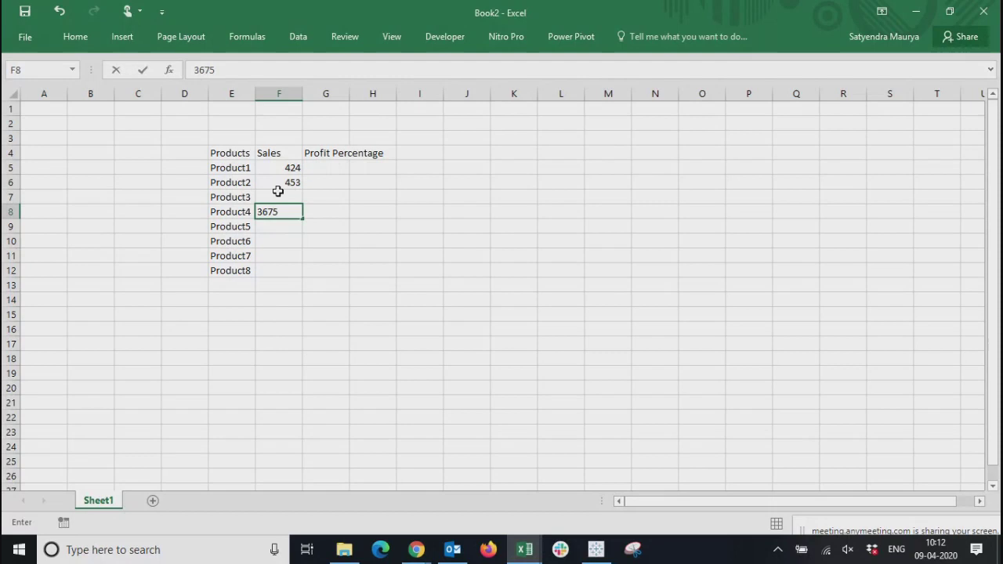
pyautogui.click(277, 196)
pyautogui.write('232')
pyautogui.click(279, 212)
pyautogui.write('234')
# Enter the sales values 453, 642, 234 and 745 for Product5 to Product8 in F9:F12
pyautogui.click(272, 227)
pyautogui.write('453')
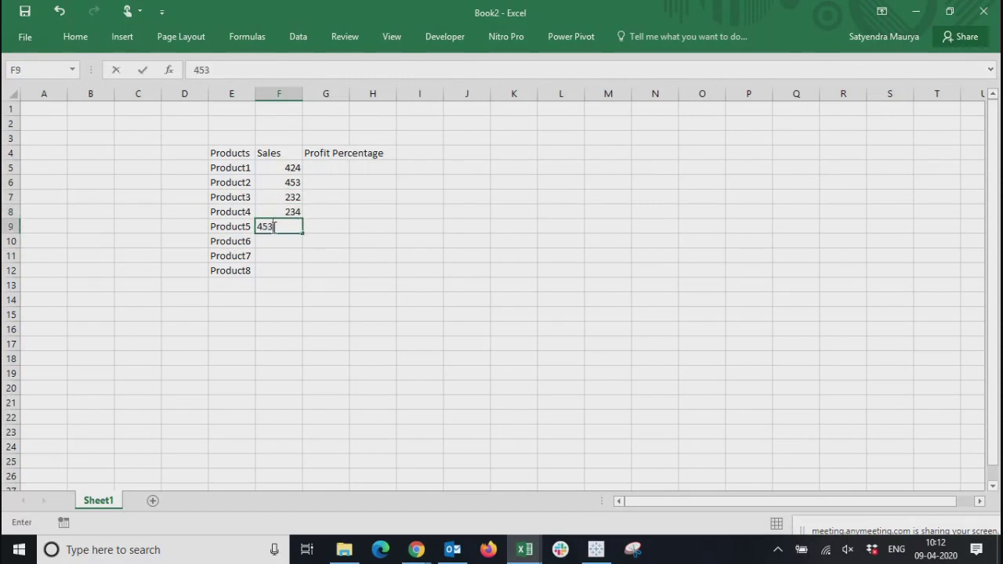
pyautogui.click(273, 239)
pyautogui.write('642')
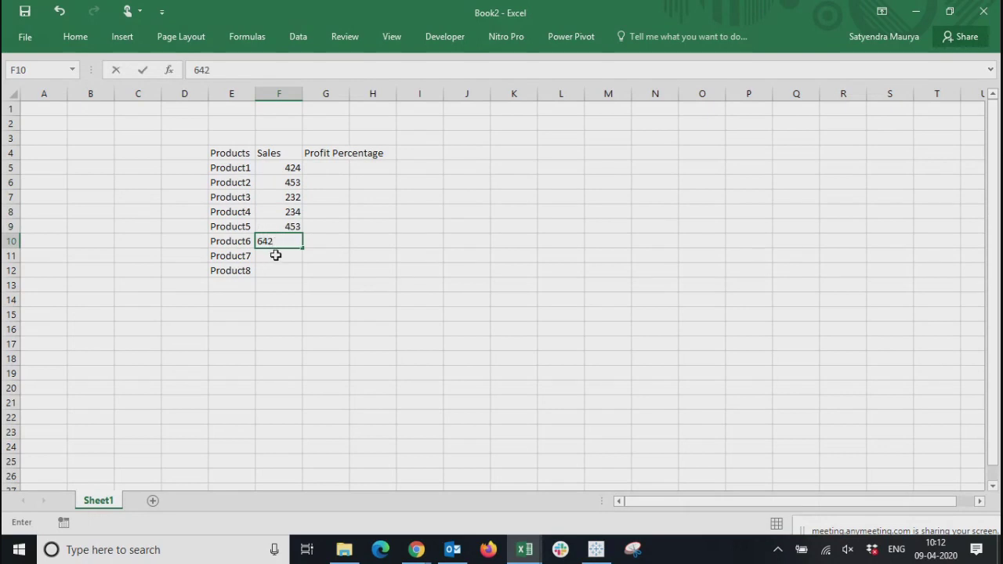
pyautogui.click(274, 253)
pyautogui.write('234')
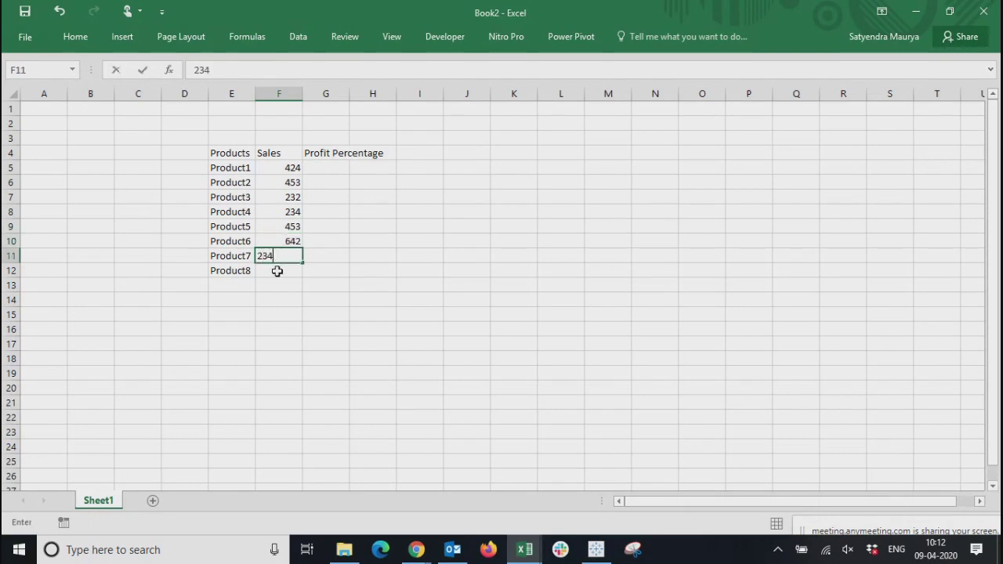
pyautogui.click(277, 271)
pyautogui.write('745')
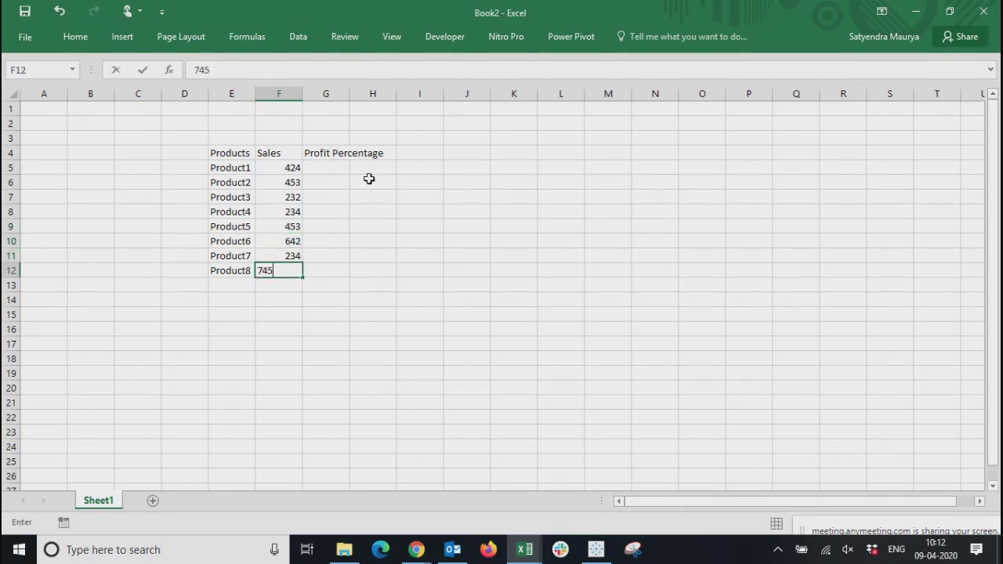
# Autofit column G to its header and enter 45 as the profit percentage of Product1
pyautogui.click(346, 167)
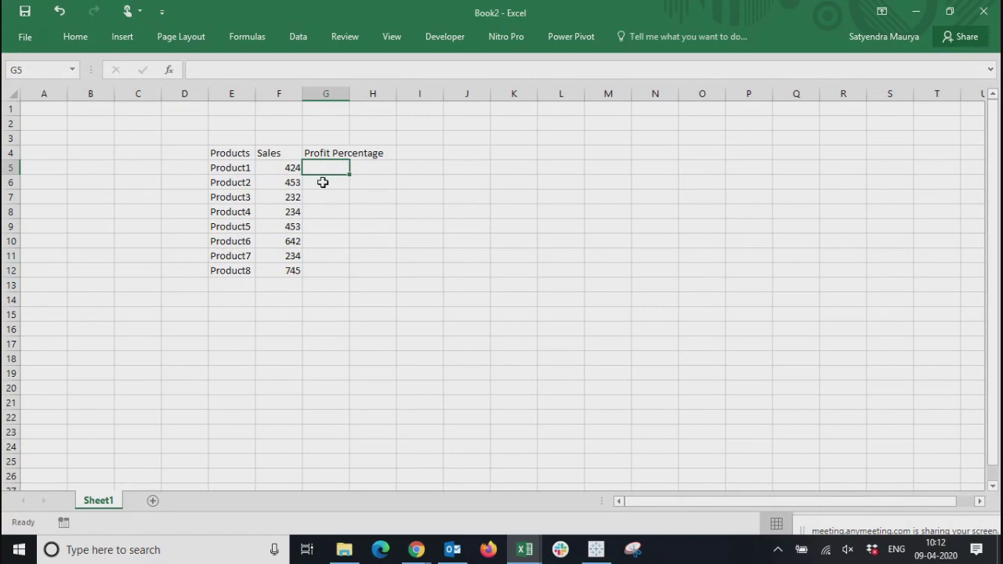
pyautogui.doubleClick(351, 93)
pyautogui.write('45')
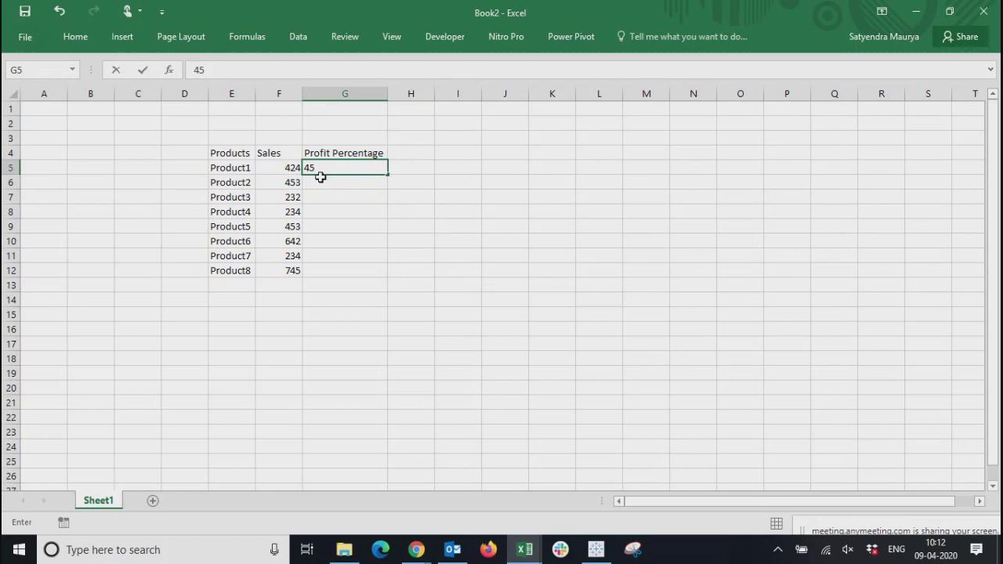
pyautogui.press('Return')
pyautogui.click(365, 166)
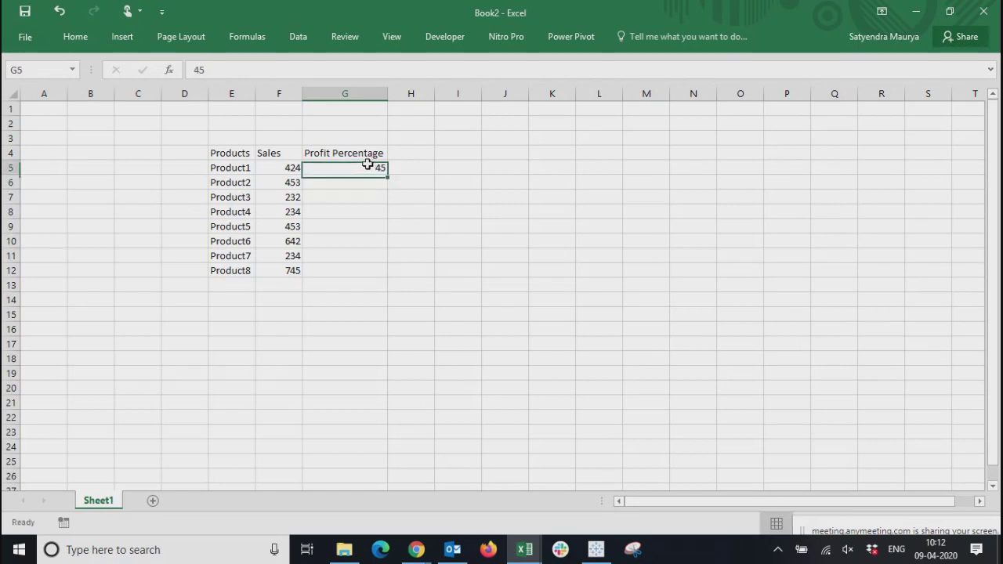
# Enter the profit percentages 43, 5, 12 and 43 for Product2 to Product5 in G6:G9
pyautogui.click(359, 185)
pyautogui.write('43')
pyautogui.press('Return')
pyautogui.write('5')
pyautogui.press('Return')
pyautogui.write('12')
pyautogui.press('Return')
pyautogui.write('43')
pyautogui.press('Return')
# Enter the profit percentages 55, 5 and 23 for Product6 to Product8 in G10:G12
pyautogui.write('5')
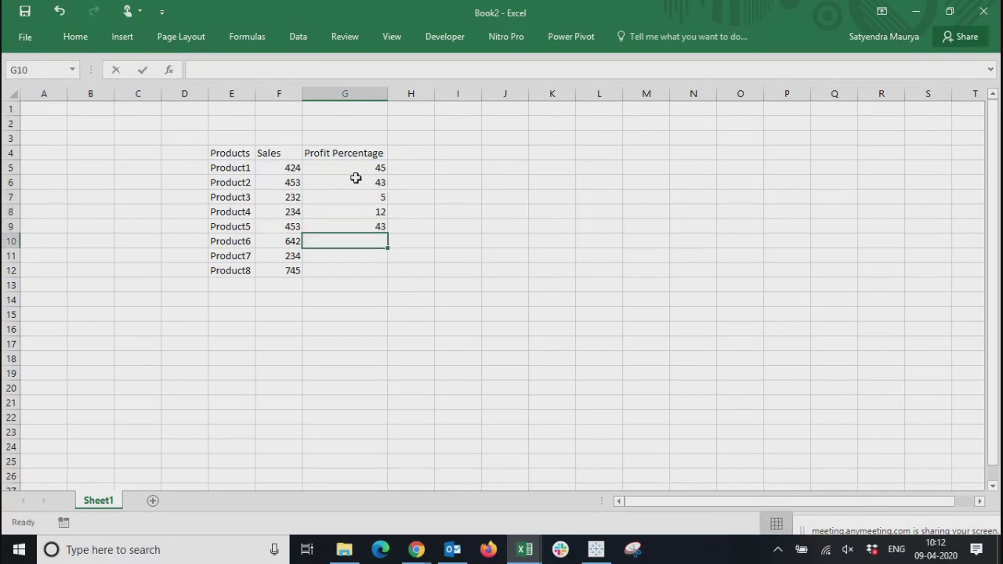
pyautogui.write('5')
pyautogui.press('Return')
pyautogui.write('5')
pyautogui.press('Return')
pyautogui.write('23')
pyautogui.press('Return')
# Change the header in G4 to Profit Percentage (%)
pyautogui.press('Up')
pyautogui.press('Up')
pyautogui.press('Up')
pyautogui.press('Up')
pyautogui.press('Up')
pyautogui.press('Up')
pyautogui.press('Up')
pyautogui.press('Up')
pyautogui.press('Up')
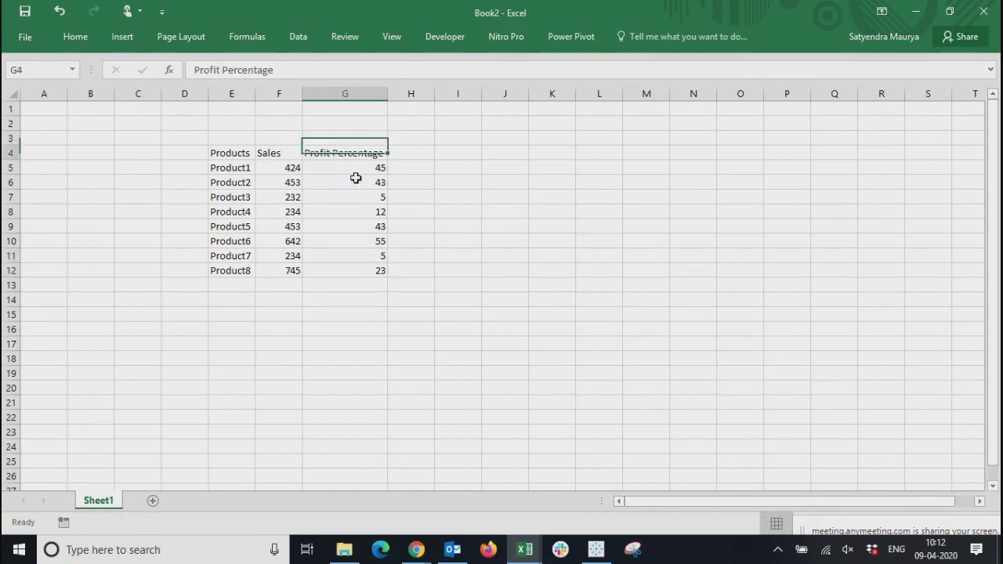
pyautogui.click(295, 67)
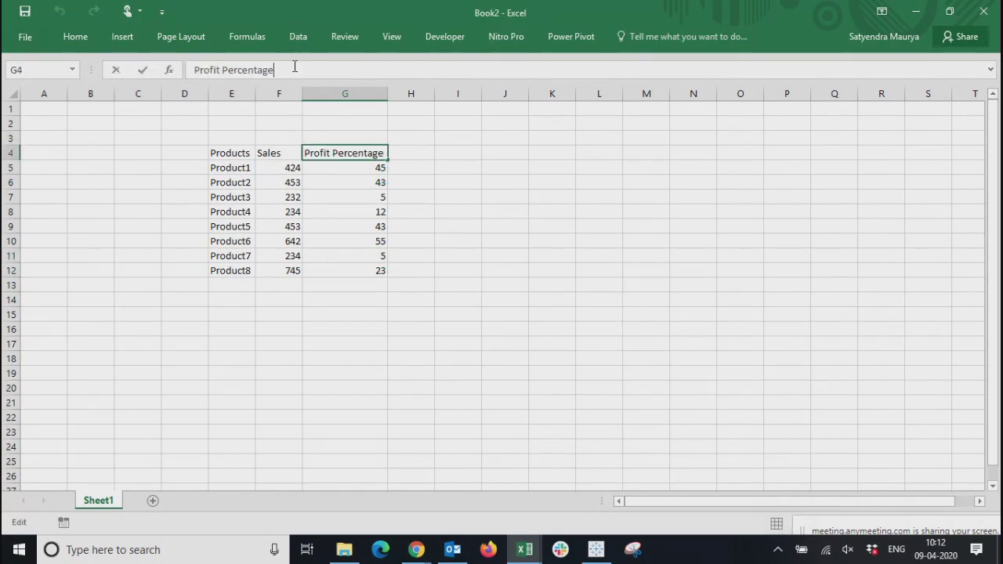
pyautogui.write('(%')
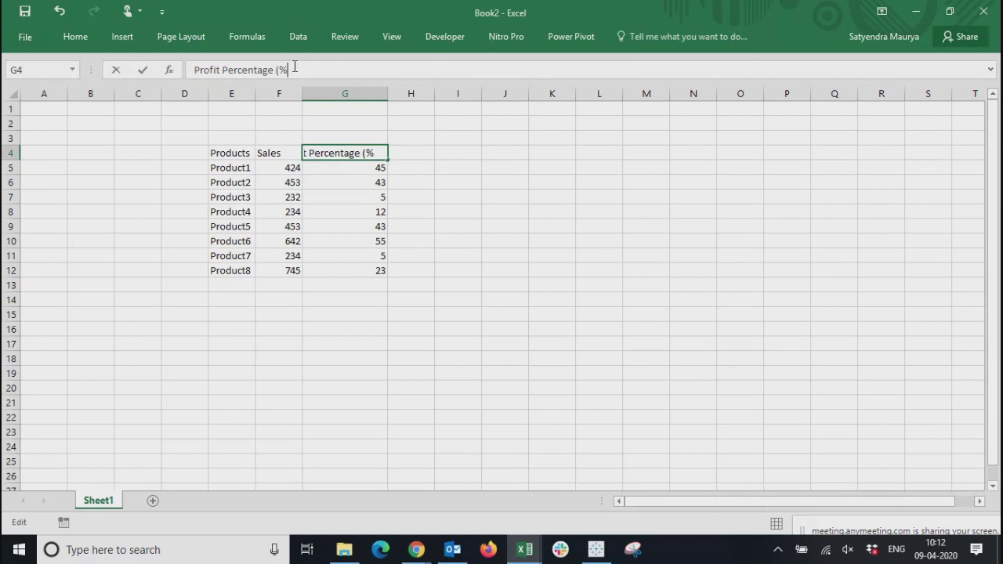
pyautogui.press('Return')
# Highlight the profit percentage values in G5:G12 to examine them, then clear the selection
pyautogui.hotkey('shift', 'Down')
pyautogui.hotkey('shift', 'Down')
pyautogui.hotkey('shift', 'Down')
pyautogui.hotkey('shift', 'Down')
pyautogui.hotkey('shift', 'Down')
pyautogui.hotkey('shift', 'Down')
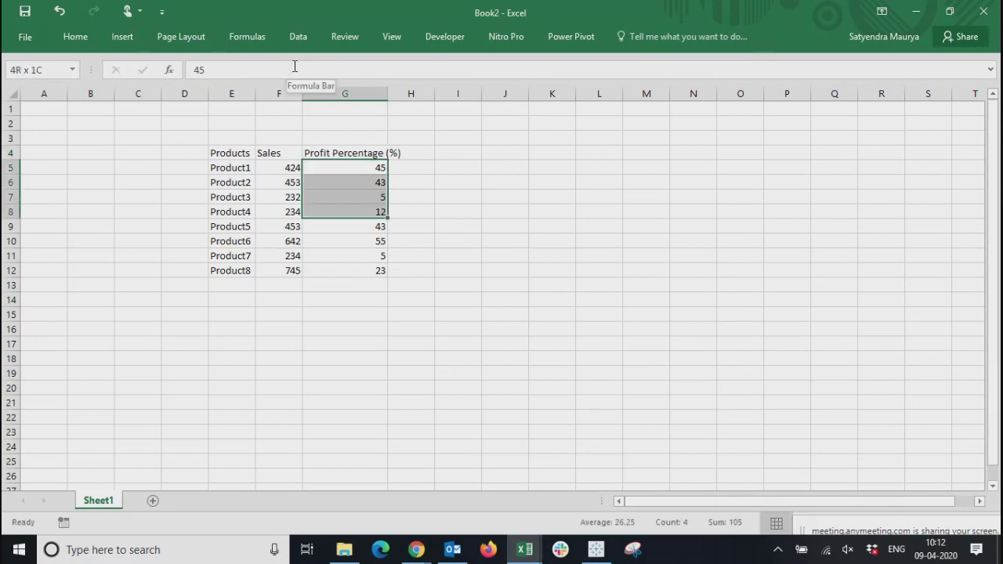
pyautogui.hotkey('shift', 'Down')
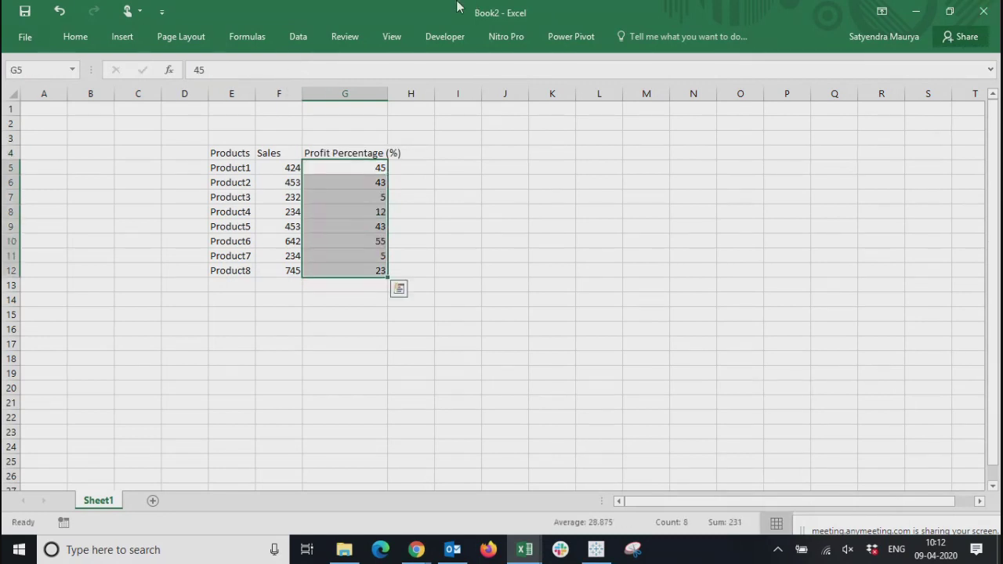
pyautogui.click(420, 163)
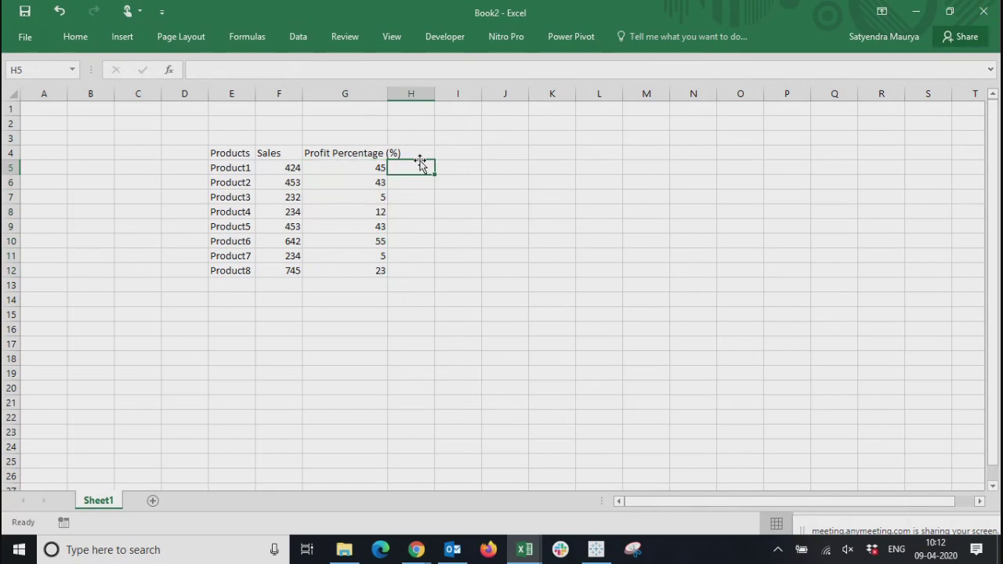
# Enter =G5/100 in H5 and fill the formula down through H12
pyautogui.write('=G5/100')
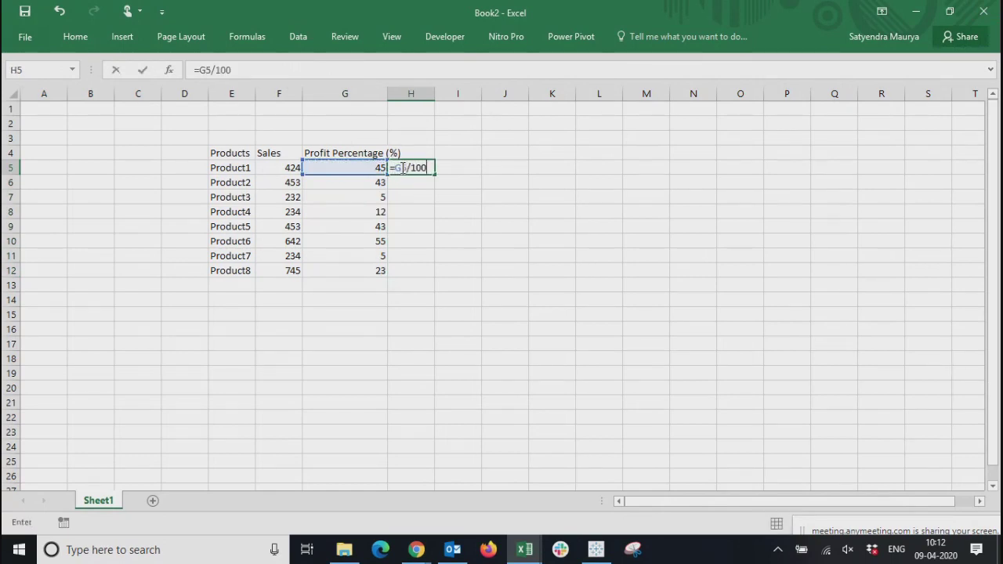
pyautogui.press('Return')
pyautogui.press('Left')
pyautogui.hotkey('ctrl', 'Down')
pyautogui.press('Right')
pyautogui.hotkey('ctrl', 'shift', 'Up')
pyautogui.hotkey('ctrl', 'd')
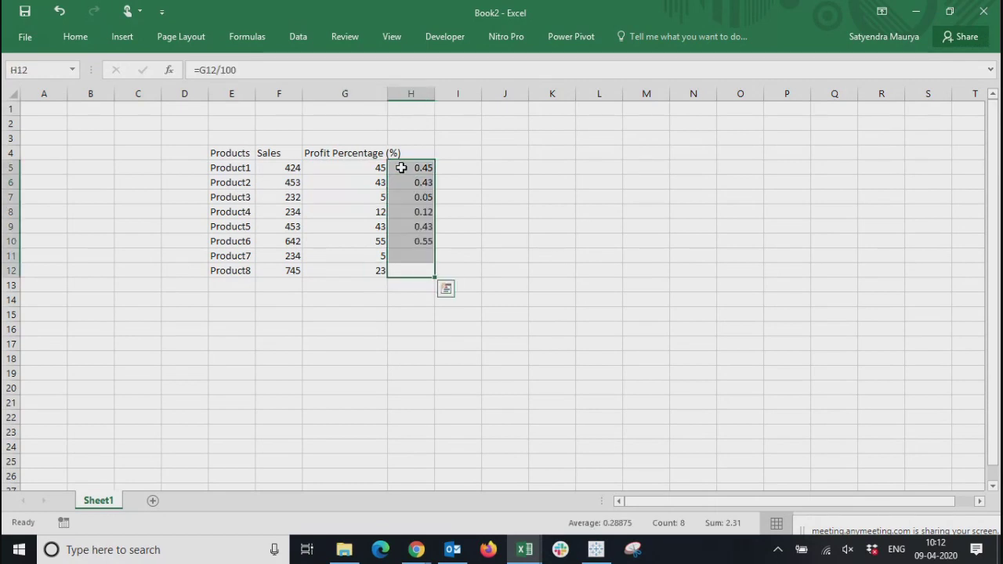
# Copy the divided results in H5:H12 and paste them as values only over the profit percentages in G5:G12
pyautogui.hotkey('ctrl', 'c')
pyautogui.press('Left')
pyautogui.press('Up')
pyautogui.press('Up')
pyautogui.press('Up')
pyautogui.press('Up')
pyautogui.press('Up')
pyautogui.press('Up')
pyautogui.press('Up')
pyautogui.press('Up')
pyautogui.press('Down')
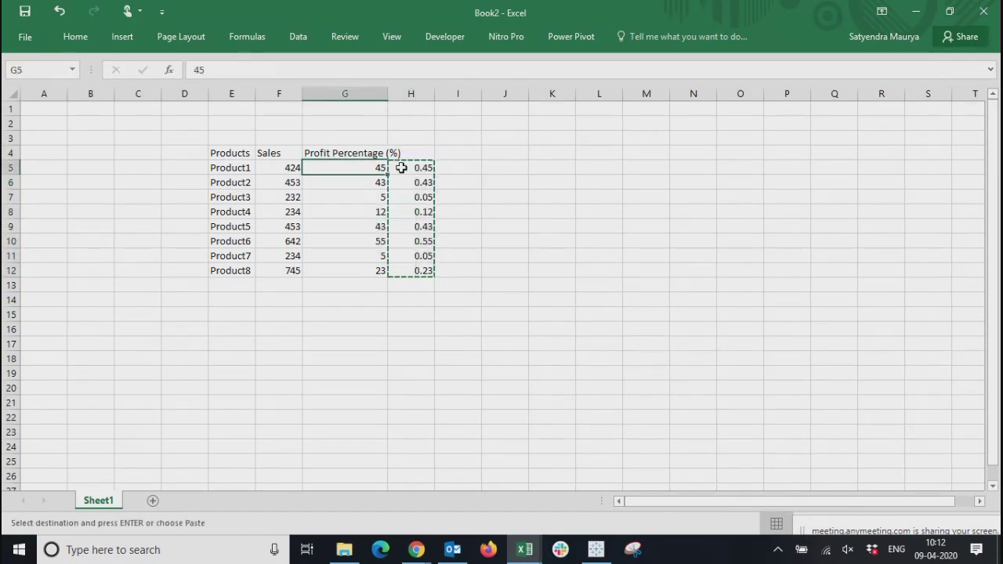
pyautogui.hotkey('ctrl', 'shift', 'Down')
pyautogui.hotkey('ctrl', 'alt', 'v')
pyautogui.press('v')
pyautogui.press('Return')
# Clear the helper formulas from H5:H12
pyautogui.press('Right')
pyautogui.hotkey('ctrl', 'shift', 'Down')
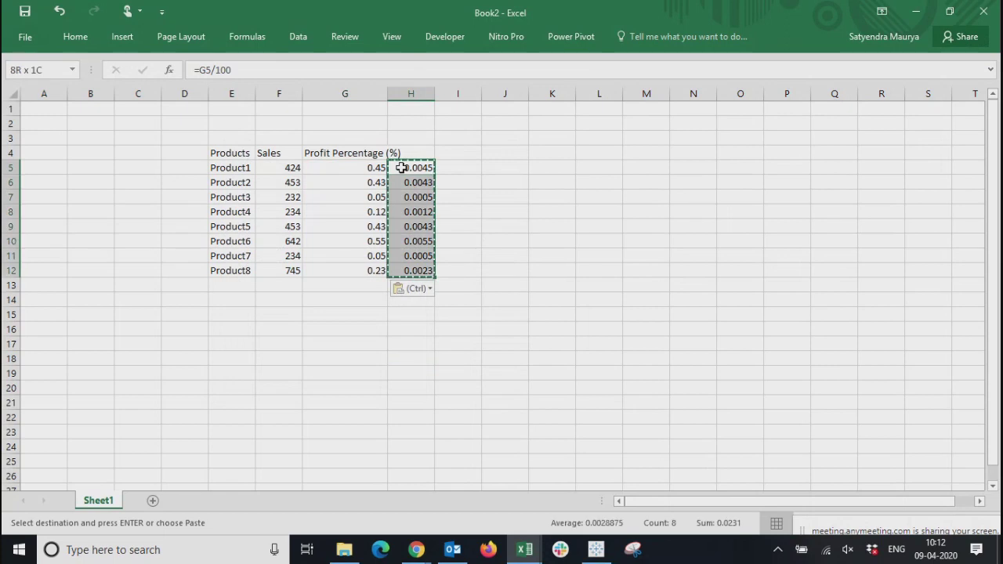
pyautogui.press('Delete')
# Format the profit values in G5:G12 as percentages
pyautogui.click(335, 167)
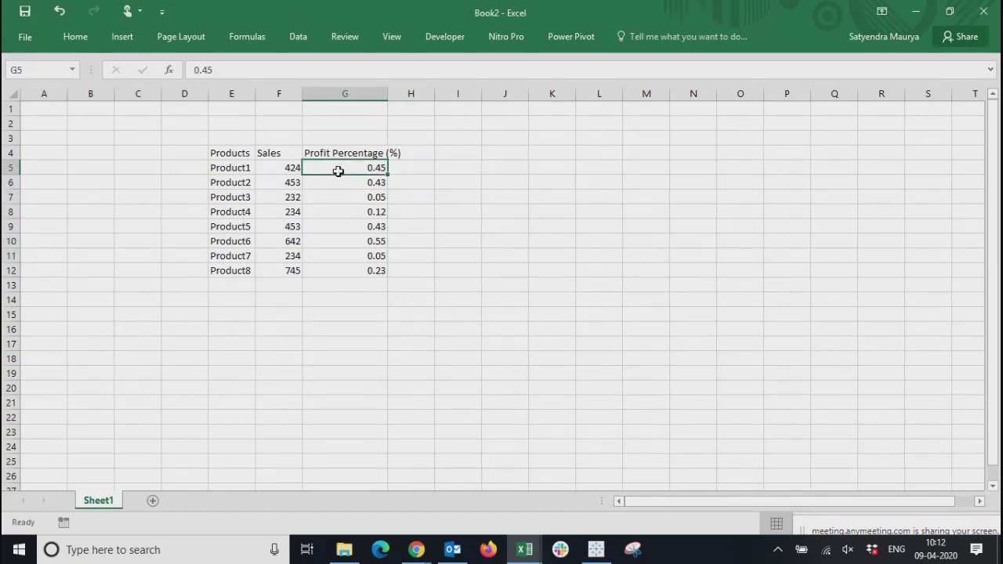
pyautogui.hotkey('ctrl', 'shift', 'Down')
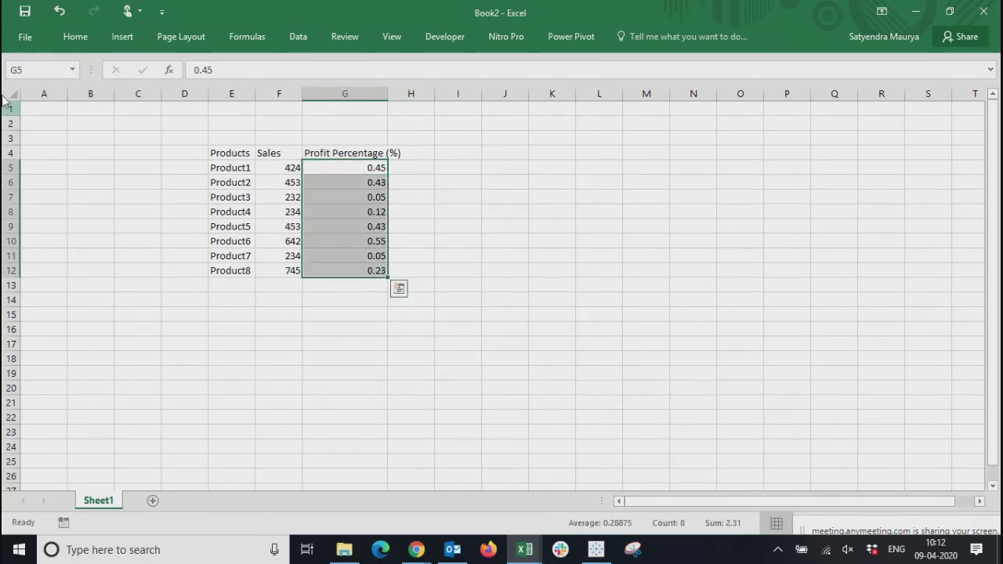
pyautogui.click(75, 36)
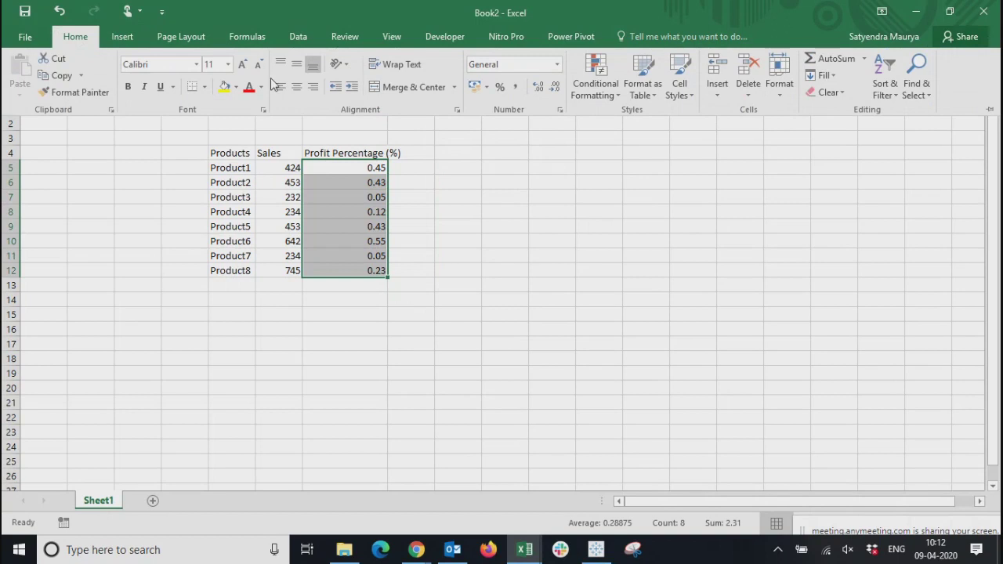
pyautogui.click(500, 86)
pyautogui.click(251, 154)
pyautogui.click(360, 374)
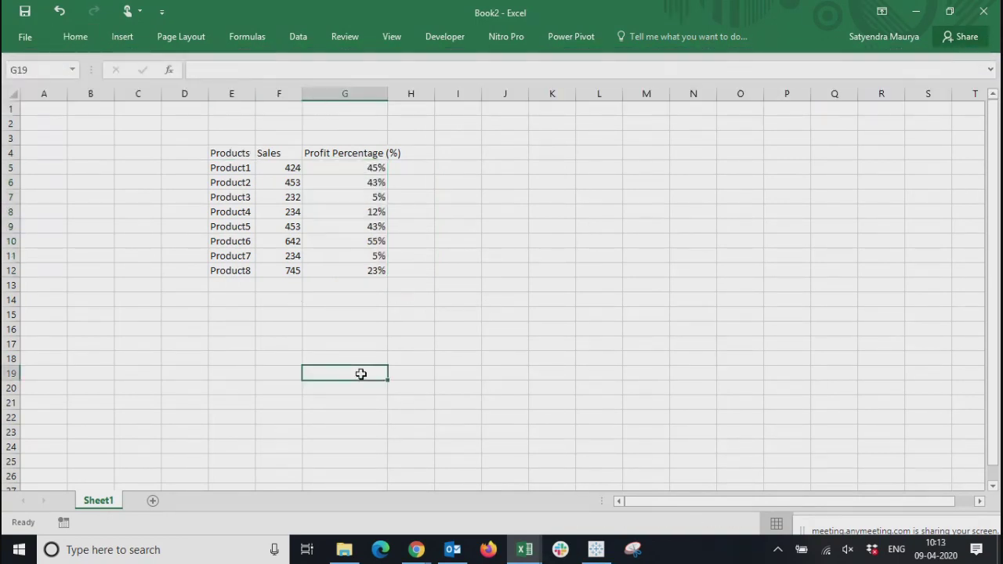
# Insert a 2-D clustered column chart from the product table in E4:G12
pyautogui.moveTo(238, 154); pyautogui.dragTo(376, 271)
pyautogui.click(298, 36)
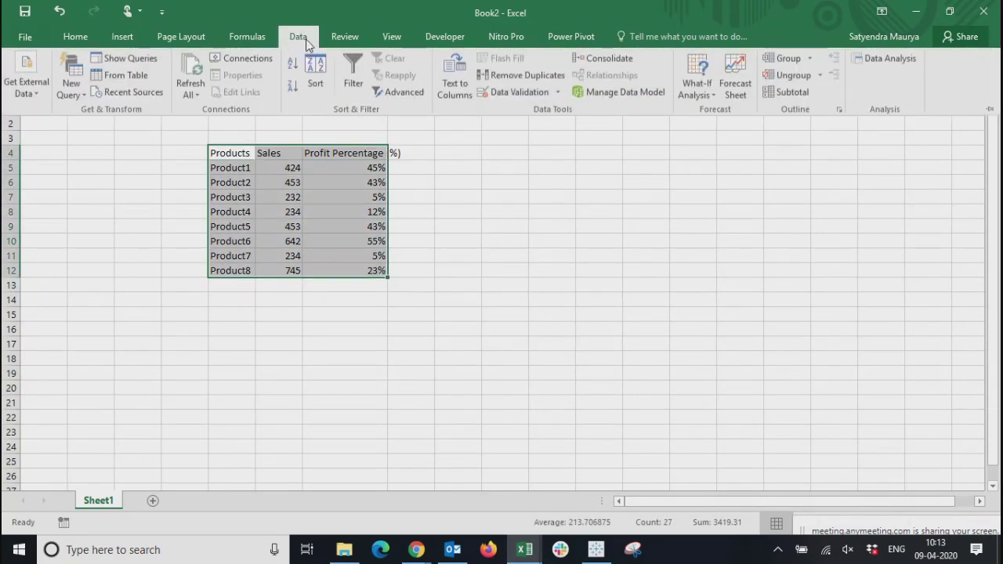
pyautogui.click(344, 37)
pyautogui.click(392, 36)
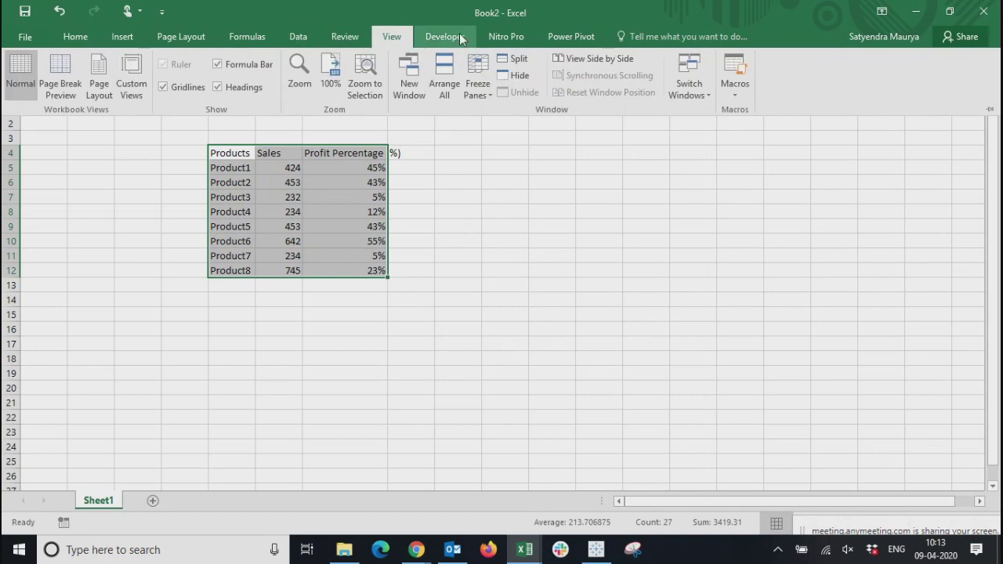
pyautogui.click(116, 39)
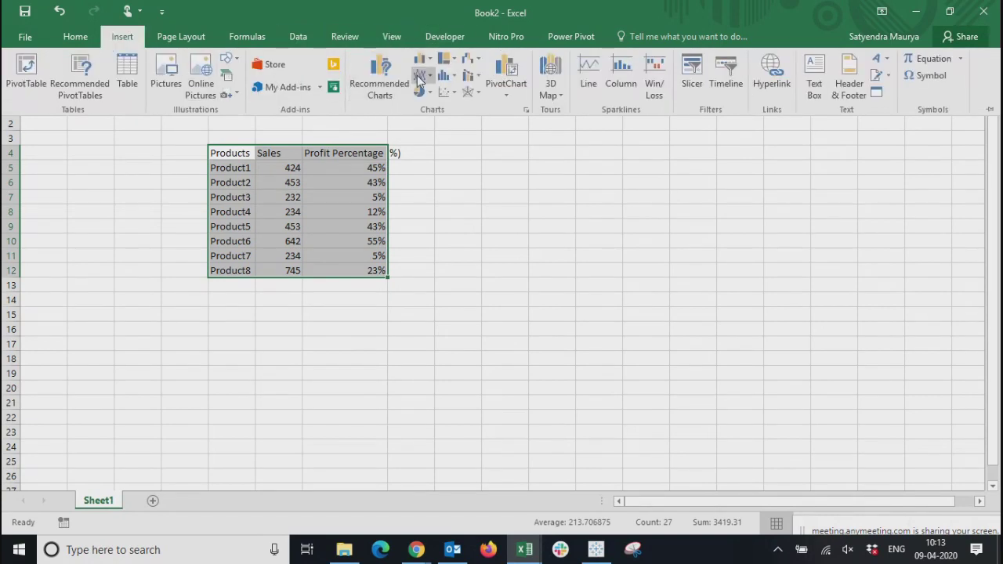
pyautogui.click(423, 60)
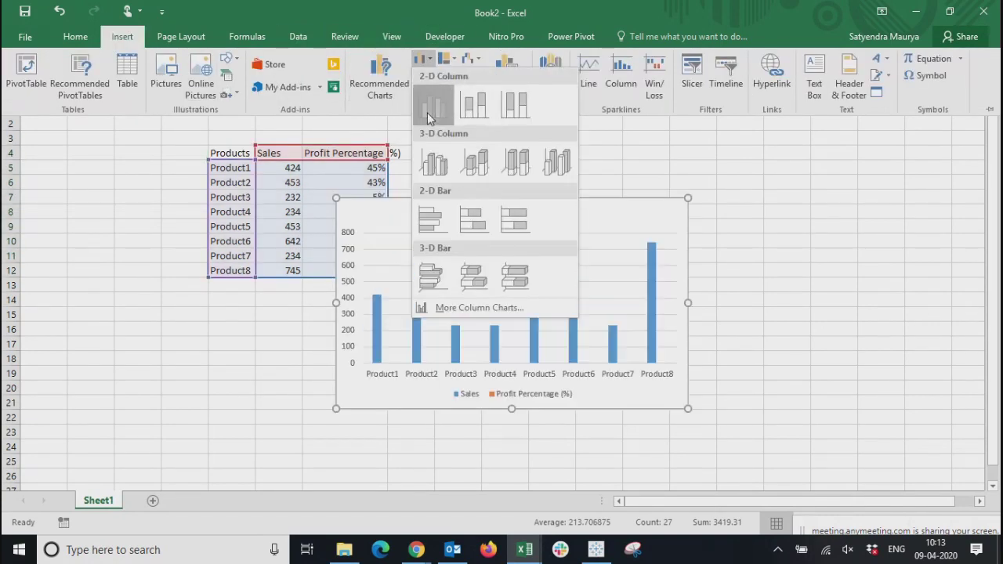
pyautogui.click(433, 102)
# Move the column chart beside the table and enlarge it to span about rows 4 to 18
pyautogui.moveTo(580, 223); pyautogui.dragTo(689, 181)
pyautogui.moveTo(797, 364); pyautogui.dragTo(885, 380)
pyautogui.moveTo(588, 183)
pyautogui.mouseDown()
pyautogui.moveTo(566, 159)
pyautogui.moveTo(574, 173)
pyautogui.mouseUp()
# Examine the column chart's Sales bars and Profit Percentage (%) legend entry against the percentages in the table
pyautogui.click(662, 359)
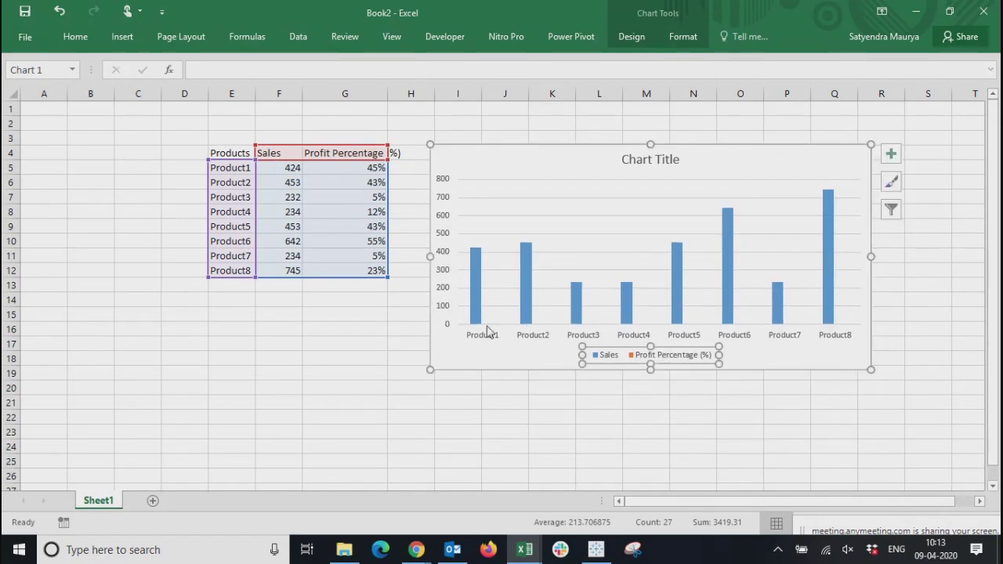
pyautogui.click(555, 427)
pyautogui.click(648, 358)
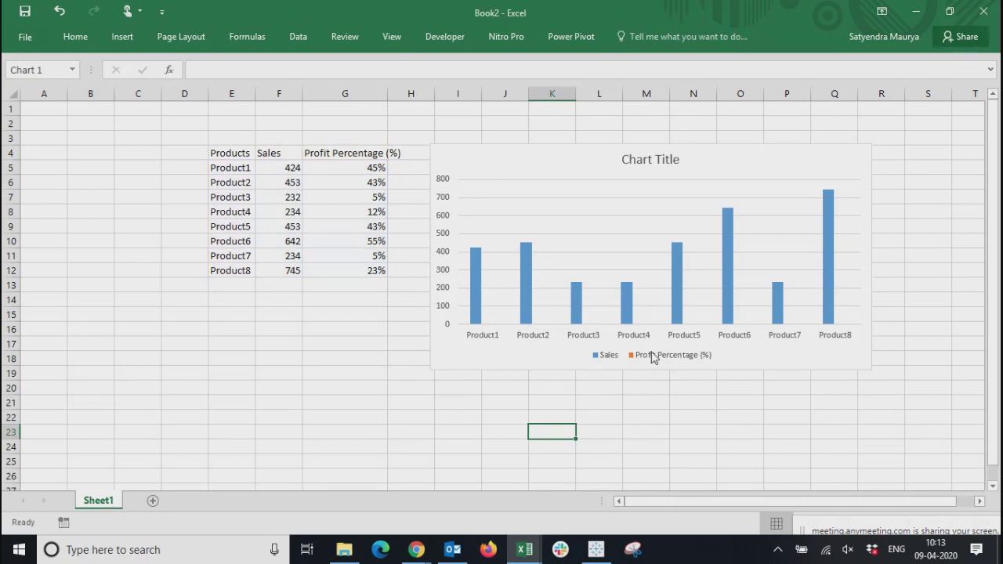
pyautogui.click(365, 255)
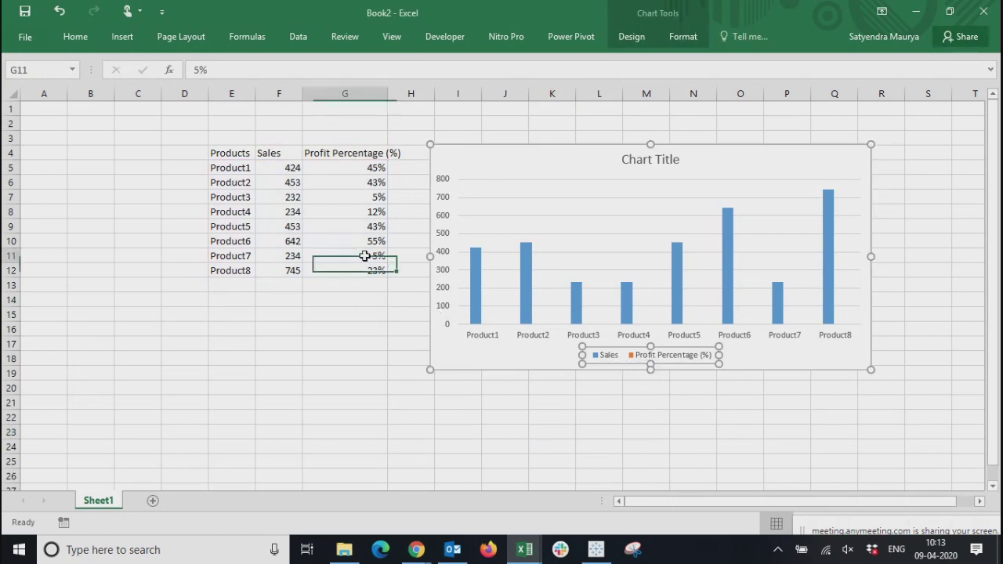
pyautogui.click(643, 358)
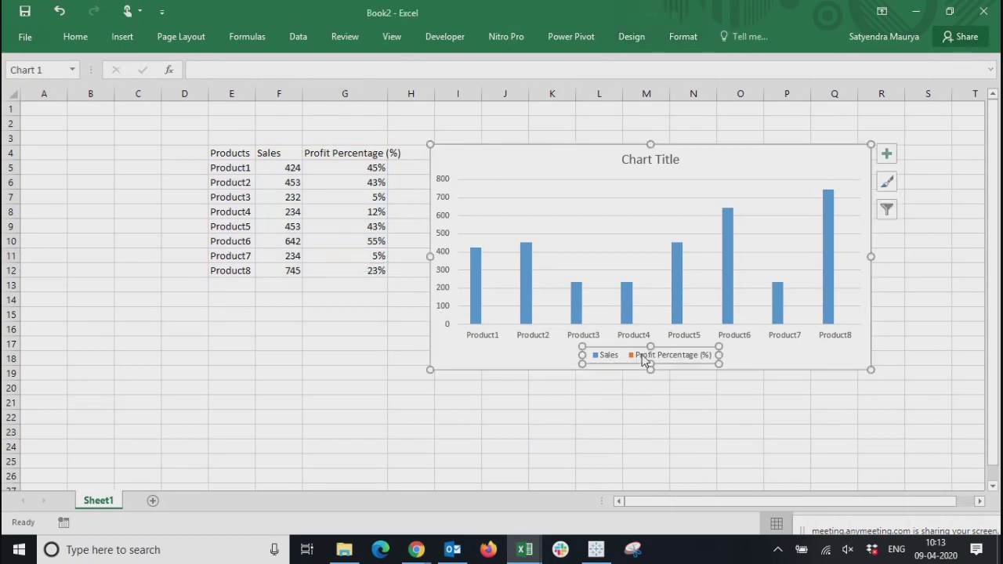
pyautogui.click(626, 304)
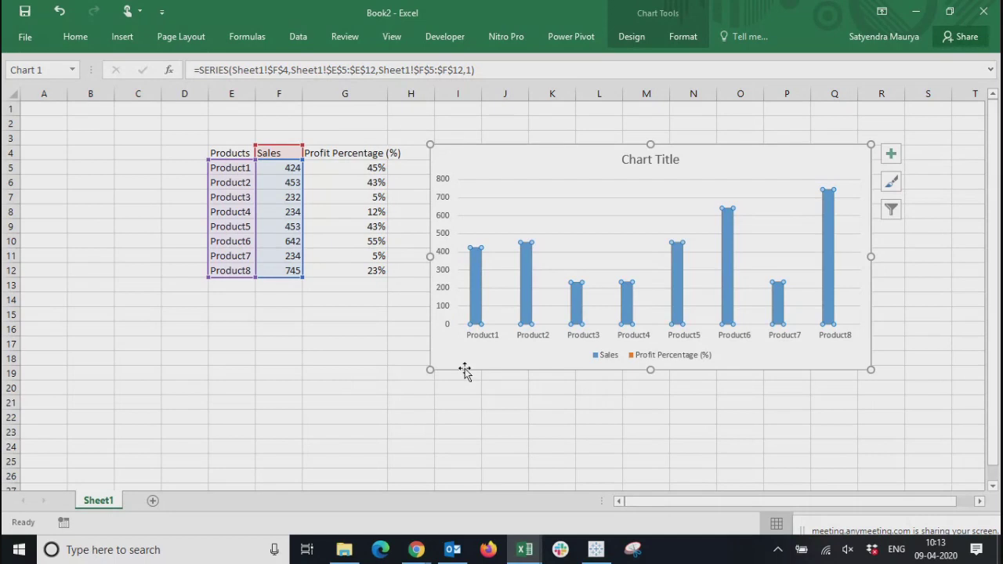
pyautogui.click(514, 360)
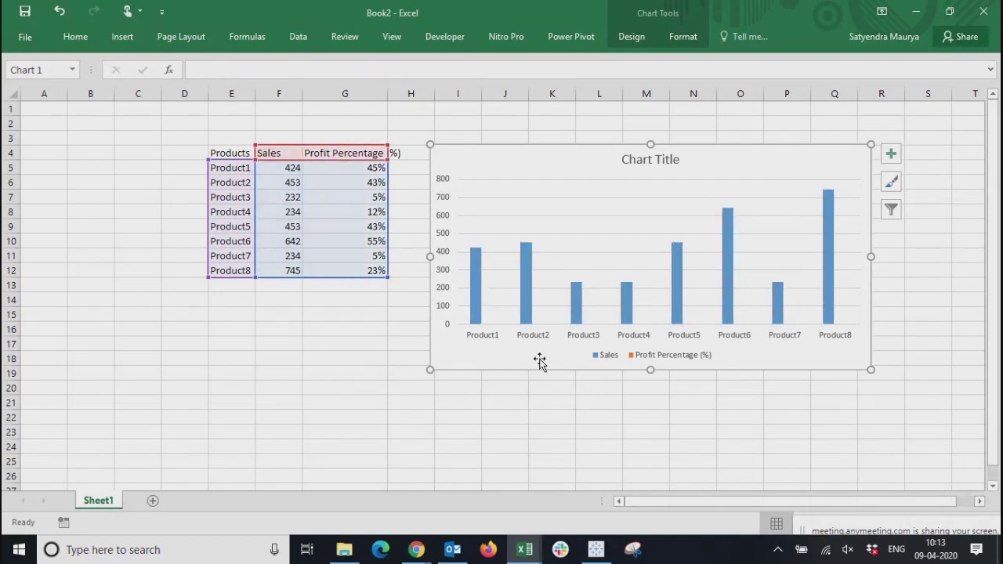
pyautogui.click(643, 360)
pyautogui.doubleClick(643, 359)
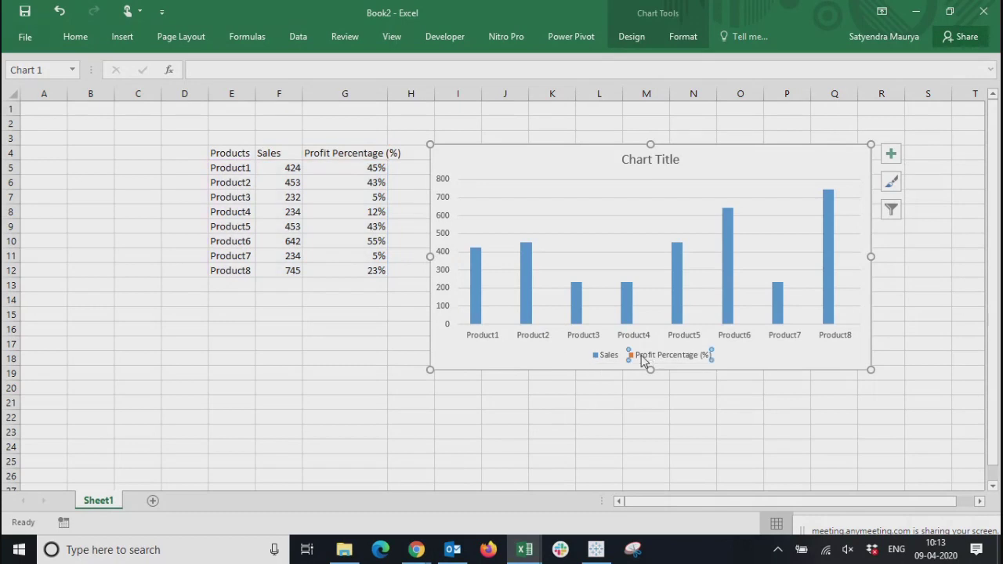
# Replace the column chart with a 2-D clustered bar chart of the product table, and close the formatting pane
pyautogui.click(544, 168)
pyautogui.press('Delete')
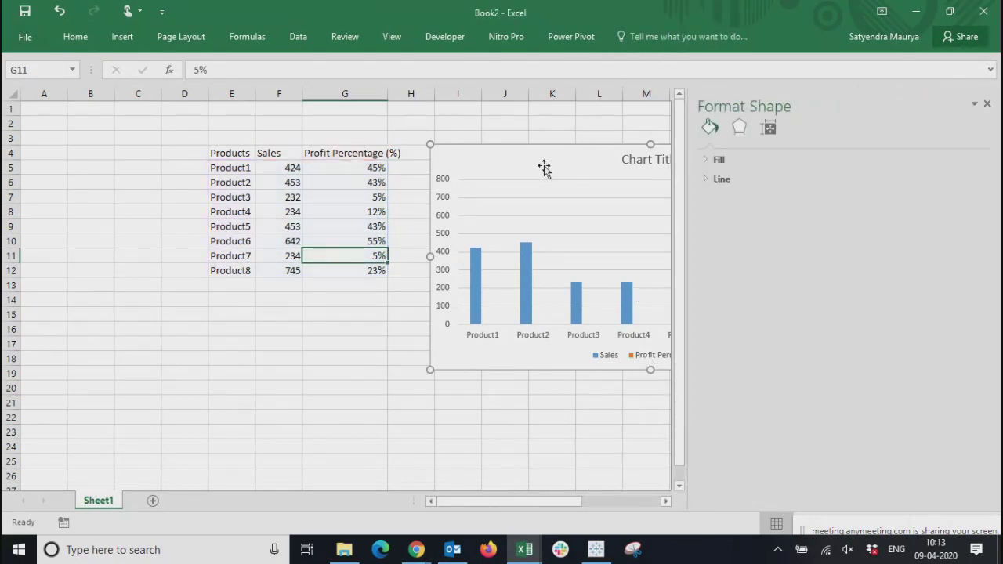
pyautogui.click(123, 37)
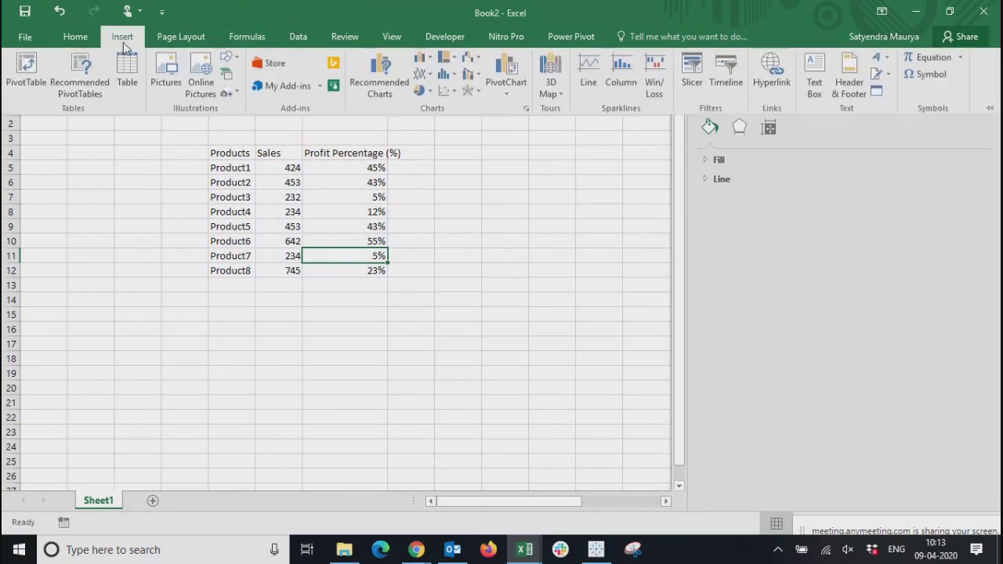
pyautogui.click(423, 61)
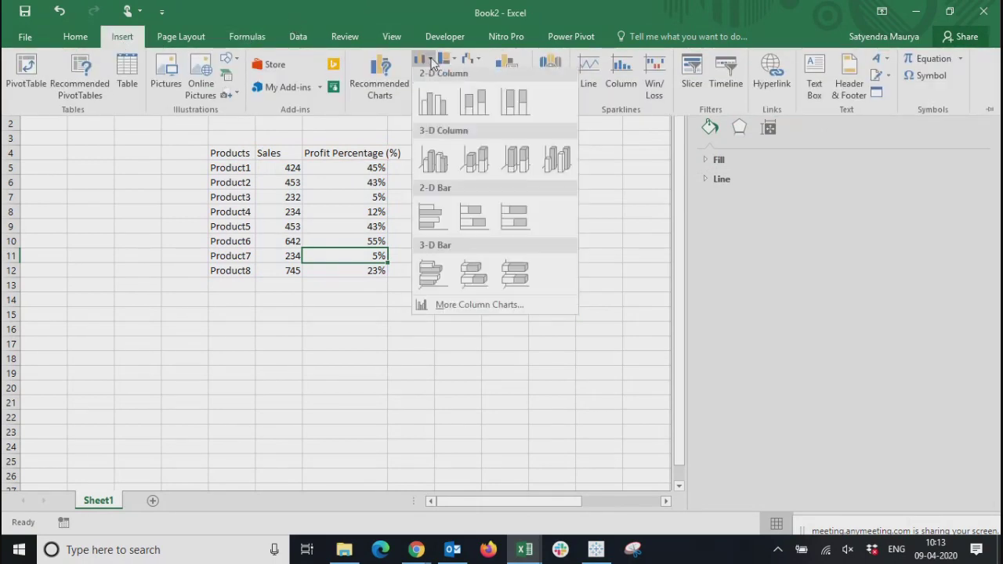
pyautogui.click(429, 220)
pyautogui.moveTo(423, 223); pyautogui.dragTo(670, 205)
pyautogui.click(987, 103)
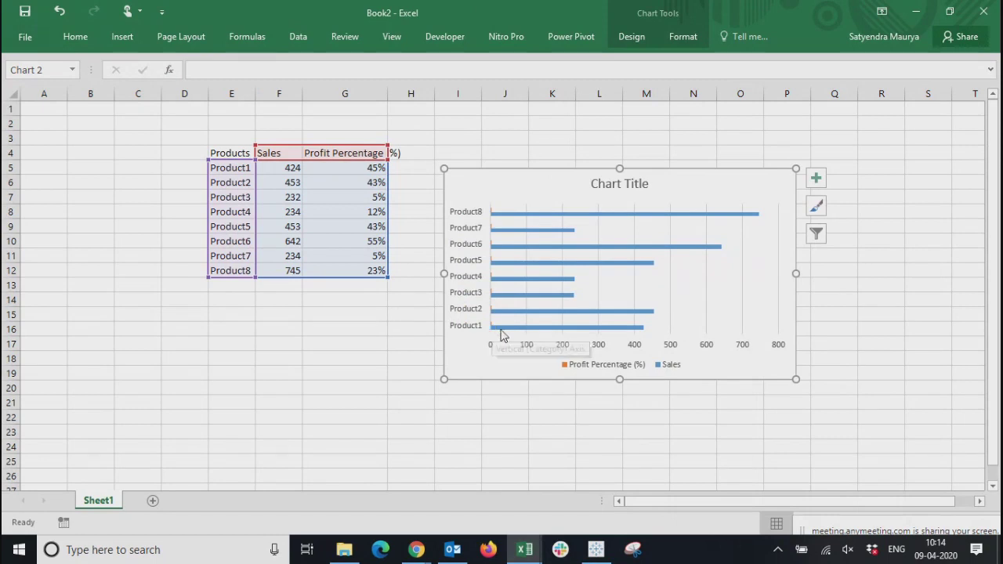
# Make the bar chart taller and position it beside the table, spanning about rows 3 to 24
pyautogui.moveTo(504, 334)
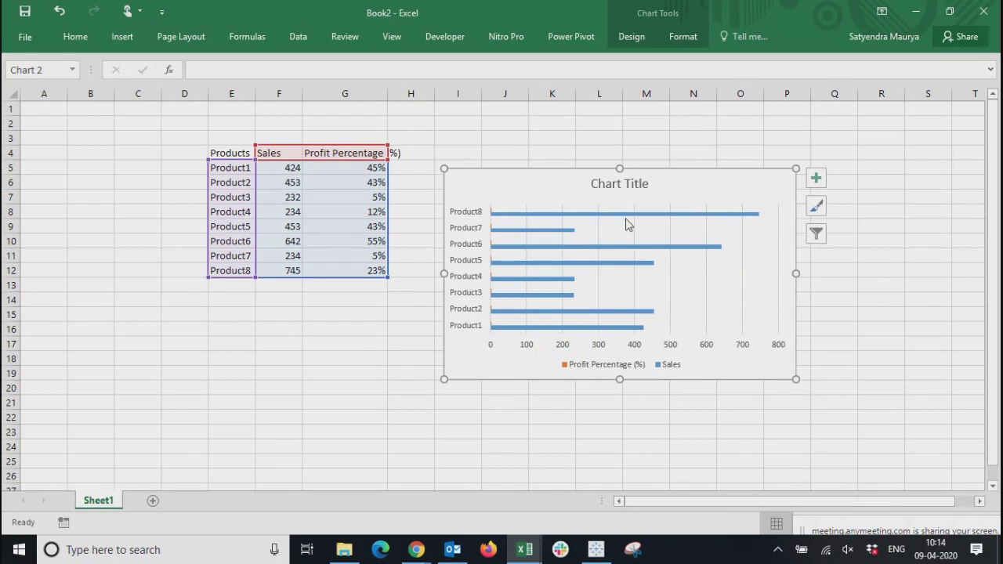
pyautogui.moveTo(553, 179); pyautogui.dragTo(552, 207)
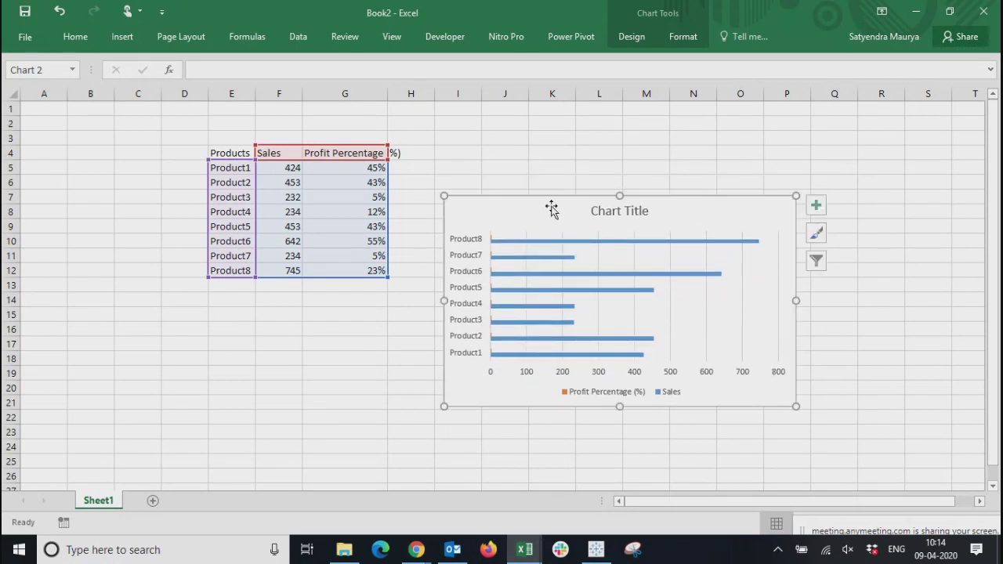
pyautogui.click(640, 39)
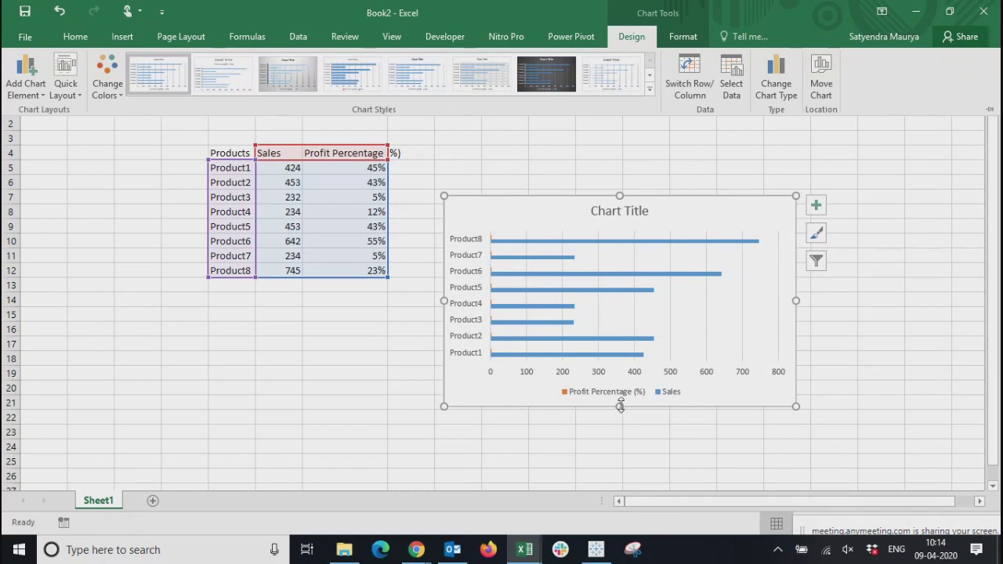
pyautogui.hotkey('ctrl', 'F1')
pyautogui.moveTo(619, 407); pyautogui.dragTo(626, 470)
pyautogui.moveTo(576, 202); pyautogui.dragTo(559, 144)
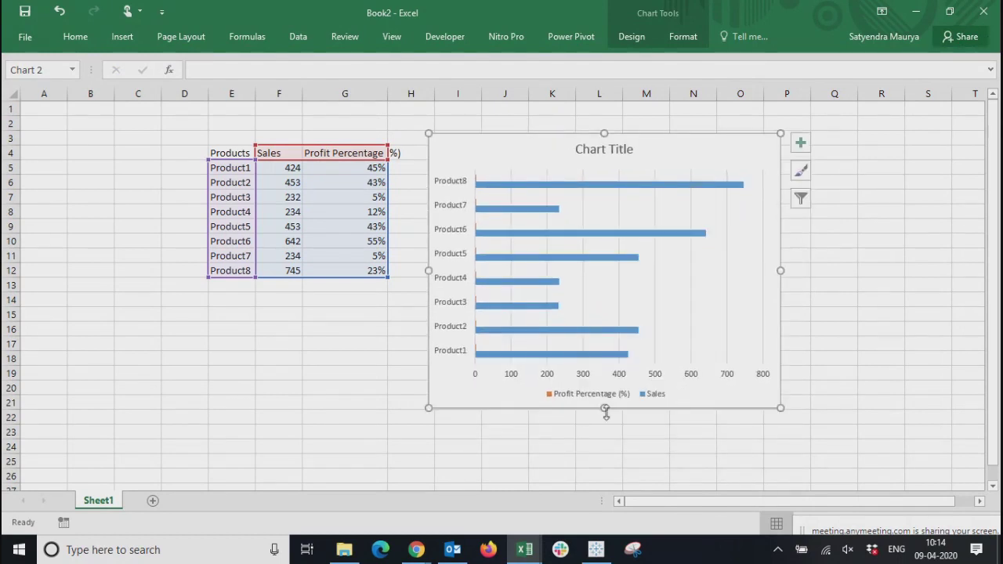
pyautogui.moveTo(604, 409); pyautogui.dragTo(615, 450)
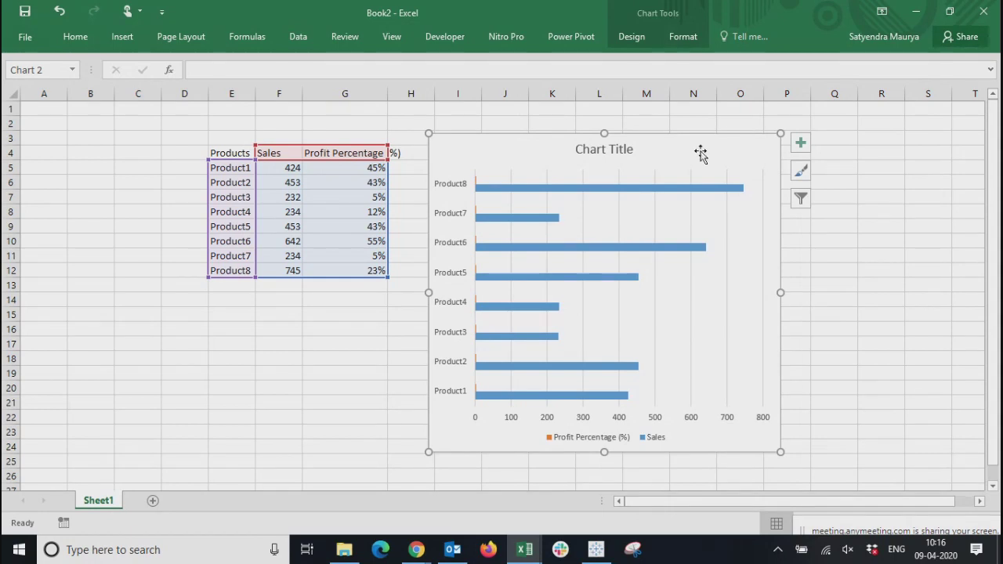
# Compare the bar chart with the Sales values in column F and the profit percentages in G5:G12
pyautogui.click(225, 389)
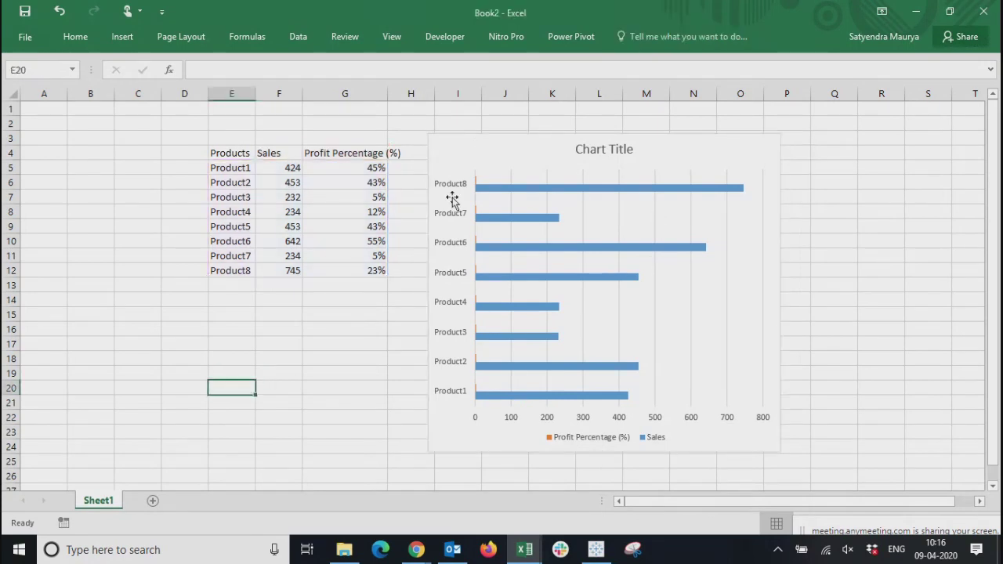
pyautogui.click(479, 136)
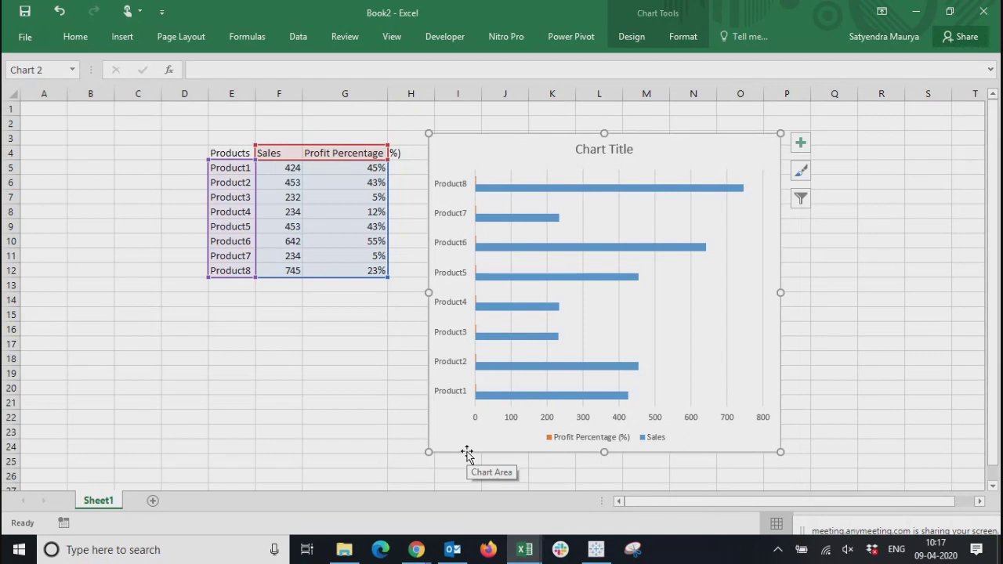
pyautogui.click(289, 413)
pyautogui.moveTo(273, 166); pyautogui.dragTo(275, 276)
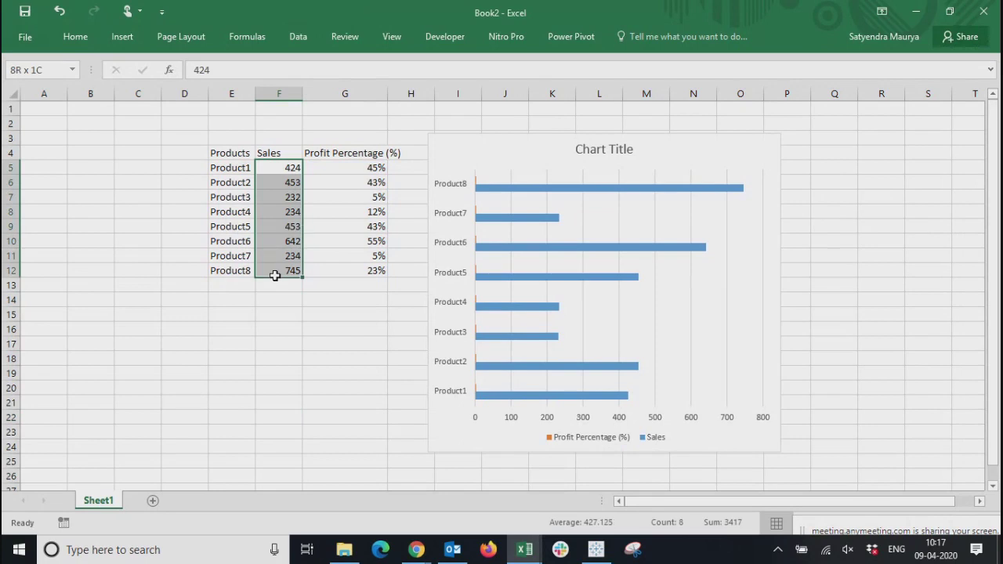
pyautogui.click(284, 152)
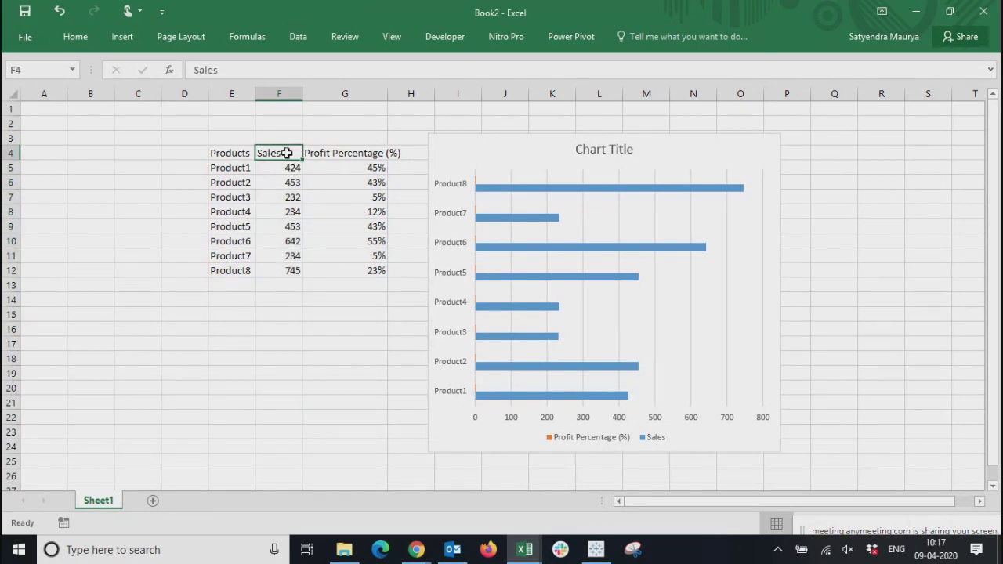
pyautogui.moveTo(291, 167); pyautogui.dragTo(300, 261)
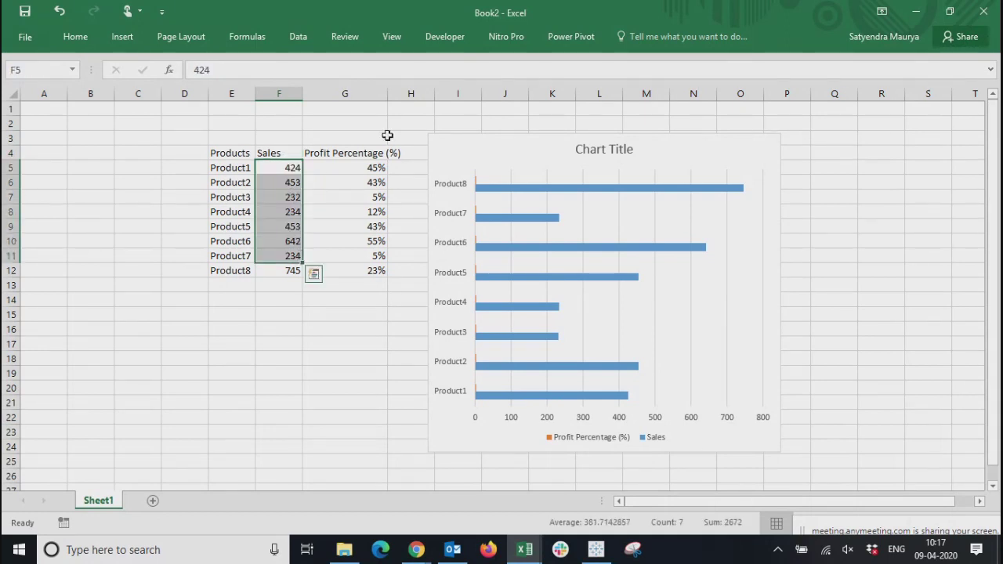
pyautogui.click(366, 355)
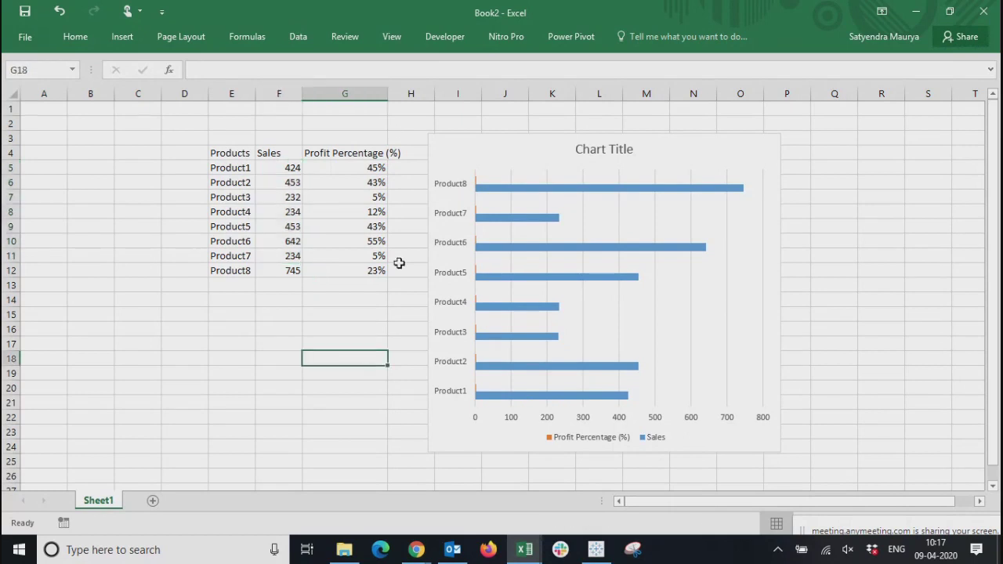
pyautogui.click(367, 166)
pyautogui.moveTo(367, 167); pyautogui.dragTo(399, 271)
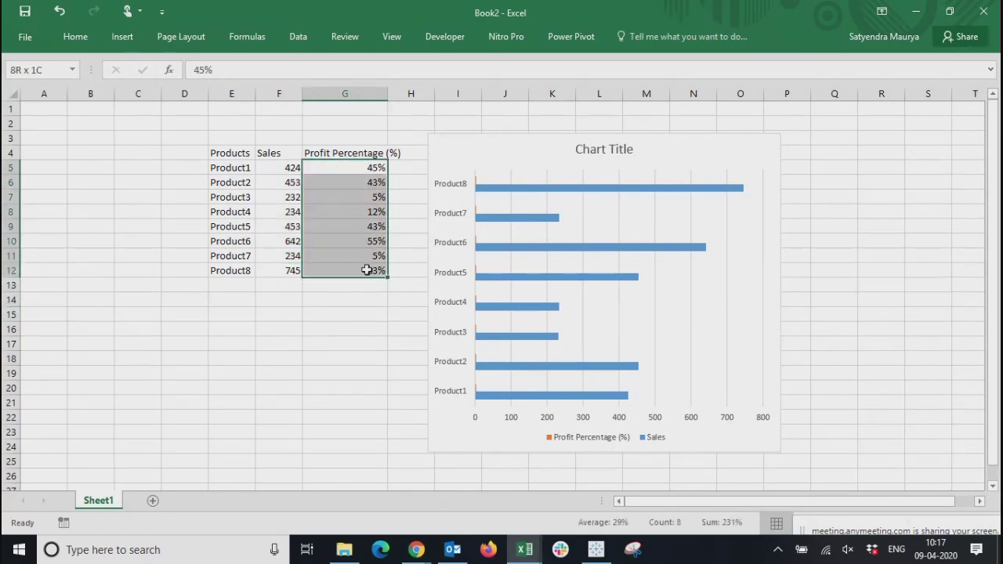
# Add the dollar unit to the Sales header in F4 so that it reads Sales($)
pyautogui.click(274, 169)
pyautogui.moveTo(274, 169); pyautogui.dragTo(264, 274)
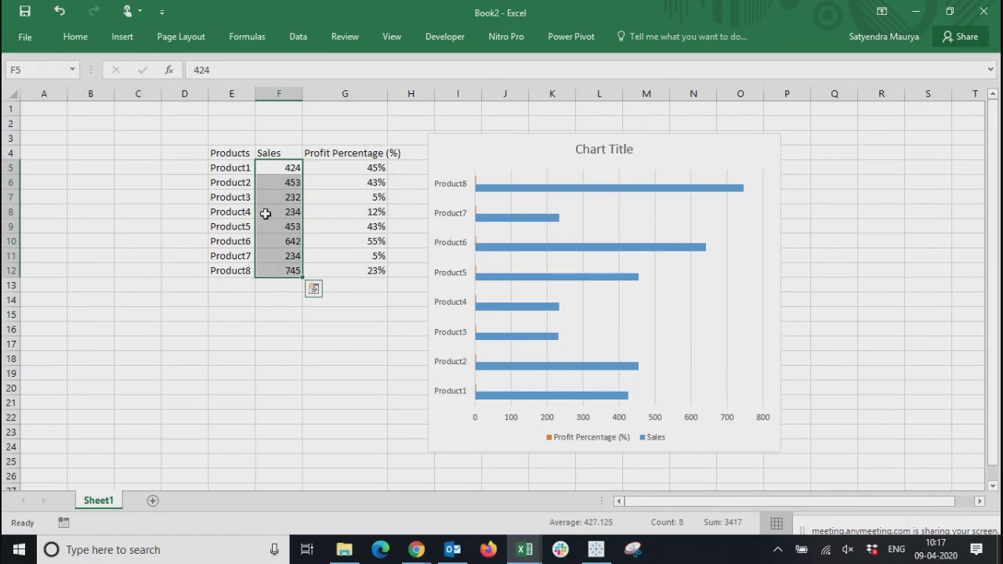
pyautogui.click(270, 153)
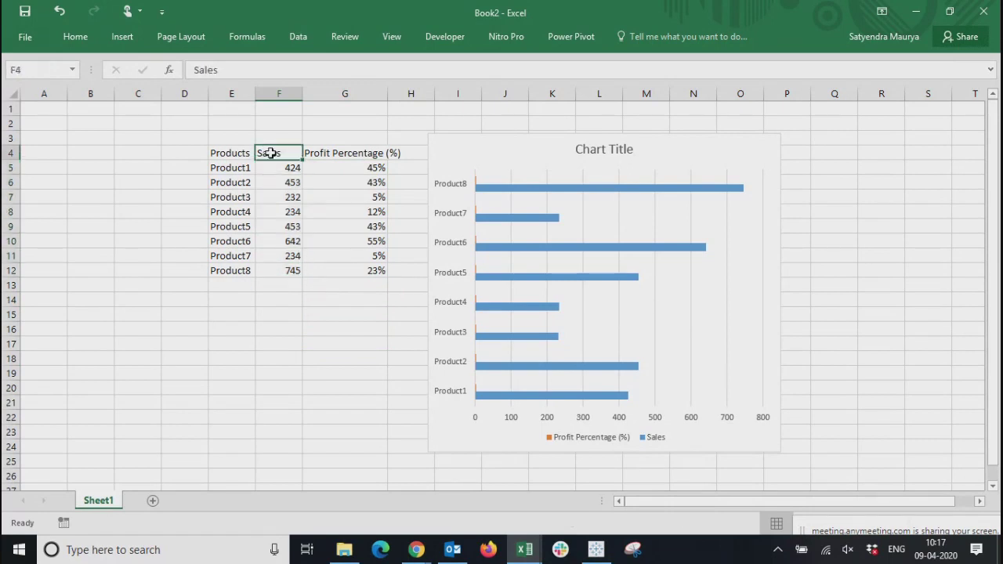
pyautogui.click(249, 73)
pyautogui.write('($)')
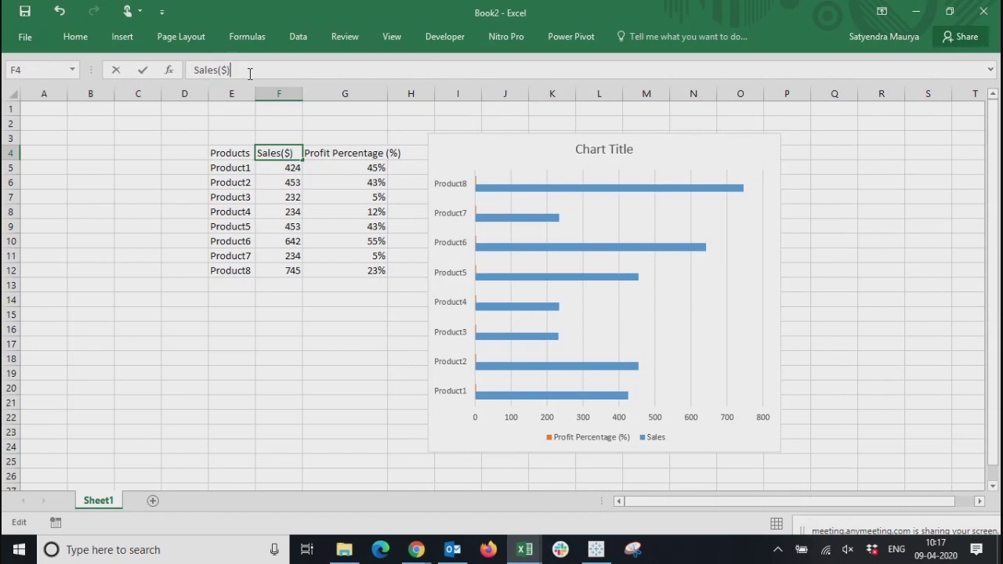
pyautogui.press('Return')
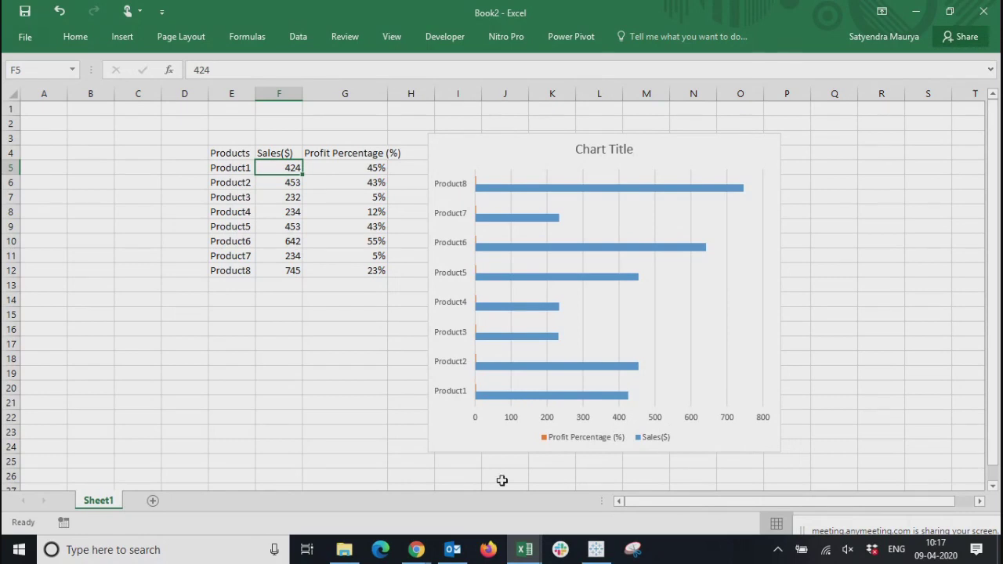
# Review the profit percentages in G5:G12 against the scale of the bar chart
pyautogui.moveTo(495, 343)
pyautogui.click(346, 167)
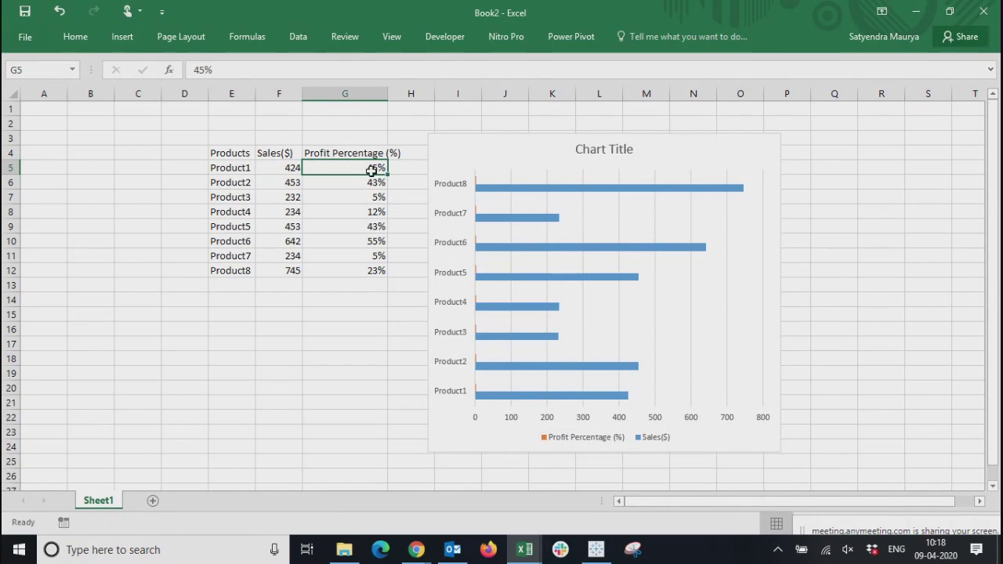
pyautogui.click(364, 267)
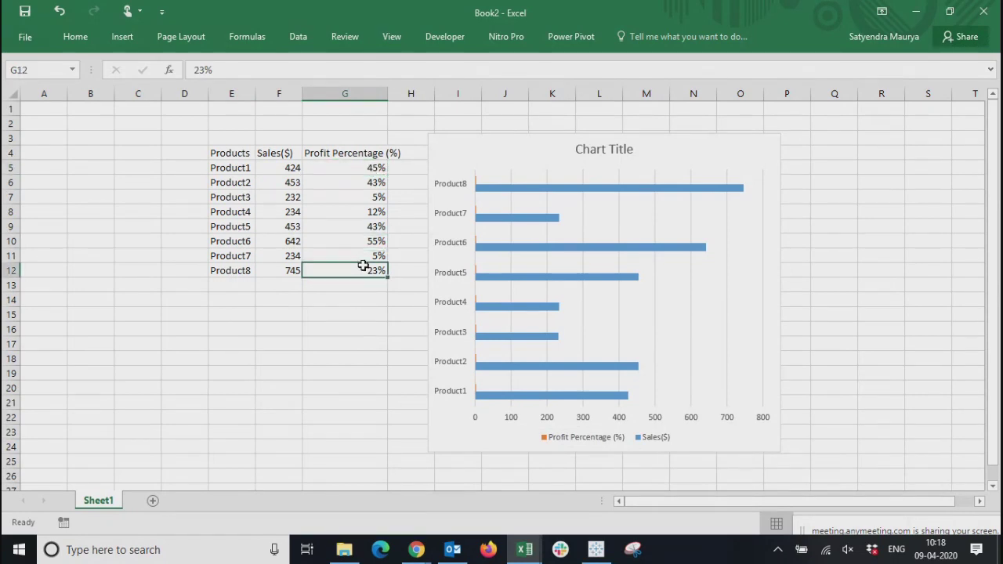
pyautogui.click(348, 367)
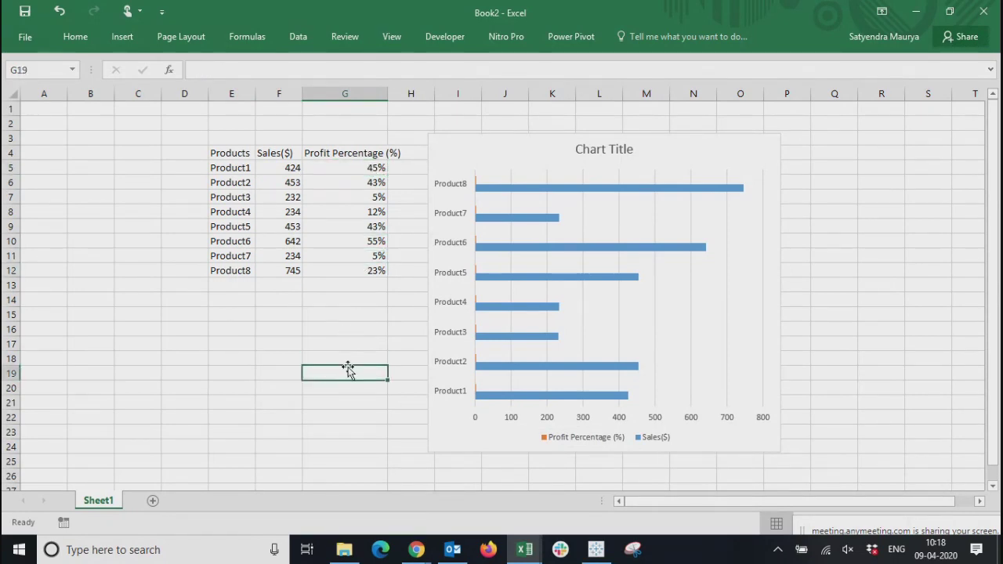
pyautogui.moveTo(358, 279); pyautogui.dragTo(359, 274)
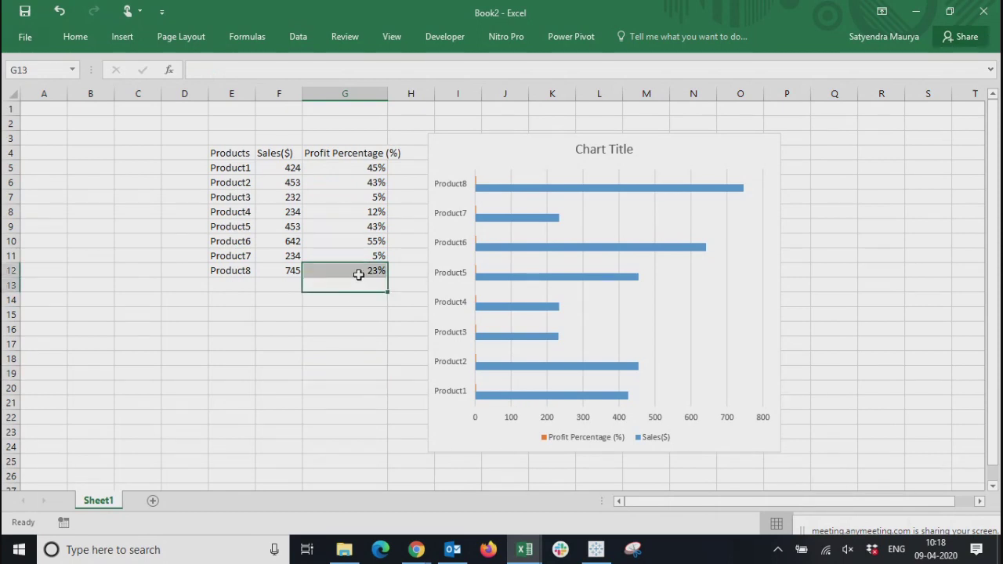
pyautogui.moveTo(352, 324); pyautogui.dragTo(338, 162)
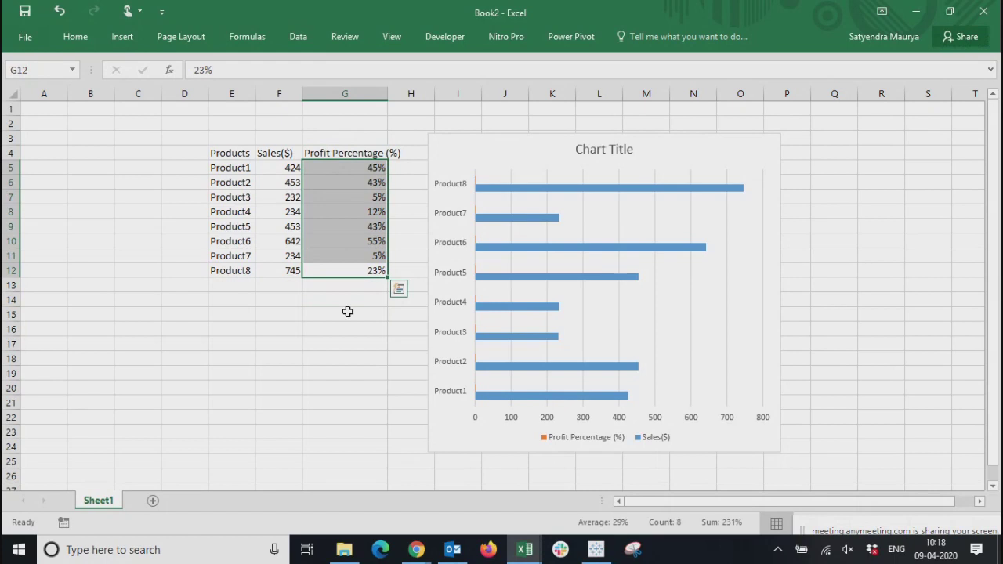
pyautogui.click(347, 311)
pyautogui.moveTo(366, 269); pyautogui.dragTo(354, 165)
pyautogui.click(366, 344)
pyautogui.click(348, 269)
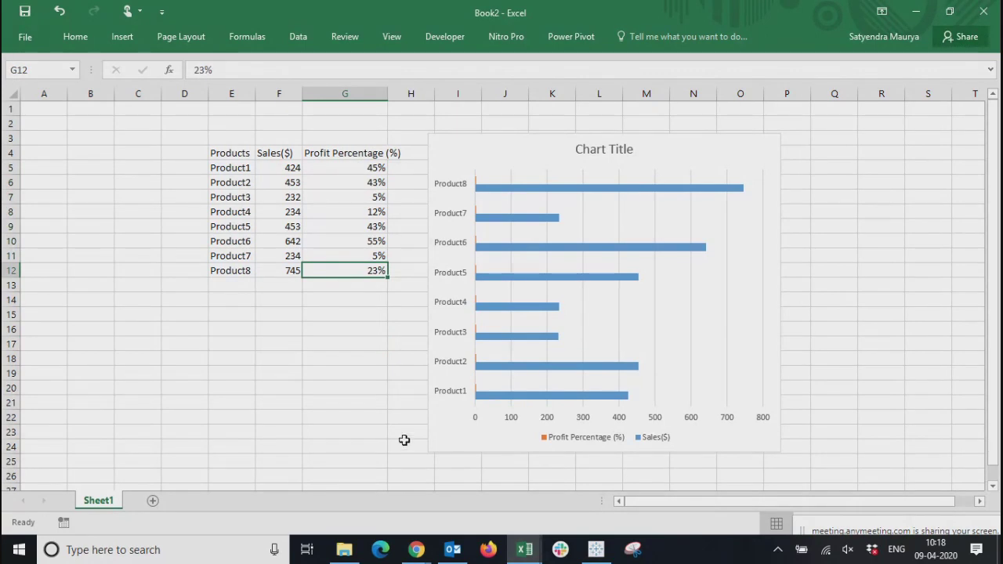
# Inspect Product1's Sales($) bar in the chart for its data value
pyautogui.click(503, 383)
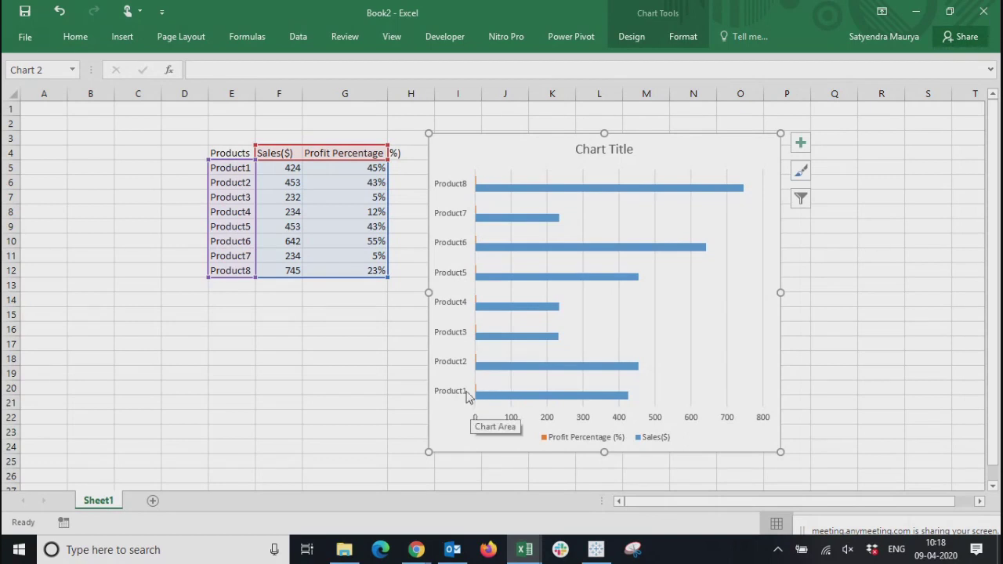
pyautogui.moveTo(492, 399)
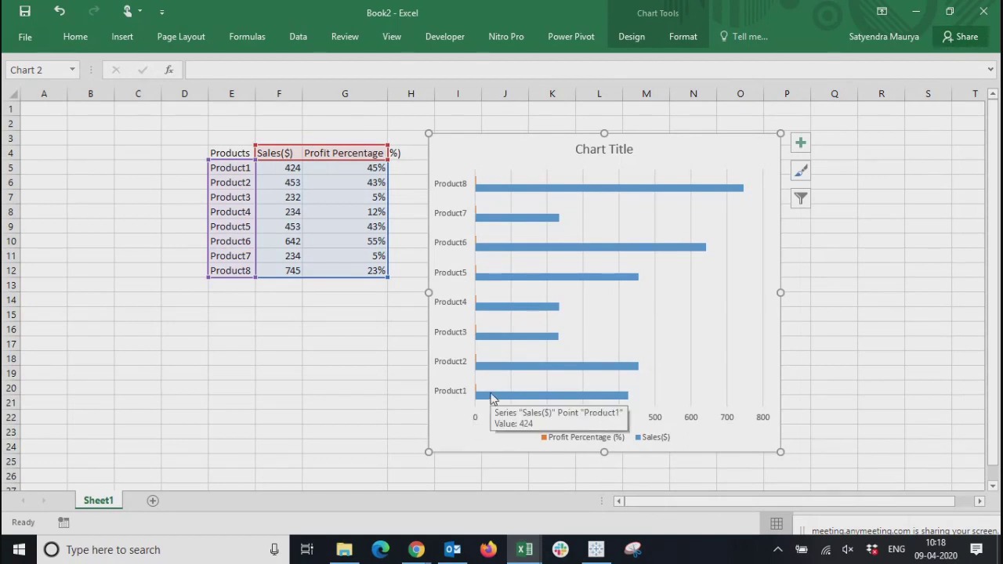
pyautogui.click(299, 374)
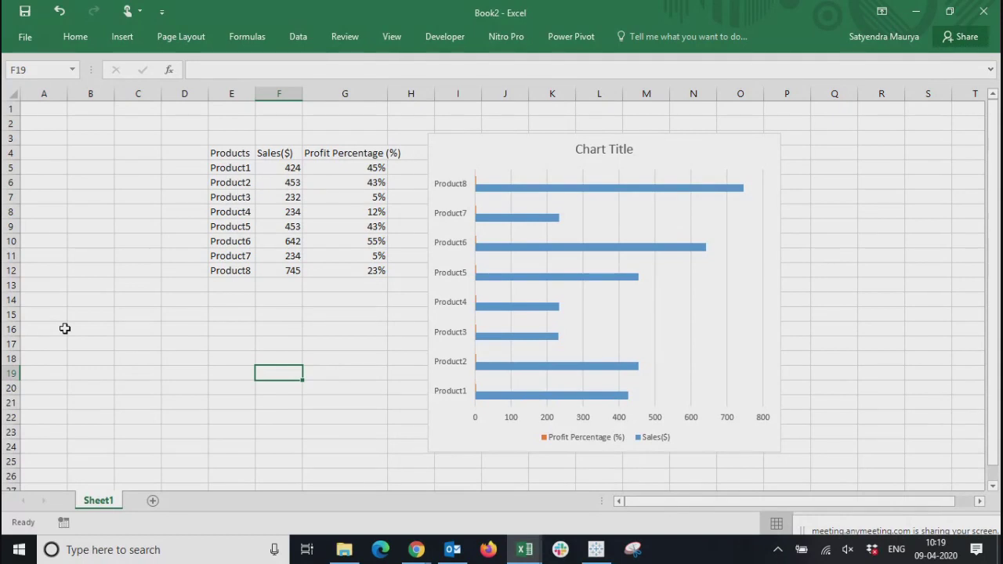
# Compare the Sales($) and Profit Percentage (%) values row by row for Product1, Product2 and Product4
pyautogui.moveTo(286, 168); pyautogui.dragTo(373, 271)
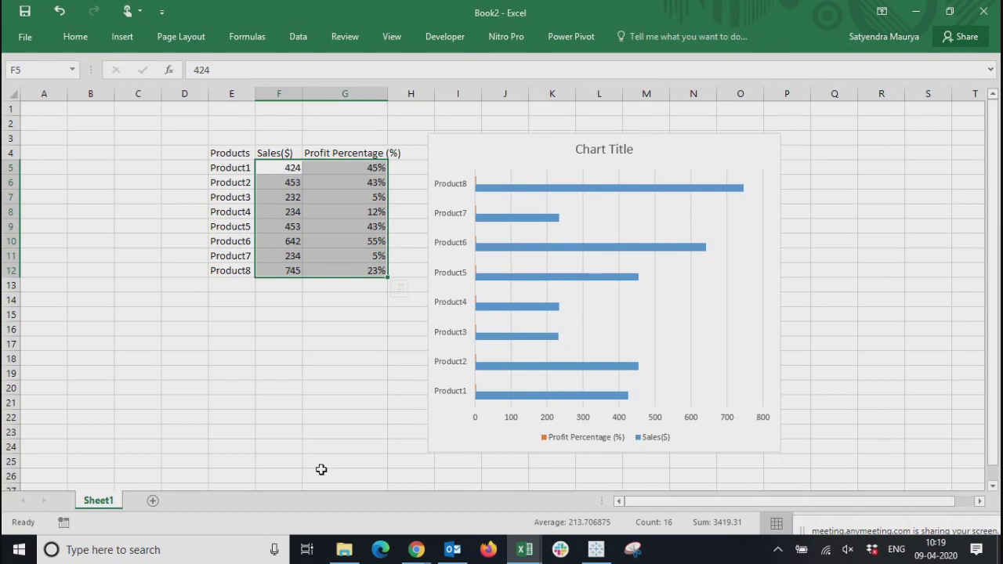
pyautogui.click(275, 170)
pyautogui.click(373, 168)
pyautogui.click(265, 174)
pyautogui.click(340, 170)
pyautogui.click(276, 181)
pyautogui.click(334, 184)
pyautogui.click(271, 209)
pyautogui.click(353, 210)
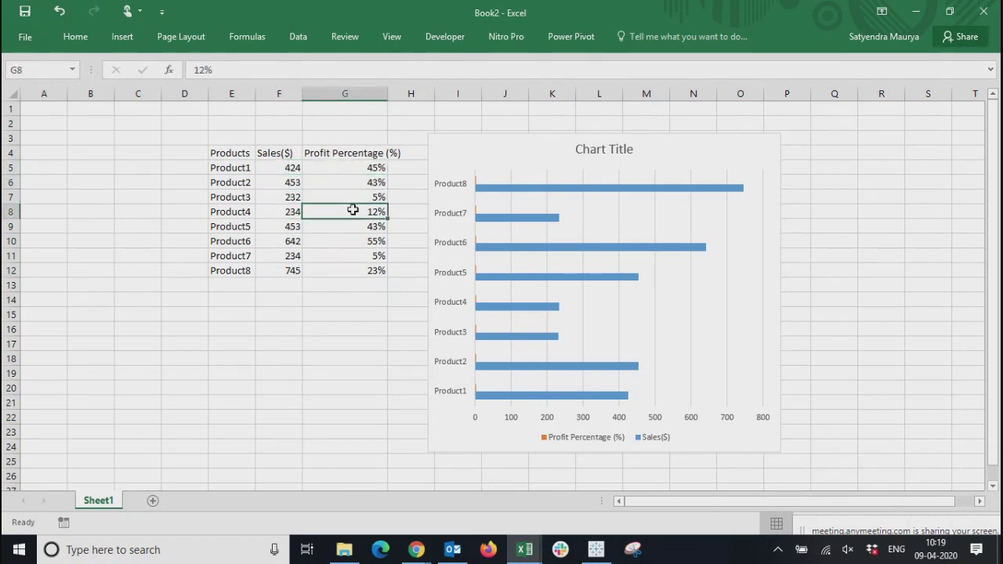
# Switch to Tableau and remove the Profit% measure from the rows of the Profit% (2) sheet
pyautogui.click(597, 550)
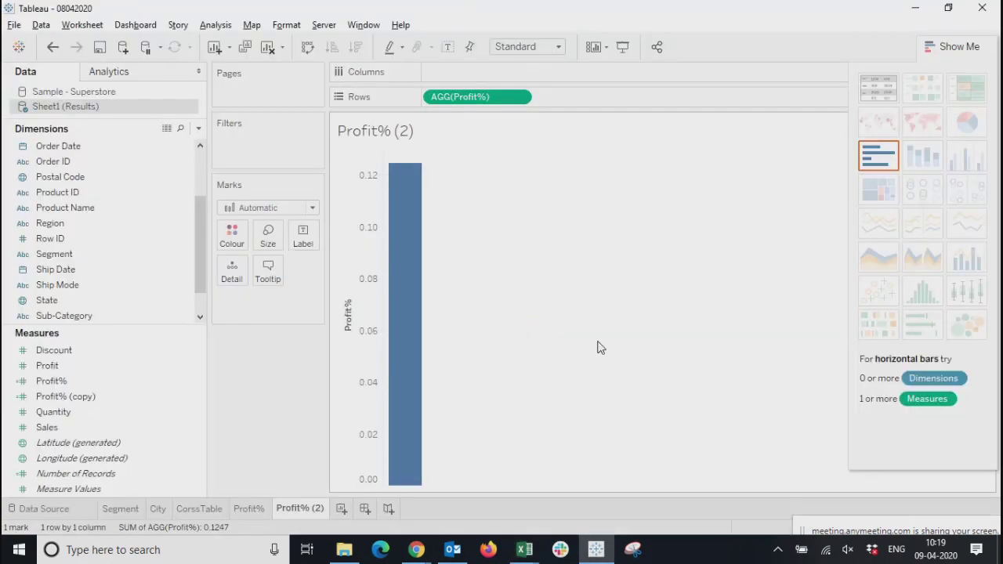
pyautogui.click(949, 46)
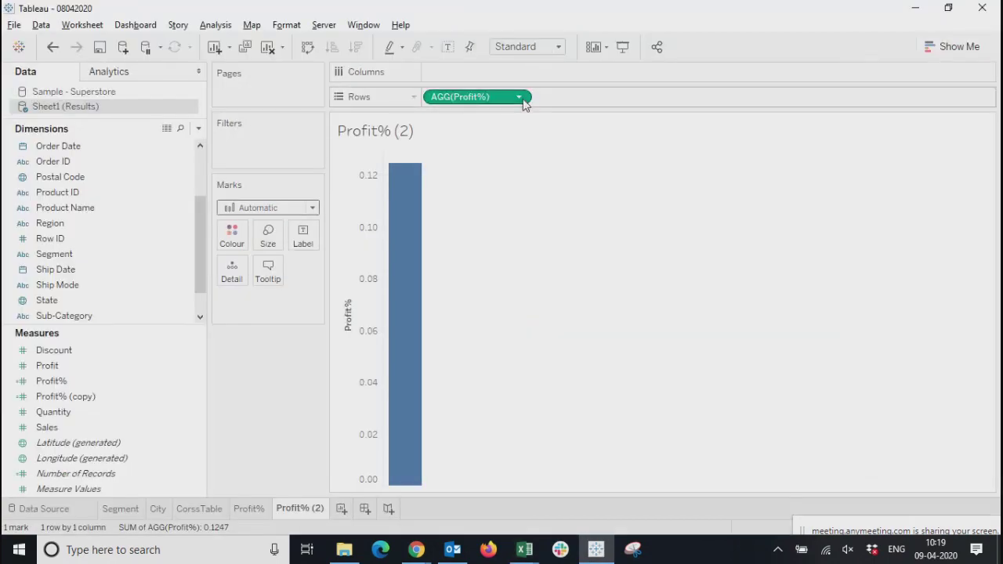
pyautogui.click(519, 97)
pyautogui.click(452, 341)
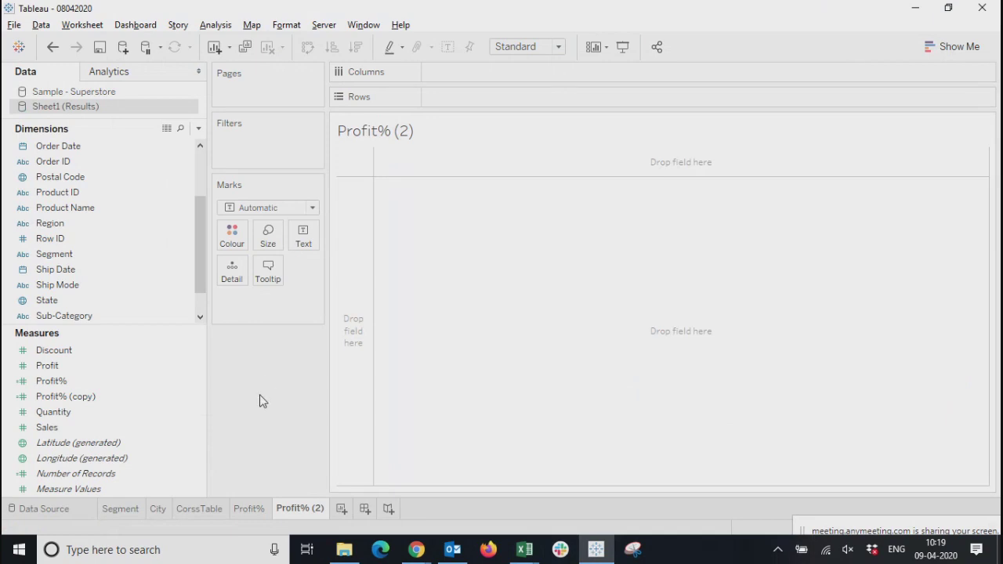
pyautogui.moveTo(61, 366); pyautogui.dragTo(452, 99)
pyautogui.moveTo(45, 427); pyautogui.dragTo(612, 97)
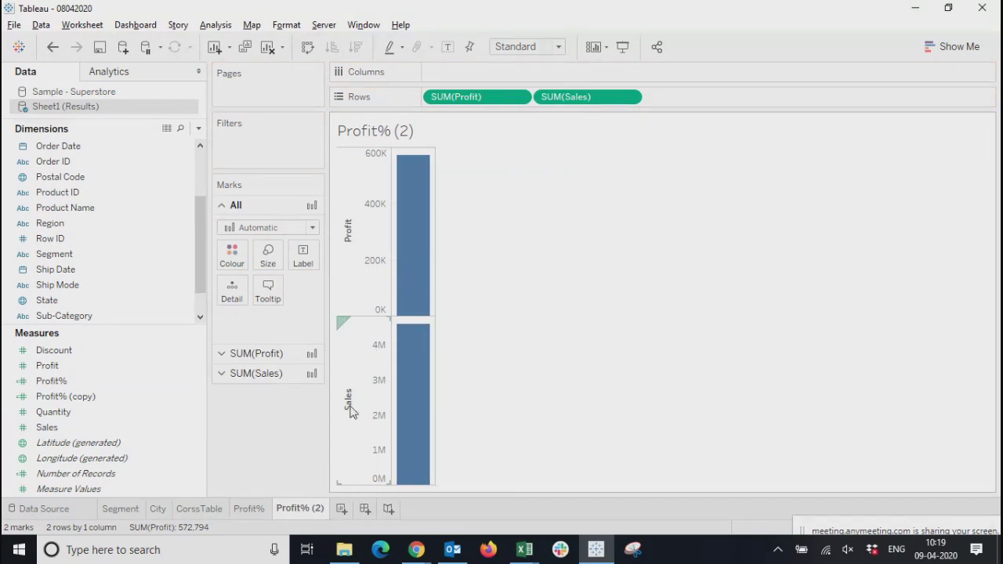
pyautogui.click(950, 46)
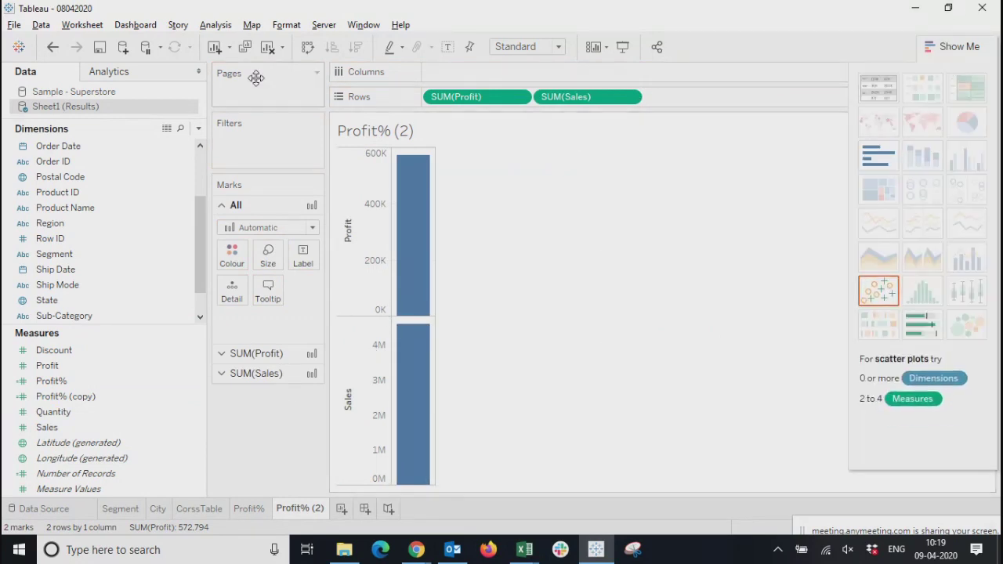
pyautogui.click(267, 46)
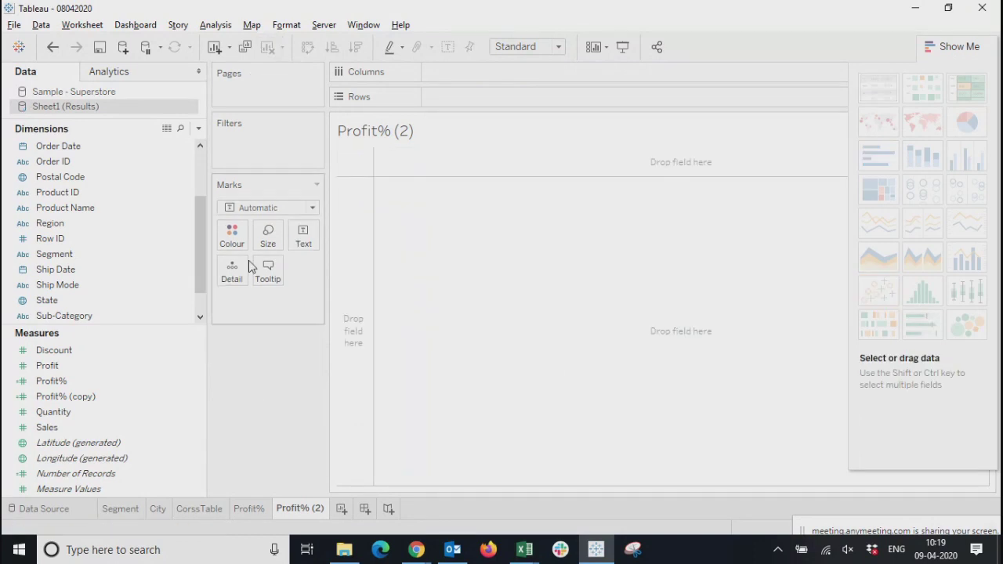
pyautogui.click(70, 365)
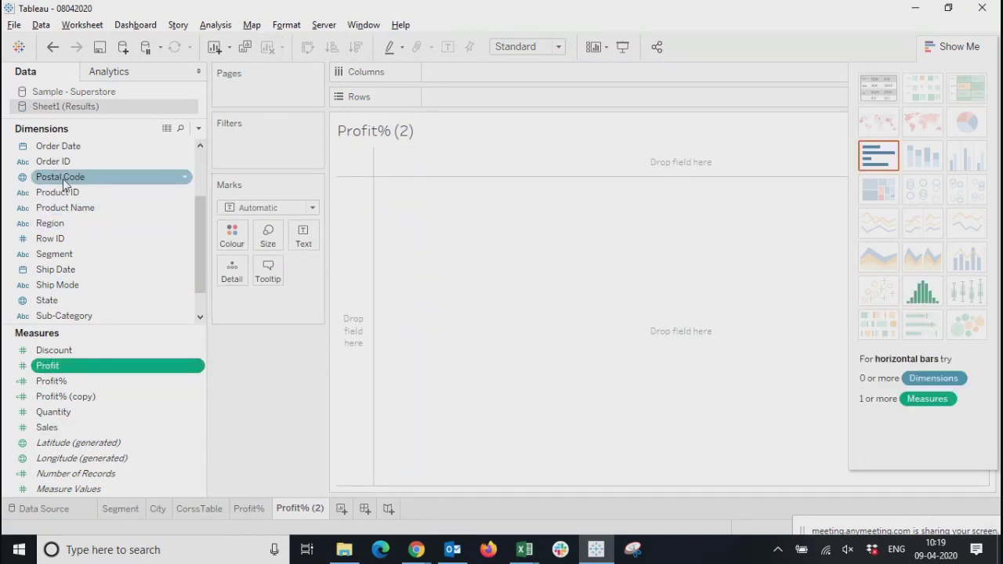
pyautogui.moveTo(65, 211)
pyautogui.mouseDown()
pyautogui.moveTo(403, 110)
pyautogui.moveTo(479, 74)
pyautogui.mouseUp()
pyautogui.click(659, 193)
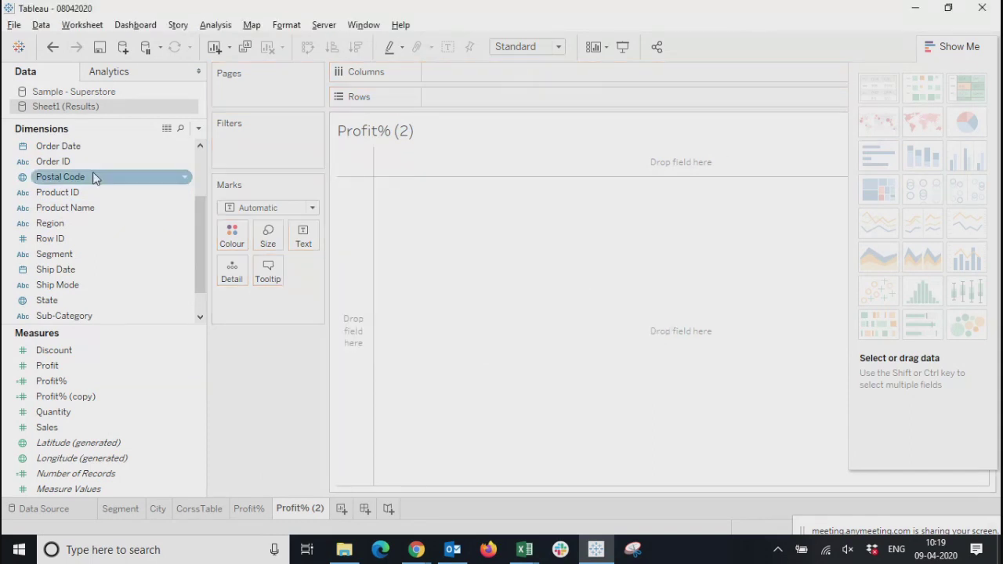
# Chart Profit and Sales by Sub-Category as side-by-side bars, and hide the chart type suggestions
pyautogui.moveTo(73, 316); pyautogui.dragTo(473, 98)
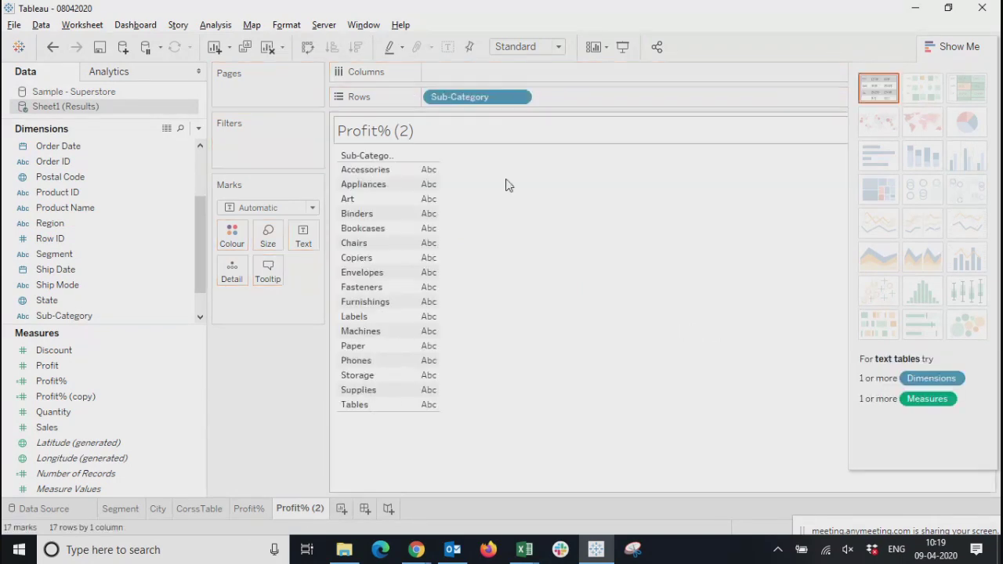
pyautogui.moveTo(47, 365); pyautogui.dragTo(418, 216)
pyautogui.moveTo(47, 427); pyautogui.dragTo(416, 327)
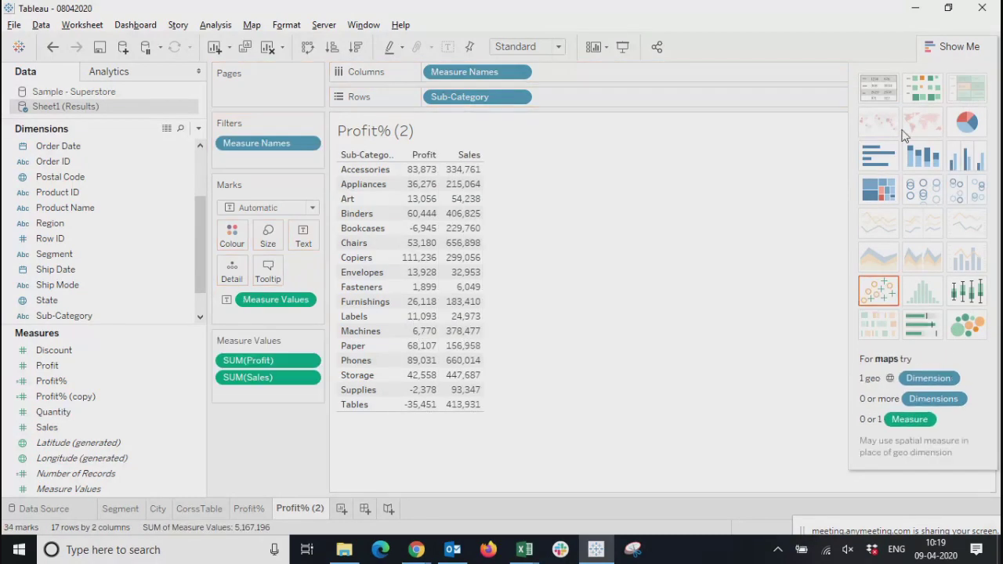
pyautogui.click(962, 168)
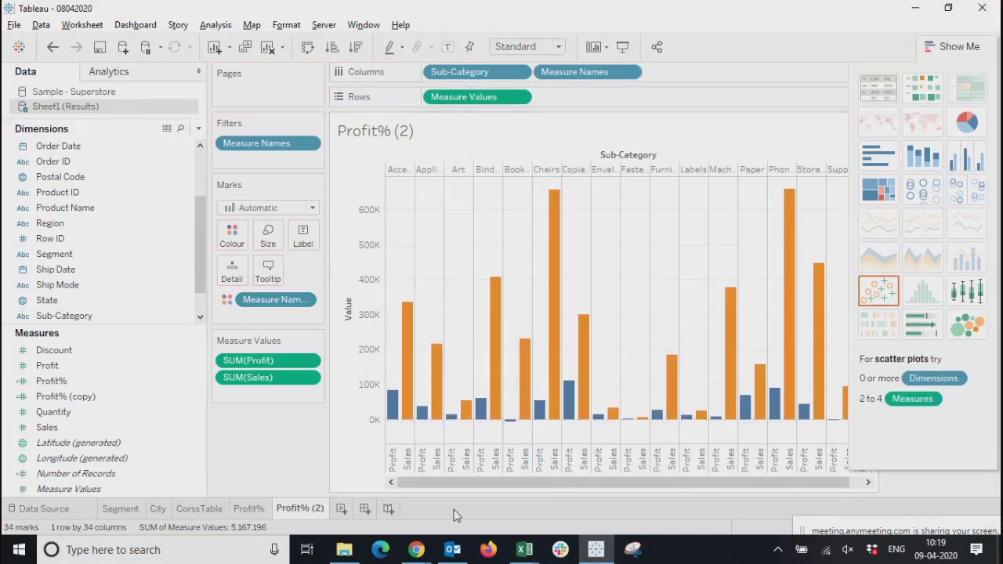
pyautogui.click(951, 46)
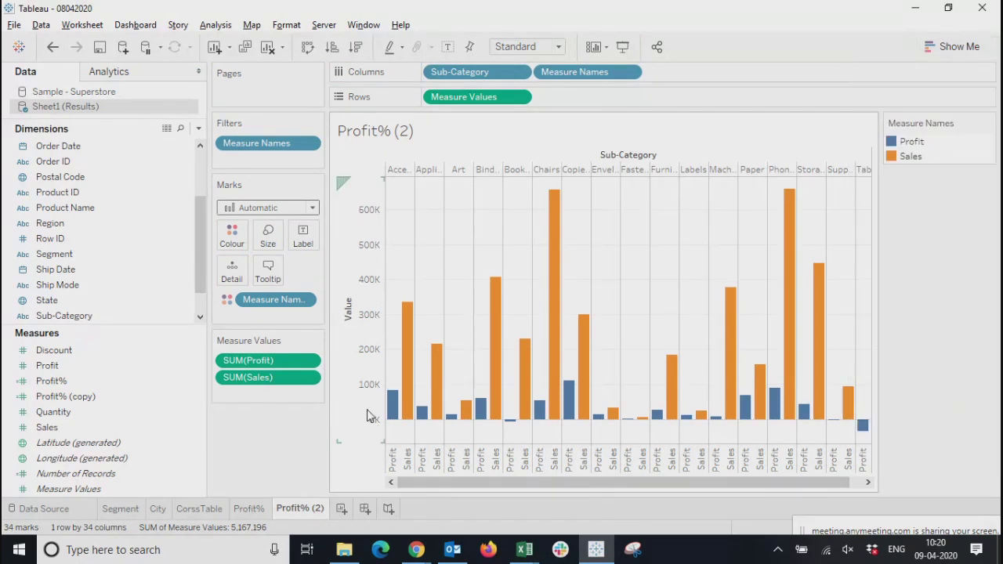
# Add Profit% as a third measure alongside Profit and Sales on the shared value axis
pyautogui.click(356, 226)
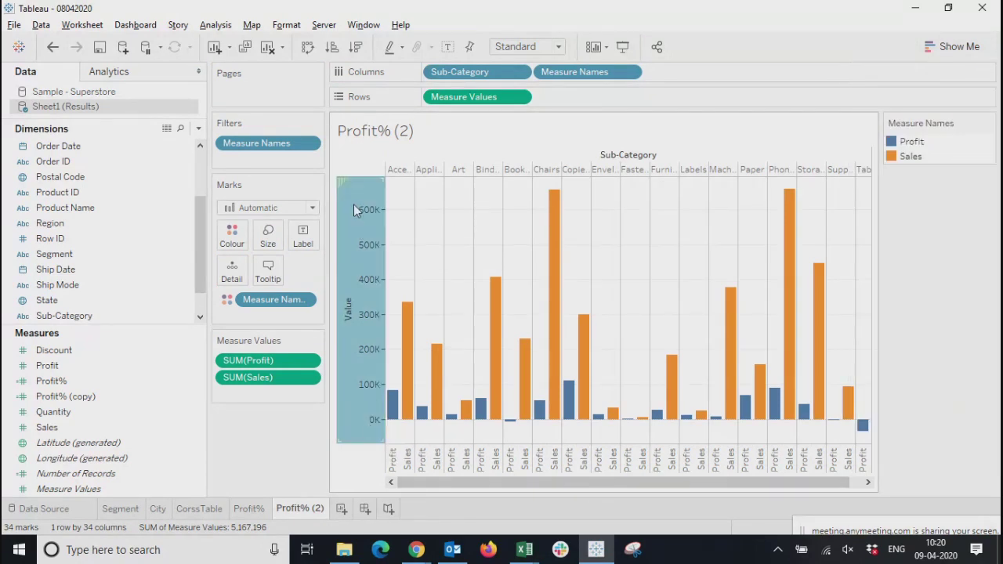
pyautogui.moveTo(392, 416)
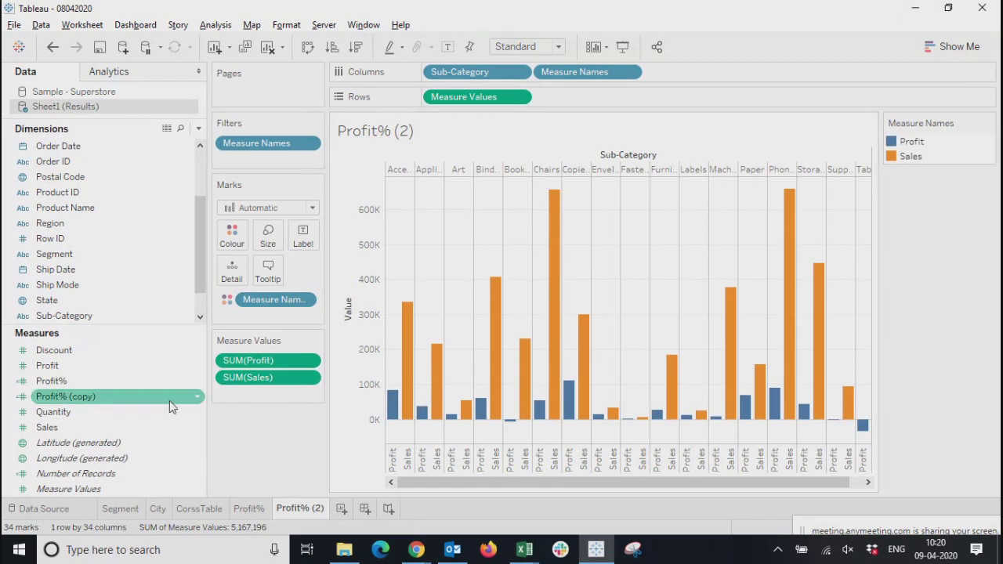
pyautogui.moveTo(45, 381); pyautogui.dragTo(240, 399)
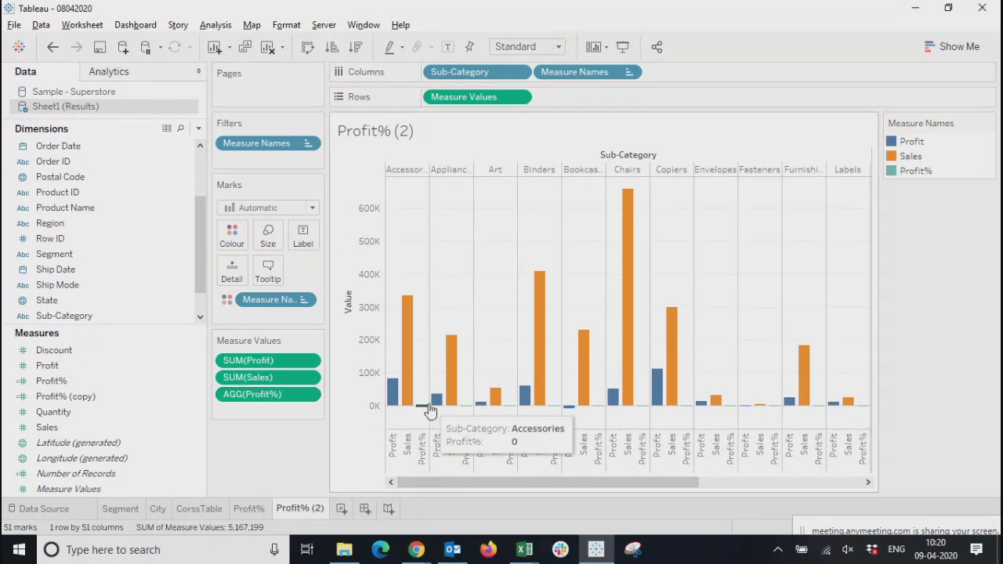
# Examine the Profit% bars for sub-categories such as Art, Bookcases and Copiers against their Profit and Sales bars
pyautogui.moveTo(484, 411)
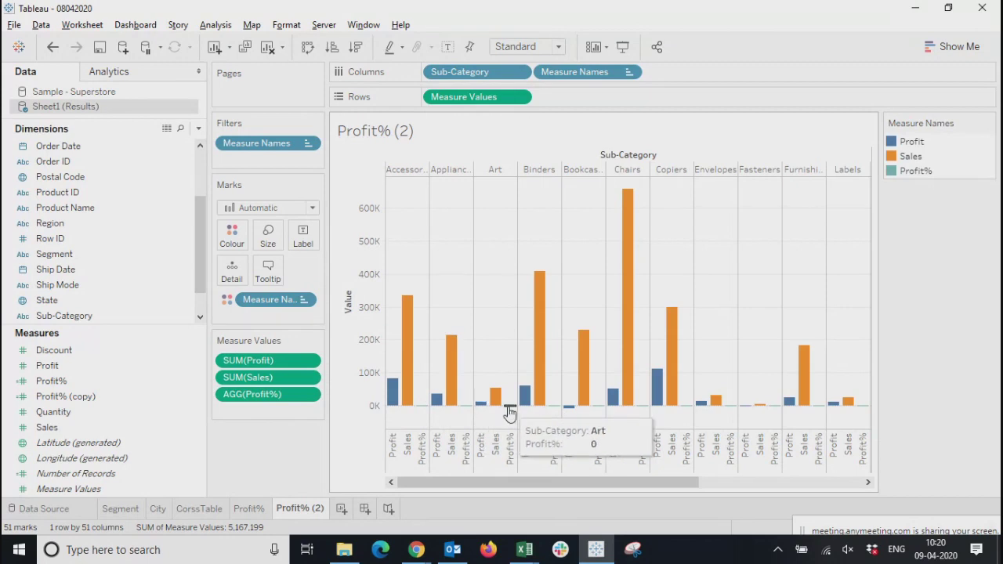
pyautogui.moveTo(552, 413)
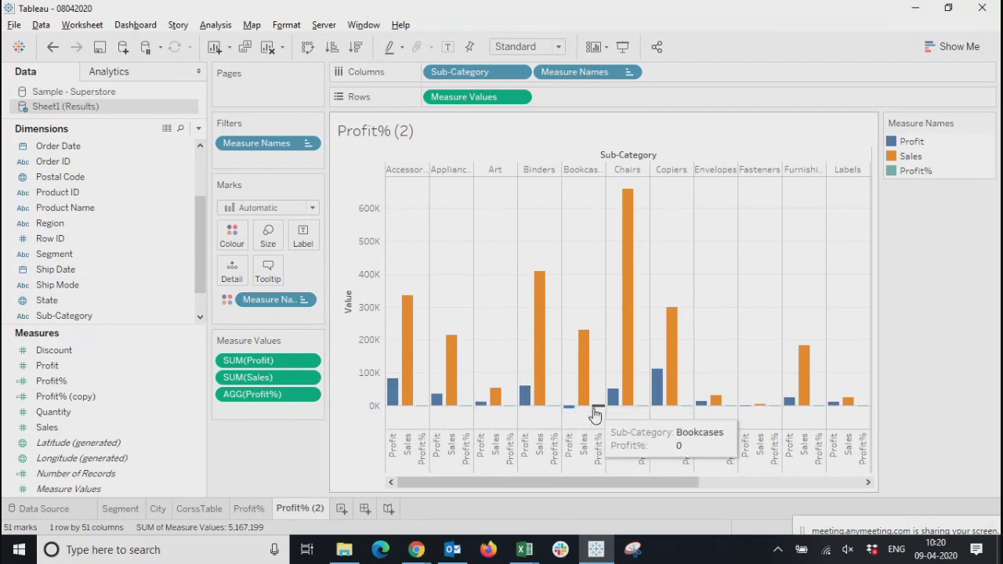
pyautogui.moveTo(647, 413)
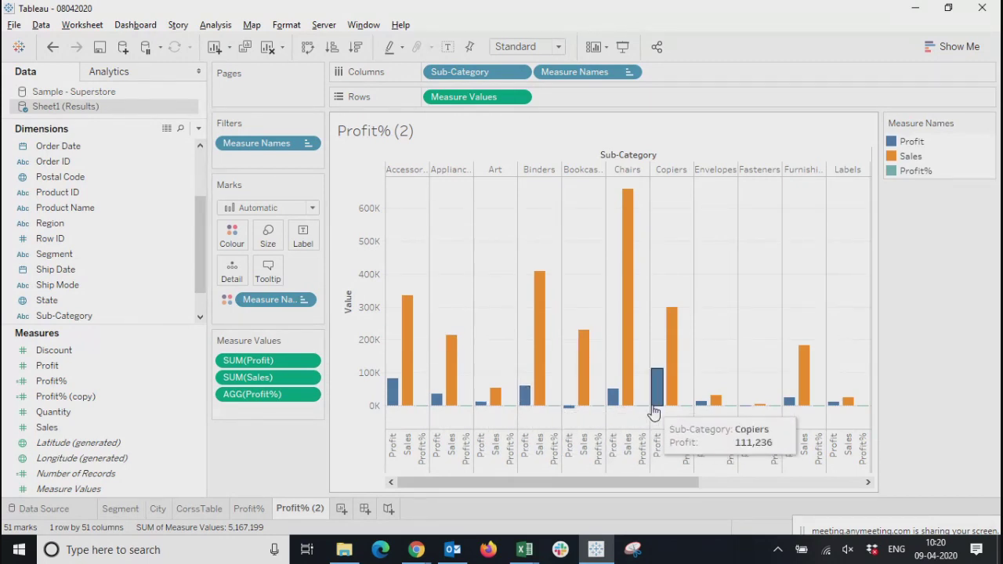
pyautogui.moveTo(686, 411)
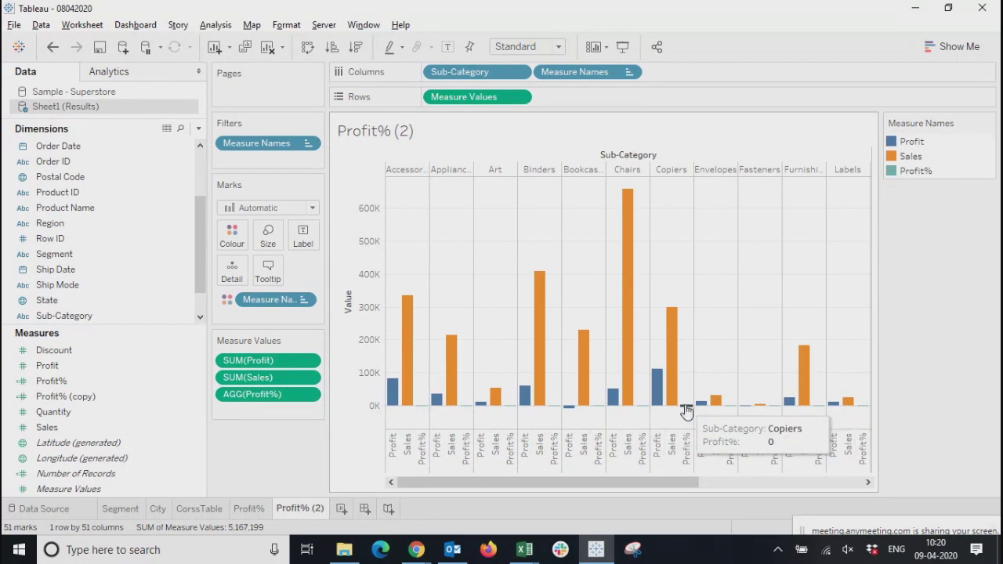
pyautogui.click(269, 399)
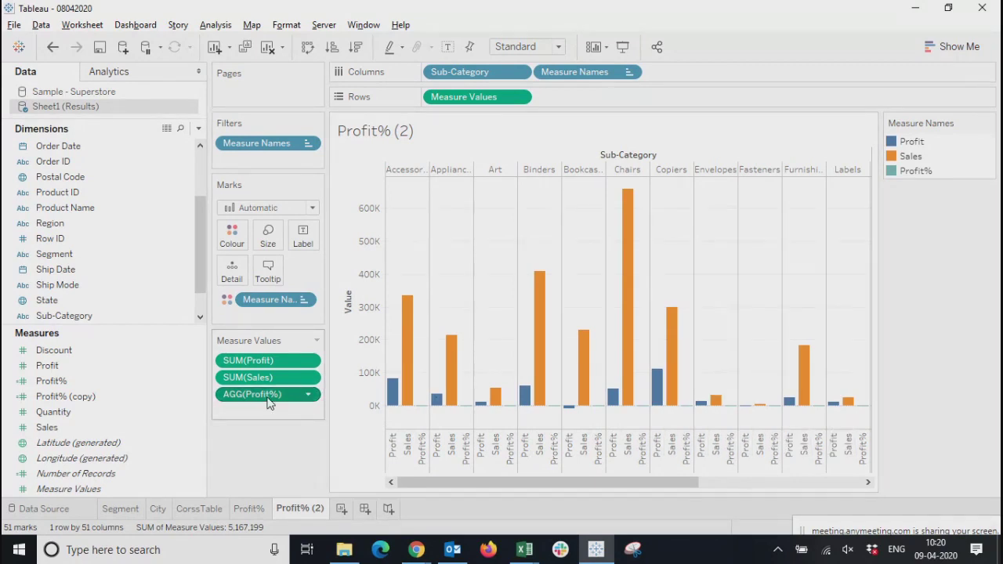
# Remove Profit from the shared value axis and chart Sales and Profit% by Sub-Category on separate row axes
pyautogui.rightClick(422, 411)
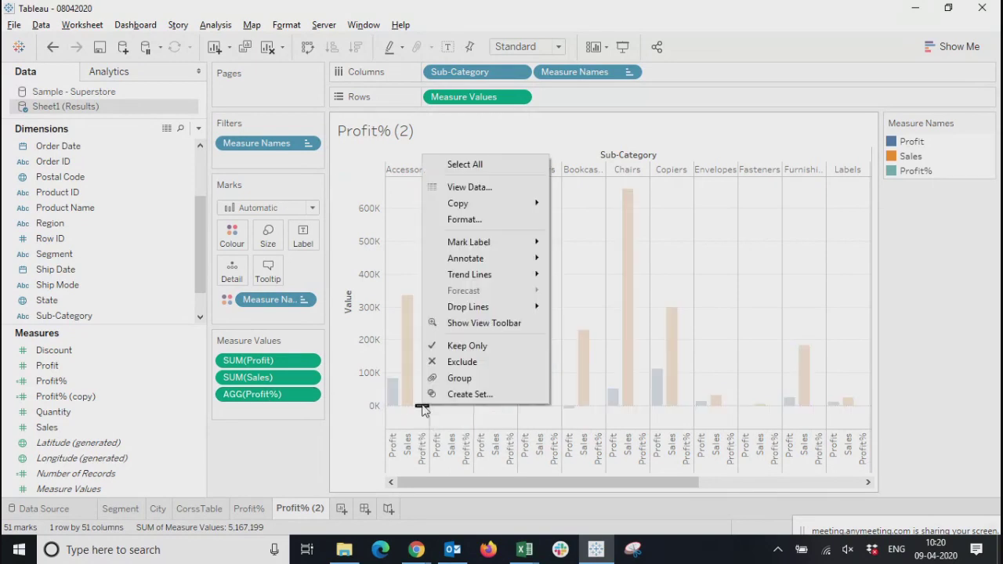
pyautogui.click(273, 461)
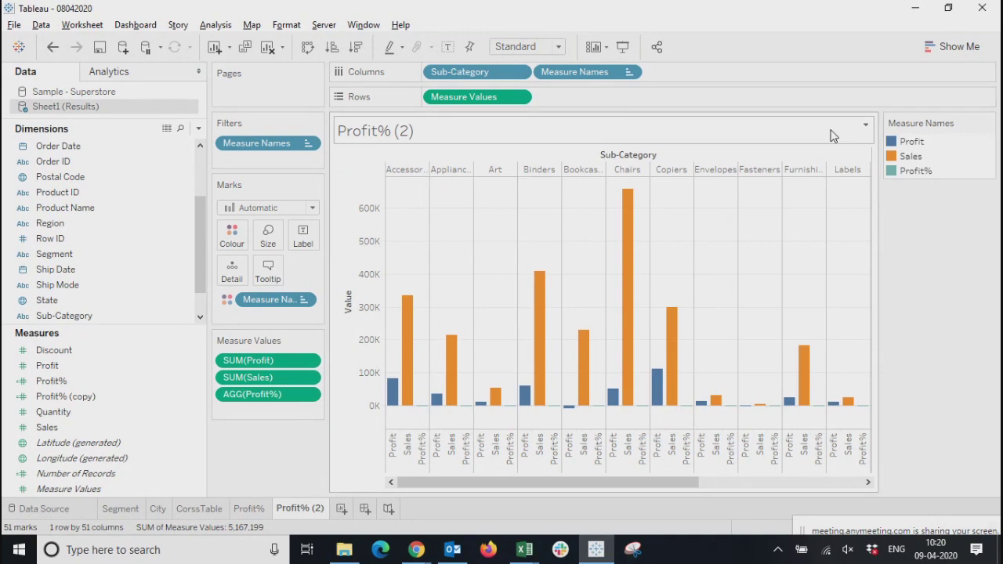
pyautogui.moveTo(249, 377); pyautogui.dragTo(103, 381)
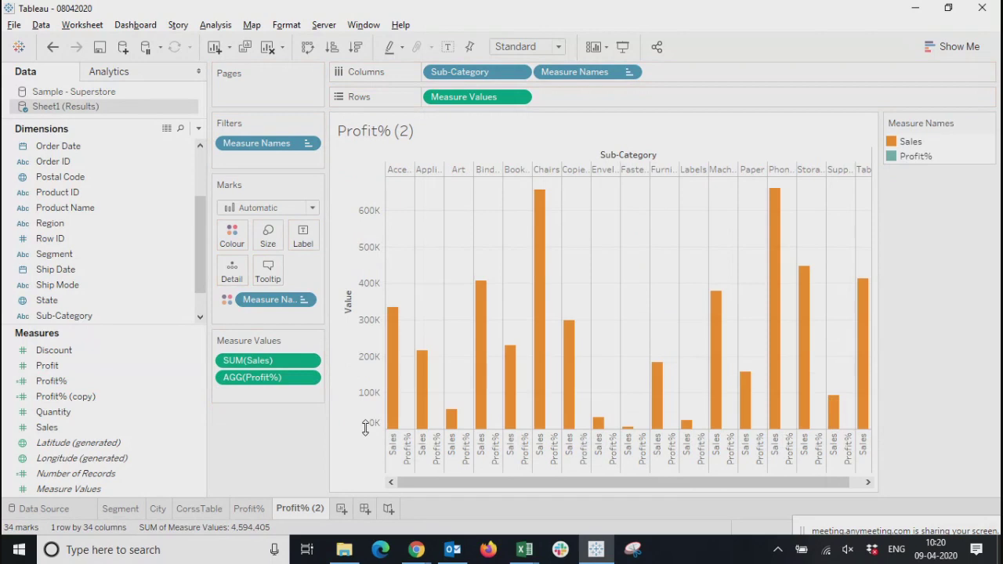
pyautogui.moveTo(266, 383); pyautogui.dragTo(611, 97)
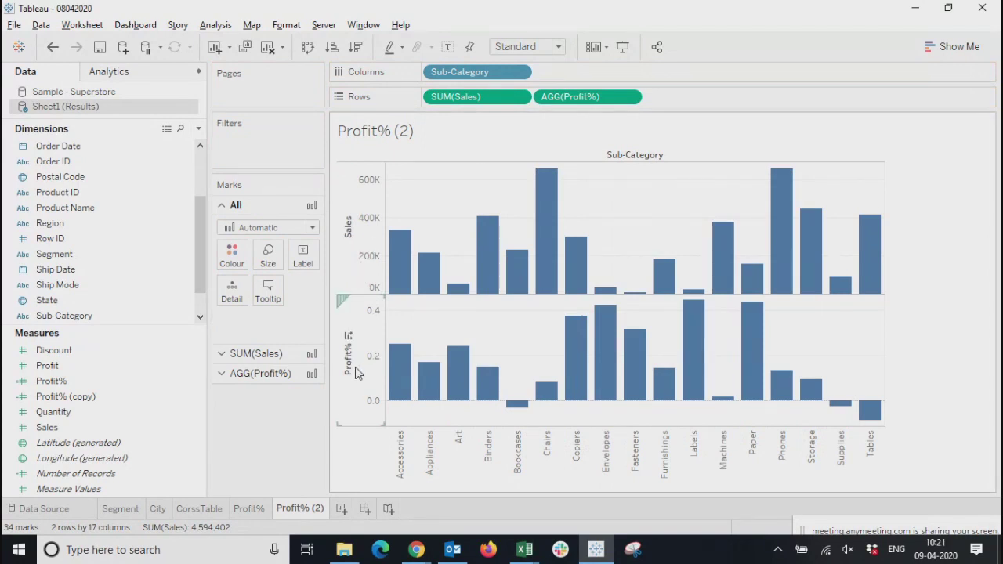
# Compare the scale of the Sales axis with the scale of the Profit% axis
pyautogui.click(370, 250)
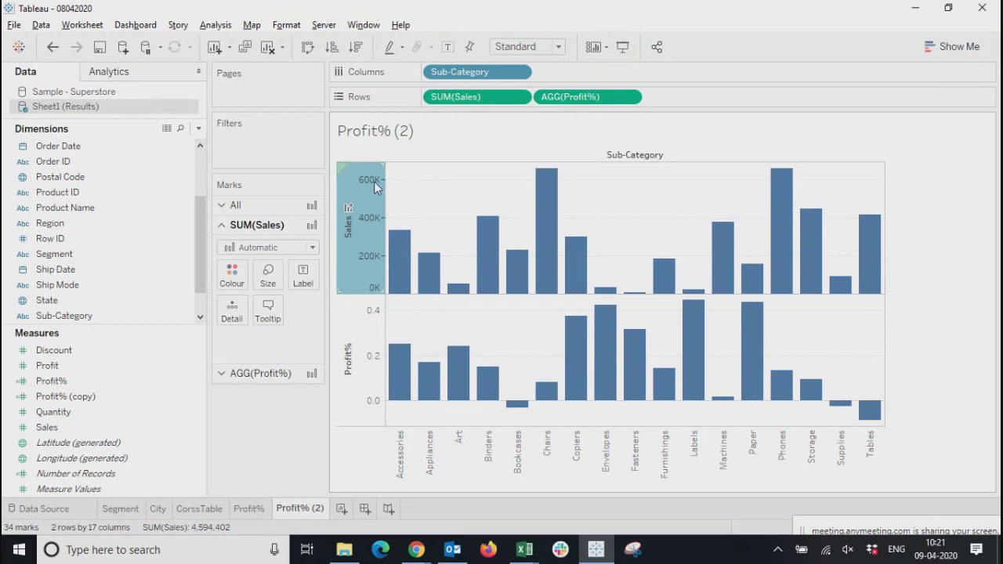
pyautogui.click(363, 387)
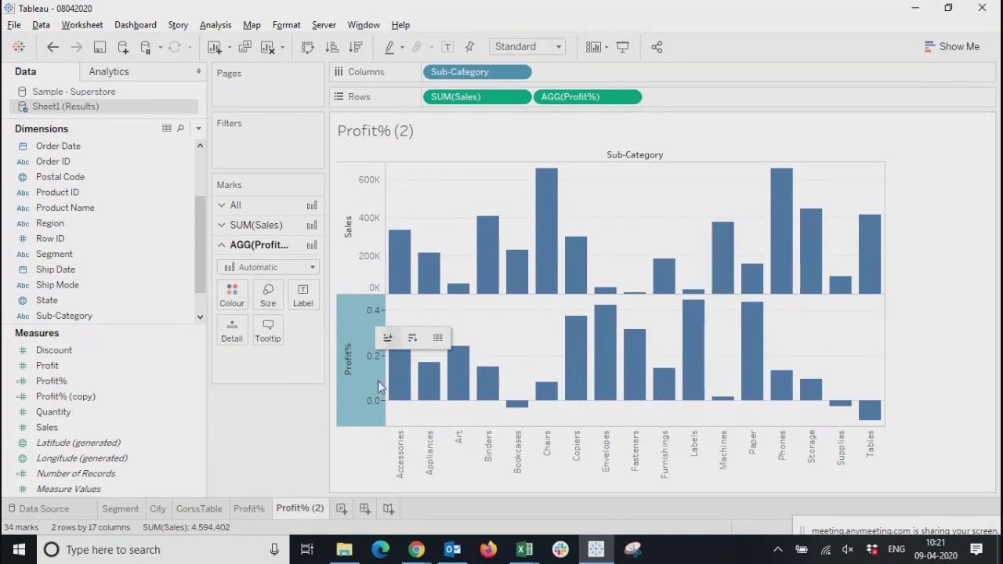
pyautogui.click(375, 413)
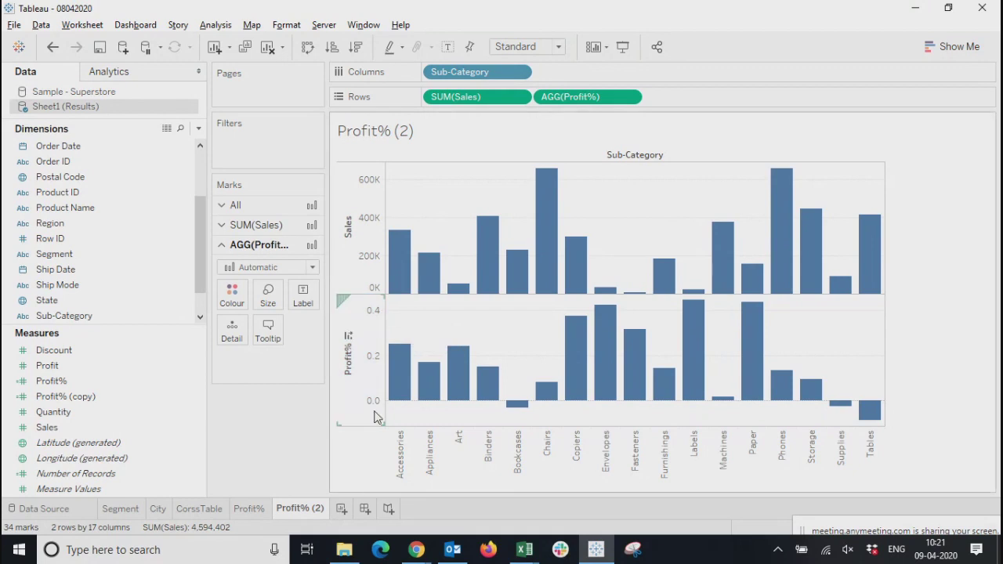
pyautogui.click(363, 373)
pyautogui.click(239, 425)
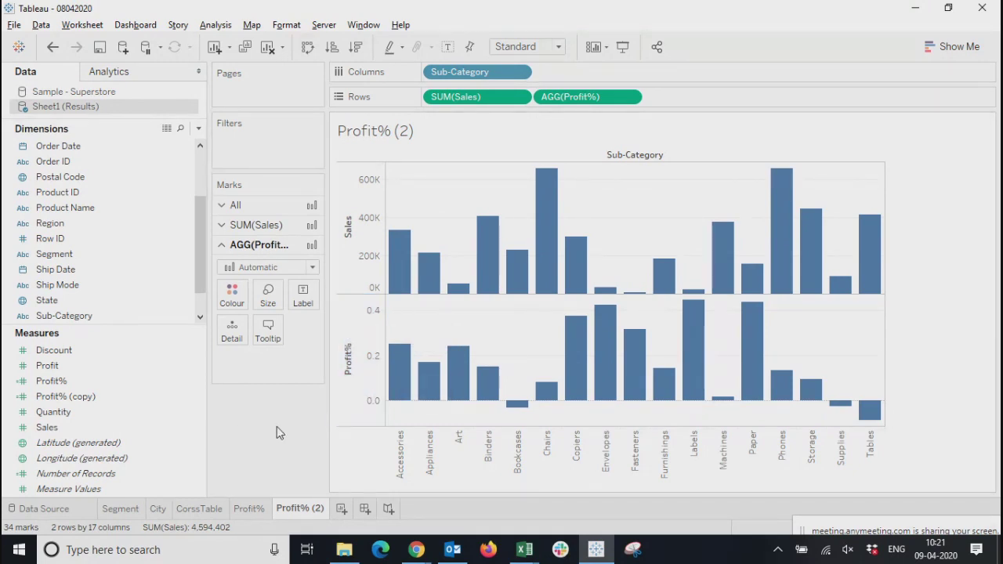
pyautogui.click(370, 264)
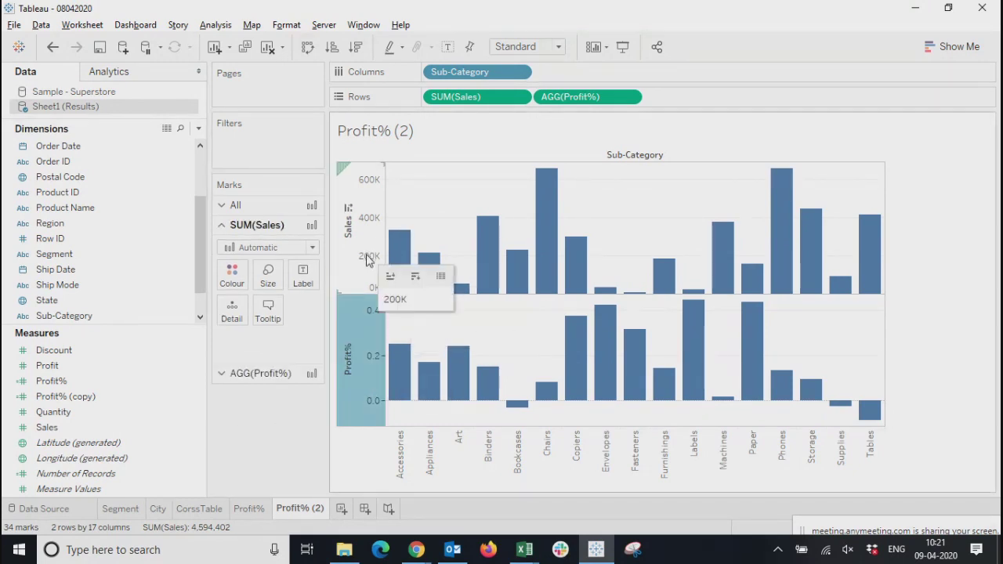
pyautogui.click(364, 365)
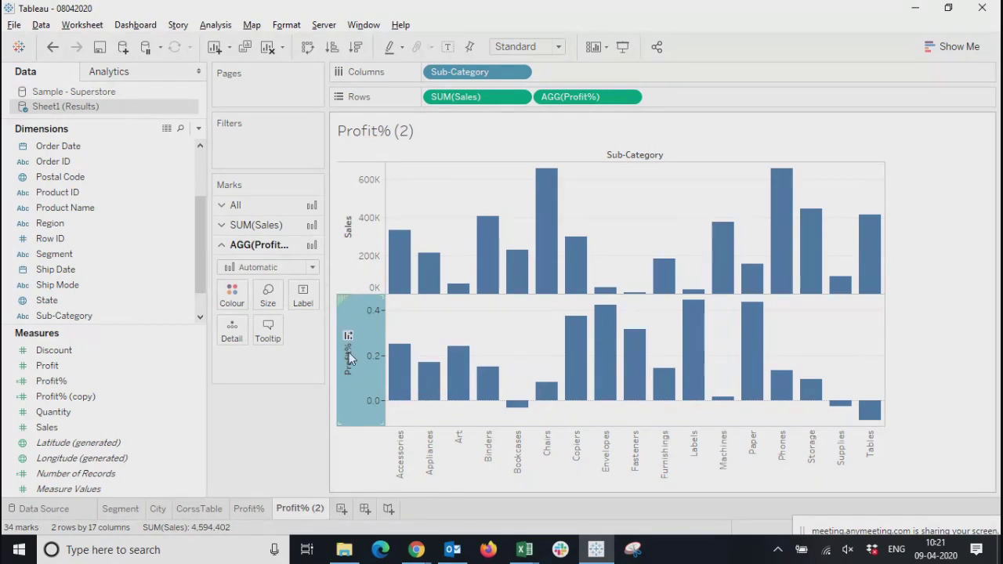
pyautogui.moveTo(359, 346)
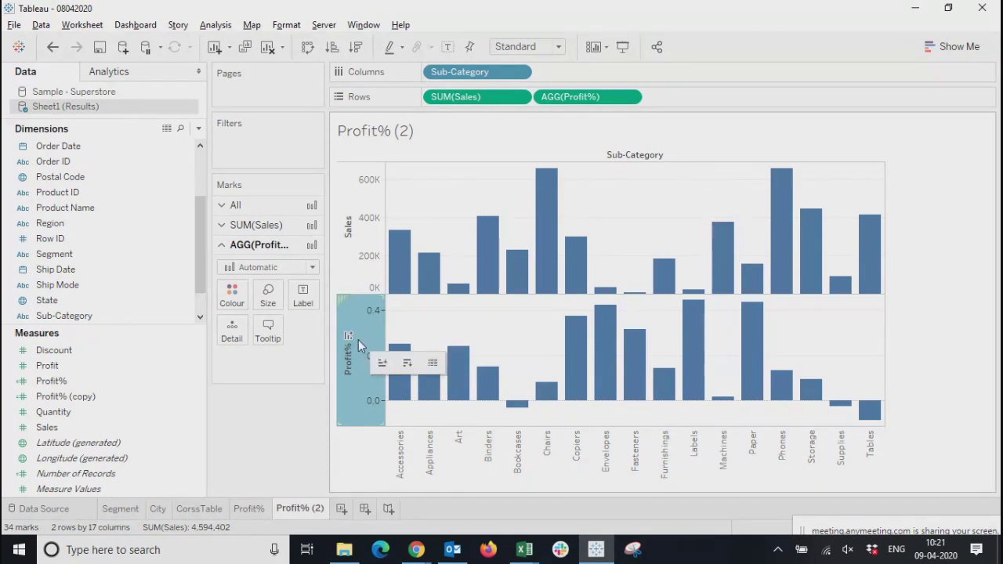
pyautogui.moveTo(587, 331)
# Compare the Phones bar in the Sales chart with the Paper bar in the Profit% chart, and clear the selection
pyautogui.click(782, 205)
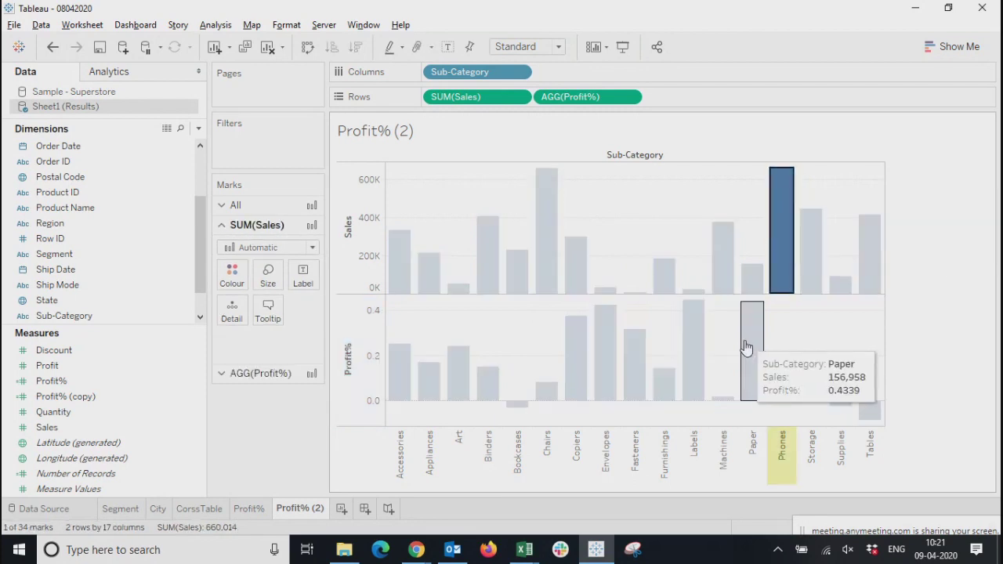
pyautogui.click(745, 353)
pyautogui.click(777, 258)
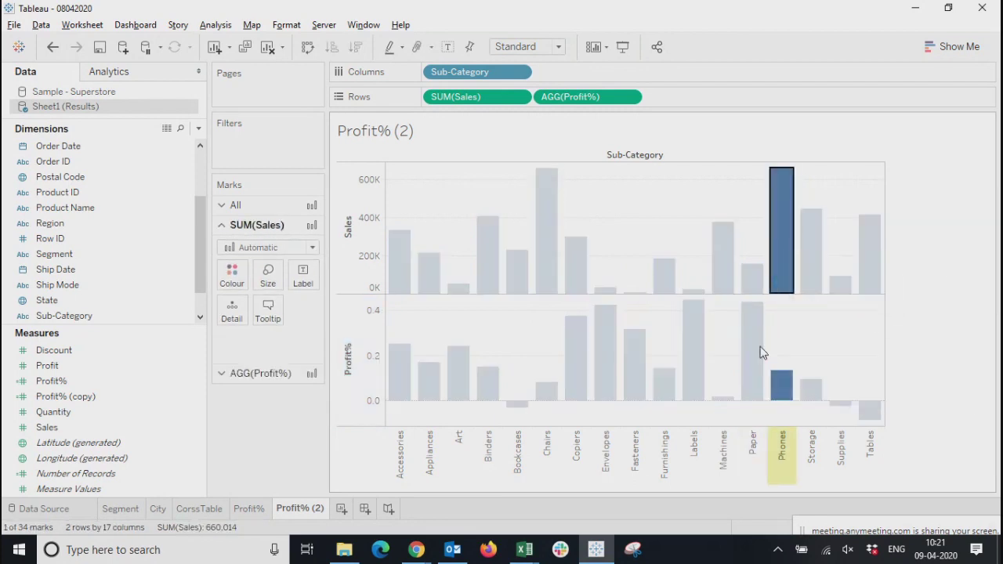
pyautogui.click(746, 357)
pyautogui.click(788, 265)
pyautogui.click(750, 352)
pyautogui.click(781, 269)
pyautogui.click(751, 321)
pyautogui.click(788, 279)
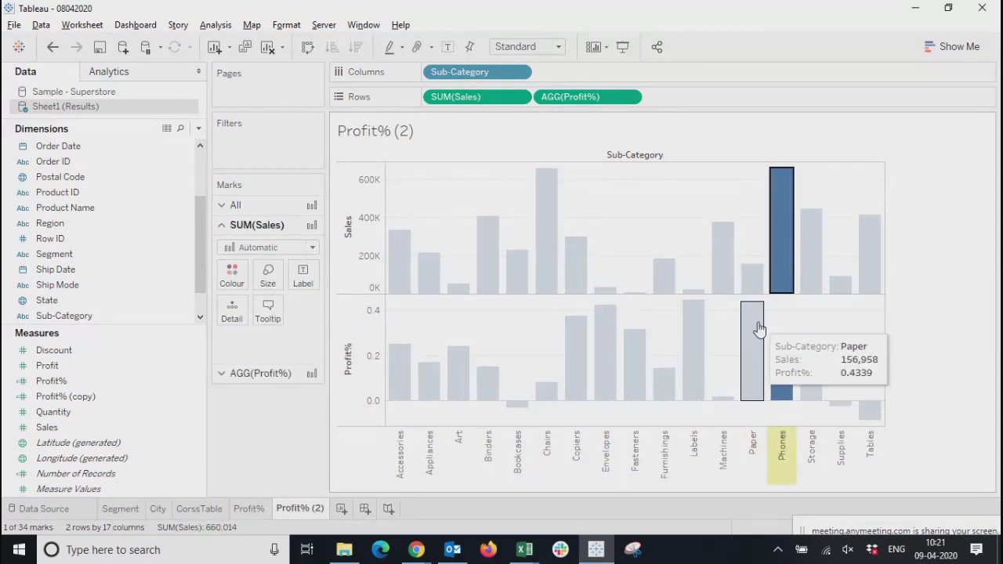
pyautogui.click(759, 330)
pyautogui.click(781, 264)
pyautogui.click(757, 279)
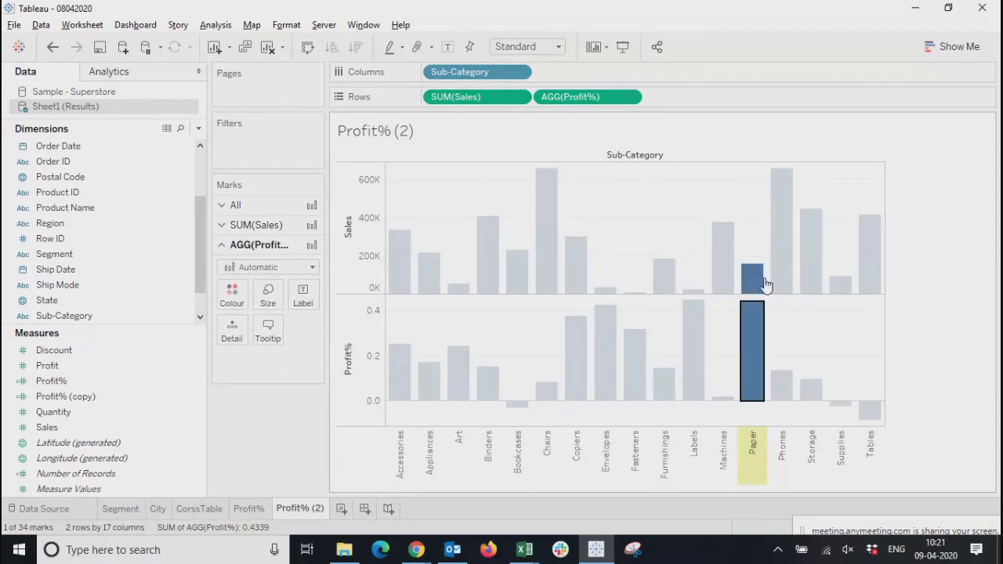
pyautogui.click(776, 263)
pyautogui.click(751, 317)
pyautogui.click(783, 240)
pyautogui.click(759, 318)
pyautogui.click(782, 255)
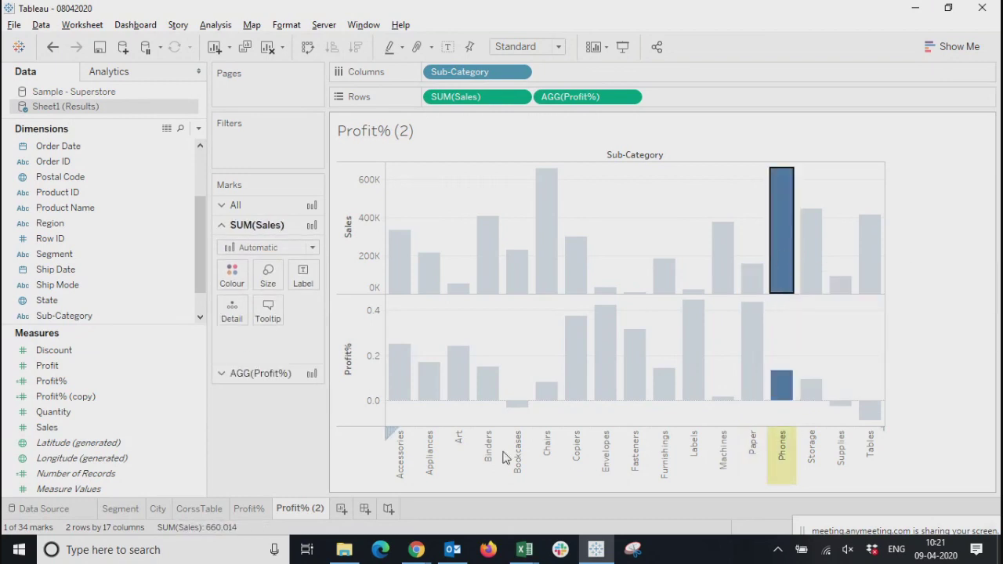
pyautogui.press('Escape')
# Combine Profit% with Sales in one dual-axis chart
pyautogui.click(271, 376)
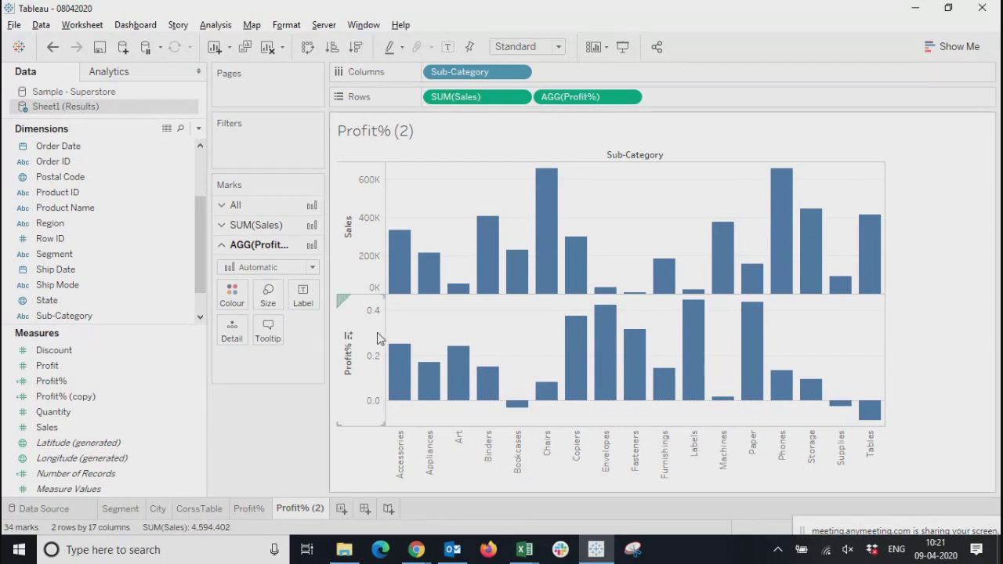
pyautogui.rightClick(355, 346)
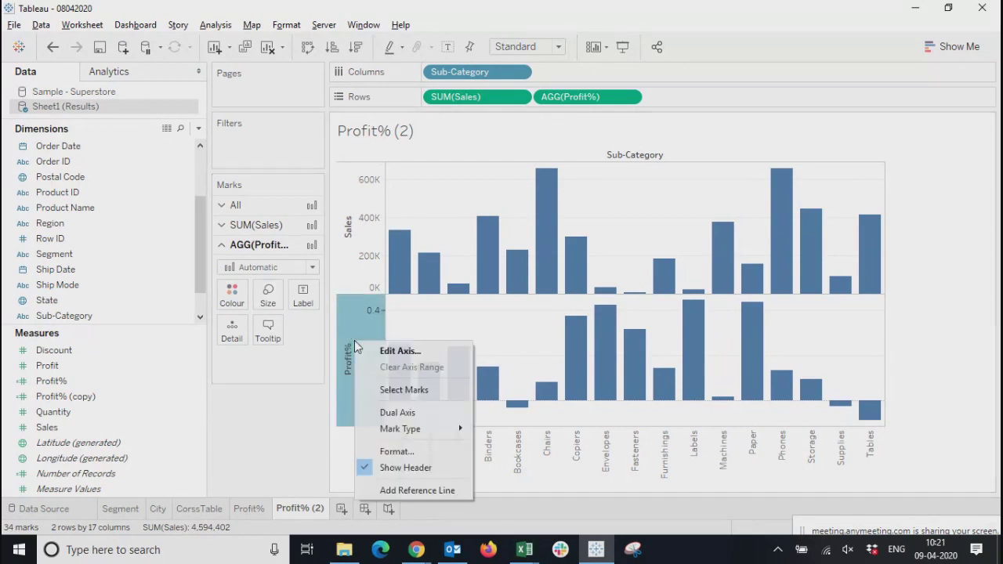
pyautogui.click(393, 416)
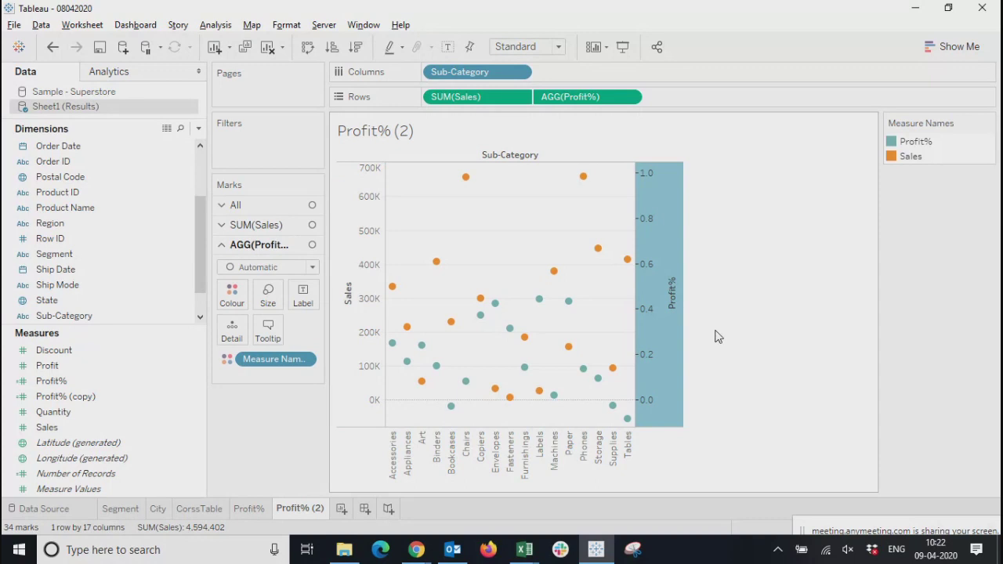
# Sort the sub-categories in descending order of Sales
pyautogui.click(352, 342)
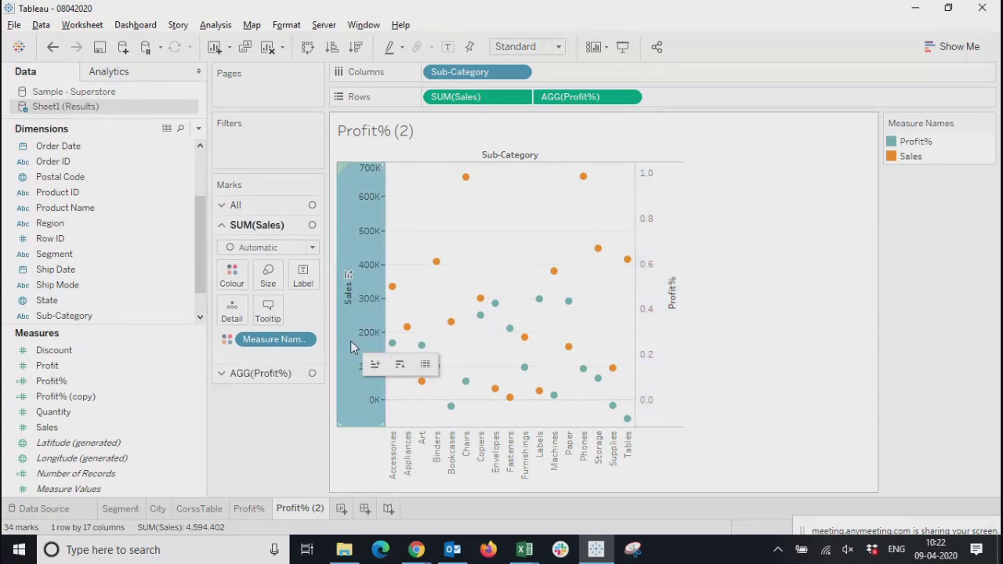
pyautogui.click(372, 252)
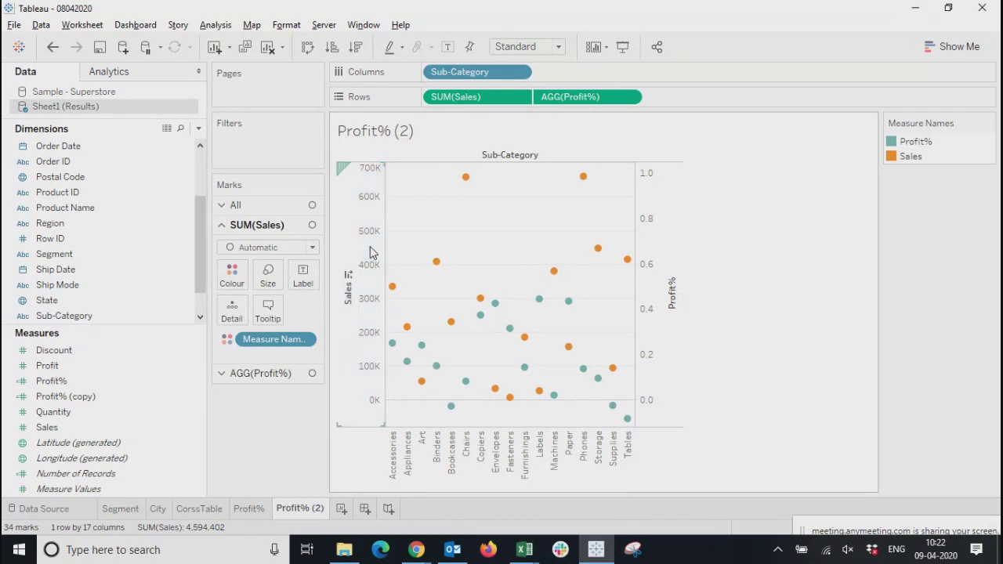
pyautogui.click(348, 276)
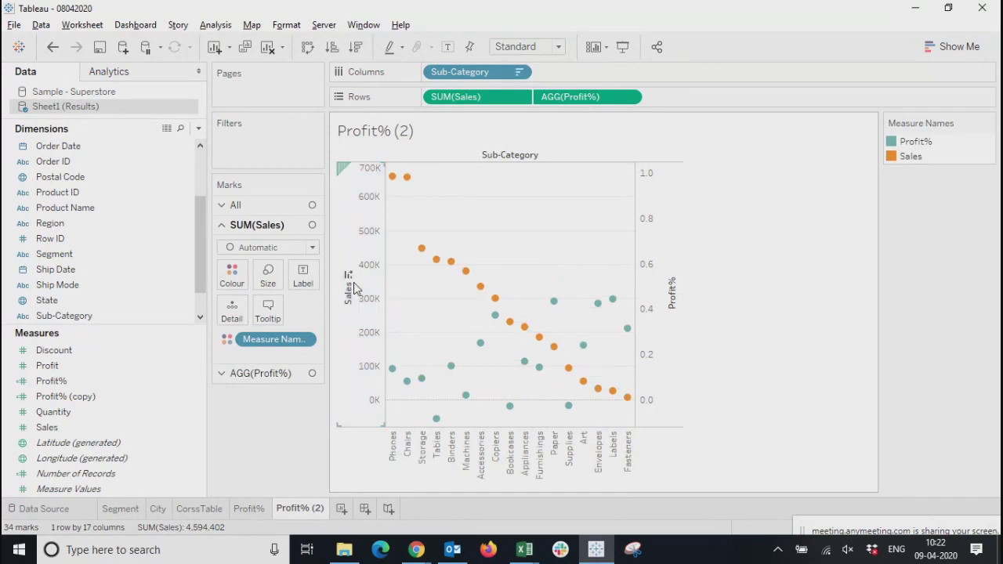
# Set the mark type to Bar for Sales and to Line for Profit%
pyautogui.click(362, 327)
pyautogui.click(268, 249)
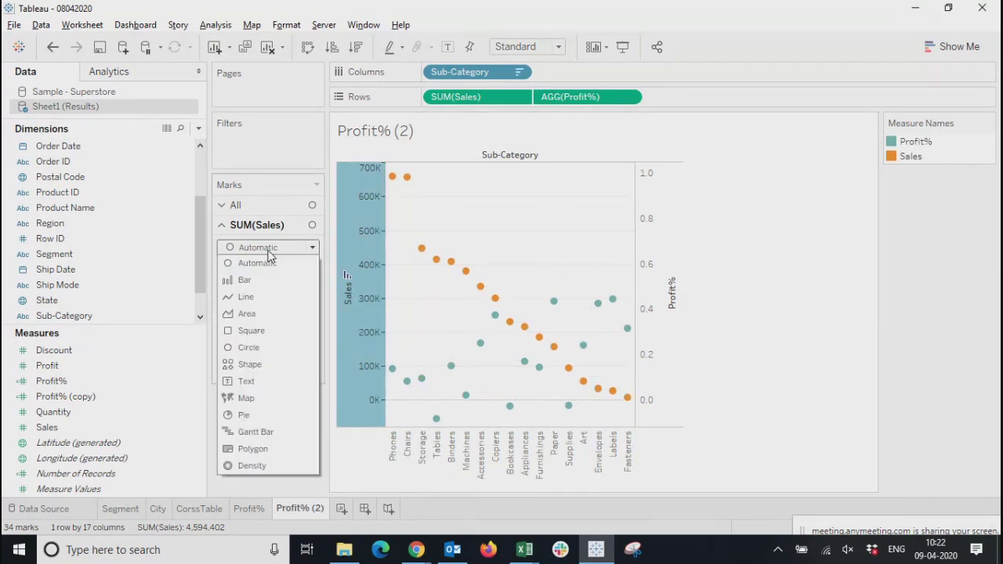
pyautogui.click(252, 281)
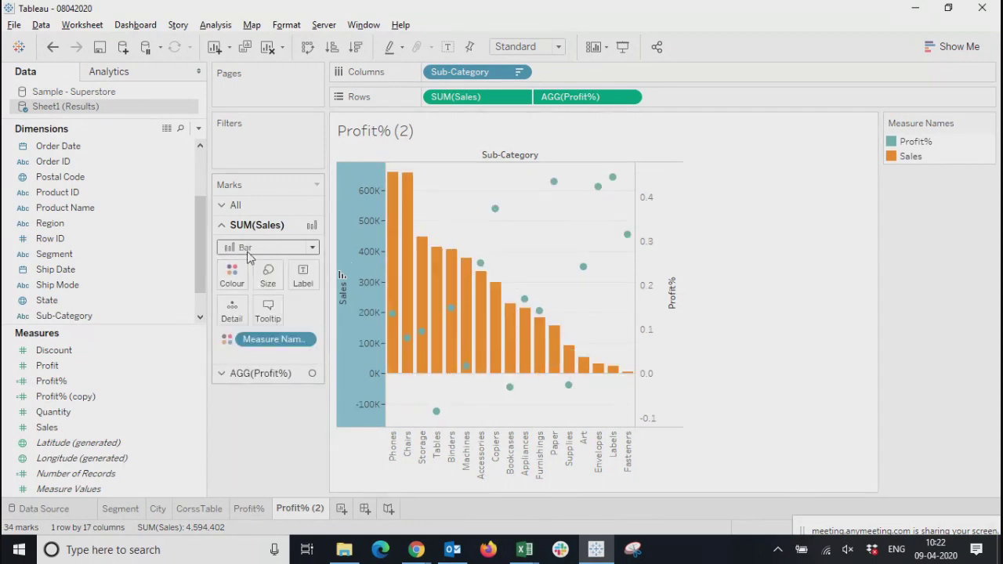
pyautogui.click(654, 287)
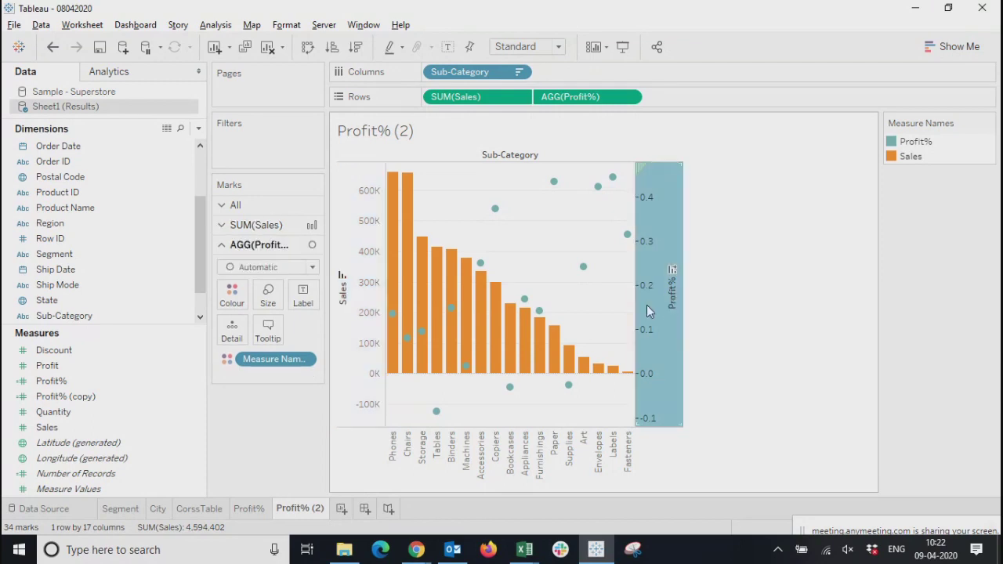
pyautogui.click(272, 271)
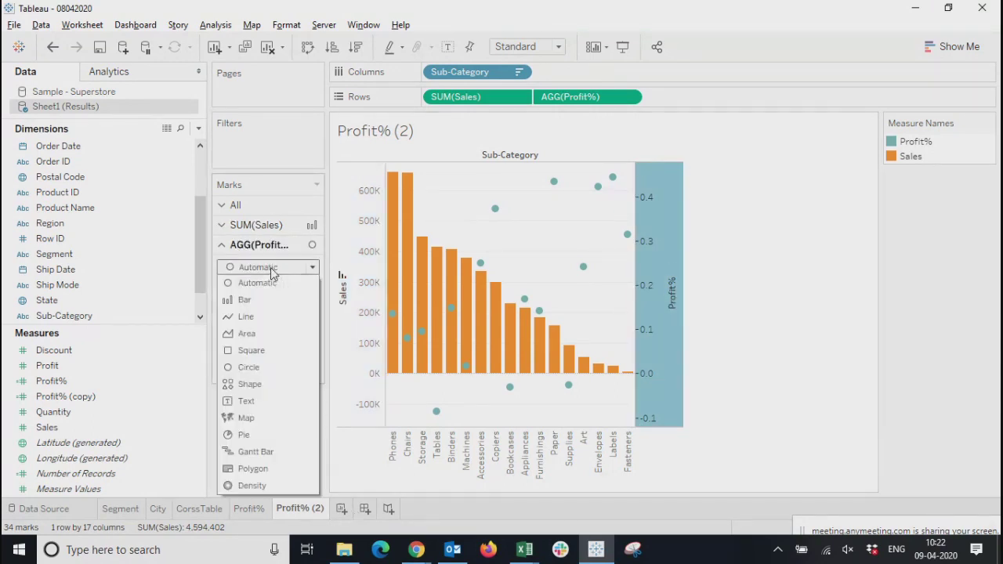
pyautogui.click(245, 317)
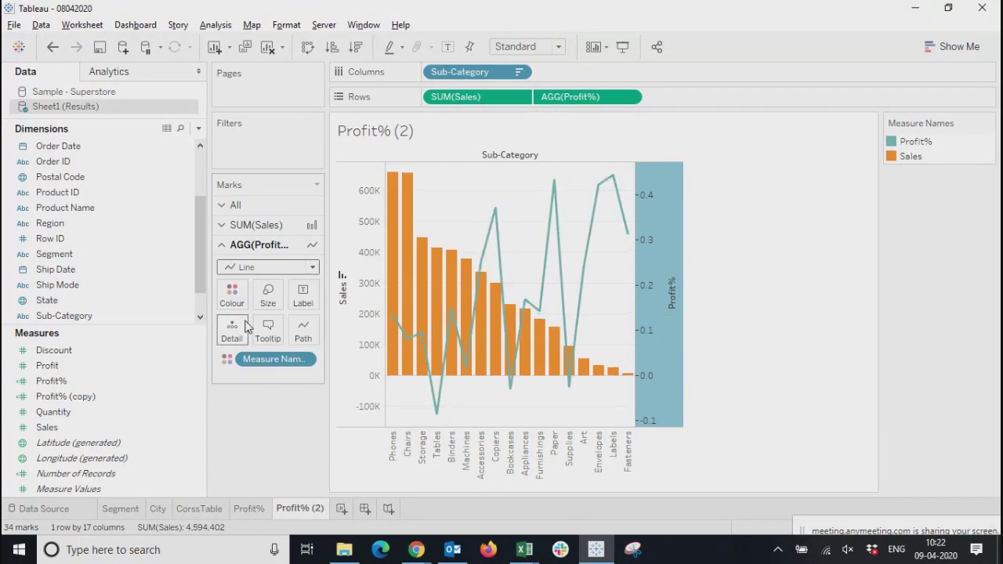
pyautogui.click(801, 301)
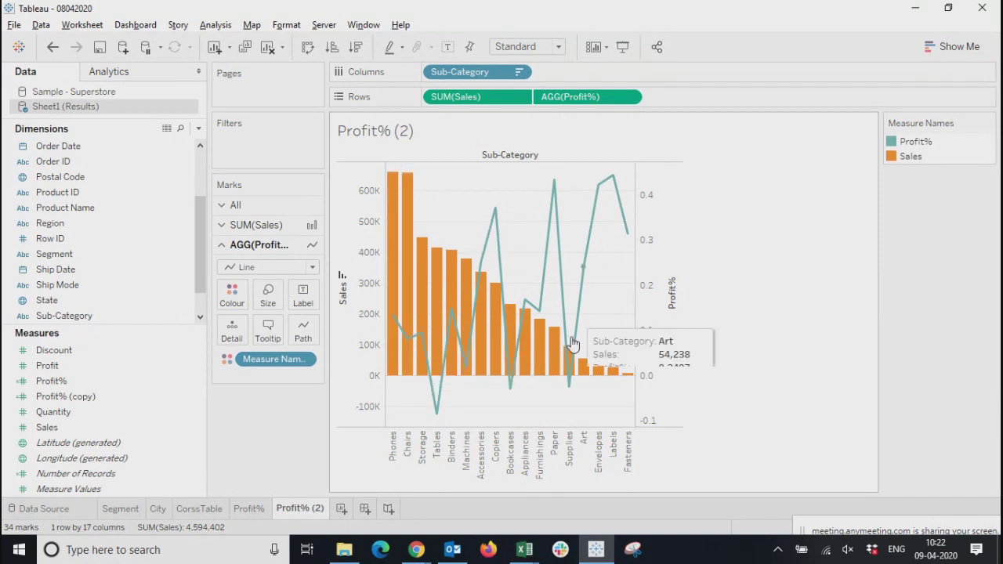
# Inspect the Sales bar and the Profit% point of the Phones sub-category, and clear the selection
pyautogui.click(393, 459)
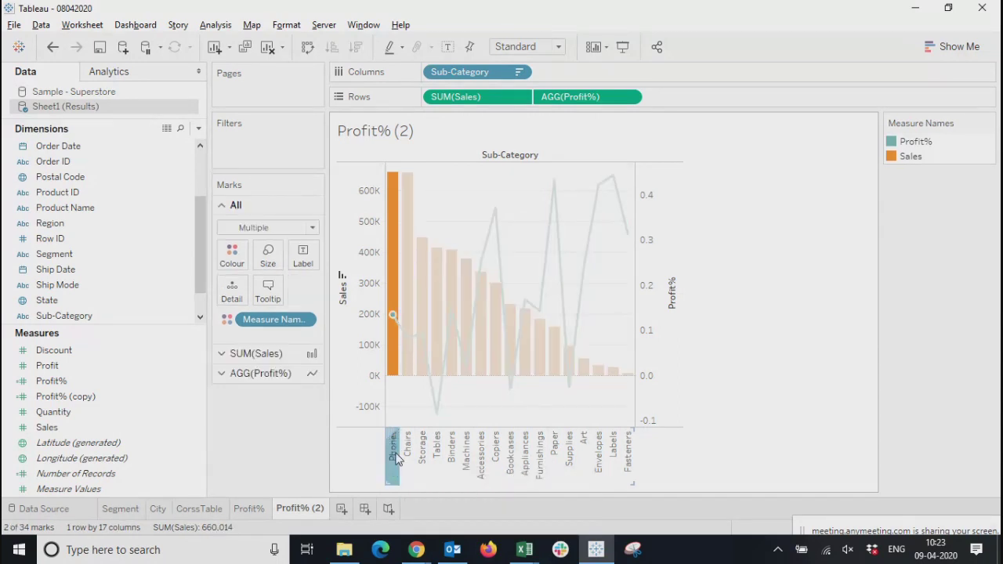
pyautogui.moveTo(394, 263)
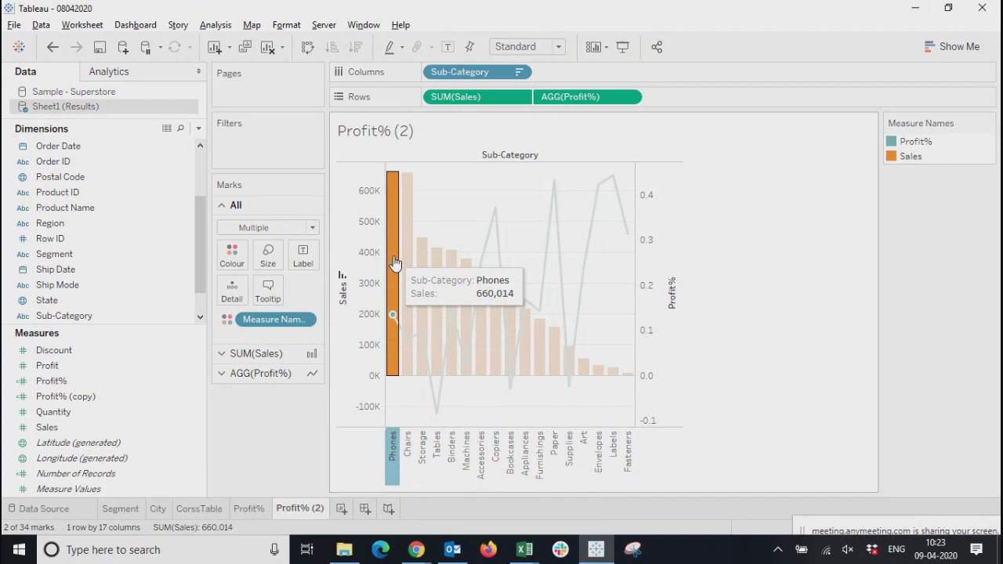
pyautogui.click(393, 320)
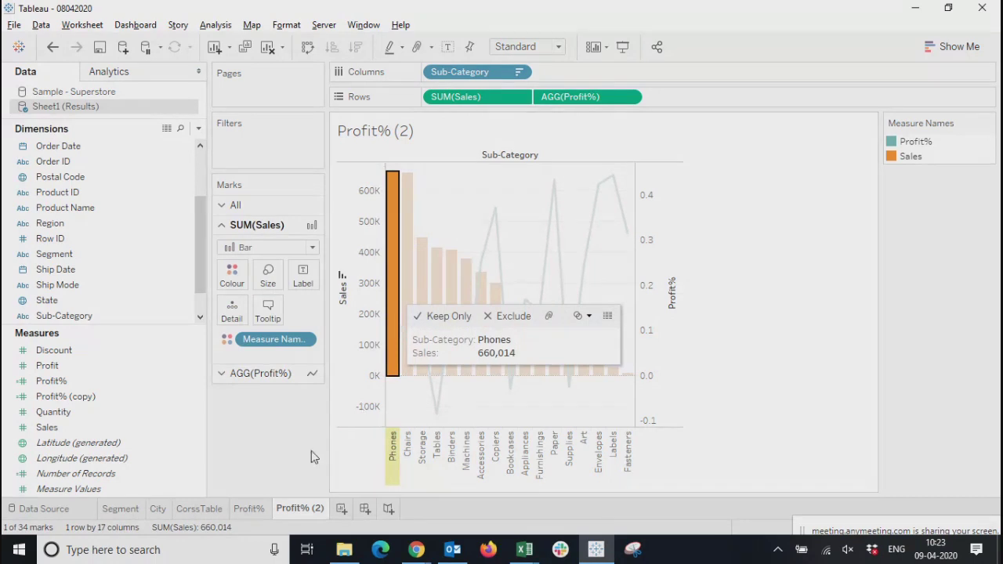
pyautogui.click(394, 320)
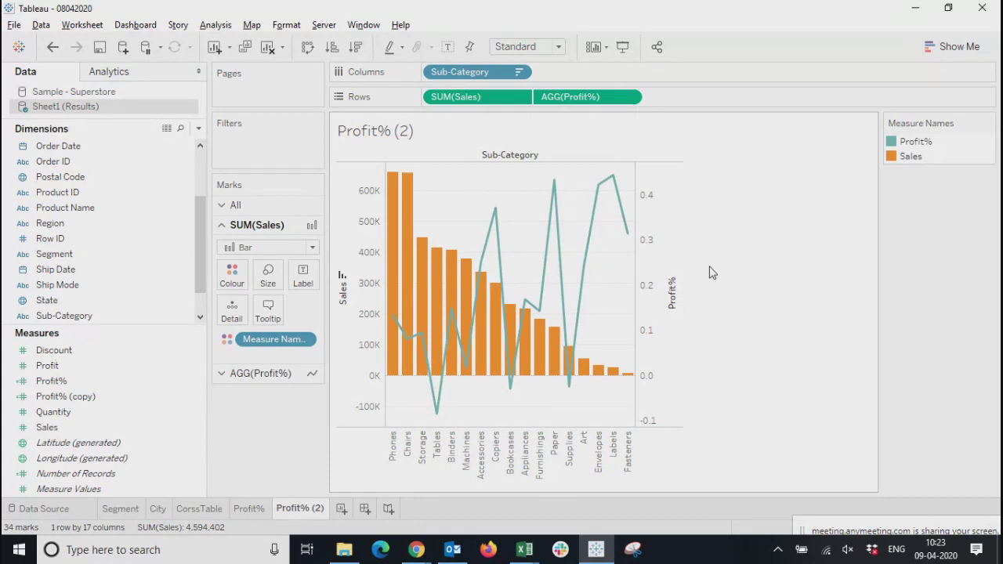
# Fit the dual-axis chart to the Entire View
pyautogui.click(653, 266)
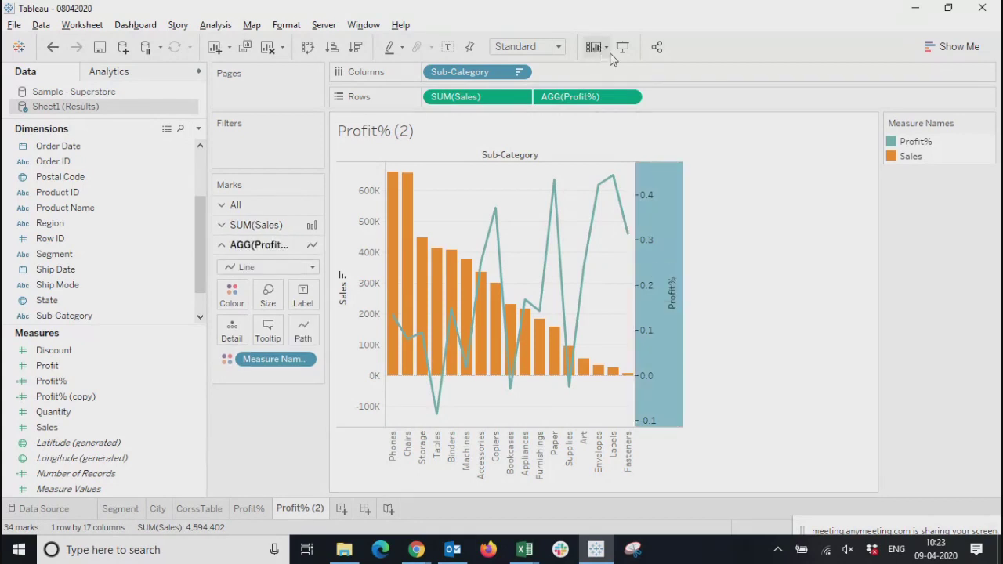
pyautogui.click(557, 47)
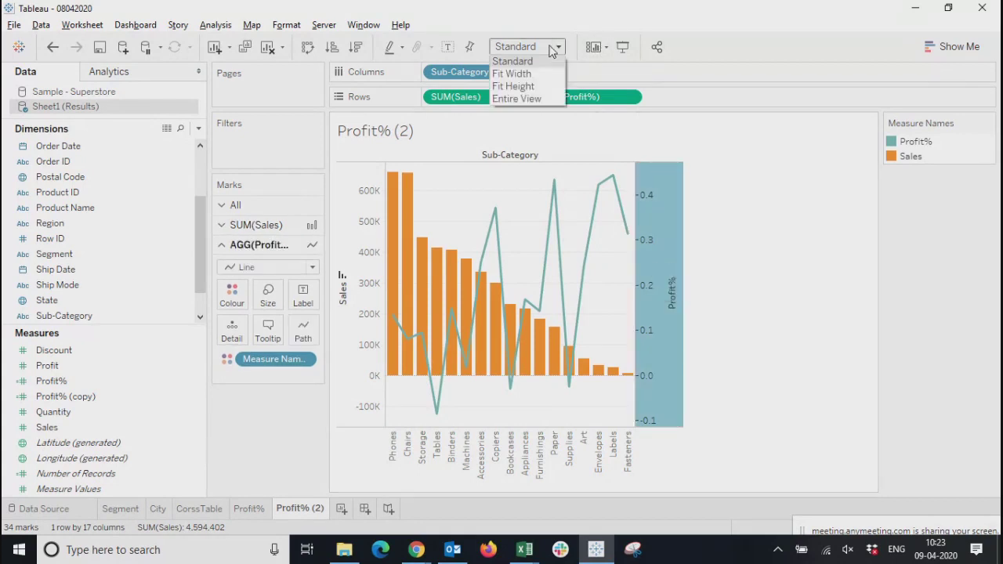
pyautogui.click(517, 98)
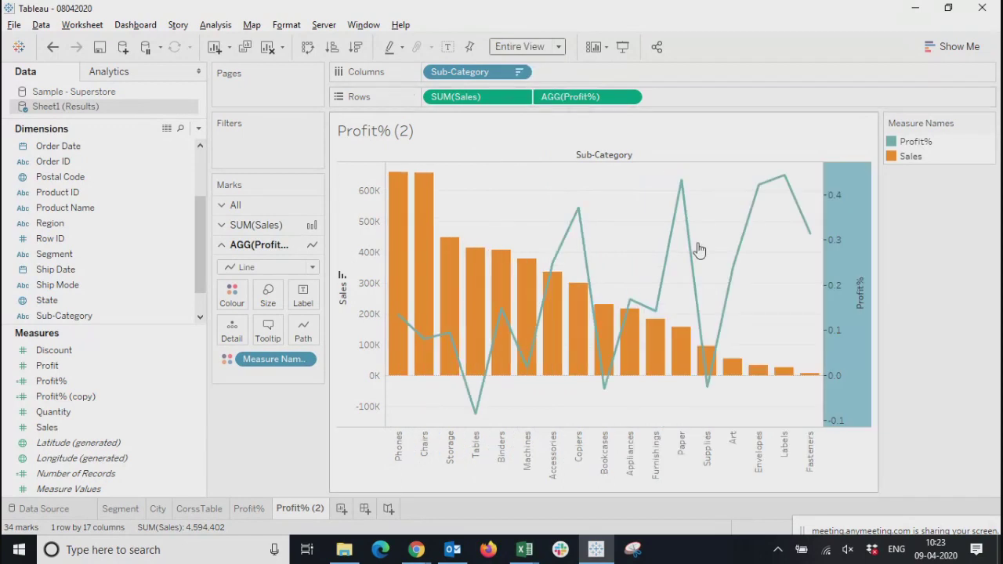
# Clear the axis selection and vary the thickness of the Profit% line by the Profit% measure
pyautogui.click(365, 437)
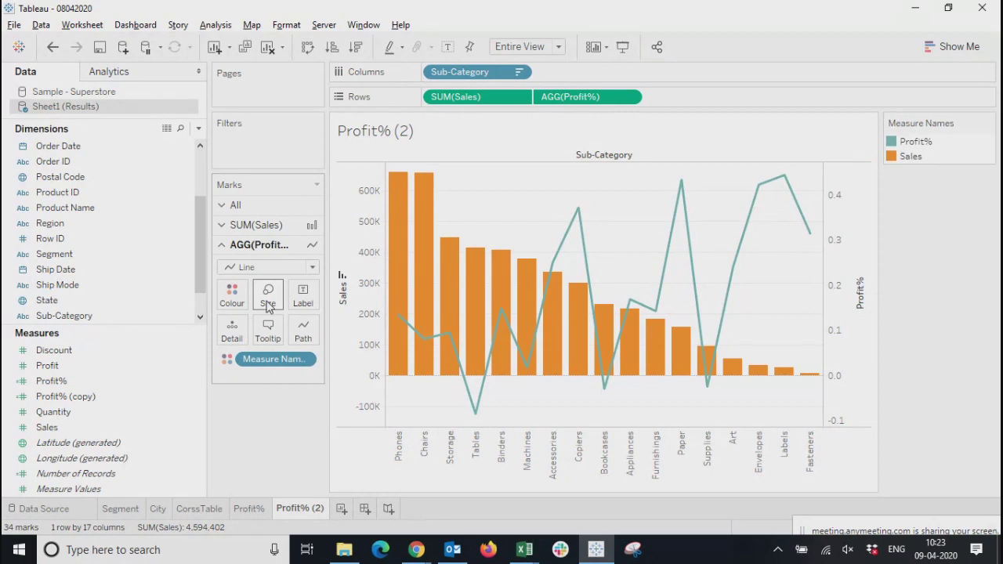
pyautogui.moveTo(51, 381); pyautogui.dragTo(268, 296)
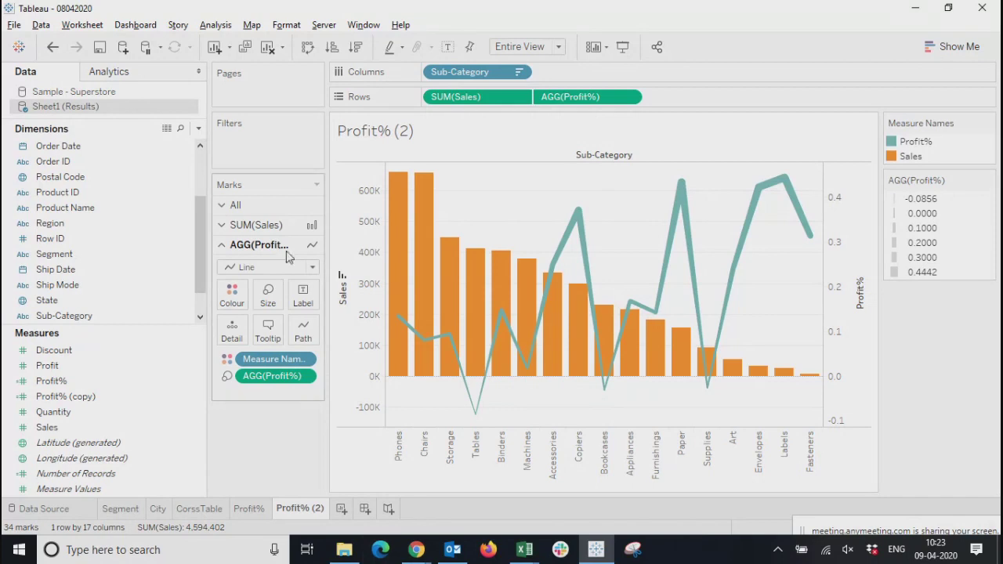
# Show mark labels on both the Sales bars and the Profit% line, with the label font size set to 6
pyautogui.click(260, 205)
pyautogui.click(302, 255)
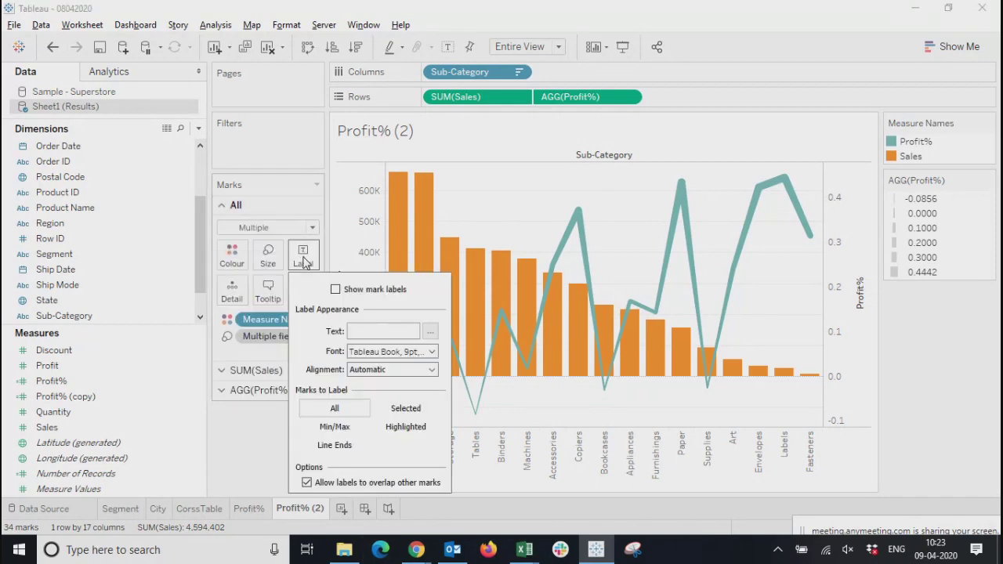
pyautogui.click(335, 289)
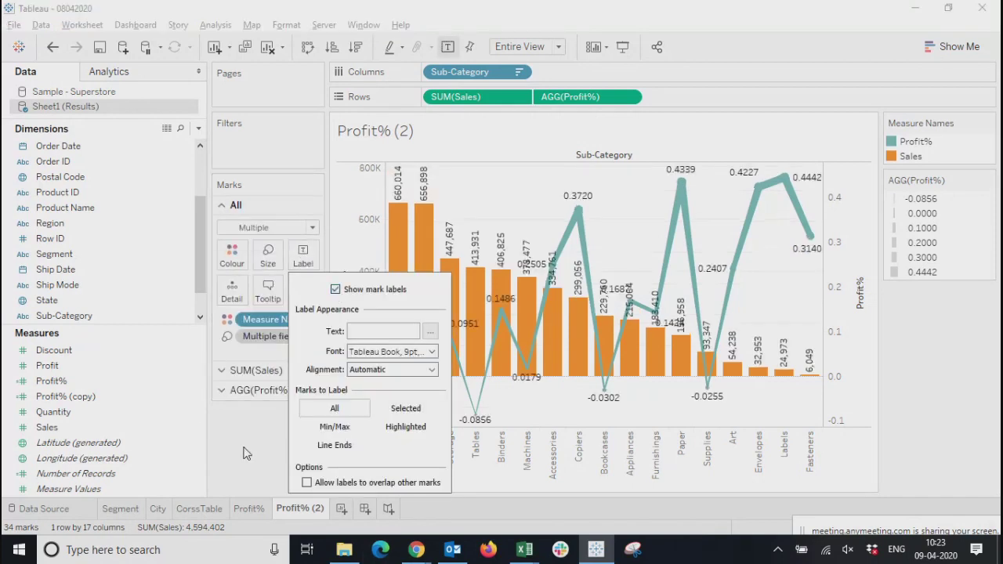
pyautogui.click(430, 351)
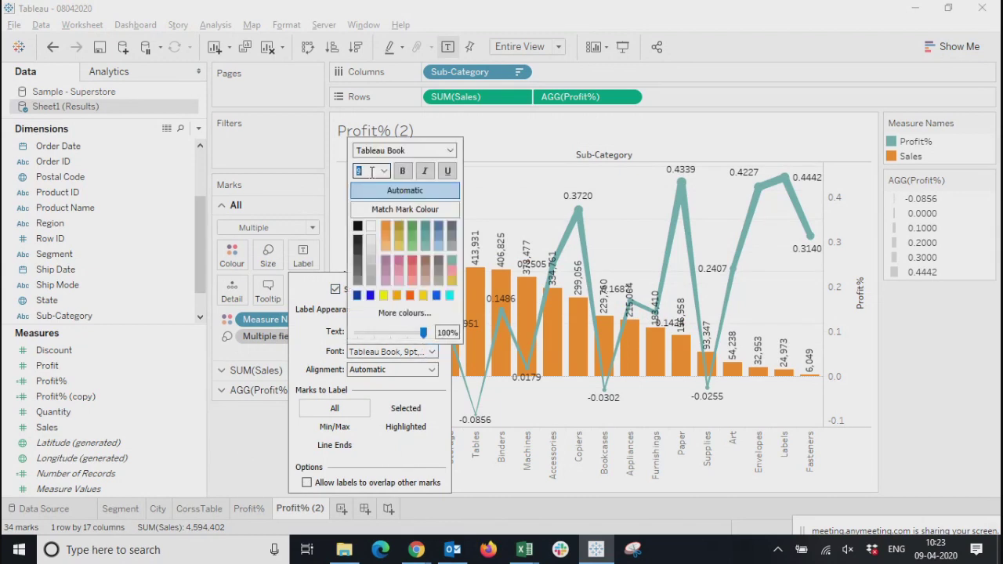
pyautogui.press('Return')
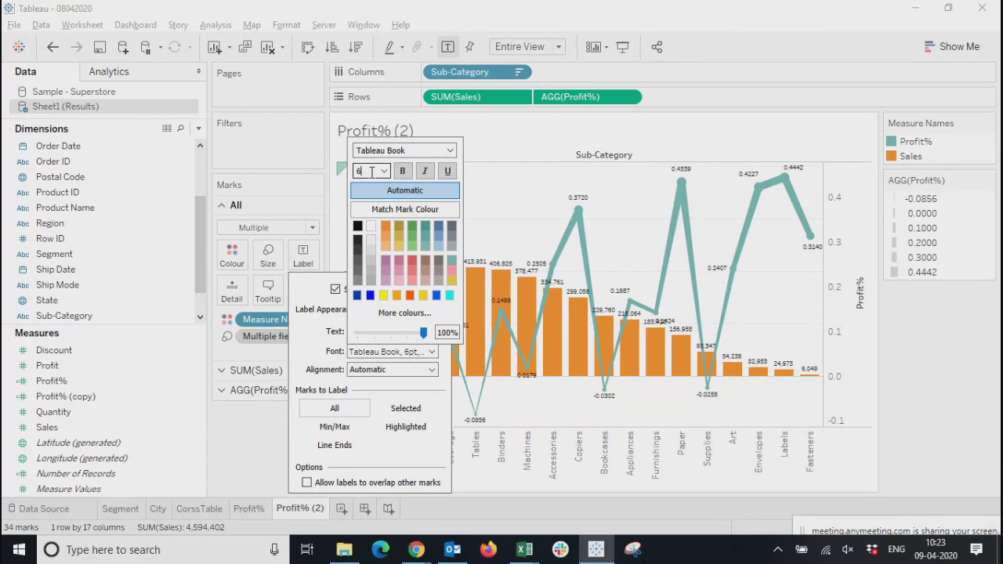
pyautogui.click(248, 439)
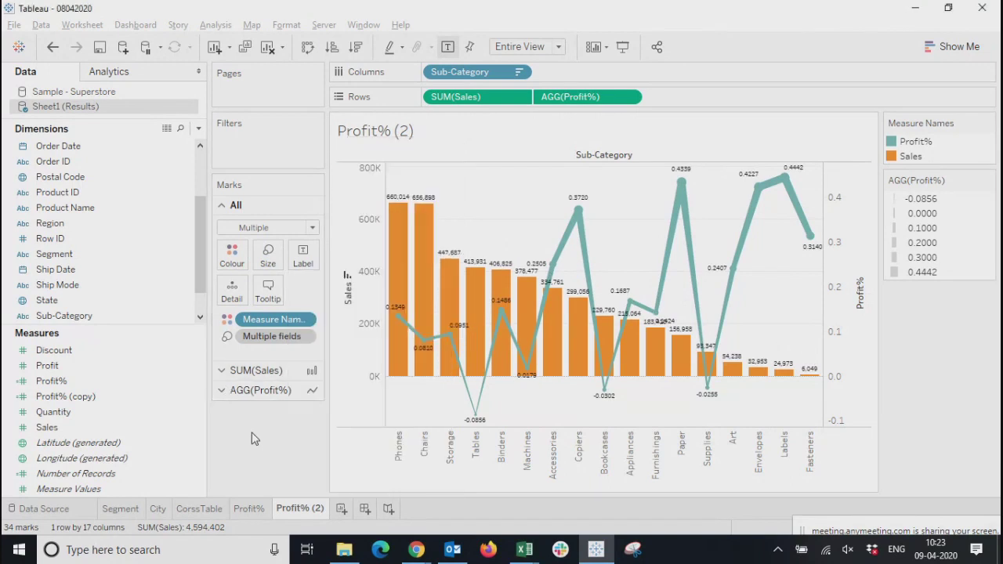
# Format the Profit% line labels as Percentage with 2 decimal places
pyautogui.click(258, 391)
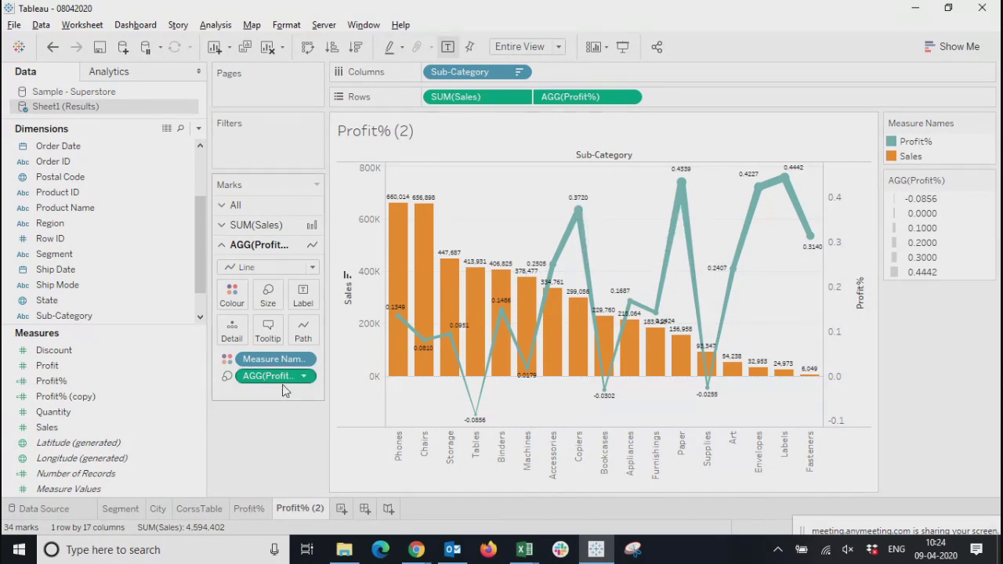
pyautogui.click(309, 377)
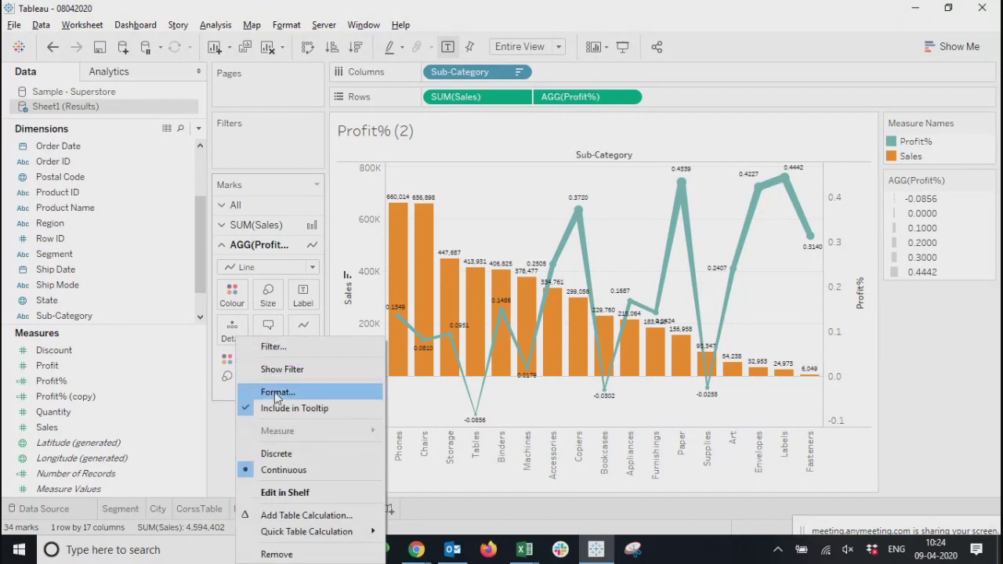
pyautogui.click(275, 394)
pyautogui.click(111, 207)
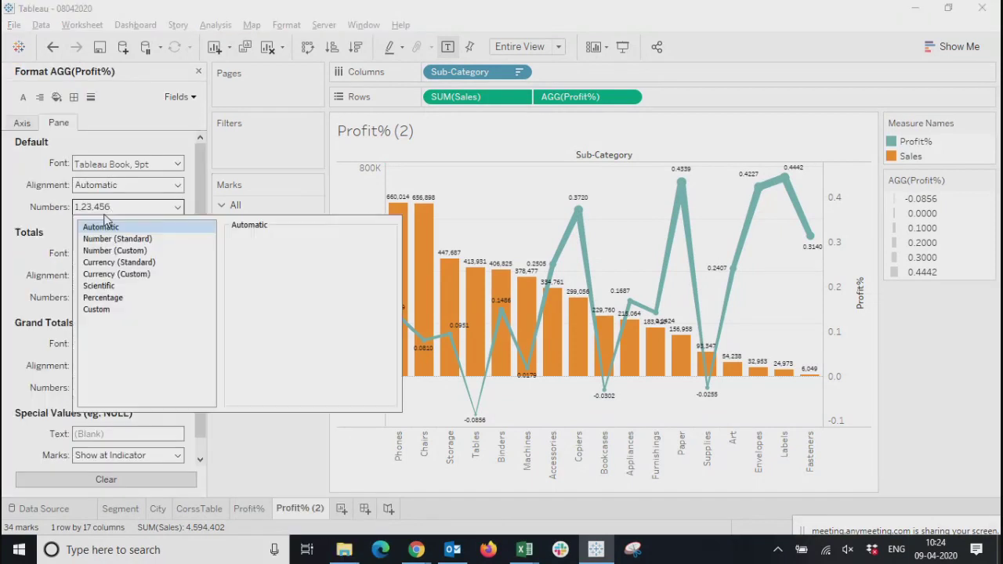
pyautogui.click(98, 299)
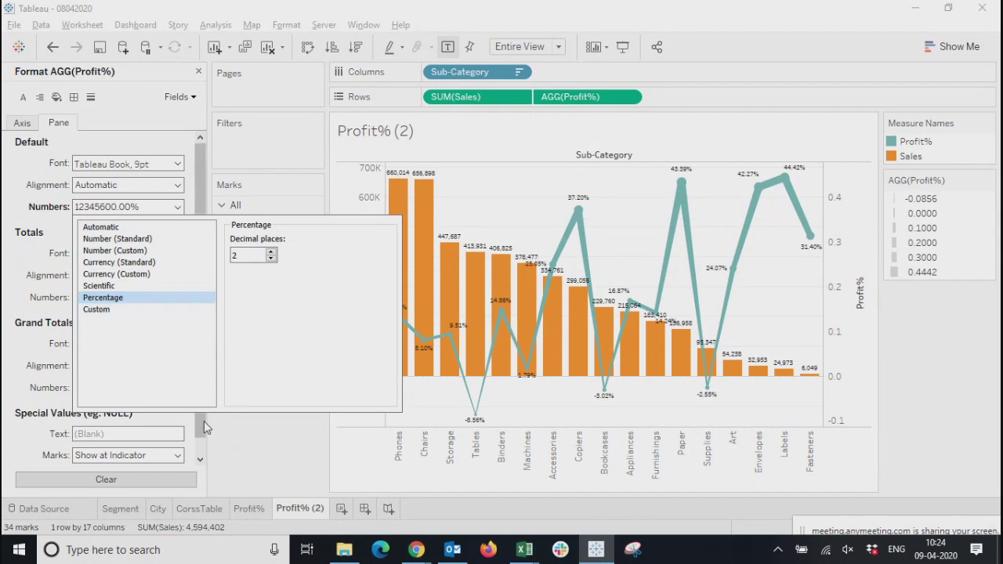
# Review the labelled dual-axis chart in presentation mode, inspect the Appliances bar, and return to the worksheet
pyautogui.click(623, 48)
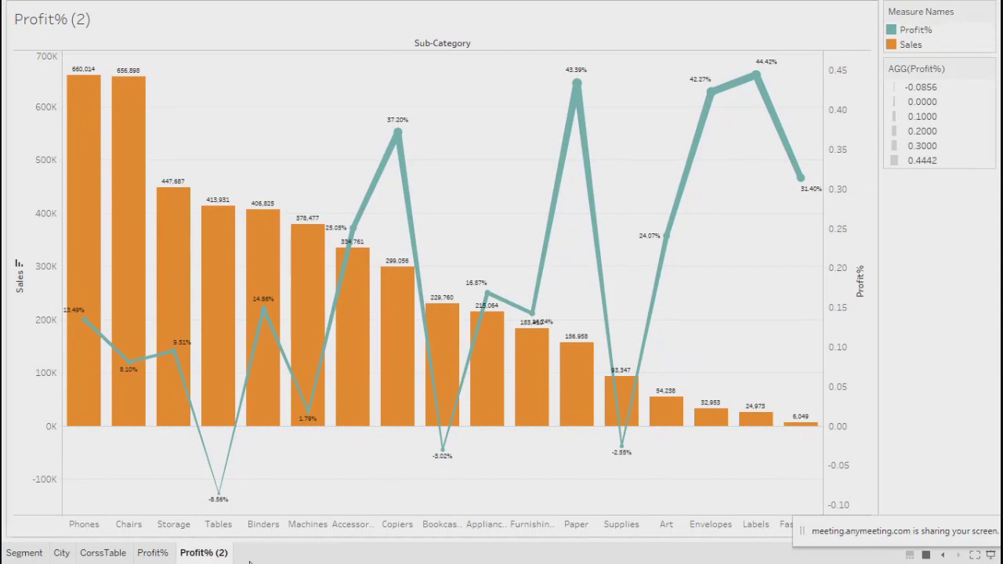
pyautogui.moveTo(218, 496)
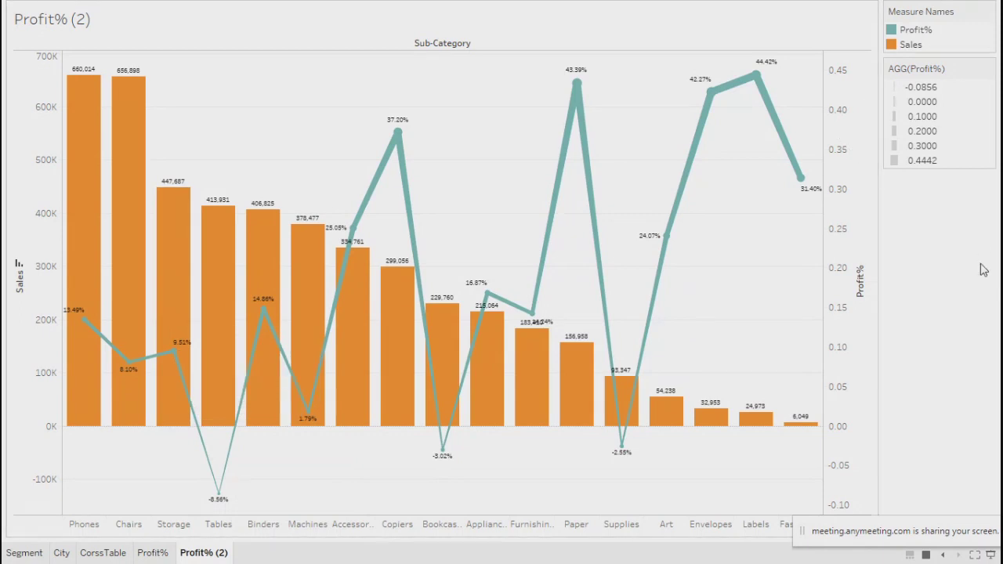
pyautogui.moveTo(495, 340)
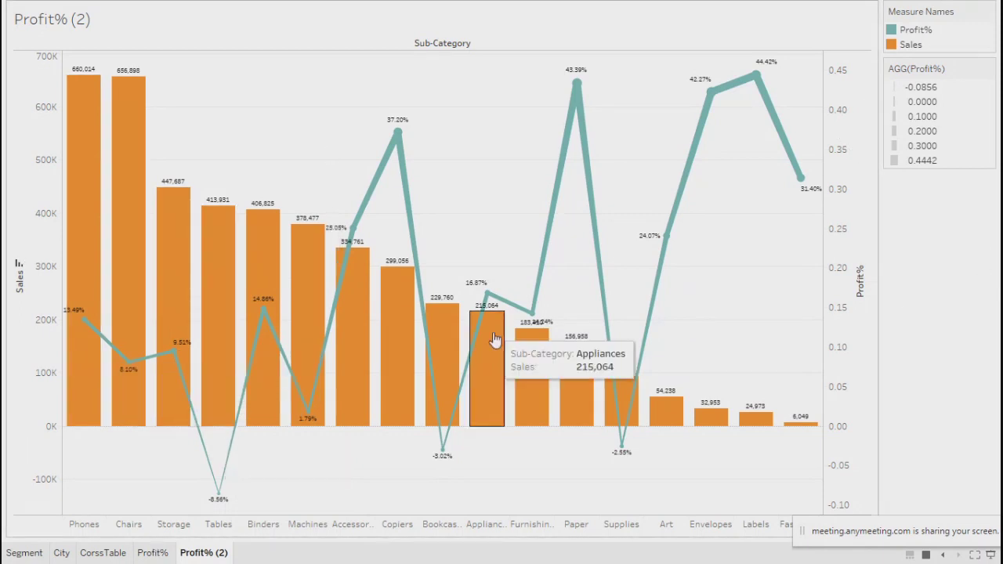
pyautogui.moveTo(575, 135)
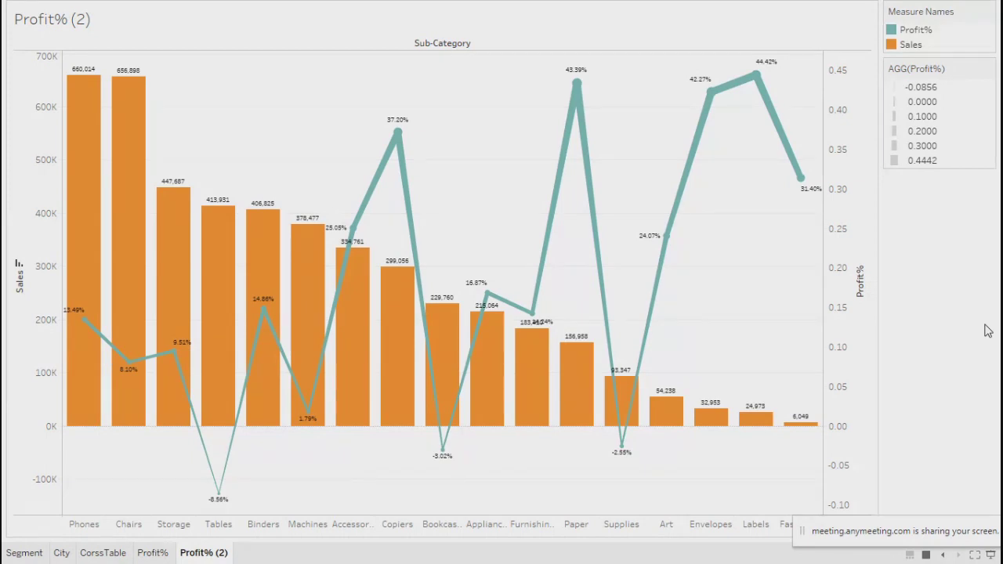
pyautogui.press('Escape')
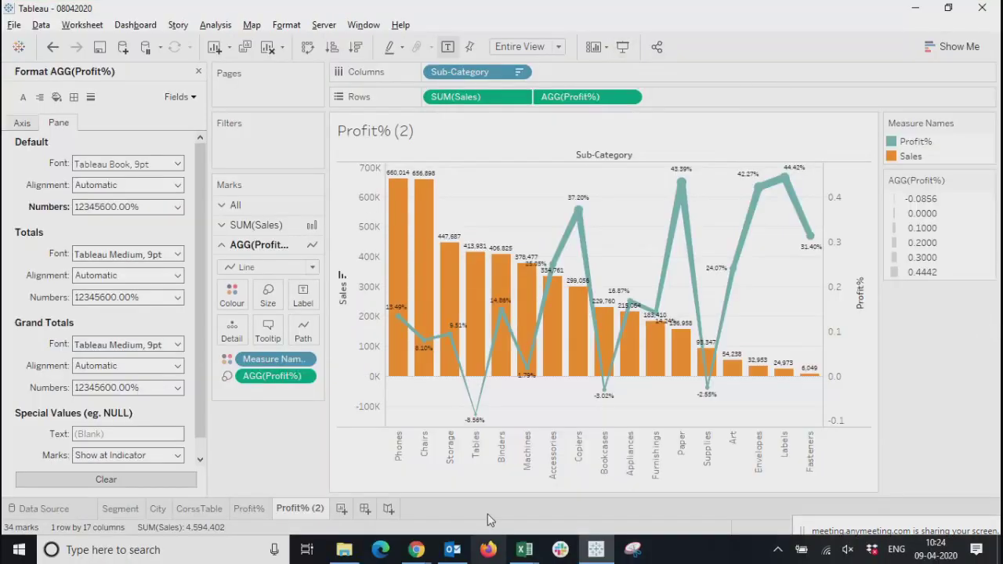
# Rename the dual-axis worksheet as Dual and close the Profit% formatting options
pyautogui.doubleClick(306, 509)
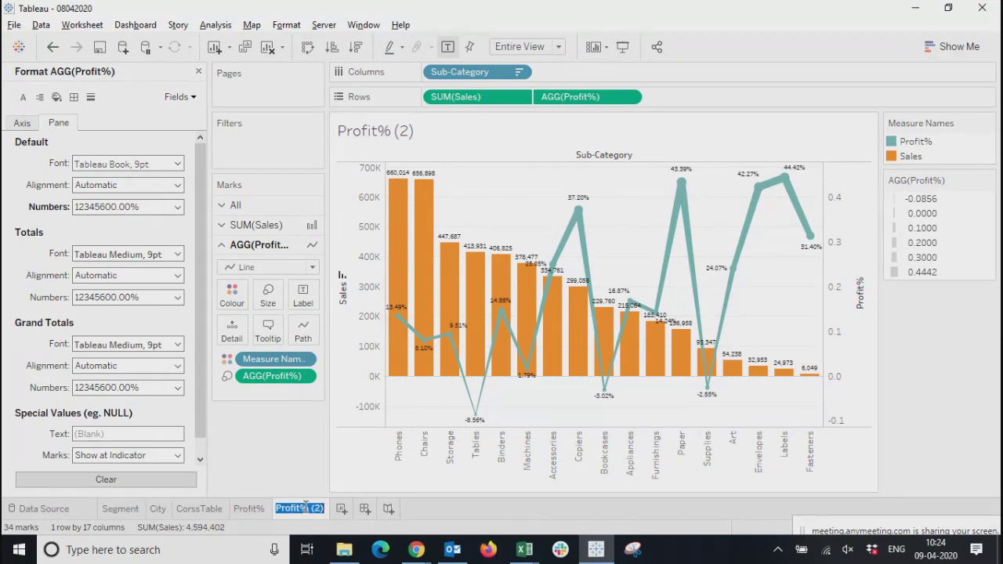
pyautogui.write('Dual')
pyautogui.press('Return')
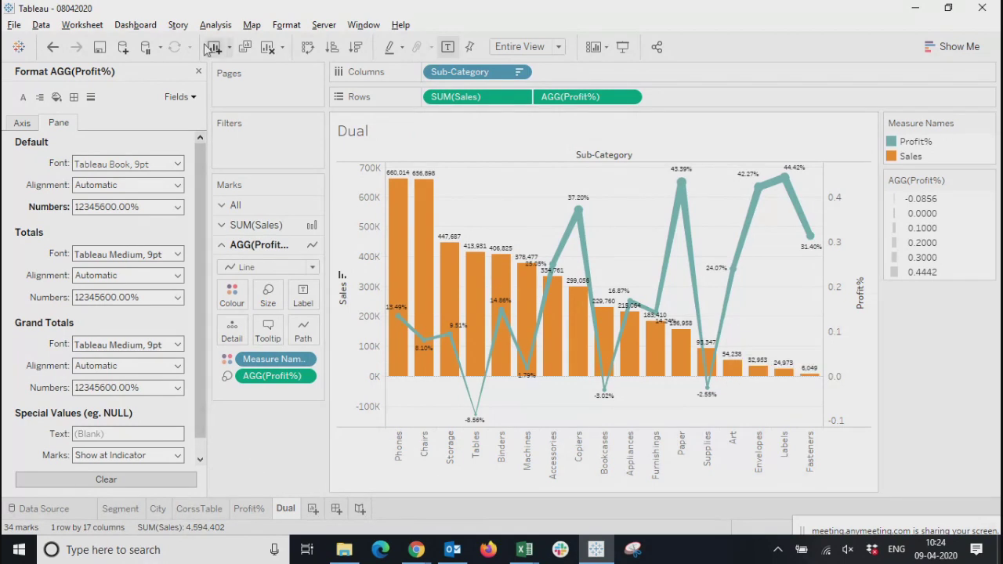
pyautogui.click(199, 72)
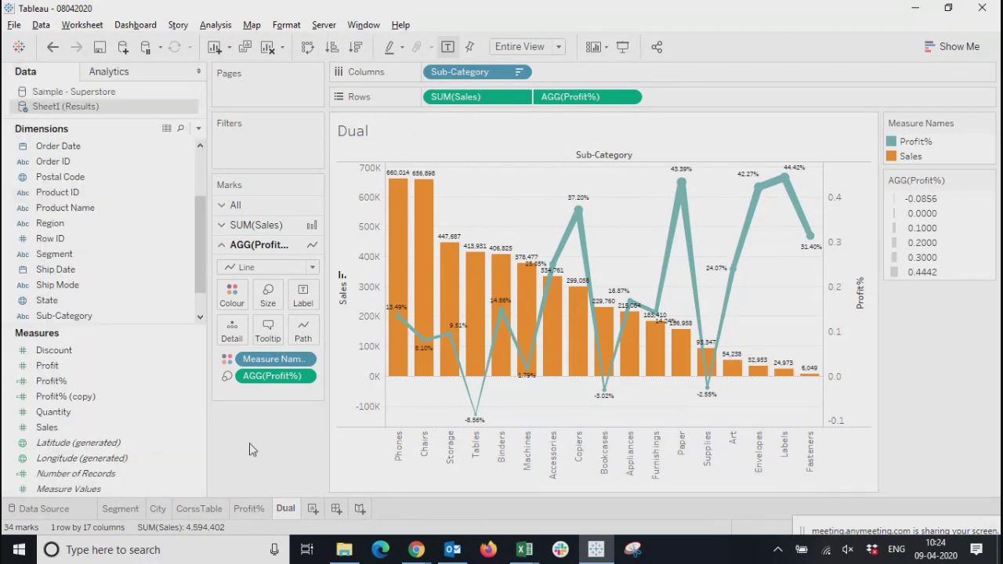
# Create a new worksheet with a text table of Sales by Sub-Category, with Sub-Category in the rows
pyautogui.click(312, 509)
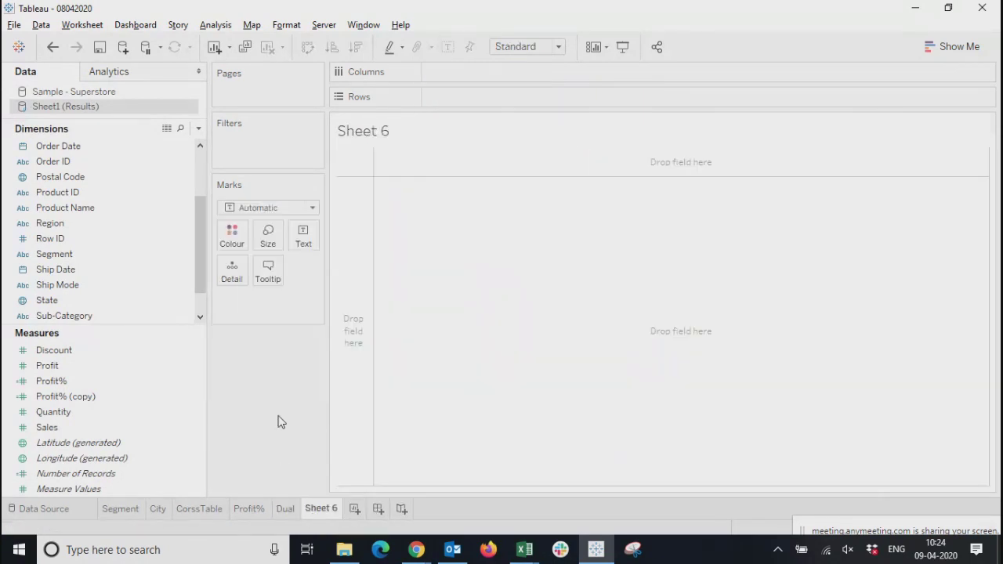
pyautogui.click(952, 46)
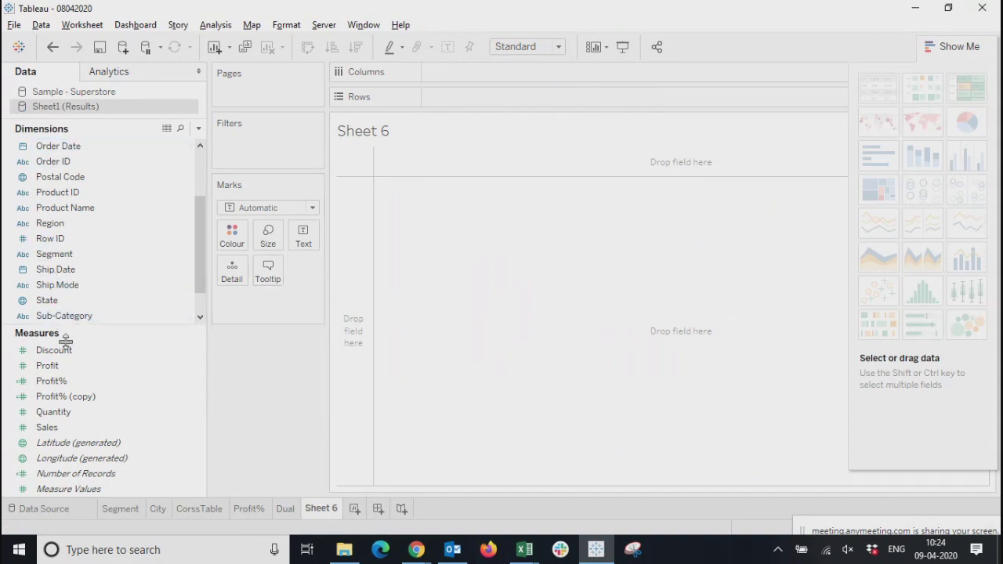
pyautogui.moveTo(64, 315); pyautogui.dragTo(480, 102)
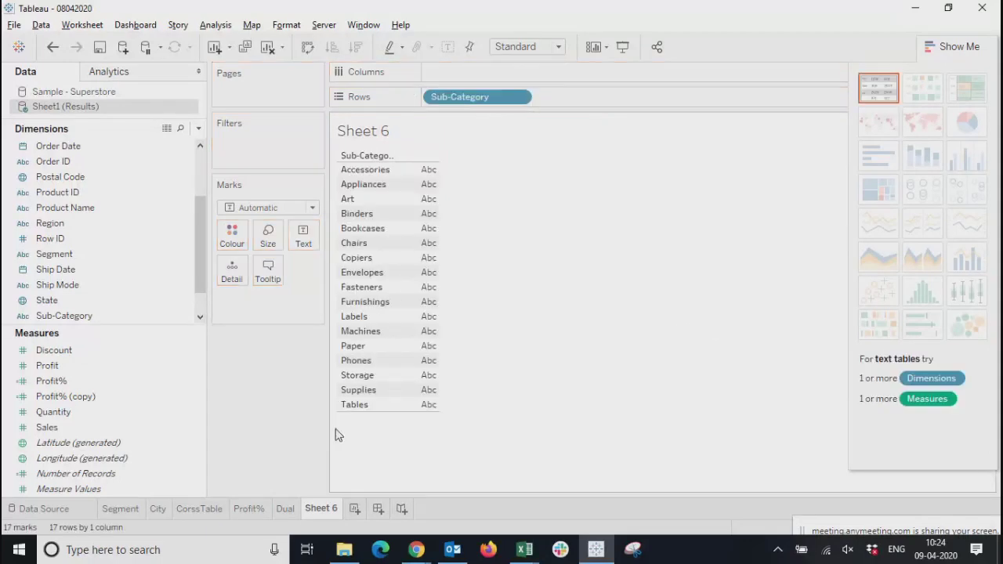
pyautogui.scroll(2, 83, 261)
pyautogui.moveTo(47, 427); pyautogui.dragTo(406, 307)
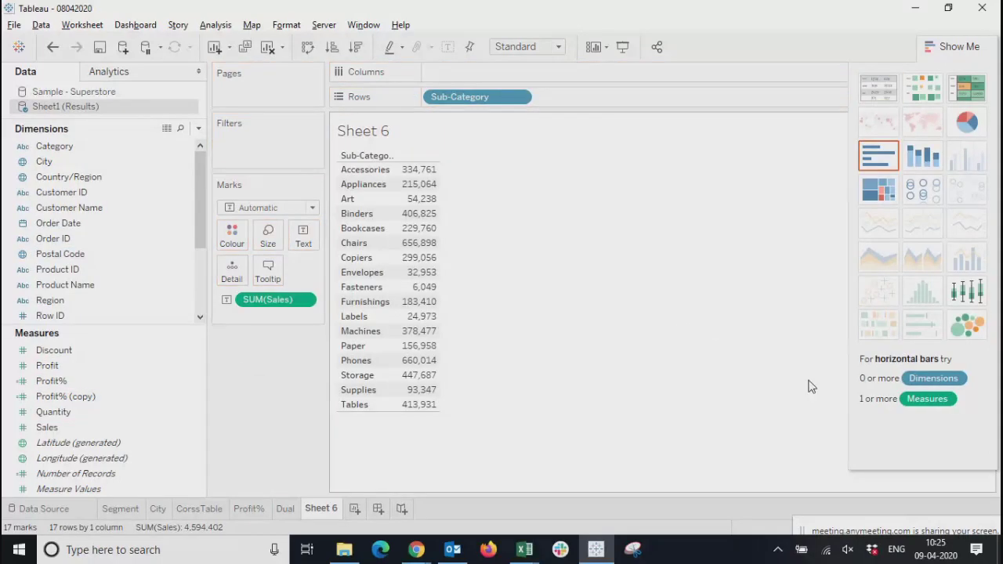
# Convert the Sales table into a pie chart and enlarge it to fill most of the view
pyautogui.click(972, 128)
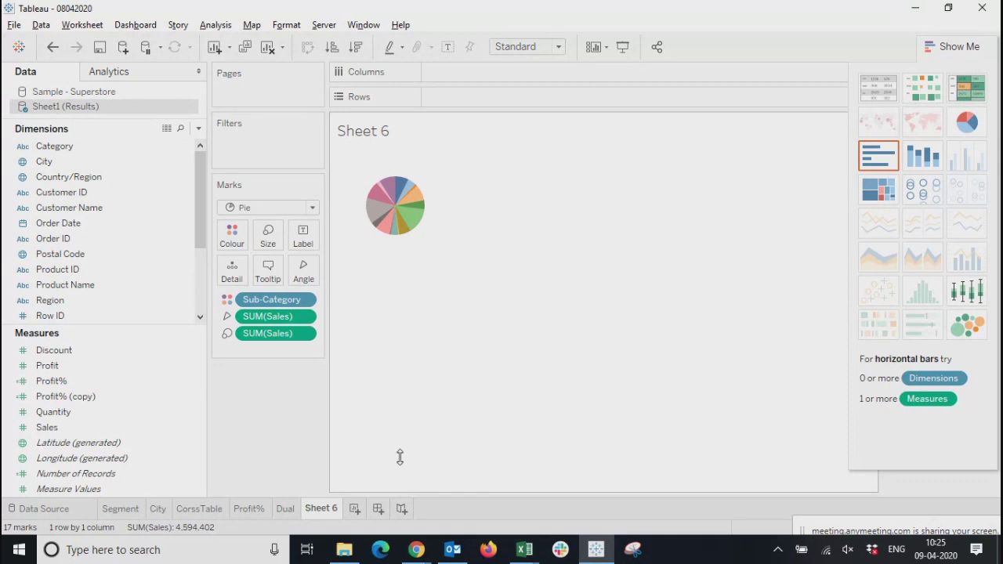
pyautogui.moveTo(400, 458); pyautogui.dragTo(399, 462)
pyautogui.moveTo(549, 420); pyautogui.dragTo(817, 419)
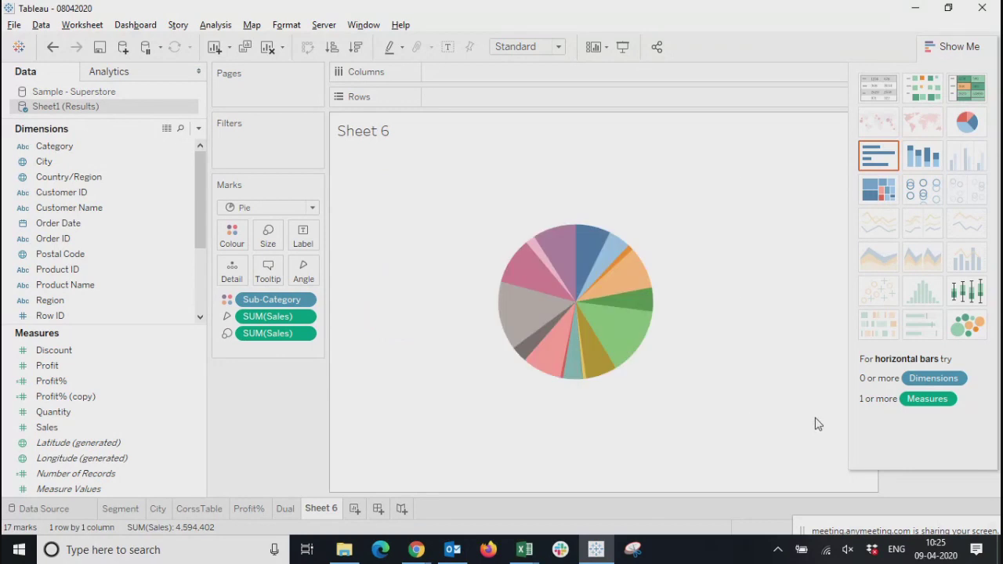
# Show mark labels on the pie slices and set their font size to 6
pyautogui.click(303, 235)
pyautogui.click(335, 269)
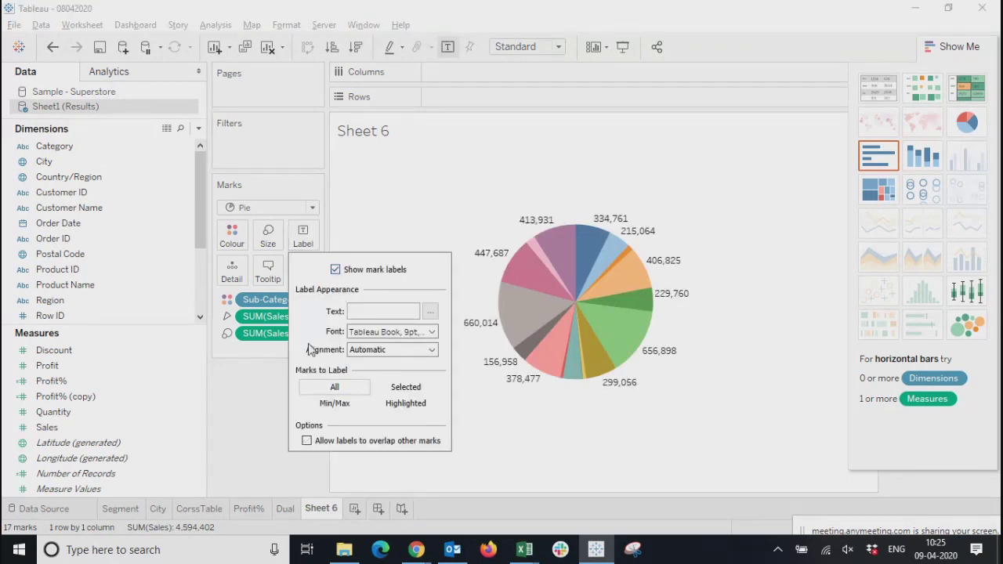
pyautogui.click(252, 381)
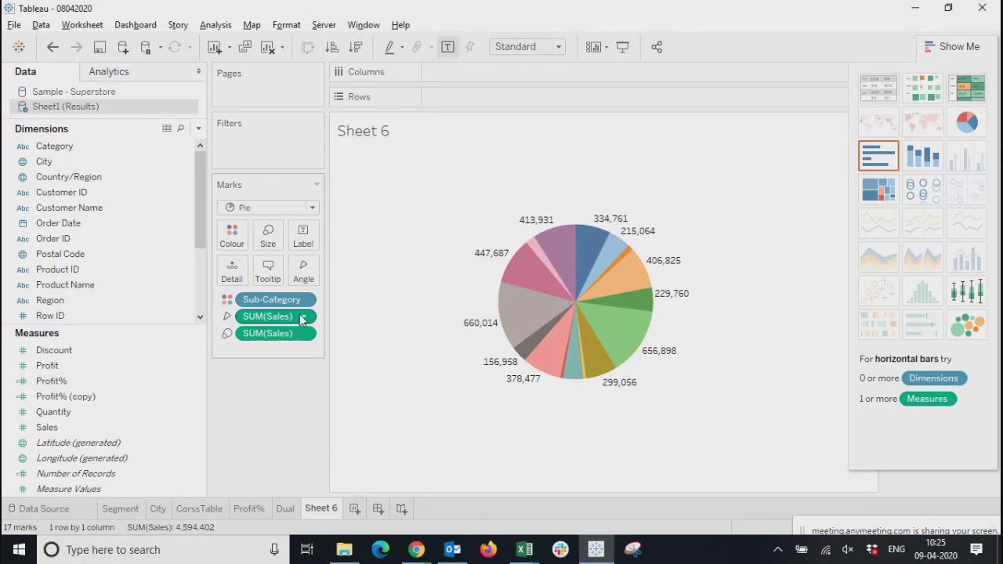
pyautogui.click(303, 236)
pyautogui.click(386, 331)
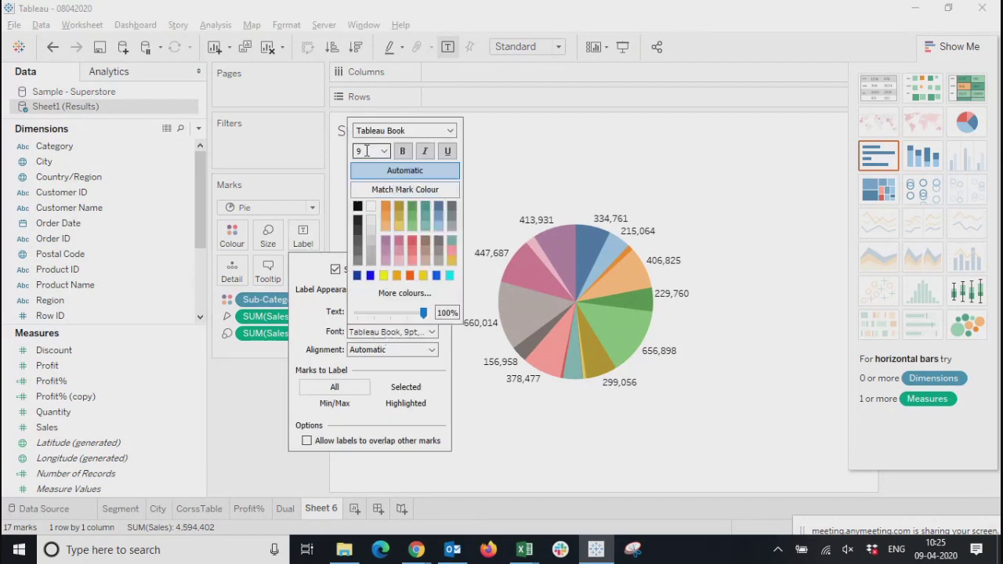
pyautogui.press('Return')
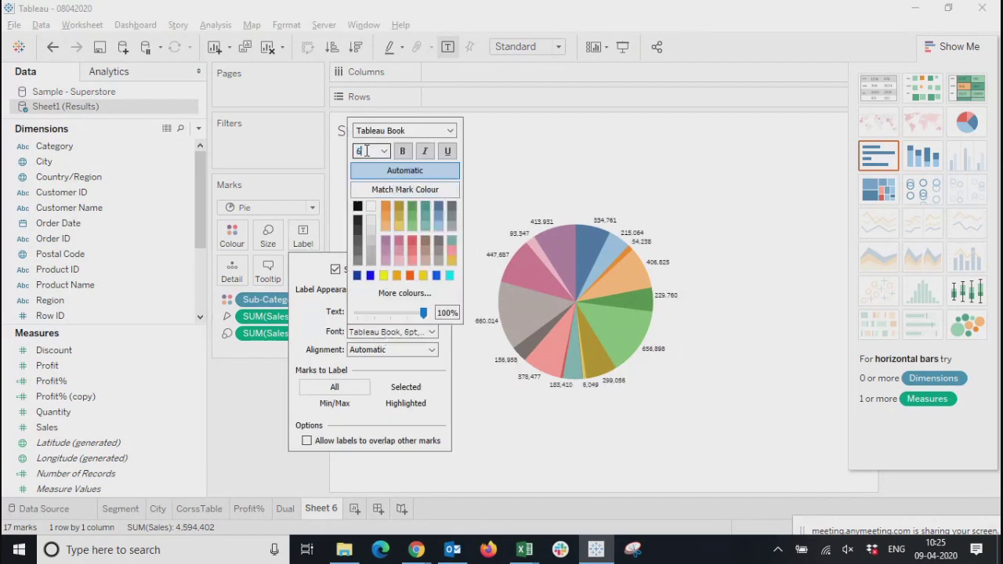
pyautogui.click(225, 417)
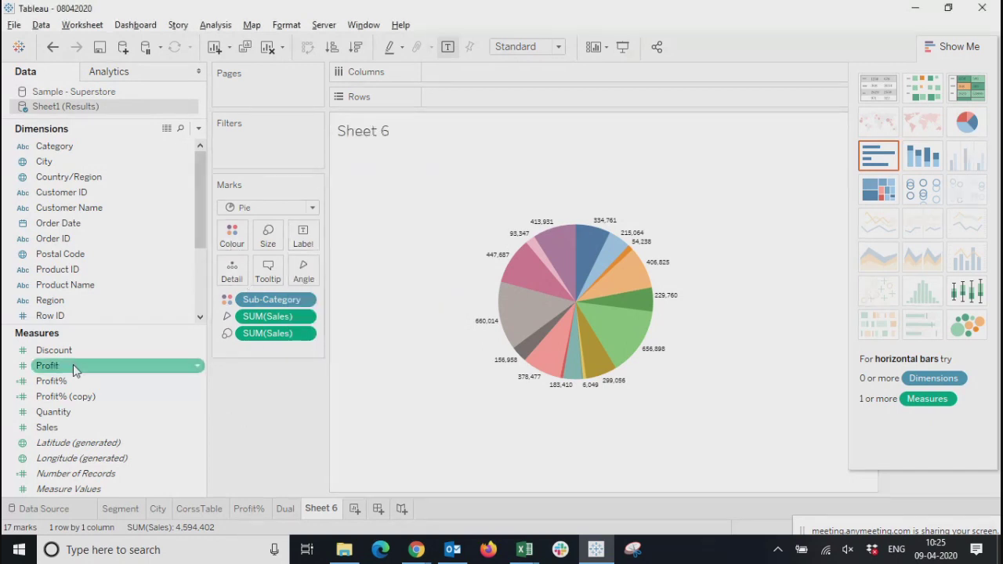
# Label the pie slices with Category and hide the Sub-Category colour legend
pyautogui.moveTo(51, 146); pyautogui.dragTo(304, 236)
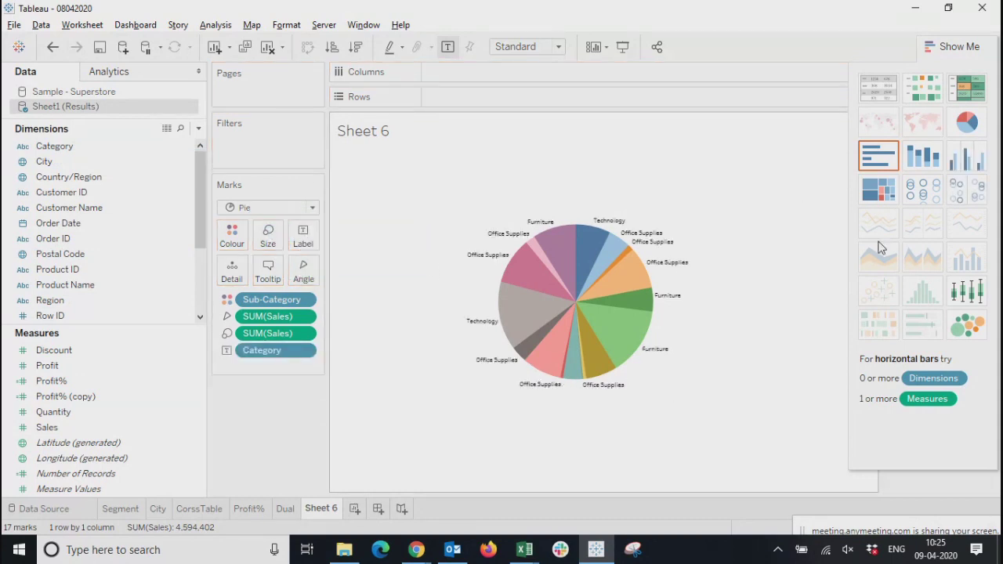
pyautogui.click(957, 49)
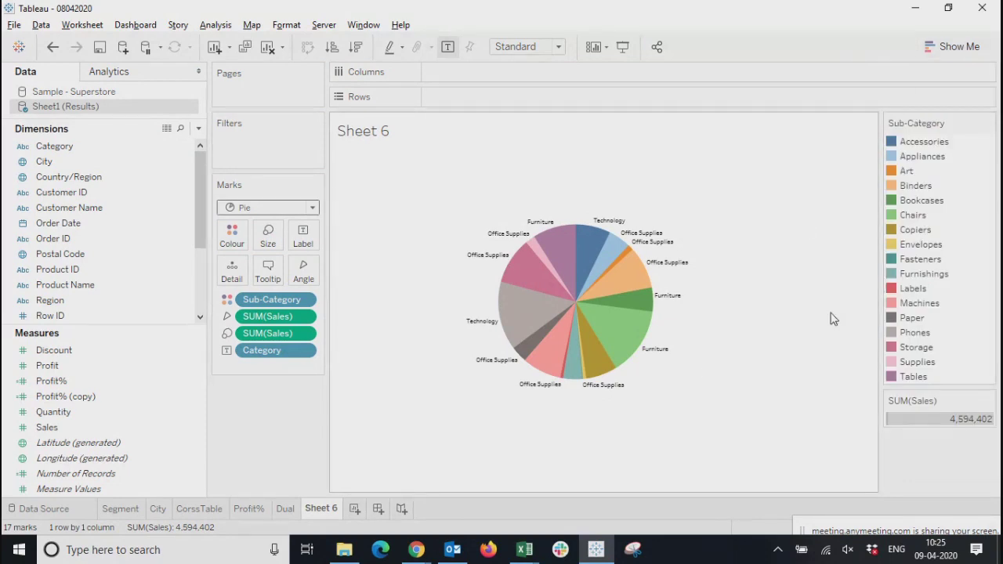
pyautogui.click(988, 123)
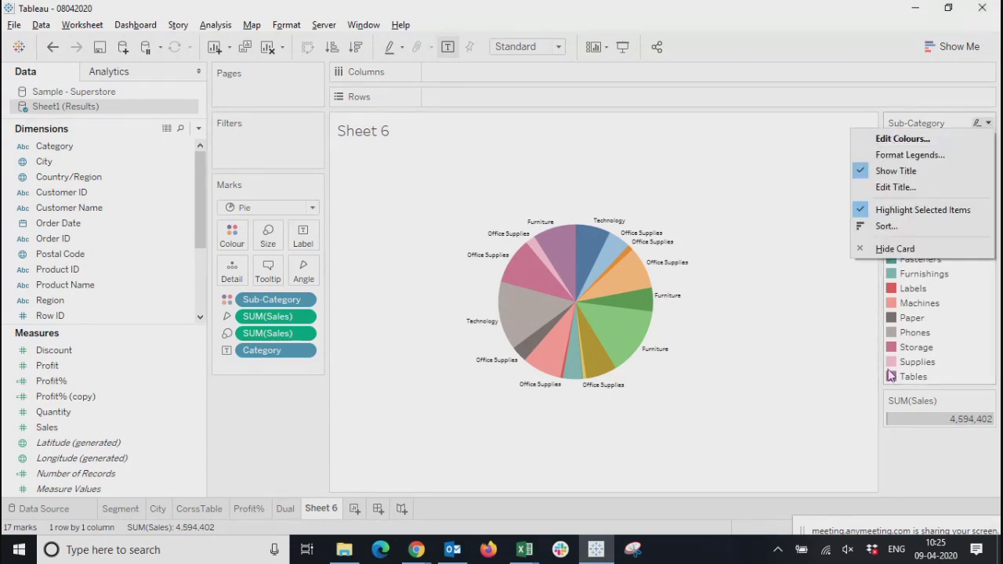
pyautogui.click(893, 249)
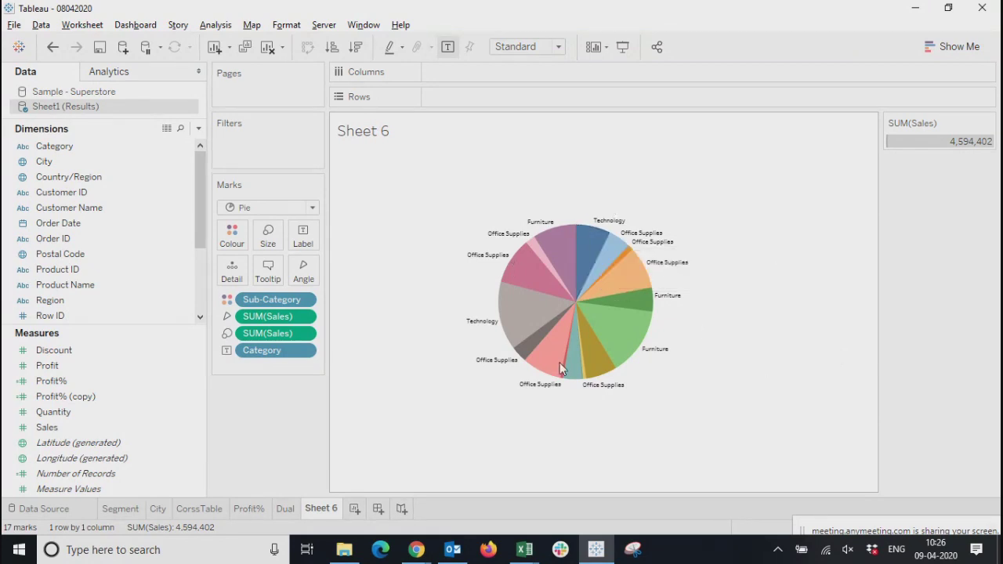
# Turn off the mark labels on the pie slices
pyautogui.click(303, 235)
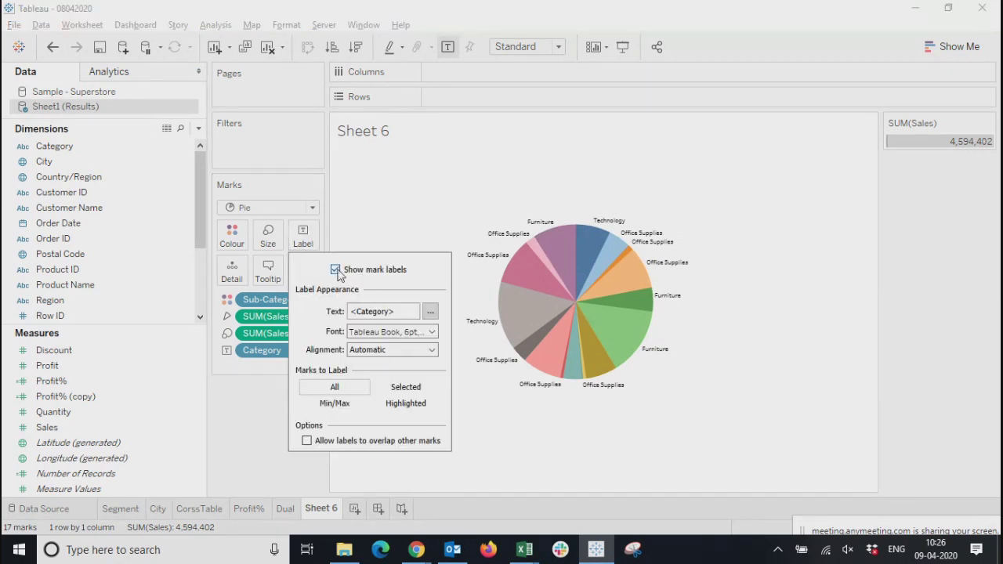
pyautogui.click(335, 268)
pyautogui.click(647, 448)
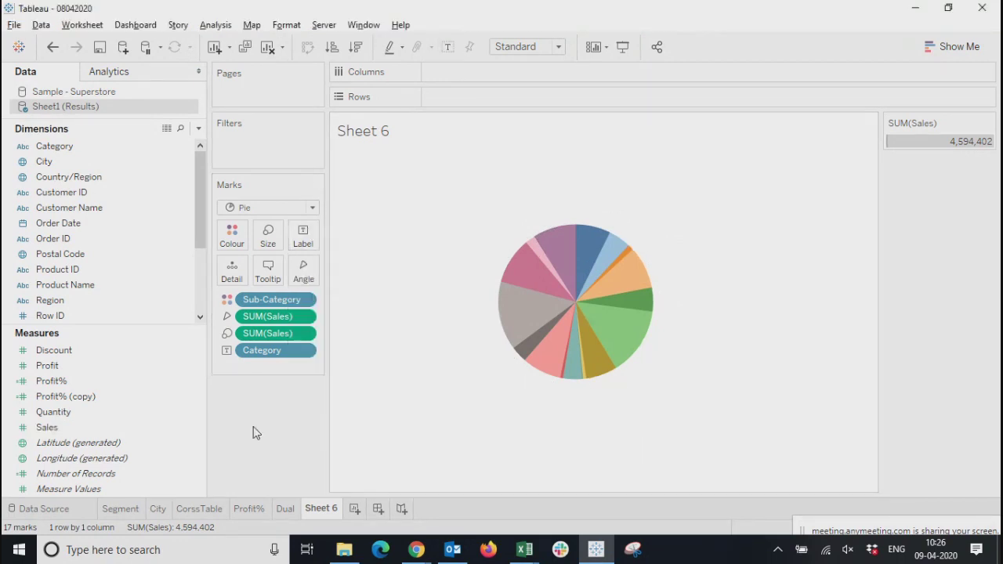
# Create a calculated field named Dummy with the constant formula 1
pyautogui.click(199, 128)
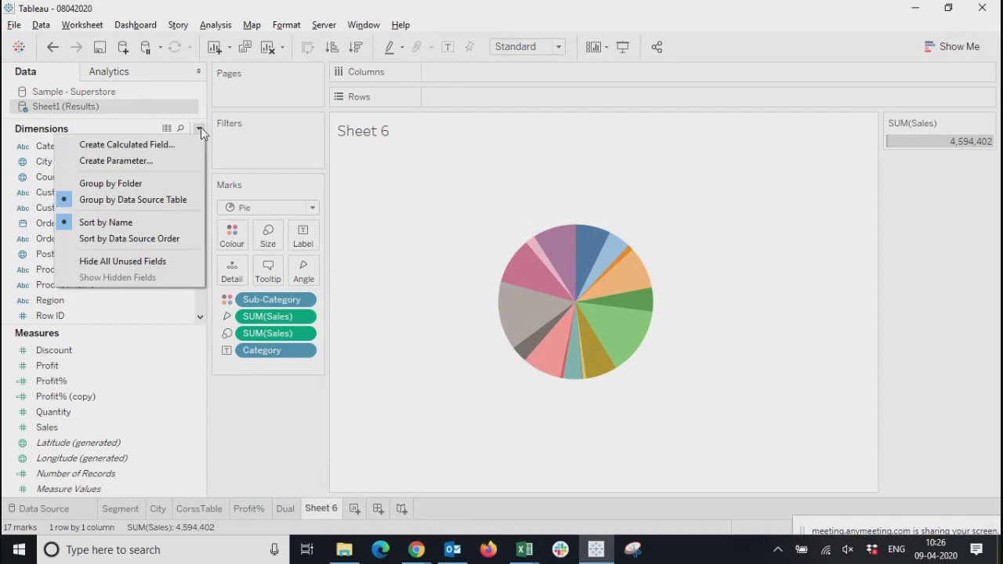
pyautogui.click(188, 147)
pyautogui.click(380, 267)
pyautogui.write('1')
pyautogui.click(337, 198)
pyautogui.doubleClick(337, 198)
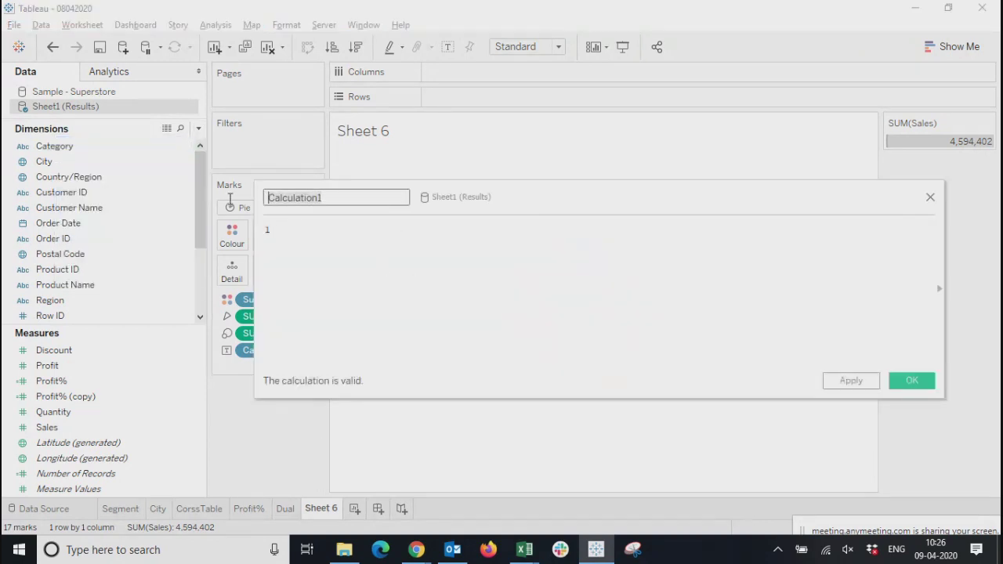
pyautogui.write('Dummy')
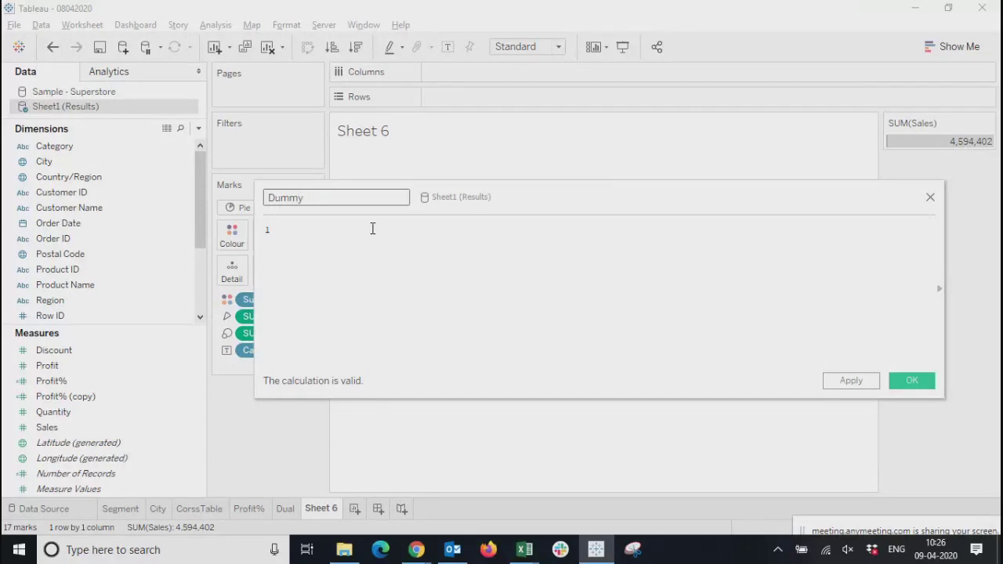
pyautogui.click(907, 382)
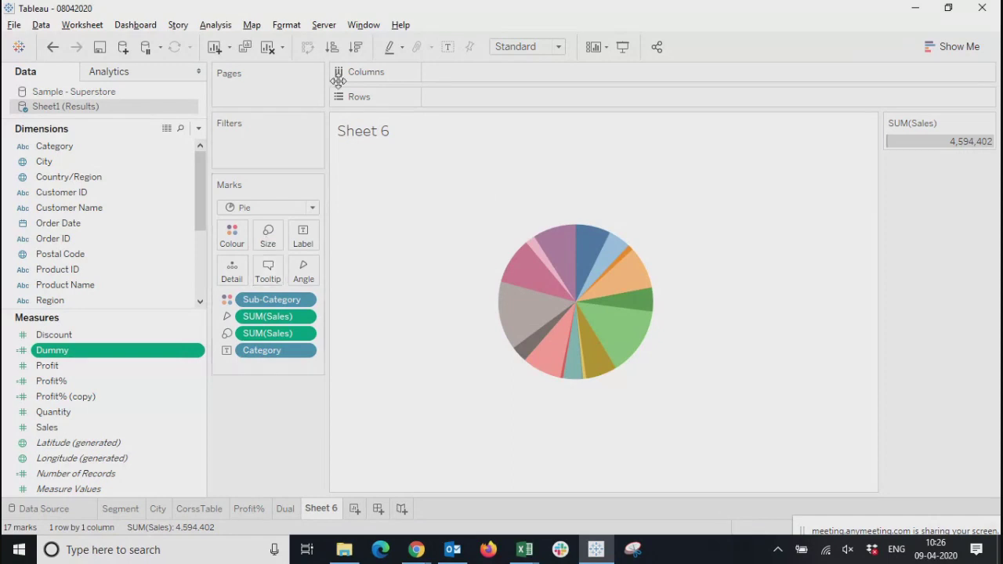
# Clear the worksheet and place the Profit and Dummy measures side by side in the rows
pyautogui.click(272, 50)
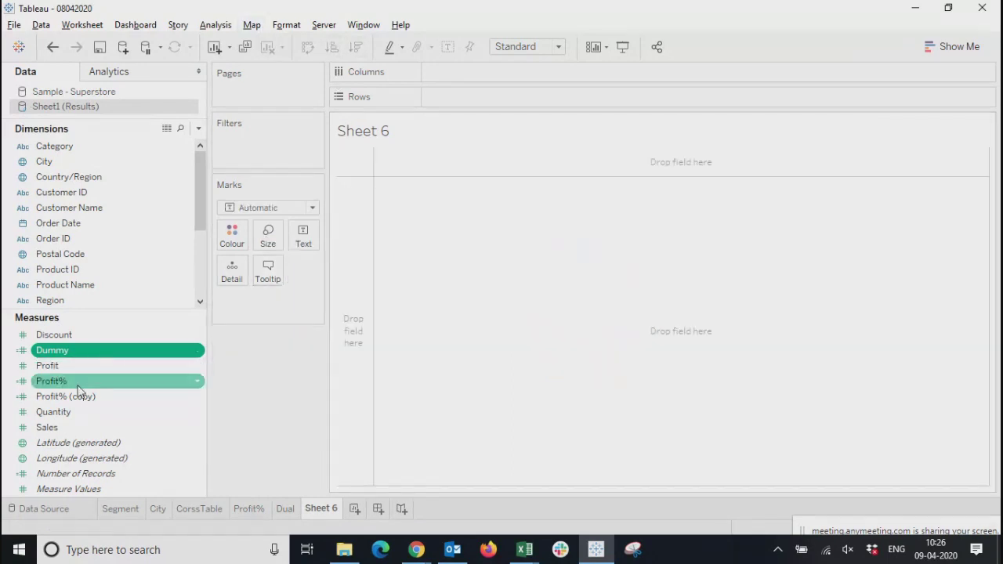
pyautogui.moveTo(78, 366); pyautogui.dragTo(241, 310)
pyautogui.moveTo(468, 102); pyautogui.dragTo(472, 102)
pyautogui.click(58, 366)
pyautogui.moveTo(52, 351); pyautogui.dragTo(621, 104)
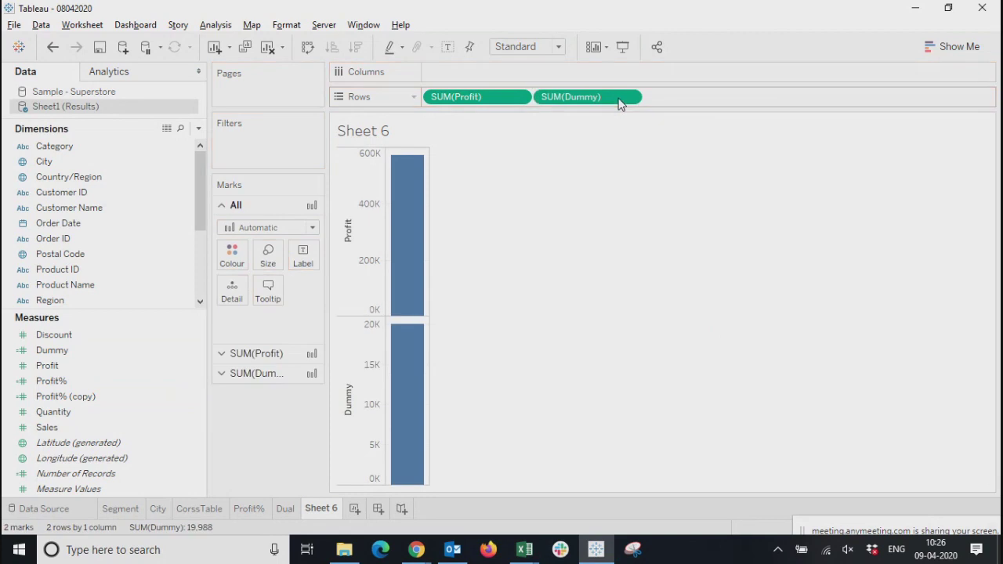
# Set the mark type of both the Profit and Dummy charts to Pie
pyautogui.click(963, 46)
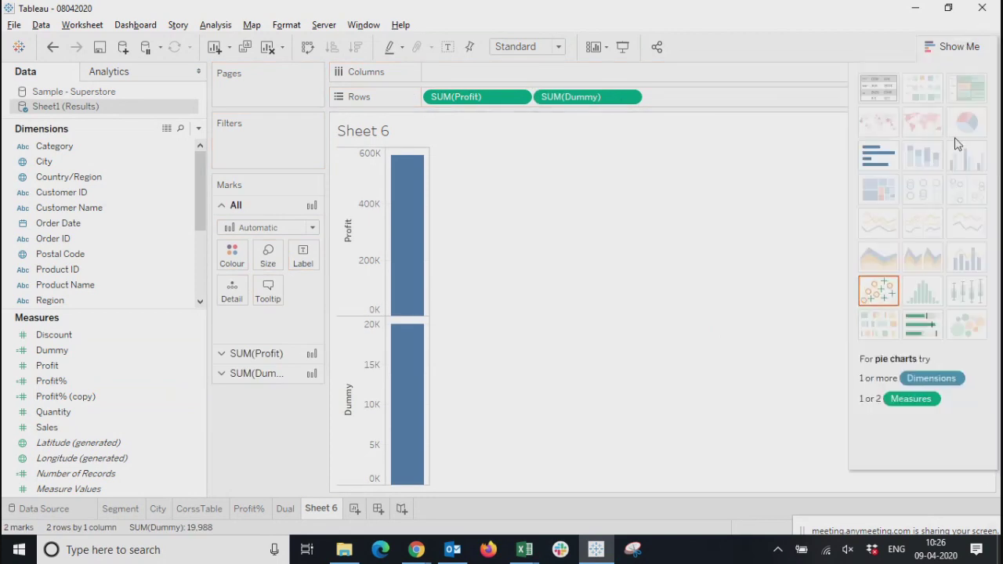
pyautogui.click(944, 45)
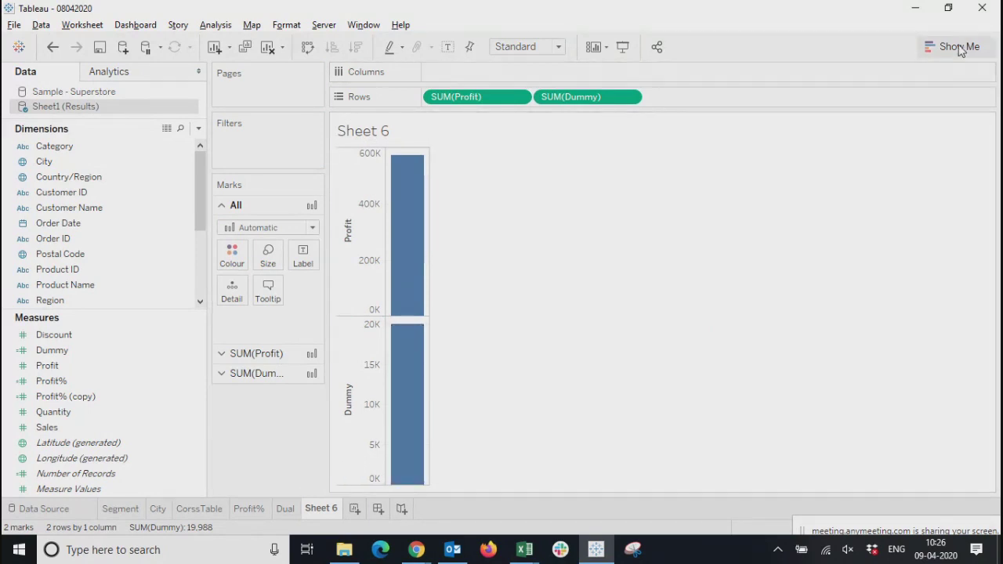
pyautogui.click(289, 227)
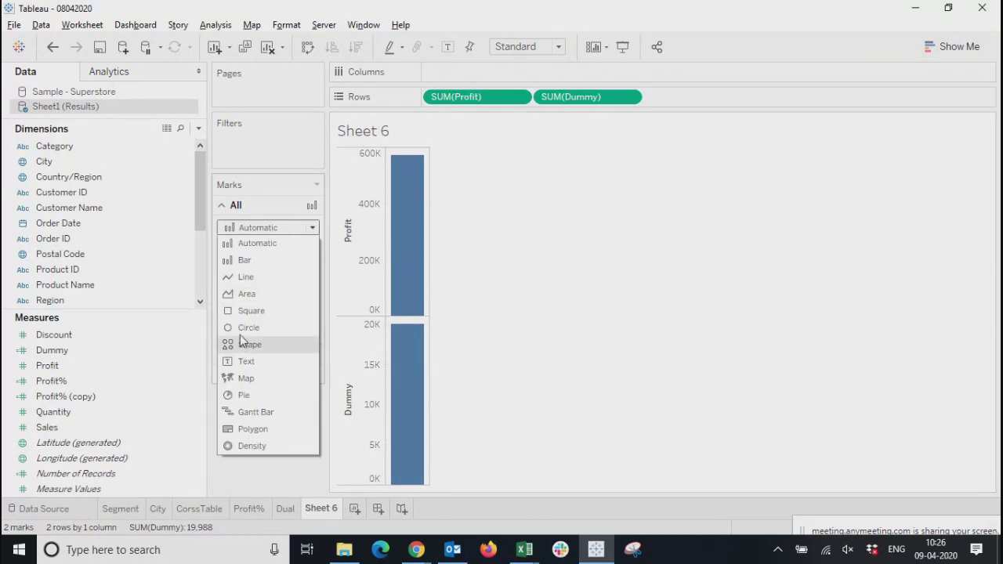
pyautogui.click(239, 395)
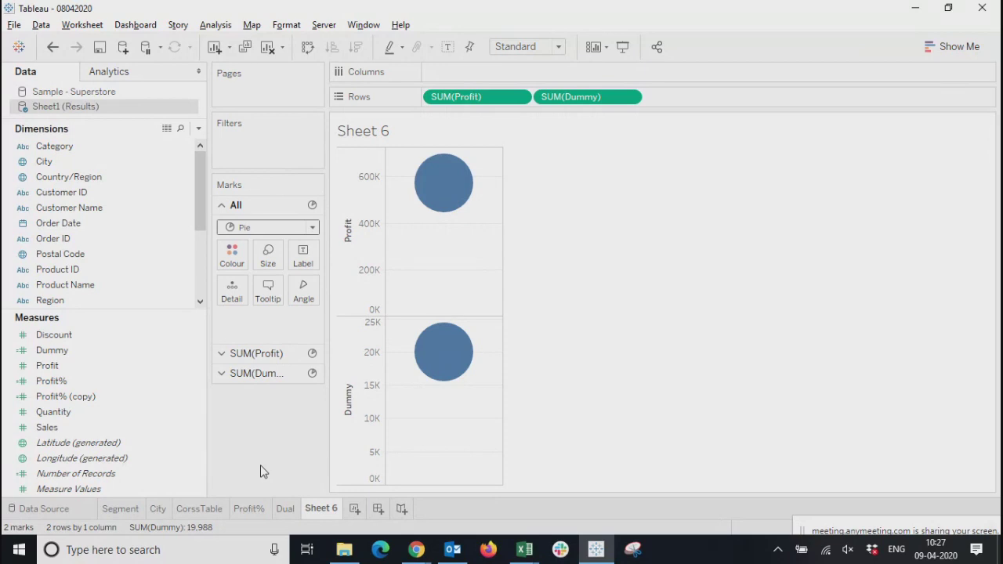
pyautogui.click(253, 229)
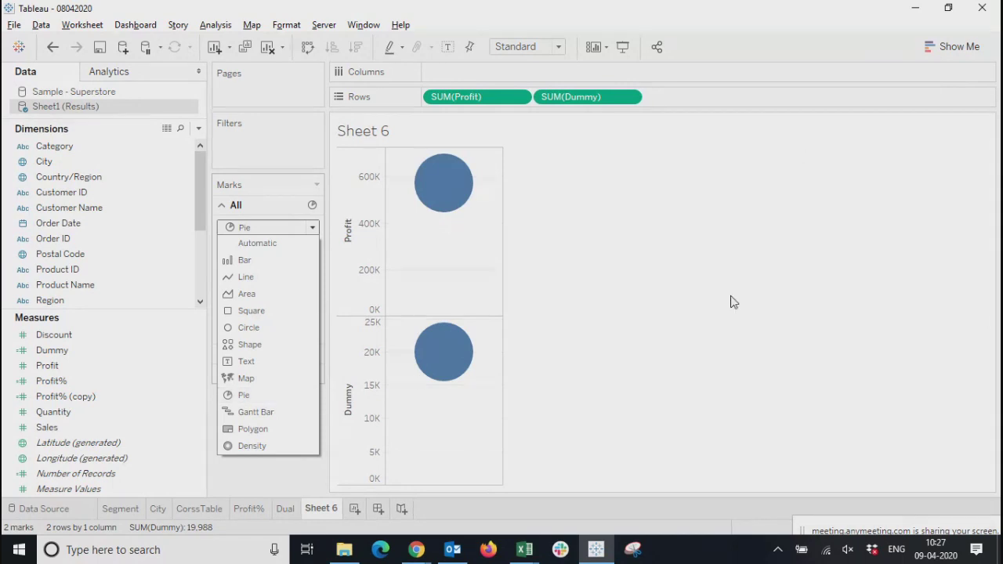
pyautogui.click(754, 266)
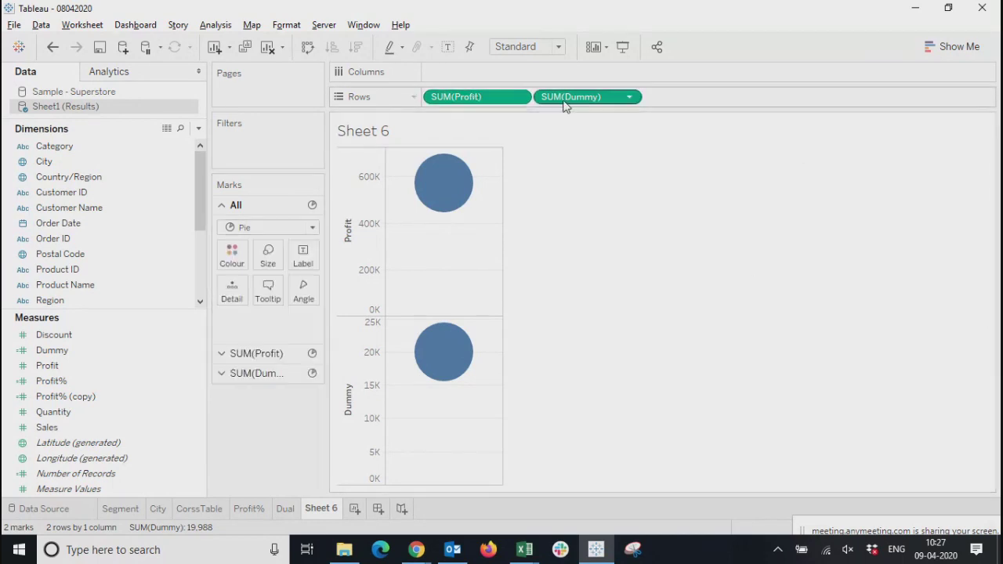
# Set the aggregation of the Dummy measure in the rows to Count
pyautogui.click(51, 354)
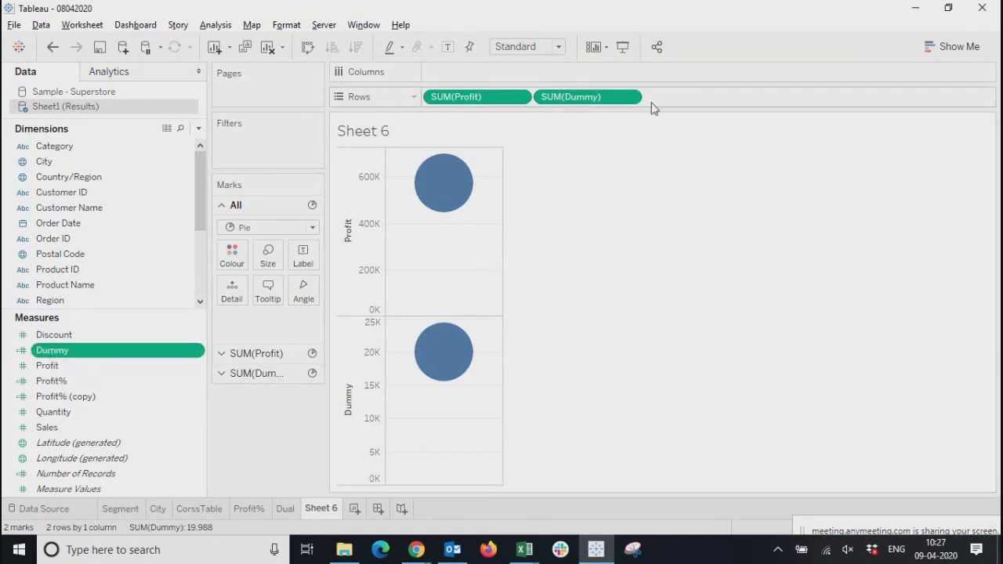
pyautogui.click(630, 98)
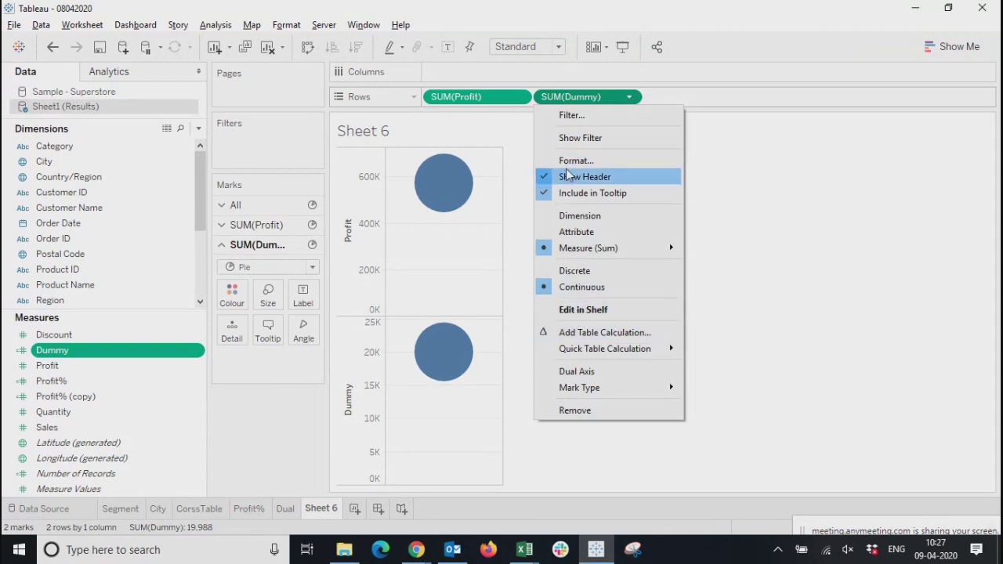
pyautogui.moveTo(644, 250)
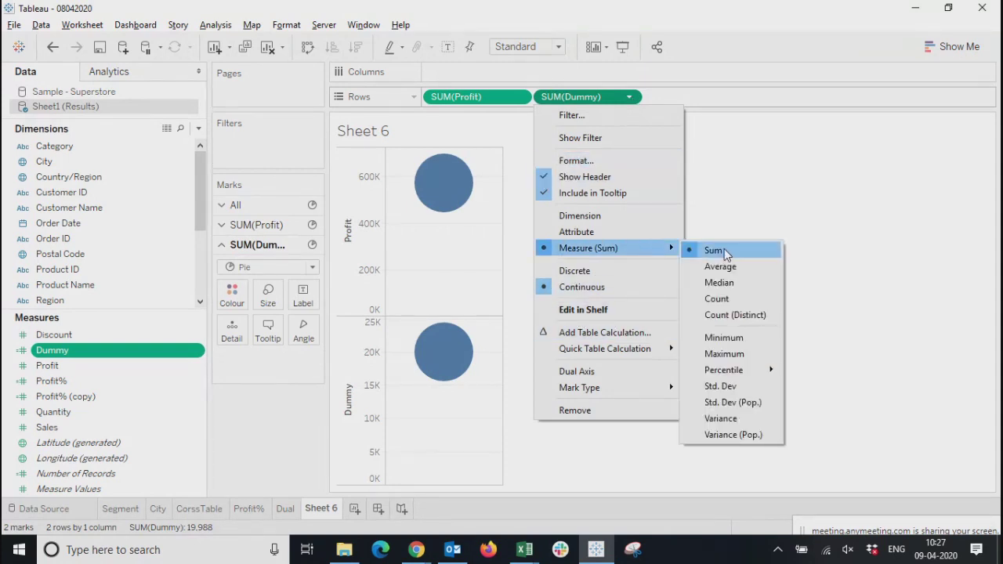
pyautogui.click(715, 298)
pyautogui.moveTo(460, 373)
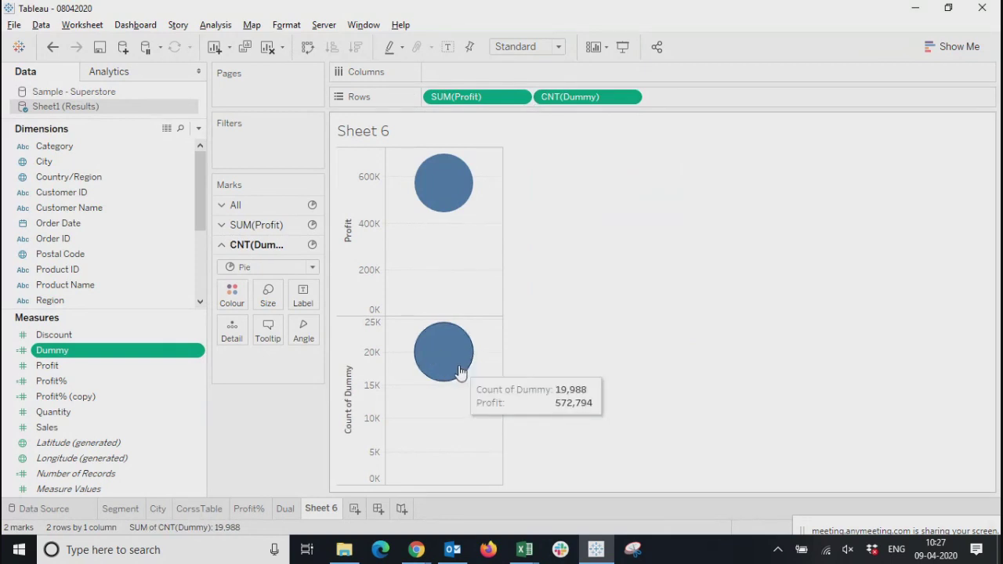
pyautogui.moveTo(438, 184)
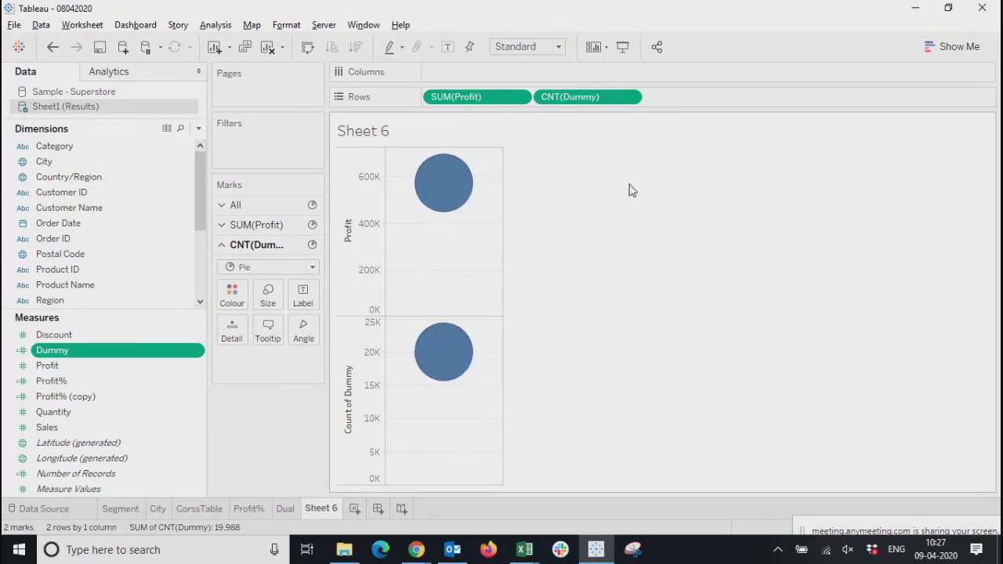
# Colour the Profit pie marks by Region, and try Region as their label before undoing that move
pyautogui.click(448, 100)
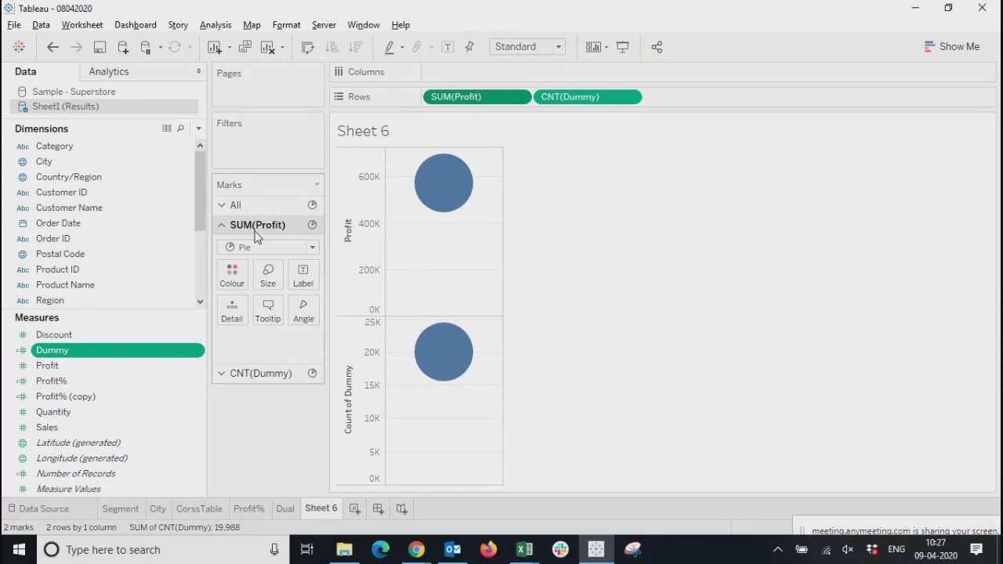
pyautogui.moveTo(64, 308); pyautogui.dragTo(232, 278)
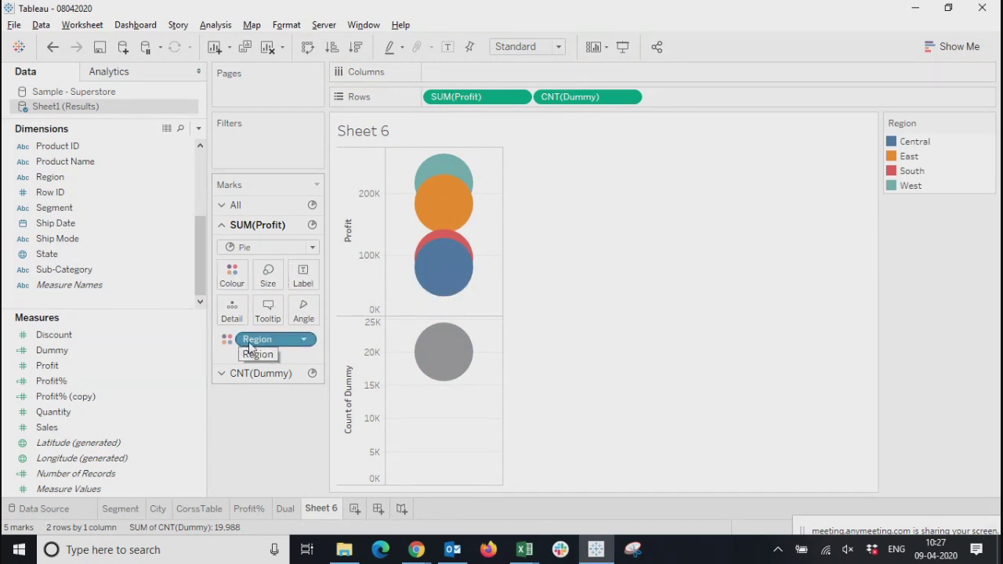
pyautogui.moveTo(249, 345); pyautogui.dragTo(309, 278)
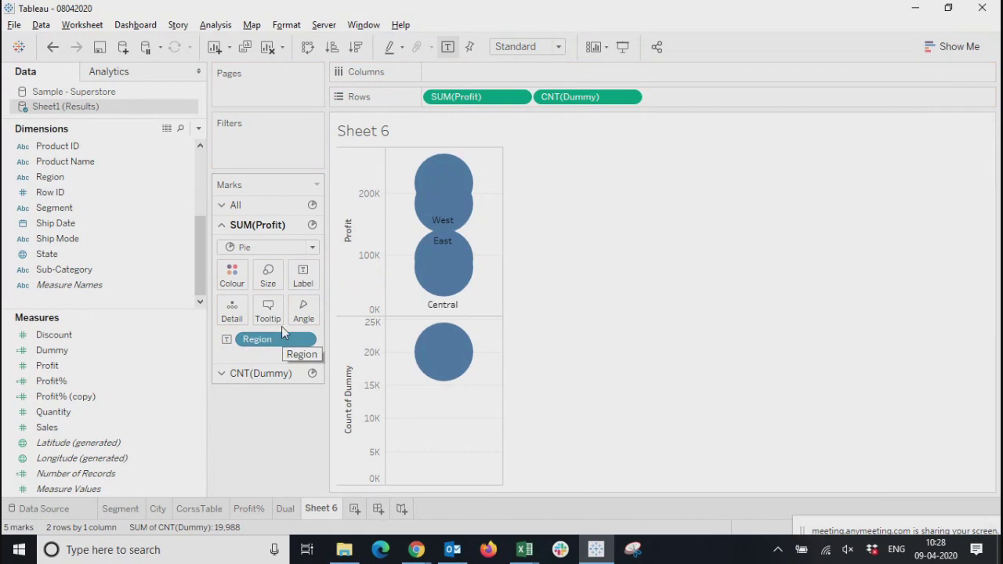
pyautogui.hotkey('ctrl', 'z')
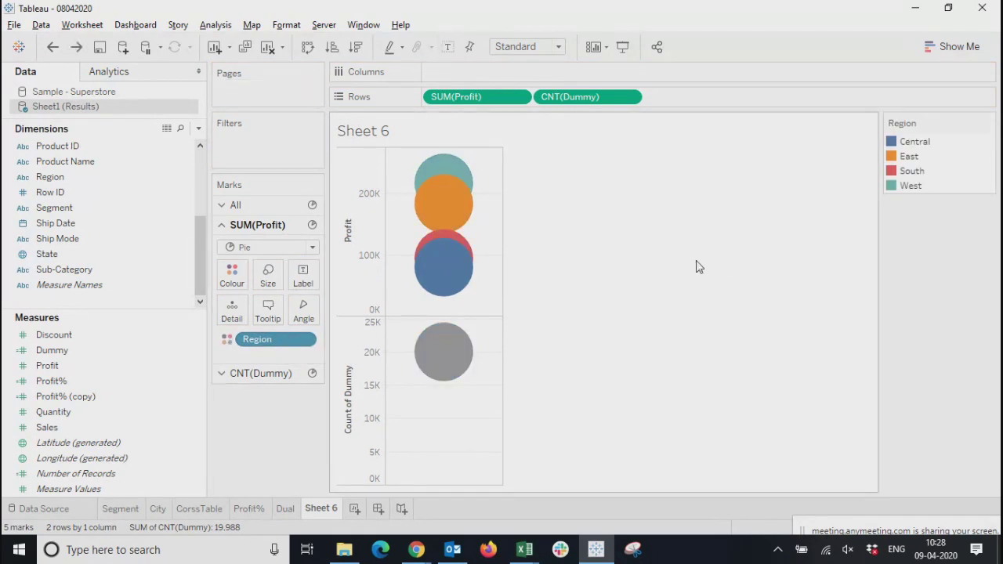
# Try Region as the angle of the Profit pie, undo it, and remove Region from the marks
pyautogui.moveTo(259, 339); pyautogui.dragTo(300, 311)
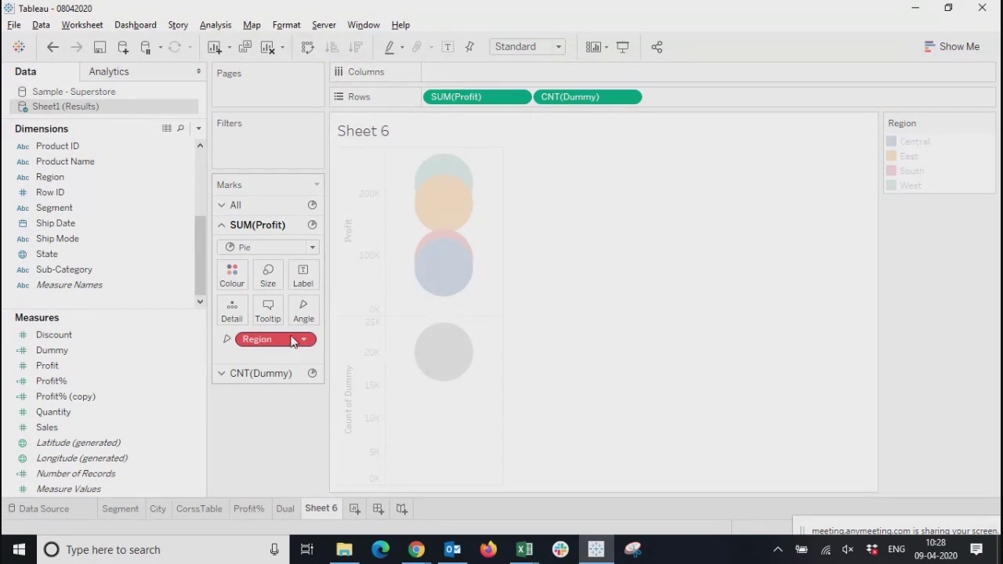
pyautogui.moveTo(291, 343); pyautogui.dragTo(291, 348)
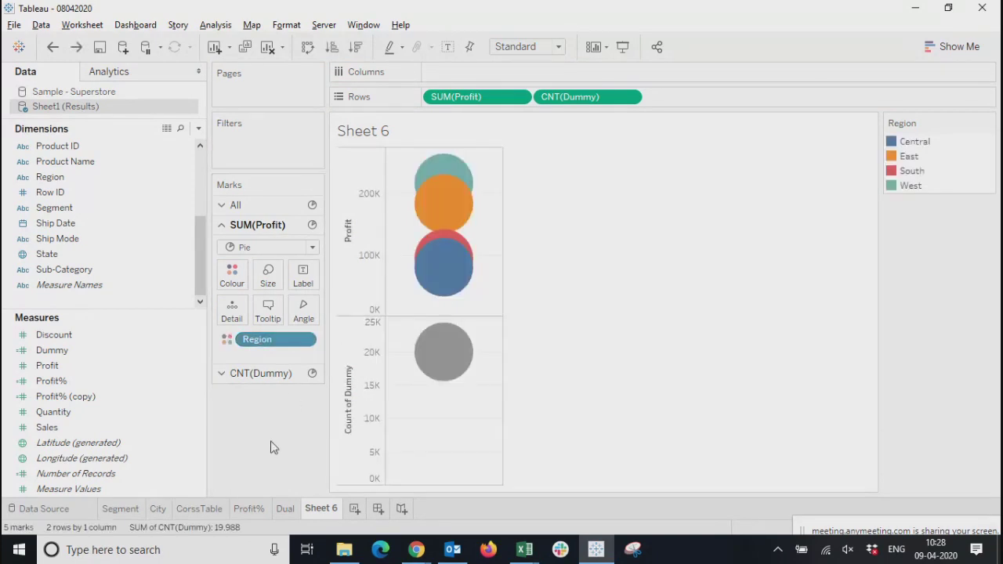
pyautogui.click(305, 342)
pyautogui.click(274, 552)
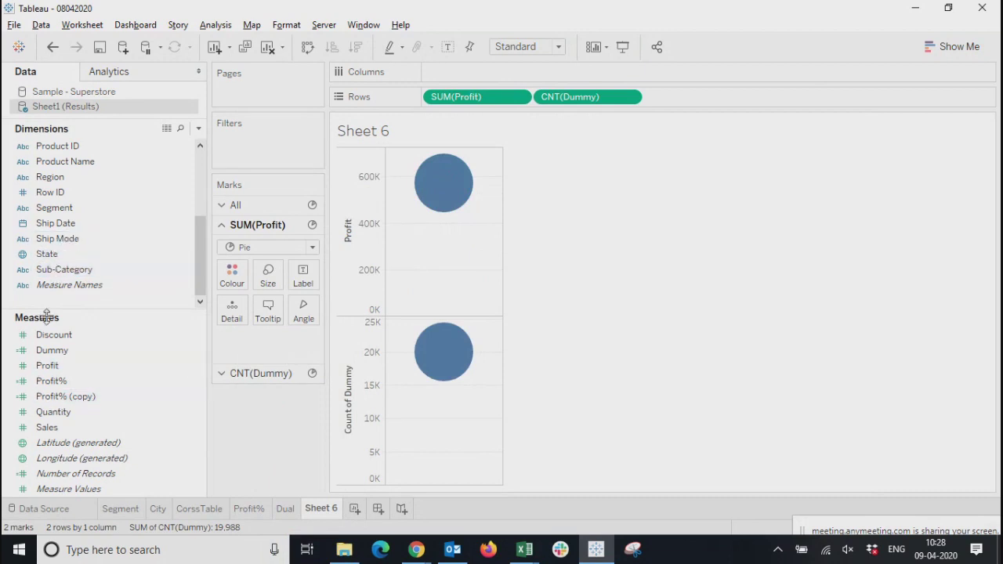
# Try Segment as the angle of the Profit pie and remove it again
pyautogui.moveTo(45, 213); pyautogui.dragTo(302, 314)
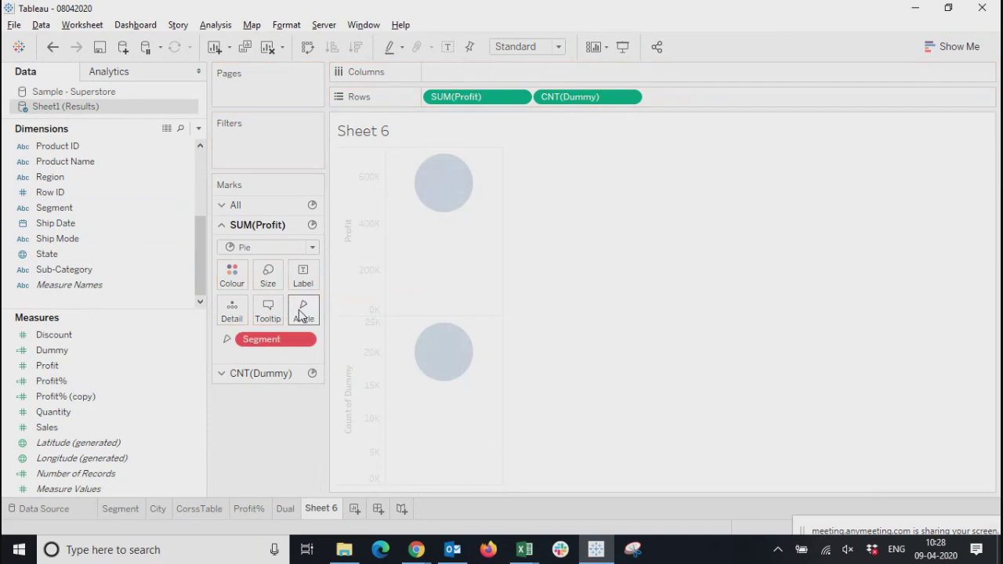
pyautogui.click(304, 340)
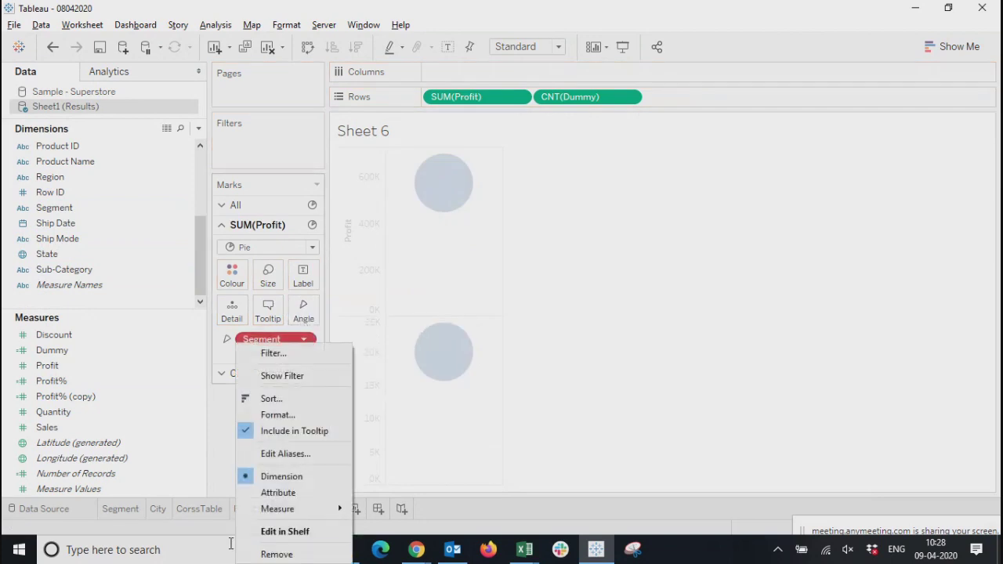
pyautogui.click(274, 554)
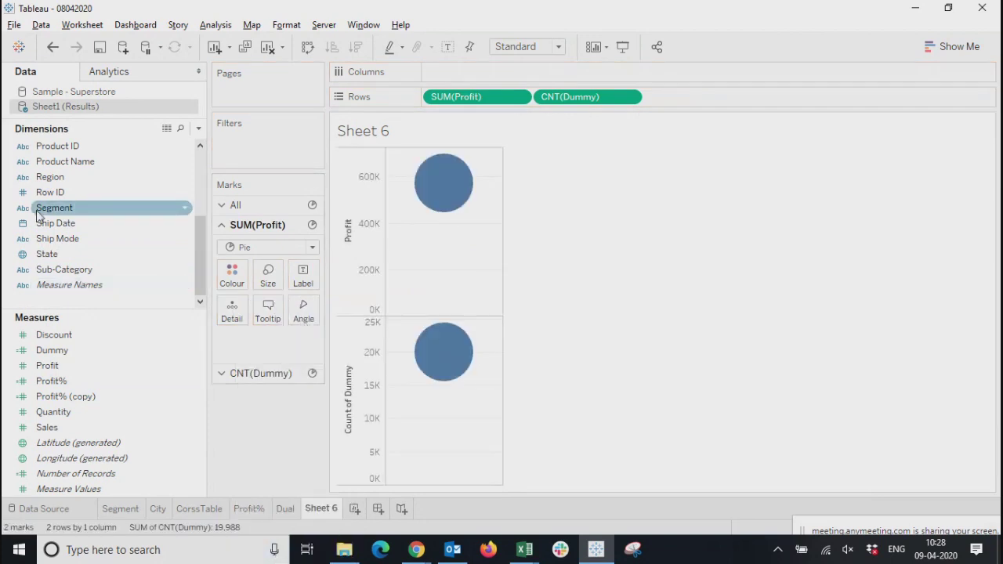
# Colour the Profit pie marks by Region and remove the Dummy measure from the rows
pyautogui.moveTo(44, 177); pyautogui.dragTo(232, 279)
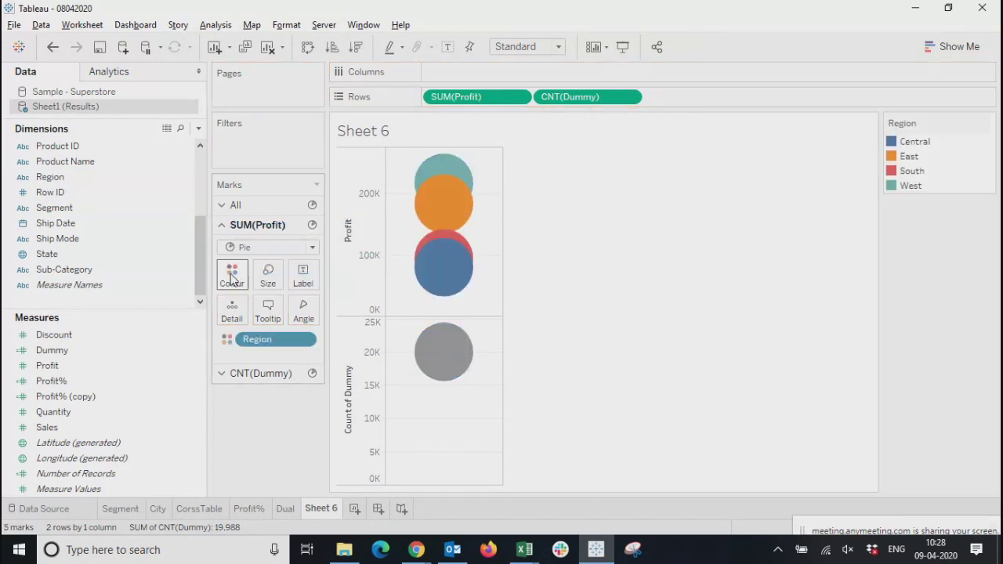
pyautogui.click(629, 97)
pyautogui.click(569, 413)
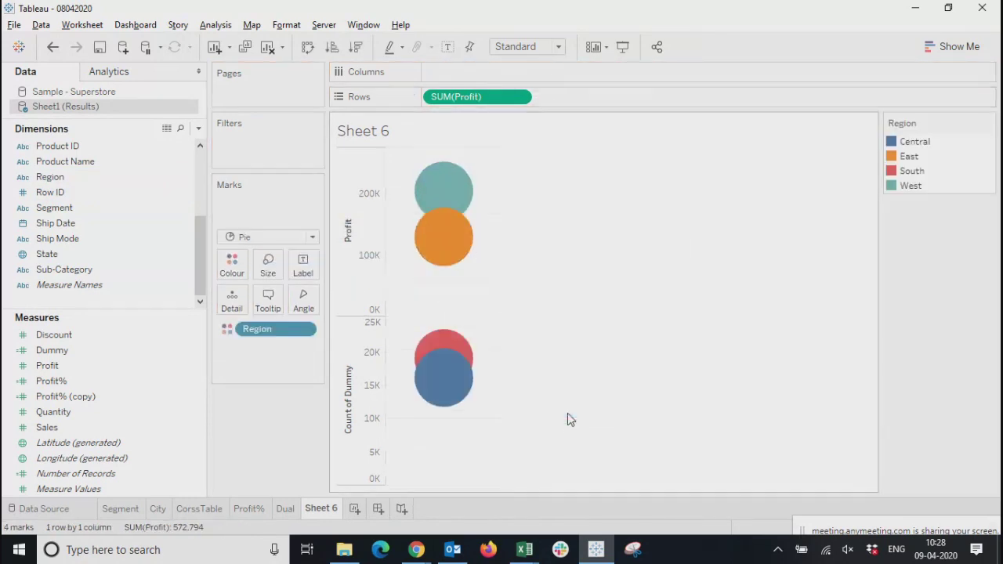
# Convert the Profit by Region view into a single pie chart using the suggested chart types
pyautogui.click(948, 47)
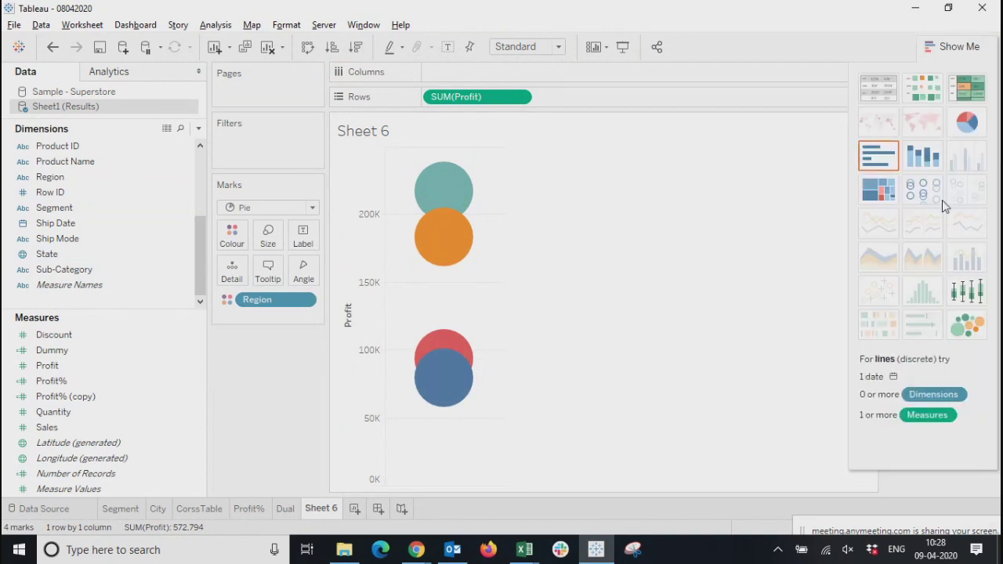
pyautogui.click(967, 122)
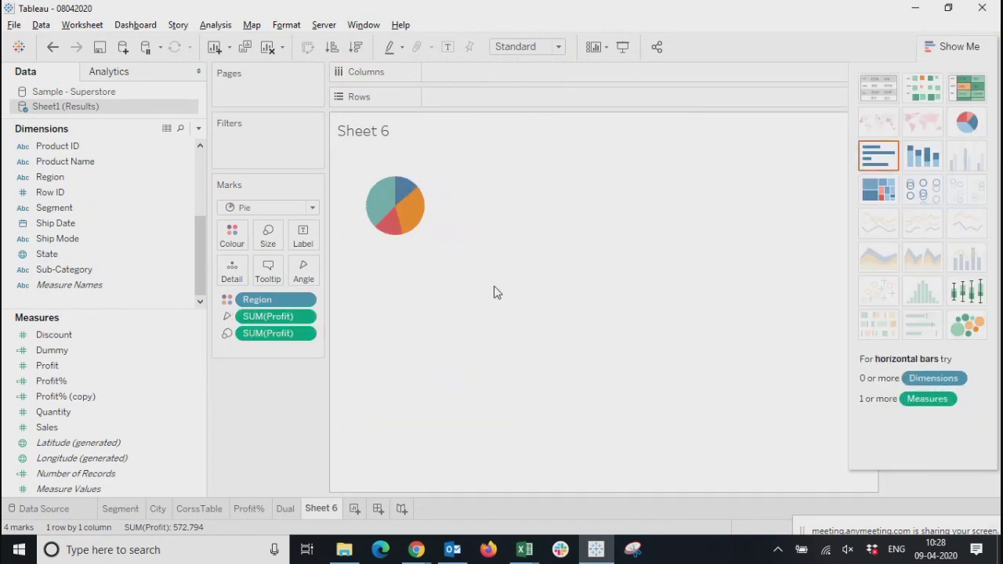
pyautogui.click(952, 46)
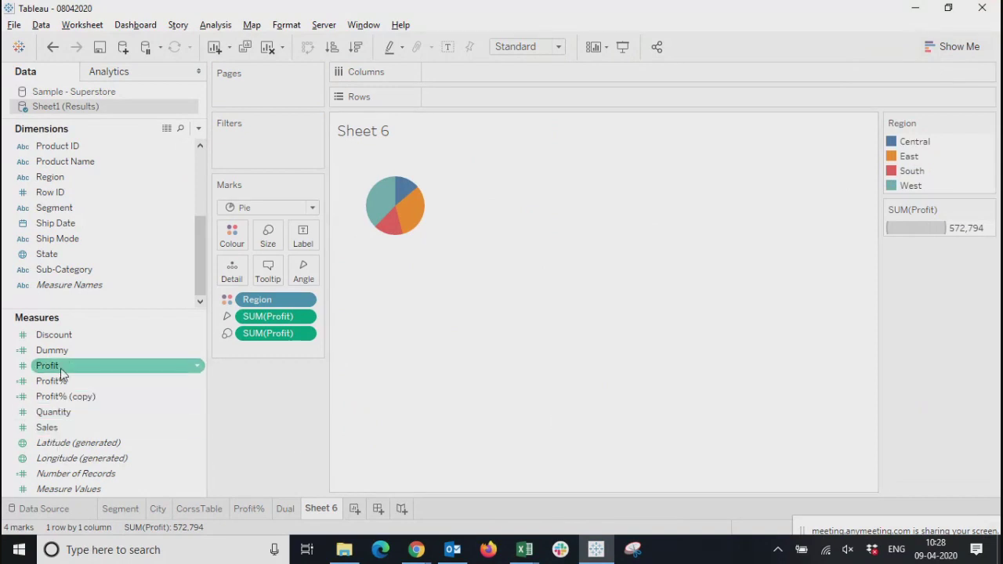
# Try the Dummy measure on the rows of the Profit pie and remove it again
pyautogui.moveTo(54, 353); pyautogui.dragTo(540, 105)
pyautogui.click(523, 96)
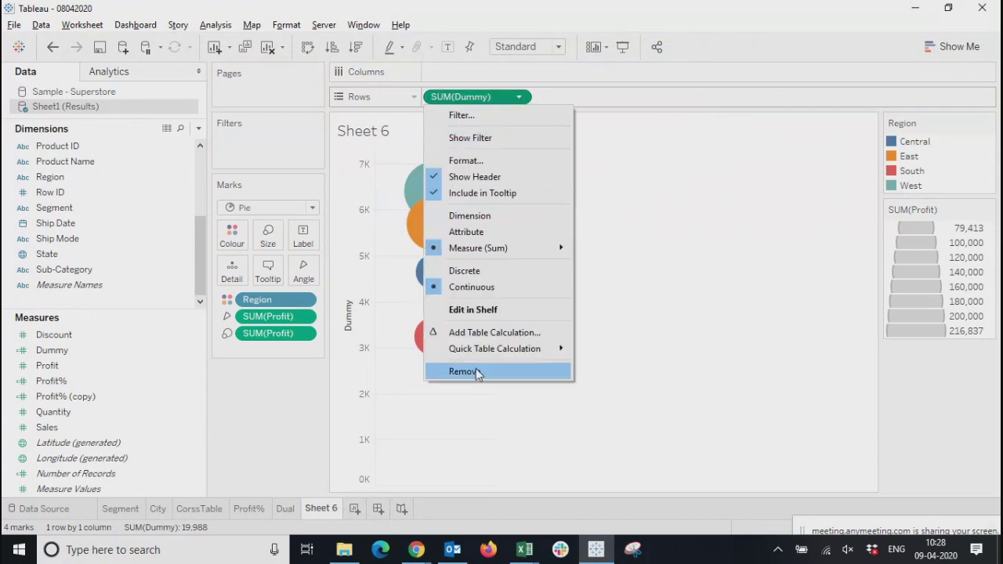
pyautogui.click(475, 369)
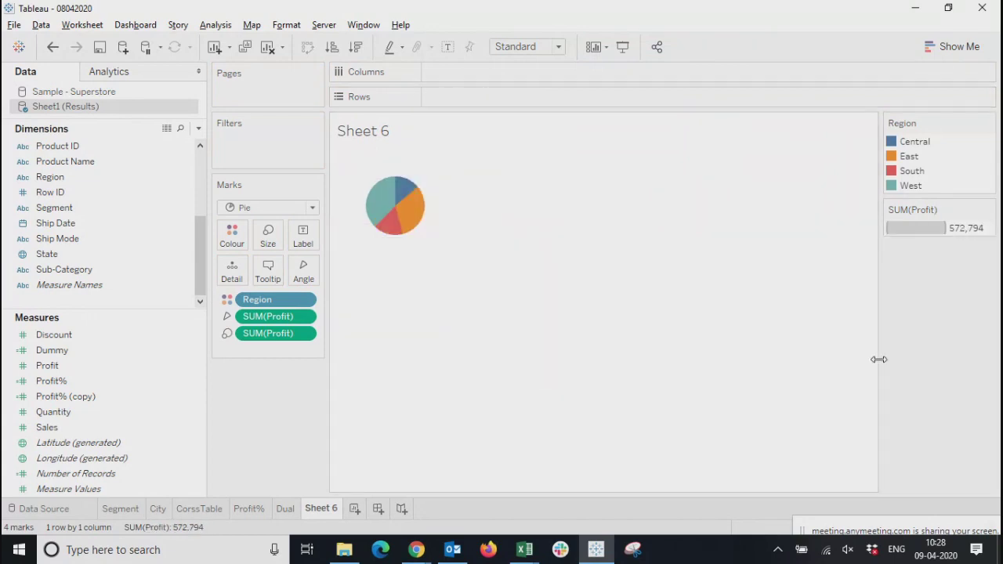
# Remove Profit from the size of the pie marks and clear the worksheet
pyautogui.click(307, 334)
pyautogui.click(284, 552)
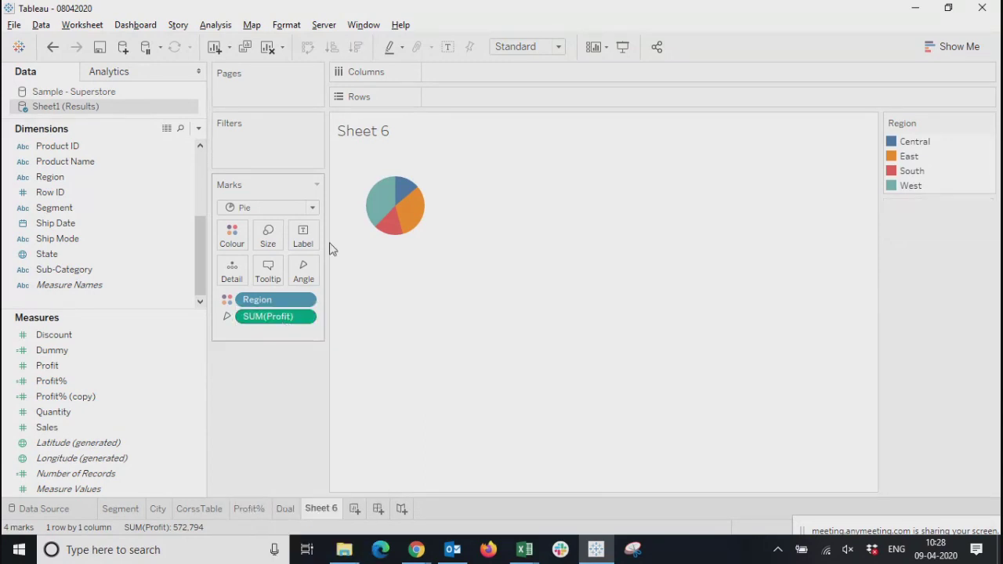
pyautogui.click(266, 48)
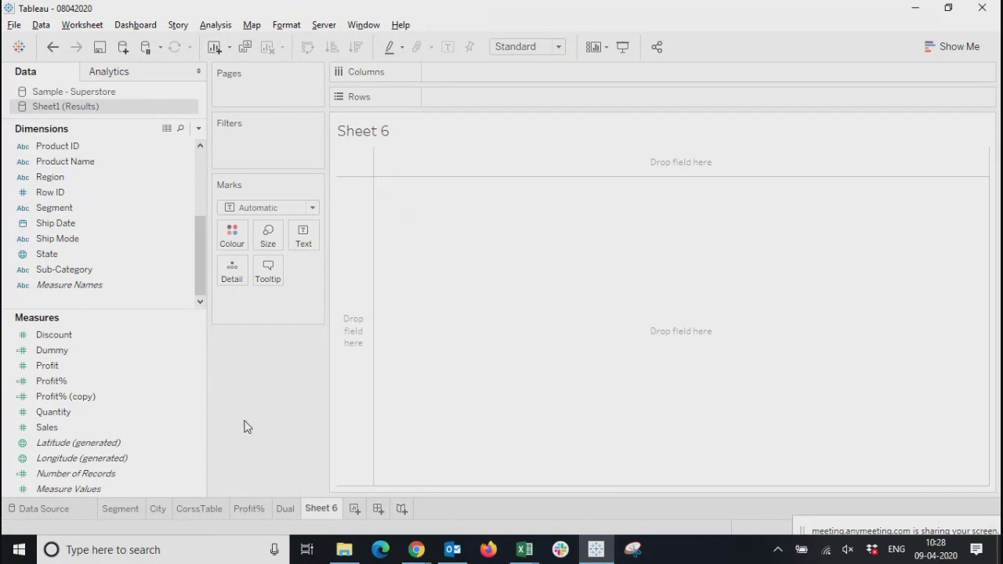
# Place Profit on the rows and set the mark type to Pie
pyautogui.click(57, 366)
pyautogui.moveTo(63, 369); pyautogui.dragTo(502, 101)
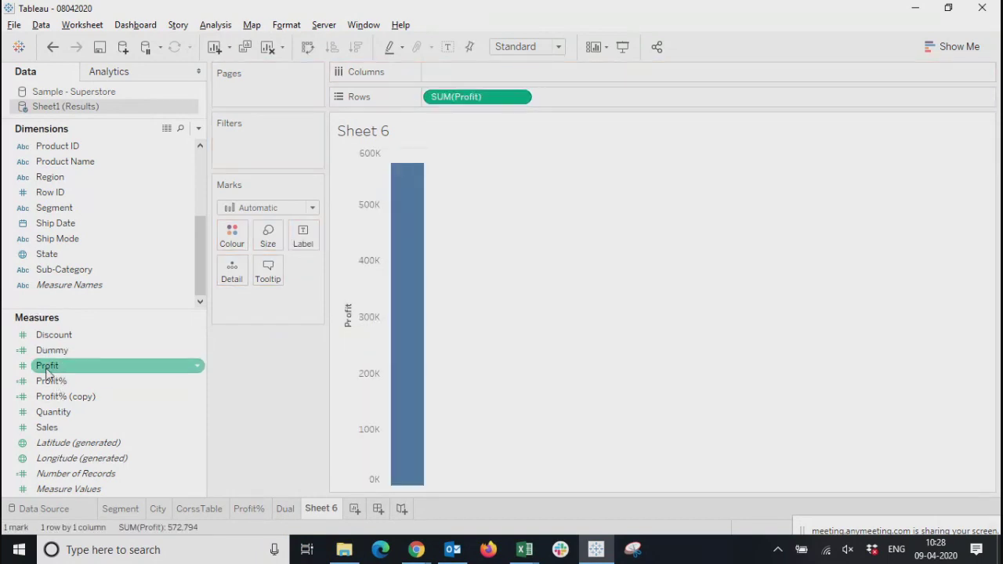
pyautogui.click(952, 46)
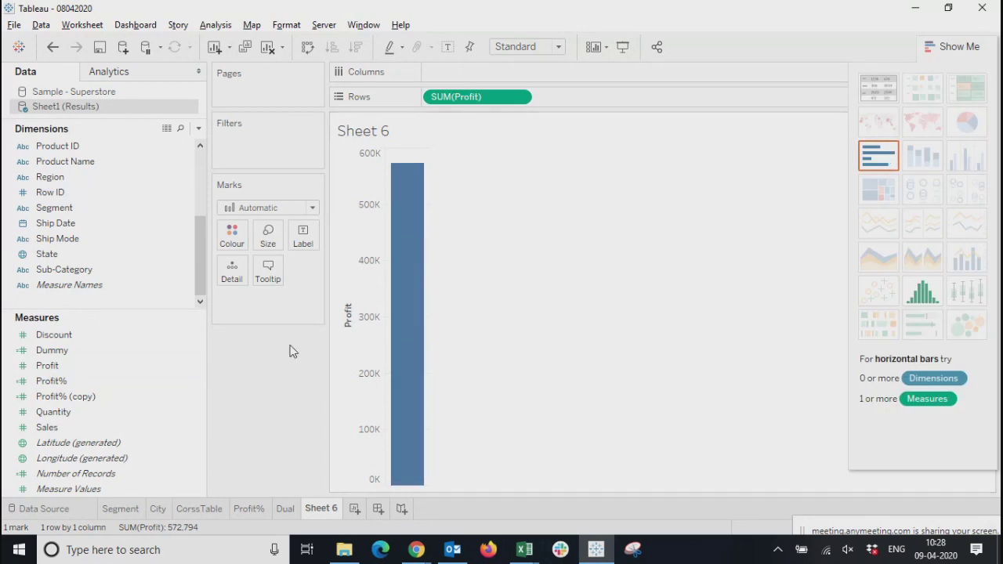
pyautogui.click(265, 207)
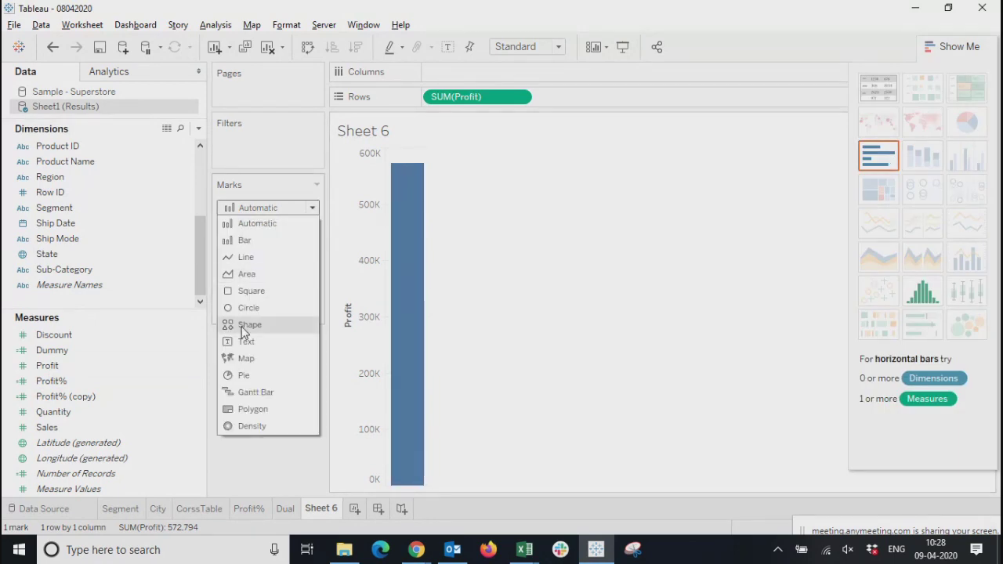
pyautogui.click(239, 377)
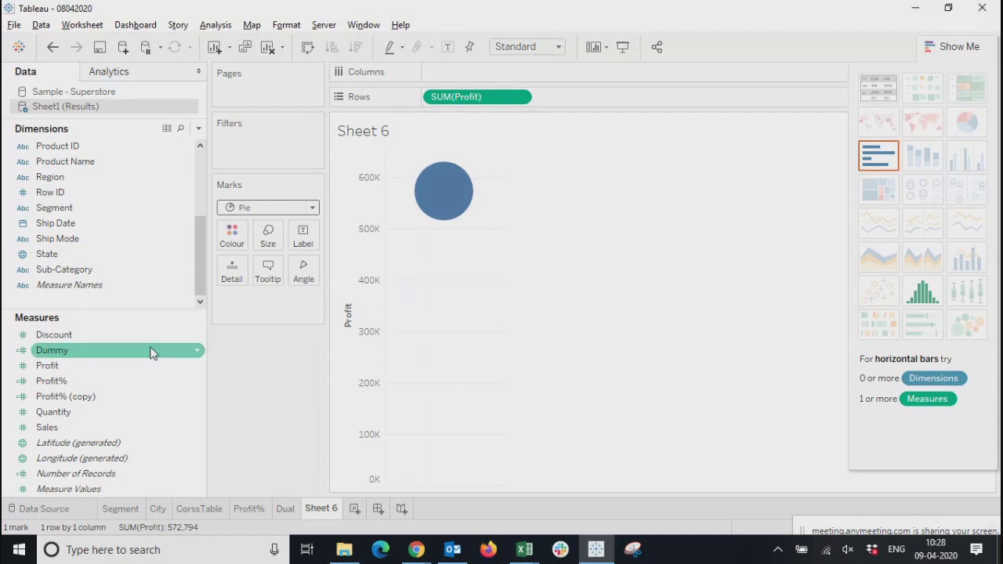
# Add a second Profit to the rows, try Region as the angle for all marks, and remove Region again
pyautogui.moveTo(33, 368); pyautogui.dragTo(618, 102)
pyautogui.click(950, 46)
pyautogui.click(44, 273)
pyautogui.click(45, 253)
pyautogui.click(49, 269)
pyautogui.click(56, 146)
pyautogui.click(57, 178)
pyautogui.moveTo(57, 185); pyautogui.dragTo(303, 290)
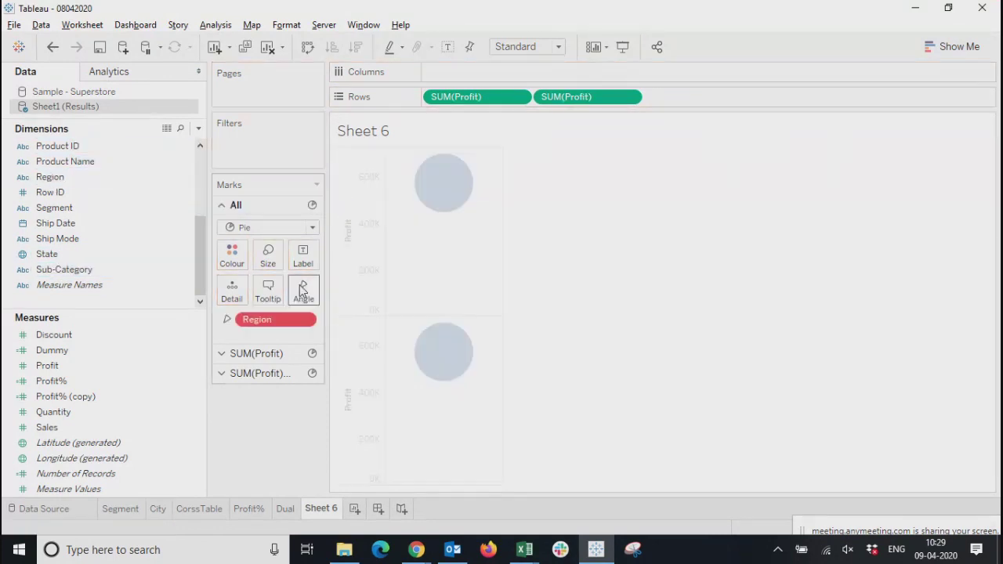
pyautogui.moveTo(269, 320); pyautogui.dragTo(245, 432)
# Try Segment as the angle of the first Profit pie's marks and remove it again
pyautogui.click(251, 353)
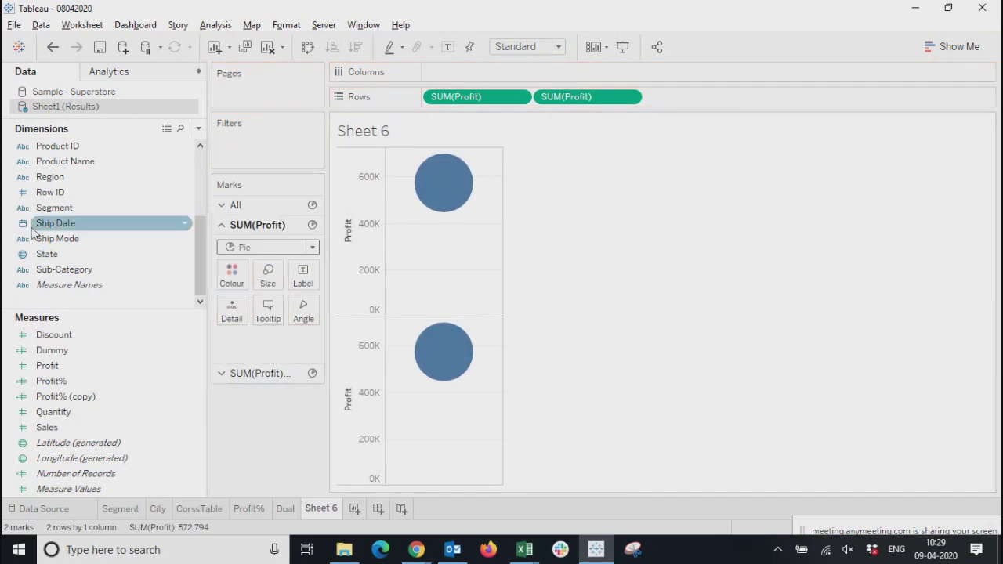
pyautogui.moveTo(57, 208); pyautogui.dragTo(302, 314)
pyautogui.click(304, 340)
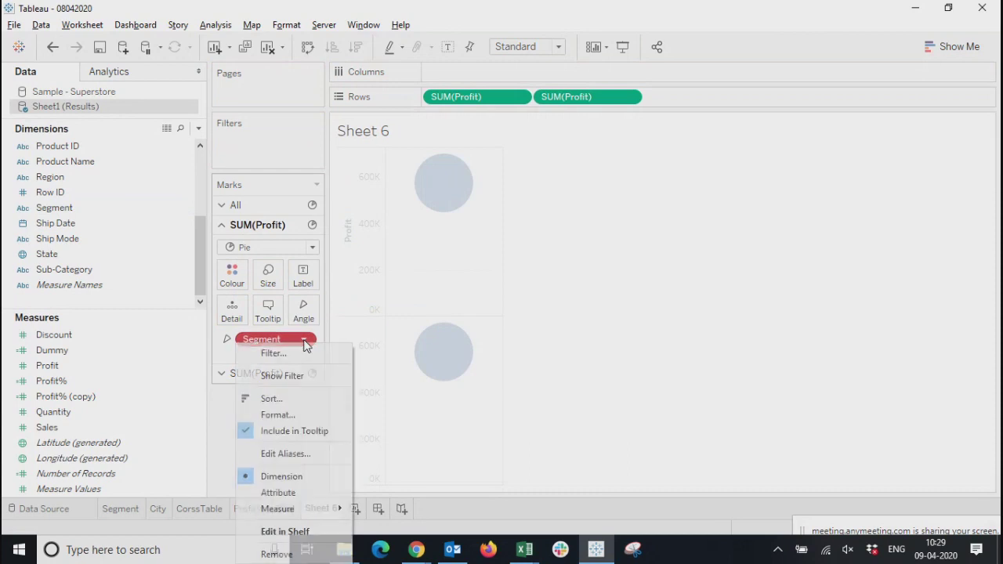
pyautogui.click(276, 555)
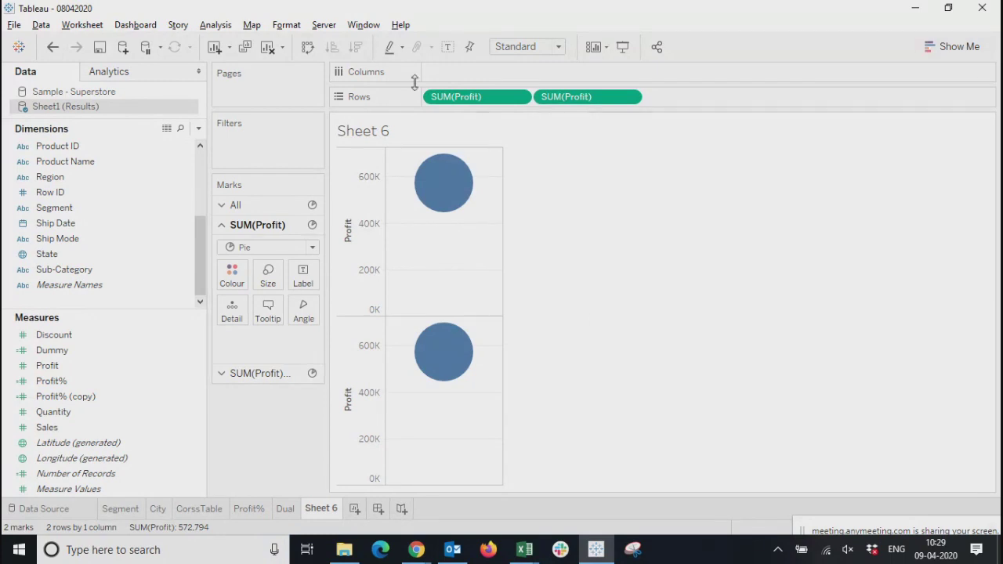
# Clear the worksheet and duplicate it as a new sheet
pyautogui.click(282, 47)
pyautogui.click(280, 91)
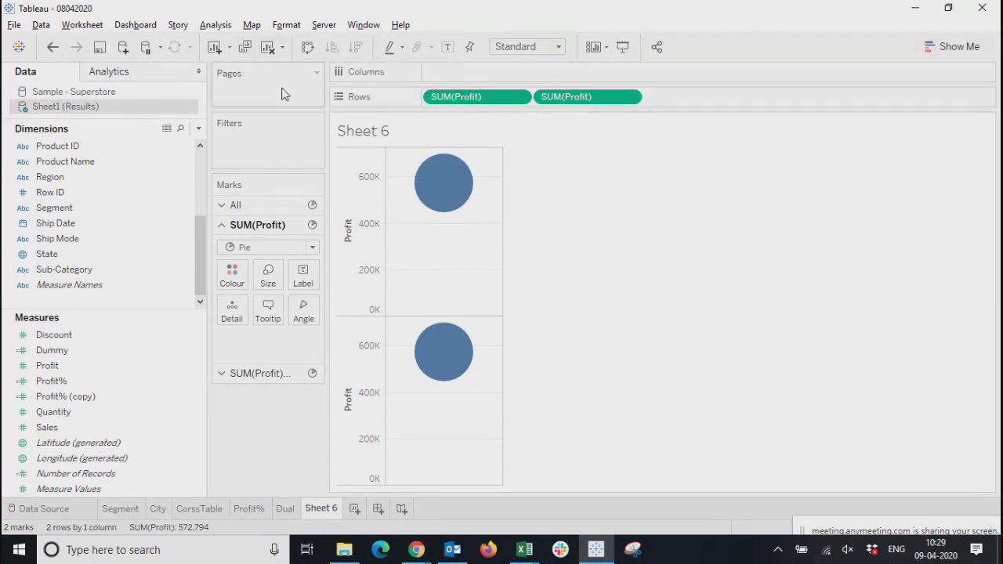
pyautogui.click(267, 47)
pyautogui.click(246, 47)
# Try Profit on the rows, remove it, and build a suggested pie chart from Region and Profit instead
pyautogui.moveTo(45, 364); pyautogui.dragTo(510, 99)
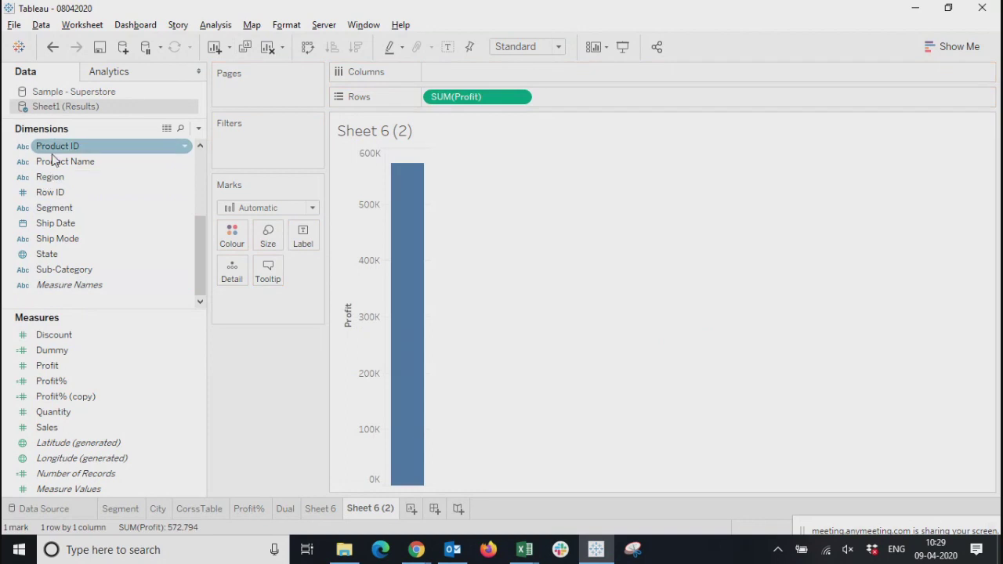
pyautogui.moveTo(470, 100); pyautogui.dragTo(275, 308)
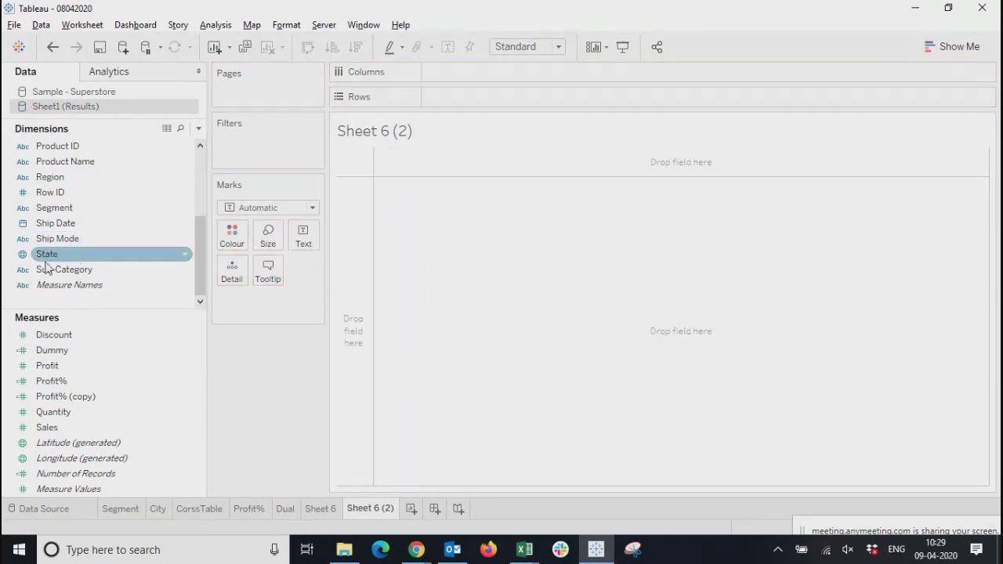
pyautogui.click(44, 180)
pyautogui.keyDown('ctrl'); pyautogui.click(55, 365); pyautogui.keyUp('ctrl')
pyautogui.click(953, 47)
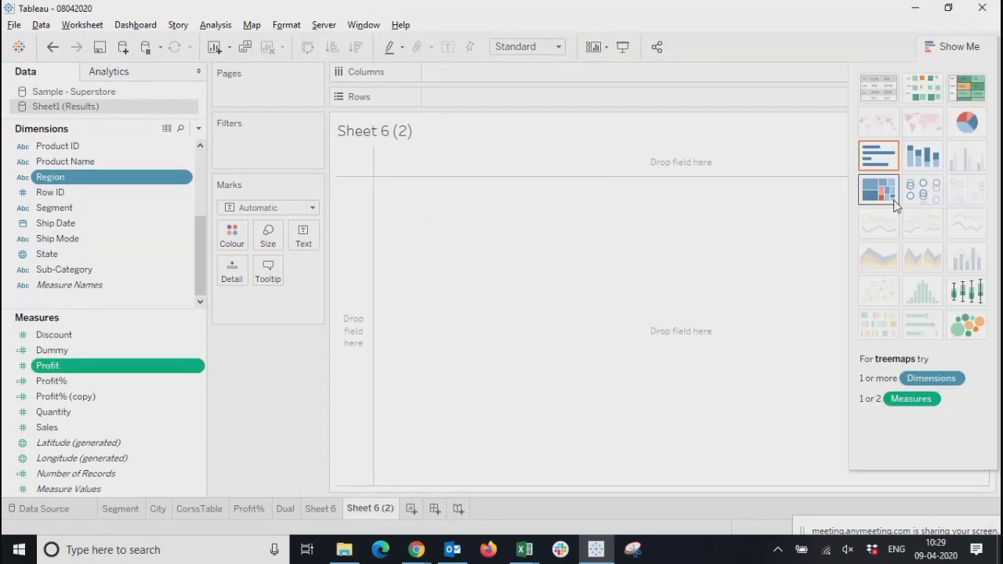
pyautogui.click(967, 121)
# Add the Dummy measure to the rows twice, clear the sheet, and hide the suggested chart types
pyautogui.click(115, 353)
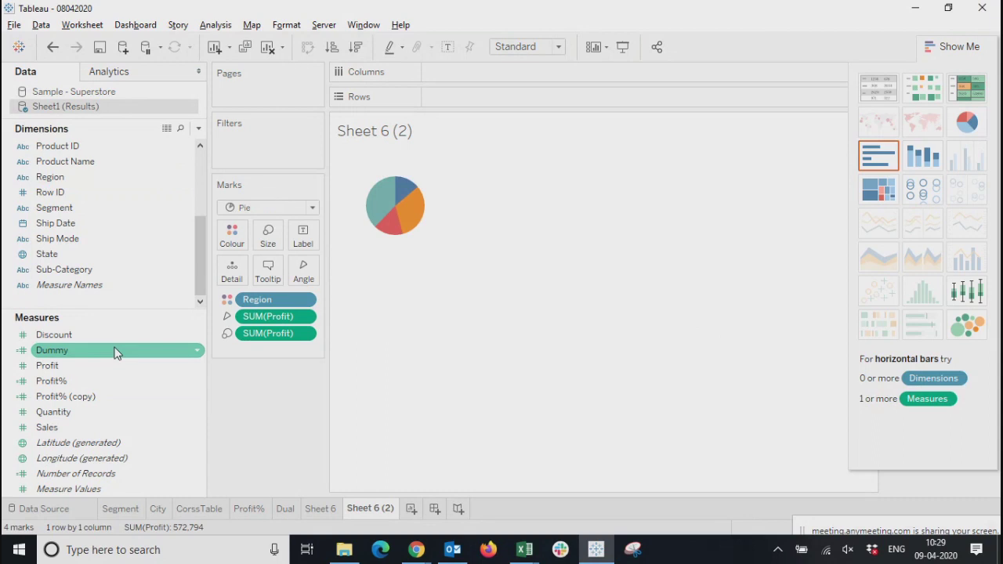
pyautogui.moveTo(45, 359); pyautogui.dragTo(457, 97)
pyautogui.moveTo(75, 354); pyautogui.dragTo(654, 106)
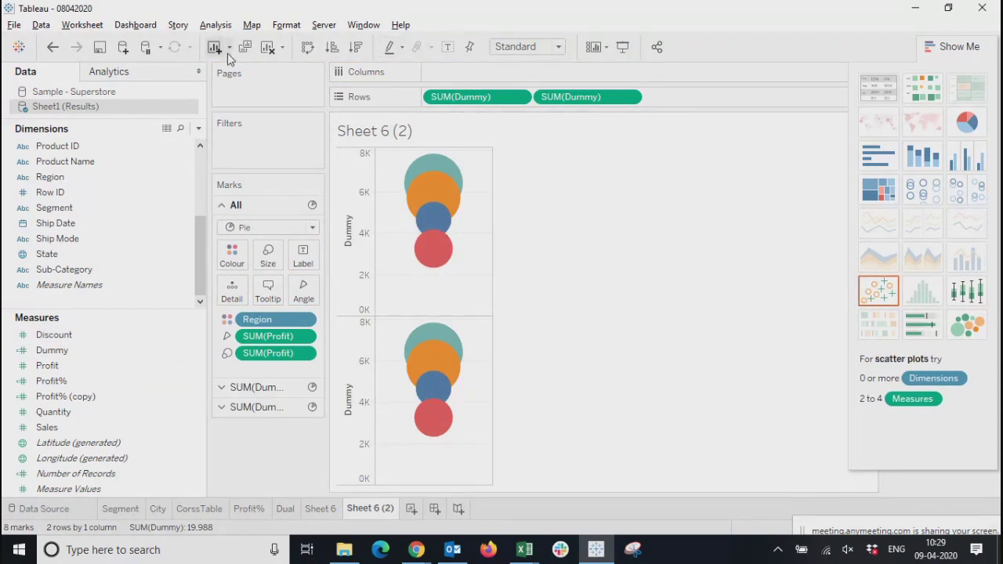
pyautogui.click(267, 46)
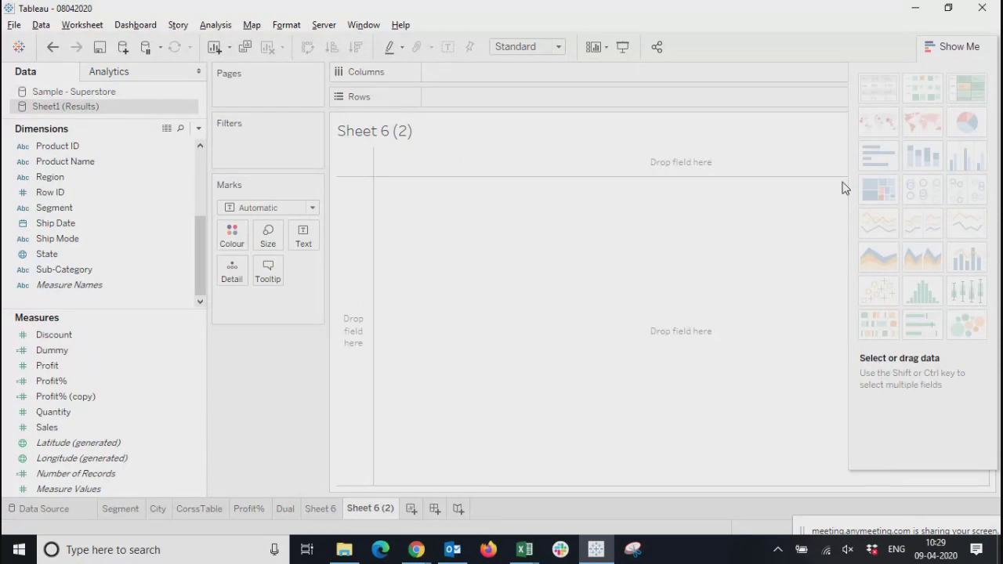
pyautogui.click(960, 49)
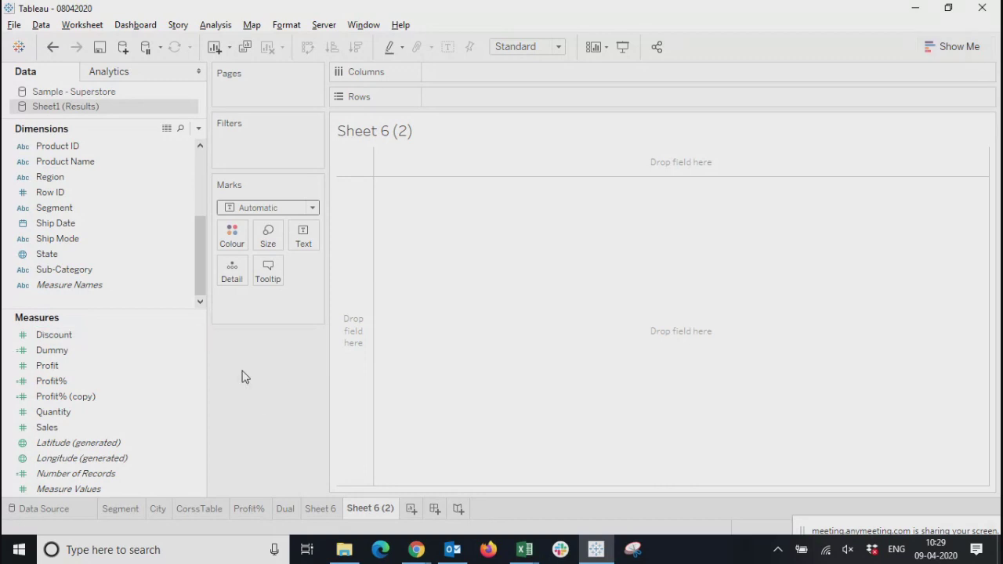
# List Sales by Region and convert the table into a pie chart using the suggested chart types
pyautogui.click(63, 181)
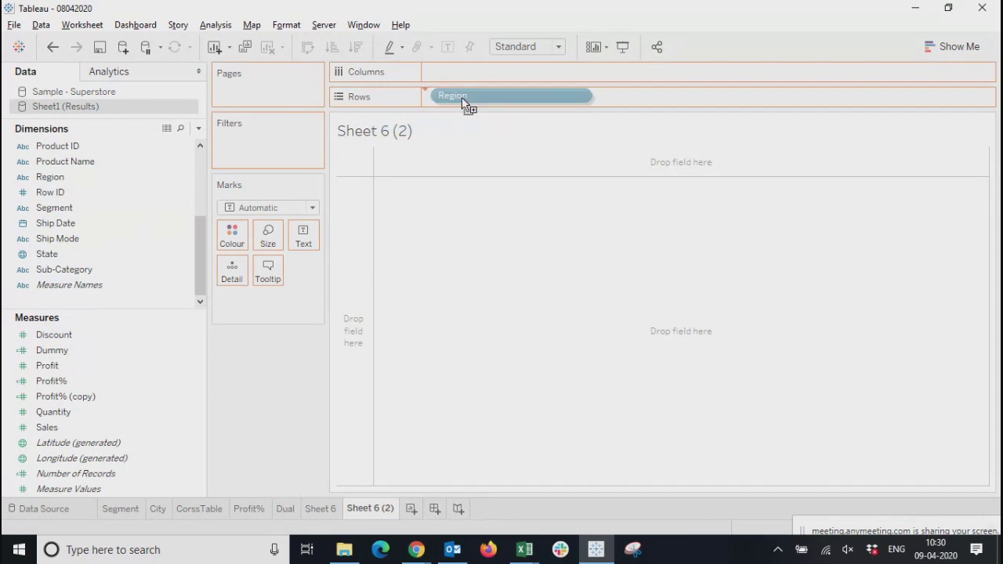
pyautogui.moveTo(463, 102); pyautogui.dragTo(462, 99)
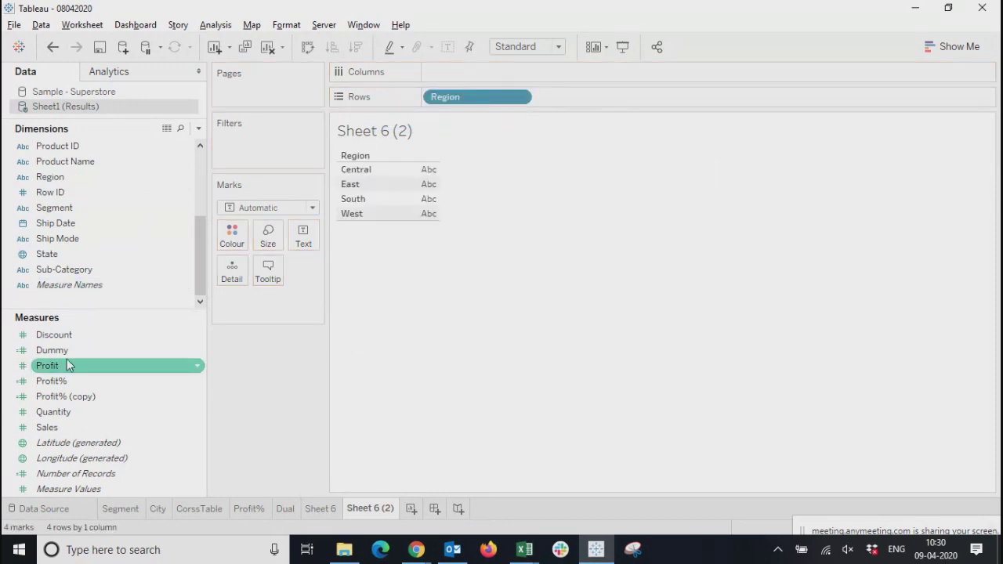
pyautogui.moveTo(47, 427); pyautogui.dragTo(415, 192)
pyautogui.click(954, 47)
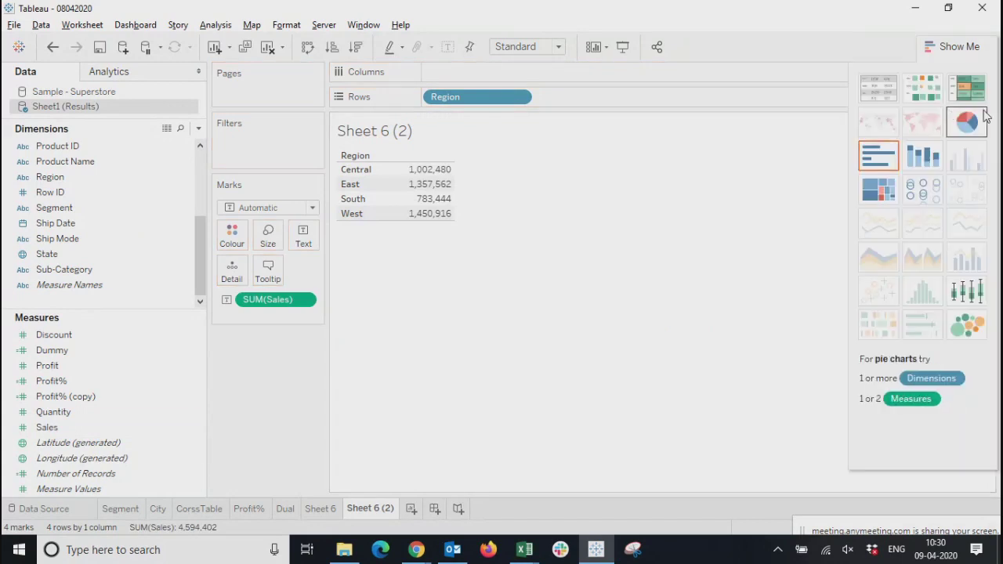
pyautogui.click(967, 123)
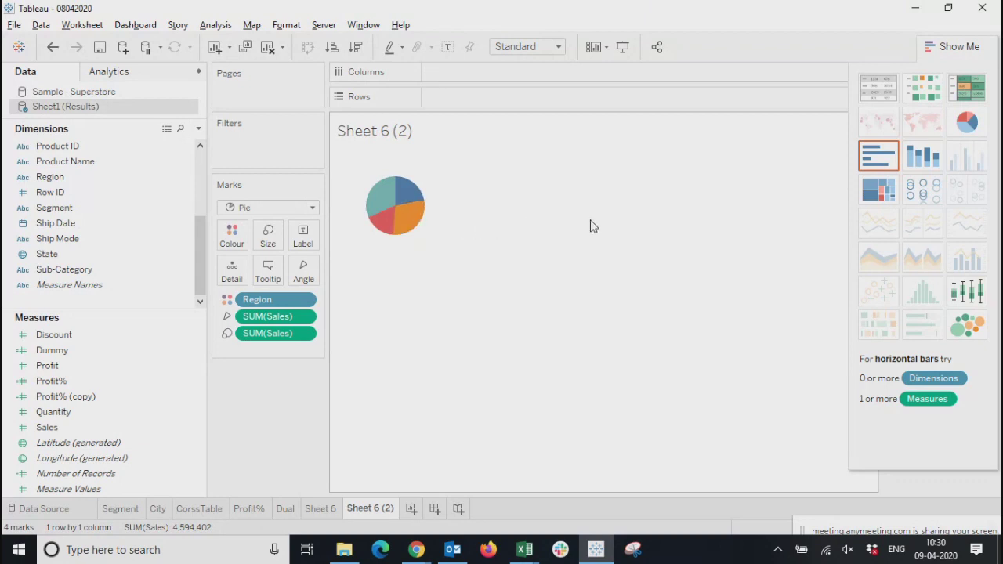
# Enlarge the Sales pie by increasing its mark size and stretching its cell, and hide the suggested chart types
pyautogui.click(268, 237)
pyautogui.moveTo(297, 273)
pyautogui.mouseDown()
pyautogui.moveTo(396, 274)
pyautogui.moveTo(305, 273)
pyautogui.mouseUp()
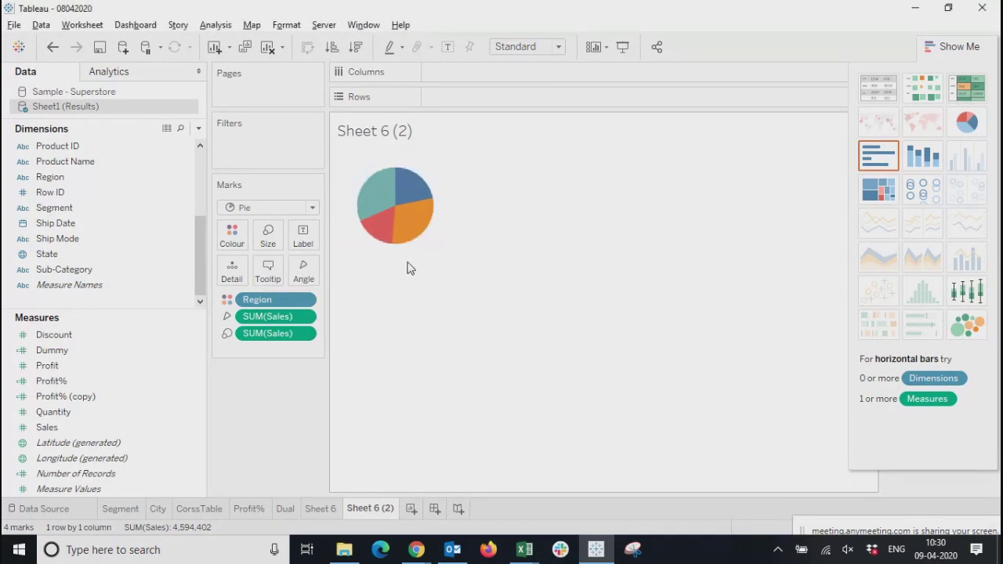
pyautogui.moveTo(408, 265); pyautogui.dragTo(426, 354)
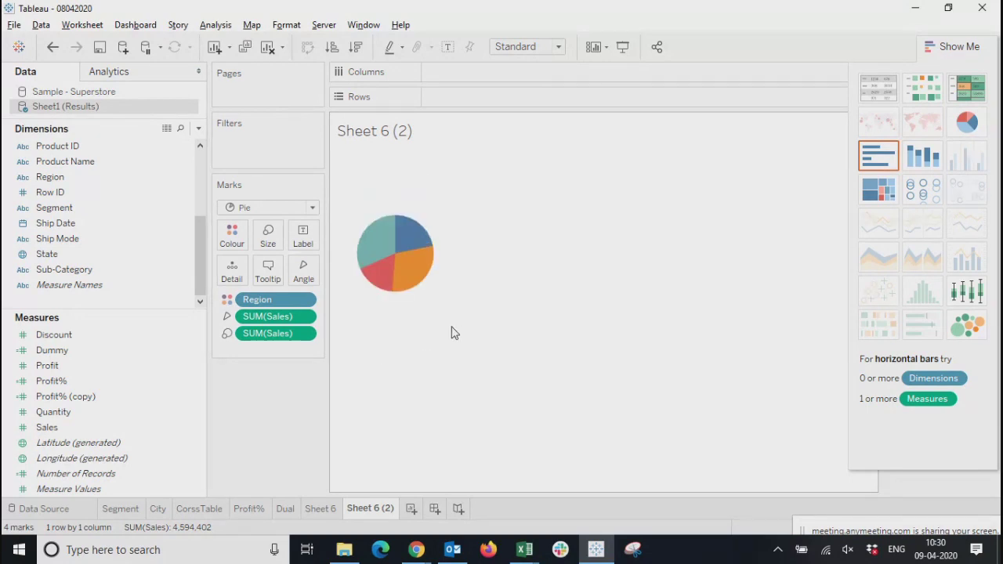
pyautogui.moveTo(452, 333); pyautogui.dragTo(588, 318)
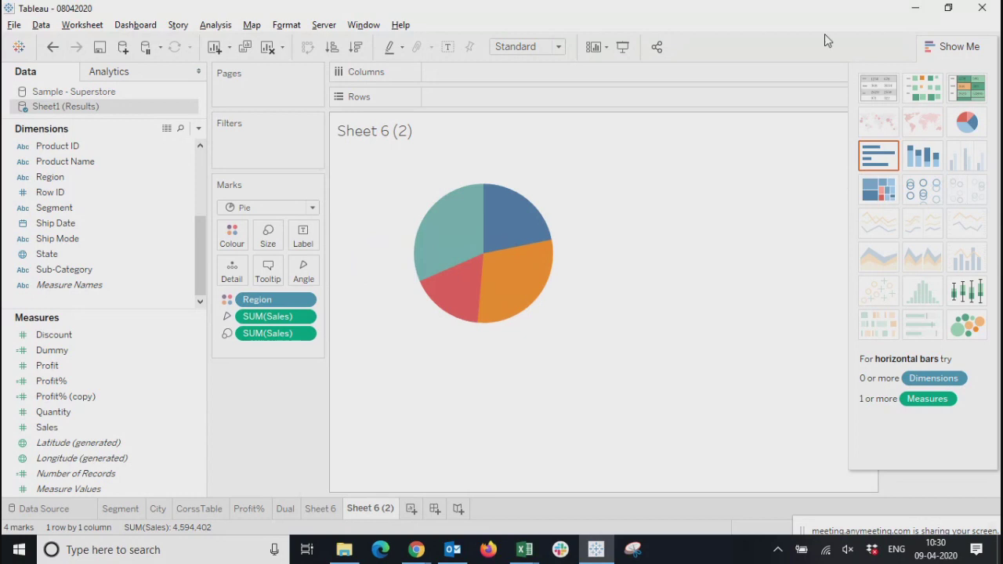
pyautogui.click(943, 50)
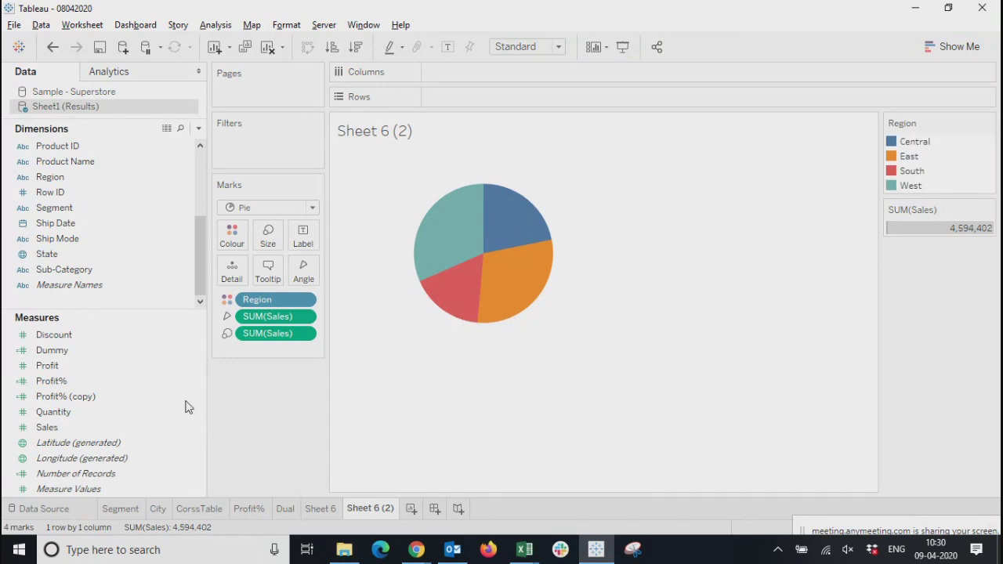
# Place the Dummy measure on the rows of the Sales pie chart
pyautogui.click(91, 352)
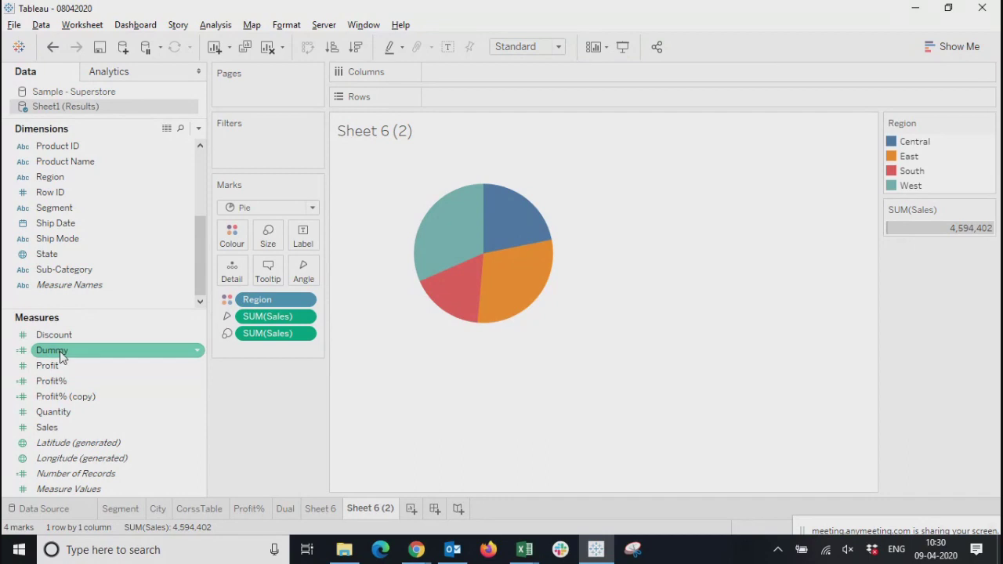
pyautogui.moveTo(56, 354); pyautogui.dragTo(462, 97)
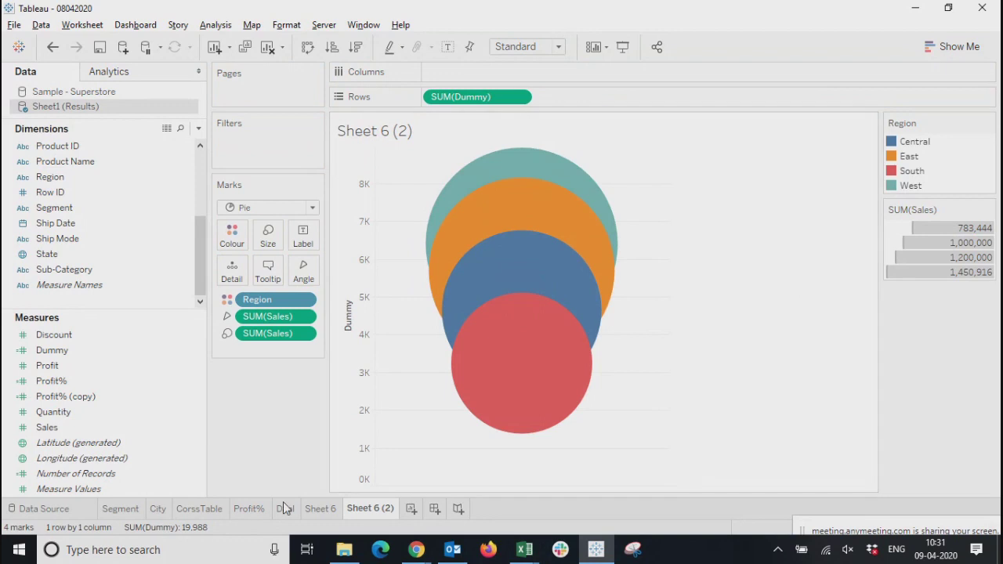
pyautogui.moveTo(524, 400)
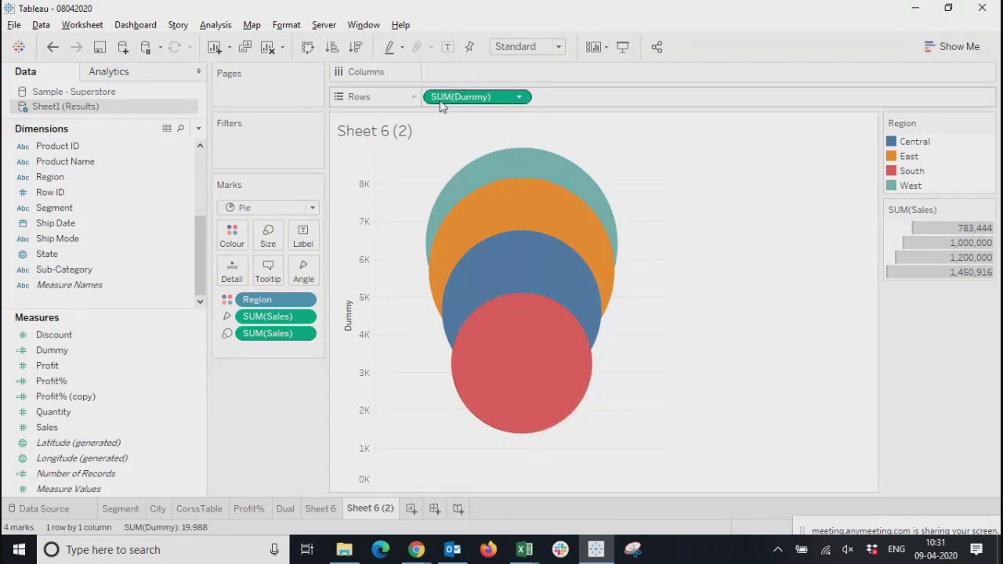
# Change the aggregation of the Dummy measure on the rows to Count (Distinct)
pyautogui.click(519, 98)
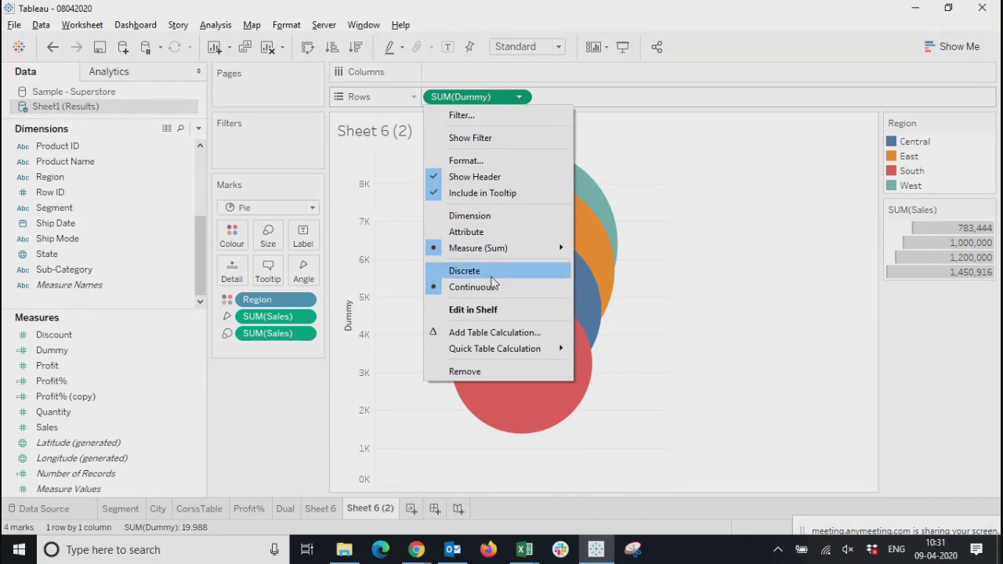
pyautogui.moveTo(522, 247)
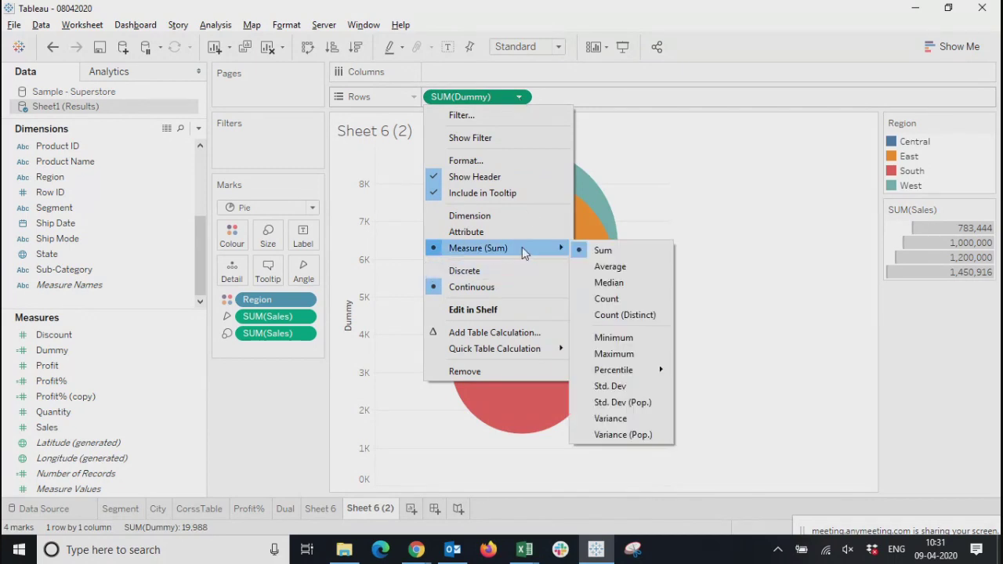
pyautogui.click(607, 300)
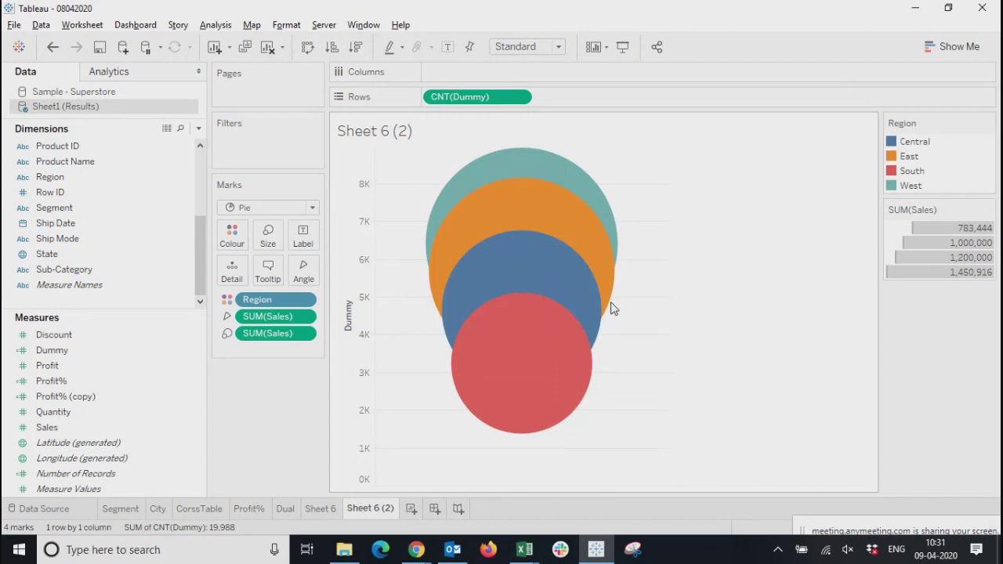
pyautogui.click(521, 97)
pyautogui.moveTo(564, 250)
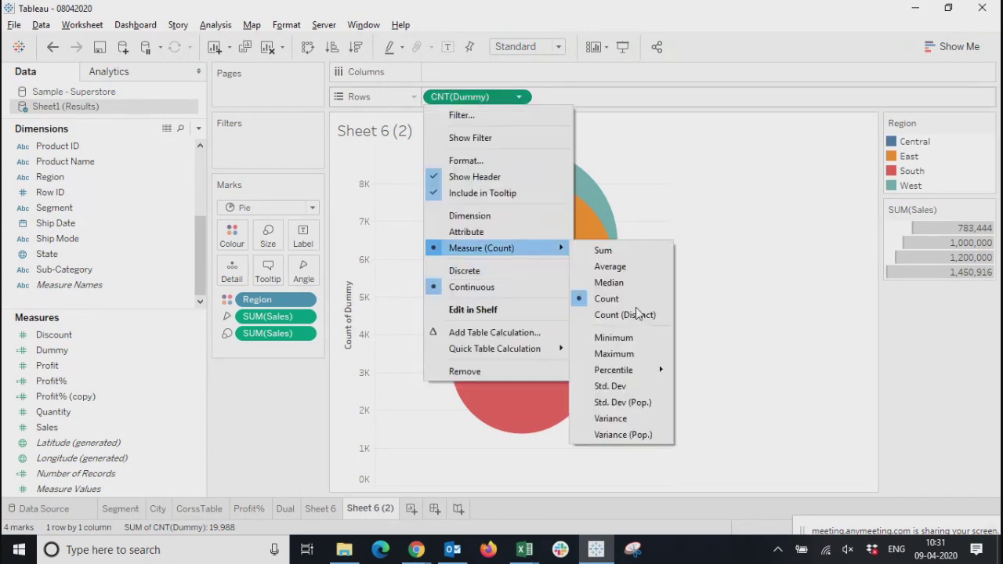
pyautogui.click(633, 314)
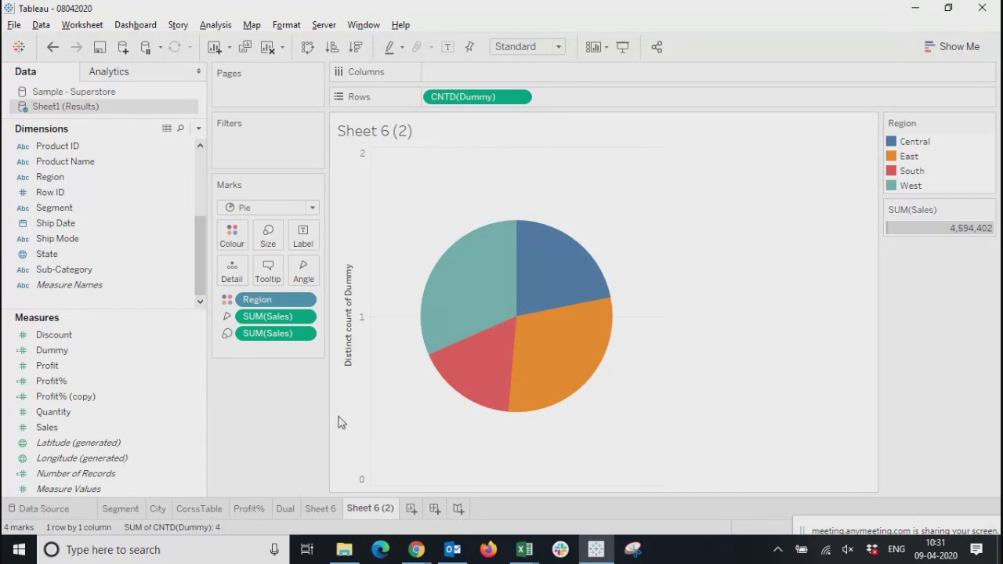
pyautogui.click(352, 390)
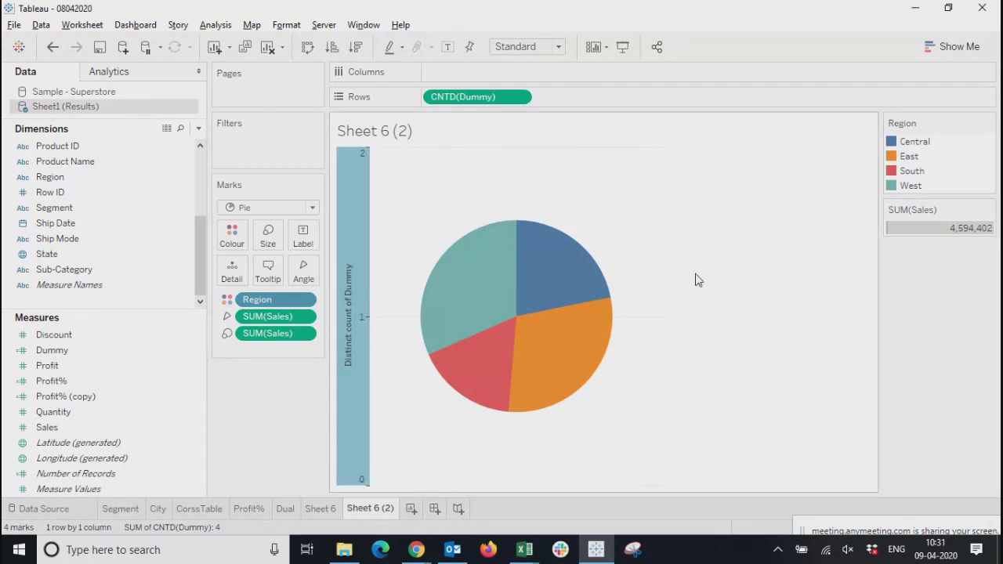
pyautogui.click(891, 371)
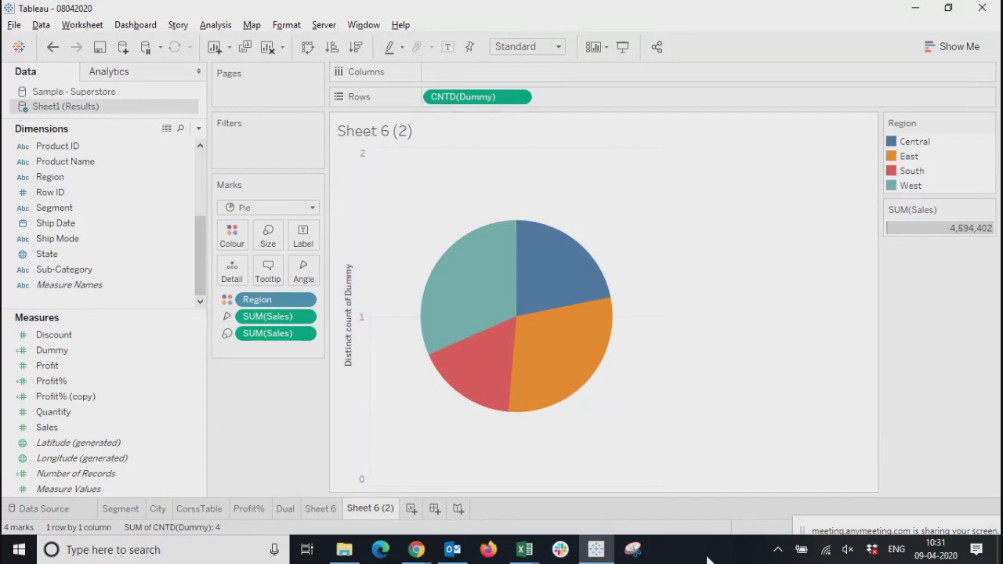
# Add Dummy to the rows a second time and aggregate it as Count (Distinct)
pyautogui.click(359, 314)
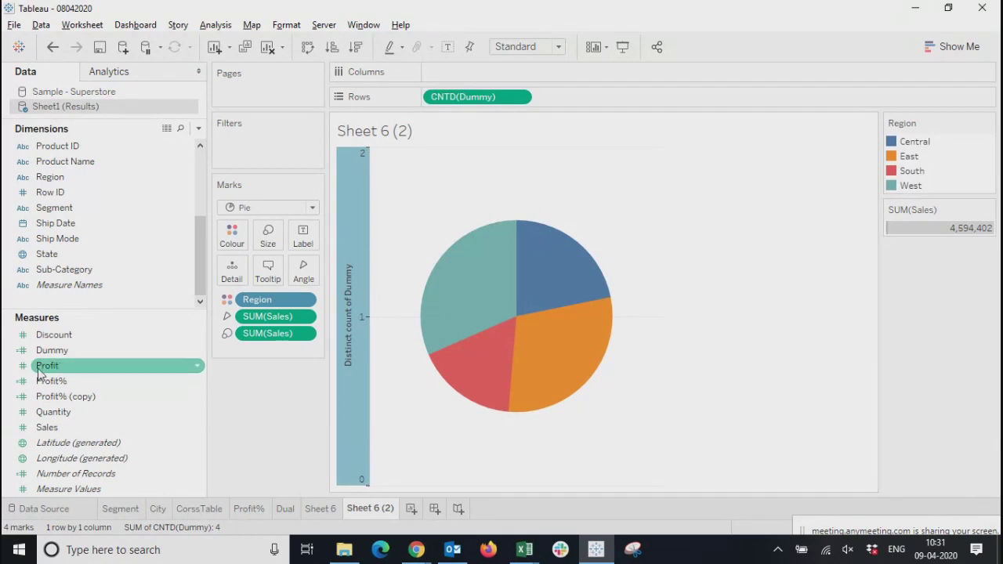
pyautogui.moveTo(49, 352); pyautogui.dragTo(598, 108)
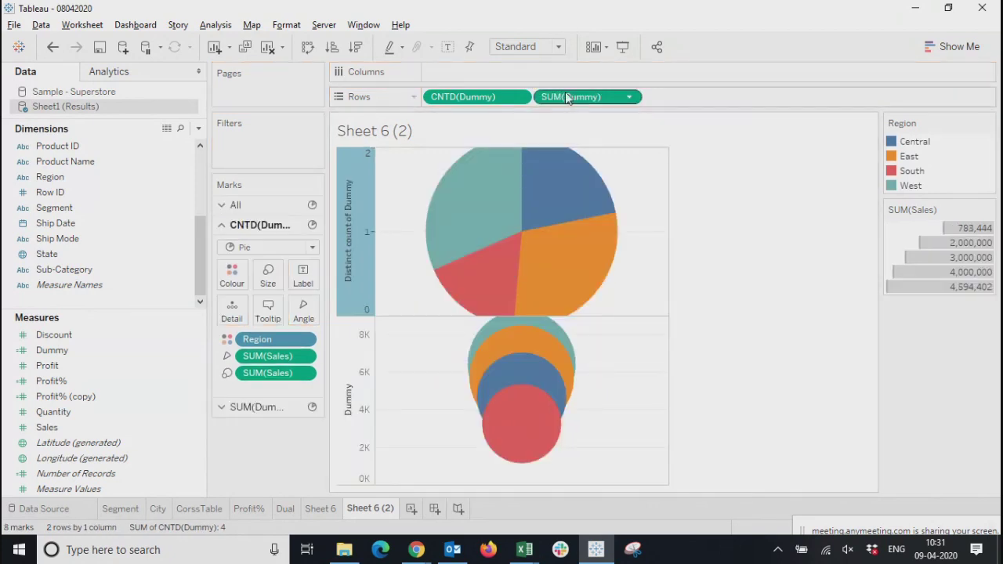
pyautogui.click(630, 97)
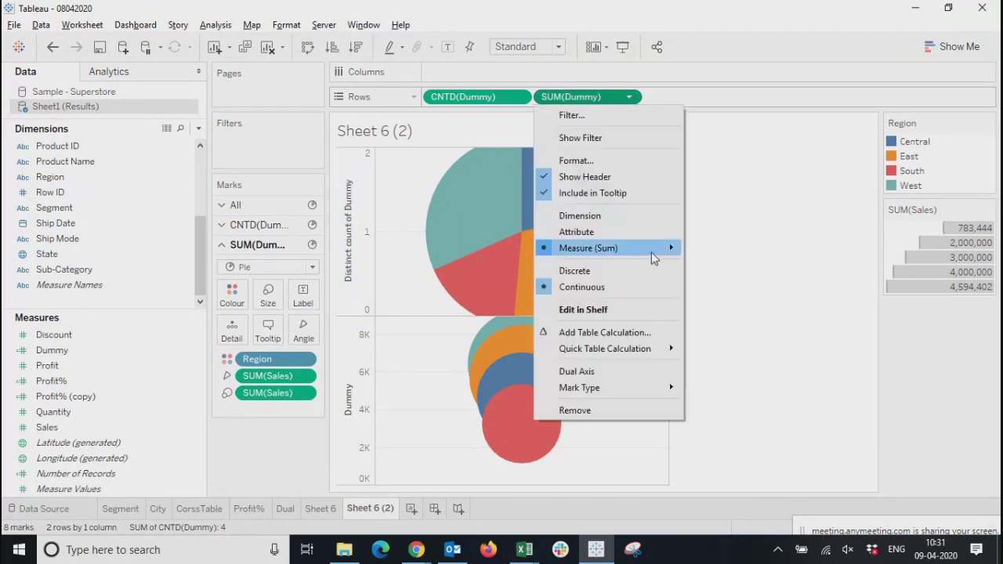
pyautogui.moveTo(633, 248)
pyautogui.click(714, 317)
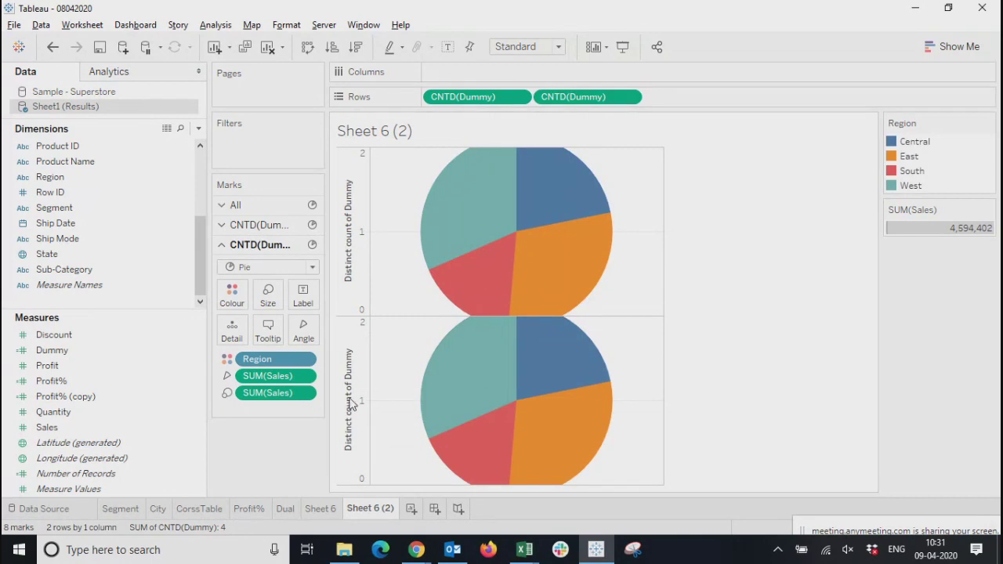
# Combine the two Dummy pie charts into one view as a dual axis
pyautogui.click(352, 396)
pyautogui.click(353, 267)
pyautogui.click(347, 351)
pyautogui.click(351, 261)
pyautogui.click(341, 391)
pyautogui.rightClick(342, 391)
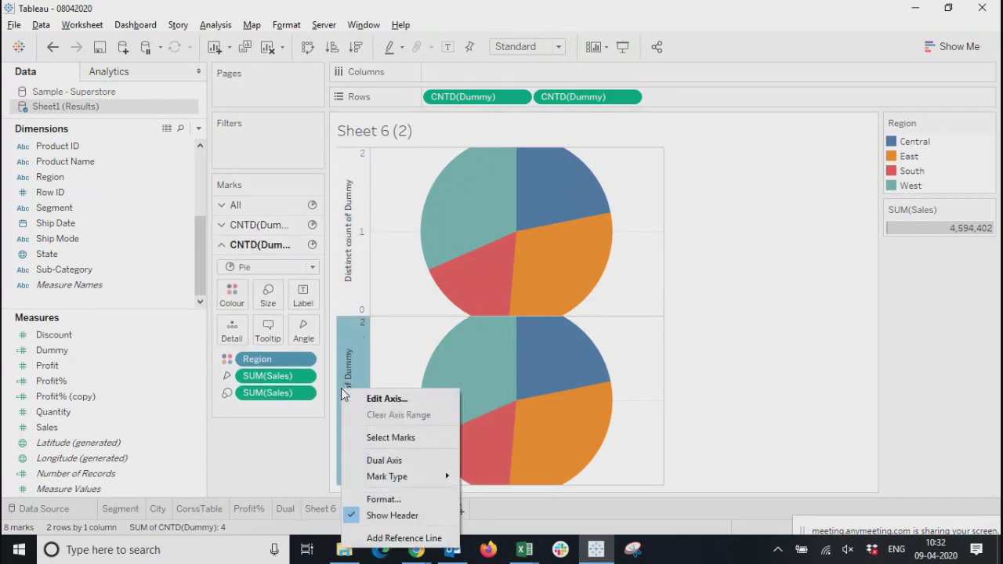
pyautogui.click(382, 462)
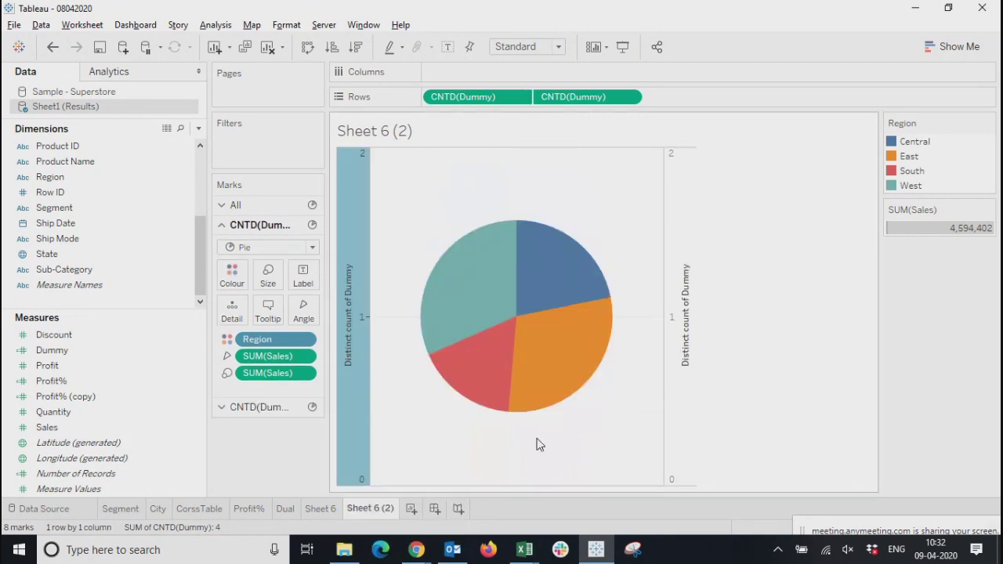
# Examine which marks settings belong to each of the two Dummy axes
pyautogui.click(684, 300)
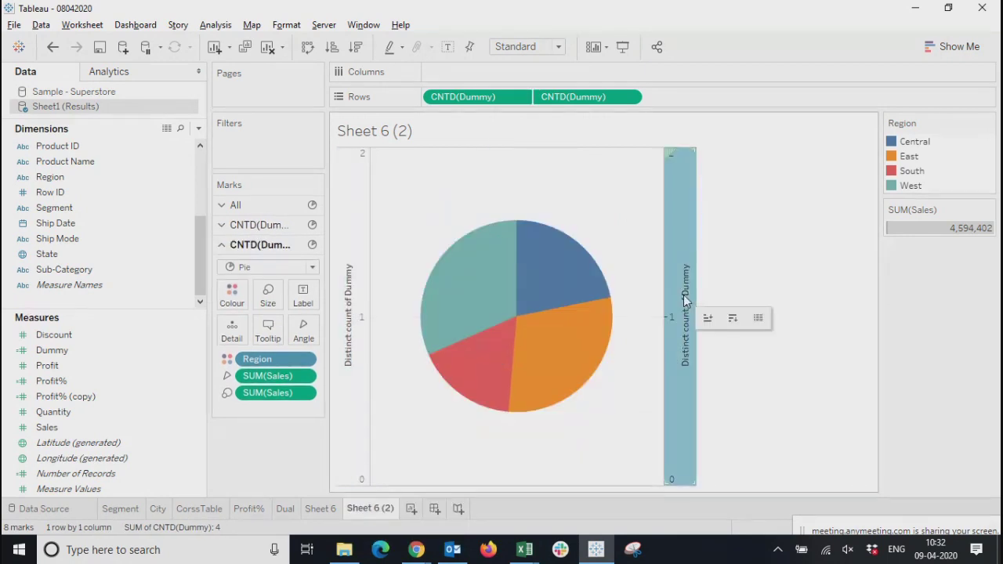
pyautogui.click(802, 239)
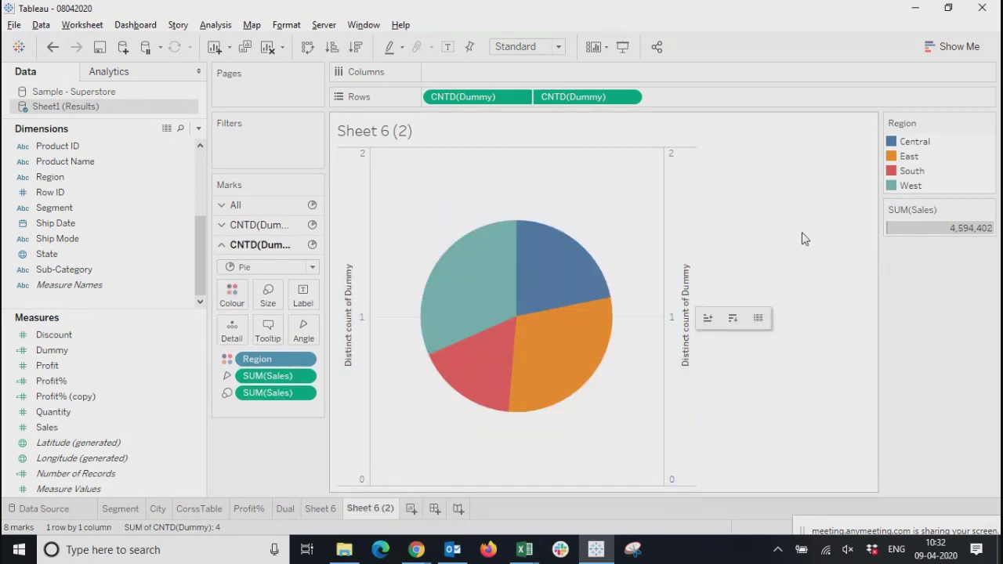
pyautogui.click(690, 322)
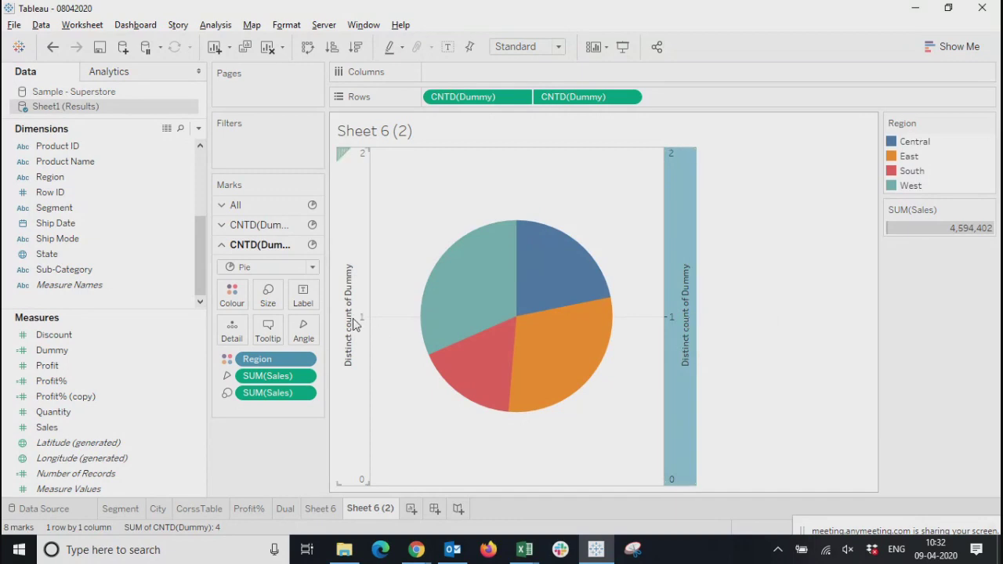
pyautogui.click(352, 318)
pyautogui.click(679, 321)
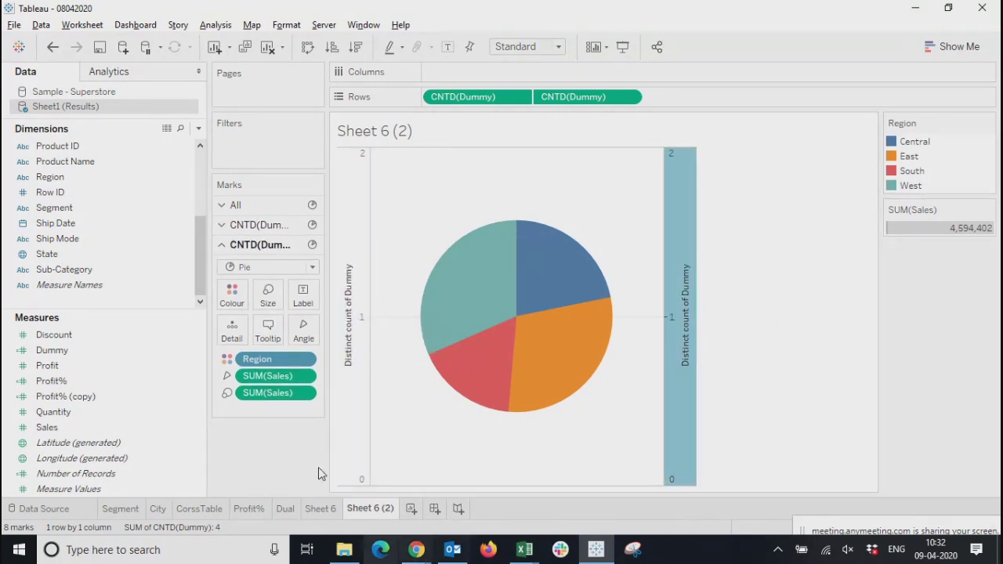
pyautogui.click(348, 324)
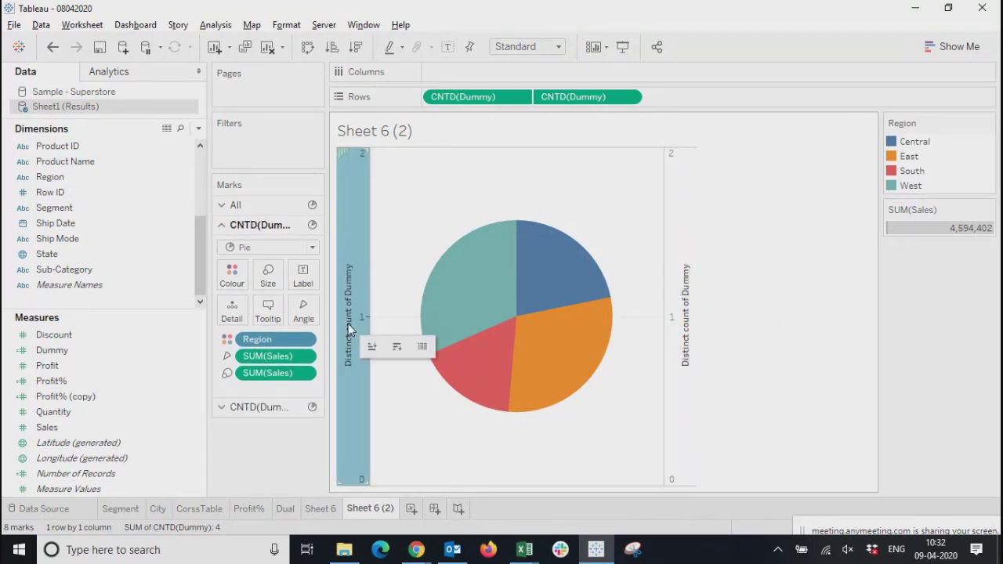
pyautogui.click(687, 306)
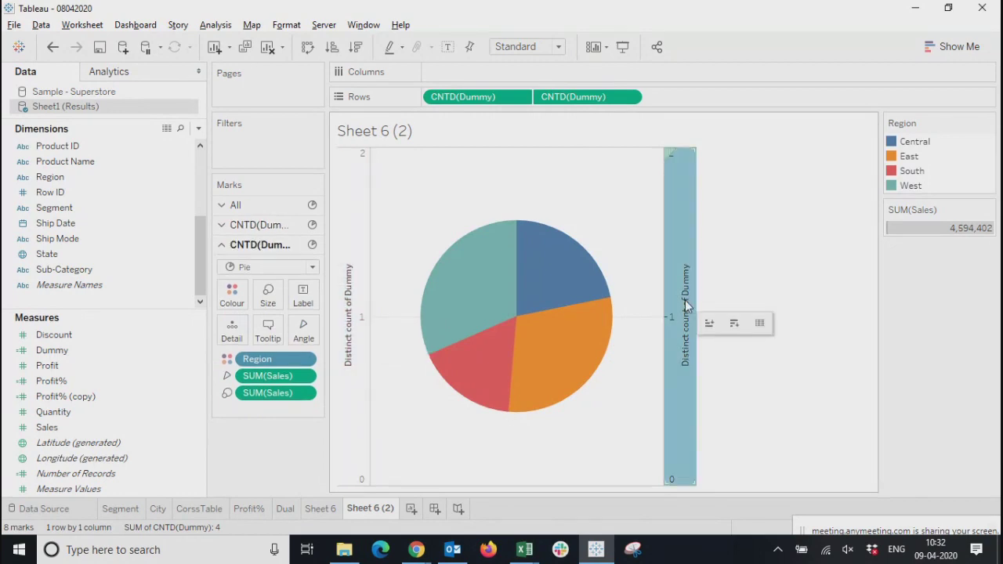
pyautogui.click(353, 257)
pyautogui.click(687, 267)
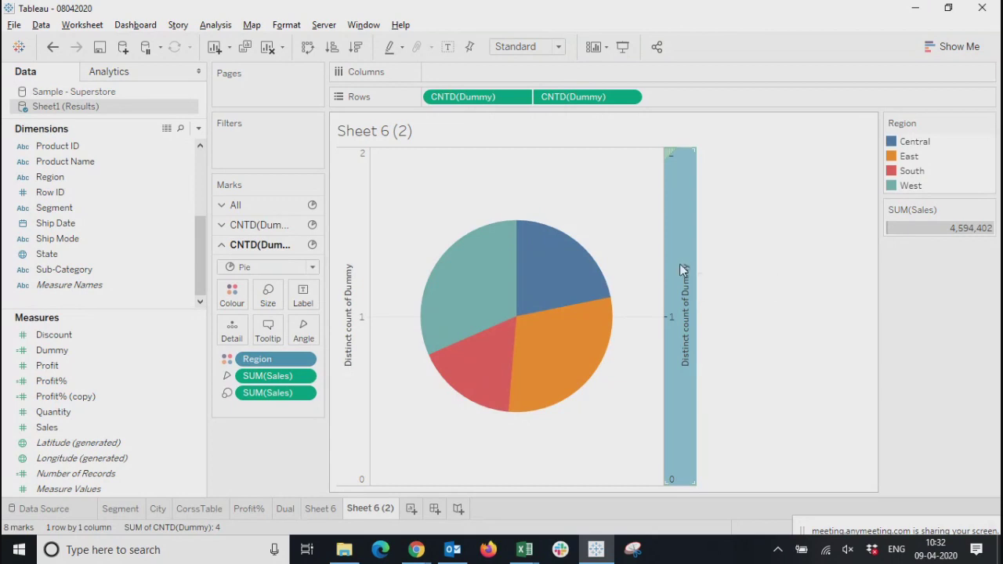
pyautogui.click(679, 263)
pyautogui.click(680, 314)
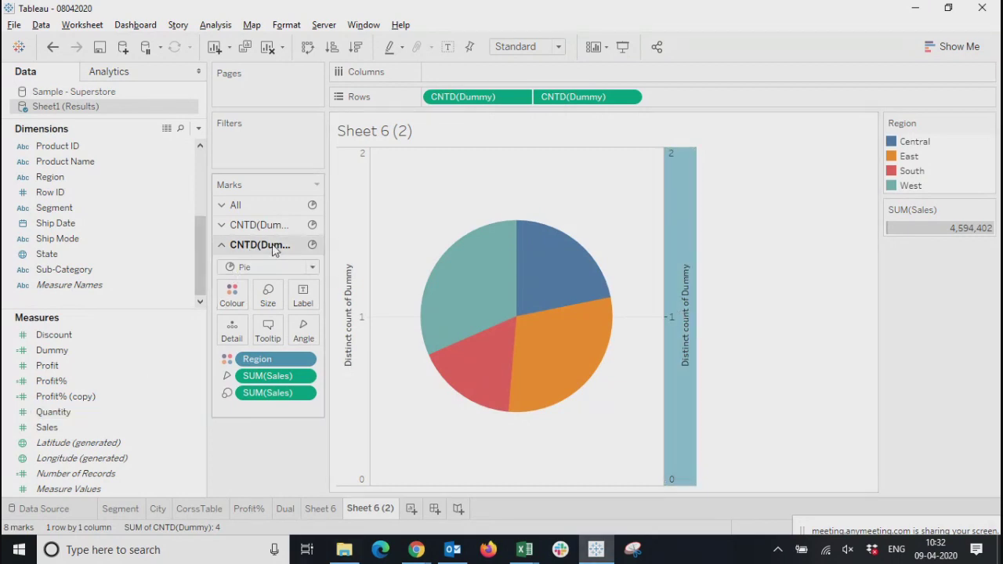
pyautogui.click(354, 247)
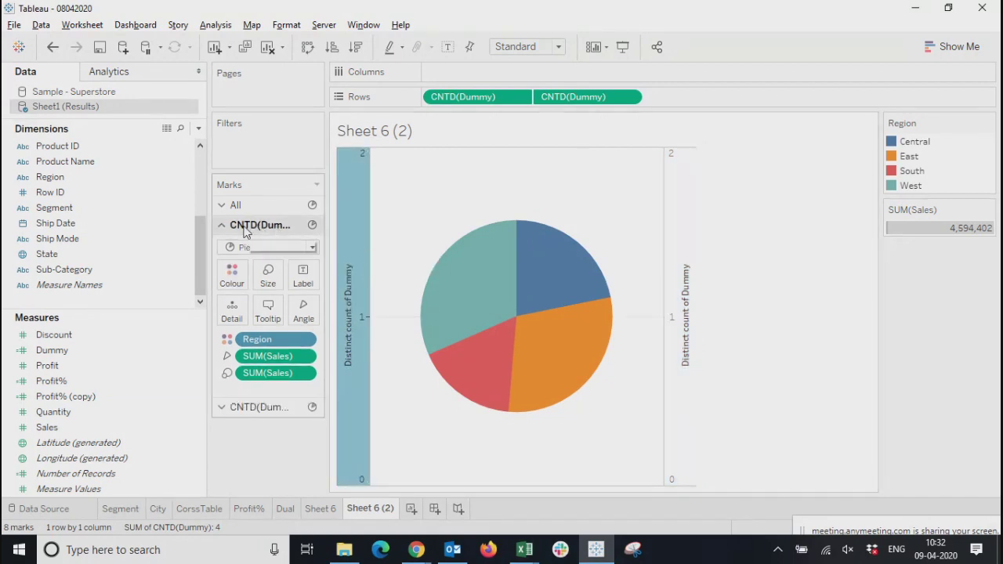
# Remove both Sales measures and Region from the marks of the second Dummy axis
pyautogui.click(680, 281)
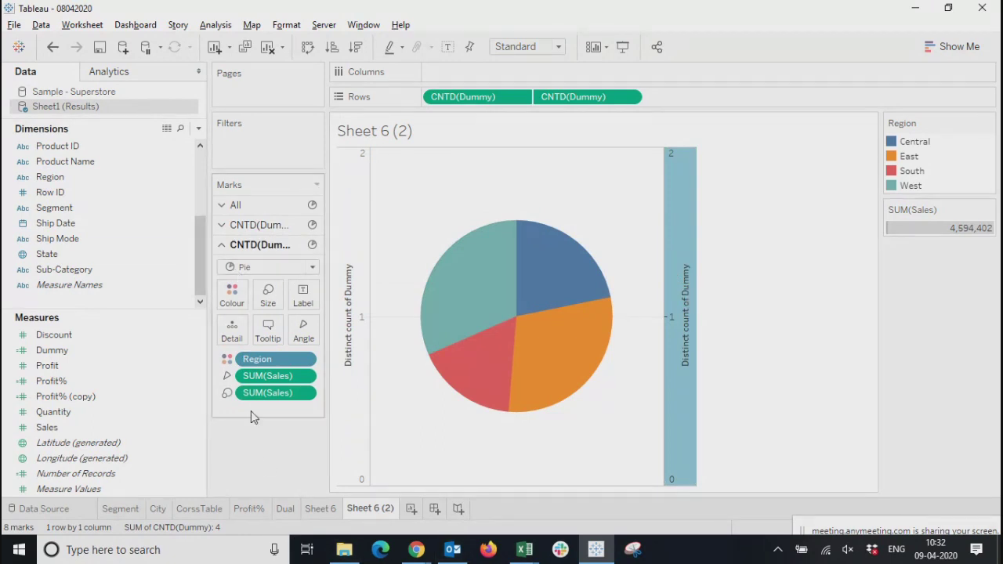
pyautogui.rightClick(308, 396)
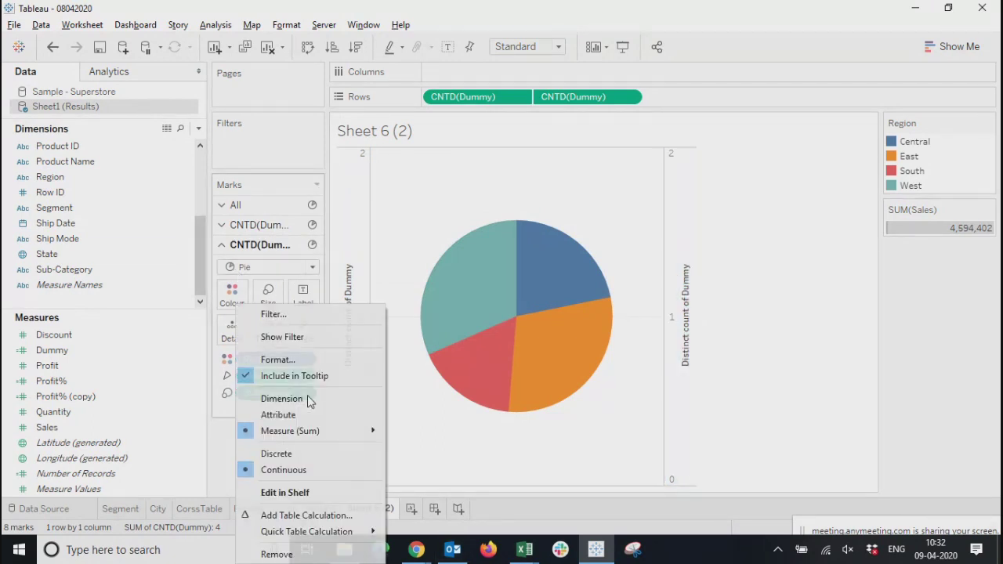
pyautogui.click(276, 553)
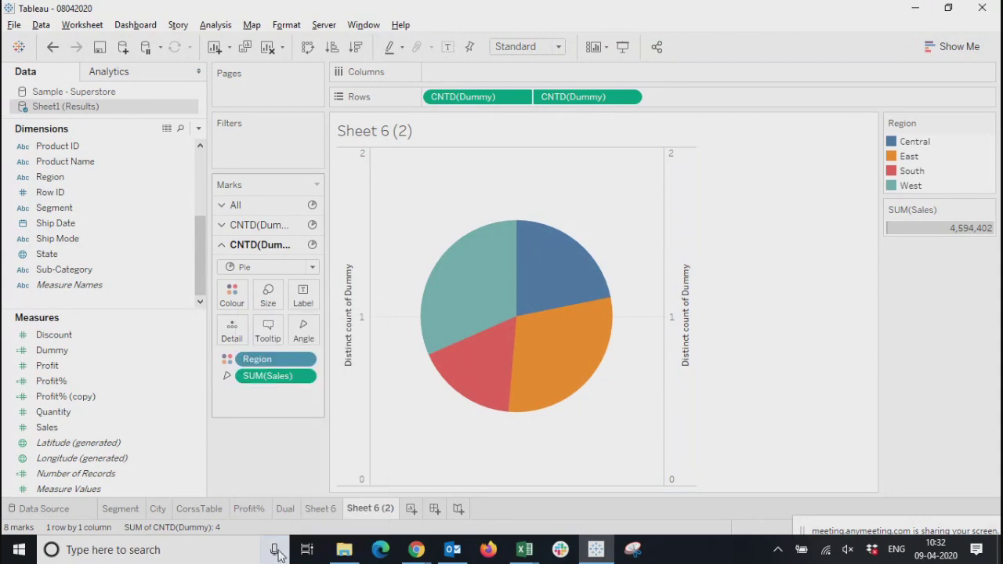
pyautogui.rightClick(309, 376)
pyautogui.click(284, 553)
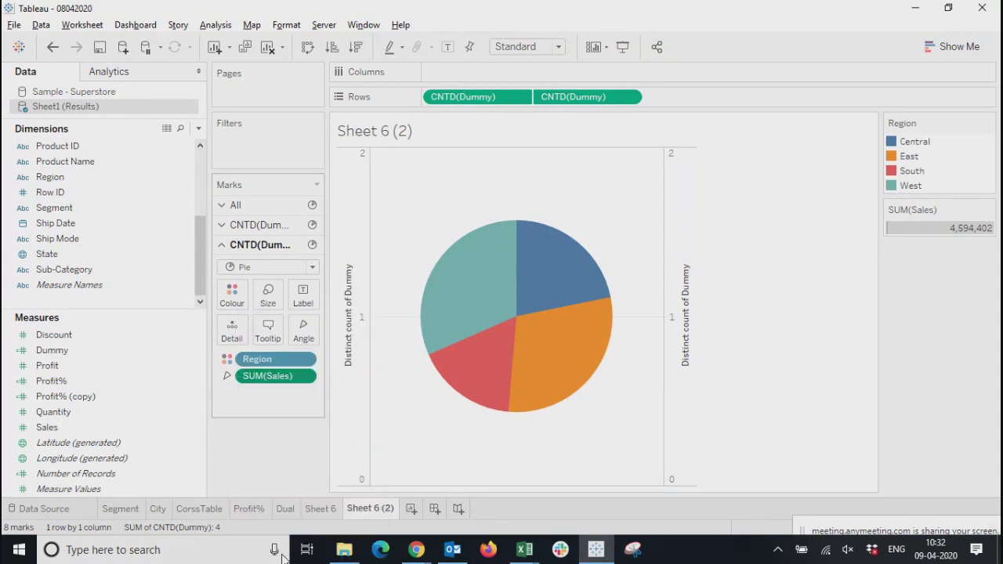
pyautogui.rightClick(305, 362)
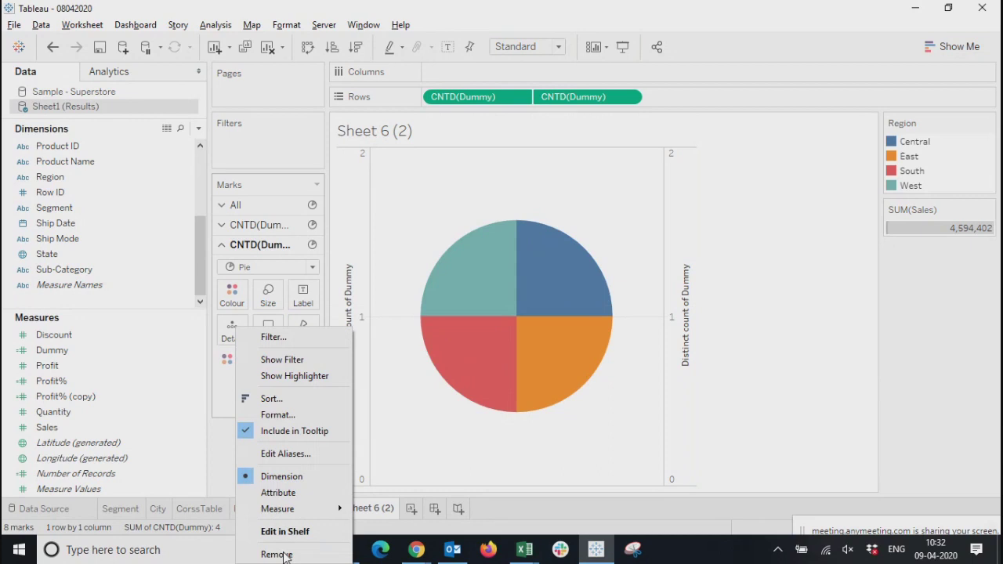
pyautogui.click(278, 553)
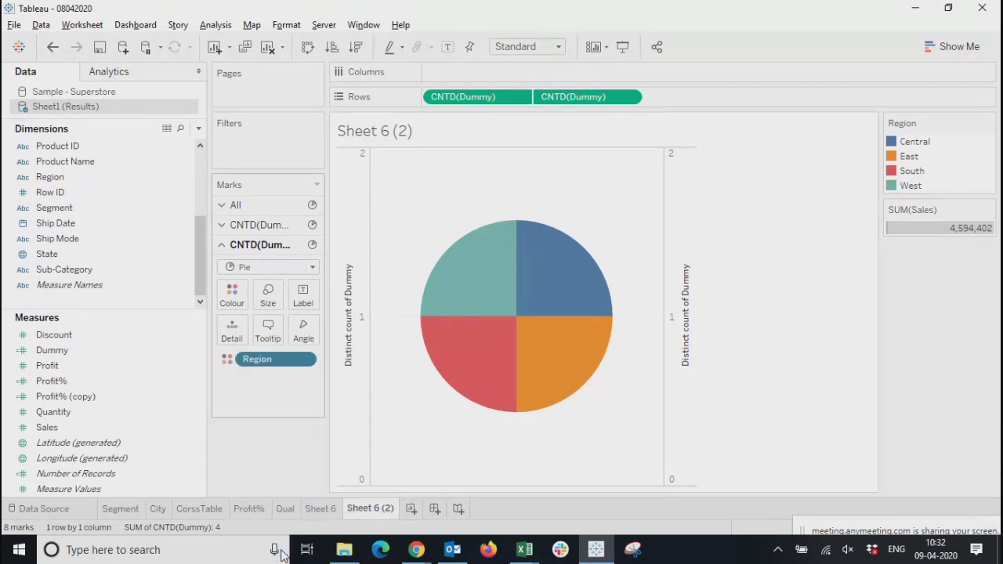
# Shrink the second axis's plain grey pie to a smaller circle inside the Region pie, forming a donut
pyautogui.click(689, 312)
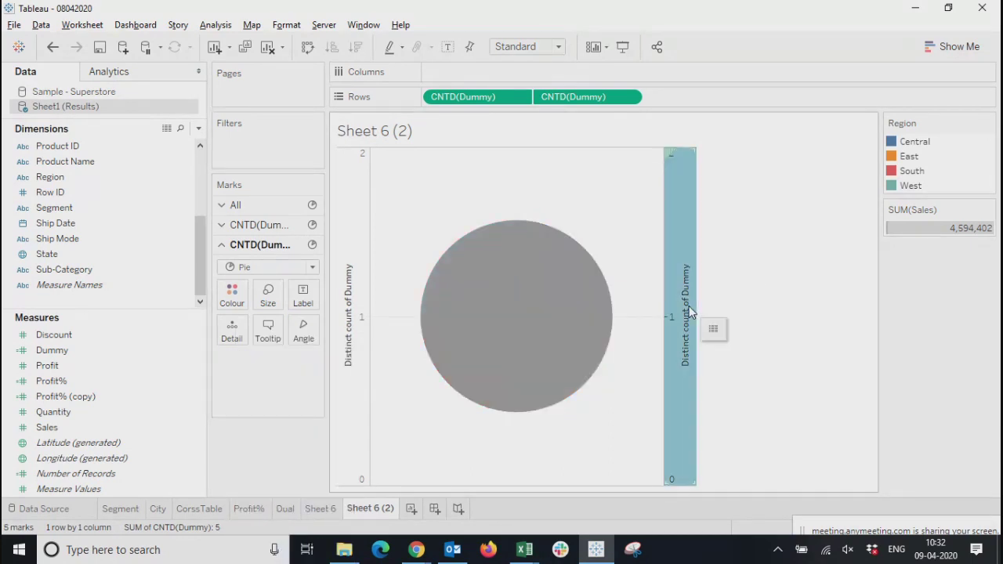
pyautogui.click(353, 315)
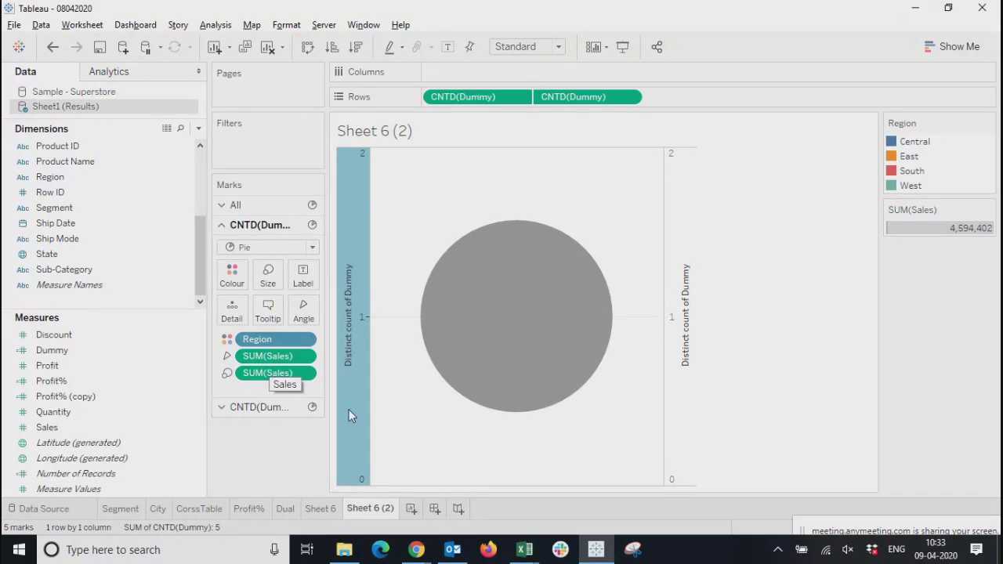
pyautogui.click(679, 294)
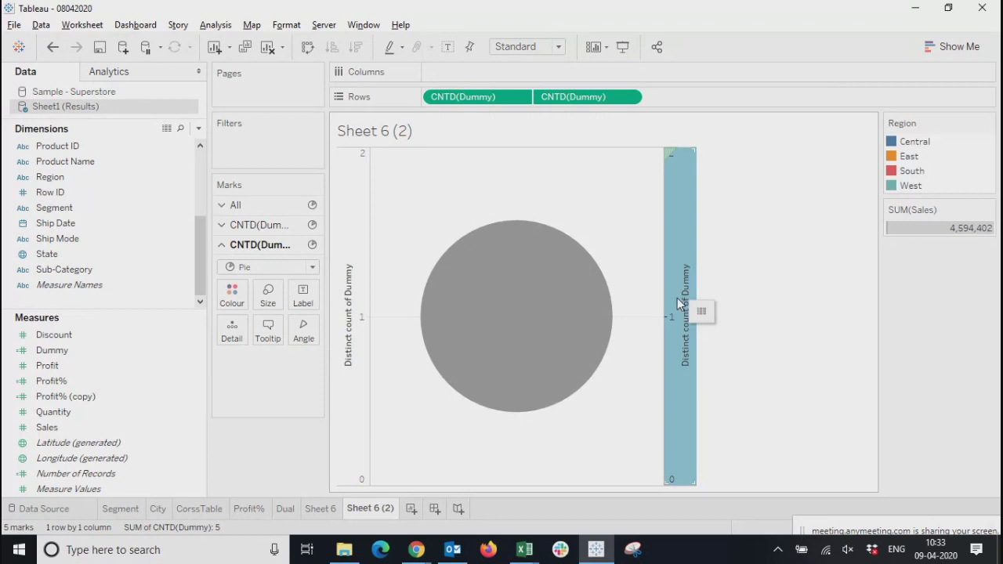
pyautogui.click(272, 301)
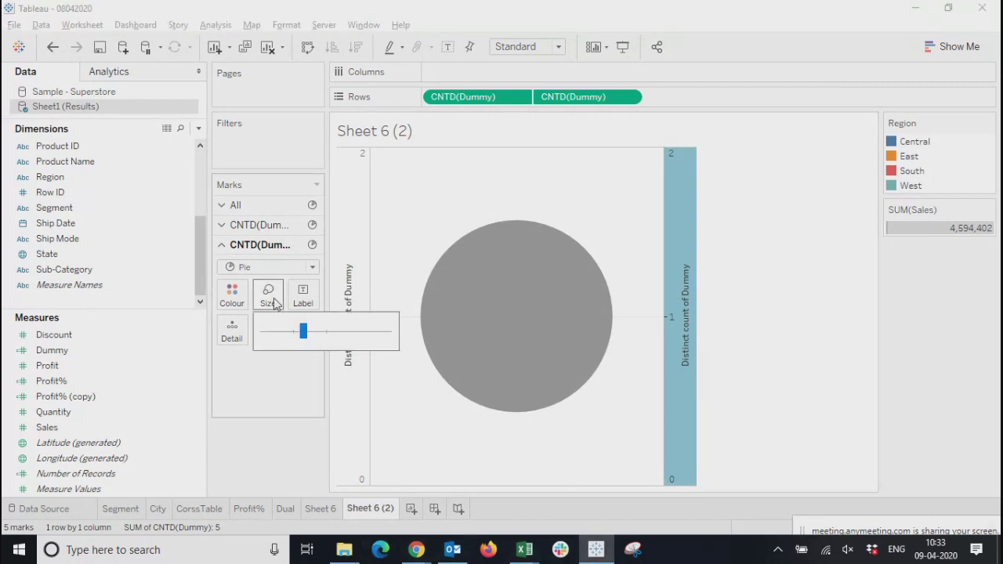
pyautogui.moveTo(304, 335); pyautogui.dragTo(286, 336)
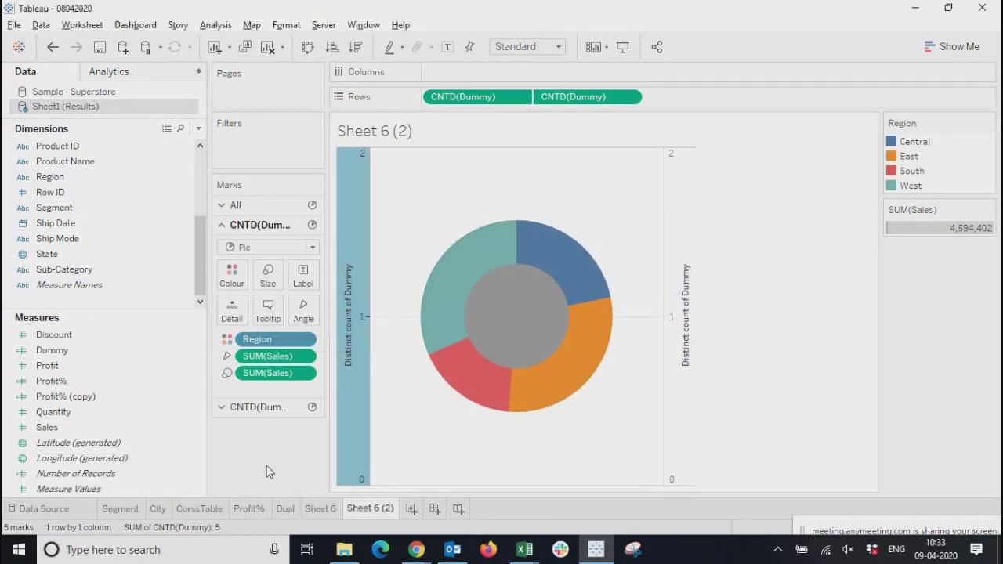
pyautogui.click(686, 293)
pyautogui.moveTo(493, 244)
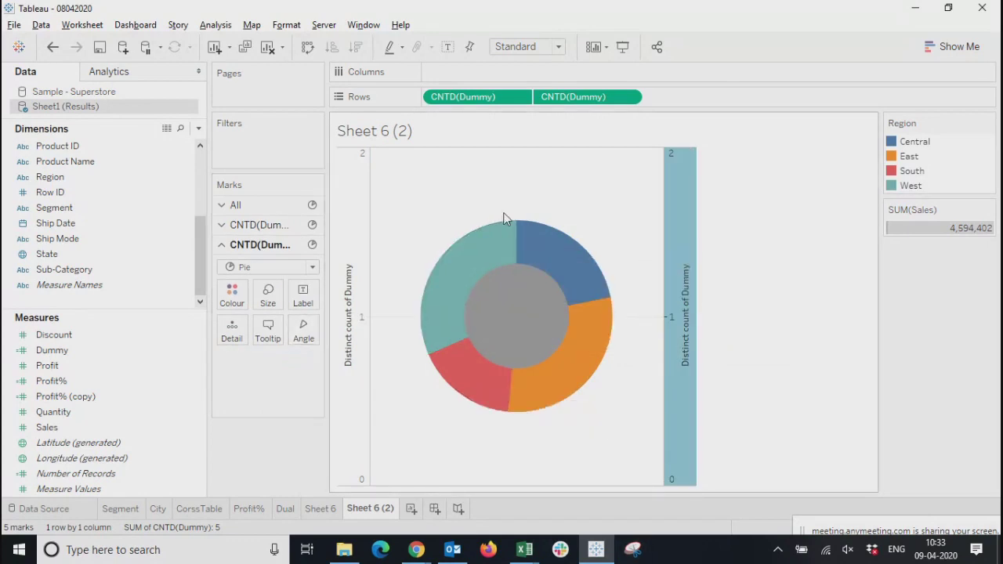
pyautogui.moveTo(597, 326)
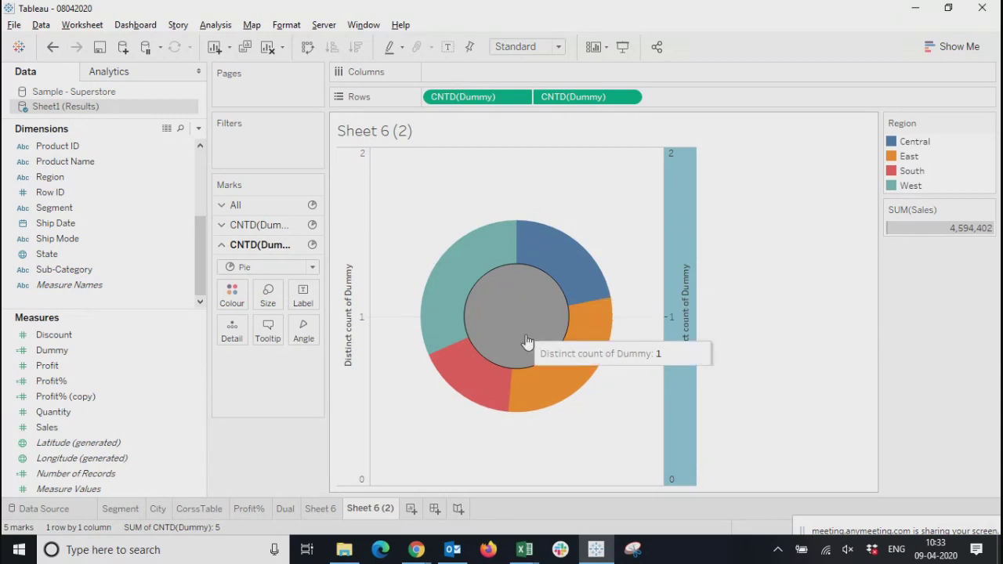
# Colour the second Dummy axis's inner grey circle white so the donut has an empty-looking centre
pyautogui.click(677, 298)
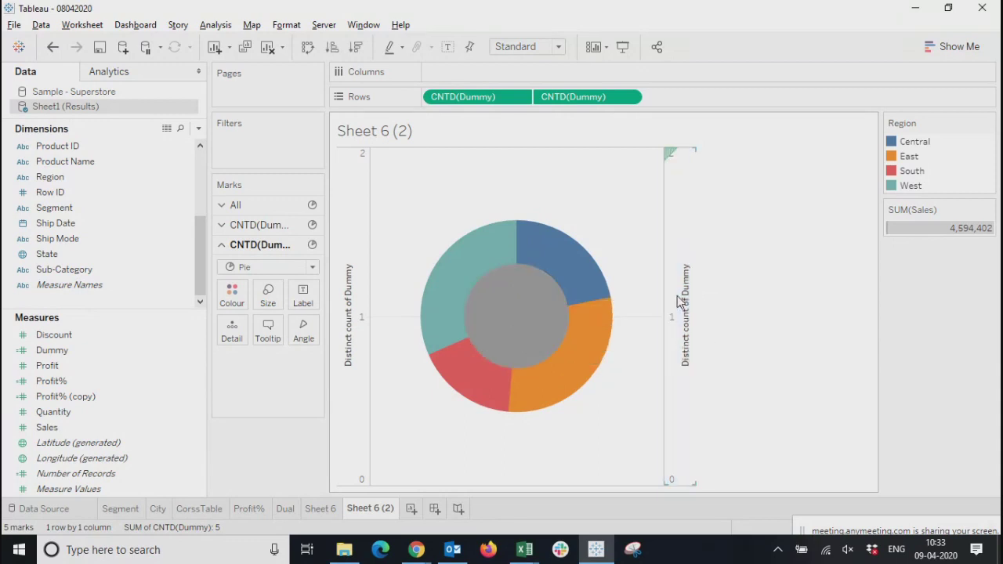
pyautogui.click(682, 239)
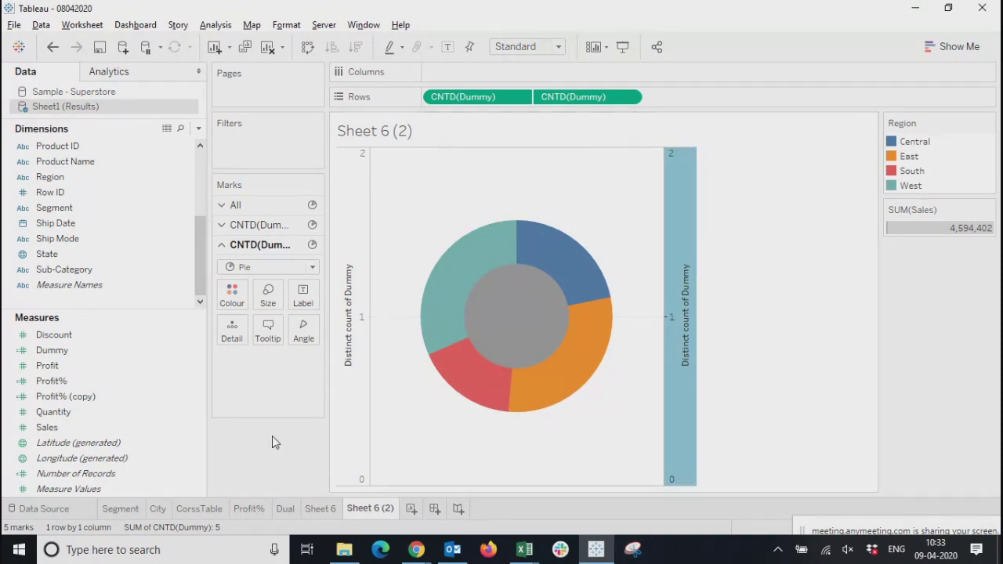
pyautogui.click(232, 297)
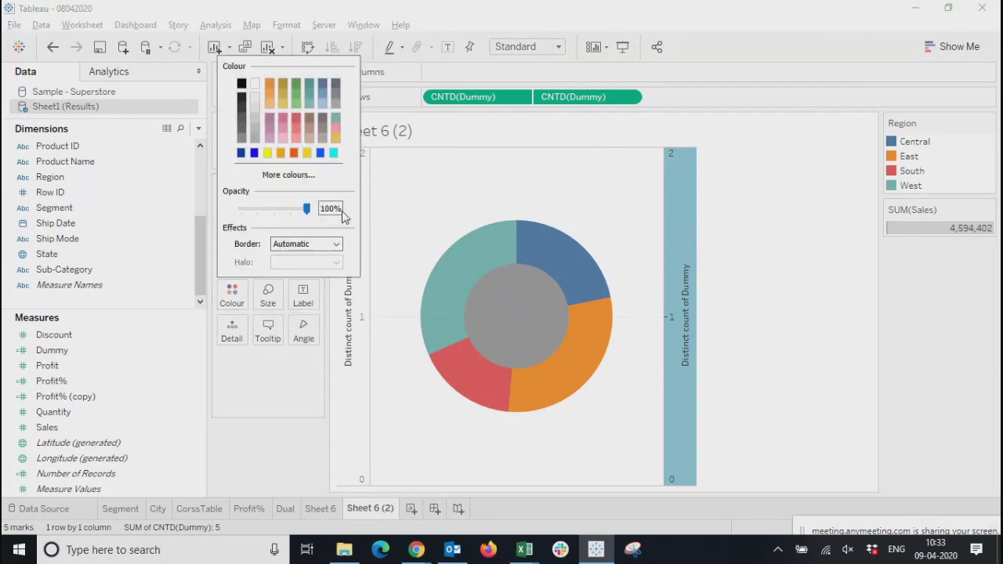
pyautogui.click(255, 84)
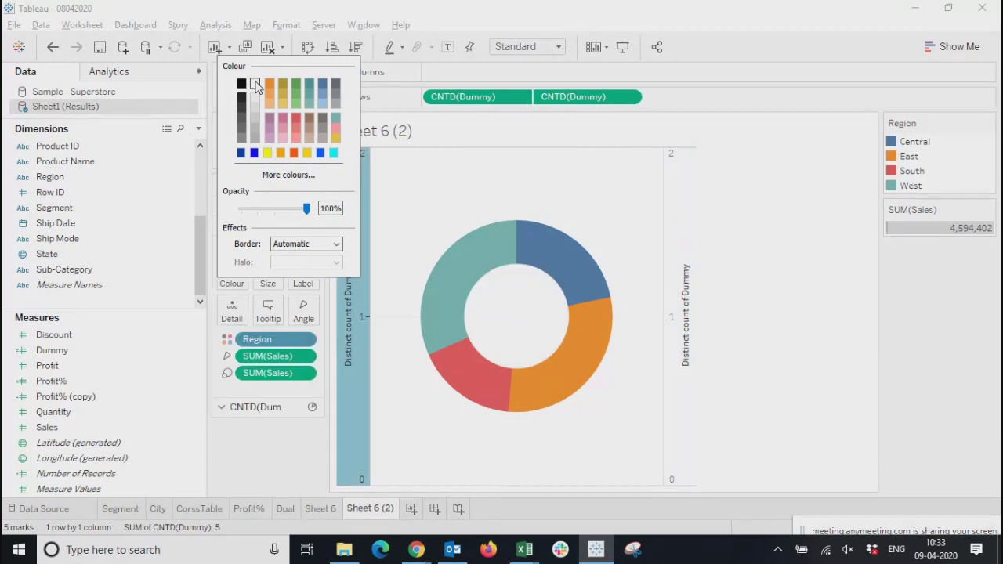
pyautogui.click(818, 385)
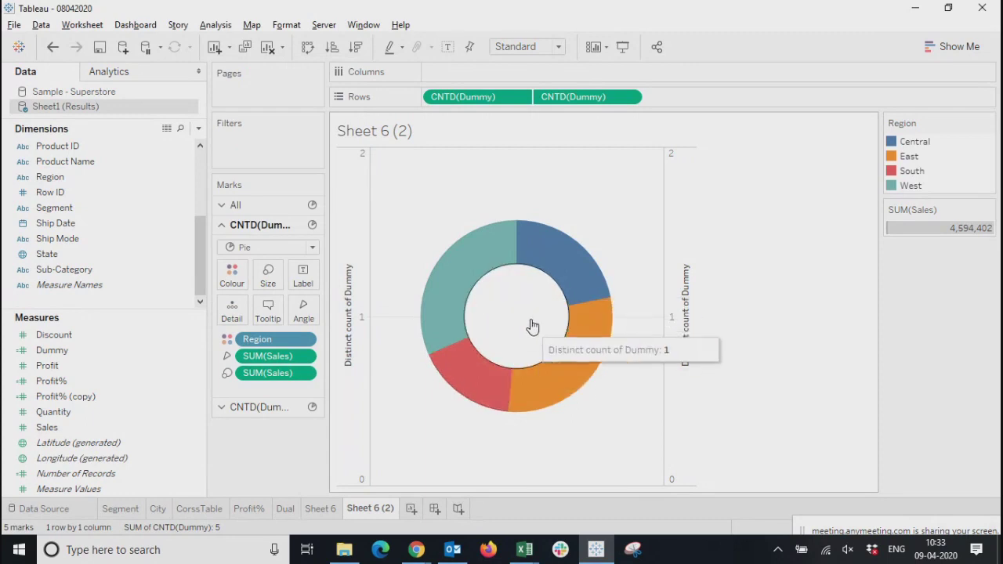
# Hide the headers of both Distinct count of Dummy axes around the donut
pyautogui.click(679, 301)
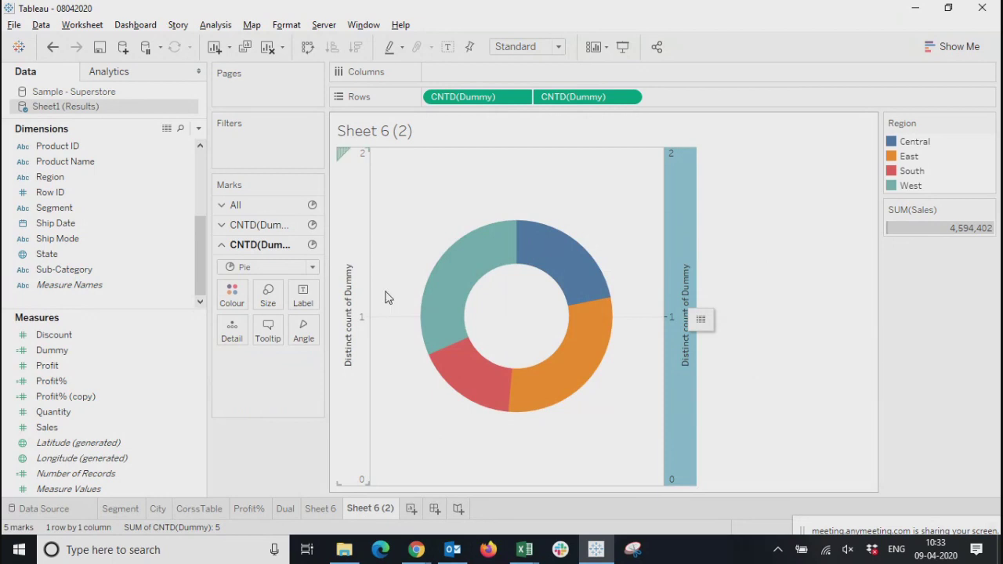
pyautogui.rightClick(682, 188)
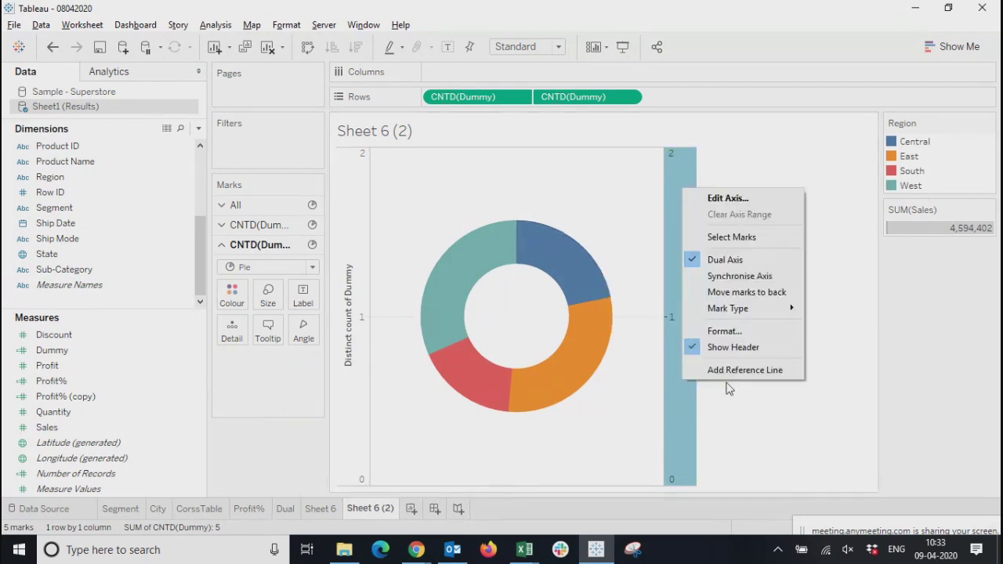
pyautogui.click(727, 347)
pyautogui.click(339, 188)
pyautogui.rightClick(354, 206)
pyautogui.click(385, 352)
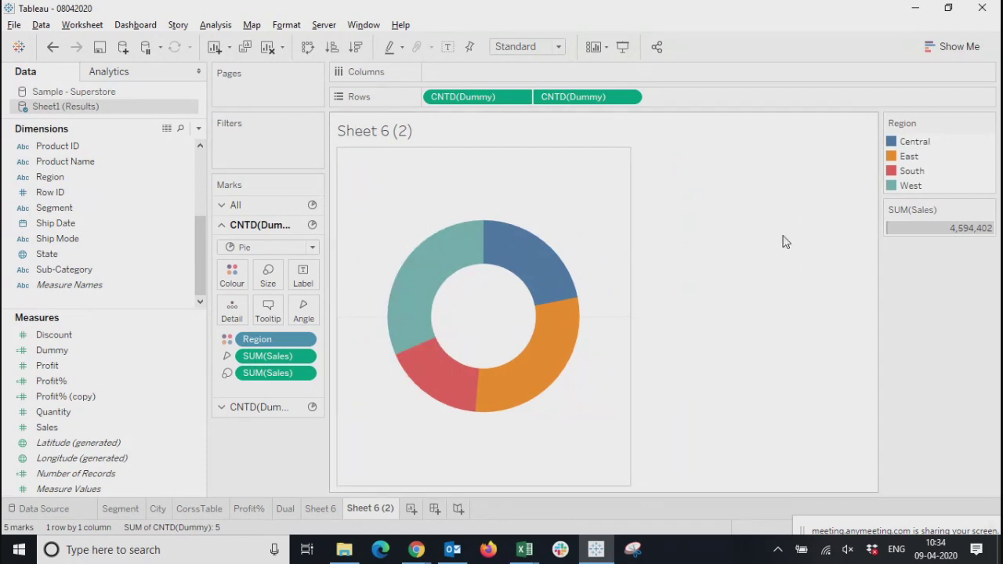
# Show mark labels with the sales values on the Region pie of the first Dummy axis
pyautogui.click(298, 286)
pyautogui.click(334, 308)
pyautogui.click(741, 288)
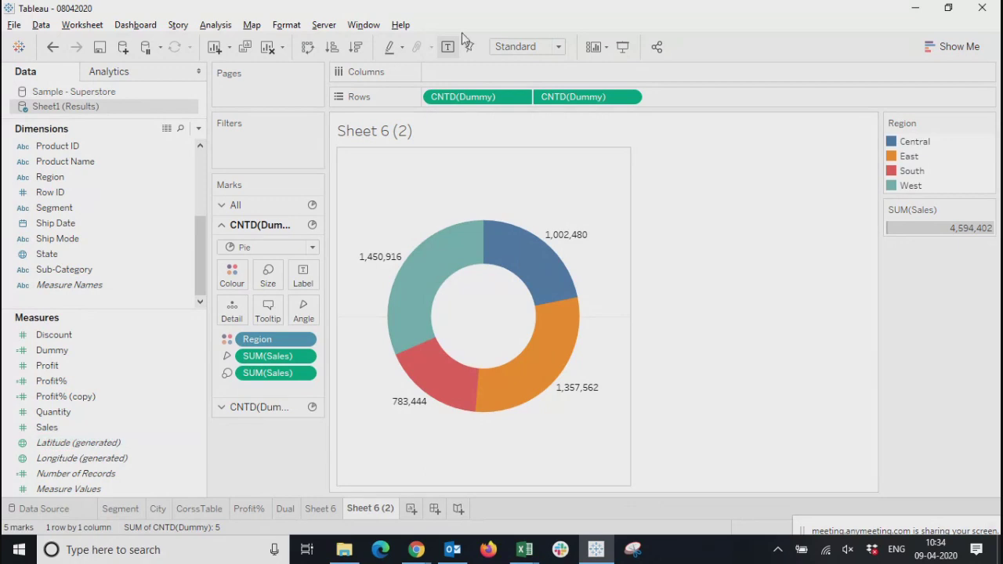
# Open the options of the first distinct-count Dummy field in Rows to examine its aggregation setting
pyautogui.click(521, 95)
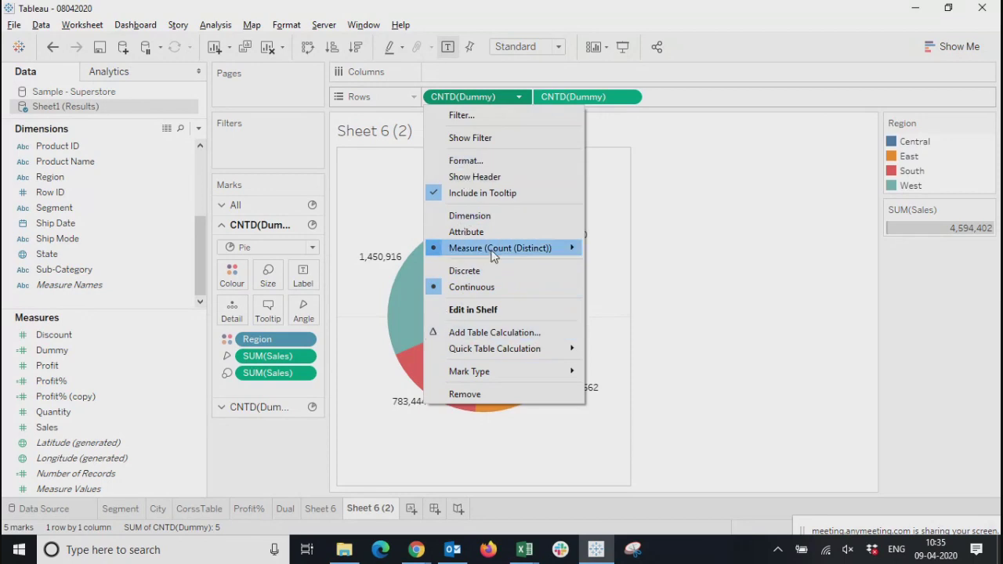
# Aggregate the first Dummy measure on Rows as Sum and show its axis header
pyautogui.moveTo(494, 249)
pyautogui.click(625, 251)
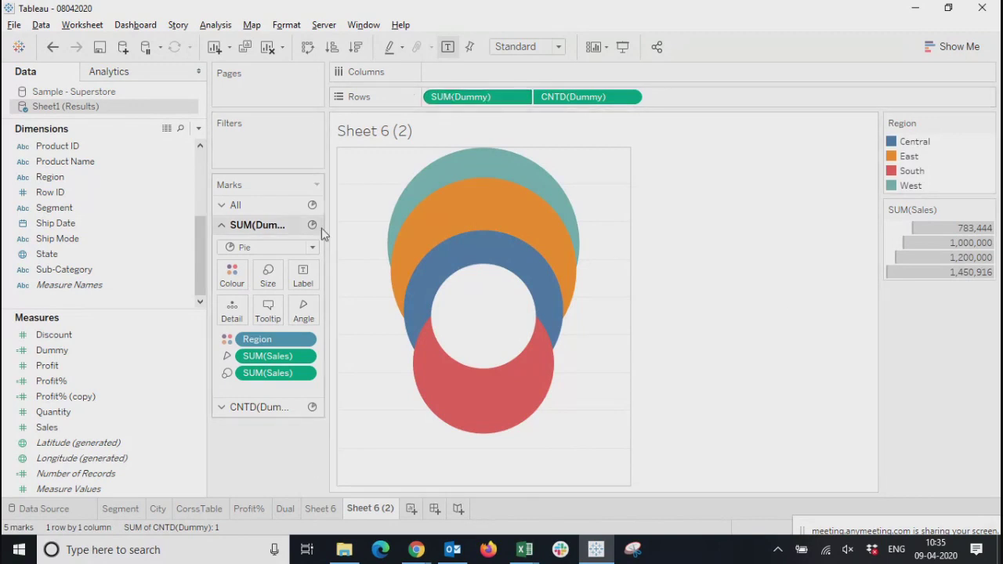
pyautogui.click(524, 98)
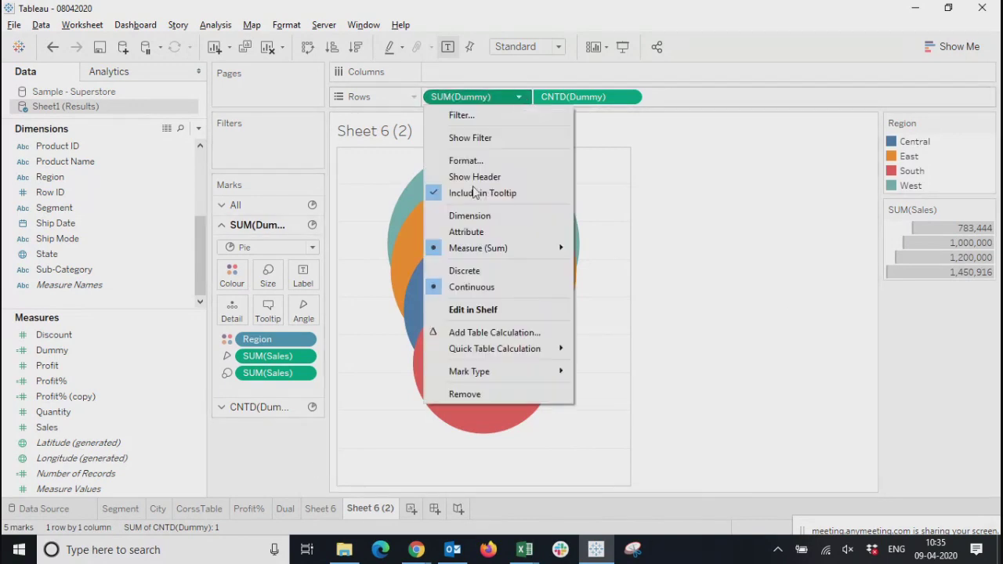
pyautogui.click(478, 178)
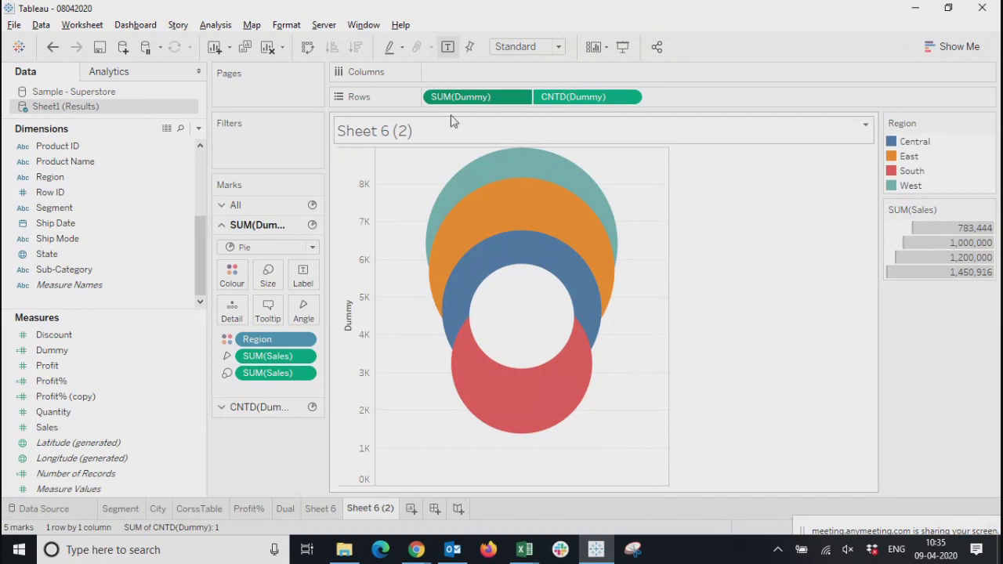
# Review the formula of the Dummy calculated field and close it without changes, and inspect the overlapping pies
pyautogui.rightClick(63, 351)
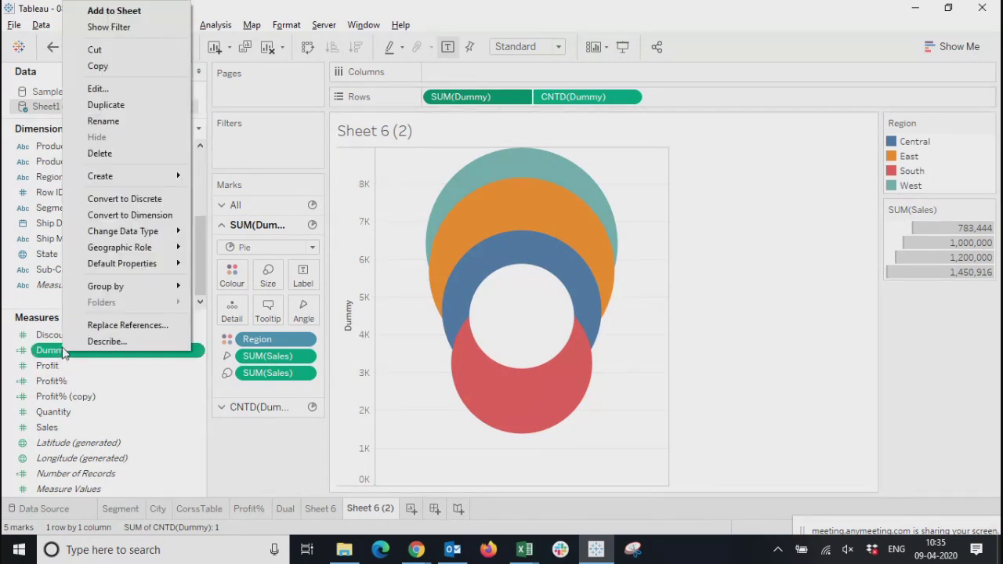
pyautogui.click(98, 89)
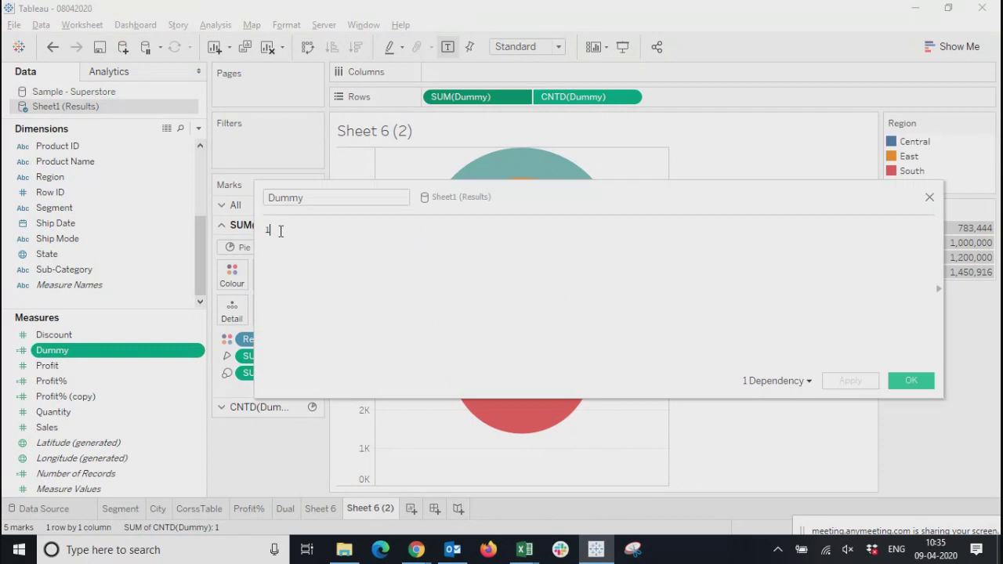
pyautogui.click(930, 196)
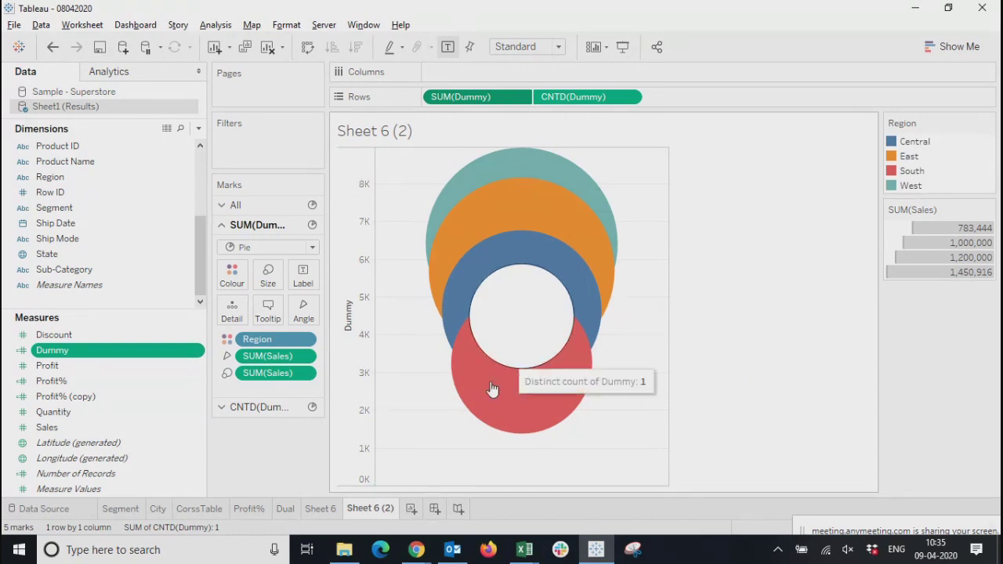
pyautogui.moveTo(454, 324)
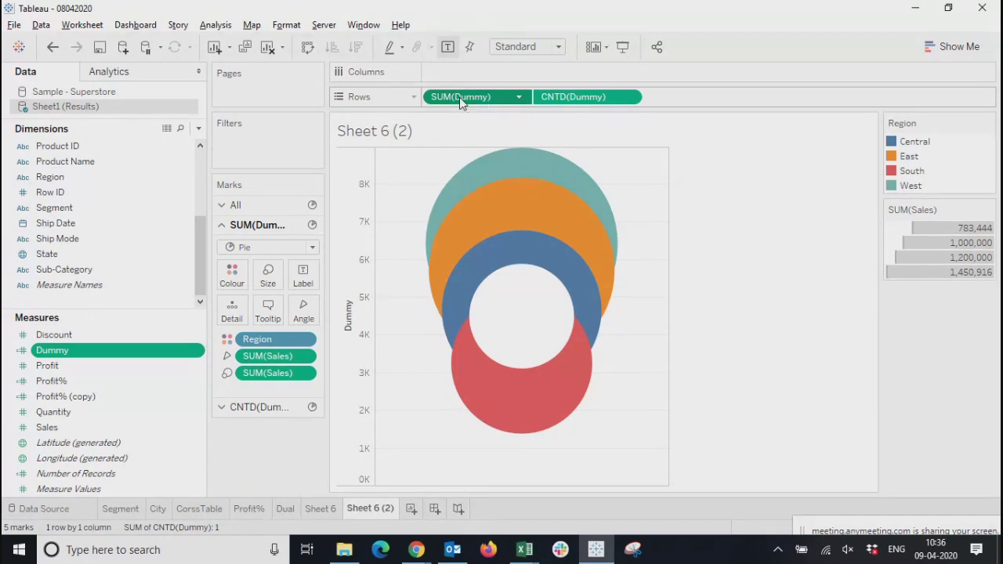
# Change the first Dummy measure's aggregation on Rows to Average
pyautogui.click(519, 99)
pyautogui.moveTo(521, 252)
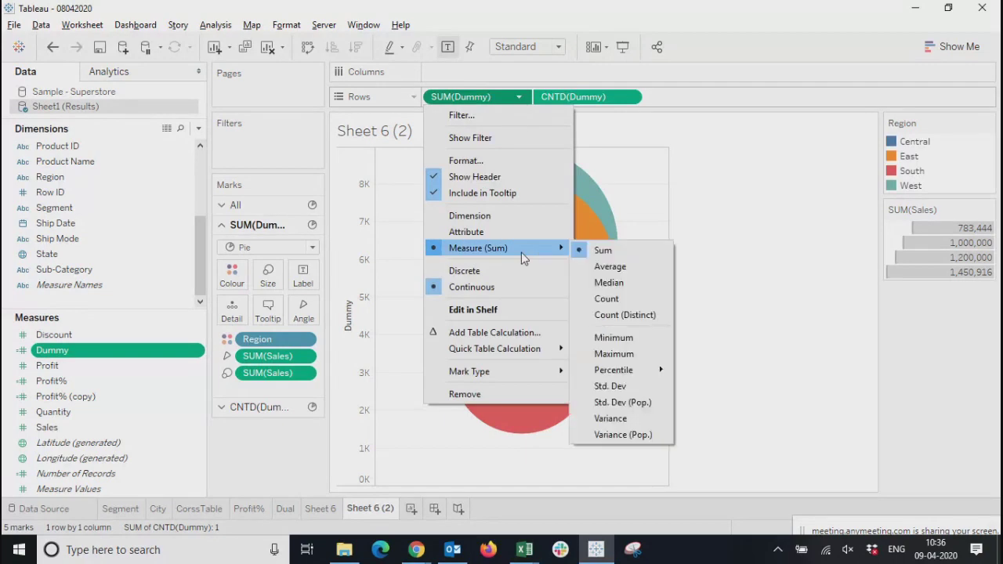
pyautogui.click(612, 267)
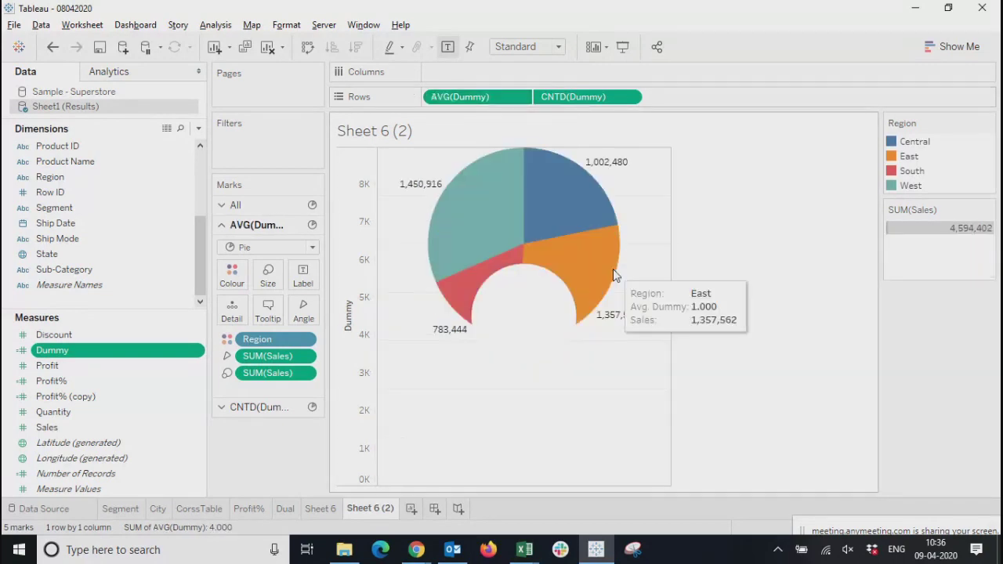
pyautogui.click(519, 99)
pyautogui.moveTo(553, 248)
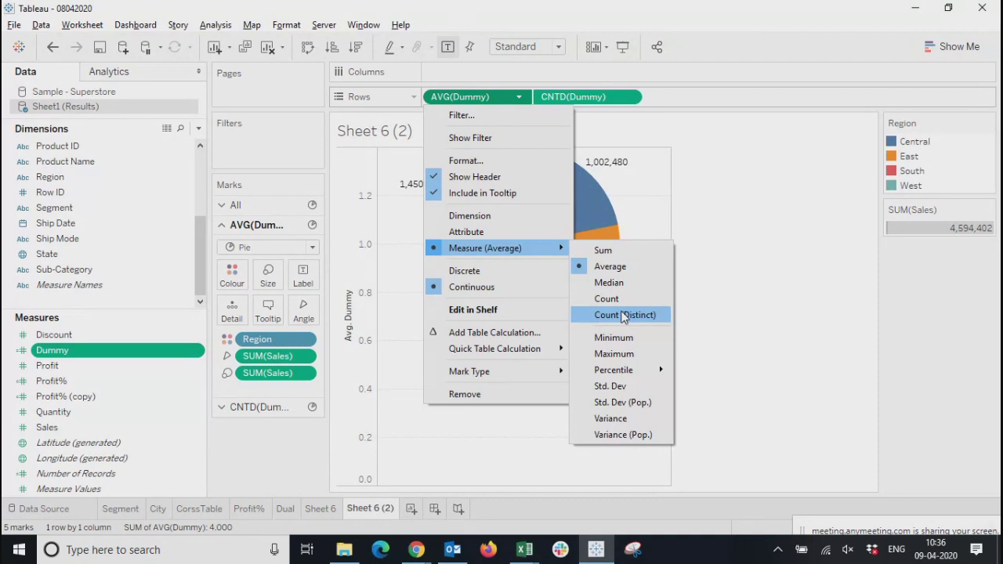
pyautogui.click(773, 317)
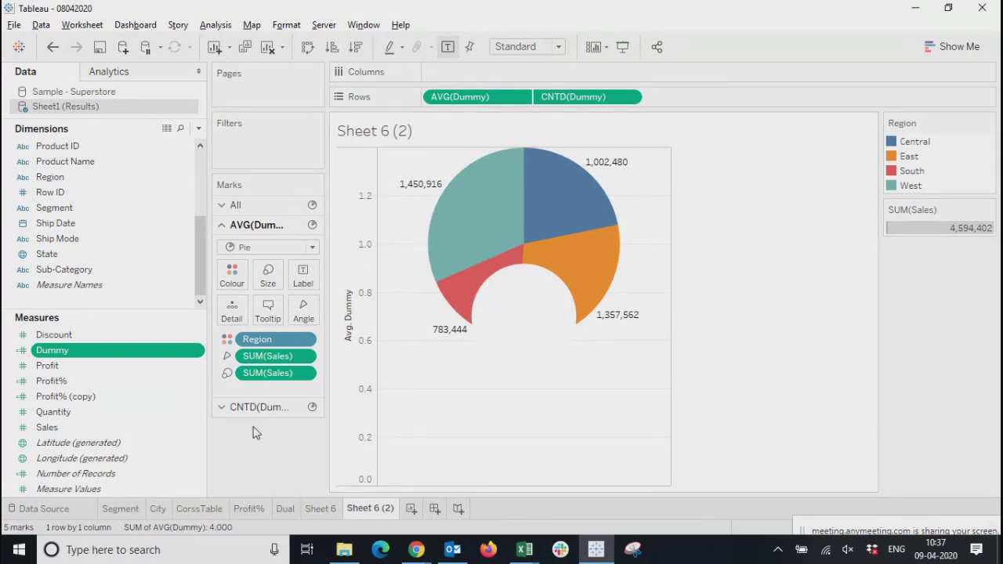
# Enlarge the white centre pie belonging to CNTD(Dummy) in two increments so it covers more of the coloured pie
pyautogui.click(242, 407)
pyautogui.click(267, 295)
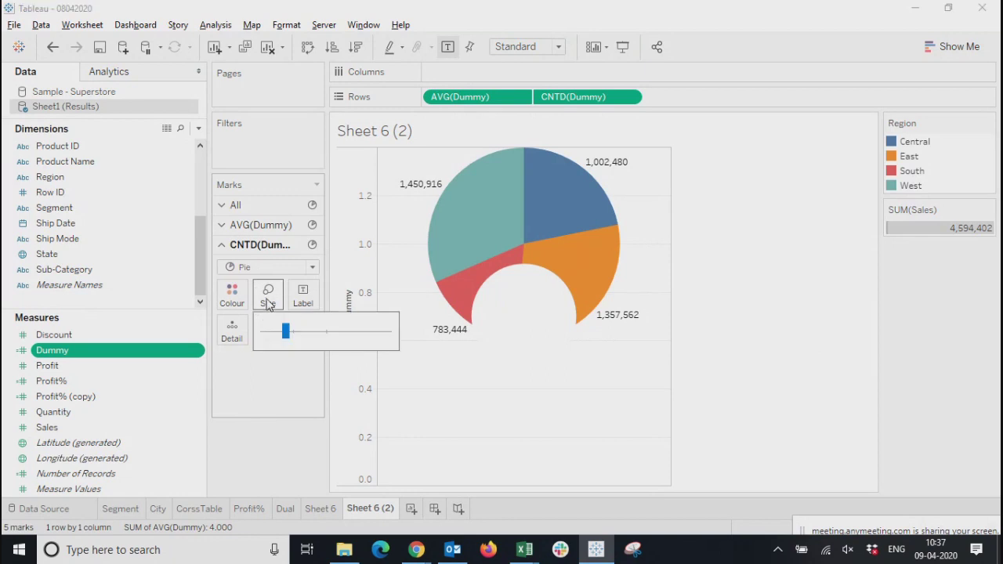
pyautogui.moveTo(289, 333)
pyautogui.mouseDown()
pyautogui.moveTo(373, 343)
pyautogui.moveTo(289, 334)
pyautogui.moveTo(299, 334)
pyautogui.mouseUp()
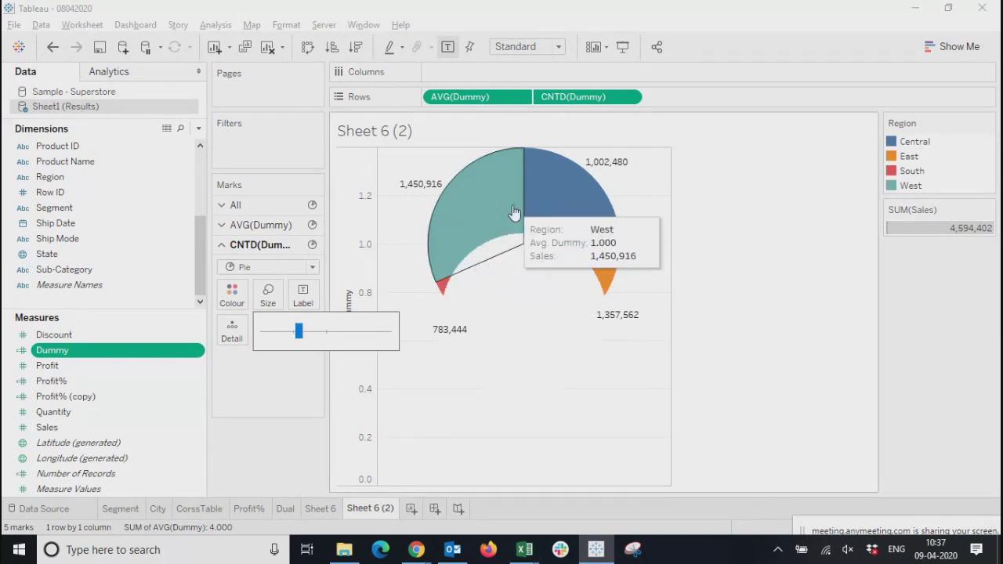
pyautogui.click(562, 104)
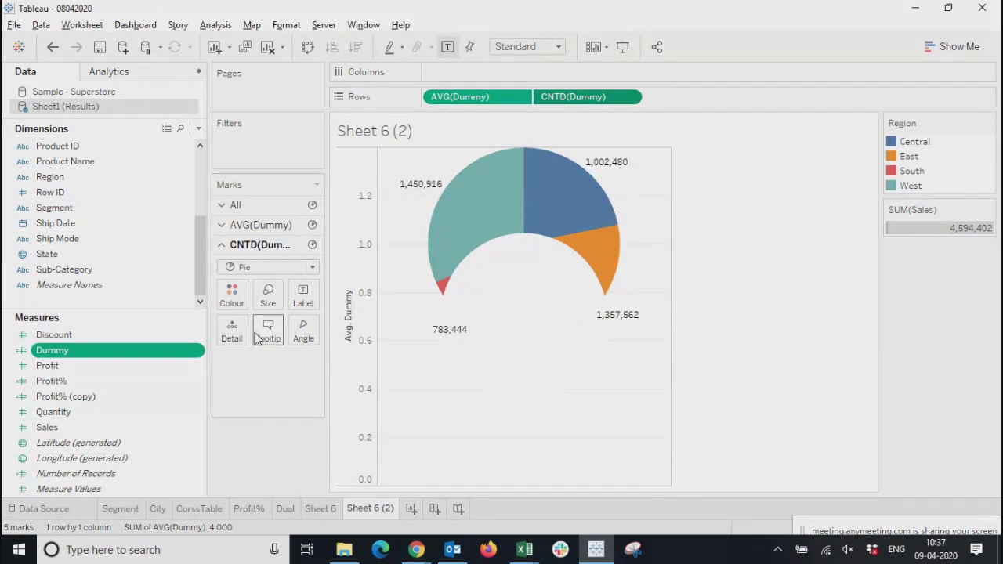
pyautogui.click(267, 295)
pyautogui.moveTo(299, 332); pyautogui.dragTo(323, 330)
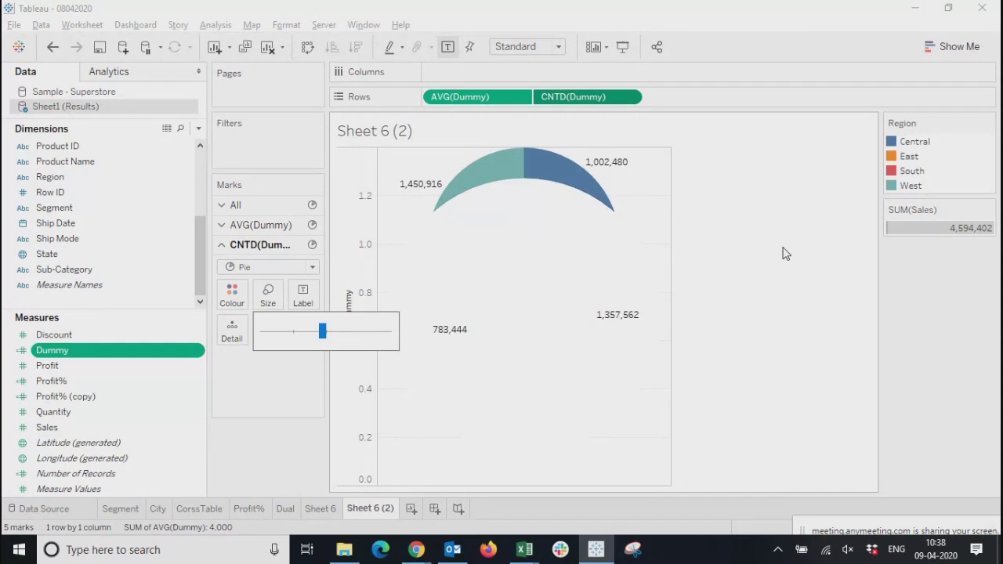
pyautogui.click(843, 346)
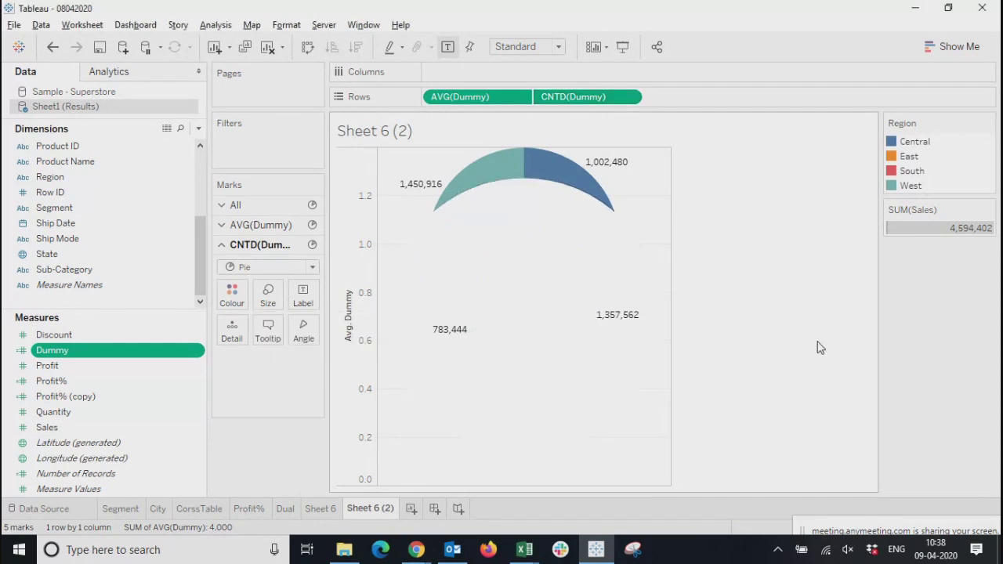
# Change the second Dummy measure's aggregation on Rows from distinct count to Average
pyautogui.moveTo(470, 107)
pyautogui.mouseDown()
pyautogui.moveTo(391, 100)
pyautogui.moveTo(470, 98)
pyautogui.mouseUp()
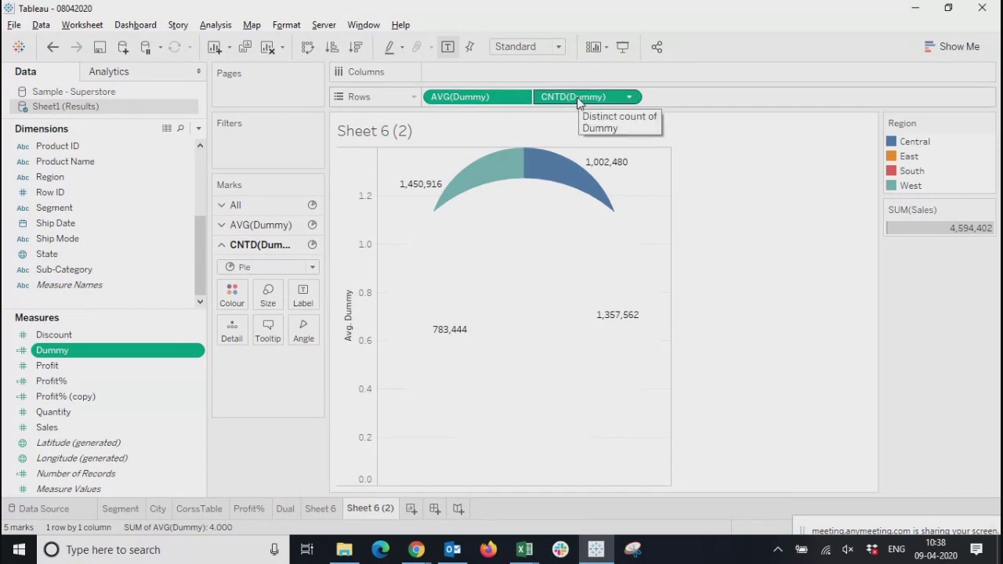
pyautogui.moveTo(505, 348)
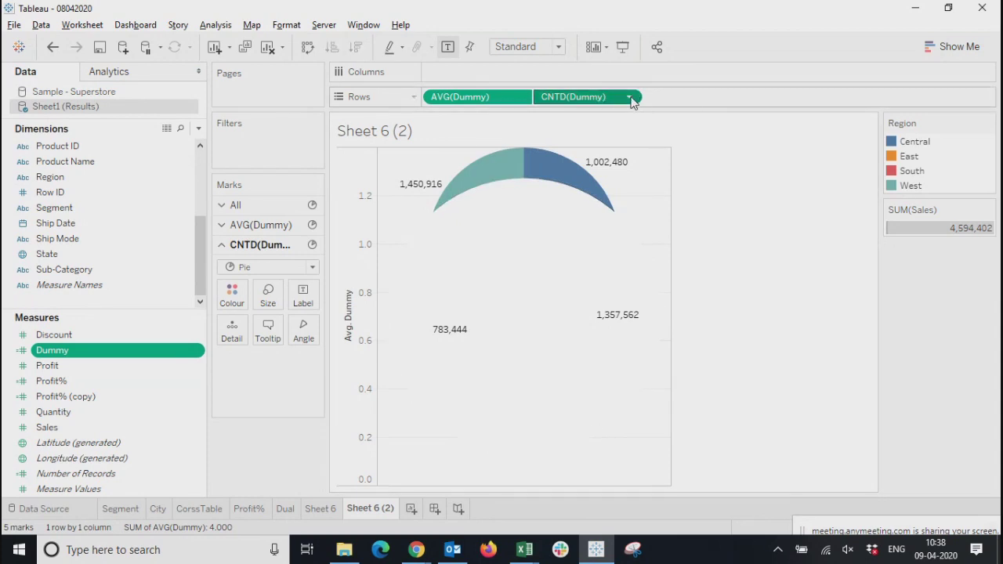
pyautogui.click(632, 103)
pyautogui.moveTo(654, 248)
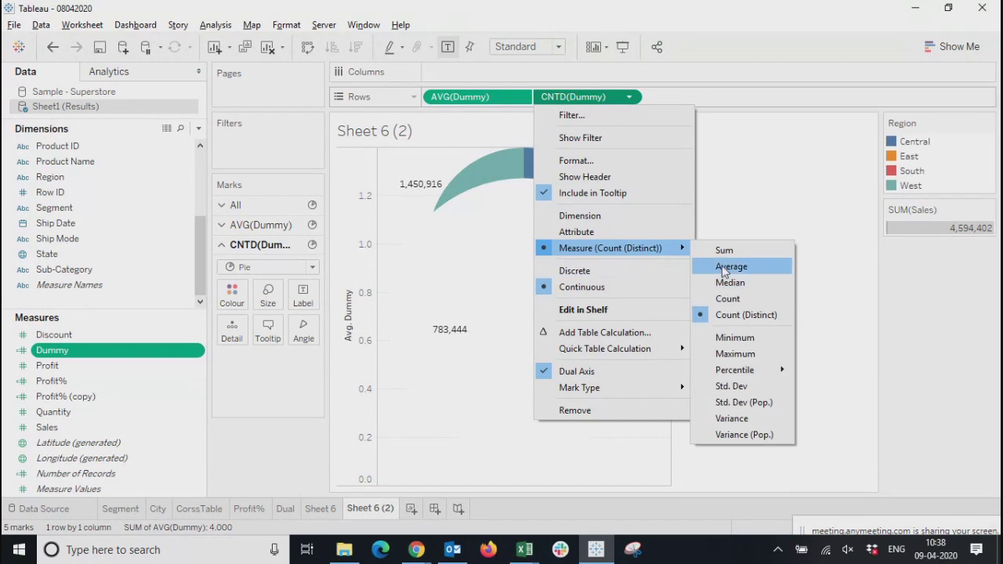
pyautogui.click(723, 269)
# Reduce the size of the second AVG(Dummy) pie so the coloured pie forms a thin donut ring around it
pyautogui.click(268, 295)
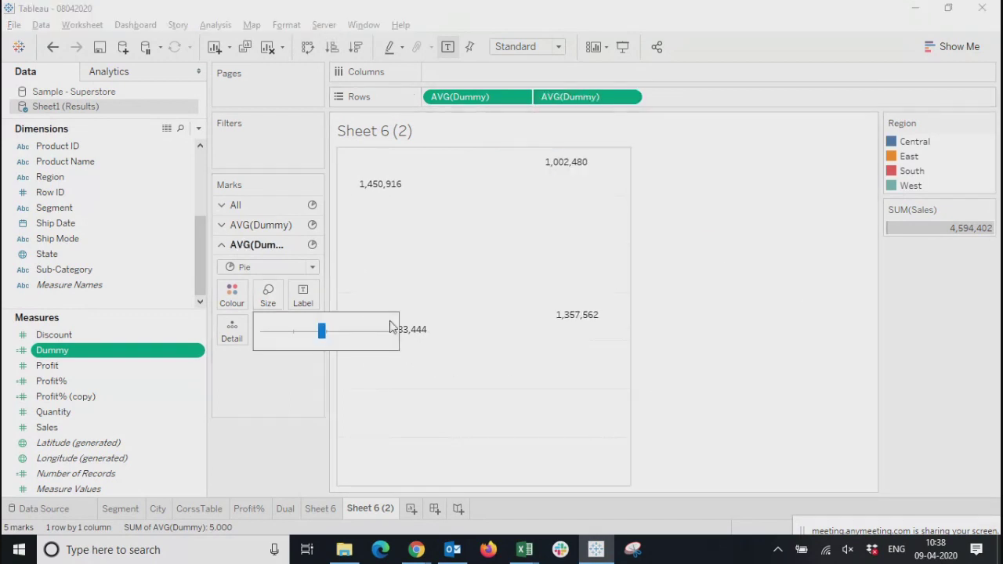
pyautogui.moveTo(321, 333); pyautogui.dragTo(297, 333)
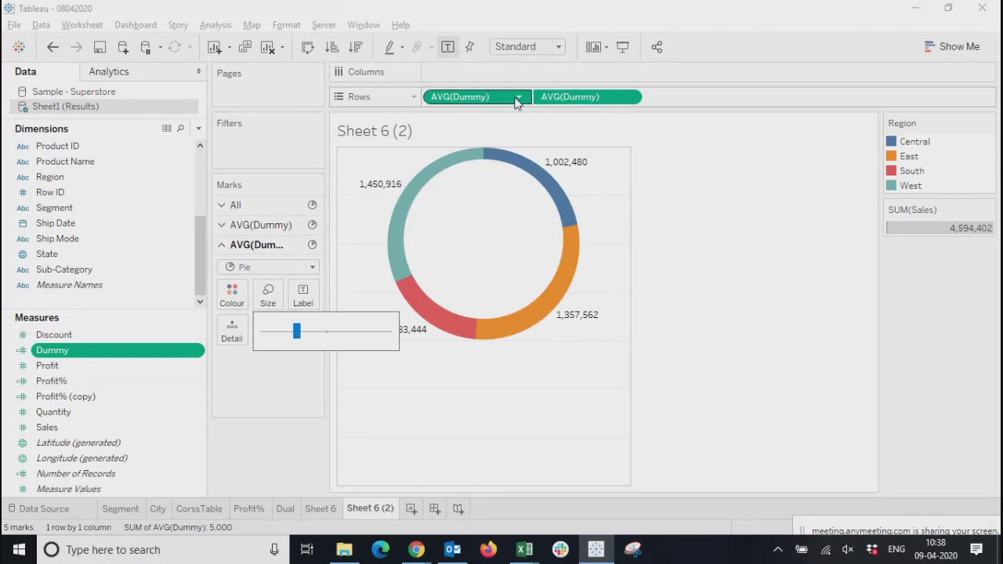
pyautogui.click(711, 356)
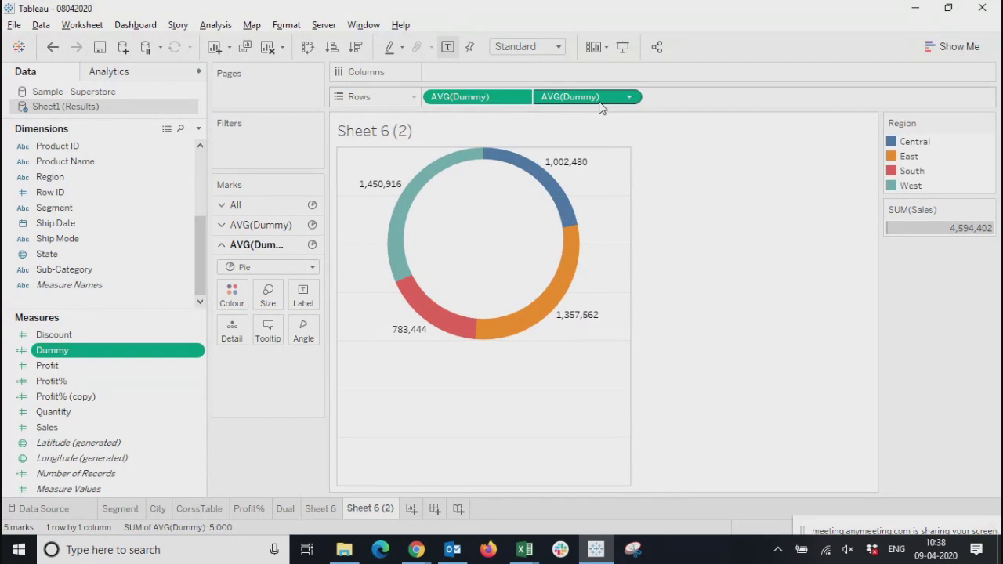
# Show the axis header for the second AVG(Dummy) measure and check that the first one's header is enabled
pyautogui.click(630, 97)
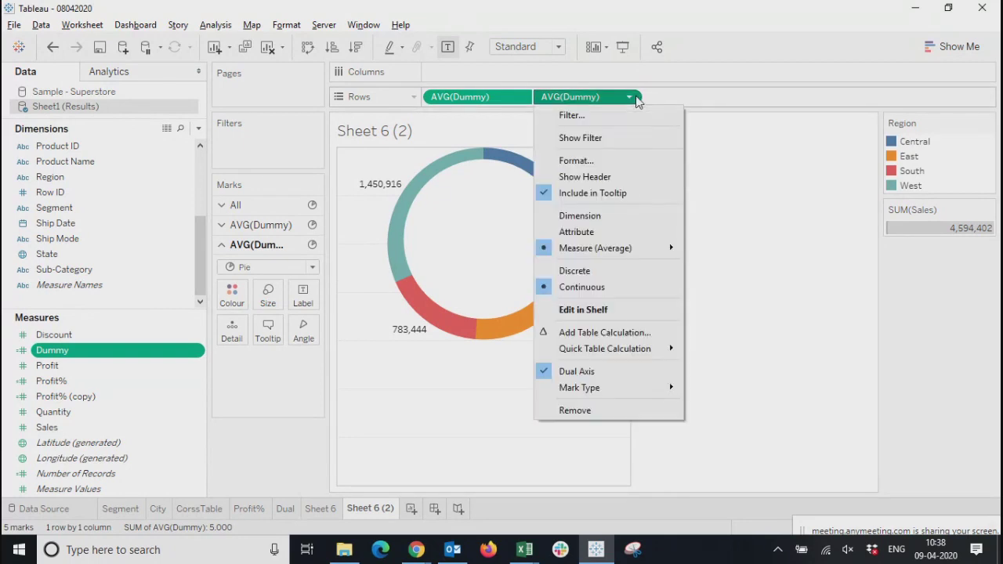
pyautogui.click(583, 180)
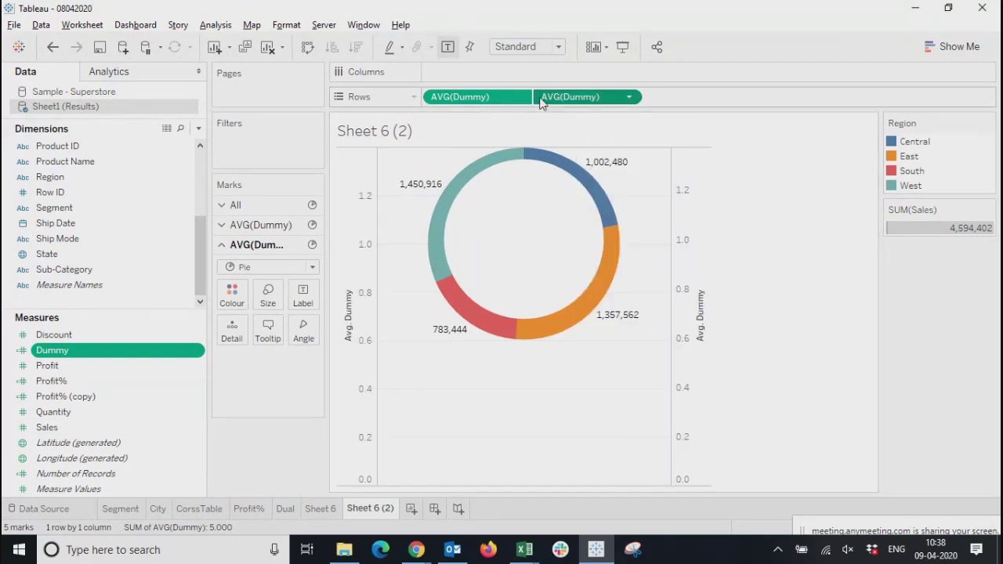
pyautogui.click(519, 98)
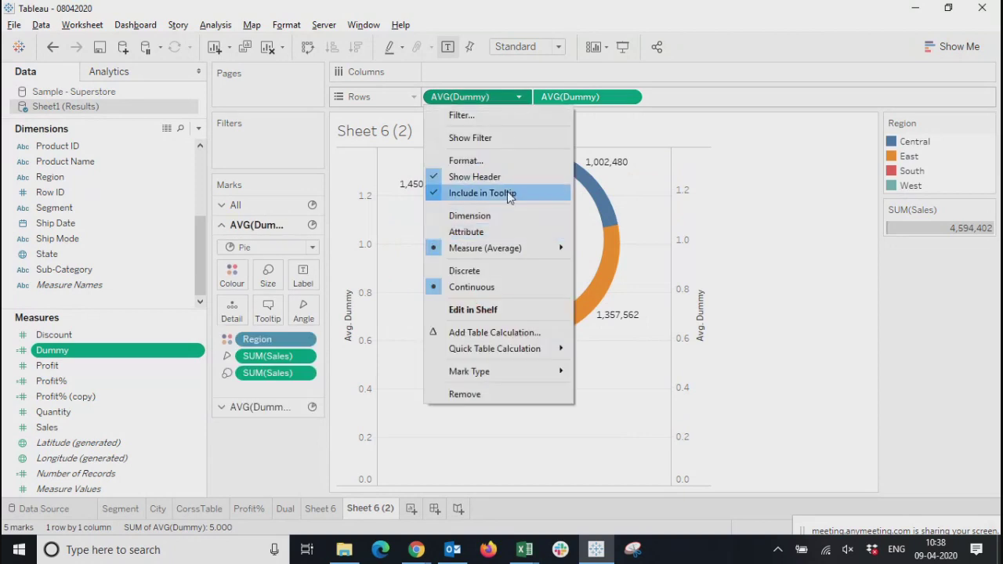
pyautogui.click(820, 291)
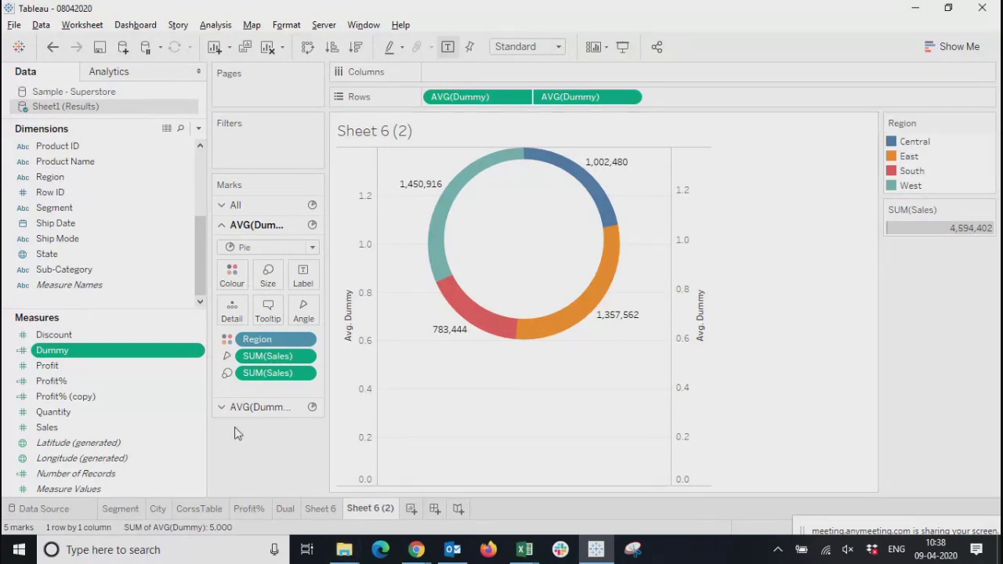
# Compare the mark settings of the two AVG(Dummy) measures and inspect the West slice of the donut
pyautogui.click(260, 408)
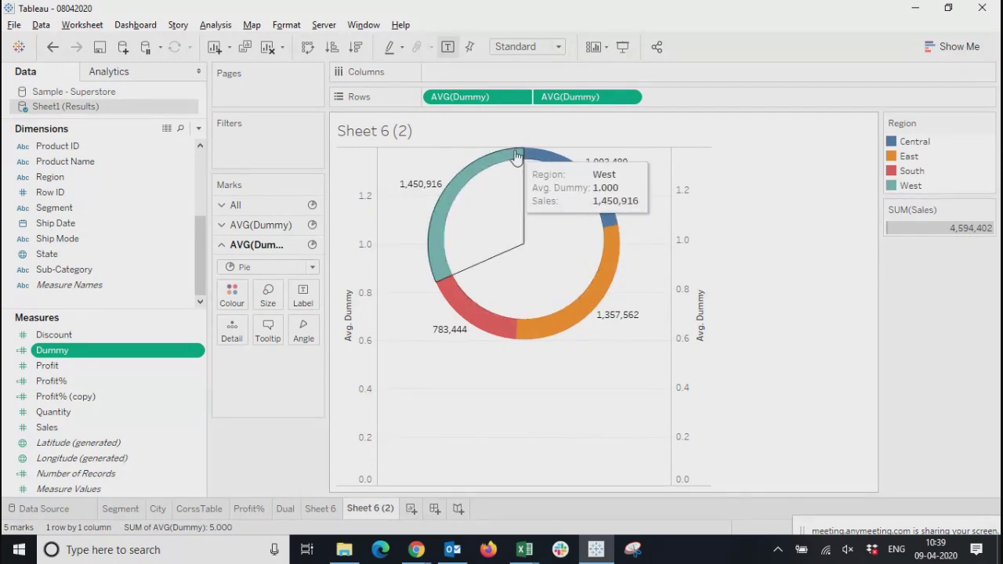
pyautogui.click(459, 97)
pyautogui.click(581, 97)
pyautogui.click(468, 102)
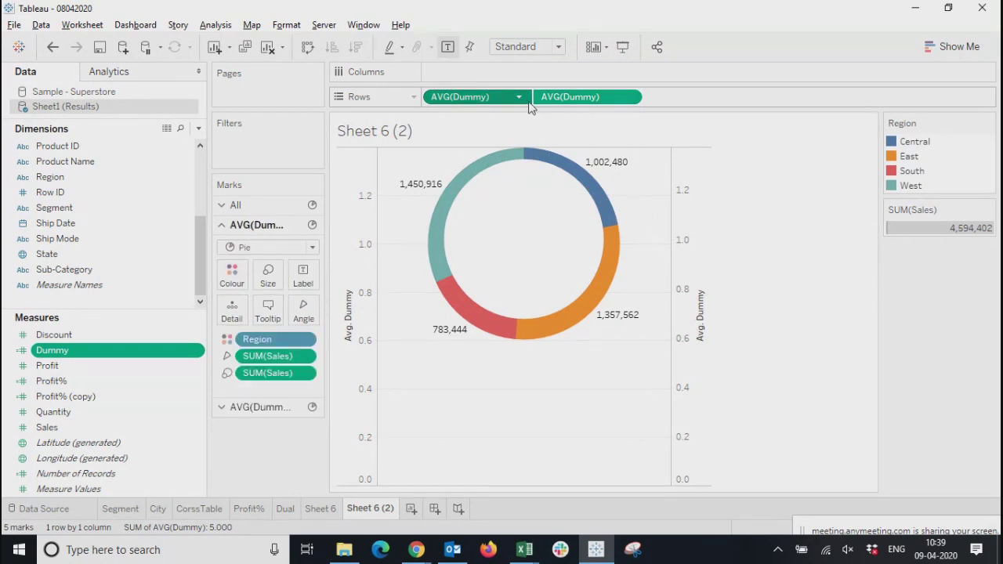
pyautogui.click(536, 100)
pyautogui.click(484, 101)
pyautogui.click(553, 96)
pyautogui.click(741, 301)
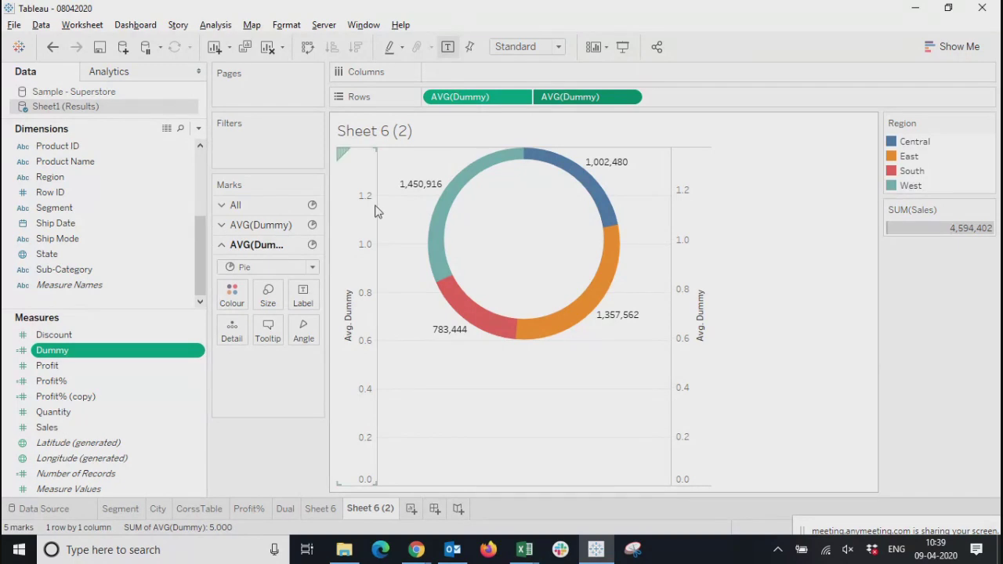
pyautogui.moveTo(471, 180)
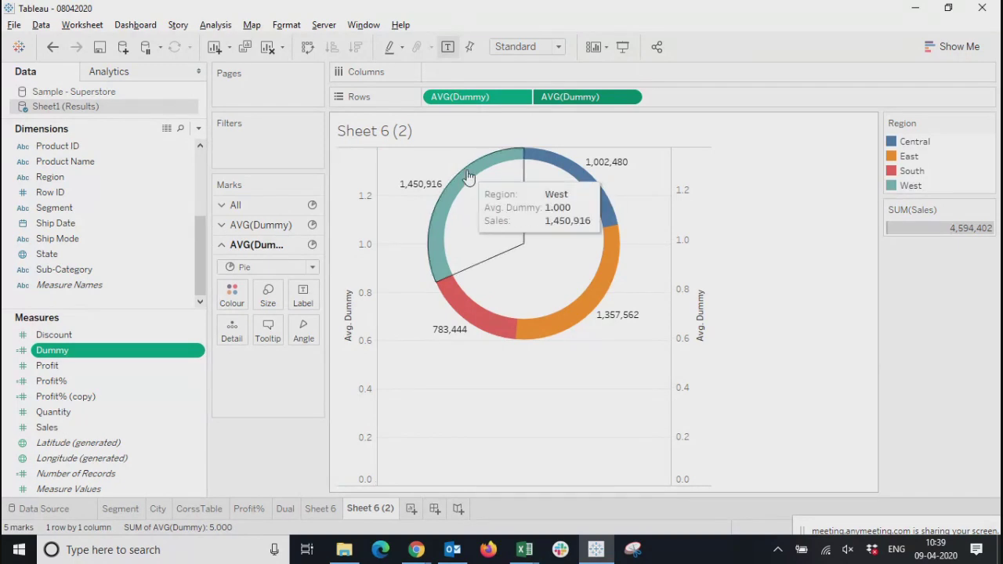
# Review the Synchronise Axis option of the secondary Avg. Dummy axis without applying it, and select the primary axis for comparison
pyautogui.rightClick(690, 227)
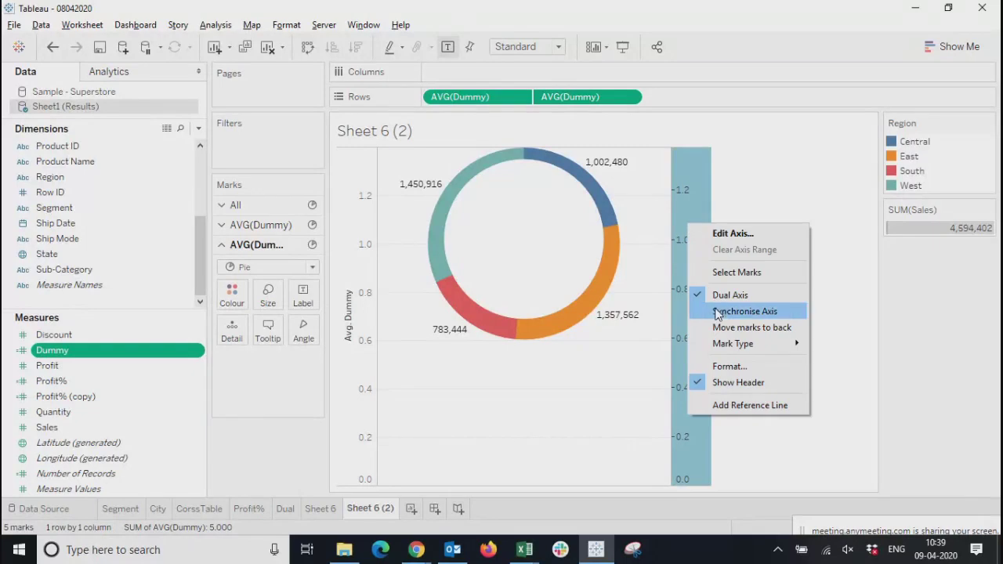
pyautogui.click(836, 293)
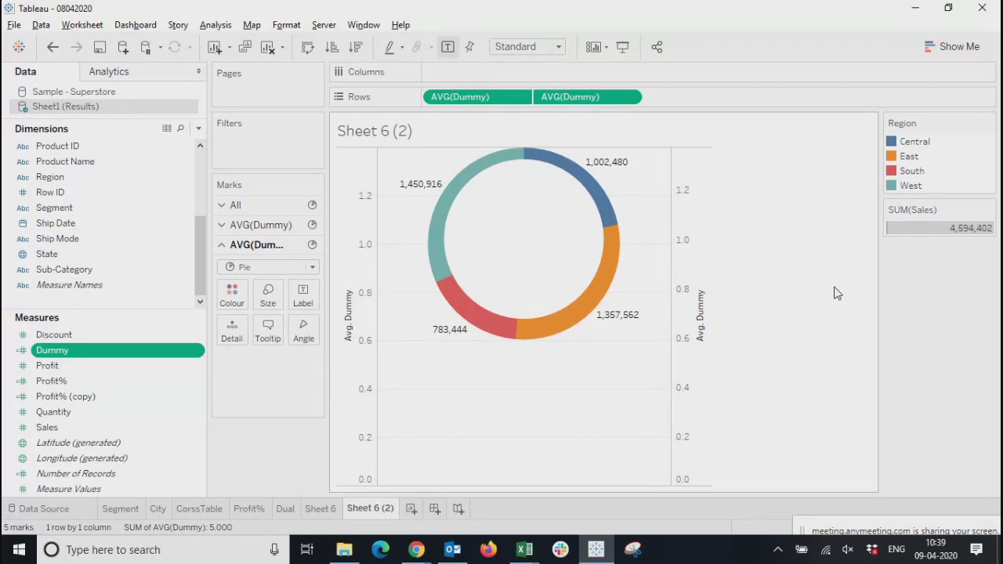
pyautogui.click(681, 276)
pyautogui.rightClick(680, 275)
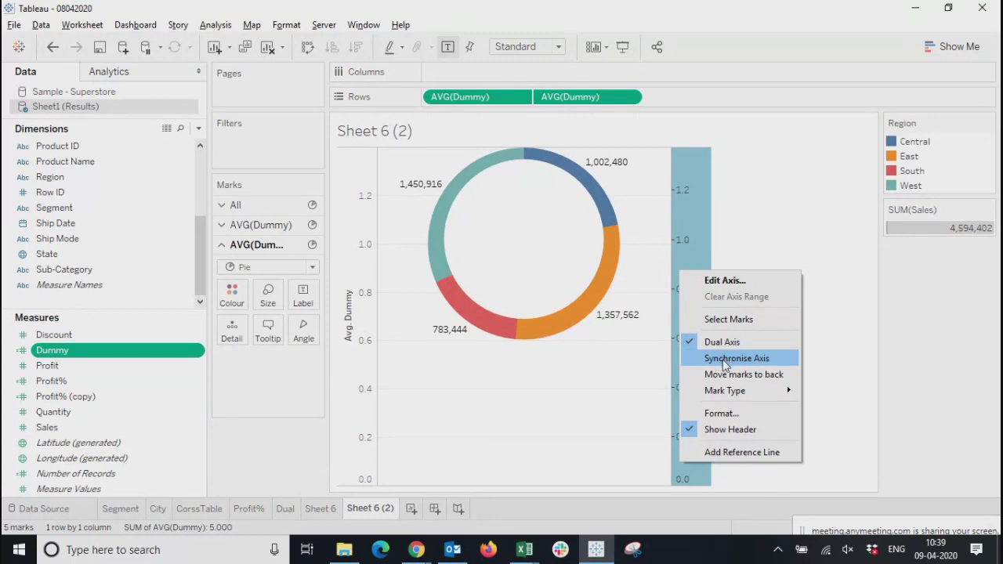
pyautogui.click(814, 199)
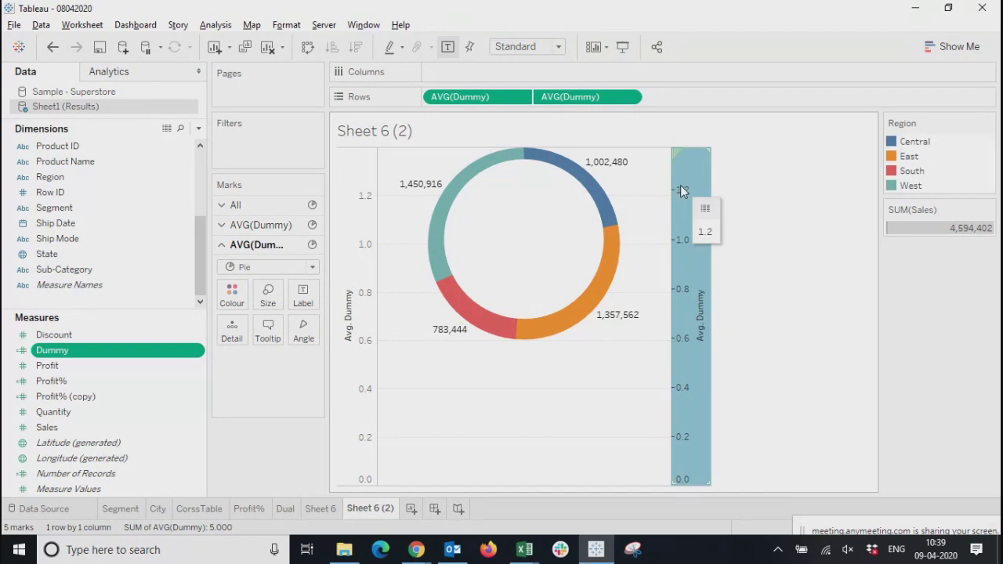
pyautogui.click(354, 191)
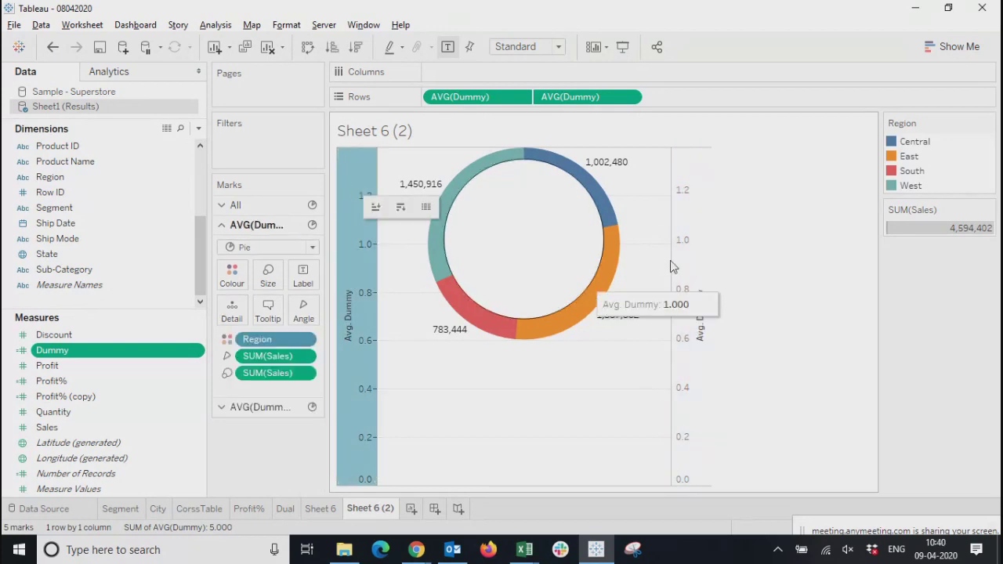
# Synchronise the secondary Avg. Dummy axis with the primary axis so both use the same scale
pyautogui.click(706, 176)
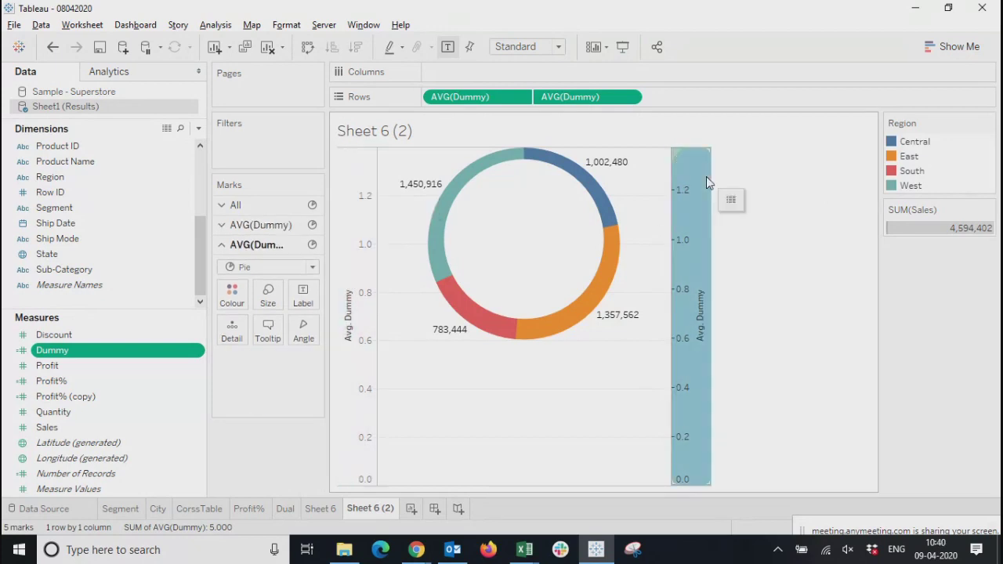
pyautogui.click(366, 195)
pyautogui.click(692, 264)
pyautogui.rightClick(691, 259)
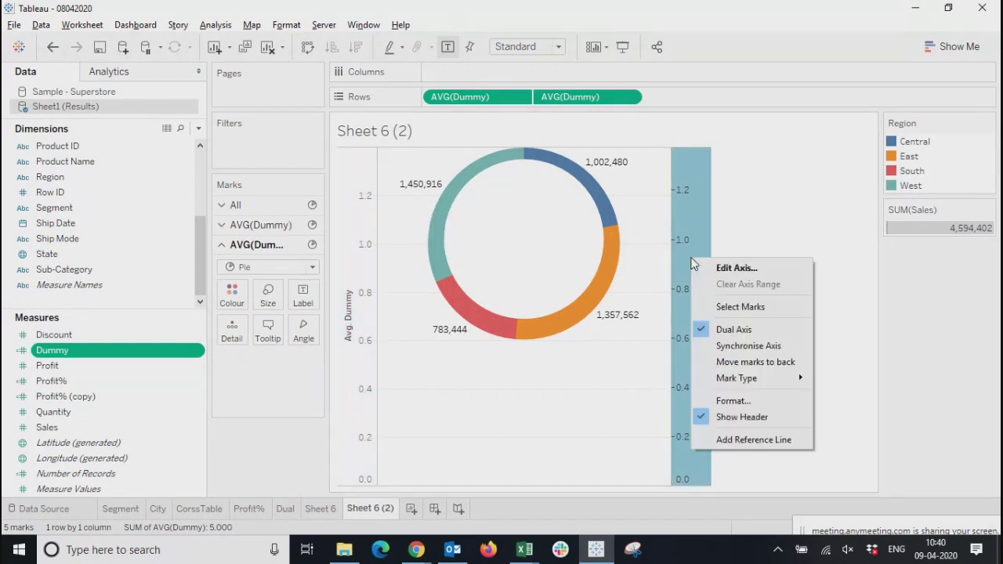
pyautogui.click(730, 347)
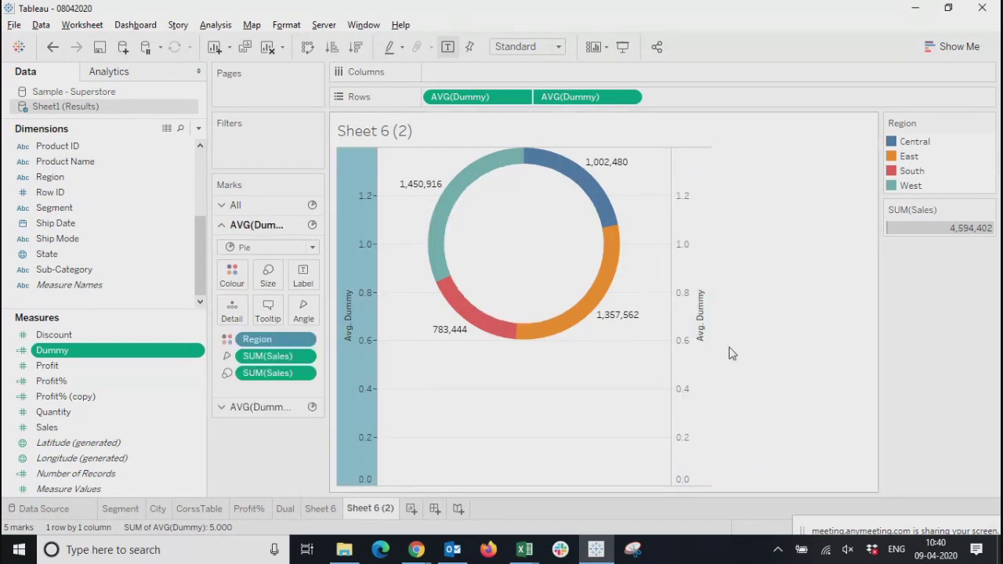
pyautogui.click(776, 325)
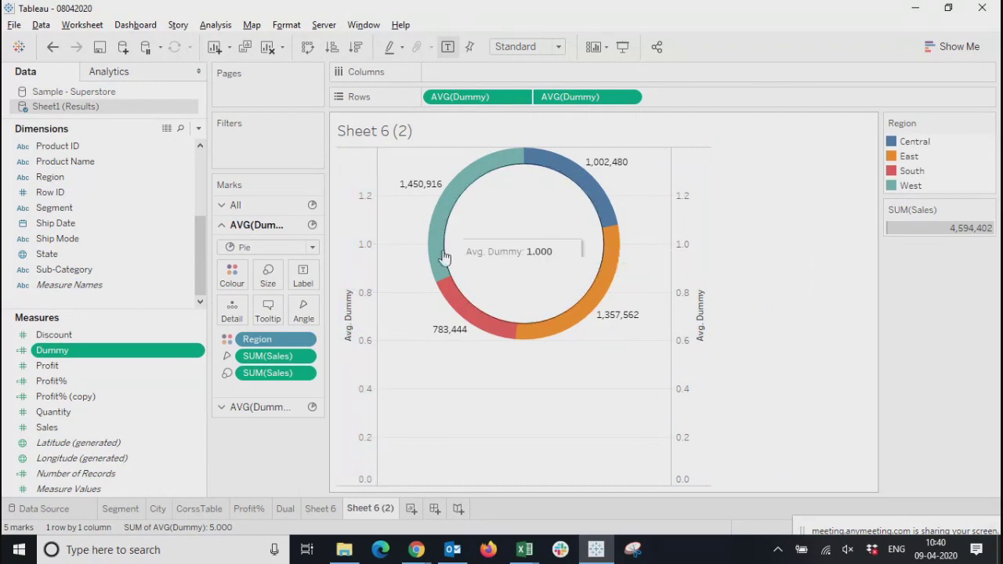
# Compare the scales of the two Avg. Dummy axes and check the Synchronise Axis setting of the secondary one
pyautogui.moveTo(470, 98); pyautogui.dragTo(540, 97)
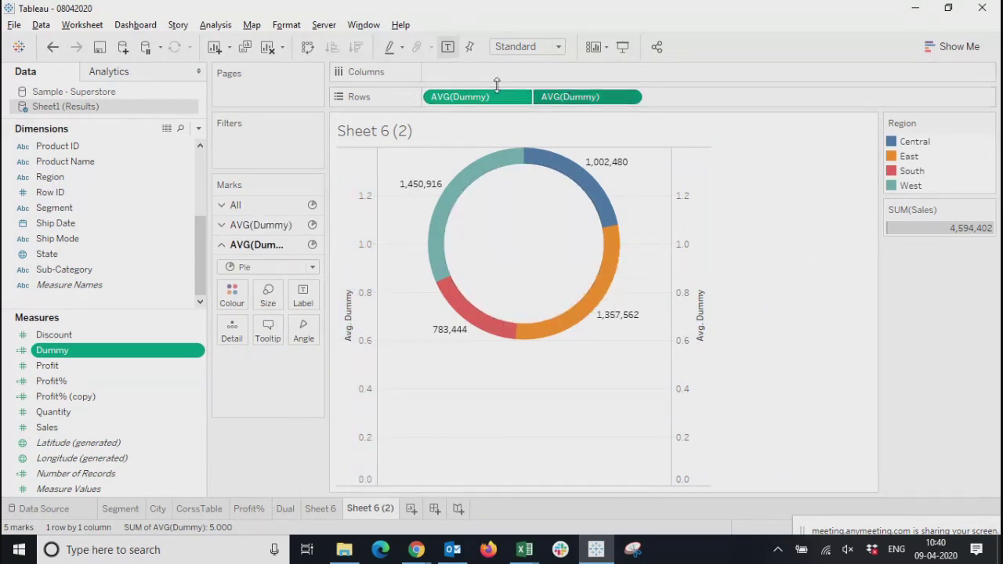
pyautogui.click(345, 196)
pyautogui.click(694, 203)
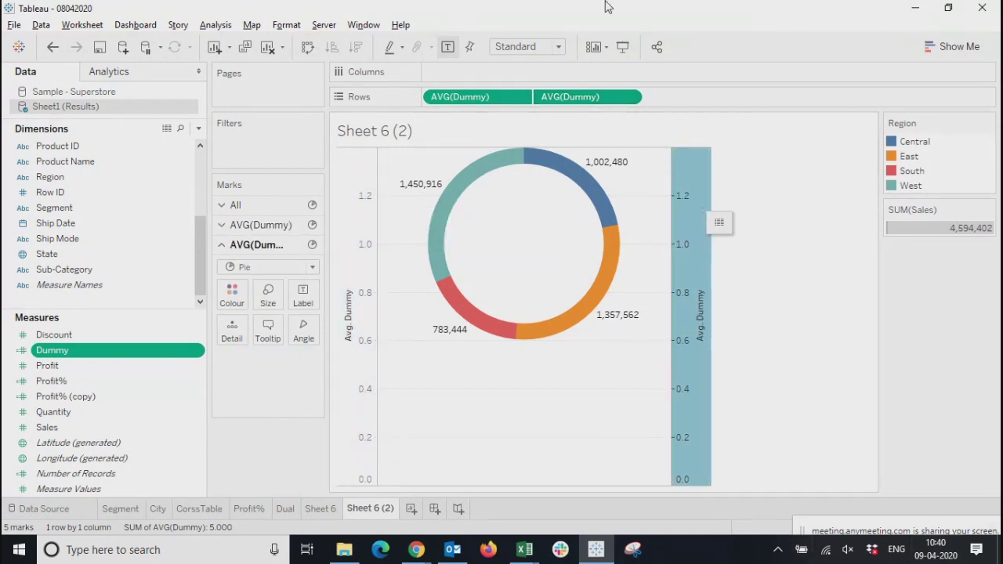
pyautogui.click(471, 104)
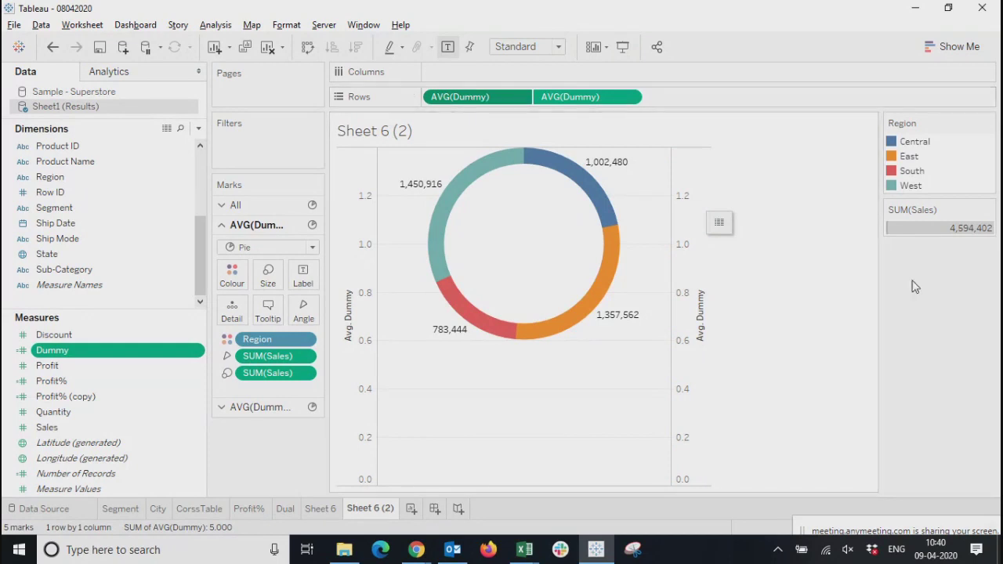
pyautogui.click(681, 268)
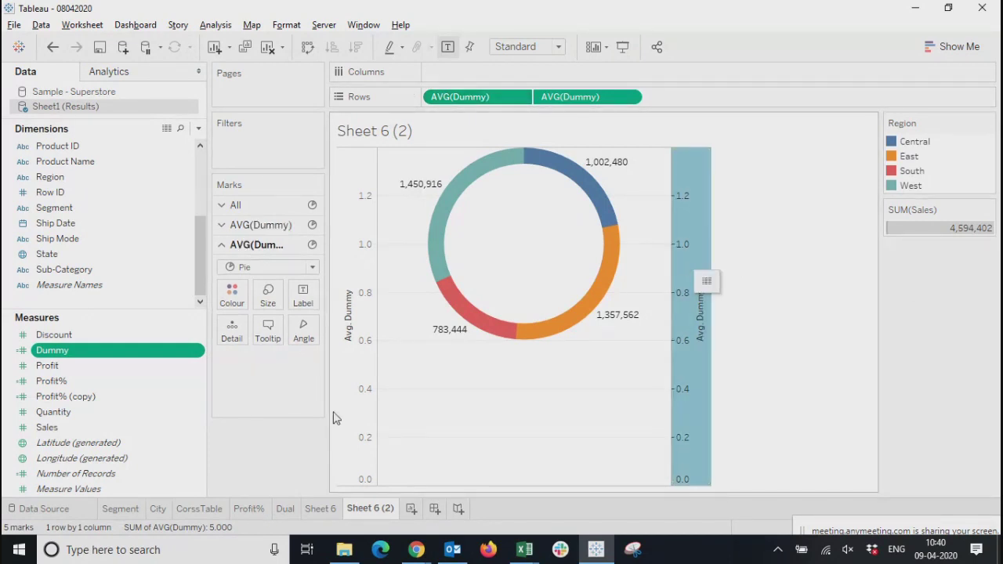
pyautogui.click(357, 278)
pyautogui.rightClick(681, 261)
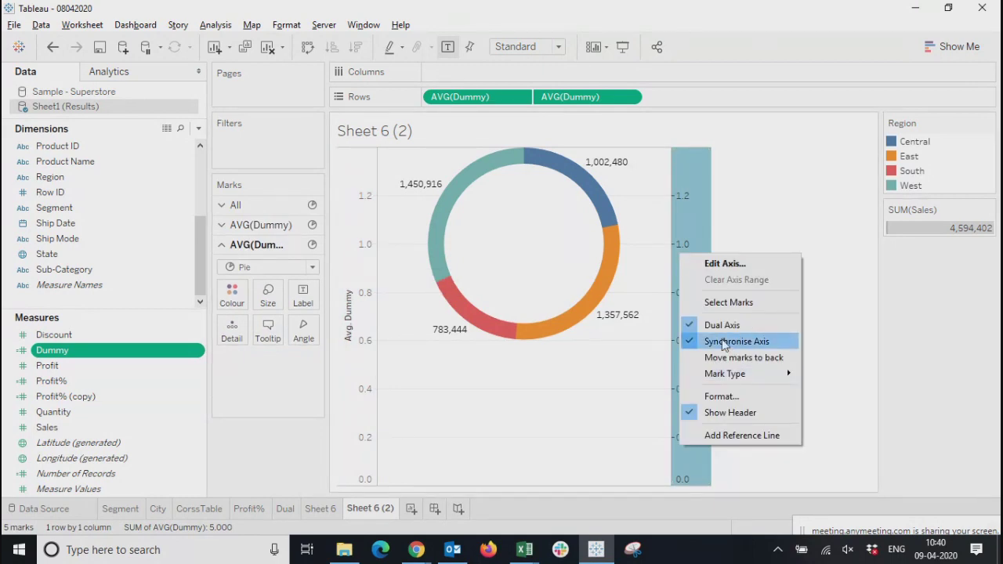
pyautogui.click(810, 193)
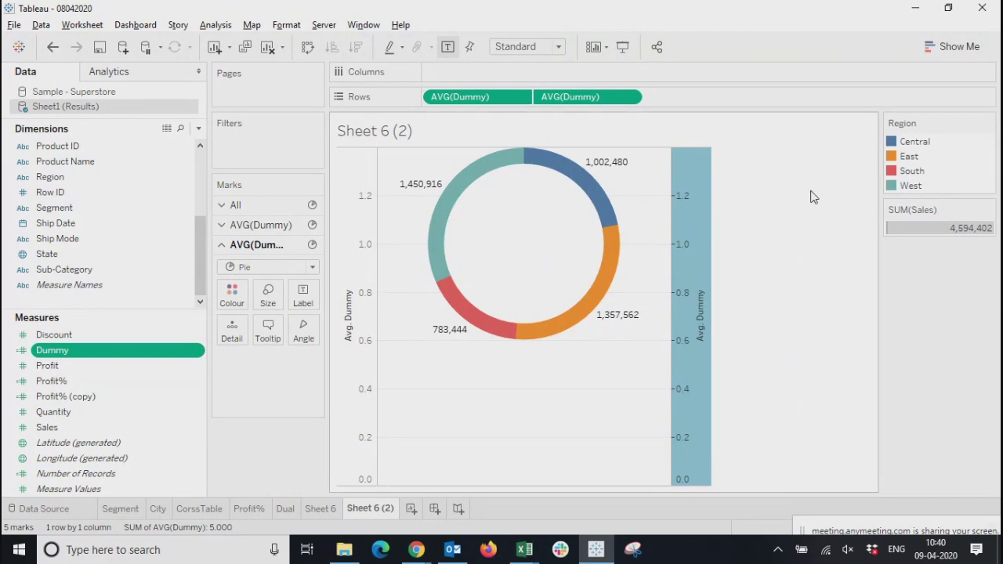
# Enlarge the second AVG(Dummy) pie to make the donut ring thinner
pyautogui.click(268, 306)
pyautogui.moveTo(293, 329)
pyautogui.mouseDown()
pyautogui.moveTo(342, 328)
pyautogui.moveTo(294, 329)
pyautogui.moveTo(305, 337)
pyautogui.mouseUp()
pyautogui.click(262, 435)
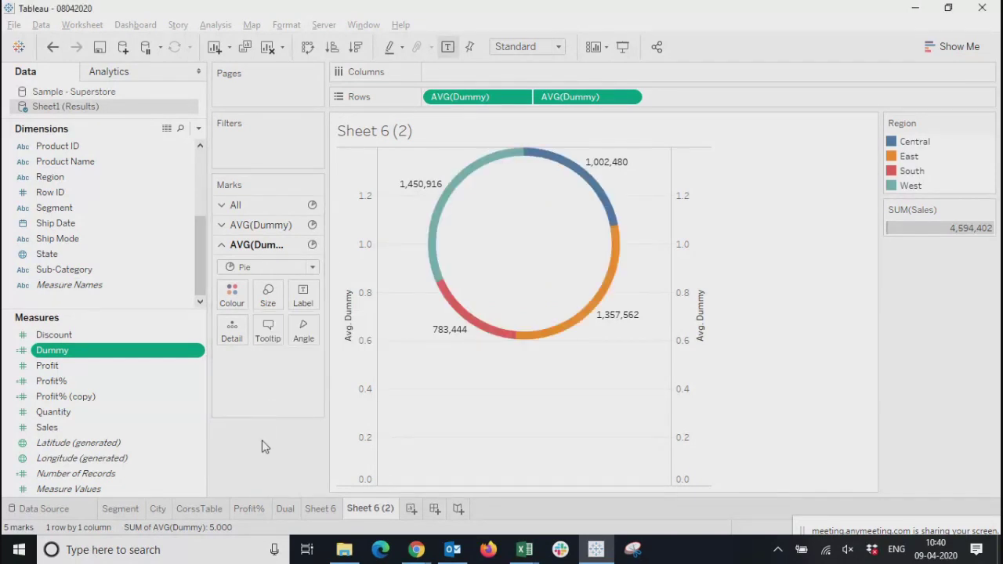
# Review the first AVG(Dummy) measure's mark type and Region field options, and examine the chart types offered by Show Me
pyautogui.click(468, 97)
pyautogui.click(476, 96)
pyautogui.click(479, 98)
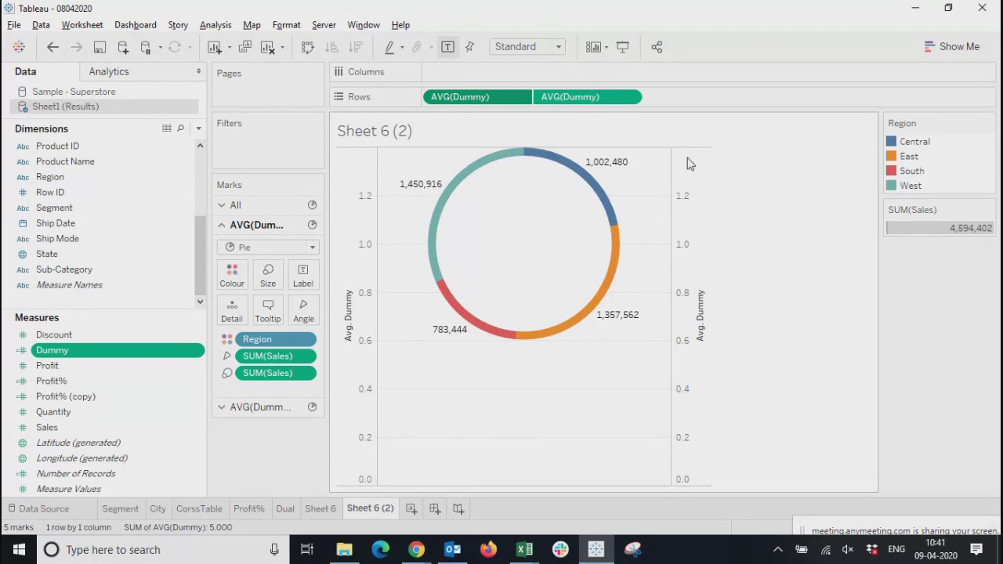
pyautogui.click(305, 342)
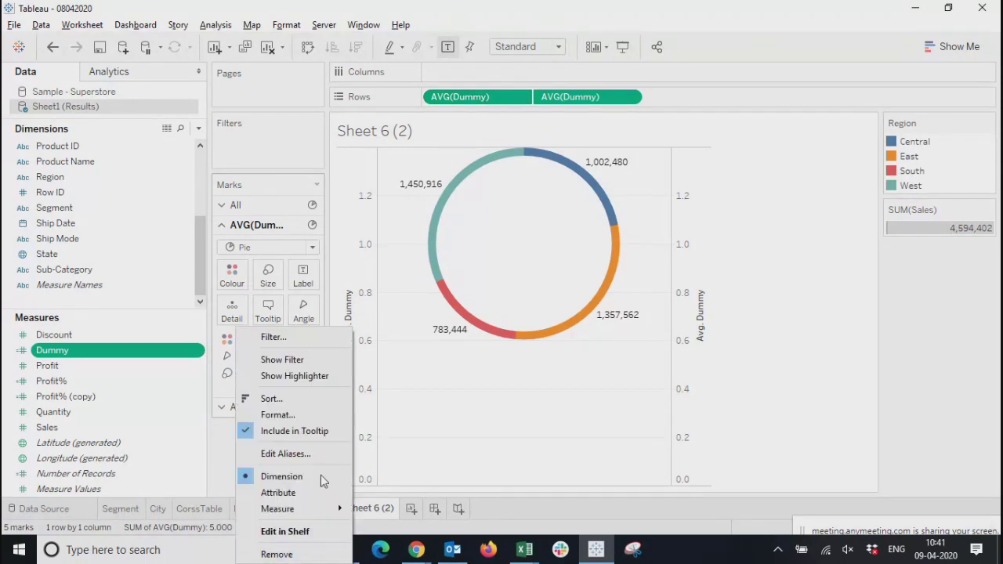
pyautogui.click(759, 369)
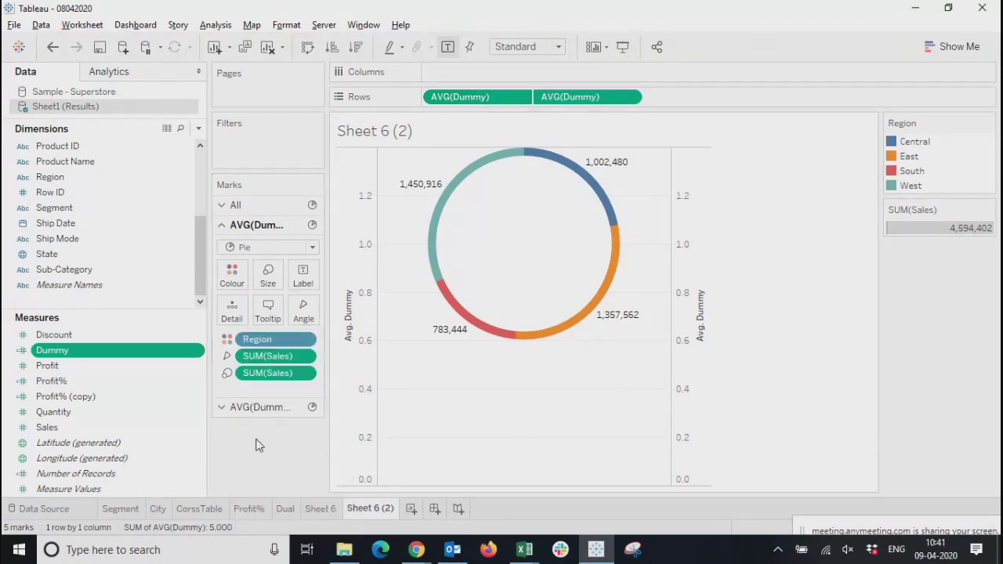
pyautogui.click(272, 248)
pyautogui.click(237, 487)
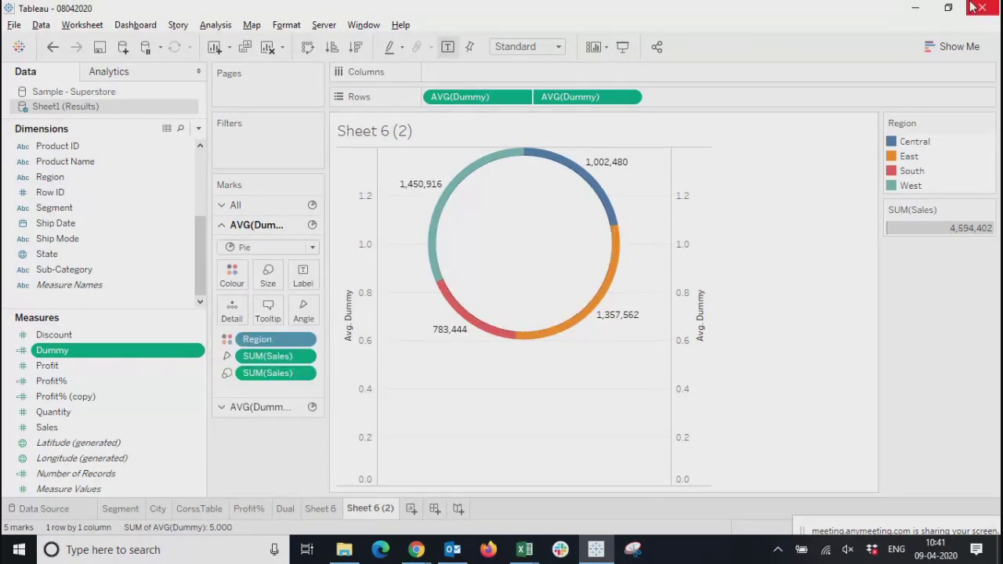
pyautogui.click(950, 47)
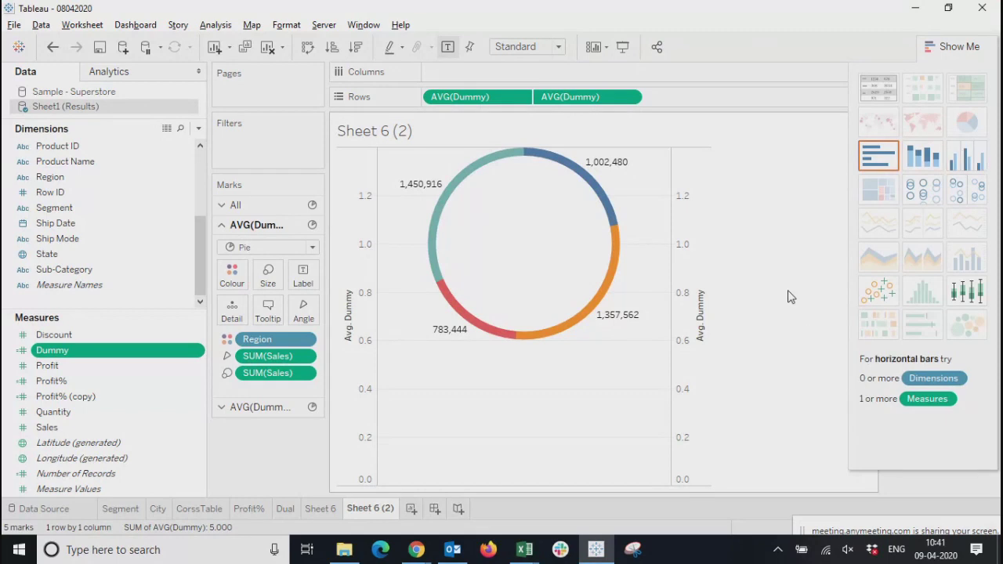
pyautogui.click(933, 48)
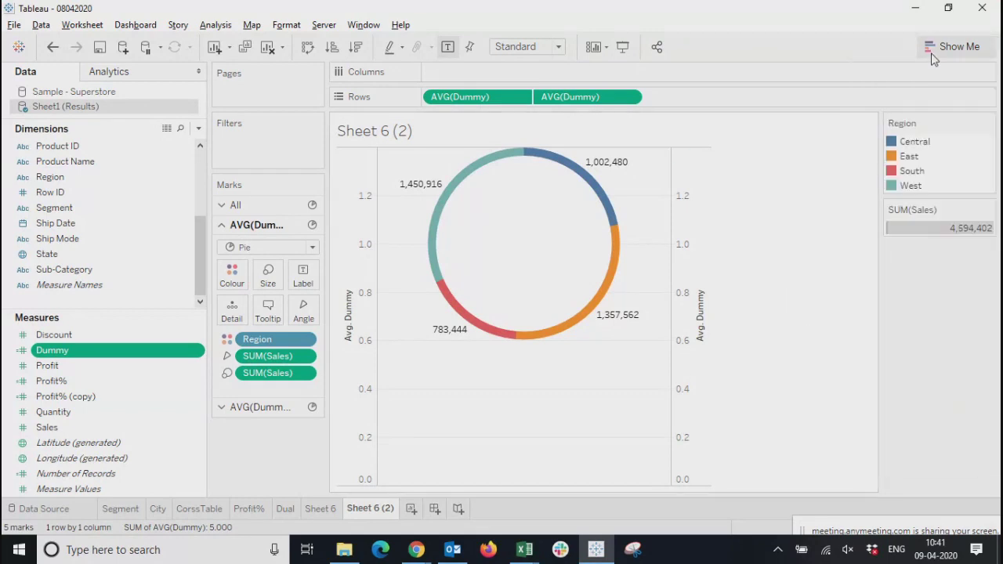
# Reduce the size of the second AVG(Dummy) pie to give the donut a thicker ring
pyautogui.moveTo(447, 196)
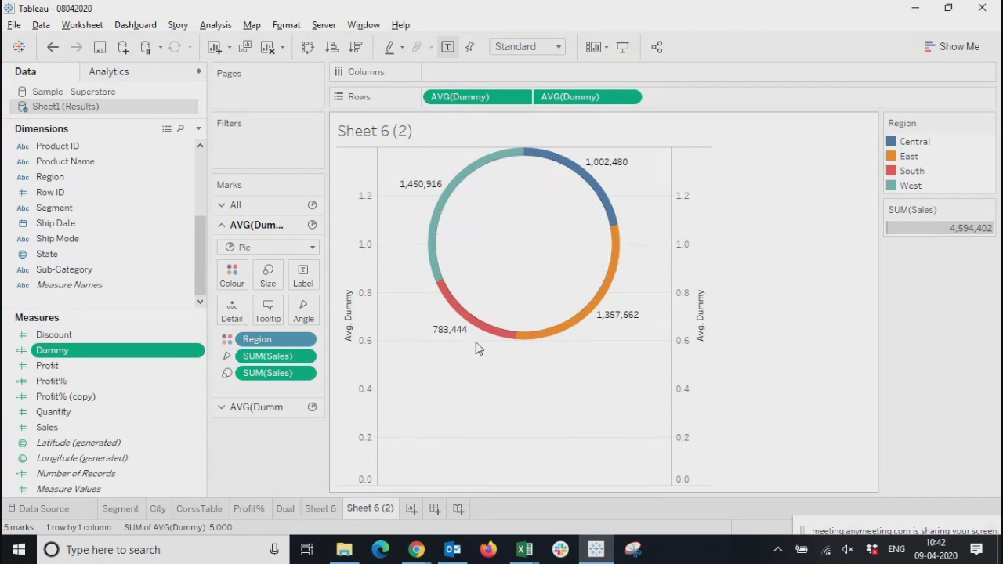
pyautogui.click(267, 407)
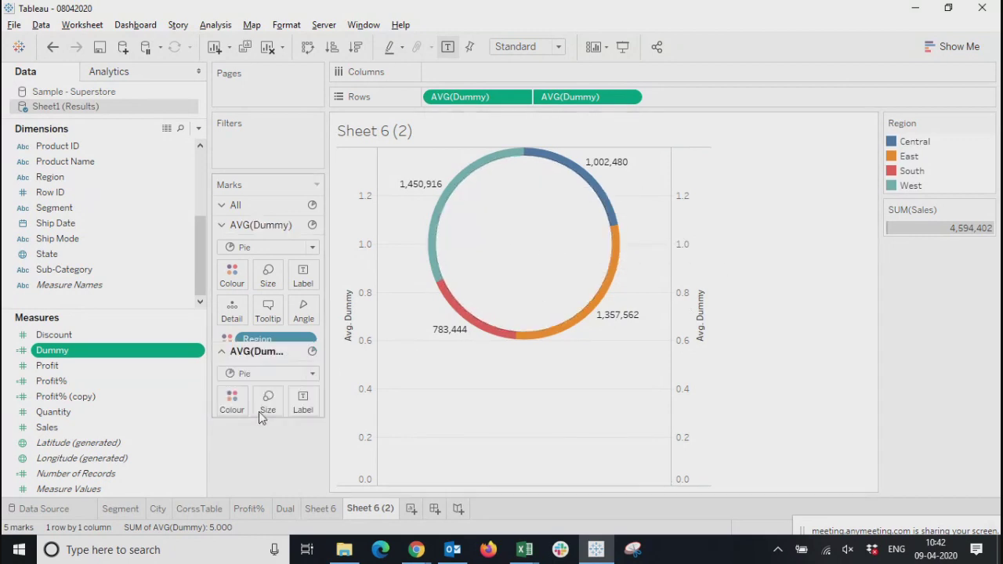
pyautogui.click(280, 298)
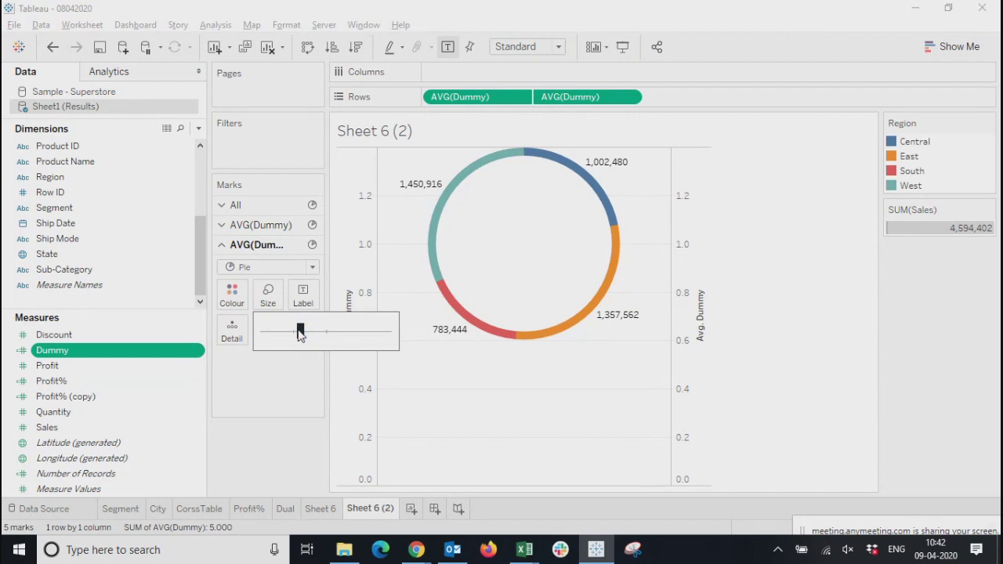
pyautogui.moveTo(291, 343); pyautogui.dragTo(289, 342)
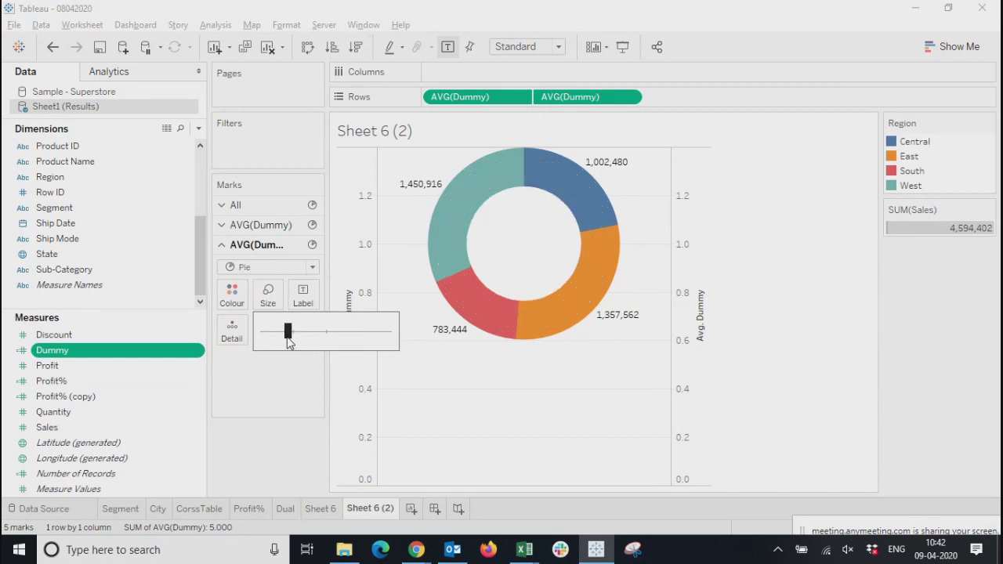
# Add Profit and Quantity as labels on the second AVG(Dummy) pie in the donut's centre
pyautogui.click(518, 248)
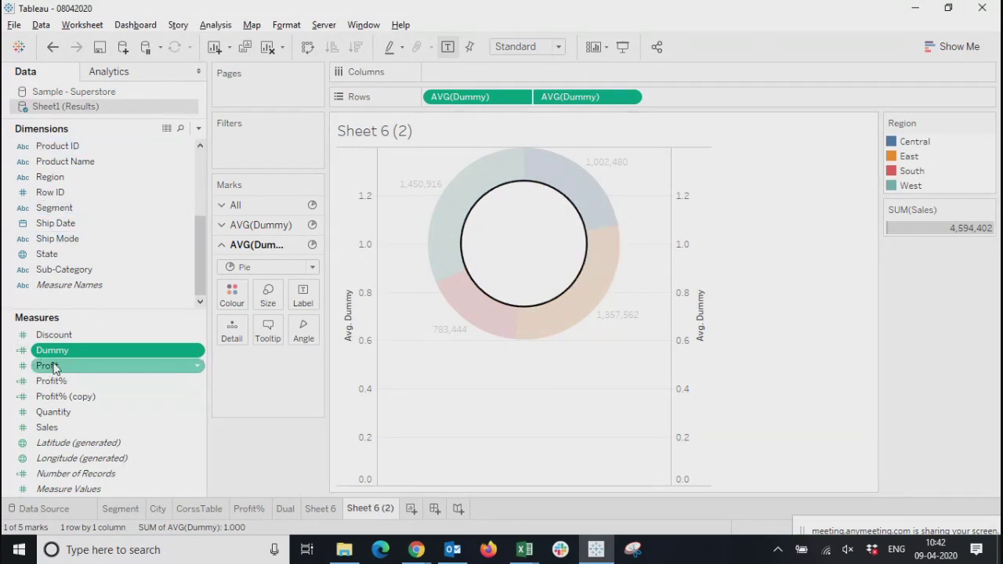
pyautogui.click(260, 225)
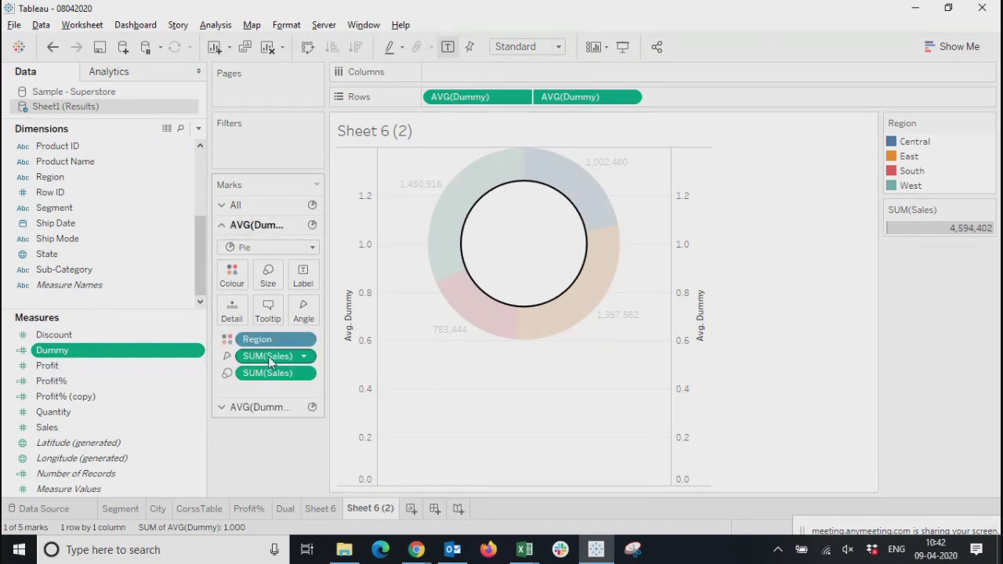
pyautogui.click(521, 239)
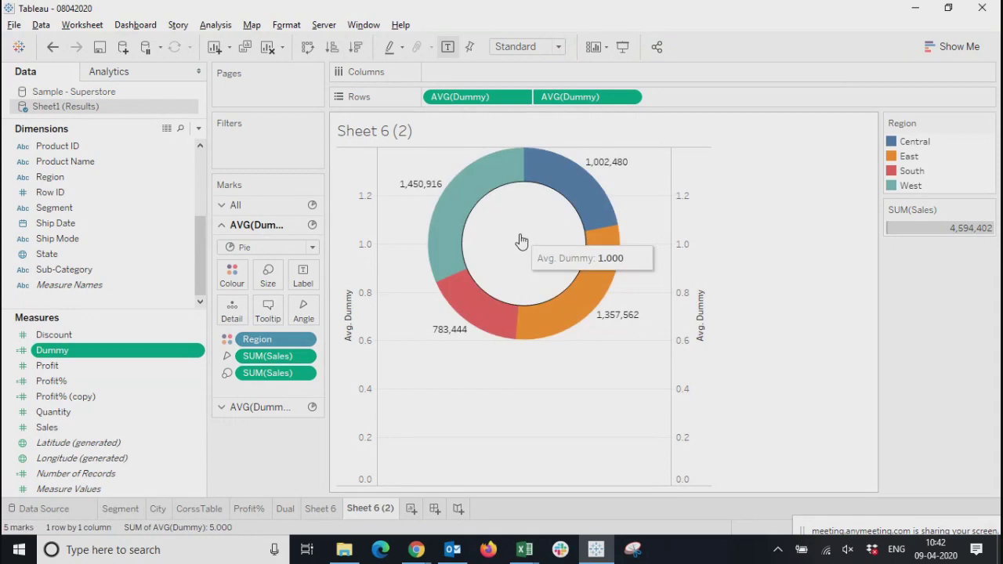
pyautogui.moveTo(47, 365); pyautogui.dragTo(303, 296)
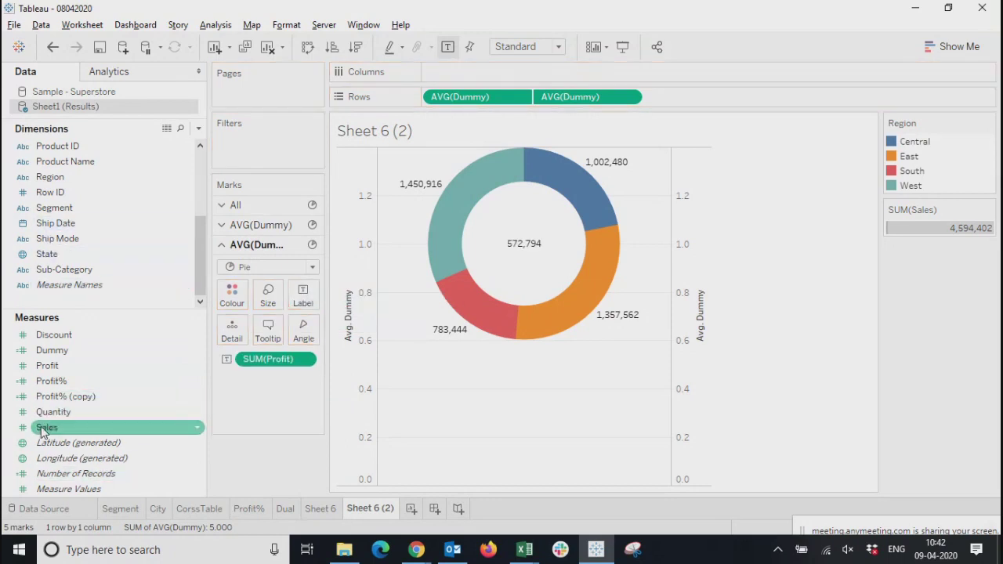
pyautogui.moveTo(45, 413); pyautogui.dragTo(304, 296)
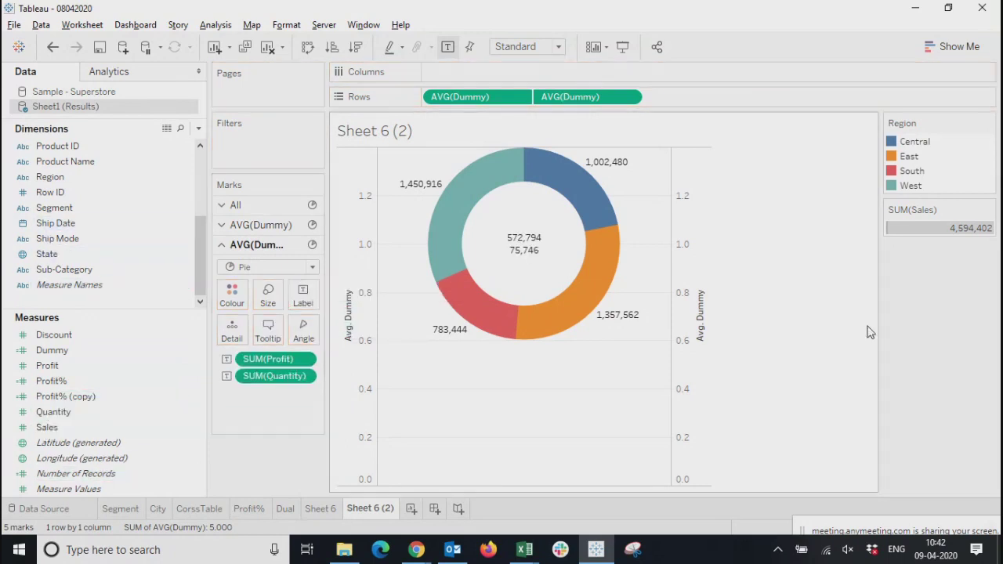
# Inspect the tooltip of the donut's centre and preview the worksheet in presentation mode
pyautogui.moveTo(510, 239)
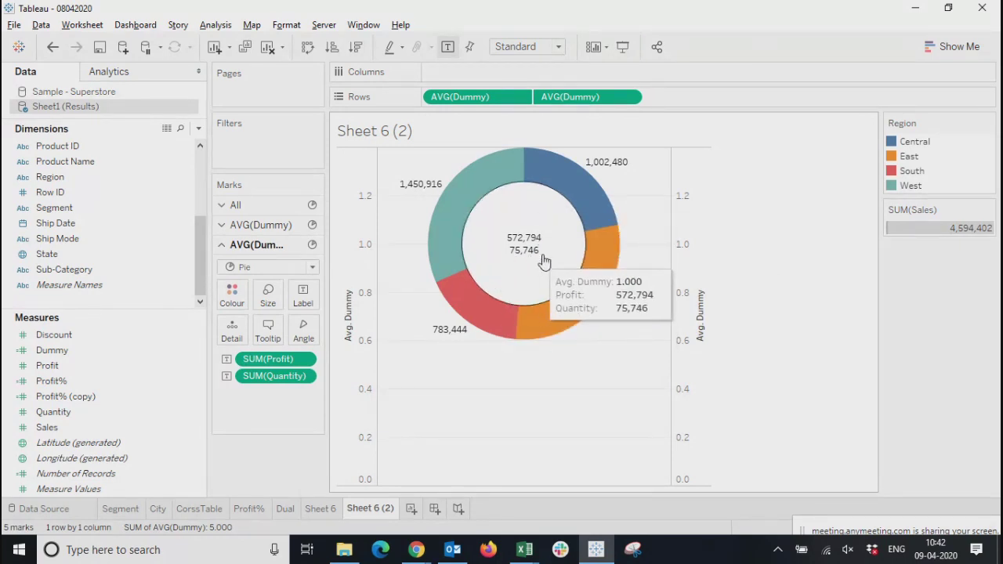
pyautogui.click(624, 46)
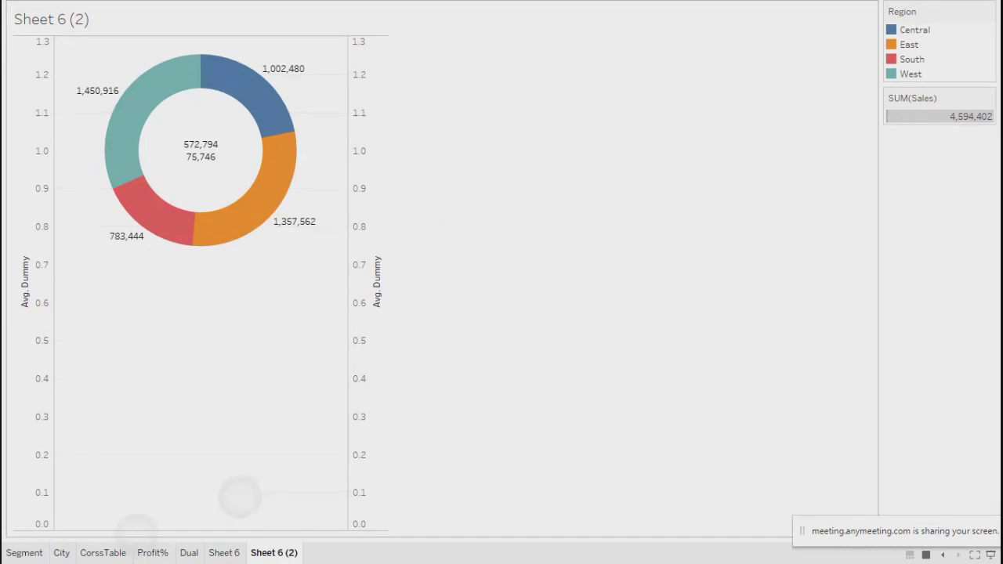
pyautogui.press('Escape')
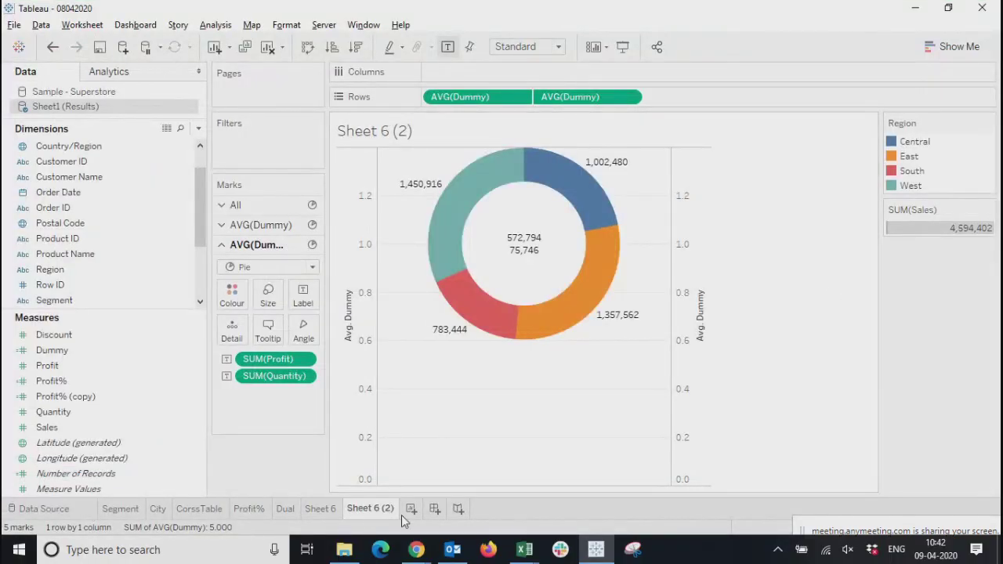
# Rename the Sheet 6 (2) worksheet as Donut
pyautogui.doubleClick(363, 509)
pyautogui.write('Donut')
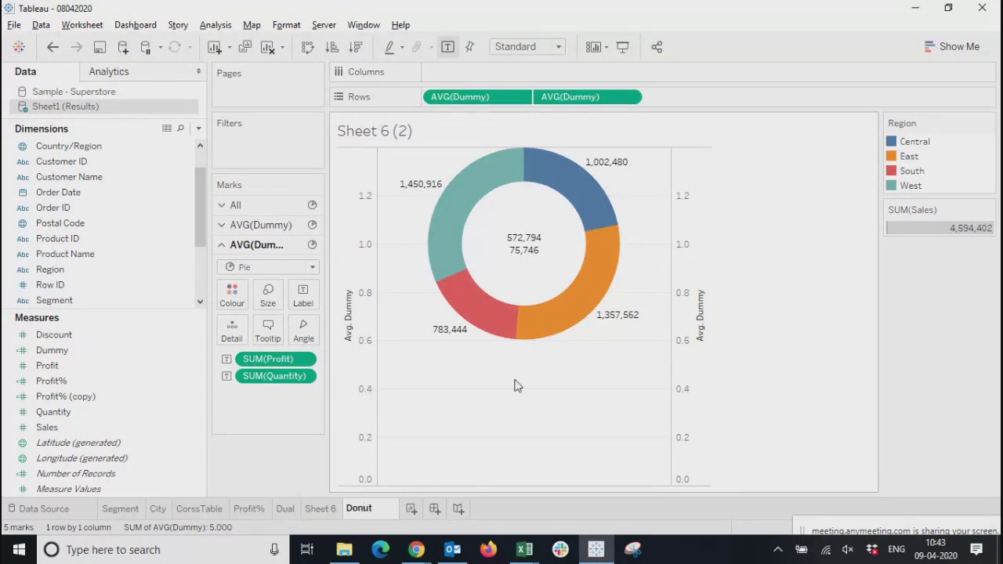
pyautogui.click(769, 379)
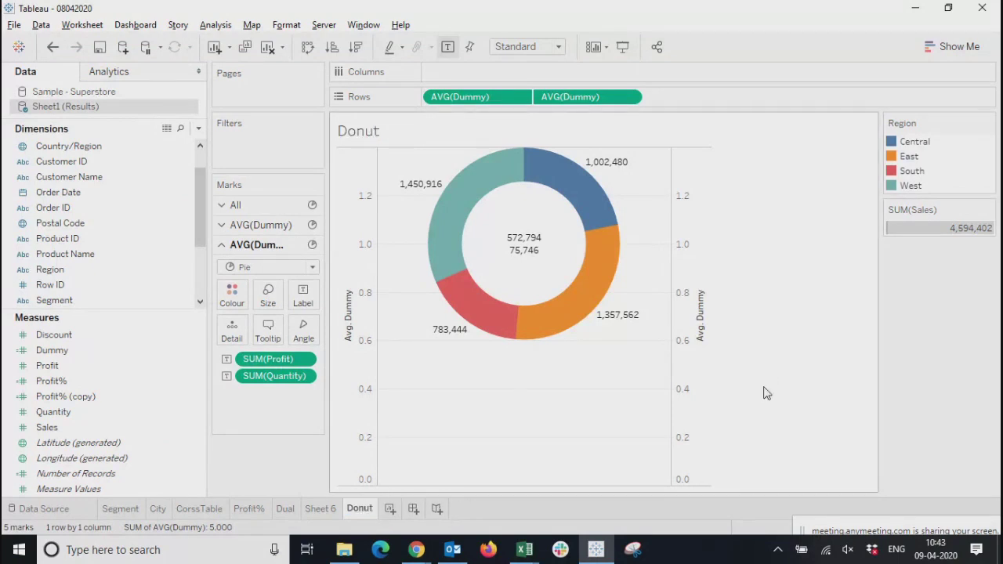
# Delete the empty Sheet 6 worksheet, and look over the Dual and Donut worksheets
pyautogui.moveTo(358, 511)
pyautogui.click(320, 511)
pyautogui.rightClick(321, 516)
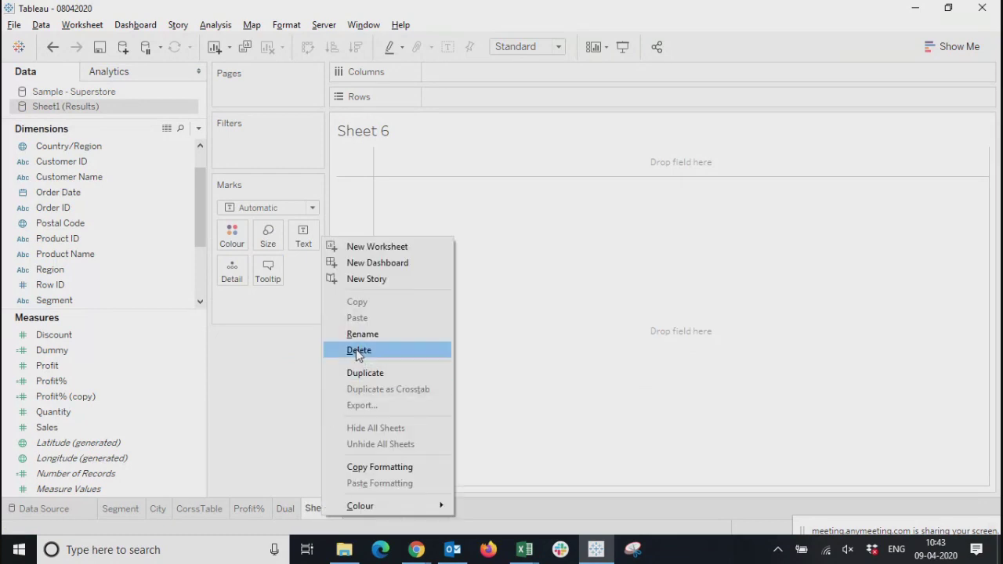
pyautogui.click(358, 350)
pyautogui.click(284, 509)
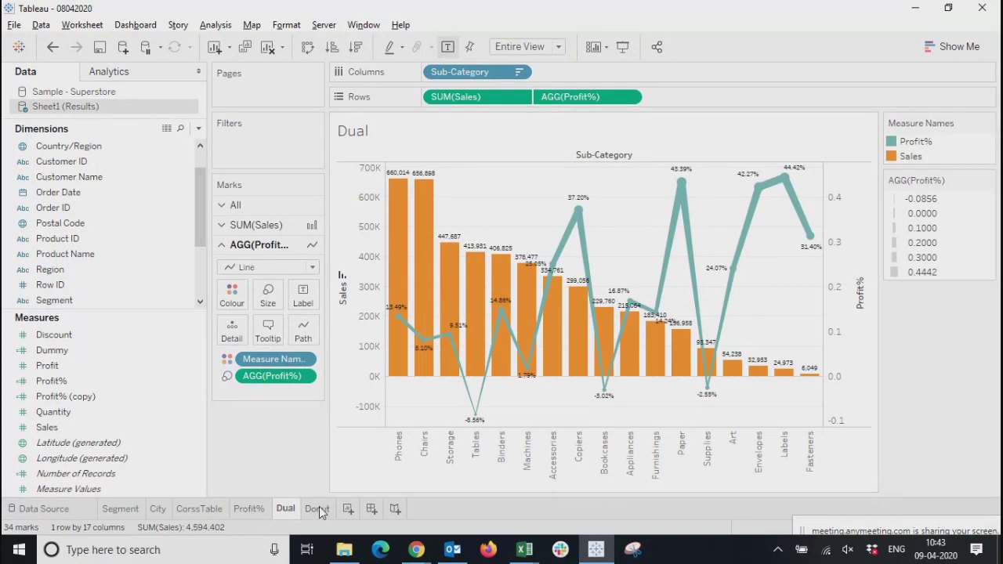
pyautogui.click(317, 510)
# Create a new worksheet with Profit and Sales on Rows, and try swapping the rows and columns back and forth
pyautogui.click(347, 509)
pyautogui.click(99, 352)
pyautogui.moveTo(83, 365); pyautogui.dragTo(459, 97)
pyautogui.click(49, 428)
pyautogui.moveTo(49, 428); pyautogui.dragTo(604, 97)
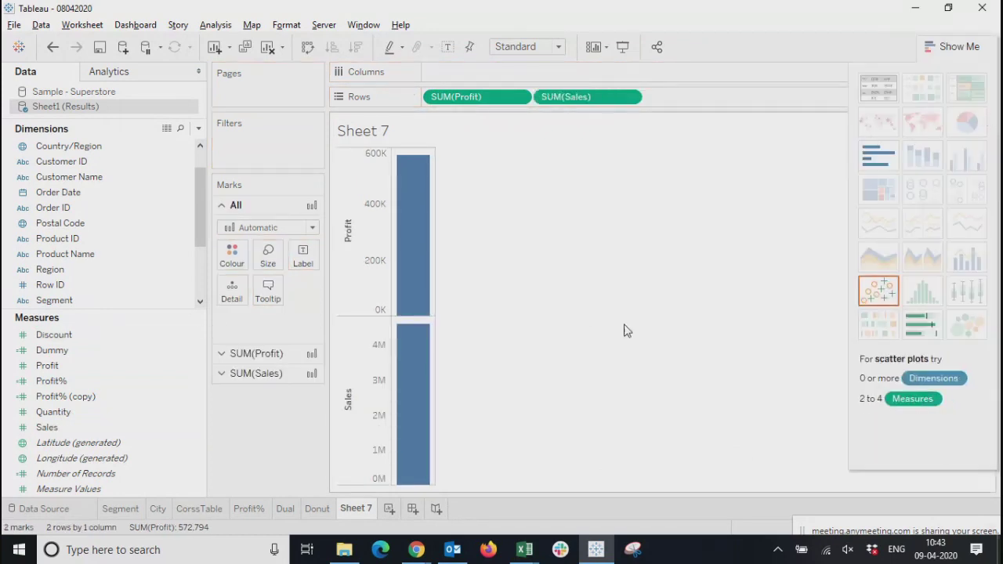
pyautogui.click(306, 47)
pyautogui.click(310, 48)
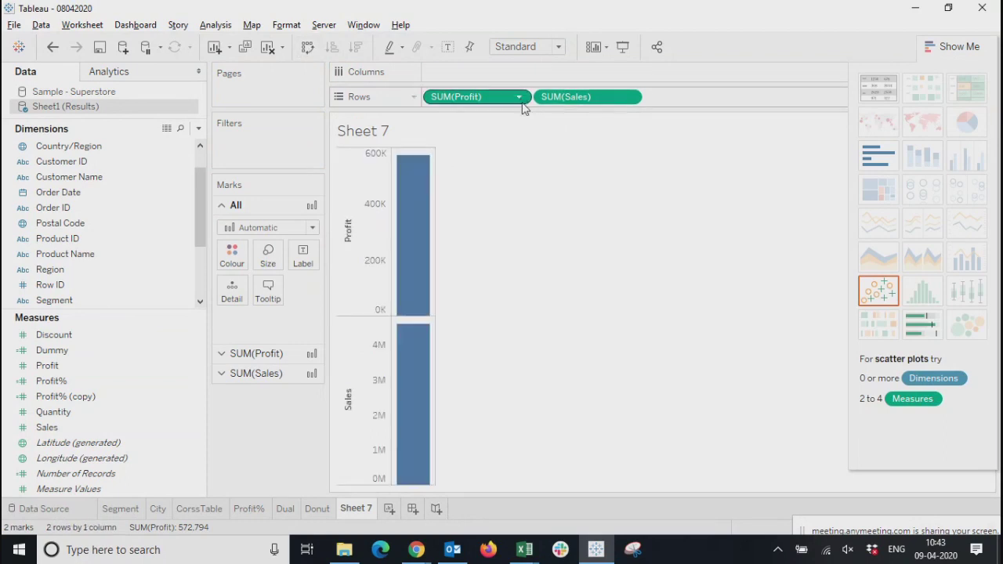
# Add Sub-Category to Columns to break down the Profit and Sales bars
pyautogui.click(519, 96)
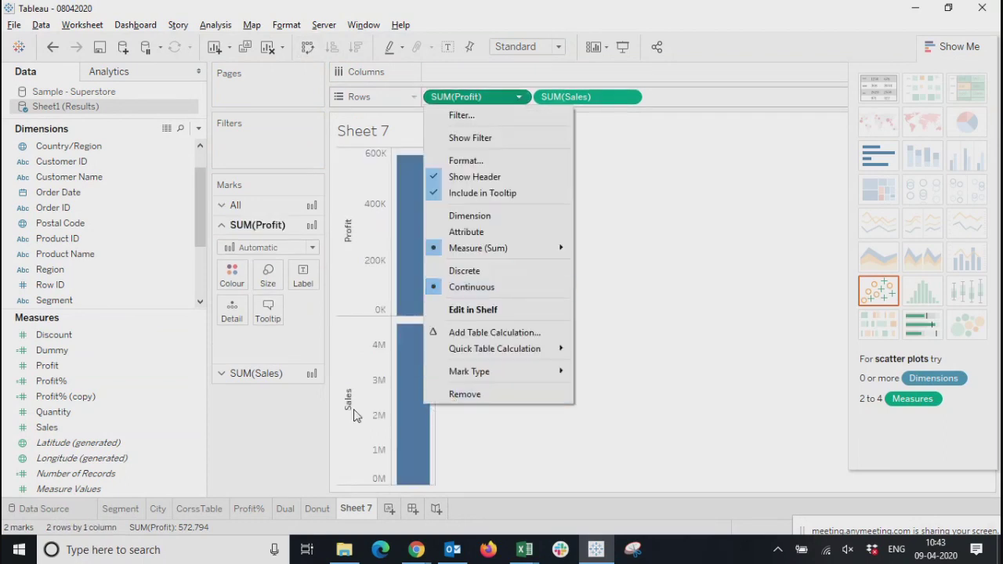
pyautogui.press('Escape')
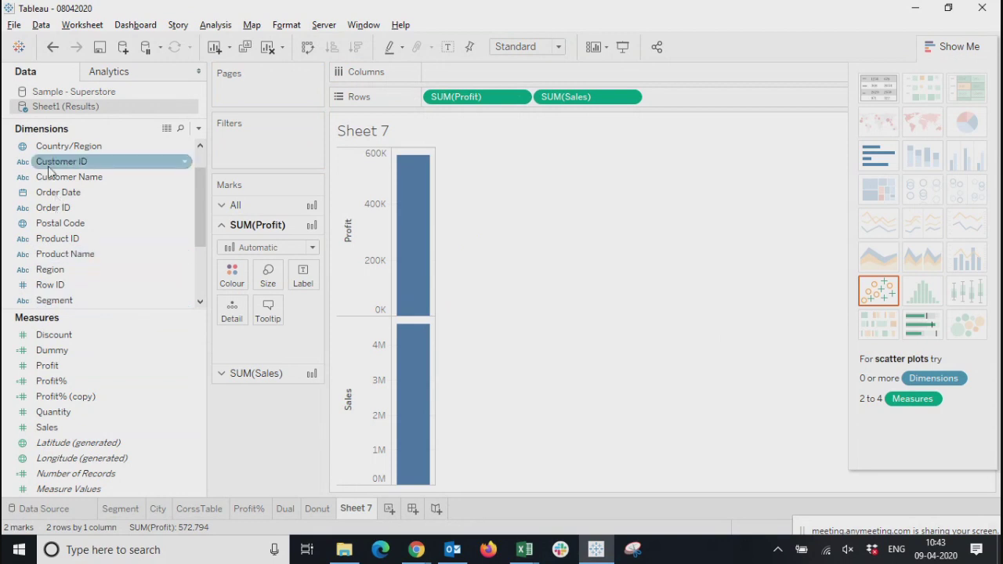
pyautogui.scroll(2, 71, 215)
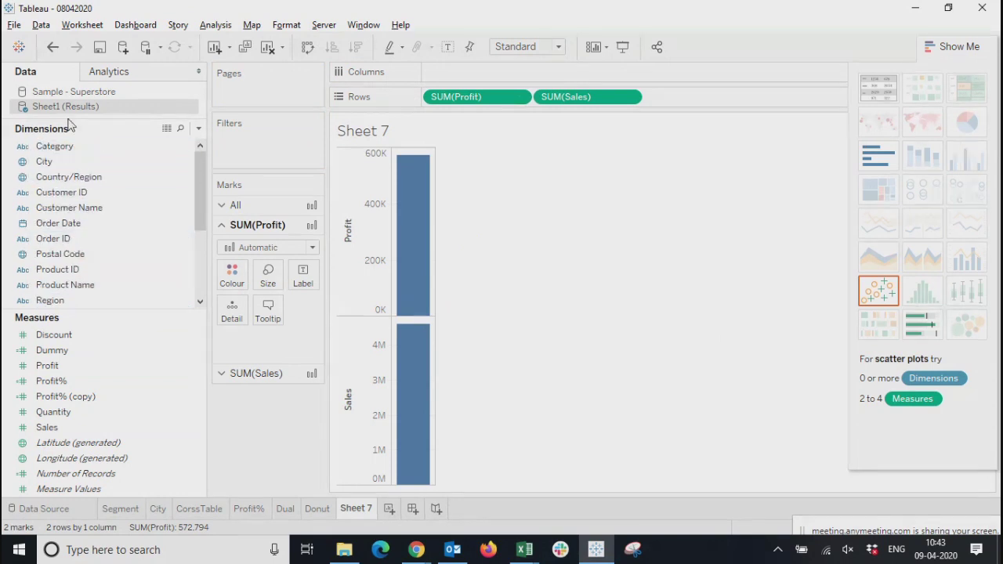
pyautogui.scroll(-3, 98, 200)
pyautogui.moveTo(66, 270); pyautogui.dragTo(502, 74)
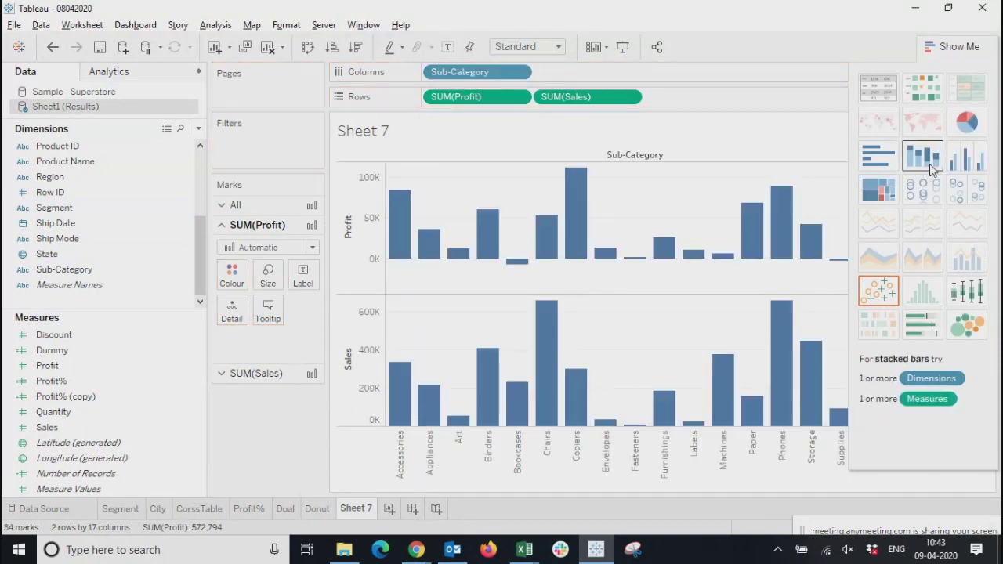
# Try displaying Profit and Sales by Sub-Category as side-by-side bars and view the full chart
pyautogui.click(967, 158)
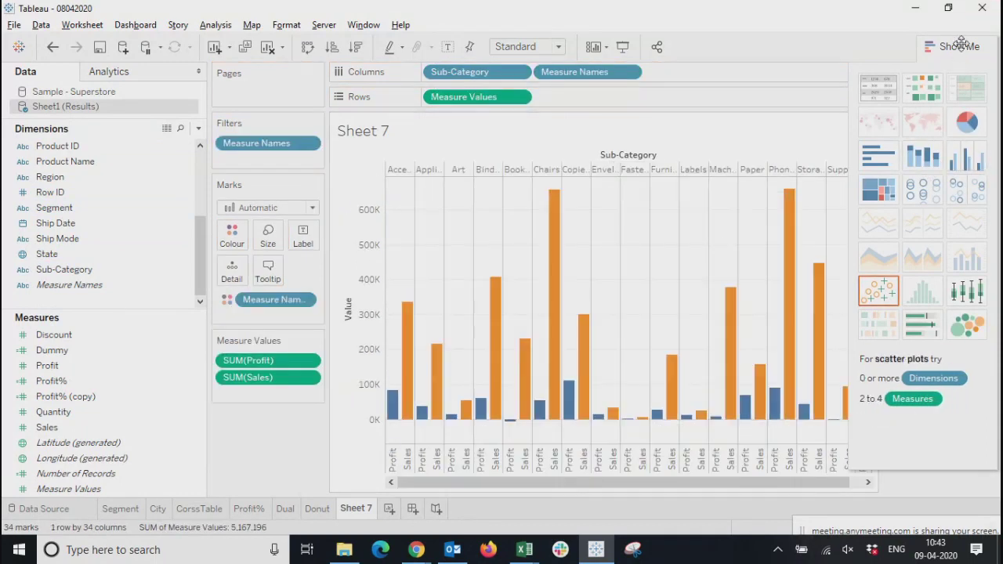
pyautogui.click(959, 48)
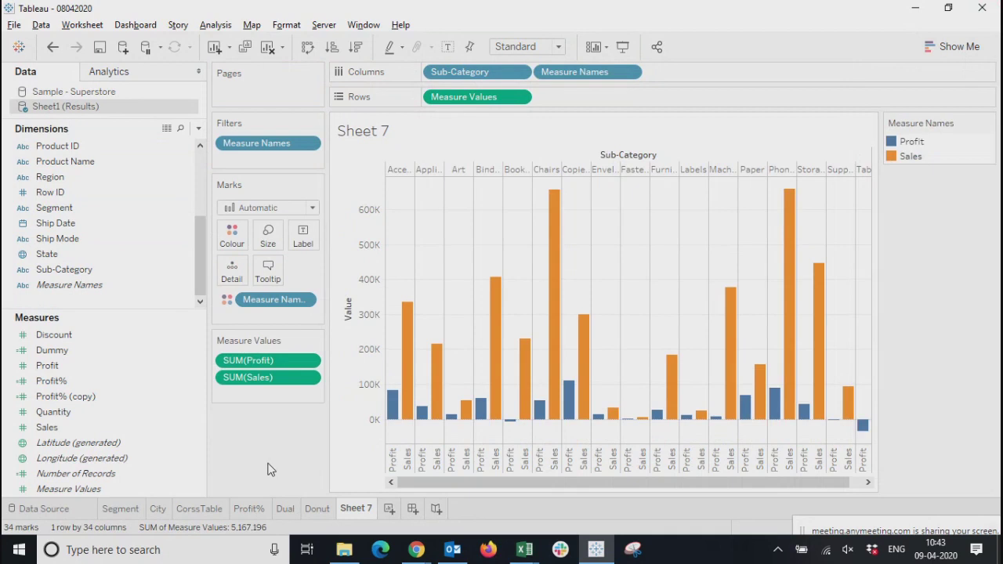
pyautogui.moveTo(393, 403)
# Change the chart to horizontal bars, and swap rows and columns to put Sub-Category back on Columns
pyautogui.click(955, 46)
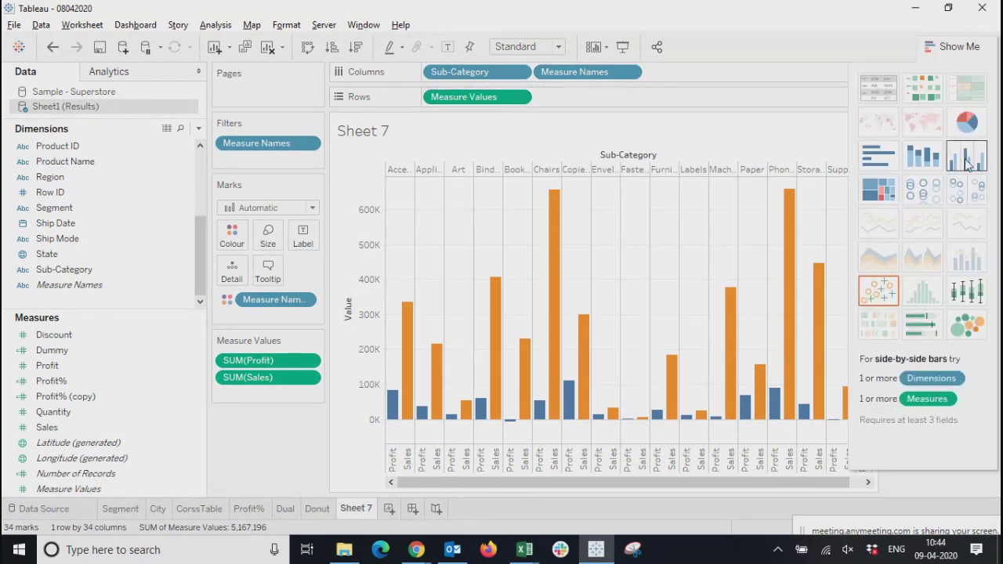
pyautogui.click(867, 163)
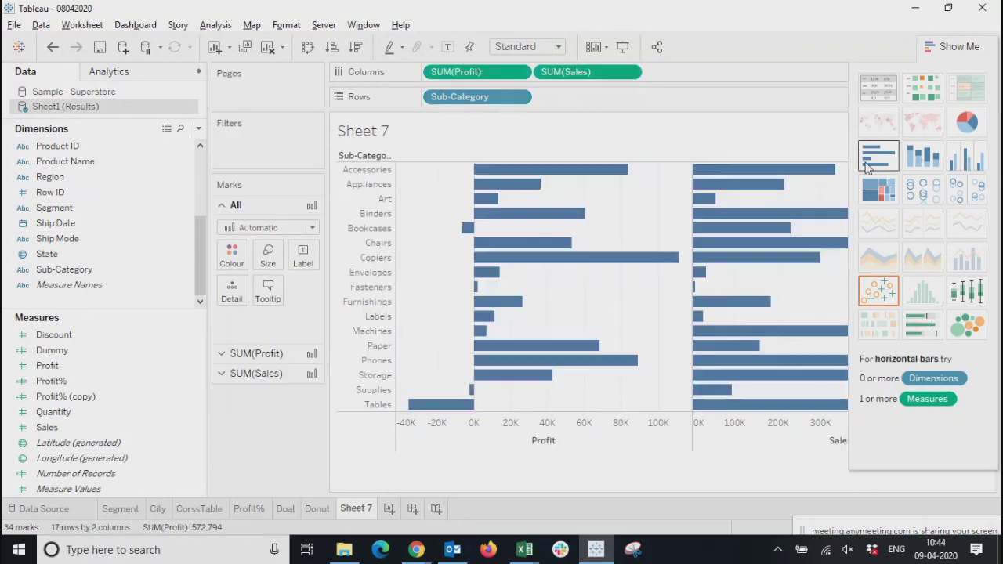
pyautogui.click(961, 46)
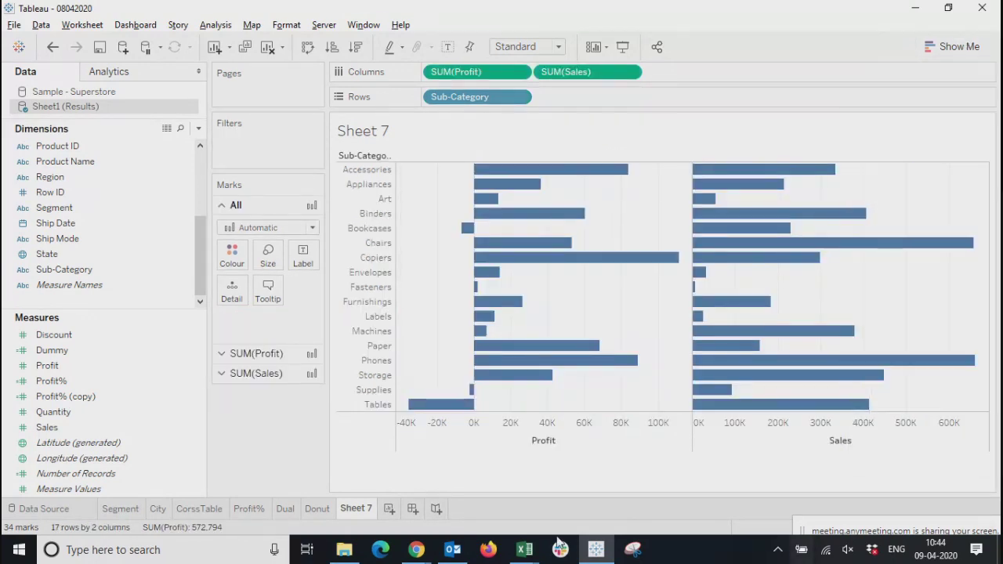
pyautogui.click(308, 46)
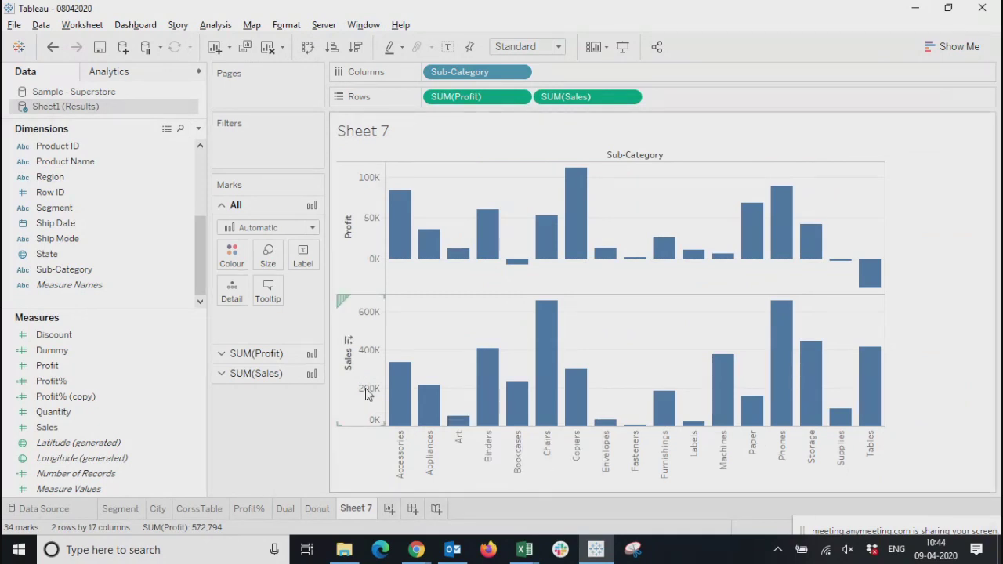
# Set the mark type of the Sales chart to Circle
pyautogui.click(363, 229)
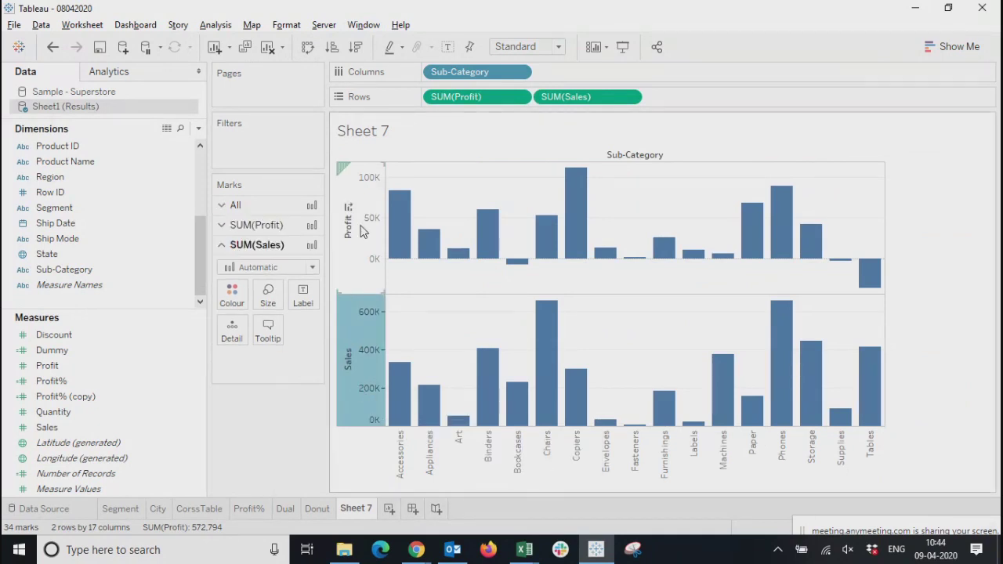
pyautogui.click(356, 387)
pyautogui.click(254, 462)
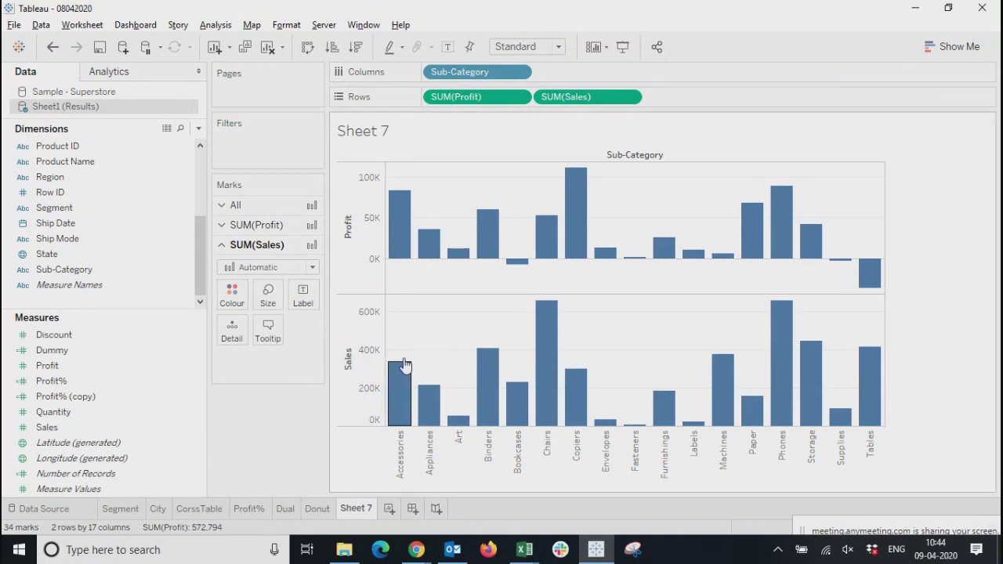
pyautogui.click(357, 379)
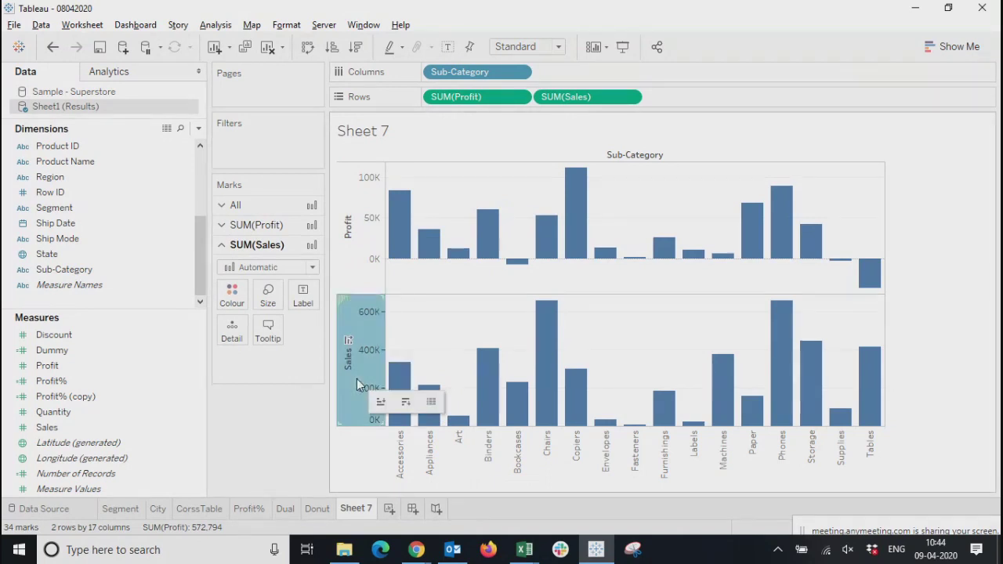
pyautogui.click(240, 268)
pyautogui.click(240, 368)
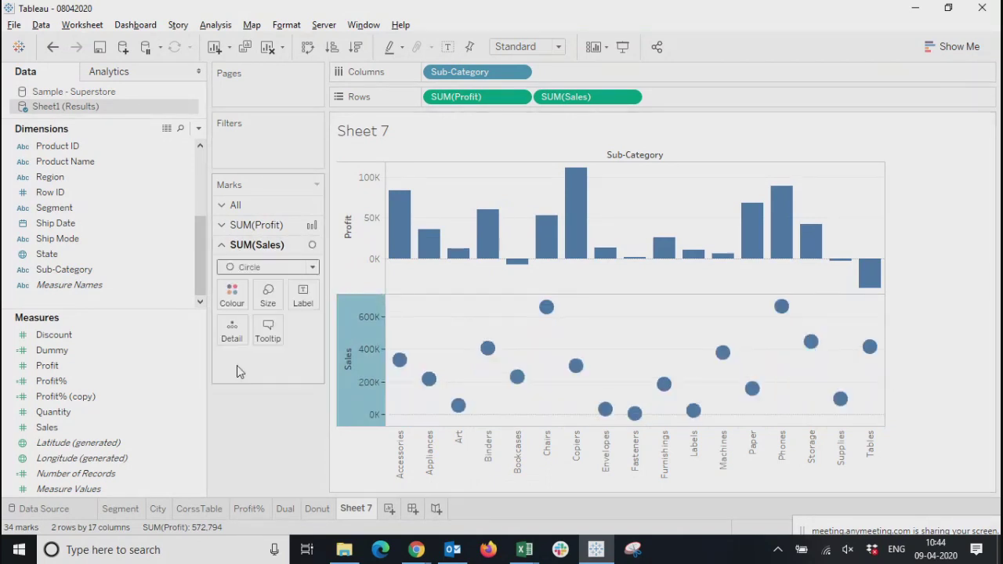
# Switch the Sales marks to Shape, trying the filled triangle and settling on the filled circle
pyautogui.click(275, 267)
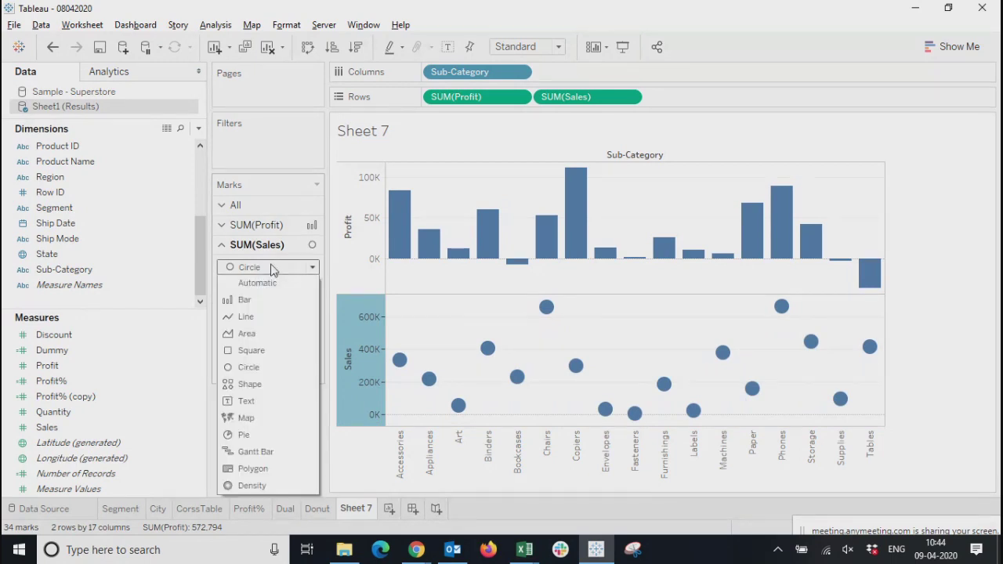
pyautogui.click(236, 385)
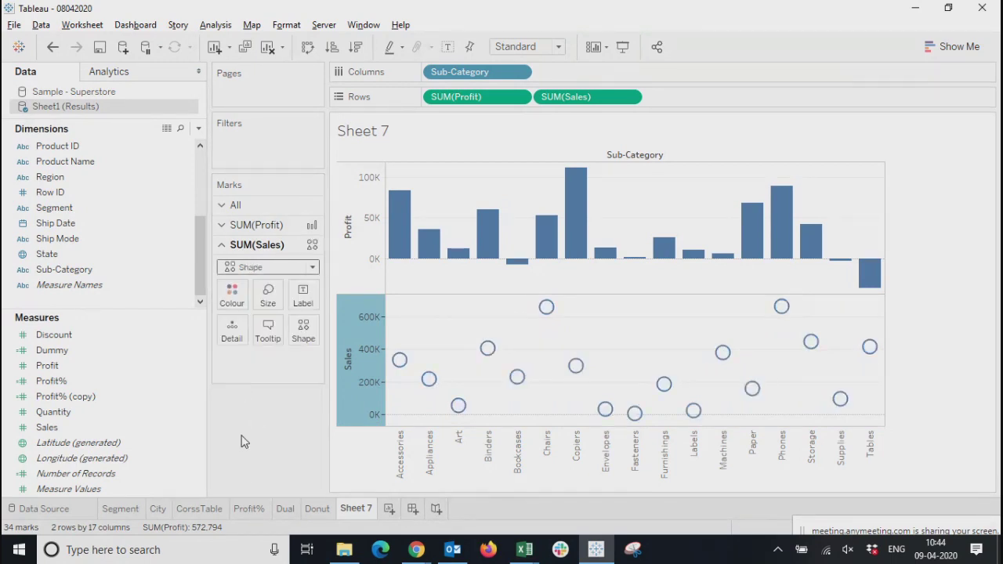
pyautogui.click(304, 329)
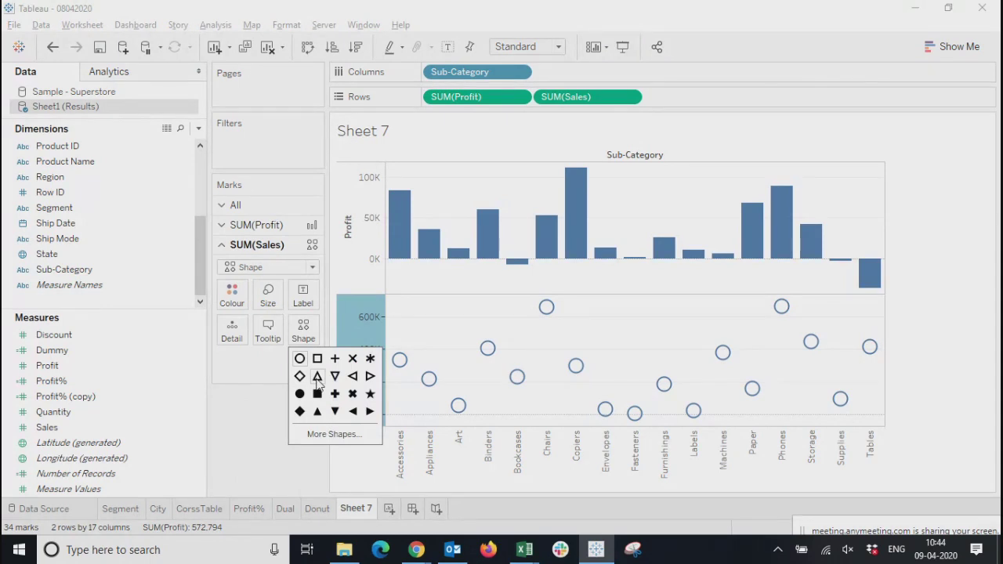
pyautogui.click(316, 412)
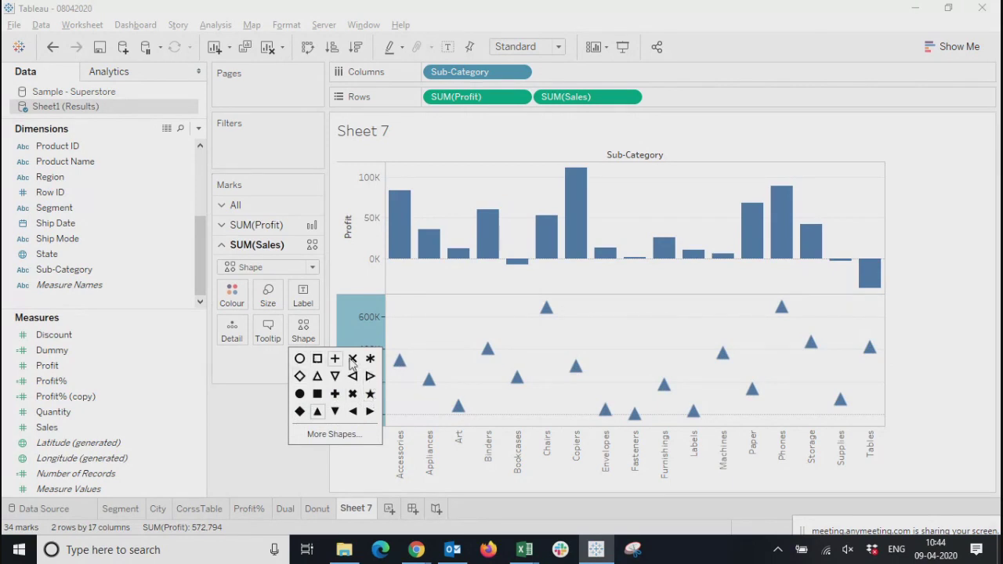
pyautogui.click(299, 394)
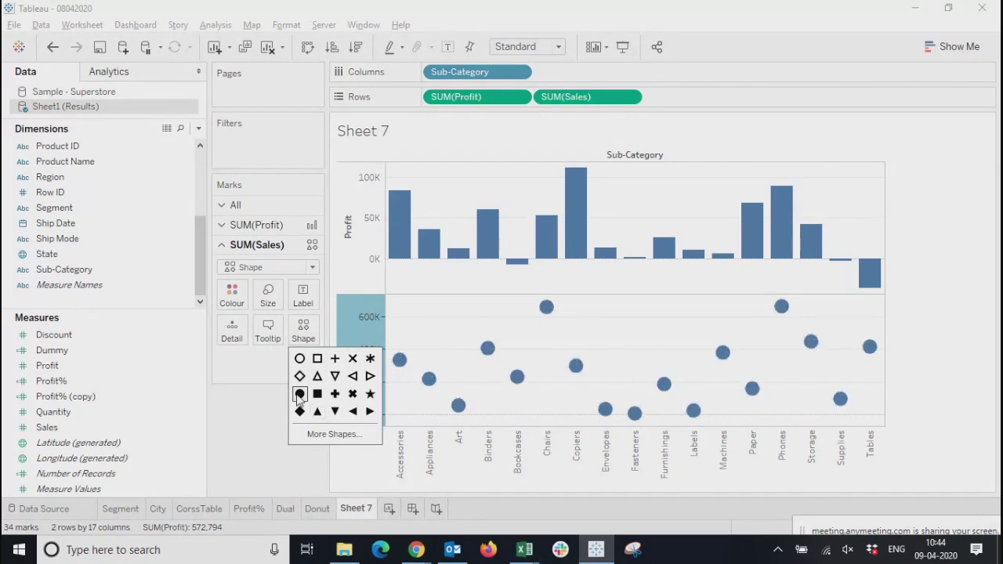
pyautogui.click(258, 424)
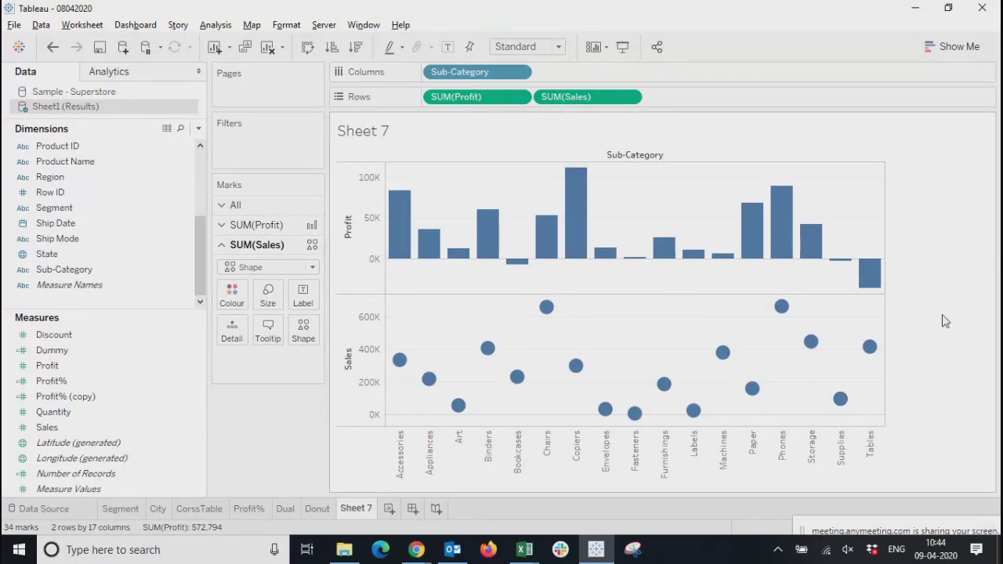
# Combine the Profit and Sales charts by making the Sales axis a dual axis
pyautogui.rightClick(347, 342)
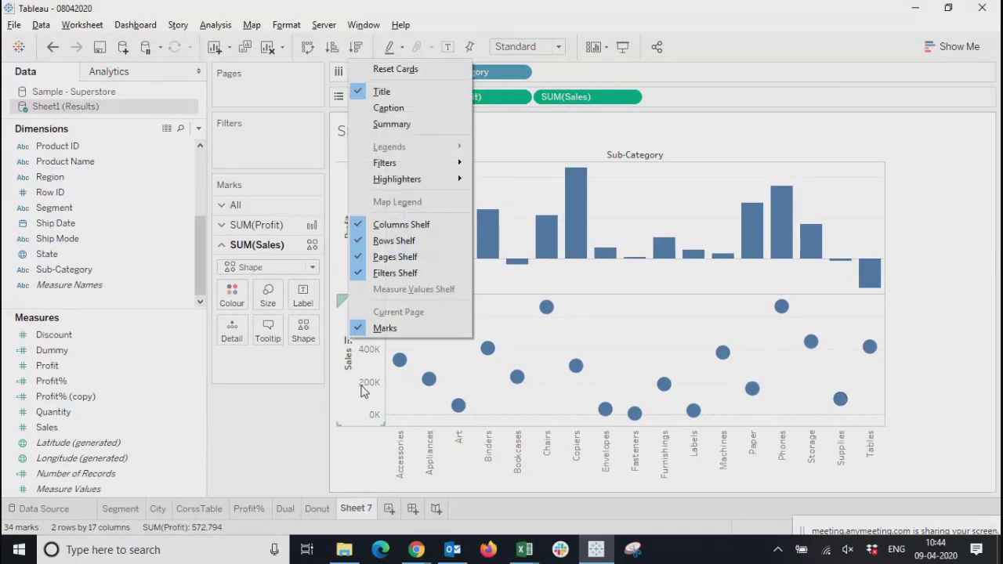
pyautogui.click(363, 372)
pyautogui.rightClick(363, 373)
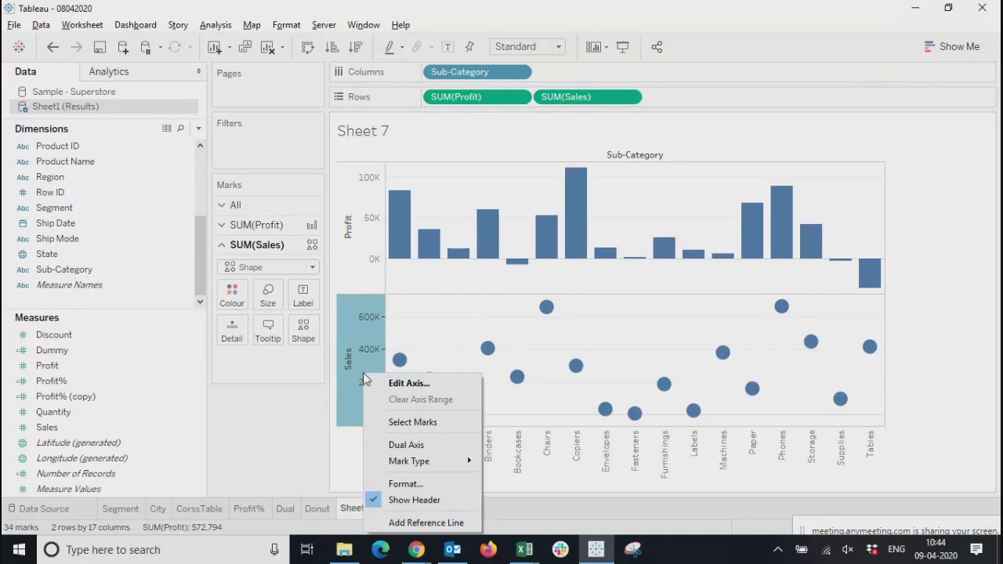
pyautogui.click(385, 445)
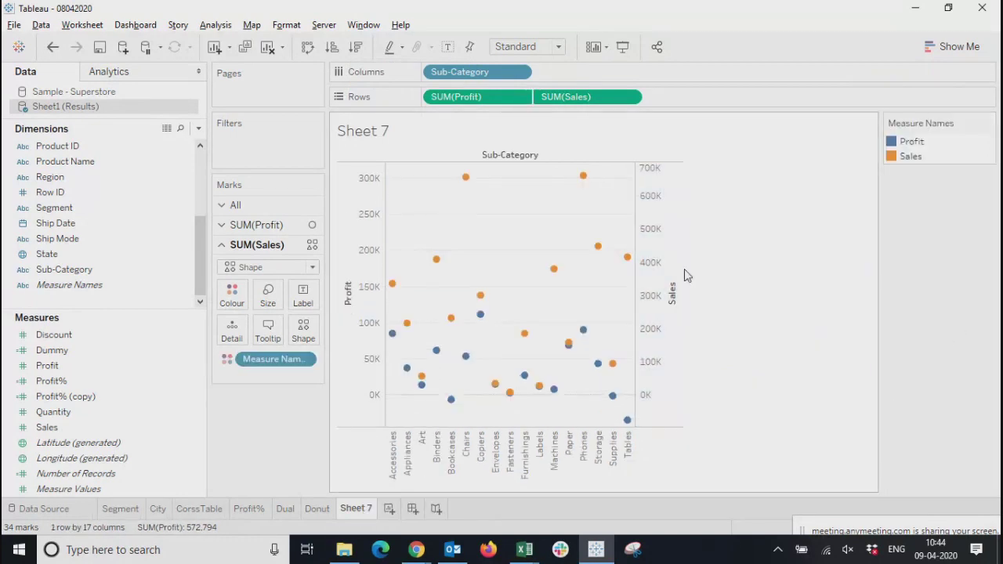
# Set the mark type of Profit to Bar in the dual-axis chart
pyautogui.click(363, 328)
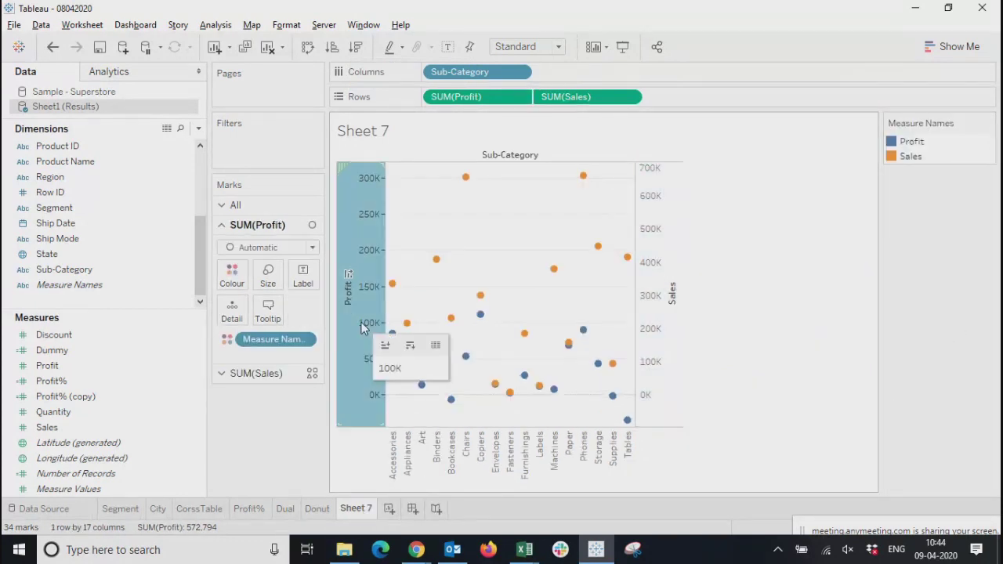
pyautogui.moveTo(375, 301)
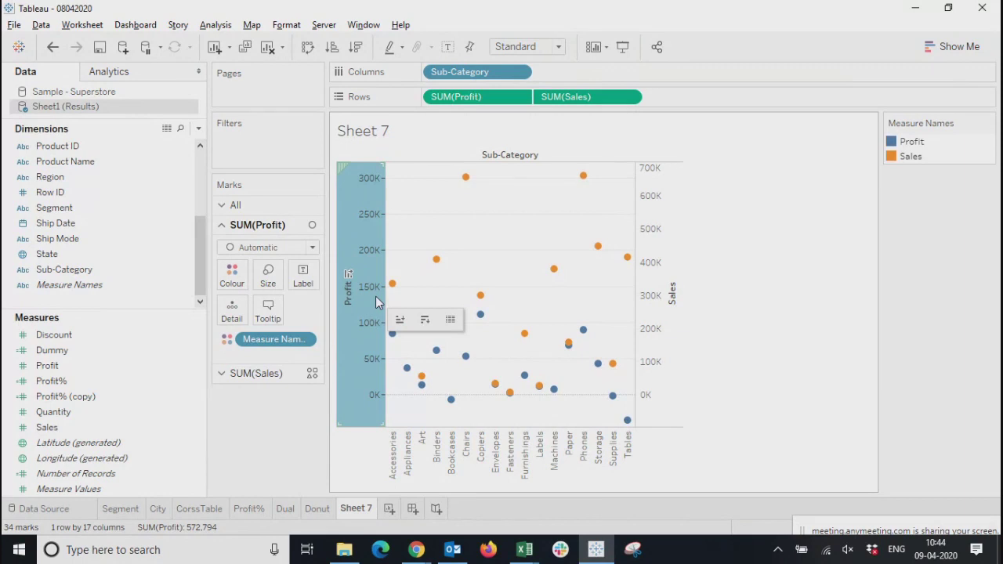
pyautogui.click(365, 268)
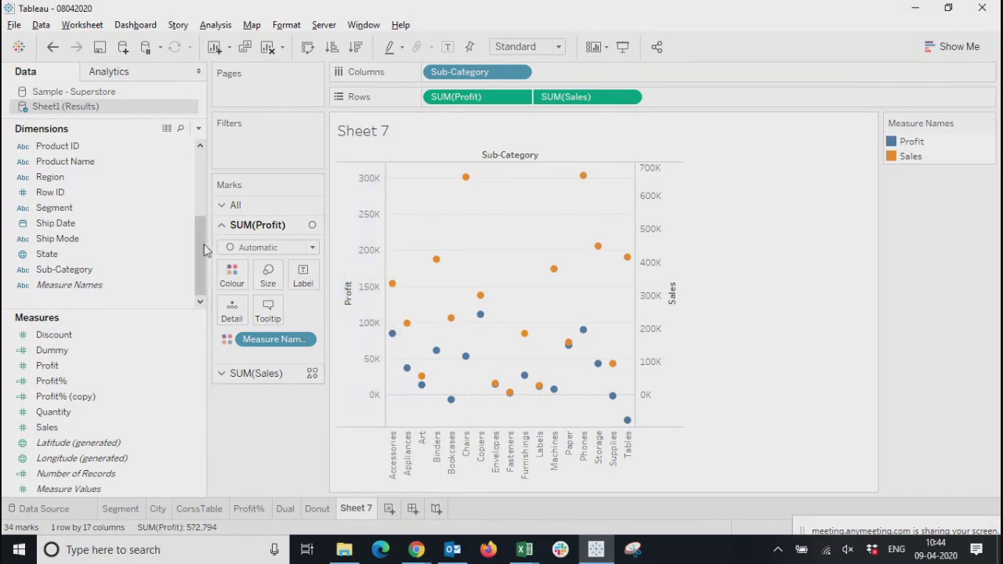
pyautogui.click(246, 249)
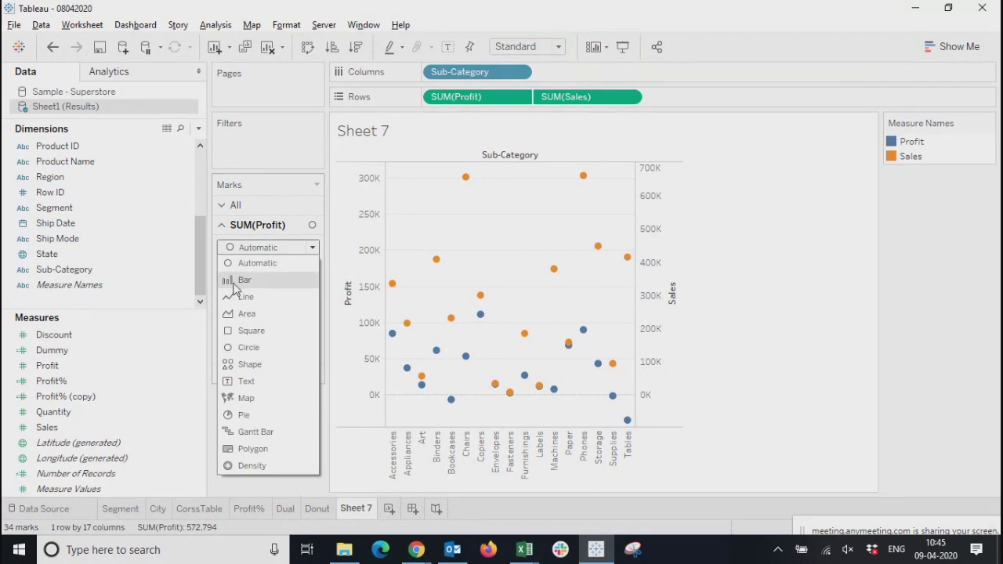
pyautogui.click(234, 281)
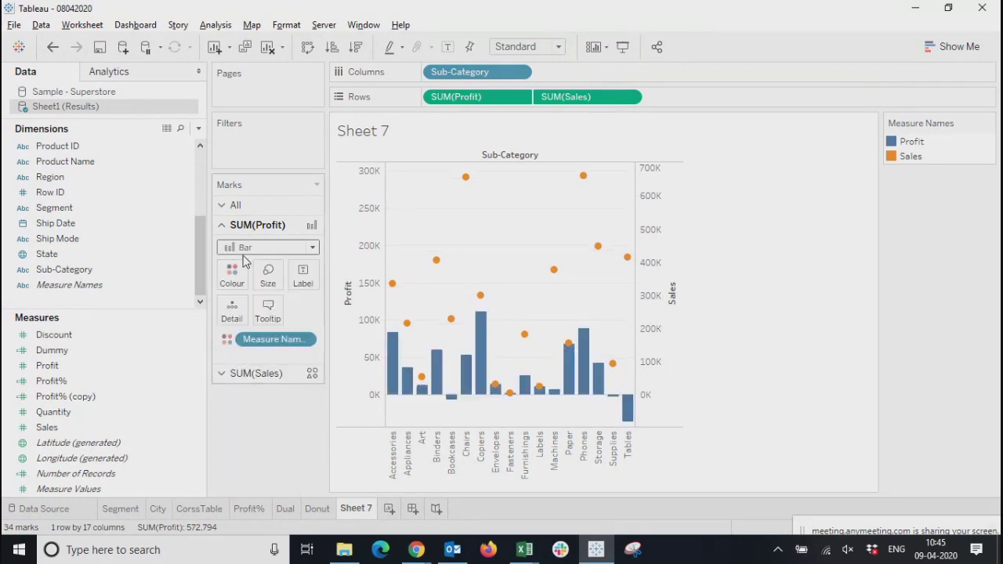
# Set the mark type of Sales to Circle in the dual-axis chart
pyautogui.click(258, 374)
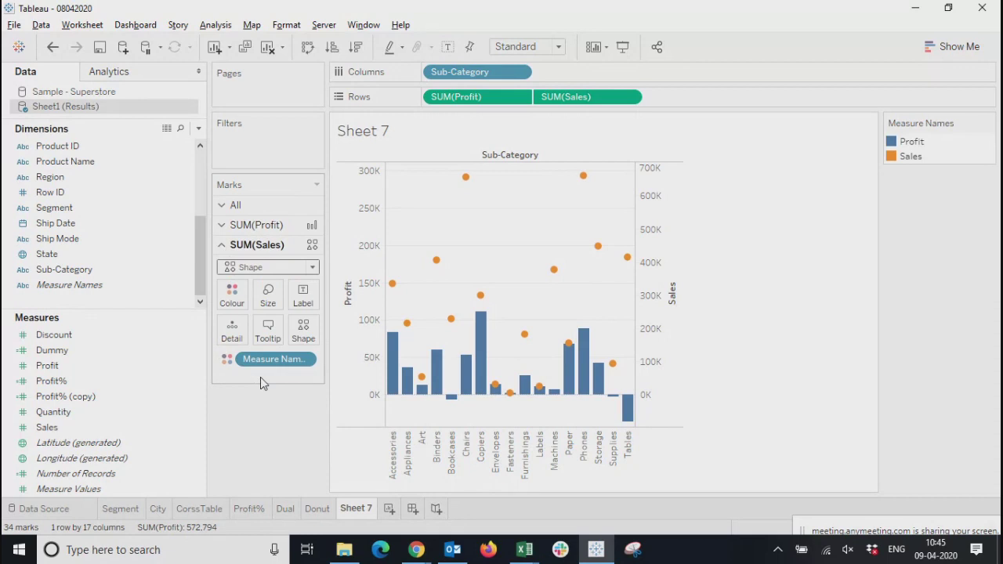
pyautogui.click(254, 269)
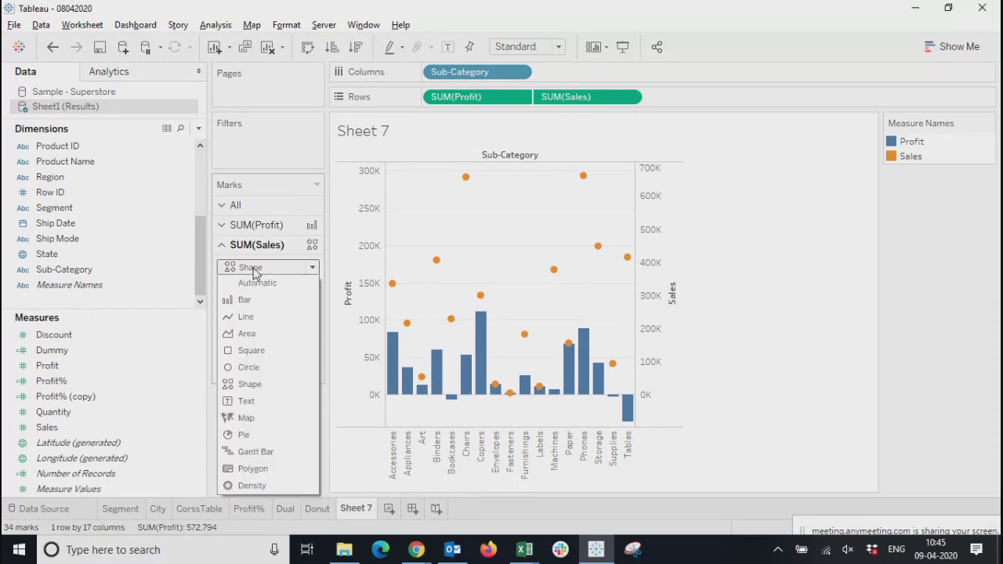
pyautogui.click(243, 368)
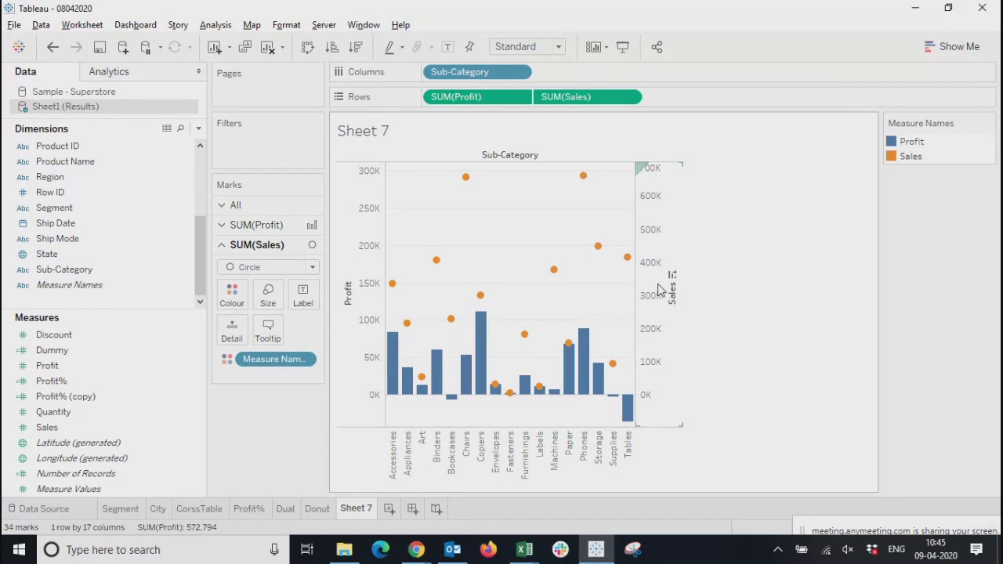
# Compare the value ranges of the Profit and Sales axes in the dual-axis chart
pyautogui.click(356, 302)
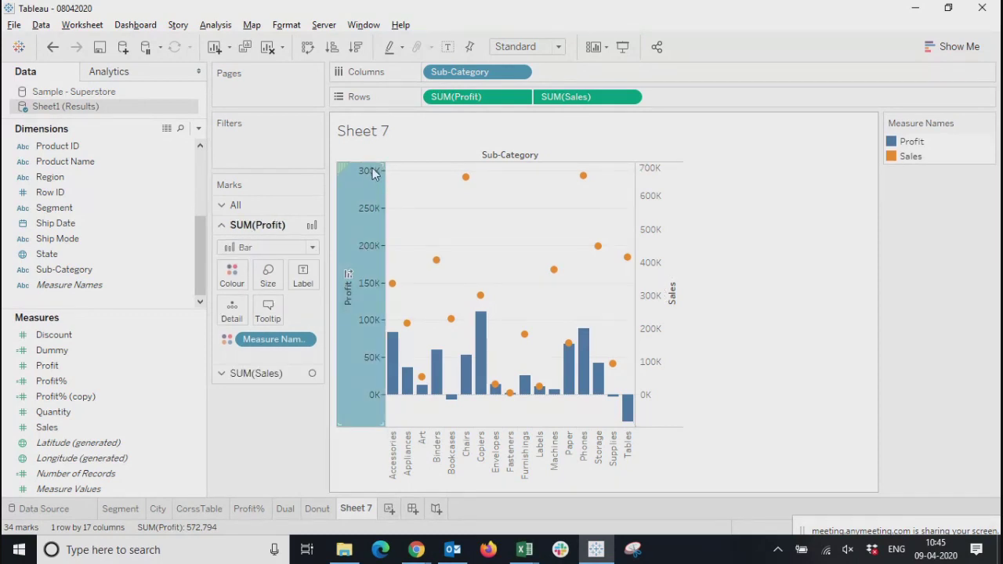
pyautogui.moveTo(370, 179)
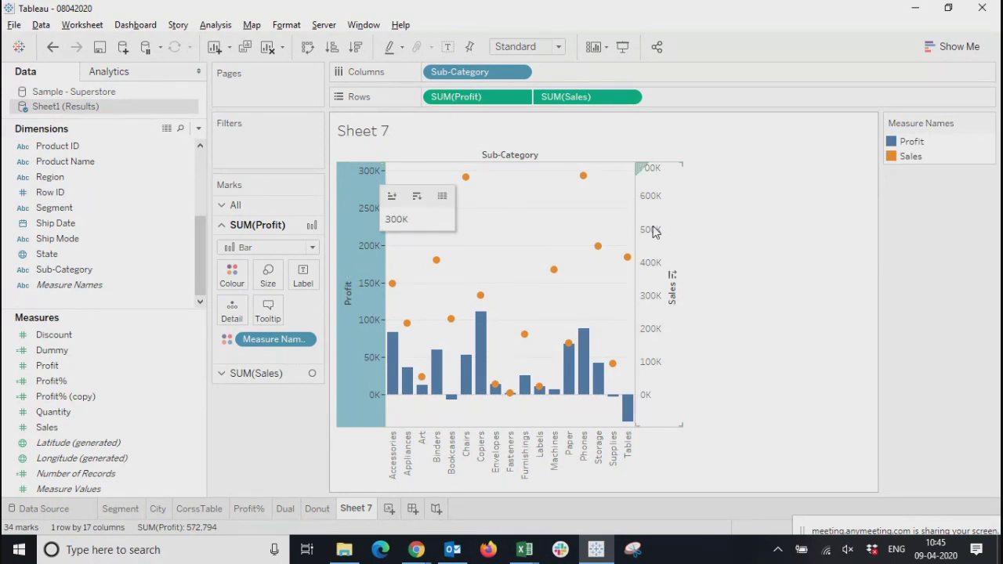
pyautogui.click(667, 205)
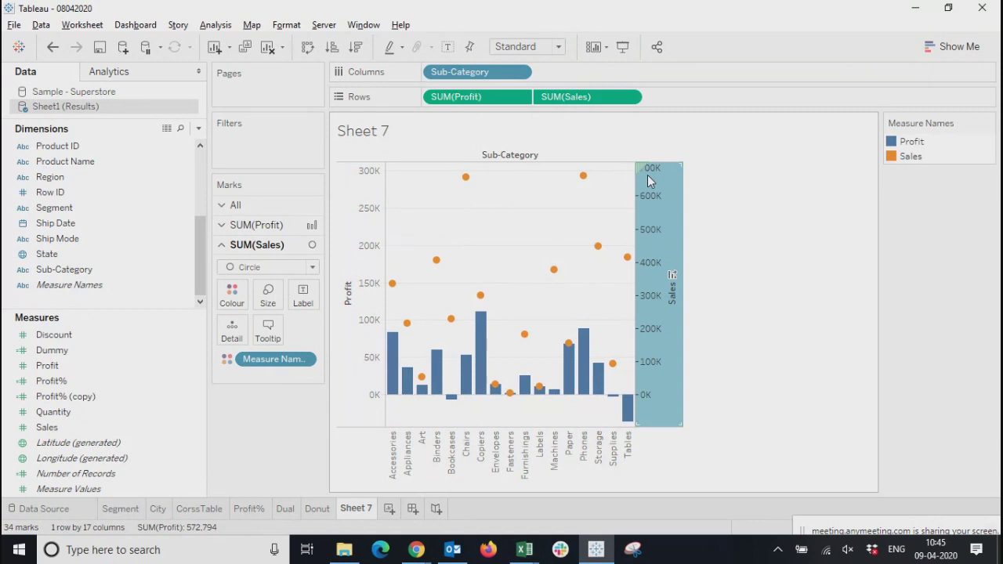
pyautogui.moveTo(647, 176)
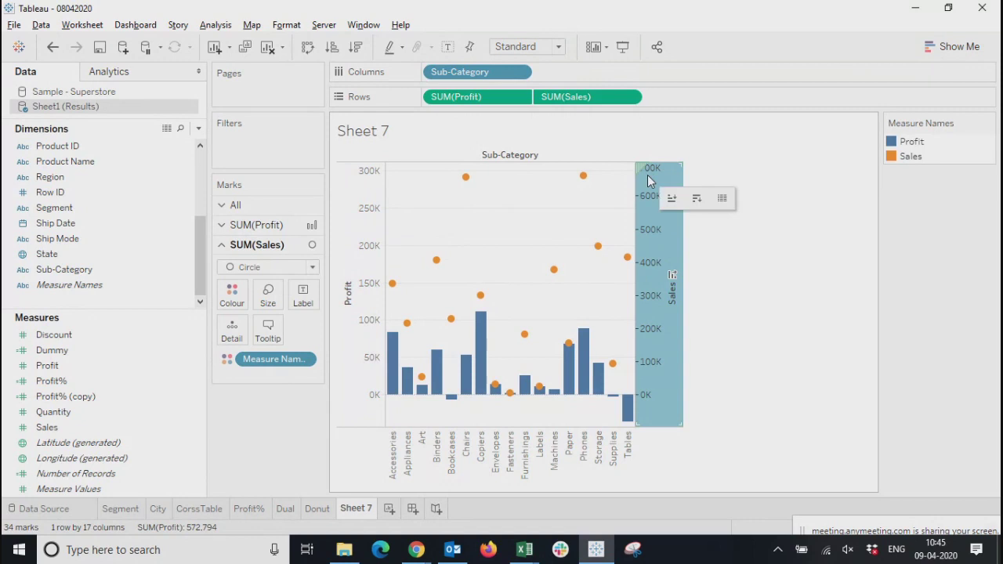
# Check the Sales and Profit axes in turn to see which marks each scale belongs to
pyautogui.click(773, 273)
pyautogui.click(660, 216)
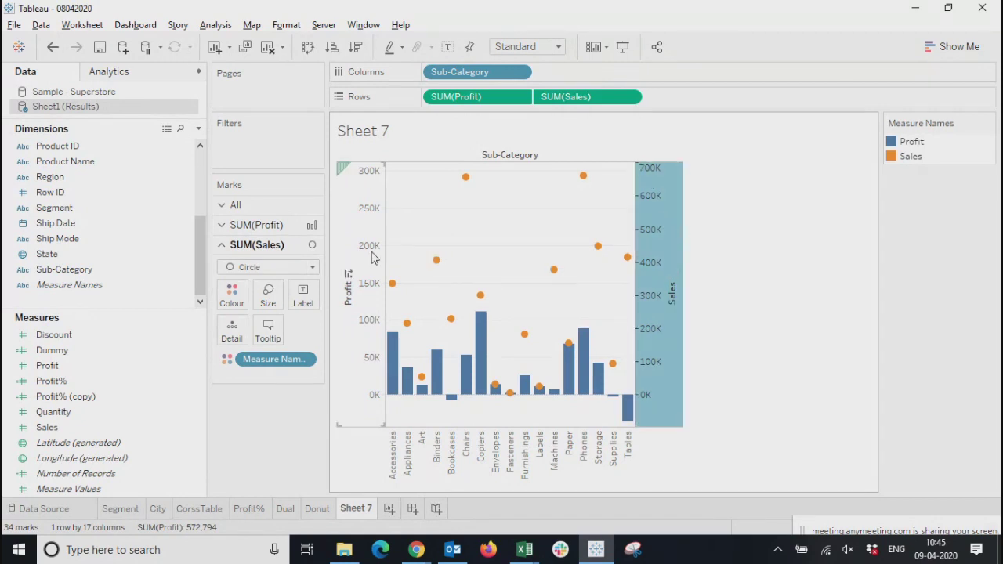
pyautogui.click(372, 255)
pyautogui.click(649, 257)
pyautogui.click(364, 269)
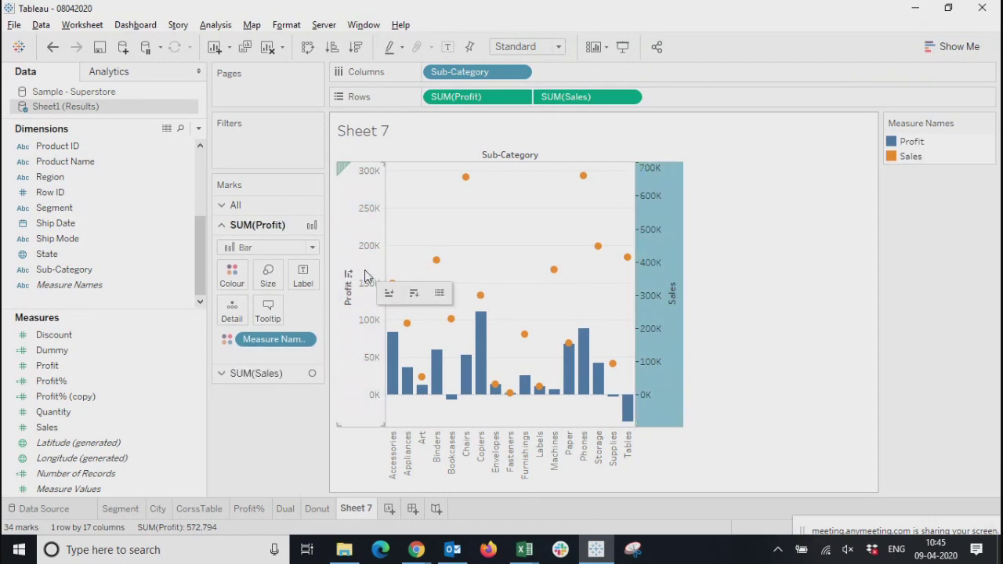
pyautogui.click(659, 253)
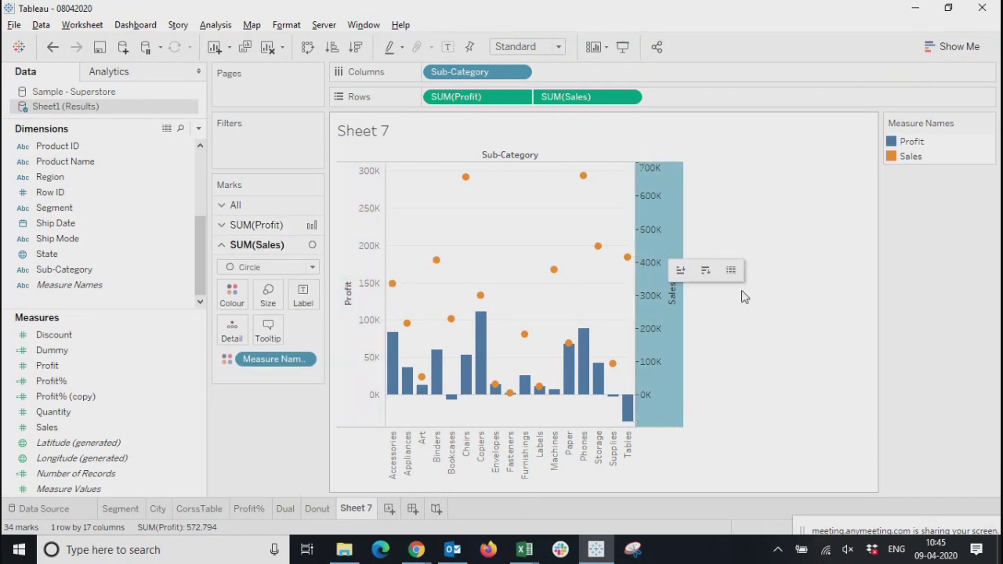
pyautogui.click(815, 314)
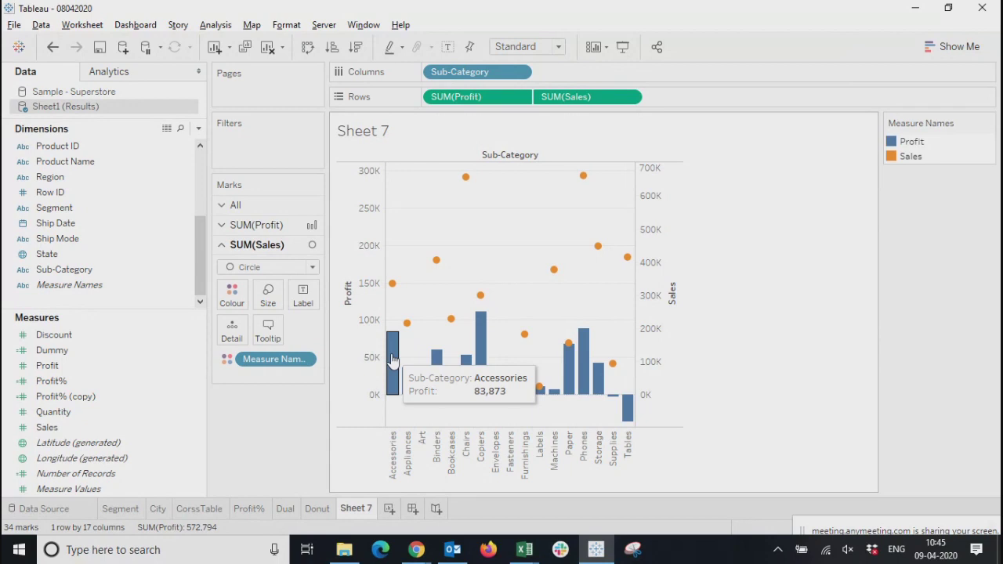
# Compare the Profit bar and the Sales circle of the Accessories sub-category
pyautogui.moveTo(393, 286)
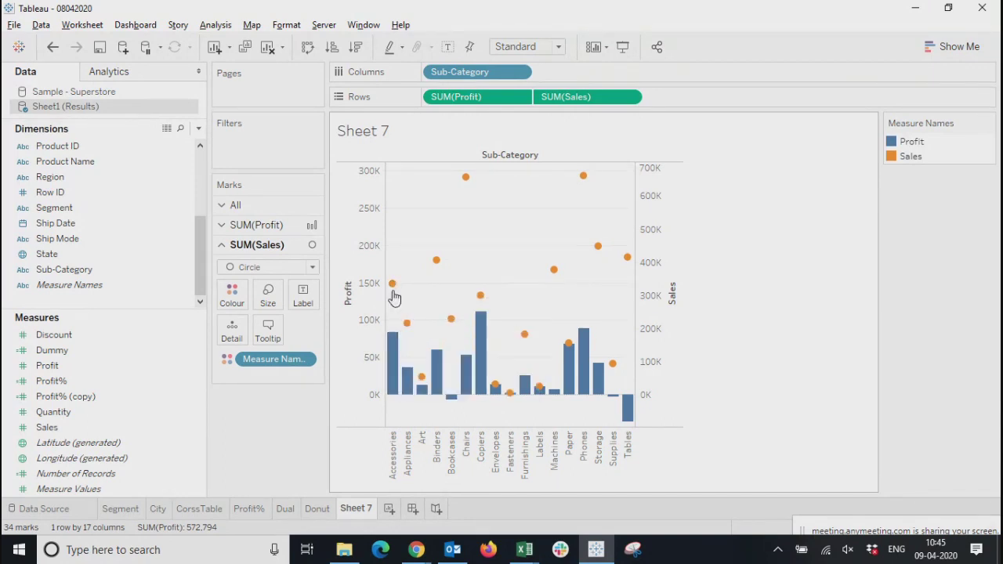
pyautogui.click(395, 348)
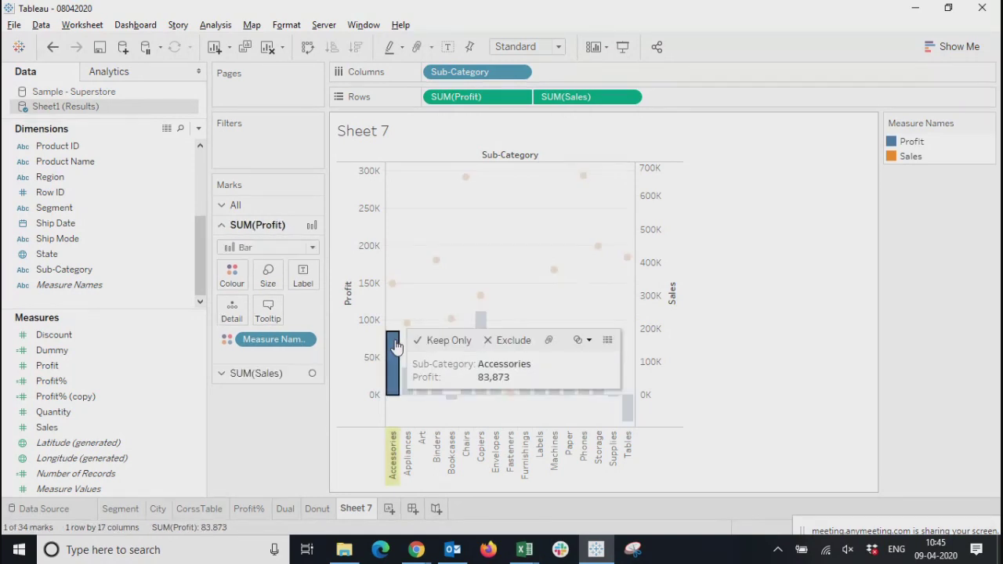
pyautogui.click(393, 284)
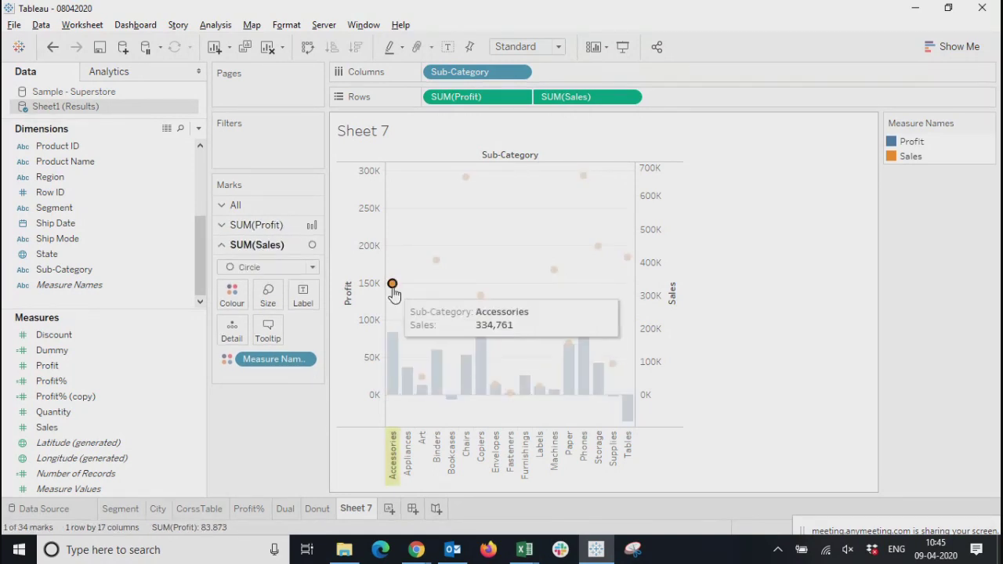
pyautogui.click(393, 341)
pyautogui.click(393, 284)
pyautogui.click(392, 285)
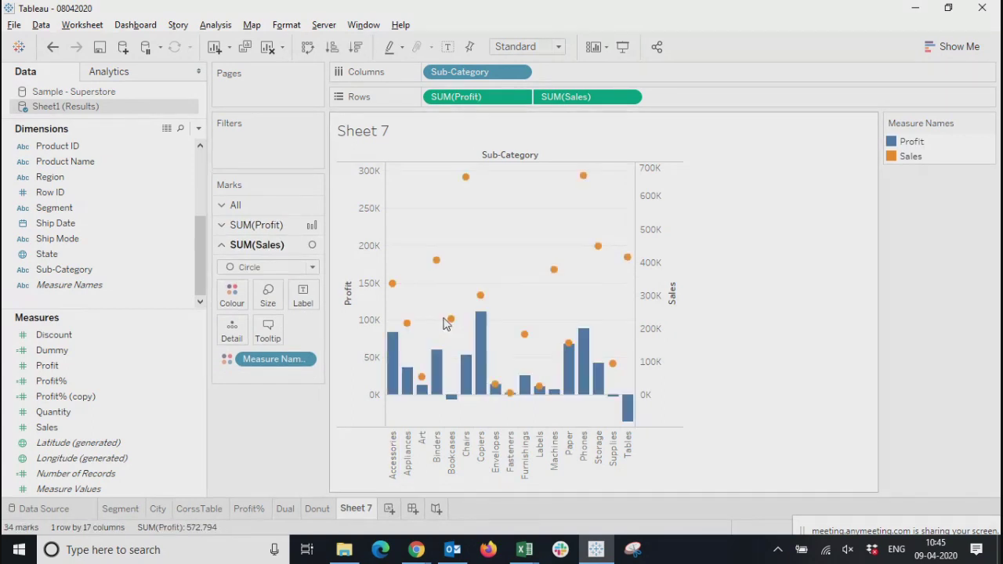
# Read the Accessories Sales circle against the Sales axis and its Profit bar against the Profit axis
pyautogui.click(392, 284)
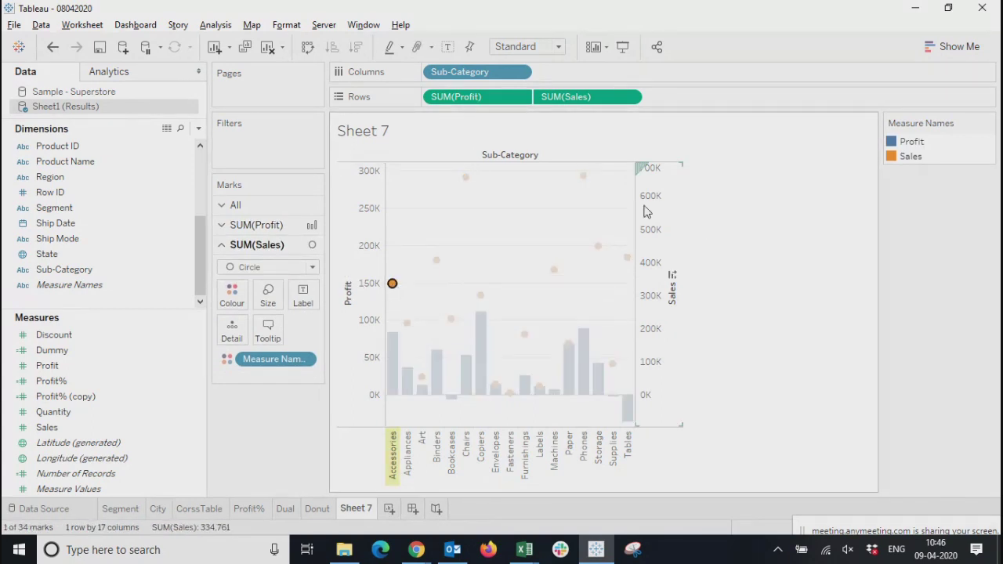
pyautogui.click(659, 235)
pyautogui.click(392, 357)
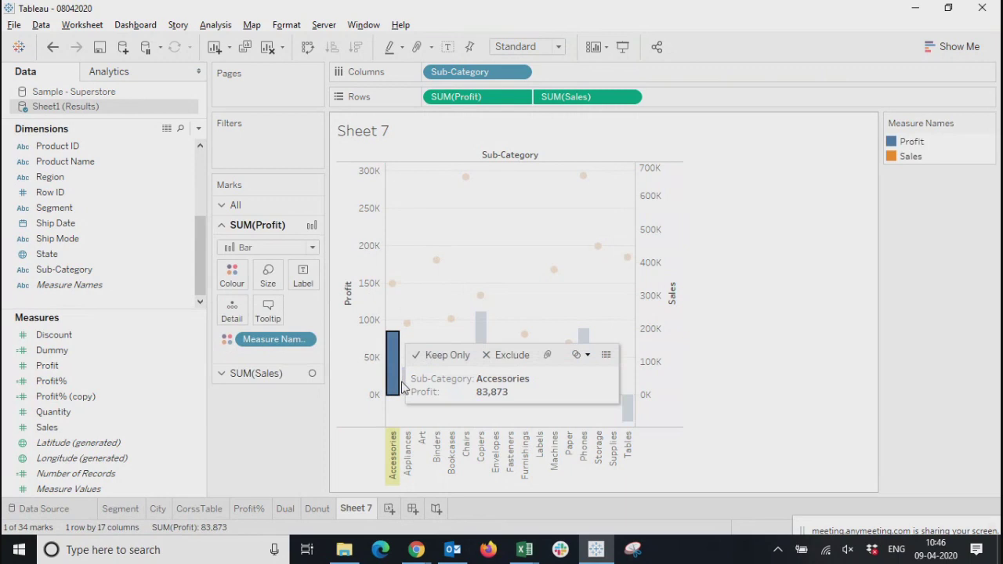
pyautogui.click(375, 215)
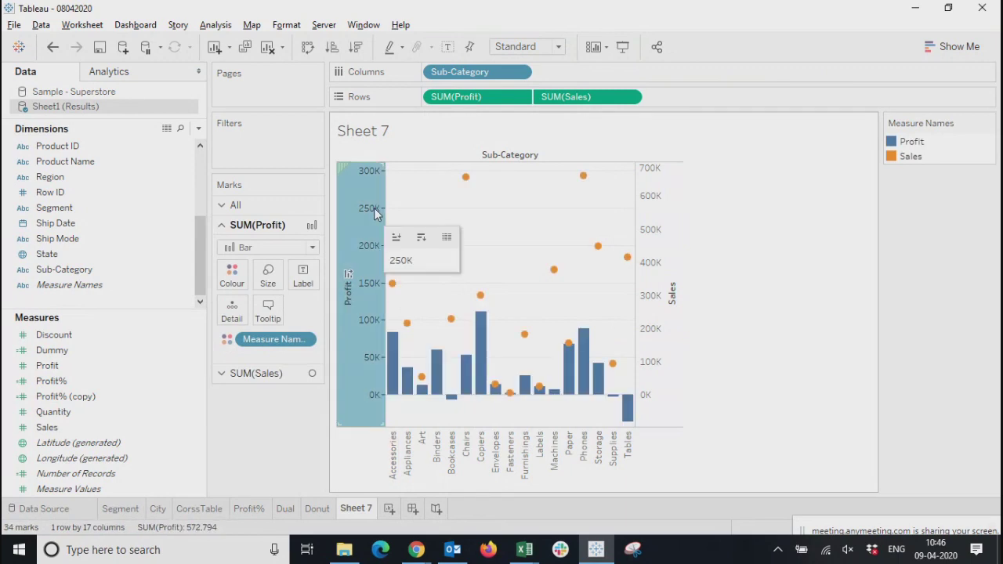
pyautogui.click(676, 234)
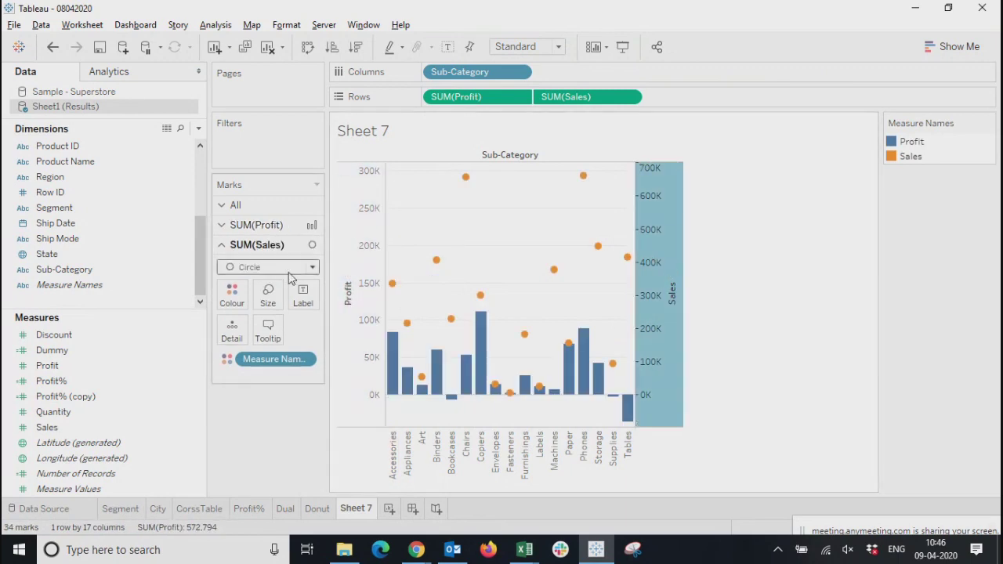
pyautogui.click(358, 224)
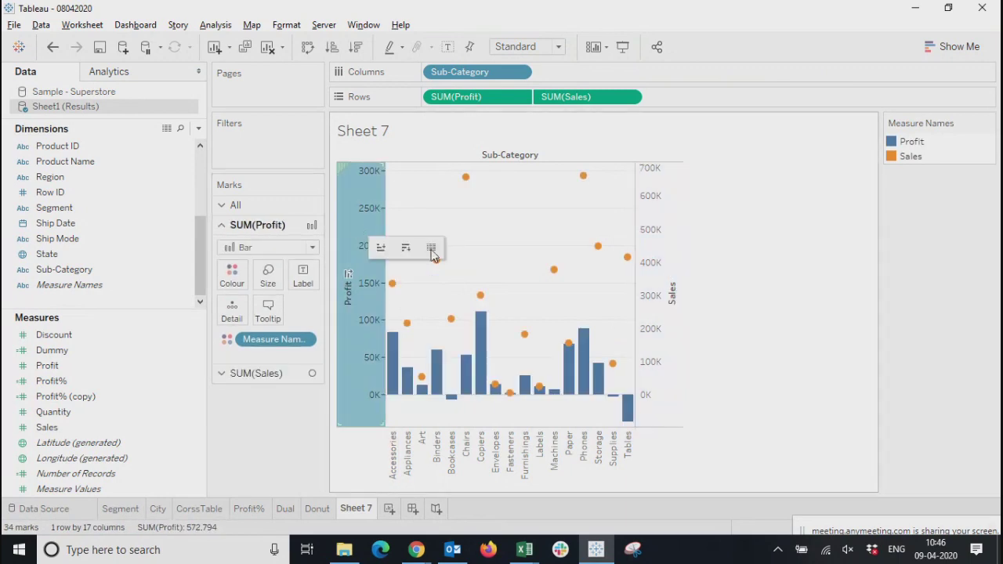
# Synchronise the Sales axis with the Profit axis in the dual-axis chart
pyautogui.rightClick(651, 226)
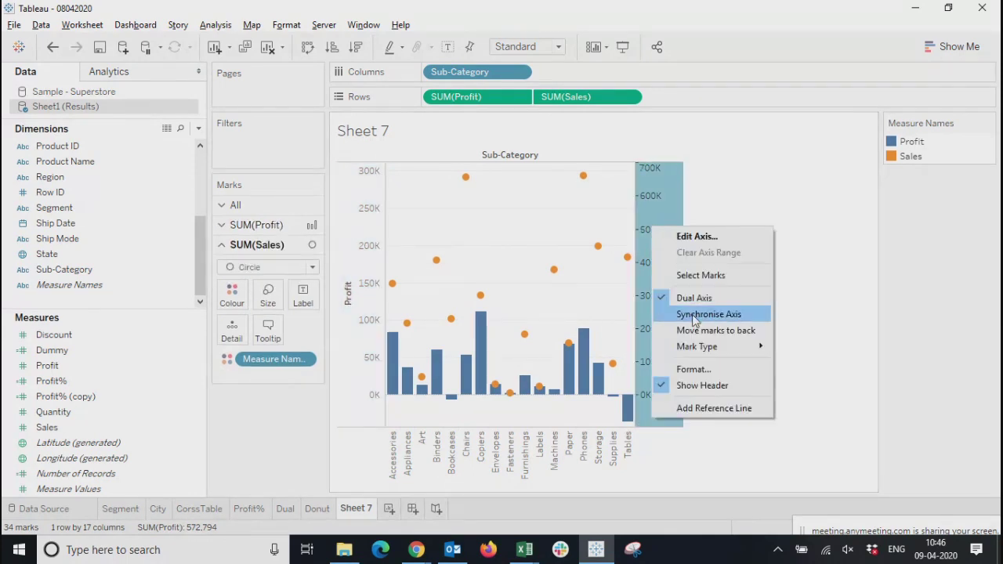
pyautogui.click(693, 316)
pyautogui.click(807, 348)
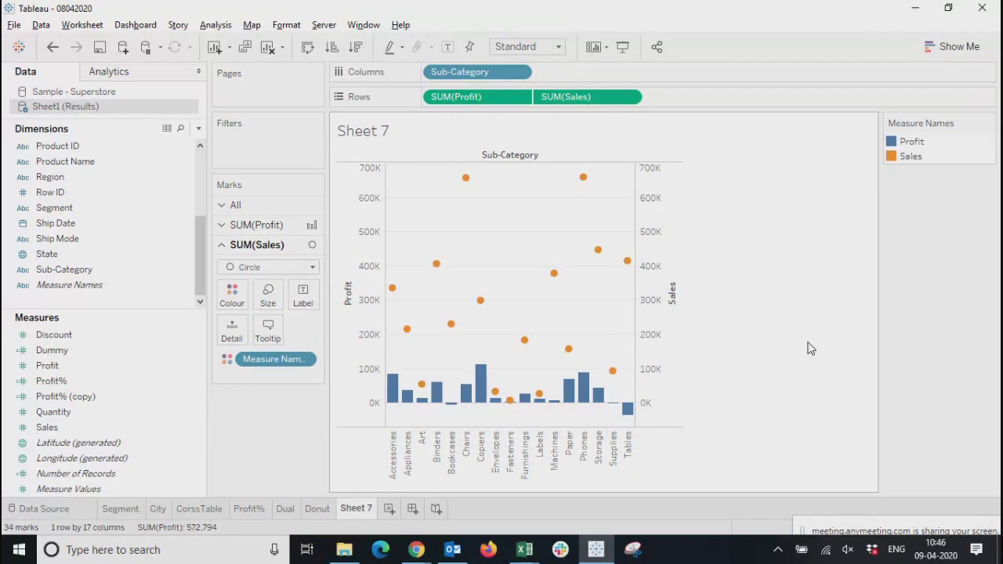
# Inspect the Profit bar and Sales circle of Accessories on the synchronised axes
pyautogui.click(391, 392)
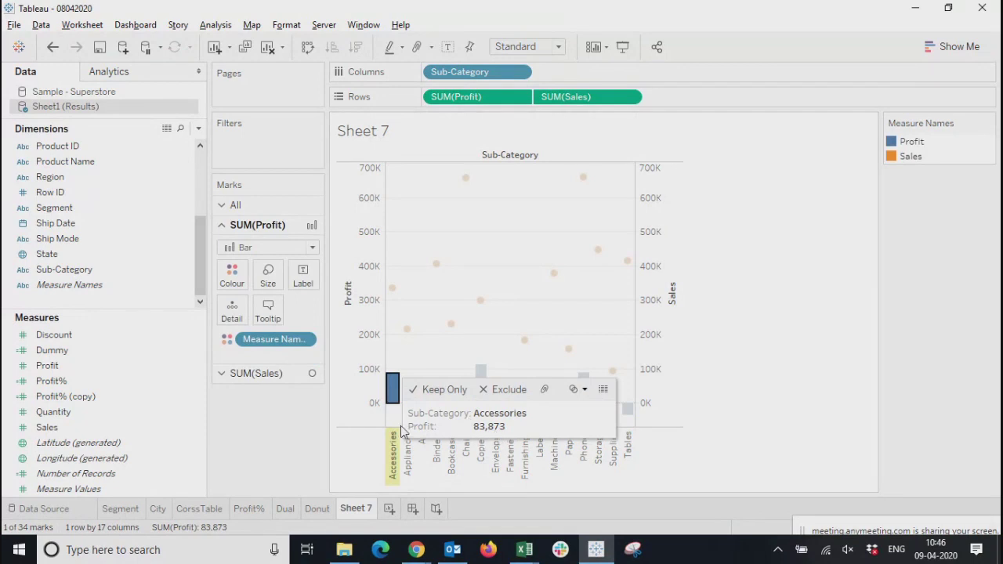
pyautogui.click(394, 291)
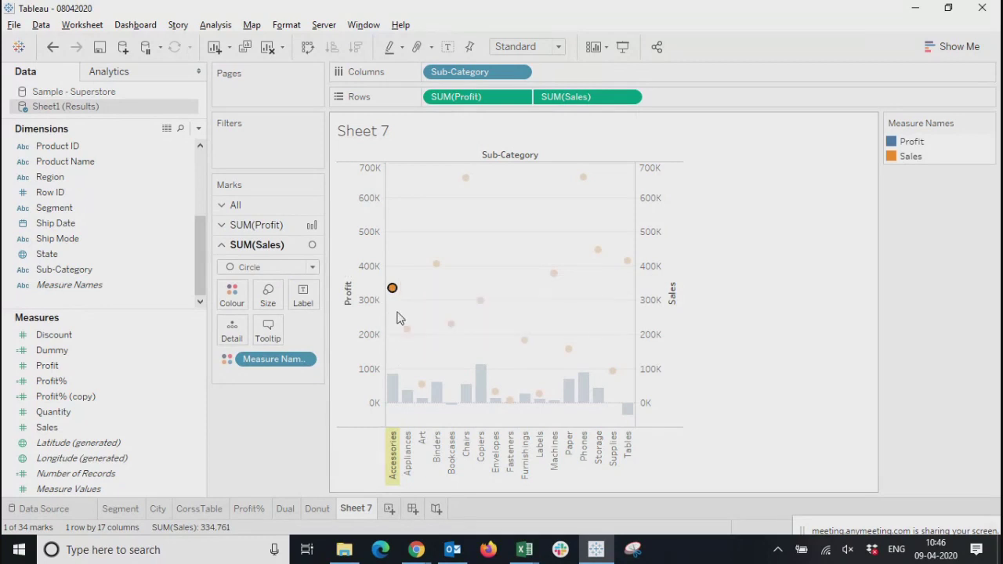
pyautogui.moveTo(393, 384)
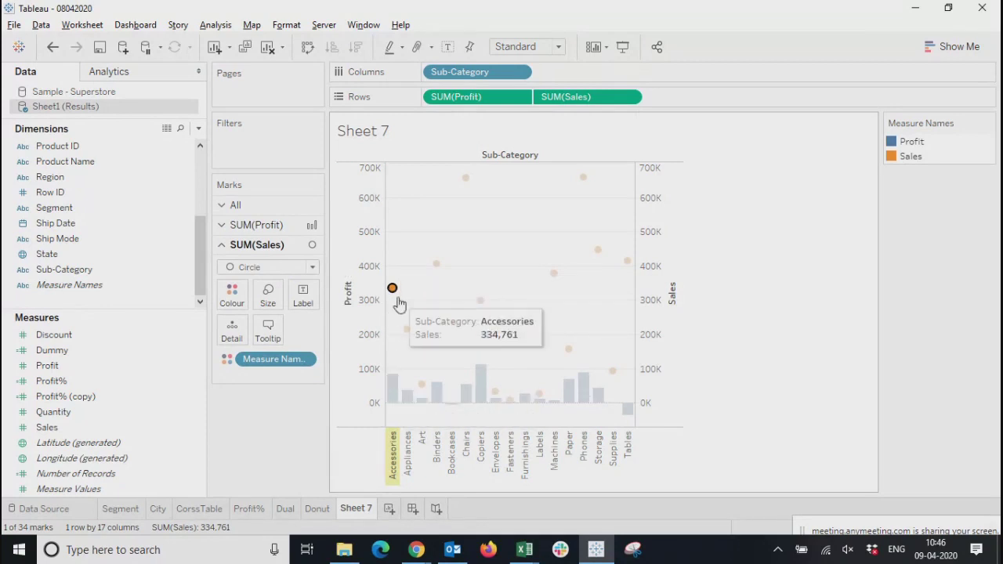
pyautogui.click(773, 370)
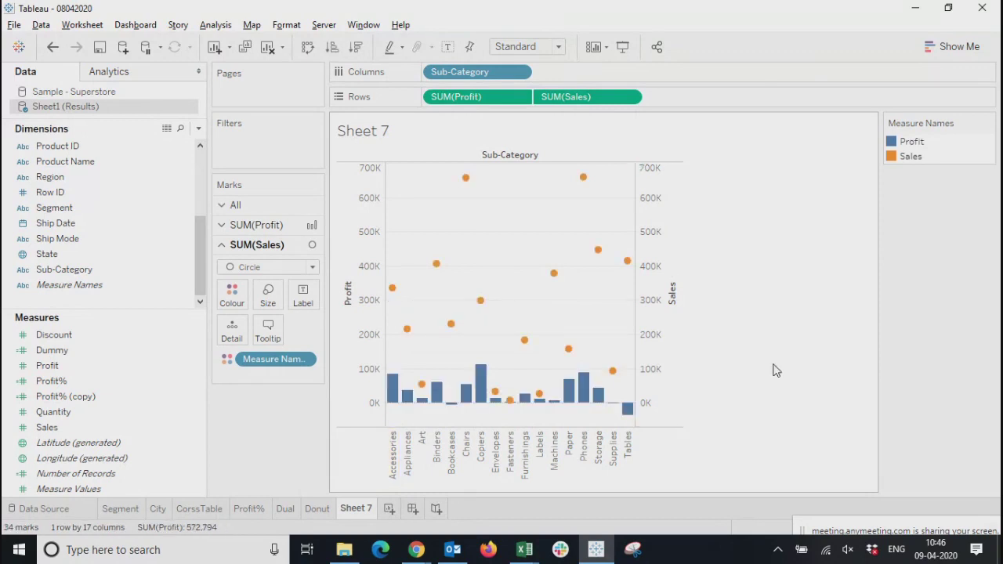
# Try the Line and Bar mark types for Sales against the Profit bars, finishing with Line
pyautogui.click(650, 289)
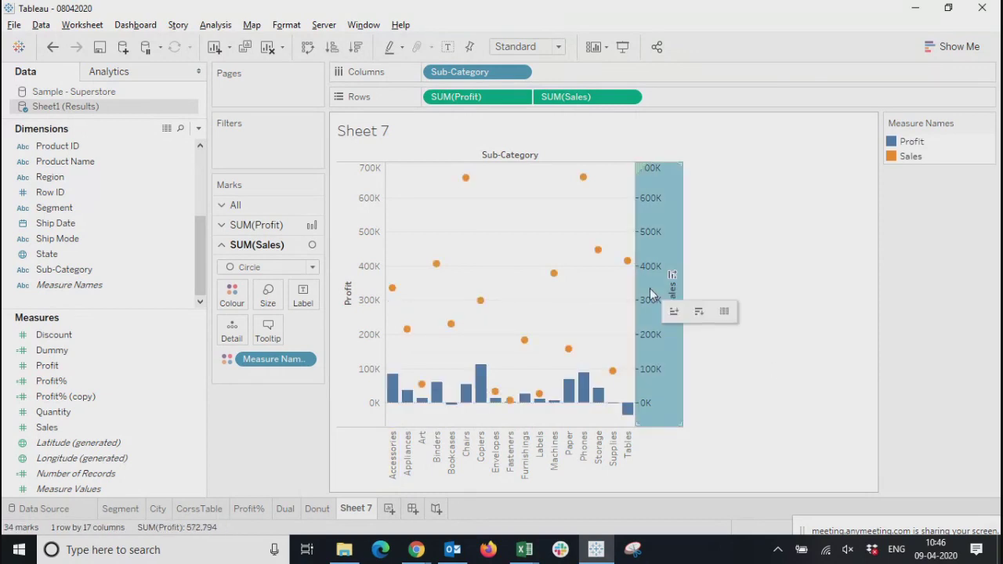
pyautogui.click(258, 269)
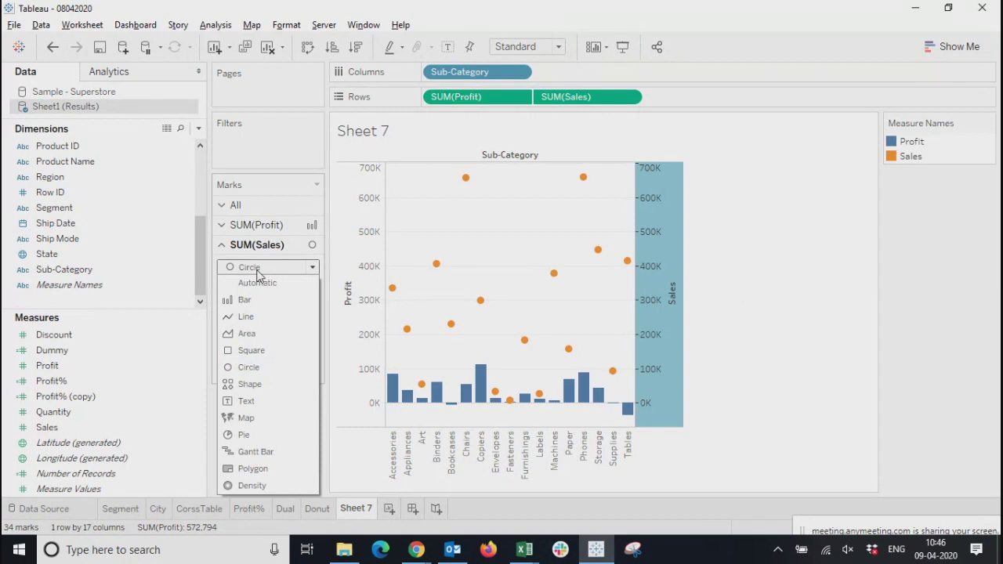
pyautogui.click(241, 317)
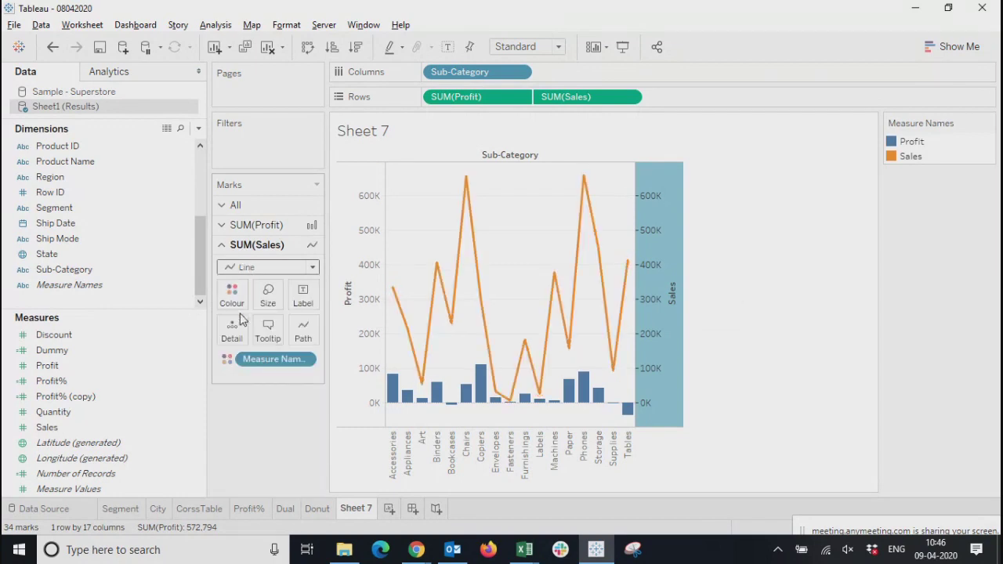
pyautogui.click(246, 270)
pyautogui.click(238, 300)
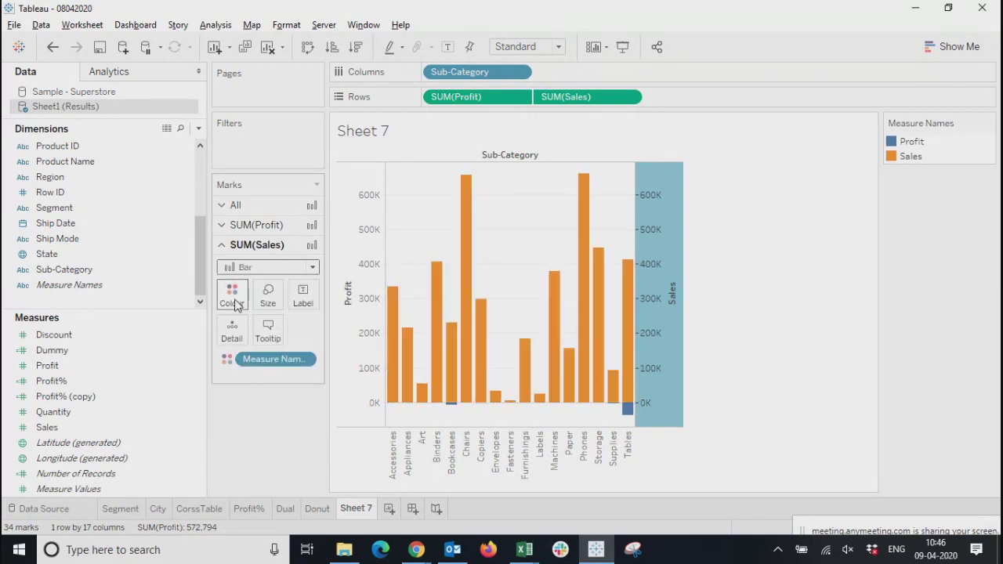
pyautogui.click(272, 268)
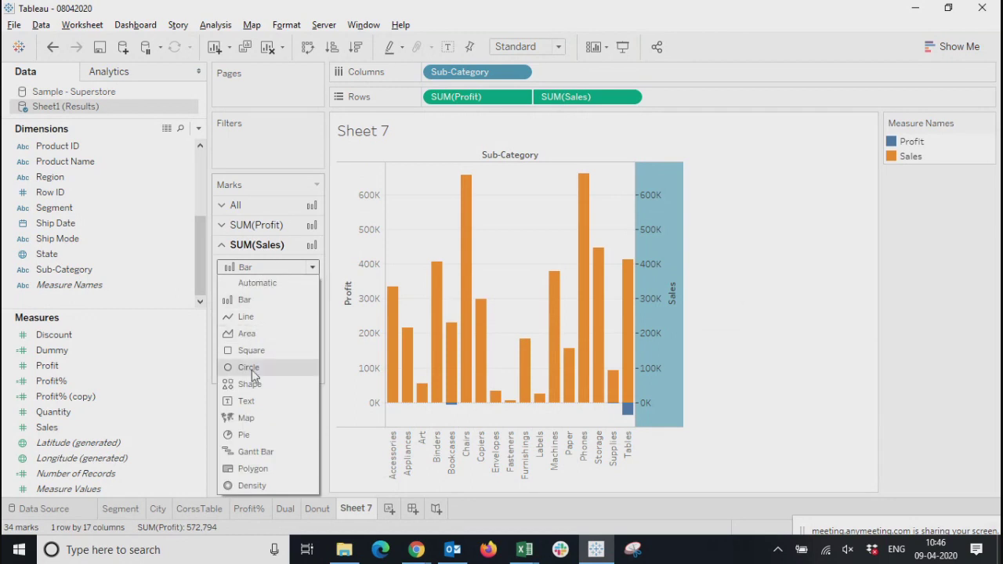
pyautogui.click(245, 301)
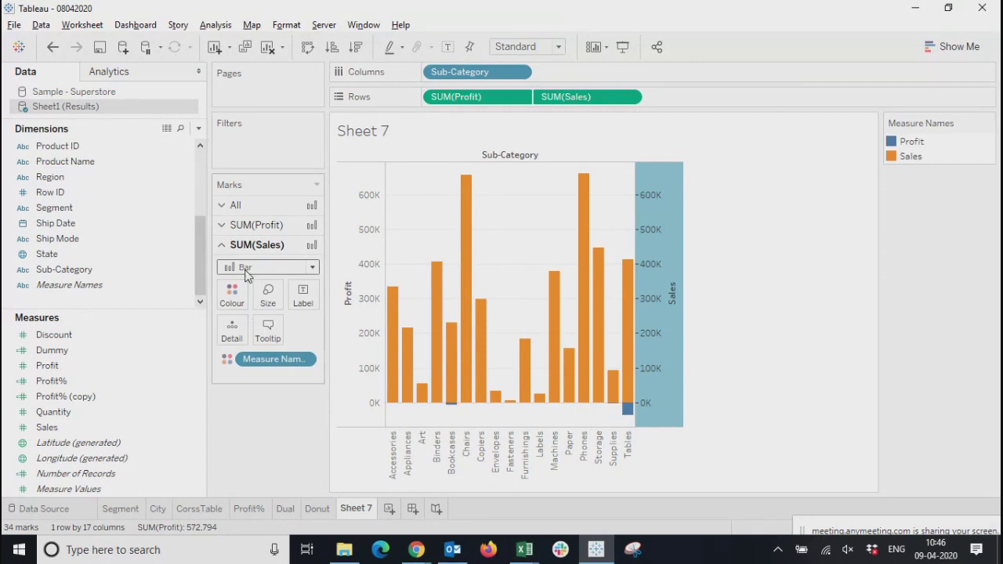
pyautogui.click(246, 271)
pyautogui.click(251, 311)
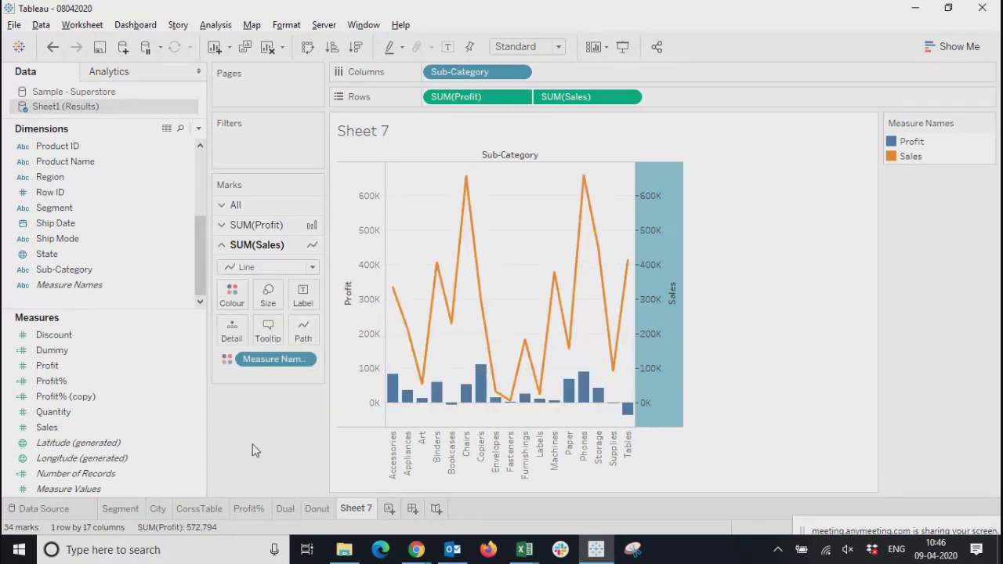
# Fit the dual-axis chart to Entire View
pyautogui.click(542, 49)
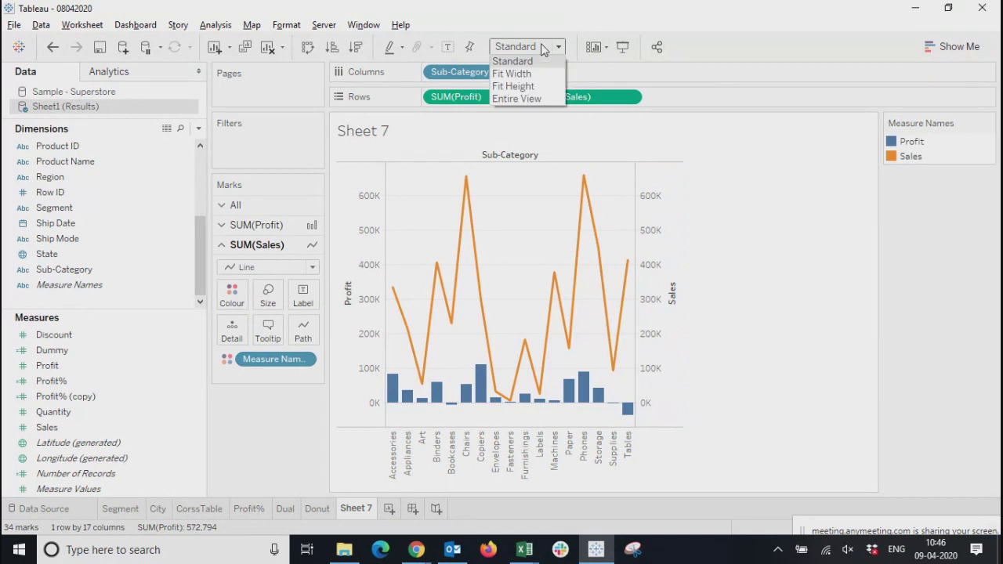
pyautogui.click(514, 98)
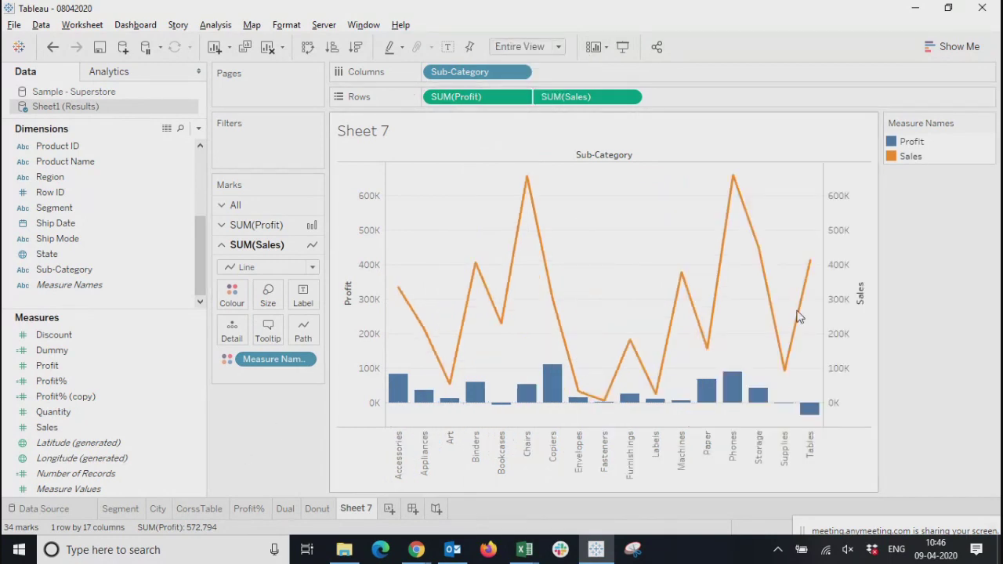
# Set the mark type of Sales to Bar and place Profit after Sales on Rows so the Profit bars are in front
pyautogui.click(247, 268)
pyautogui.click(241, 298)
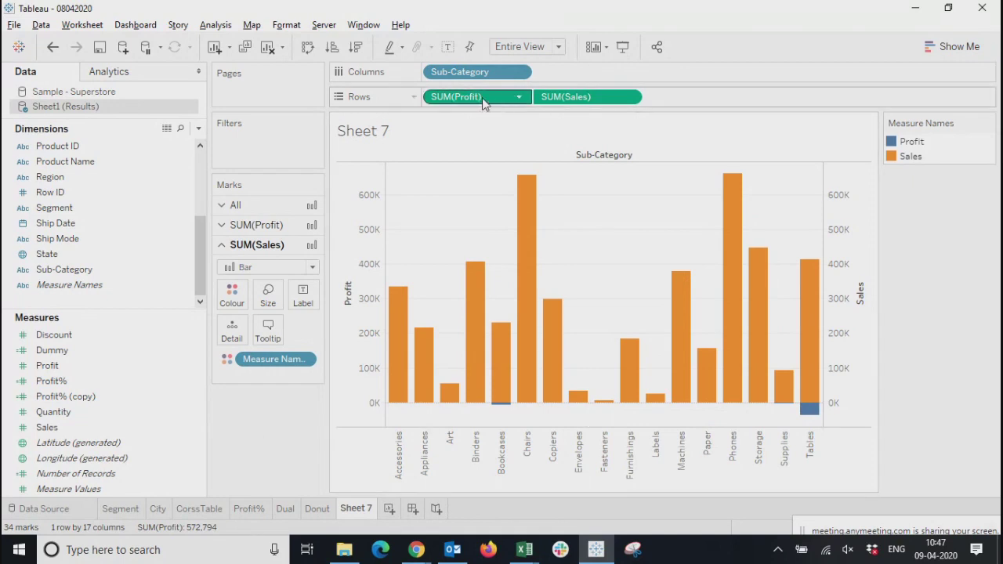
pyautogui.moveTo(467, 99); pyautogui.dragTo(697, 95)
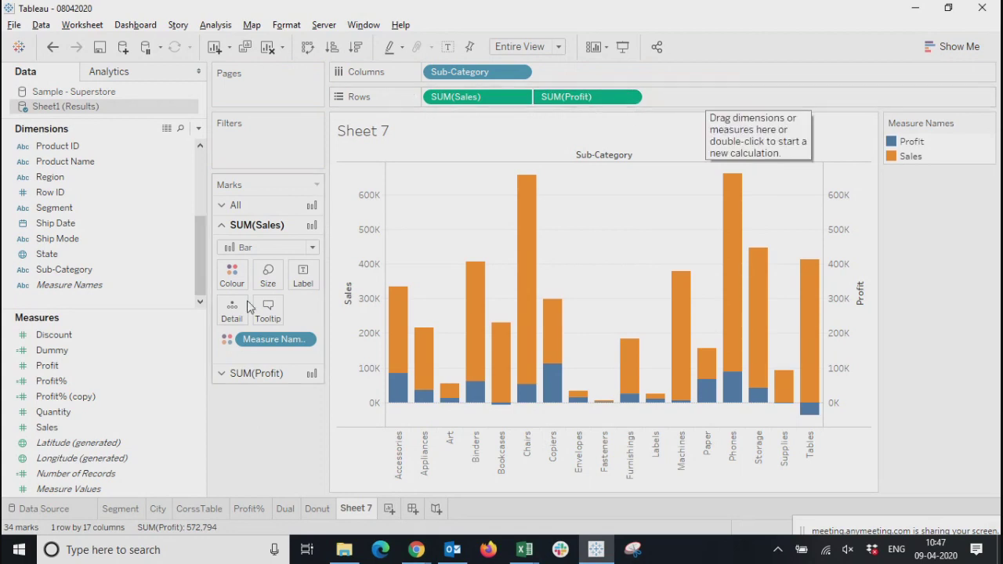
# Reduce the size of the Profit marks so the Profit bars are narrower than the Sales bars
pyautogui.click(244, 375)
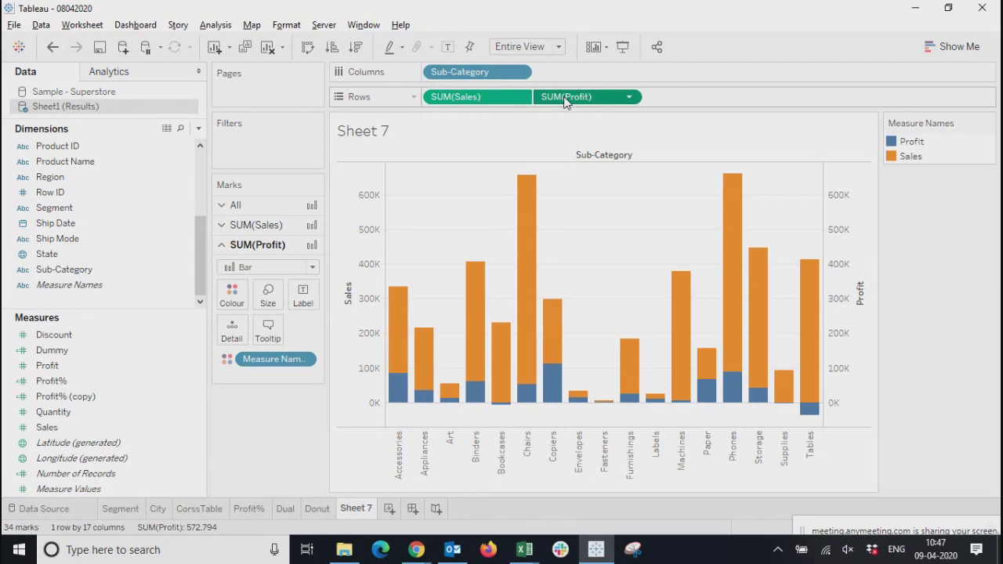
pyautogui.click(267, 296)
pyautogui.moveTo(358, 330); pyautogui.dragTo(321, 336)
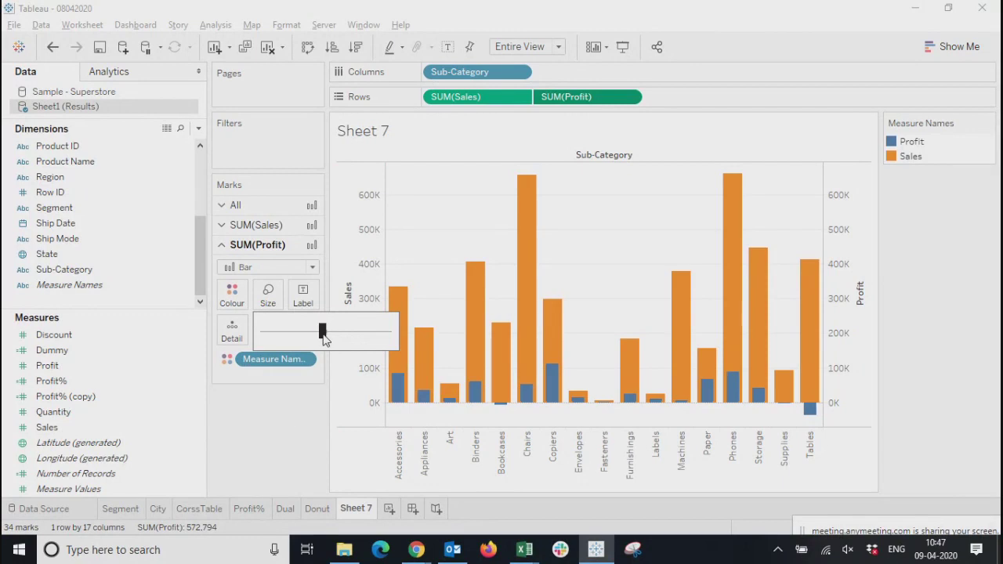
pyautogui.click(251, 479)
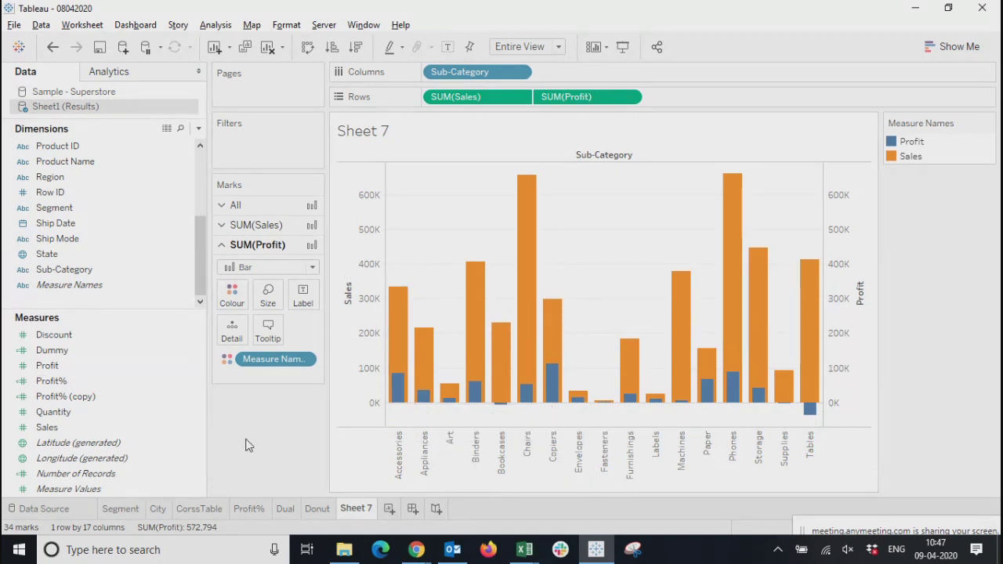
# Set the mark type of Profit to Line
pyautogui.click(259, 269)
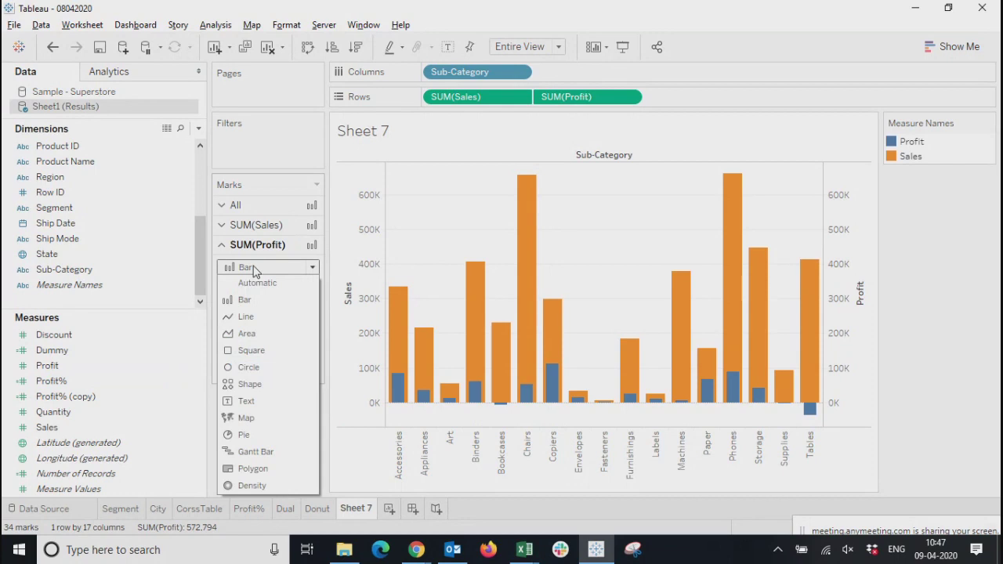
pyautogui.click(243, 320)
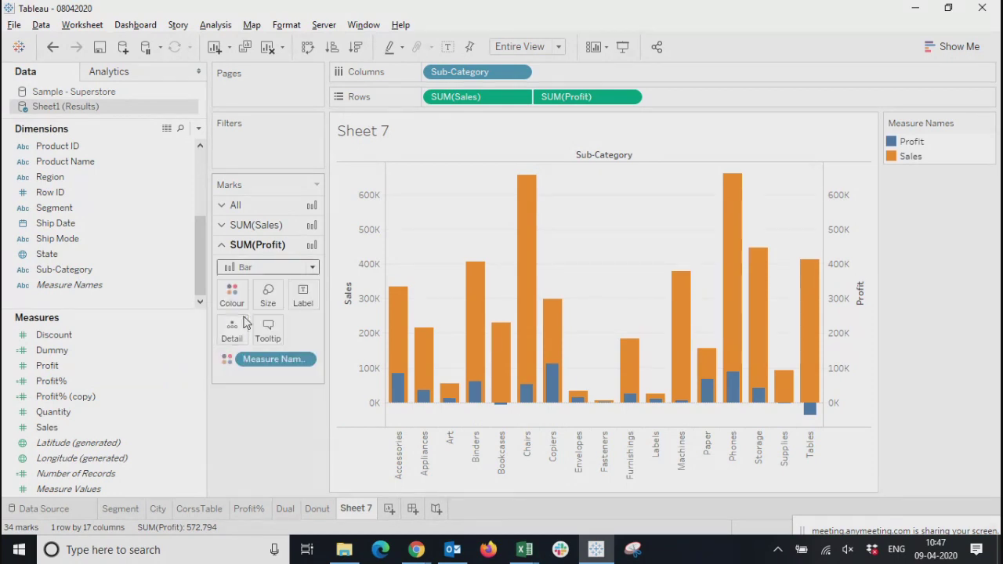
# Set the mark type of Profit to Area and preview the chart in presentation mode
pyautogui.click(252, 269)
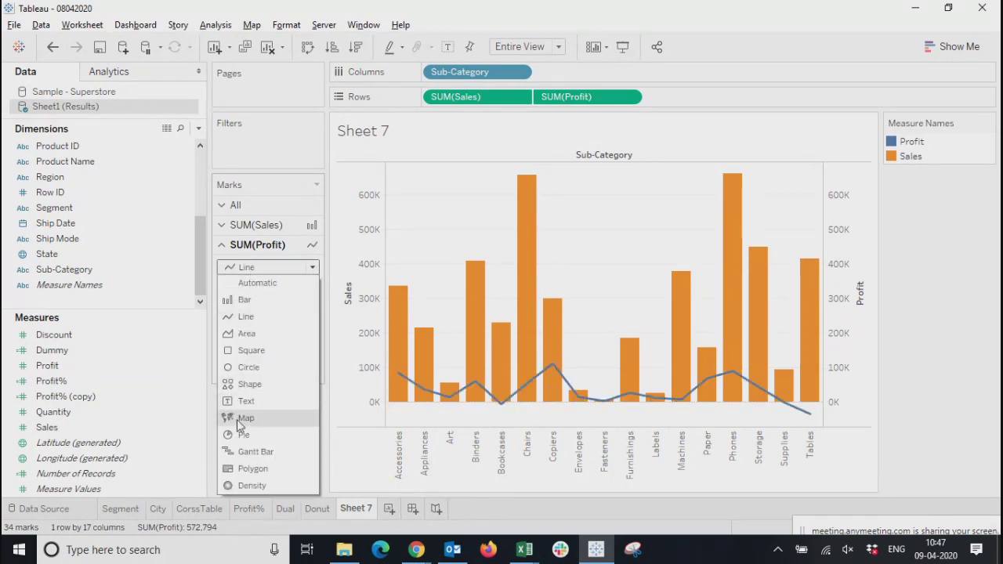
pyautogui.click(246, 333)
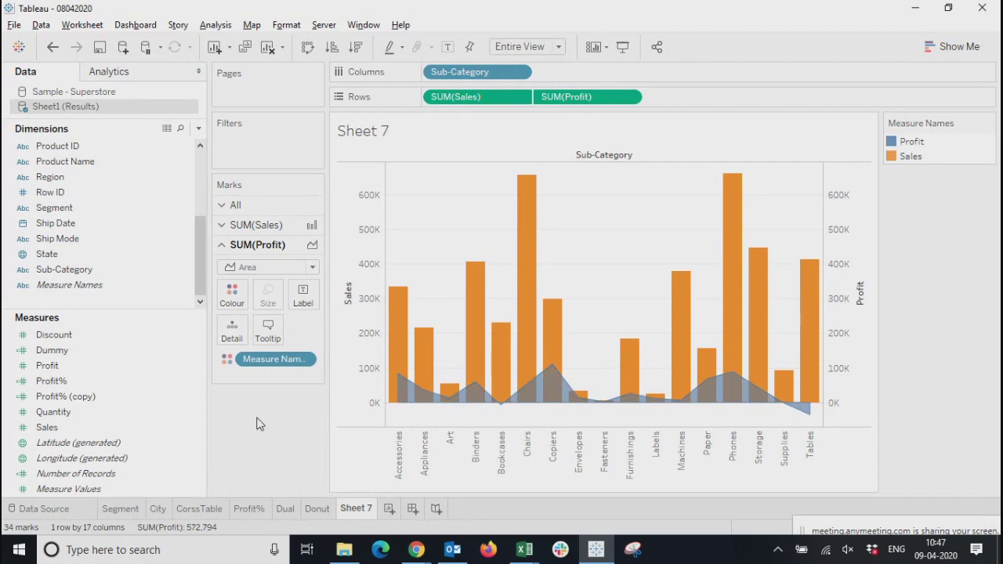
pyautogui.click(623, 46)
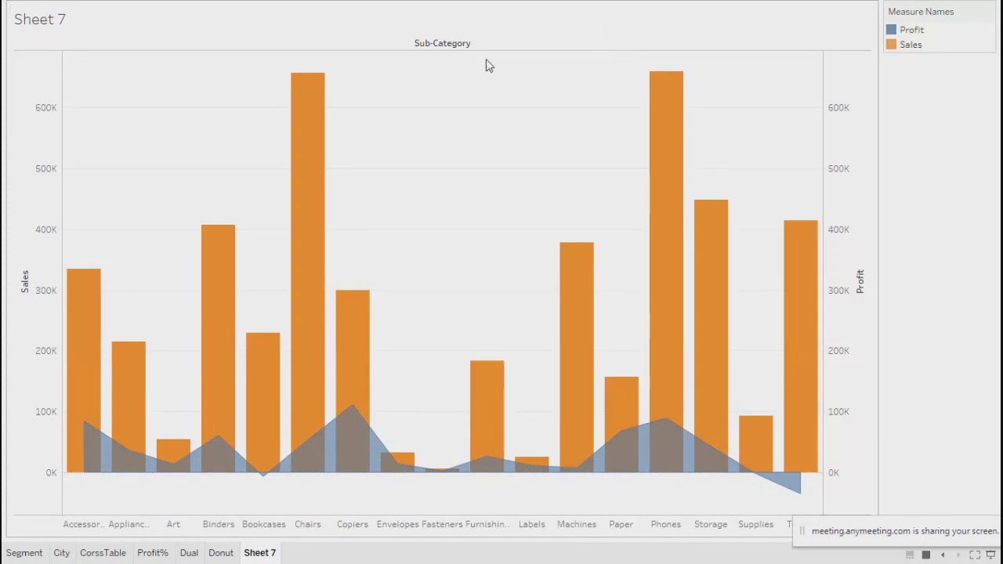
pyautogui.press('Escape')
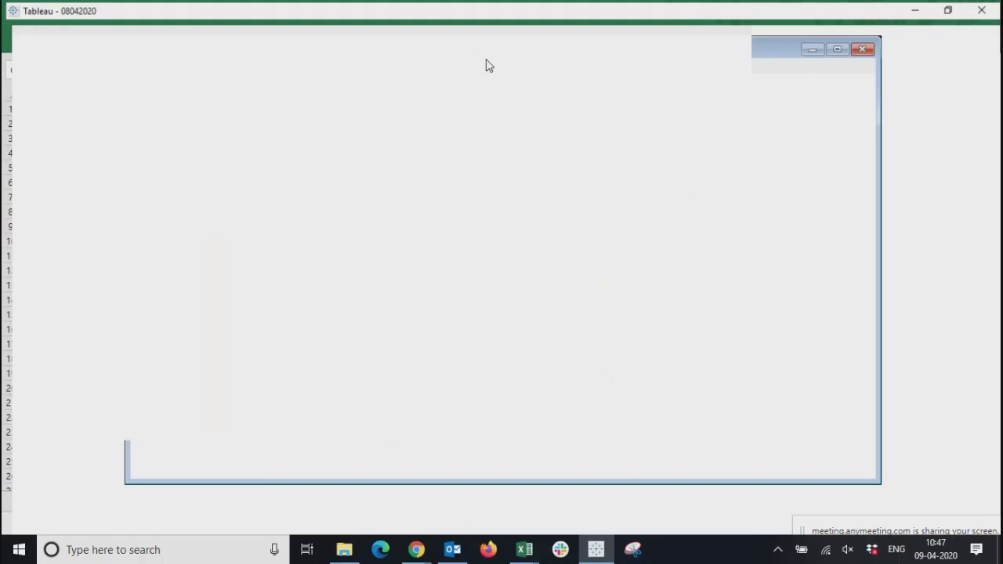
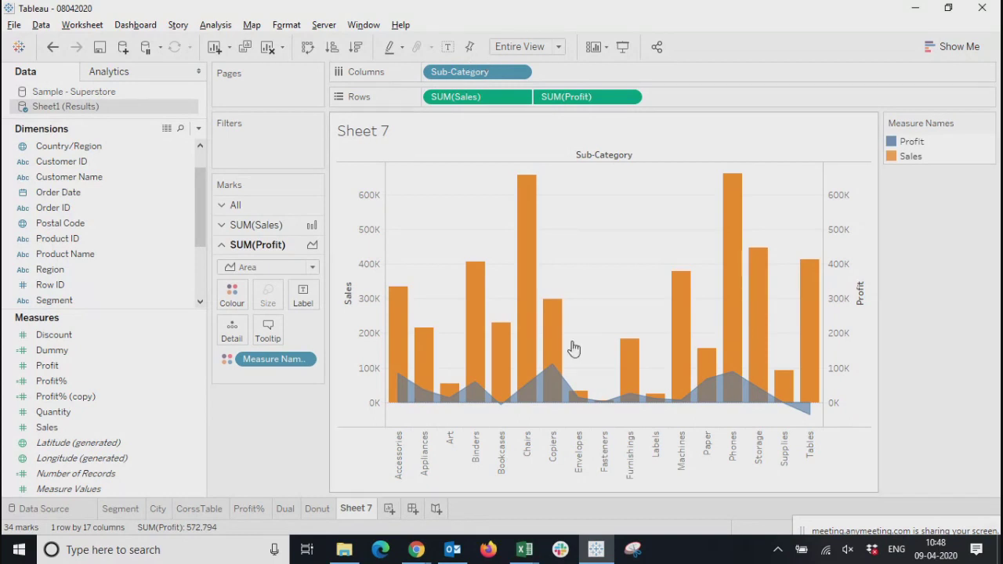
# Add a new worksheet, rename Sheet 7 as Bar-dual, and open Sheet 8
pyautogui.click(388, 510)
pyautogui.doubleClick(355, 510)
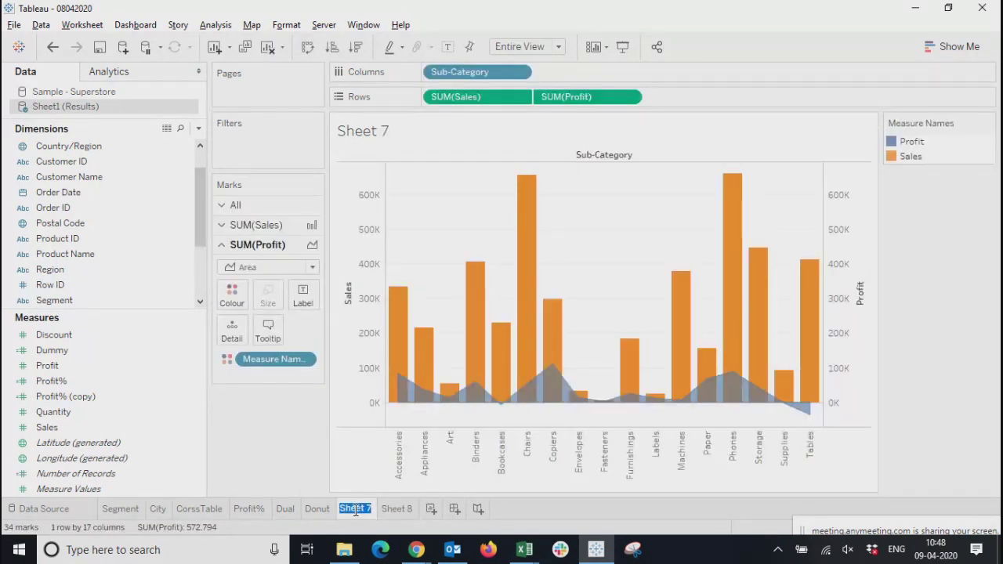
pyautogui.write('Bar dual')
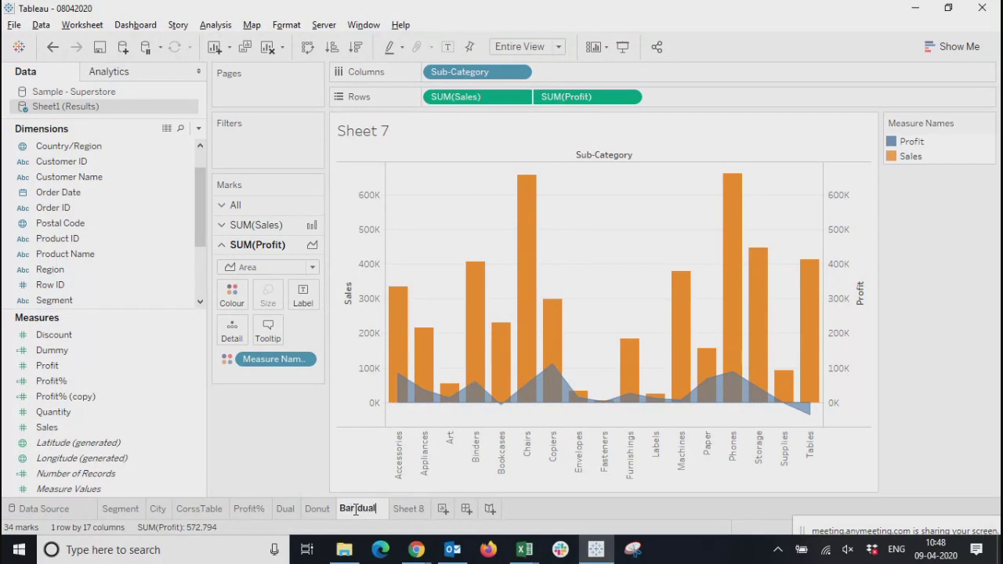
pyautogui.click(274, 439)
pyautogui.click(402, 510)
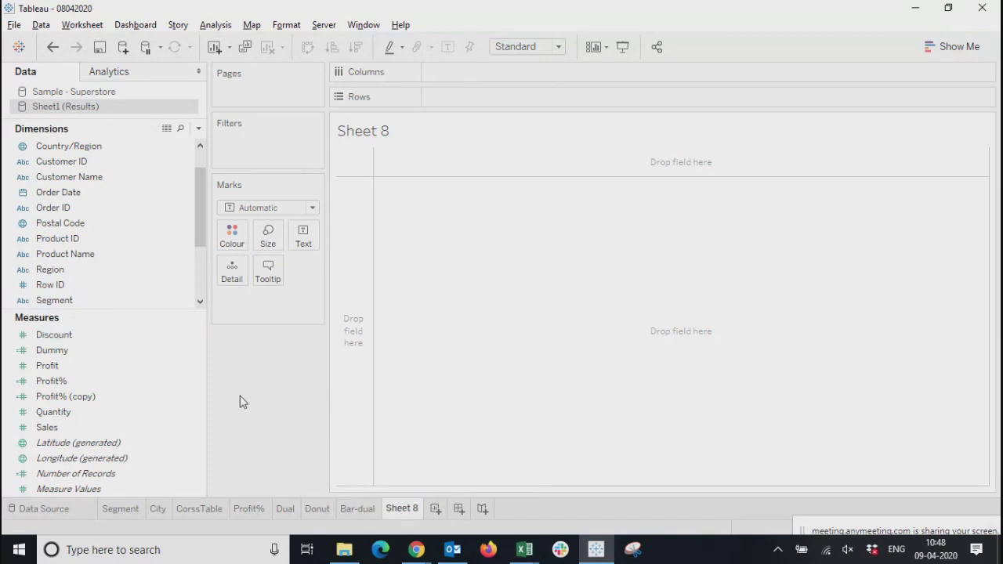
# Place Profit twice on Rows and Sub-Category on Columns in Sheet 8
pyautogui.moveTo(47, 367); pyautogui.dragTo(482, 96)
pyautogui.moveTo(52, 369); pyautogui.dragTo(577, 99)
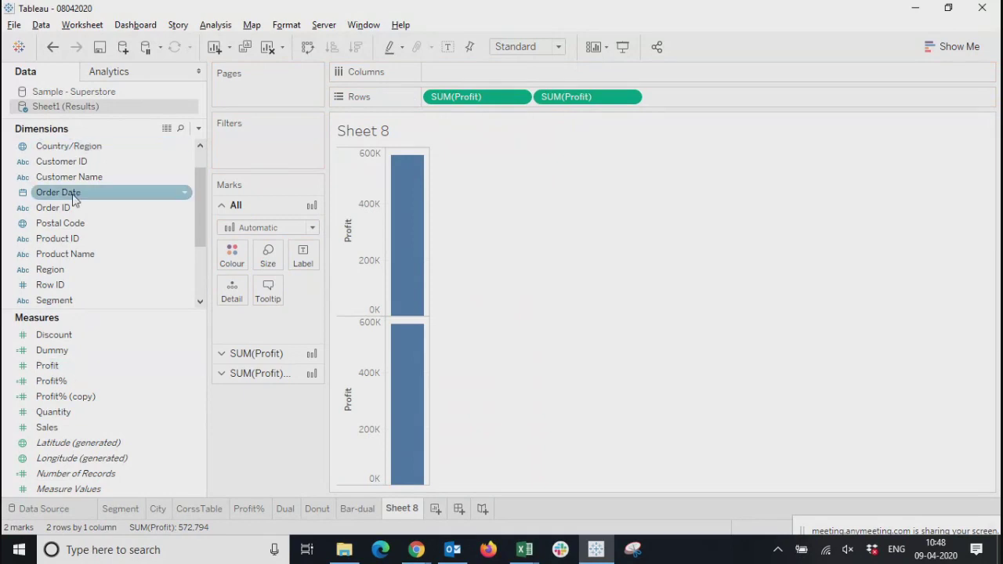
pyautogui.scroll(2, 71, 175)
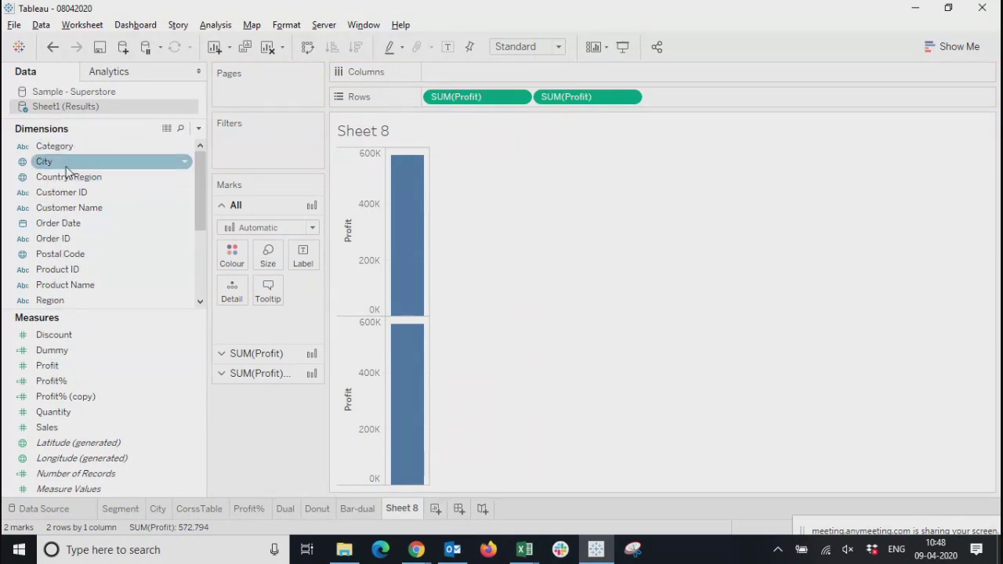
pyautogui.scroll(-4, 78, 235)
pyautogui.scroll(3, 78, 256)
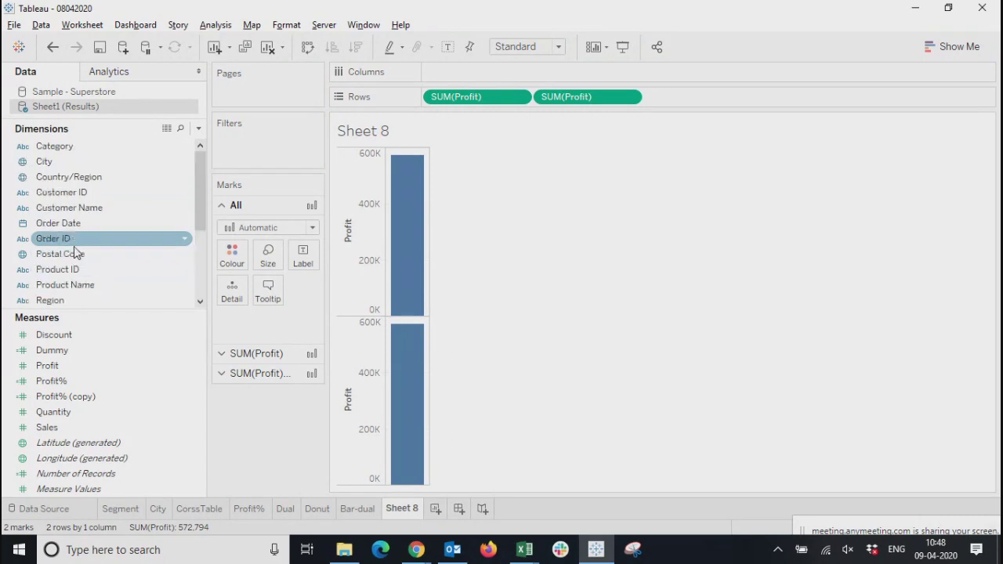
pyautogui.scroll(-3, 85, 249)
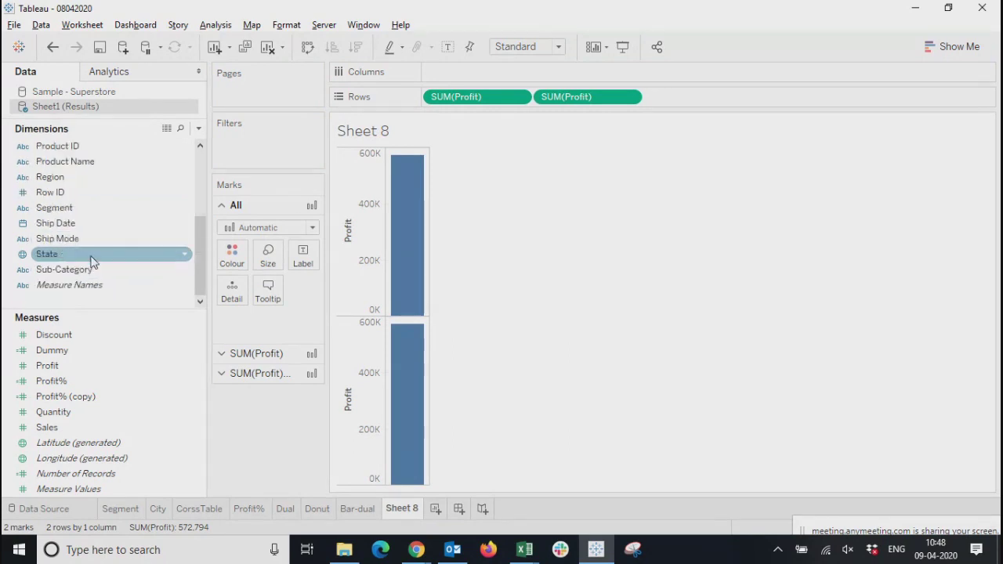
pyautogui.scroll(3, 78, 251)
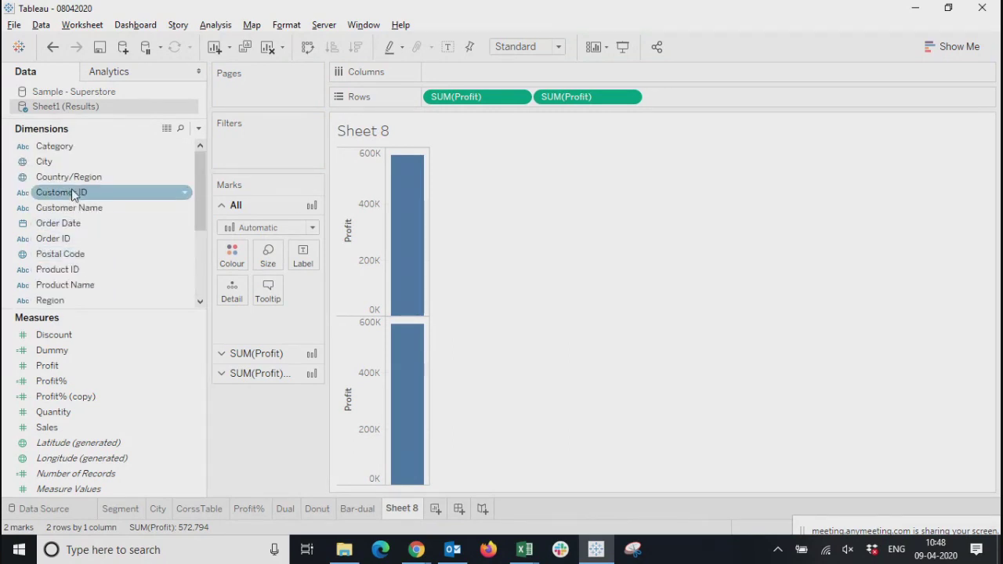
pyautogui.scroll(-3, 73, 196)
pyautogui.moveTo(62, 270); pyautogui.dragTo(471, 72)
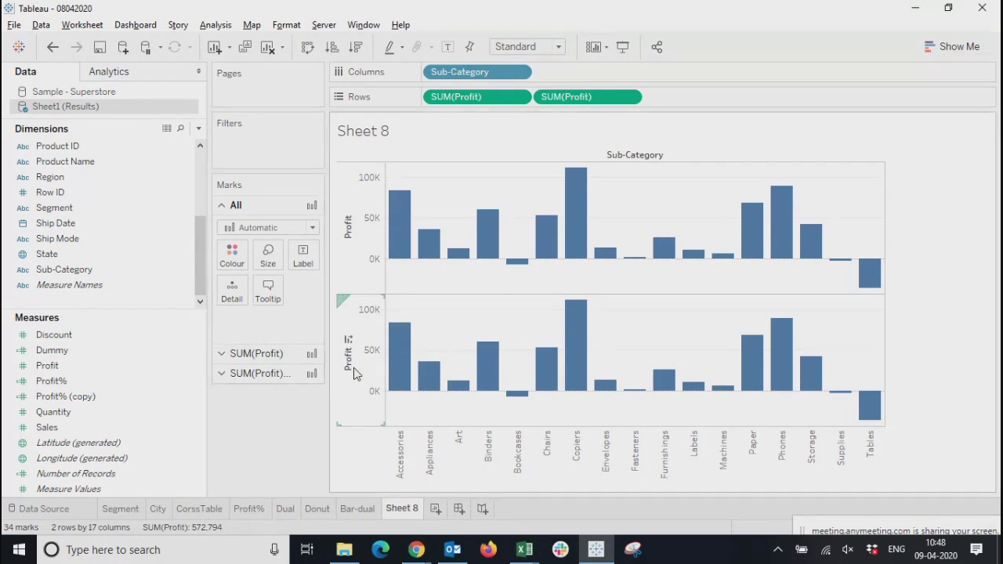
# Combine the two Profit measures on Rows into a dual-axis chart
pyautogui.rightClick(370, 350)
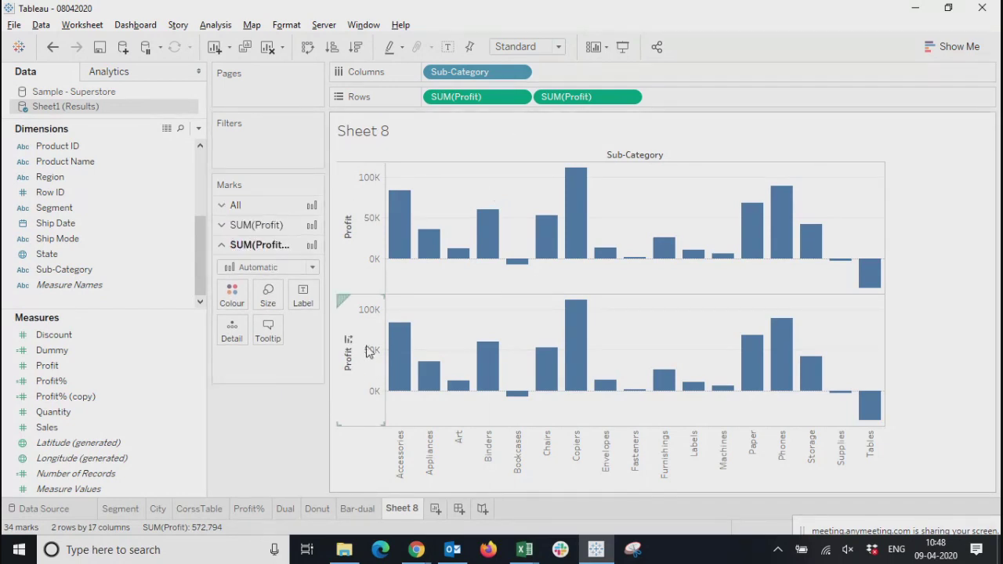
pyautogui.click(408, 418)
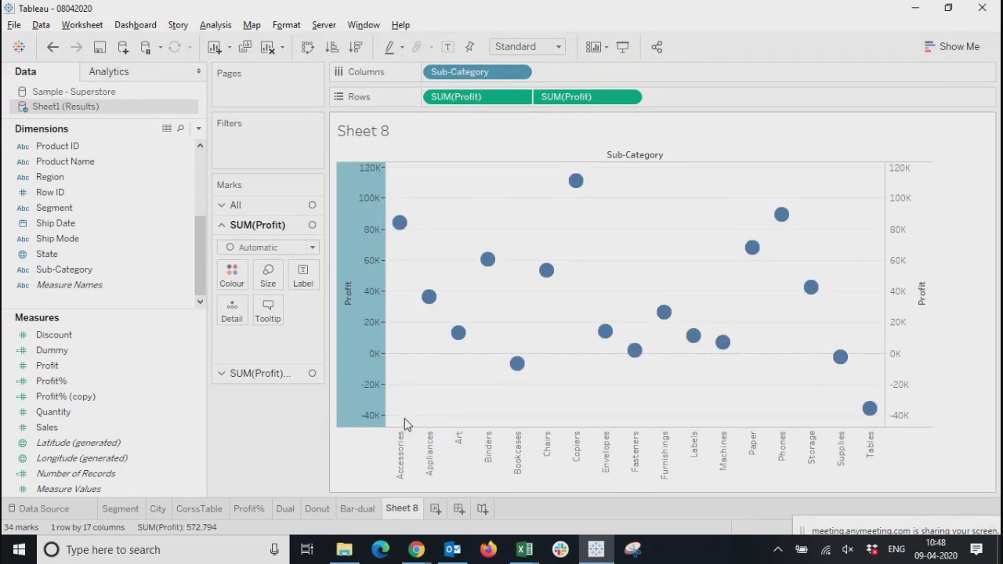
pyautogui.click(327, 440)
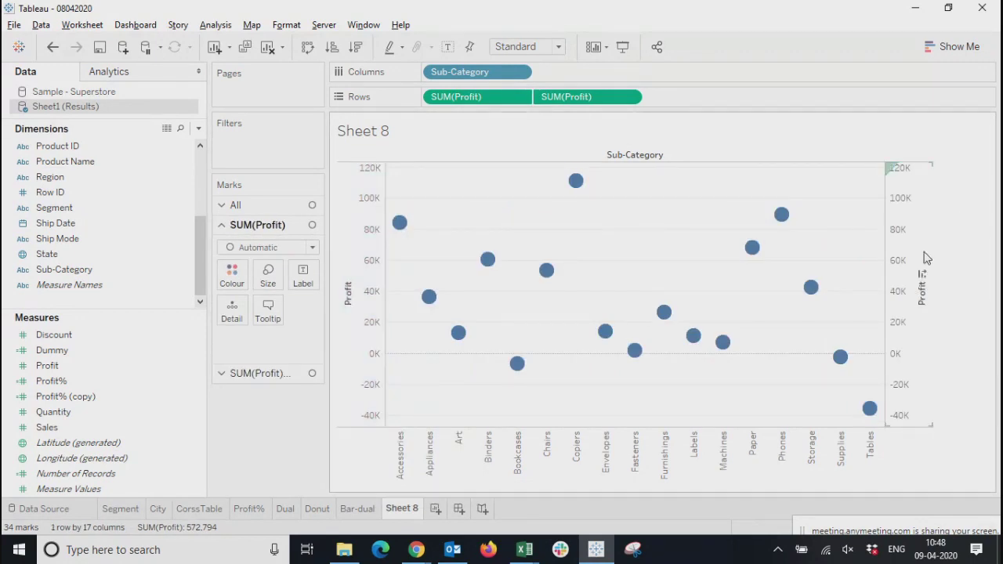
pyautogui.click(903, 263)
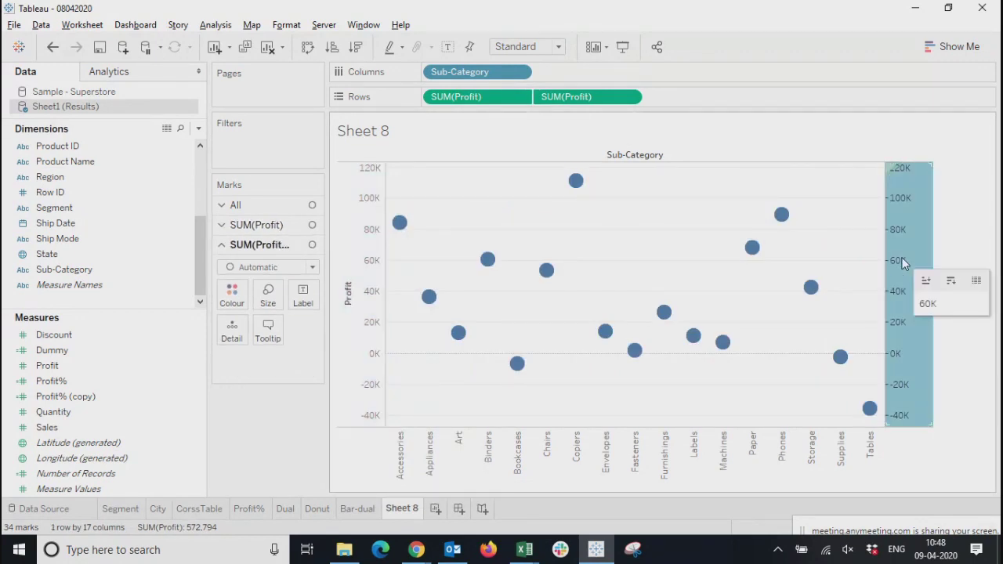
pyautogui.click(375, 304)
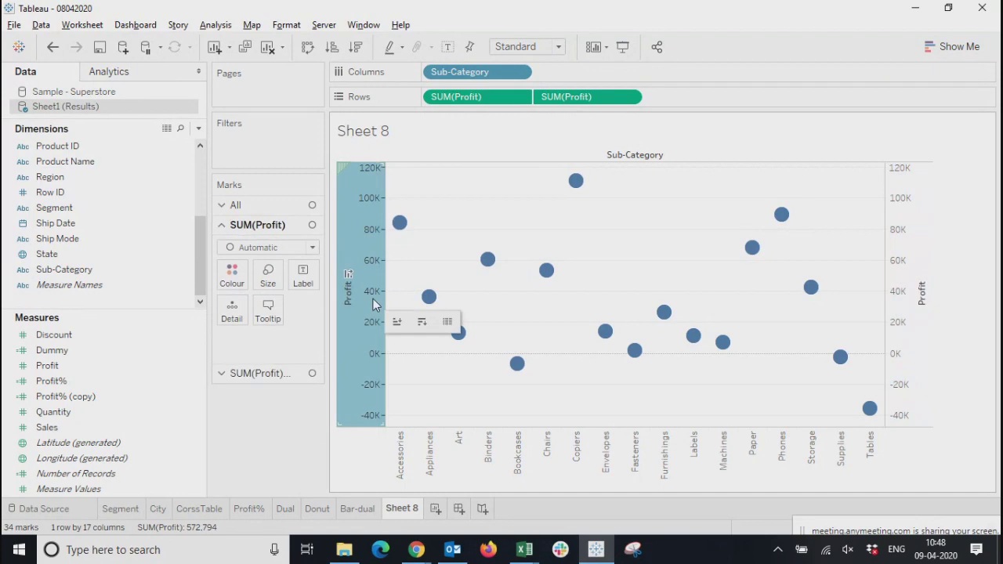
# Set the mark type of the first Profit to Bar and of the second Profit to Square
pyautogui.click(254, 251)
pyautogui.click(242, 280)
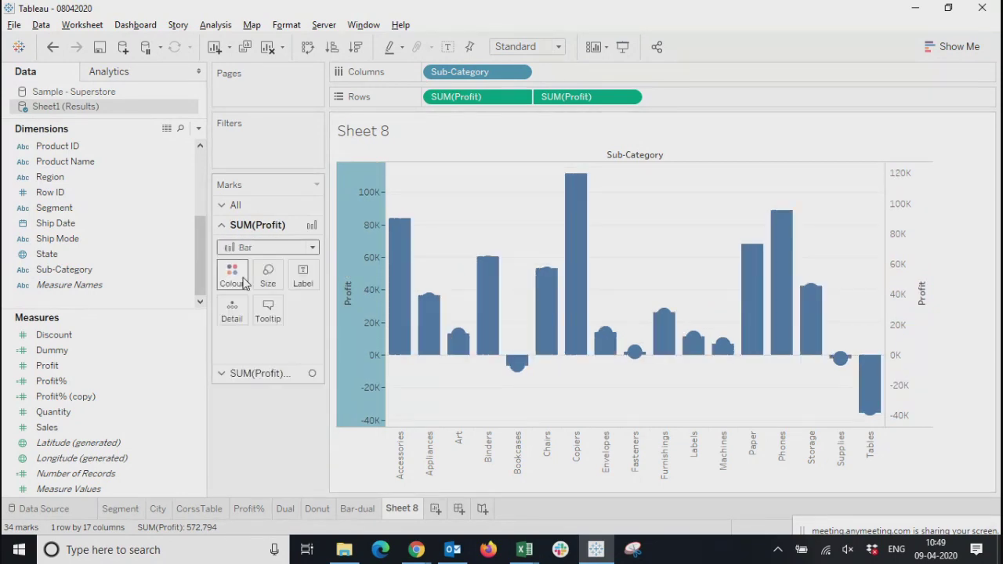
pyautogui.click(272, 458)
pyautogui.click(905, 254)
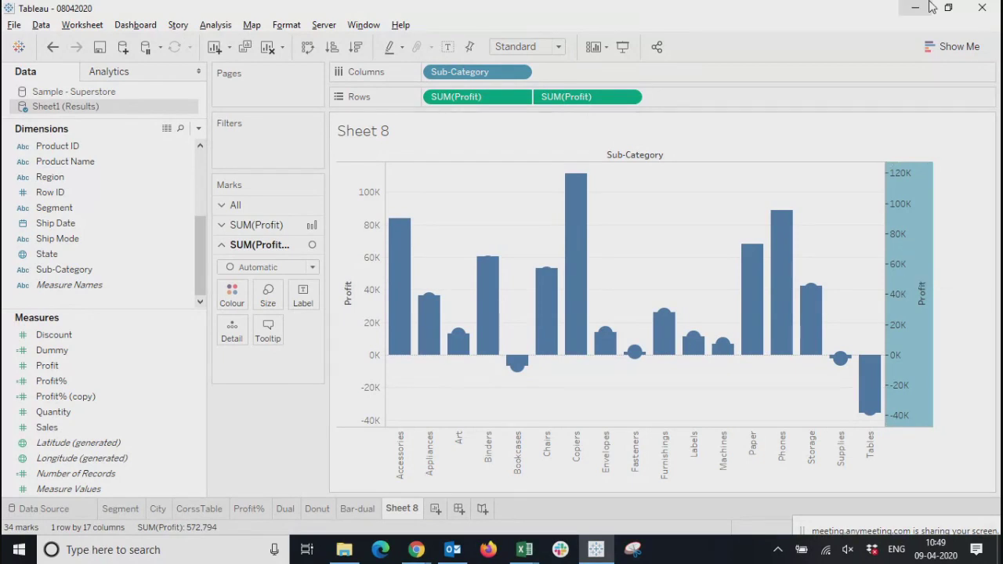
pyautogui.click(242, 269)
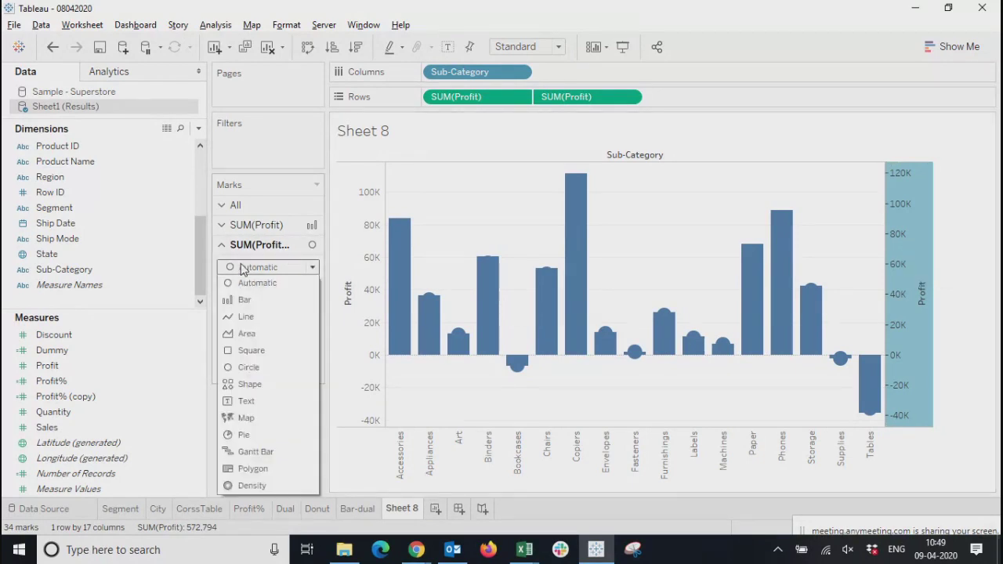
pyautogui.press('Escape')
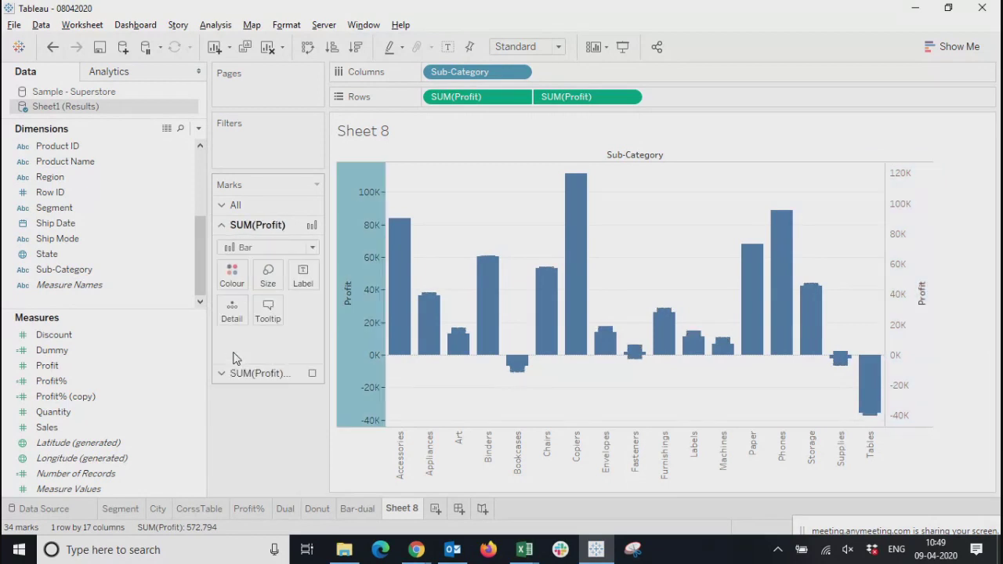
# Set the mark type of the first Profit to Shape, using the filled right-pointing triangle
pyautogui.click(263, 249)
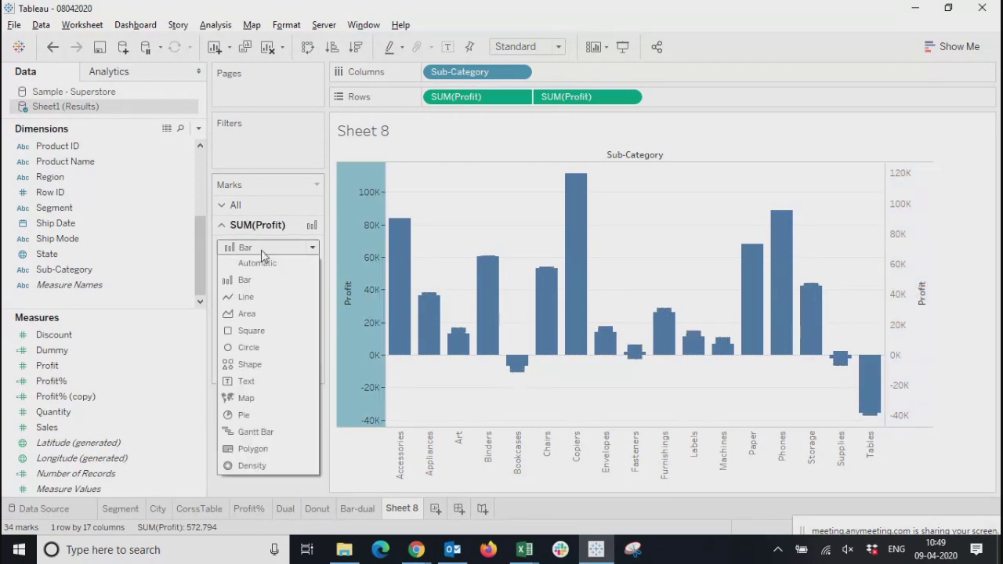
pyautogui.click(259, 365)
pyautogui.click(303, 311)
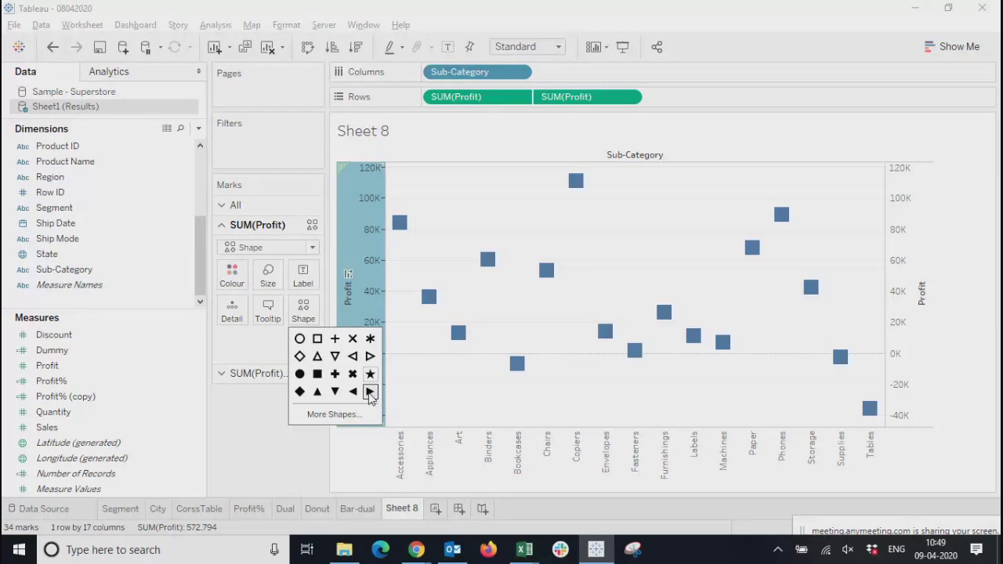
pyautogui.click(247, 441)
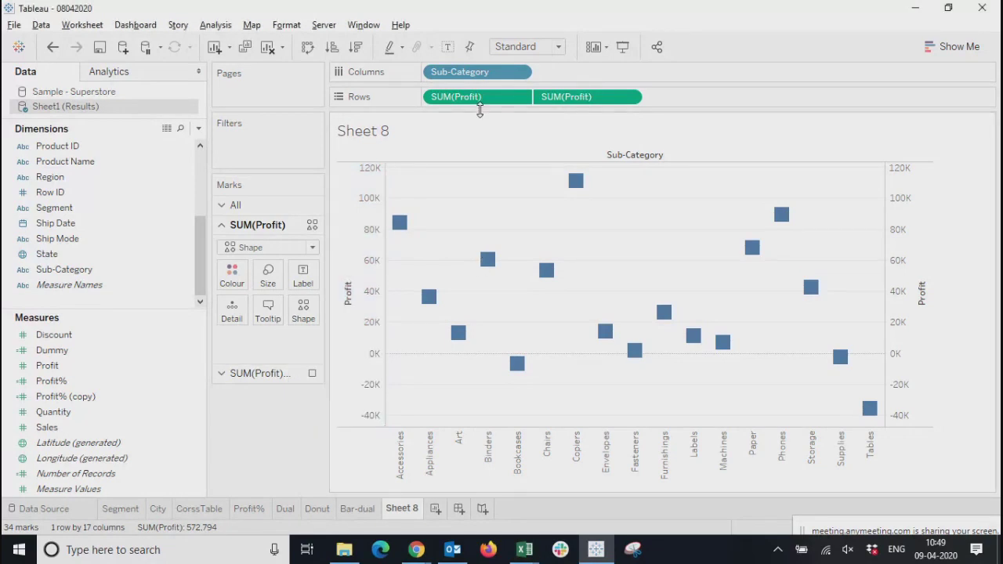
# Move the Shape-marked Profit behind the other one on Rows and set the mark type of the now-first Profit to Bar
pyautogui.moveTo(478, 100); pyautogui.dragTo(689, 102)
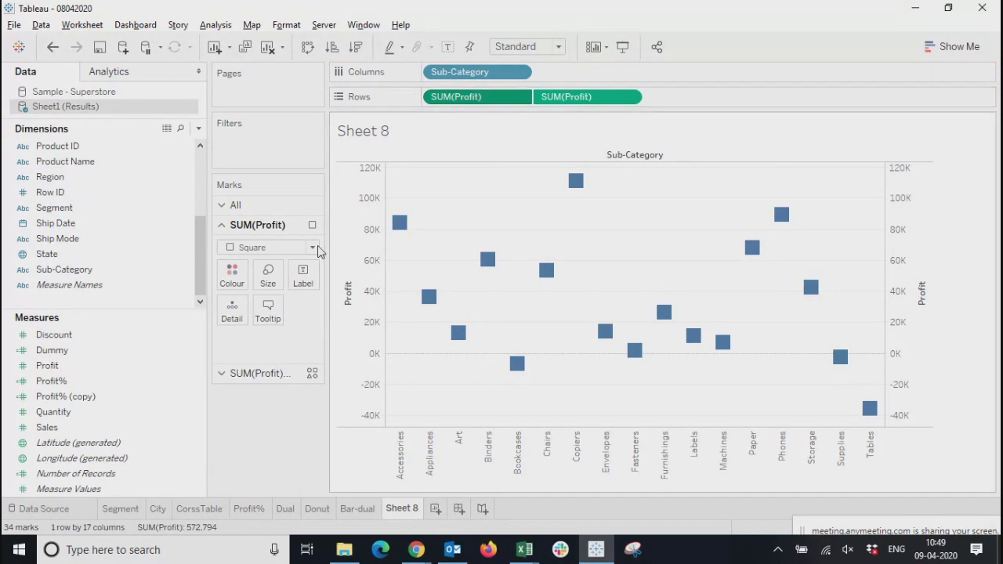
pyautogui.click(243, 248)
pyautogui.click(244, 282)
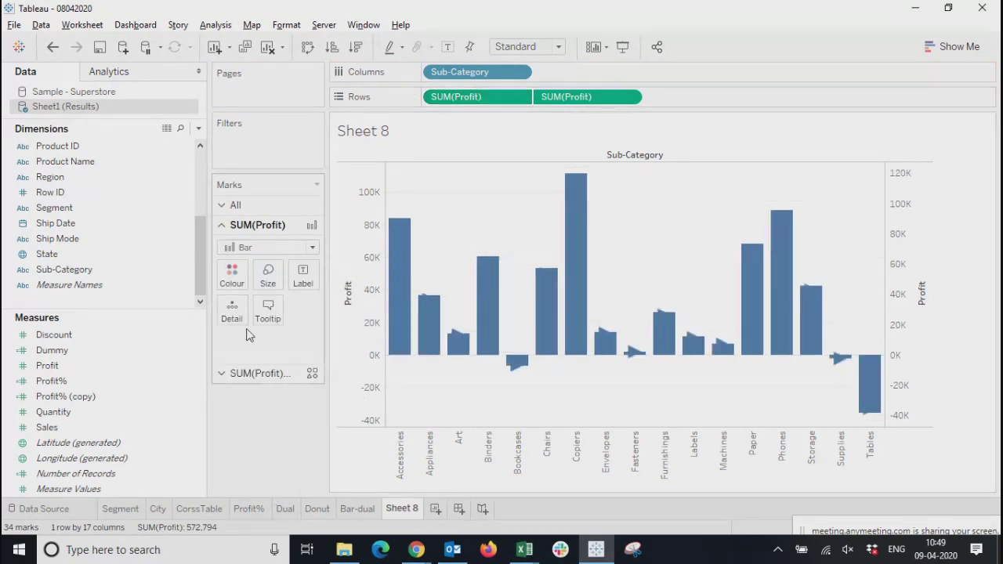
# Change the shape of the second Profit to a filled circle and enlarge the circles beyond the bar width
pyautogui.click(222, 373)
pyautogui.click(305, 331)
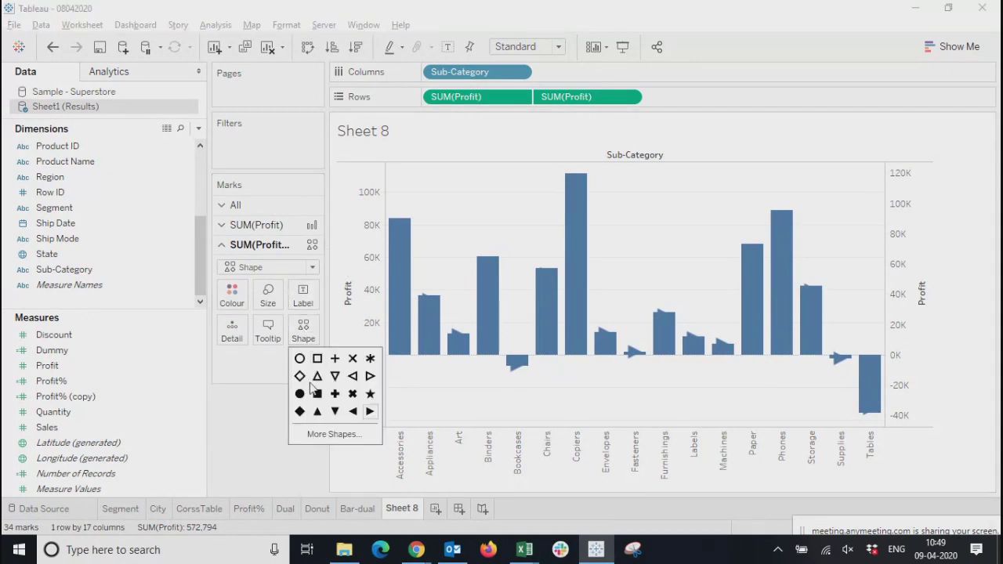
pyautogui.click(318, 411)
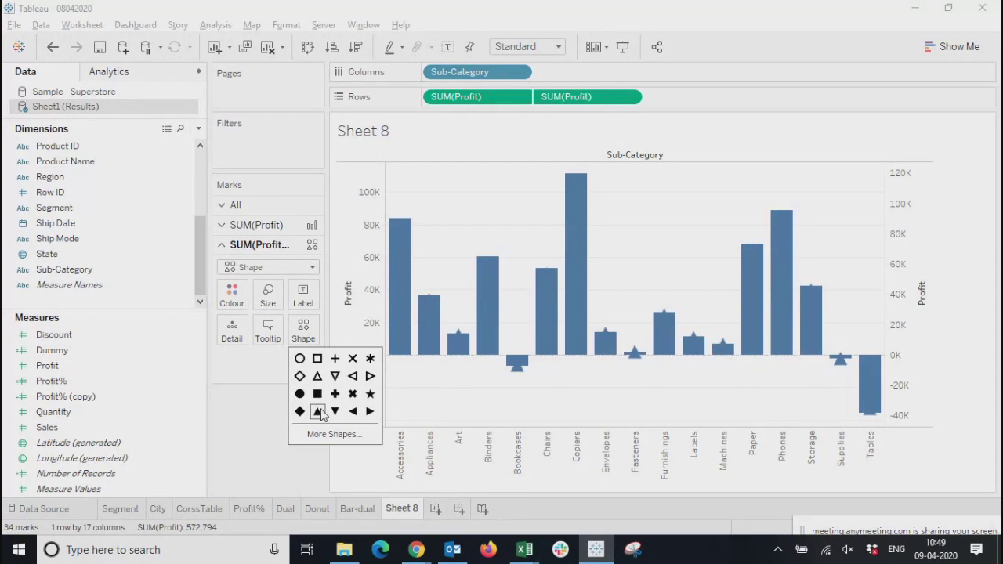
pyautogui.click(301, 394)
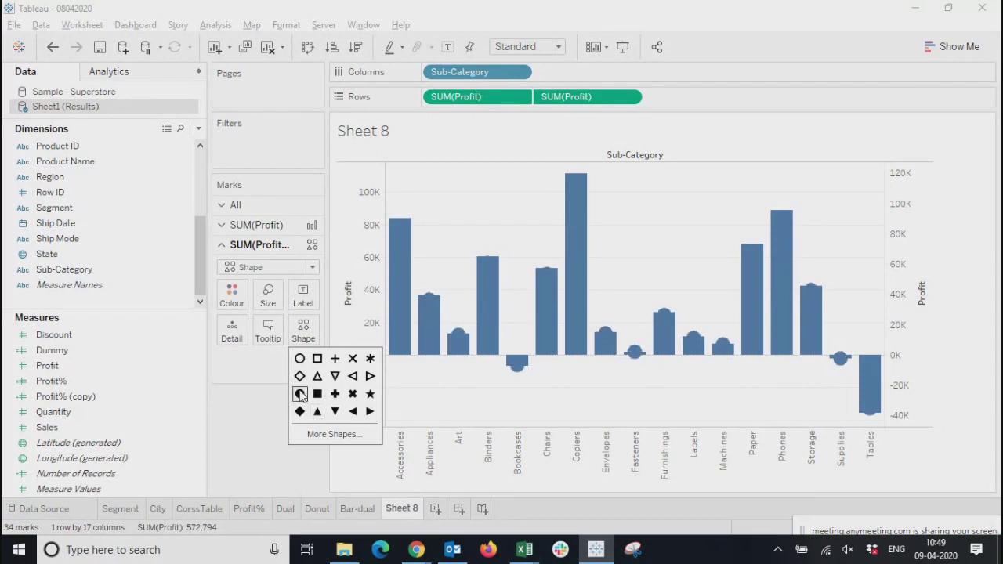
pyautogui.click(268, 296)
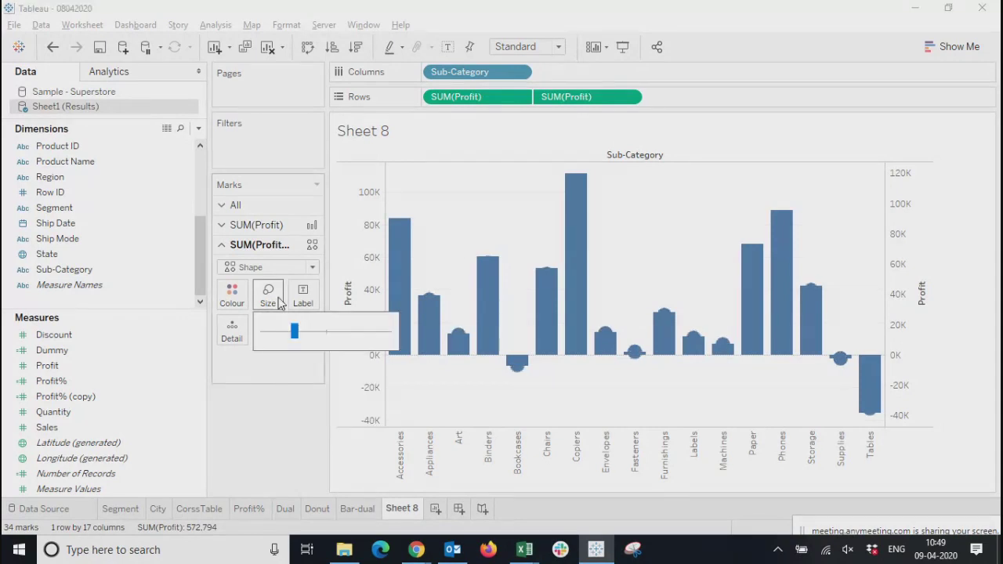
pyautogui.moveTo(295, 336); pyautogui.dragTo(321, 334)
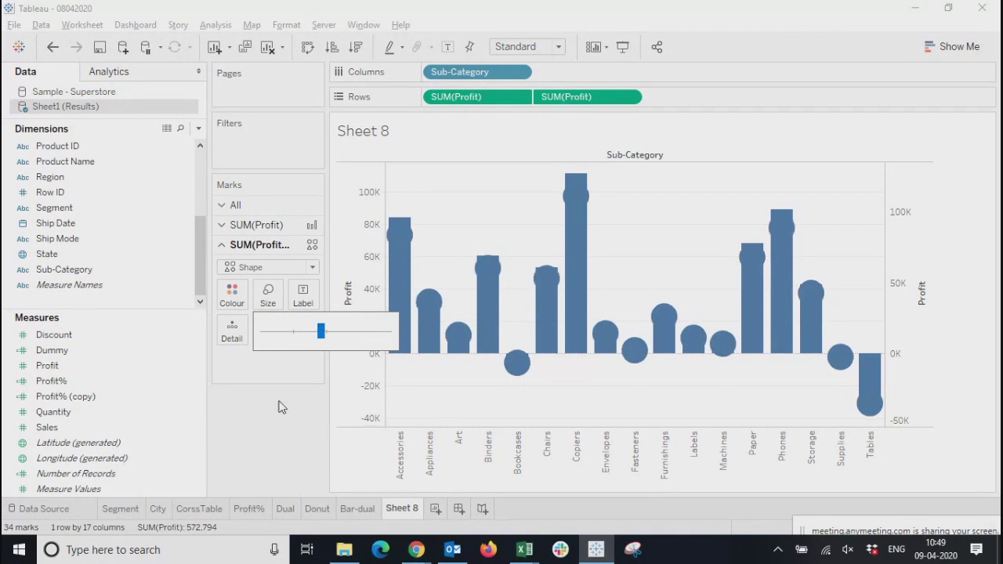
# Reduce the size of the first Profit's bars so they form thin stems for the circles
pyautogui.click(258, 227)
pyautogui.click(273, 276)
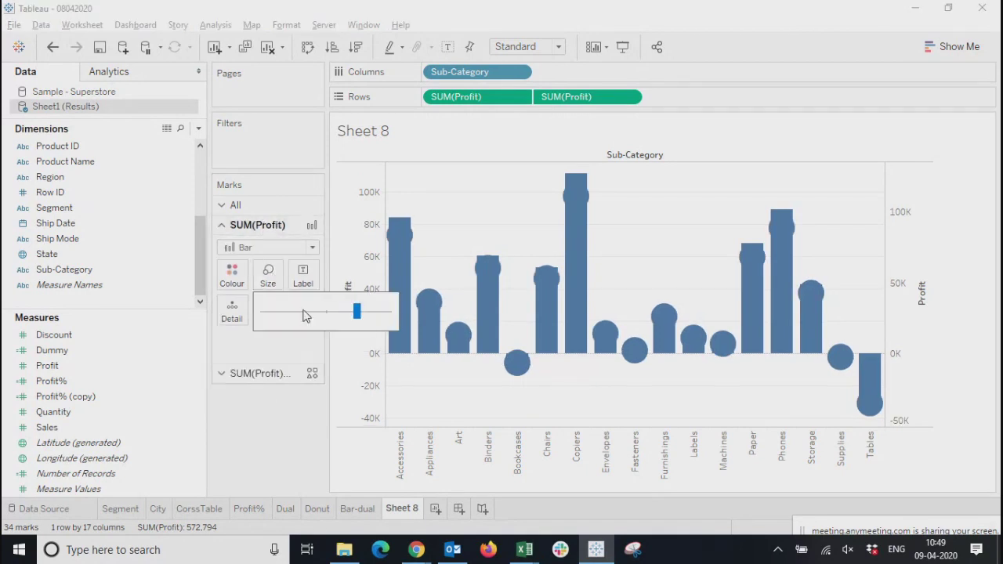
pyautogui.moveTo(360, 314); pyautogui.dragTo(322, 314)
pyautogui.moveTo(324, 317); pyautogui.dragTo(305, 312)
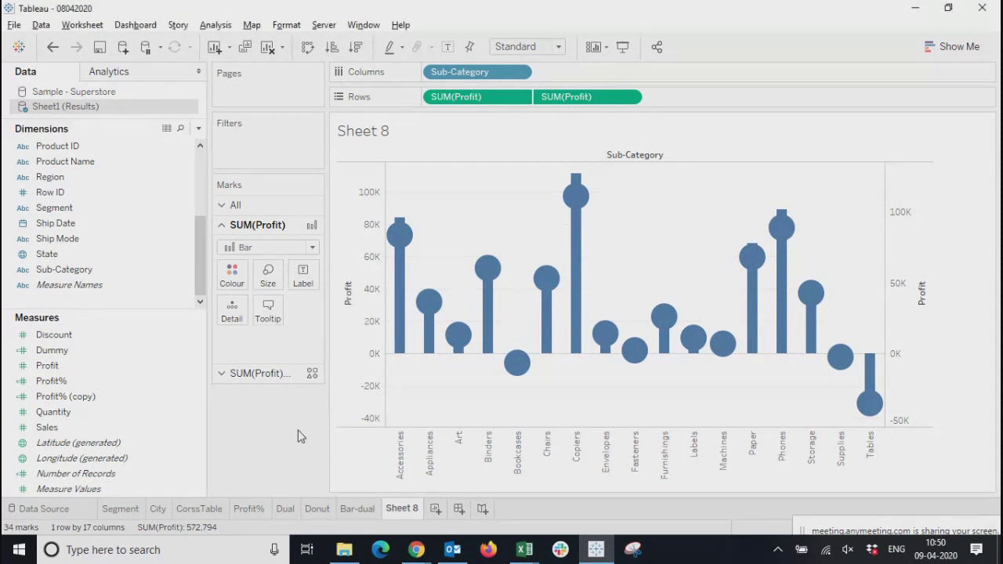
# Synchronise the two Profit axes and reduce the size of the circles so they stay slightly wider than the bars
pyautogui.rightClick(910, 267)
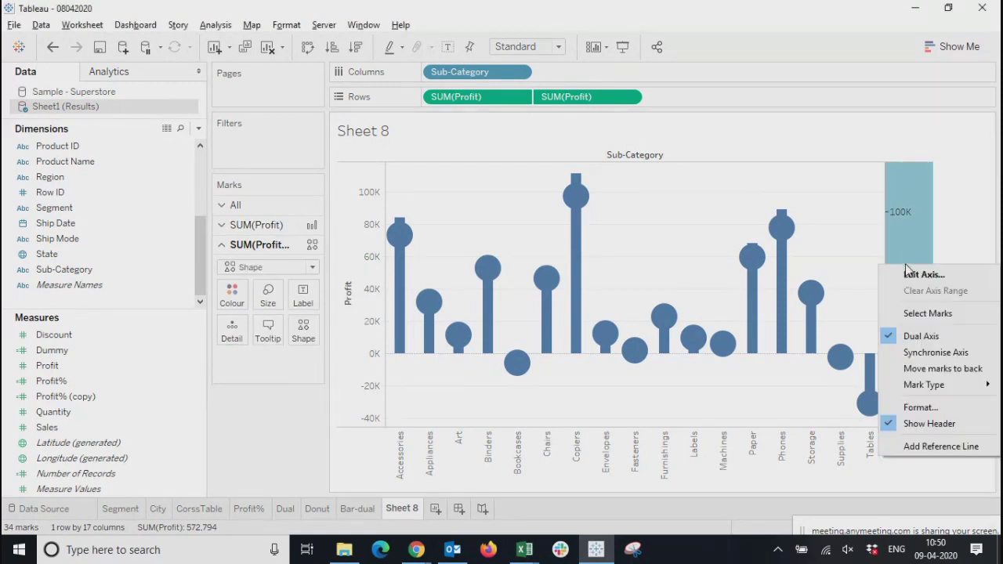
pyautogui.click(921, 354)
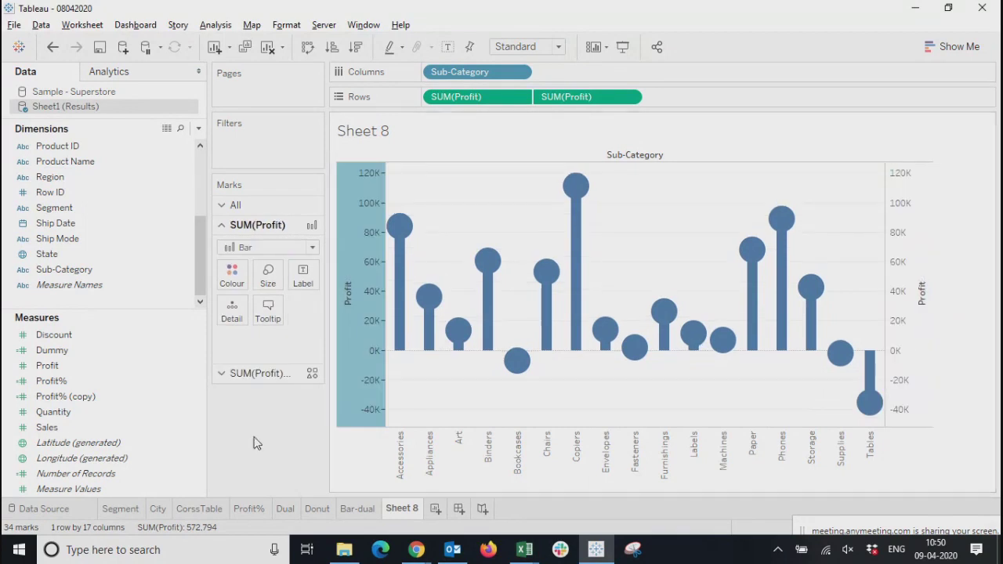
pyautogui.click(258, 373)
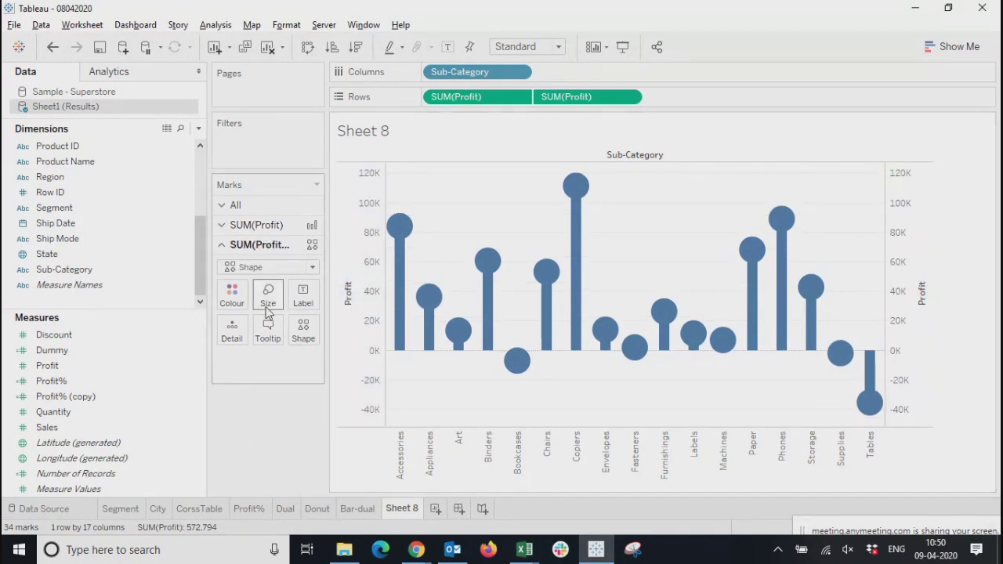
pyautogui.click(267, 294)
pyautogui.moveTo(321, 332); pyautogui.dragTo(298, 333)
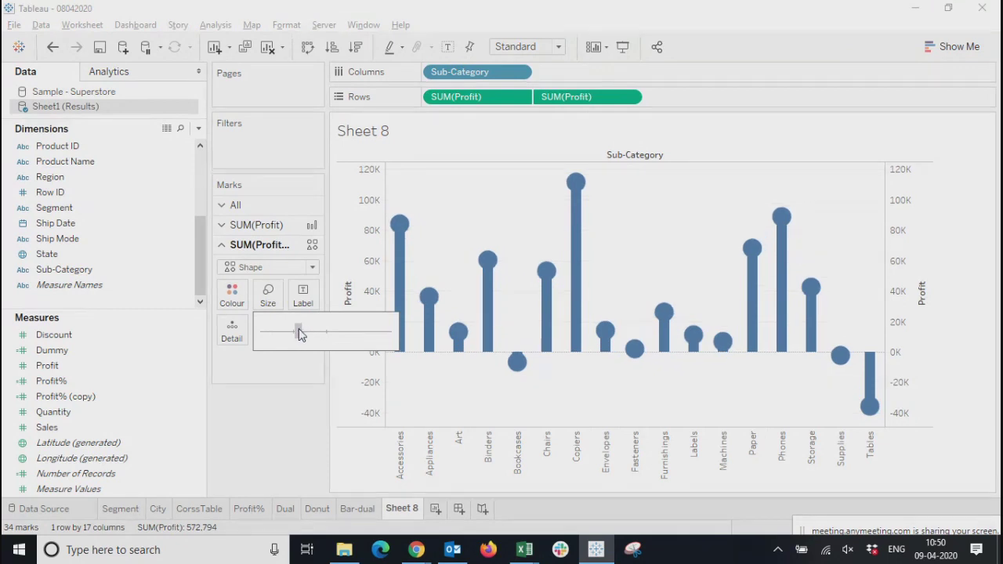
# Recolour the circles of the second Profit to amber-orange, chosen from the basic colours
pyautogui.click(231, 294)
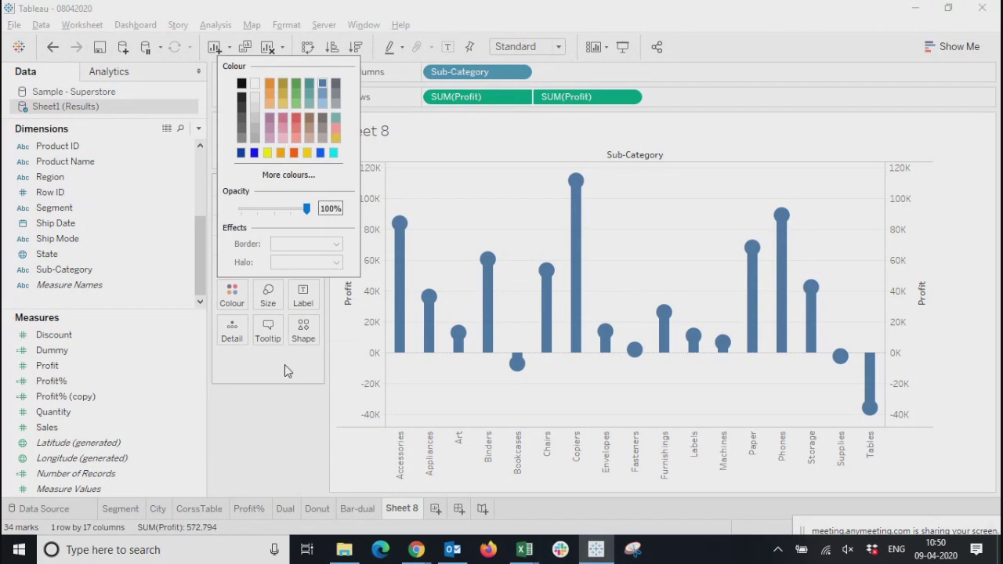
pyautogui.click(263, 419)
pyautogui.click(239, 294)
pyautogui.click(286, 176)
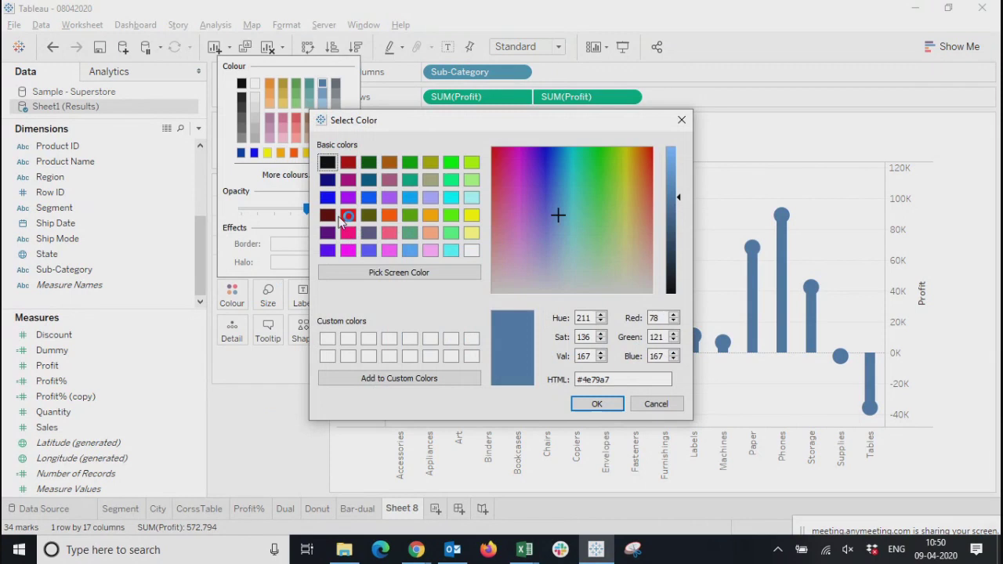
pyautogui.click(390, 215)
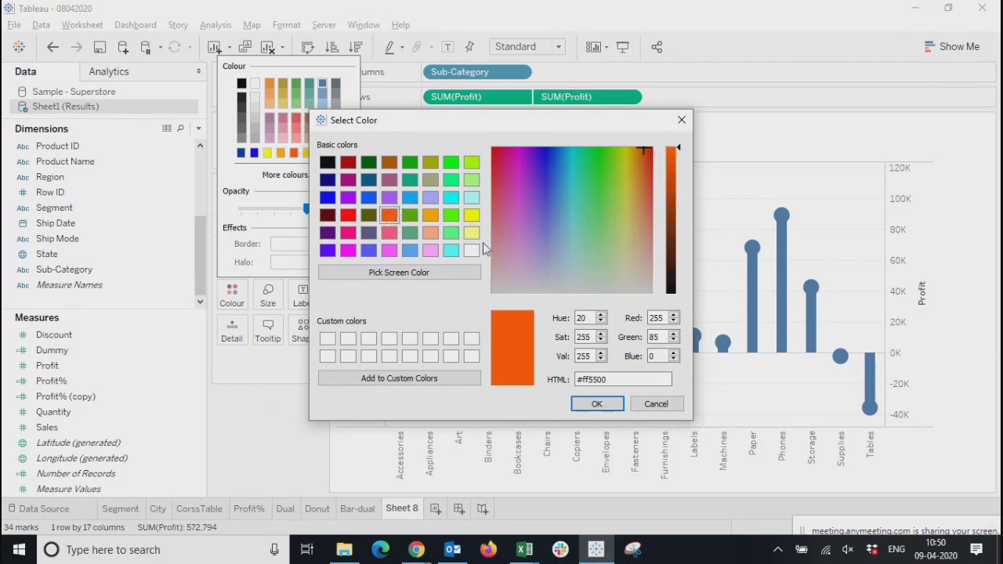
pyautogui.click(431, 215)
pyautogui.click(592, 403)
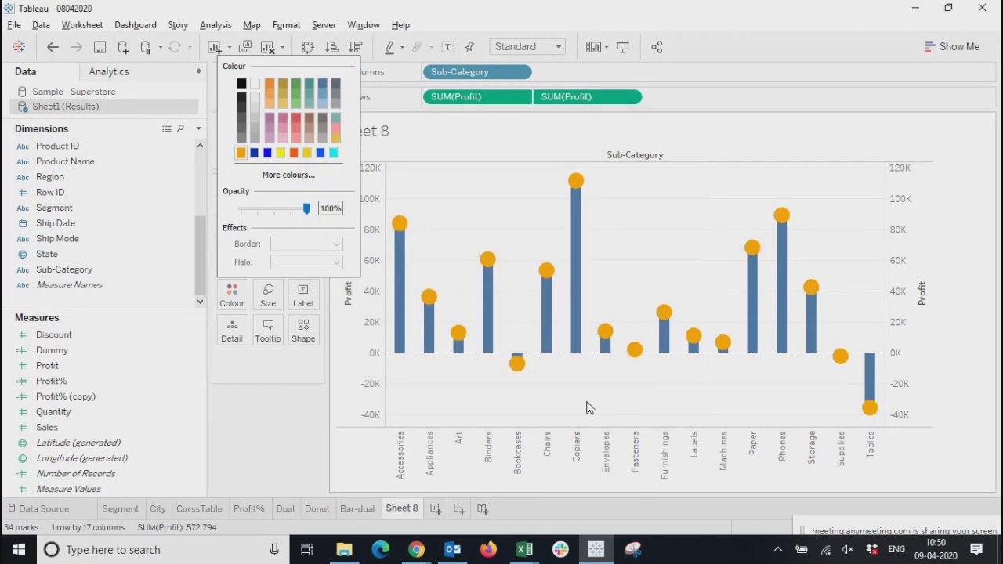
pyautogui.click(278, 427)
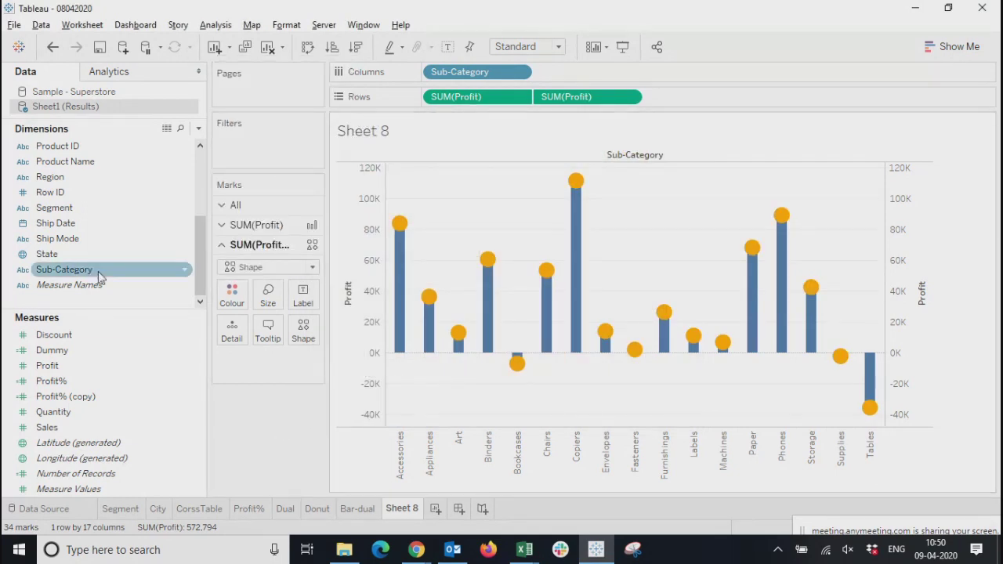
# Show mark labels on both the bars and the circles at once
pyautogui.click(52, 337)
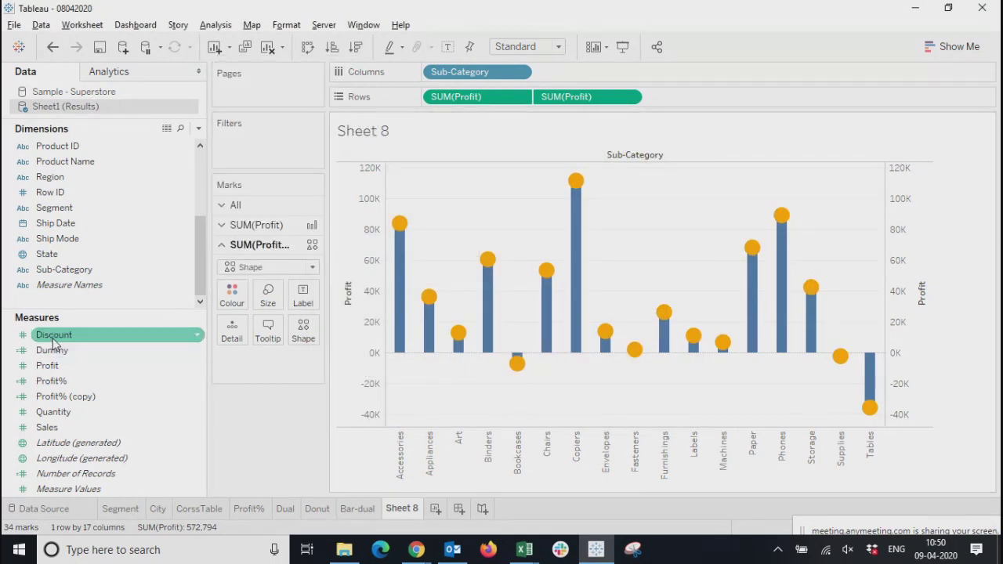
pyautogui.click(303, 295)
pyautogui.click(255, 415)
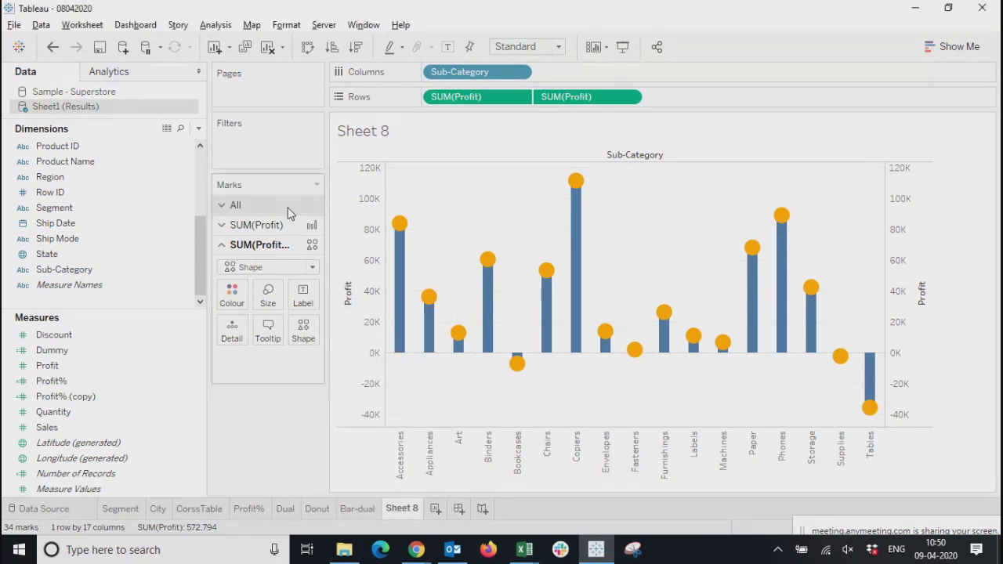
pyautogui.click(264, 206)
pyautogui.click(302, 256)
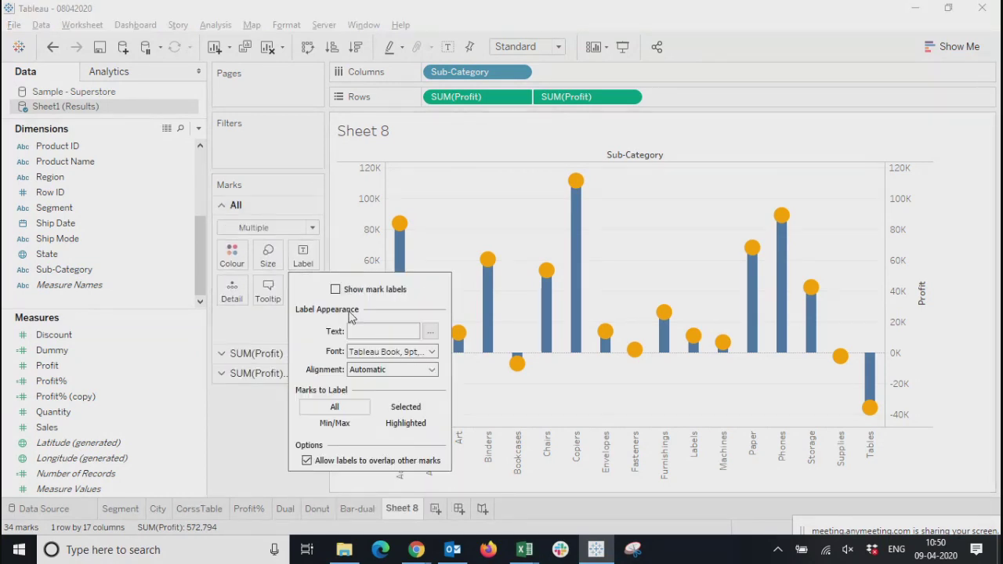
pyautogui.click(335, 289)
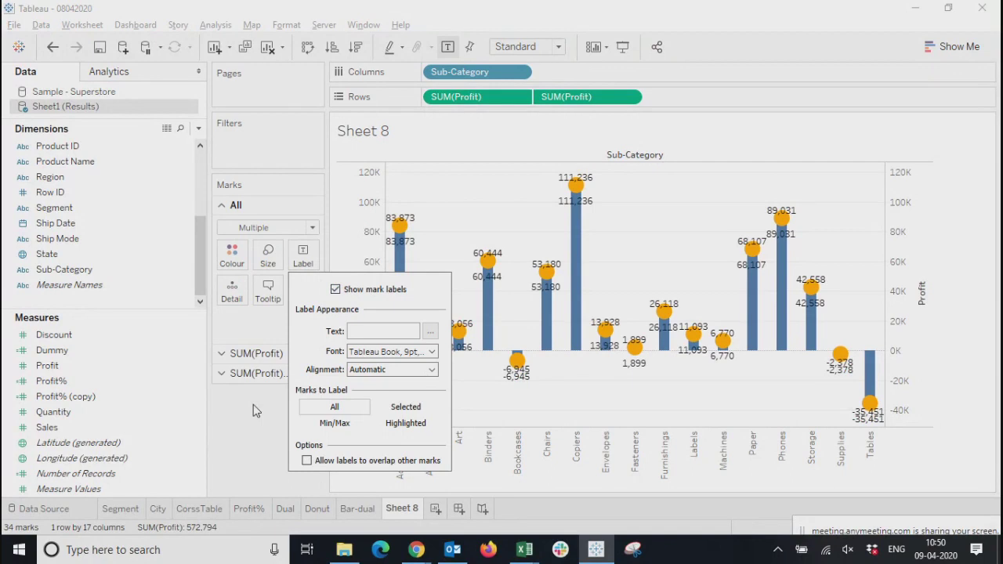
# Set the font size of the mark labels to 6 pt for all marks
pyautogui.click(355, 352)
pyautogui.doubleClick(372, 173)
pyautogui.write('6')
pyautogui.press('Return')
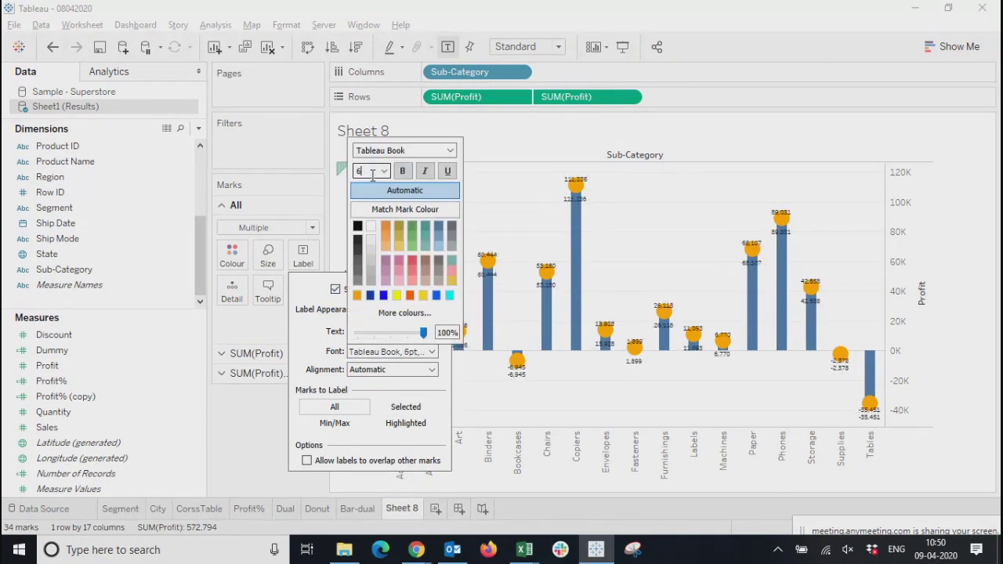
pyautogui.click(296, 350)
# Align all mark labels to the horizontal centre and vertical middle, with the text direction rotated upwards
pyautogui.click(392, 369)
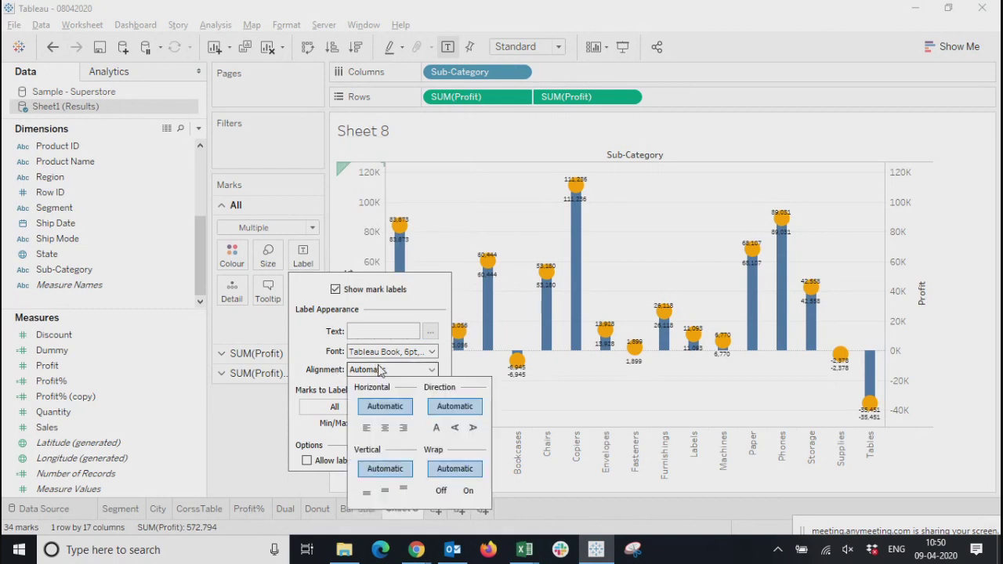
pyautogui.click(385, 428)
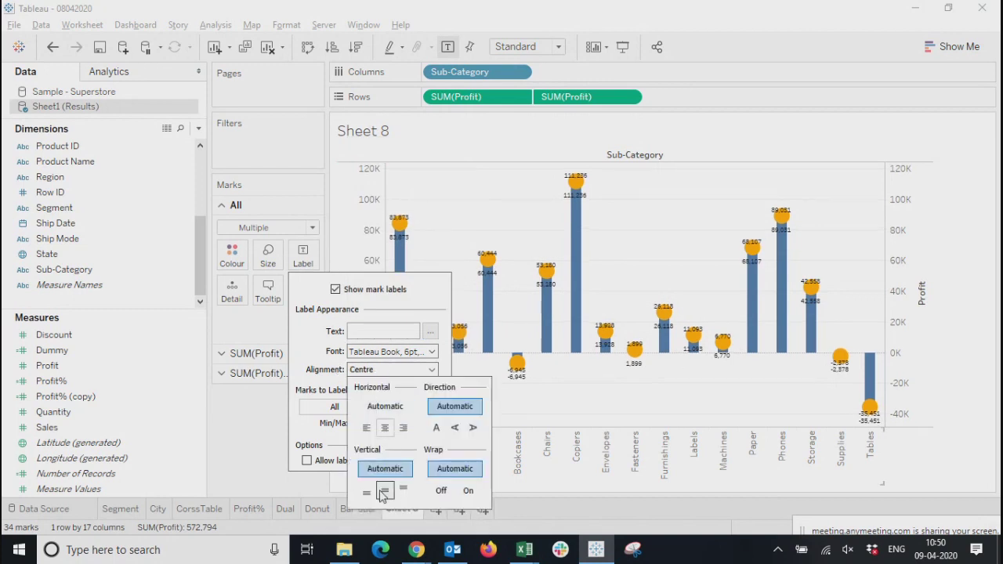
pyautogui.click(385, 491)
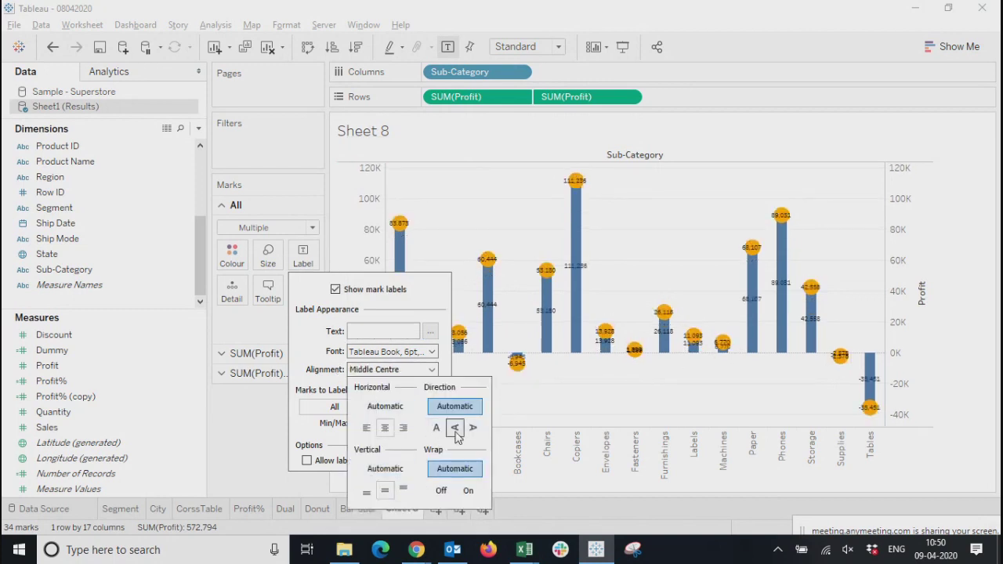
pyautogui.click(455, 428)
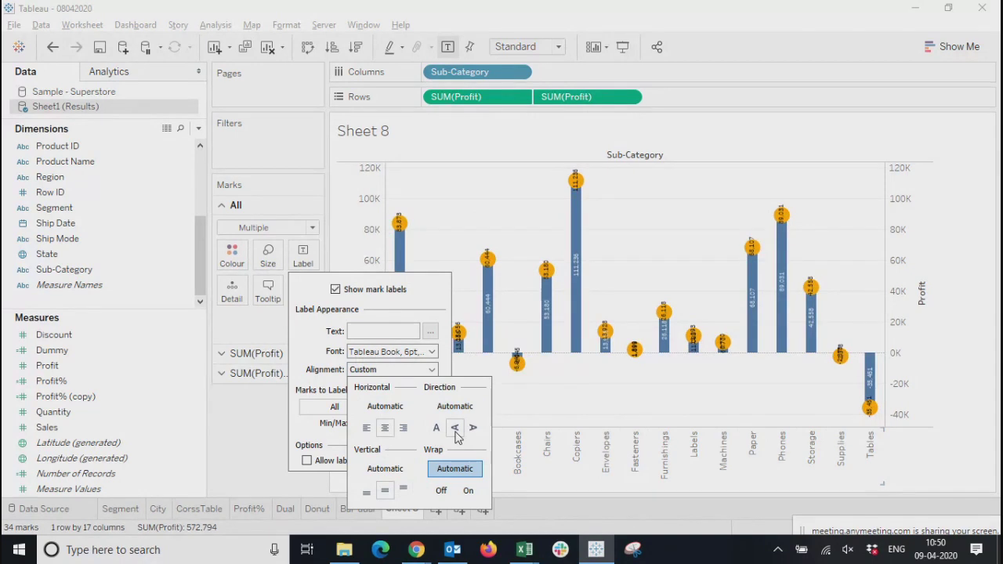
pyautogui.click(252, 443)
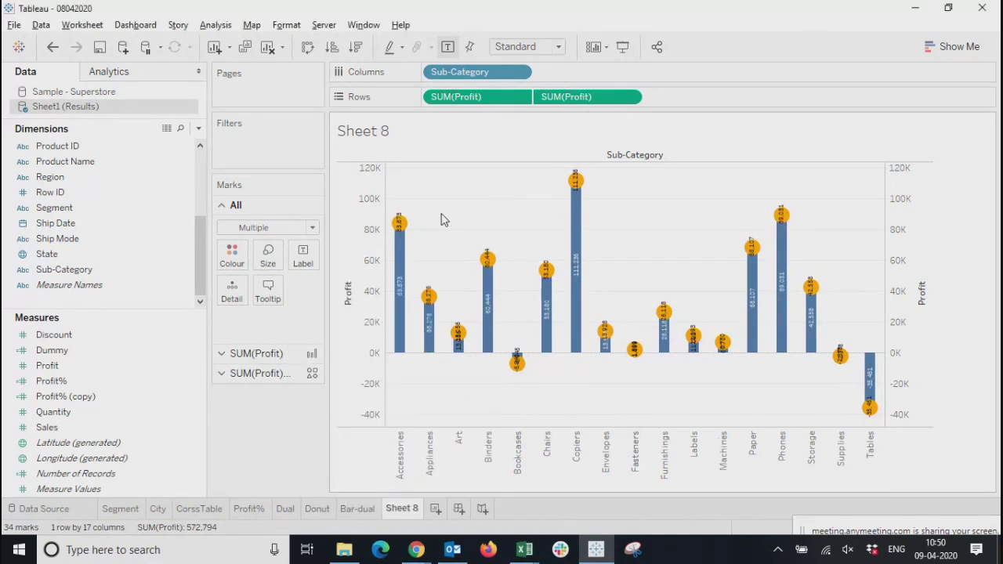
# Hide the mark labels of the circles only and preview the chart in presentation mode
pyautogui.click(270, 373)
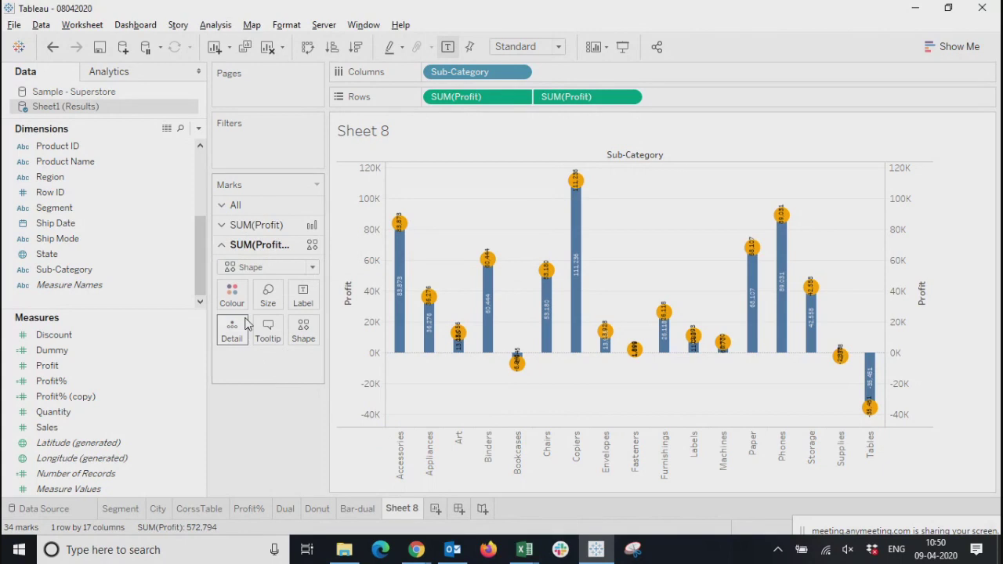
pyautogui.click(303, 297)
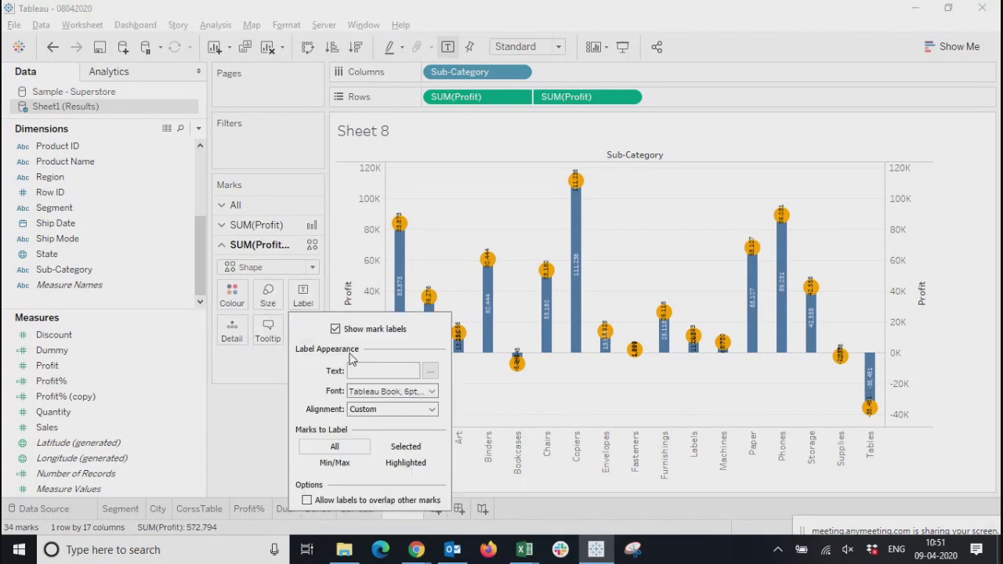
pyautogui.click(336, 329)
pyautogui.click(242, 424)
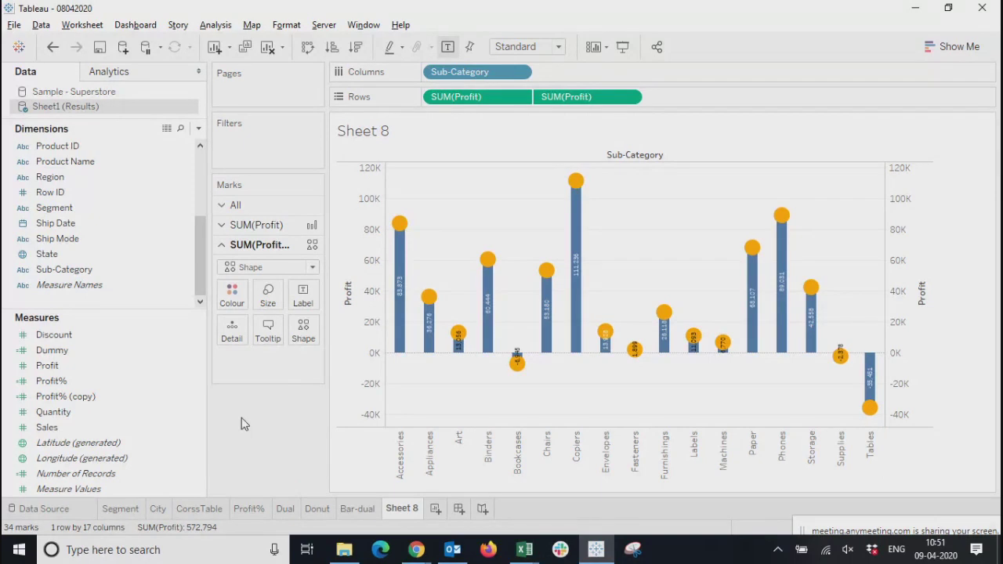
pyautogui.click(624, 49)
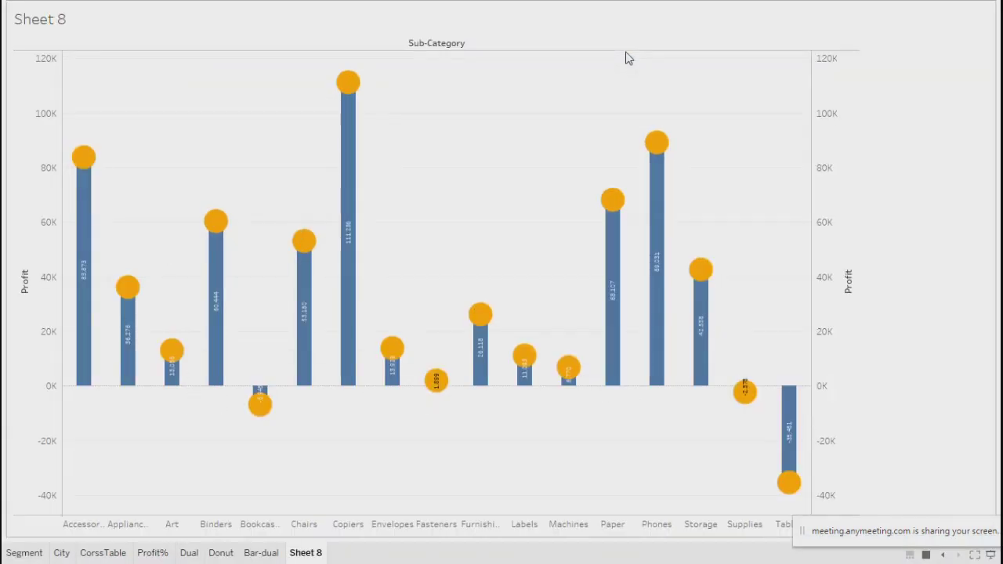
pyautogui.press('Escape')
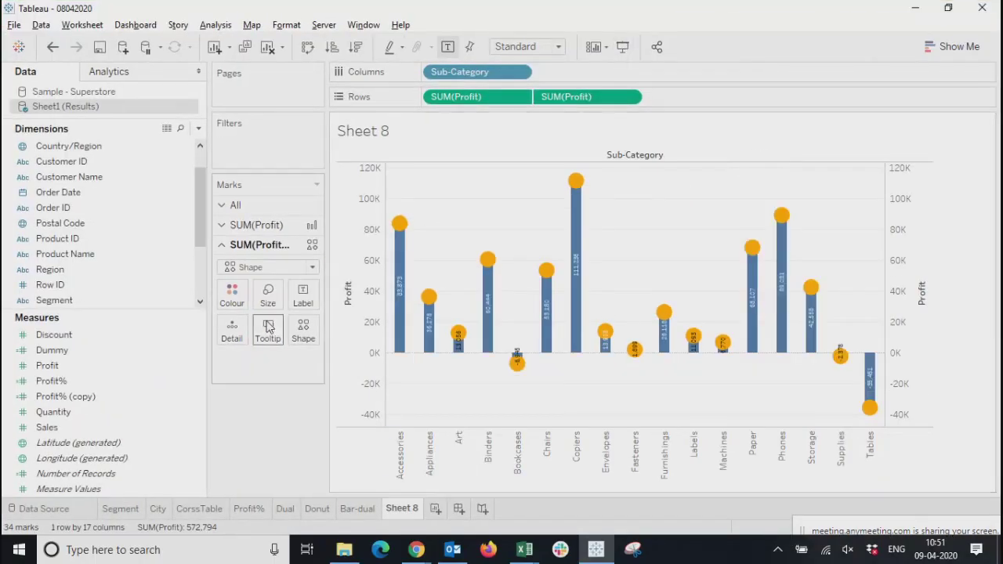
# Recolour the bars of the first Profit, trying cyan and red before settling on orange
pyautogui.click(251, 225)
pyautogui.click(232, 274)
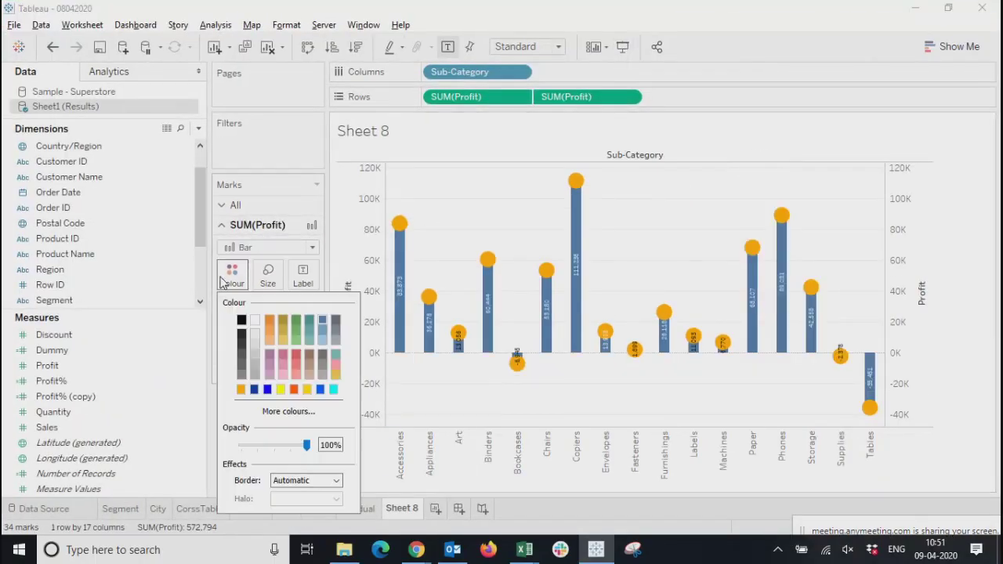
pyautogui.click(333, 390)
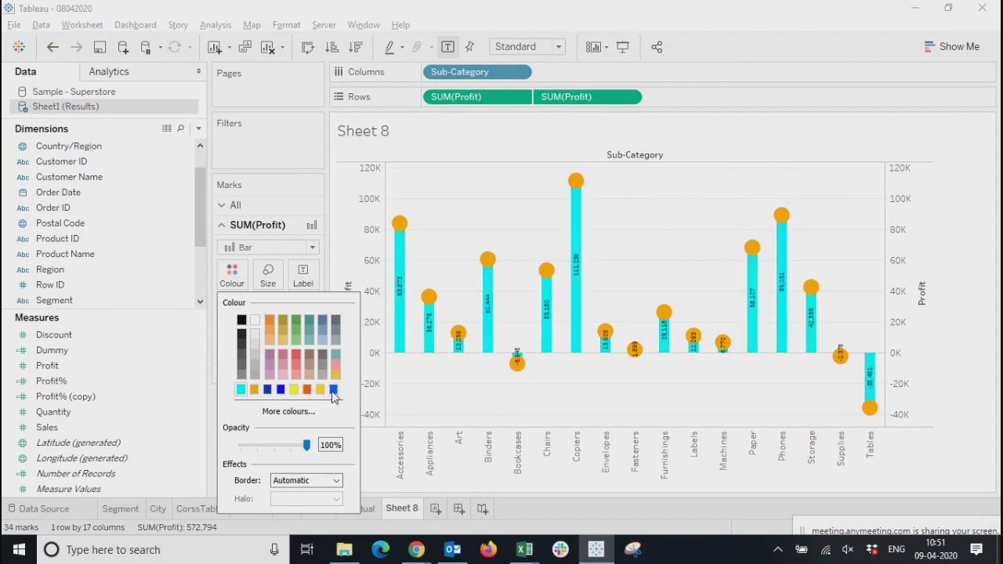
pyautogui.click(295, 358)
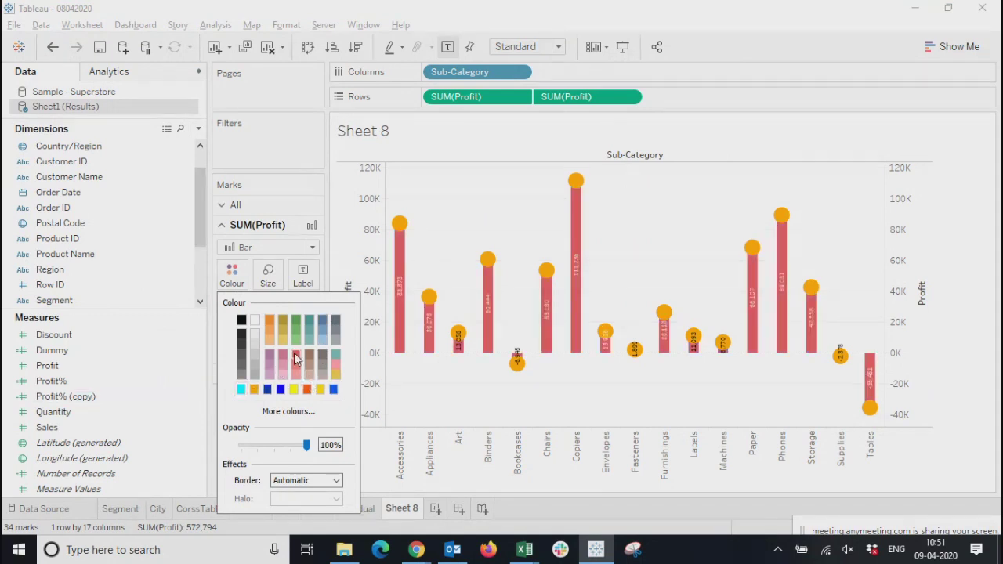
pyautogui.click(267, 338)
pyautogui.click(270, 323)
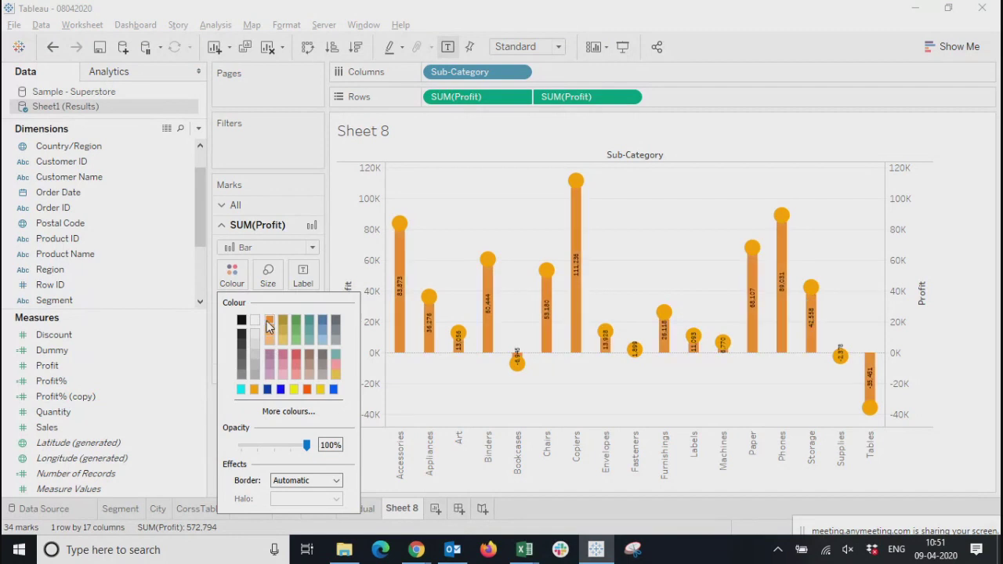
pyautogui.click(215, 373)
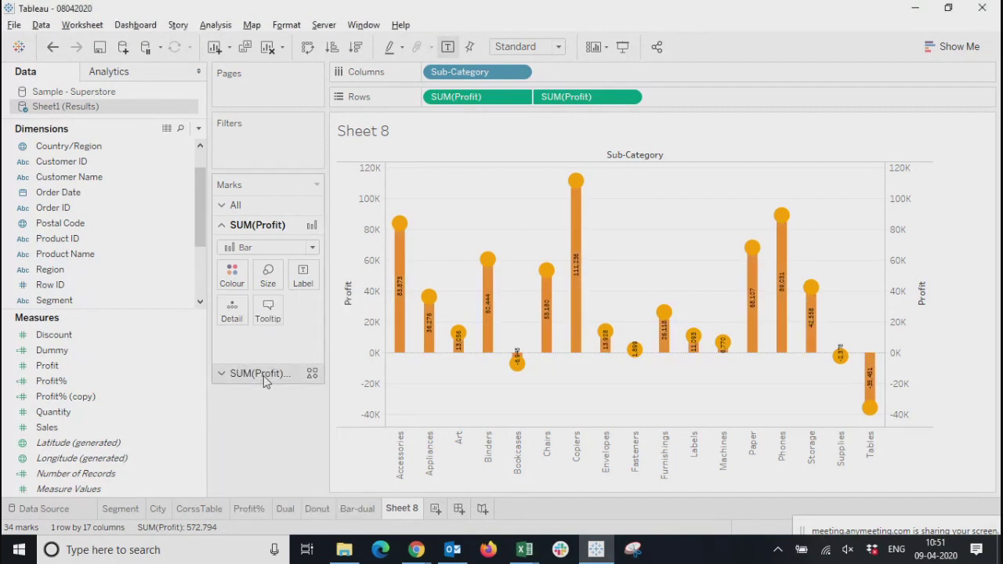
# Recolour the circles of the second Profit to bright red-orange and preview the chart in presentation mode
pyautogui.click(263, 373)
pyautogui.click(231, 294)
pyautogui.click(233, 301)
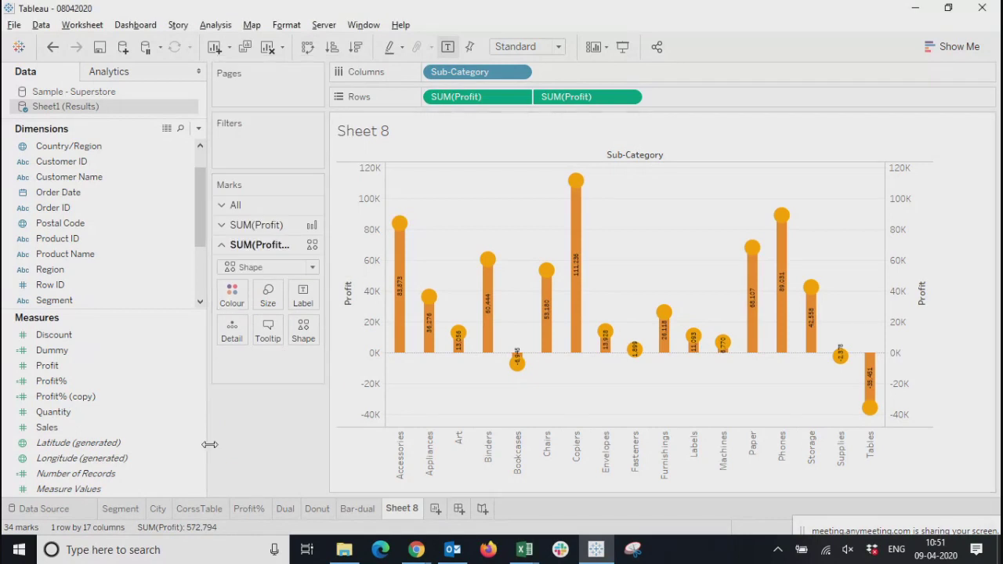
pyautogui.click(232, 295)
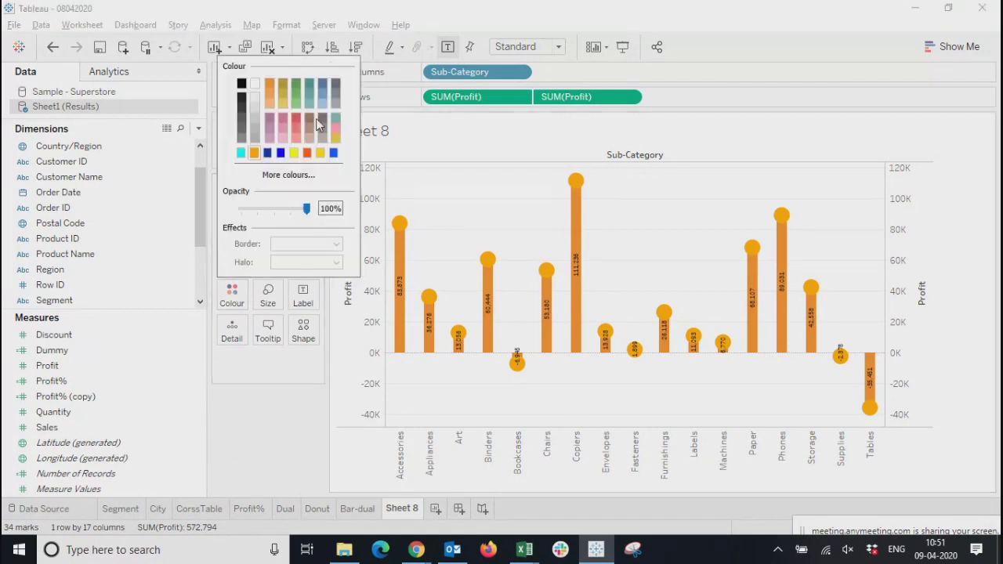
pyautogui.click(307, 153)
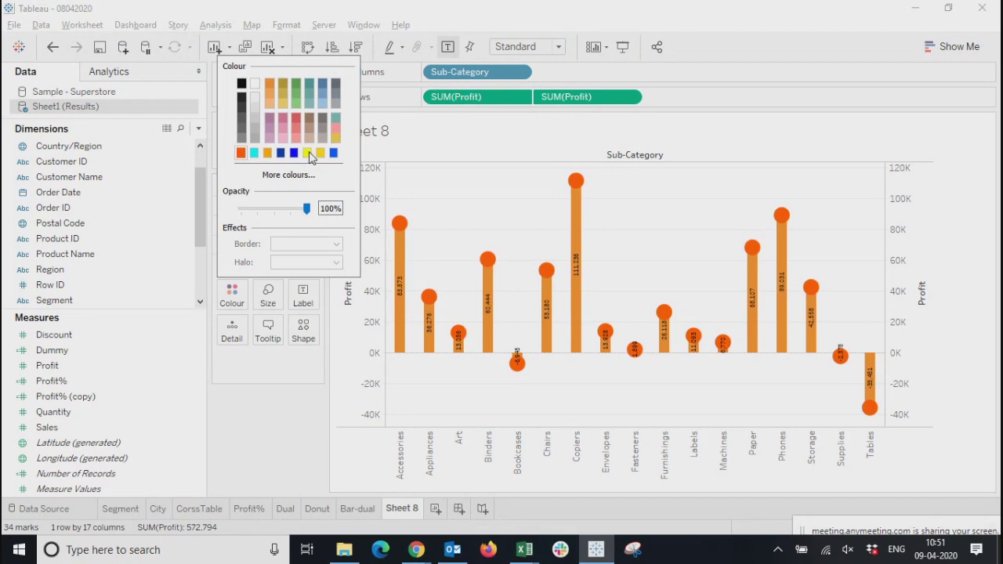
pyautogui.click(286, 437)
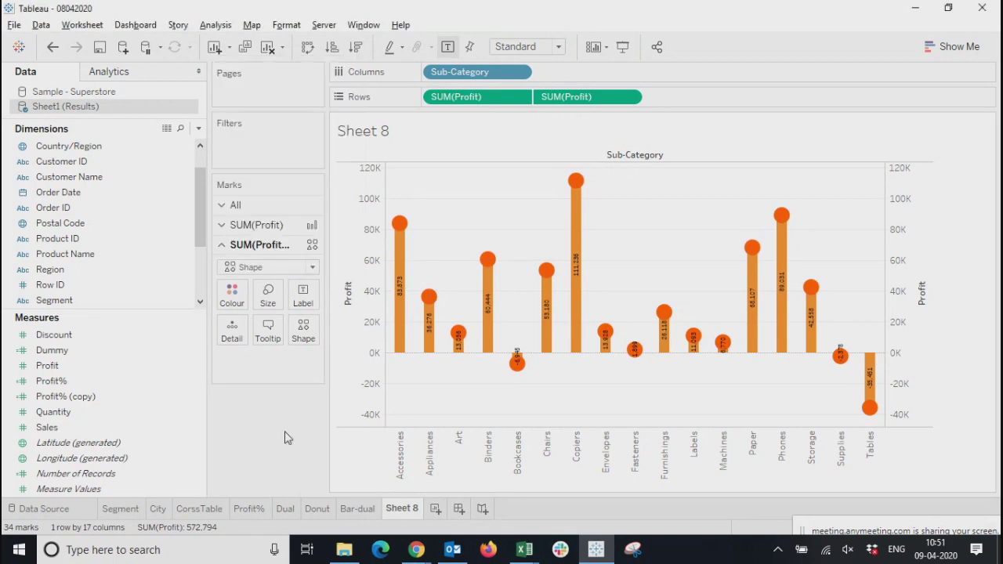
pyautogui.click(624, 45)
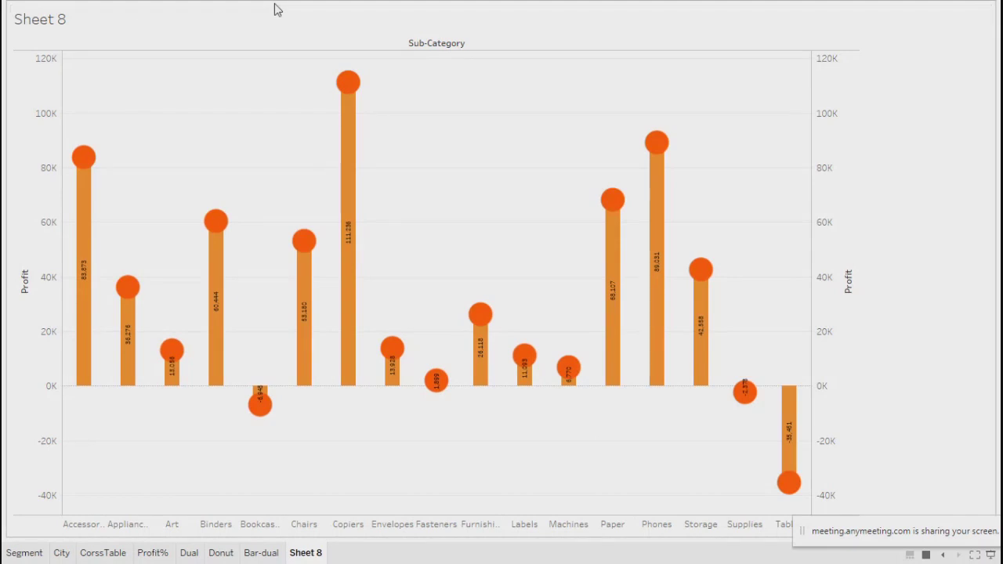
pyautogui.press('Escape')
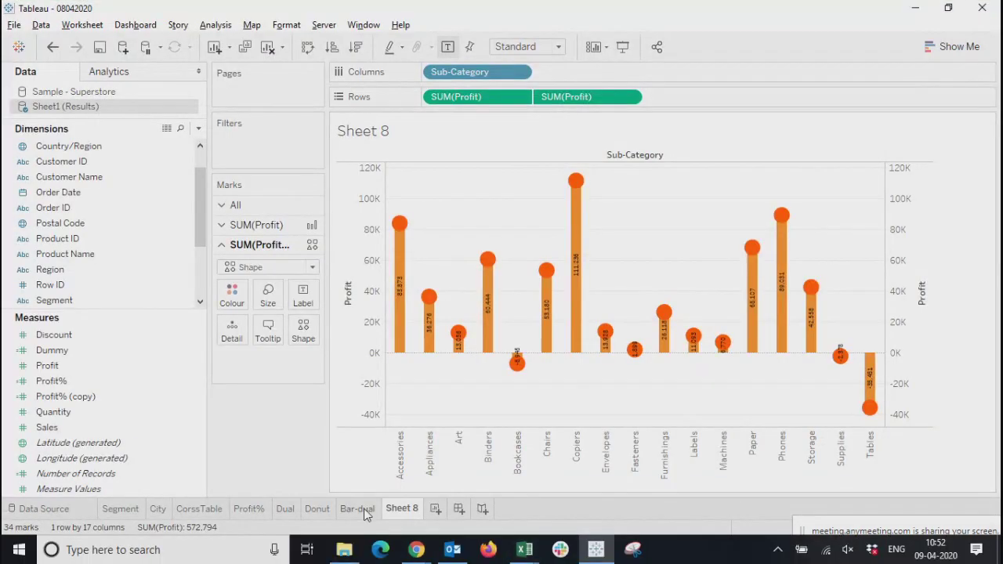
# Look through the Dual, Donut and Bar-dual worksheets to compare their dual-axis charts, and return to Sheet 8
pyautogui.click(362, 509)
pyautogui.click(317, 509)
pyautogui.click(283, 509)
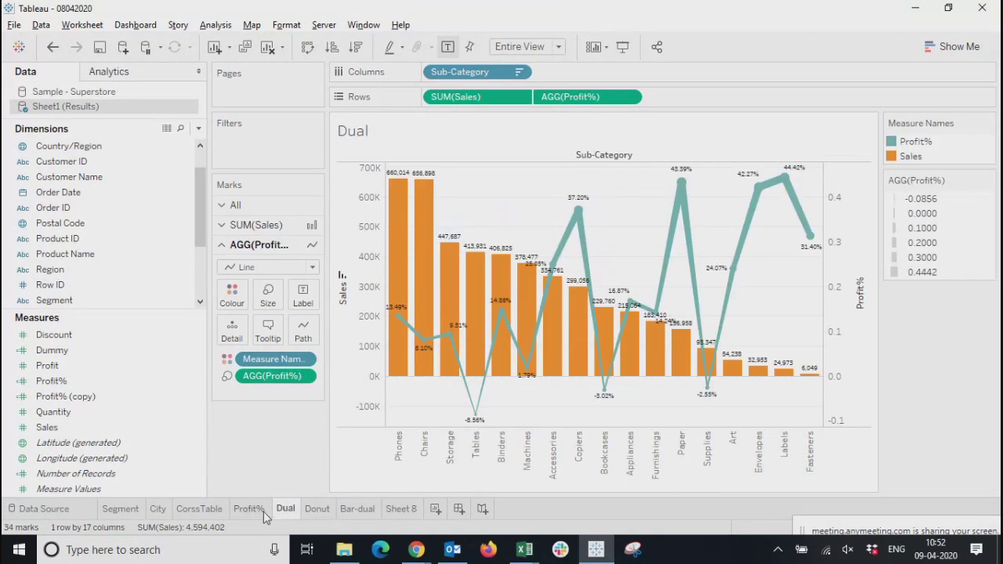
pyautogui.moveTo(265, 515)
pyautogui.click(319, 509)
pyautogui.click(358, 509)
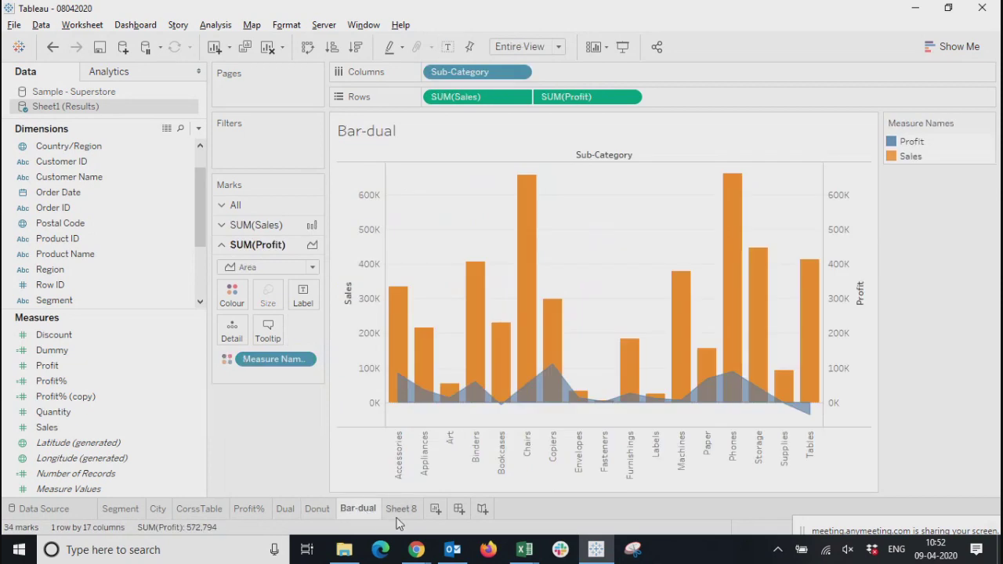
pyautogui.click(402, 511)
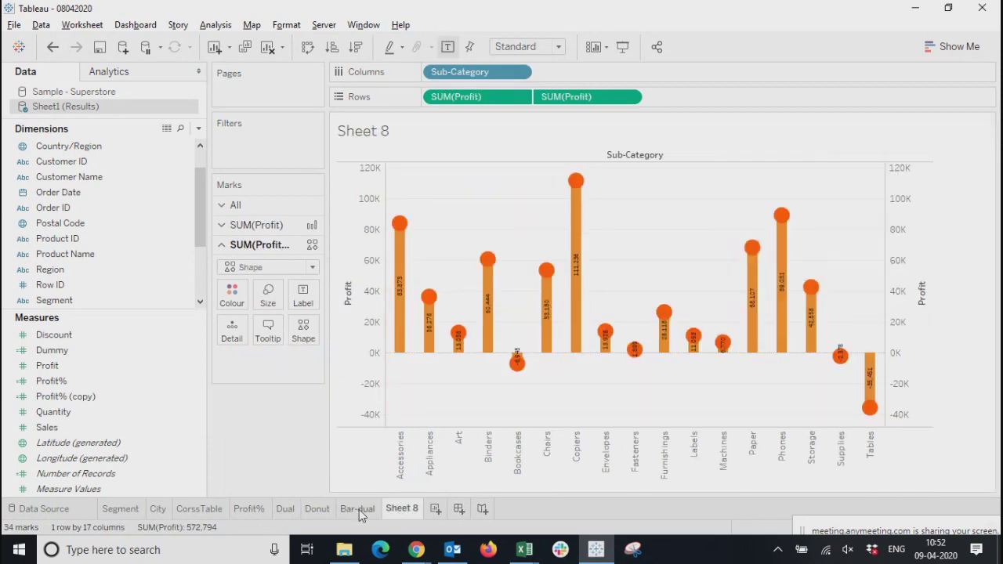
pyautogui.moveTo(359, 515)
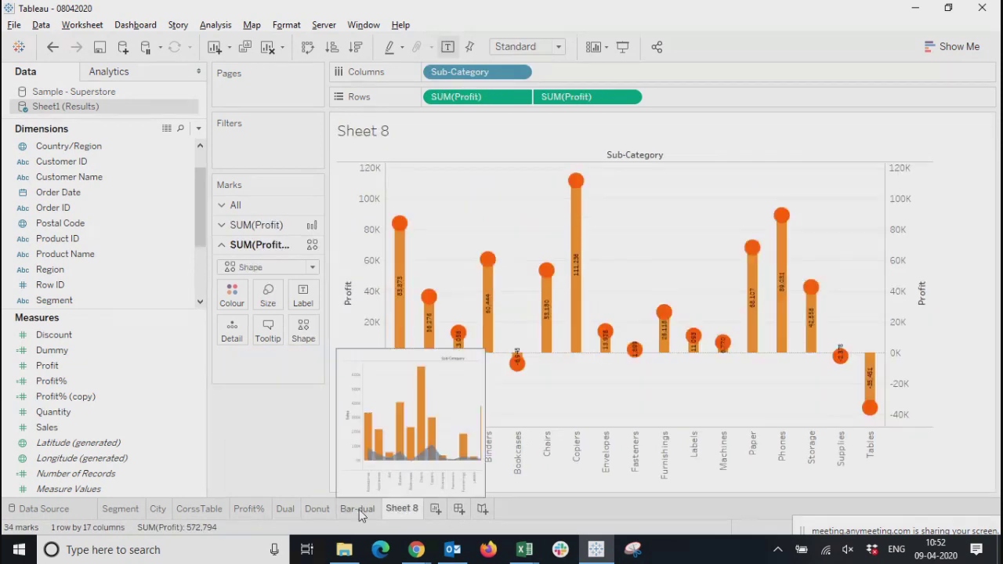
pyautogui.click(360, 512)
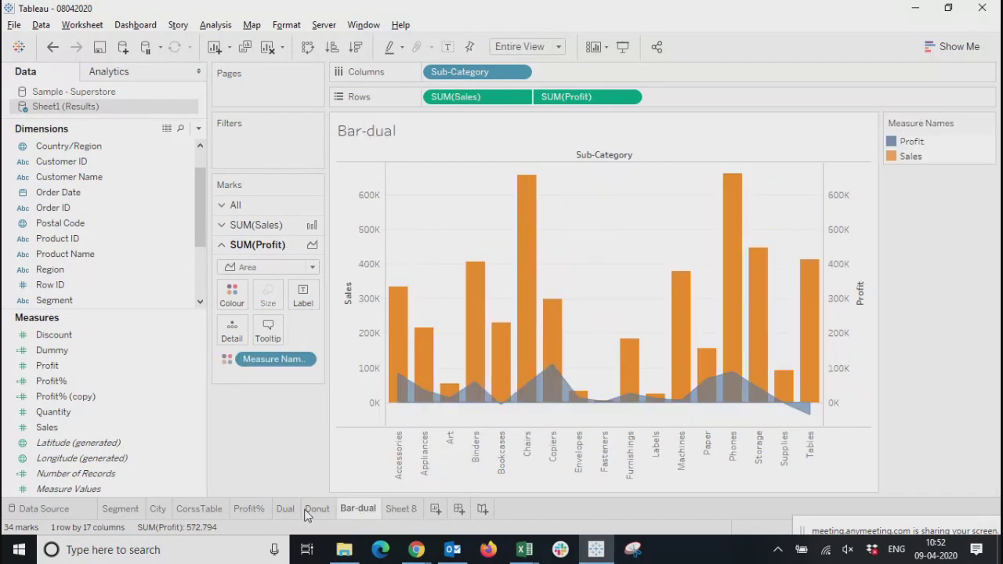
pyautogui.moveTo(307, 515)
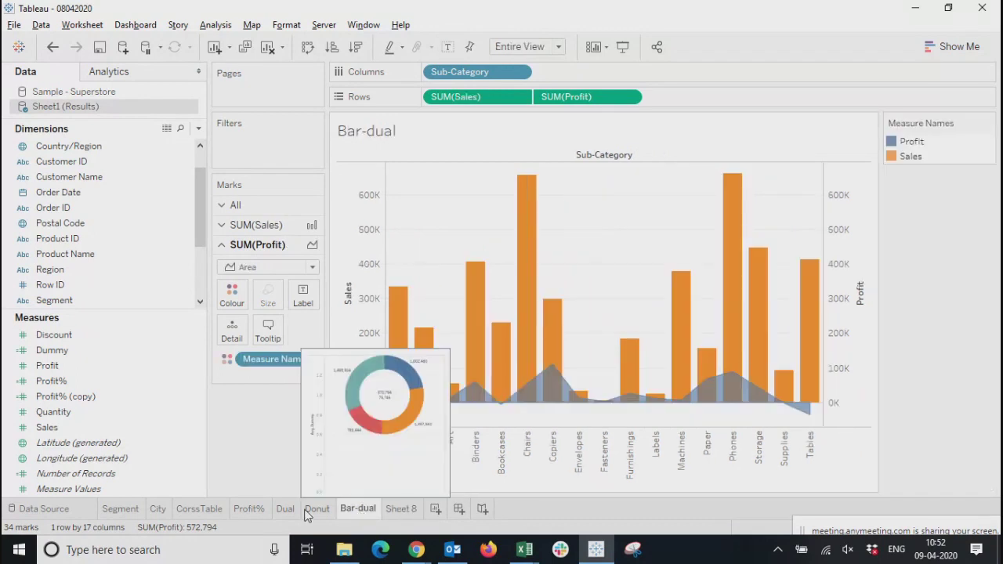
pyautogui.click(307, 515)
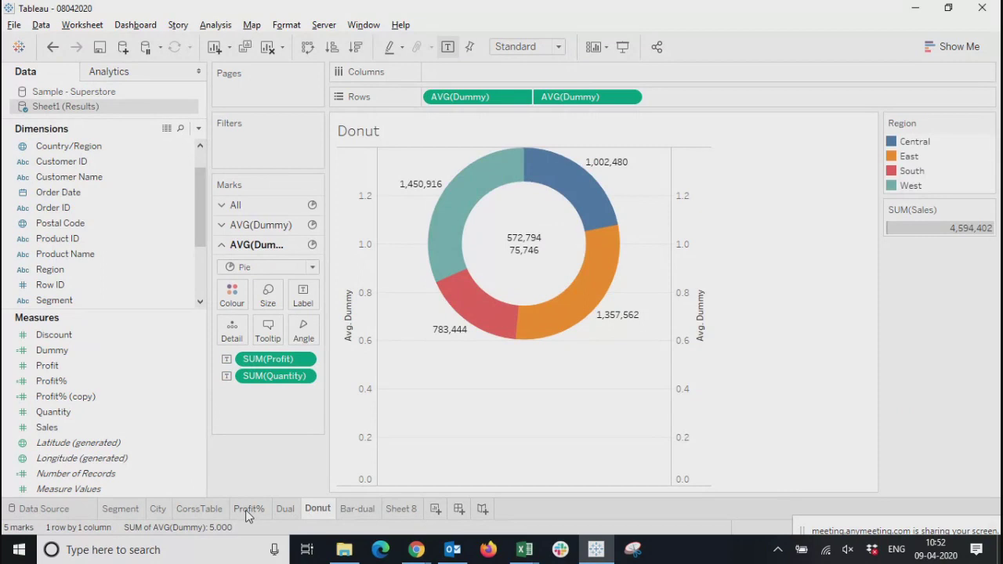
pyautogui.click(400, 509)
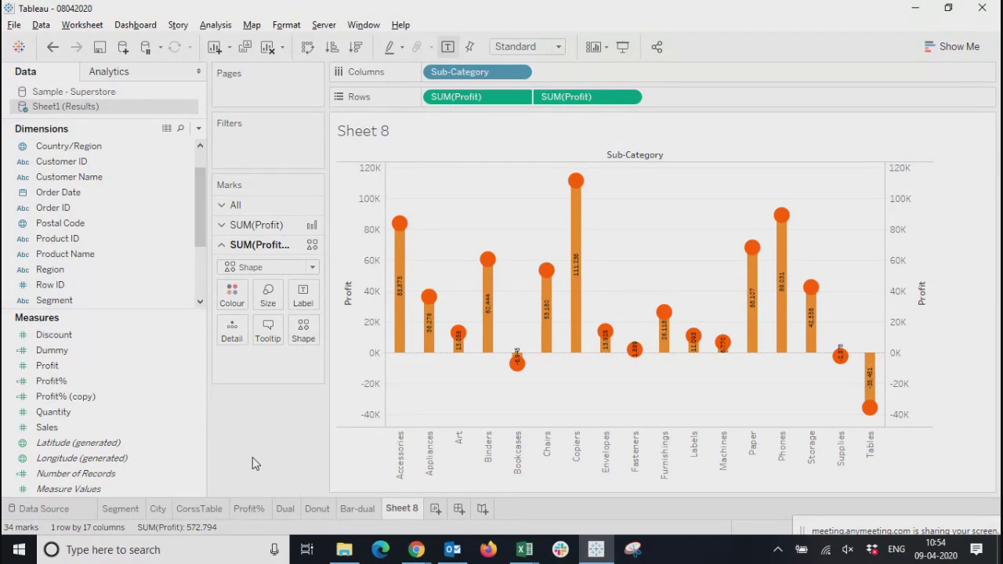
# Hide the headers of both Profit axes on Sheet 8 and compare the chart with the Bar-dual worksheet
pyautogui.rightClick(903, 210)
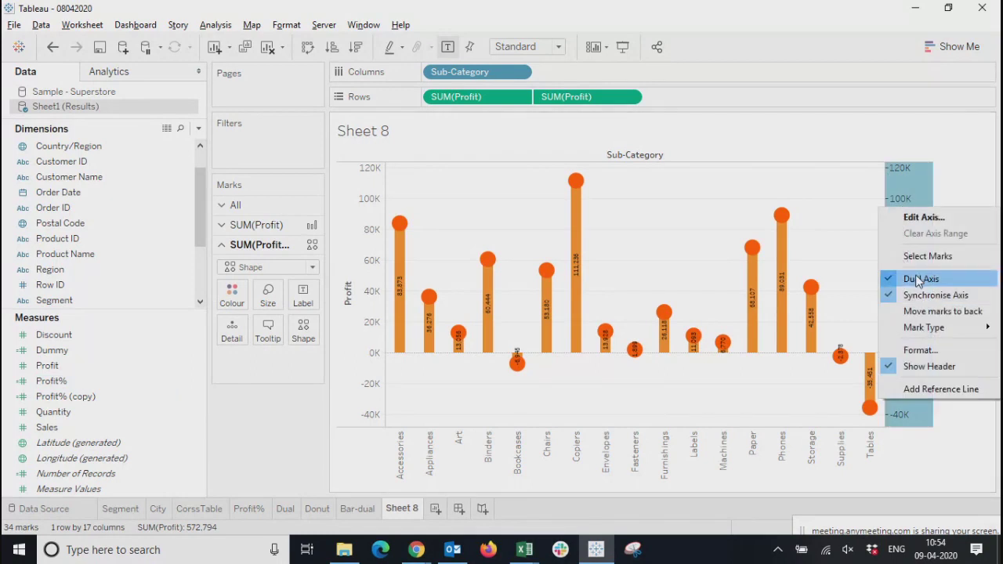
pyautogui.click(925, 367)
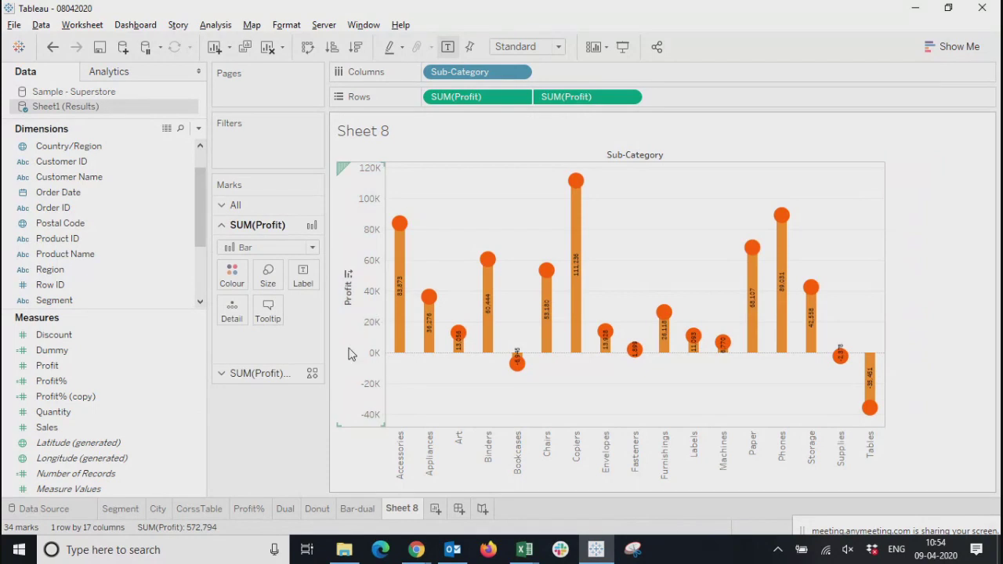
pyautogui.rightClick(373, 314)
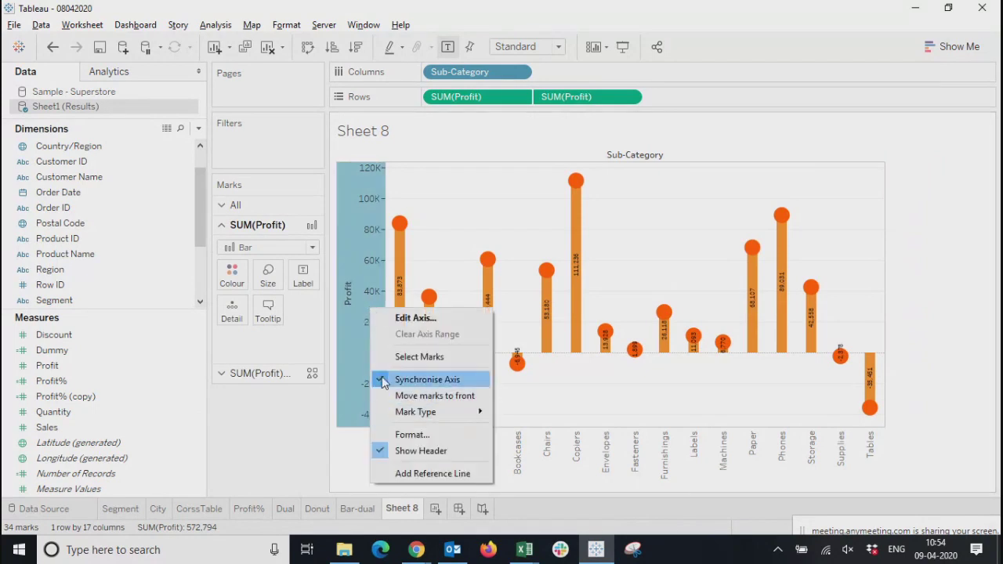
pyautogui.click(415, 451)
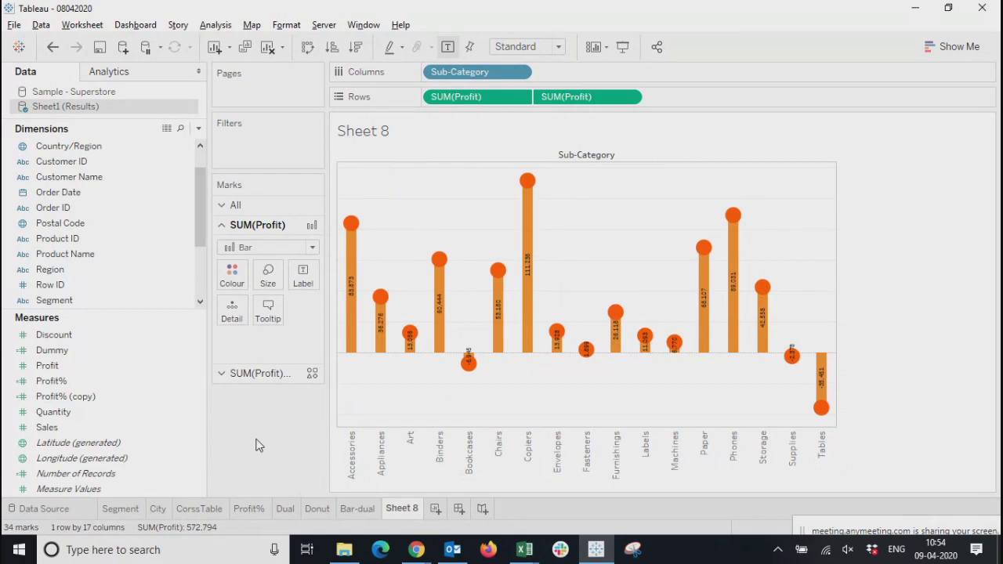
pyautogui.moveTo(355, 508)
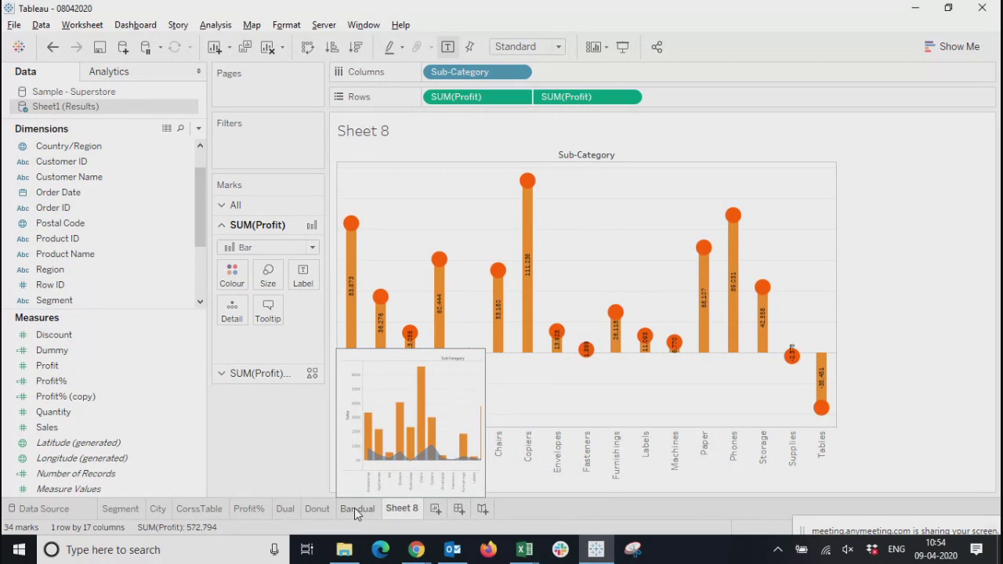
pyautogui.click(354, 508)
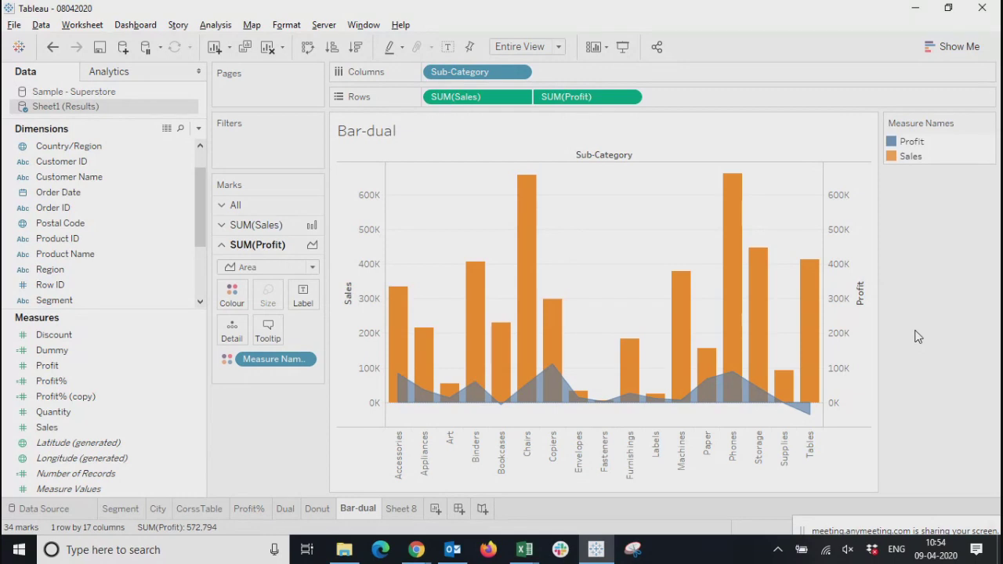
pyautogui.click(402, 514)
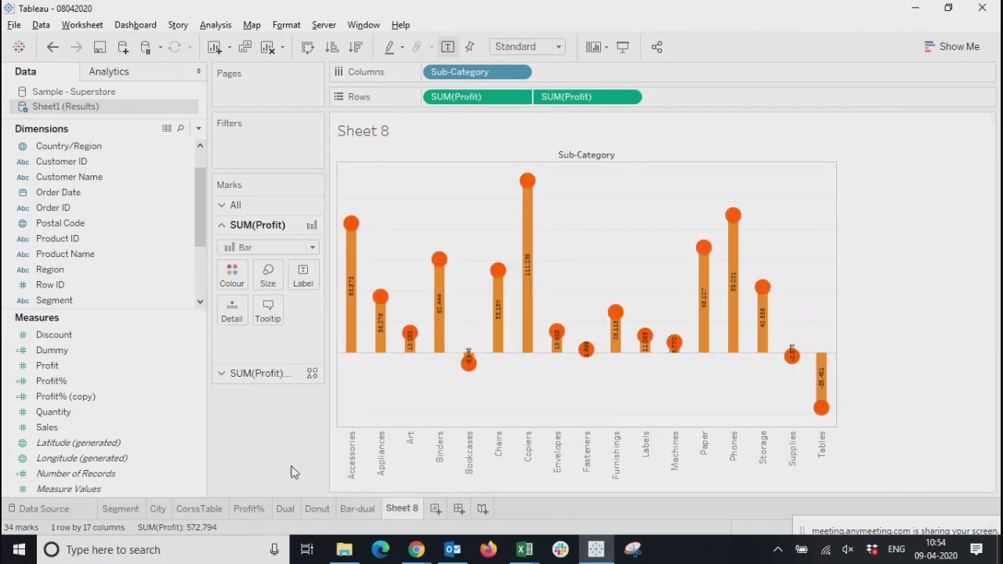
# Show the Profit axis headers again from the second Profit in the rows
pyautogui.rightClick(406, 458)
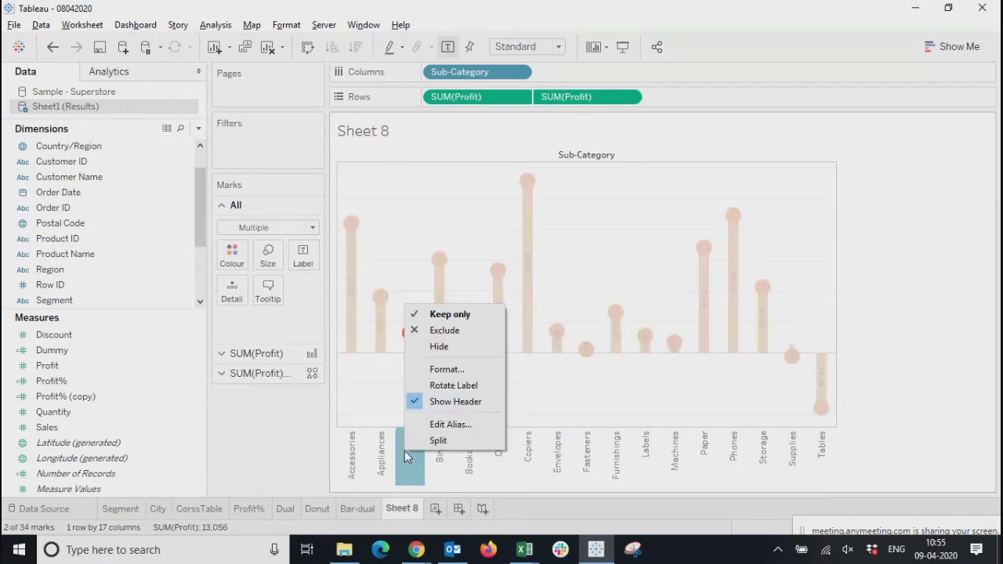
pyautogui.click(342, 402)
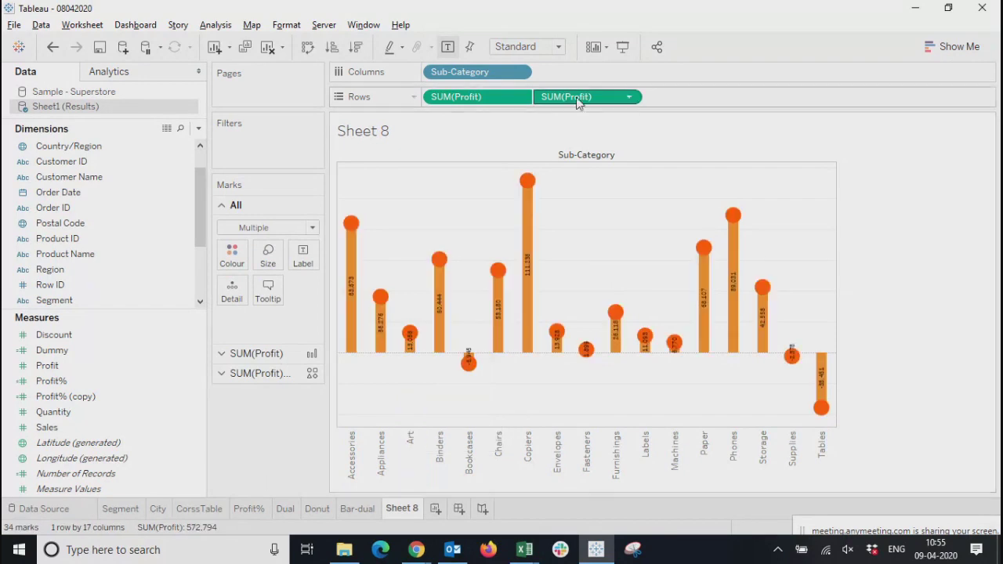
pyautogui.click(631, 98)
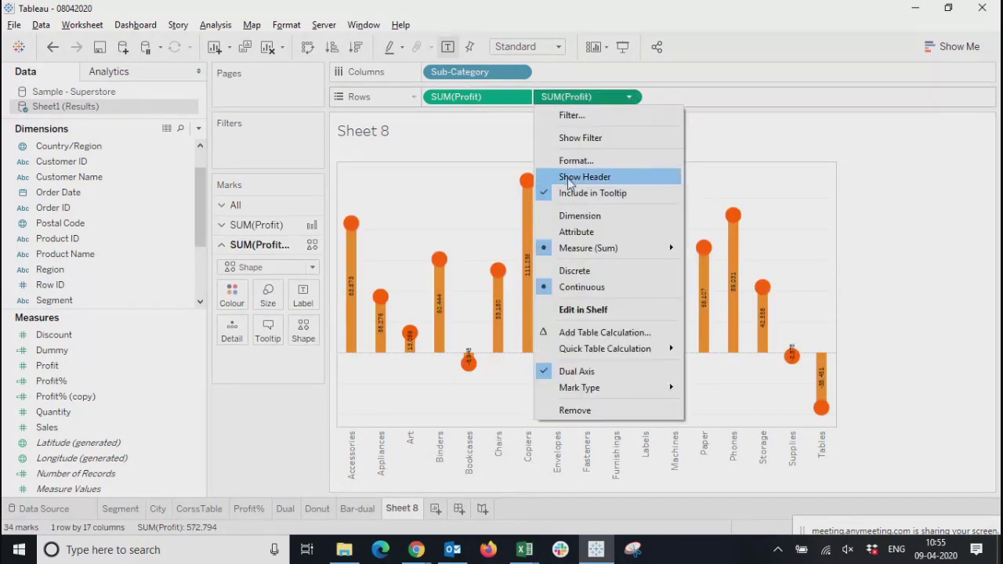
pyautogui.click(570, 179)
pyautogui.rightClick(907, 249)
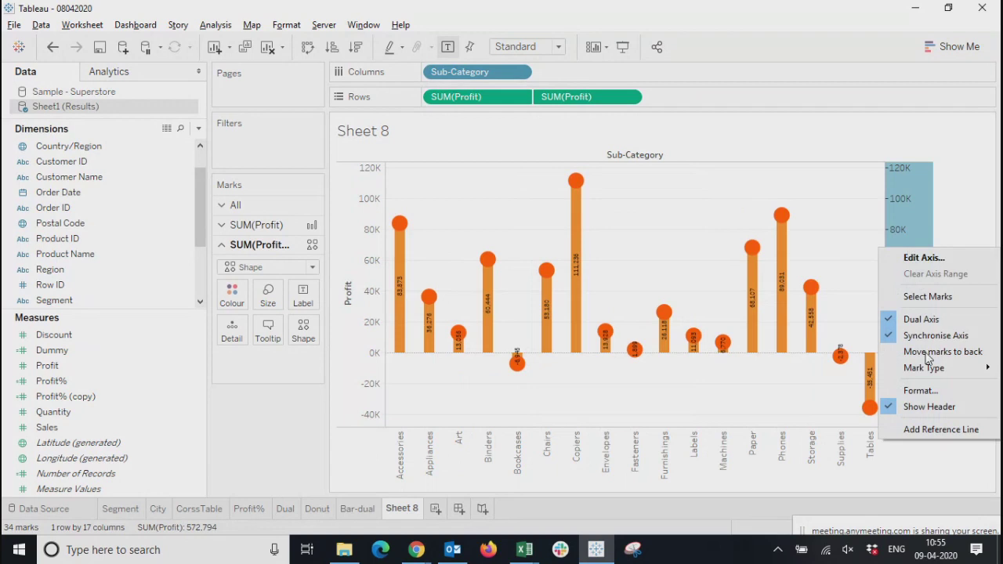
pyautogui.click(927, 437)
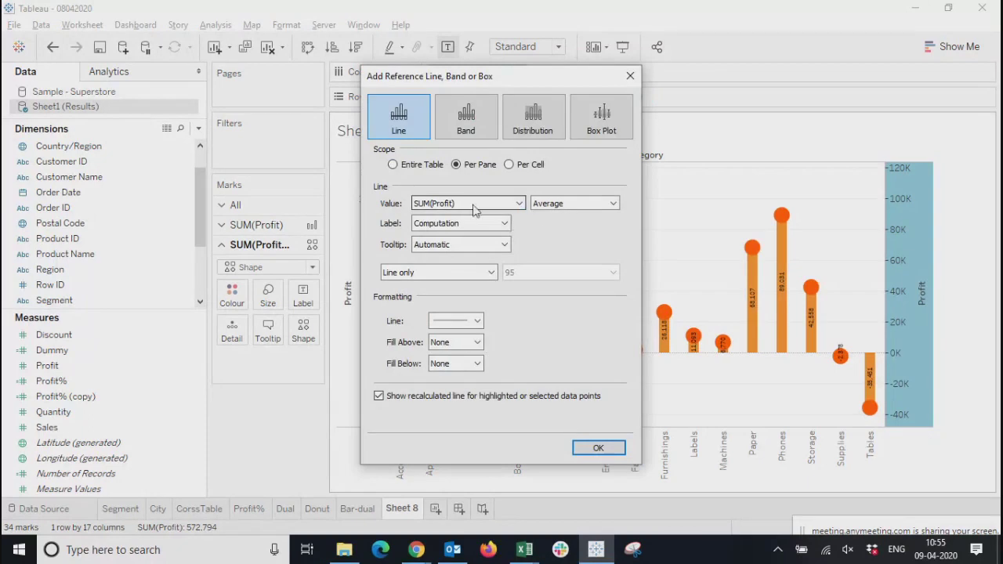
pyautogui.moveTo(525, 80); pyautogui.dragTo(293, 86)
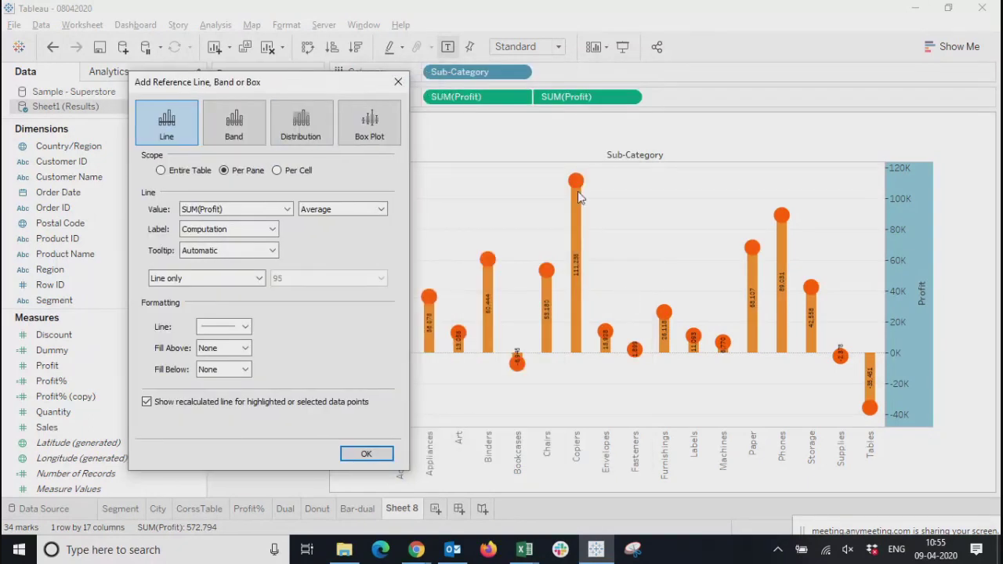
pyautogui.click(254, 207)
pyautogui.click(219, 221)
pyautogui.click(233, 210)
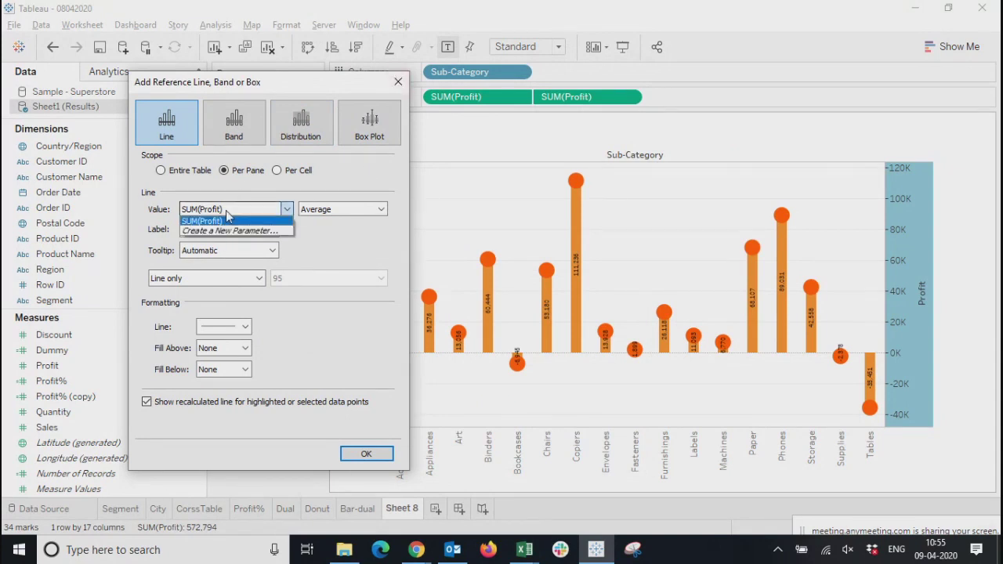
pyautogui.click(403, 89)
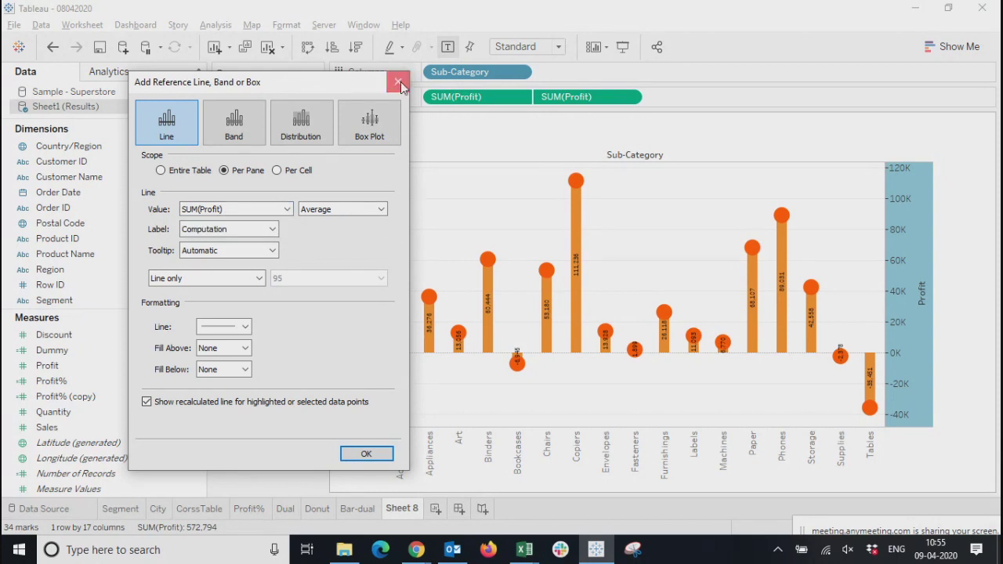
pyautogui.click(398, 82)
# Add Sales to the detail of the first Profit's bar marks only
pyautogui.click(53, 274)
pyautogui.moveTo(47, 427)
pyautogui.mouseDown()
pyautogui.moveTo(180, 342)
pyautogui.moveTo(190, 404)
pyautogui.moveTo(231, 423)
pyautogui.moveTo(34, 423)
pyautogui.mouseUp()
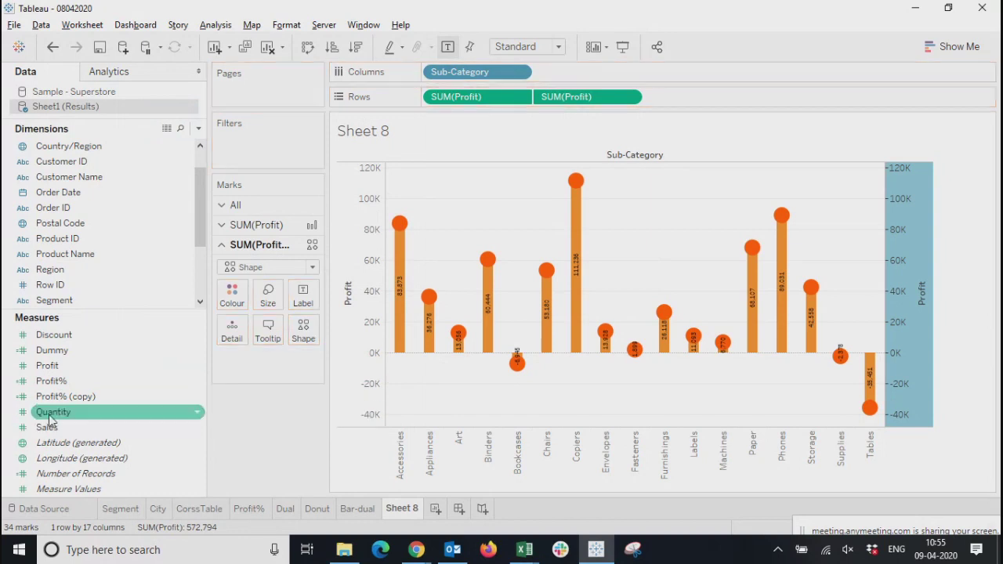
pyautogui.click(251, 208)
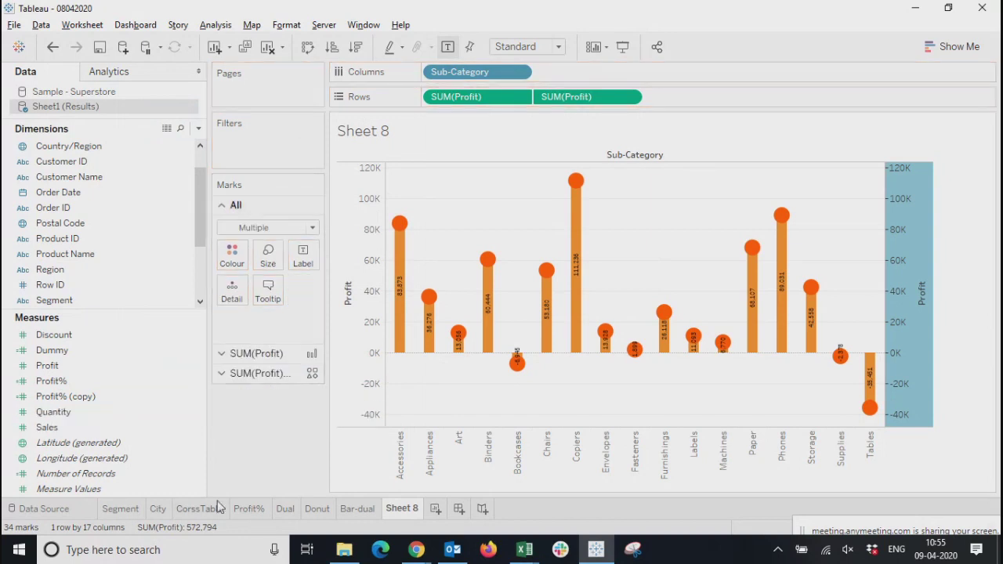
pyautogui.click(245, 374)
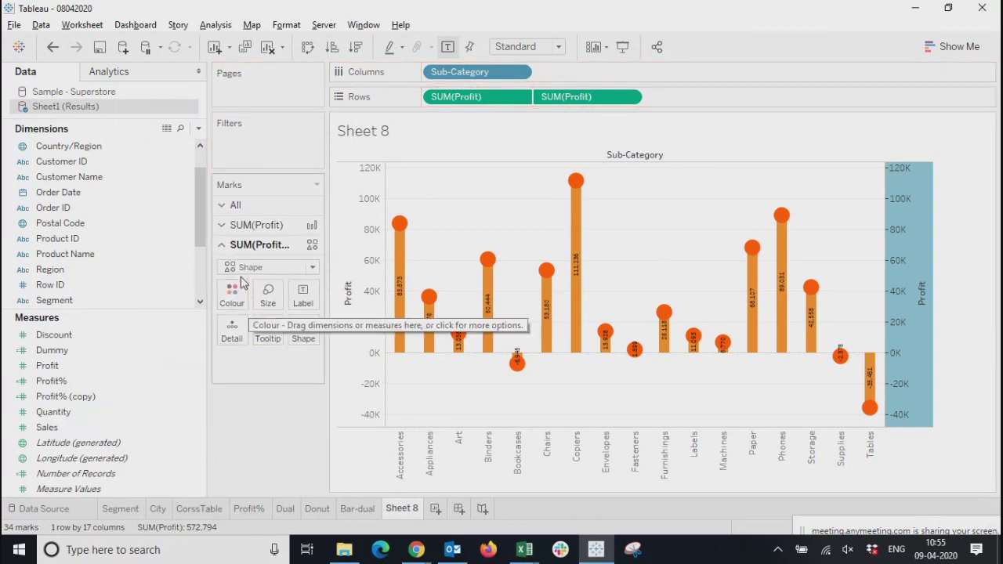
pyautogui.click(261, 227)
pyautogui.moveTo(47, 428); pyautogui.dragTo(229, 312)
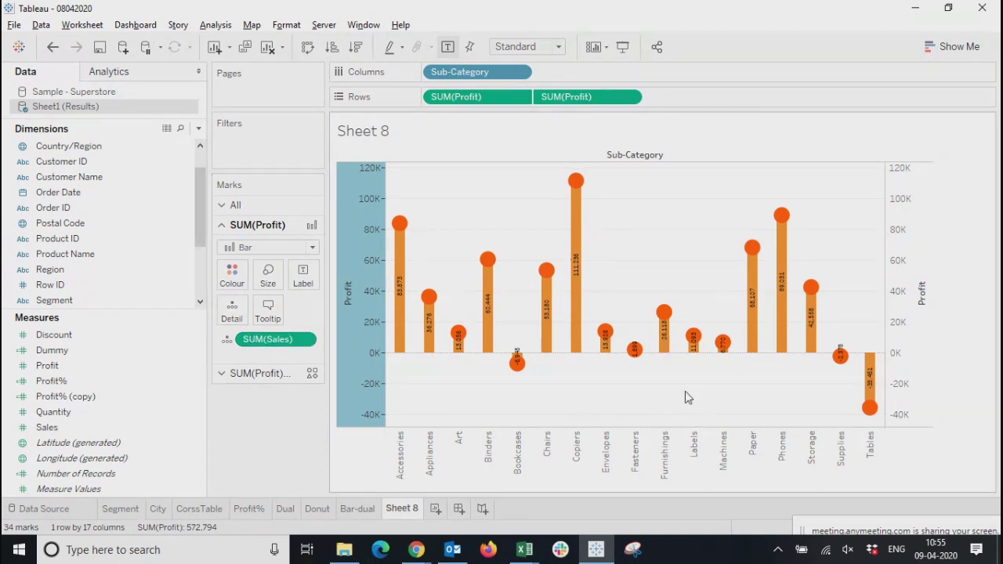
# Start a reference line on the bars' Profit axis, using the average of SUM(Sales) as its value
pyautogui.rightClick(367, 308)
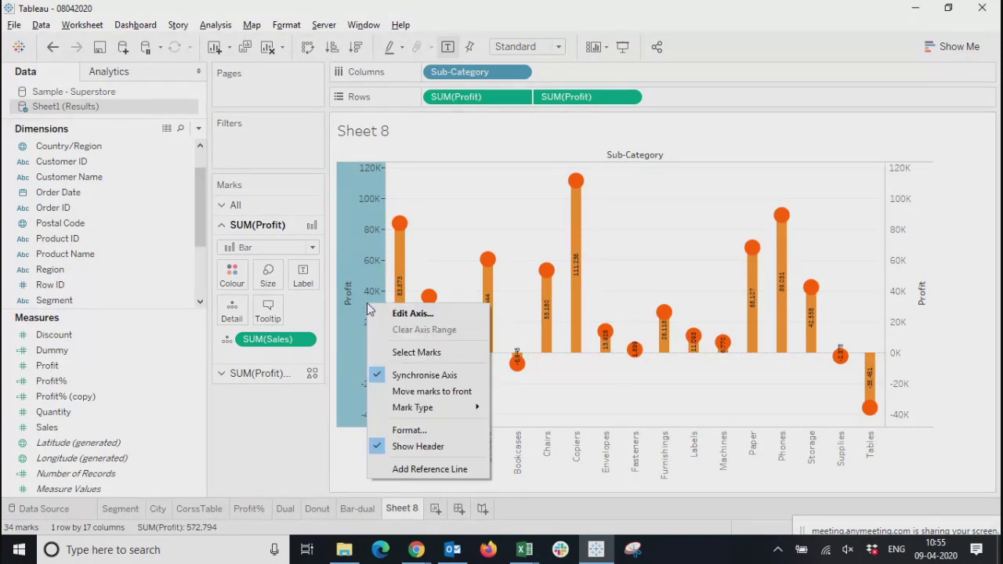
pyautogui.click(414, 468)
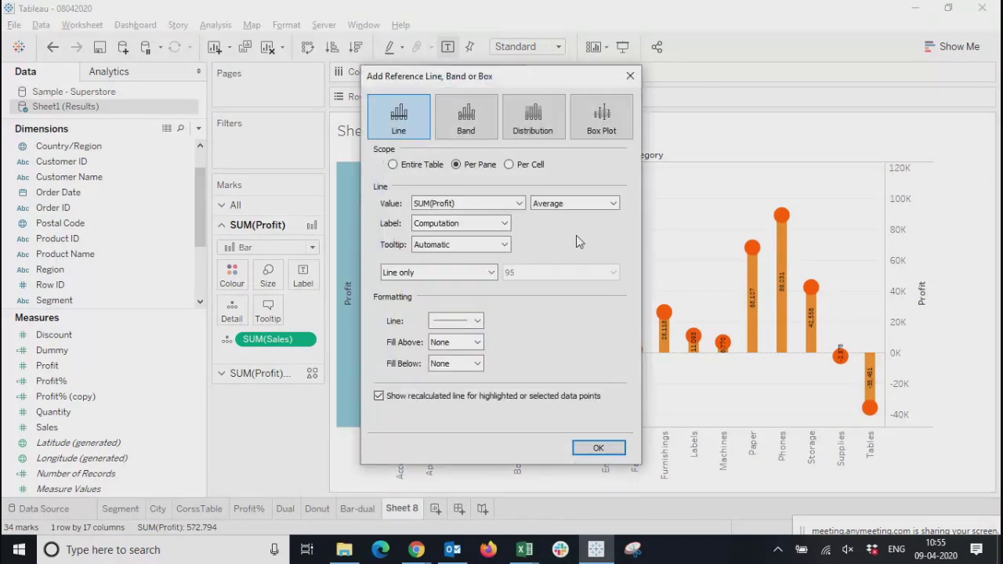
pyautogui.click(469, 204)
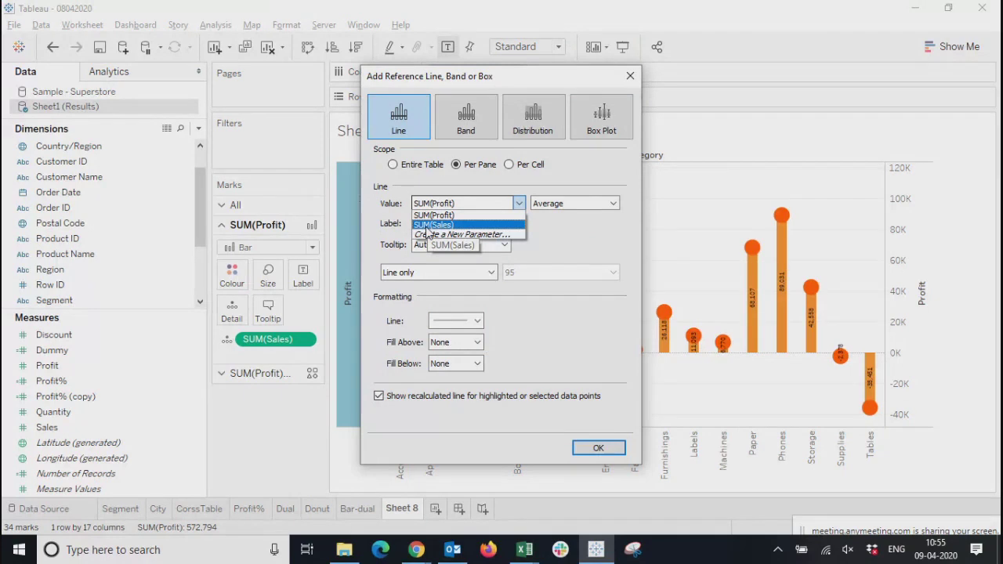
pyautogui.click(427, 228)
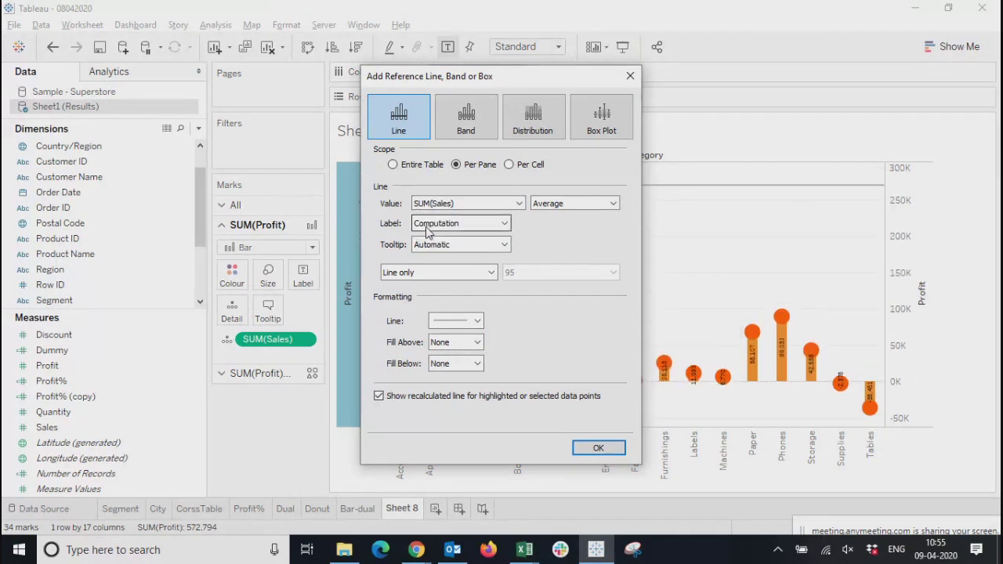
pyautogui.click(590, 207)
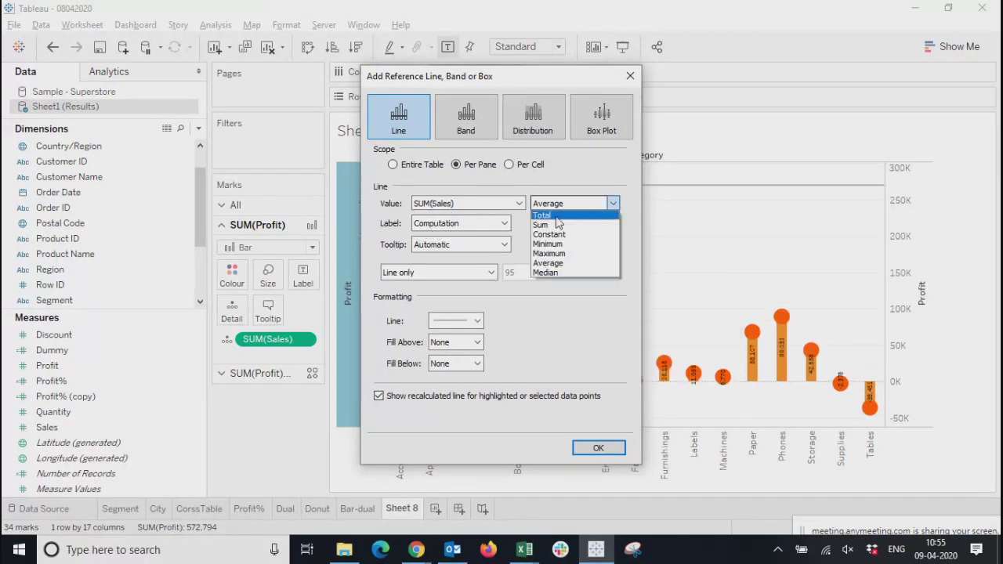
pyautogui.click(556, 267)
# Set both the label and the tooltip of the average Sales reference line to None
pyautogui.click(455, 223)
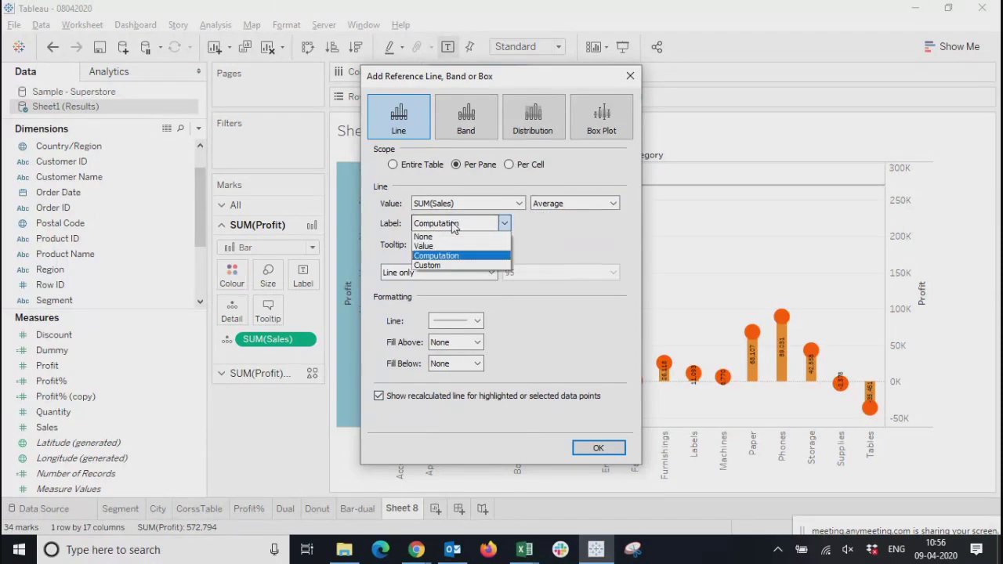
pyautogui.click(424, 235)
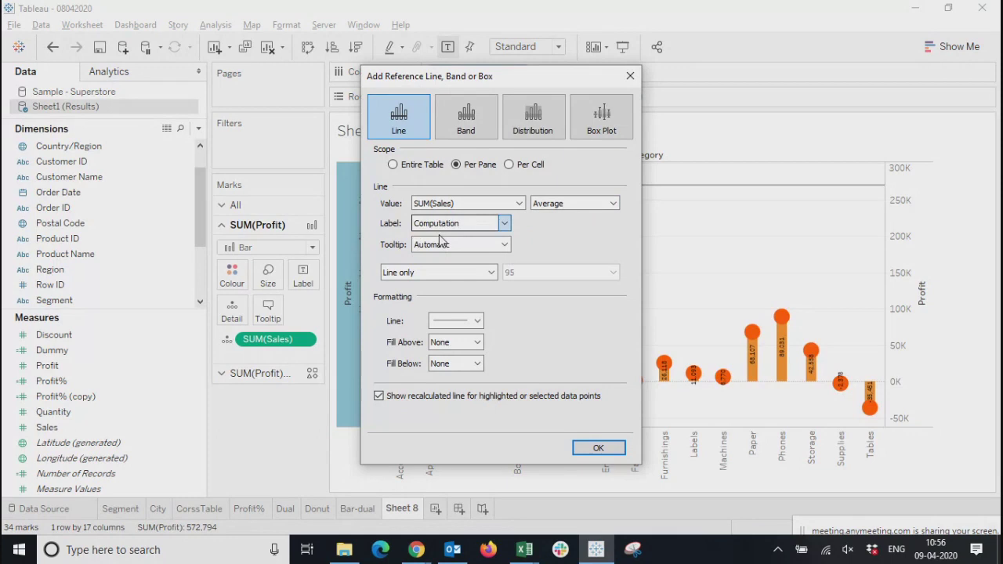
pyautogui.click(454, 245)
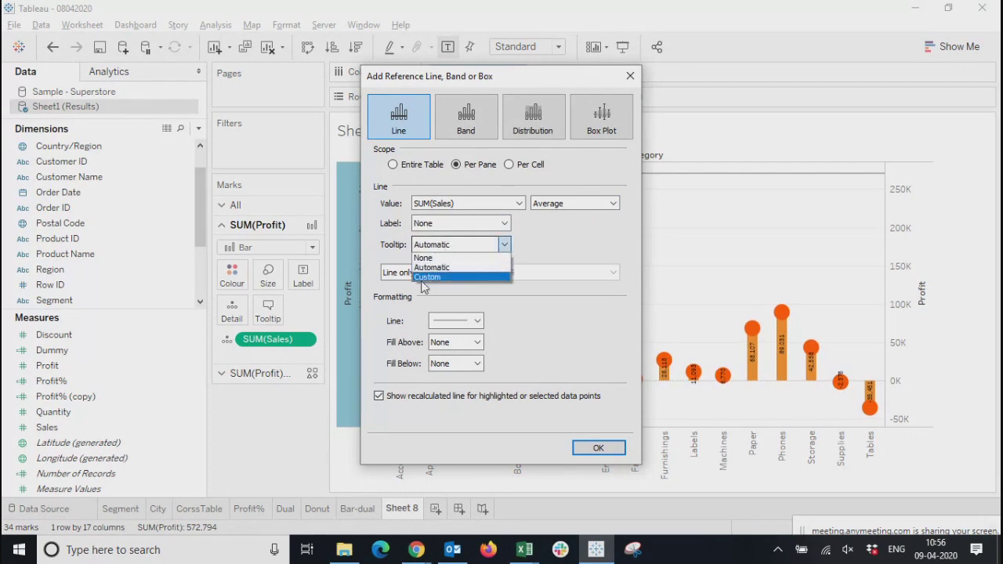
pyautogui.click(423, 258)
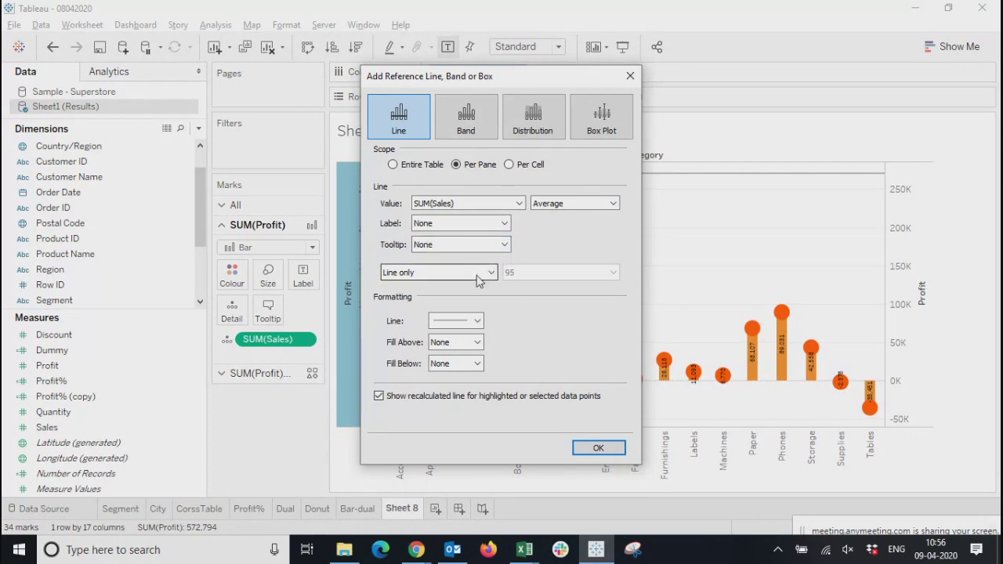
# Fill the area below the average Sales reference line with light grey, keeping it as line only, and apply it
pyautogui.click(479, 276)
pyautogui.click(439, 285)
pyautogui.click(456, 320)
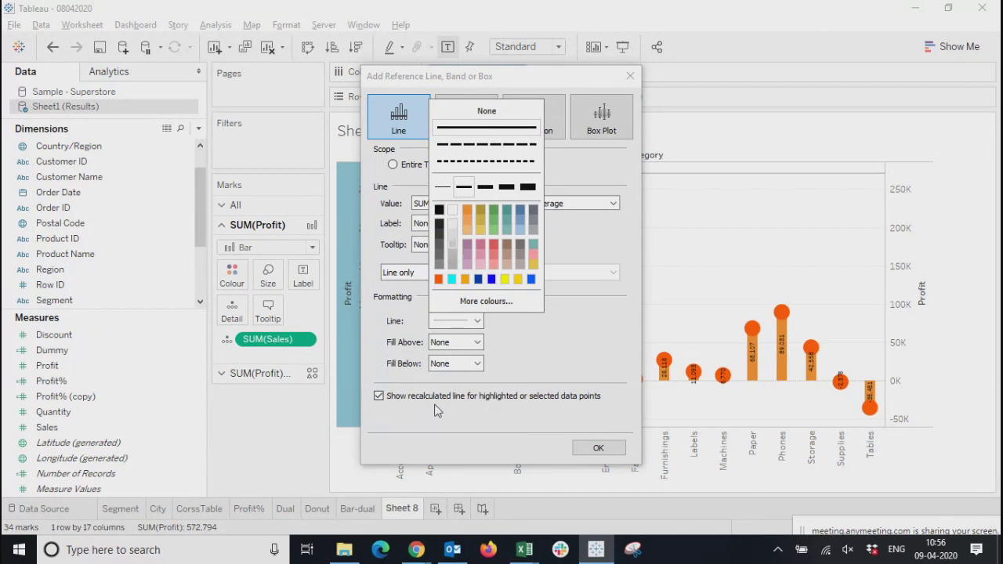
pyautogui.click(464, 428)
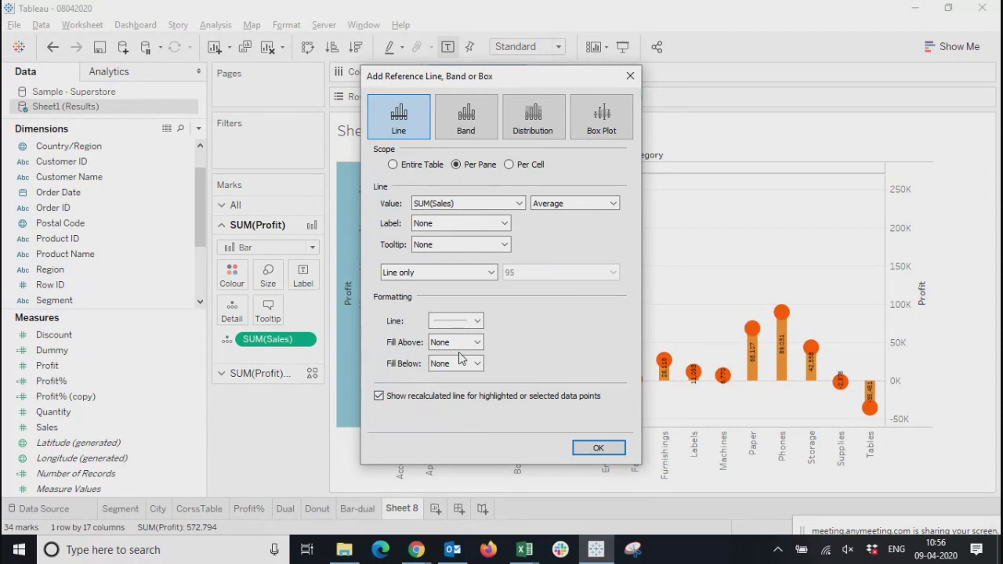
pyautogui.click(462, 363)
pyautogui.click(458, 431)
pyautogui.click(594, 447)
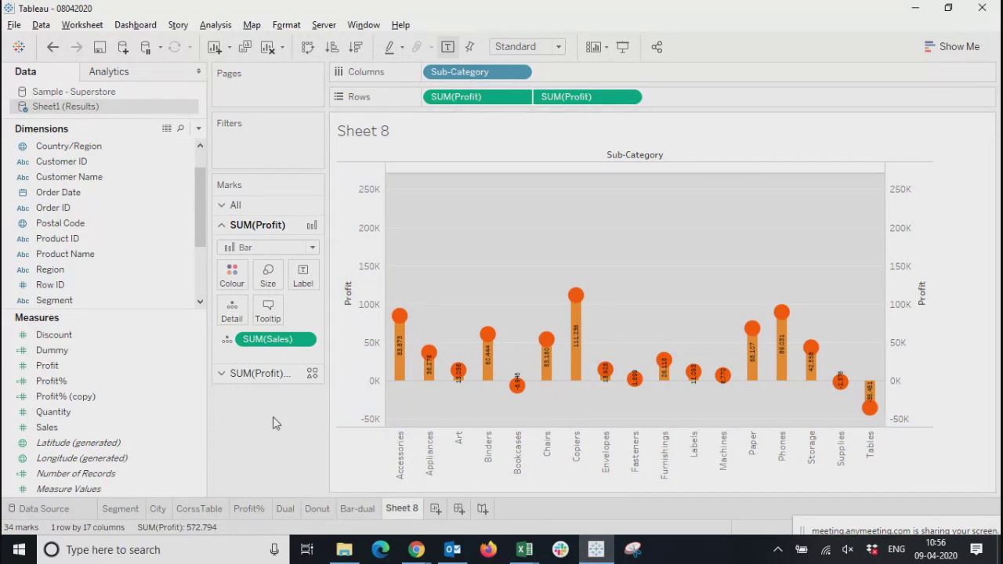
# Edit the reference line on the bars' Profit axis and set its label to Computation
pyautogui.click(582, 179)
pyautogui.click(577, 173)
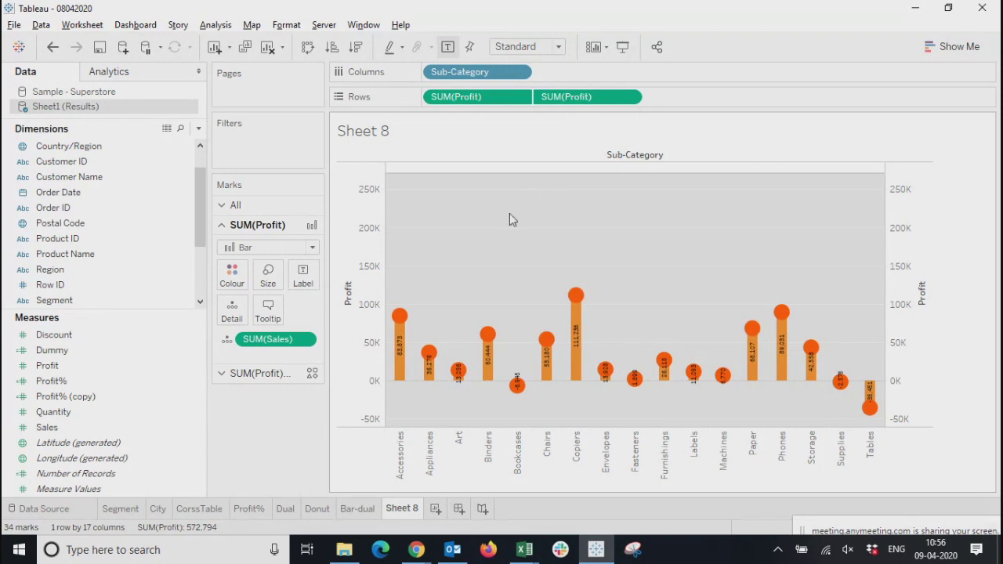
pyautogui.rightClick(367, 364)
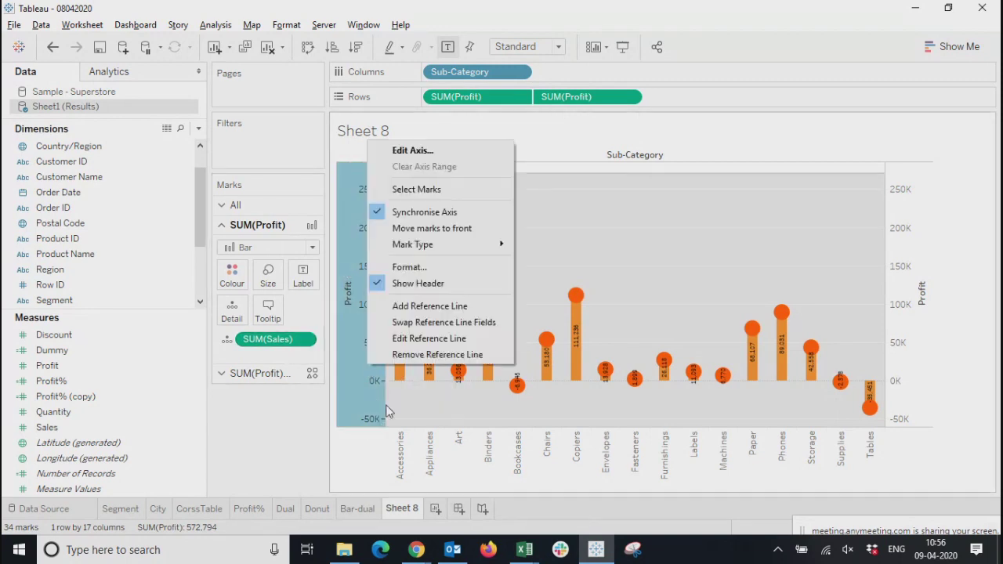
pyautogui.click(417, 338)
pyautogui.moveTo(557, 74); pyautogui.dragTo(264, 77)
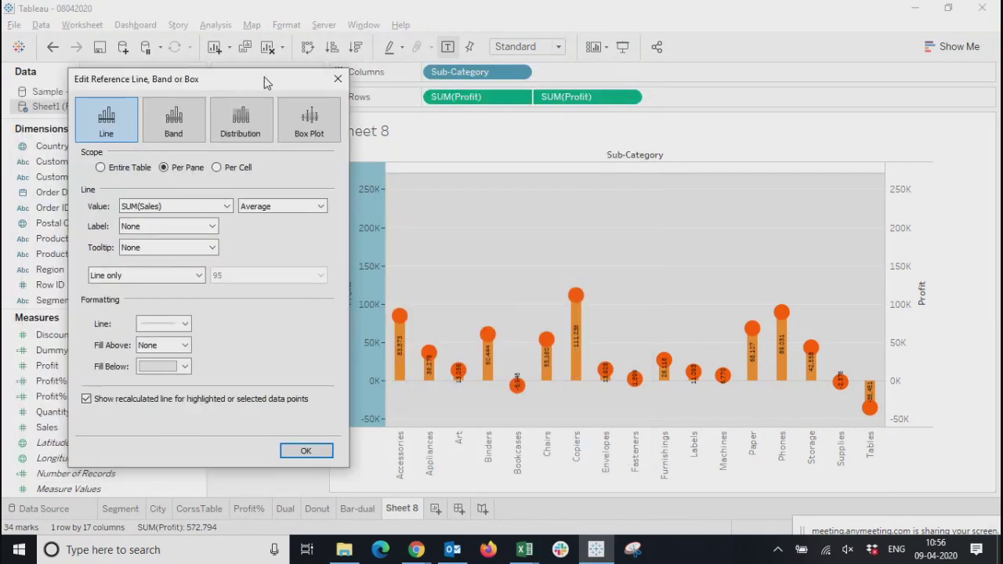
pyautogui.click(150, 226)
pyautogui.press('Escape')
pyautogui.press('Down')
pyautogui.press('Down')
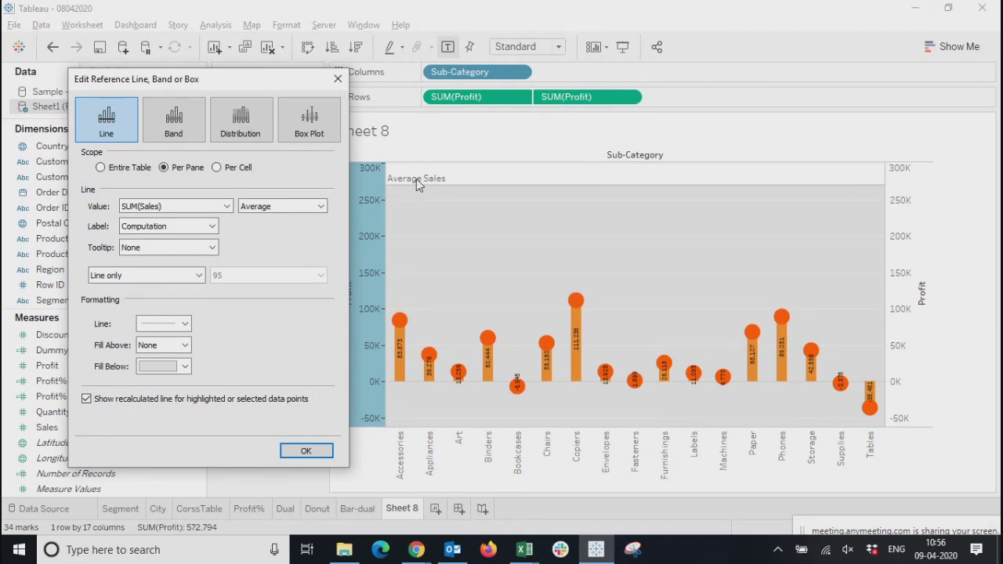
pyautogui.click(147, 229)
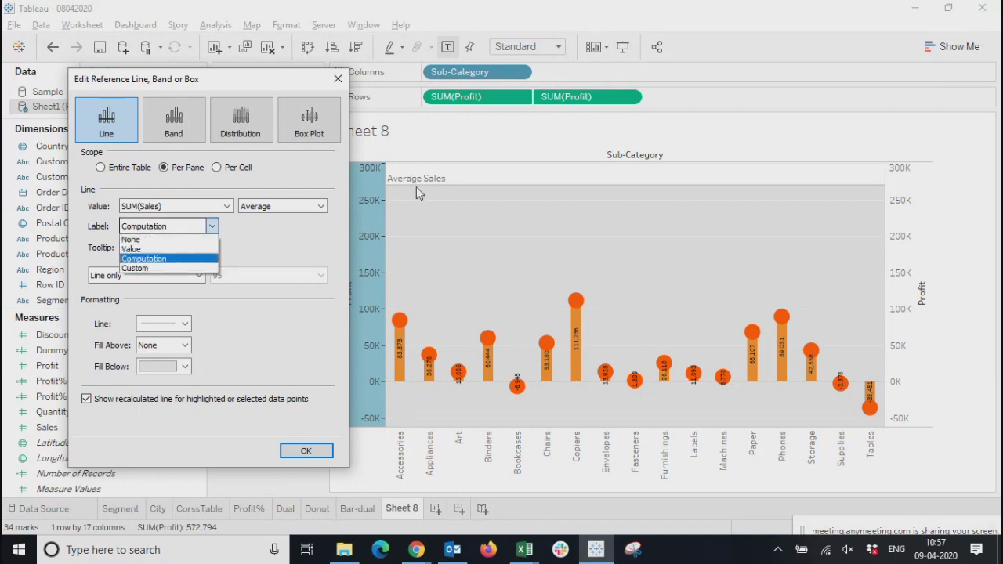
pyautogui.click(282, 248)
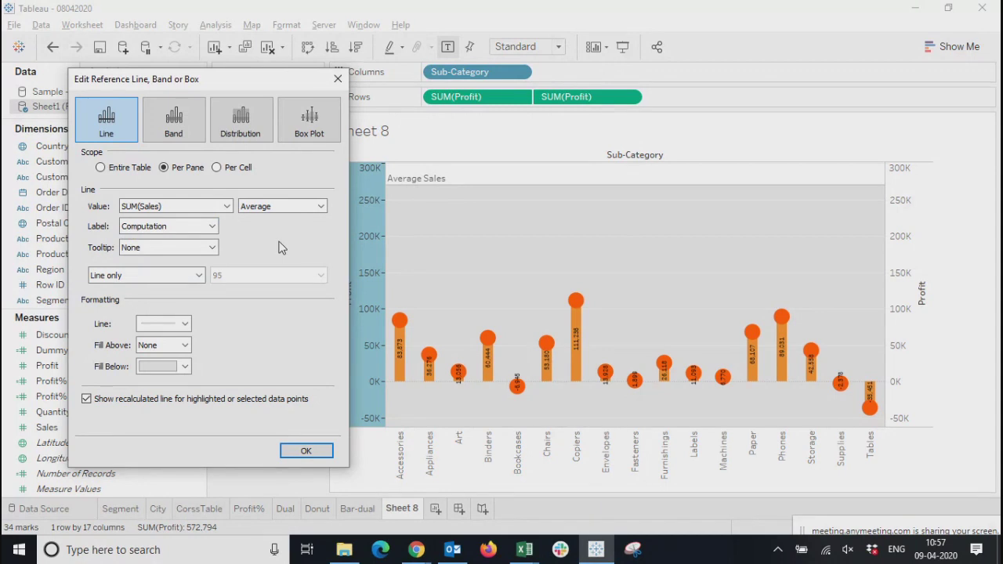
pyautogui.moveTo(284, 79); pyautogui.dragTo(260, 72)
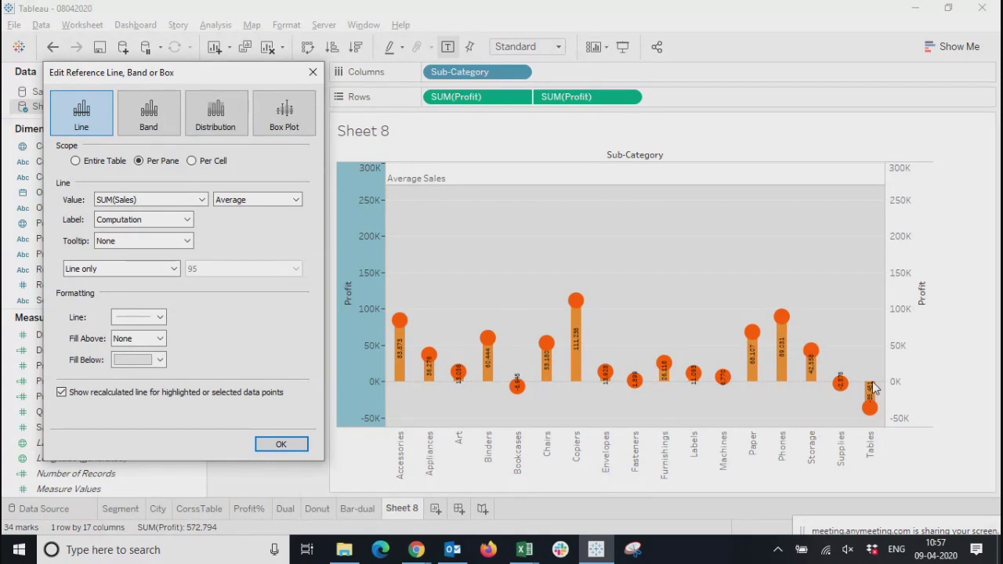
# Change the reference line to a band running from the minimum to the average of SUM(Sales)
pyautogui.click(149, 125)
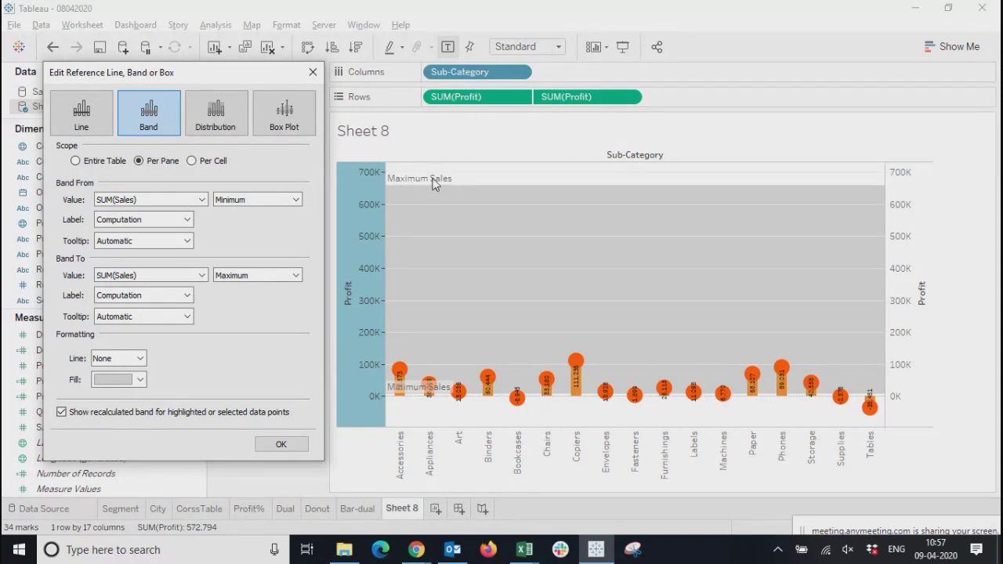
pyautogui.click(235, 275)
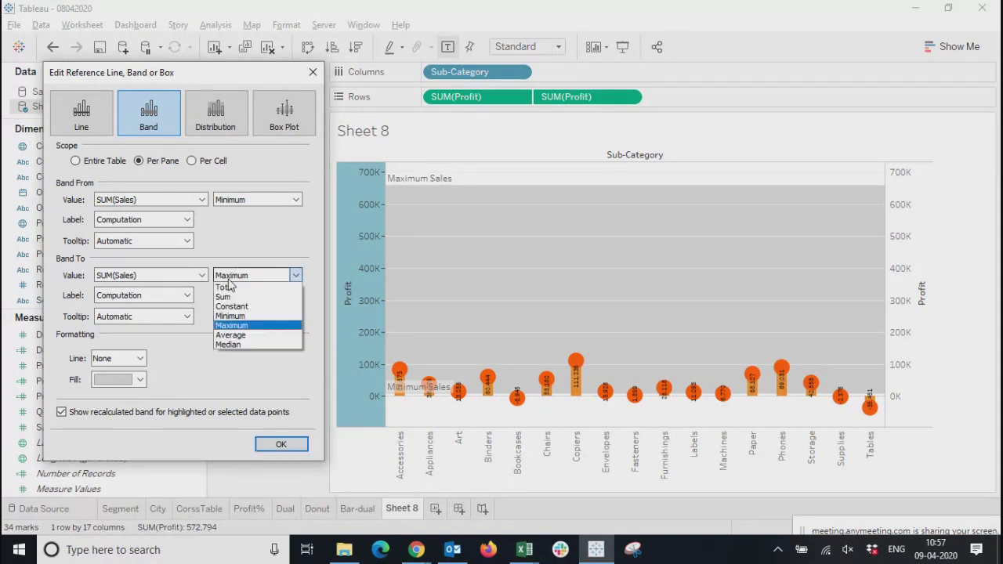
pyautogui.click(234, 336)
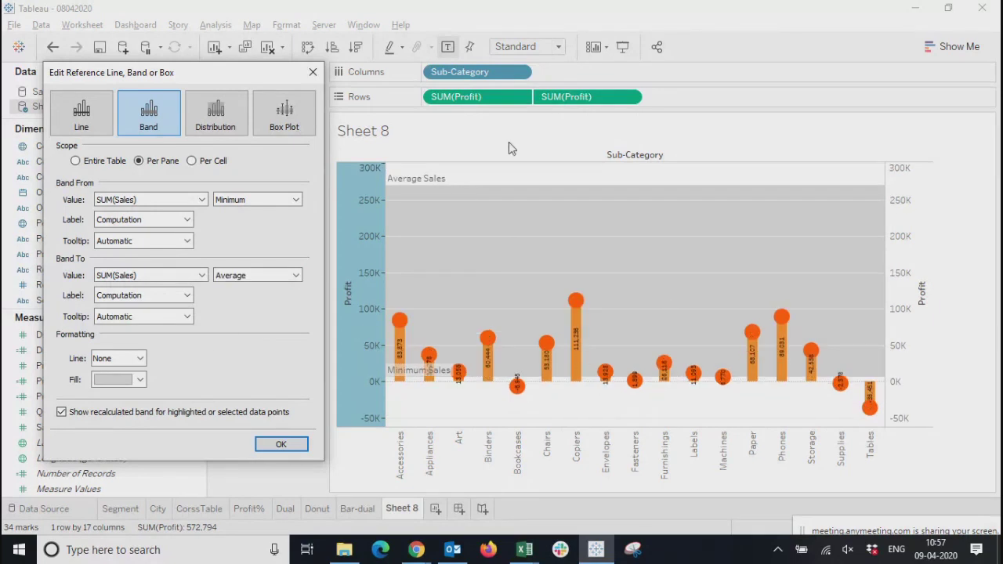
# Change the reference to a distribution with percentages 60,90 of average Sales
pyautogui.click(210, 117)
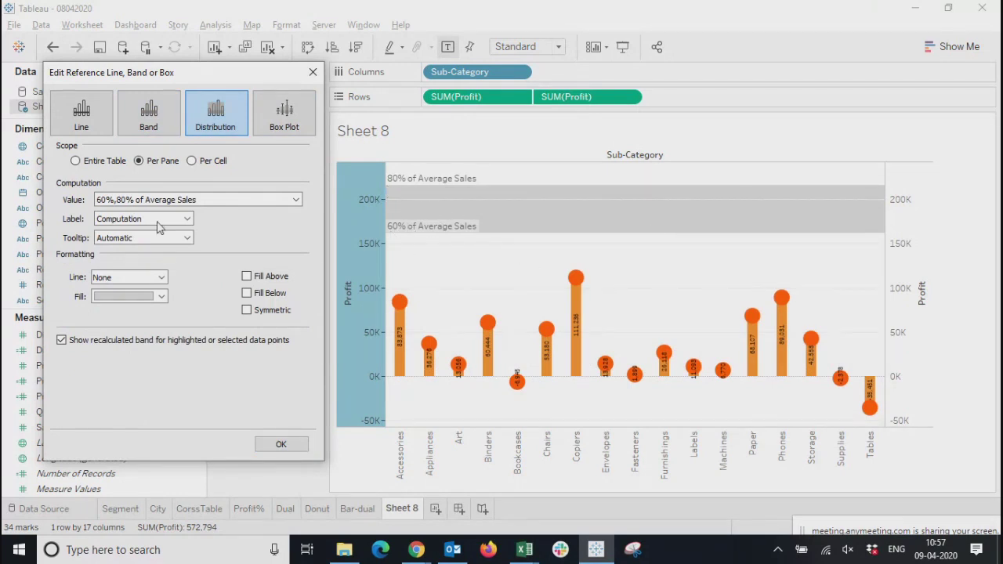
pyautogui.click(195, 200)
pyautogui.click(236, 235)
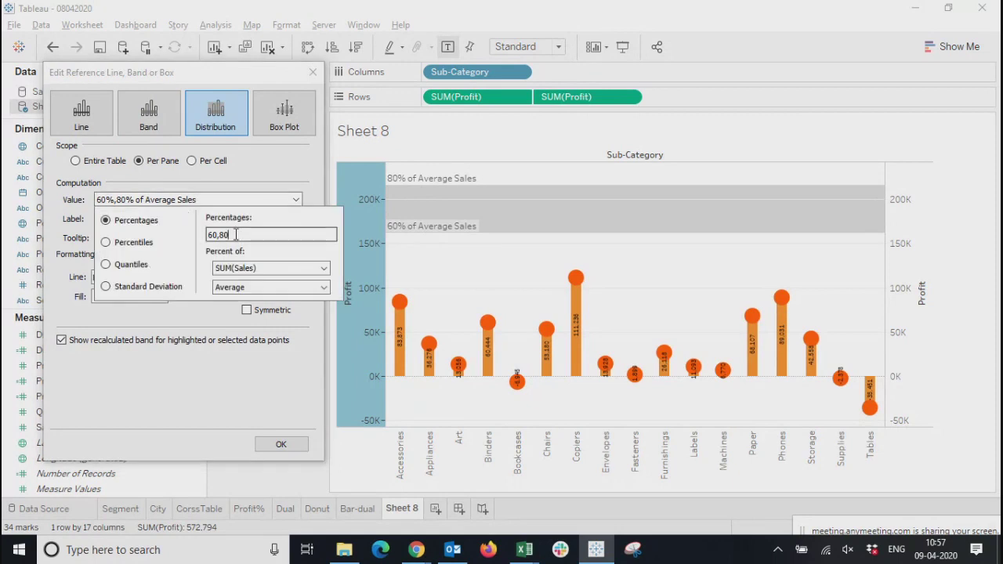
pyautogui.press('BackSpace')
pyautogui.press('BackSpace')
pyautogui.write('90')
pyautogui.click(200, 416)
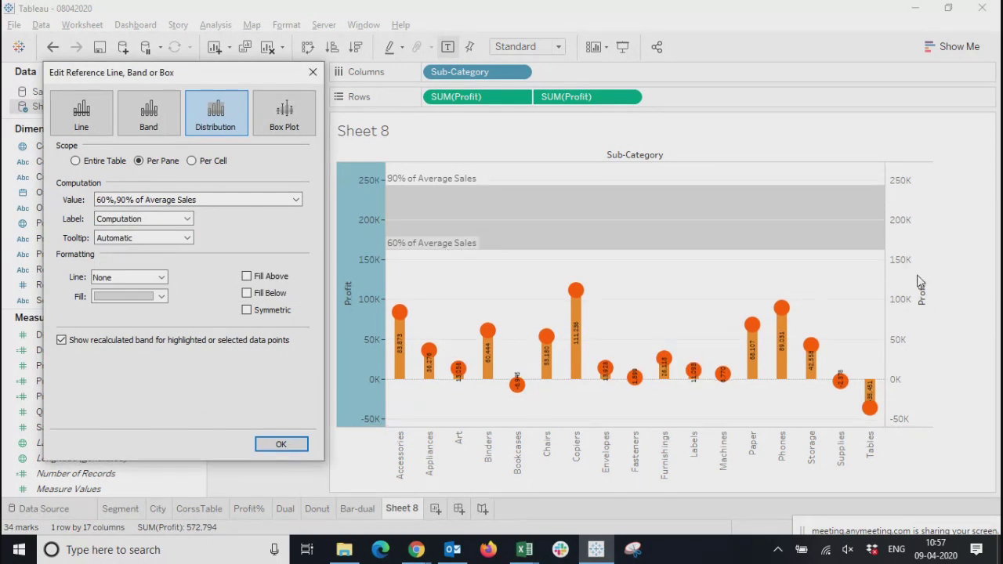
# Compare the line, band and distribution types again, and change the reference on the Profit axis to a box plot
pyautogui.click(84, 124)
pyautogui.click(161, 129)
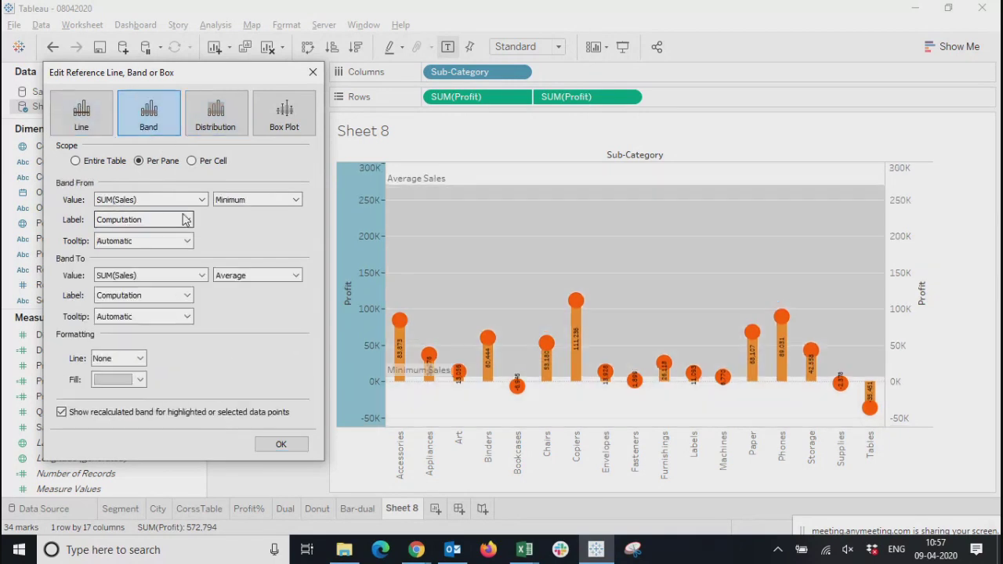
pyautogui.click(218, 125)
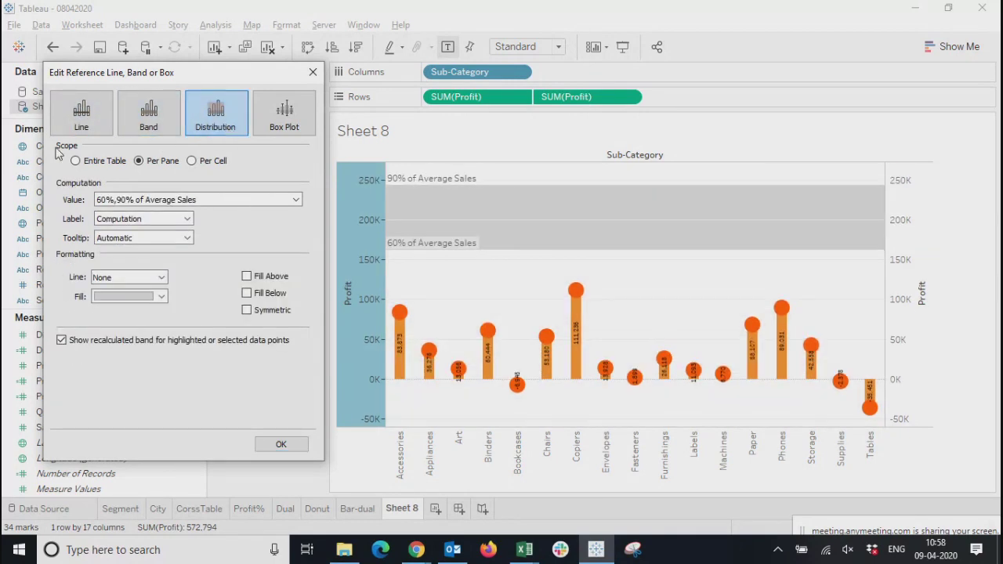
pyautogui.click(157, 106)
pyautogui.click(83, 117)
pyautogui.click(145, 117)
pyautogui.click(217, 117)
pyautogui.click(283, 118)
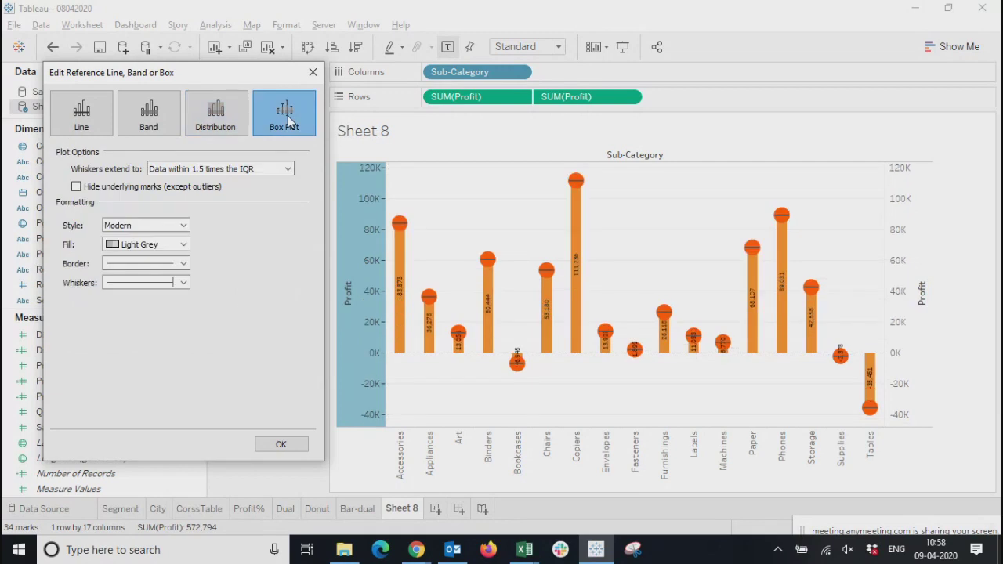
pyautogui.click(313, 73)
pyautogui.moveTo(401, 227)
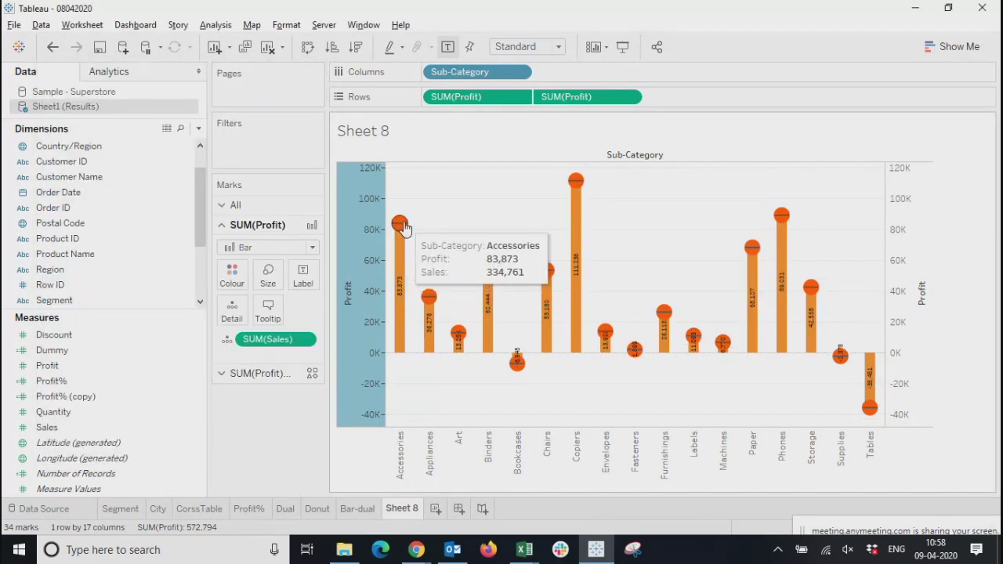
pyautogui.moveTo(494, 332)
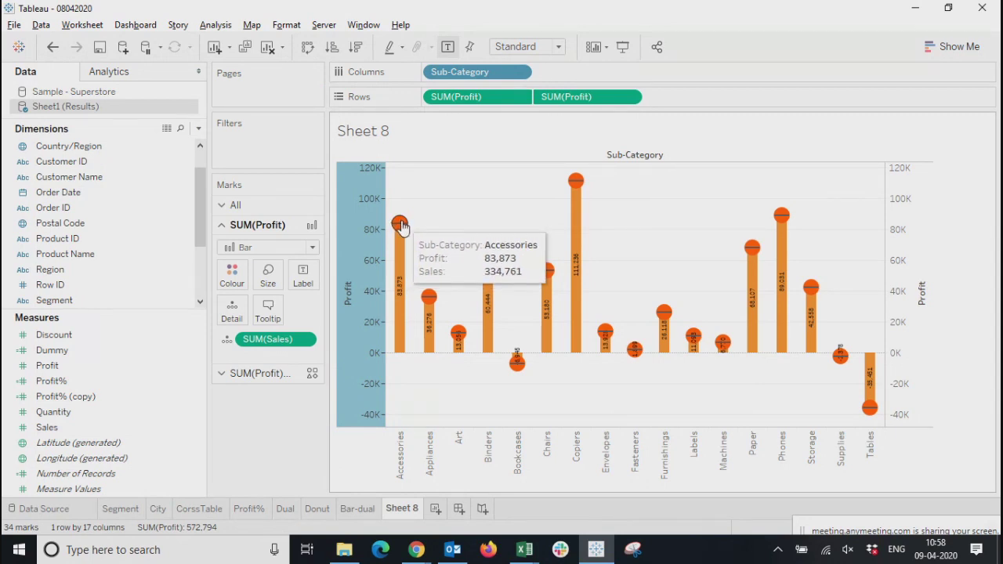
pyautogui.moveTo(428, 301)
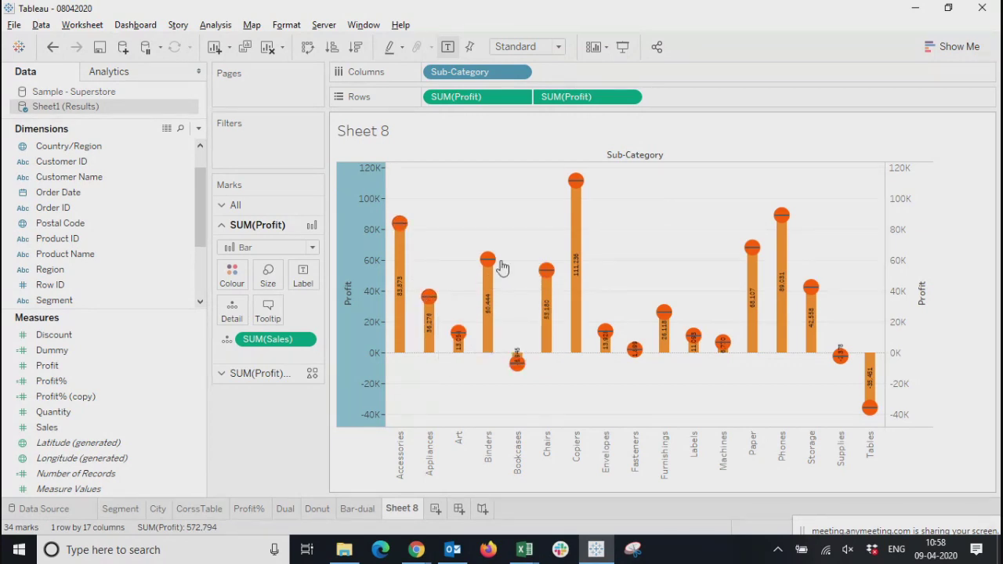
pyautogui.moveTo(487, 265)
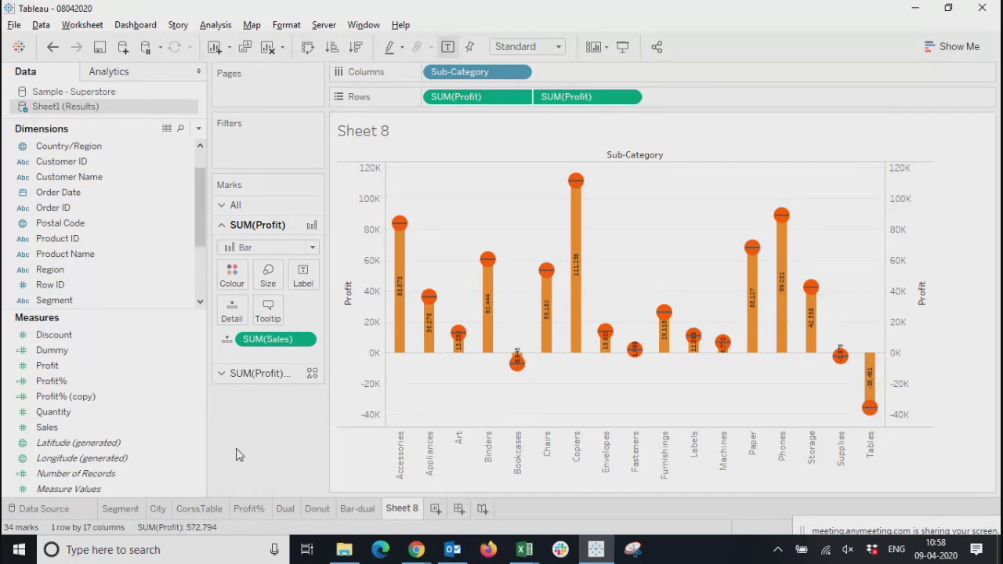
# Rename the Sheet 8 worksheet as Candle
pyautogui.doubleClick(397, 509)
pyautogui.write('Cande')
pyautogui.press('BackSpace')
pyautogui.press('BackSpace')
pyautogui.write('le')
pyautogui.press('Left')
pyautogui.press('Left')
pyautogui.press('Left')
pyautogui.press('BackSpace')
pyautogui.write('n')
pyautogui.press('Return')
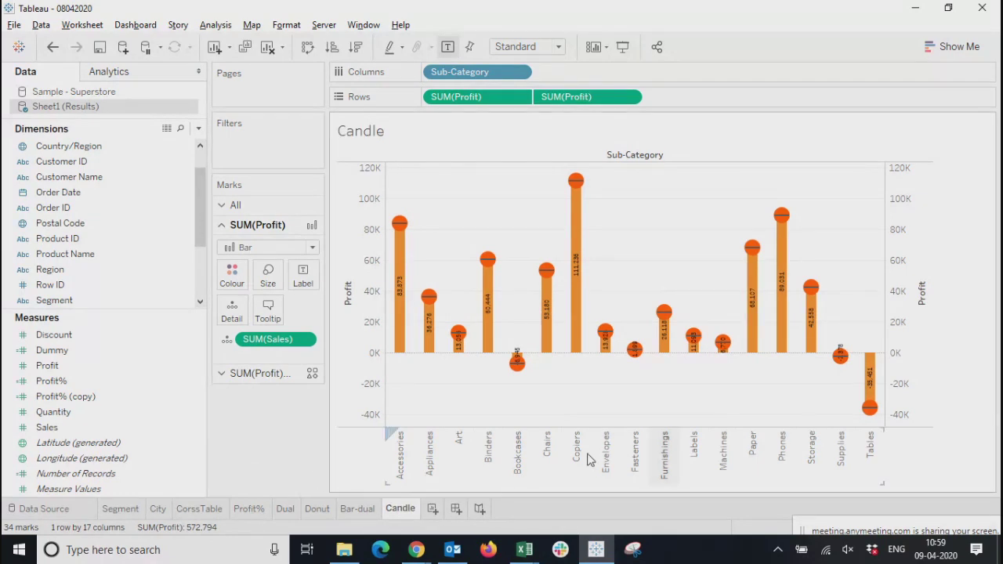
# Review the Bar-dual and Donut worksheets alongside the Candle worksheet
pyautogui.rightClick(518, 448)
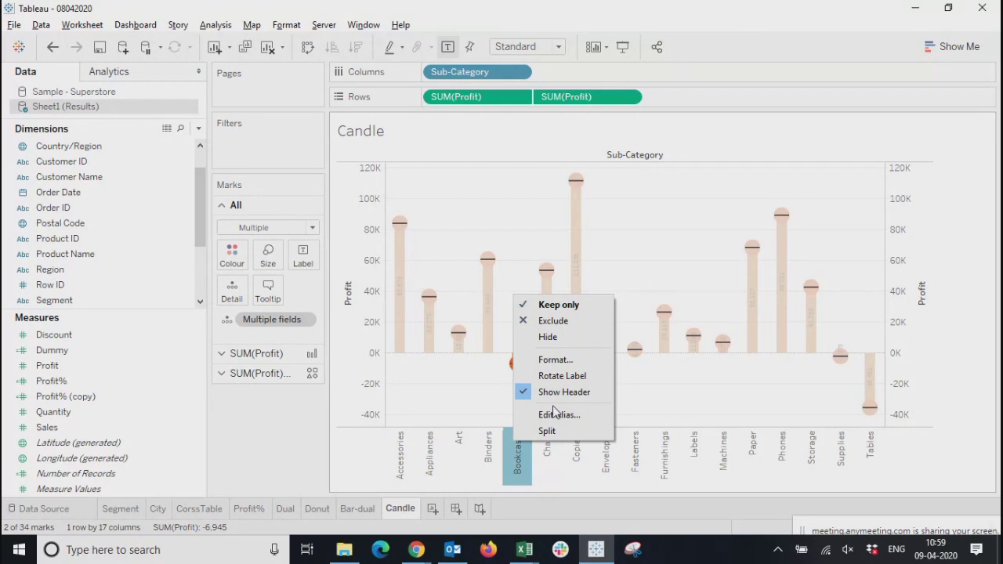
pyautogui.click(396, 509)
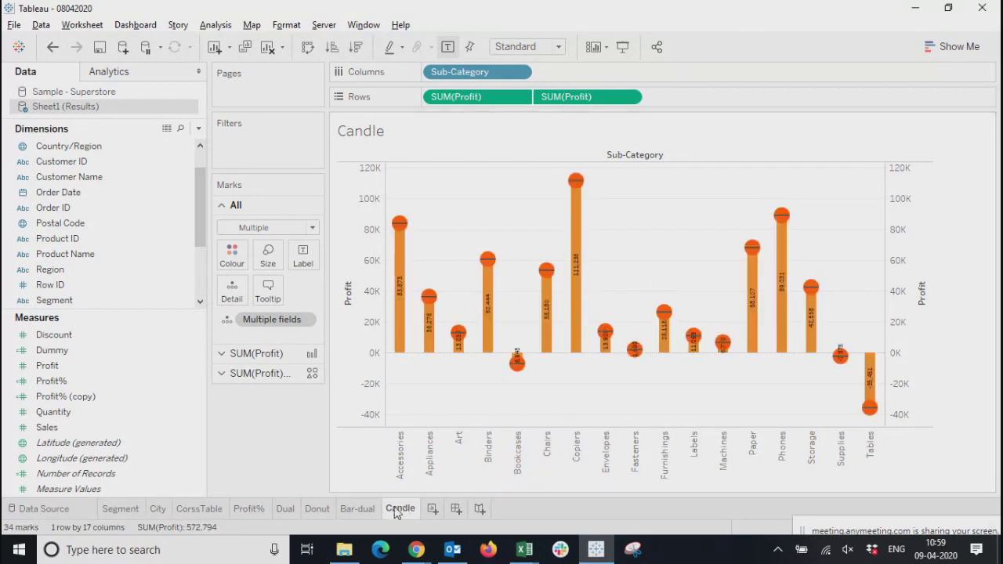
pyautogui.click(345, 511)
pyautogui.click(310, 512)
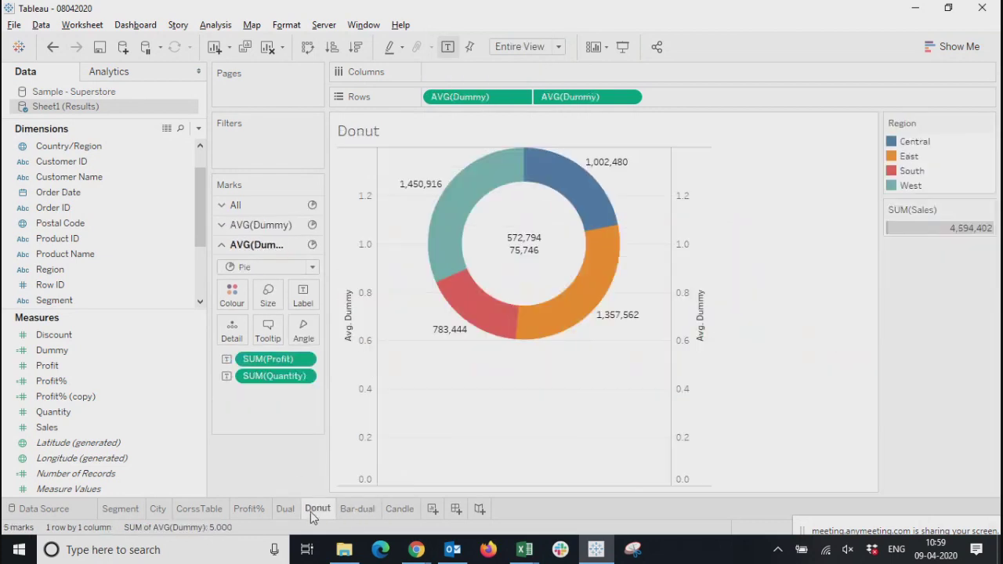
# Add a new worksheet, look over the available mark types and open the Show Me chart gallery
pyautogui.click(432, 510)
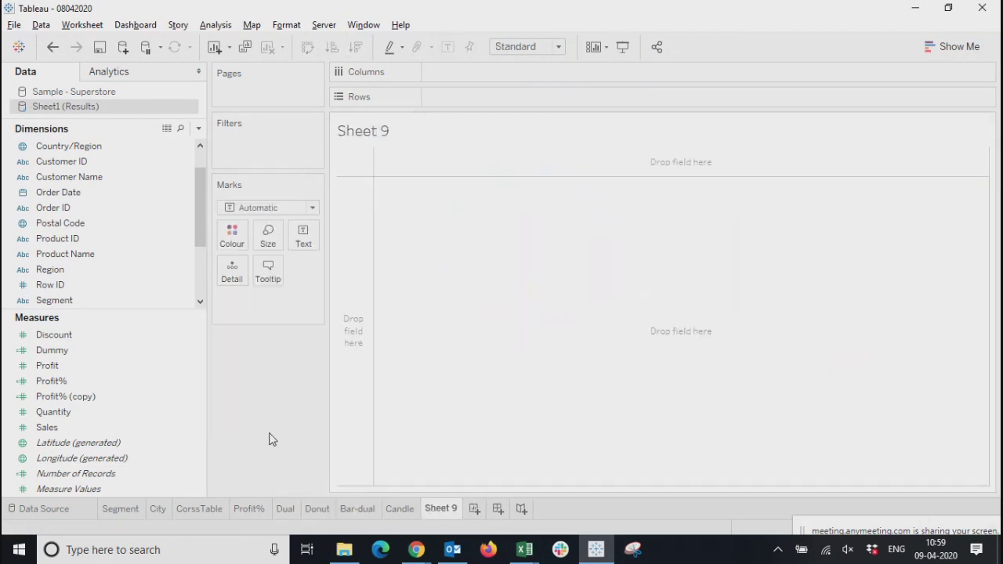
pyautogui.click(271, 209)
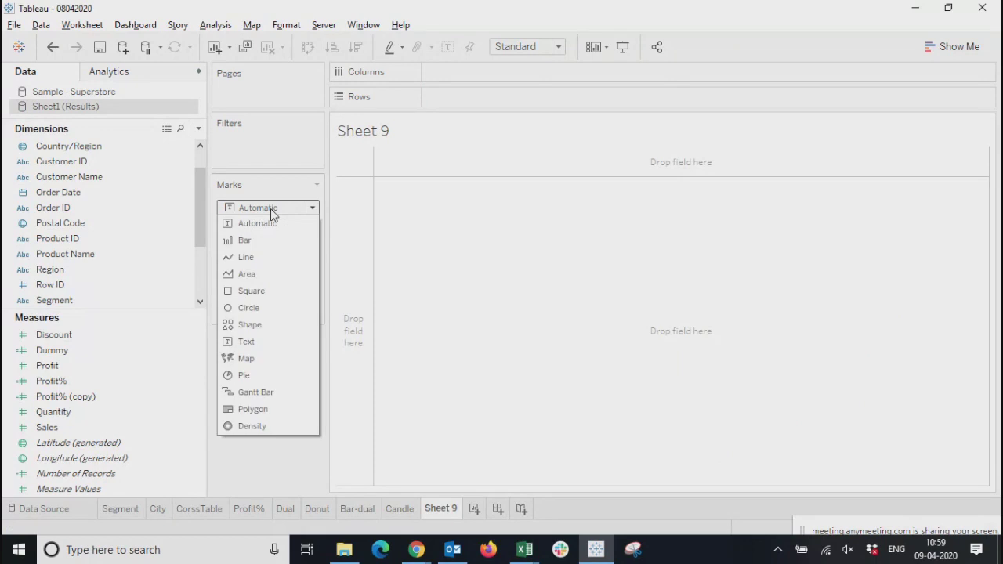
pyautogui.click(248, 472)
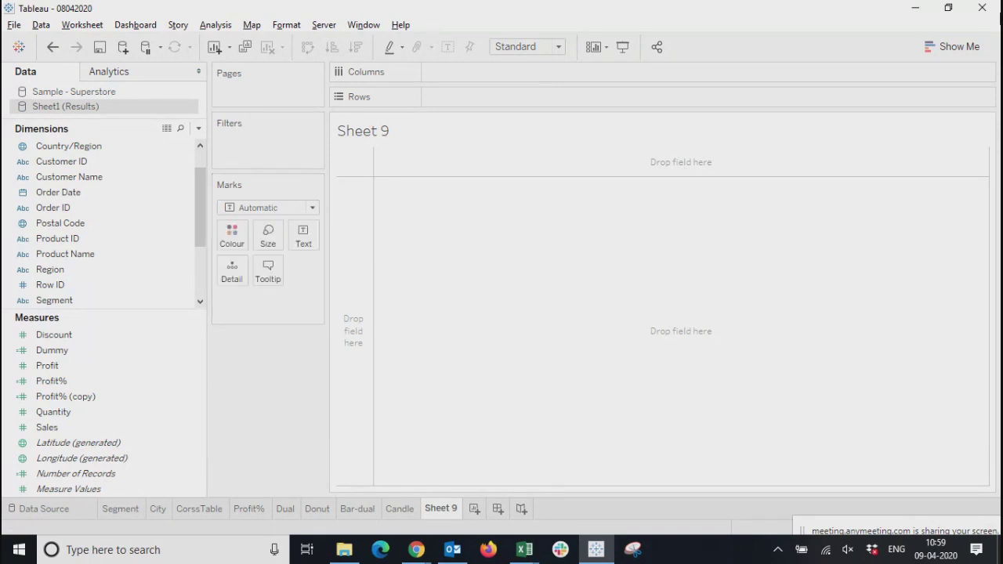
pyautogui.click(953, 46)
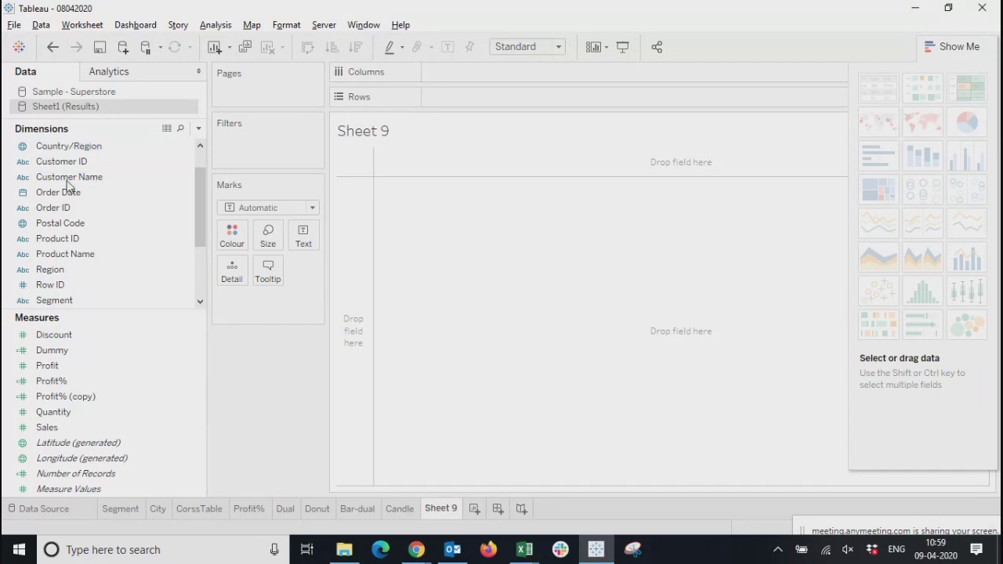
# Build a bar chart on Sheet 9 with Sub-Category in columns and the sum of Profit in rows, and hide Show Me
pyautogui.scroll(2, 55, 274)
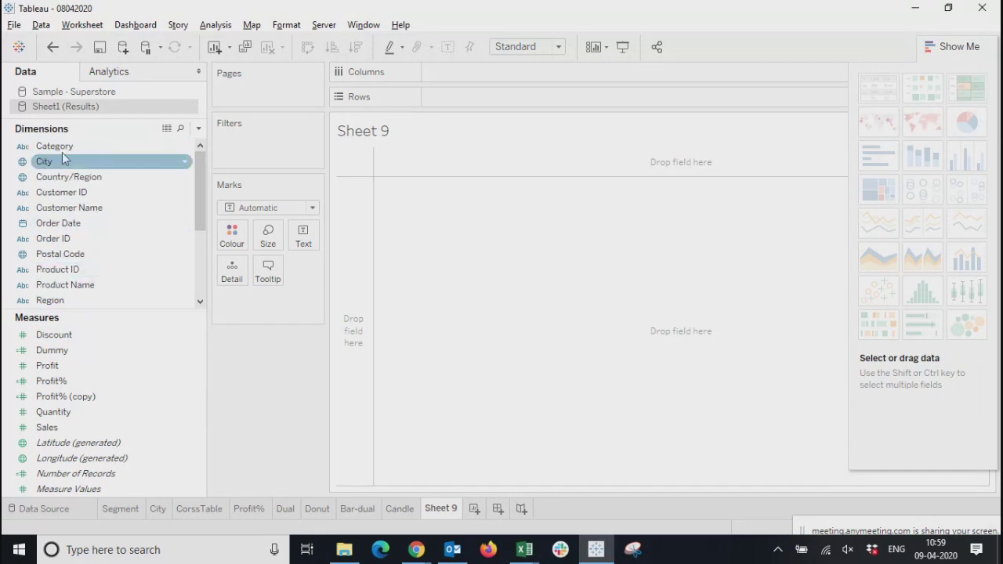
pyautogui.scroll(-3, 67, 288)
pyautogui.moveTo(65, 270); pyautogui.dragTo(501, 83)
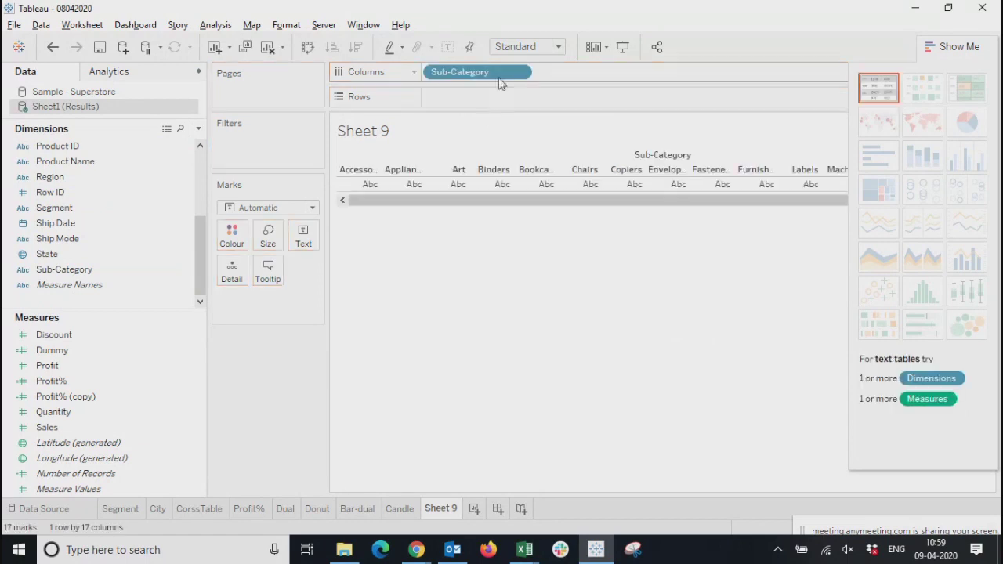
pyautogui.click(47, 366)
pyautogui.moveTo(48, 367); pyautogui.dragTo(458, 95)
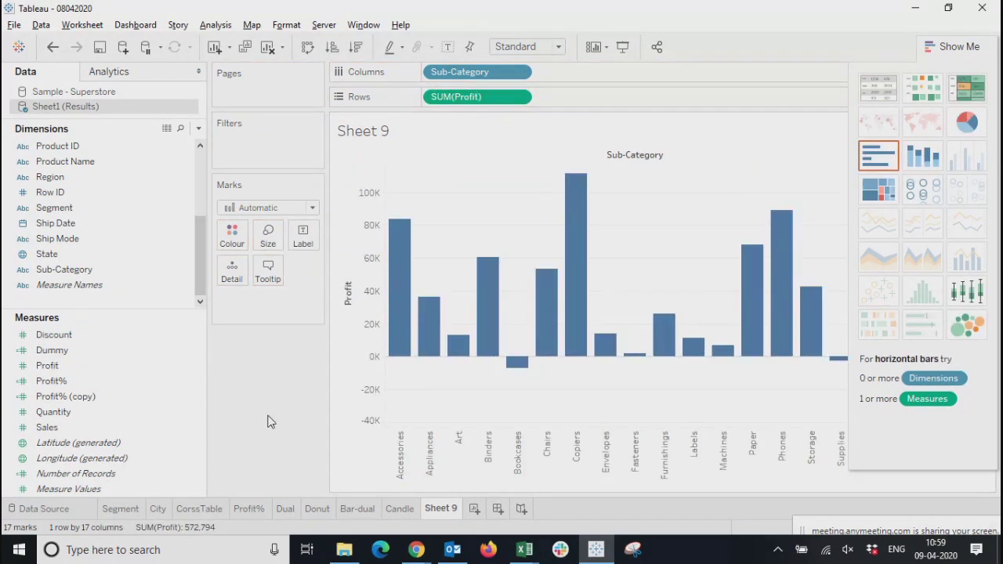
pyautogui.click(956, 48)
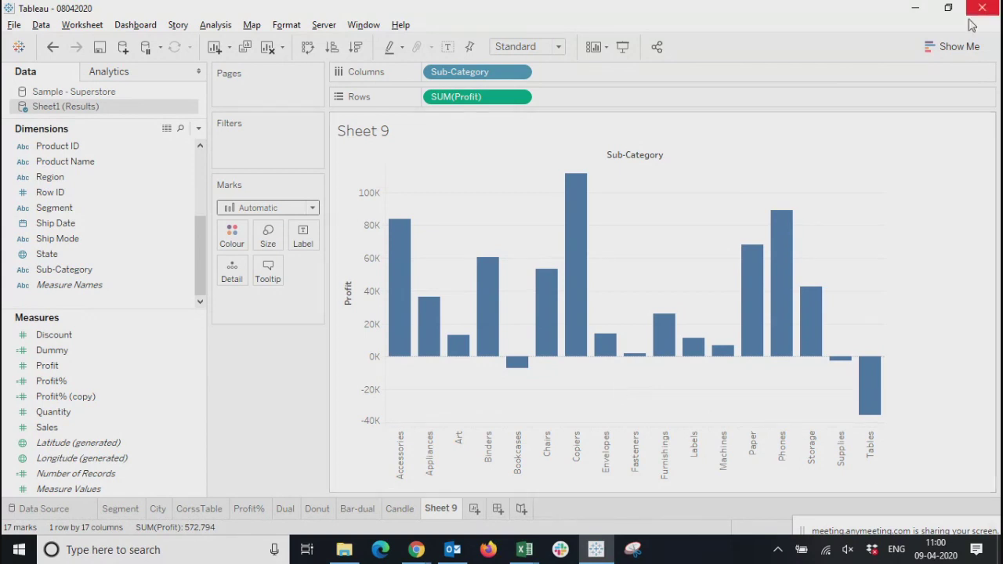
# Convert the Profit by Sub-Category bar chart into a treemap and inspect the largest and smallest tiles
pyautogui.click(958, 47)
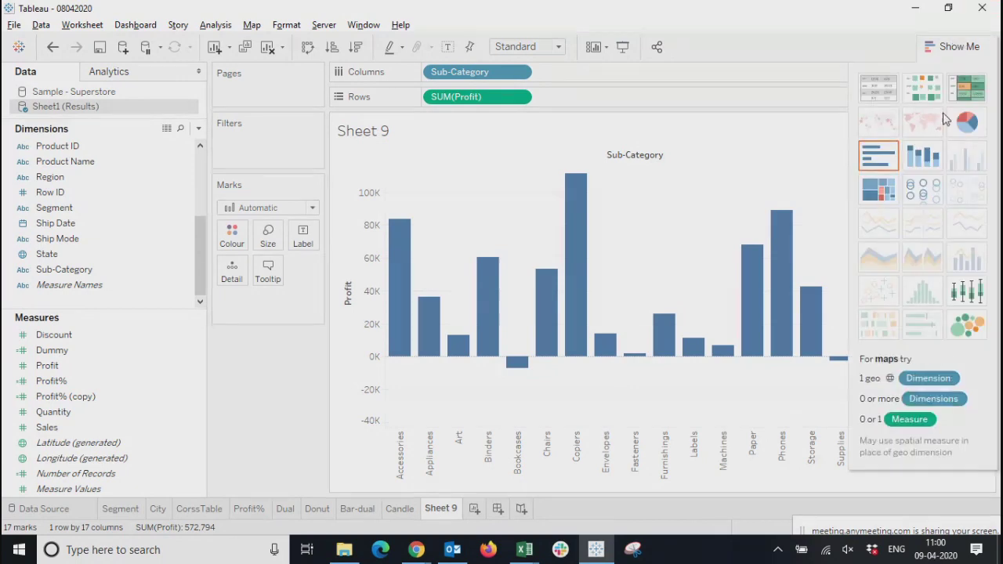
pyautogui.click(874, 197)
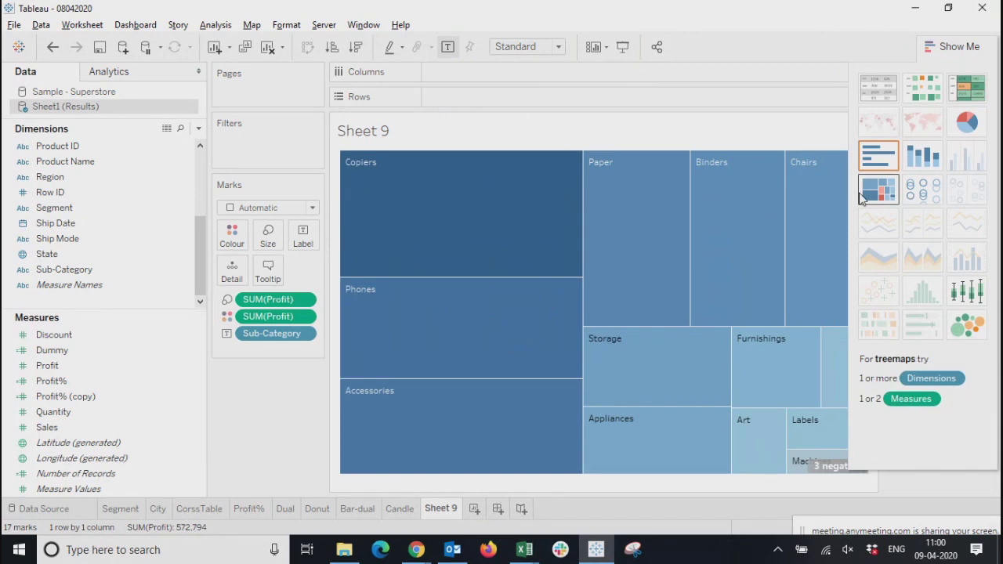
pyautogui.click(954, 53)
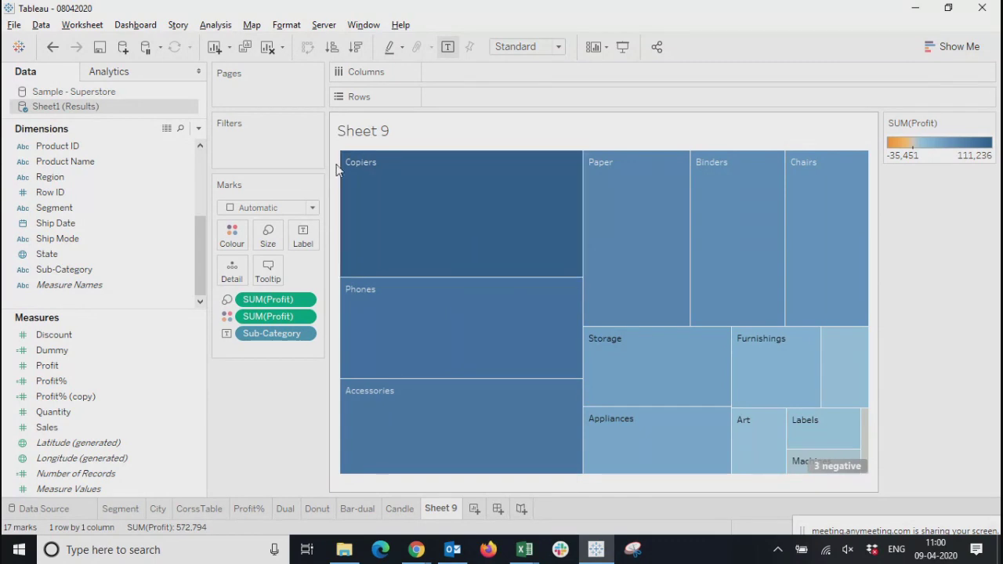
pyautogui.moveTo(405, 217)
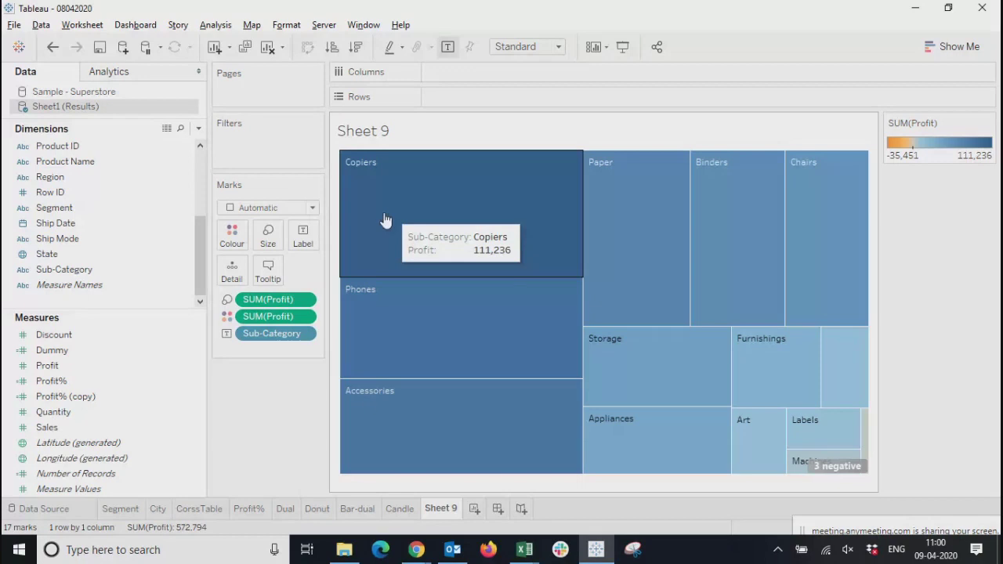
pyautogui.moveTo(869, 444)
pyautogui.moveTo(830, 474)
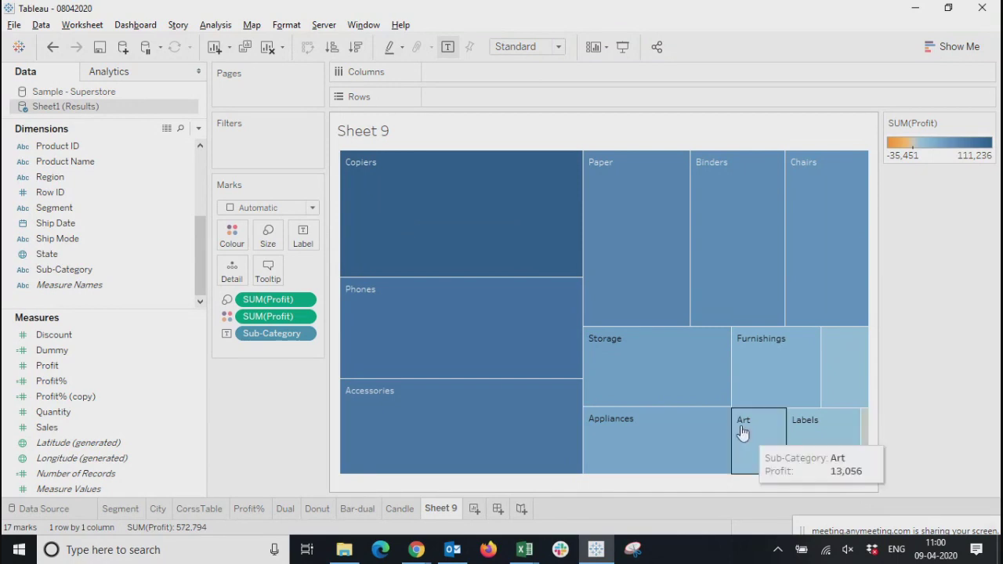
pyautogui.moveTo(867, 470)
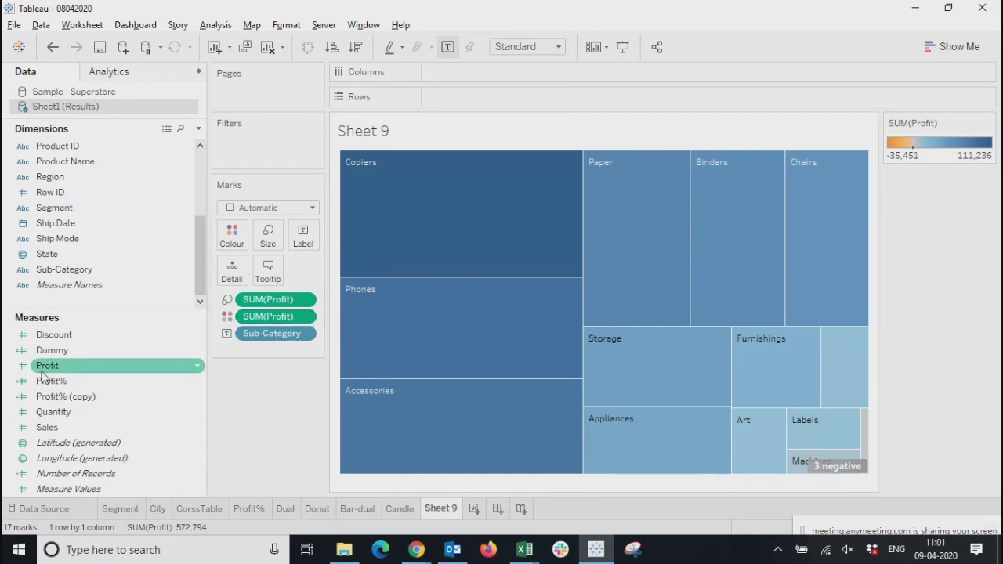
# Add Sales and Quantity to the labels of the treemap tiles
pyautogui.moveTo(47, 427); pyautogui.dragTo(312, 238)
pyautogui.moveTo(53, 417); pyautogui.dragTo(306, 236)
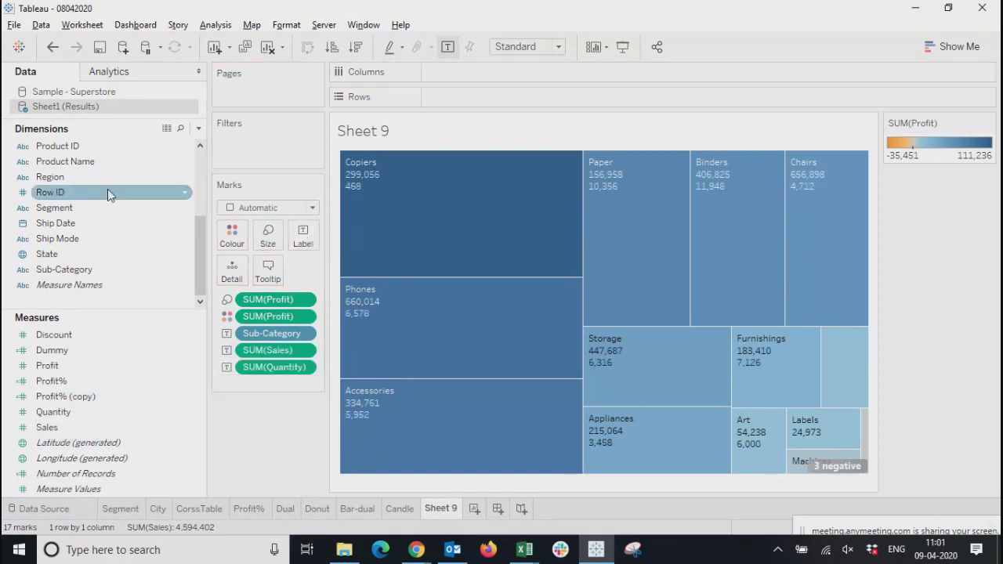
pyautogui.moveTo(47, 269); pyautogui.dragTo(303, 235)
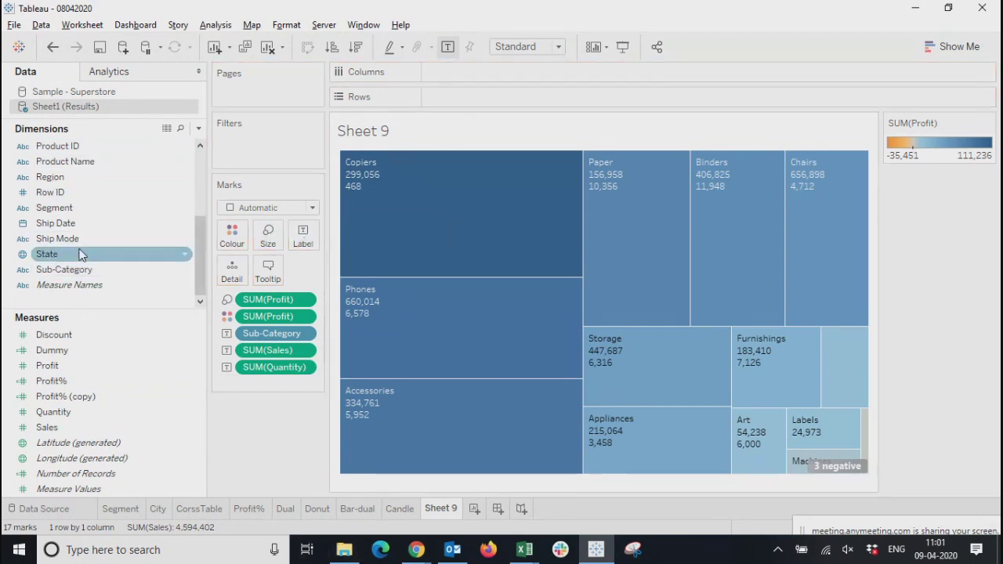
# Try Segment as an additional label on the treemap, and remove it again
pyautogui.moveTo(67, 208); pyautogui.dragTo(304, 241)
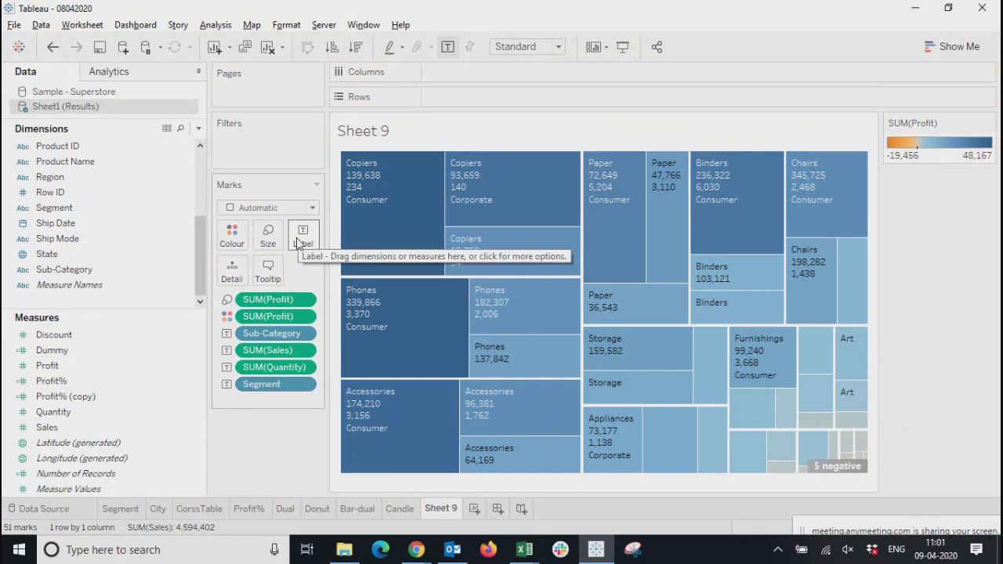
pyautogui.moveTo(437, 213)
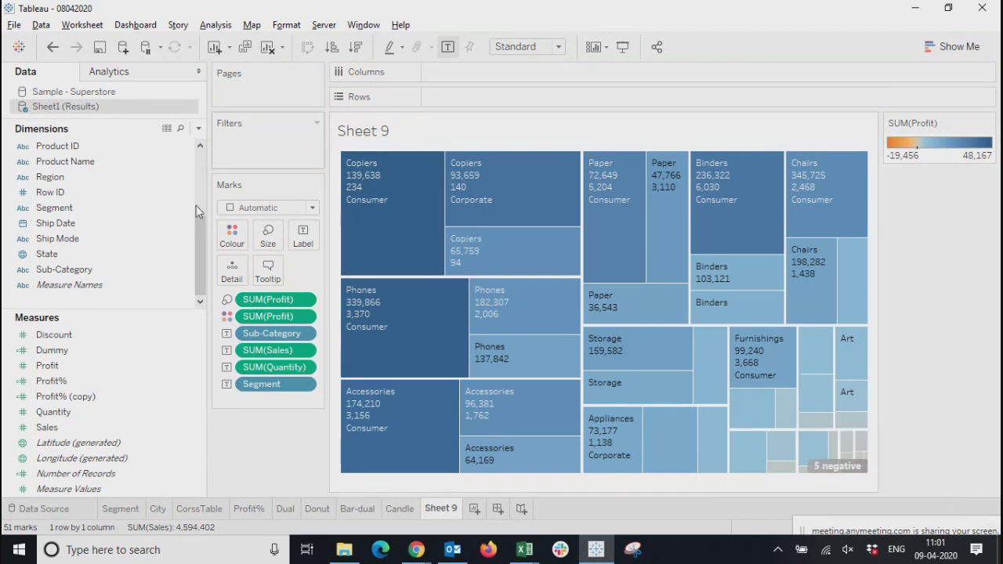
pyautogui.click(308, 384)
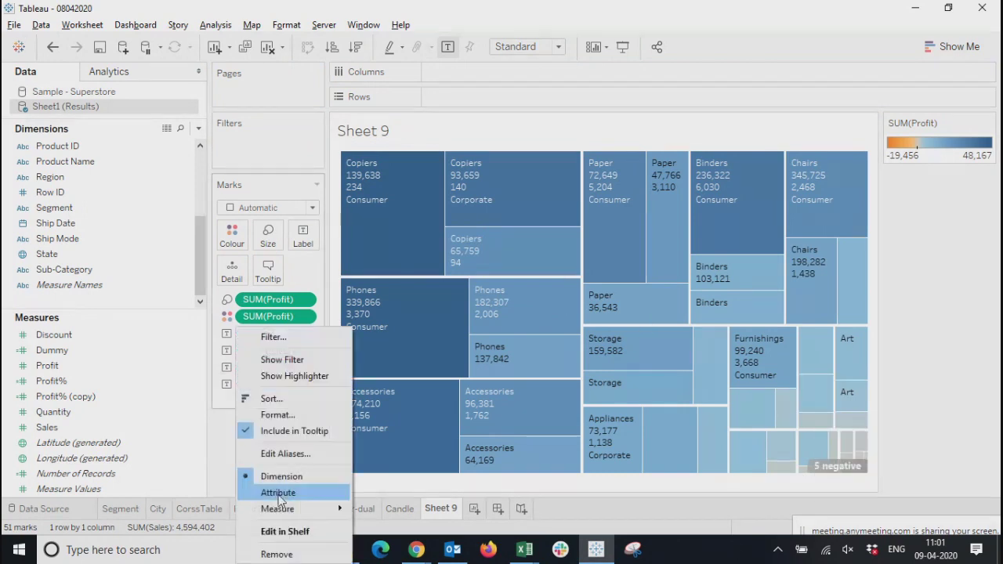
pyautogui.click(276, 554)
pyautogui.moveTo(650, 361)
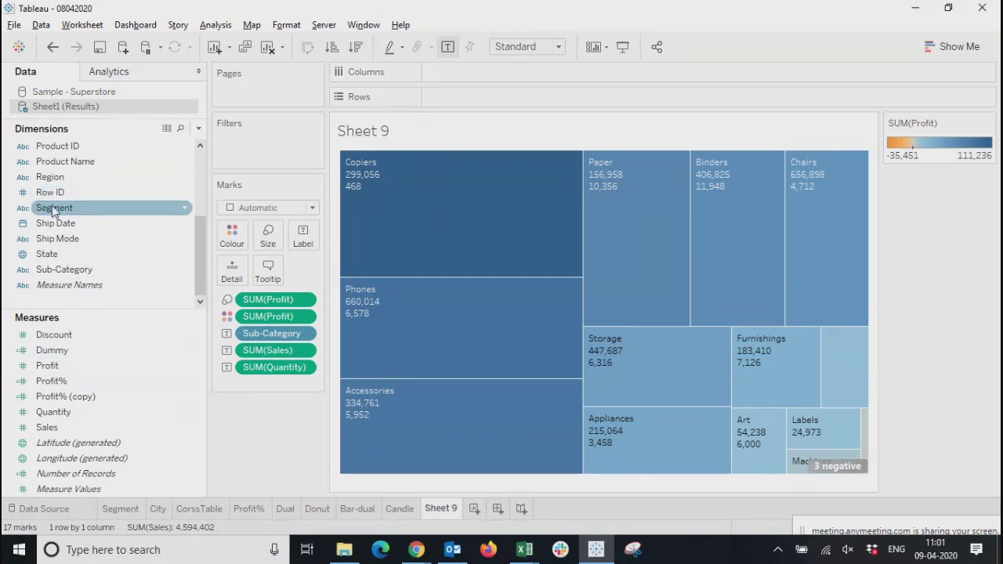
# Colour the treemap tiles by Sub-Category and look over the chart types offered in Show Me
pyautogui.click(76, 271)
pyautogui.moveTo(77, 271); pyautogui.dragTo(233, 229)
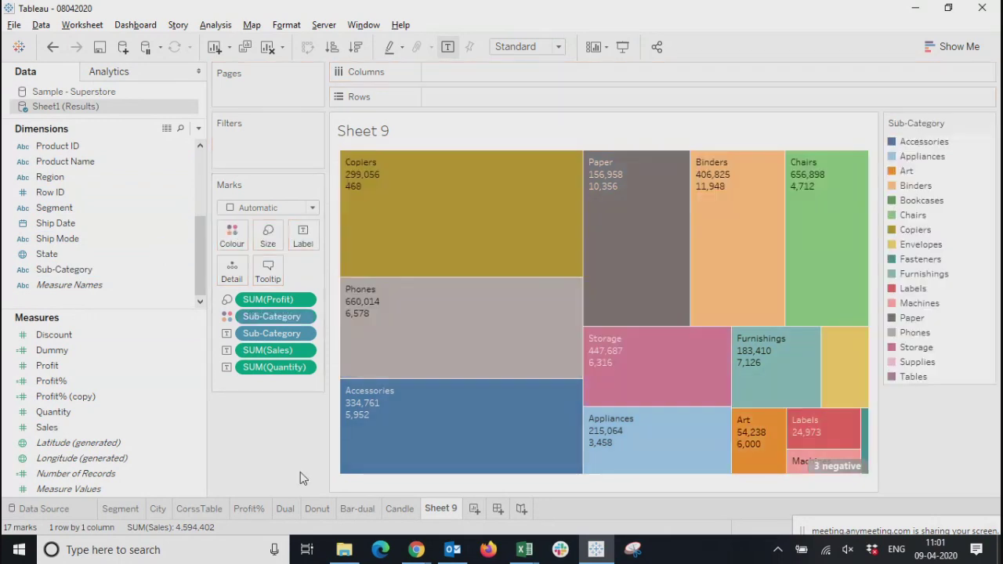
pyautogui.click(949, 47)
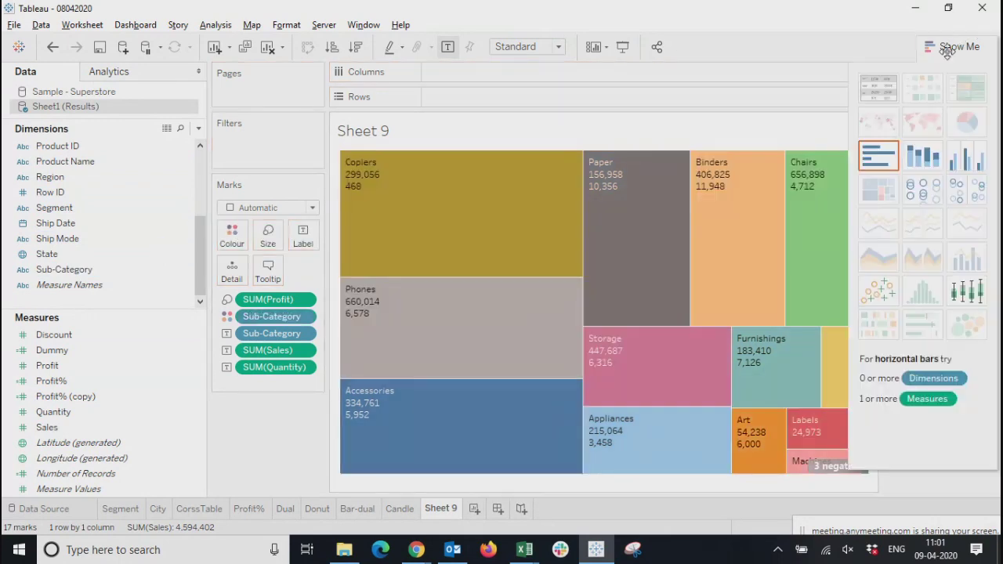
pyautogui.moveTo(439, 400)
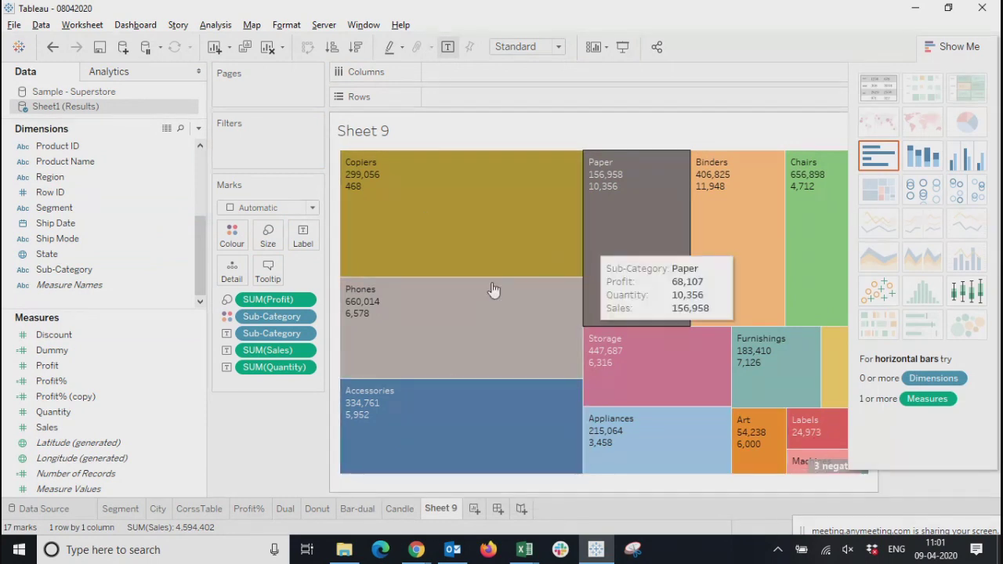
pyautogui.moveTo(433, 348)
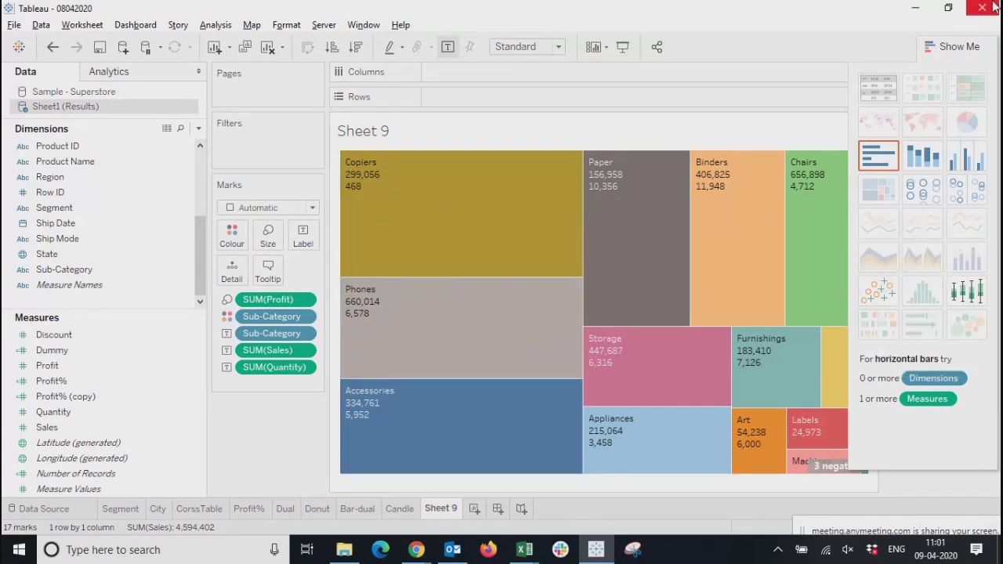
pyautogui.click(974, 46)
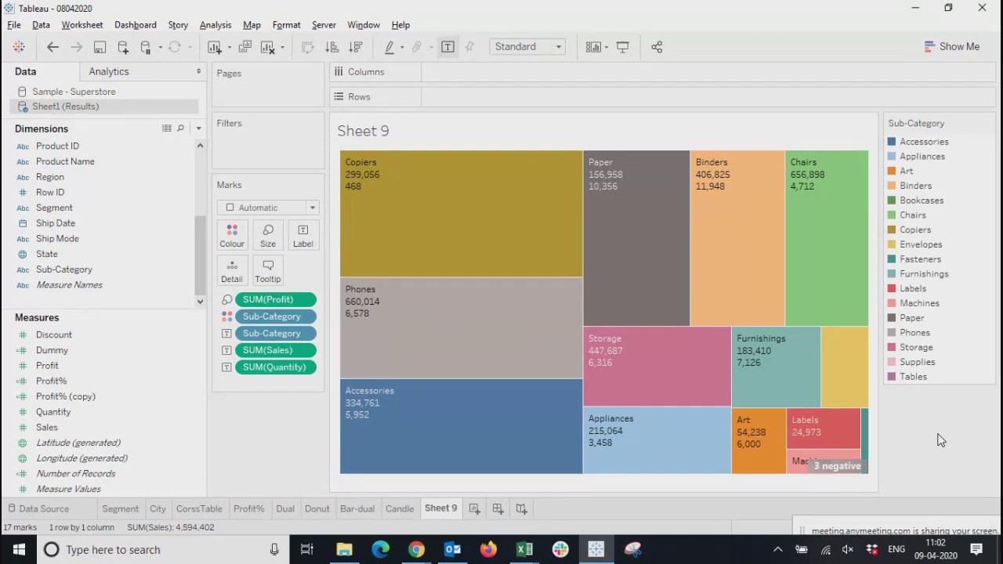
# Review the Donut worksheet once more, and add a new worksheet with its mark type set to Shape
pyautogui.click(317, 509)
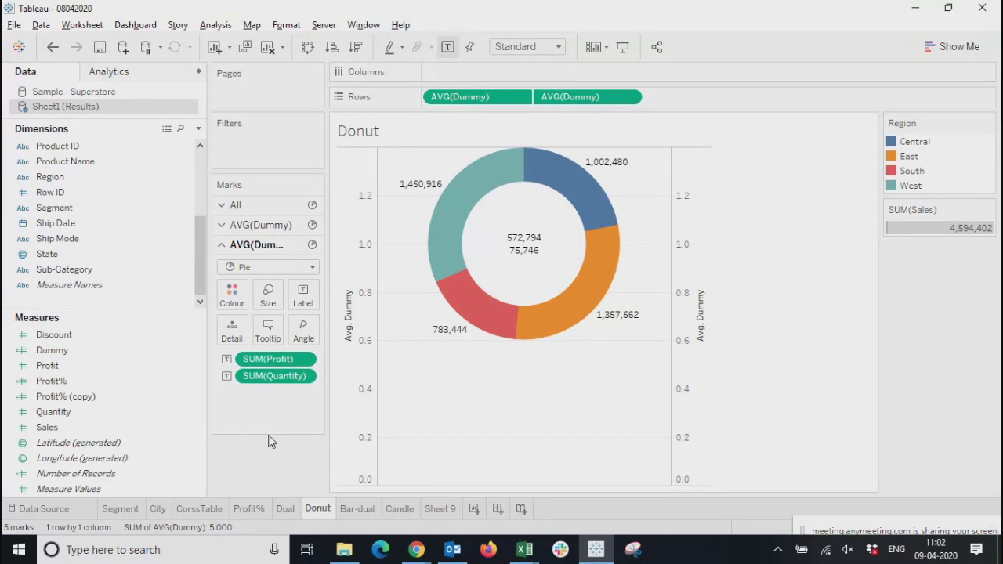
pyautogui.click(442, 511)
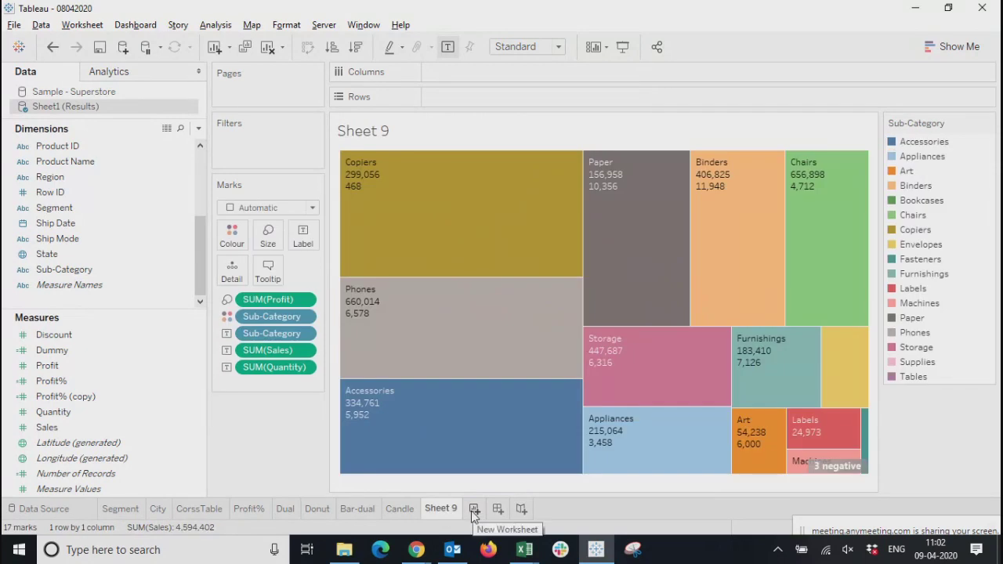
pyautogui.click(473, 511)
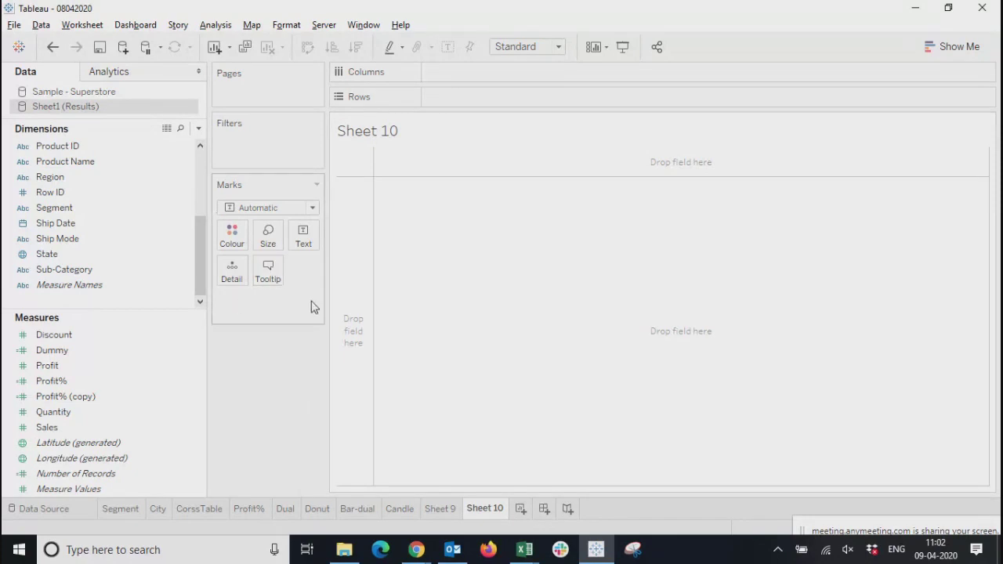
pyautogui.click(278, 208)
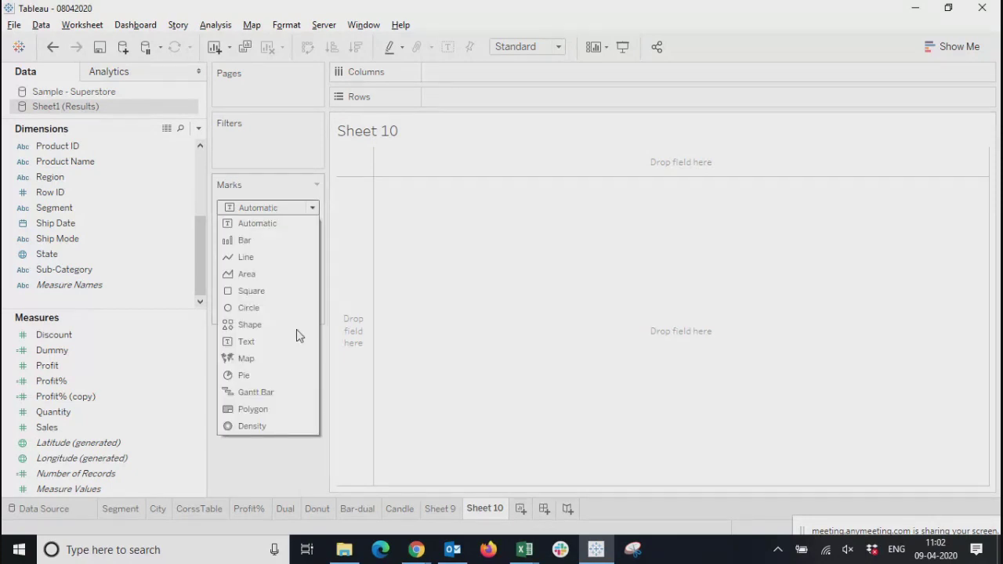
pyautogui.click(251, 325)
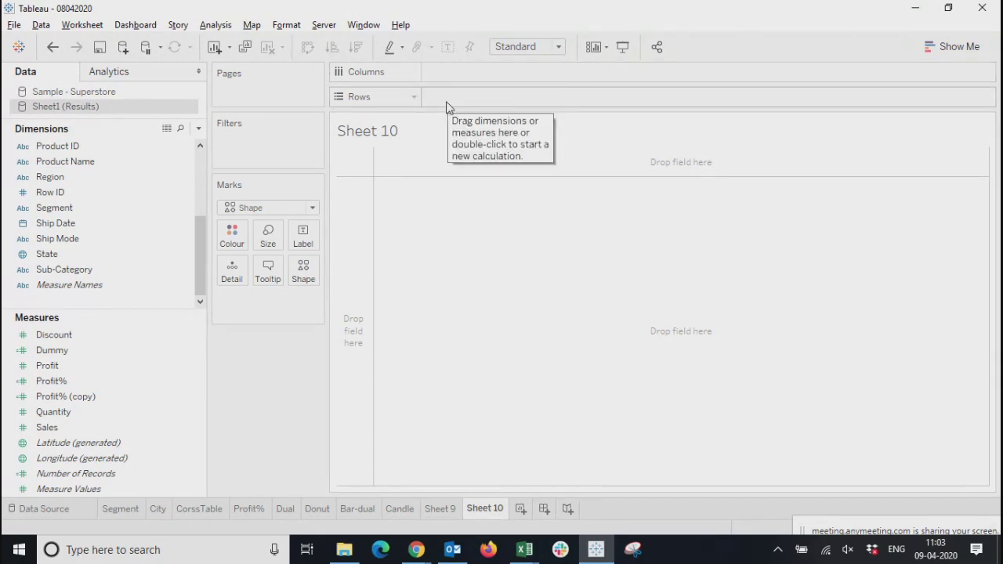
# Increase the size of the Shape marks on Sheet 10 to roughly four fifths of the size range
pyautogui.click(268, 237)
pyautogui.moveTo(296, 274); pyautogui.dragTo(366, 278)
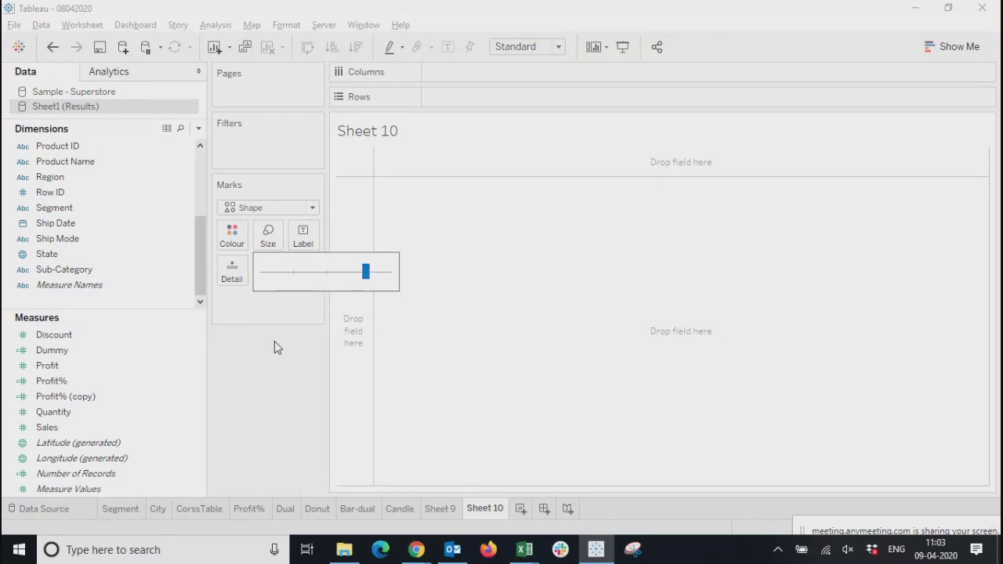
pyautogui.click(274, 348)
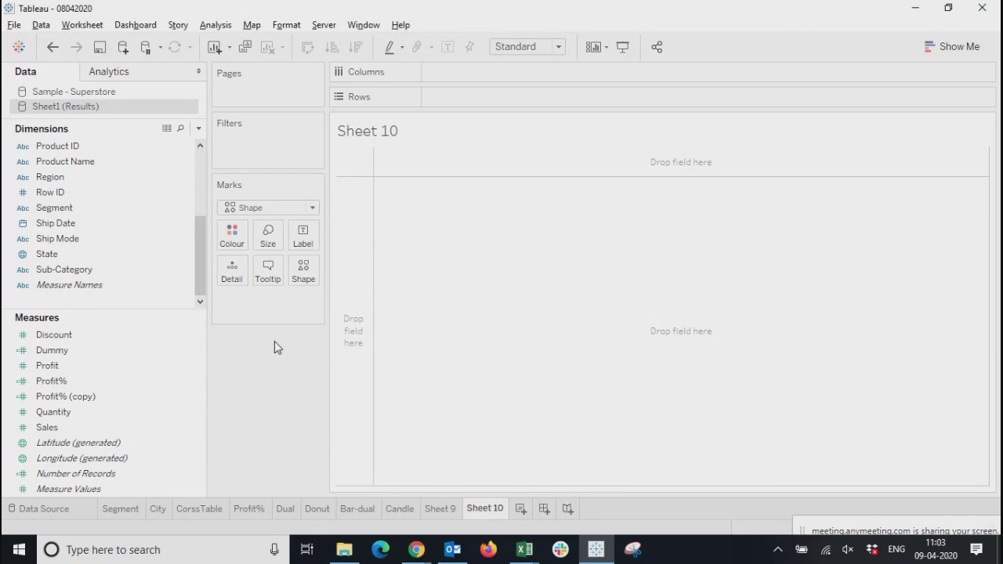
# Examine the label settings and the shape palette for the Shape mark, along with the mark types and the Show Me gallery
pyautogui.click(303, 241)
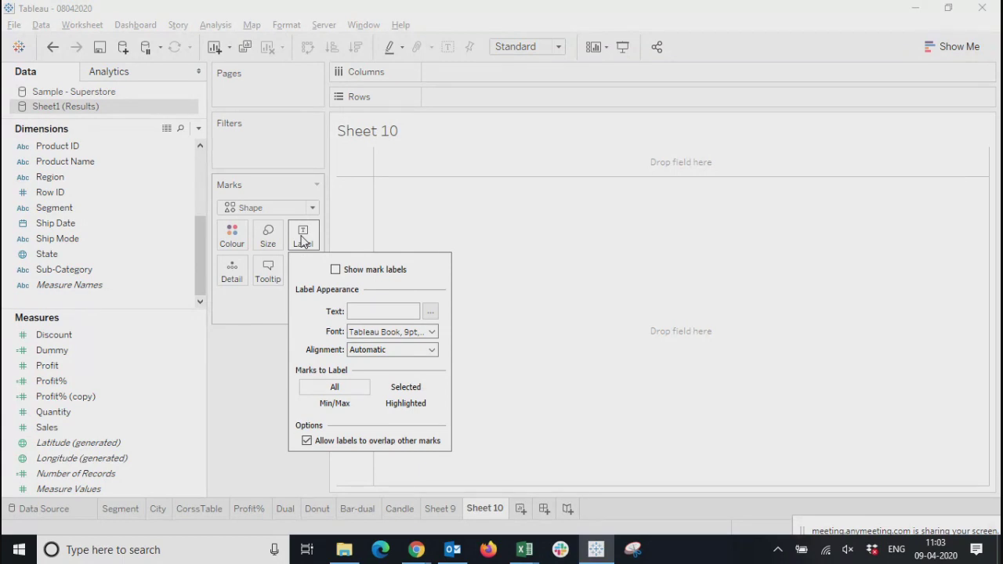
pyautogui.click(303, 240)
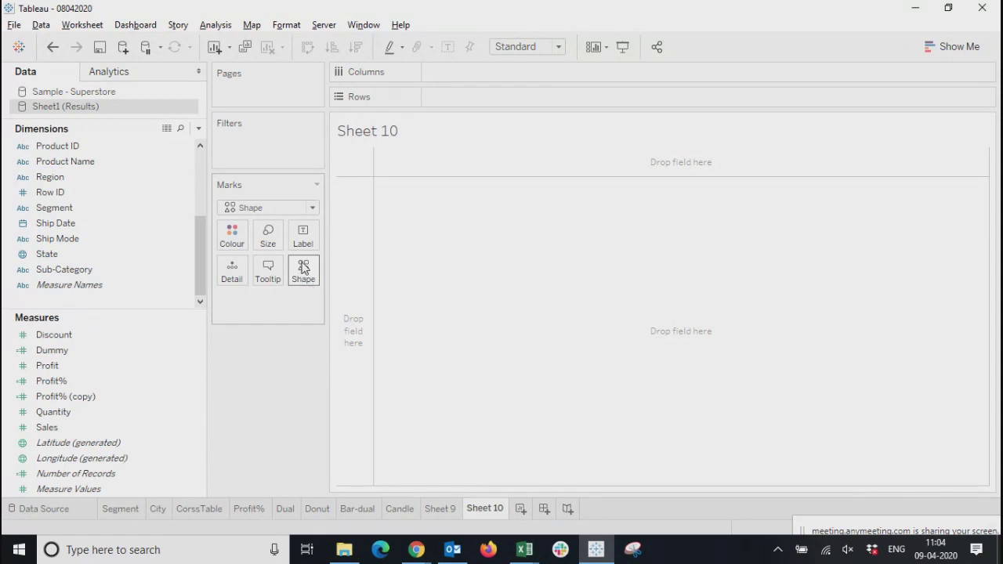
pyautogui.click(305, 269)
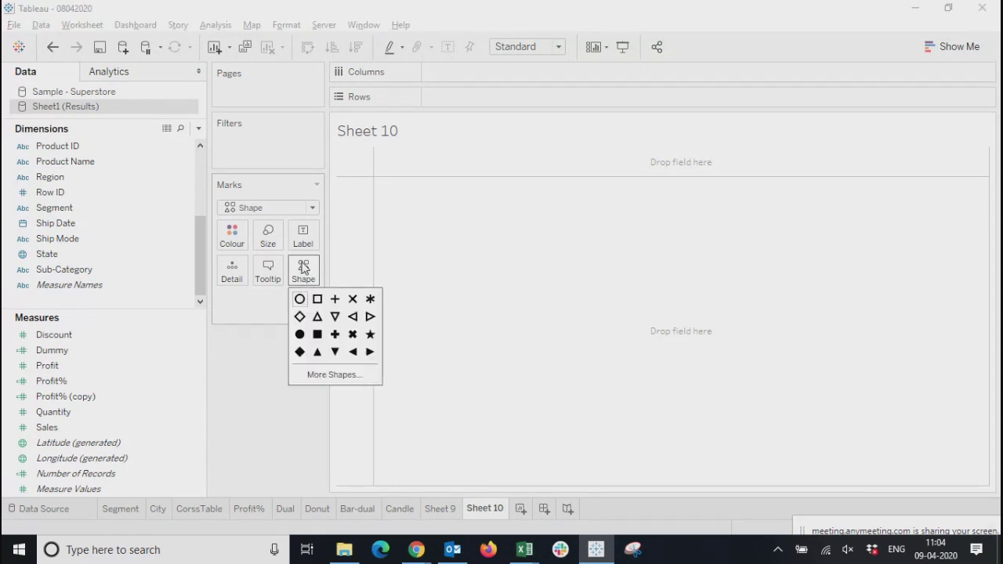
pyautogui.click(248, 308)
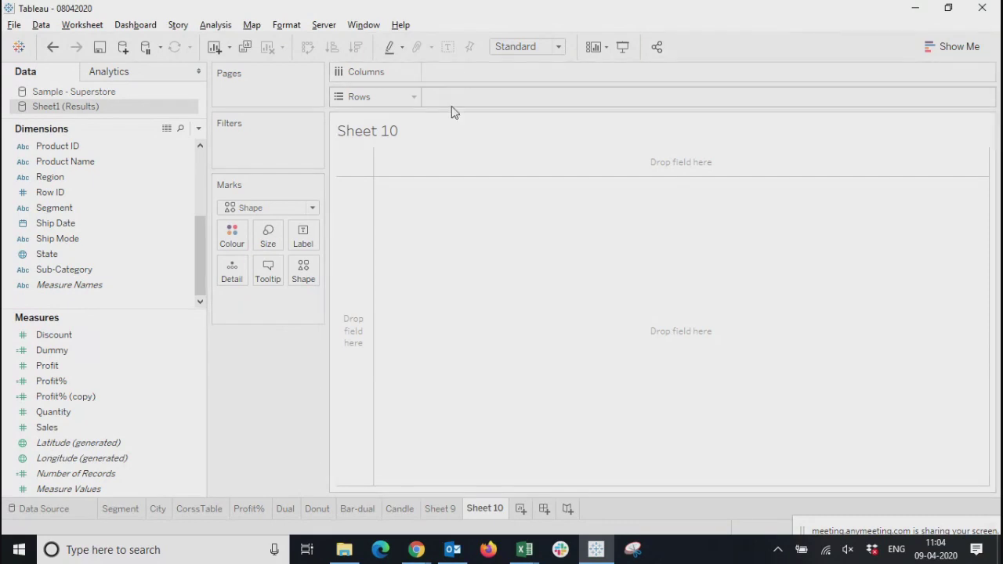
pyautogui.click(240, 208)
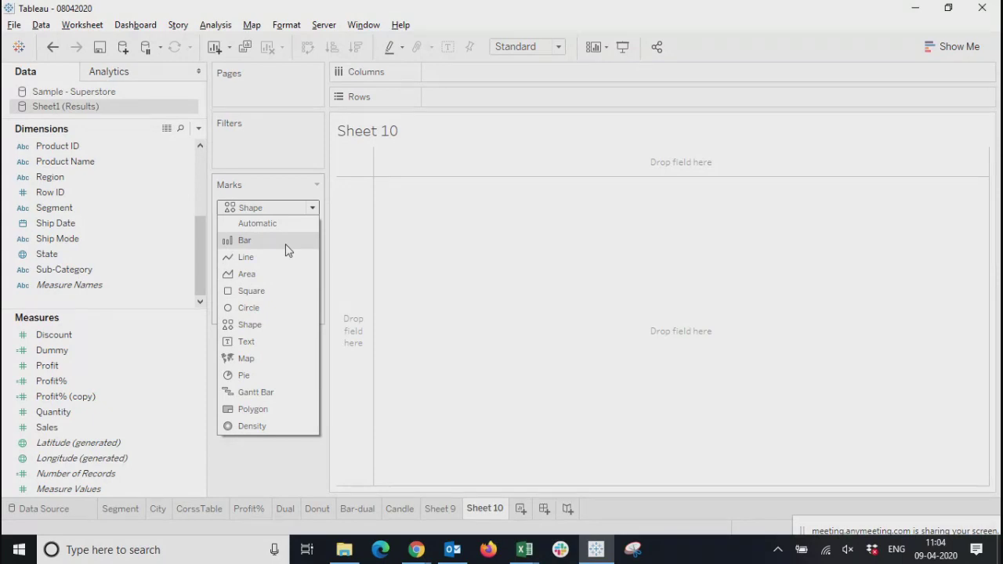
pyautogui.click(972, 49)
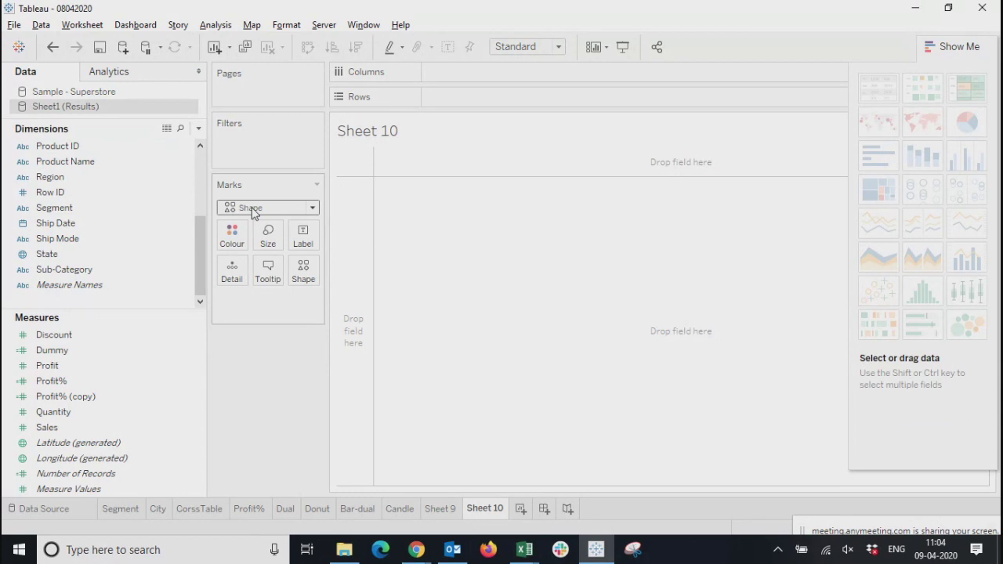
pyautogui.click(227, 207)
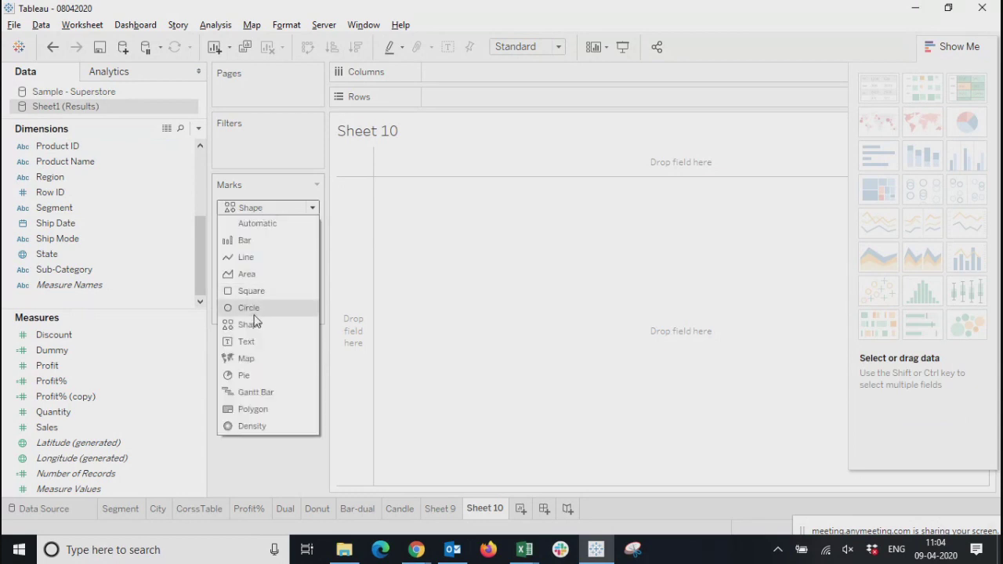
# Reopen the Show Me gallery and examine which chart types it offers for individual fields such as Profit, Segment, Dummy and Profit% (copy)
pyautogui.click(252, 463)
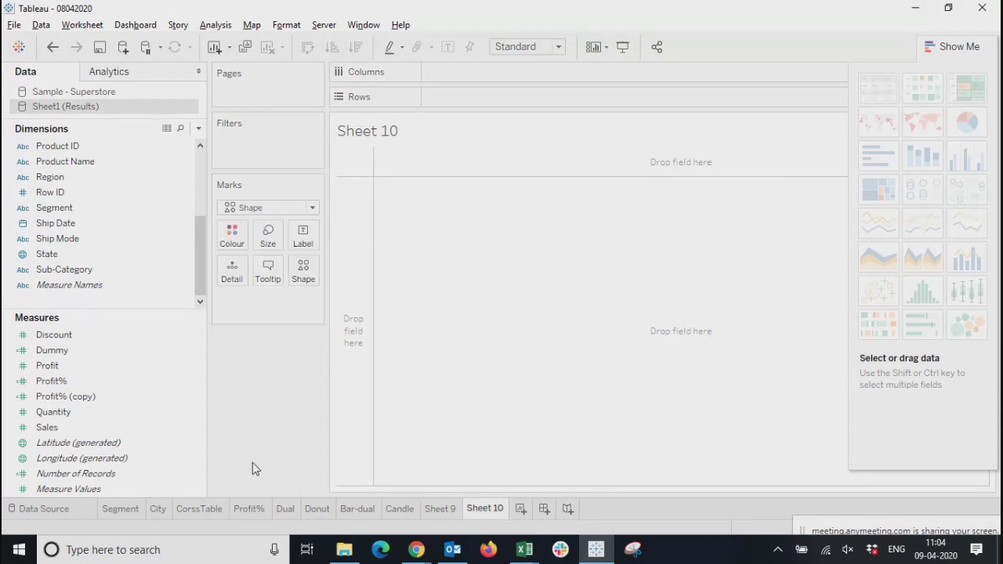
pyautogui.click(943, 47)
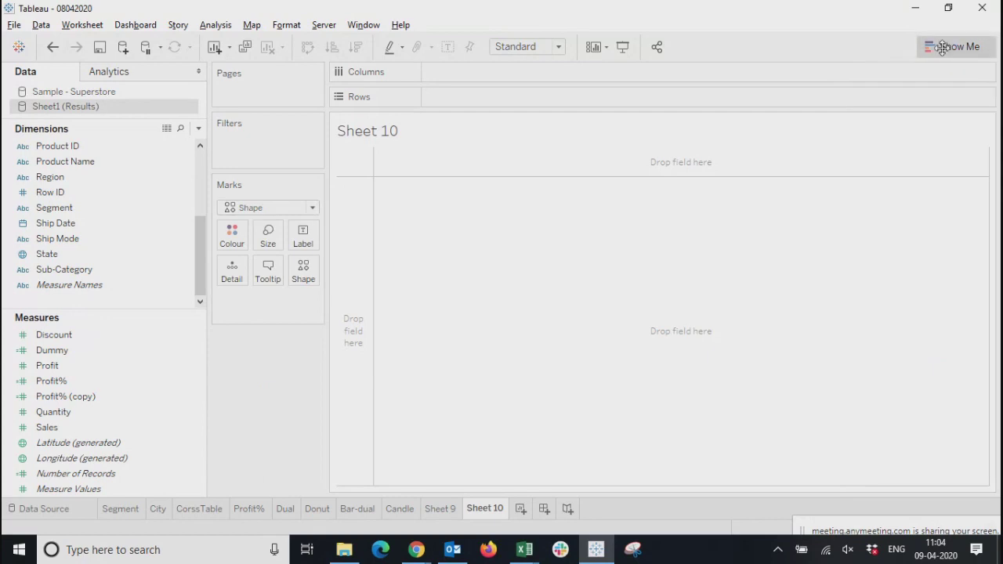
pyautogui.click(943, 48)
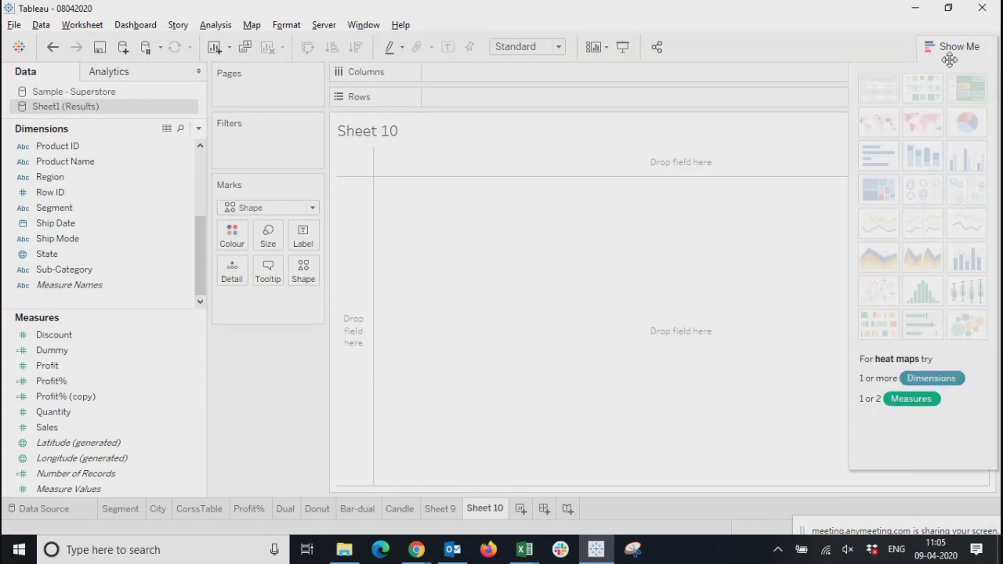
pyautogui.click(63, 352)
pyautogui.click(45, 366)
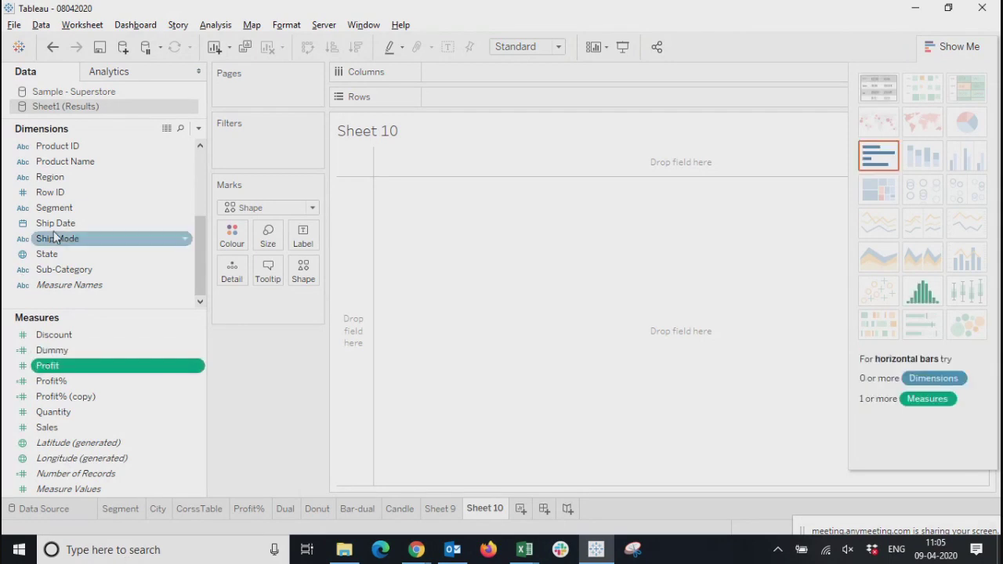
pyautogui.click(55, 208)
pyautogui.click(41, 458)
pyautogui.click(44, 351)
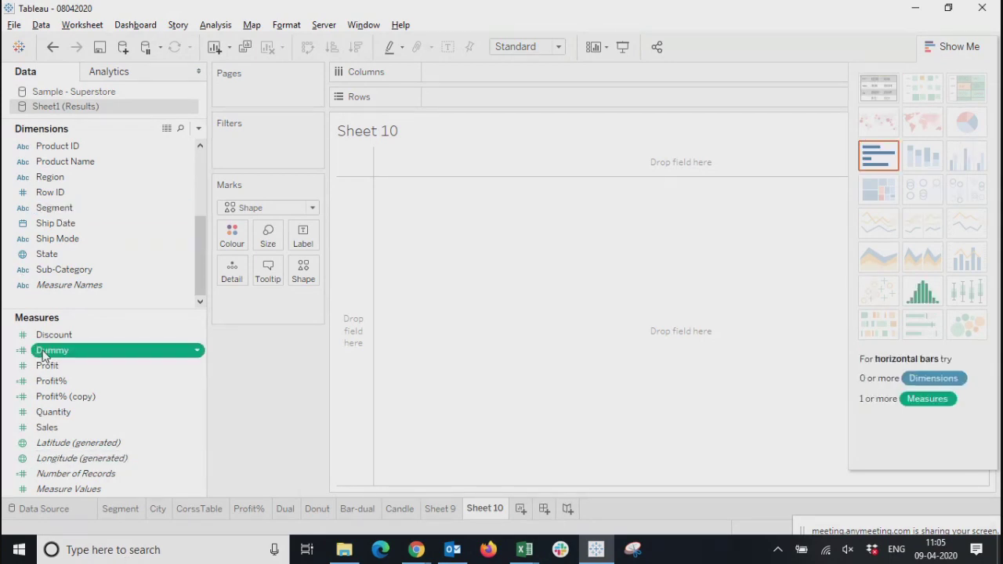
pyautogui.click(56, 207)
pyautogui.click(51, 397)
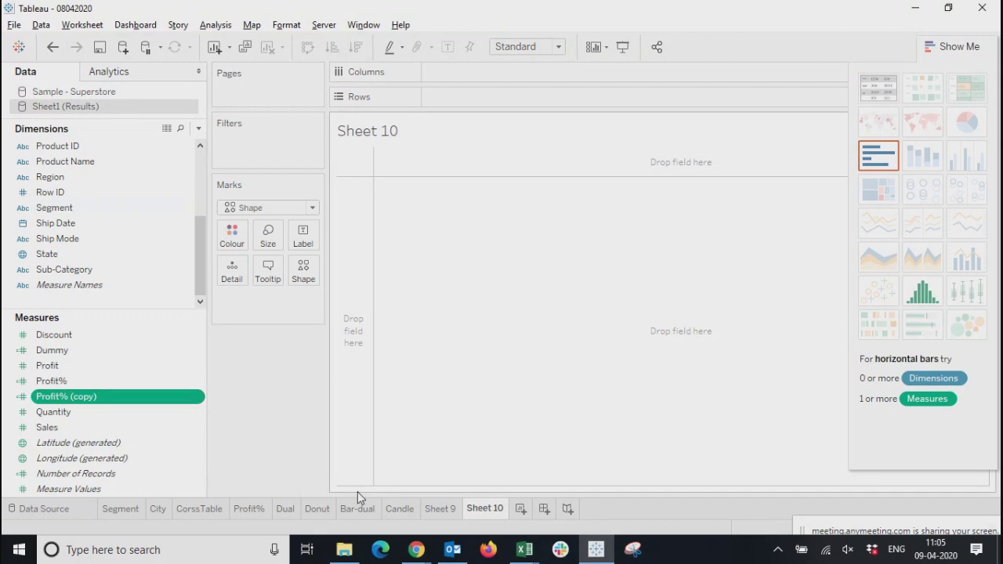
# Look through the mark types available on the empty Sheet 10 and hide the chart suggestions
pyautogui.click(259, 209)
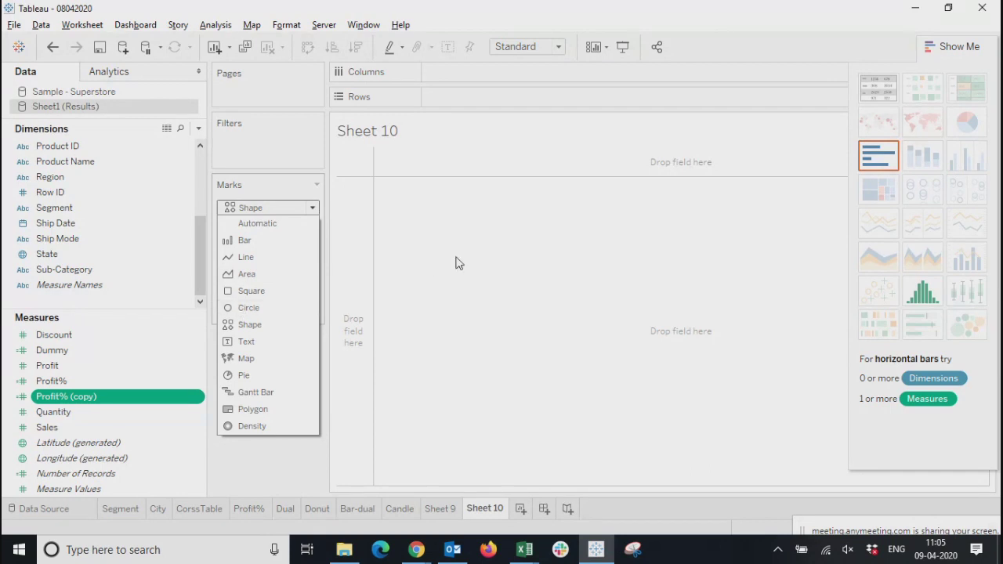
pyautogui.click(452, 99)
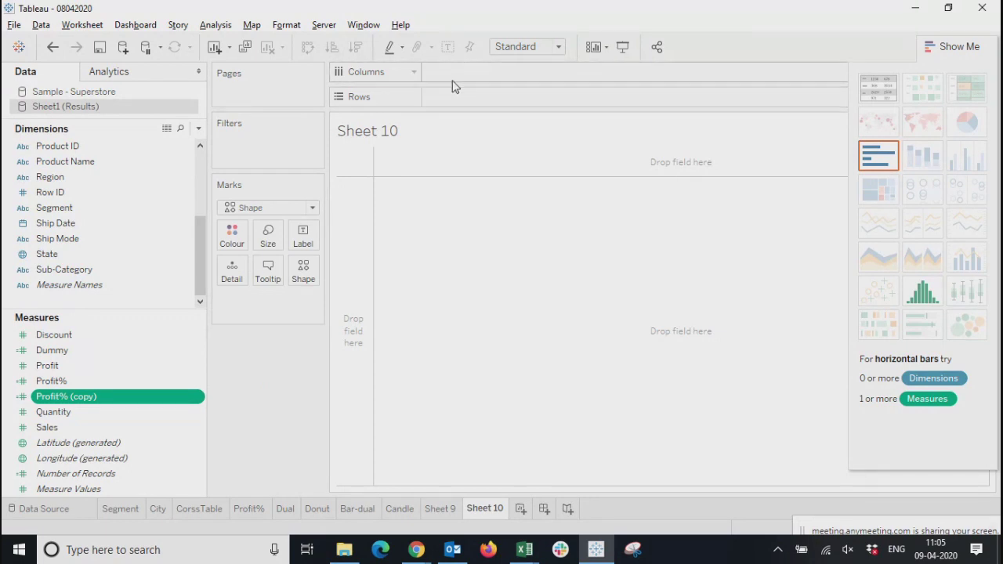
pyautogui.click(271, 209)
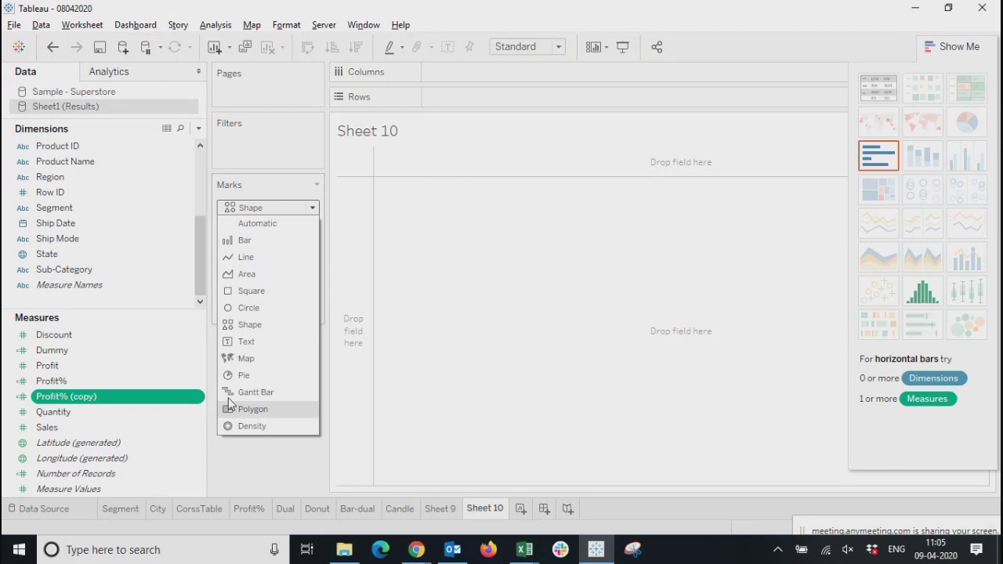
pyautogui.click(463, 264)
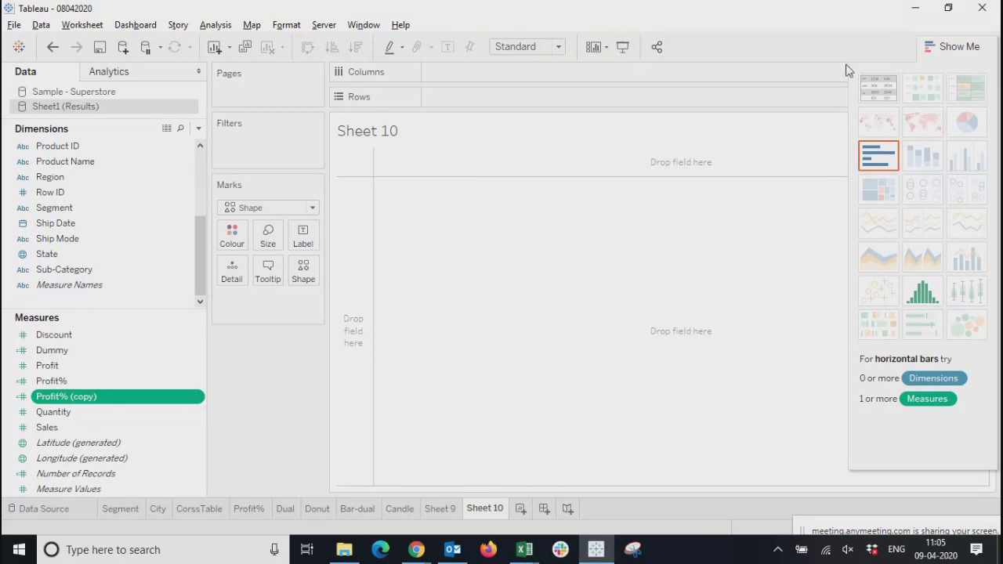
pyautogui.click(943, 46)
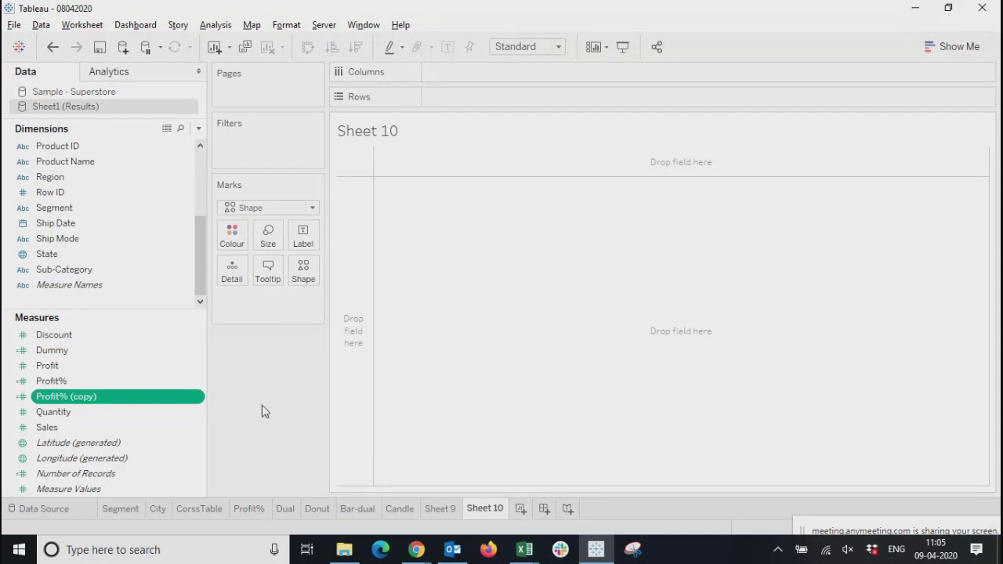
# Examine the sub-category treemap on Sheet 9, including its tile details, chart suggestions and available mark types
pyautogui.click(440, 509)
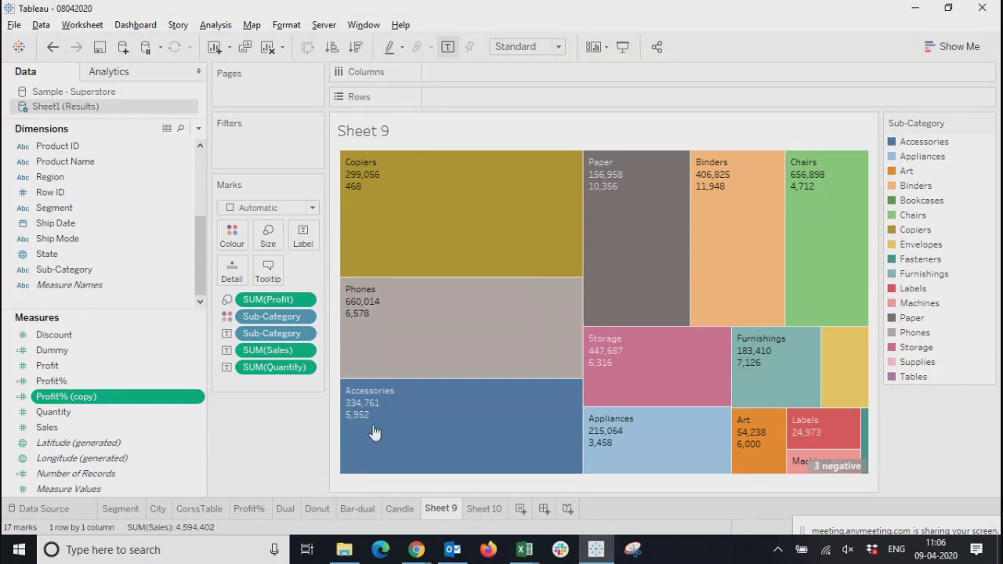
pyautogui.moveTo(635, 189)
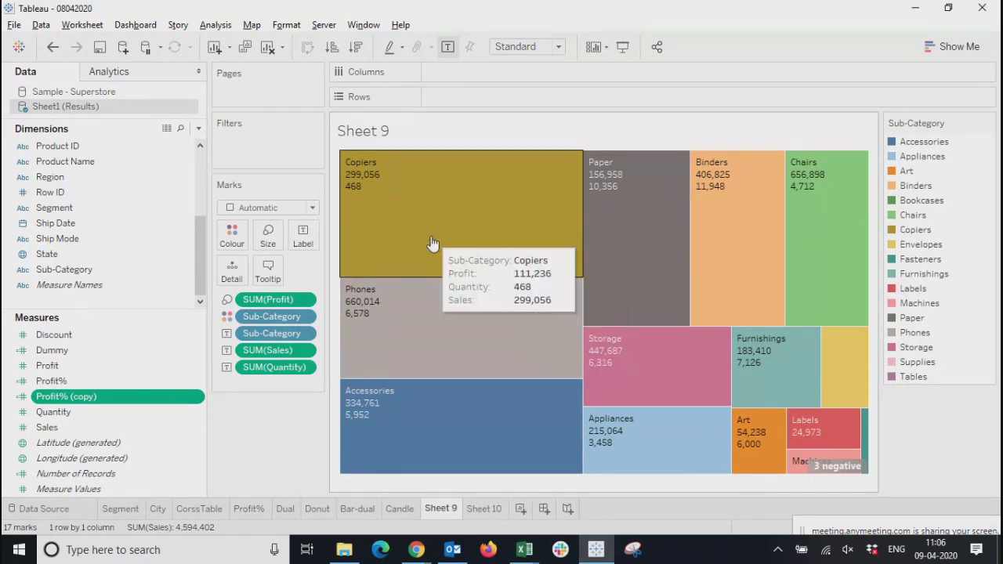
pyautogui.moveTo(551, 391)
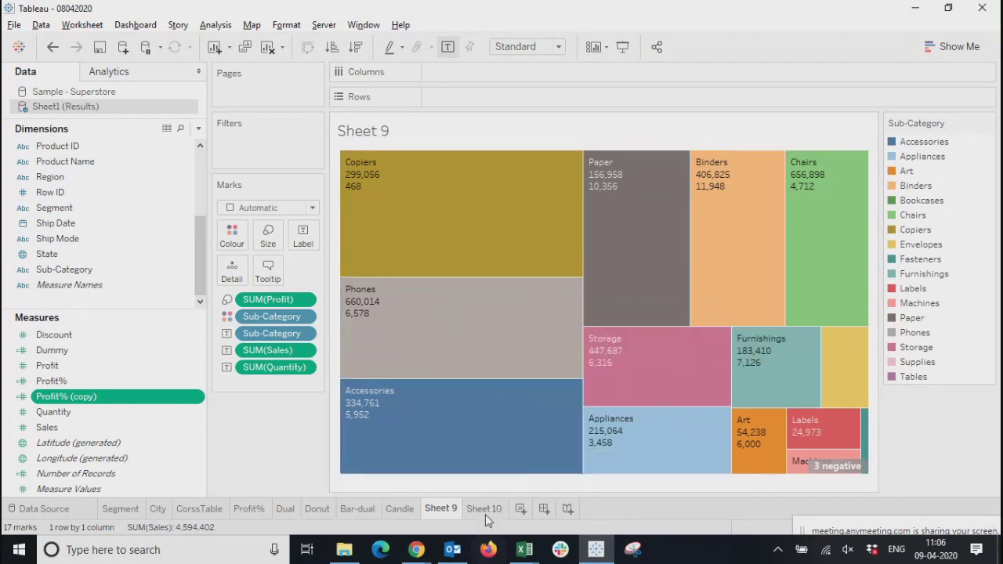
pyautogui.moveTo(486, 520)
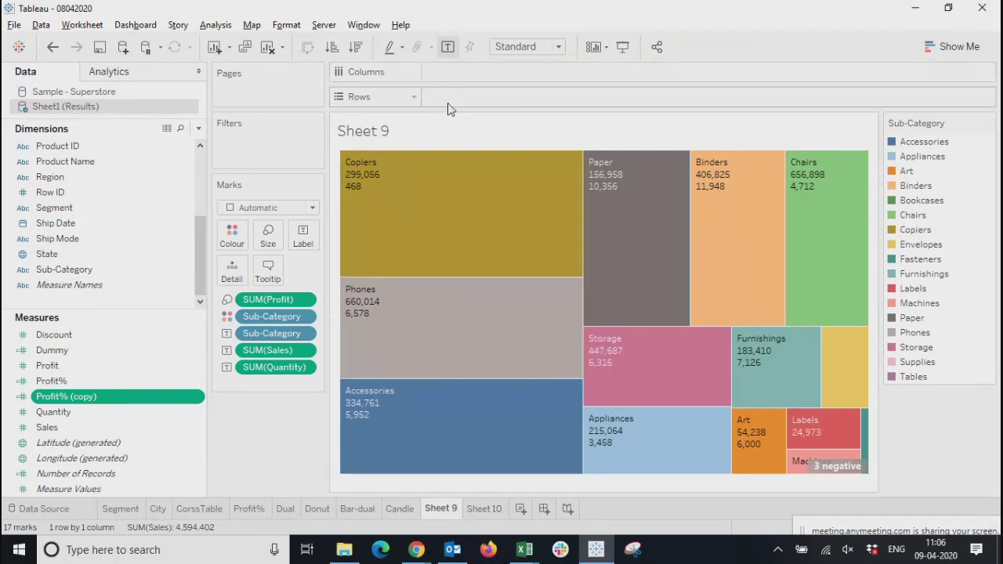
pyautogui.click(954, 47)
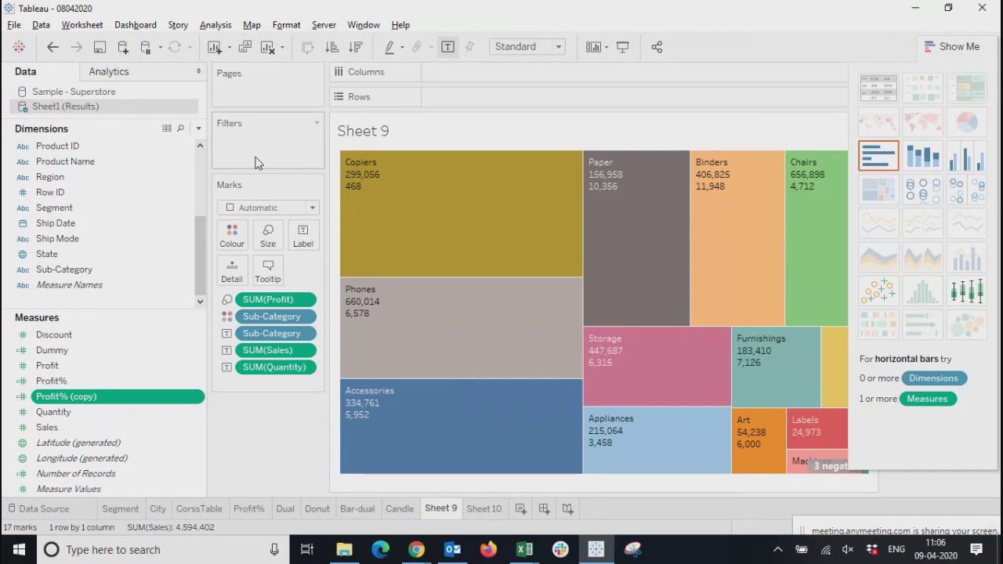
pyautogui.click(250, 209)
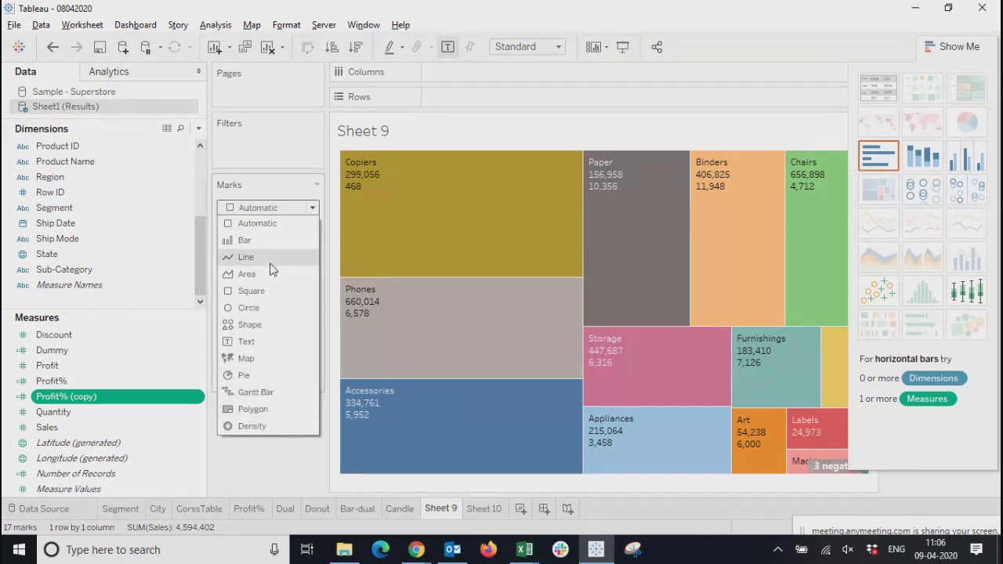
pyautogui.click(261, 473)
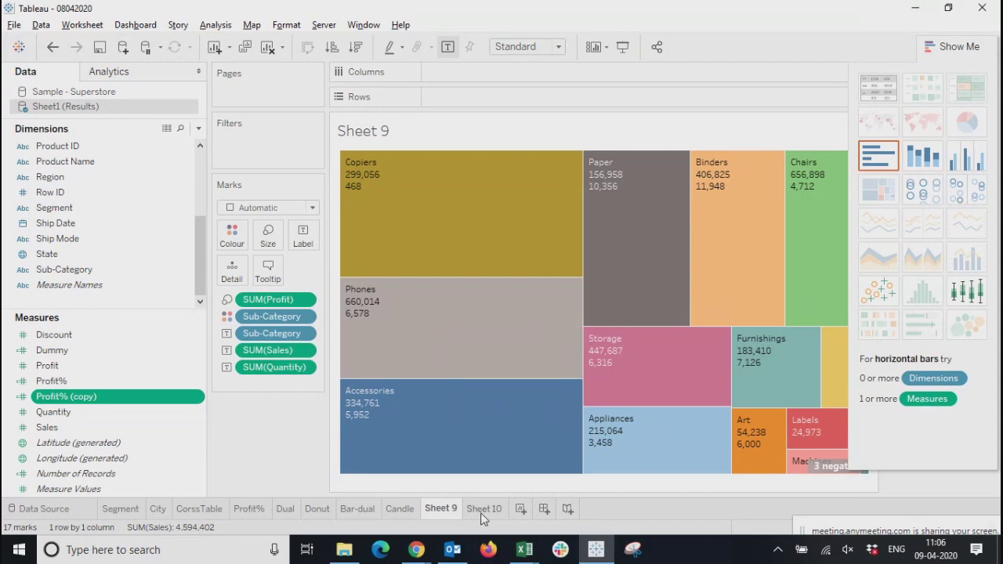
# On Sheet 10, plot profit by segment with Segment on columns and Profit on rows, keeping the chart suggestions hidden
pyautogui.click(481, 511)
pyautogui.click(968, 48)
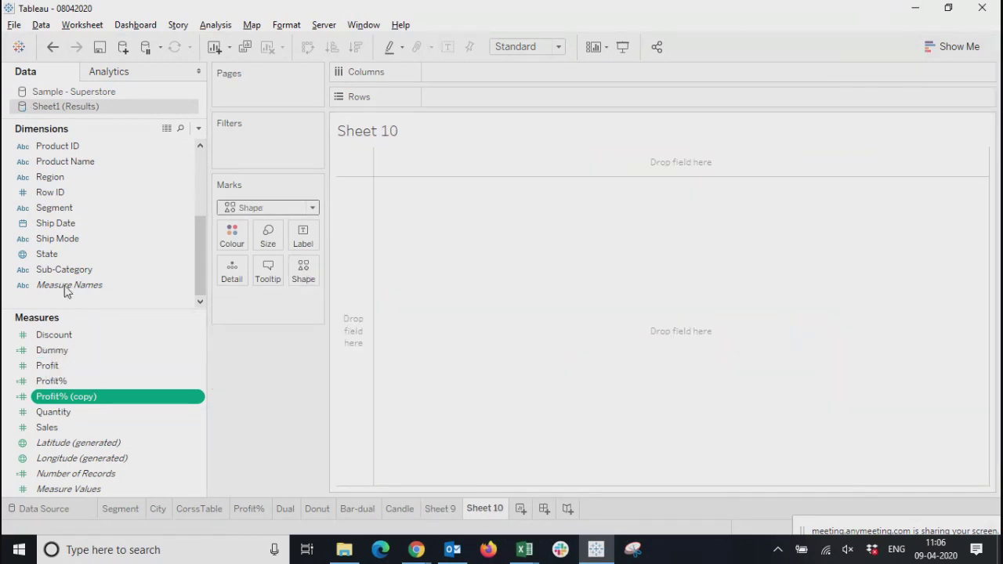
pyautogui.moveTo(67, 210); pyautogui.dragTo(504, 101)
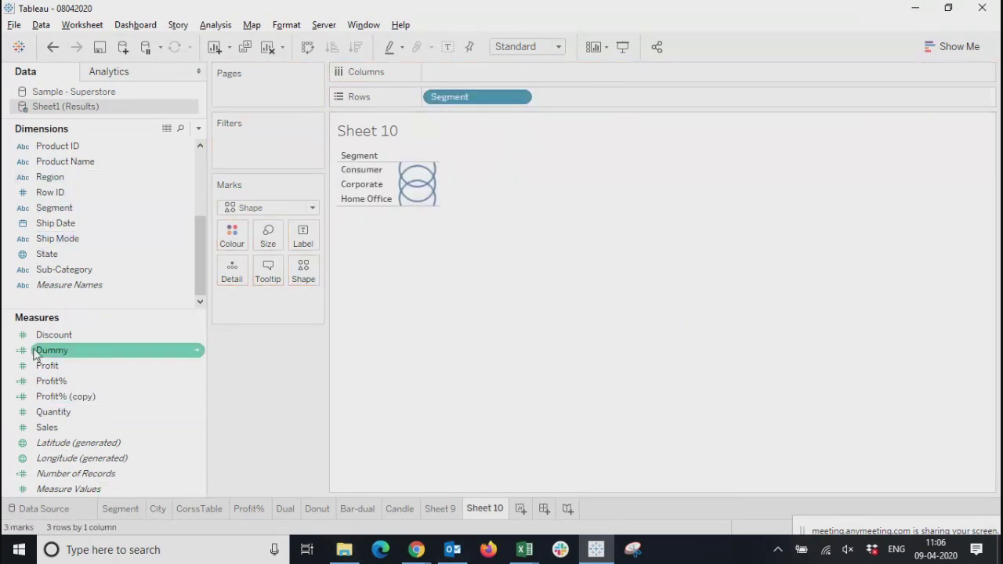
pyautogui.moveTo(58, 368); pyautogui.dragTo(521, 72)
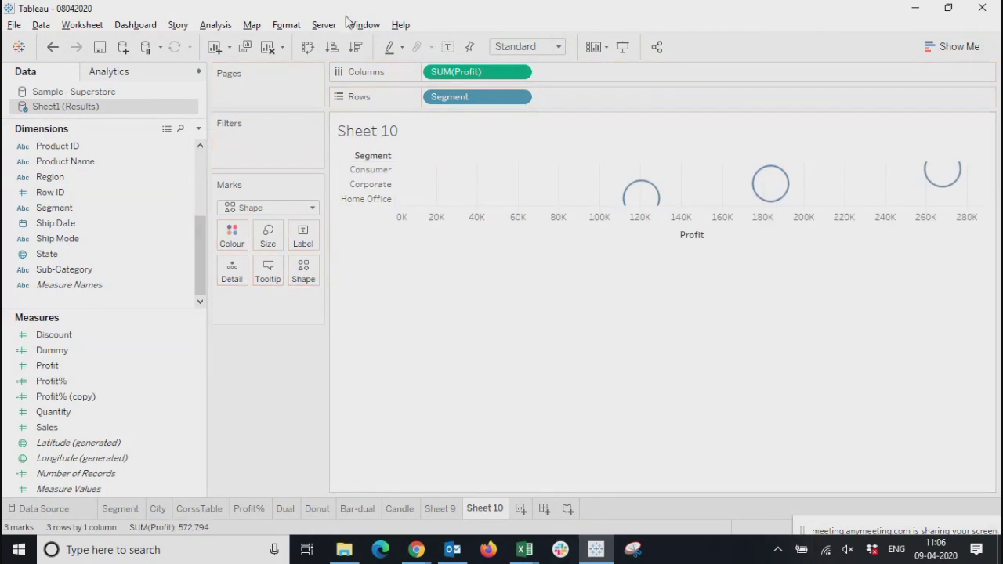
pyautogui.click(308, 47)
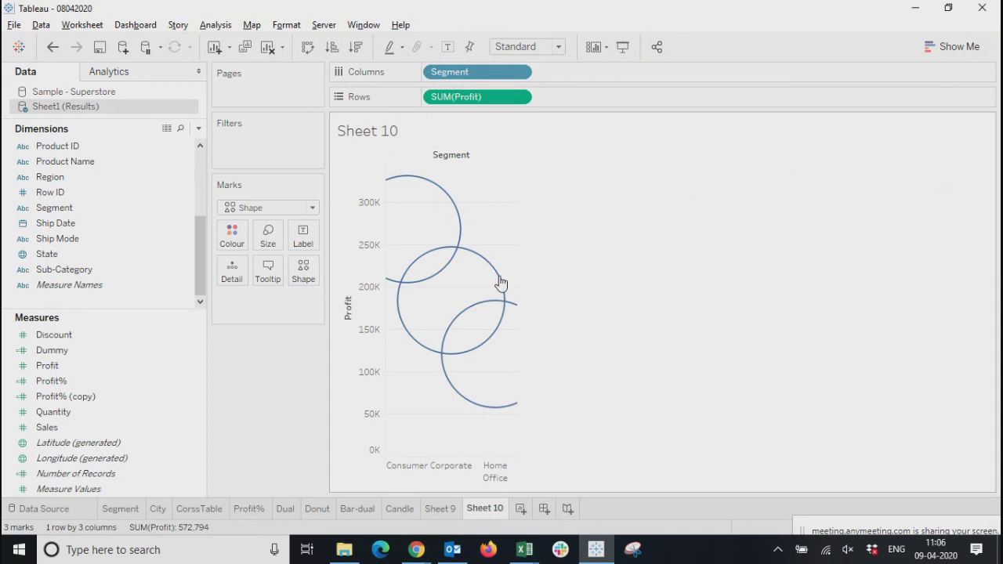
# Try the Square mark type on the segment profit chart and check the Corporate mark
pyautogui.click(242, 209)
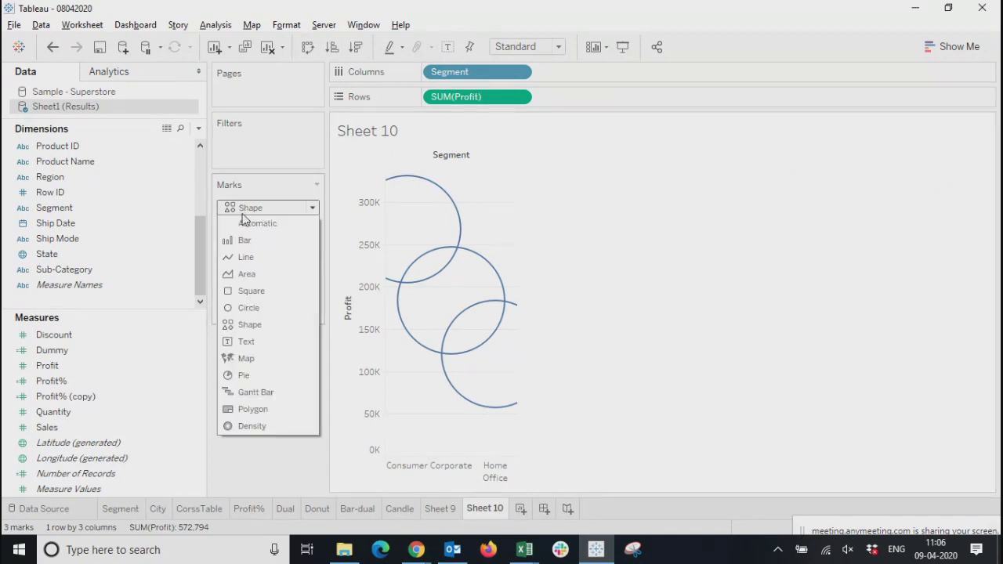
pyautogui.click(250, 295)
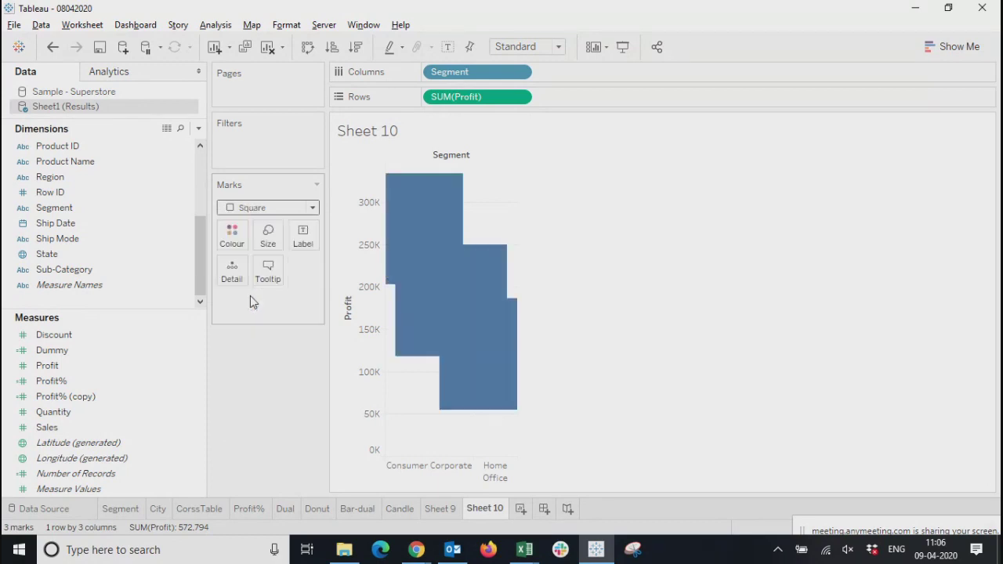
pyautogui.click(451, 471)
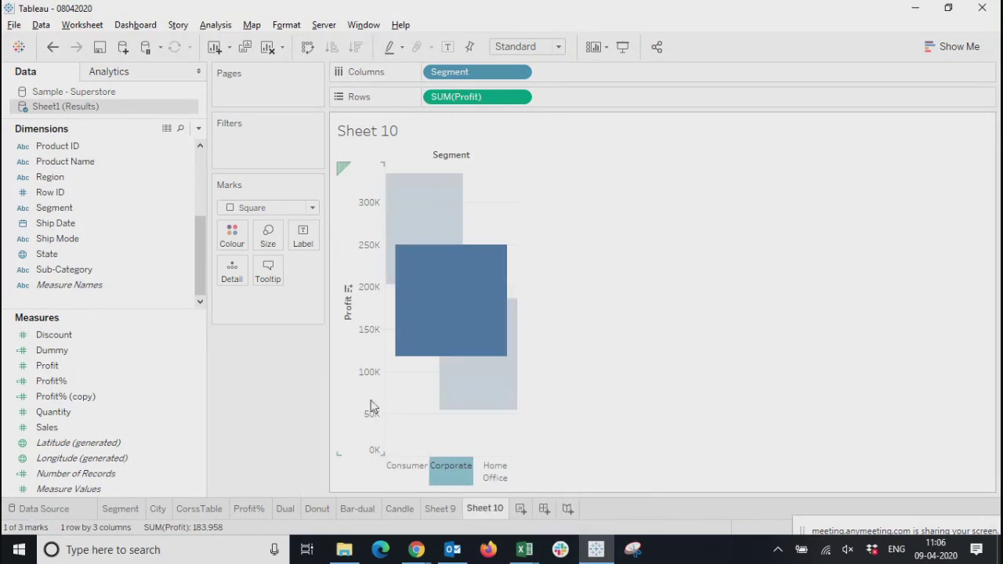
pyautogui.click(371, 406)
pyautogui.click(451, 474)
pyautogui.click(370, 412)
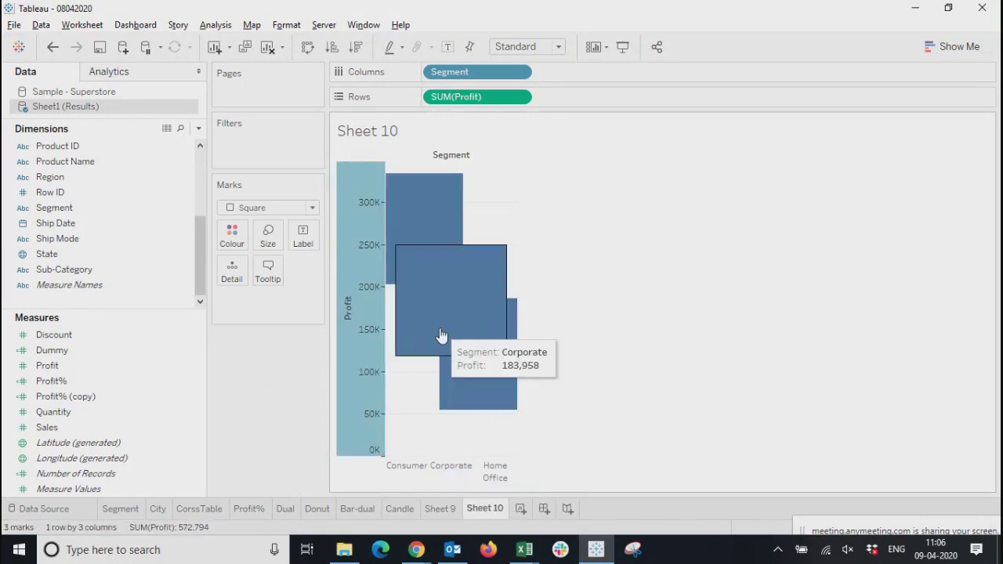
# Try the Polygon and Area mark types on the segment profit chart
pyautogui.click(284, 208)
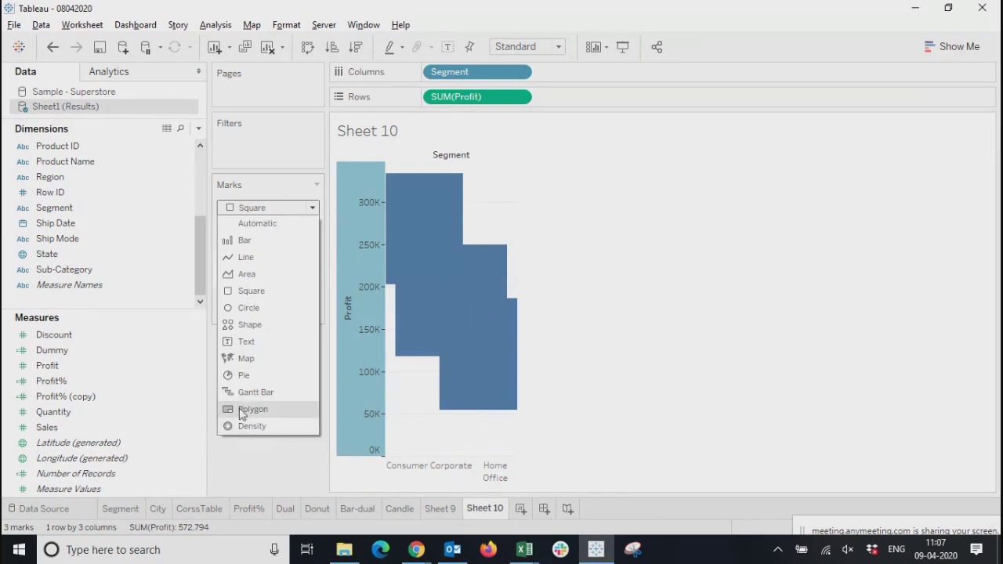
pyautogui.click(244, 412)
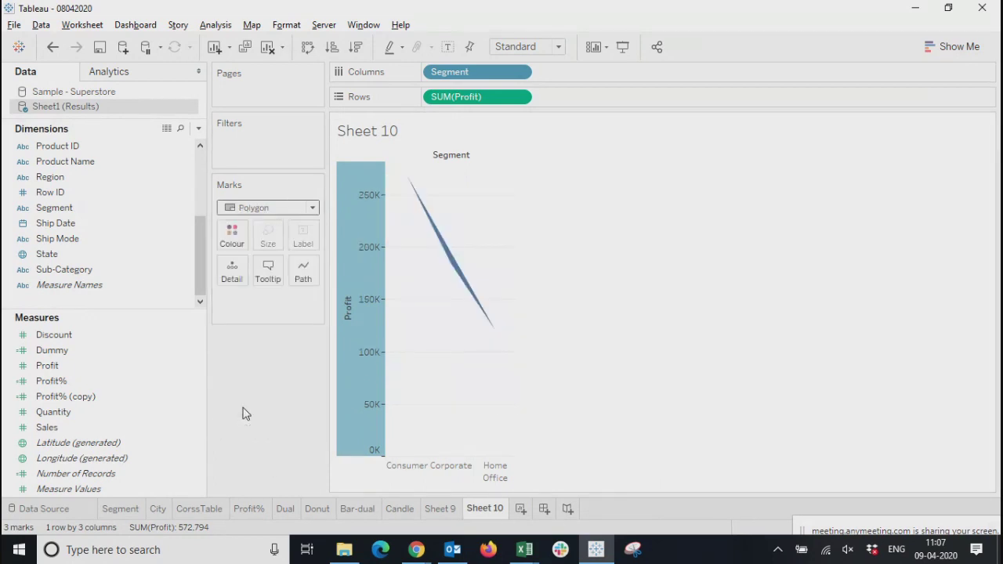
pyautogui.click(261, 207)
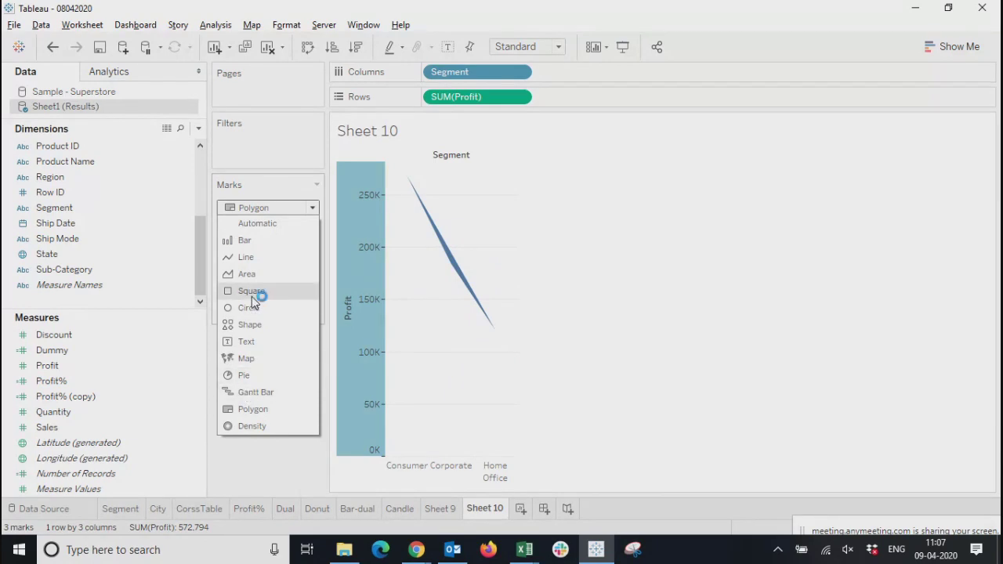
pyautogui.click(250, 274)
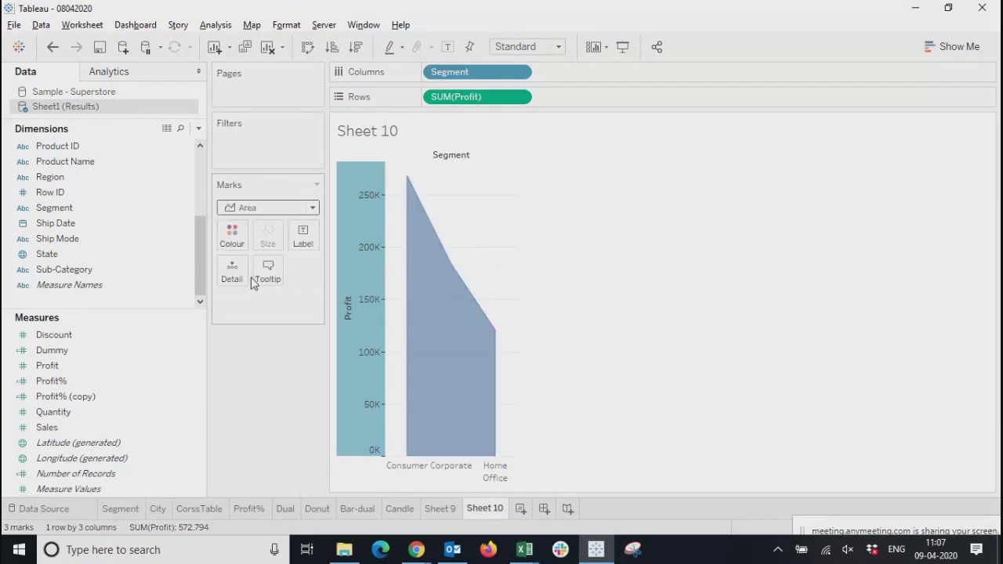
# Try the Density and Bar mark types on the segment profit chart
pyautogui.click(256, 208)
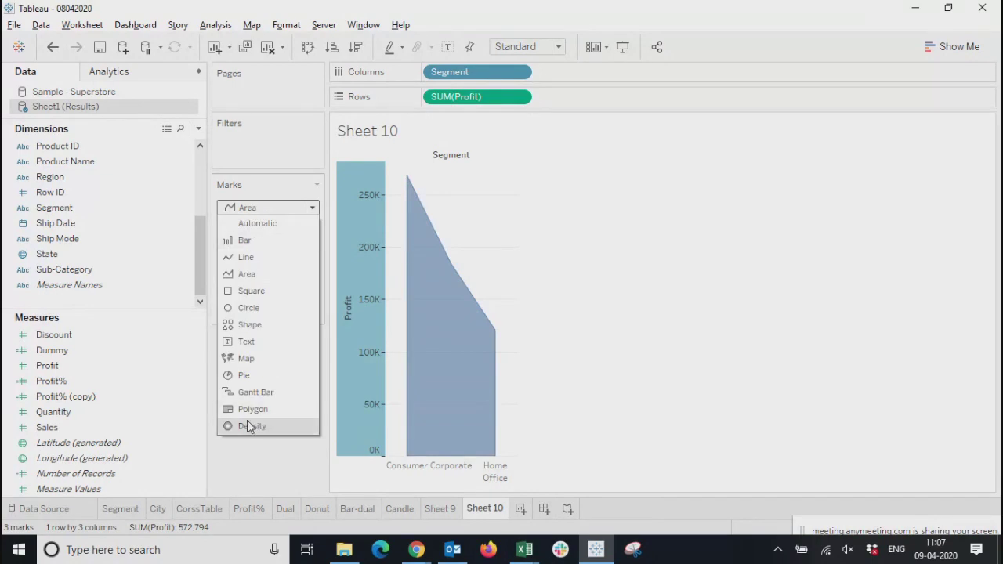
pyautogui.click(248, 426)
pyautogui.click(273, 208)
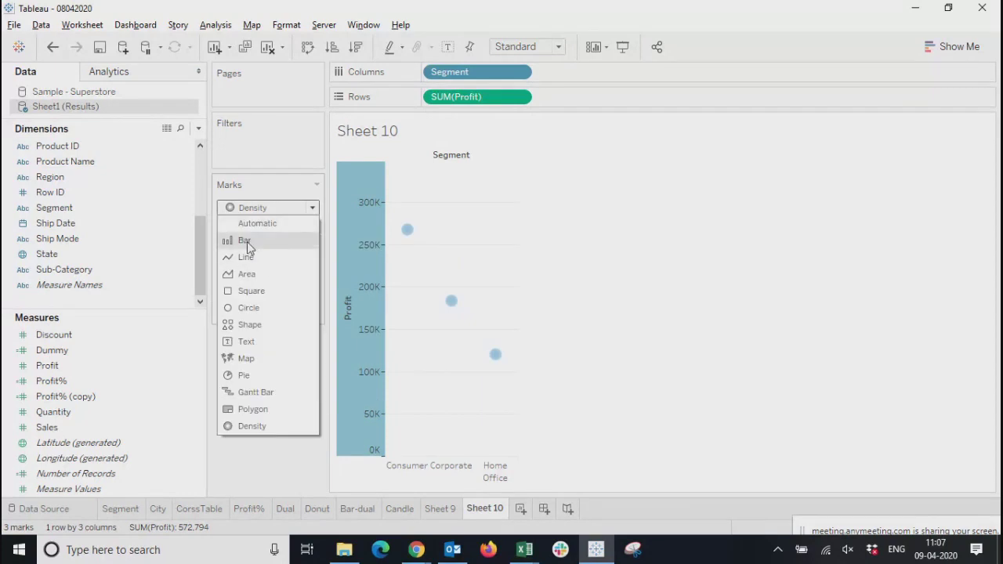
pyautogui.press('Escape')
pyautogui.hotkey('ctrl', 'z')
# Try the Area and Square mark types on the segment profit chart
pyautogui.click(253, 210)
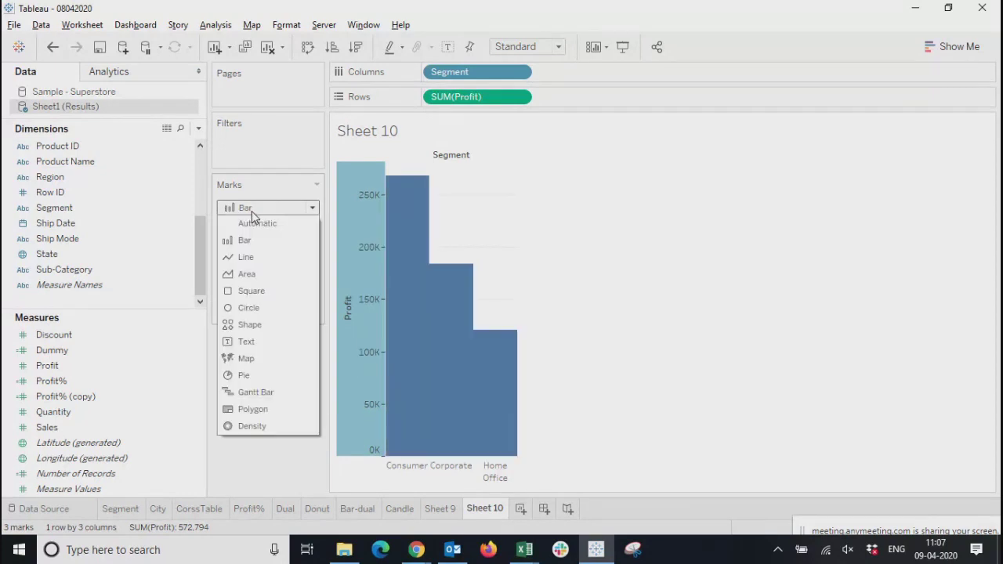
pyautogui.click(247, 275)
pyautogui.click(275, 210)
pyautogui.click(245, 291)
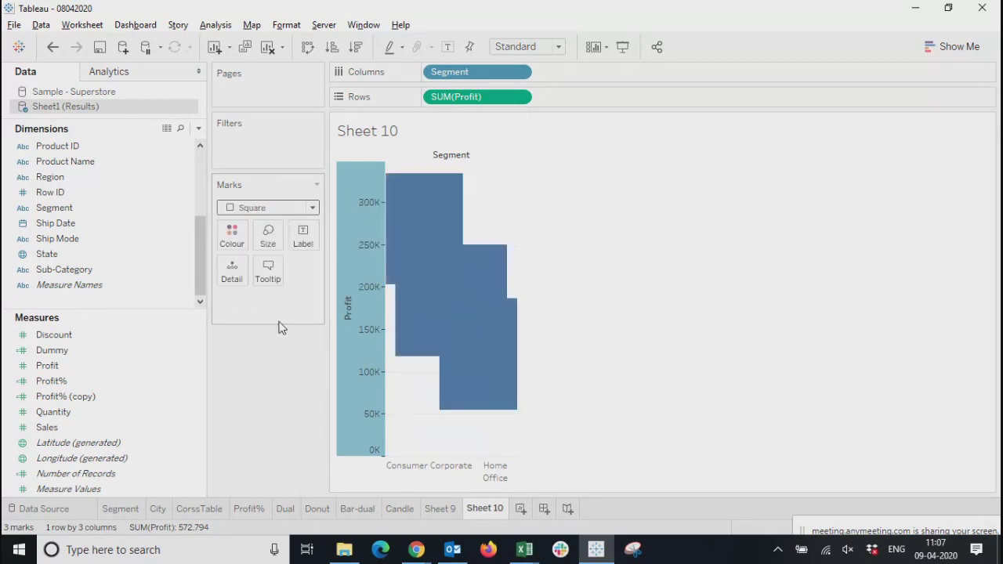
# Preview the segment profit chart with the Text, Map and Gantt Bar mark types
pyautogui.click(282, 207)
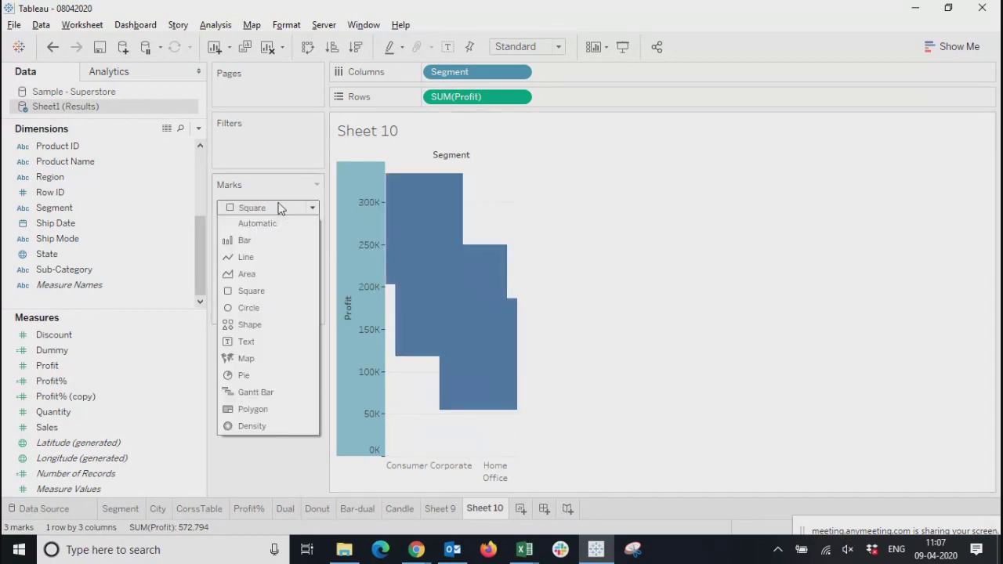
pyautogui.click(246, 341)
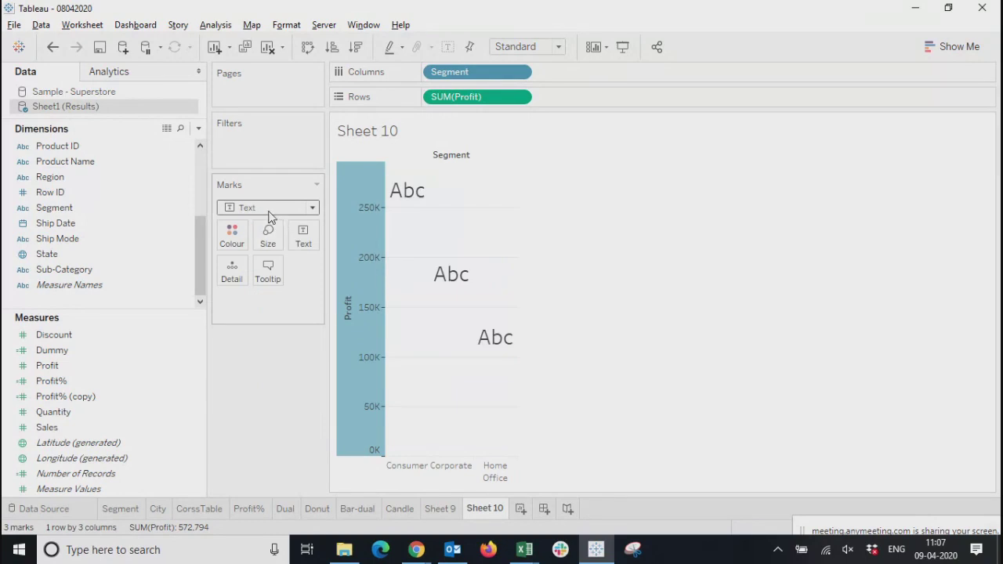
pyautogui.click(273, 213)
pyautogui.click(263, 359)
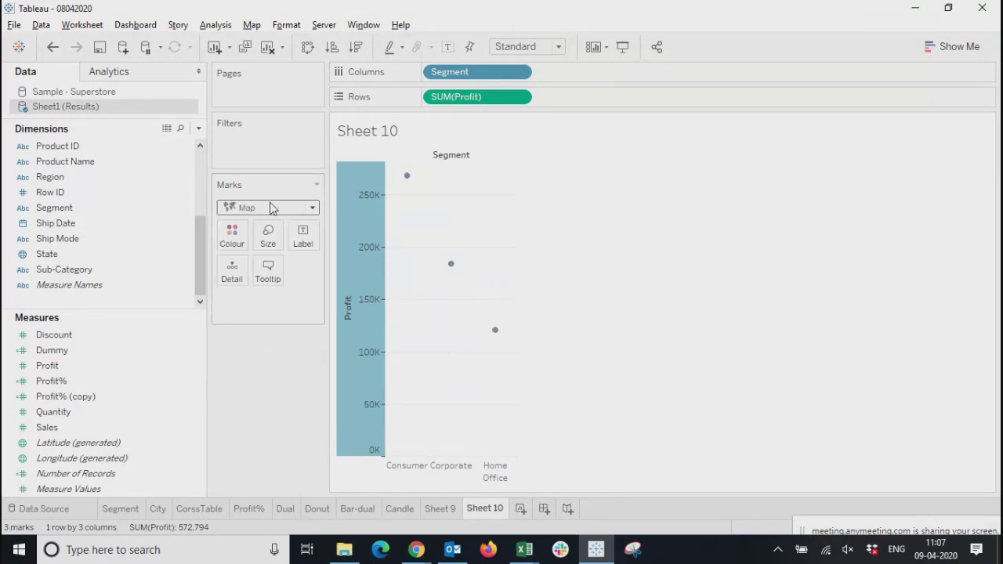
pyautogui.click(271, 207)
pyautogui.click(253, 392)
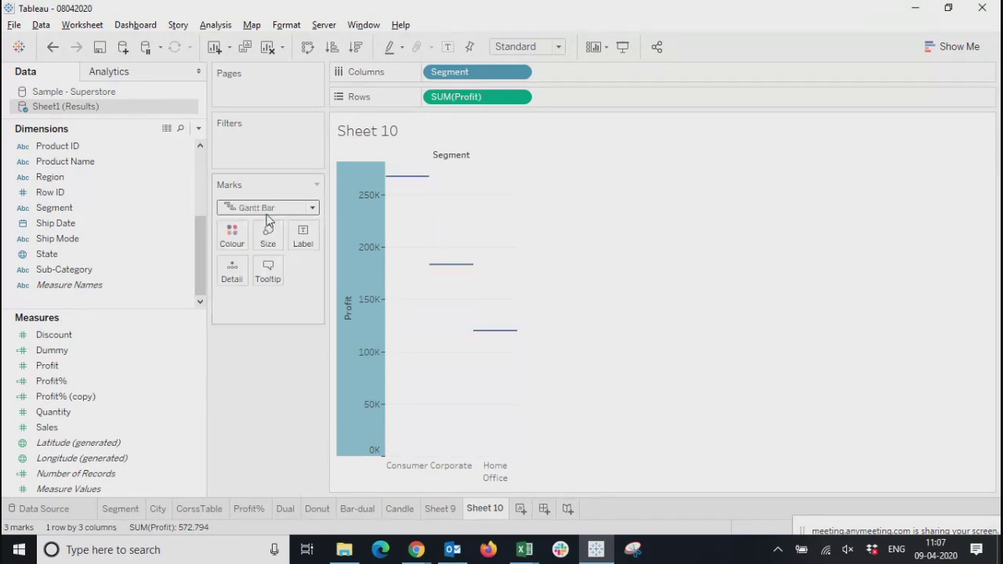
# Preview the segment profit chart with the Polygon and Density mark types
pyautogui.click(268, 213)
pyautogui.click(247, 409)
pyautogui.click(274, 210)
pyautogui.click(253, 425)
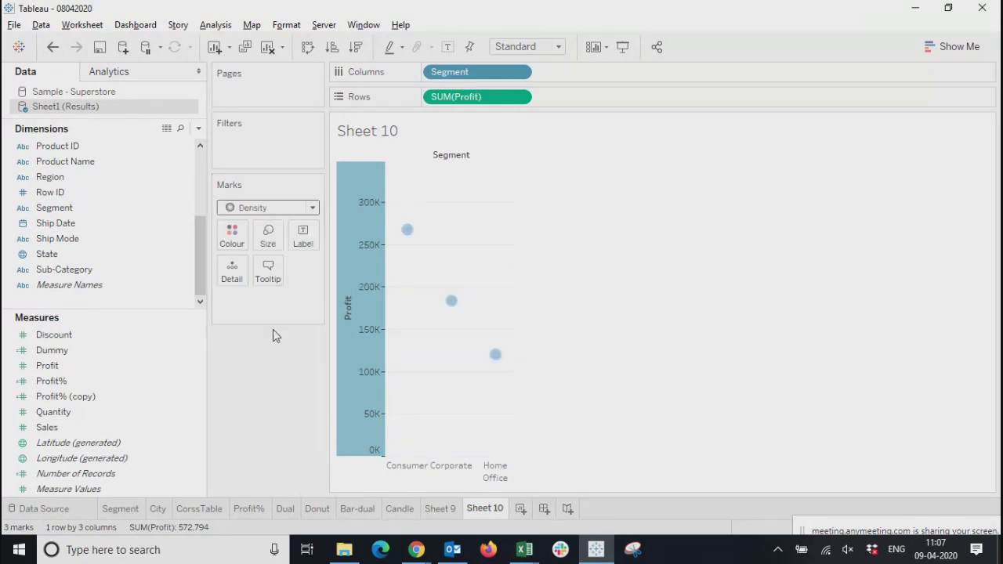
# Set the segment profit chart's mark type to Bar and display the chart type suggestions
pyautogui.click(266, 207)
pyautogui.click(244, 246)
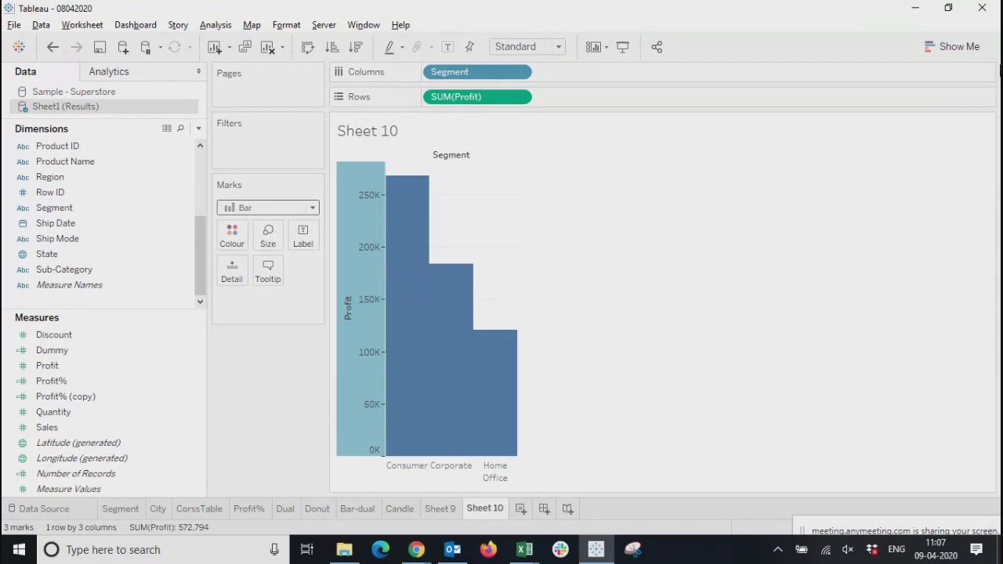
pyautogui.click(952, 47)
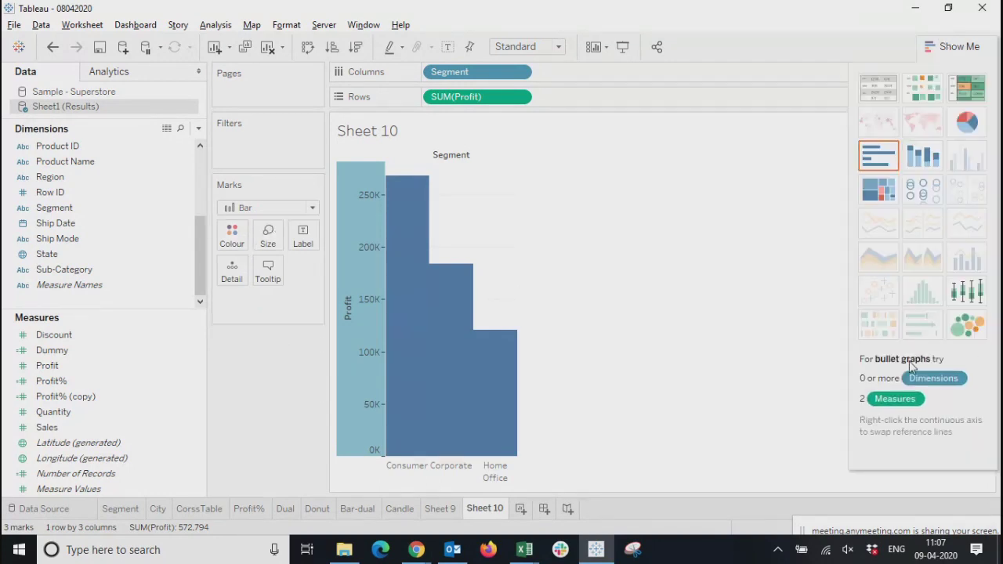
# Convert the segment profit chart to the suggested treemap, close the chart suggestions, and clear the sheet
pyautogui.click(868, 199)
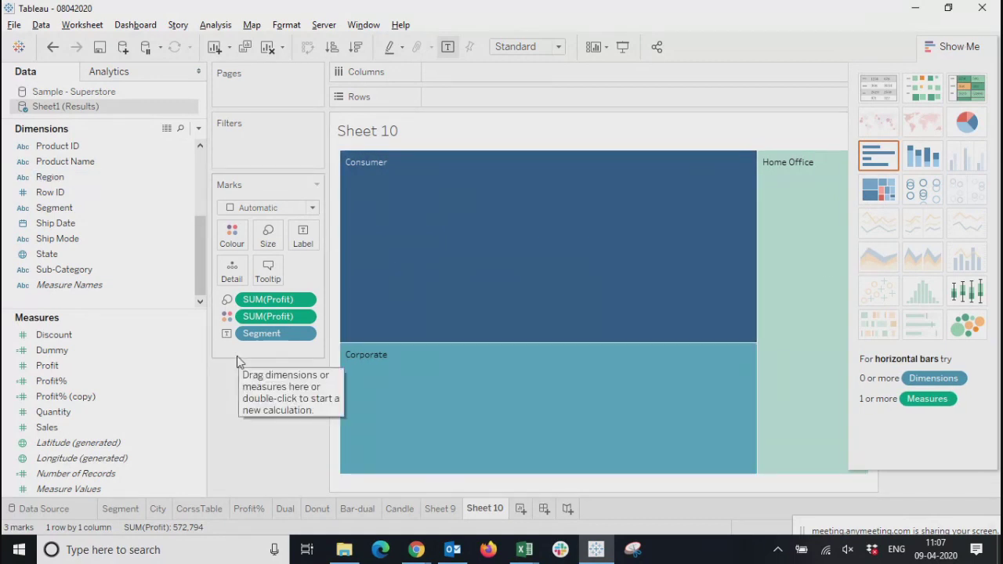
pyautogui.click(968, 47)
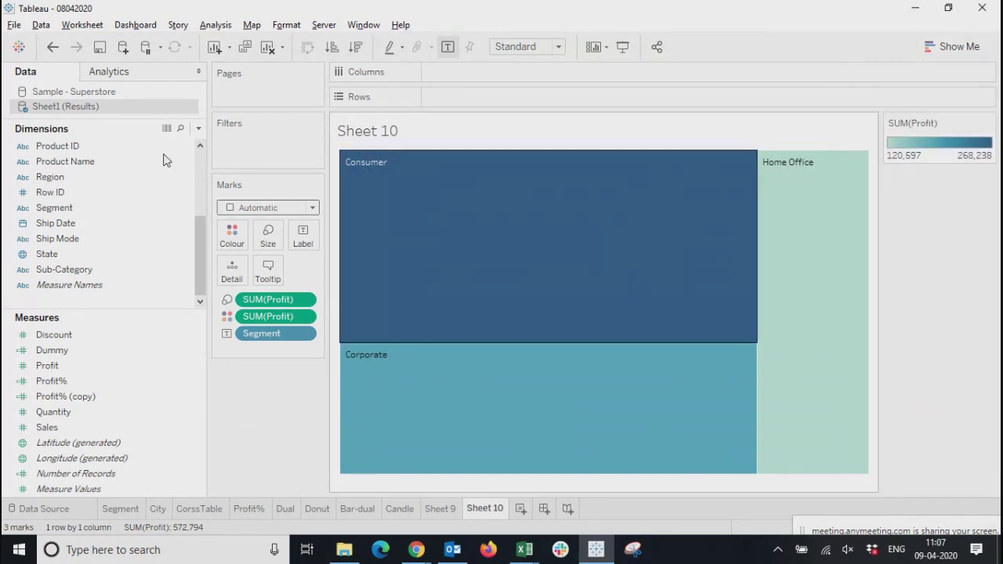
pyautogui.click(268, 49)
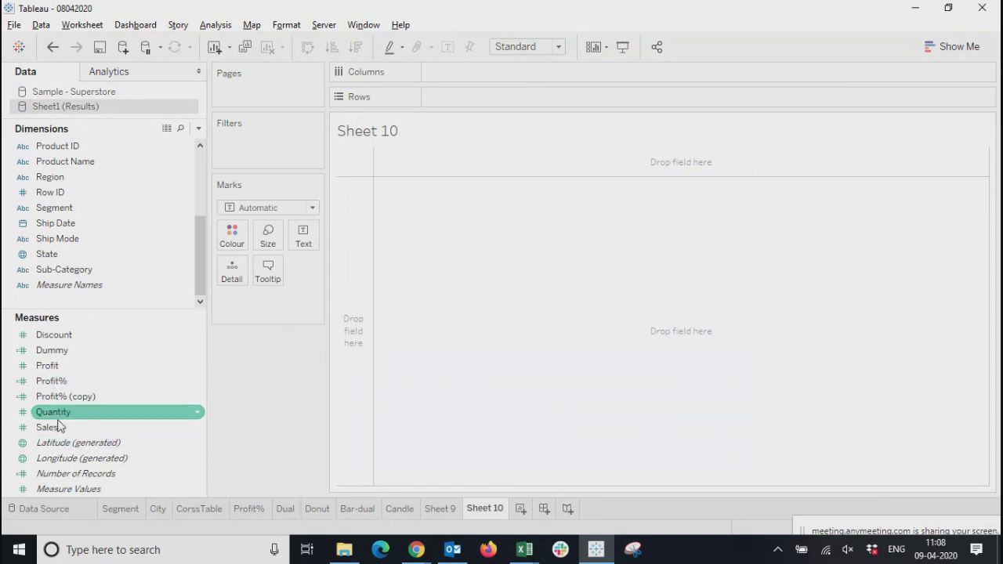
# Plot Segment on rows against Profit on columns and set the mark type to Square
pyautogui.moveTo(50, 205); pyautogui.dragTo(495, 94)
pyautogui.moveTo(47, 365); pyautogui.dragTo(466, 78)
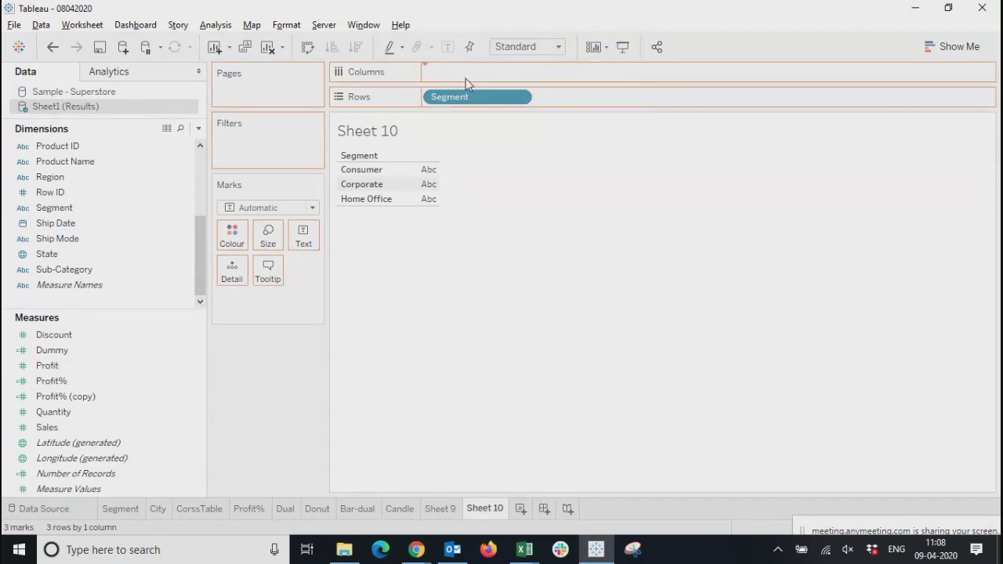
pyautogui.click(259, 208)
pyautogui.click(249, 291)
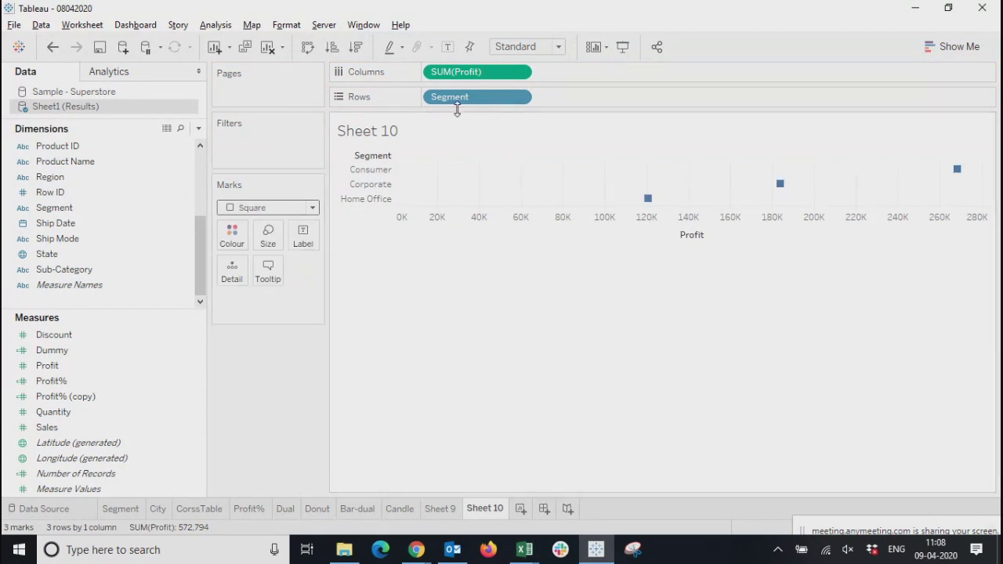
# Build a treemap manually by moving Segment from rows to Colour and SUM(Profit) from columns to Size
pyautogui.moveTo(460, 103); pyautogui.dragTo(233, 241)
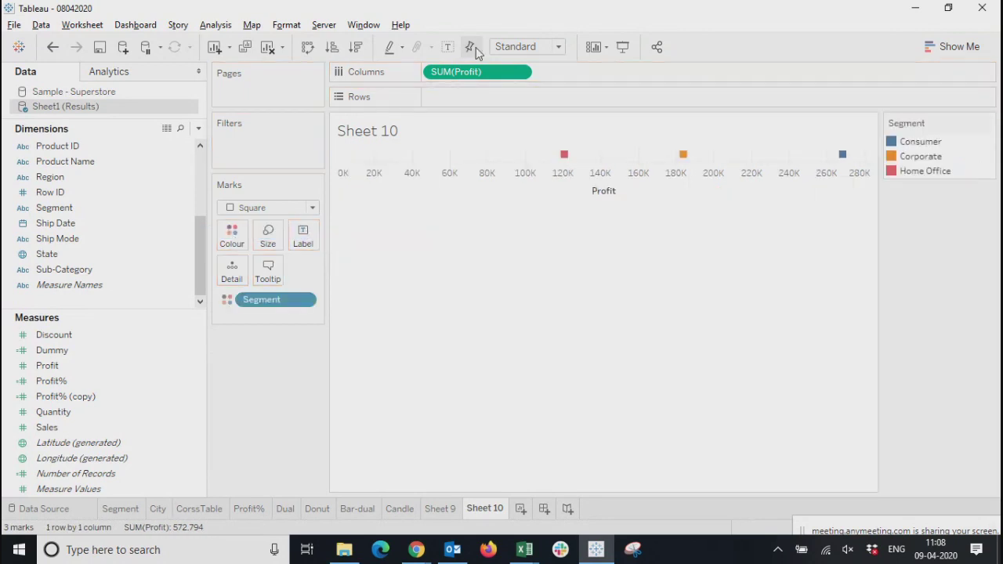
pyautogui.moveTo(455, 73); pyautogui.dragTo(273, 241)
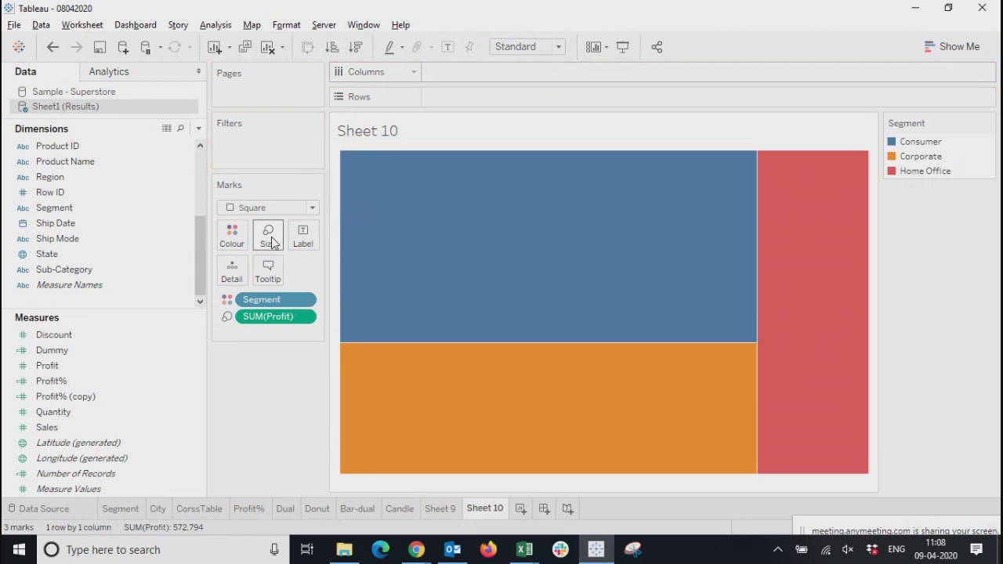
pyautogui.moveTo(713, 421)
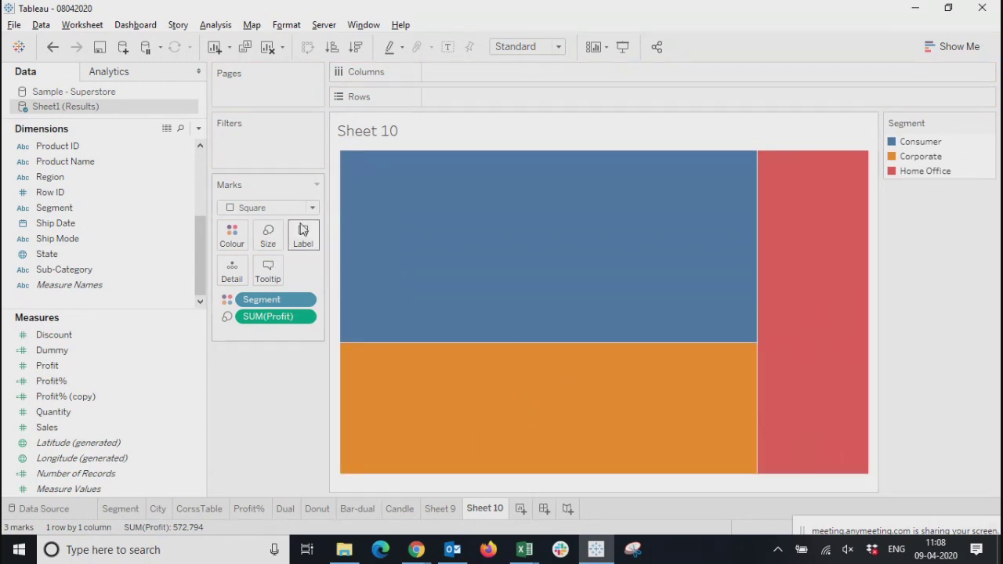
# Show mark labels on the segment treemap
pyautogui.click(298, 250)
pyautogui.click(335, 270)
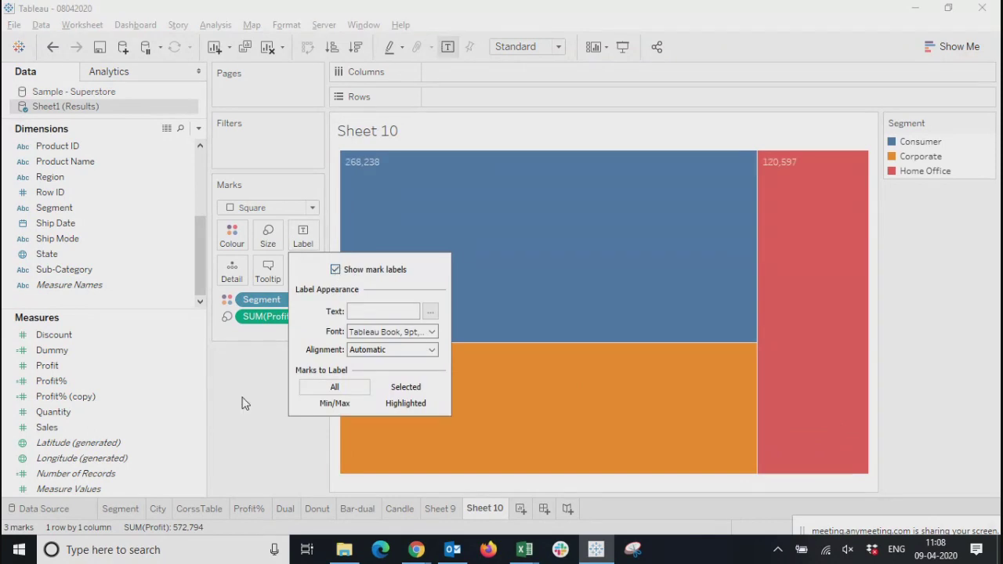
pyautogui.click(11, 351)
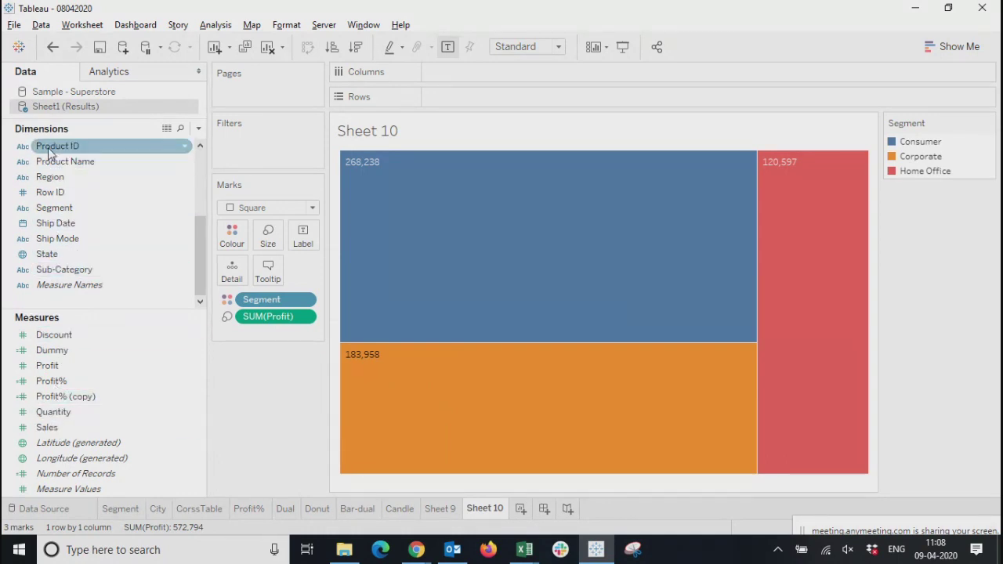
# Try labelling the treemap by Product Name, and remove that field from the marks
pyautogui.moveTo(49, 163); pyautogui.dragTo(292, 242)
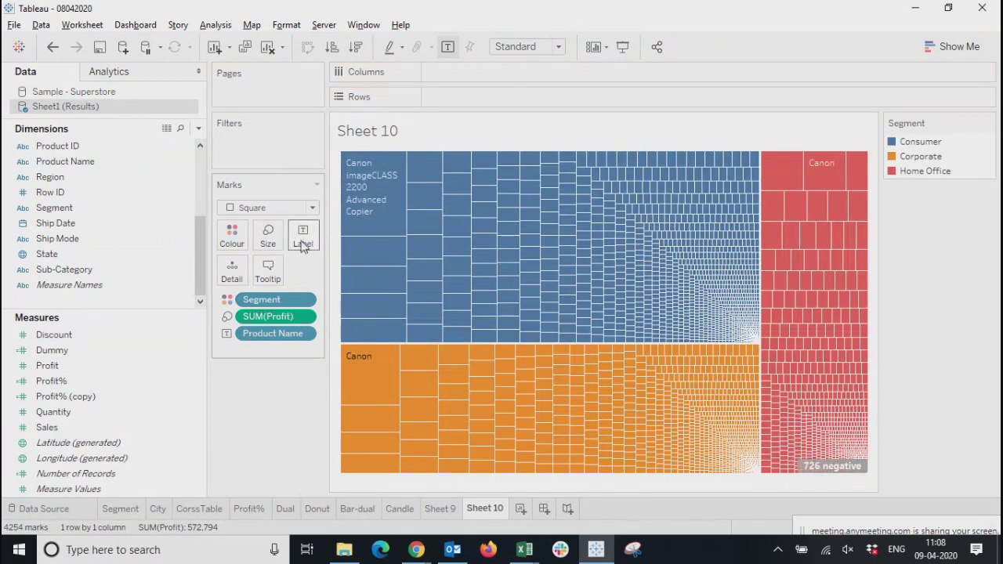
pyautogui.click(304, 333)
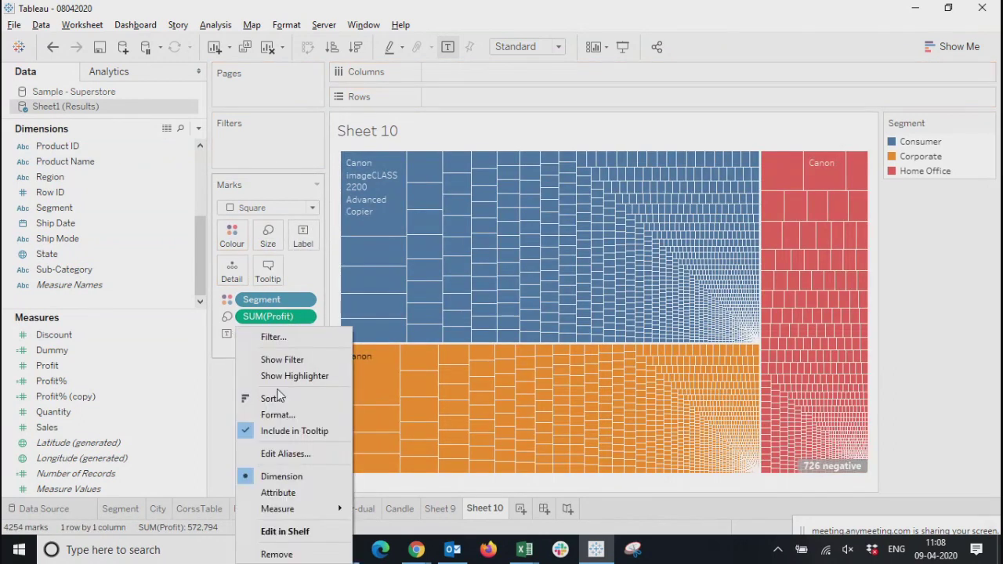
pyautogui.click(274, 554)
# Label the treemap by Sub-Category and colour it by Sub-Category instead of Segment
pyautogui.moveTo(64, 269); pyautogui.dragTo(302, 244)
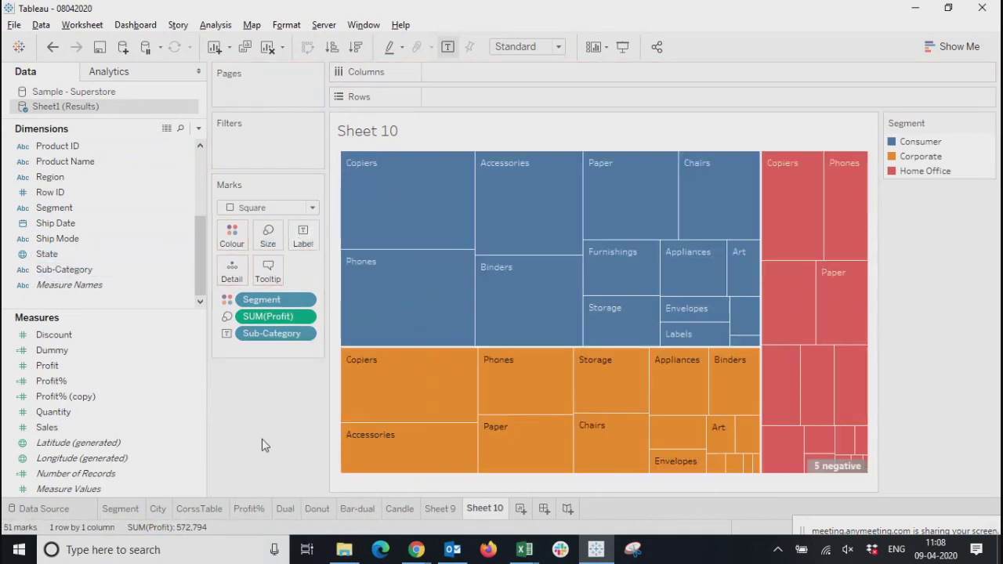
pyautogui.moveTo(264, 302); pyautogui.dragTo(233, 235)
# Compare the manually built treemap on Sheet 10 with the treemap on Sheet 9
pyautogui.click(439, 510)
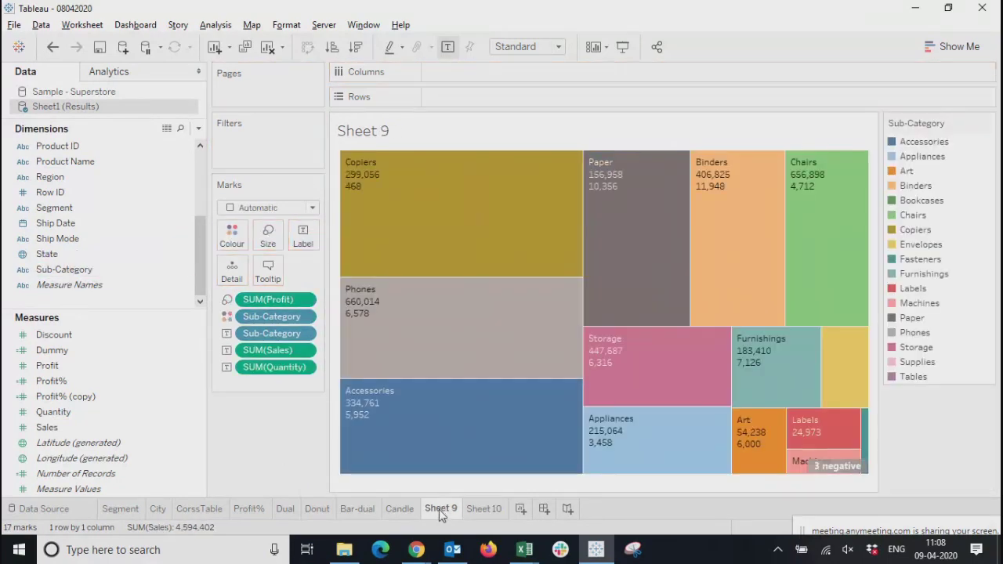
pyautogui.click(497, 511)
pyautogui.click(439, 509)
pyautogui.click(484, 510)
pyautogui.click(436, 512)
pyautogui.click(483, 511)
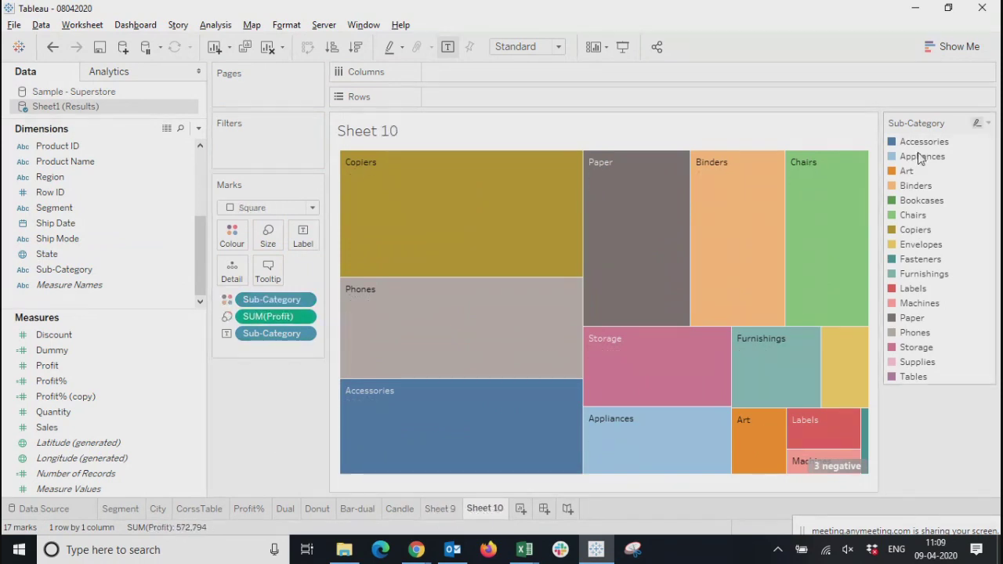
# Check the dimension and measure requirements for treemaps in the chart suggestions, then hide the suggestions
pyautogui.click(952, 46)
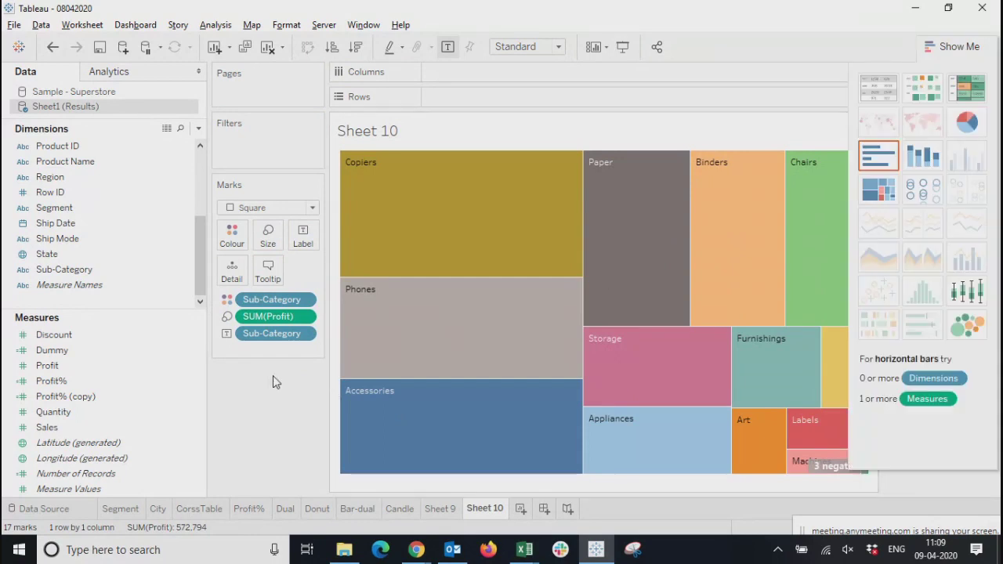
pyautogui.click(945, 46)
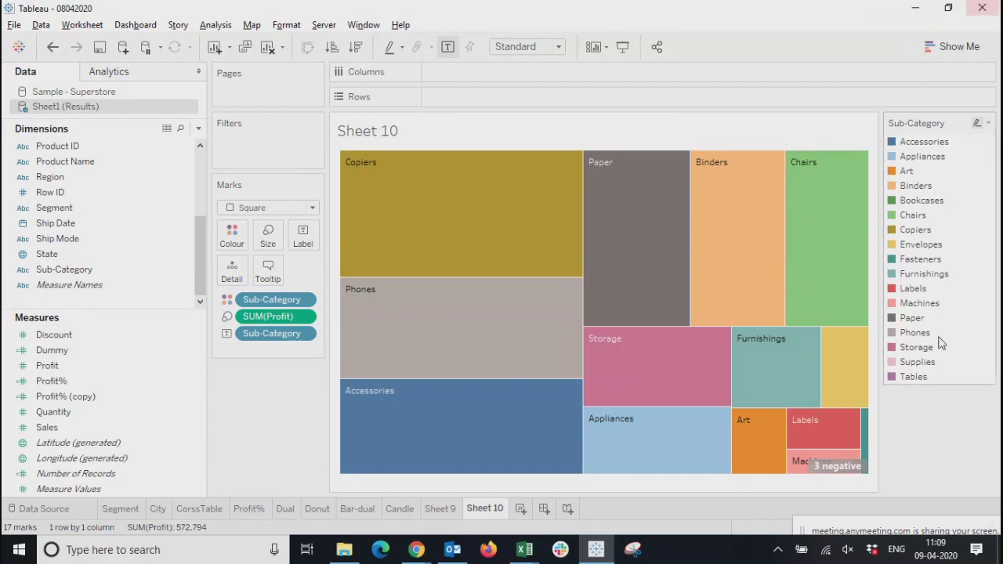
pyautogui.click(957, 49)
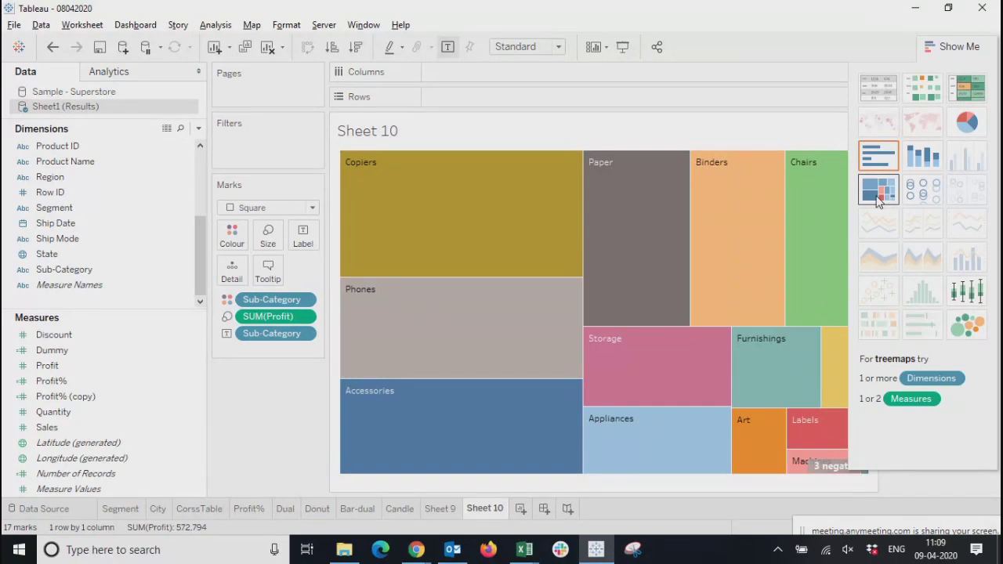
pyautogui.click(944, 47)
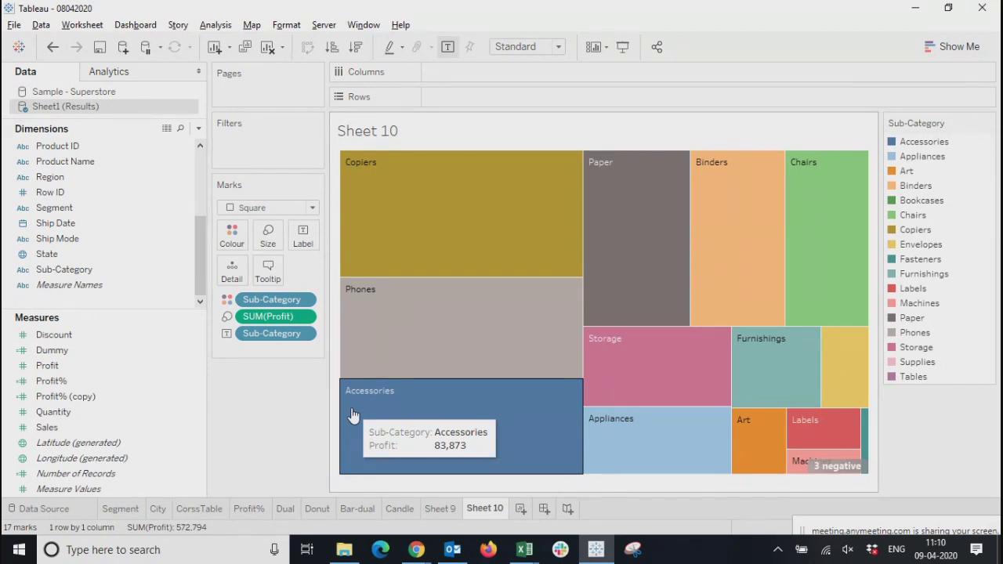
# Create a new worksheet listing Sub-Category on rows with Profit as the text values
pyautogui.click(520, 510)
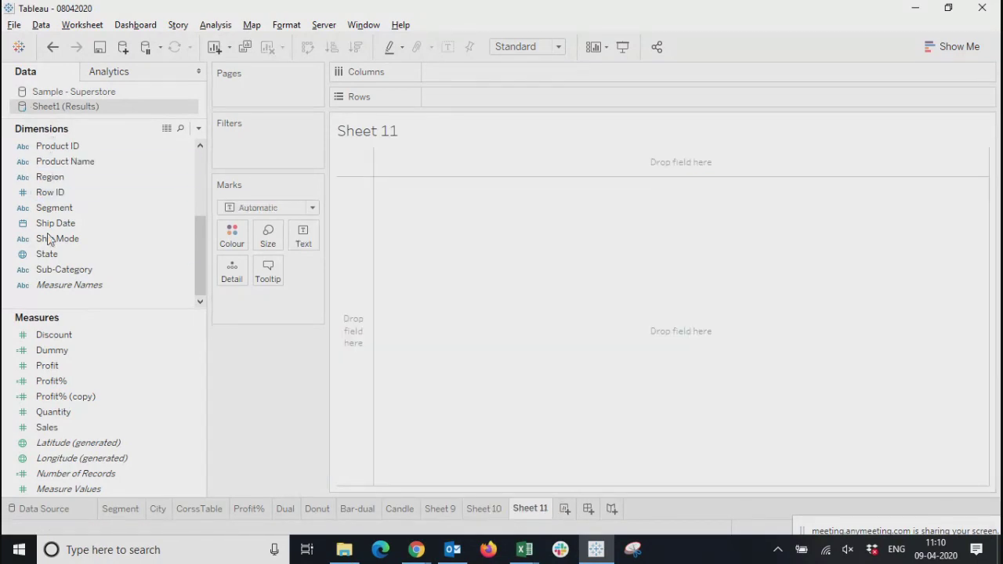
pyautogui.moveTo(64, 269); pyautogui.dragTo(459, 102)
pyautogui.moveTo(48, 365); pyautogui.dragTo(426, 225)
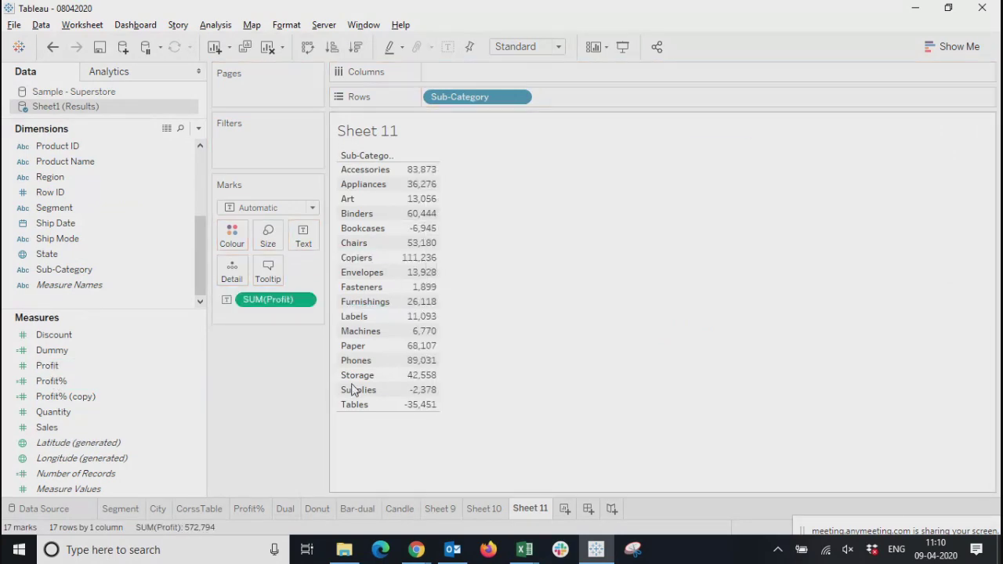
# Colour the sub-category table by Profit and convert it to the suggested highlight table
pyautogui.moveTo(56, 375); pyautogui.dragTo(218, 244)
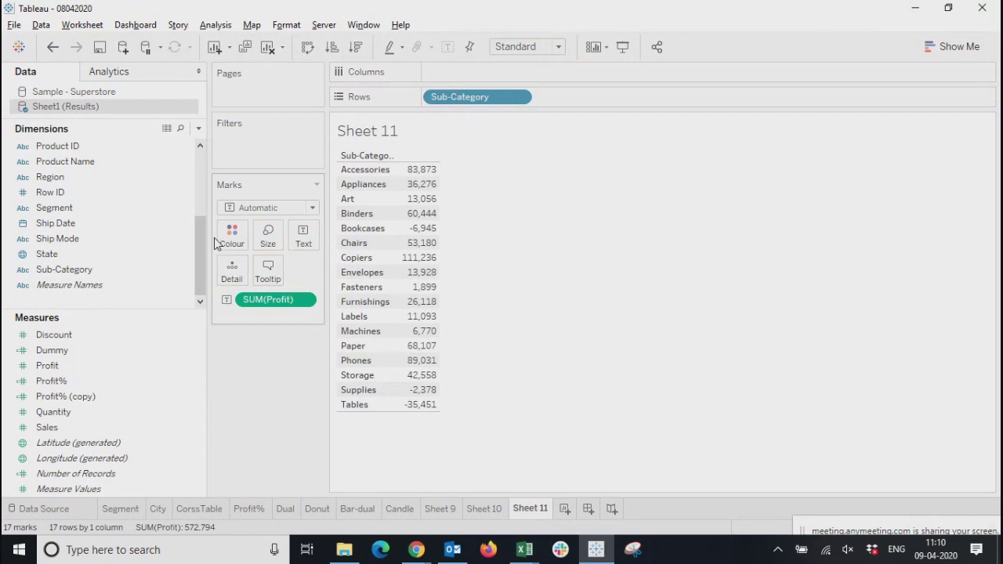
pyautogui.moveTo(49, 366); pyautogui.dragTo(227, 235)
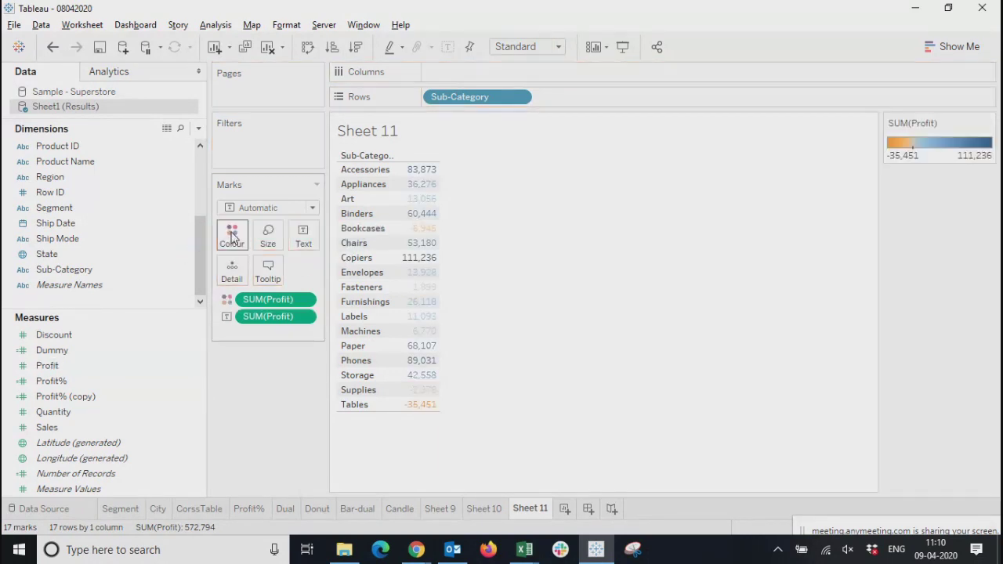
pyautogui.click(954, 46)
pyautogui.click(969, 90)
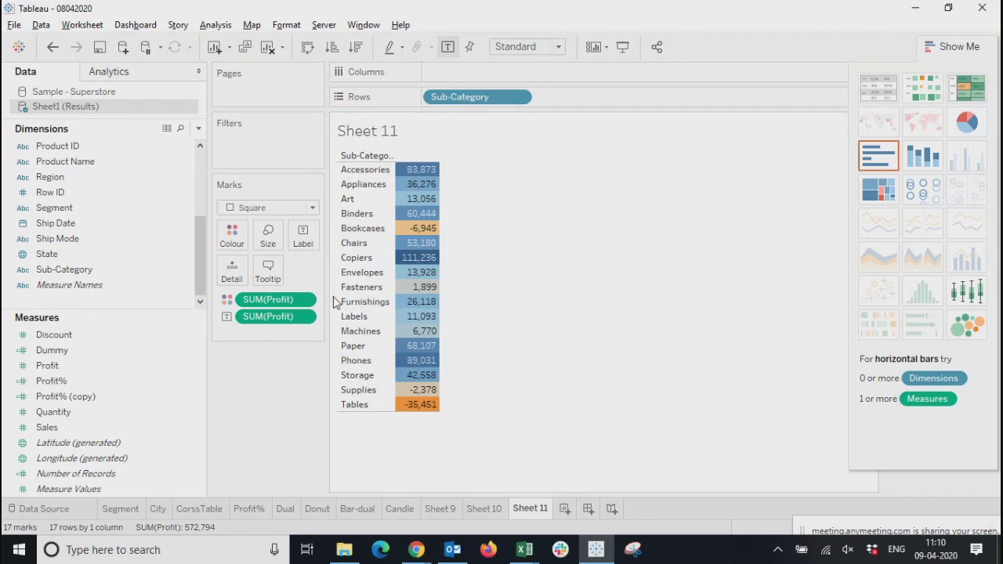
# Compare the highlight table on Sheet 11 with the treemap on Sheet 10 and the Candle and Bar-dual charts
pyautogui.moveTo(417, 406)
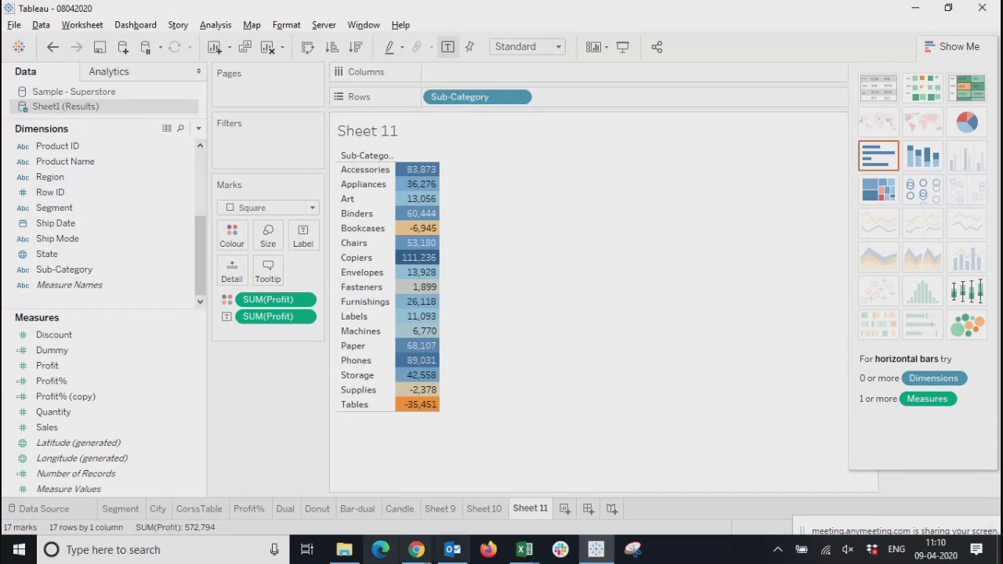
pyautogui.click(485, 507)
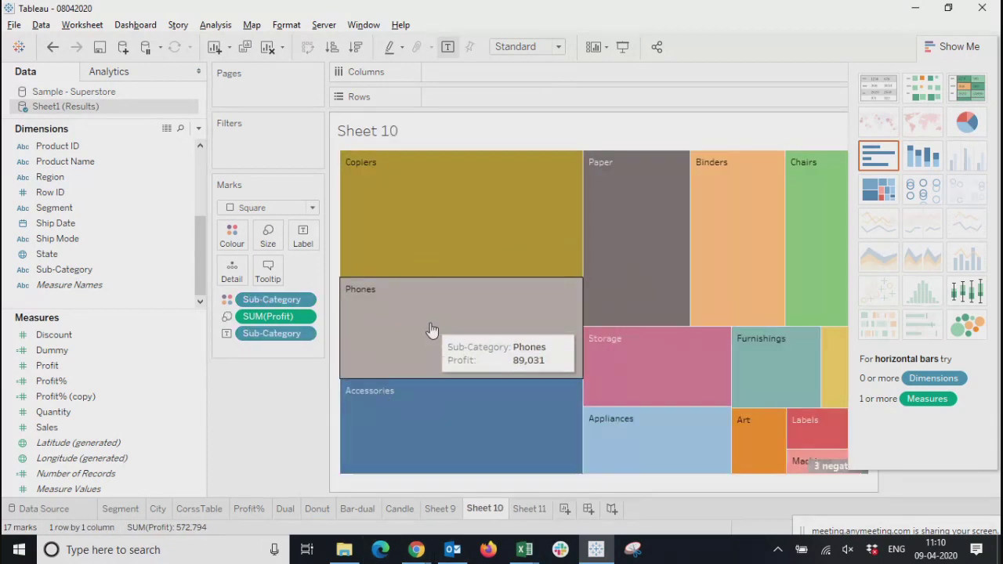
pyautogui.click(958, 47)
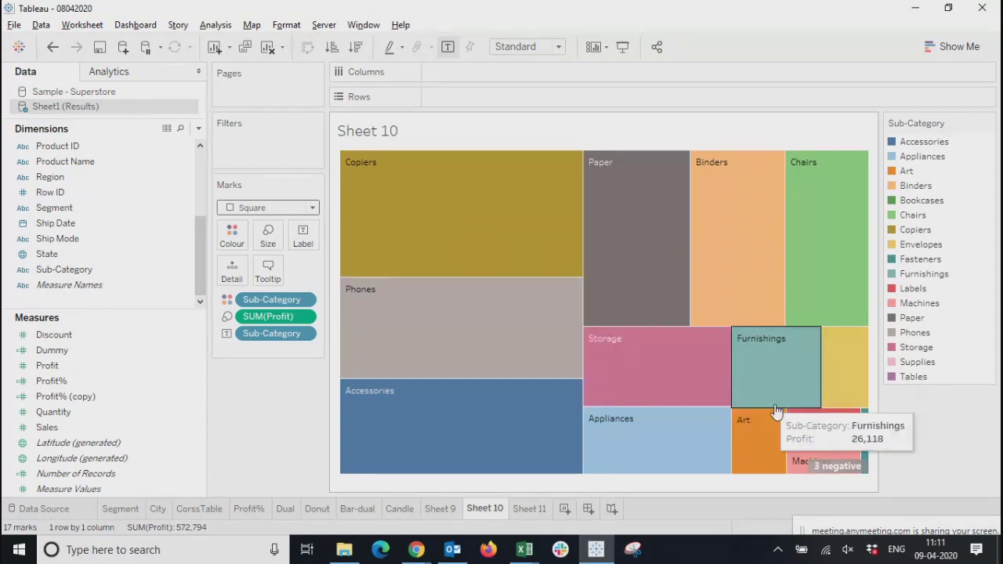
pyautogui.moveTo(868, 469)
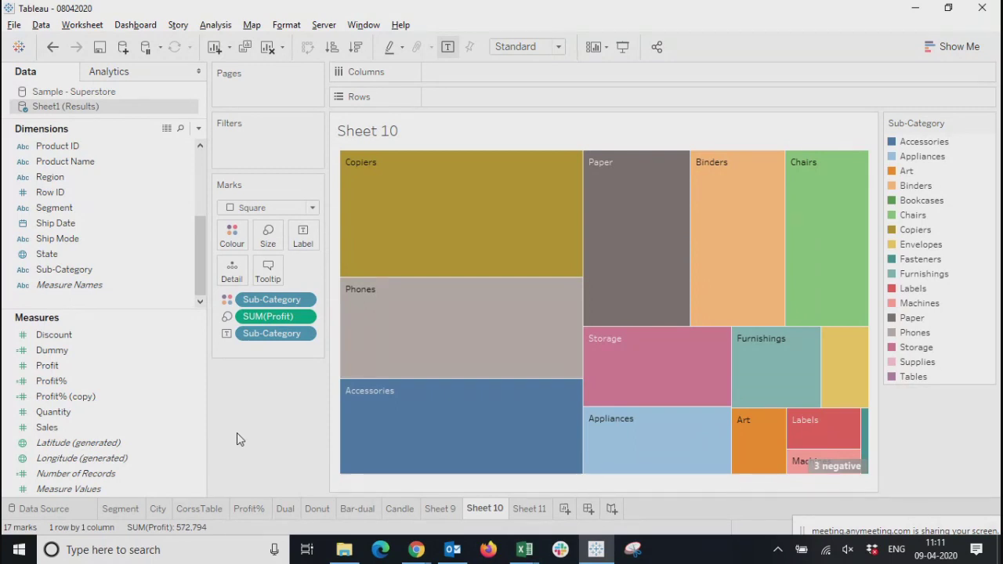
pyautogui.click(401, 510)
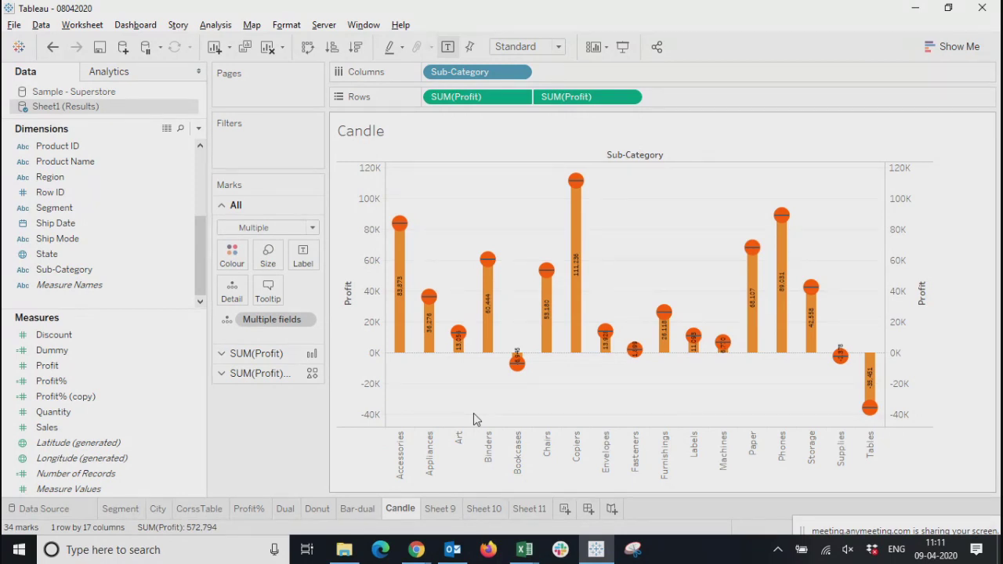
pyautogui.click(357, 509)
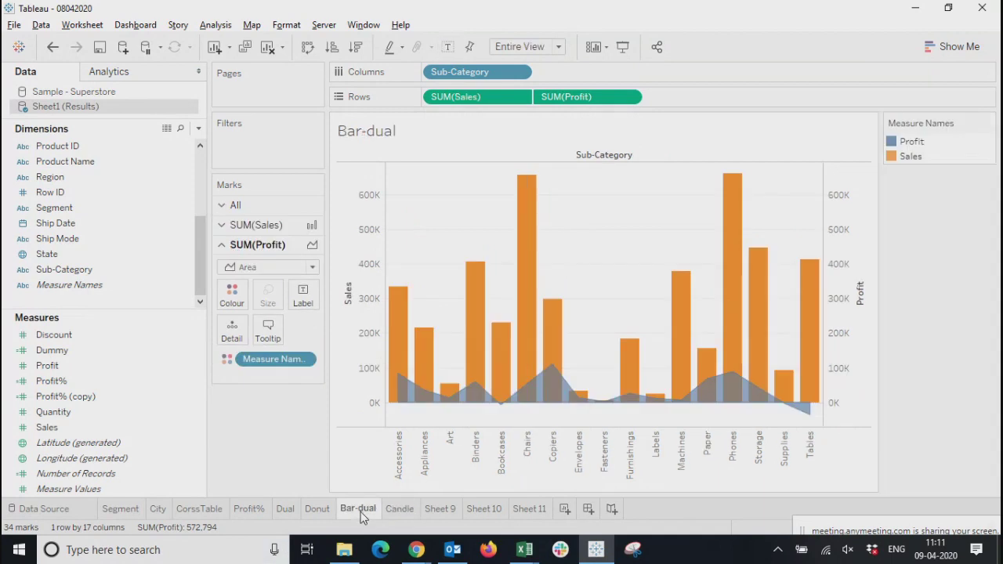
pyautogui.moveTo(530, 268)
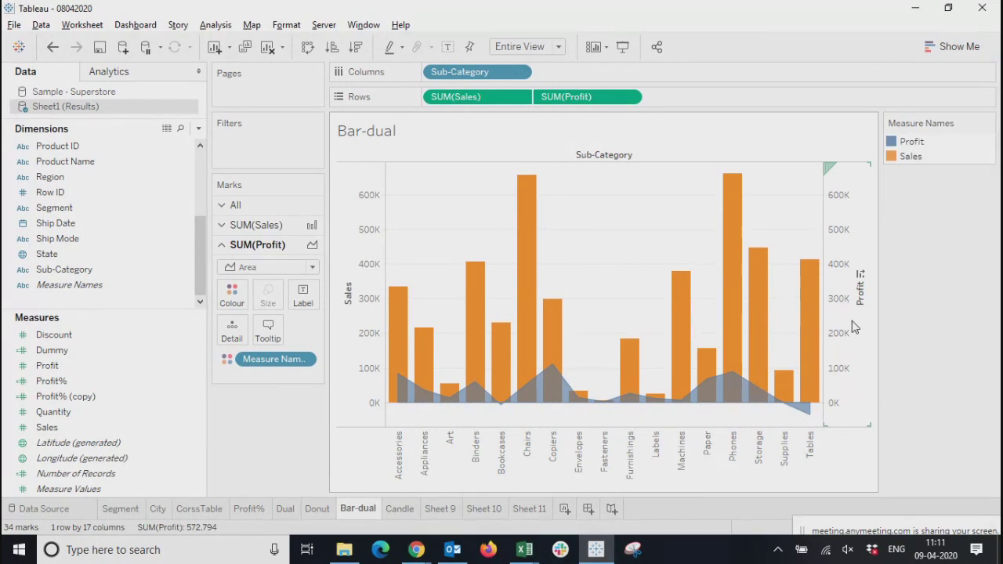
pyautogui.click(522, 510)
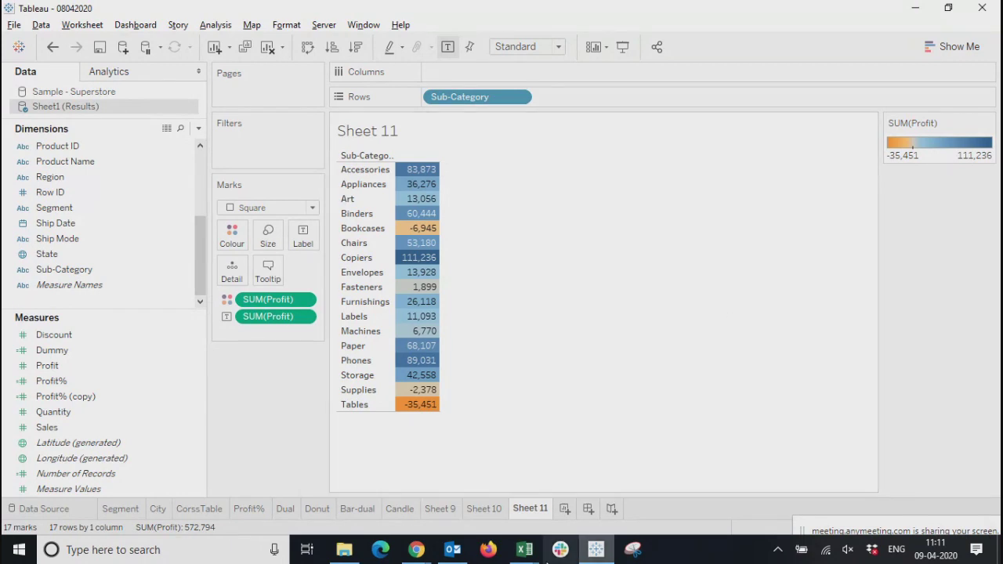
pyautogui.click(500, 510)
pyautogui.click(532, 507)
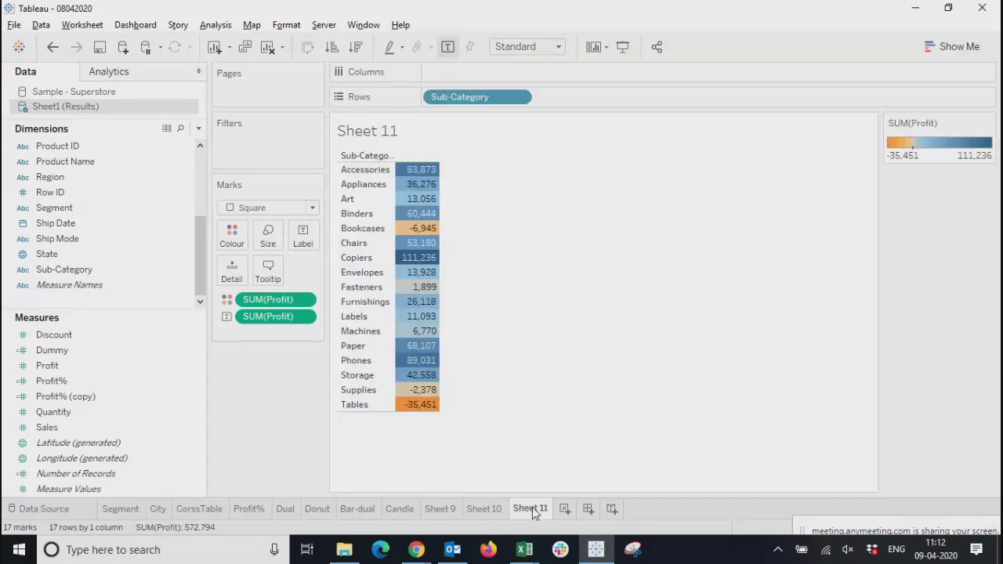
# Delete the practice worksheets Sheet 11 and Sheet 10
pyautogui.rightClick(532, 507)
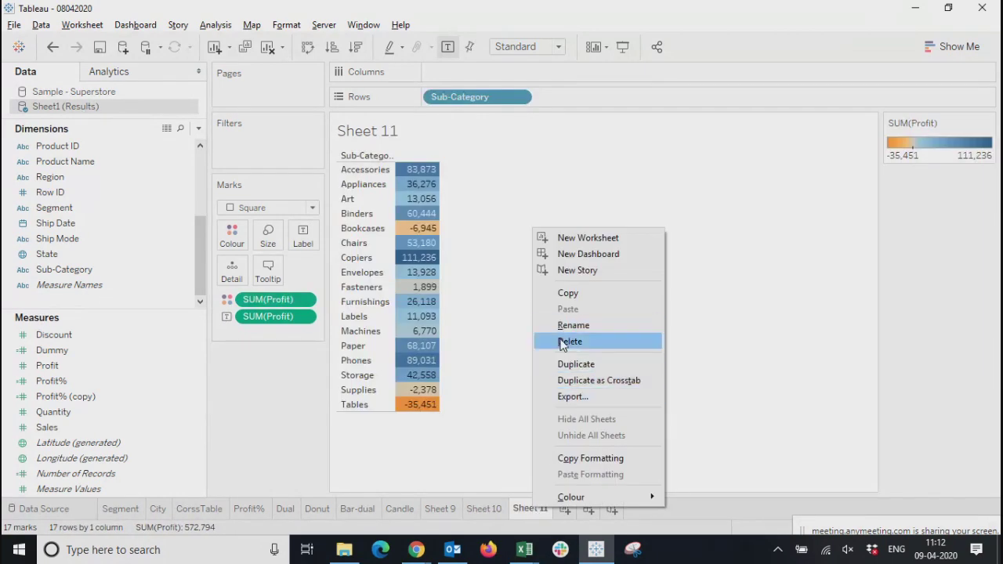
pyautogui.click(565, 342)
pyautogui.rightClick(486, 508)
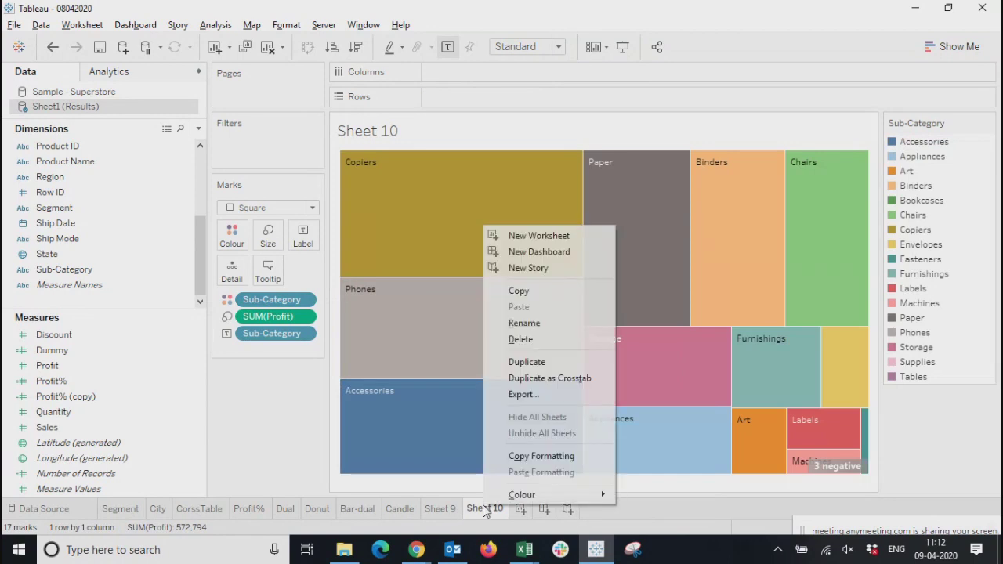
pyautogui.click(514, 339)
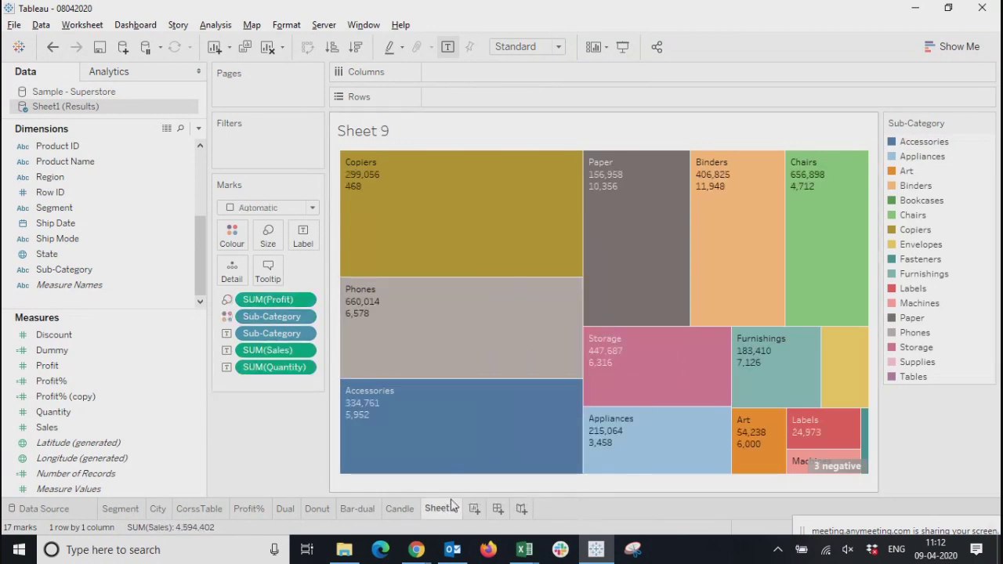
# Rename the Sheet 9 worksheet as HeatMap
pyautogui.click(398, 509)
pyautogui.doubleClick(440, 509)
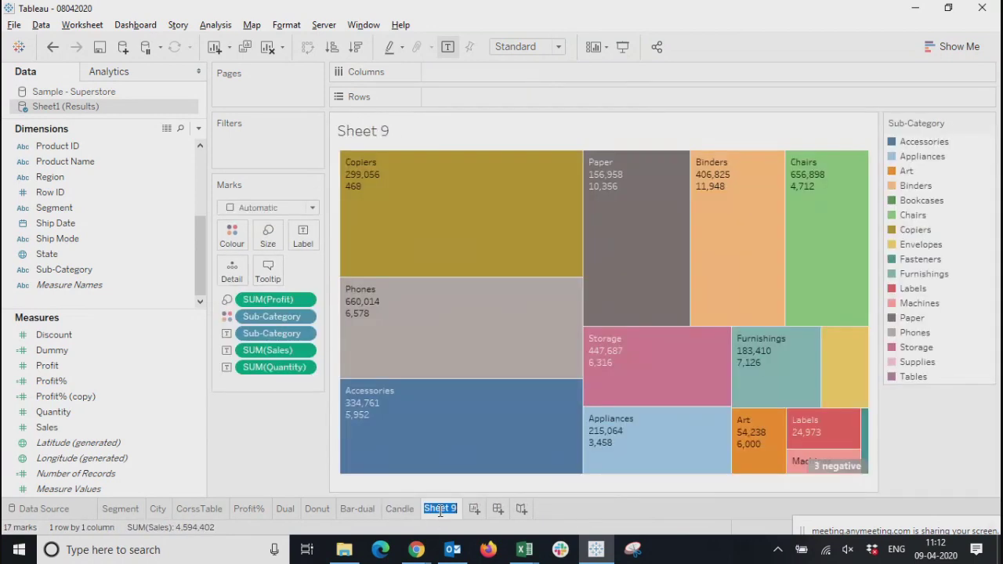
pyautogui.write('HeatMap')
pyautogui.press('Return')
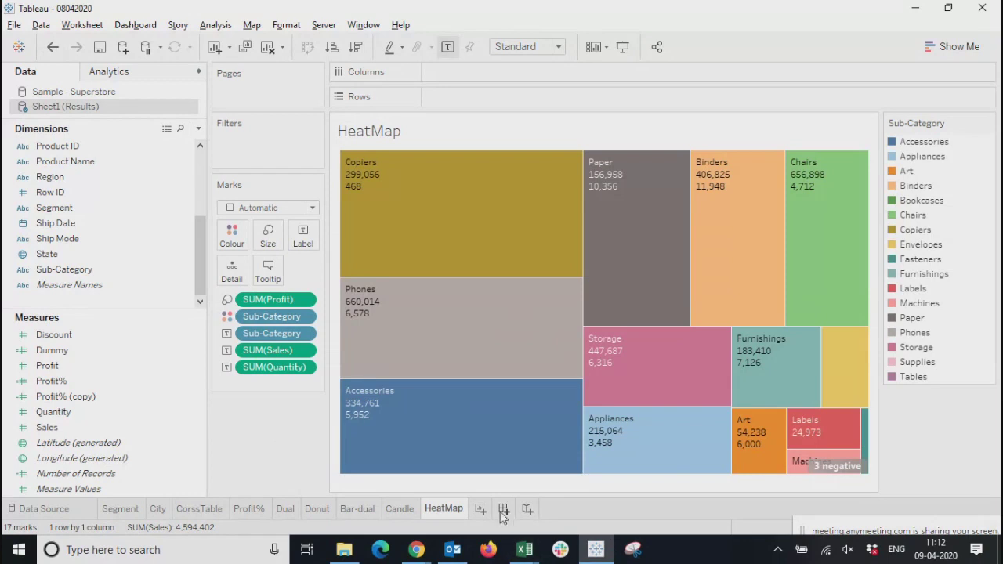
# Create a new worksheet and show the City dimension as text marks
pyautogui.click(480, 510)
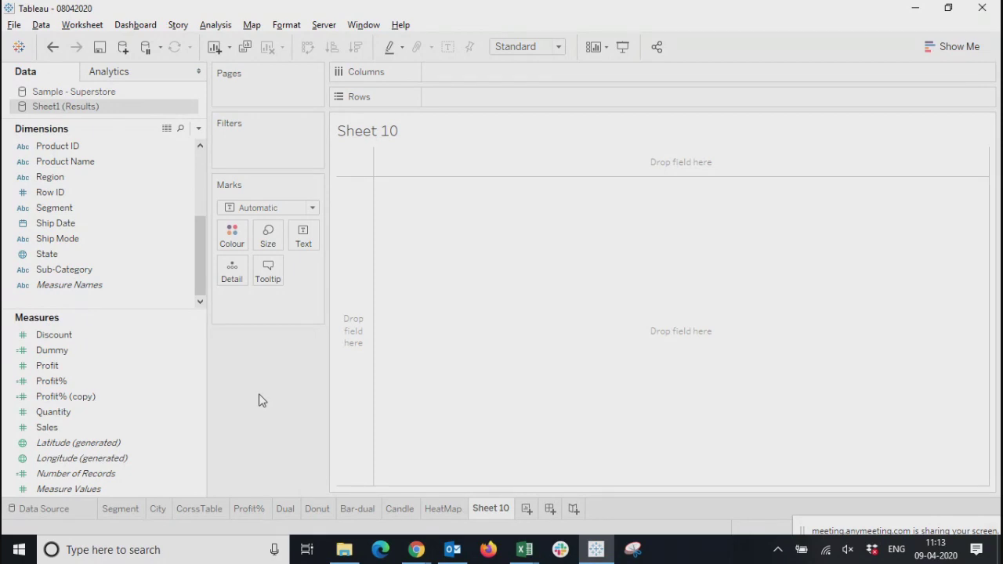
pyautogui.moveTo(471, 292); pyautogui.dragTo(892, 422)
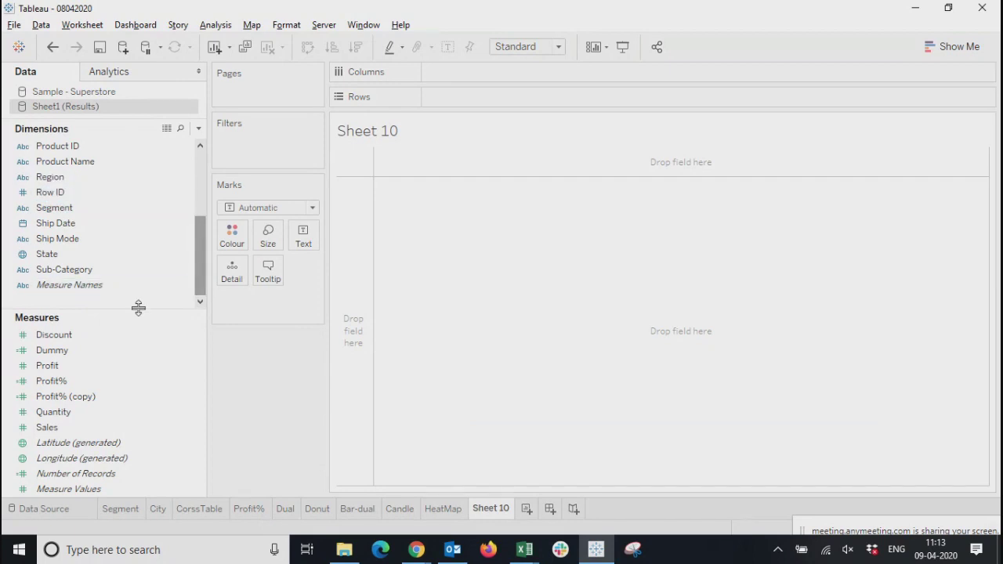
pyautogui.moveTo(139, 309); pyautogui.dragTo(132, 450)
pyautogui.click(45, 147)
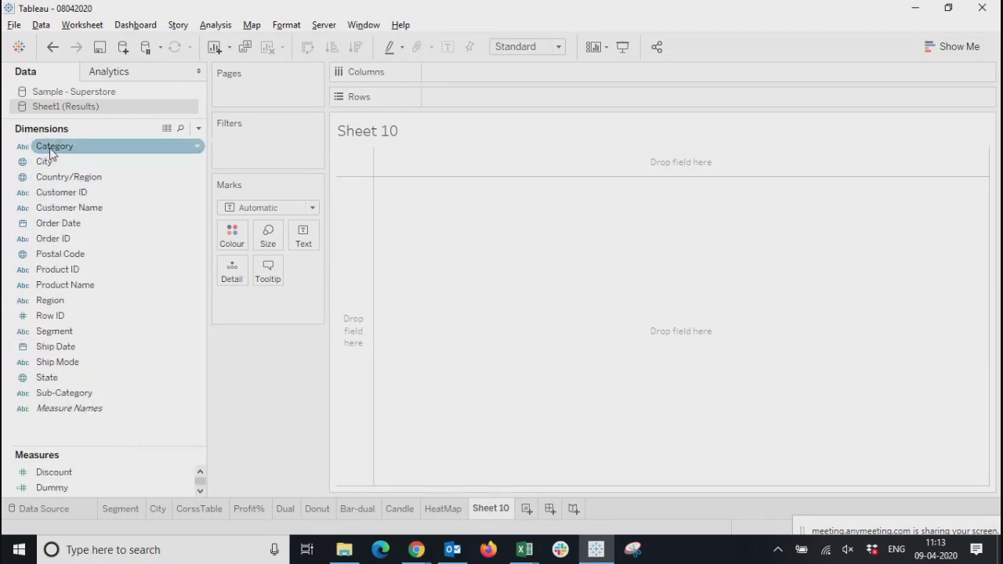
pyautogui.click(45, 162)
pyautogui.click(58, 180)
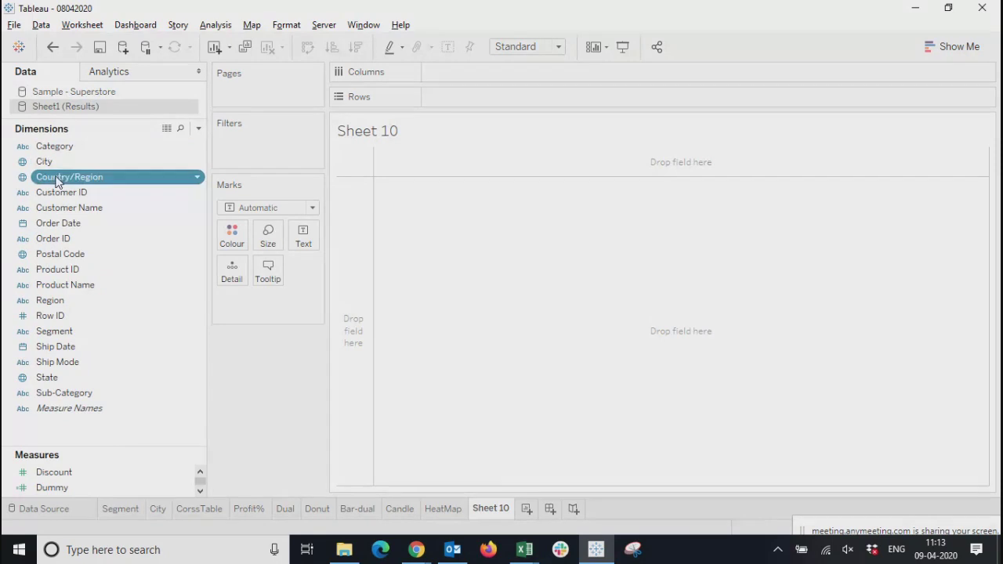
pyautogui.click(50, 163)
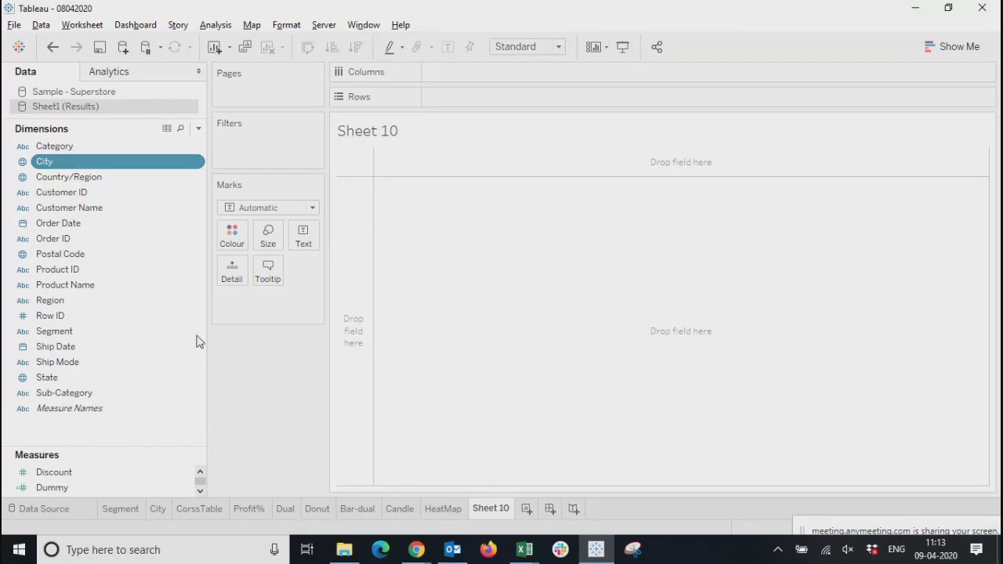
pyautogui.moveTo(45, 164); pyautogui.dragTo(307, 239)
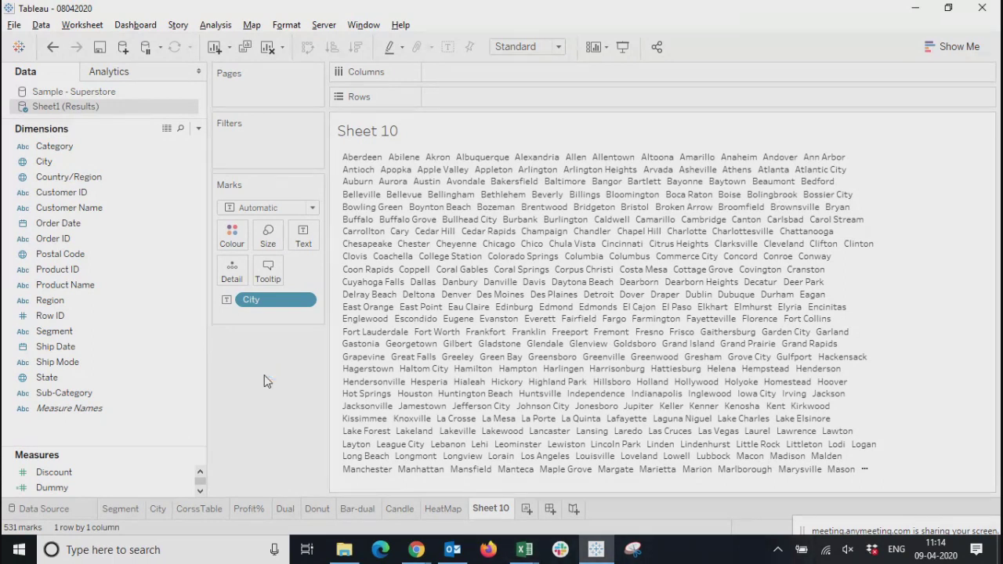
# Size the city marks by Profit to turn the text view into a treemap
pyautogui.click(273, 248)
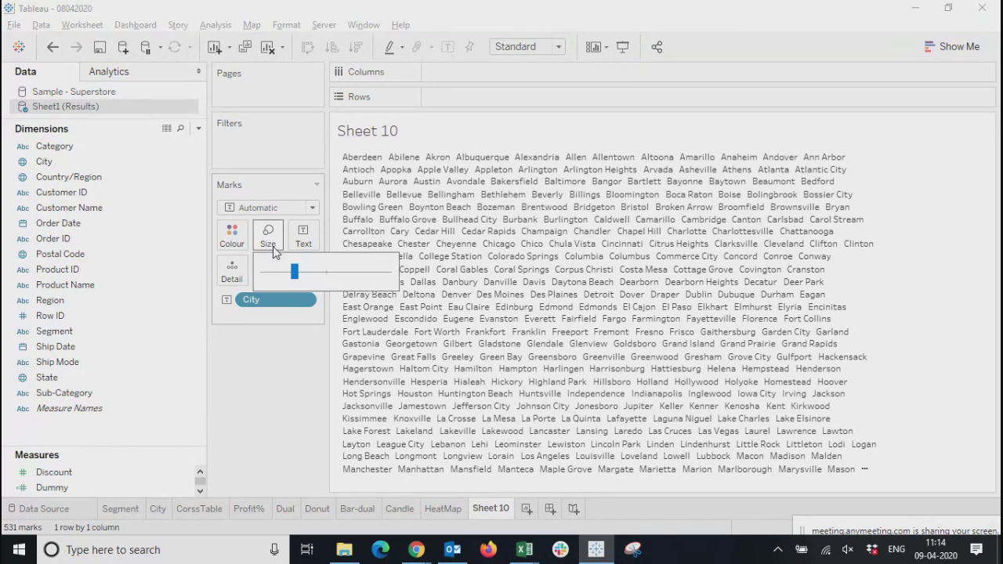
pyautogui.click(261, 437)
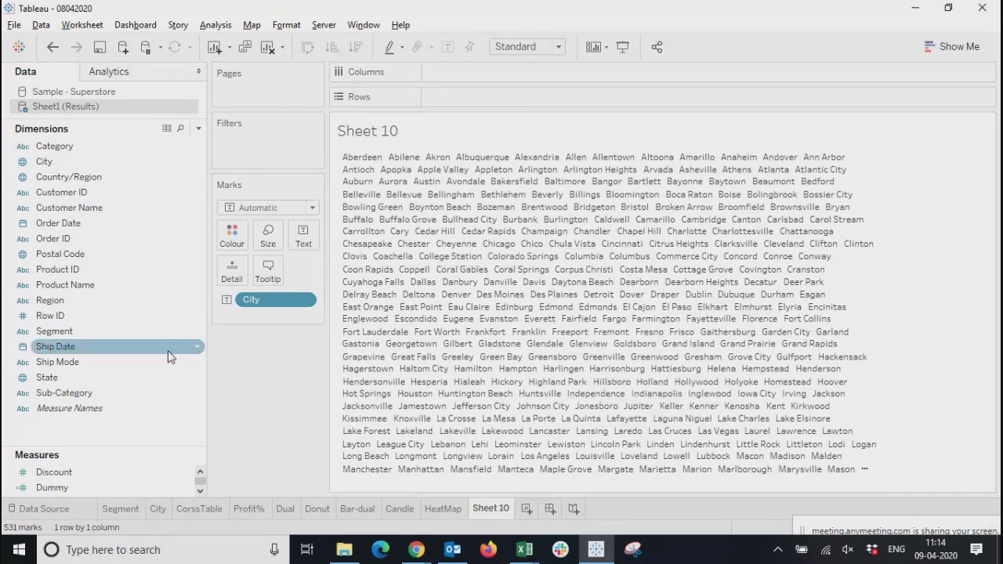
pyautogui.moveTo(107, 447); pyautogui.dragTo(107, 263)
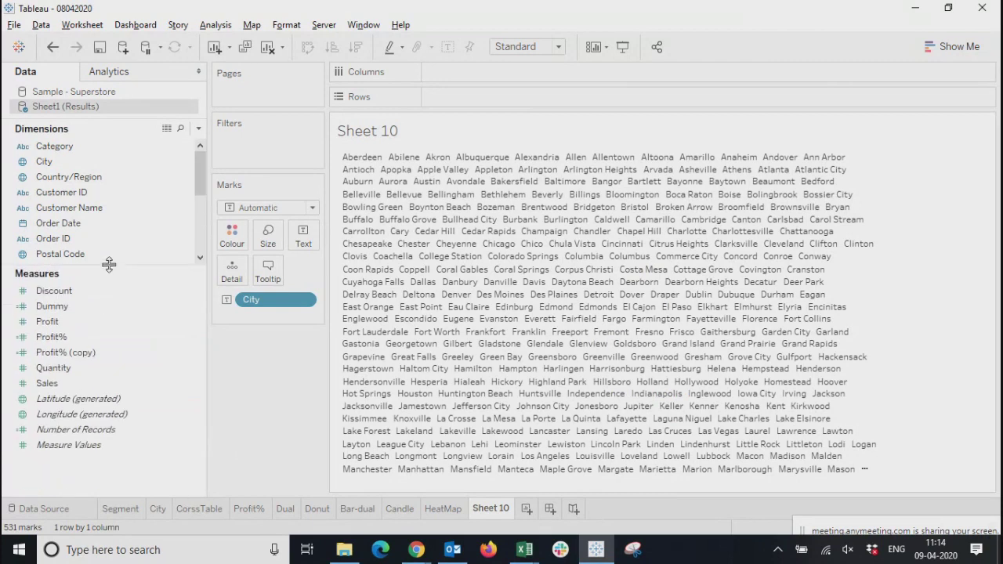
pyautogui.moveTo(48, 321); pyautogui.dragTo(269, 243)
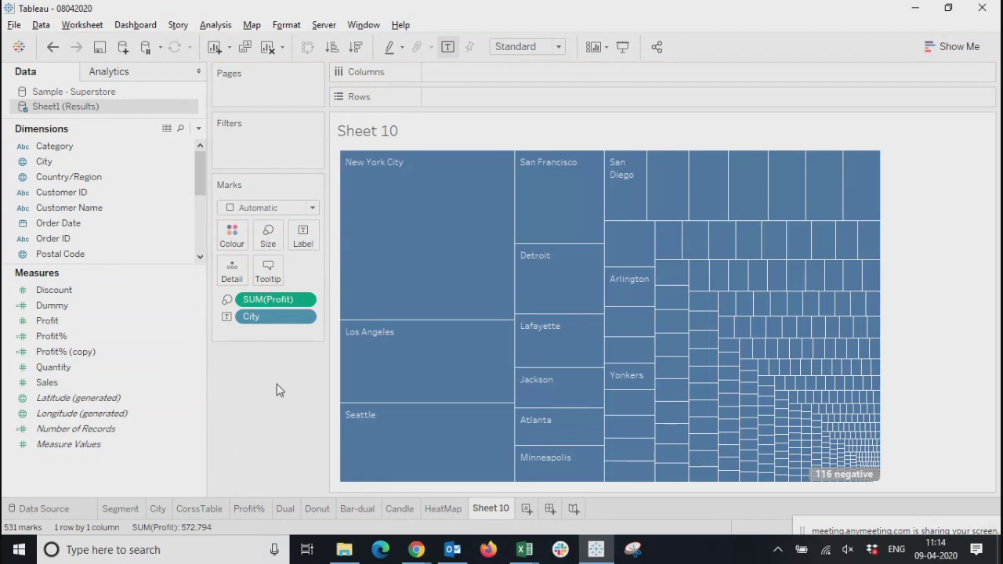
pyautogui.moveTo(870, 487)
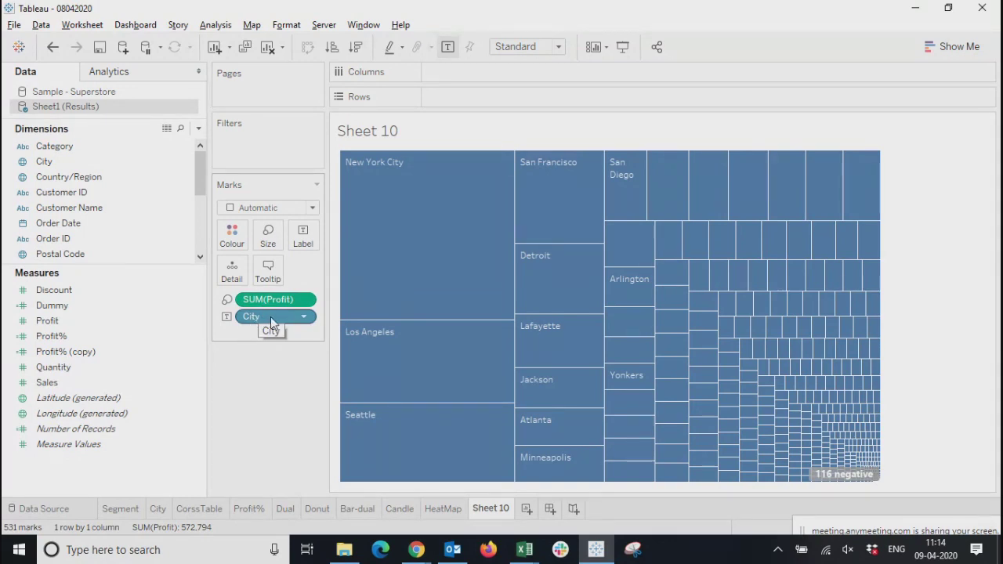
# Change the city treemap's mark type to Circle and view the chart suggestions for it, then hide them
pyautogui.click(258, 207)
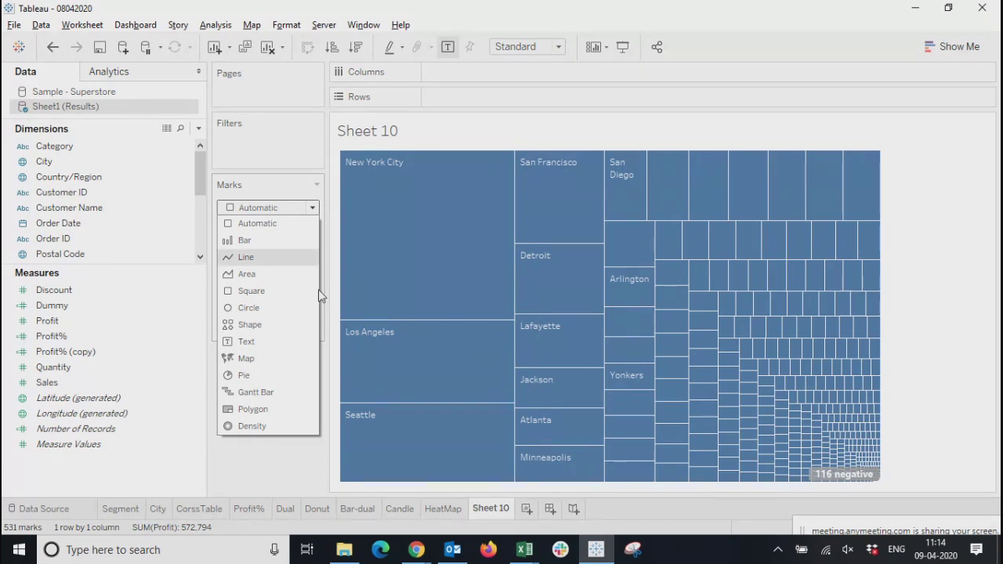
pyautogui.click(264, 473)
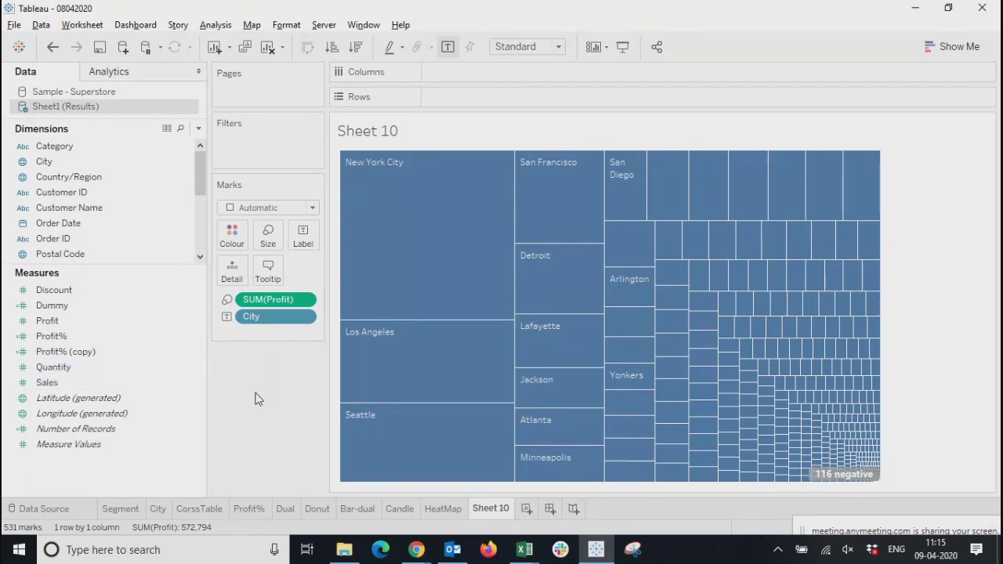
pyautogui.click(261, 216)
pyautogui.click(252, 305)
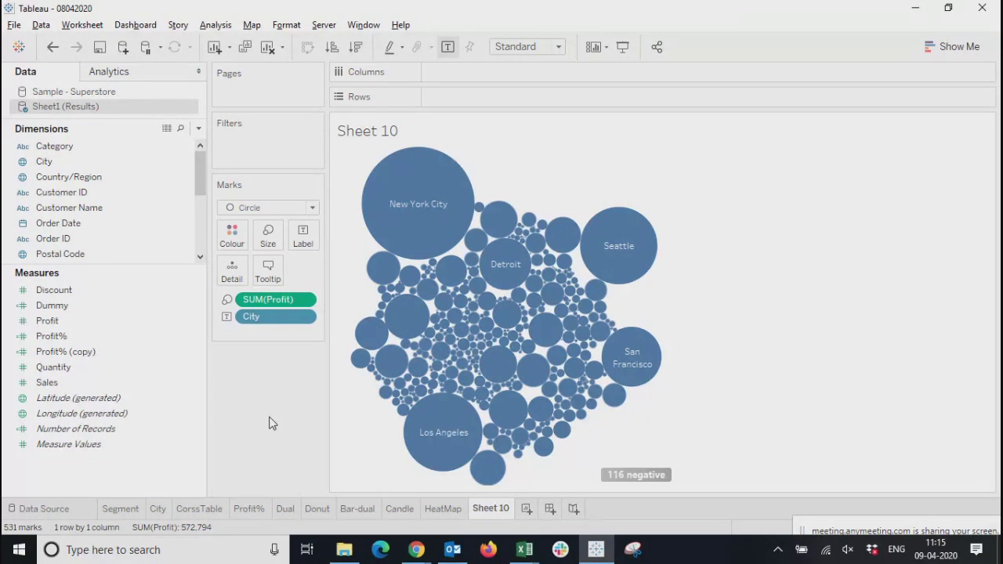
pyautogui.click(940, 45)
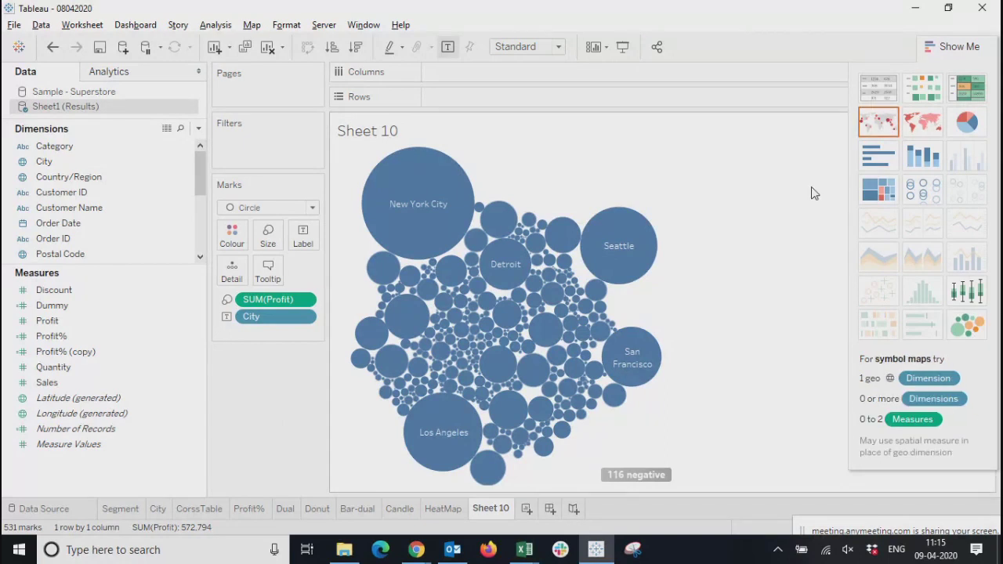
pyautogui.click(952, 47)
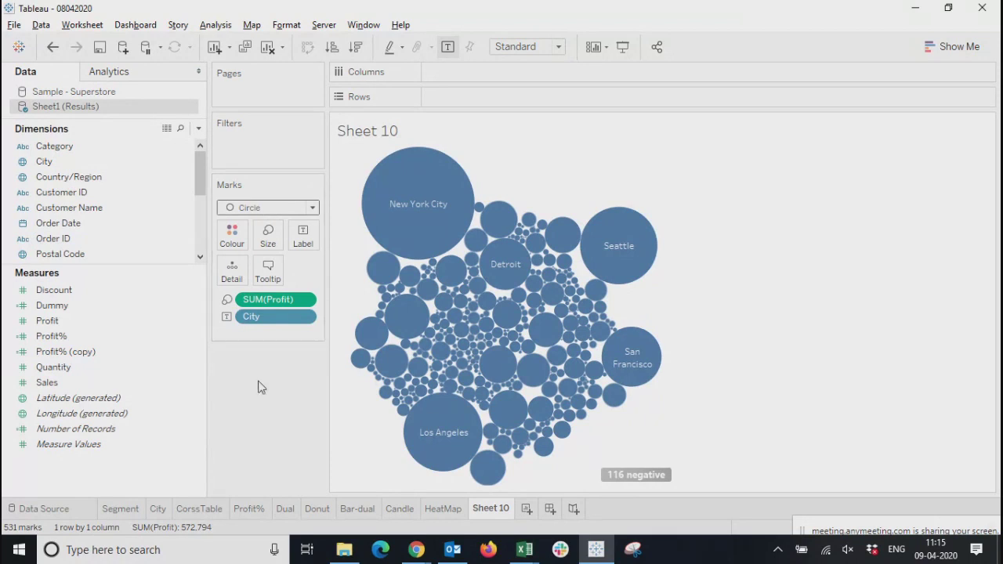
# Colour the bubbles by City
pyautogui.moveTo(55, 167); pyautogui.dragTo(233, 236)
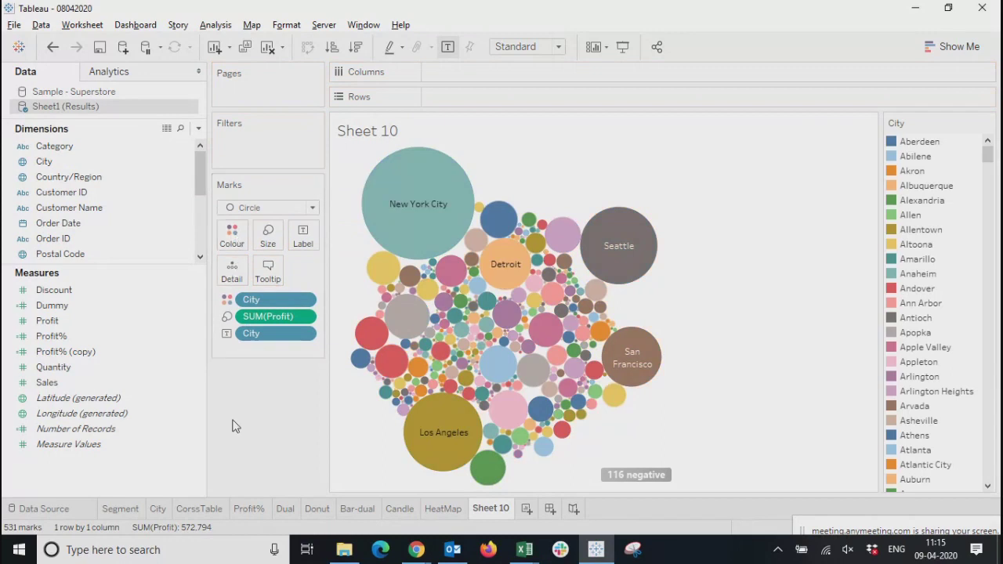
pyautogui.moveTo(385, 235)
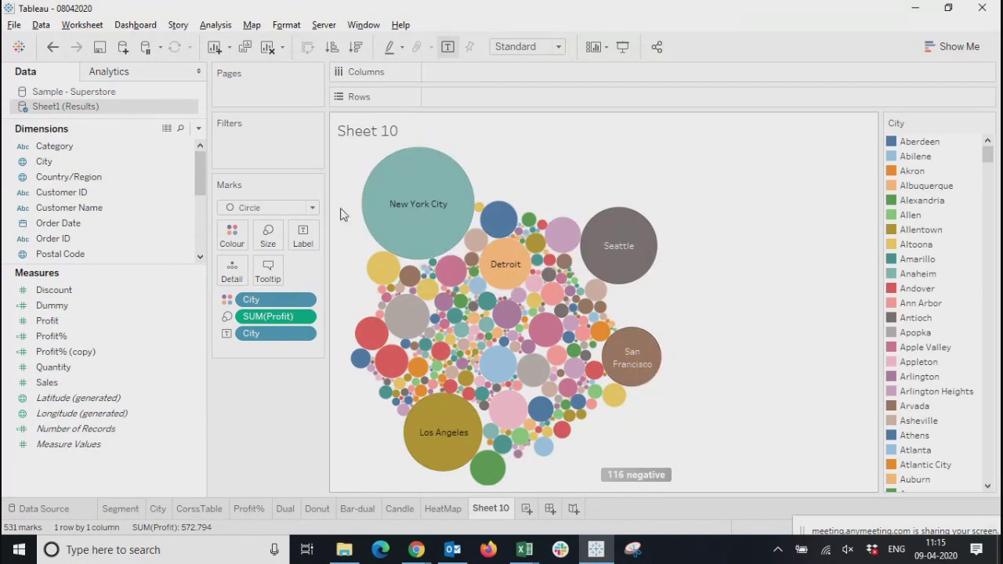
pyautogui.moveTo(383, 205)
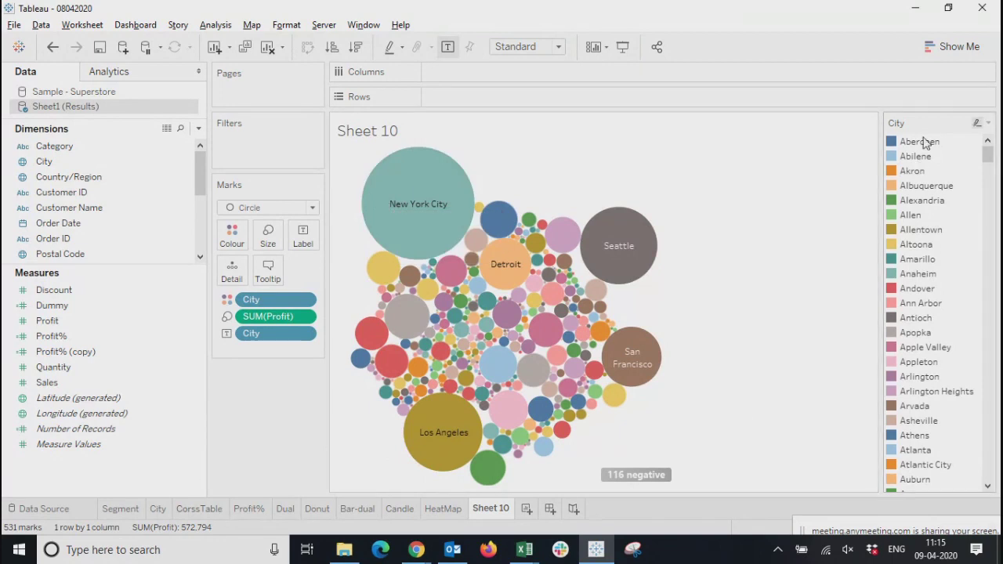
pyautogui.click(989, 123)
pyautogui.click(706, 165)
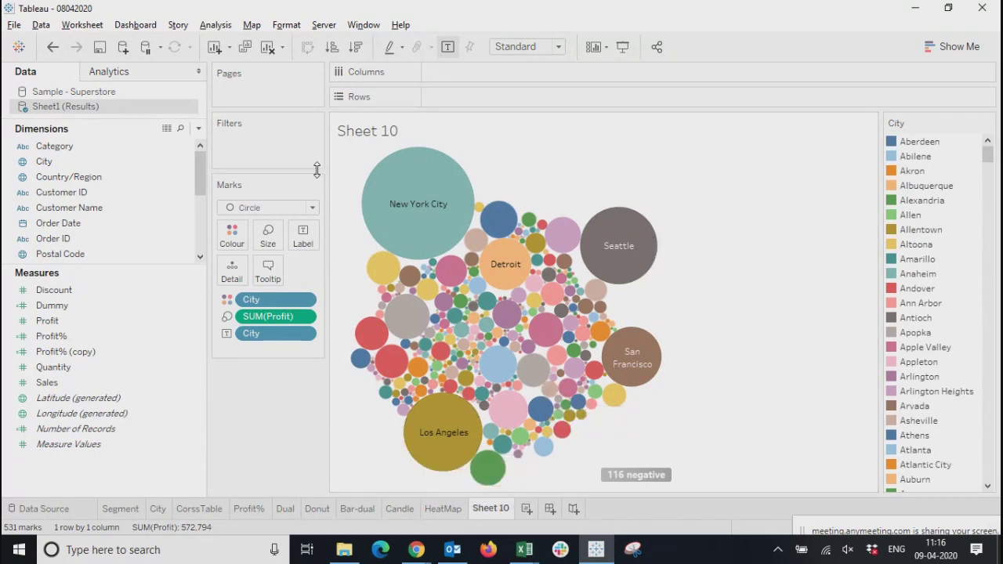
# Add Profit and Sales to the bubble labels and inspect the tooltips of the largest cities
pyautogui.moveTo(47, 321); pyautogui.dragTo(303, 235)
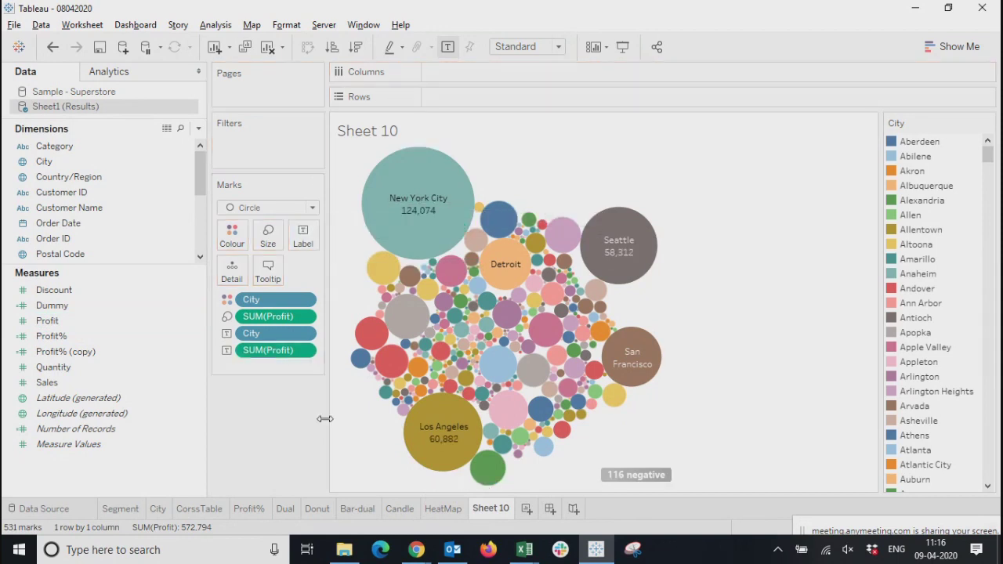
pyautogui.moveTo(47, 382); pyautogui.dragTo(304, 239)
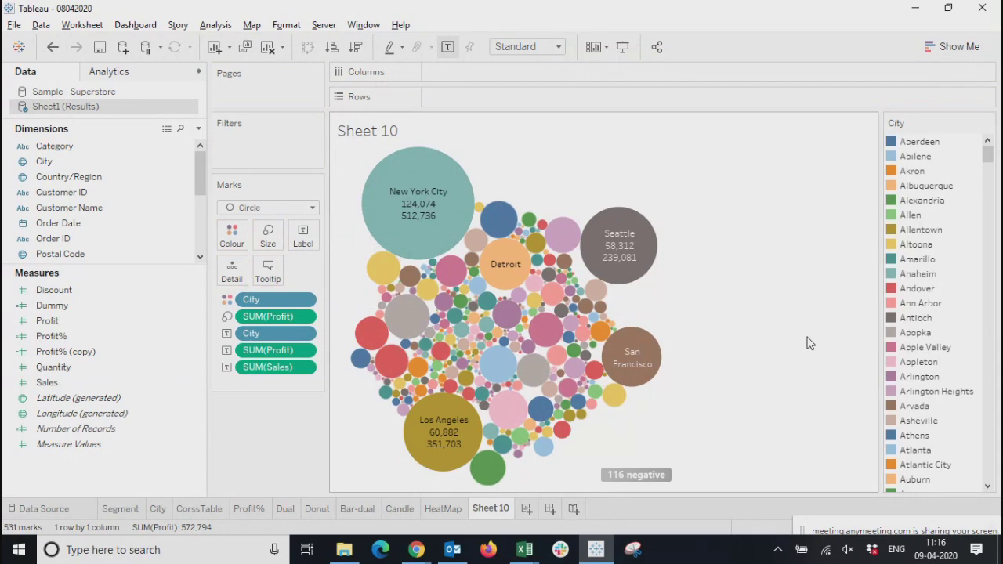
pyautogui.moveTo(463, 423)
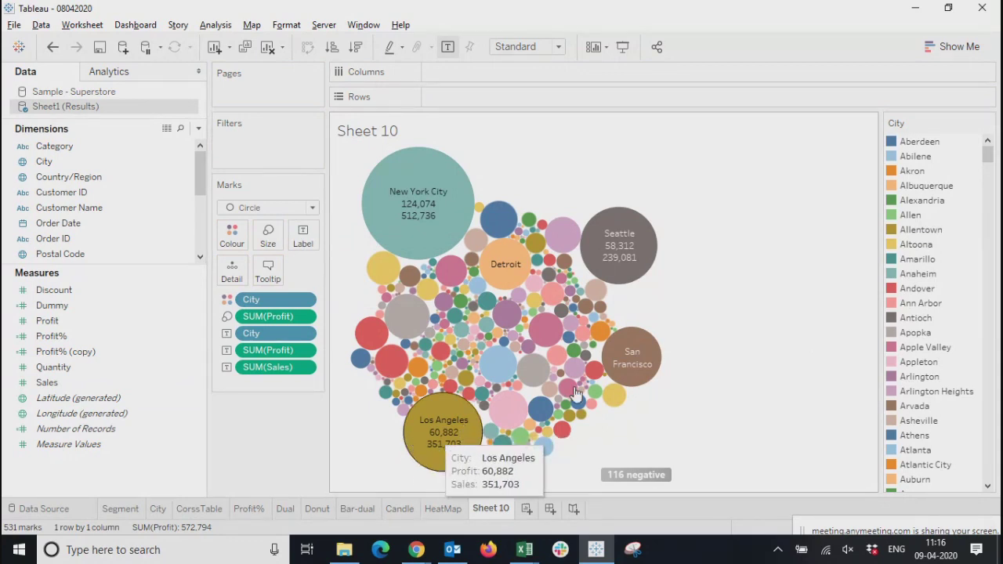
pyautogui.moveTo(625, 246)
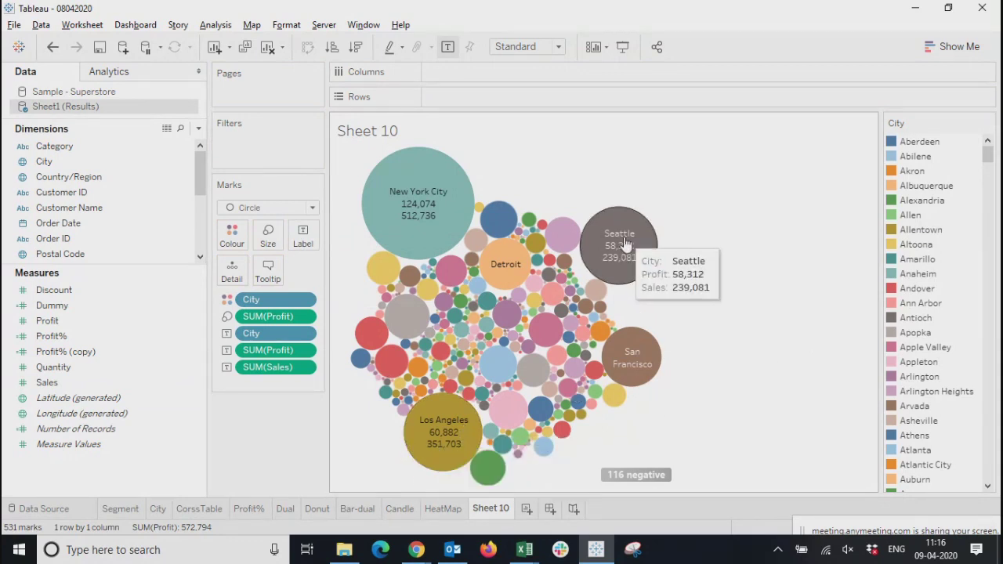
pyautogui.moveTo(415, 228)
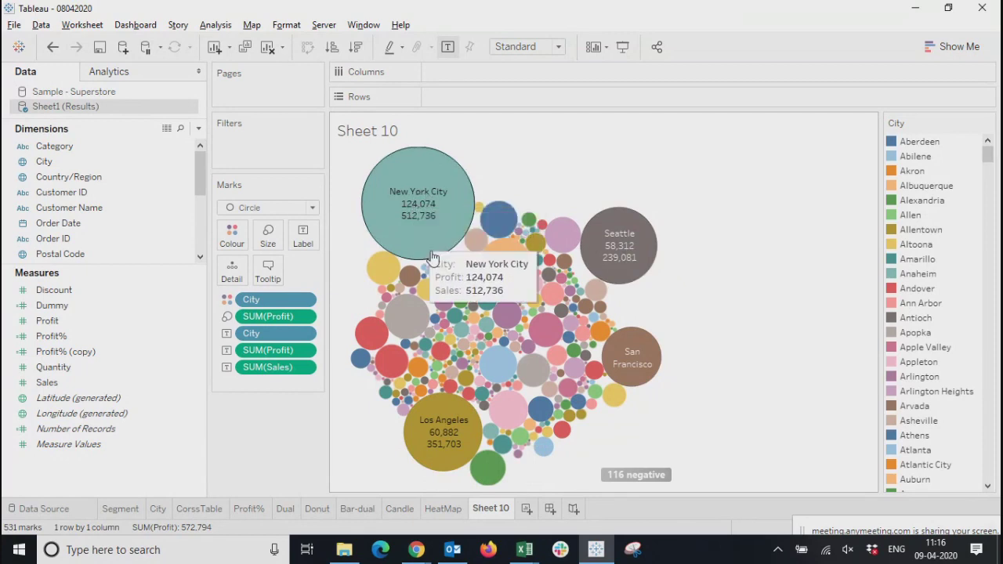
pyautogui.moveTo(499, 270)
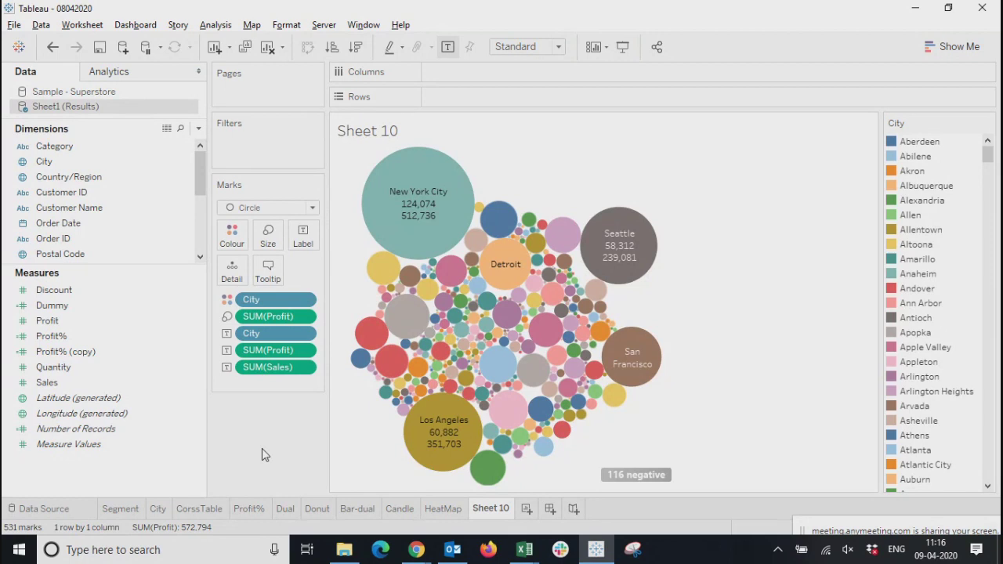
# Move Sales from the bubble labels to the mark detail and check the cities' tooltips
pyautogui.moveTo(249, 353); pyautogui.dragTo(232, 269)
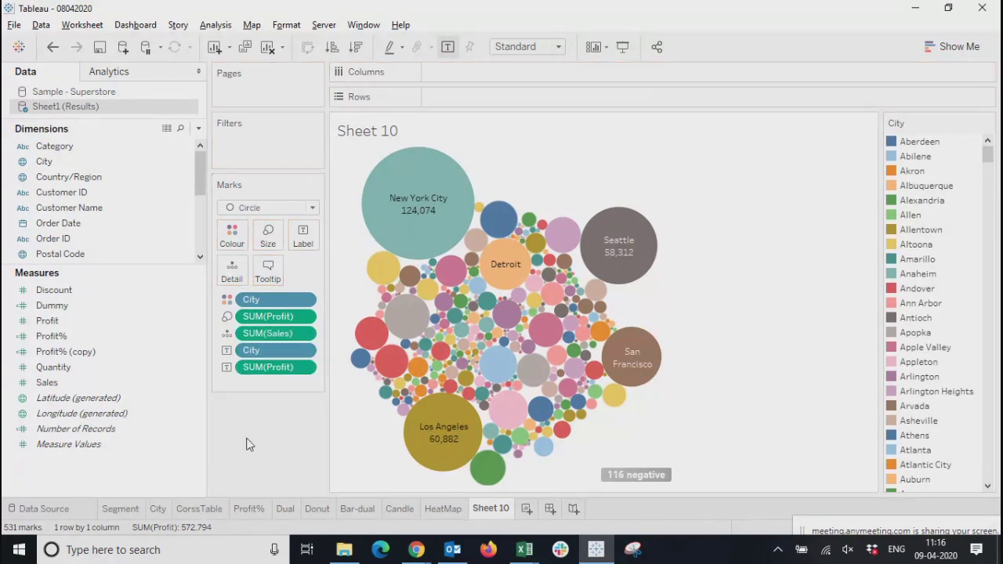
pyautogui.moveTo(388, 222)
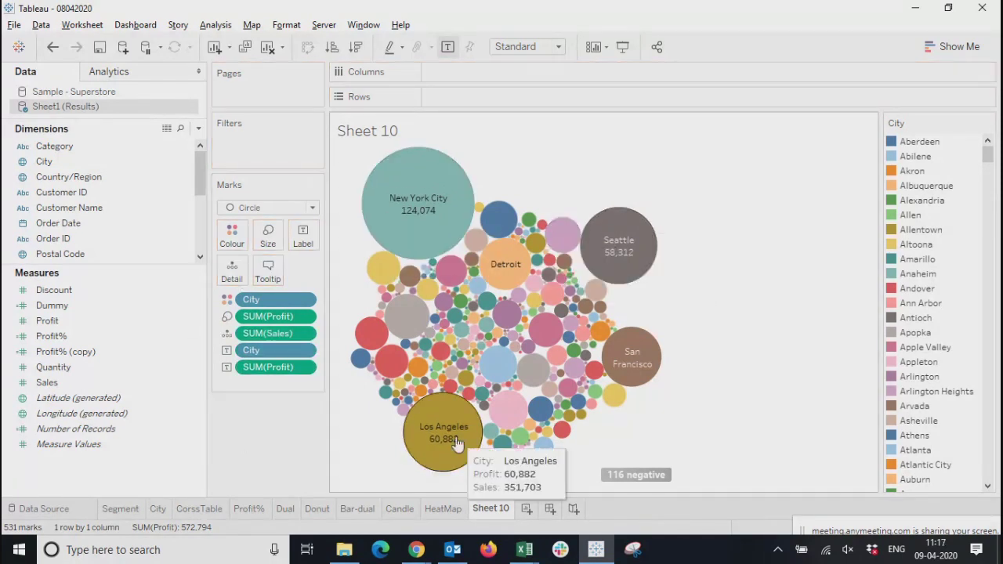
pyautogui.moveTo(634, 357)
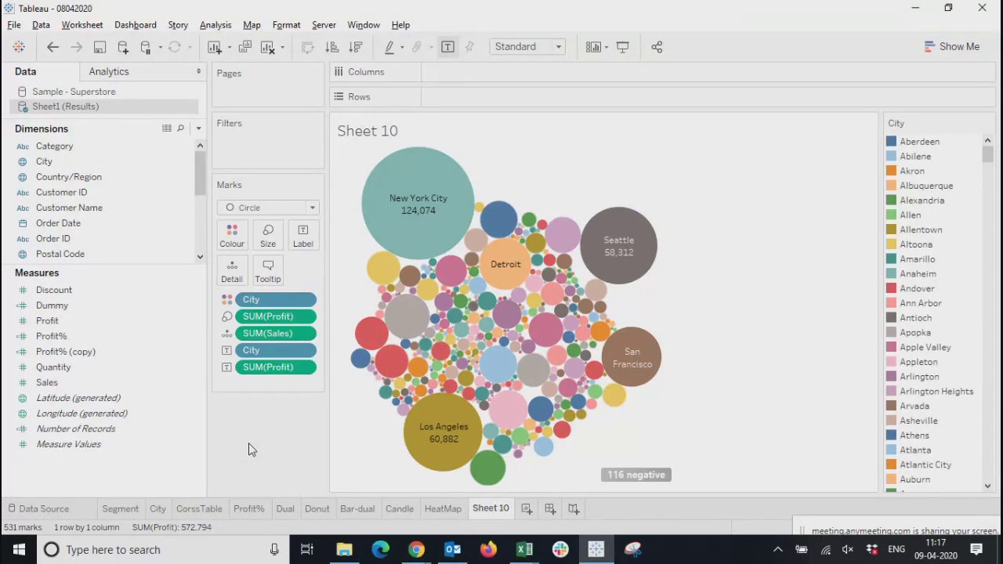
pyautogui.moveTo(459, 433)
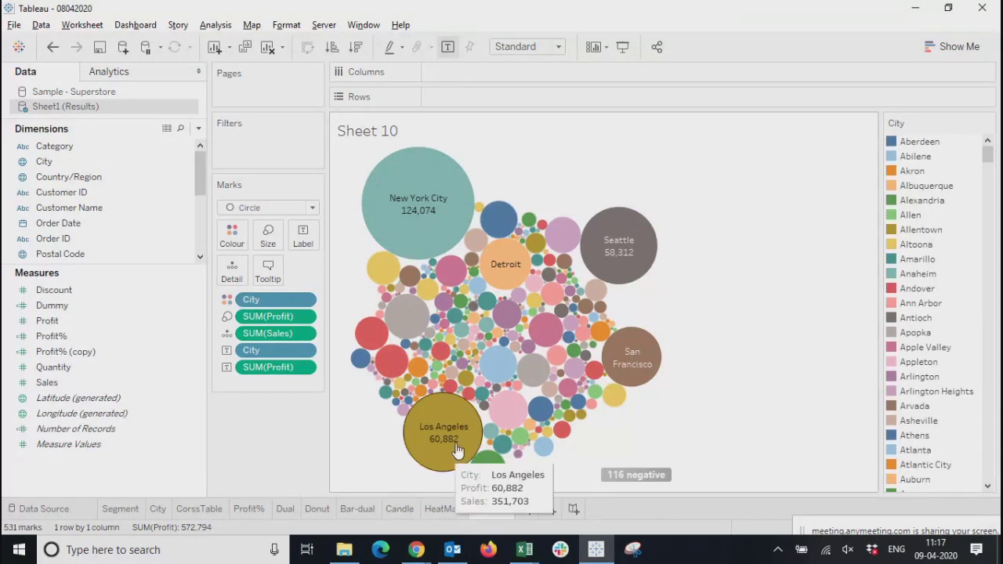
# Remove the Sales line from the bubble chart's tooltip and recheck the tooltip's content
pyautogui.moveTo(640, 245)
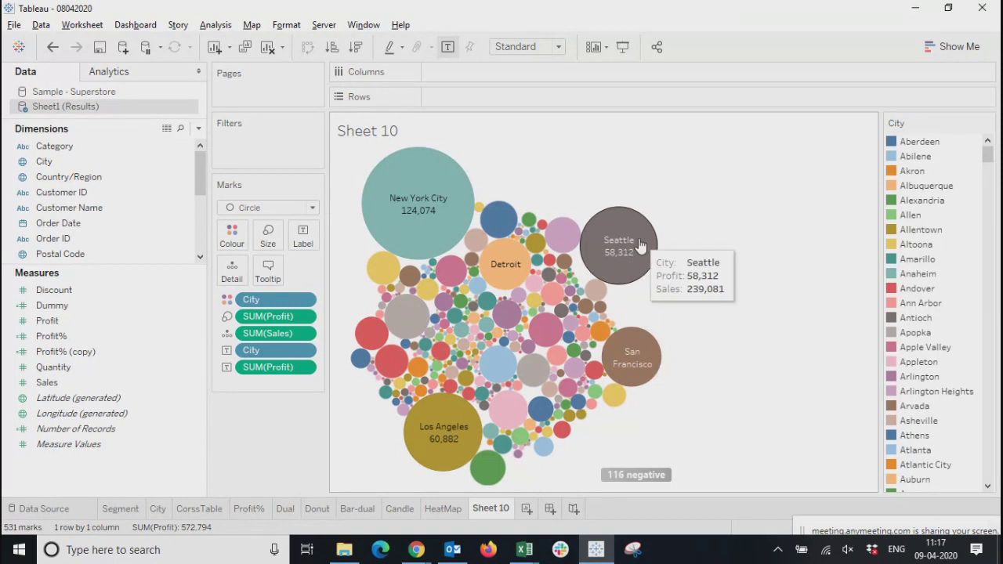
pyautogui.click(267, 271)
pyautogui.click(469, 221)
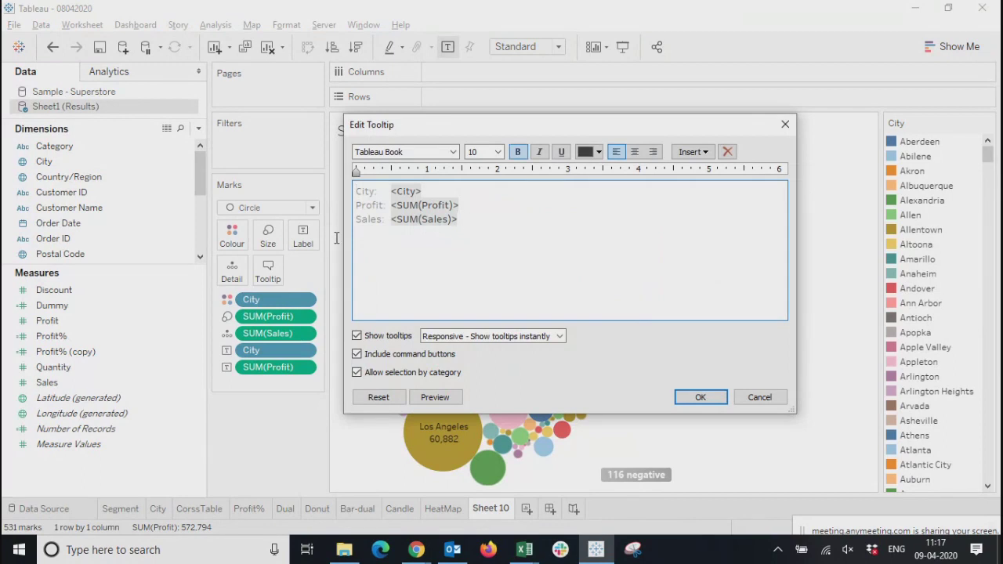
pyautogui.hotkey('shift', 'Home')
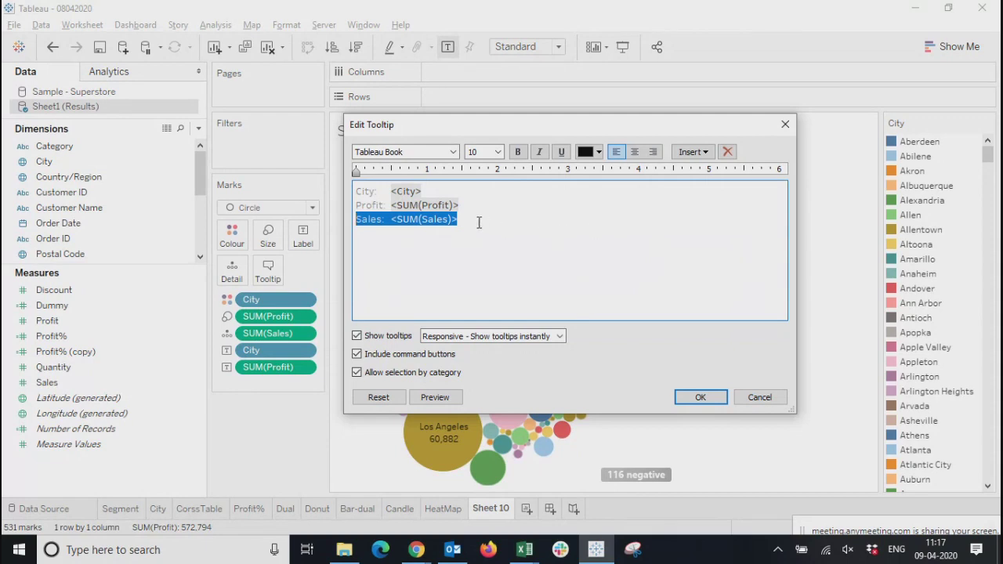
pyautogui.press('Delete')
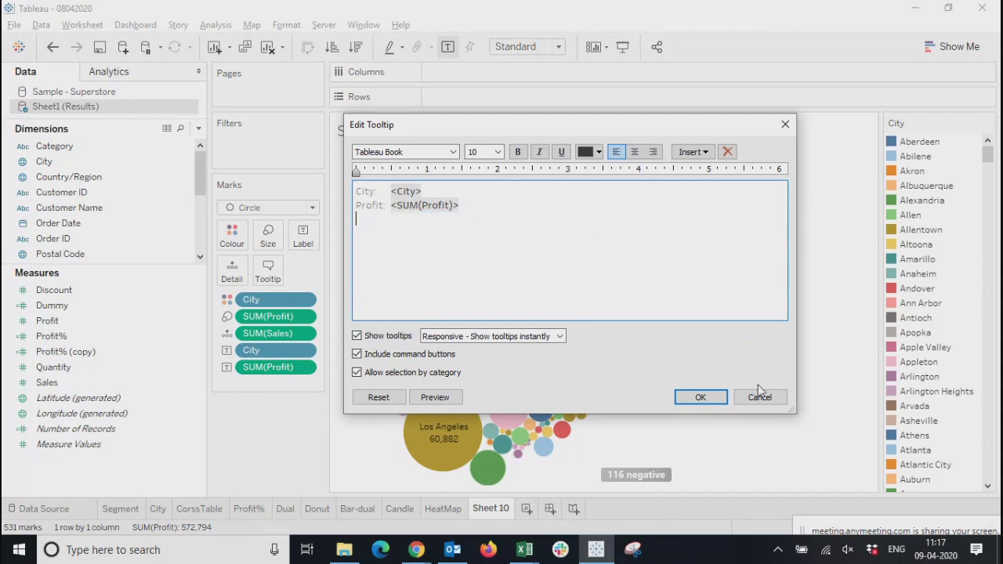
pyautogui.click(700, 398)
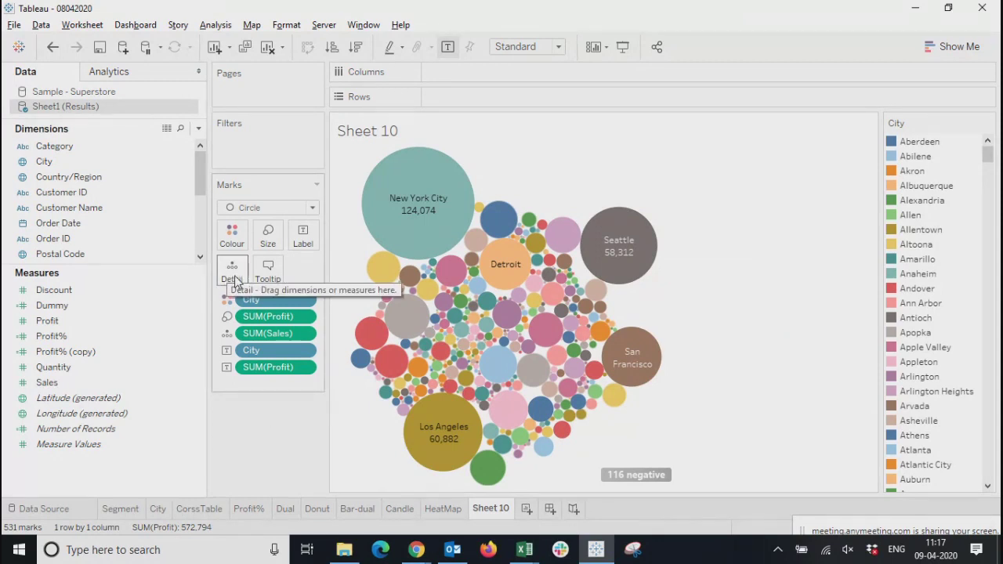
pyautogui.click(268, 269)
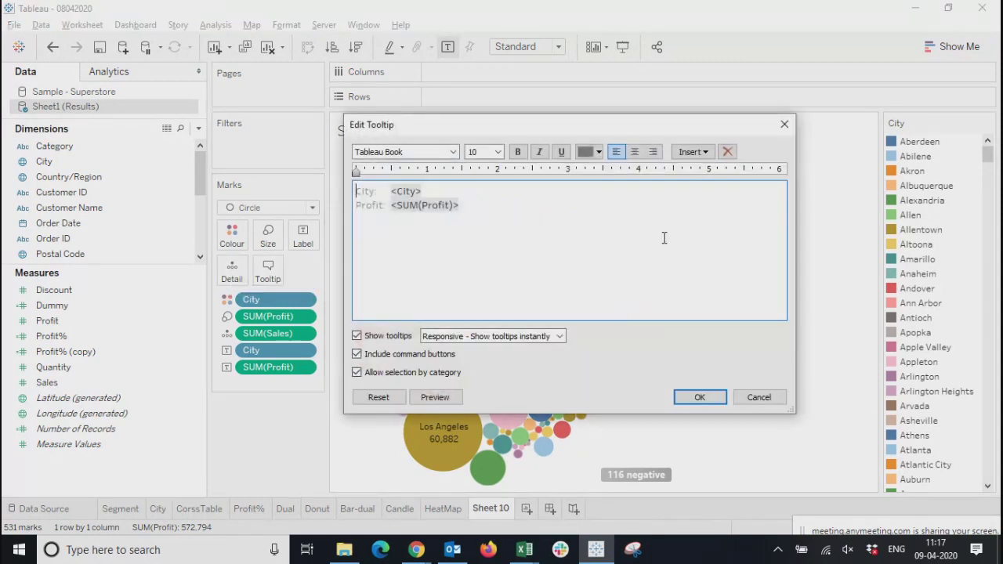
pyautogui.click(784, 124)
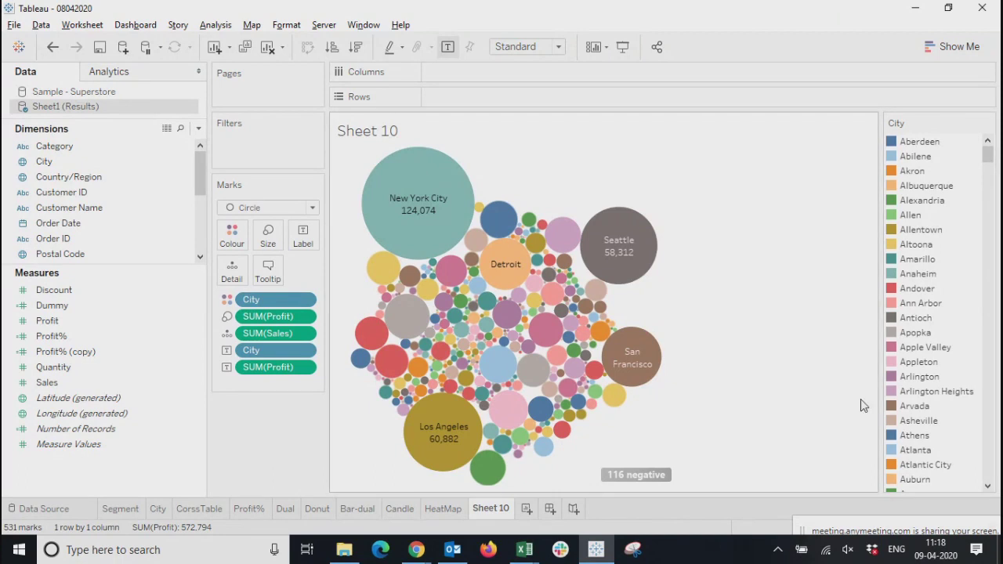
# Rename the bubble chart sheet as Bubbul
pyautogui.doubleClick(497, 511)
pyautogui.write('Bubbul')
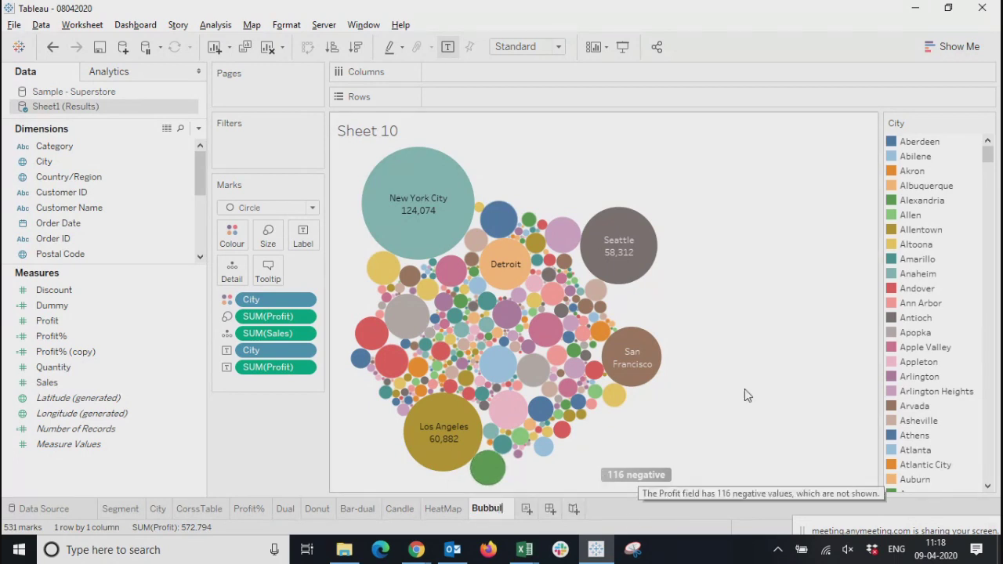
pyautogui.press('Return')
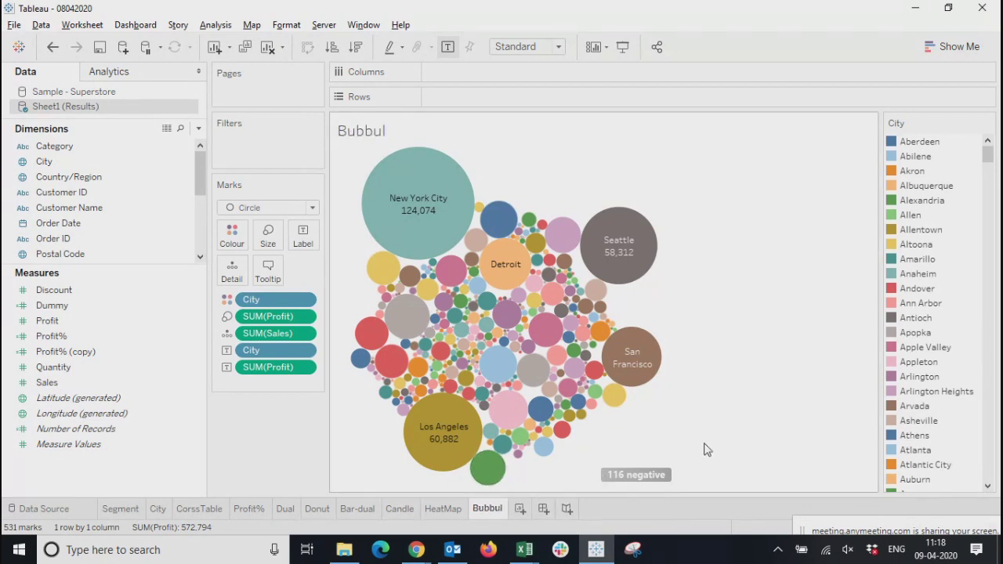
# Create a new worksheet with City as the text label and Profit controlling the mark size
pyautogui.click(519, 509)
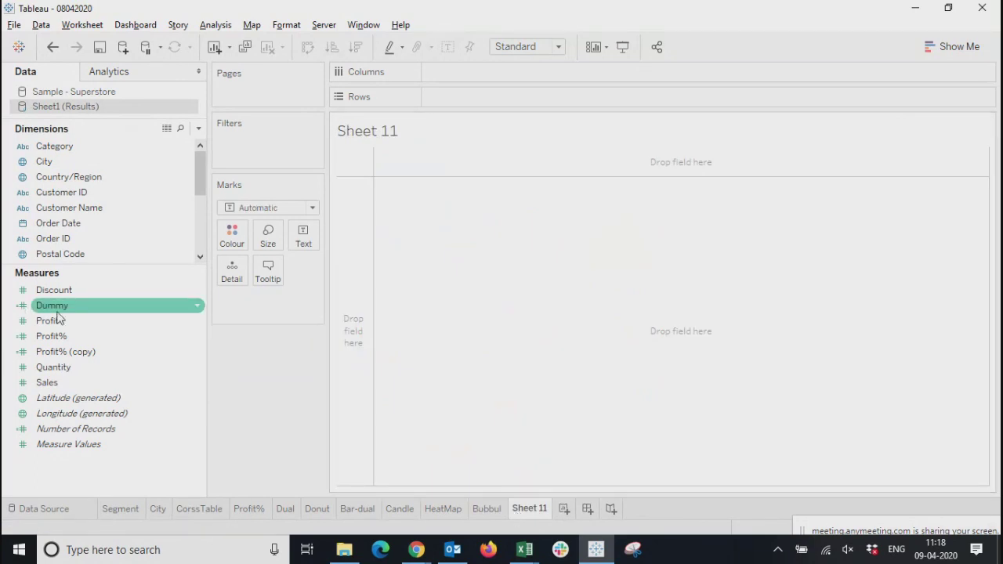
pyautogui.moveTo(52, 168); pyautogui.dragTo(310, 249)
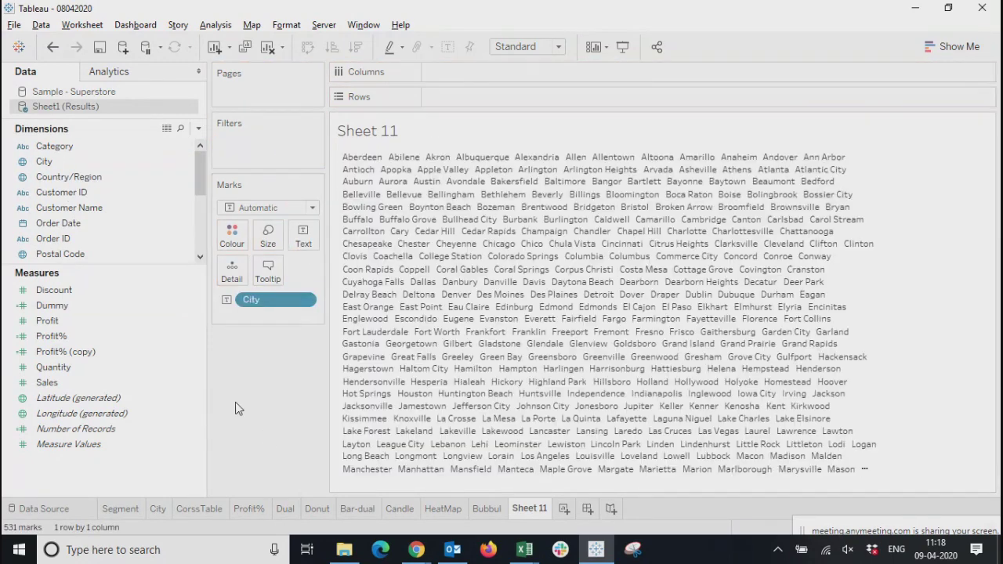
pyautogui.click(54, 309)
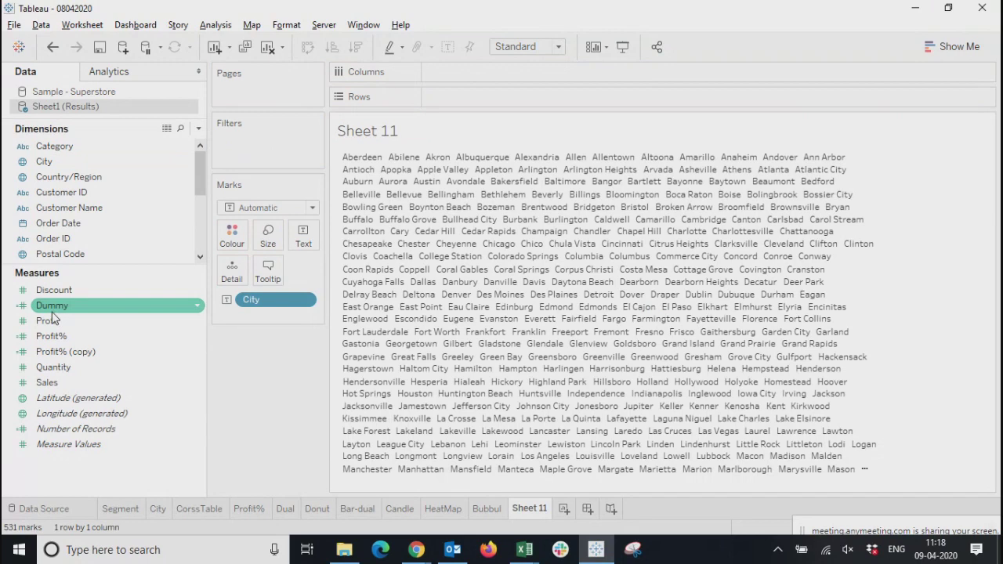
pyautogui.click(40, 352)
pyautogui.click(49, 323)
pyautogui.moveTo(49, 328); pyautogui.dragTo(268, 235)
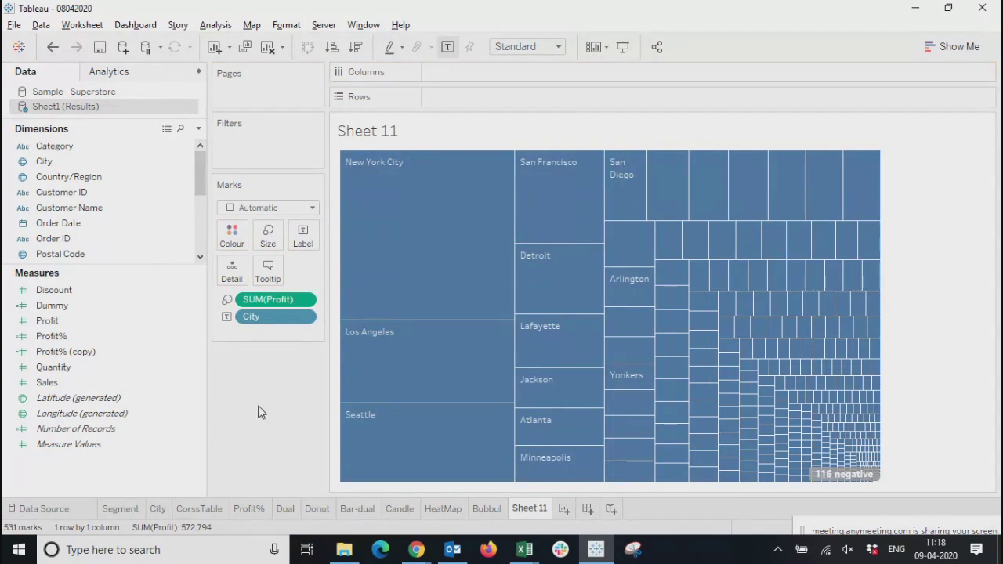
# Change the city treemap's mark type to Text and compare the word cloud with the Bubbul sheet
pyautogui.click(251, 209)
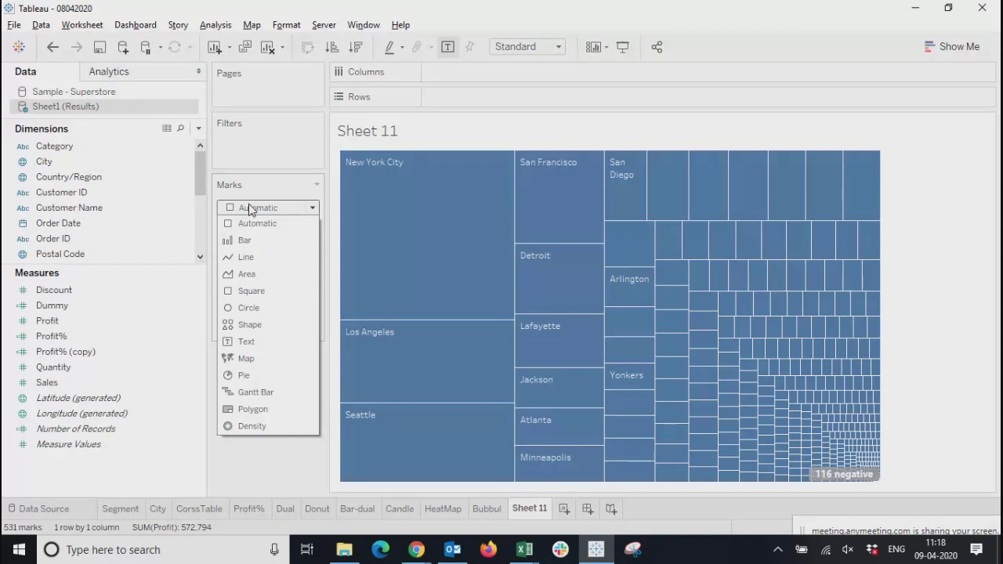
pyautogui.click(250, 342)
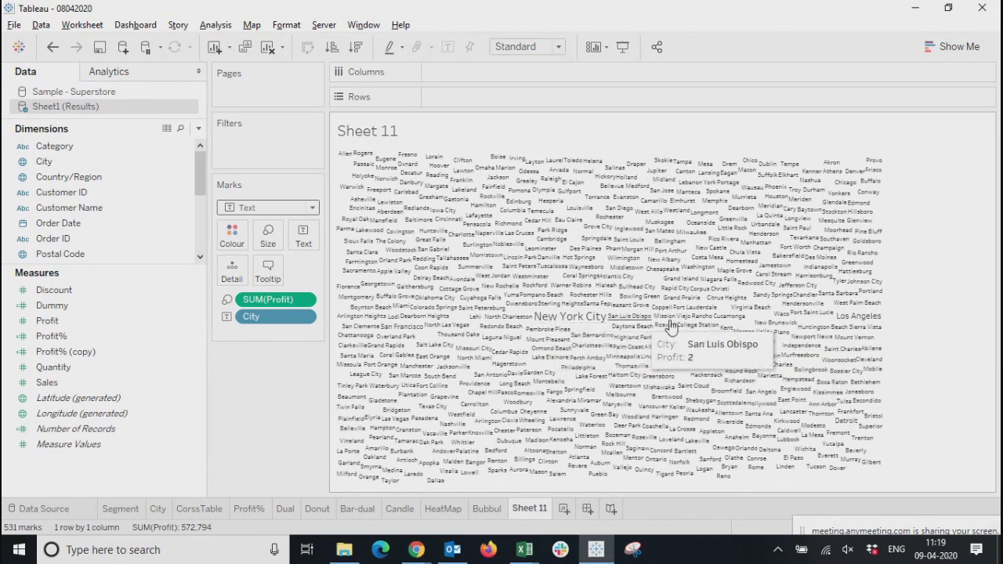
pyautogui.click(488, 511)
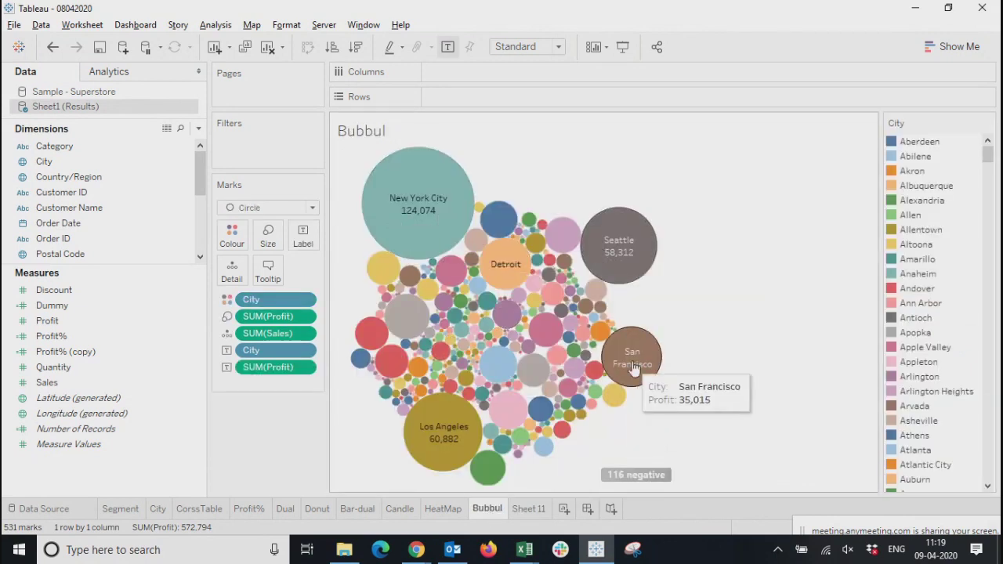
pyautogui.click(528, 509)
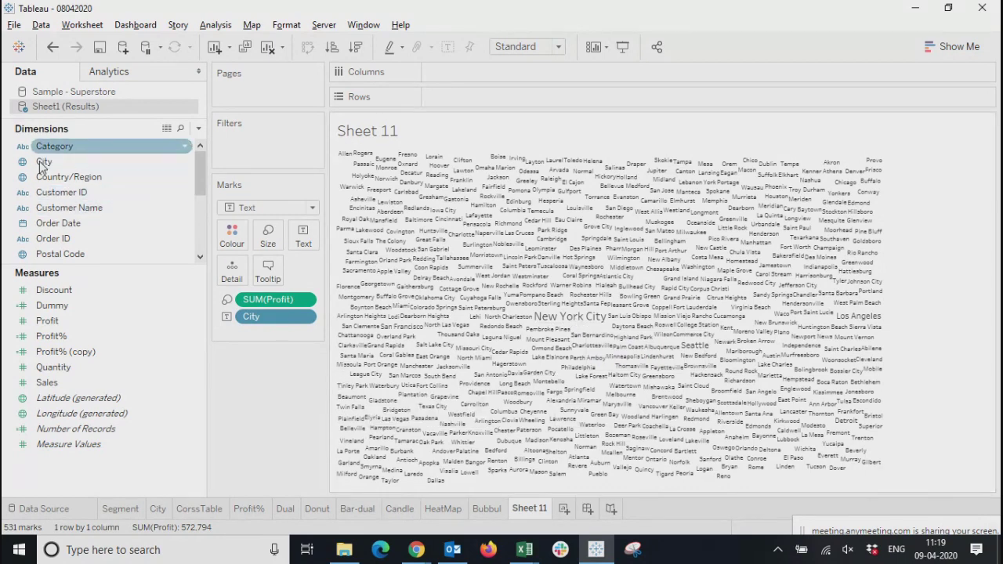
# Add a Region filter using all values to the word cloud and show it as a single-value list
pyautogui.scroll(-3, 45, 236)
pyautogui.moveTo(49, 177); pyautogui.dragTo(262, 152)
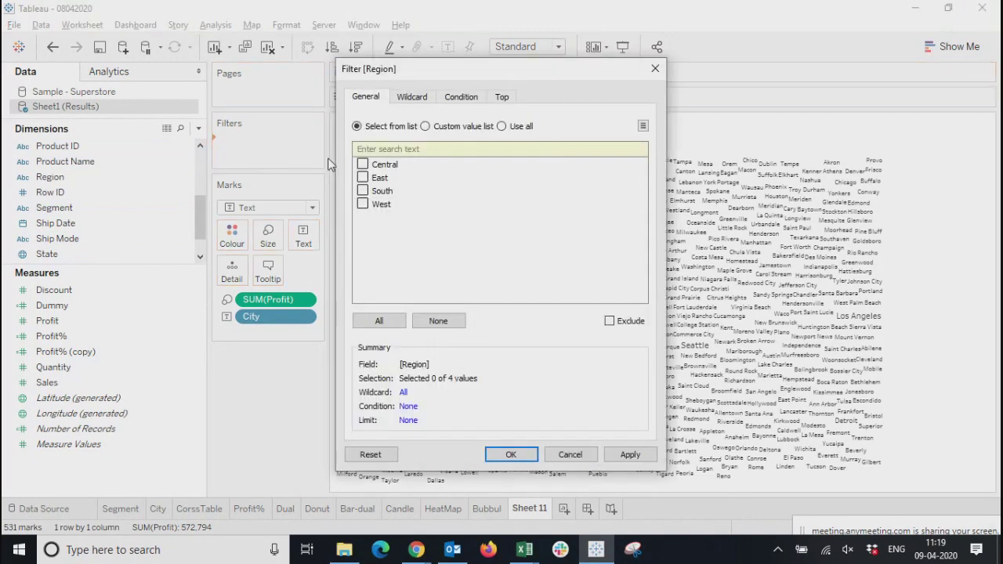
pyautogui.click(502, 124)
pyautogui.click(629, 456)
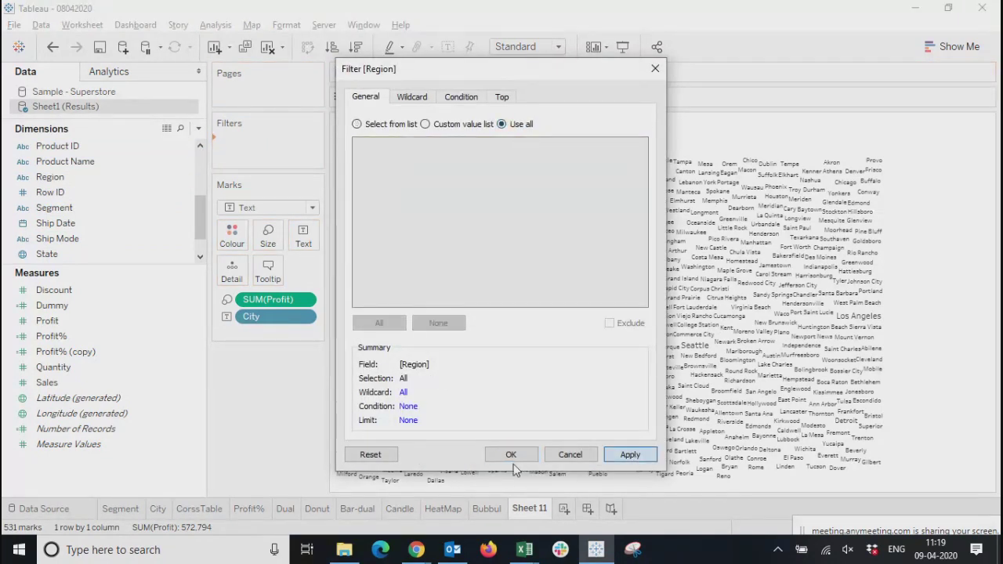
pyautogui.click(490, 455)
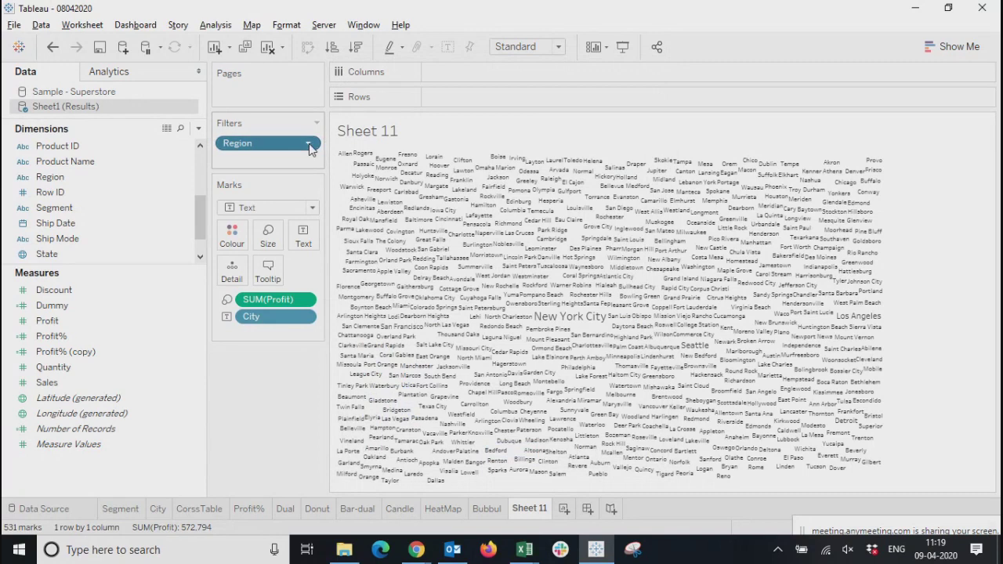
pyautogui.click(309, 150)
pyautogui.click(267, 183)
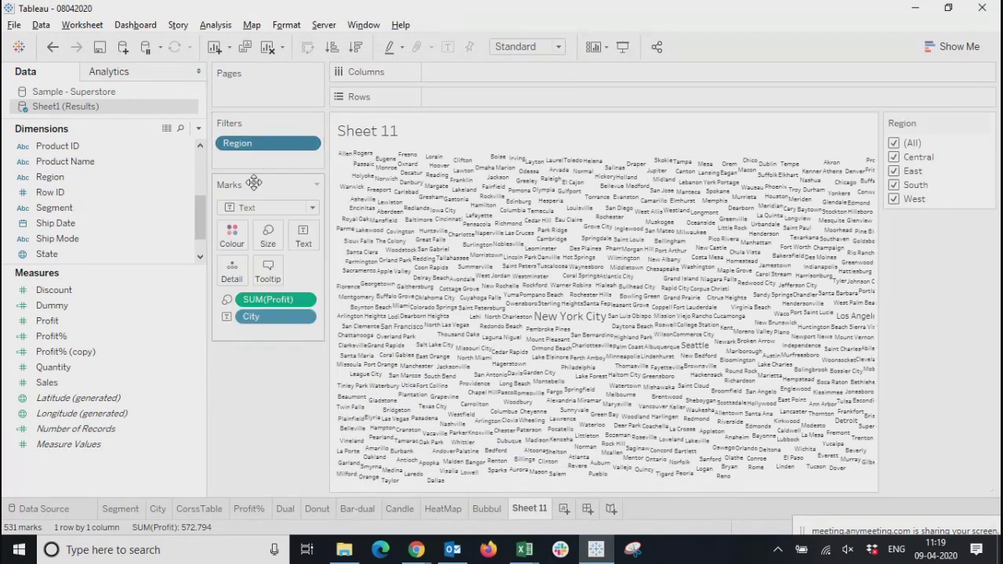
pyautogui.click(991, 123)
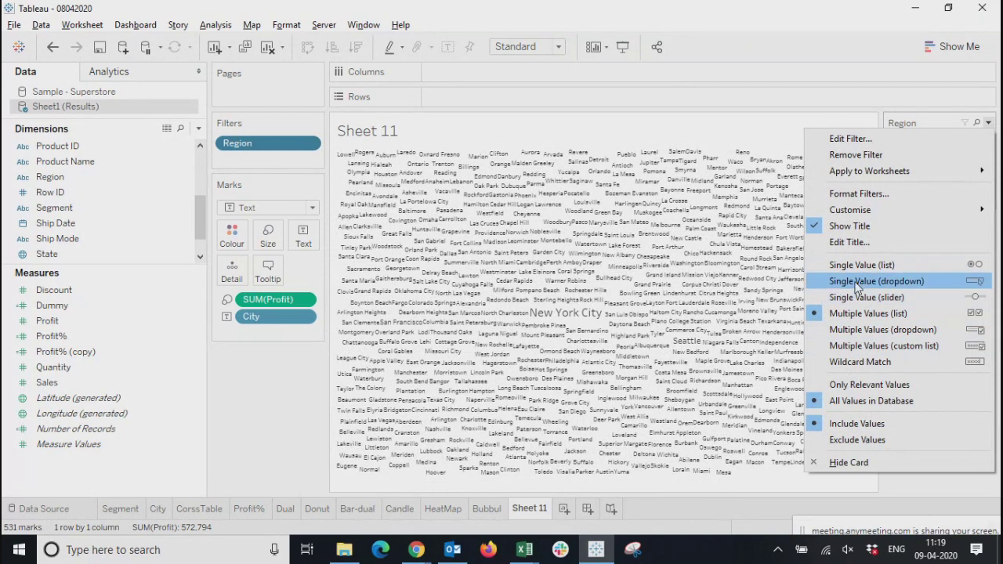
pyautogui.click(863, 265)
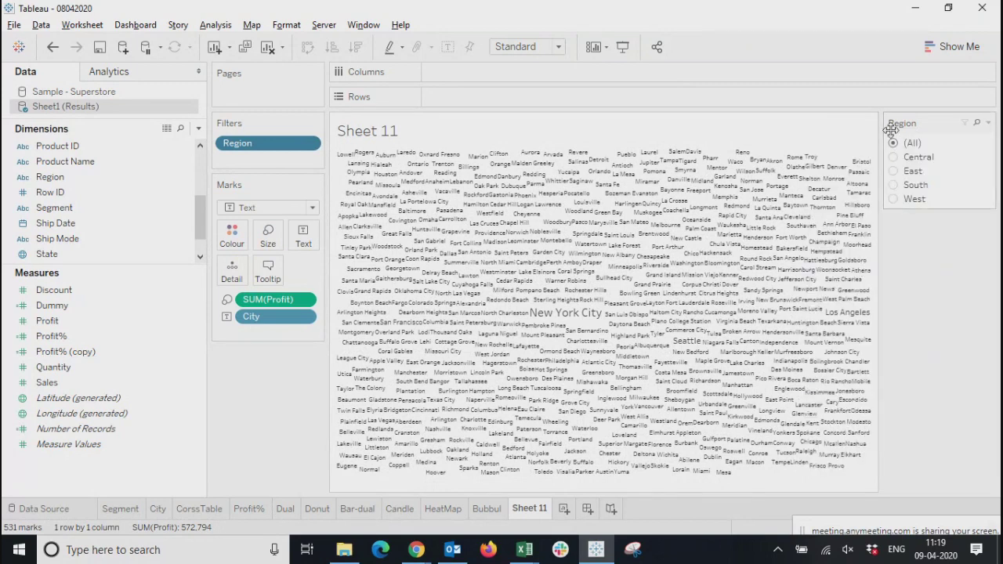
# Filter the word cloud by Central, East, South and West in turn, leaving West selected
pyautogui.click(895, 158)
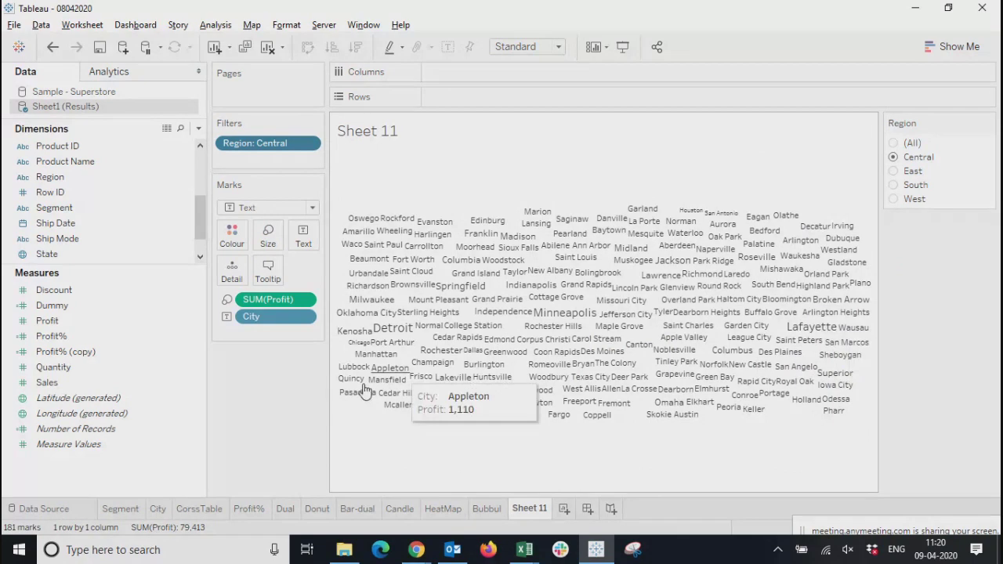
pyautogui.click(891, 174)
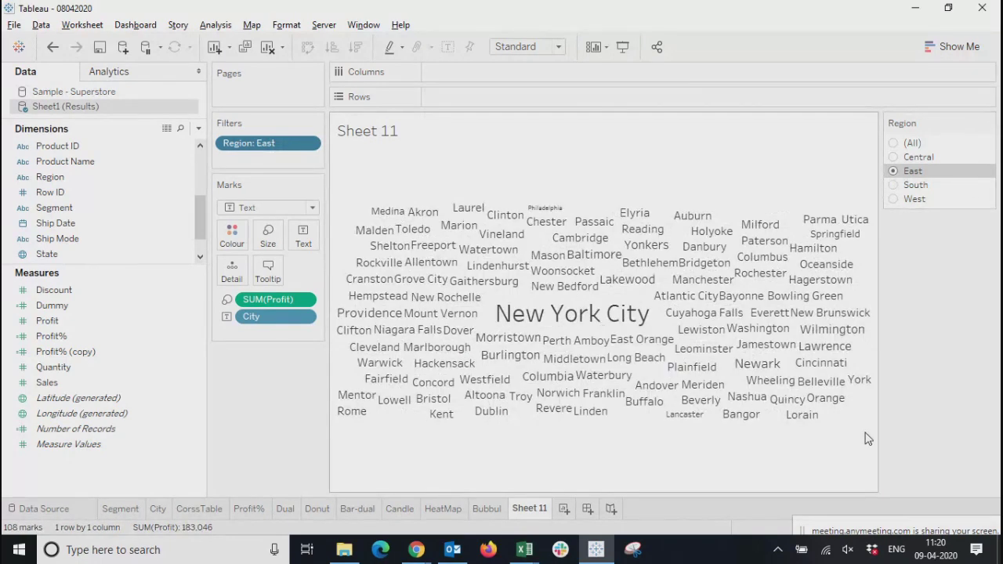
pyautogui.click(897, 187)
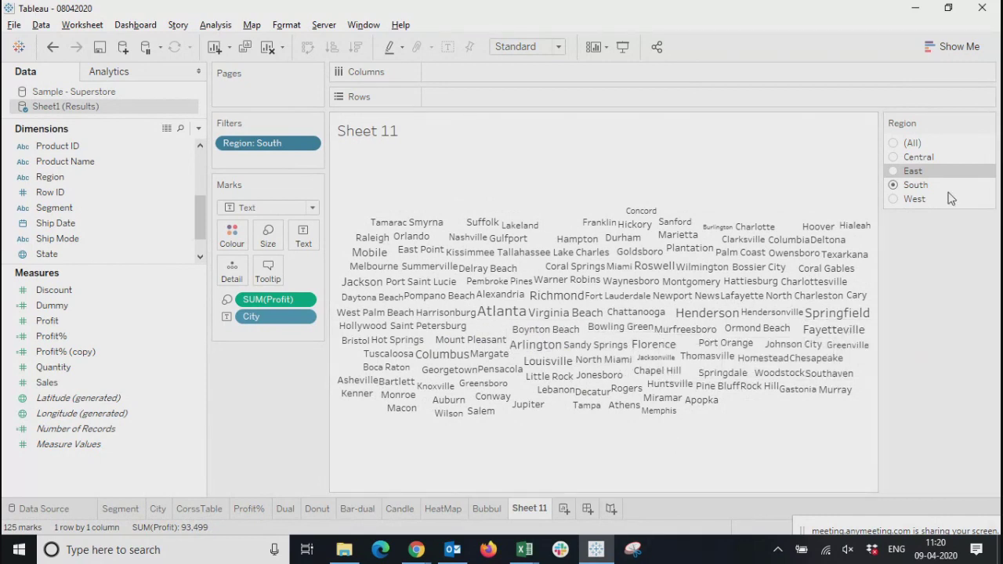
pyautogui.click(895, 200)
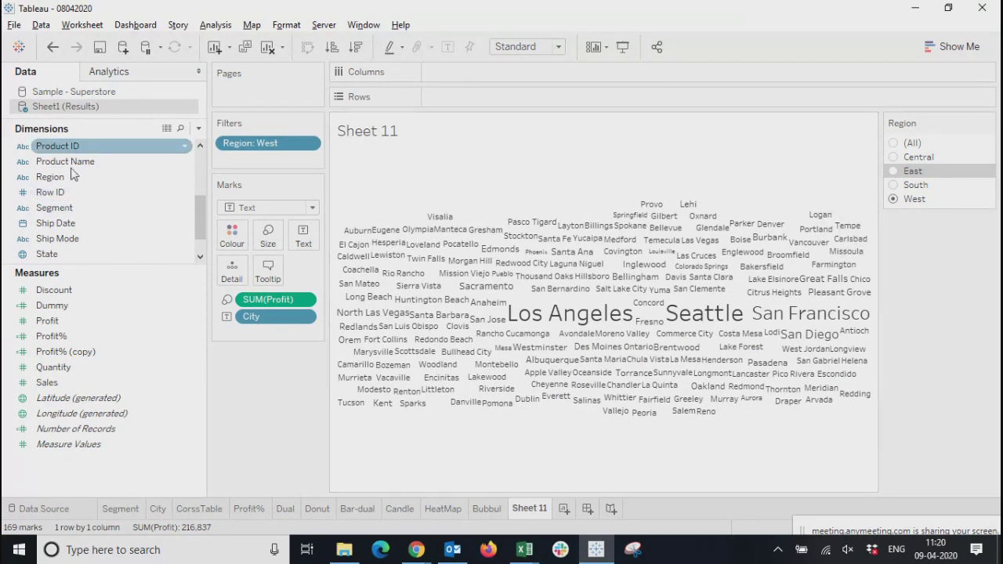
# Add a Sub-Category filter using all values to the word cloud and show it as a single-value list
pyautogui.scroll(-2, 55, 238)
pyautogui.moveTo(54, 240); pyautogui.dragTo(225, 161)
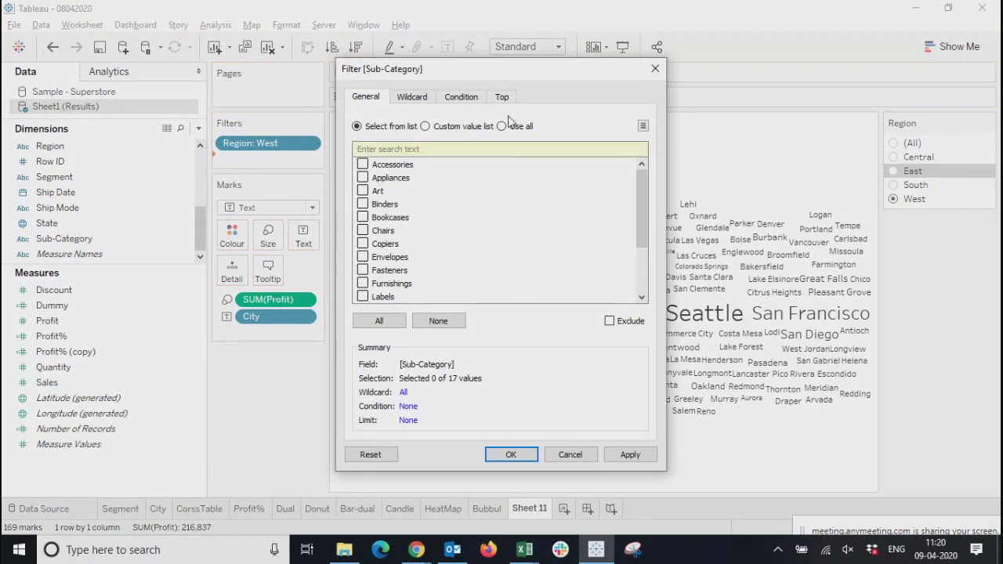
pyautogui.click(509, 124)
pyautogui.click(527, 455)
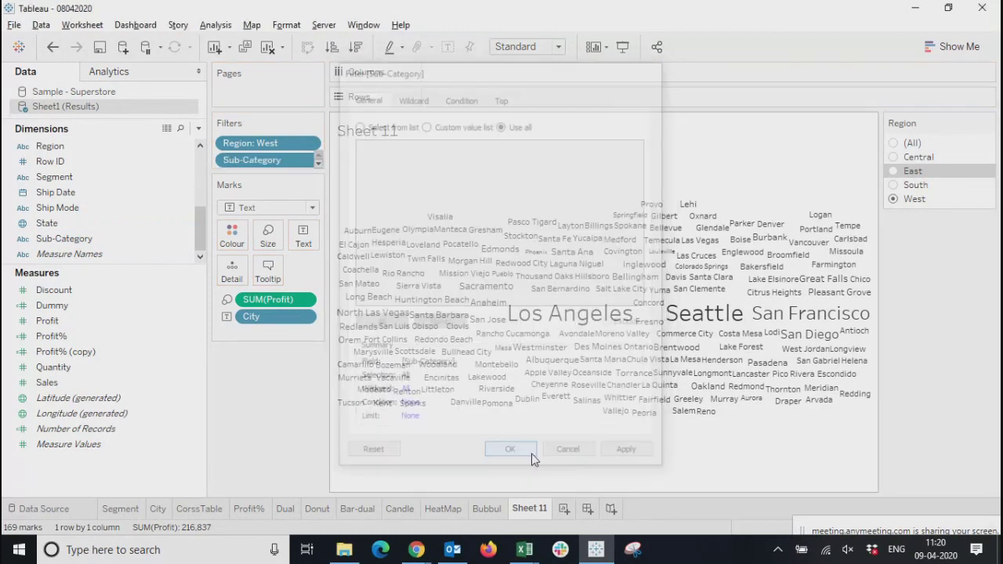
pyautogui.click(308, 159)
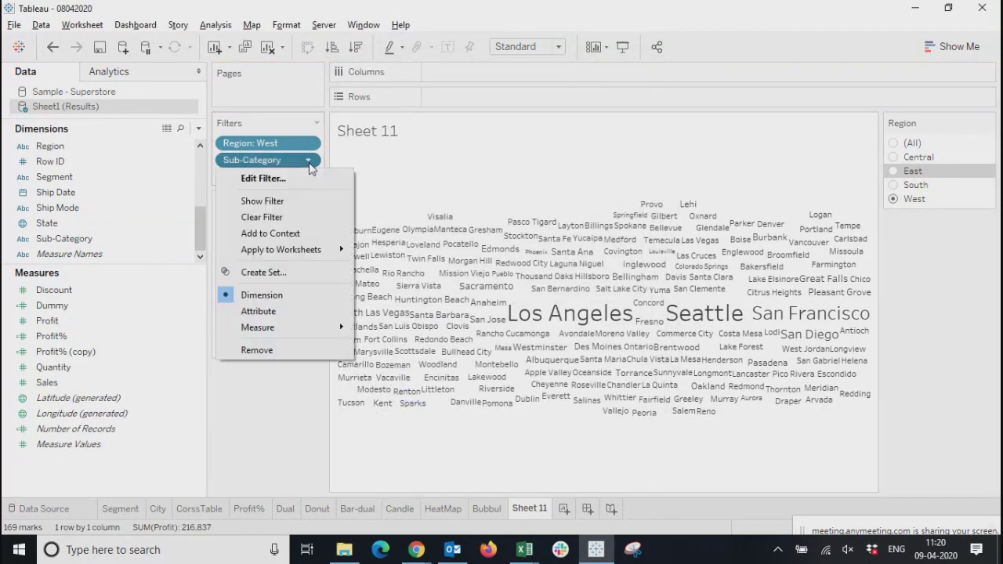
pyautogui.click(264, 202)
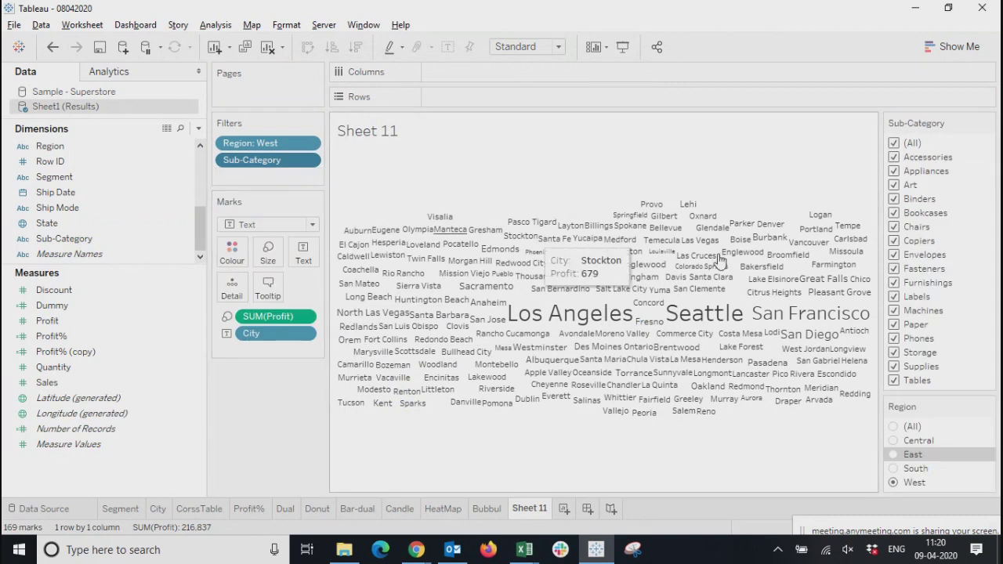
pyautogui.click(988, 123)
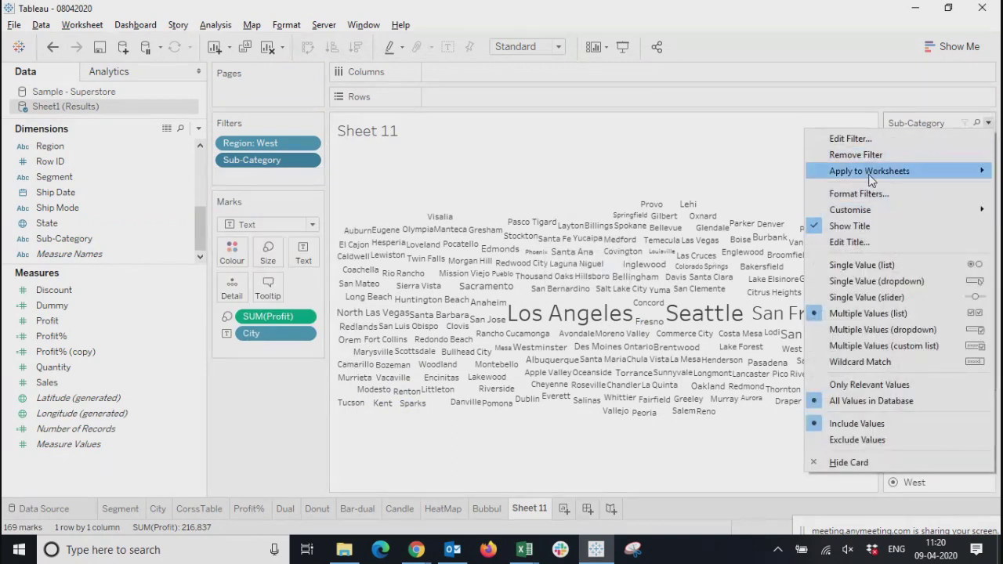
pyautogui.click(862, 264)
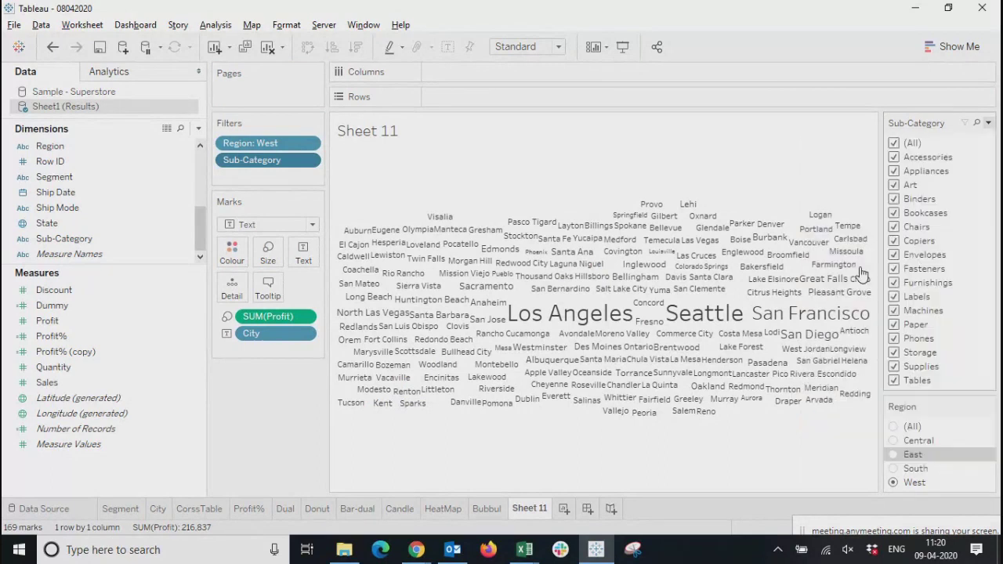
# Filter the word cloud to the Appliances sub-category and place the Region filter card above the Sub-Category one
pyautogui.click(894, 171)
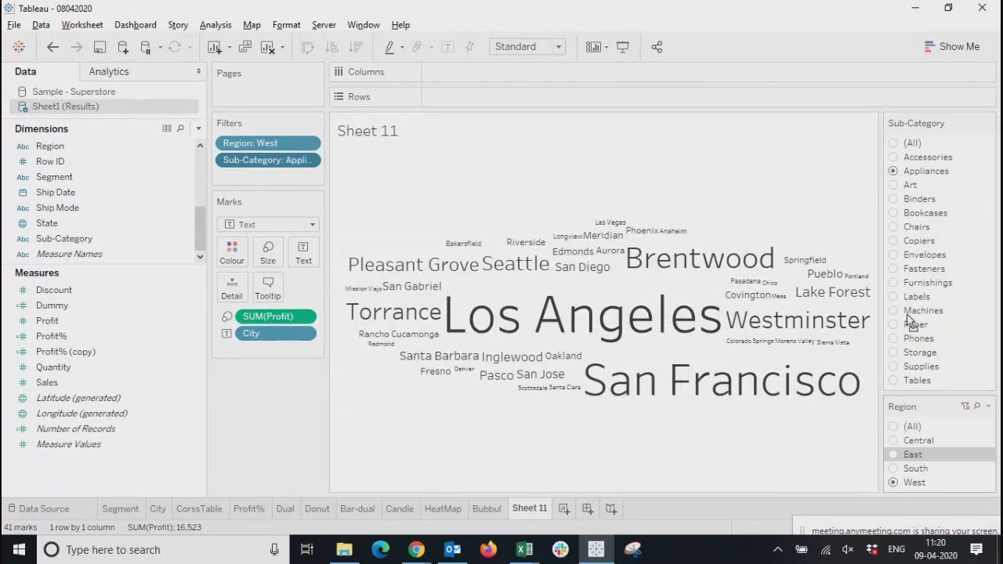
pyautogui.moveTo(912, 137); pyautogui.dragTo(912, 138)
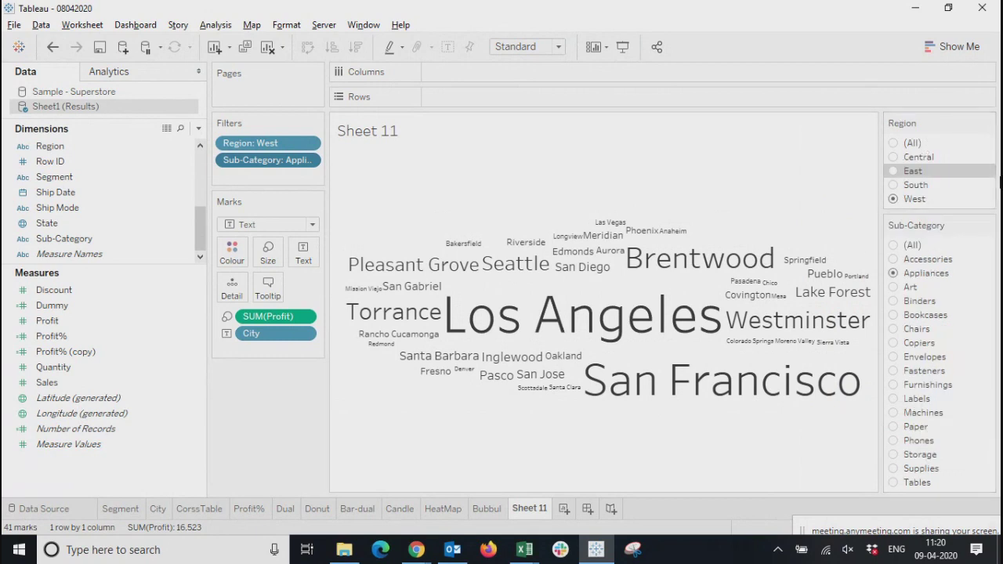
# Filter the word cloud to the Central region and step through the Art, Chairs, Copiers, Furnishings, Labels, Paper, Phones and Storage sub-categories
pyautogui.click(894, 158)
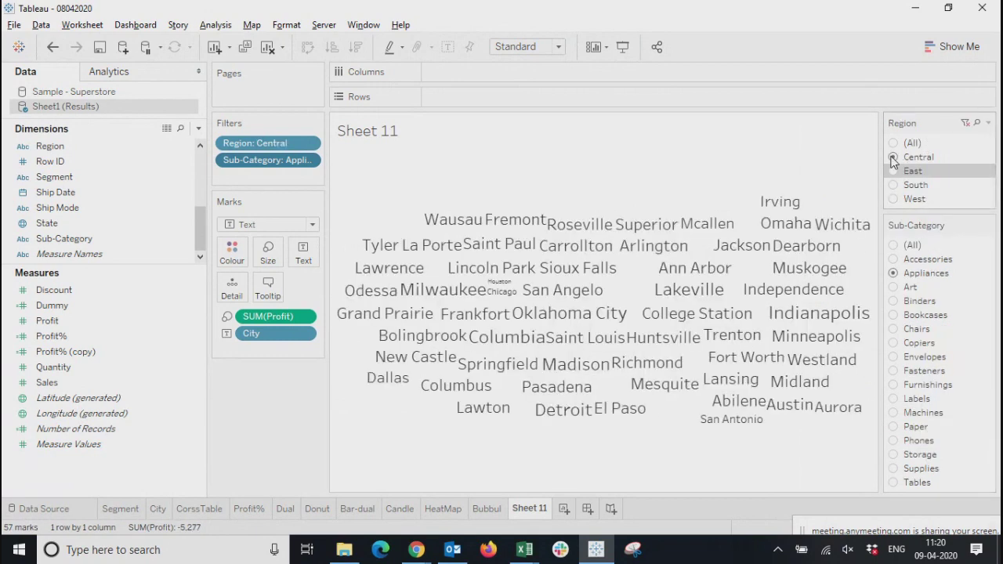
pyautogui.click(894, 286)
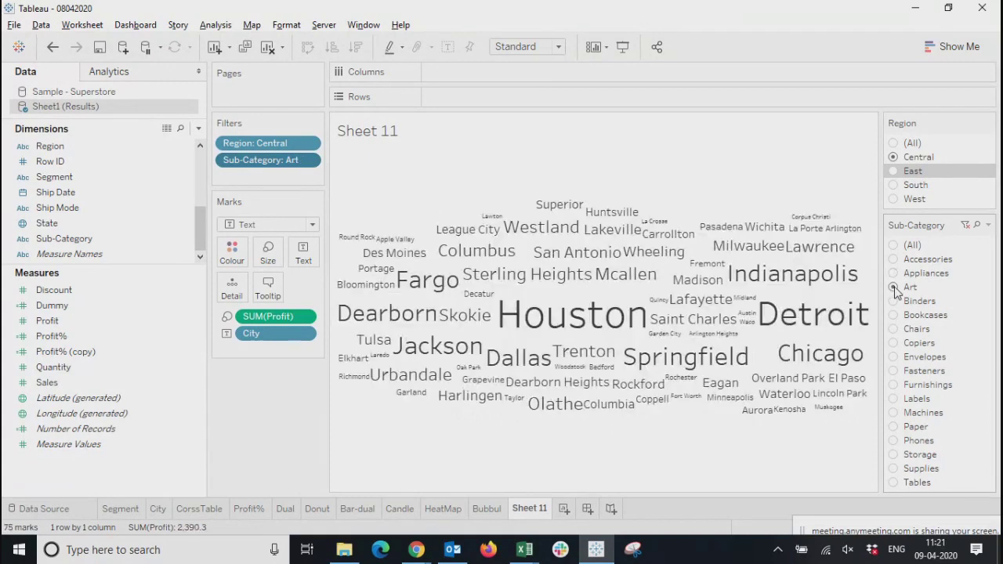
pyautogui.click(898, 330)
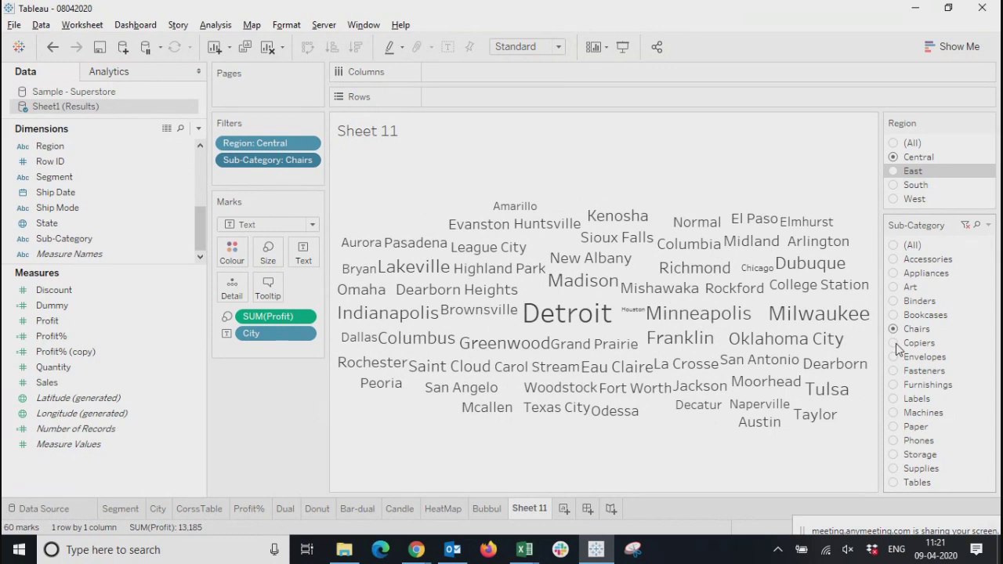
pyautogui.click(895, 344)
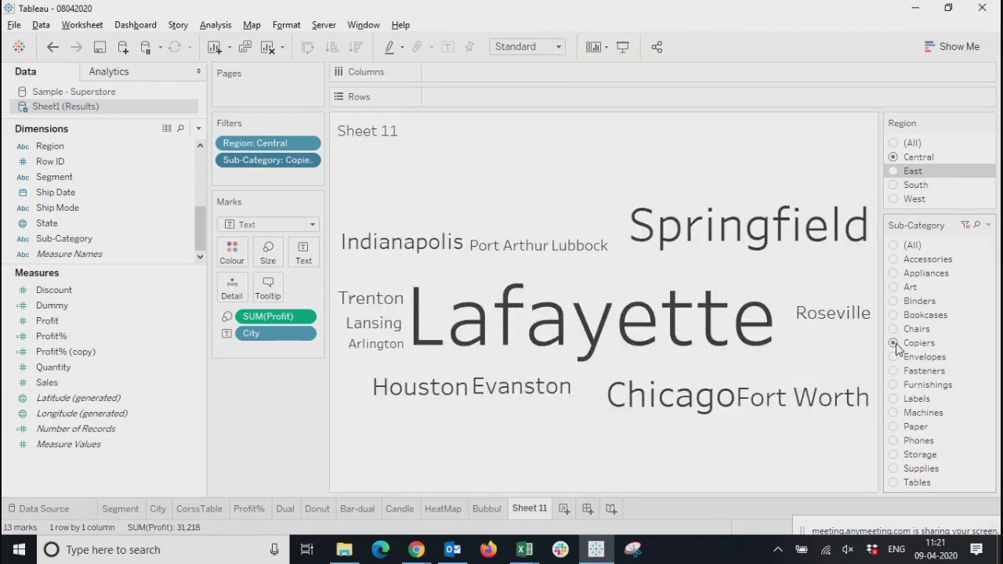
pyautogui.click(895, 385)
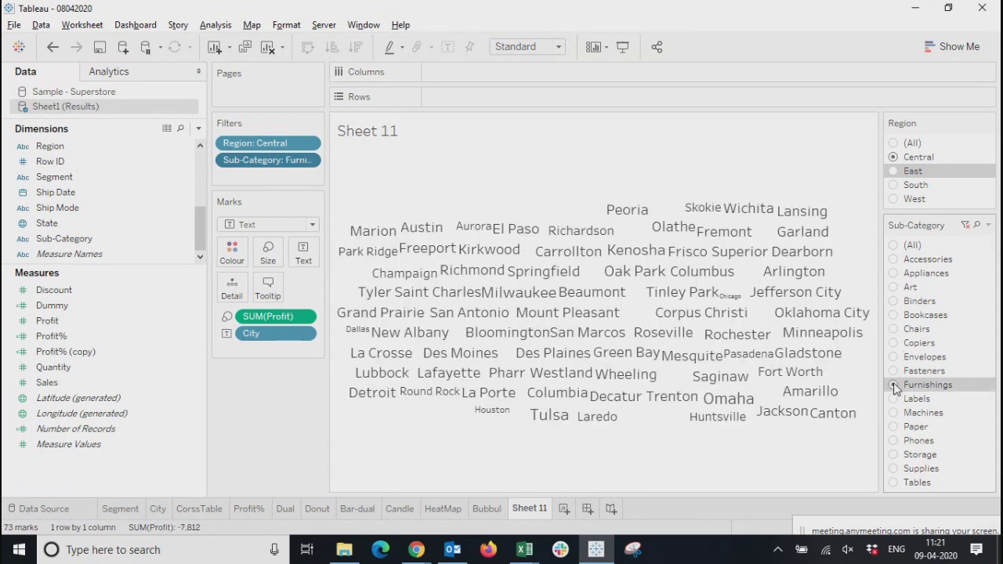
pyautogui.click(894, 399)
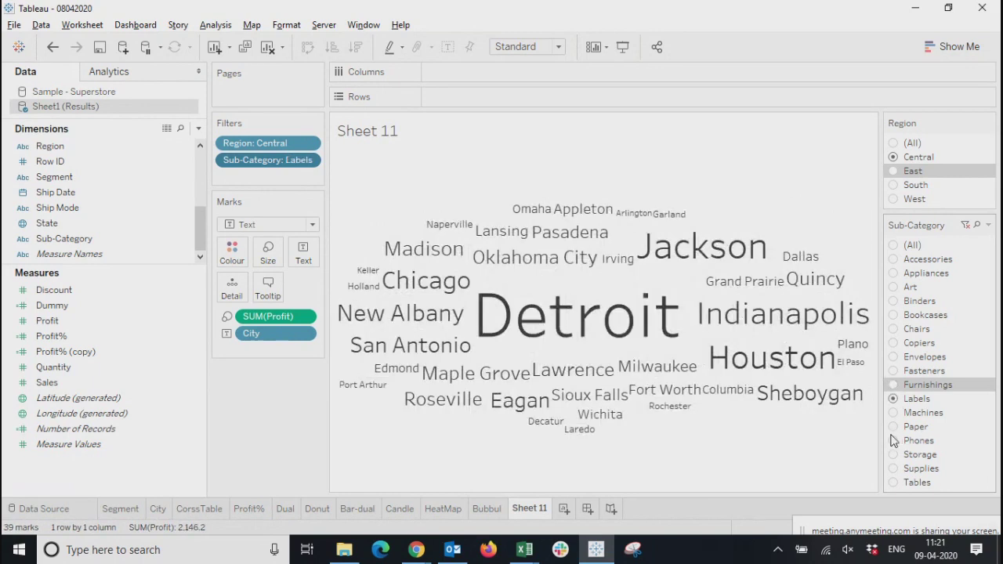
pyautogui.click(894, 427)
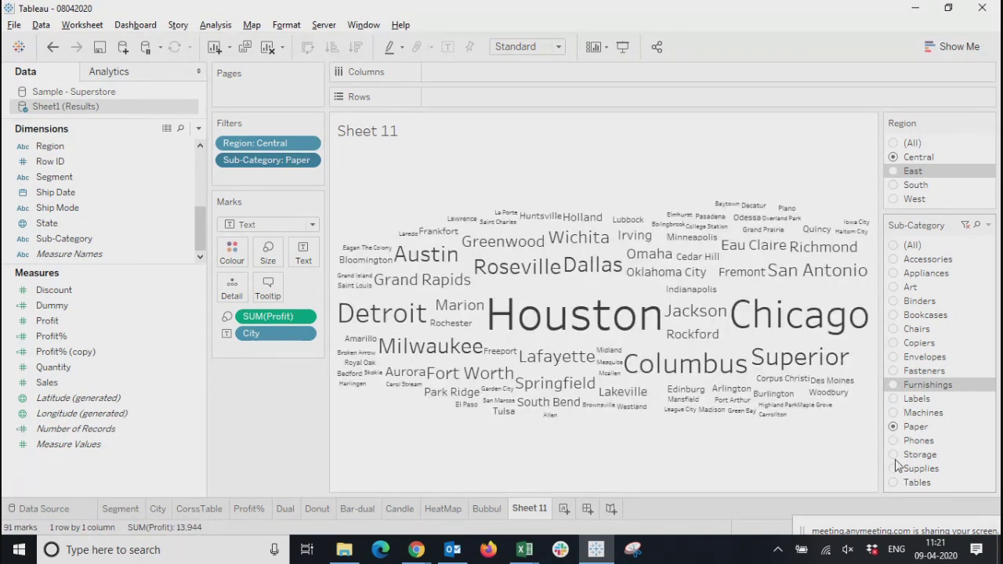
pyautogui.click(895, 442)
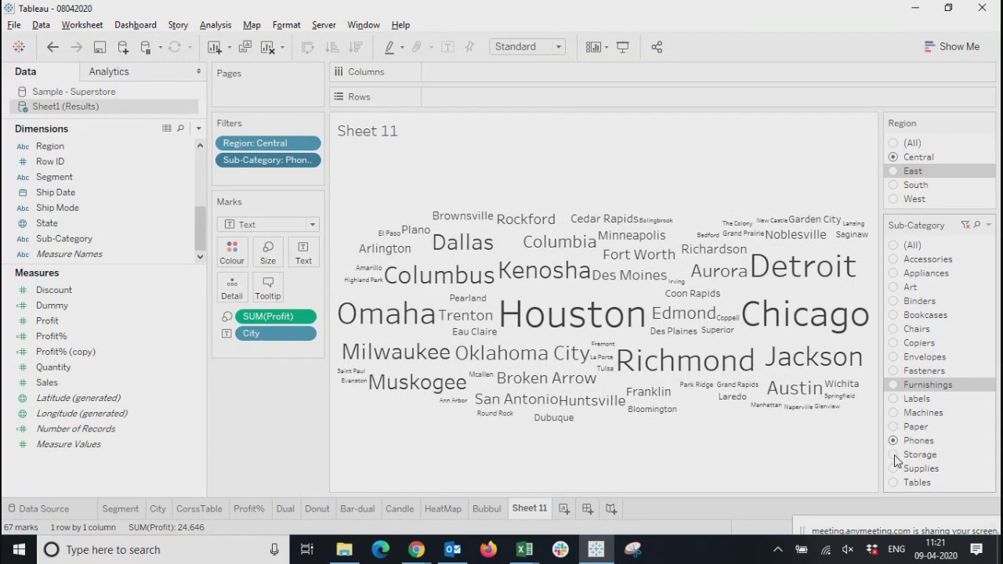
pyautogui.click(895, 455)
# Filter the word cloud to the East region and switch the sub-category through Chairs, Envelopes and Machines
pyautogui.click(895, 171)
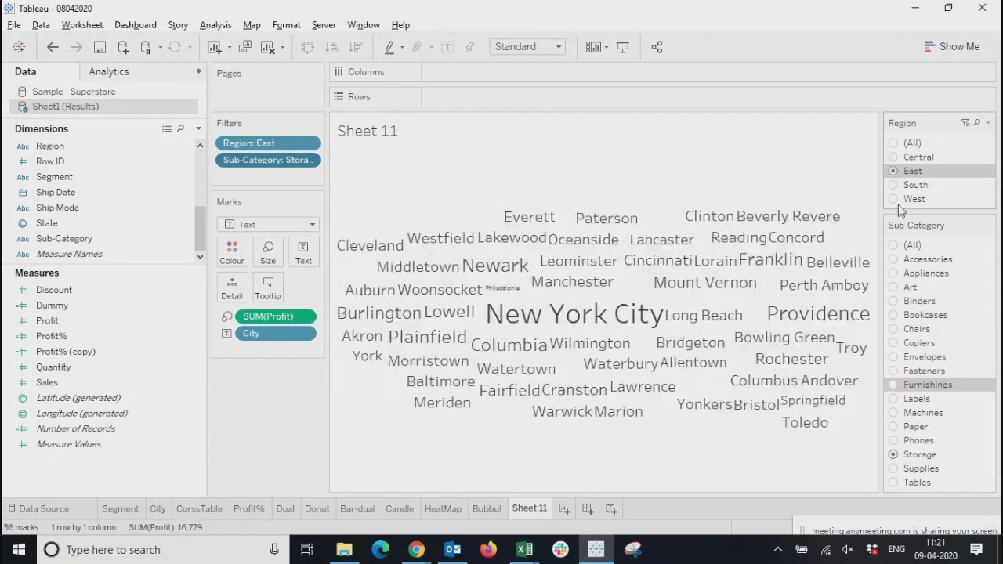
pyautogui.click(894, 330)
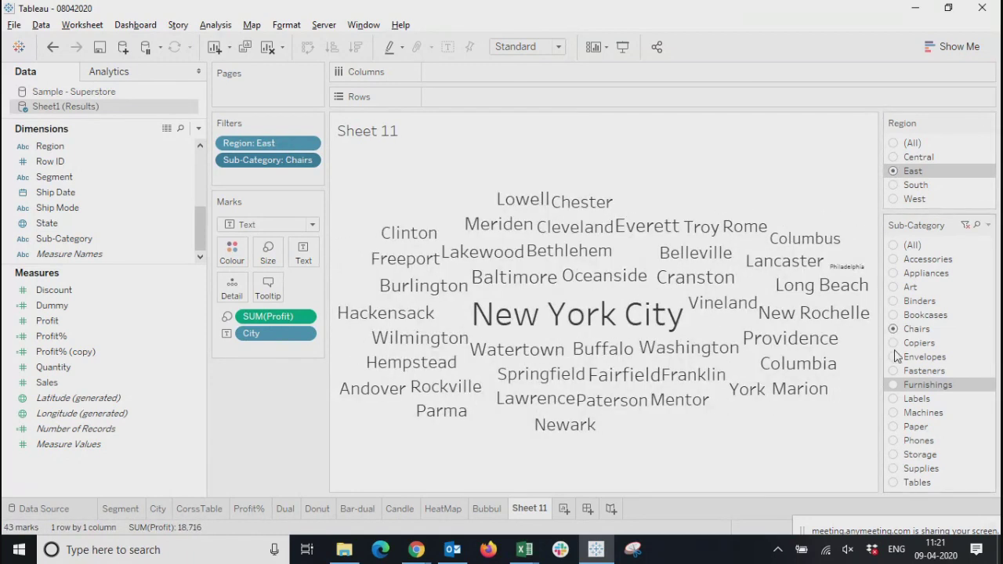
pyautogui.click(896, 362)
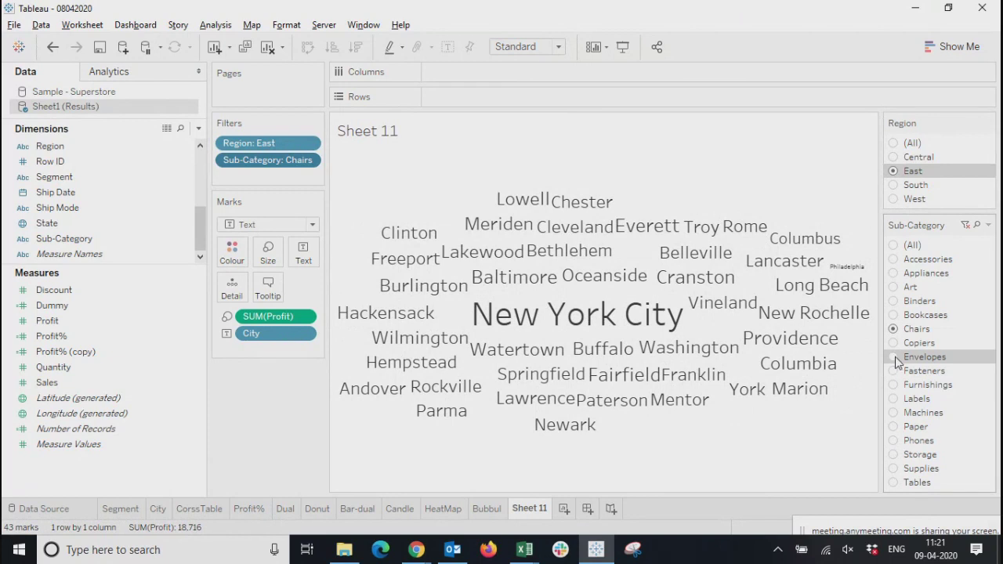
pyautogui.click(894, 413)
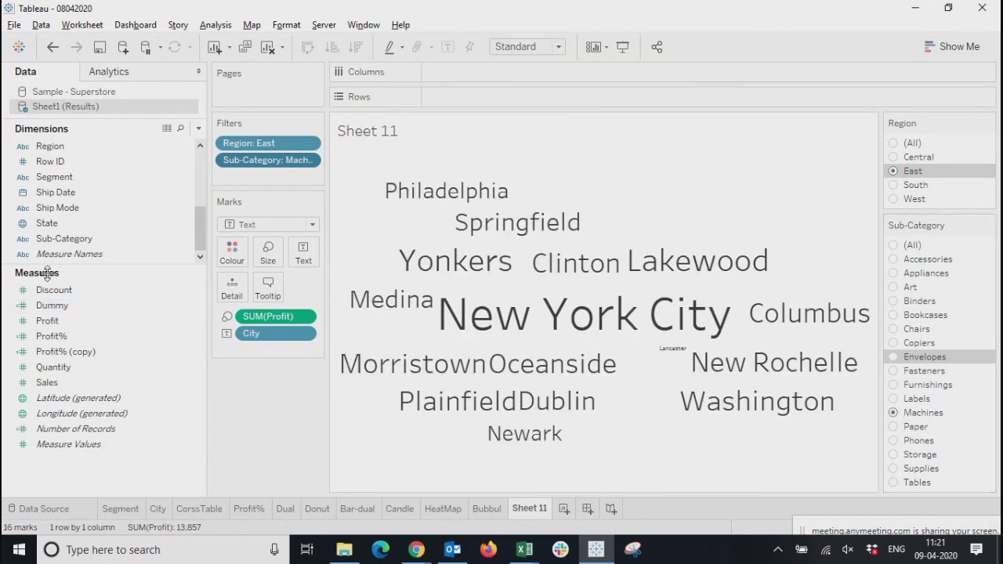
# Colour the words in the word cloud by City
pyautogui.scroll(3, 74, 227)
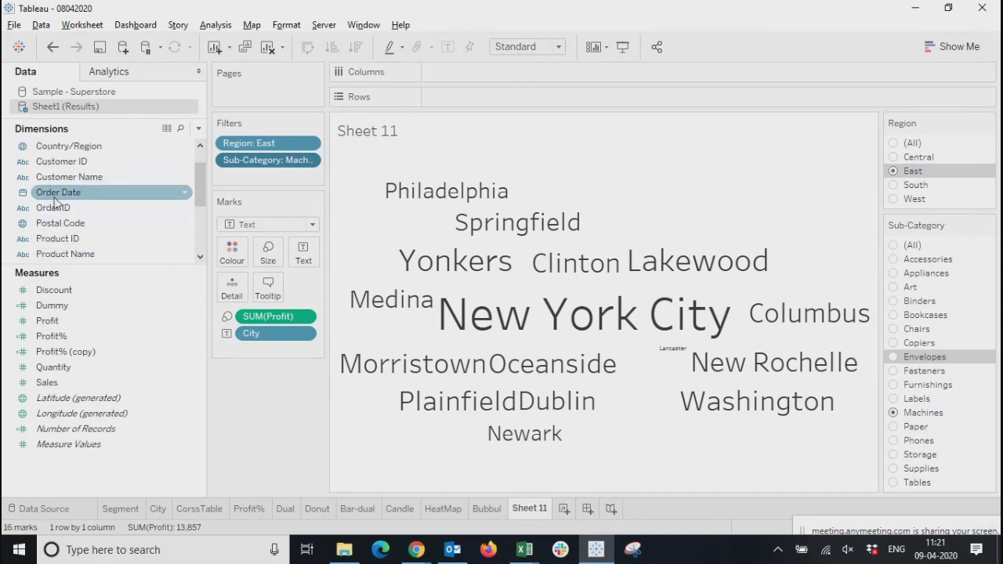
pyautogui.scroll(-3, 55, 253)
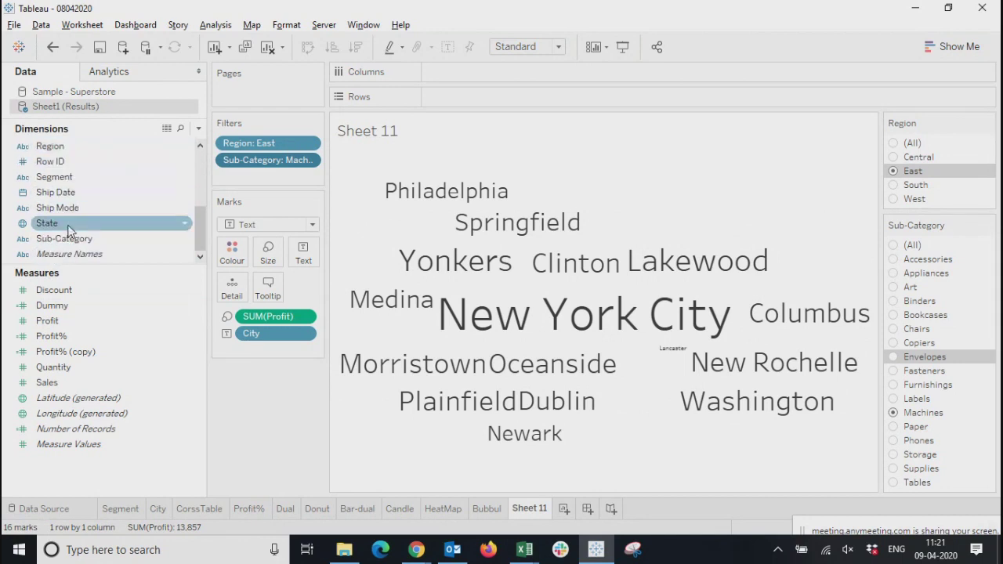
pyautogui.scroll(5, 69, 230)
pyautogui.moveTo(45, 166); pyautogui.dragTo(234, 265)
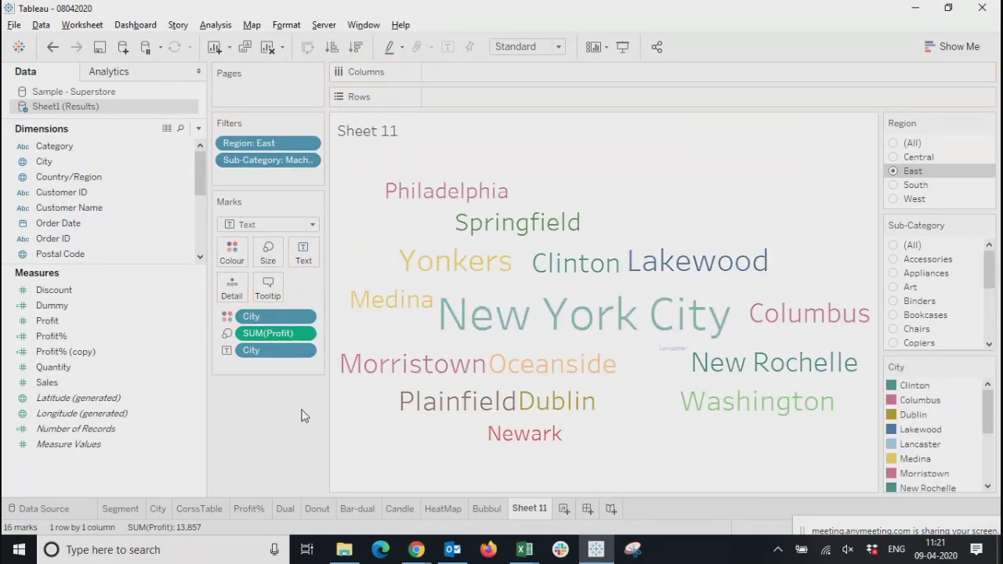
# Filter the word cloud to Binders and then Appliances, and add Sales to the words' tooltip instead of their text
pyautogui.click(894, 302)
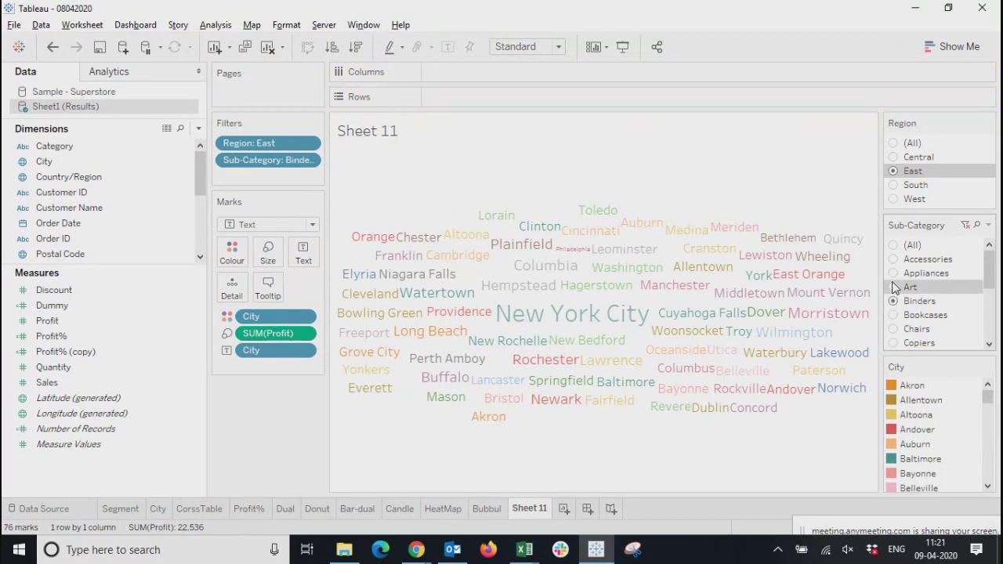
pyautogui.click(894, 272)
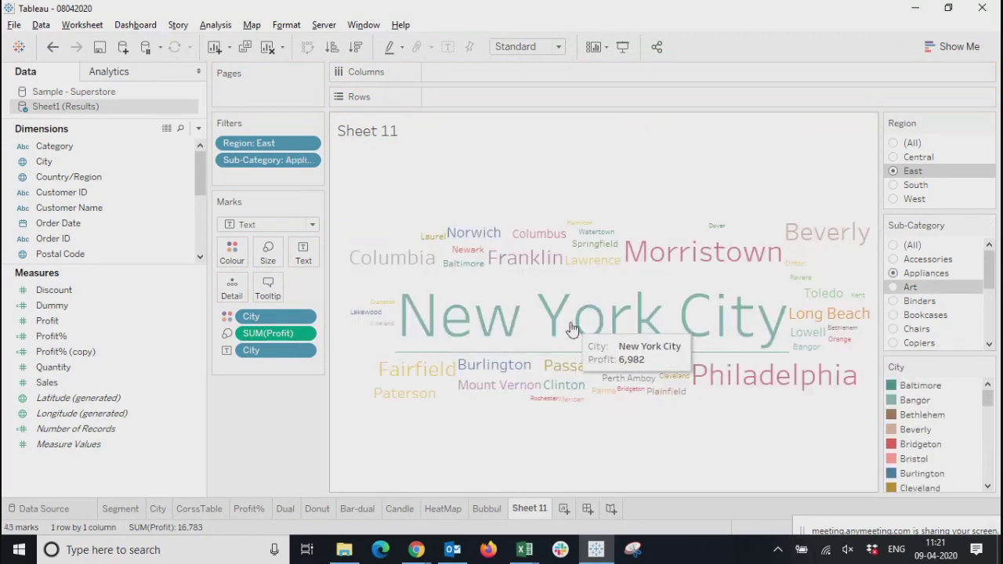
pyautogui.moveTo(47, 383); pyautogui.dragTo(304, 254)
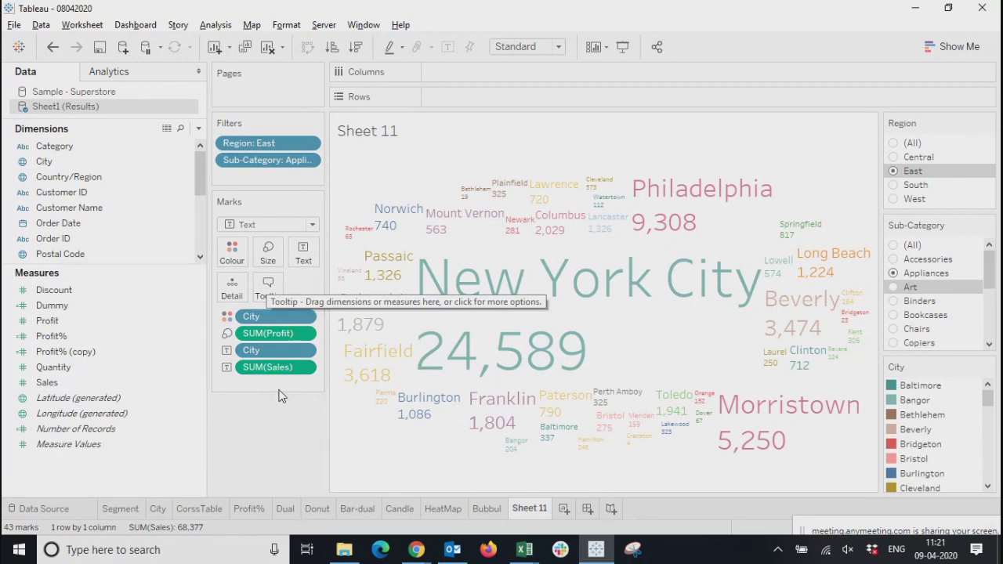
pyautogui.moveTo(266, 367); pyautogui.dragTo(267, 295)
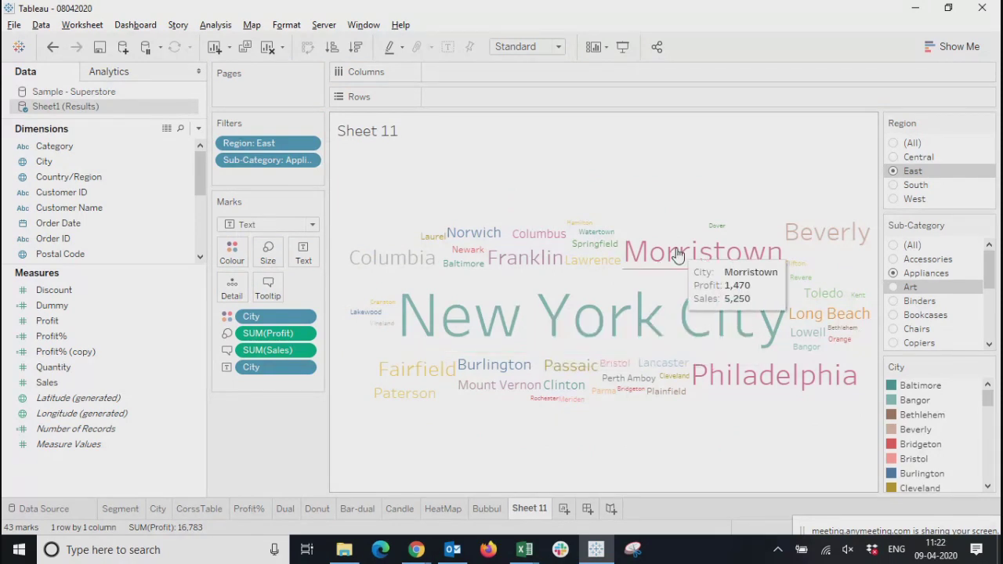
pyautogui.click(231, 250)
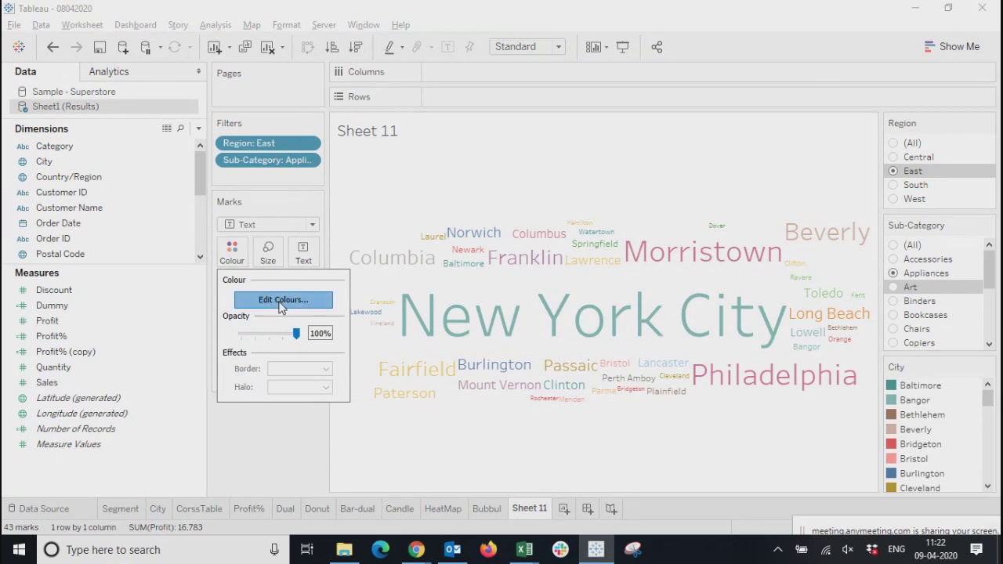
pyautogui.click(281, 302)
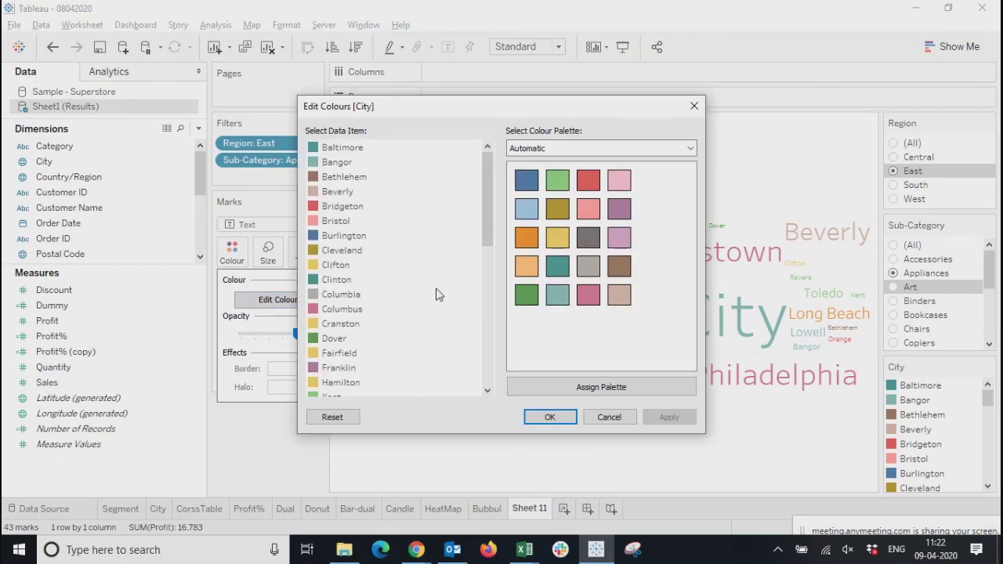
pyautogui.click(693, 106)
# Try the Miller Stone and Summer palettes for the City colours and close the colour settings without assigning either
pyautogui.click(232, 251)
pyautogui.moveTo(296, 333); pyautogui.dragTo(347, 340)
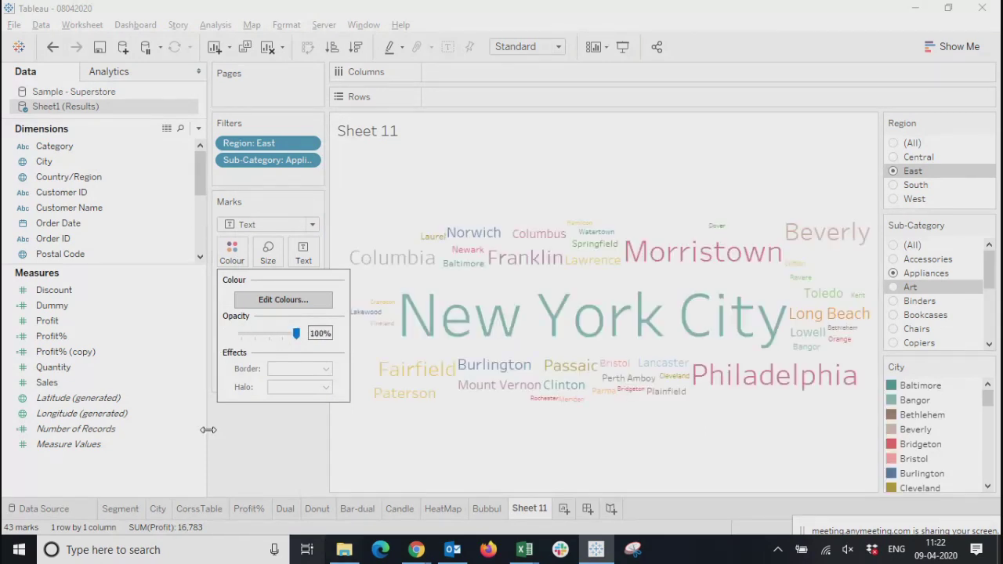
pyautogui.click(301, 298)
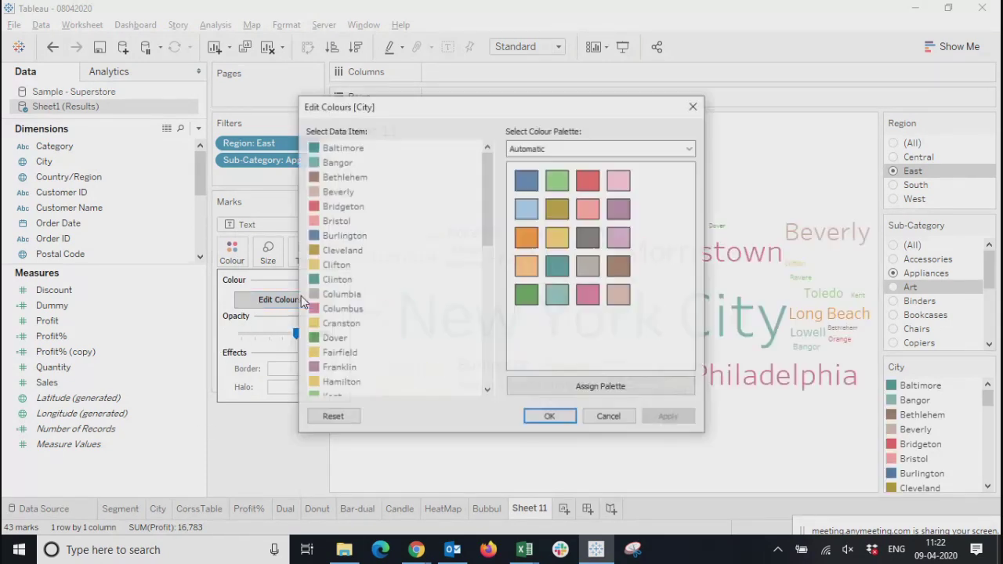
pyautogui.click(553, 151)
pyautogui.click(519, 240)
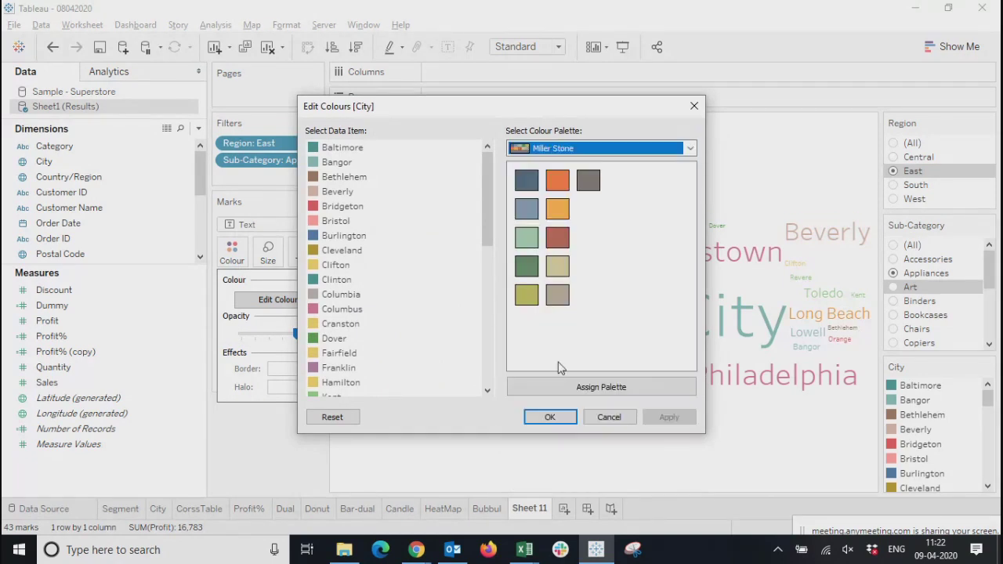
pyautogui.click(556, 151)
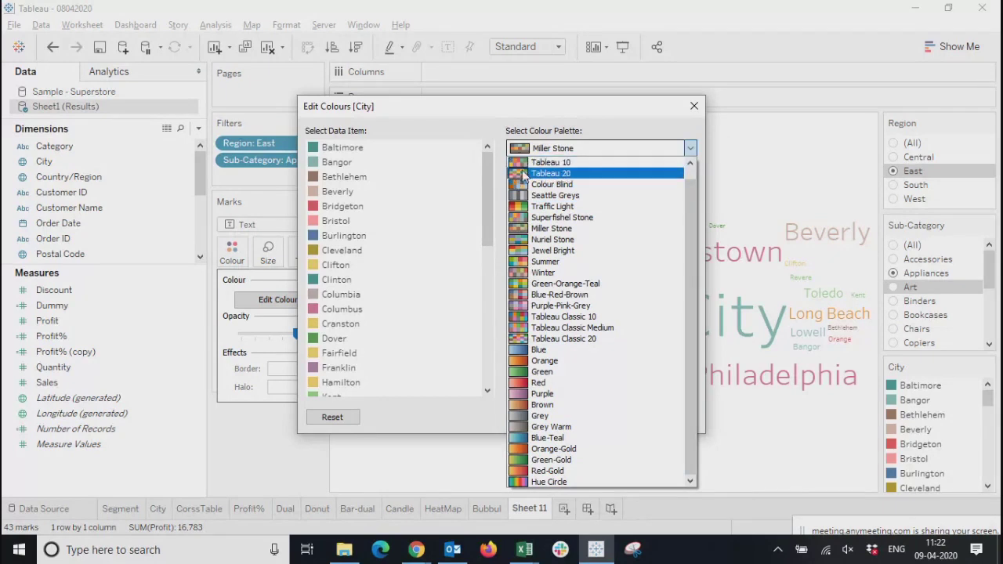
pyautogui.click(524, 261)
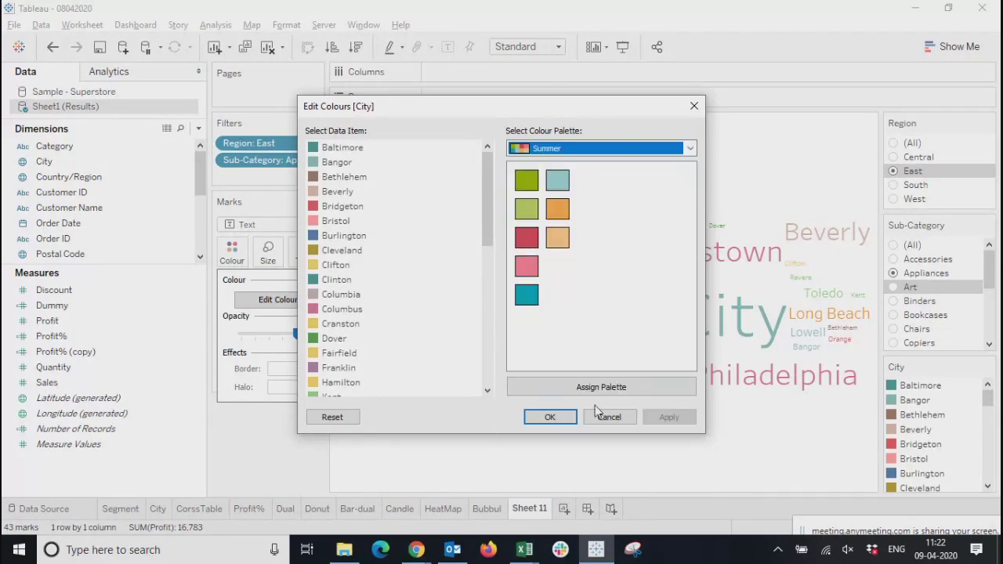
pyautogui.click(549, 422)
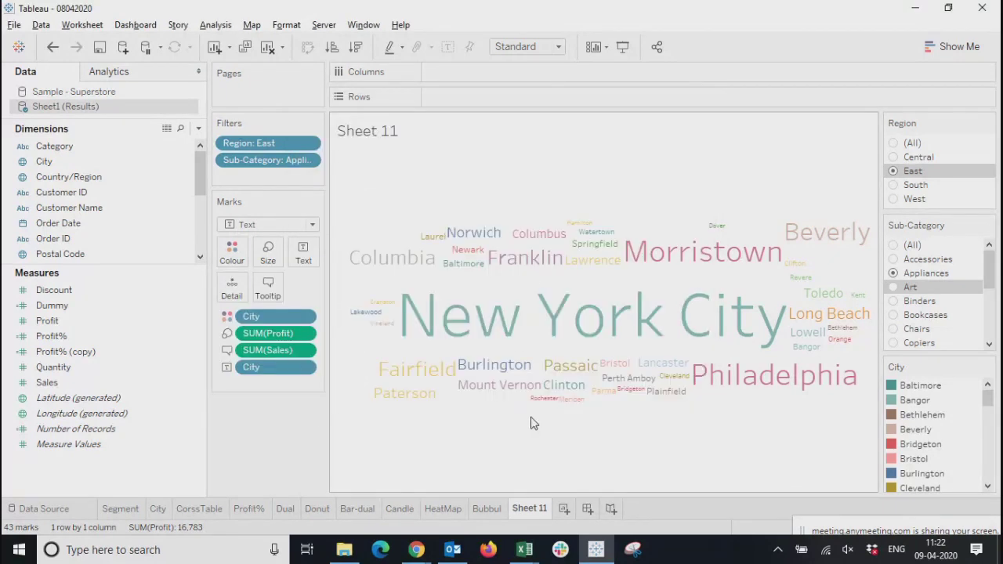
# Change the colour of the city Bridgeton to orange from the Automatic palette and apply it
pyautogui.click(232, 252)
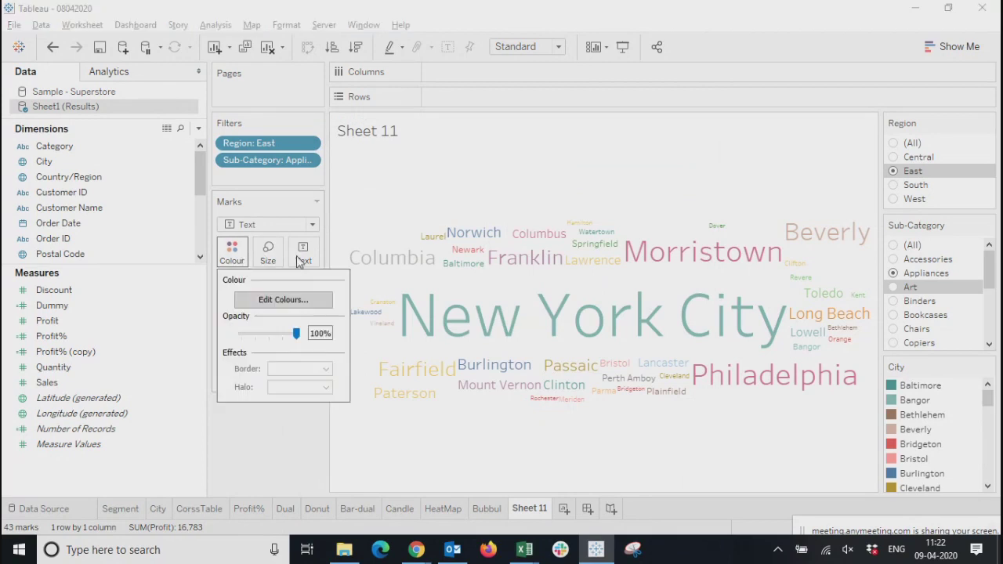
pyautogui.click(259, 306)
pyautogui.click(334, 207)
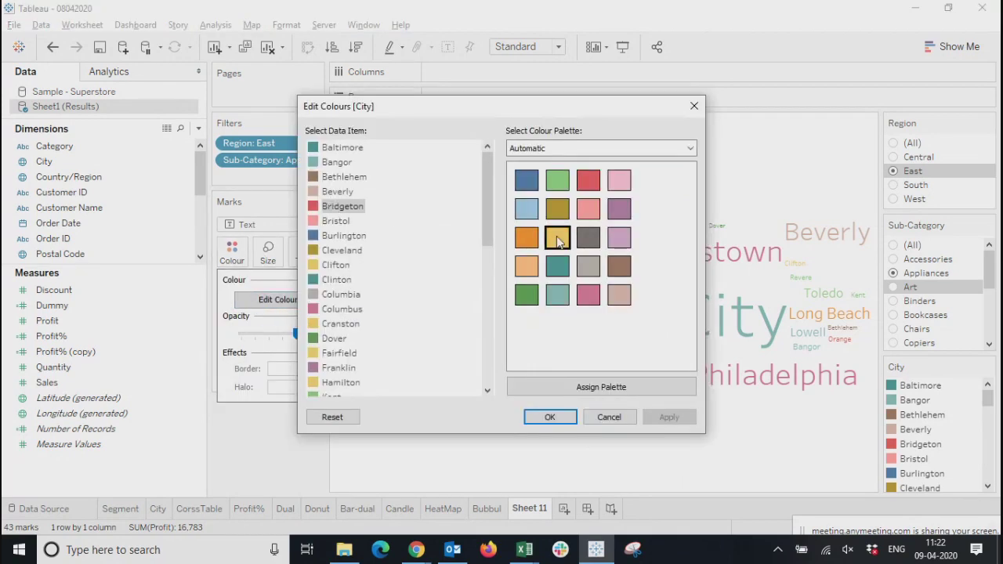
pyautogui.click(558, 241)
pyautogui.click(527, 238)
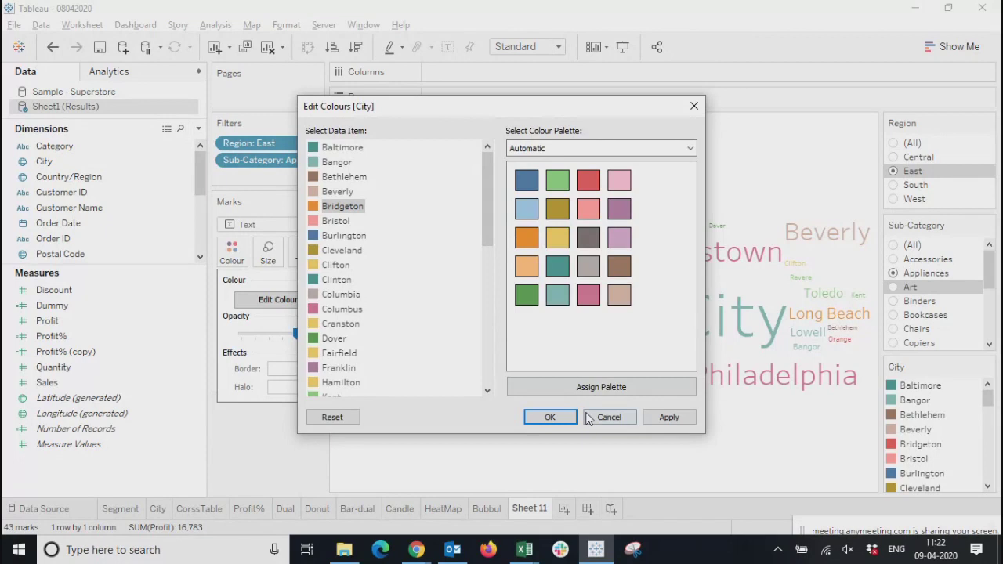
pyautogui.click(663, 421)
pyautogui.click(548, 417)
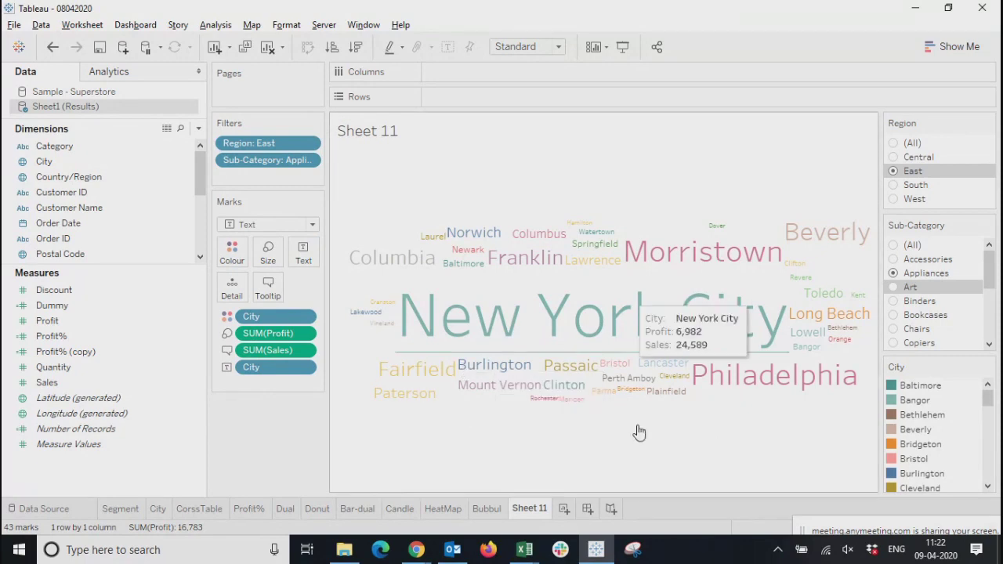
# Duplicate the Sheet 11 word cloud worksheet and remove the Sub-Category filter from the copy
pyautogui.rightClick(529, 513)
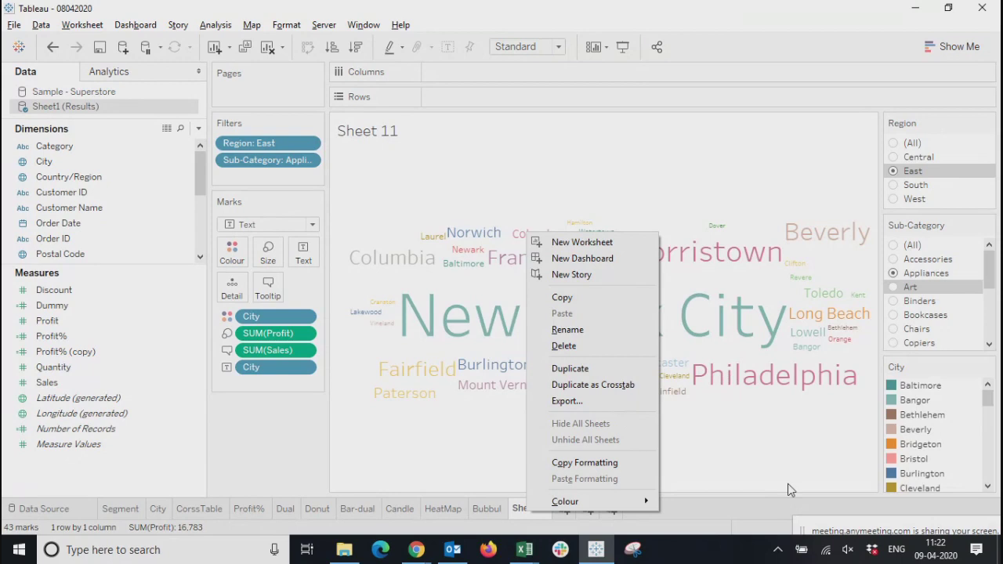
pyautogui.click(567, 369)
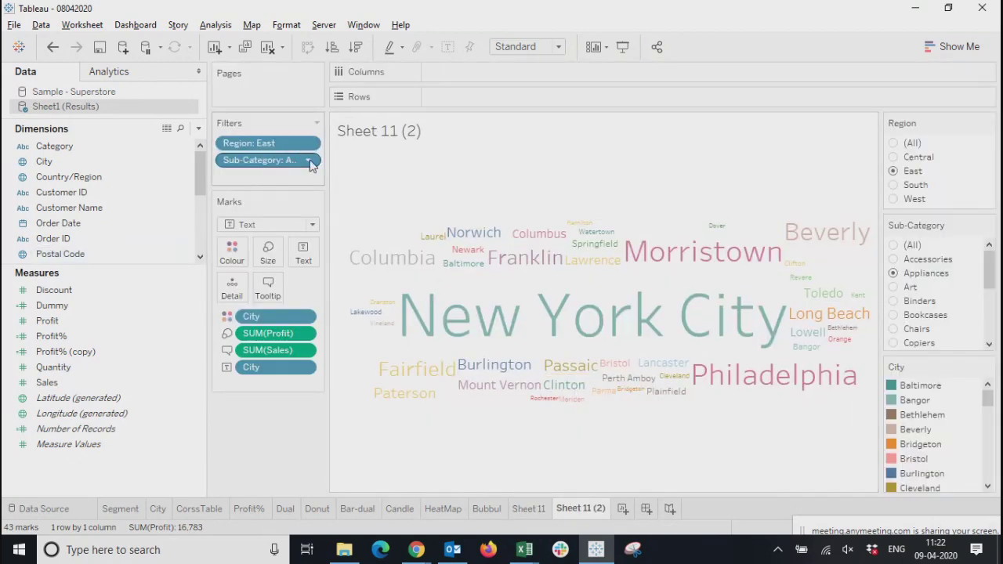
pyautogui.click(310, 162)
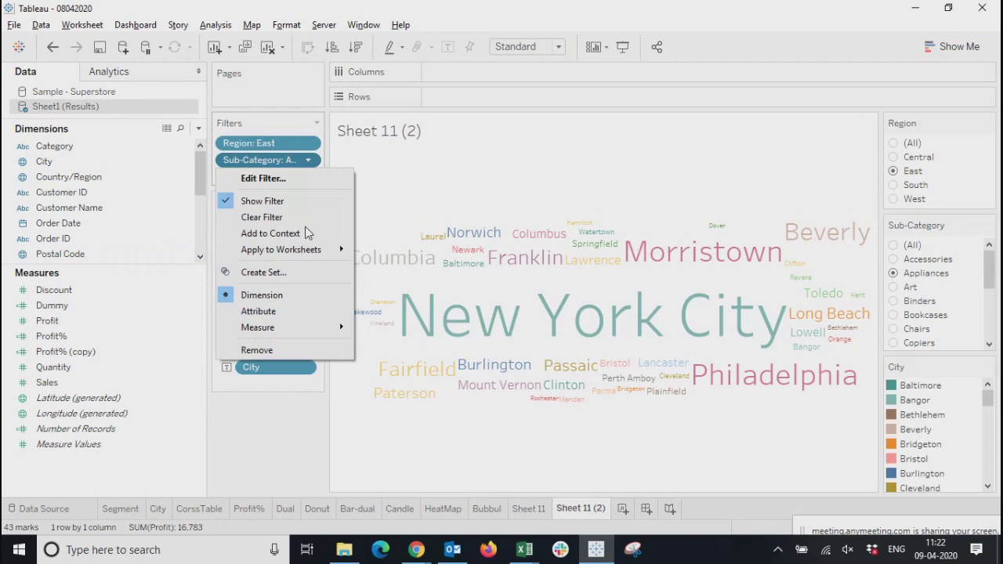
pyautogui.press('Escape')
# Remove the City field from both the text and the colour of the duplicated word cloud
pyautogui.rightClick(243, 349)
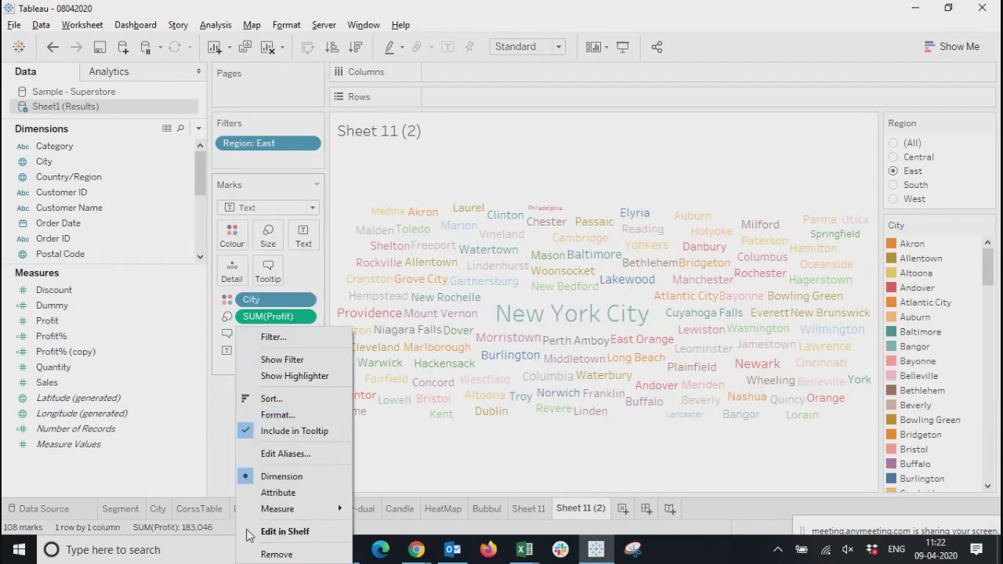
pyautogui.click(277, 554)
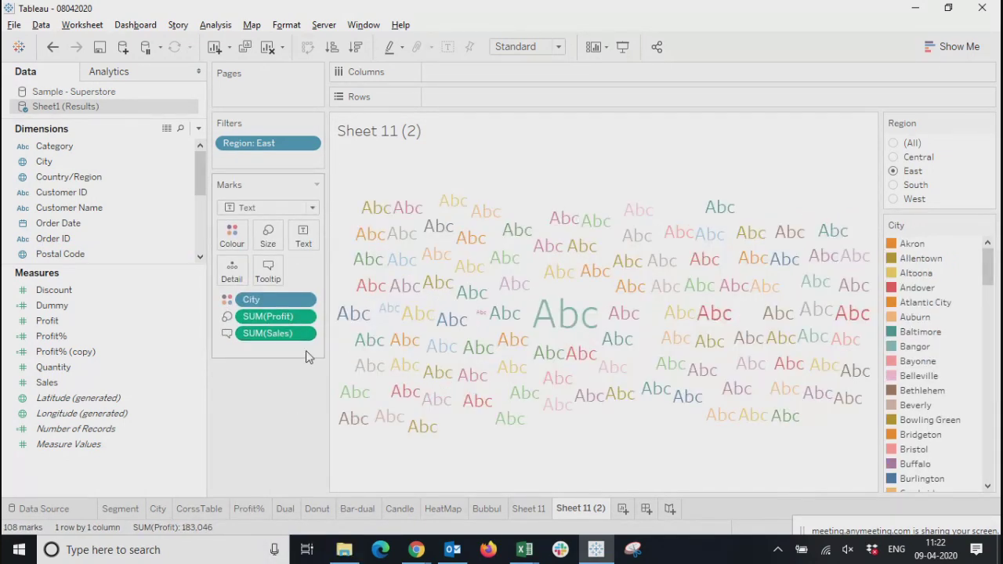
pyautogui.click(306, 304)
pyautogui.click(269, 532)
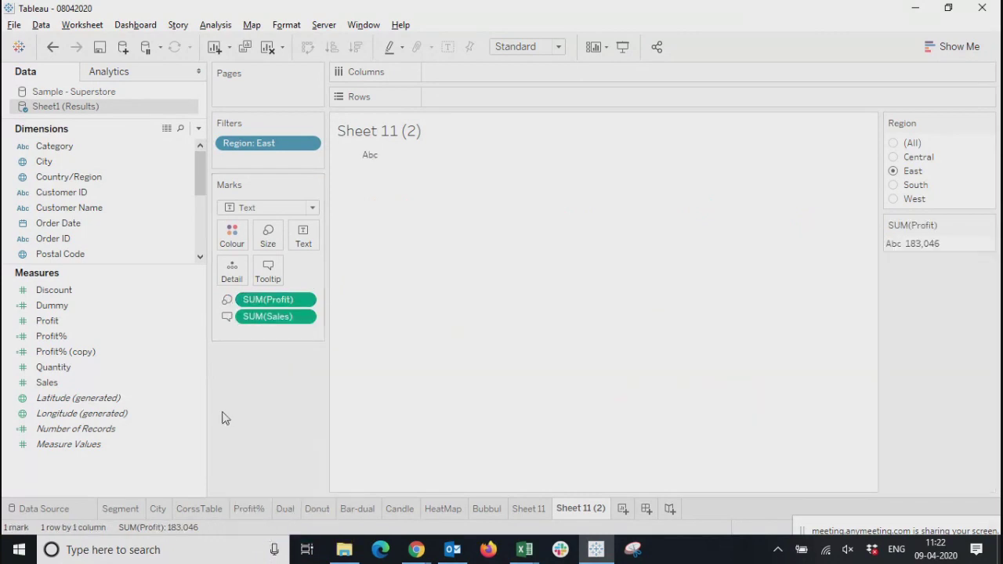
# Use the Sub-Category dimension as the text of the words in the duplicated worksheet
pyautogui.scroll(-3, 89, 220)
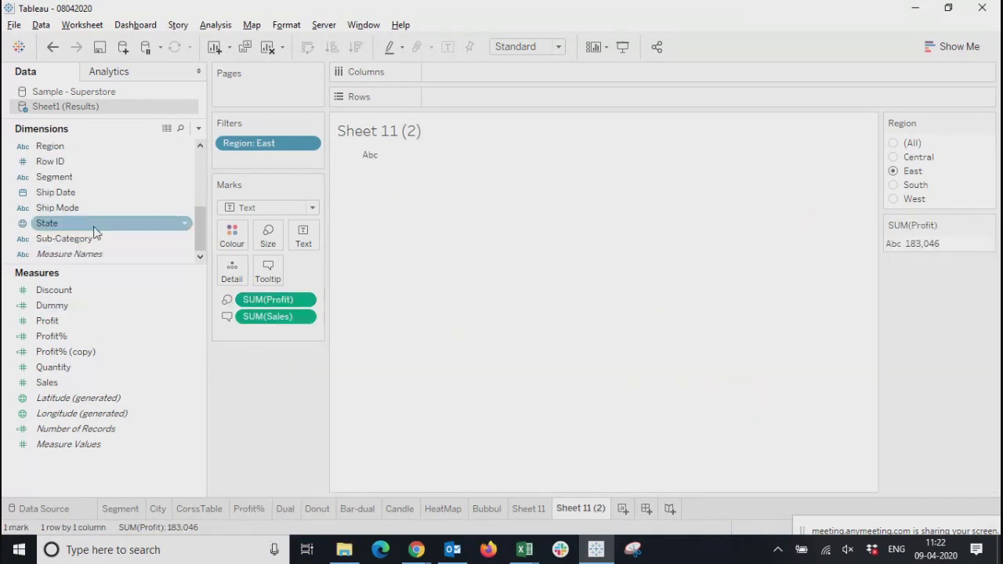
pyautogui.scroll(3, 59, 243)
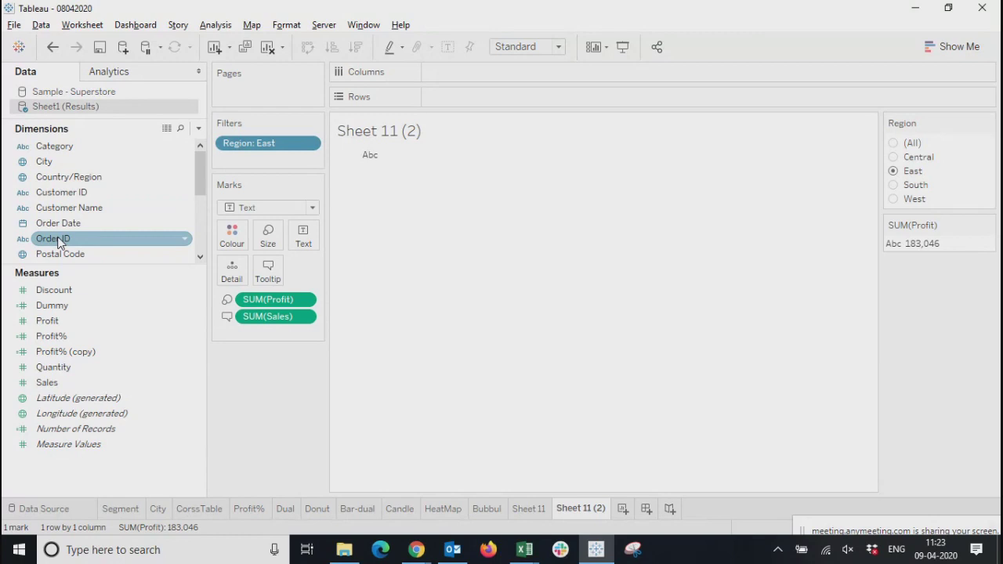
pyautogui.moveTo(198, 175); pyautogui.dragTo(200, 231)
pyautogui.moveTo(62, 238); pyautogui.dragTo(302, 234)
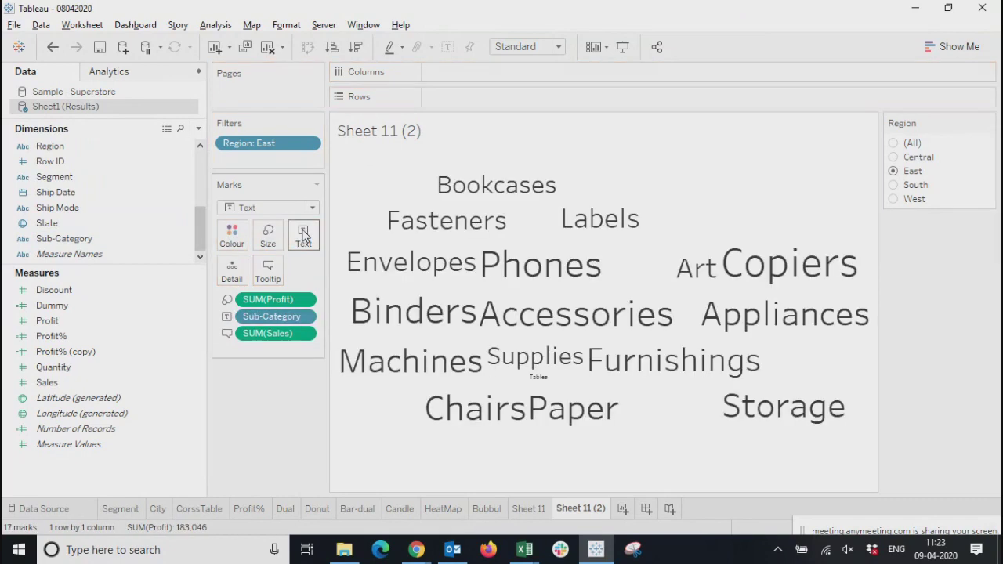
# Colour the words by Sub-Category and hide the Sub-Category colour legend
pyautogui.click(112, 242)
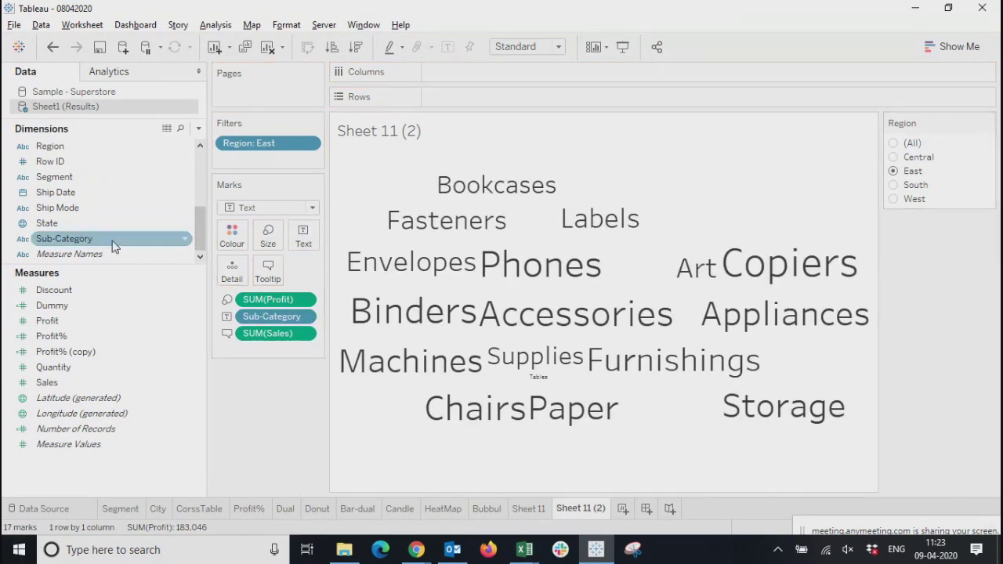
pyautogui.moveTo(66, 245); pyautogui.dragTo(232, 235)
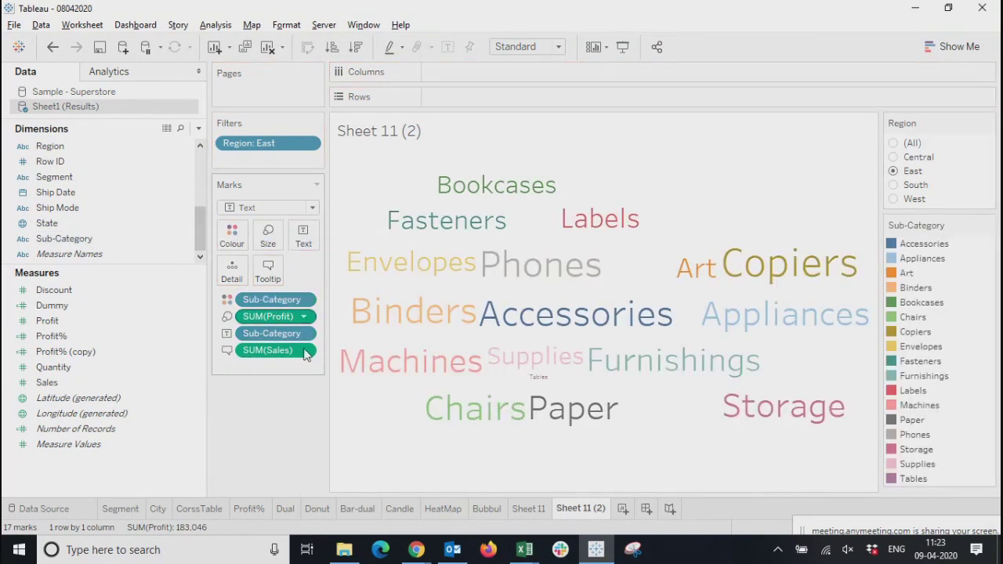
pyautogui.click(990, 228)
pyautogui.click(902, 357)
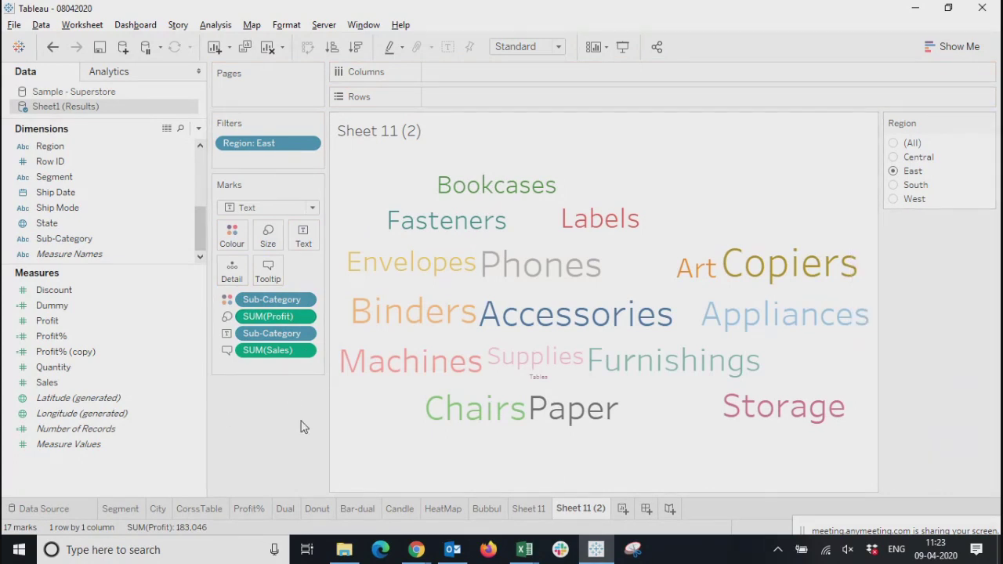
# Compare the sub-category word cloud for All, East, South and West, and leave the Region filter on Central
pyautogui.click(893, 143)
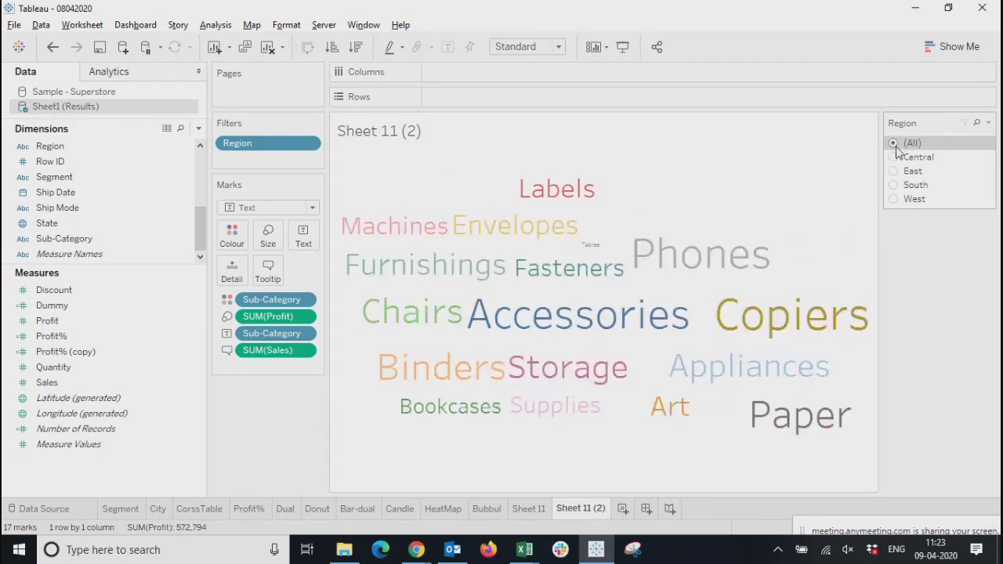
pyautogui.click(895, 158)
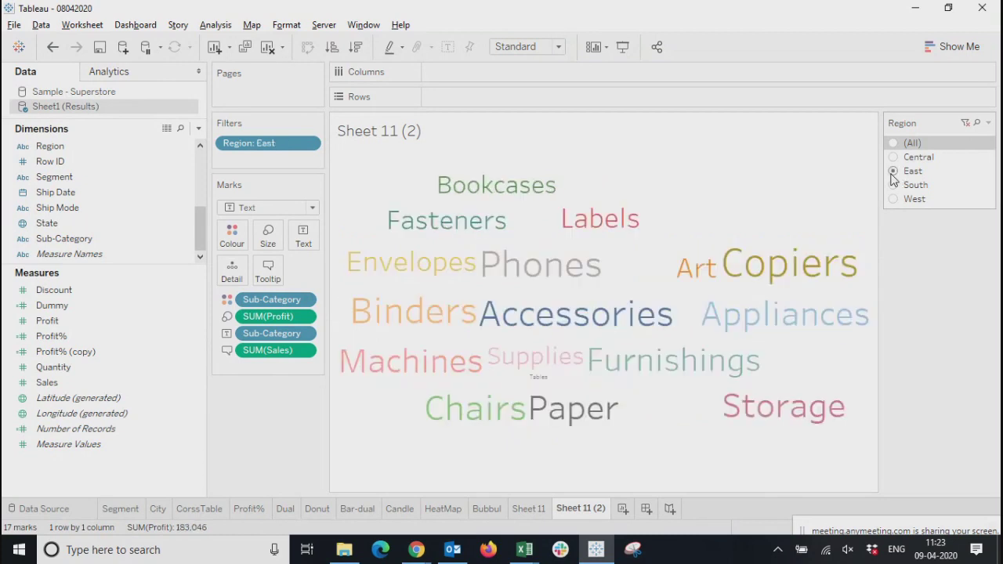
pyautogui.click(894, 186)
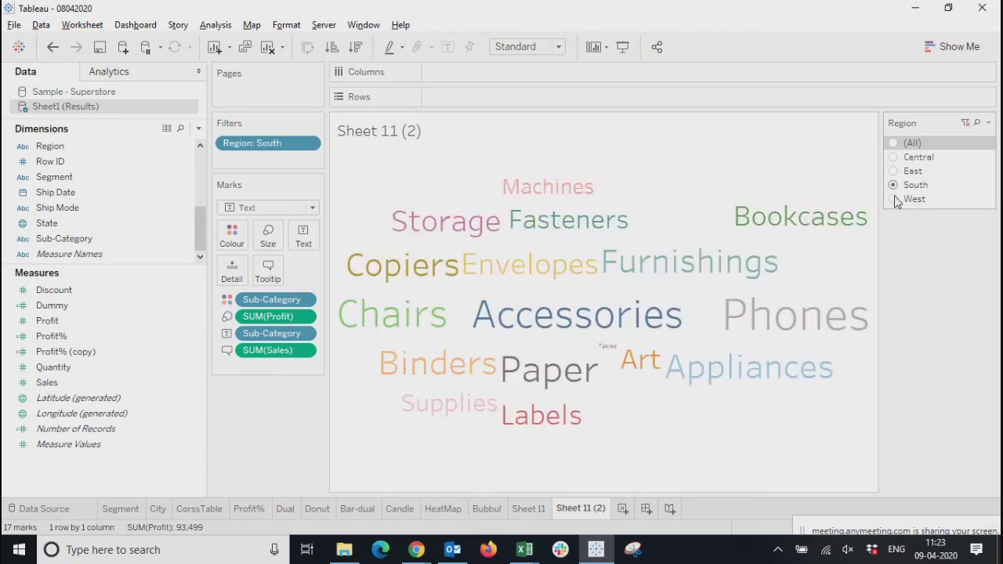
pyautogui.click(894, 200)
pyautogui.click(894, 186)
pyautogui.click(894, 172)
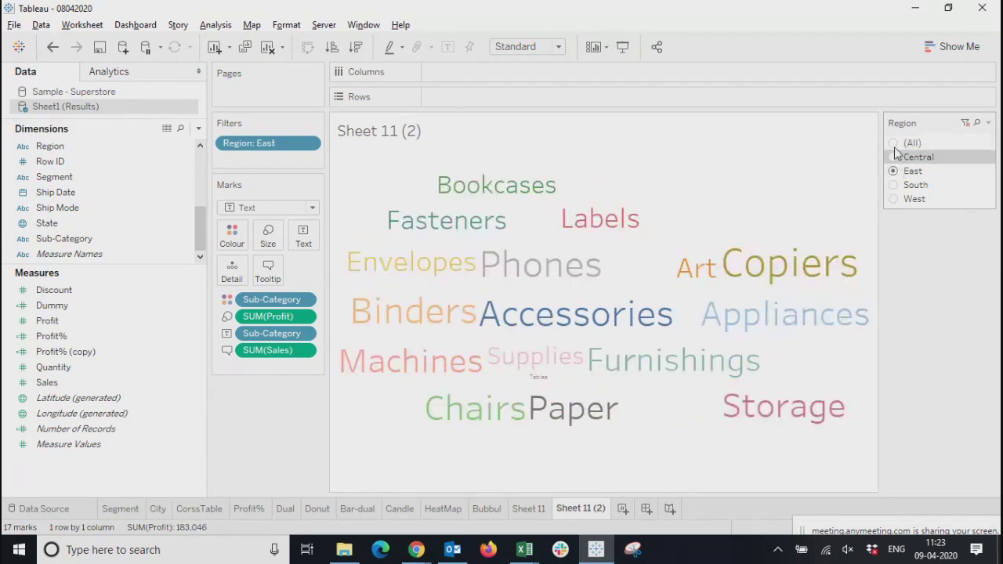
pyautogui.click(895, 157)
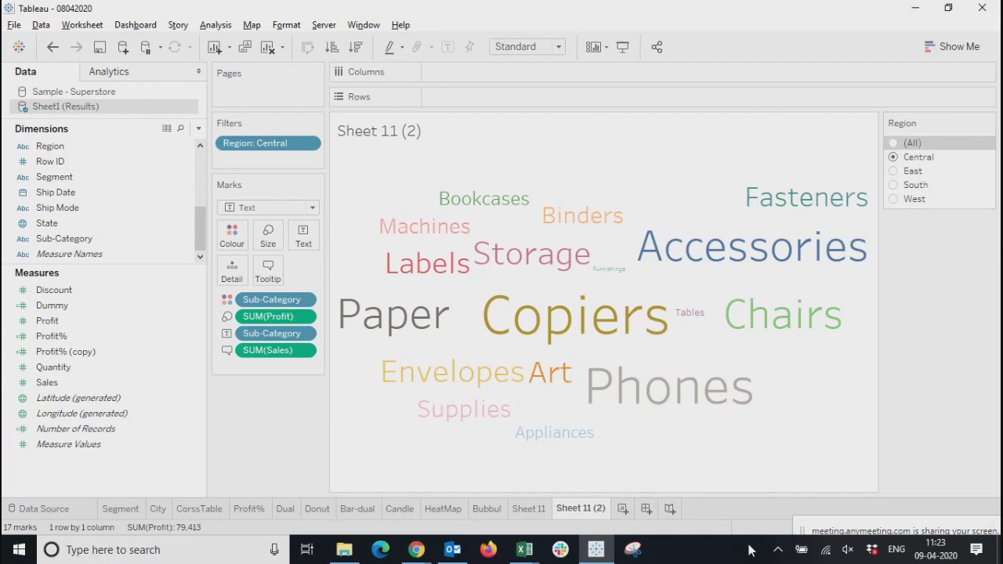
# Set the Region filter of the Sheet 11 city word cloud to South and compare the view with the Bubbul worksheet
pyautogui.click(529, 508)
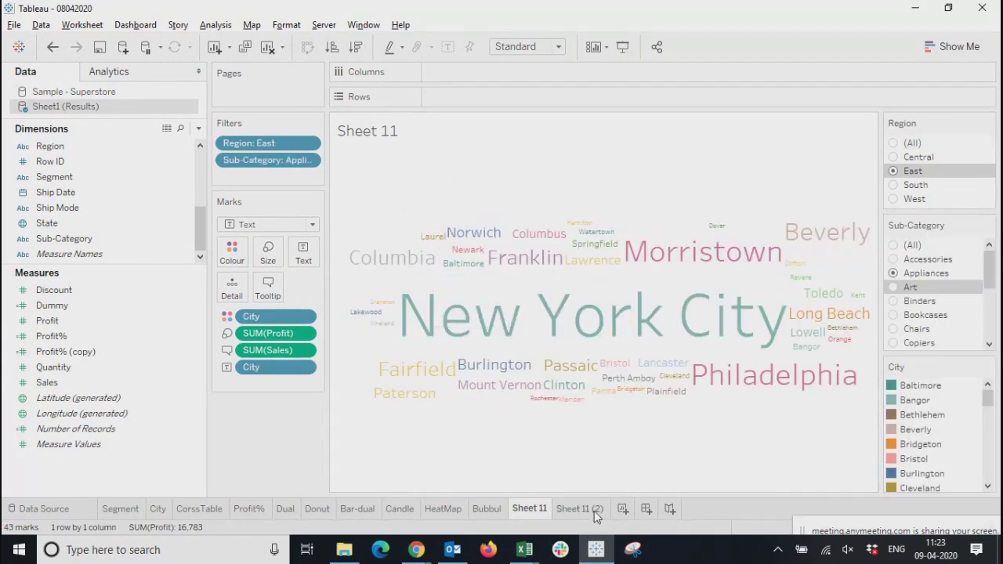
pyautogui.click(899, 187)
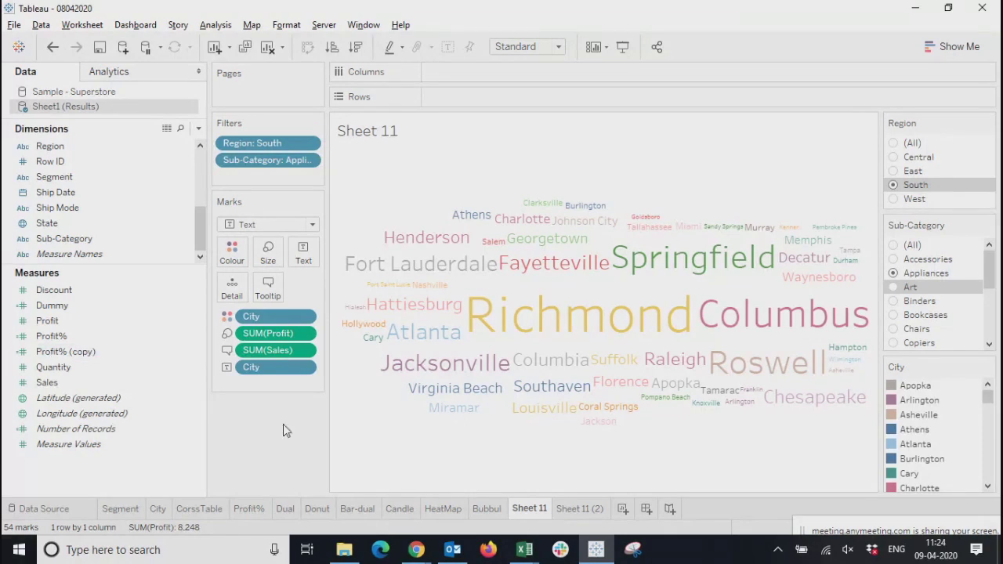
pyautogui.click(493, 509)
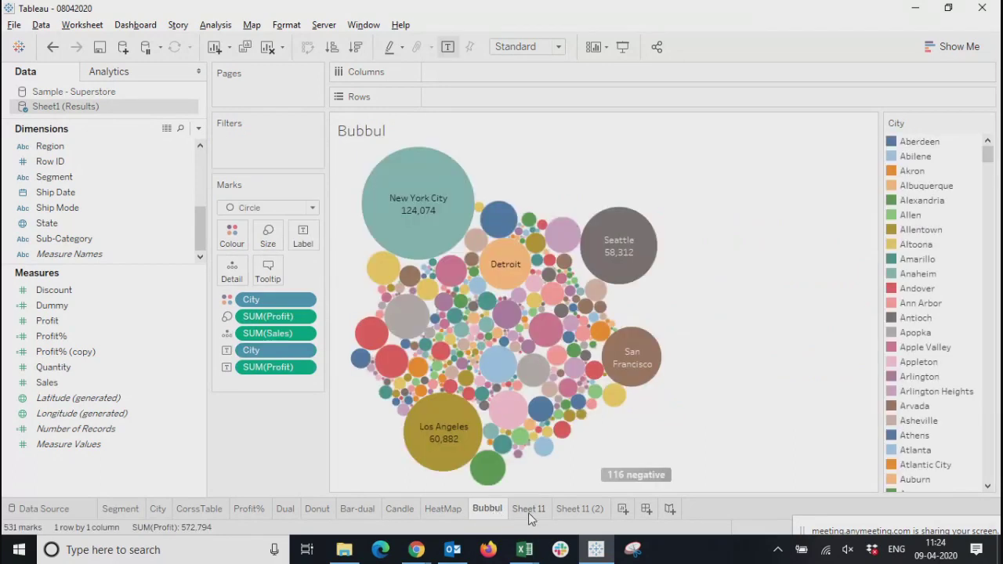
pyautogui.click(528, 511)
pyautogui.moveTo(482, 512)
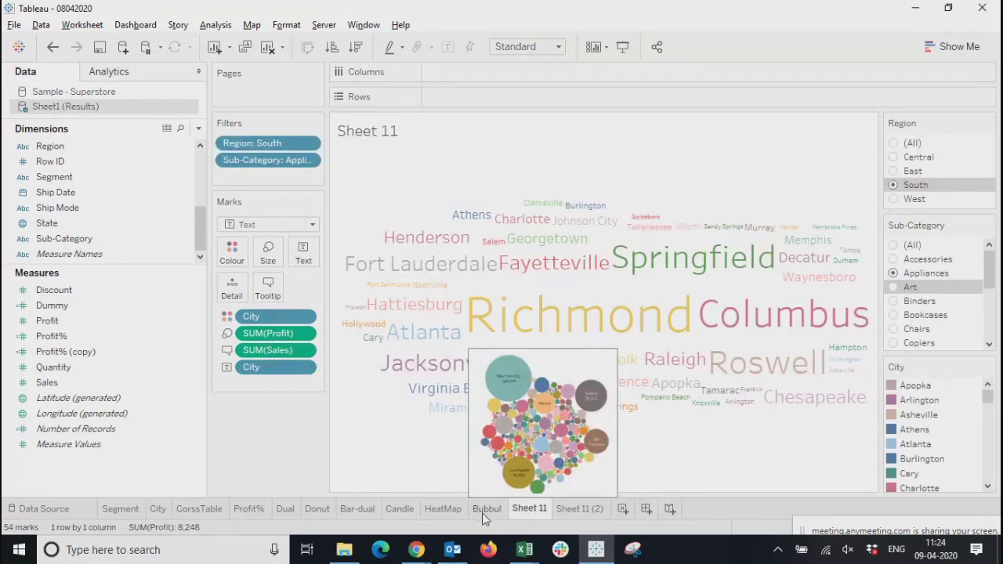
# Try to correct the name of the Bubbul worksheet
pyautogui.click(482, 513)
pyautogui.doubleClick(490, 509)
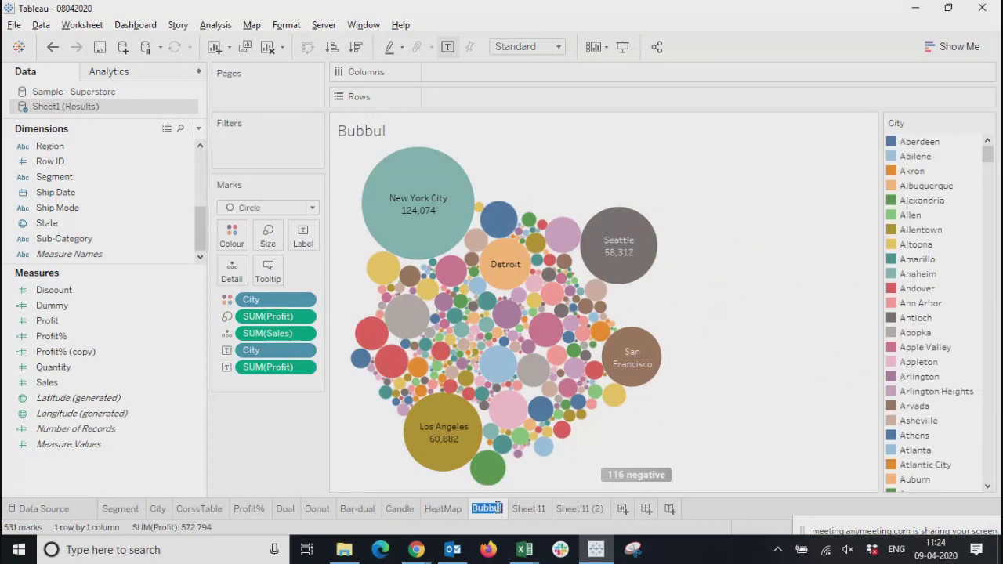
pyautogui.moveTo(595, 551)
pyautogui.press('BackSpace')
pyautogui.press('BackSpace')
pyautogui.write('l')
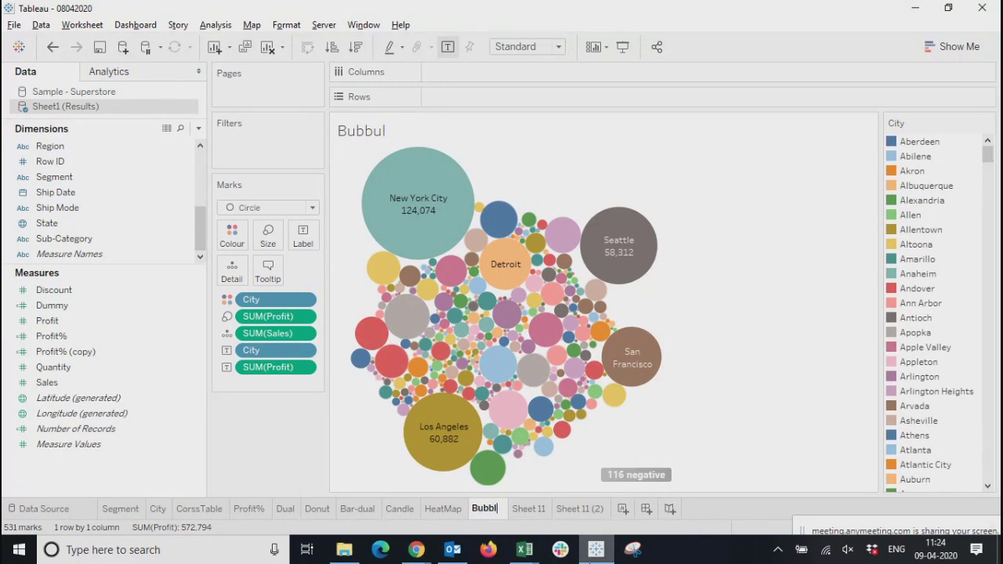
pyautogui.click(581, 509)
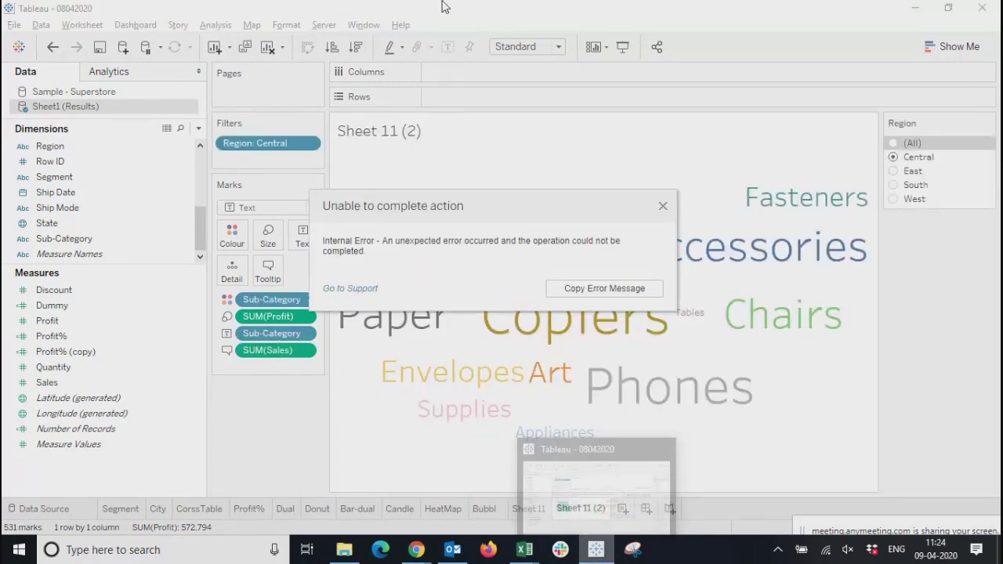
pyautogui.click(664, 206)
pyautogui.click(482, 509)
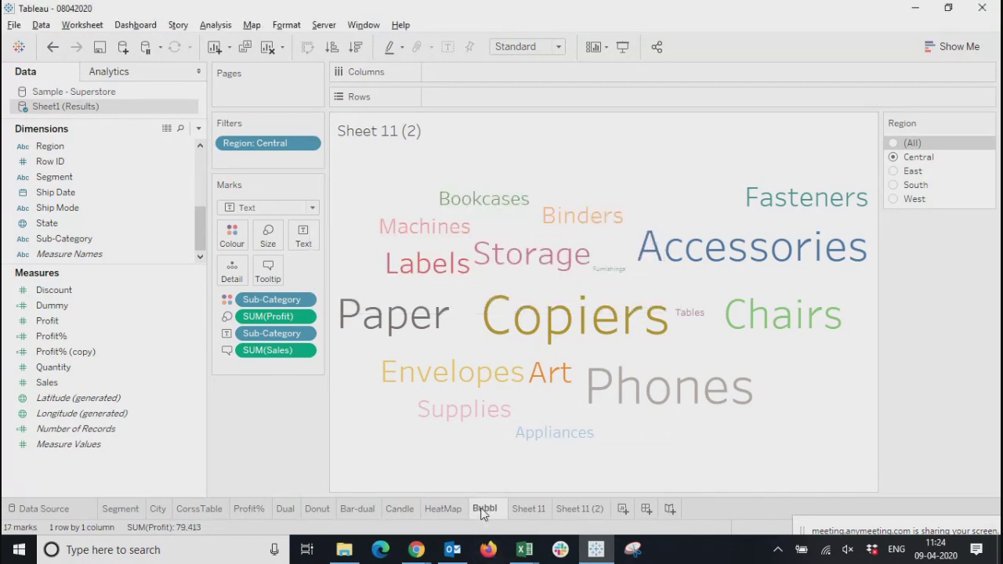
pyautogui.click(662, 196)
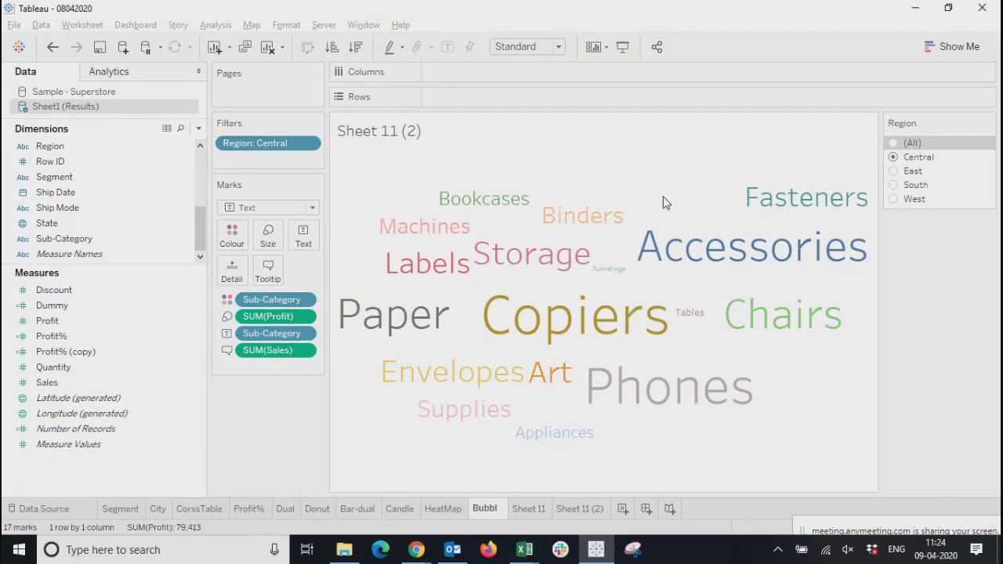
pyautogui.click(540, 511)
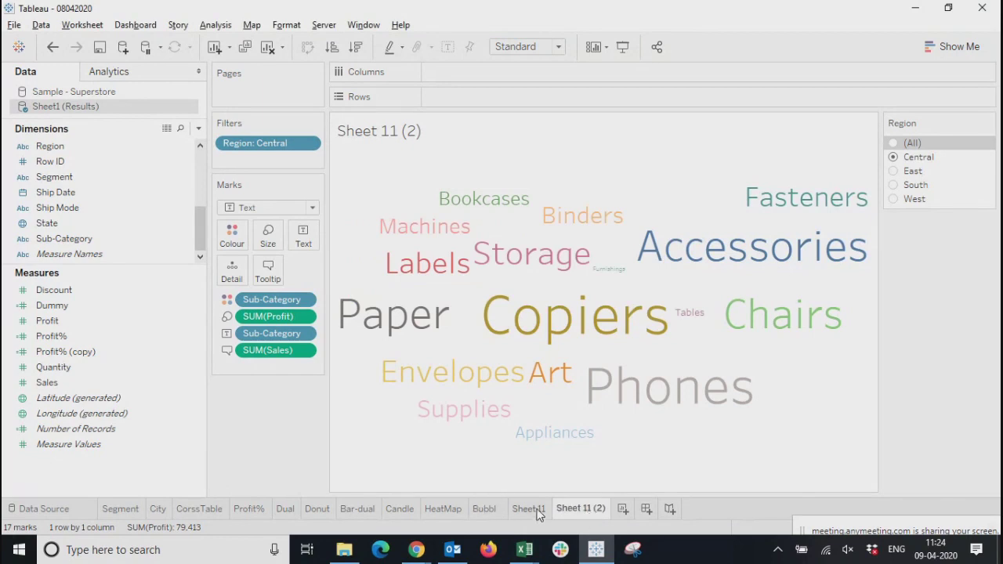
# Rename the bubble chart worksheet as Bubbule
pyautogui.click(483, 515)
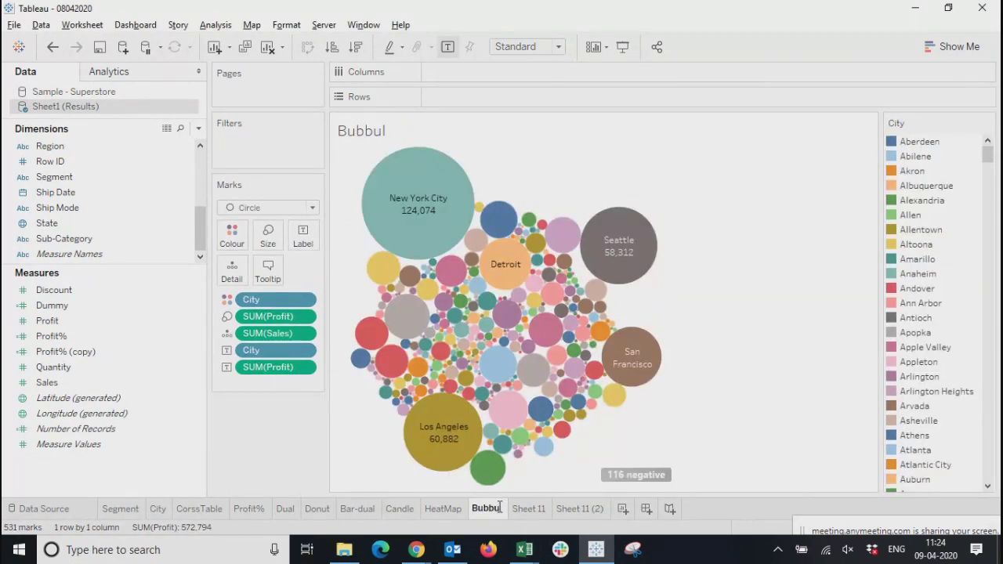
pyautogui.write('l')
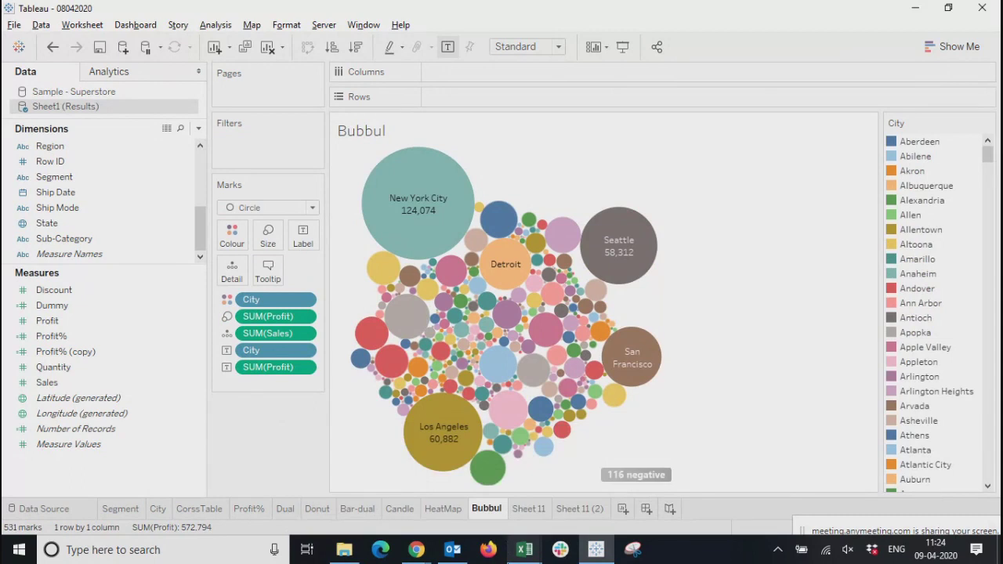
pyautogui.write('e')
pyautogui.press('Return')
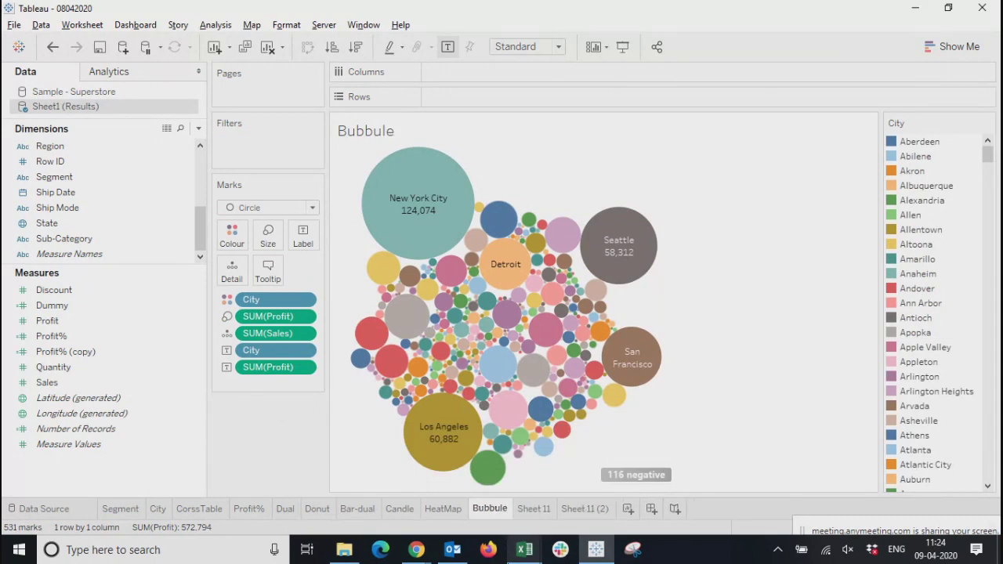
# Look up the packed bubbles chart type in Show Me and rename the bubble chart worksheet as Bubbles
pyautogui.click(944, 48)
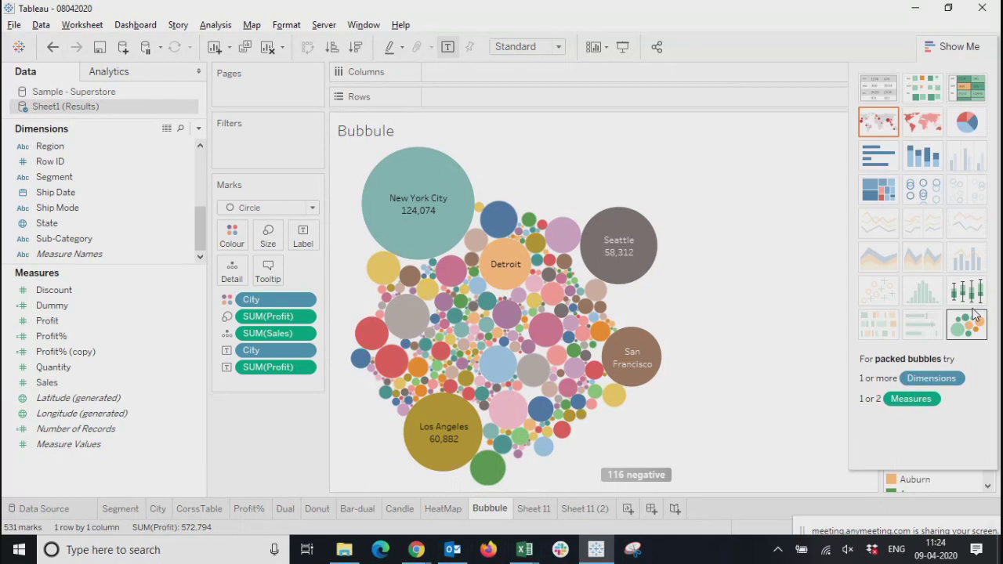
pyautogui.doubleClick(490, 509)
pyautogui.press('End')
pyautogui.press('BackSpace')
pyautogui.press('BackSpace')
pyautogui.press('BackSpace')
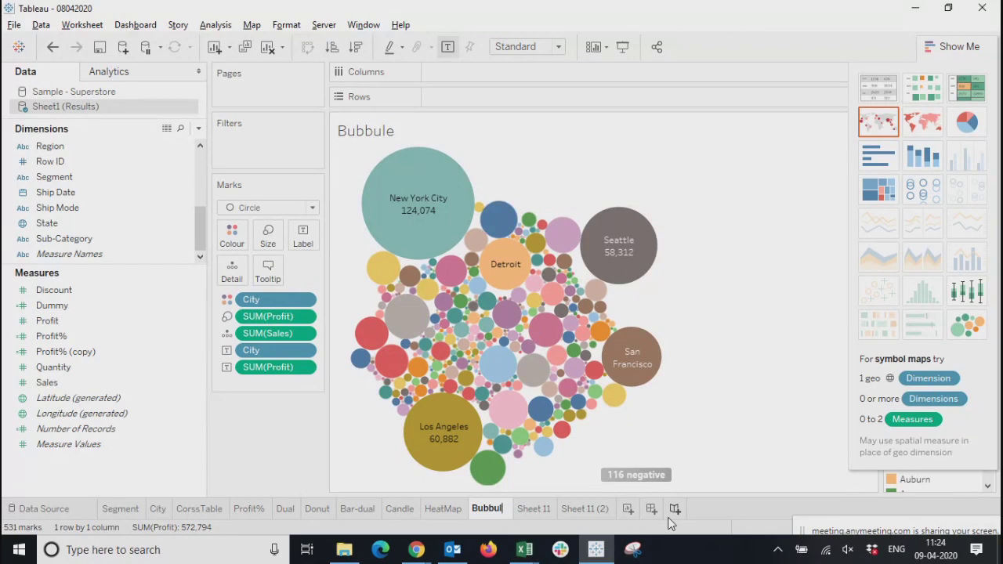
pyautogui.write('les')
pyautogui.press('Return')
# Review the HeatMap, Candle, Bar-dual and Dual worksheets, and close the Show Me chart list
pyautogui.click(443, 509)
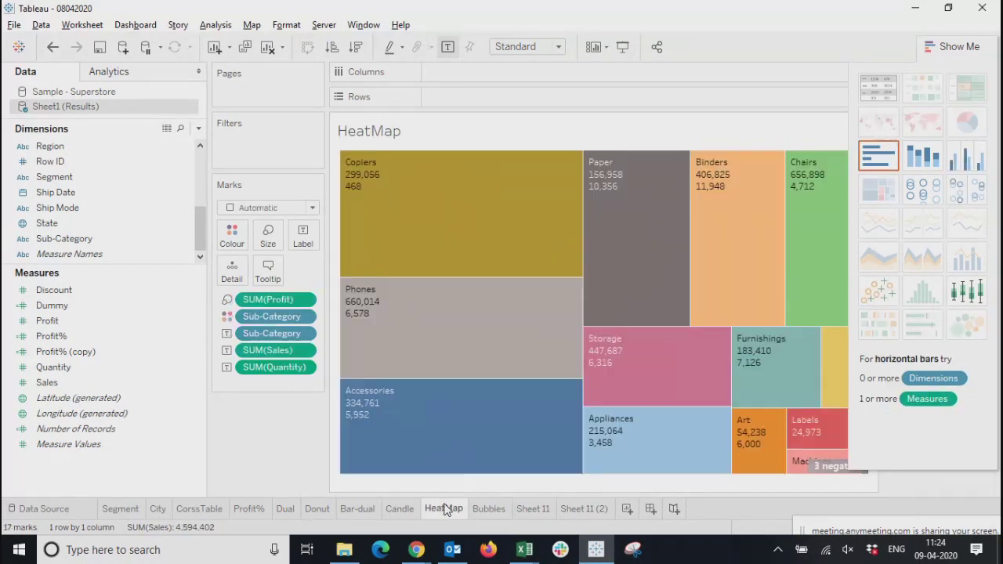
pyautogui.click(399, 508)
pyautogui.click(355, 509)
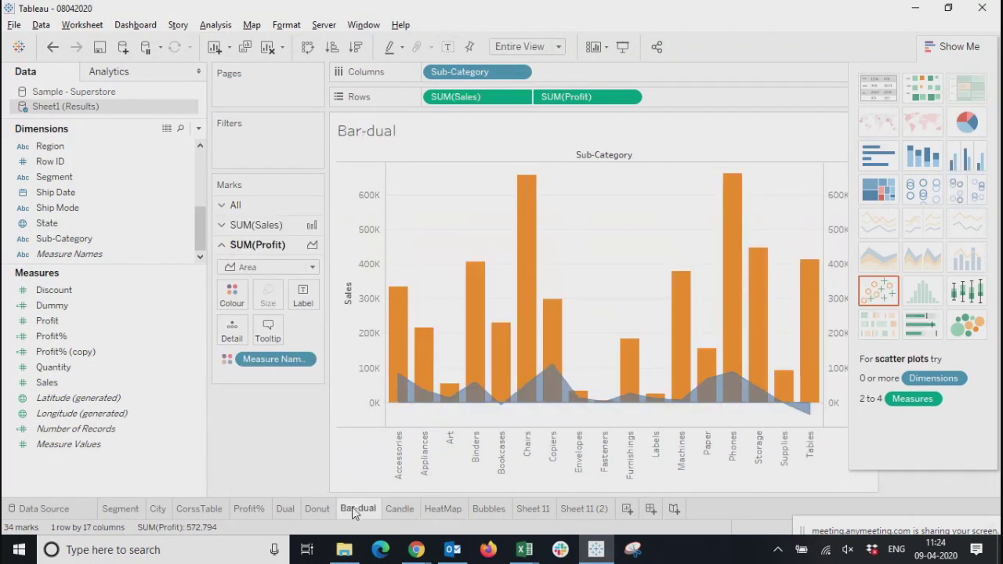
pyautogui.click(292, 514)
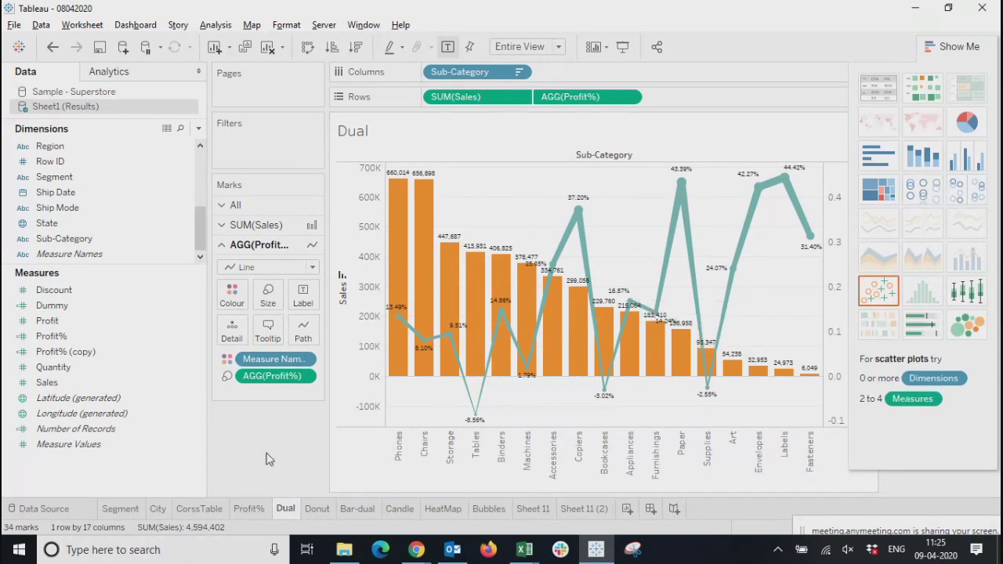
pyautogui.click(954, 49)
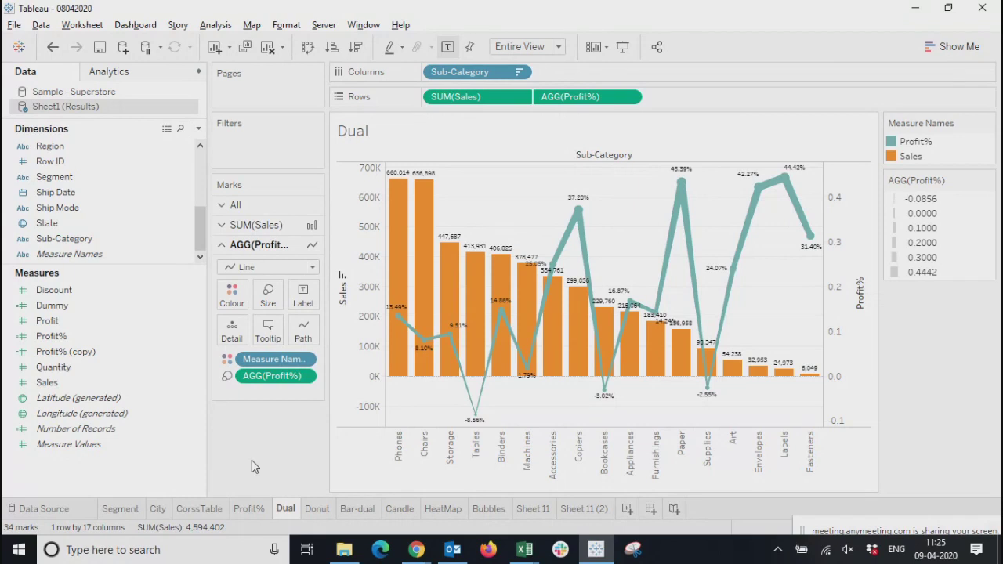
# Browse the full list of functions in a new calculated field for Sheet1 (Results) and close the editor without saving
pyautogui.click(198, 129)
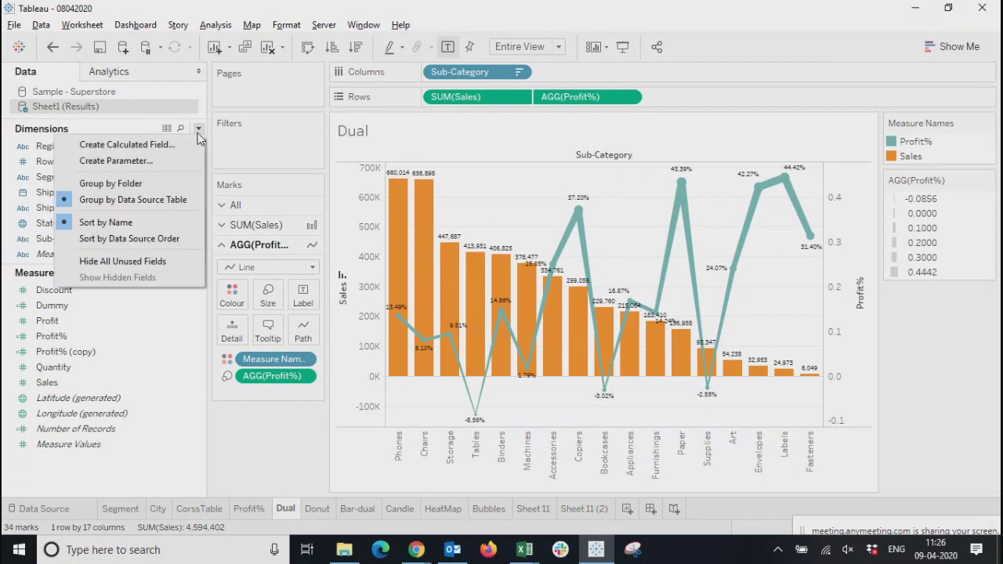
pyautogui.click(143, 145)
pyautogui.moveTo(573, 197); pyautogui.dragTo(378, 128)
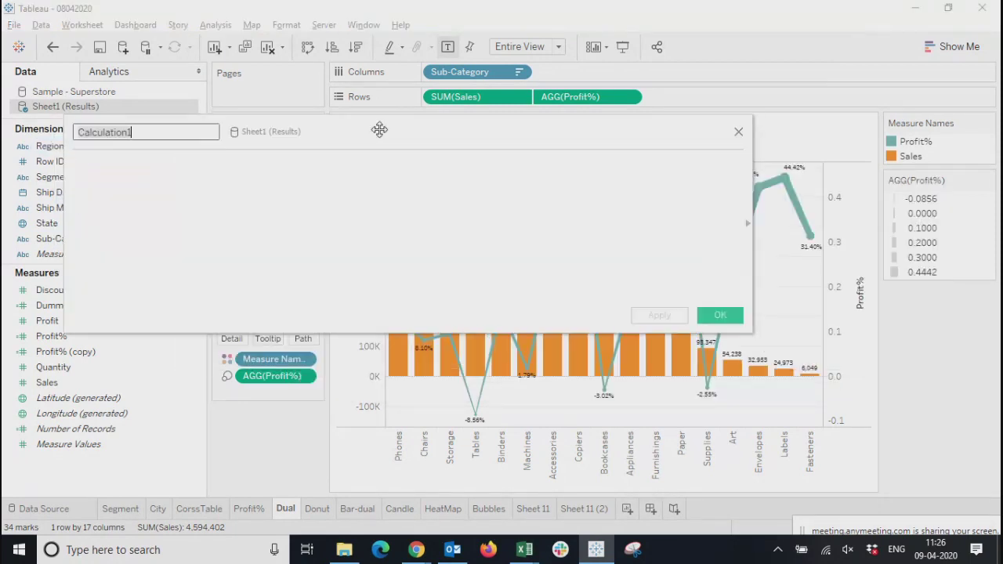
pyautogui.click(744, 221)
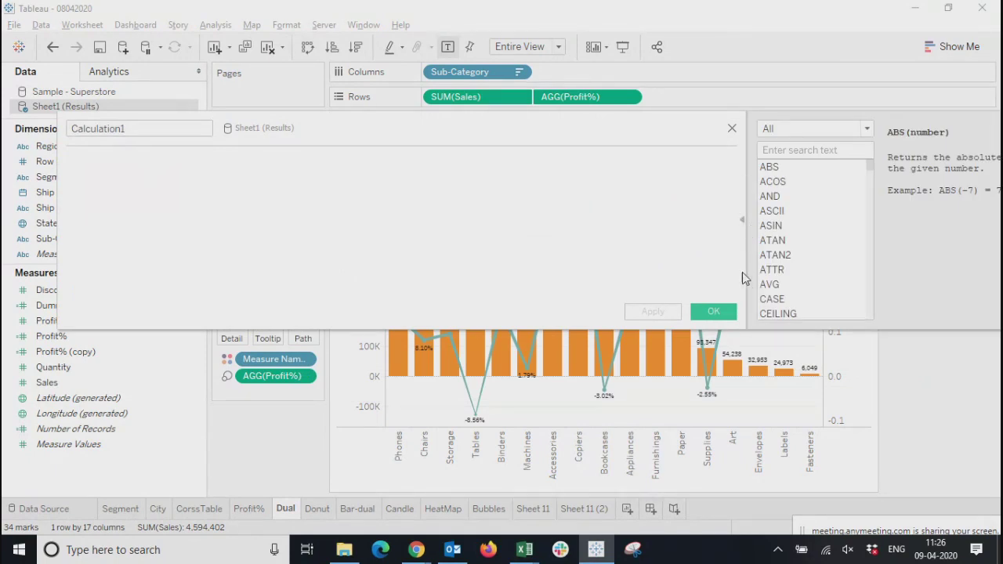
pyautogui.scroll(-15, 835, 266)
pyautogui.scroll(-5, 836, 287)
pyautogui.scroll(20, 835, 291)
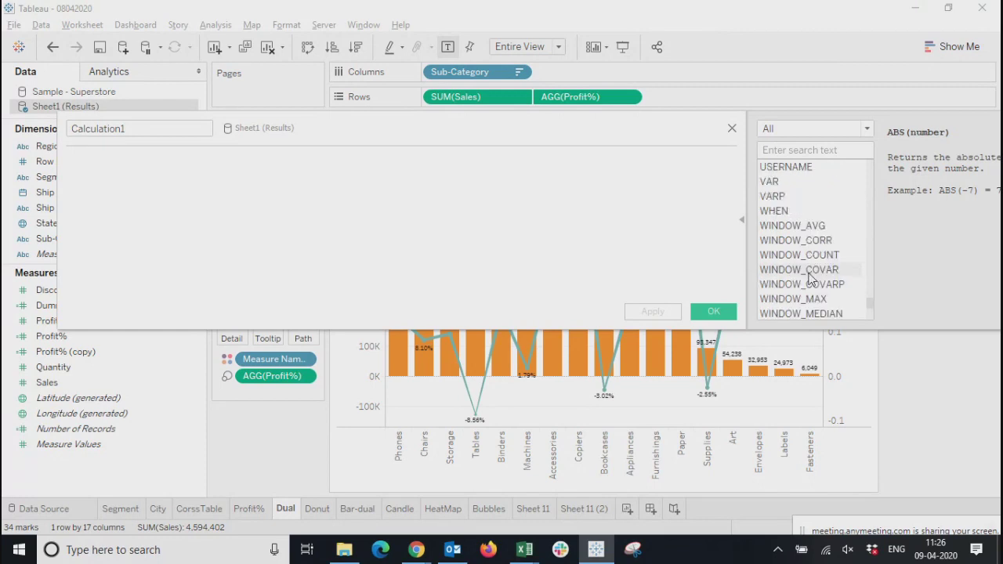
pyautogui.click(812, 127)
pyautogui.click(565, 254)
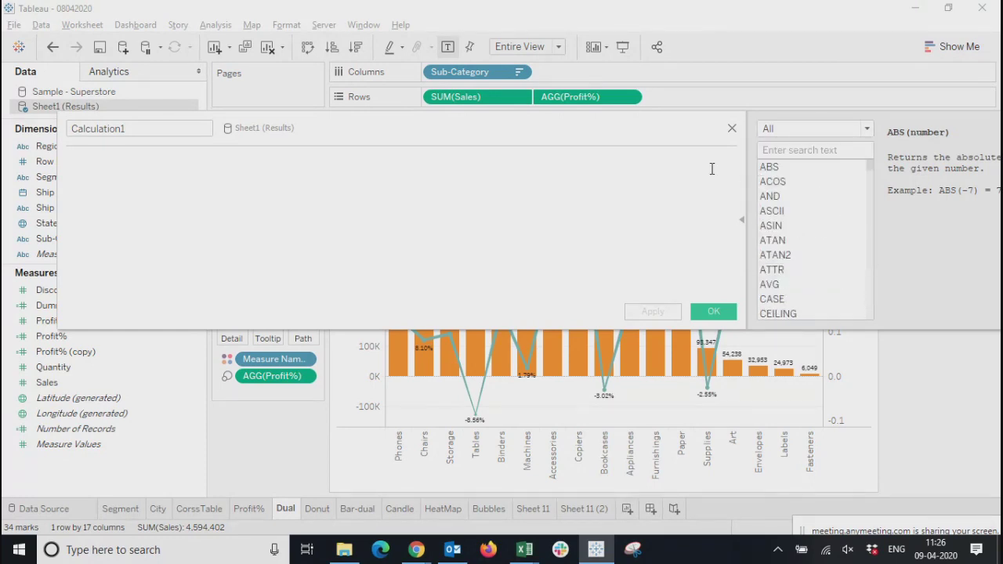
pyautogui.click(727, 128)
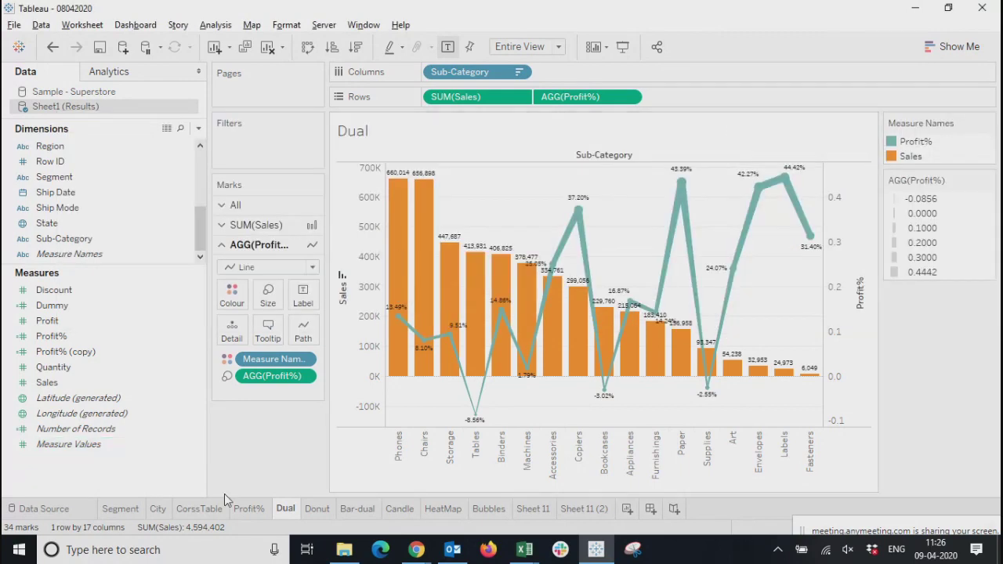
# View the CorssTable worksheet, return to Sheet 11 (2), and look through the dimensions and the Profit% measure
pyautogui.click(200, 509)
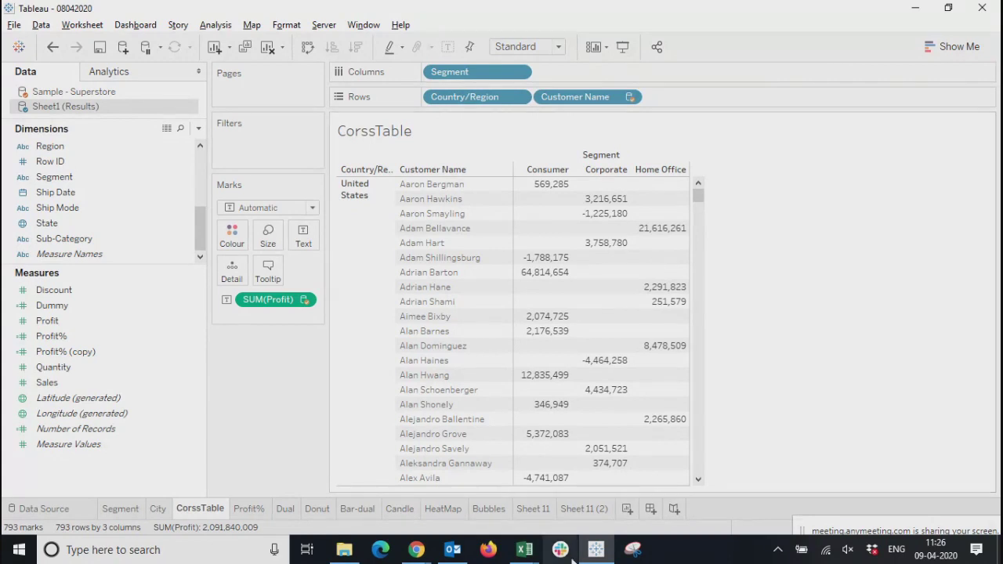
pyautogui.click(578, 508)
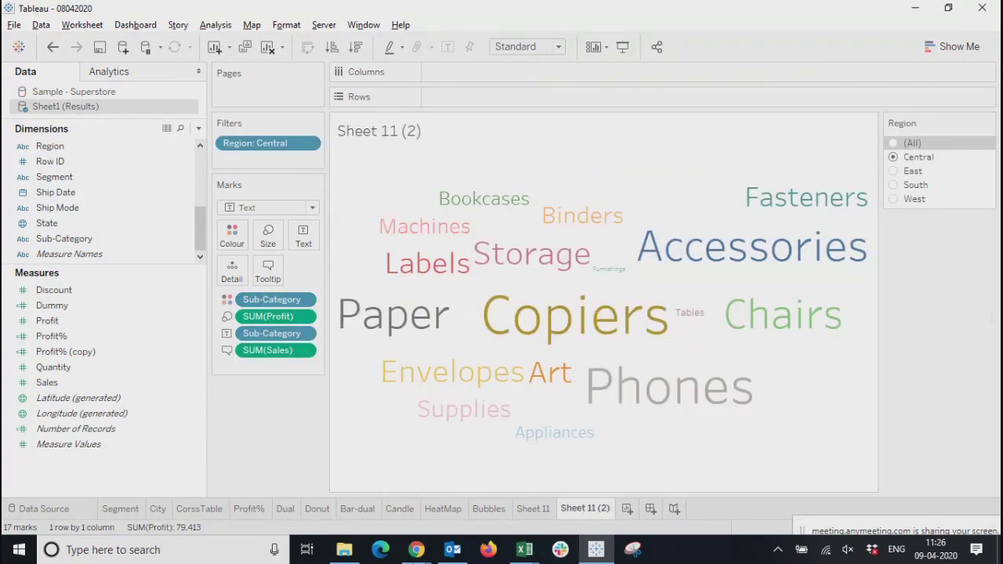
pyautogui.moveTo(416, 550)
pyautogui.click(21, 336)
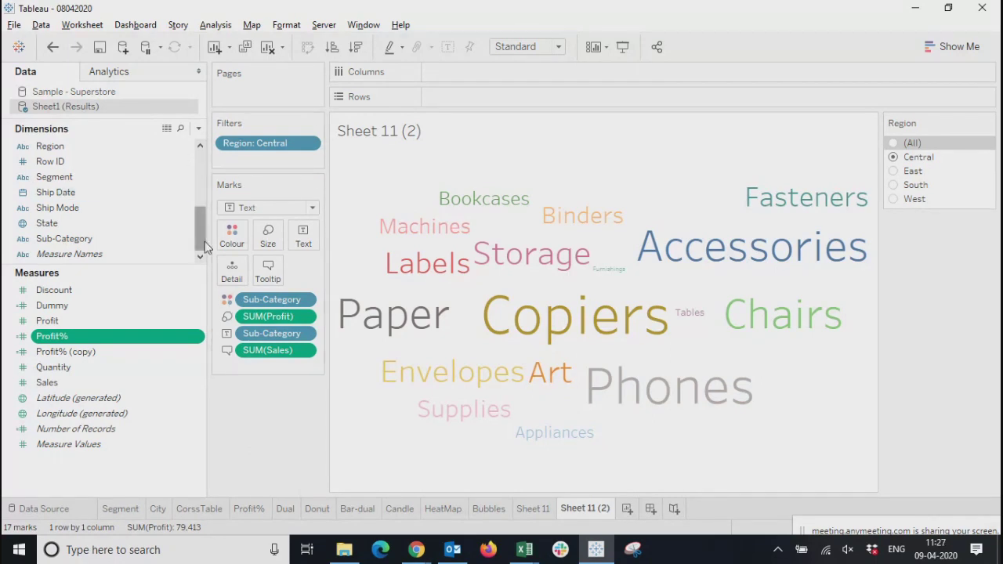
pyautogui.moveTo(199, 238); pyautogui.dragTo(204, 161)
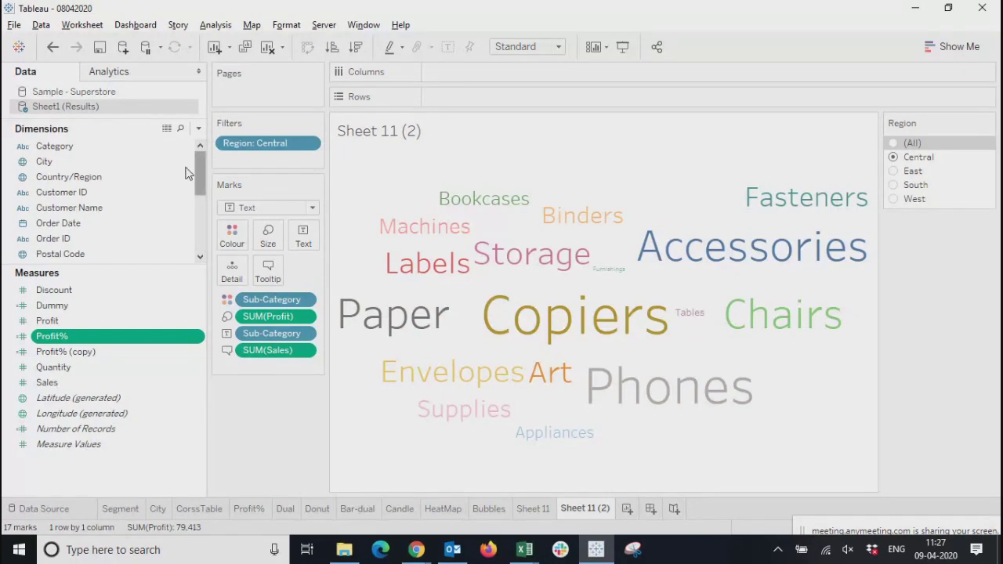
pyautogui.moveTo(197, 173); pyautogui.dragTo(203, 206)
pyautogui.click(82, 195)
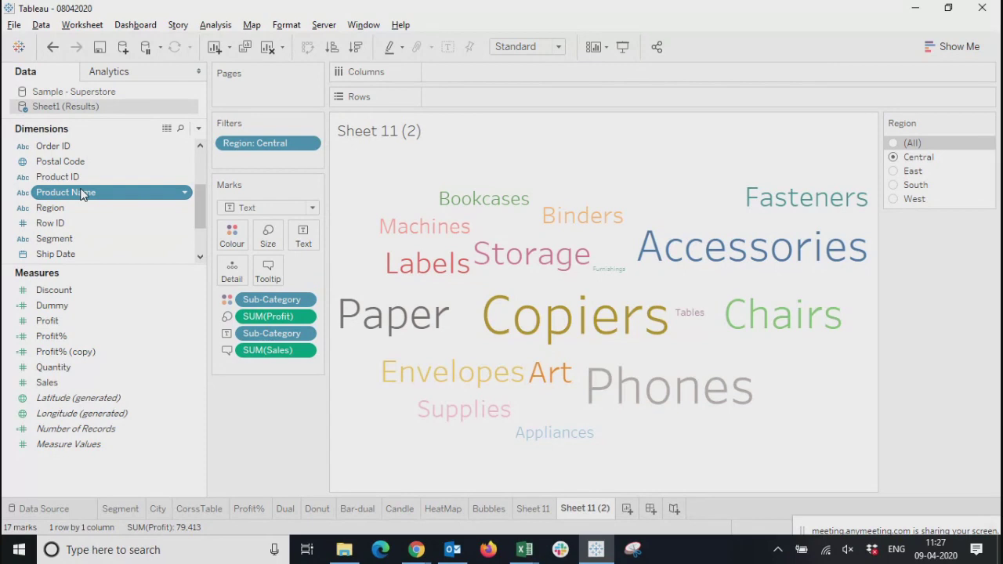
pyautogui.moveTo(82, 195); pyautogui.dragTo(201, 128)
# Create a calculated field named ProfitCate, with the function reference collapsed and the editor clear of the data fields
pyautogui.click(199, 127)
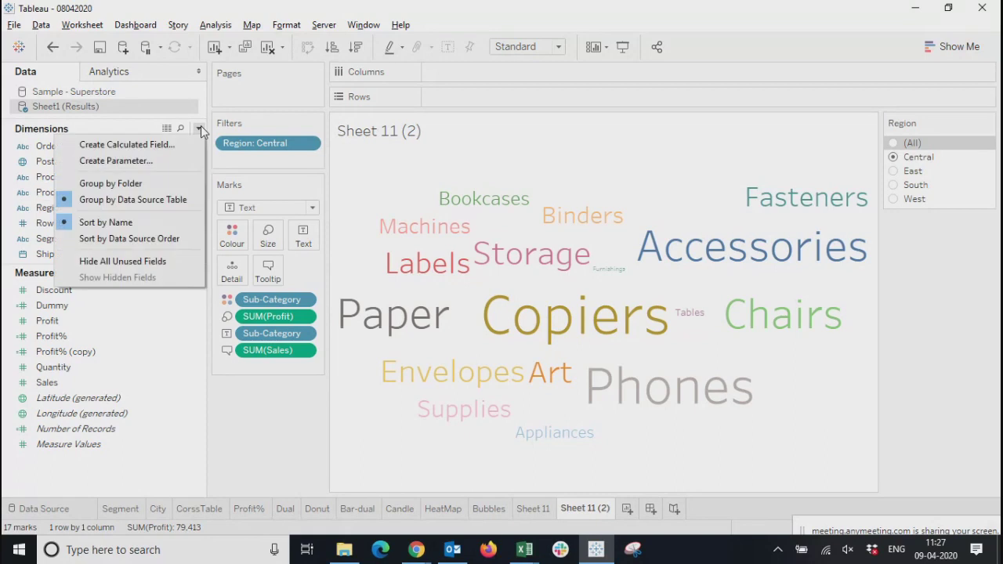
pyautogui.click(137, 149)
pyautogui.moveTo(324, 120); pyautogui.dragTo(635, 188)
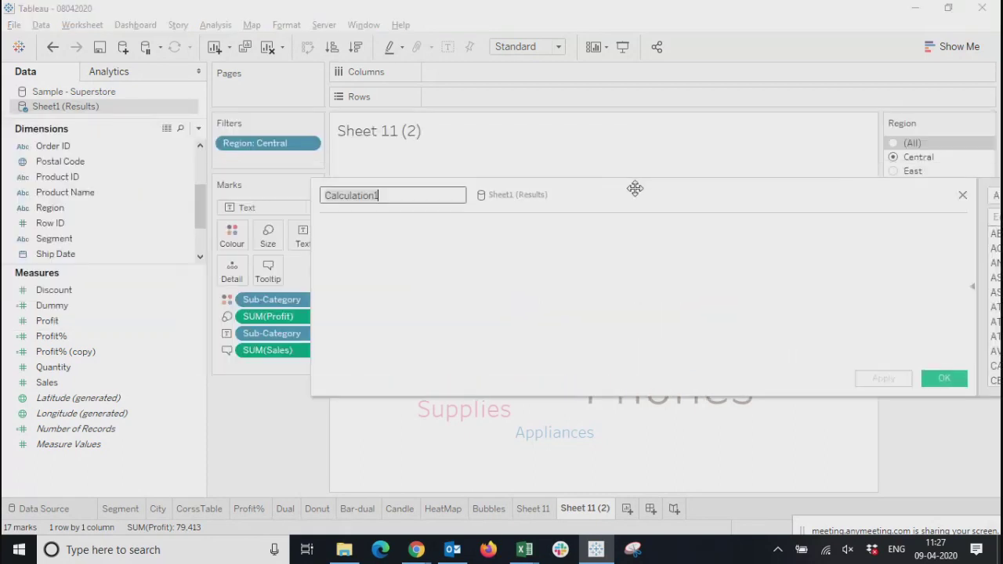
pyautogui.click(972, 286)
pyautogui.click(399, 195)
pyautogui.moveTo(398, 196); pyautogui.dragTo(258, 179)
pyautogui.write('Prof')
pyautogui.press('BackSpace')
pyautogui.press('BackSpace')
pyautogui.press('BackSpace')
pyautogui.press('BackSpace')
pyautogui.write('ProfitCate')
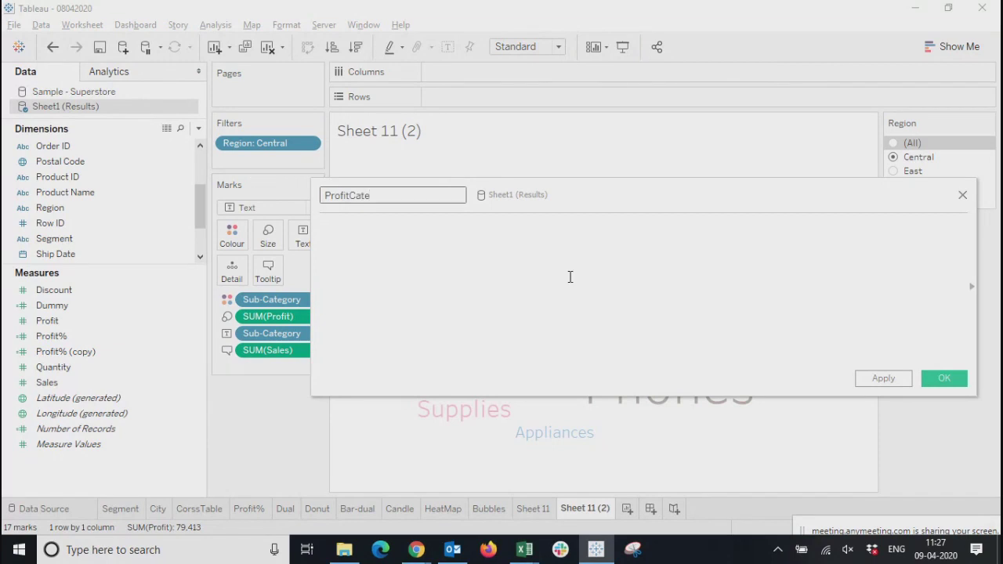
# Begin the ProfitCate formula with the condition If sum([Profit])>5
pyautogui.click(361, 271)
pyautogui.write('I')
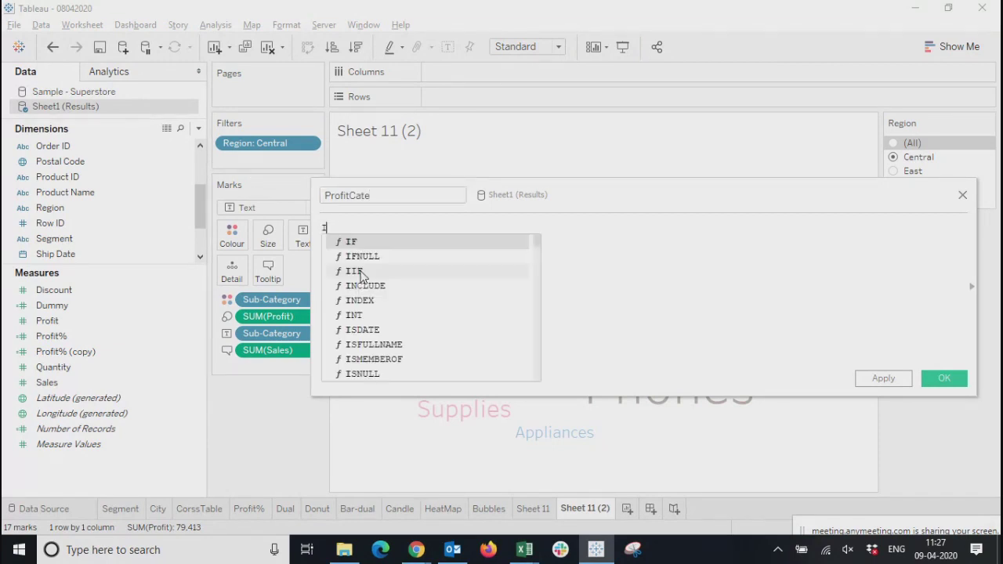
pyautogui.write('f s')
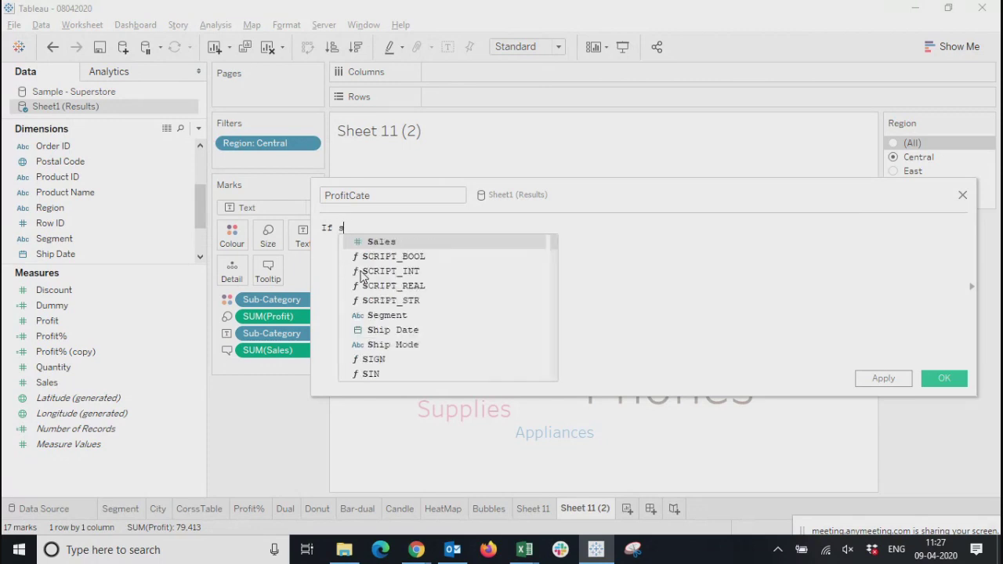
pyautogui.write('um(')
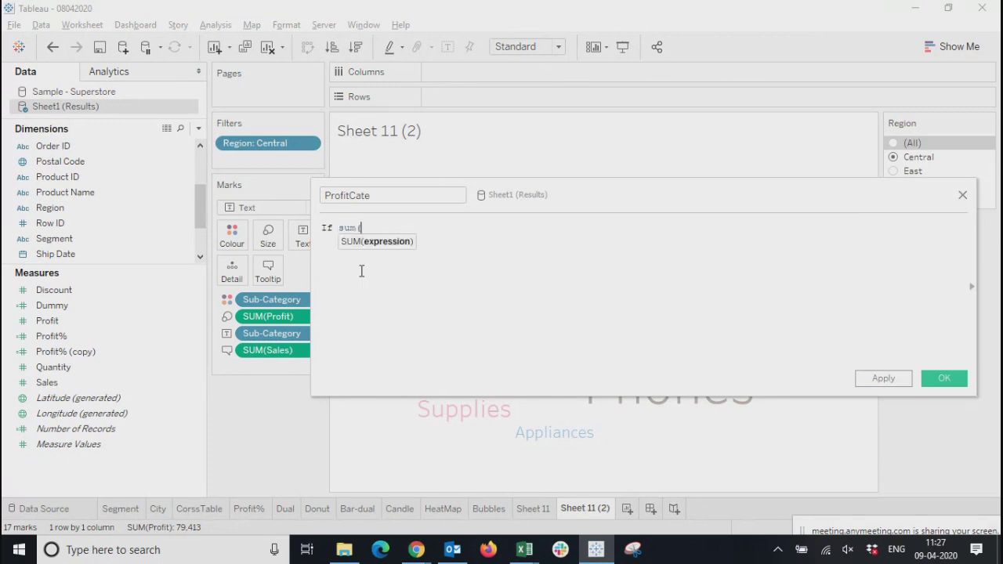
pyautogui.write('pro')
pyautogui.press('Down')
pyautogui.press('Down')
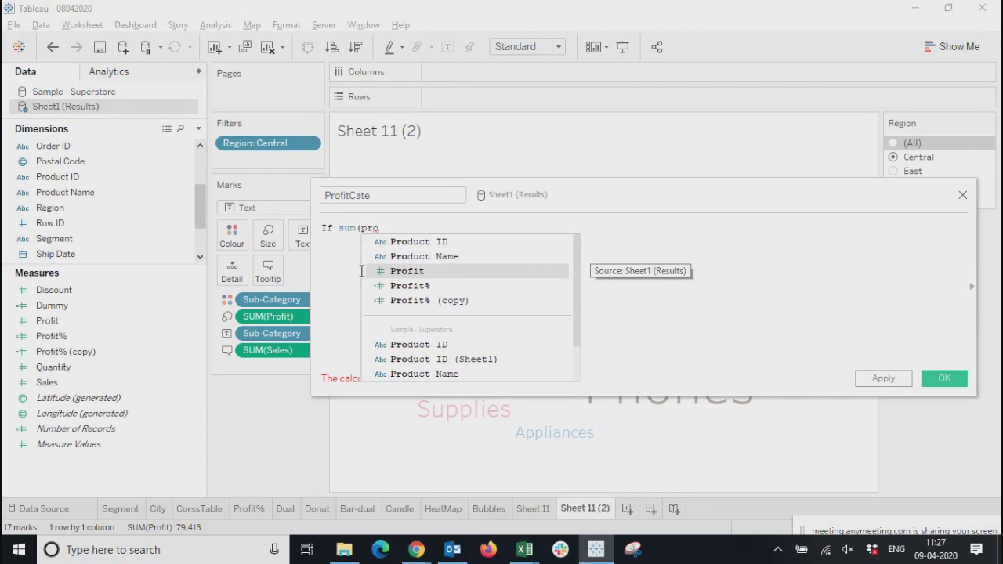
pyautogui.press('Return')
pyautogui.write(')>5')
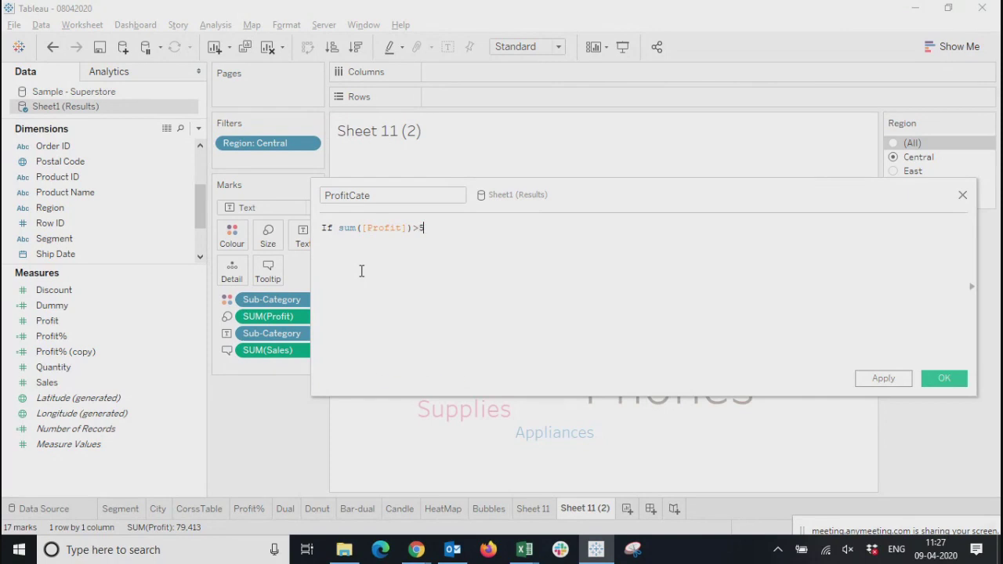
# Complete the ProfitCate formula with then "High" else "less" end
pyautogui.write(' then "High" else ')
pyautogui.write('les')
pyautogui.press('BackSpace')
pyautogui.press('BackSpace')
pyautogui.press('BackSpace')
pyautogui.write('"les')
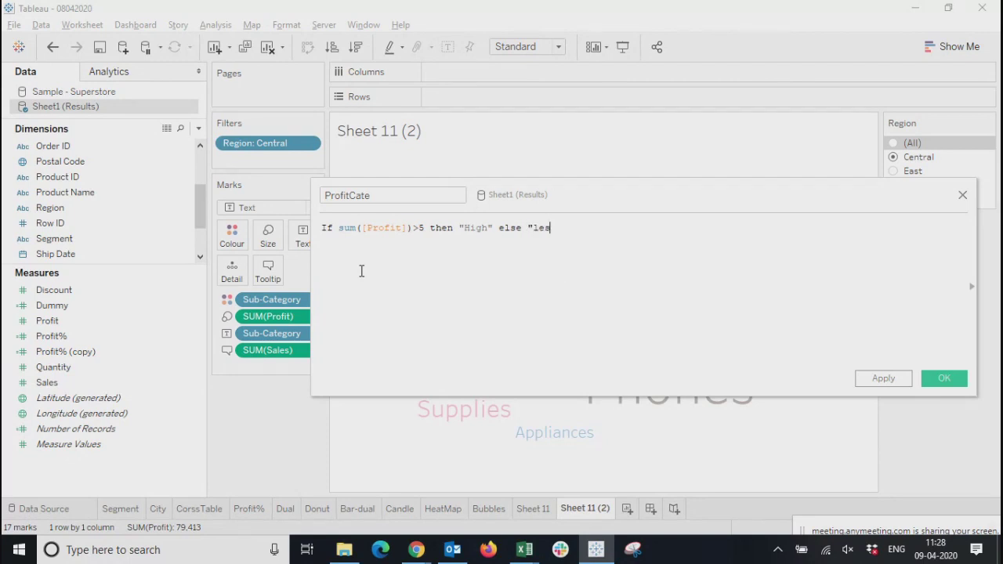
pyautogui.write('s" end')
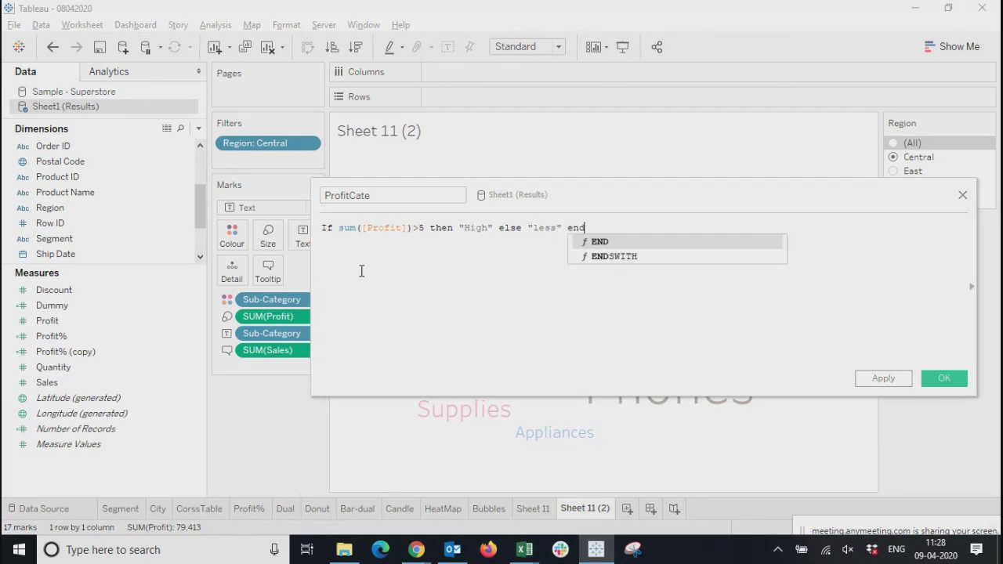
pyautogui.click(362, 271)
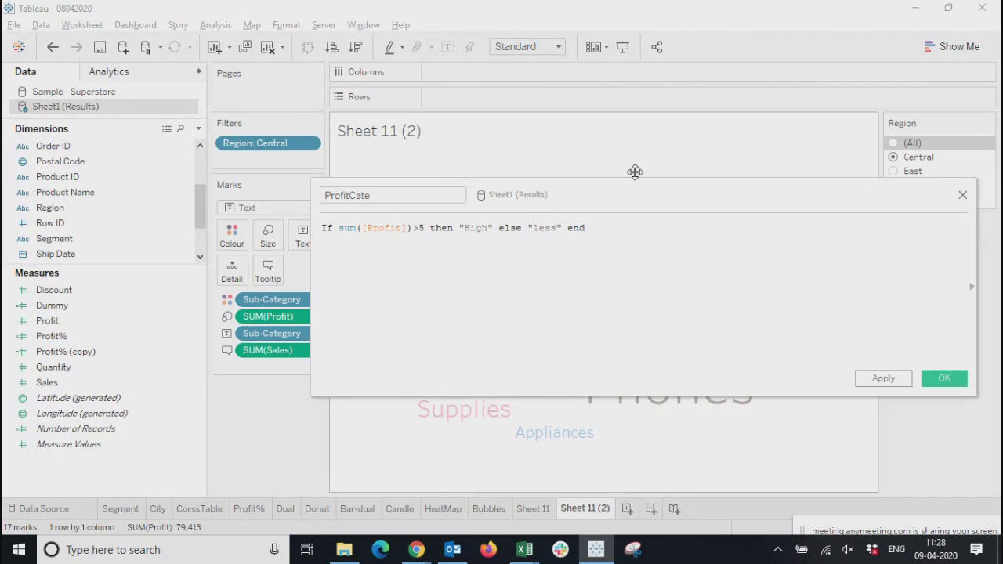
# Narrow the ProfitCate calculation editor and reposition it to leave room for the function reference beside it
pyautogui.moveTo(616, 194); pyautogui.dragTo(393, 169)
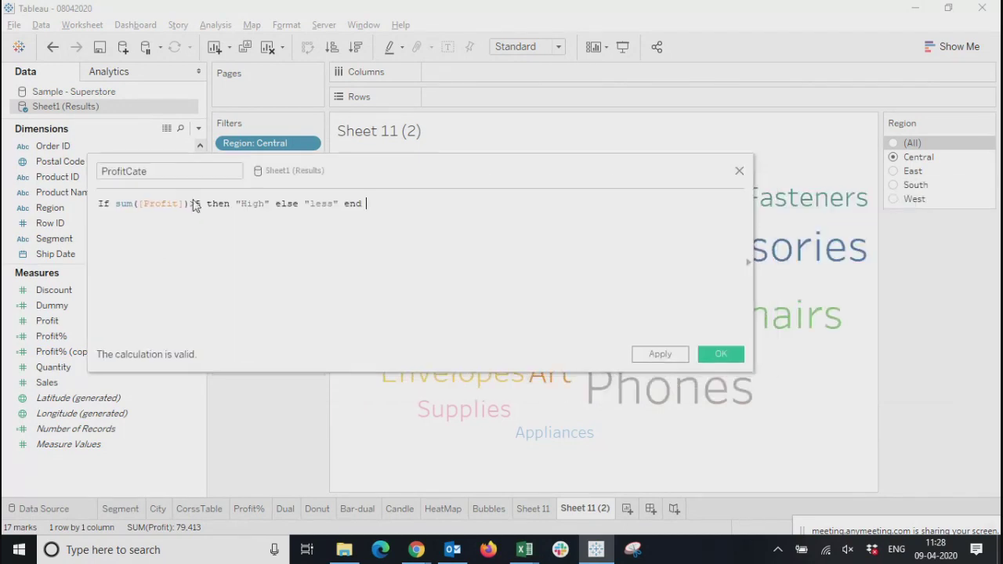
pyautogui.moveTo(825, 228)
pyautogui.moveTo(755, 224); pyautogui.dragTo(575, 224)
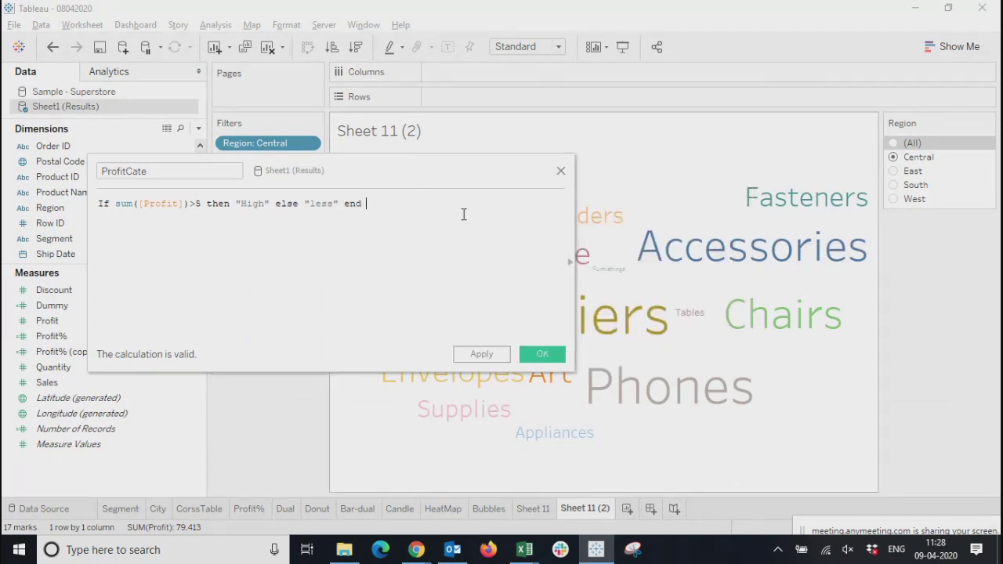
pyautogui.moveTo(439, 170); pyautogui.dragTo(399, 157)
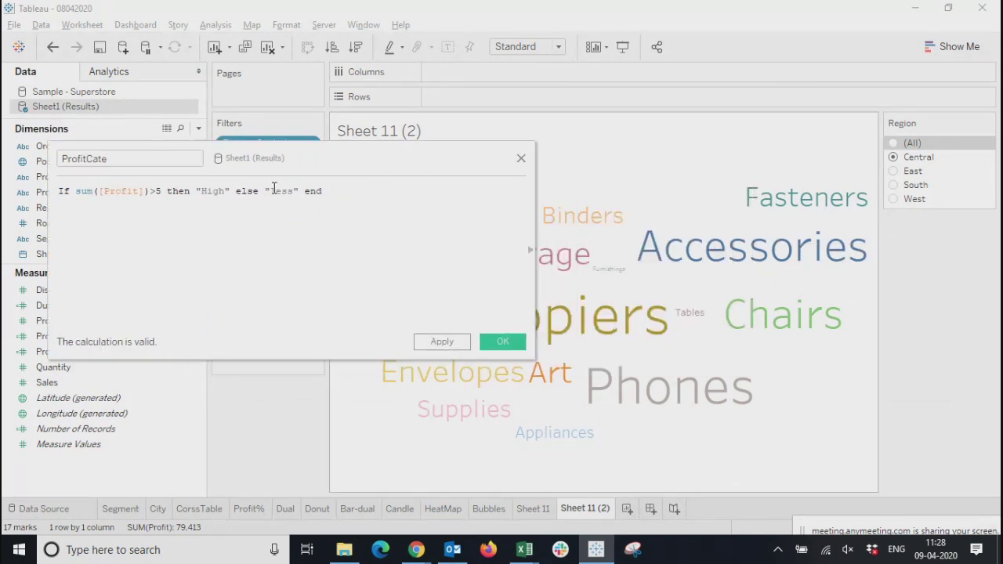
# Show the function reference and read the descriptions of the Logical functions CASE and AND
pyautogui.click(530, 250)
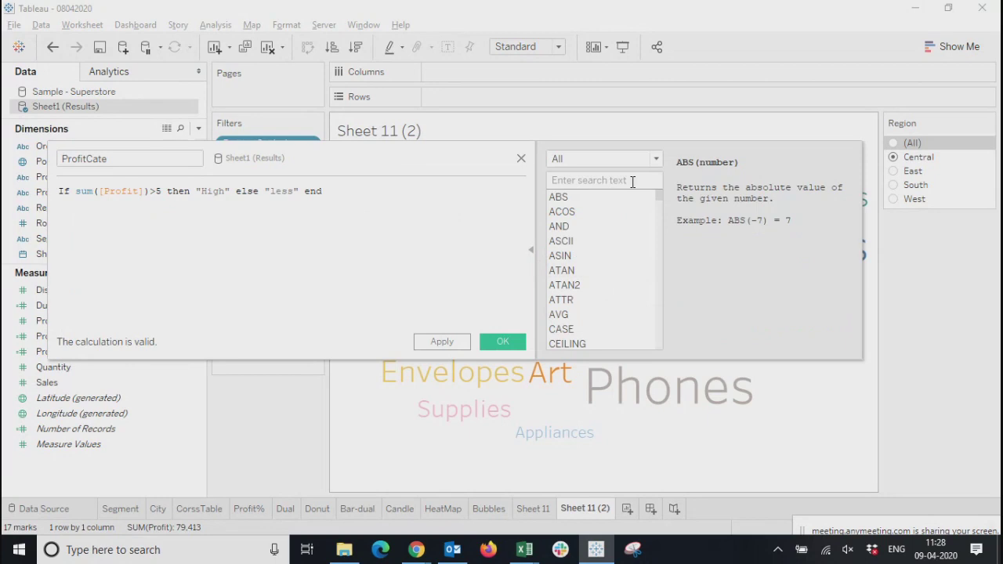
pyautogui.click(617, 159)
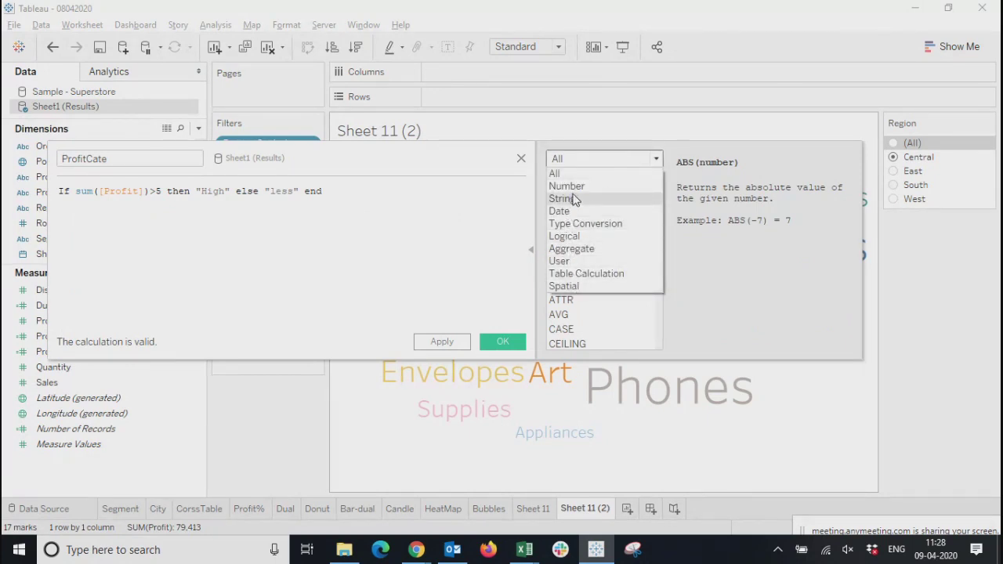
pyautogui.click(566, 236)
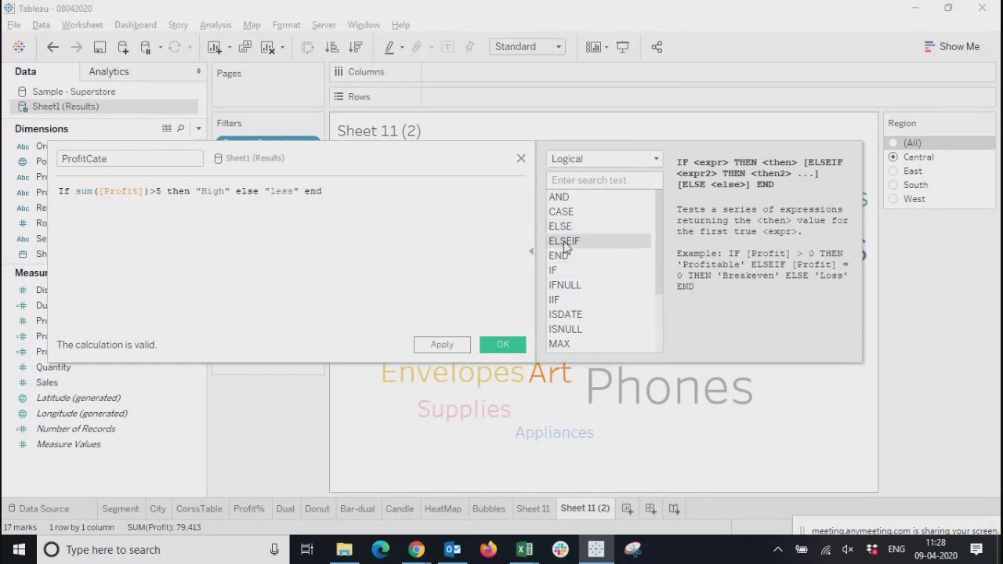
pyautogui.click(564, 214)
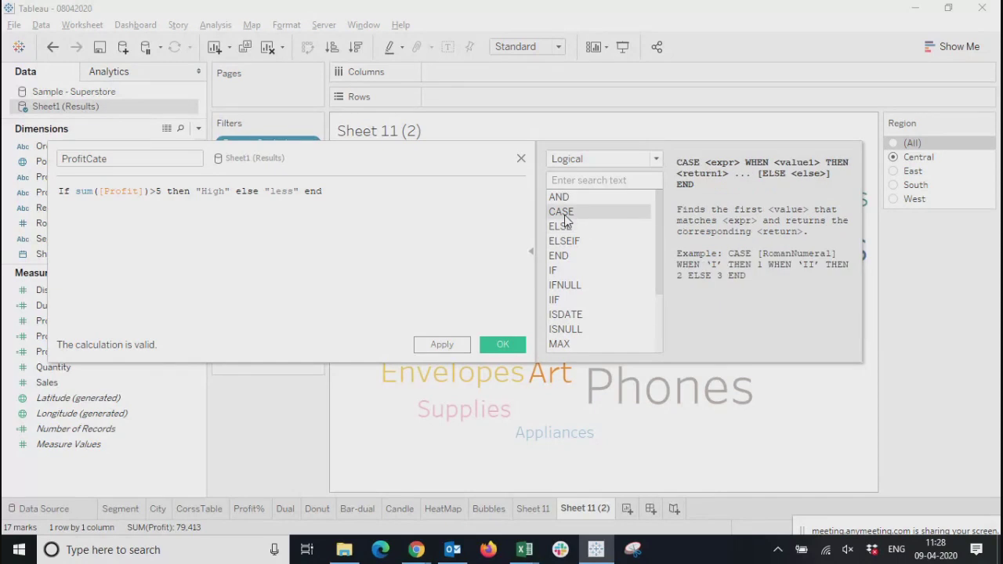
pyautogui.click(559, 197)
# Switch the function reference to Table Calculation and read the entries for PREVIOUS_VALUE, RANK, RANK_DENSE and SCRIPT_REAL
pyautogui.click(657, 159)
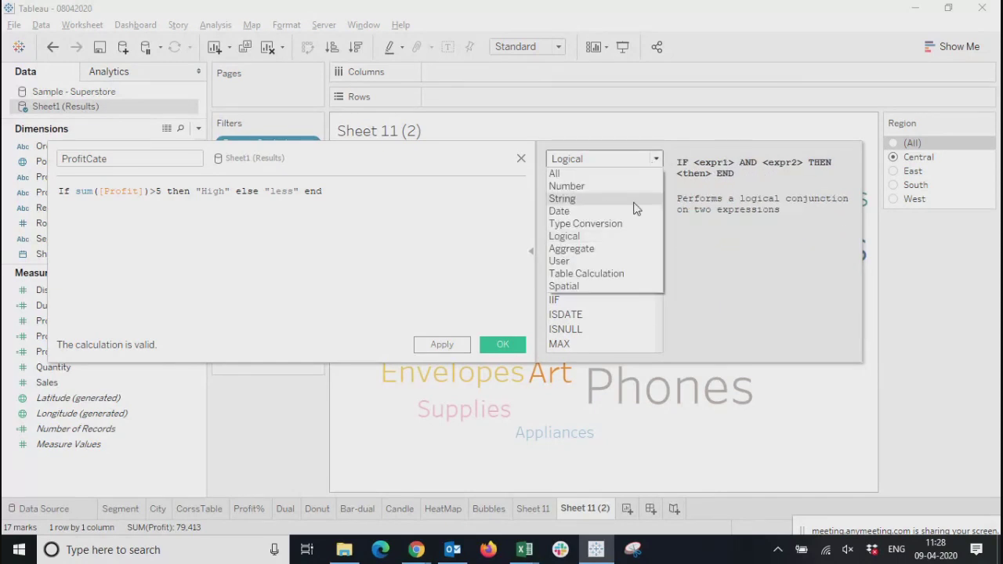
pyautogui.click(577, 276)
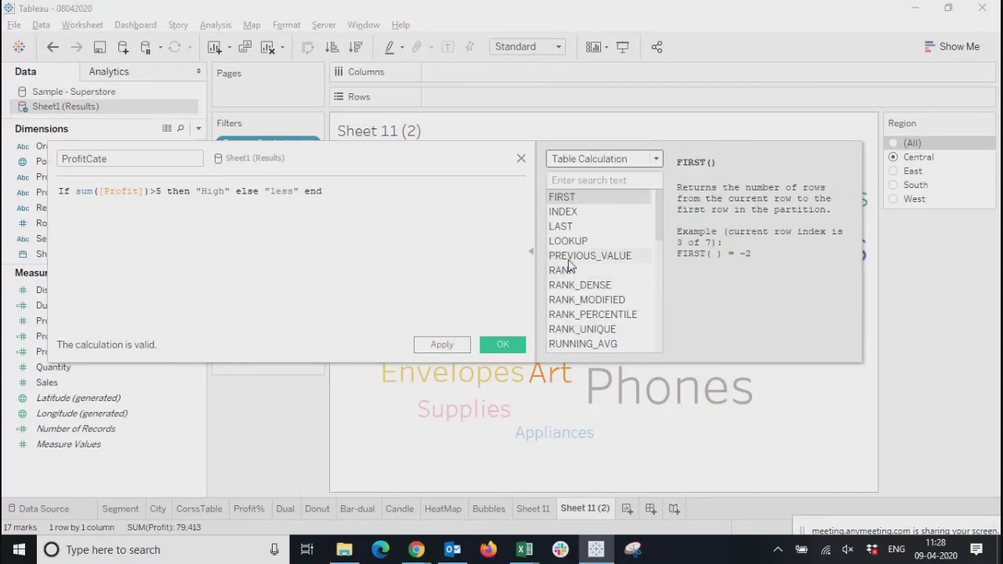
pyautogui.click(569, 260)
pyautogui.click(563, 272)
pyautogui.click(566, 287)
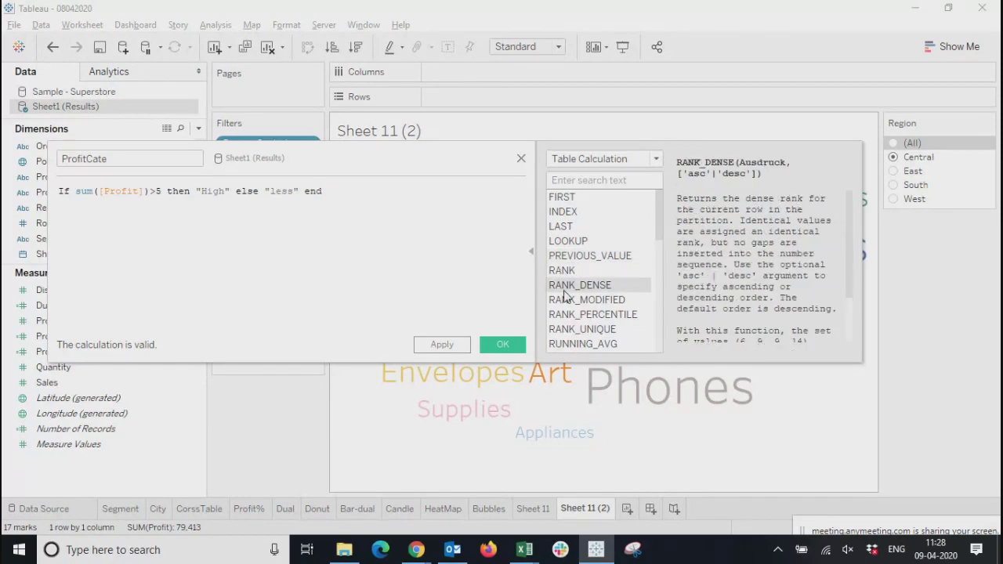
pyautogui.scroll(-4, 566, 300)
pyautogui.click(567, 286)
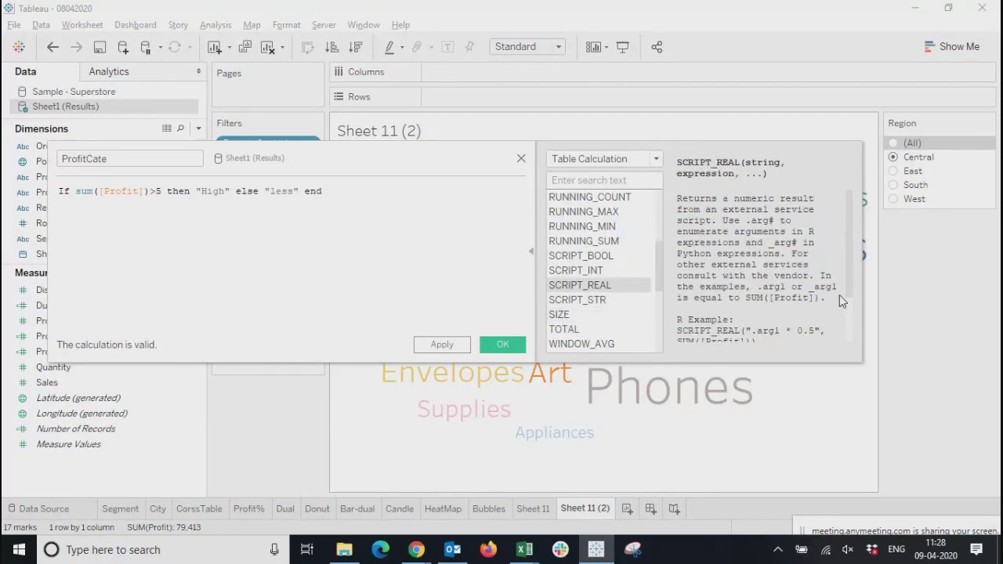
pyautogui.scroll(-2, 754, 303)
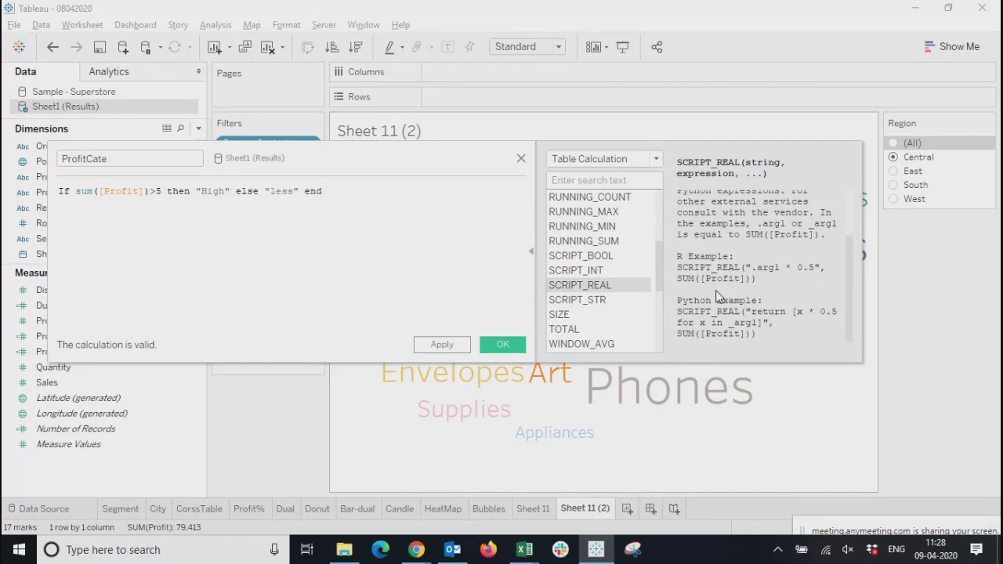
pyautogui.scroll(2, 716, 292)
# Switch the function reference to the Number category and read the entries for ABS, ACOS, ASIN, COS and DEGREES
pyautogui.click(656, 160)
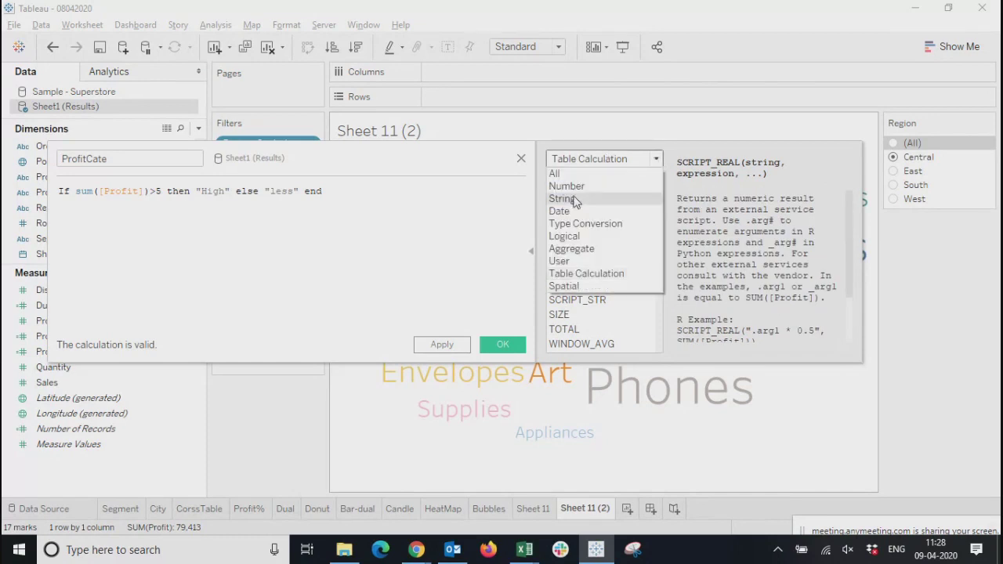
pyautogui.click(566, 186)
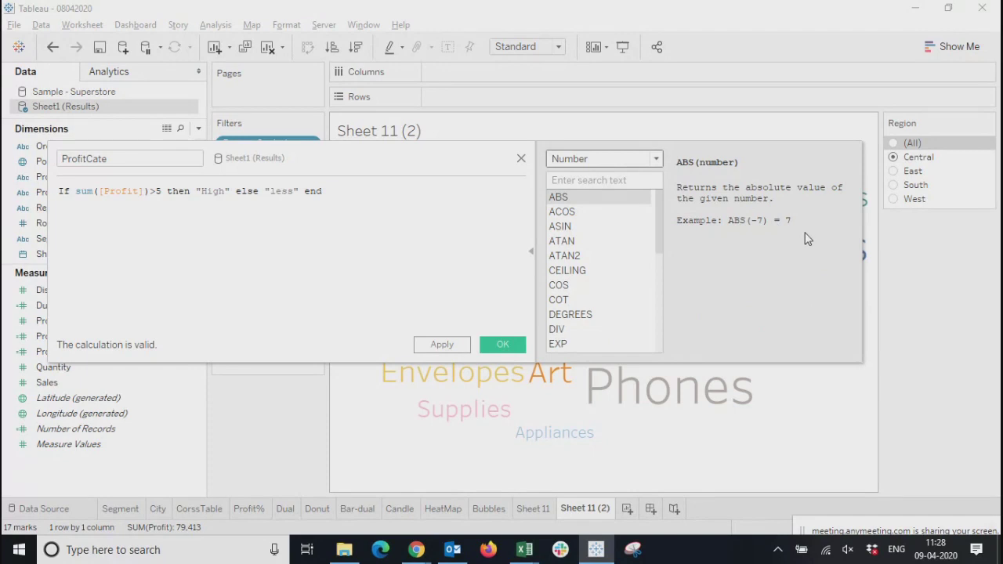
pyautogui.click(568, 216)
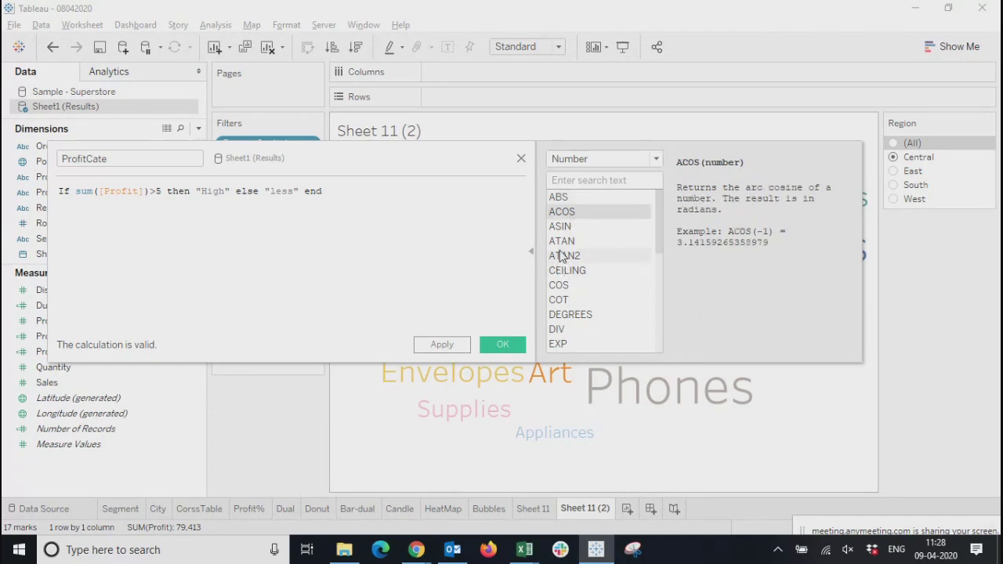
pyautogui.click(564, 227)
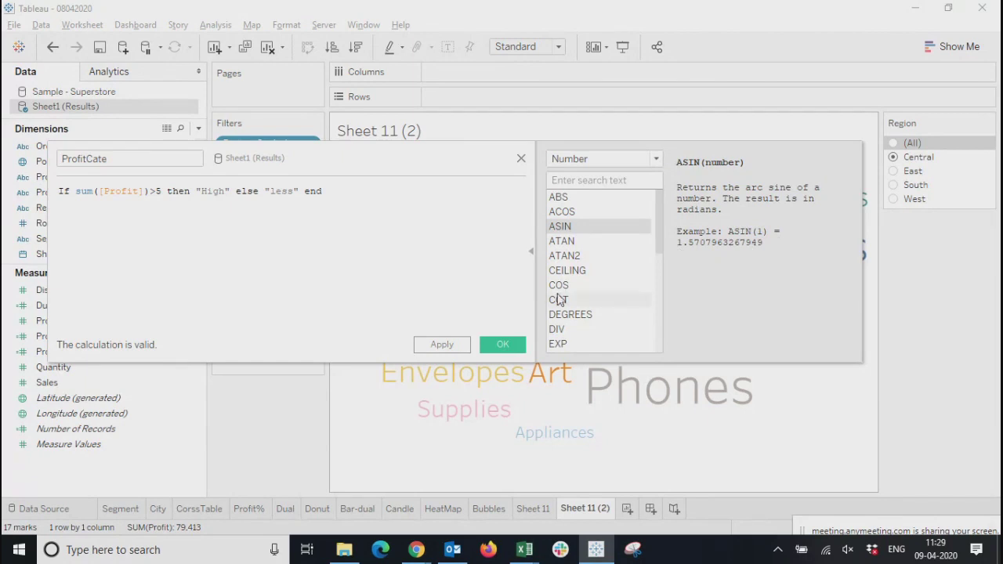
pyautogui.click(581, 288)
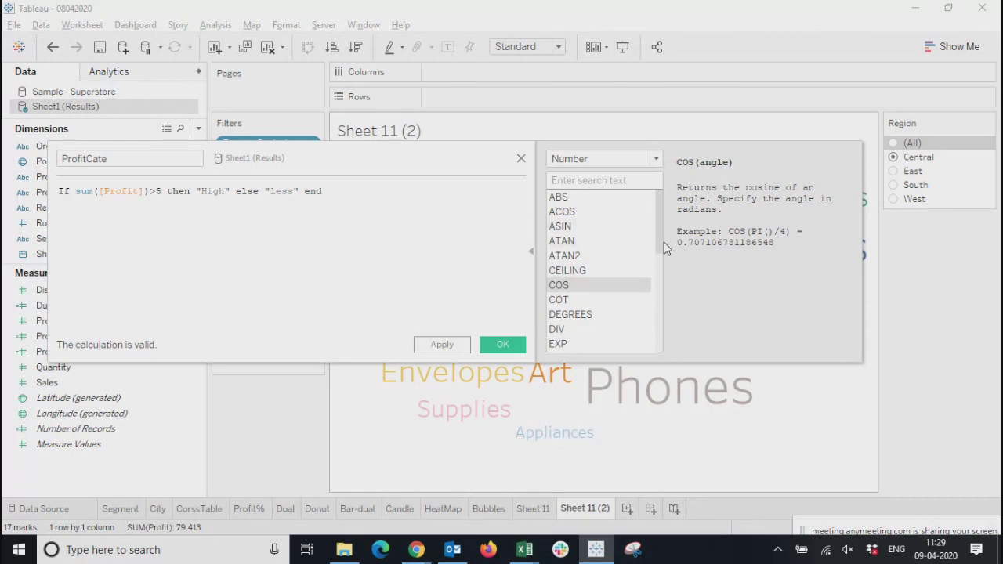
pyautogui.moveTo(661, 235)
pyautogui.mouseDown()
pyautogui.moveTo(663, 320)
pyautogui.moveTo(663, 224)
pyautogui.mouseUp()
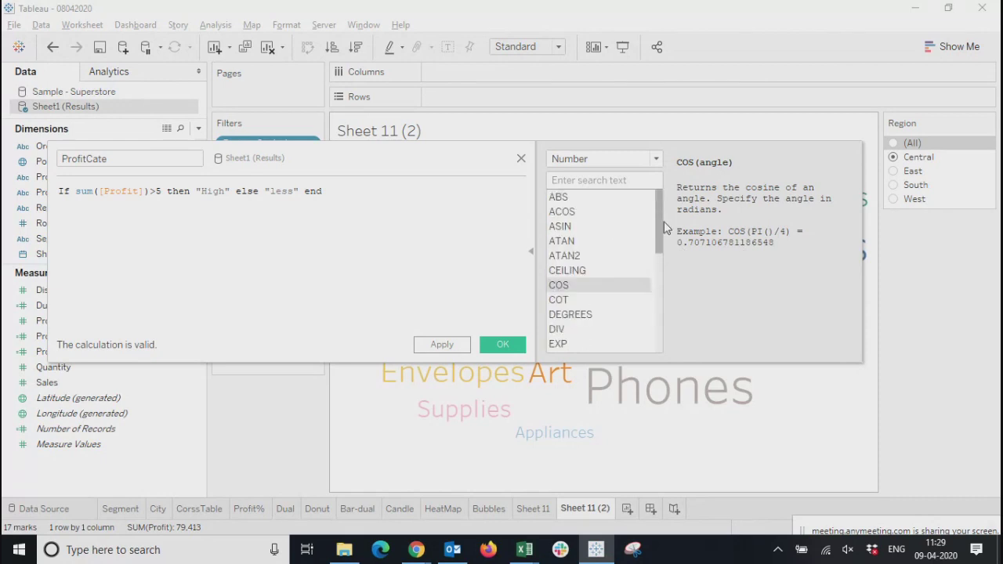
pyautogui.click(584, 317)
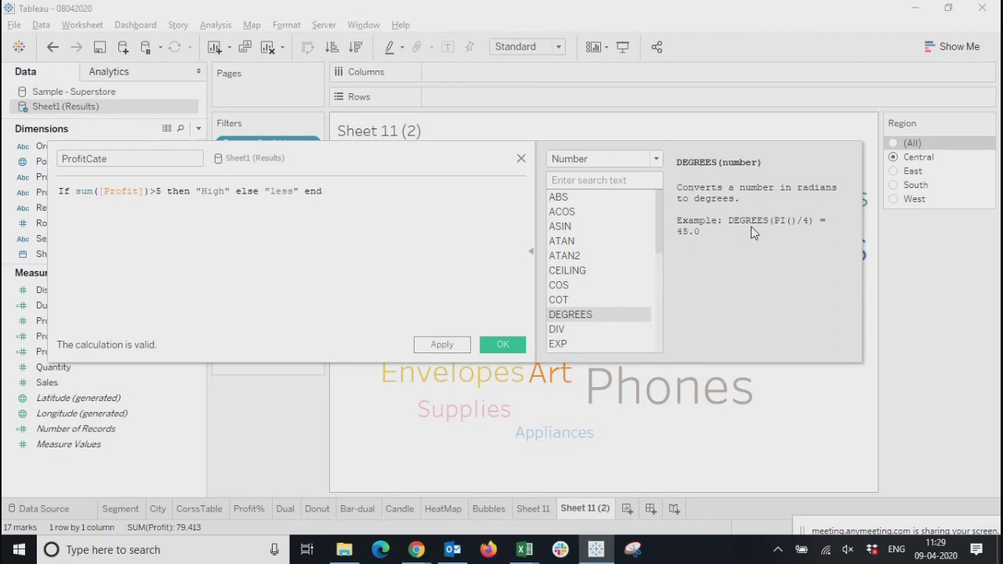
# Apply the ProfitCate calculation and close its editor
pyautogui.click(346, 193)
pyautogui.click(440, 345)
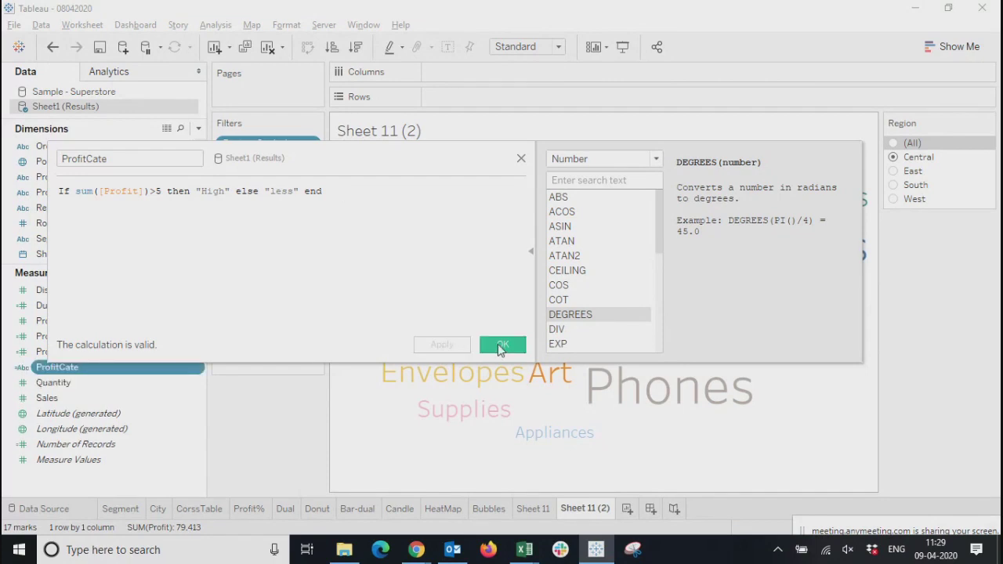
pyautogui.click(500, 345)
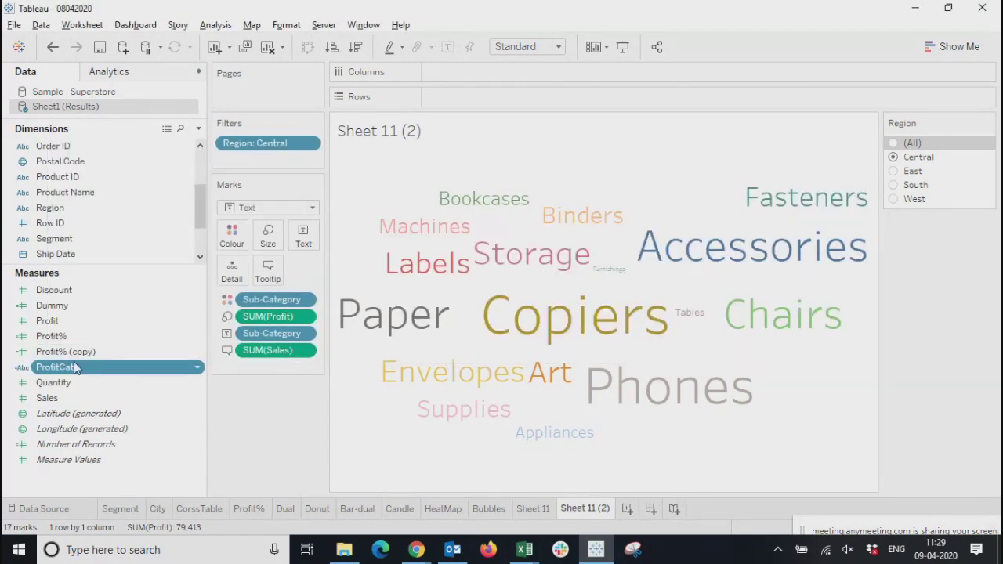
# On a new worksheet, list all Product Name members in Rows with ProfitCate beside them, and check the rows marked "less"
pyautogui.click(627, 509)
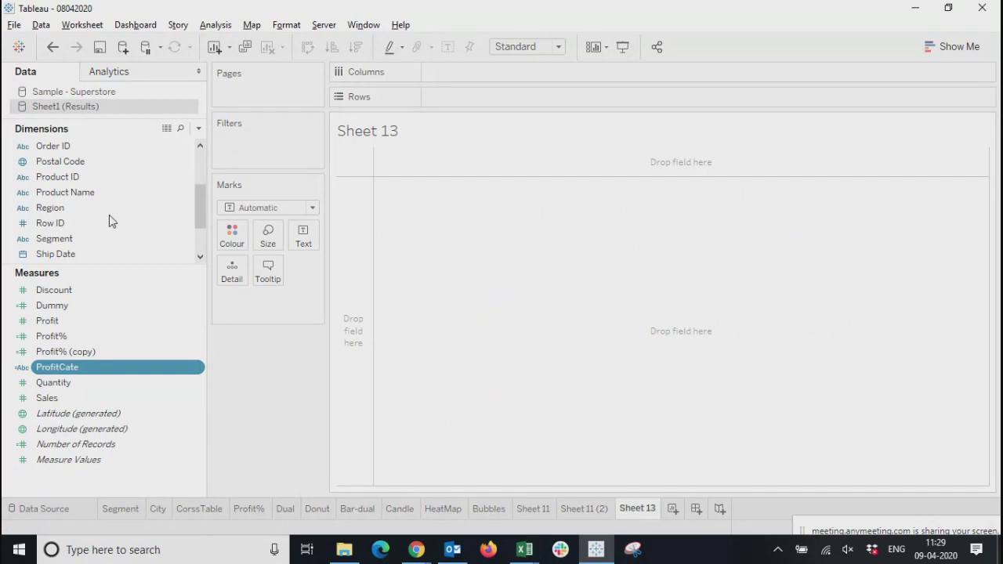
pyautogui.moveTo(69, 193); pyautogui.dragTo(444, 106)
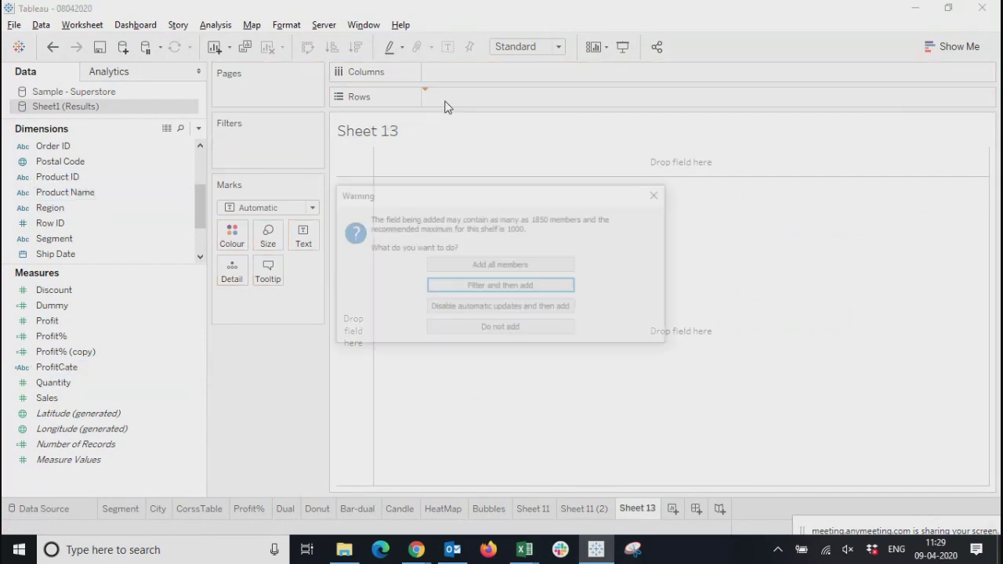
pyautogui.click(505, 266)
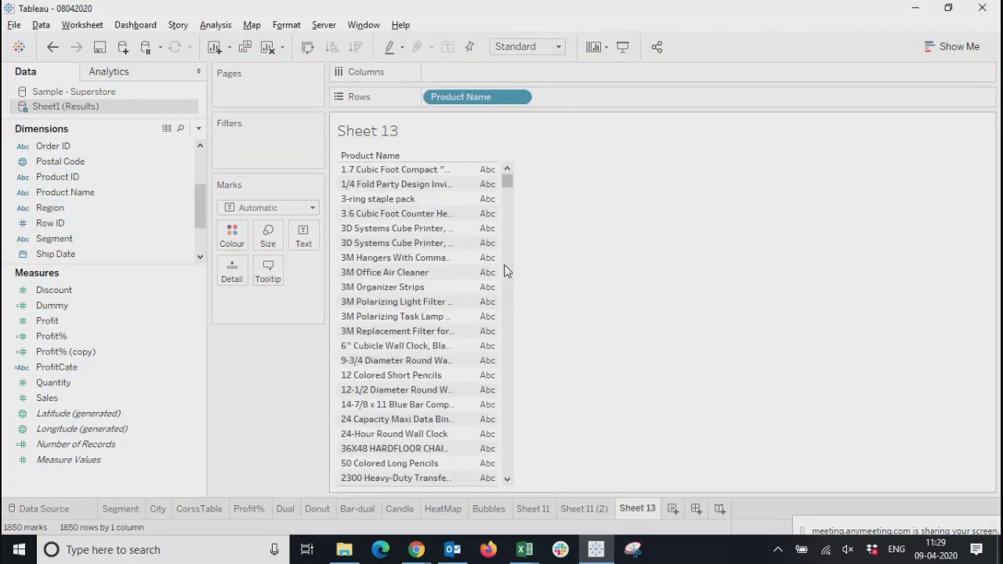
pyautogui.moveTo(58, 367)
pyautogui.mouseDown()
pyautogui.moveTo(343, 290)
pyautogui.moveTo(510, 102)
pyautogui.moveTo(539, 102)
pyautogui.mouseUp()
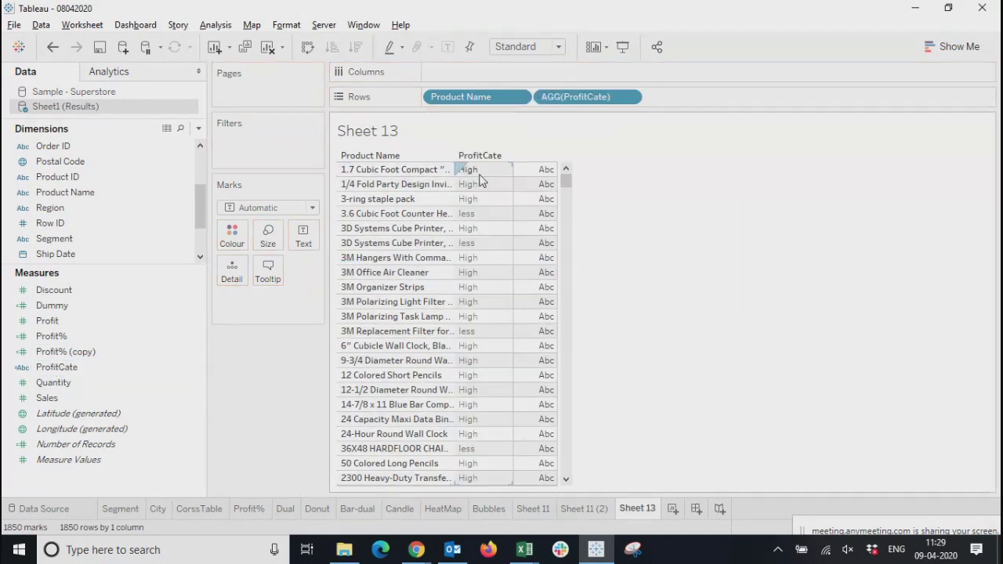
pyautogui.click(472, 215)
pyautogui.click(474, 244)
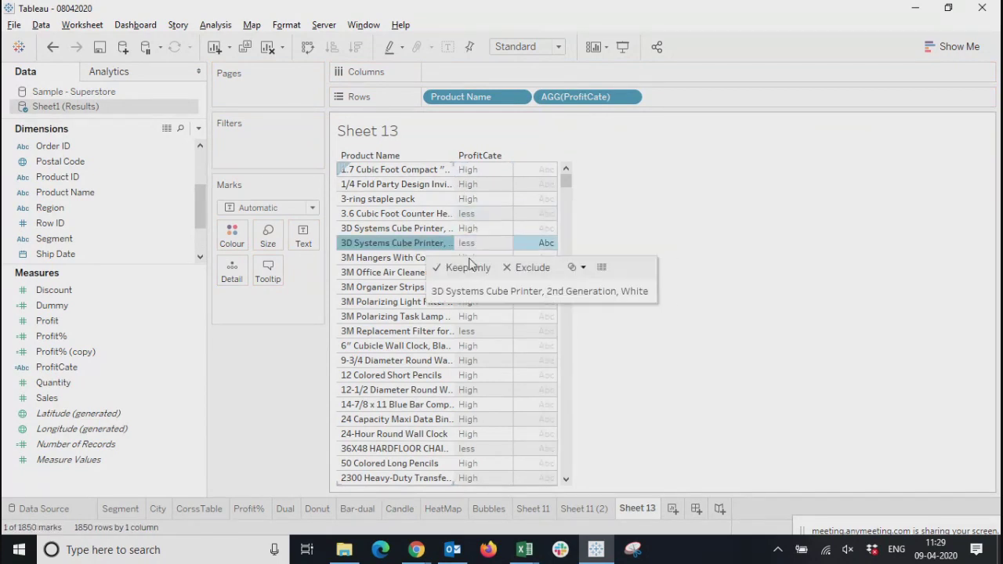
# Add Profit to Rows, try the highlight table, and change the view to a text table
pyautogui.moveTo(63, 322); pyautogui.dragTo(693, 107)
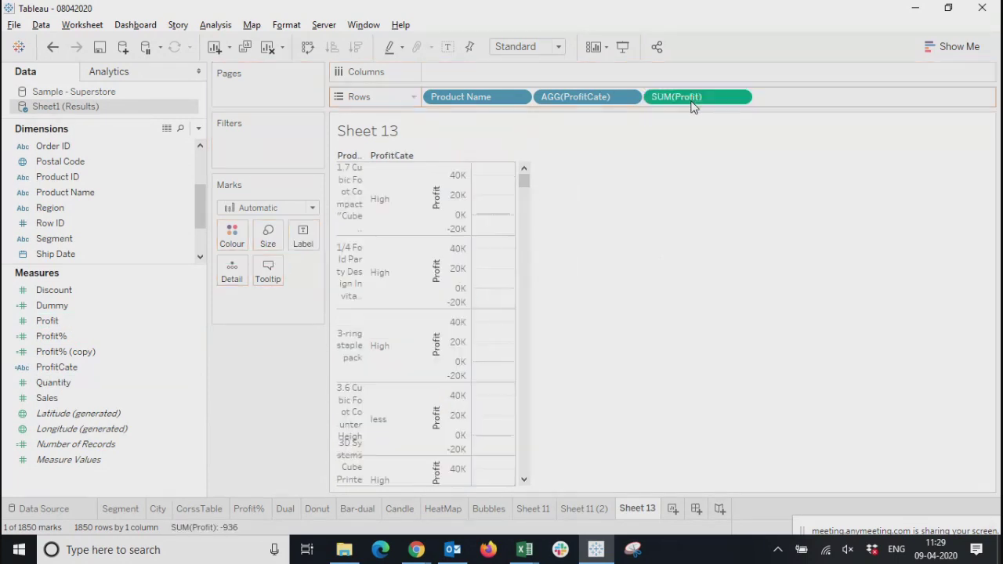
pyautogui.click(947, 52)
pyautogui.click(975, 93)
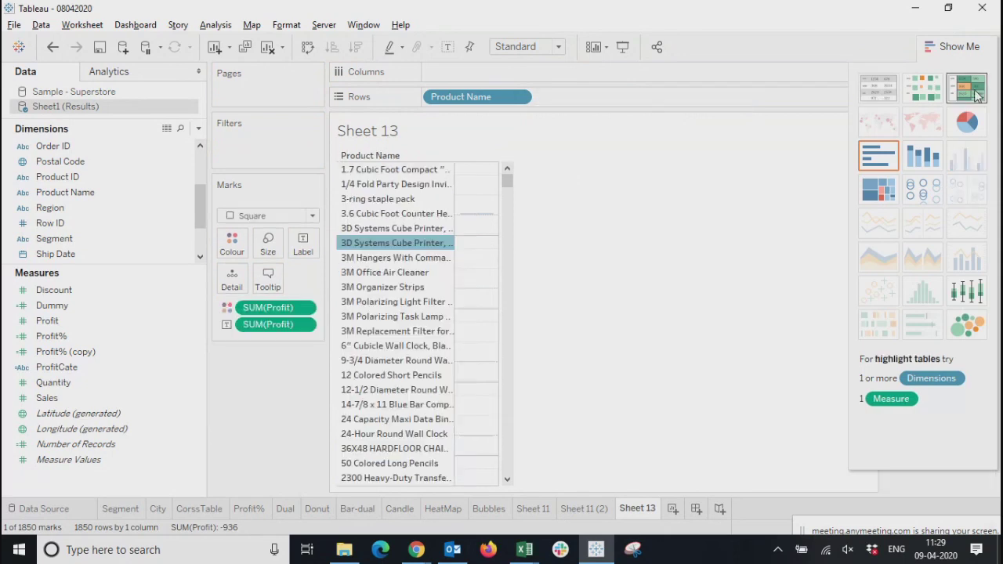
pyautogui.click(876, 92)
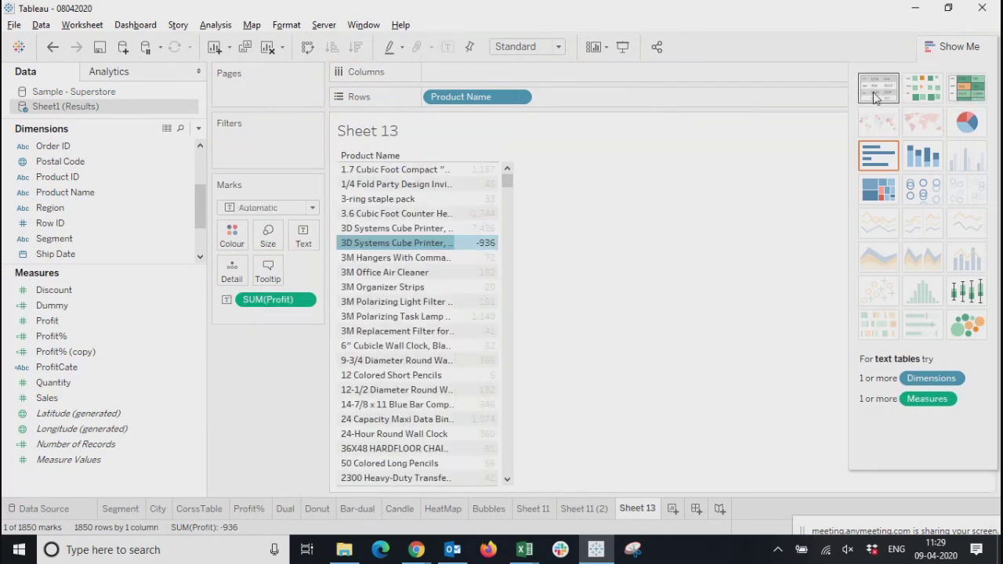
# Move Profit from the text marks to Rows and place ProfitCate between Product Name and Profit
pyautogui.moveTo(303, 299); pyautogui.dragTo(600, 104)
pyautogui.click(952, 46)
pyautogui.click(61, 367)
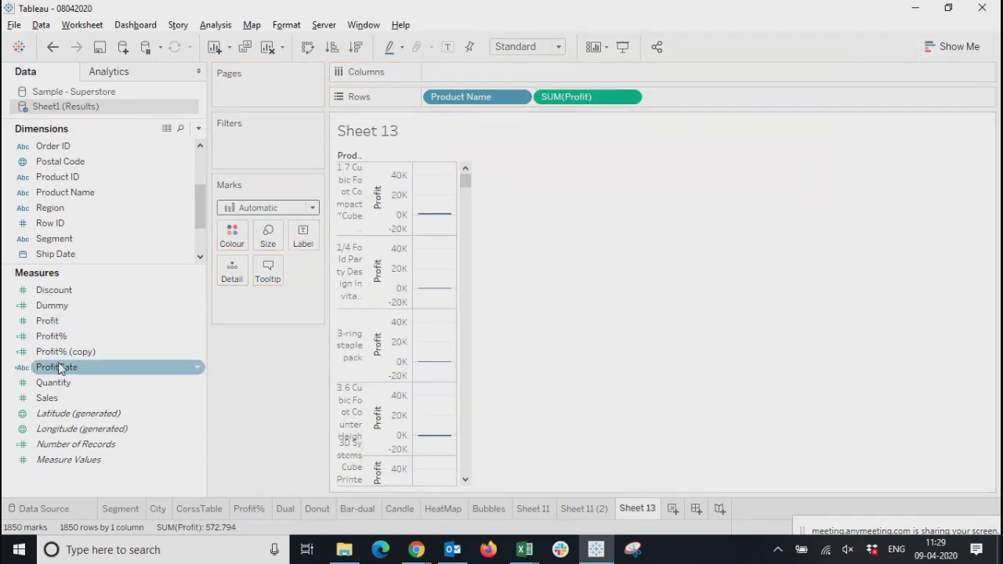
pyautogui.moveTo(47, 373); pyautogui.dragTo(527, 104)
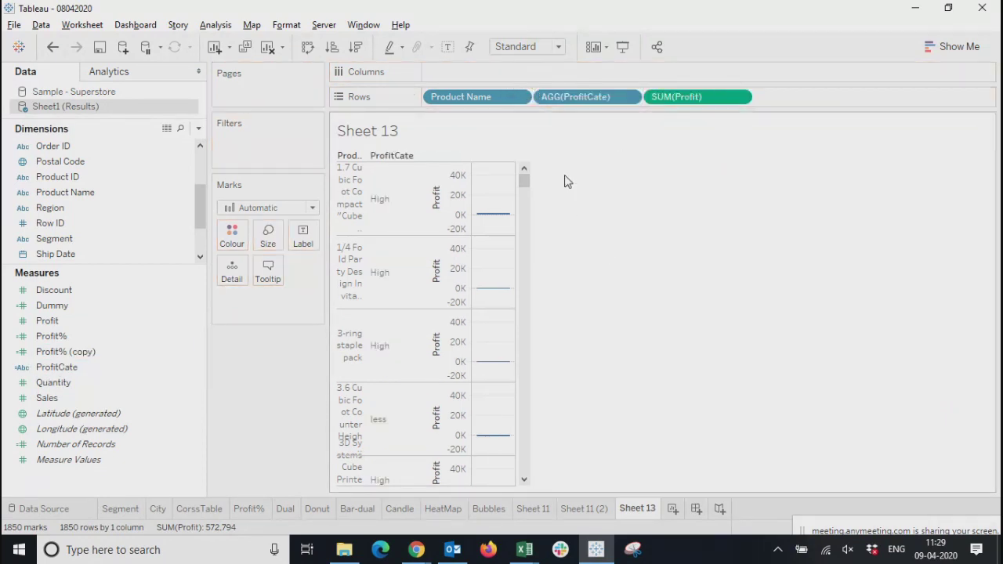
# Convert the view to a text table and then a highlight table, and add ProfitCate after Product Name in Rows
pyautogui.click(950, 47)
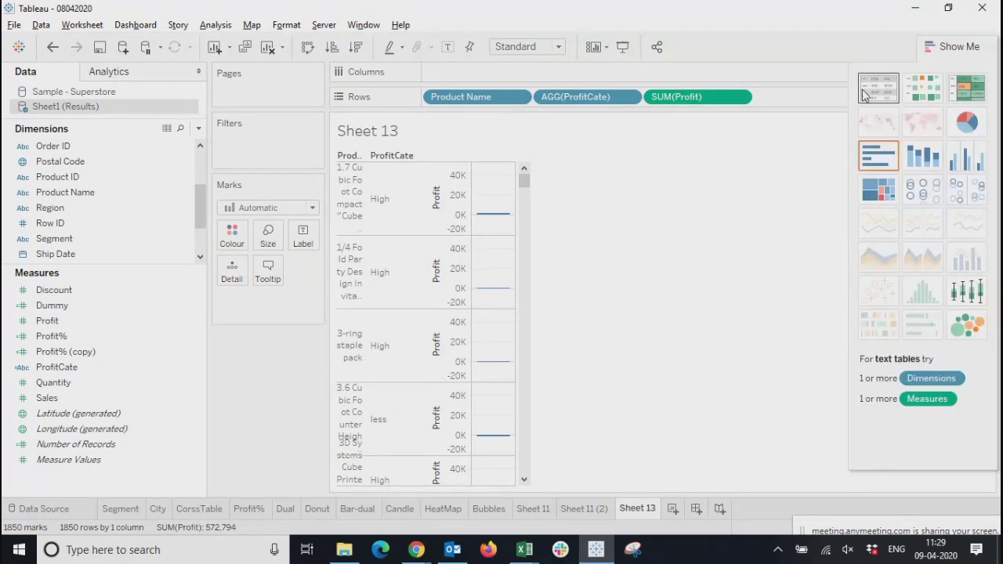
pyautogui.click(867, 94)
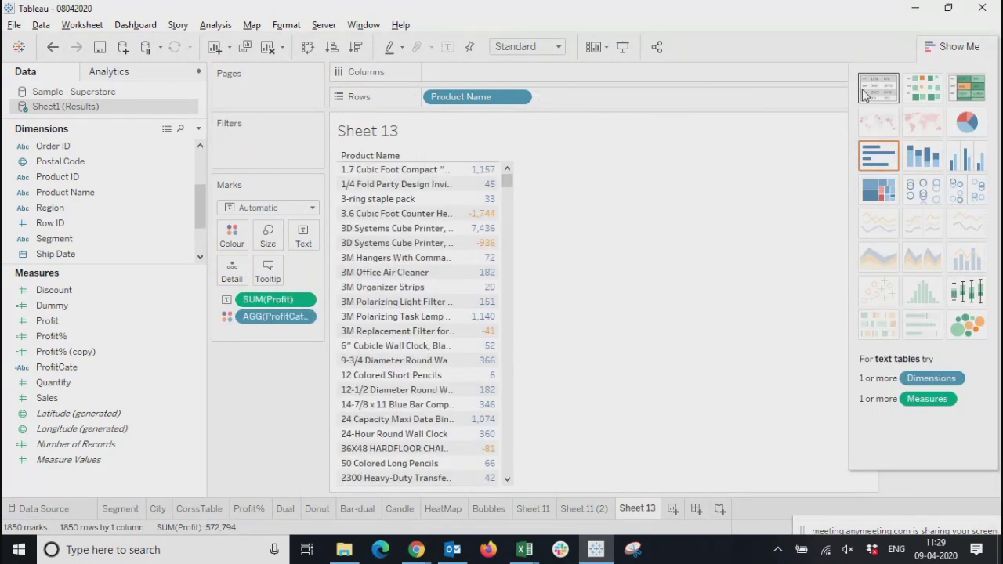
pyautogui.click(969, 88)
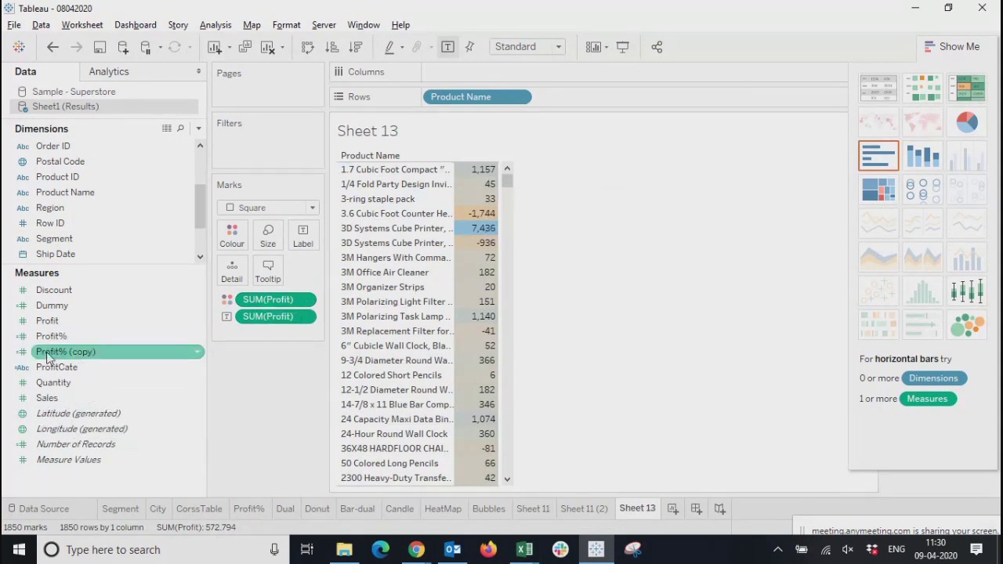
pyautogui.moveTo(57, 377)
pyautogui.mouseDown()
pyautogui.moveTo(572, 105)
pyautogui.moveTo(561, 105)
pyautogui.mouseUp()
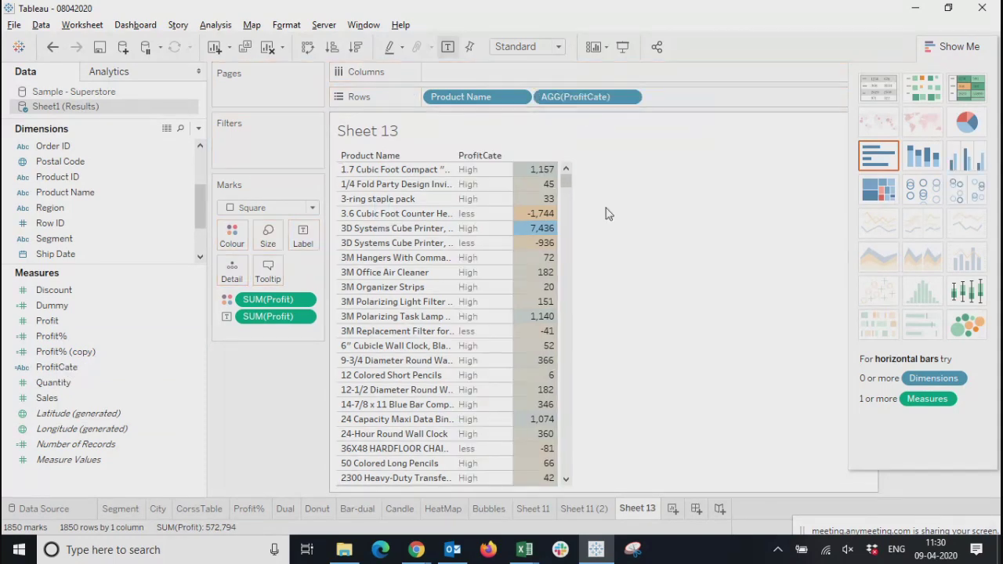
# Compare the Profit values with their ProfitCate labels for several products, including 12 Colored Short Pencils and 36X48 HARDFLOOR CHAIRMAT
pyautogui.moveTo(565, 179); pyautogui.dragTo(744, 248)
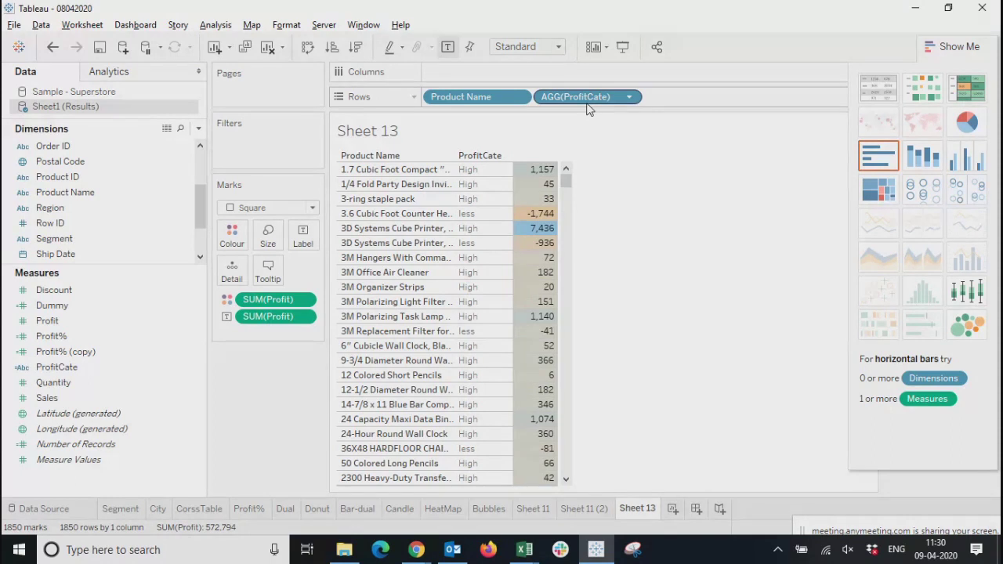
pyautogui.click(477, 246)
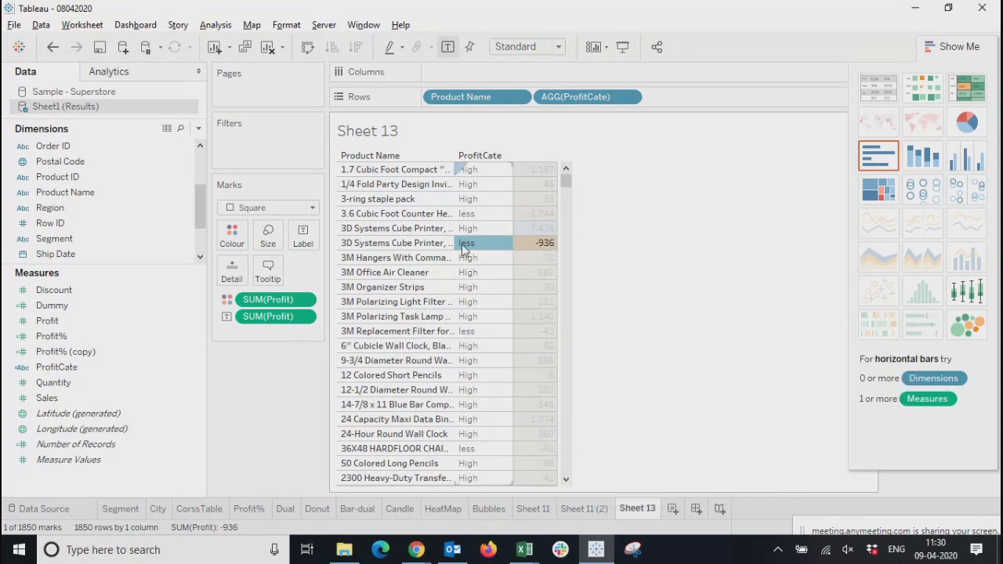
pyautogui.click(535, 379)
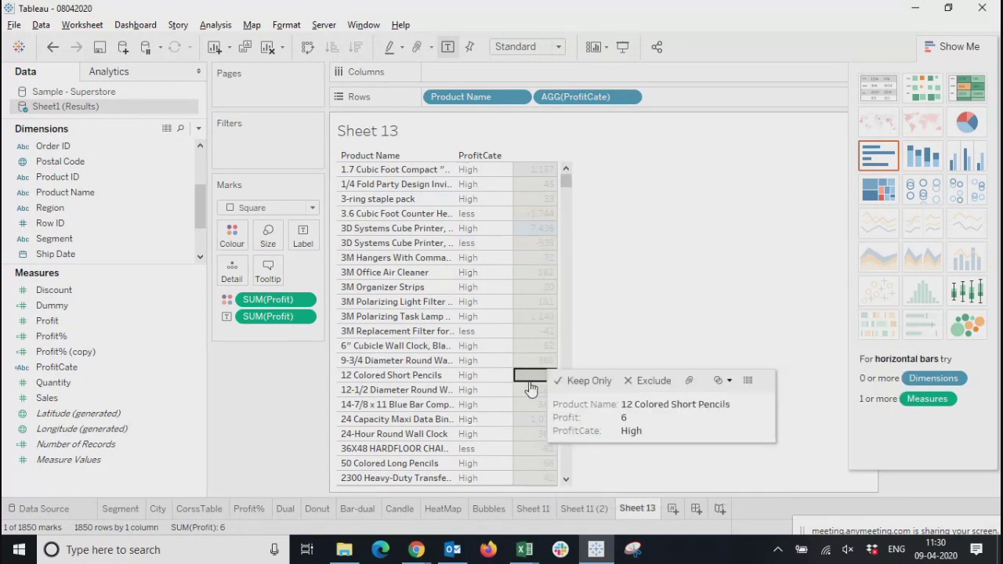
pyautogui.click(535, 449)
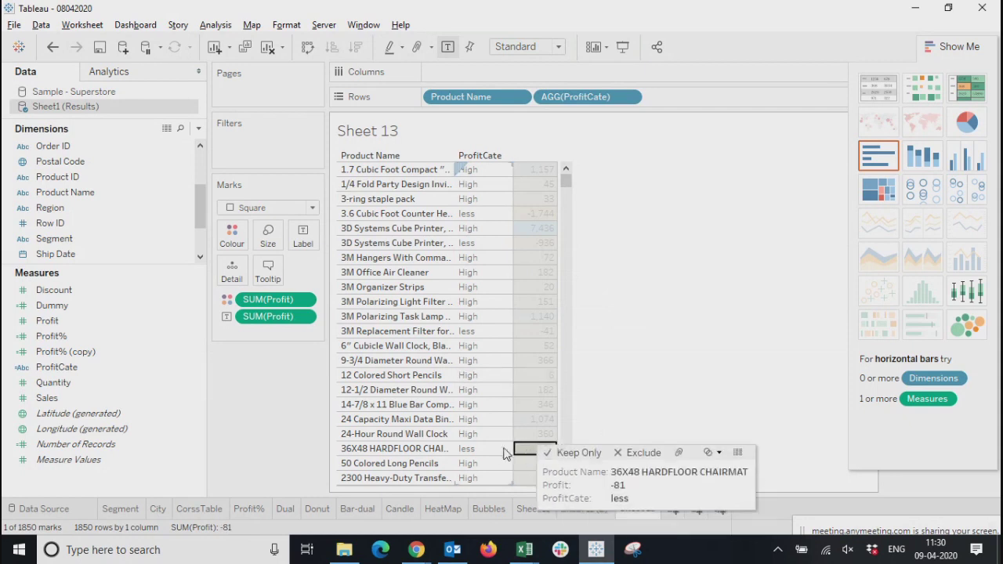
pyautogui.click(494, 450)
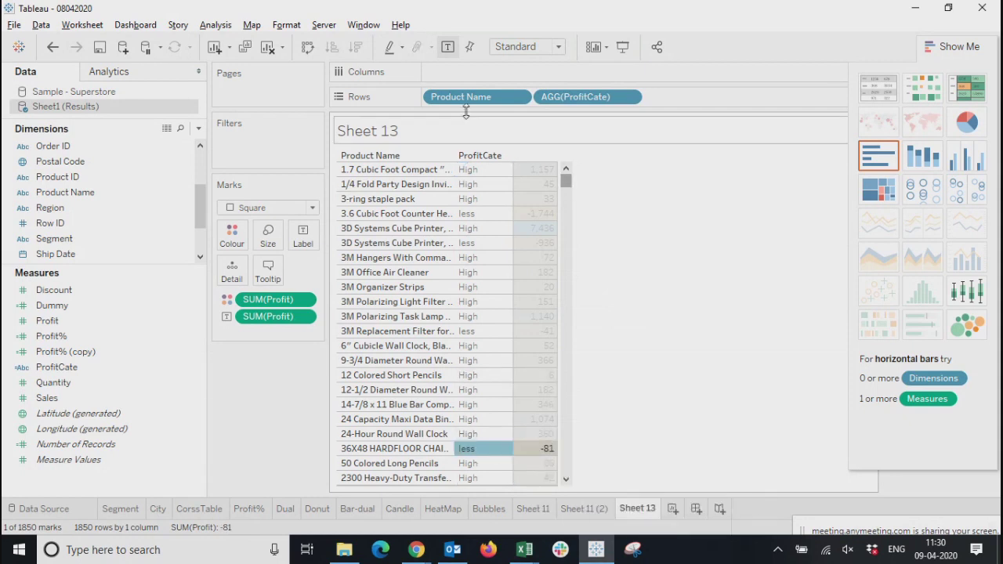
pyautogui.click(548, 287)
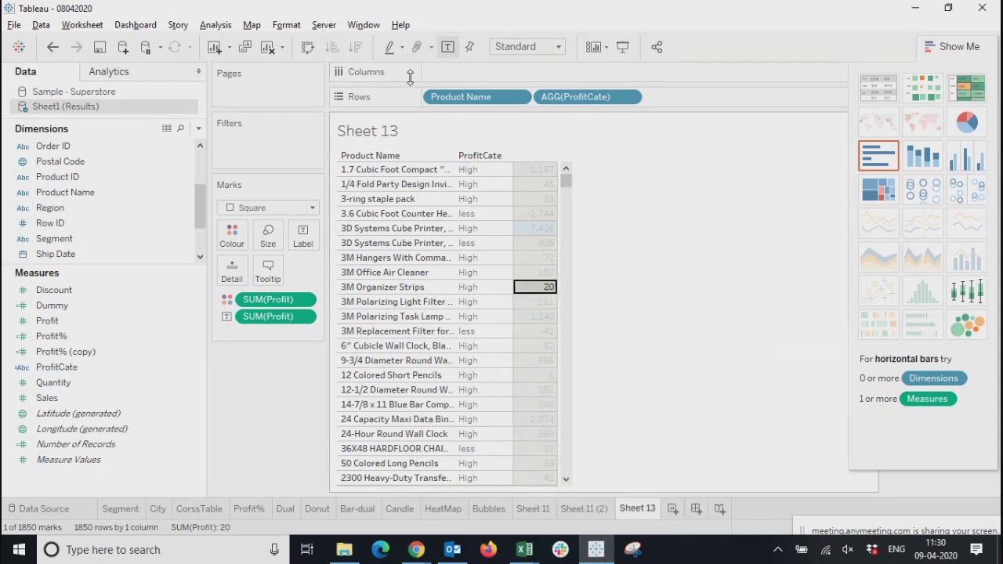
# Set a manual sort on ProfitCate with High above less and check the resulting row order
pyautogui.click(629, 97)
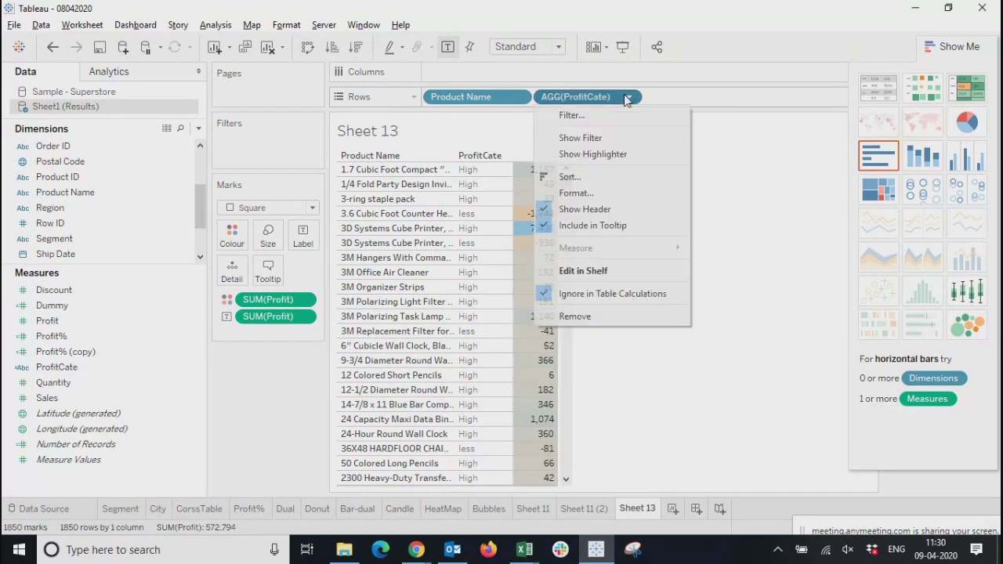
pyautogui.click(571, 181)
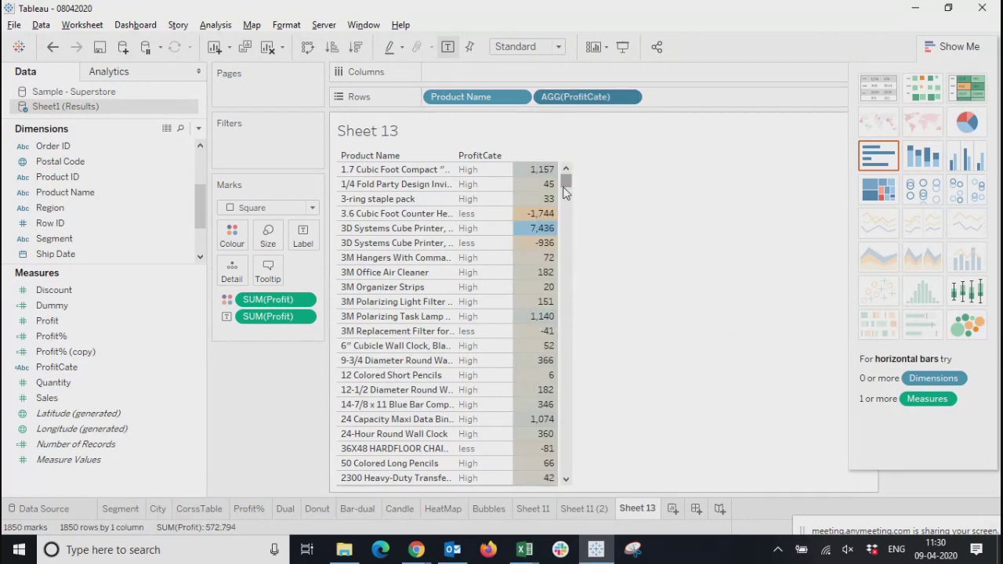
pyautogui.click(505, 257)
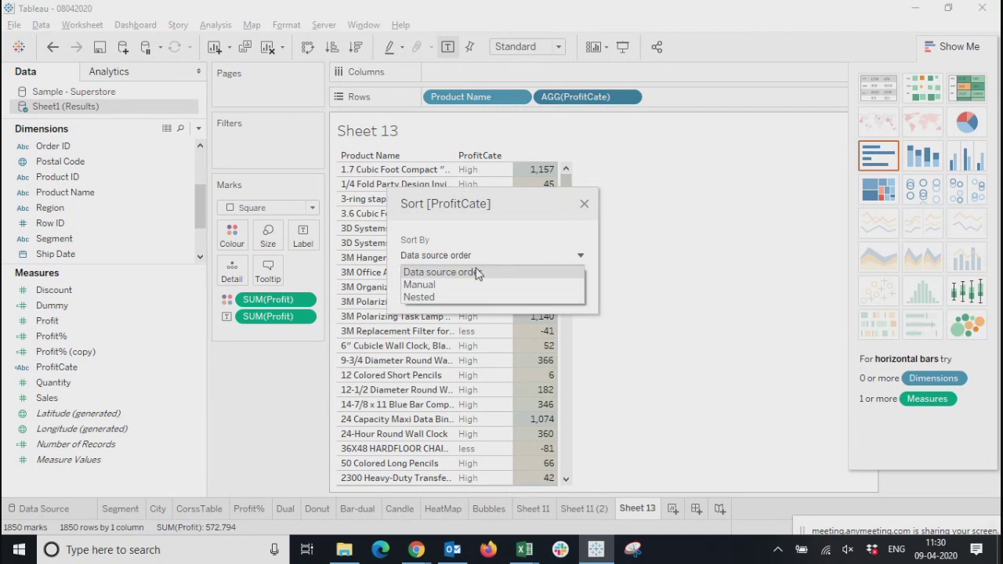
pyautogui.click(428, 285)
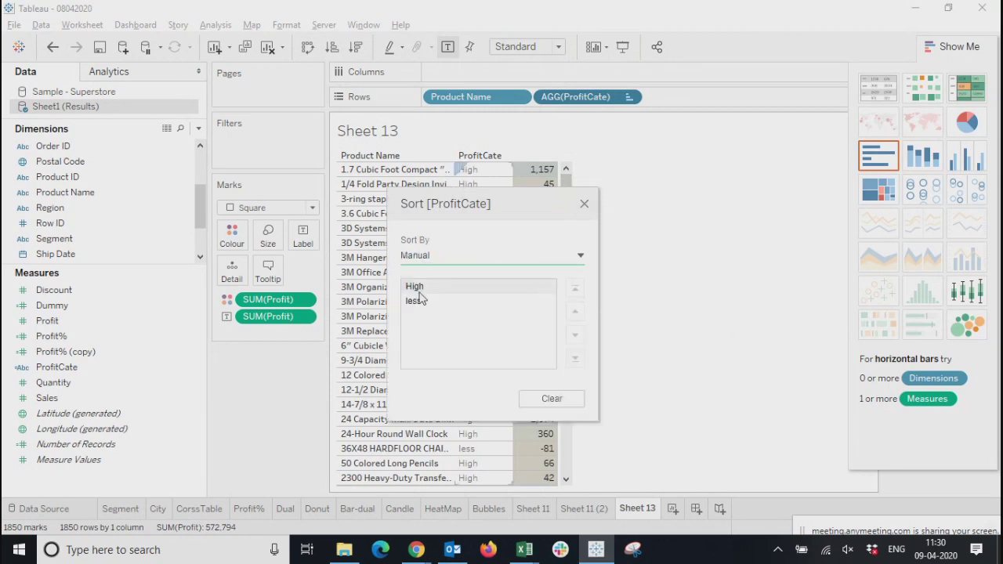
pyautogui.click(414, 287)
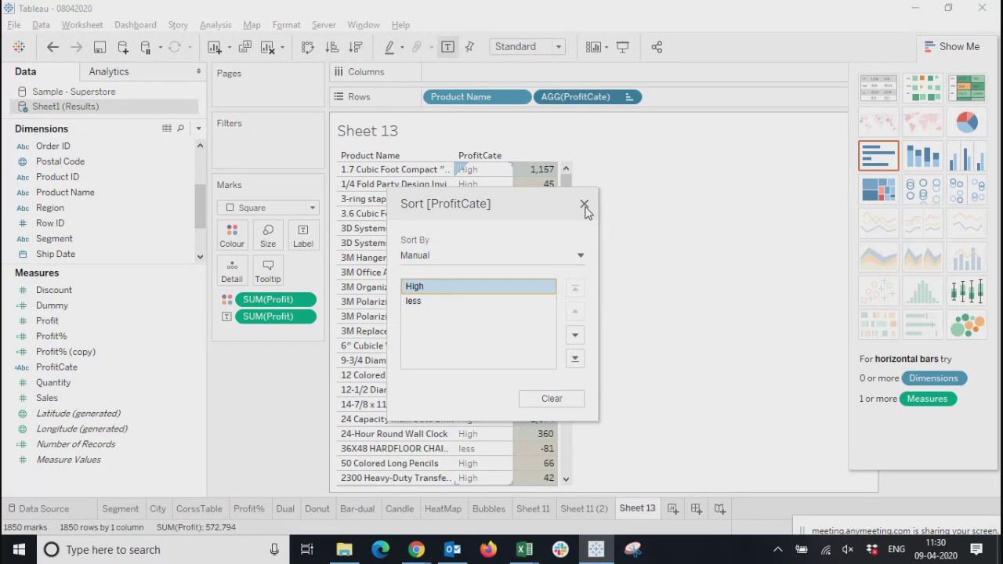
pyautogui.click(585, 206)
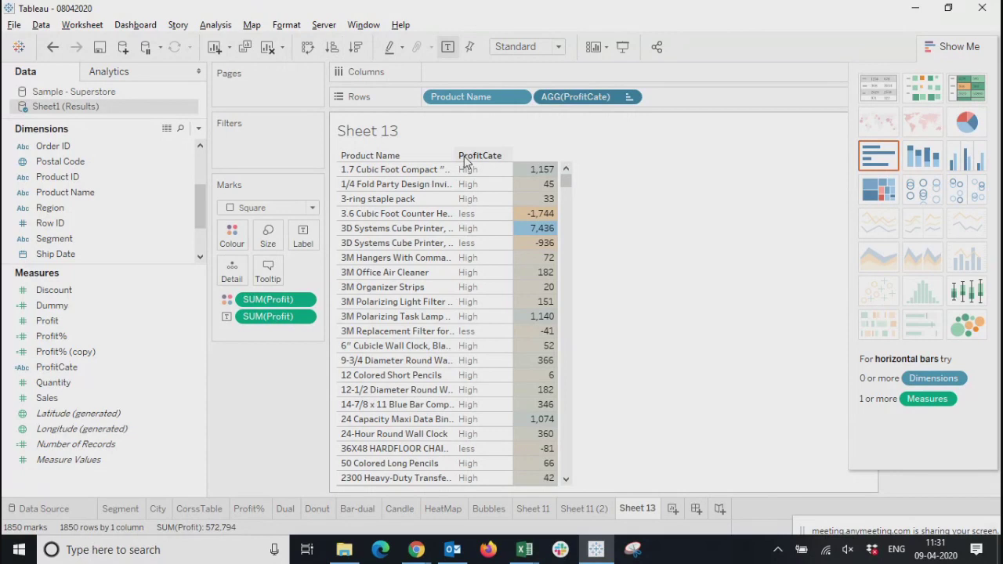
pyautogui.moveTo(566, 184); pyautogui.dragTo(566, 396)
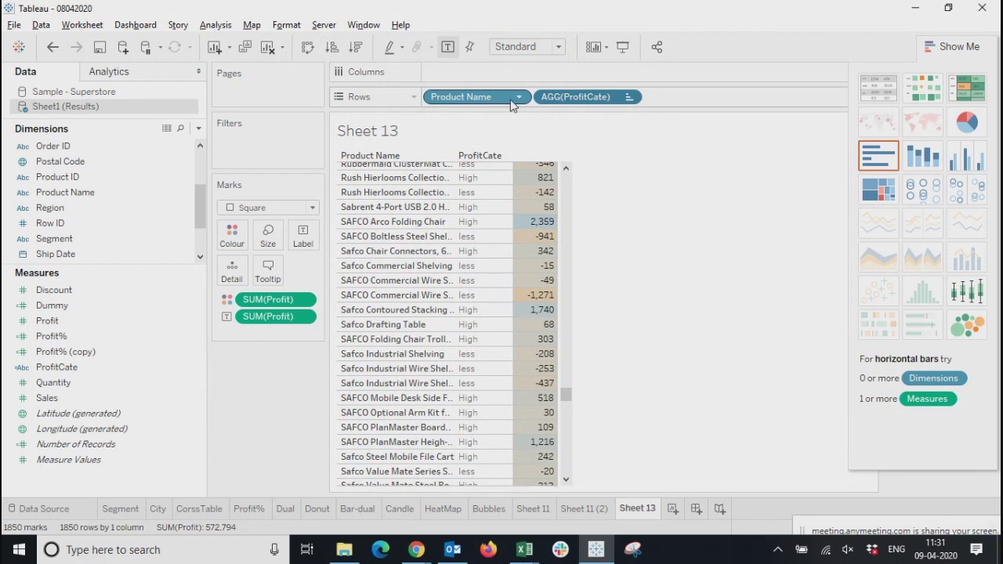
# Try a manual sort on Product Name and clear it
pyautogui.click(519, 98)
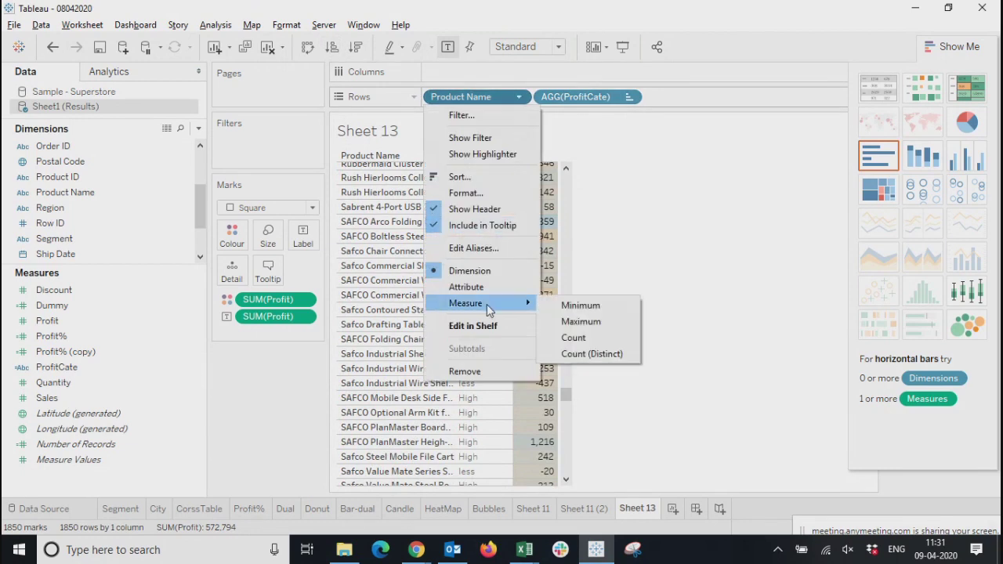
pyautogui.click(462, 179)
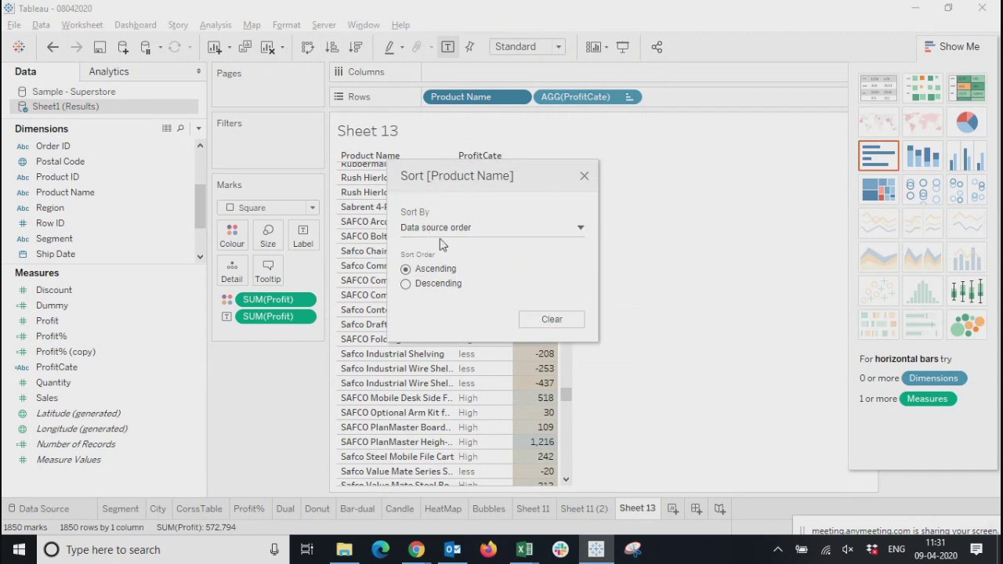
pyautogui.click(432, 227)
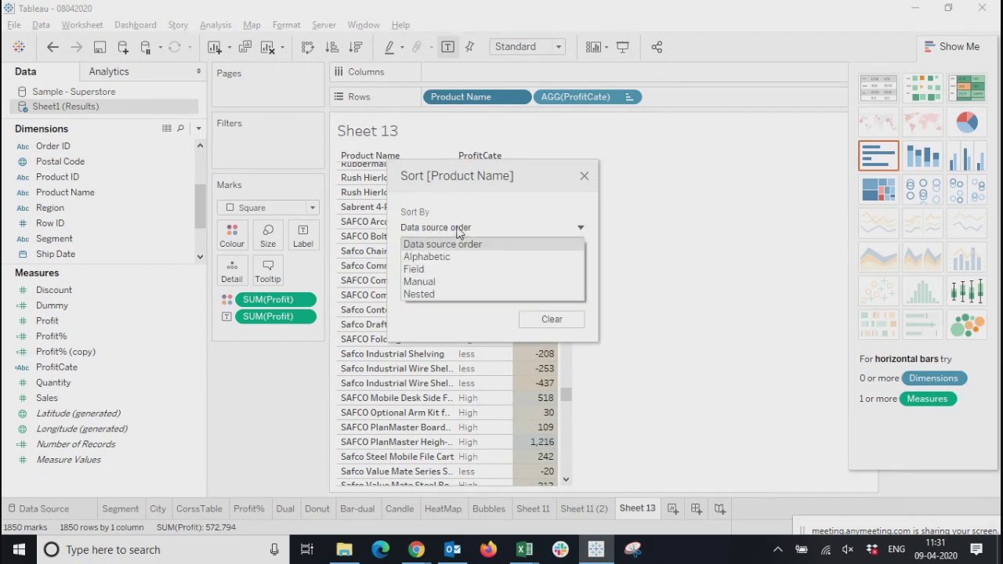
pyautogui.click(427, 283)
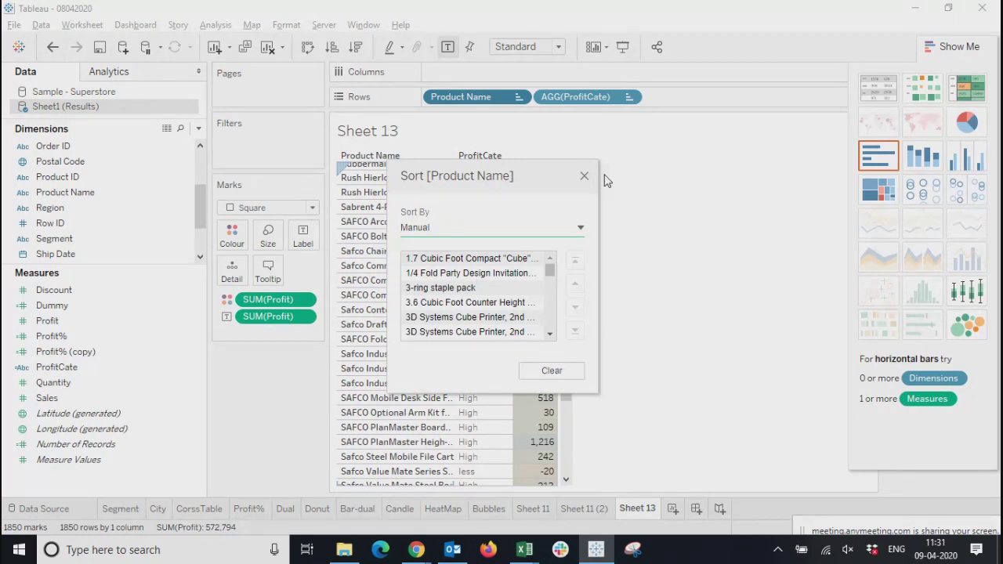
pyautogui.click(584, 176)
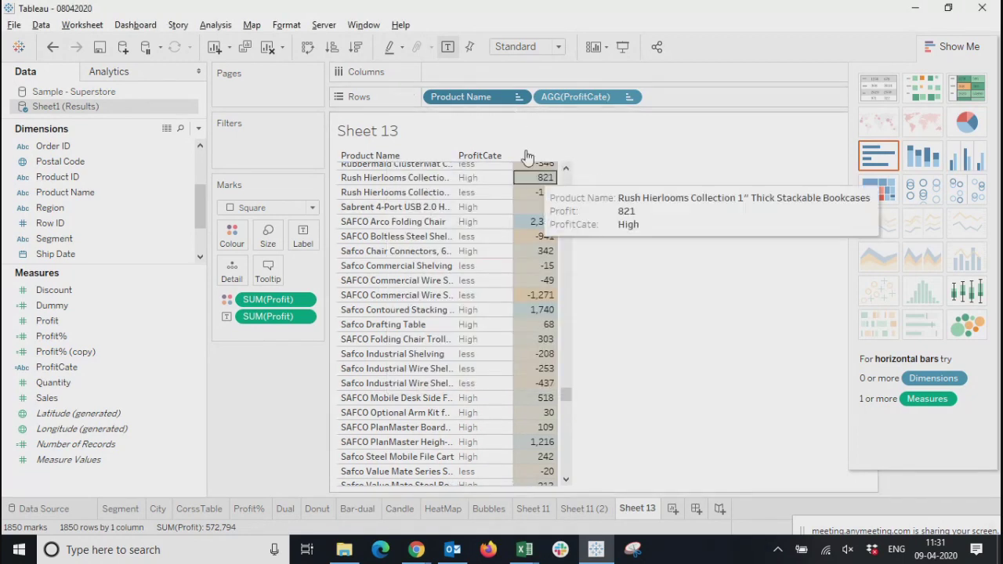
pyautogui.click(518, 98)
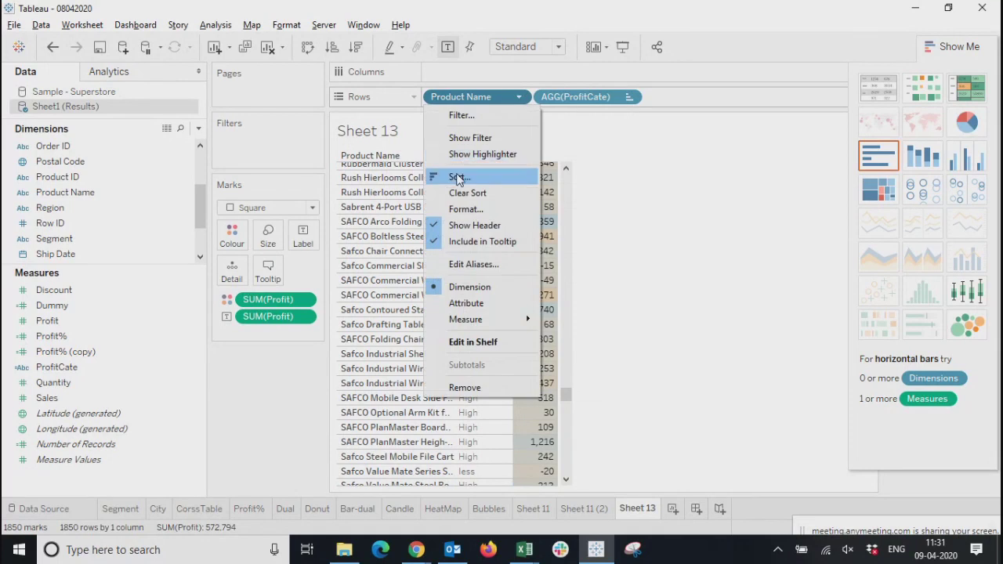
pyautogui.click(520, 100)
pyautogui.click(518, 98)
# Try sorting Product Name by the Category field in ascending order, using the Count aggregation
pyautogui.click(453, 175)
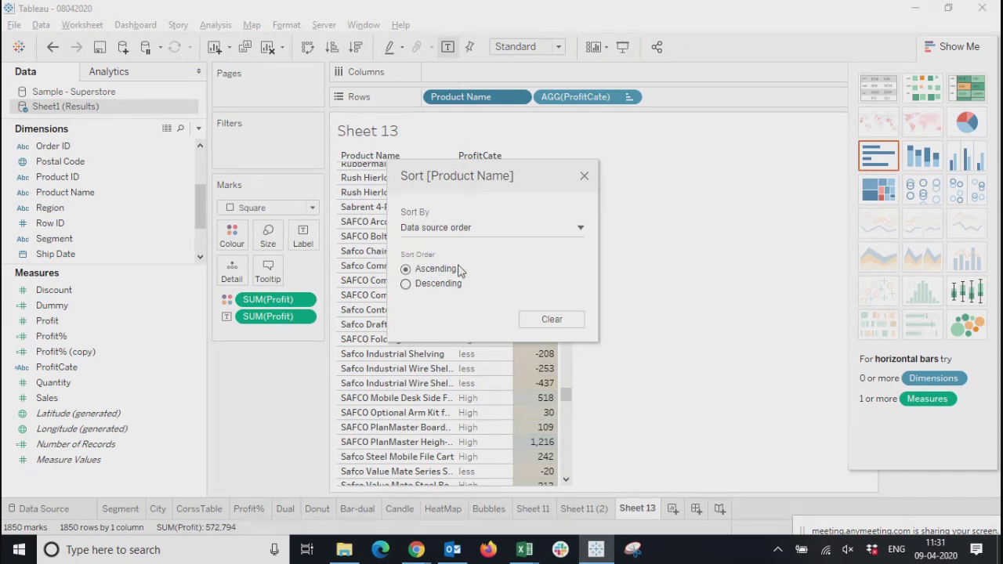
pyautogui.click(458, 227)
pyautogui.click(415, 268)
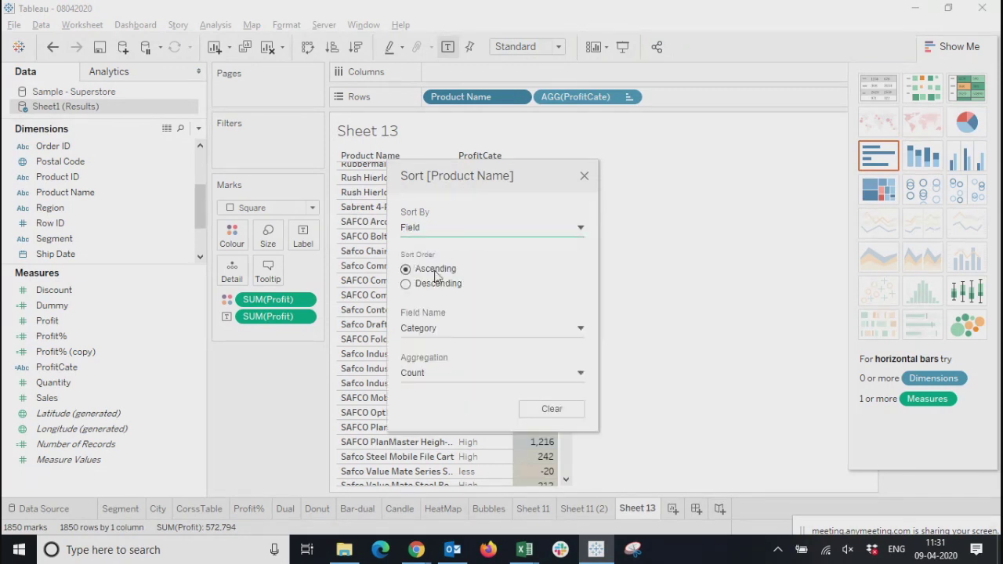
pyautogui.click(423, 330)
pyautogui.click(423, 360)
pyautogui.click(430, 374)
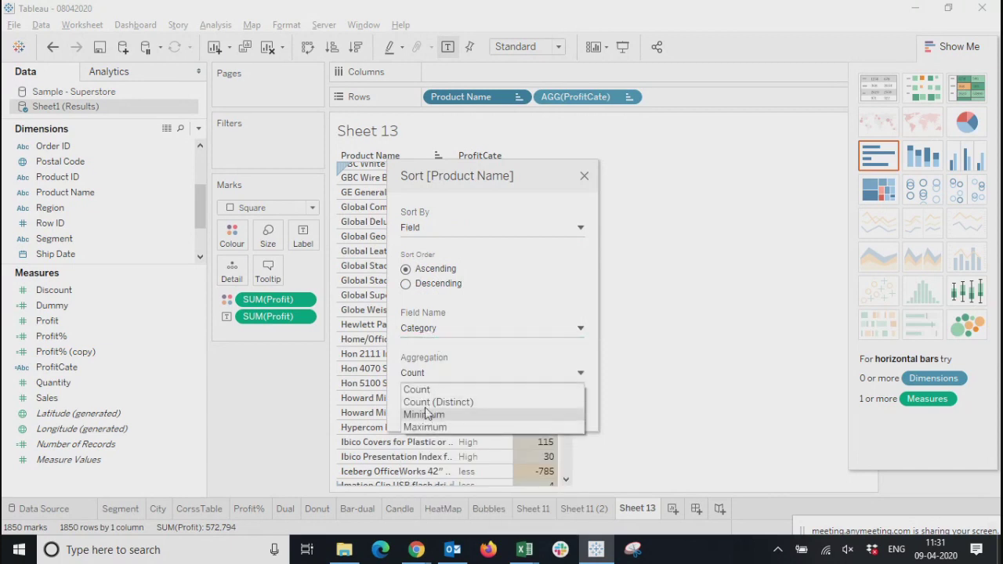
pyautogui.click(418, 389)
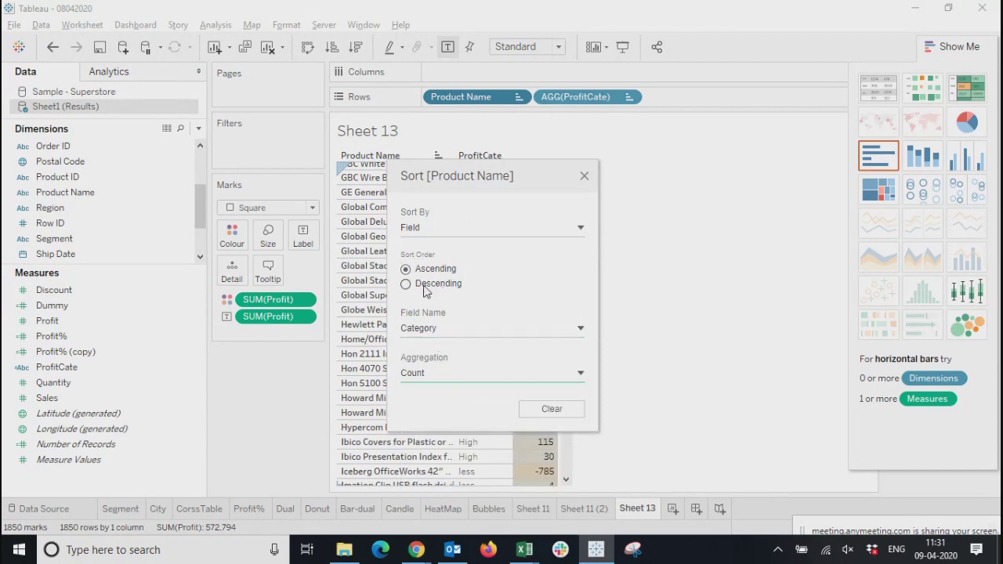
pyautogui.click(505, 228)
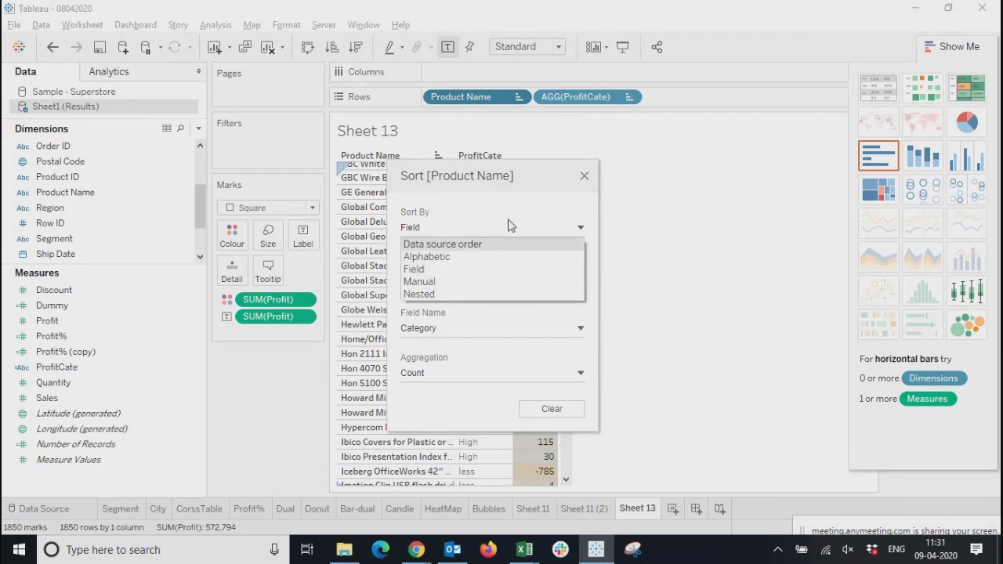
pyautogui.click(586, 179)
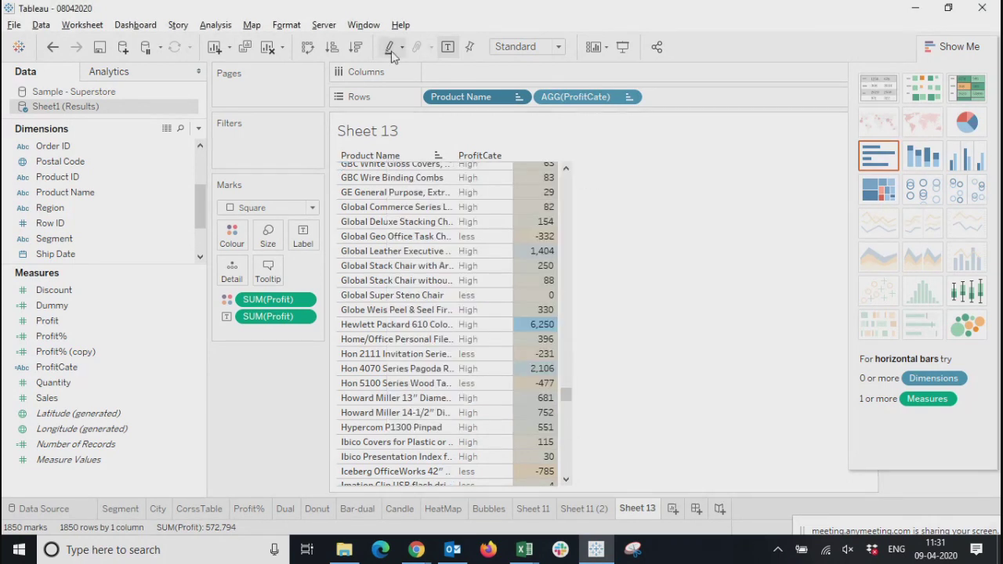
# Clear the sort on ProfitCate and reapply a manual sort with High above less
pyautogui.click(629, 102)
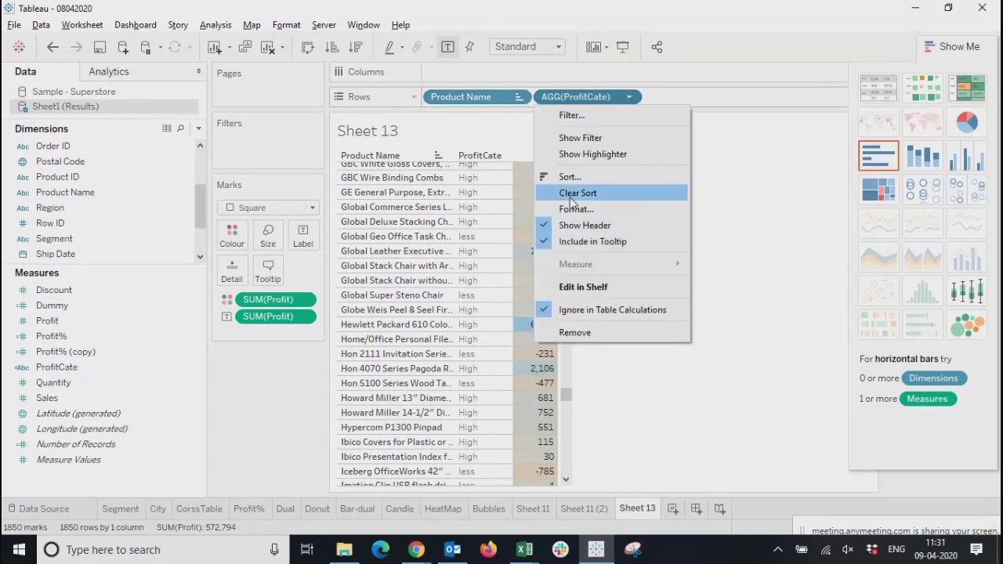
pyautogui.click(572, 196)
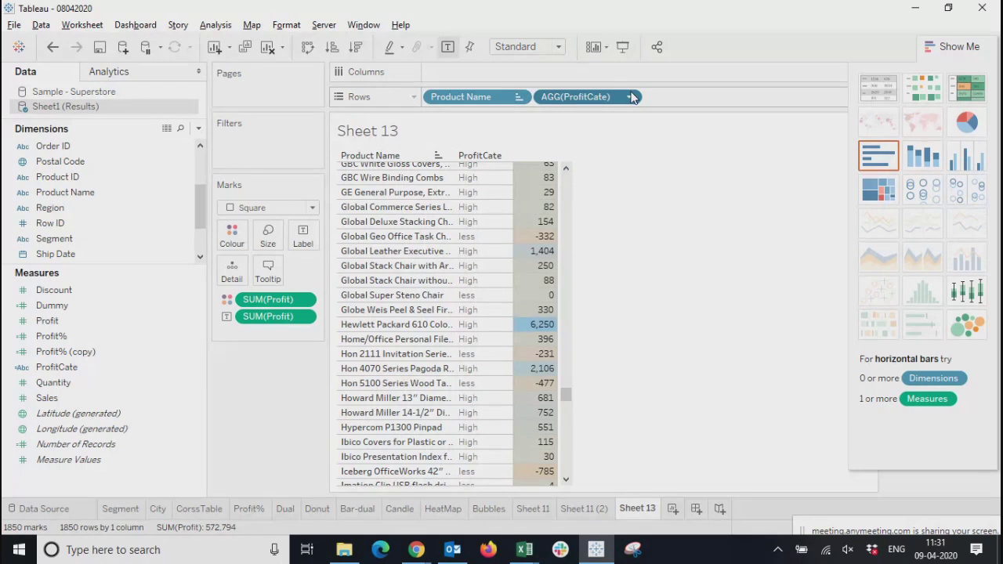
pyautogui.click(632, 96)
pyautogui.click(565, 182)
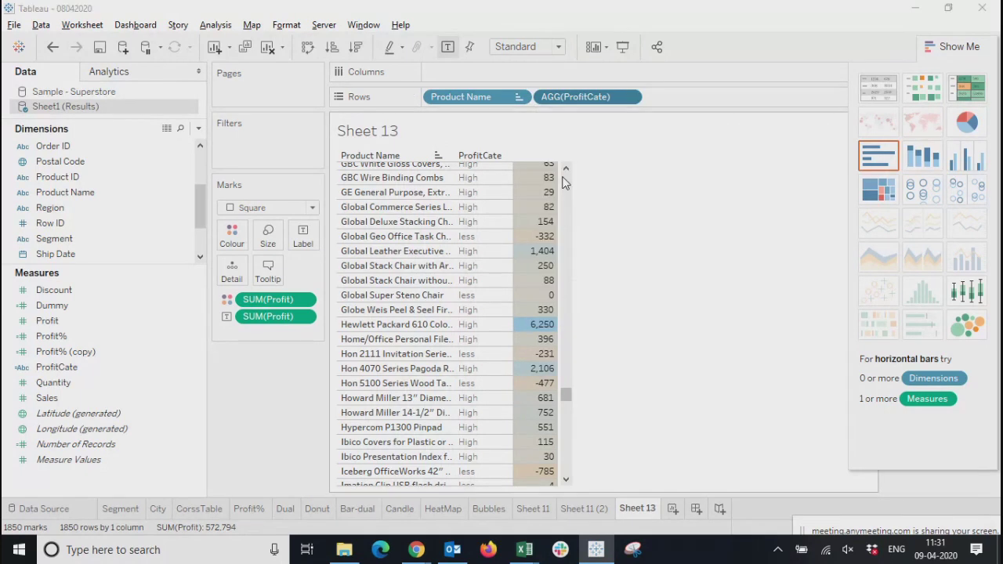
pyautogui.click(492, 255)
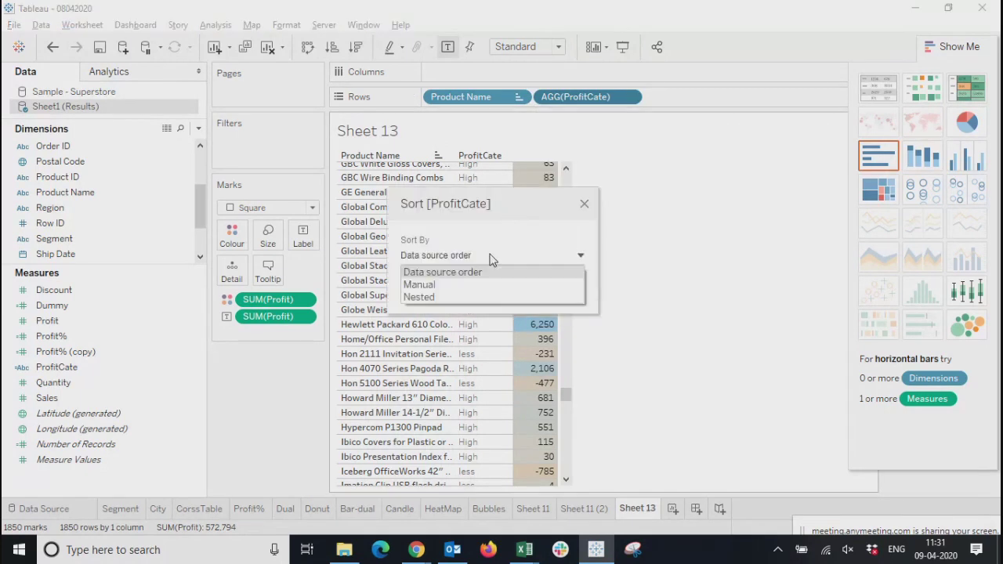
pyautogui.click(451, 286)
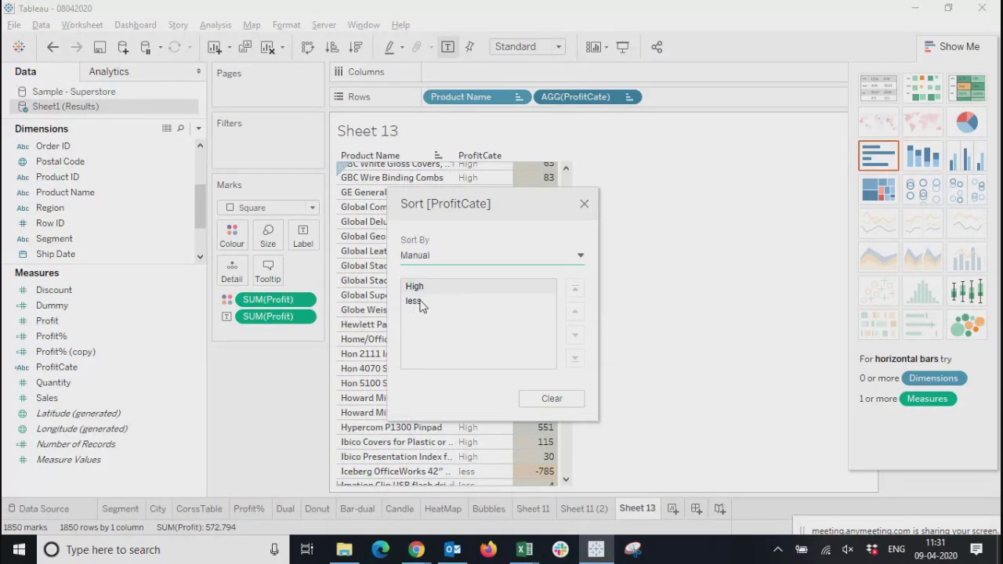
pyautogui.click(584, 206)
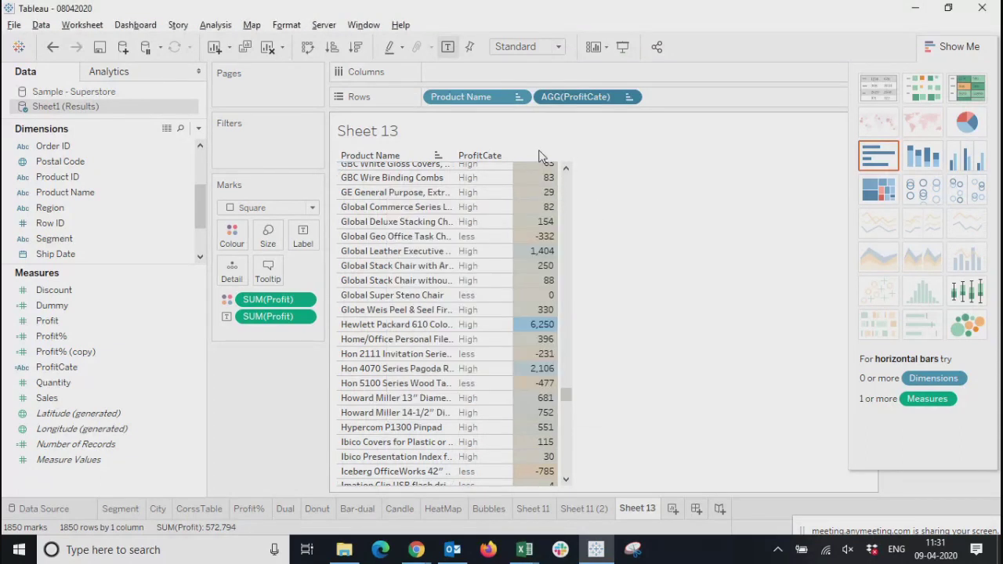
# Remove the Category-based sort from Product Name and return to the first rows of the table
pyautogui.click(440, 156)
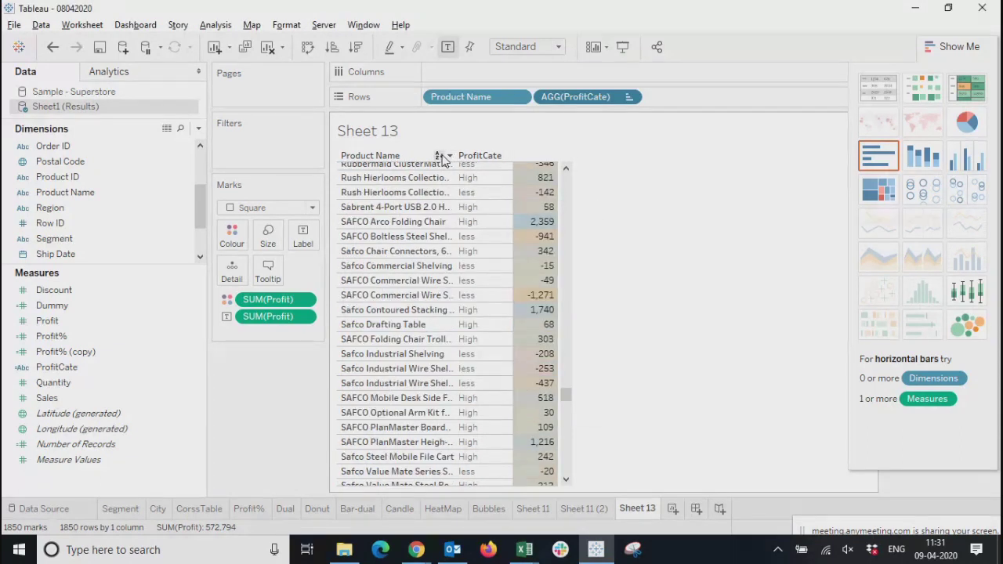
pyautogui.rightClick(524, 192)
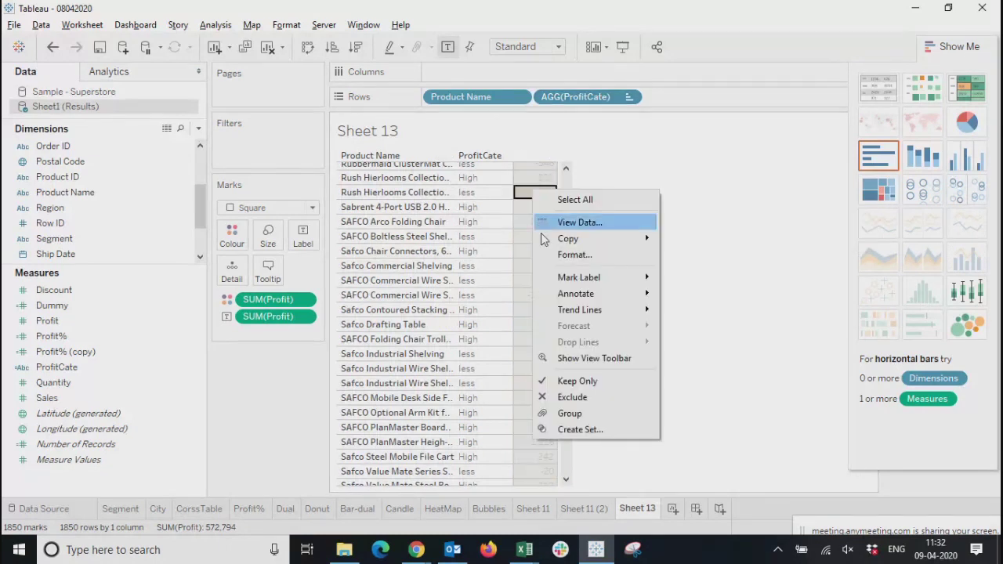
pyautogui.click(615, 204)
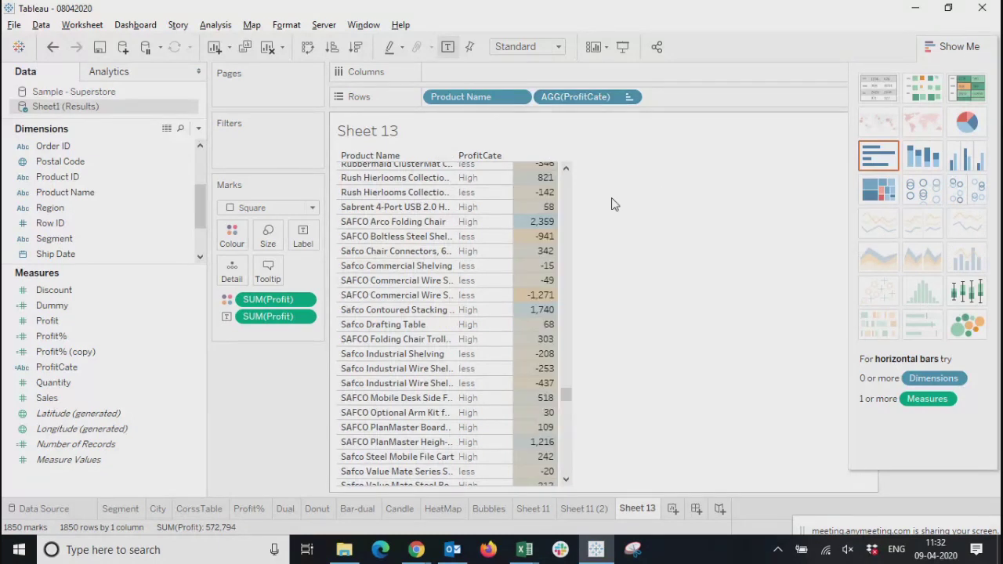
pyautogui.moveTo(564, 395); pyautogui.dragTo(566, 174)
pyautogui.click(287, 25)
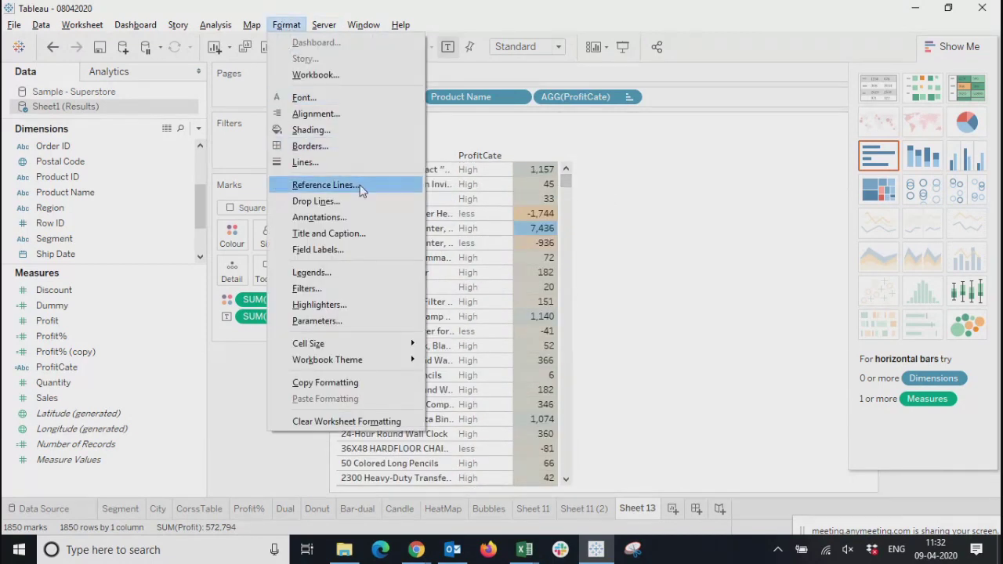
pyautogui.click(251, 363)
pyautogui.click(252, 26)
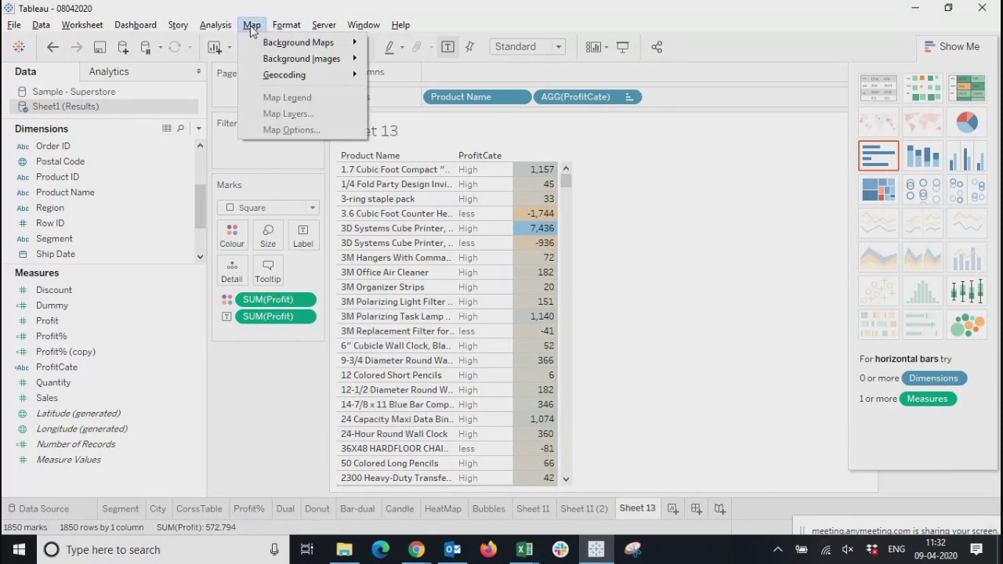
pyautogui.moveTo(210, 26)
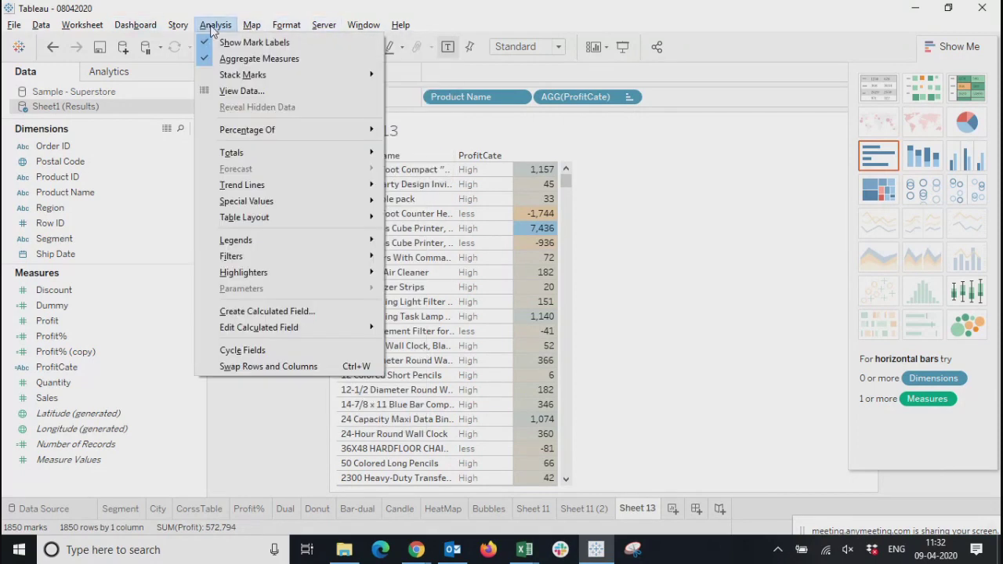
pyautogui.click(261, 416)
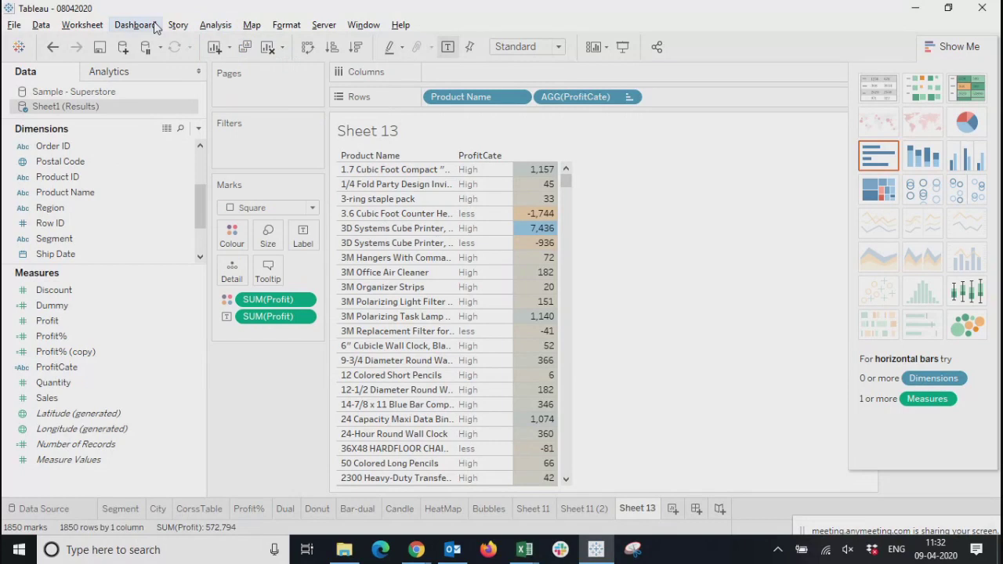
# Sort the products by Profit in descending order and check the ProfitCate labels of the lowest-profit products
pyautogui.click(356, 48)
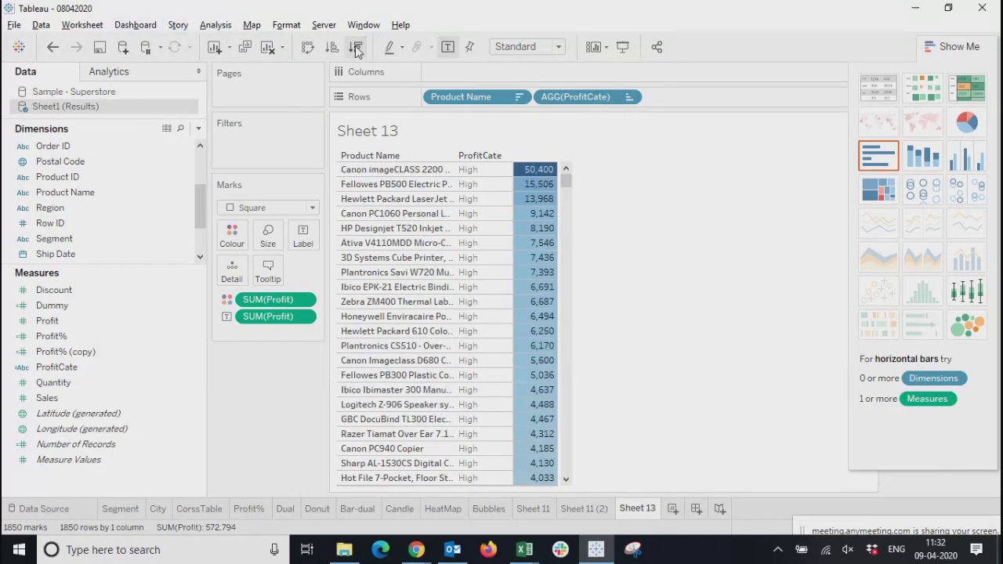
pyautogui.moveTo(565, 175); pyautogui.dragTo(575, 497)
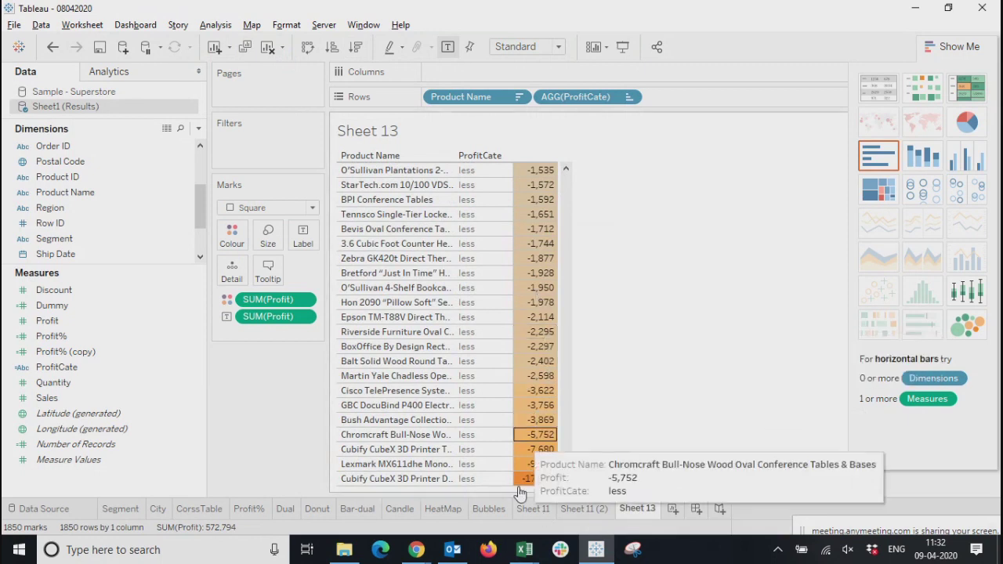
pyautogui.scroll(5, 547, 413)
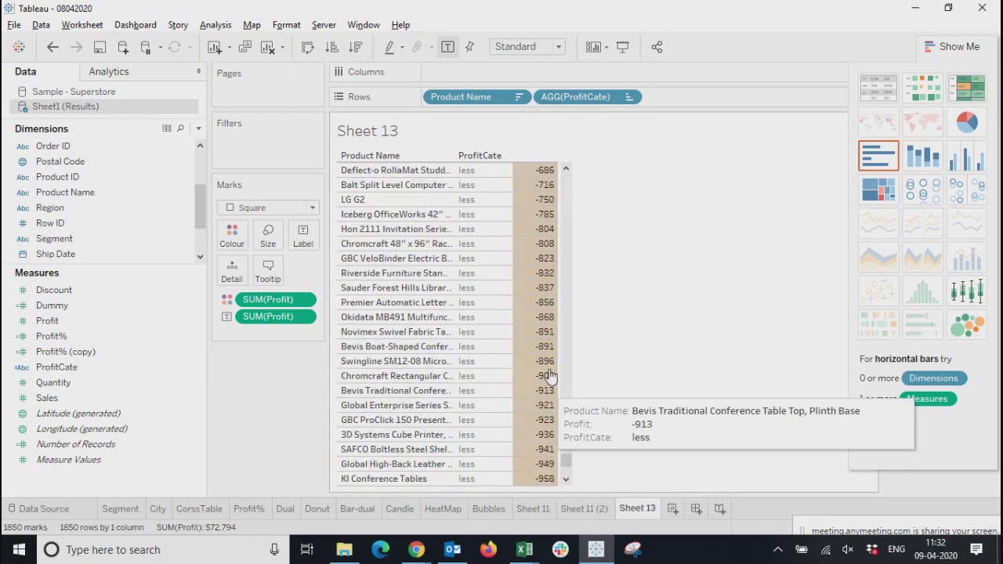
# Examine the ProfitCate labels of products where profit crosses from positive to negative, checking individual marks around zero
pyautogui.click(565, 170)
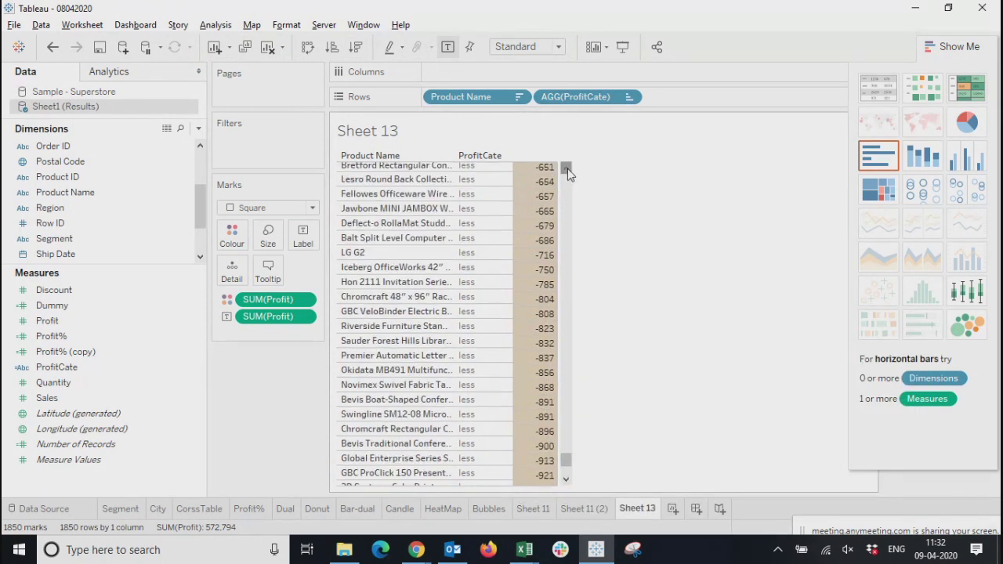
pyautogui.moveTo(568, 173); pyautogui.dragTo(568, 170)
pyautogui.moveTo(562, 463); pyautogui.dragTo(569, 435)
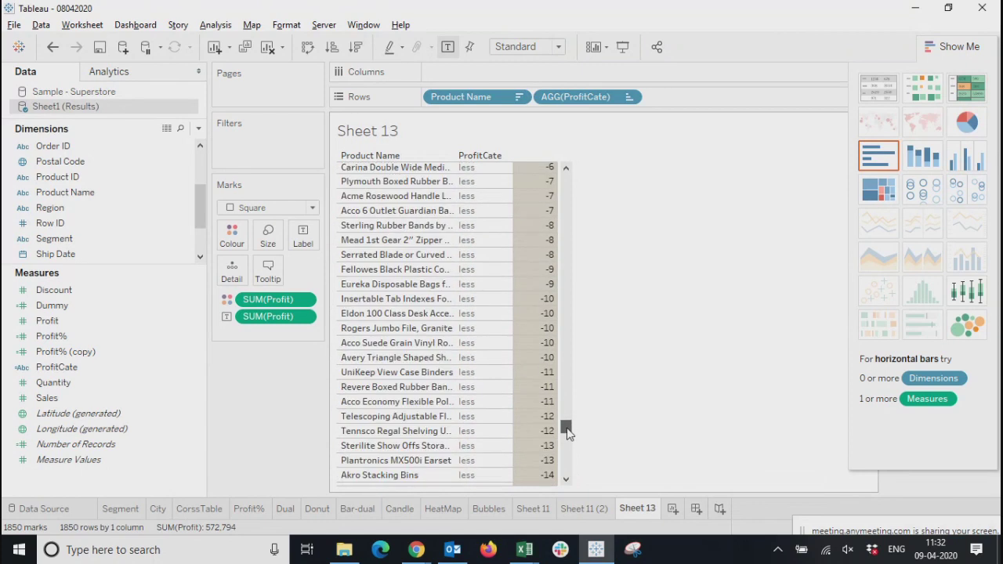
pyautogui.click(527, 212)
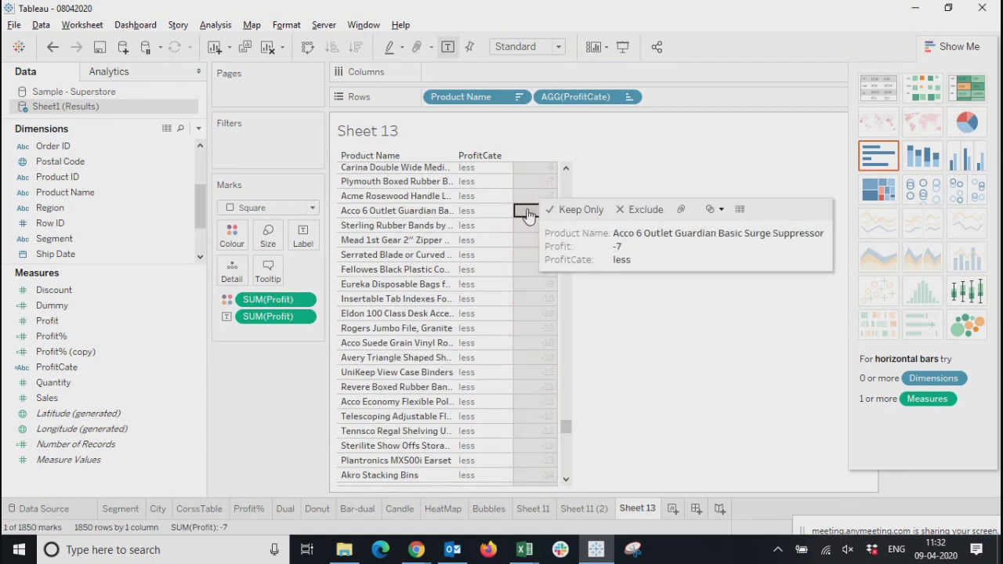
pyautogui.click(565, 169)
pyautogui.moveTo(566, 169); pyautogui.dragTo(566, 169)
pyautogui.click(535, 269)
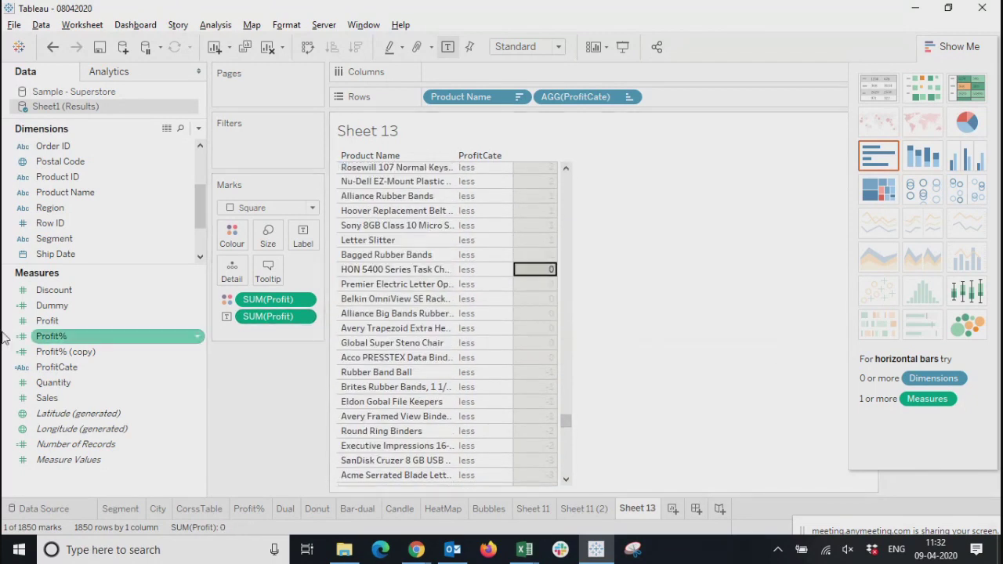
# Open the Dummy calculated field to review its formula, then close the editor without changes
pyautogui.rightClick(69, 306)
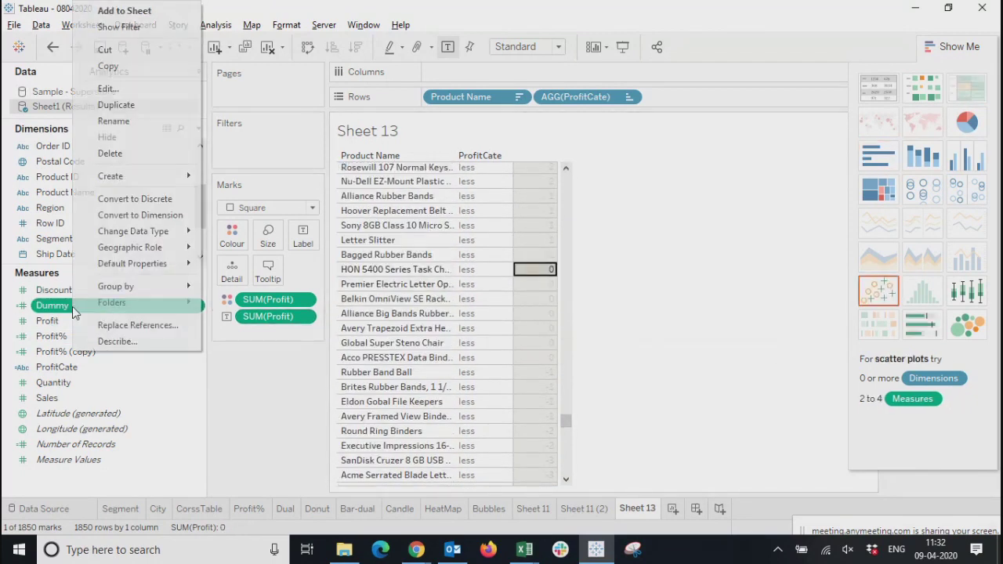
pyautogui.click(108, 93)
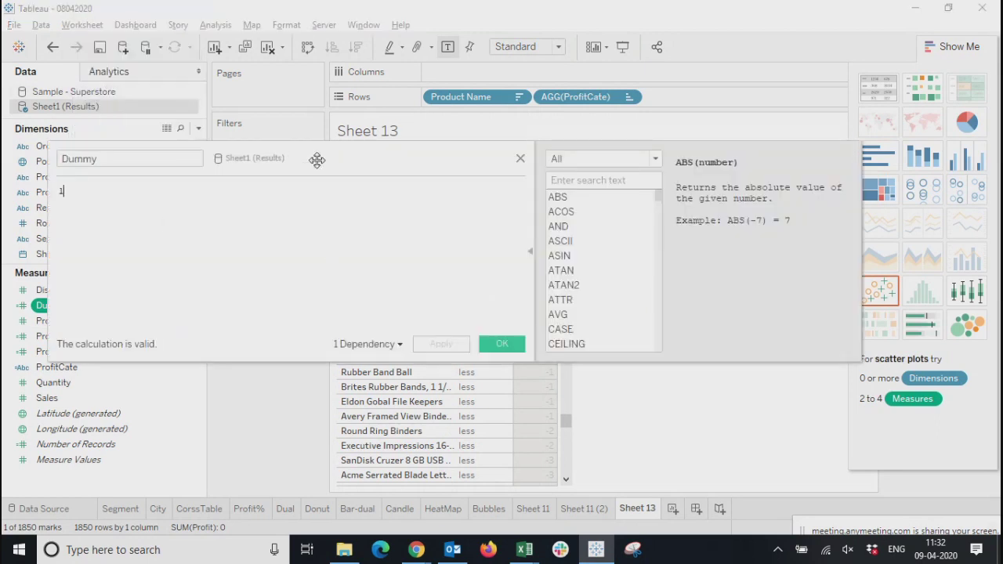
pyautogui.moveTo(334, 160); pyautogui.dragTo(459, 160)
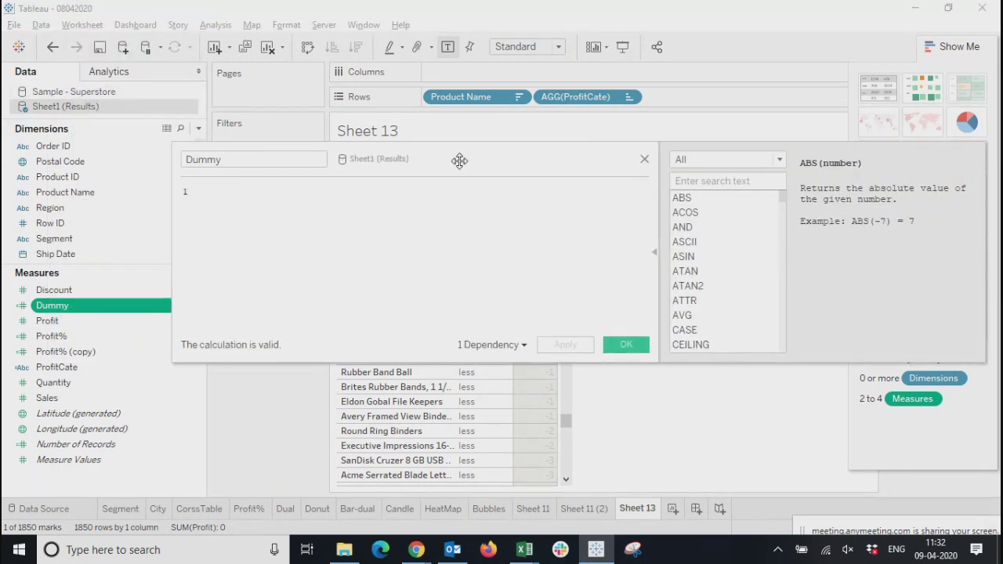
pyautogui.click(645, 160)
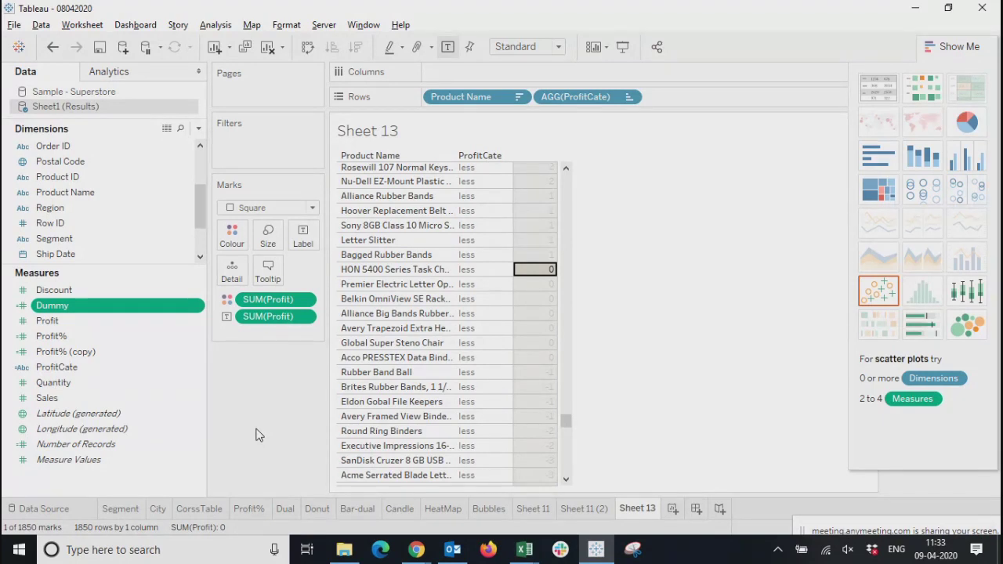
# Clear the mark selection and view the highest-profit products at the start of the table
pyautogui.click(541, 298)
pyautogui.click(677, 201)
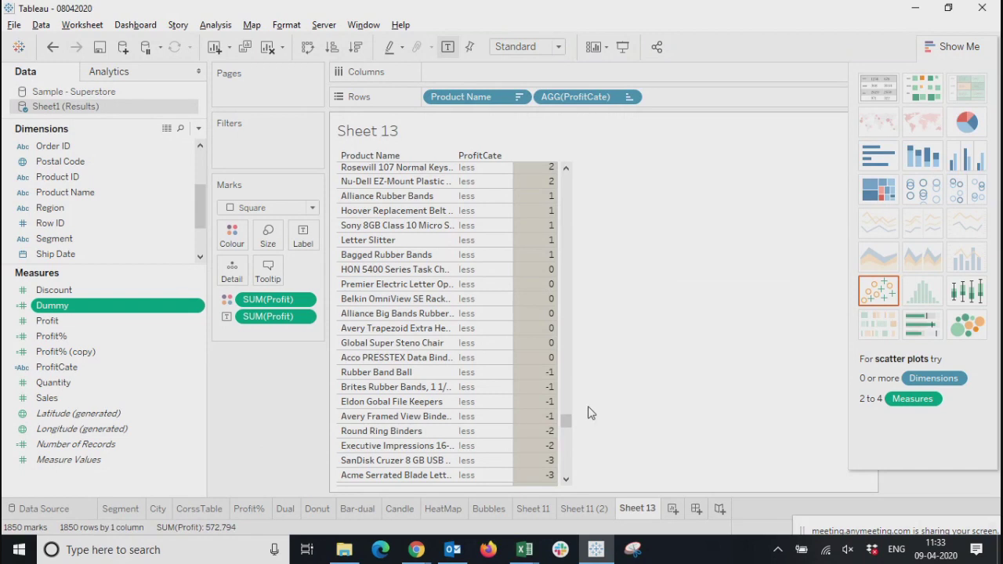
pyautogui.moveTo(565, 421); pyautogui.dragTo(545, 183)
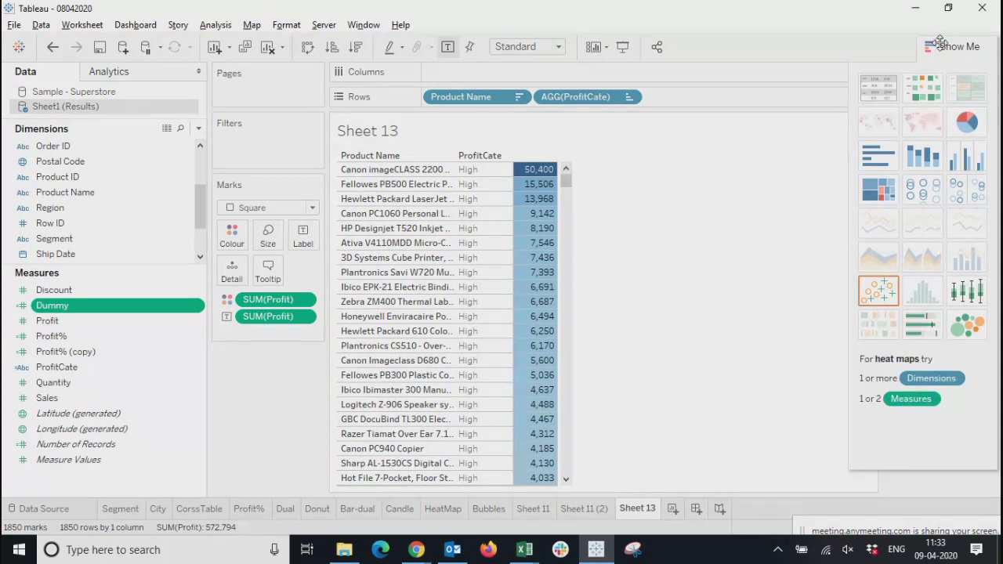
pyautogui.click(719, 271)
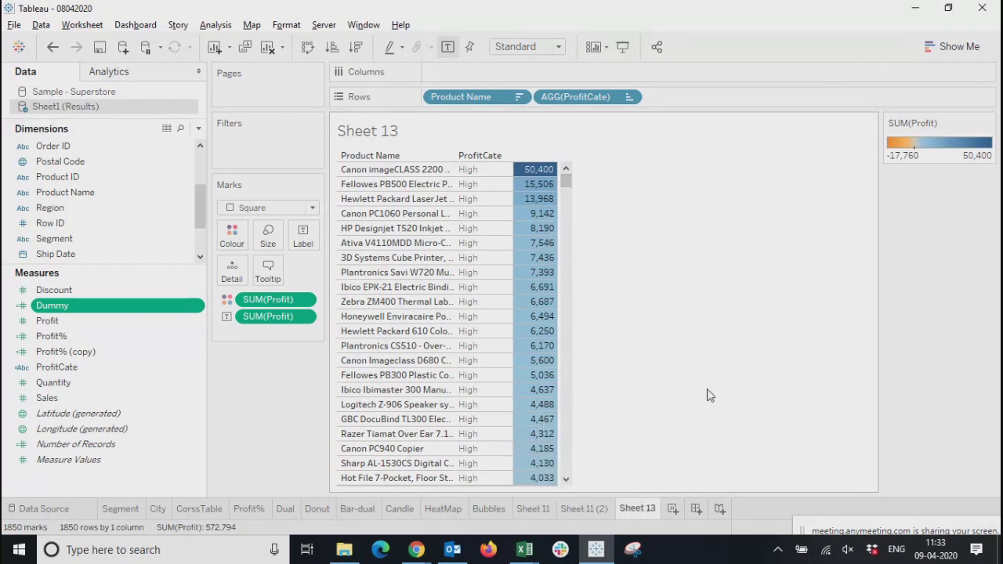
pyautogui.click(955, 52)
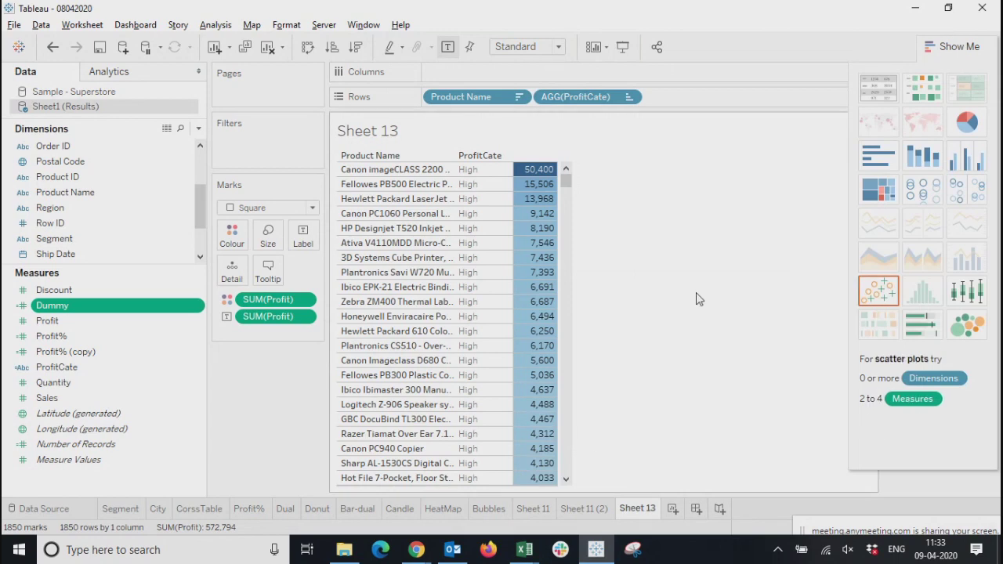
# Review the earlier worksheets one by one from Sheet 11 back to CorssTable and save the workbook
pyautogui.click(530, 511)
pyautogui.click(488, 510)
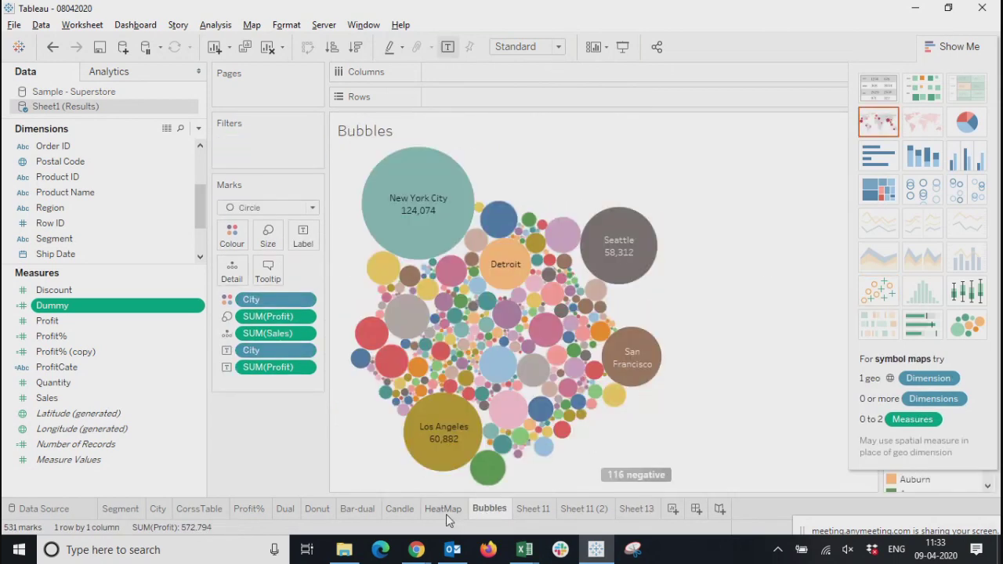
pyautogui.click(444, 510)
pyautogui.click(400, 511)
pyautogui.click(353, 510)
pyautogui.click(310, 510)
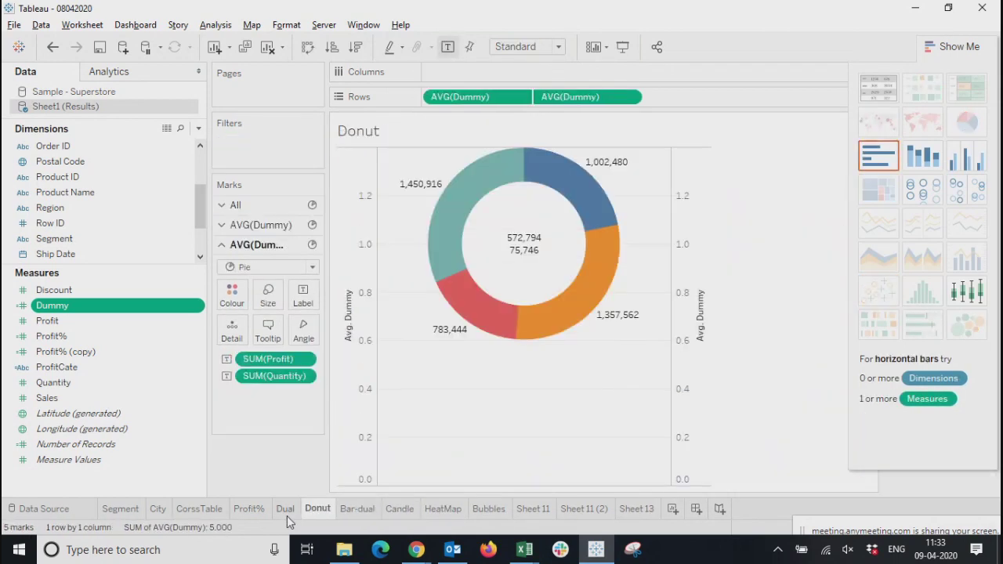
pyautogui.click(287, 511)
pyautogui.click(253, 511)
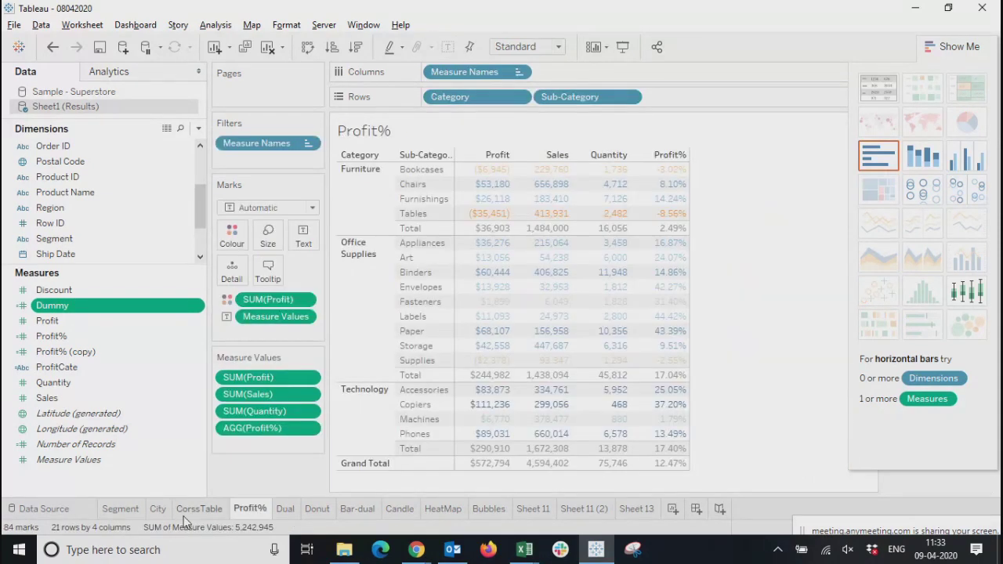
pyautogui.click(197, 510)
pyautogui.click(99, 50)
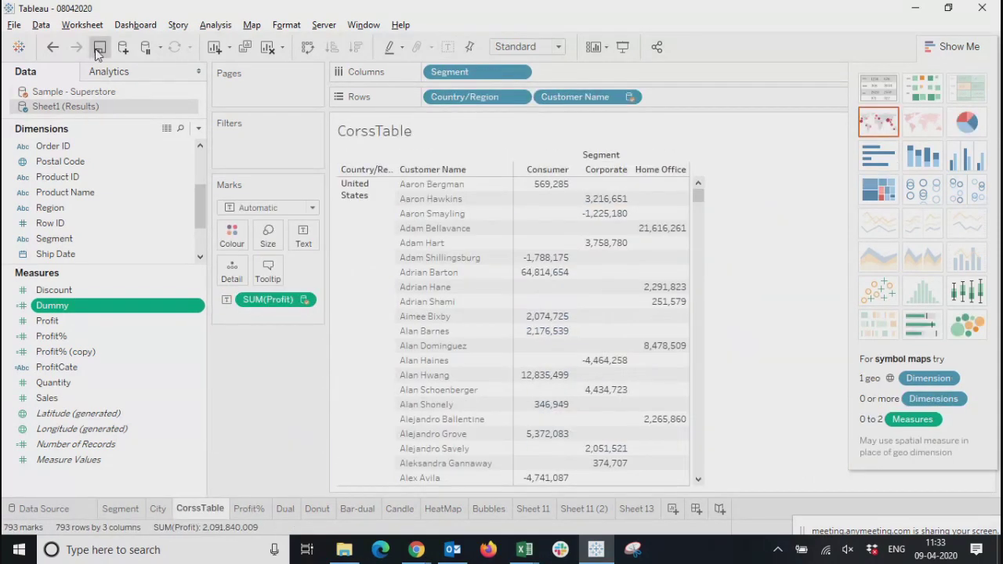